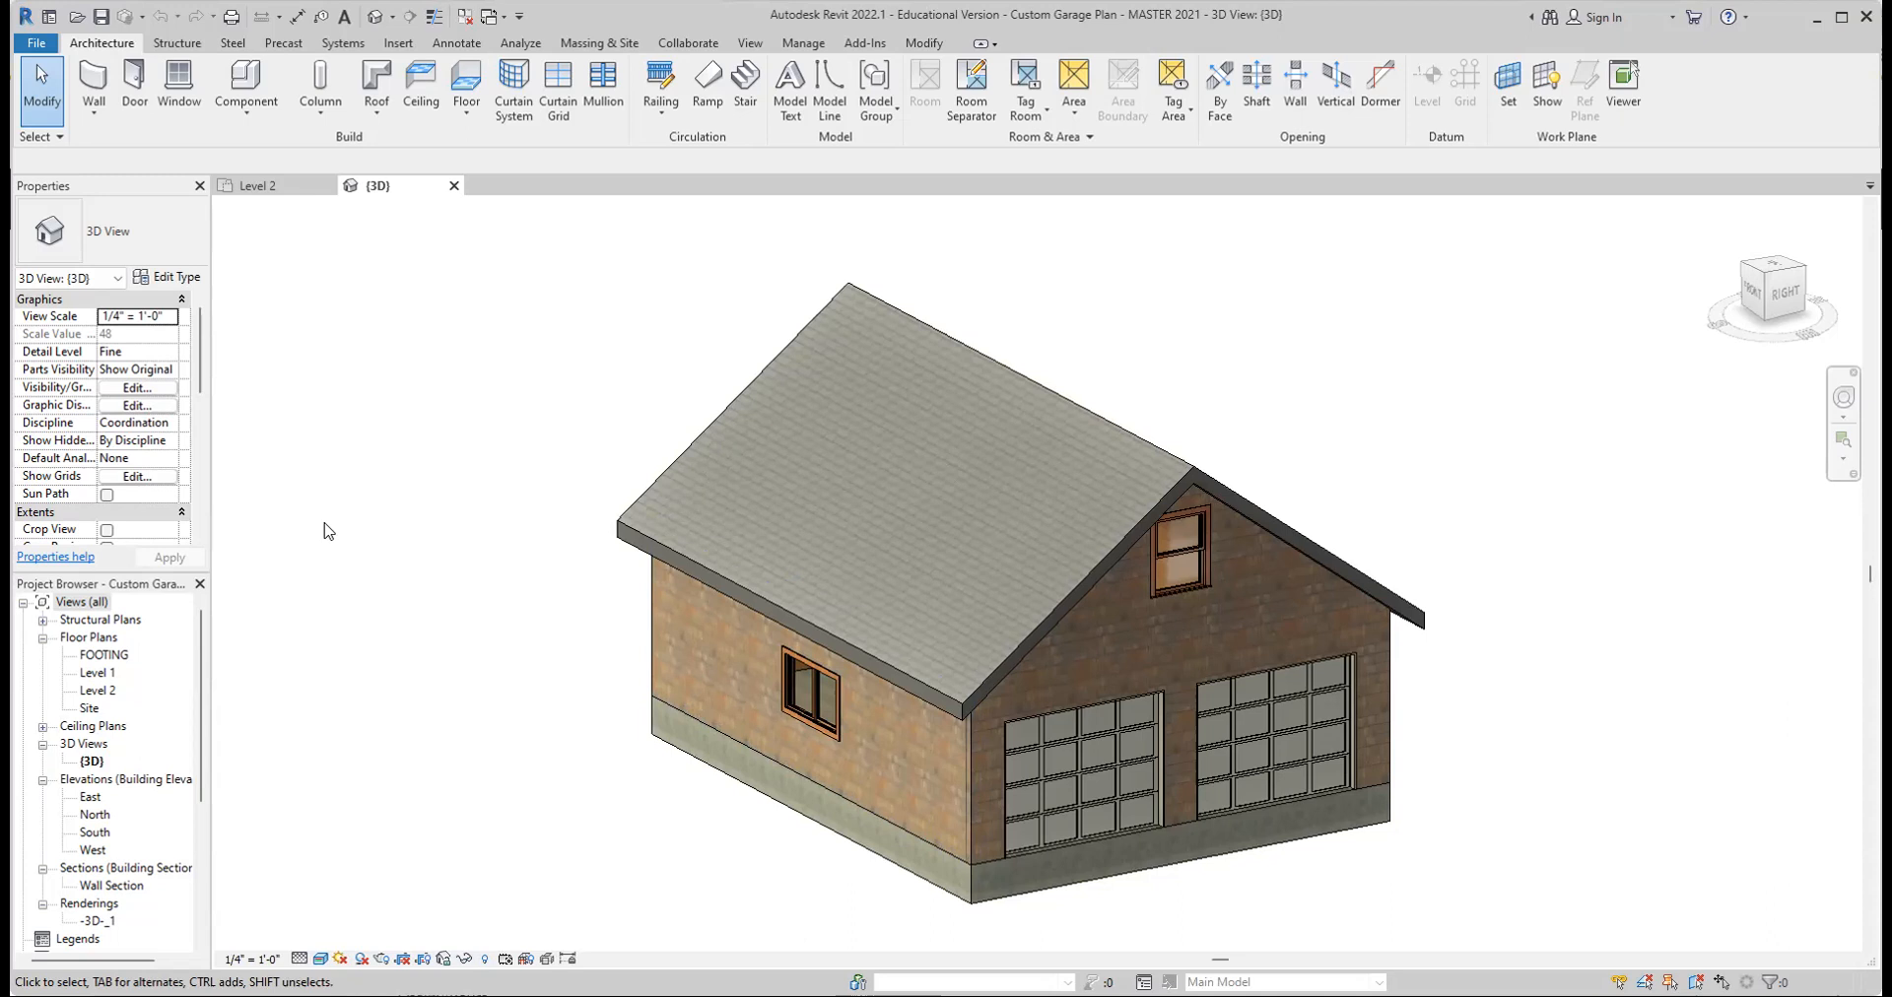
Create a new project from the template file "Custom Garage Plan - Master 2021.rte" in the Downloads folder
{"action": "left_click", "coordinate": [51, 22]}
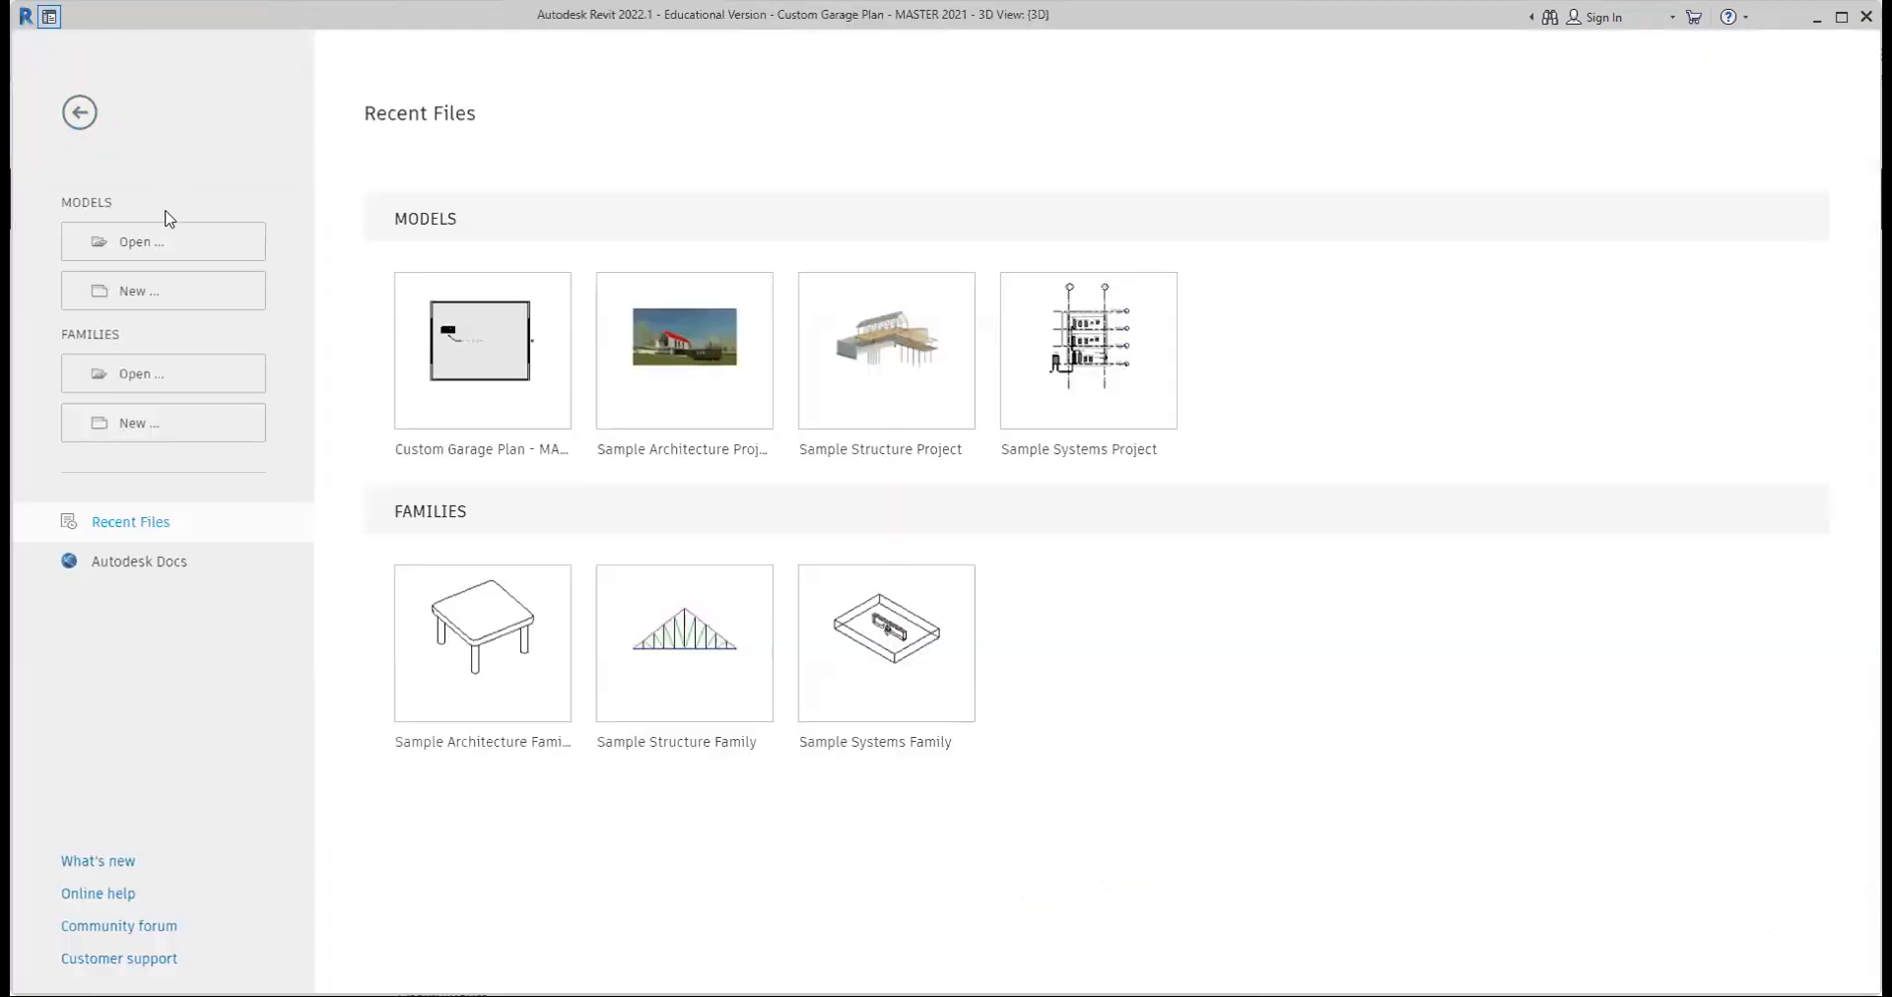
{"action": "left_click", "coordinate": [166, 291]}
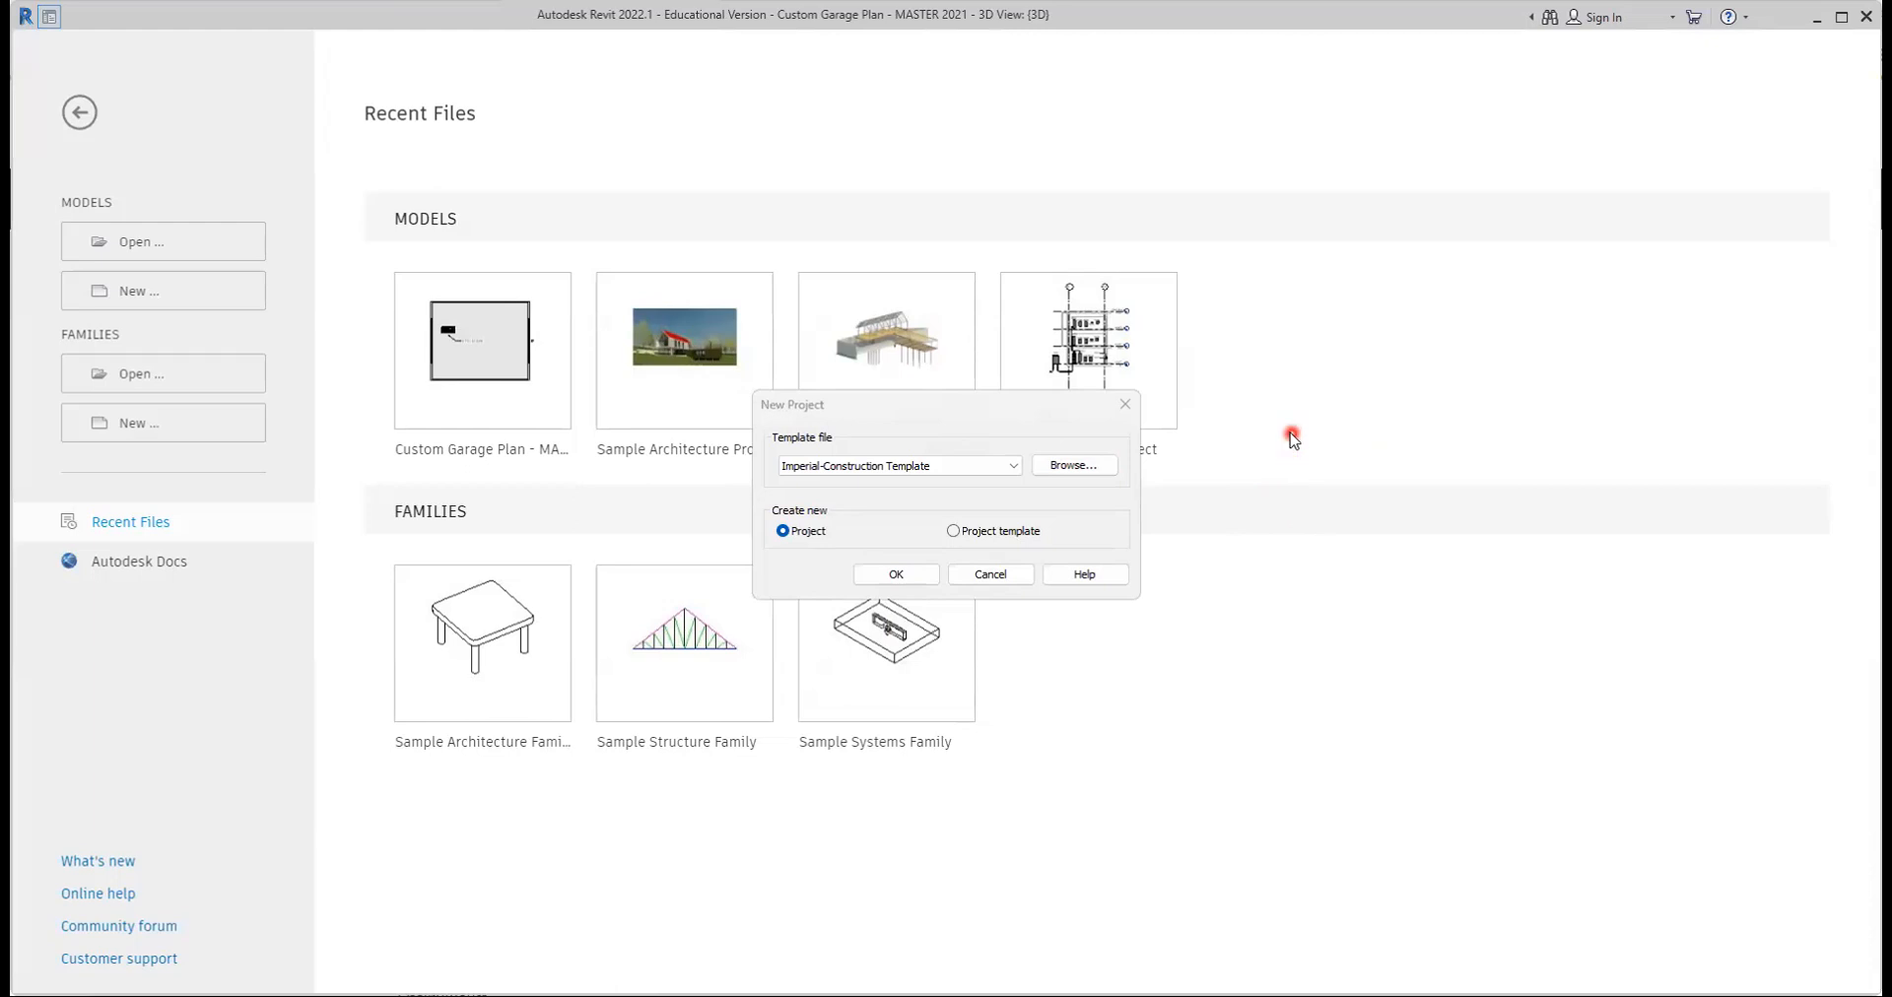
{"action": "left_click", "coordinate": [1074, 465]}
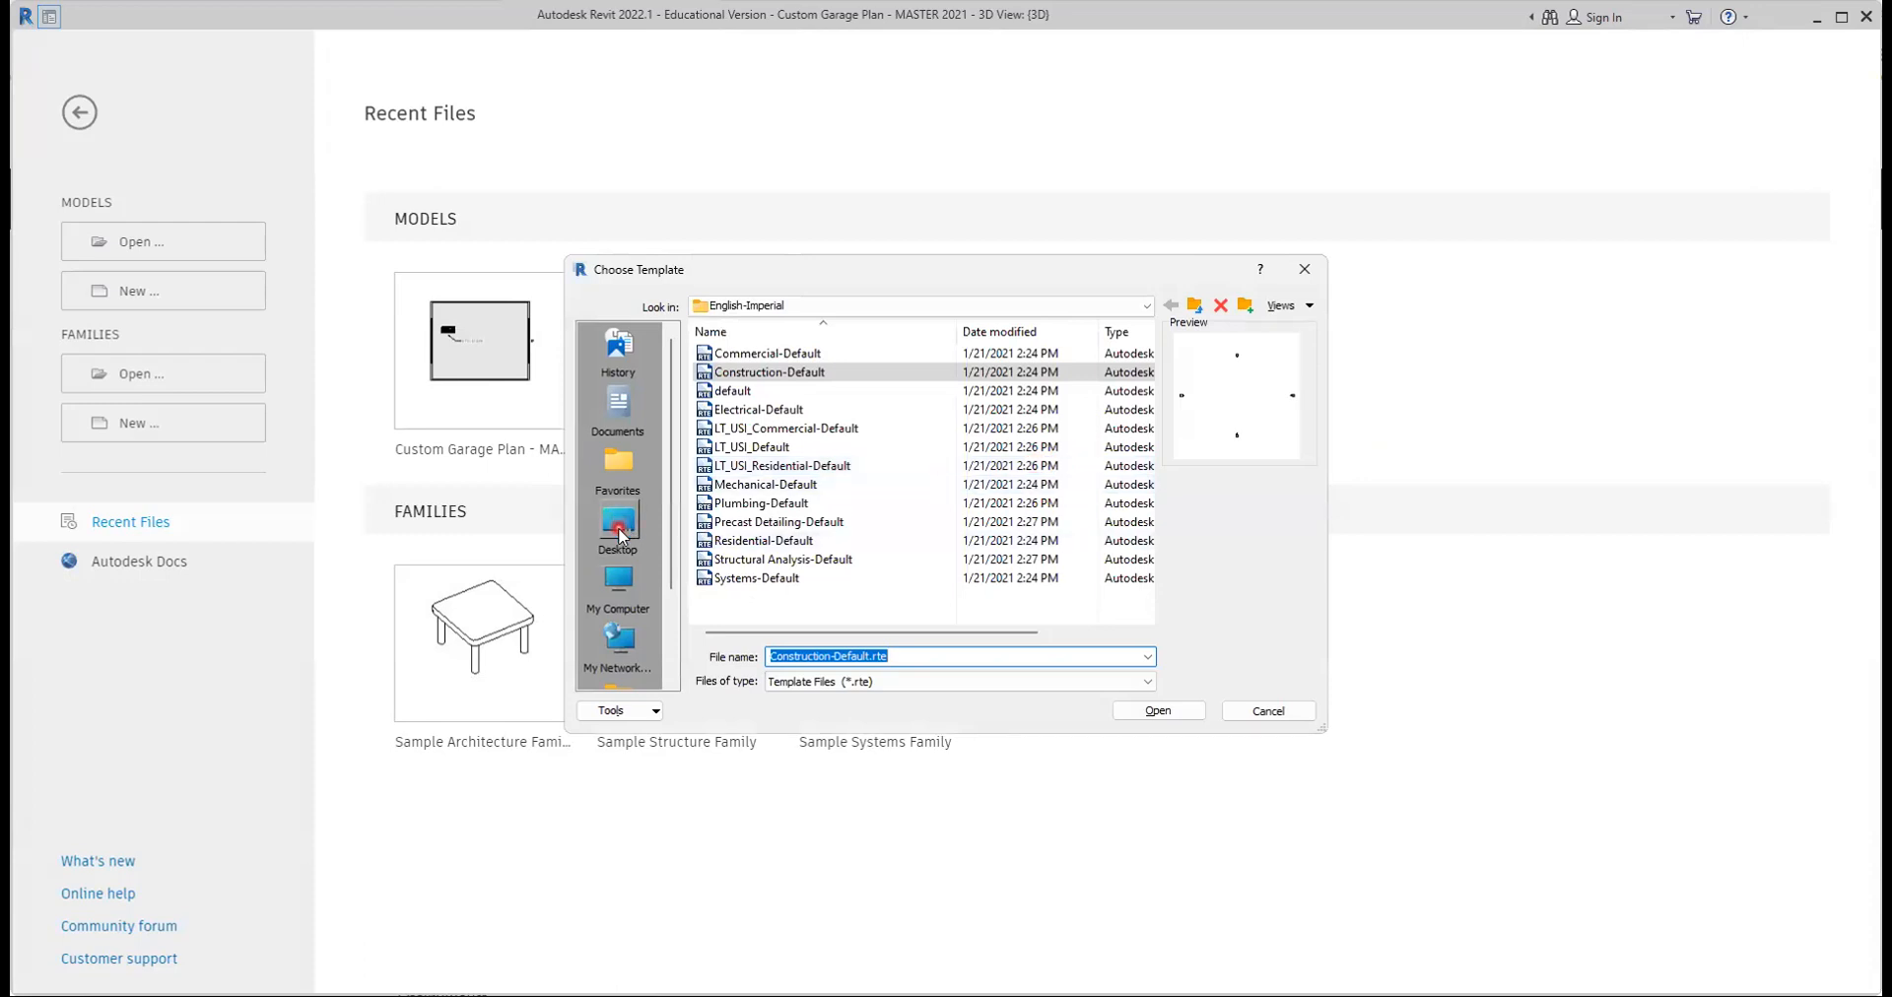
{"action": "left_click", "coordinate": [628, 578]}
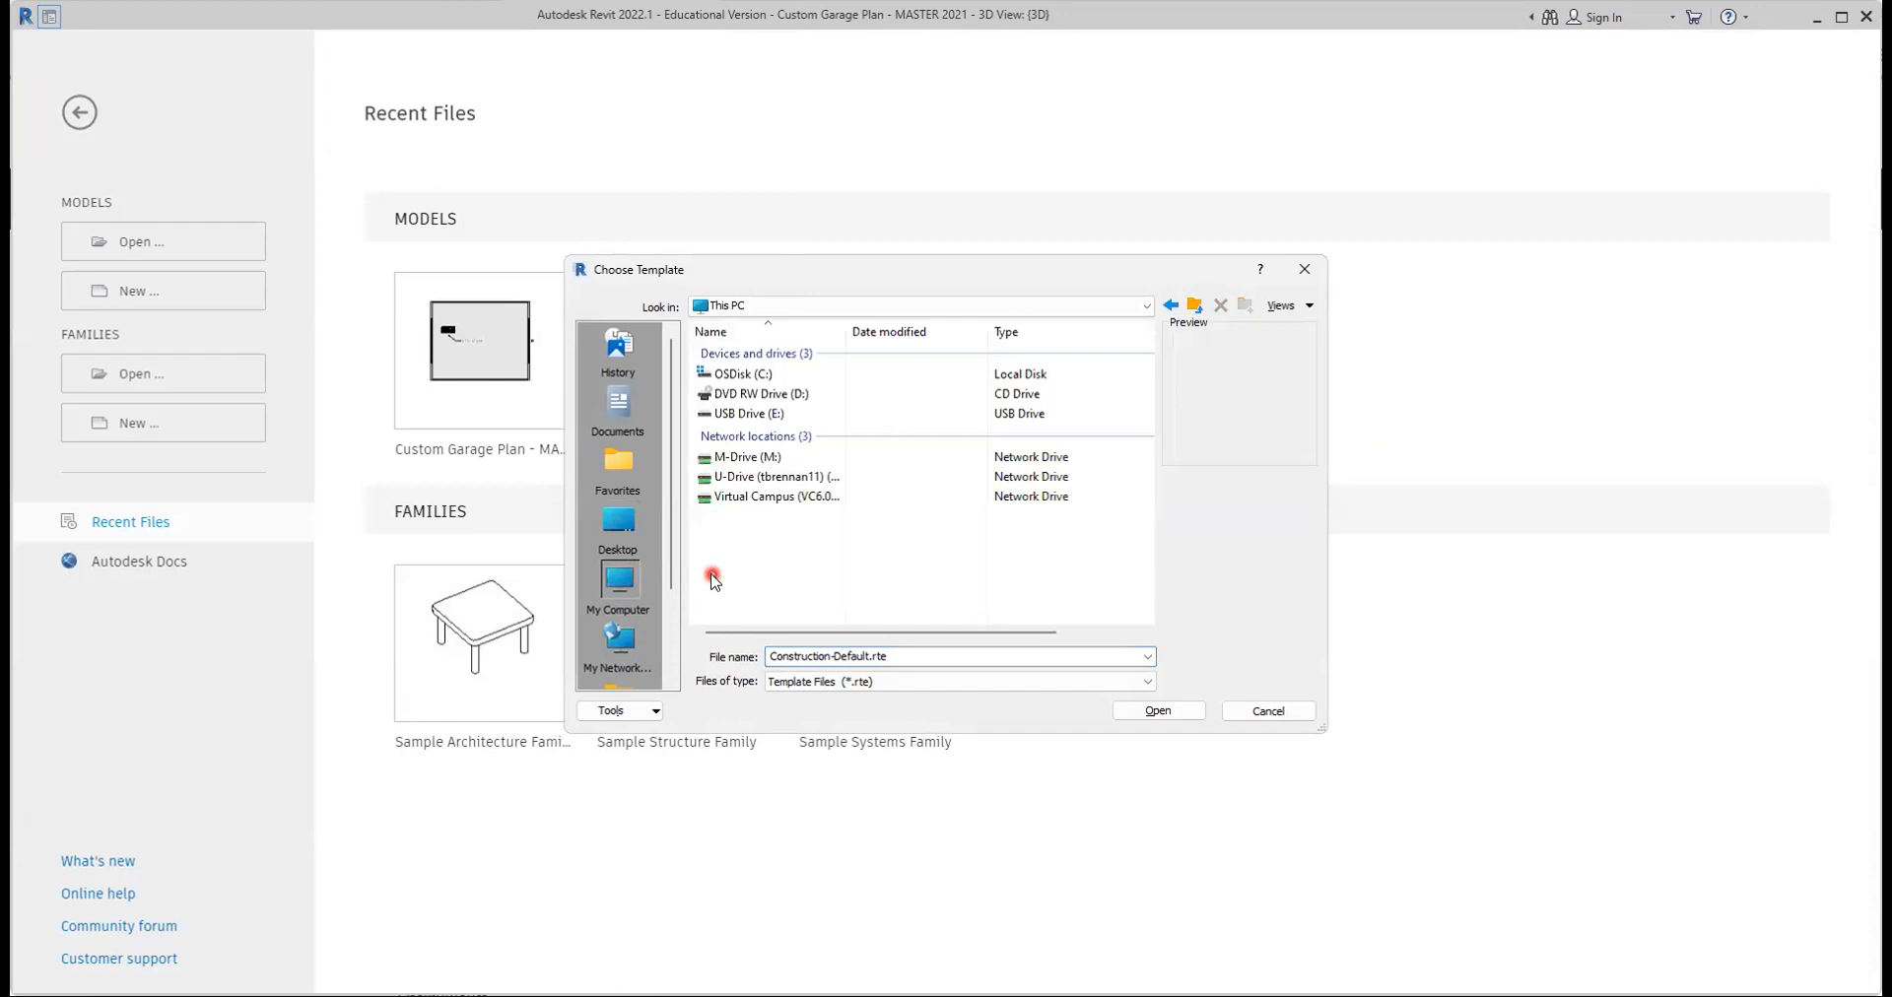
{"action": "left_click", "coordinate": [623, 525]}
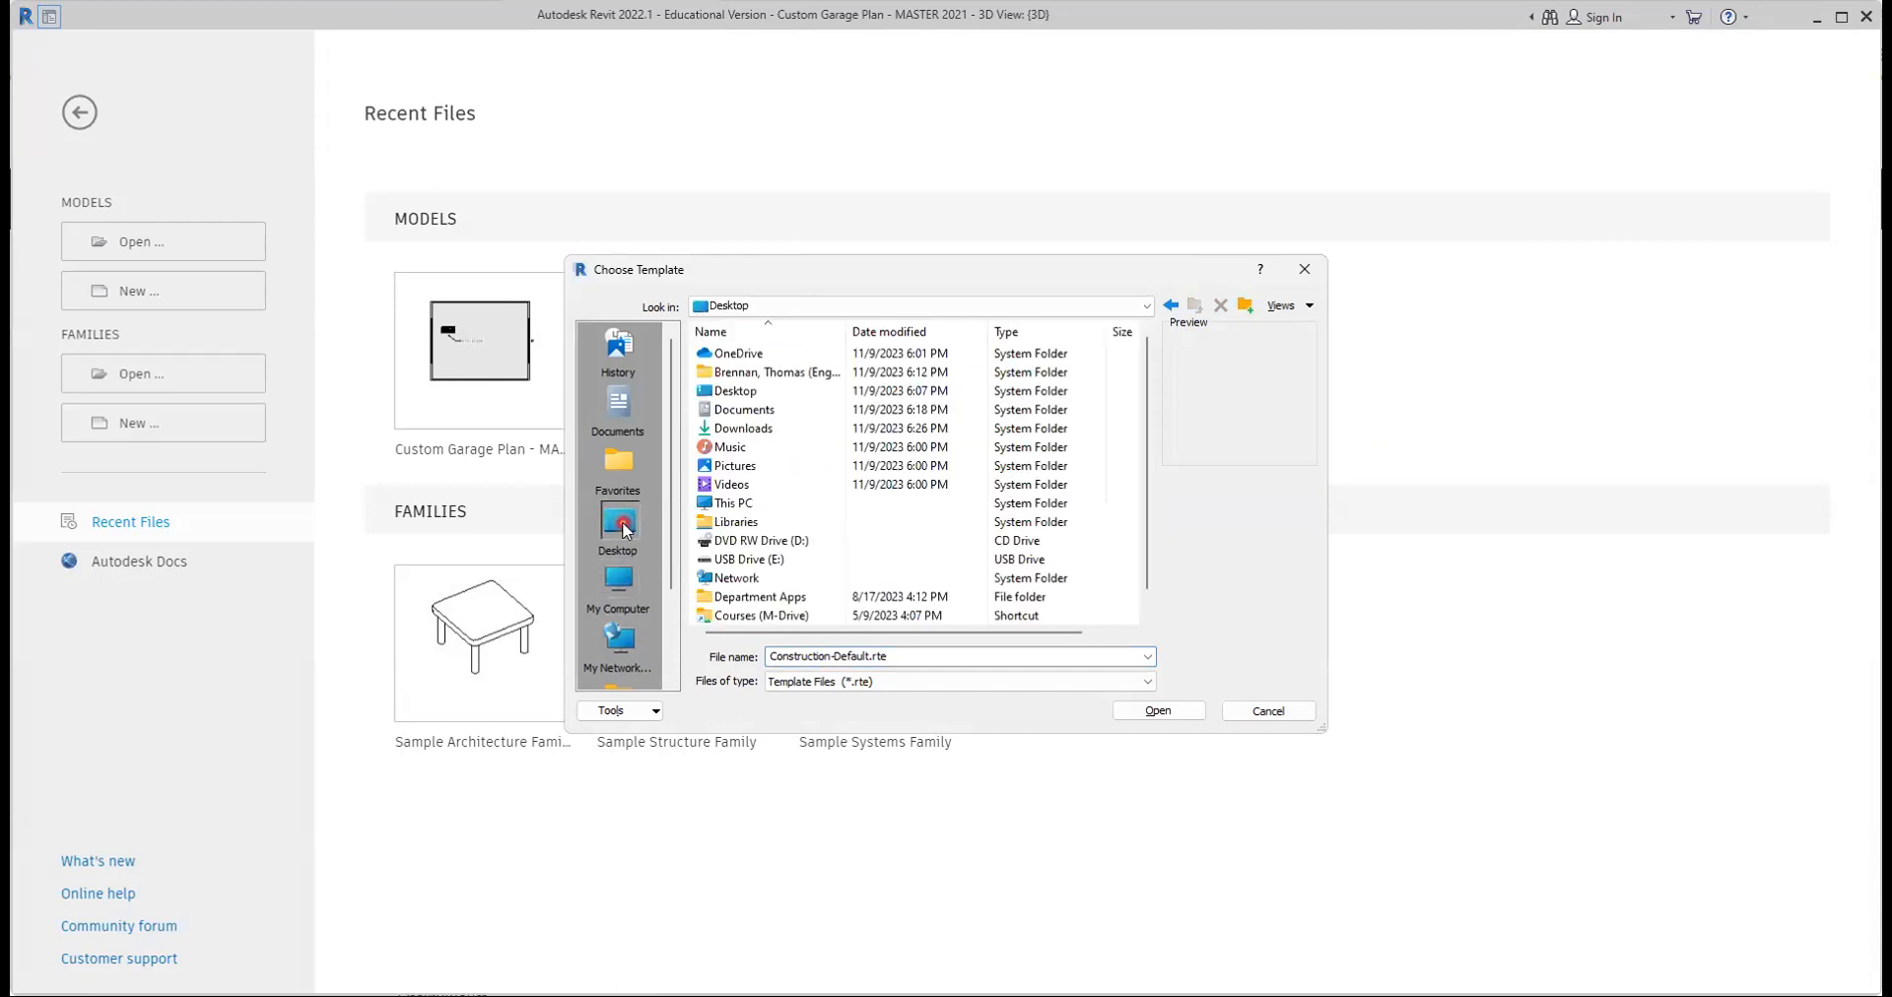
{"action": "left_click", "coordinate": [745, 432]}
{"action": "double_click", "coordinate": [745, 431]}
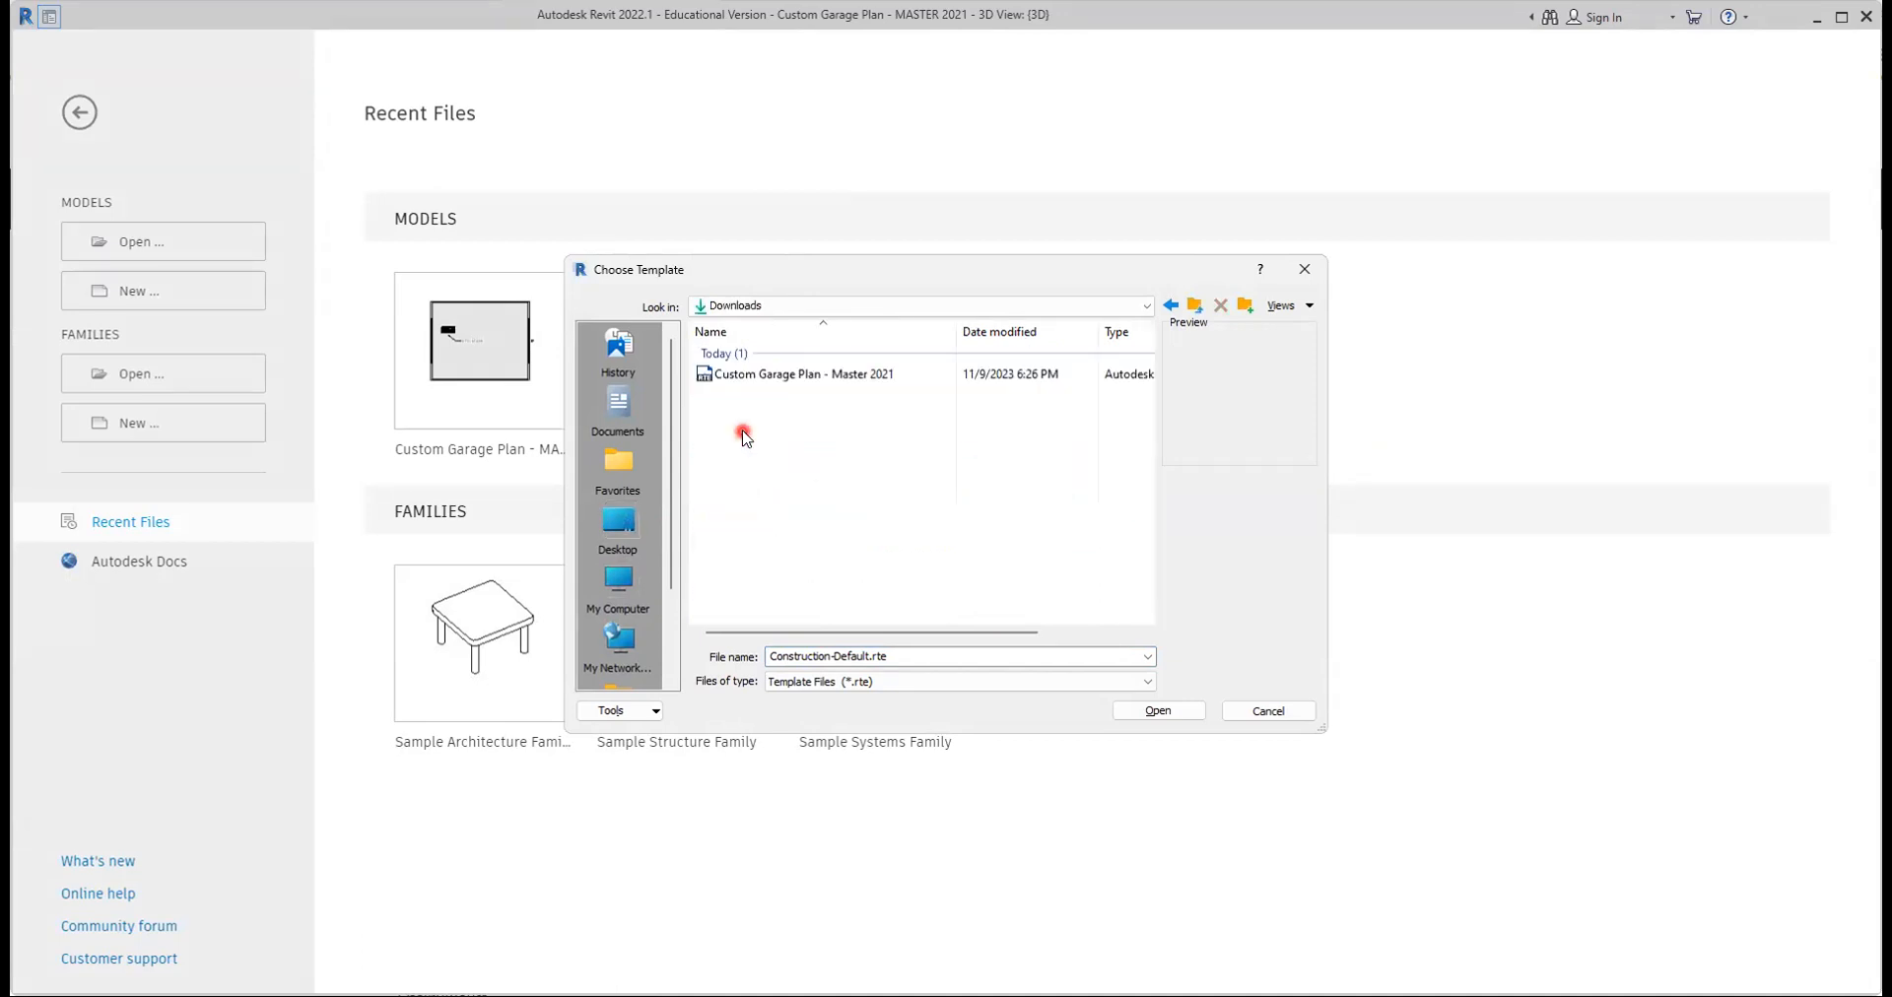
{"action": "left_click", "coordinate": [766, 375]}
{"action": "left_click", "coordinate": [852, 470]}
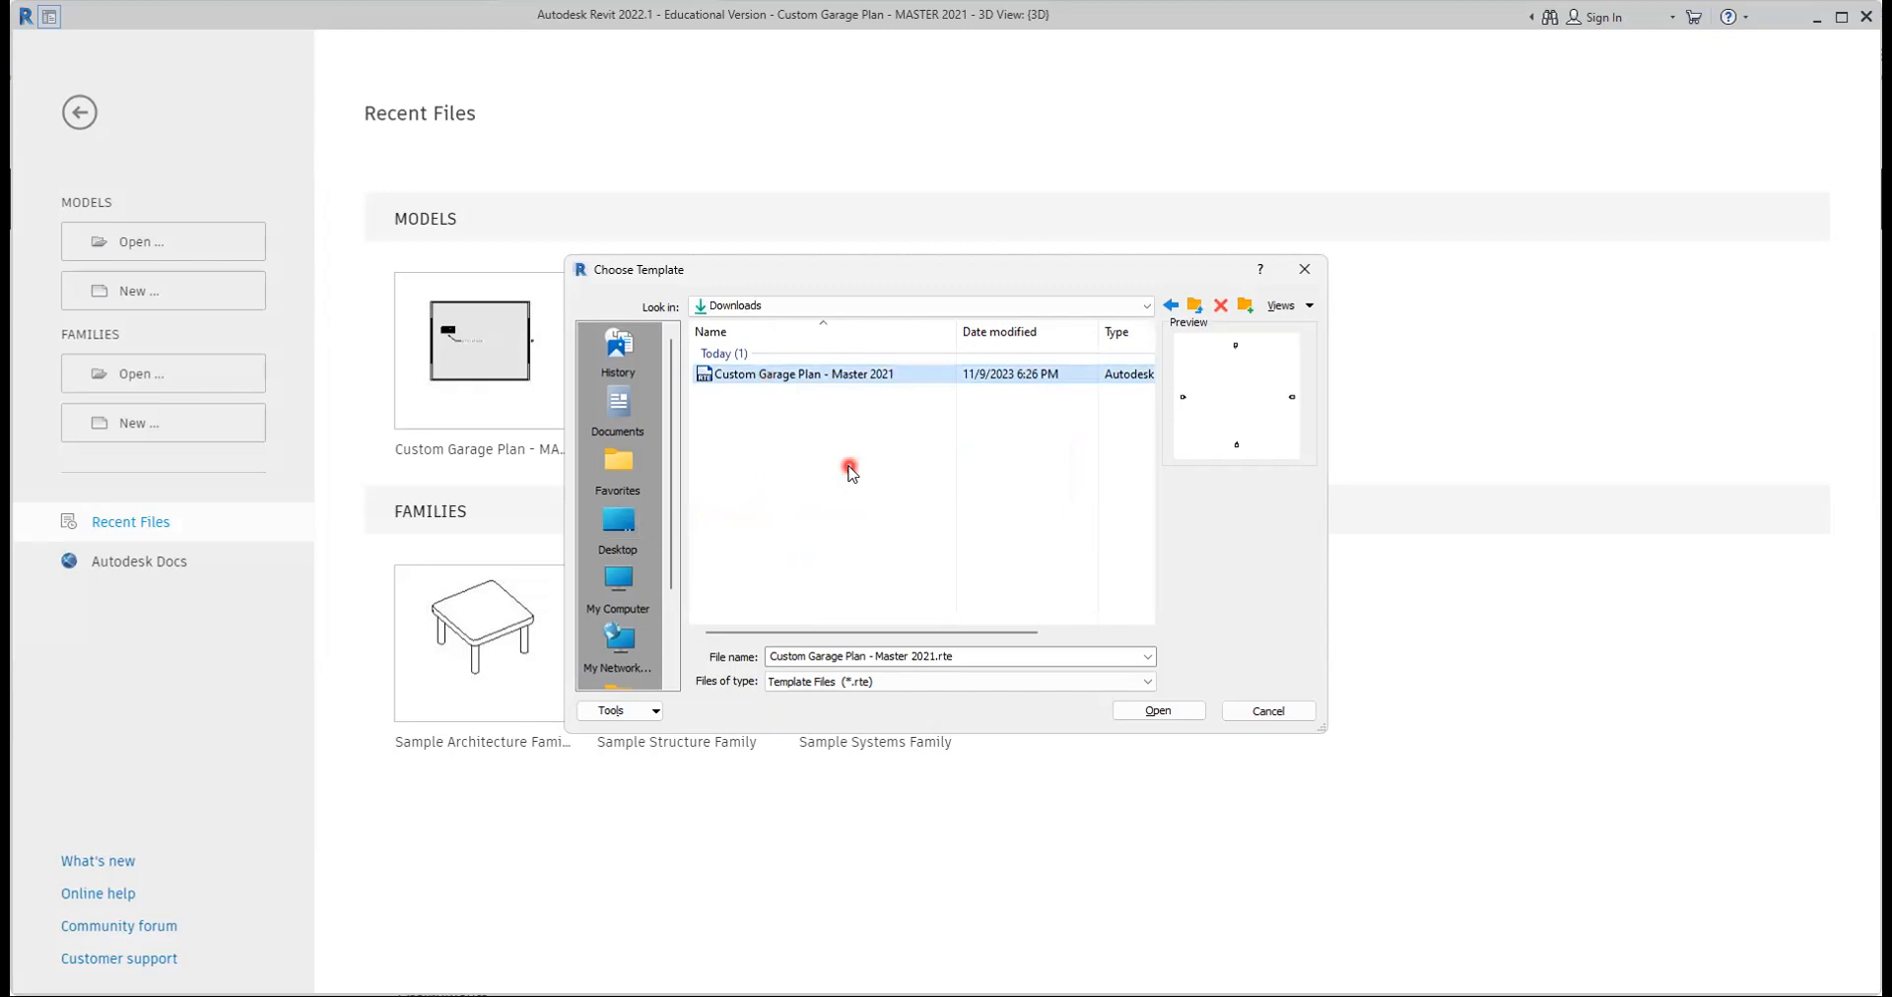
{"action": "left_click", "coordinate": [1169, 711]}
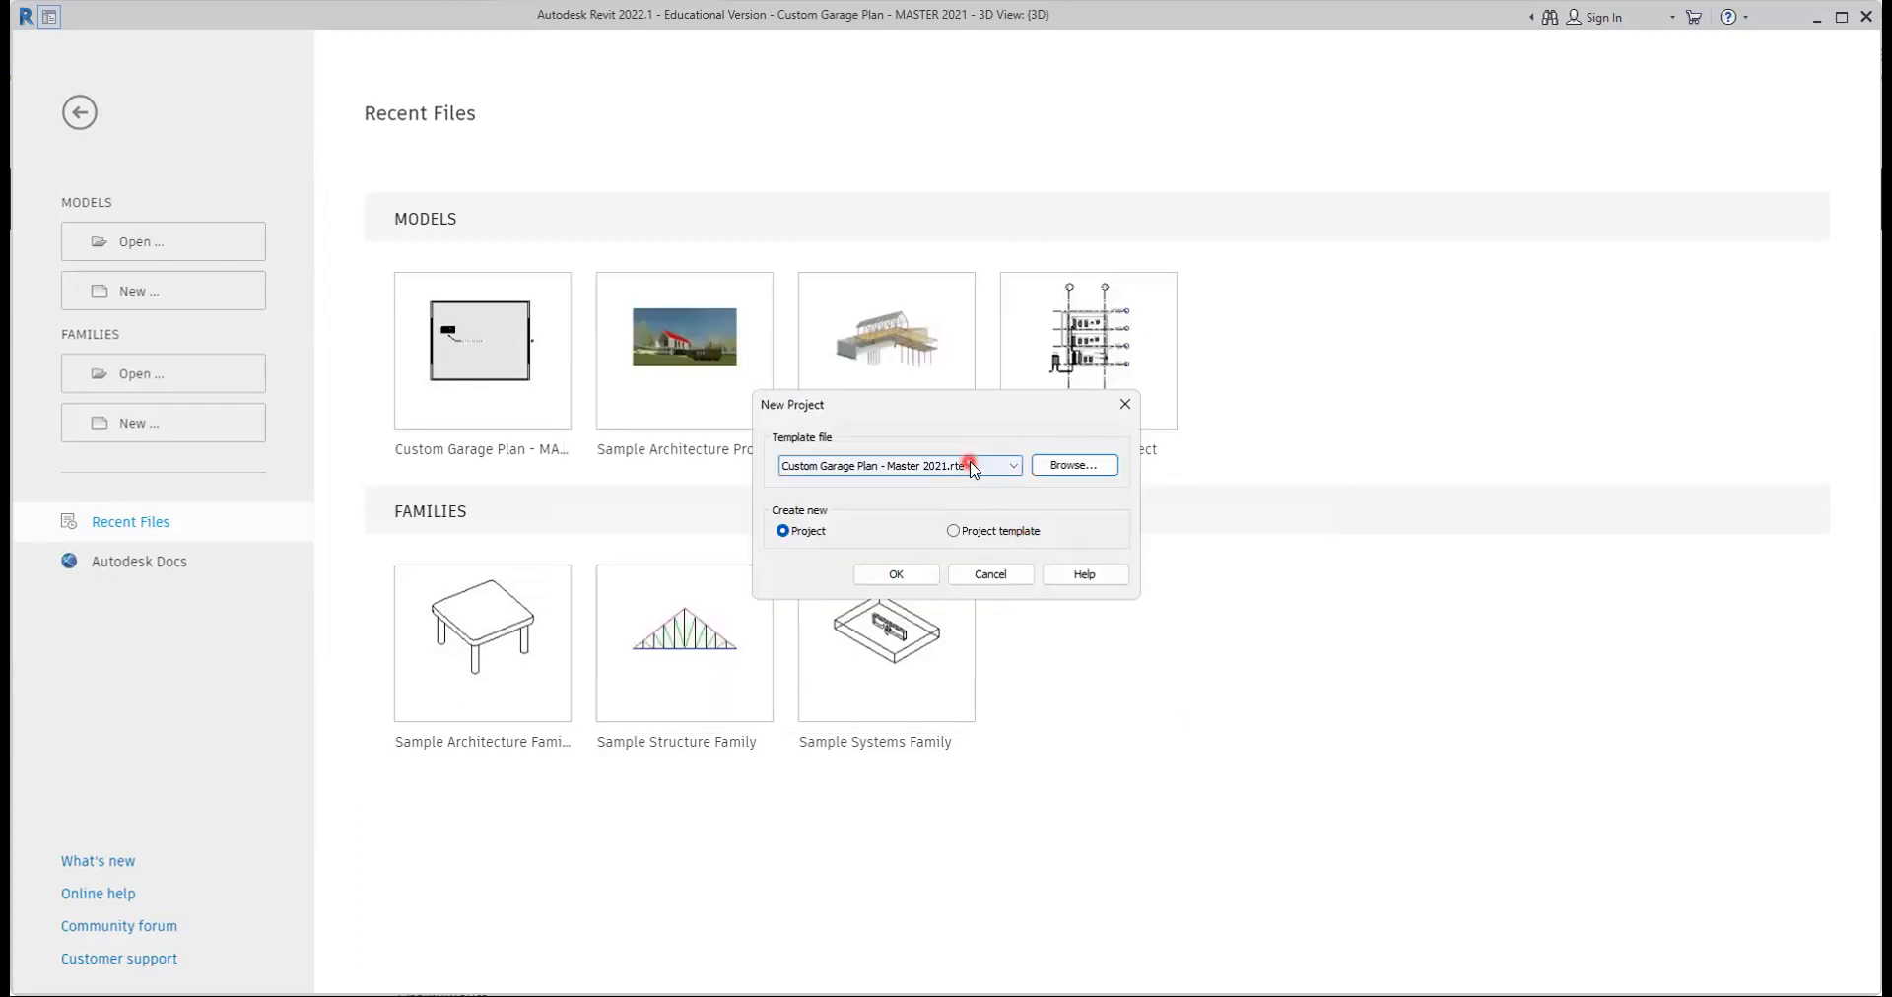
{"action": "left_click", "coordinate": [912, 574]}
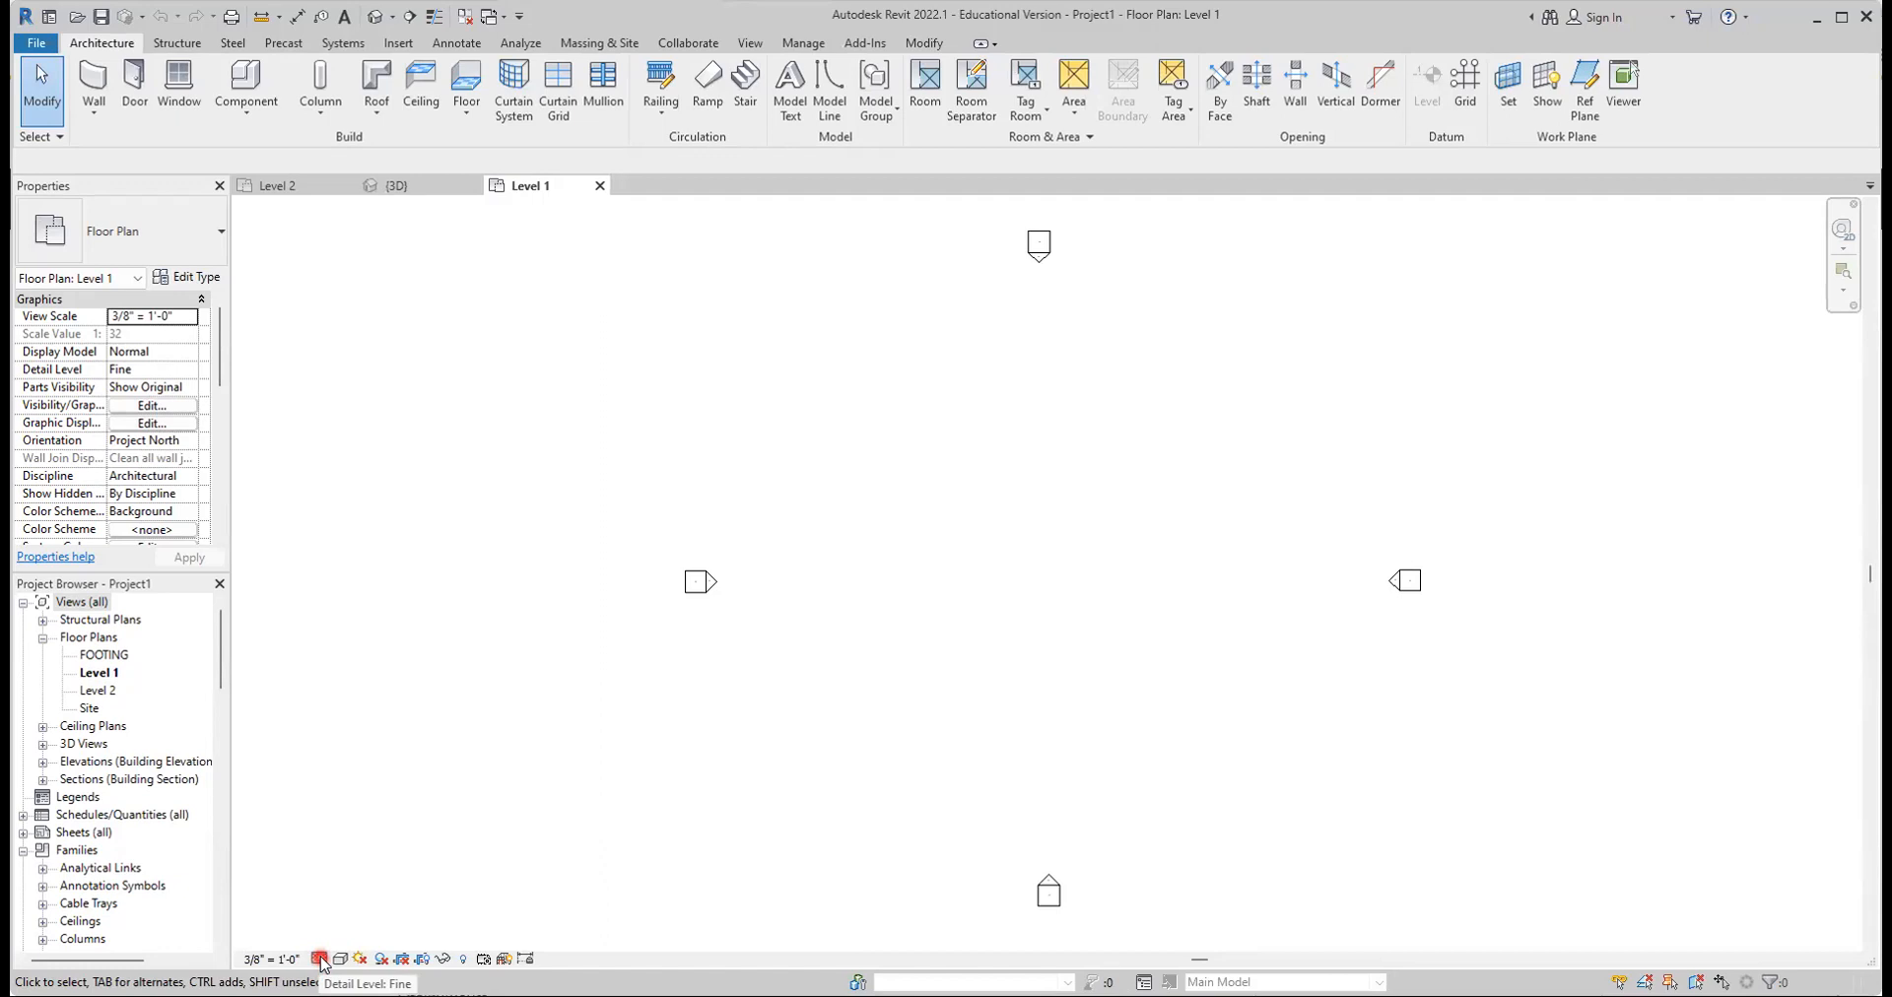
Draw a closed rectangle of Garage Wall walls in the Level 1 plan, 30' wide and 24' deep
{"action": "left_click", "coordinate": [875, 687]}
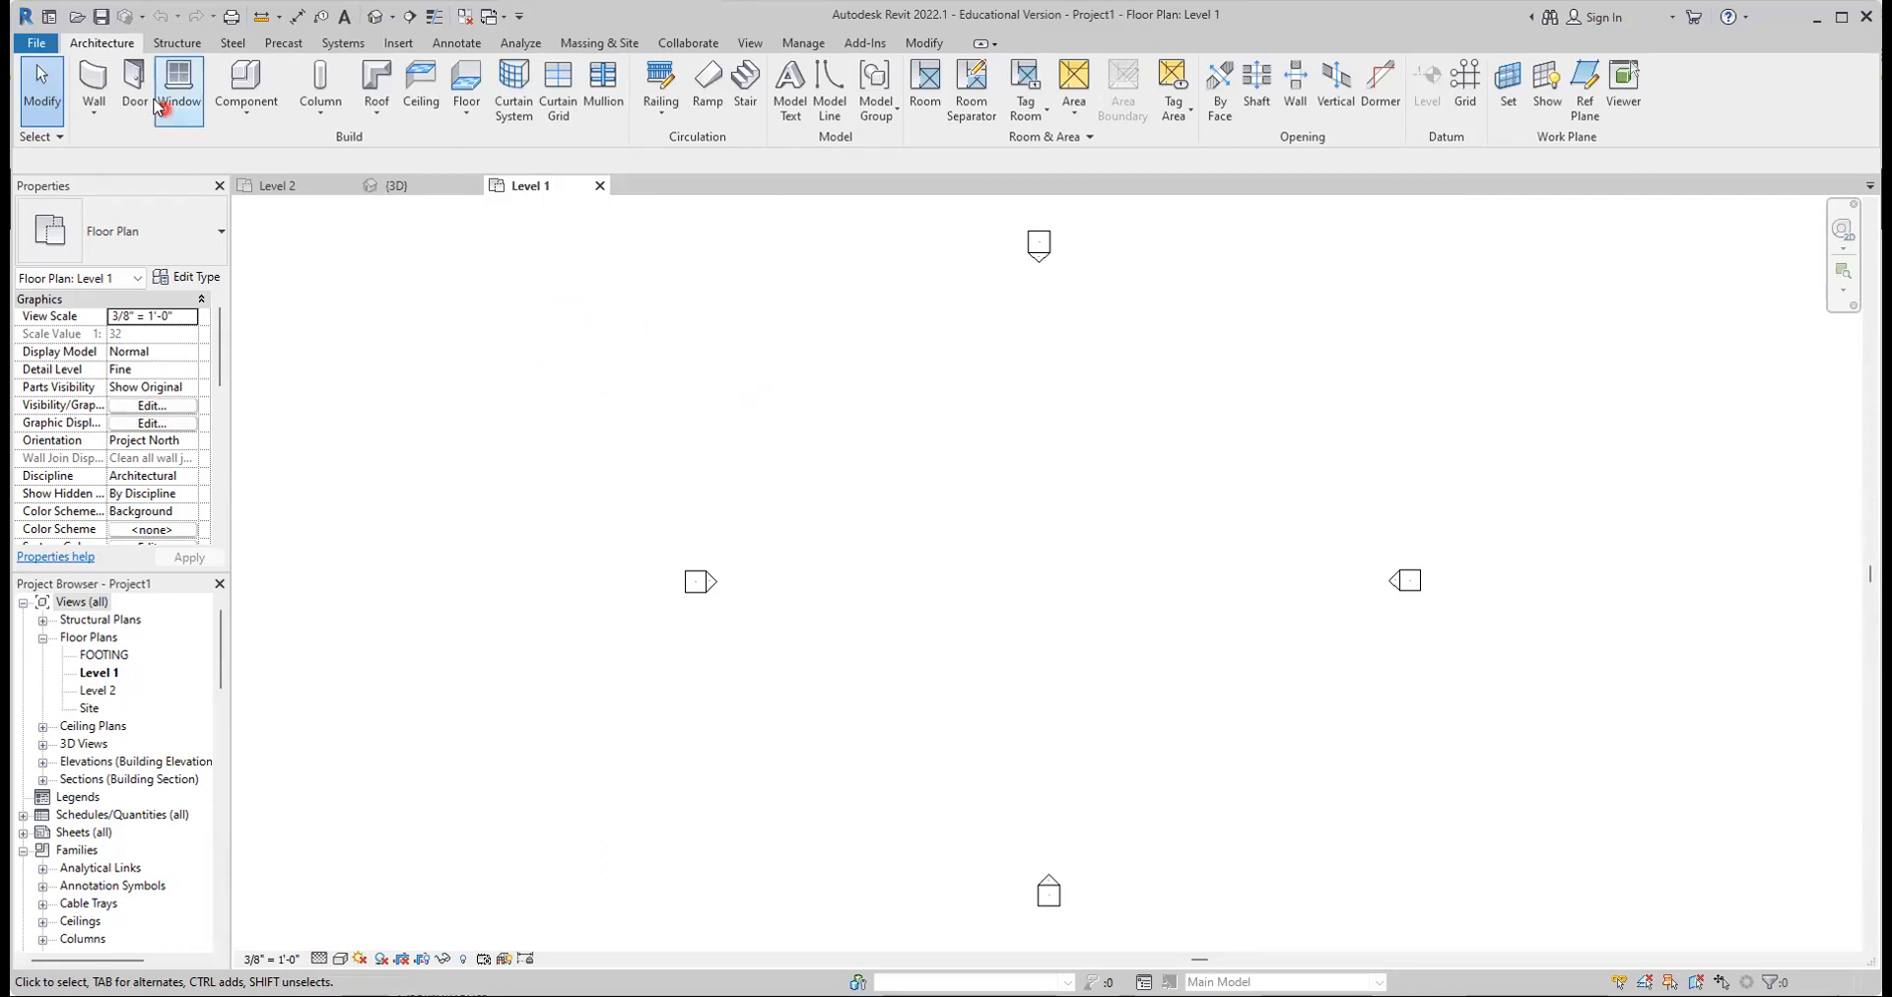
{"action": "left_click", "coordinate": [99, 89]}
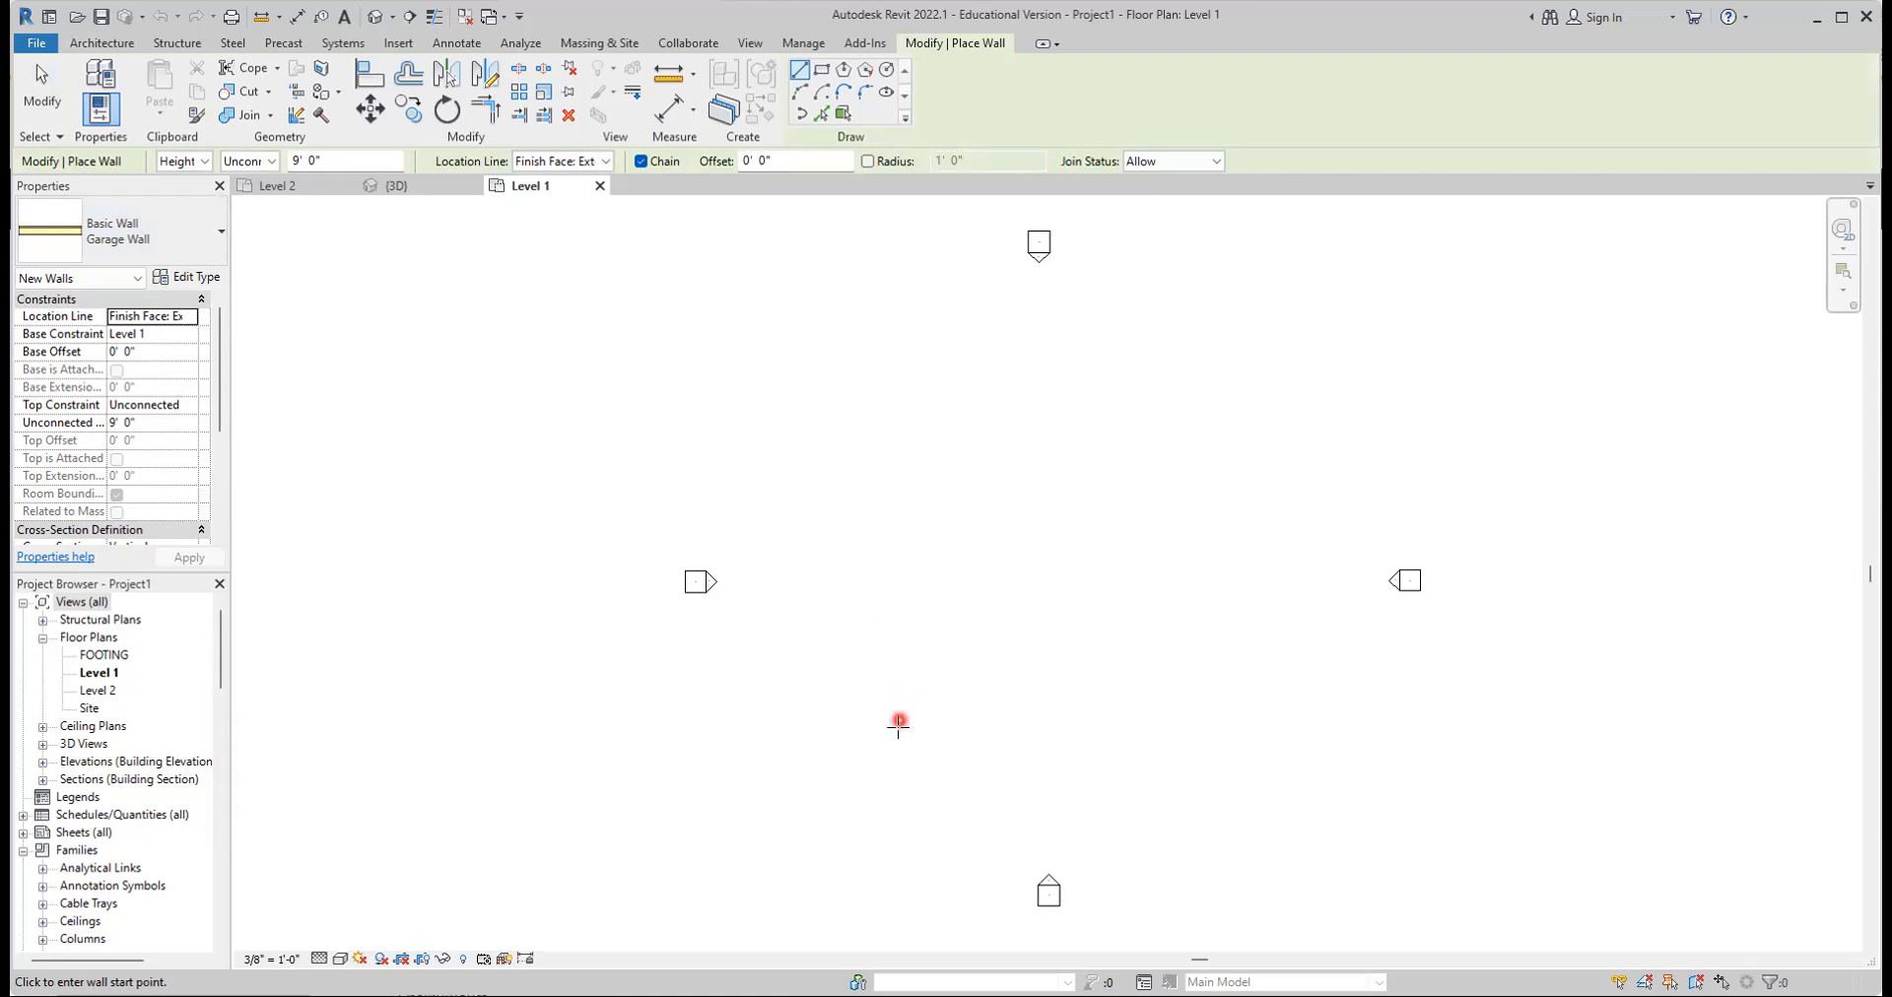
{"action": "left_click", "coordinate": [899, 728]}
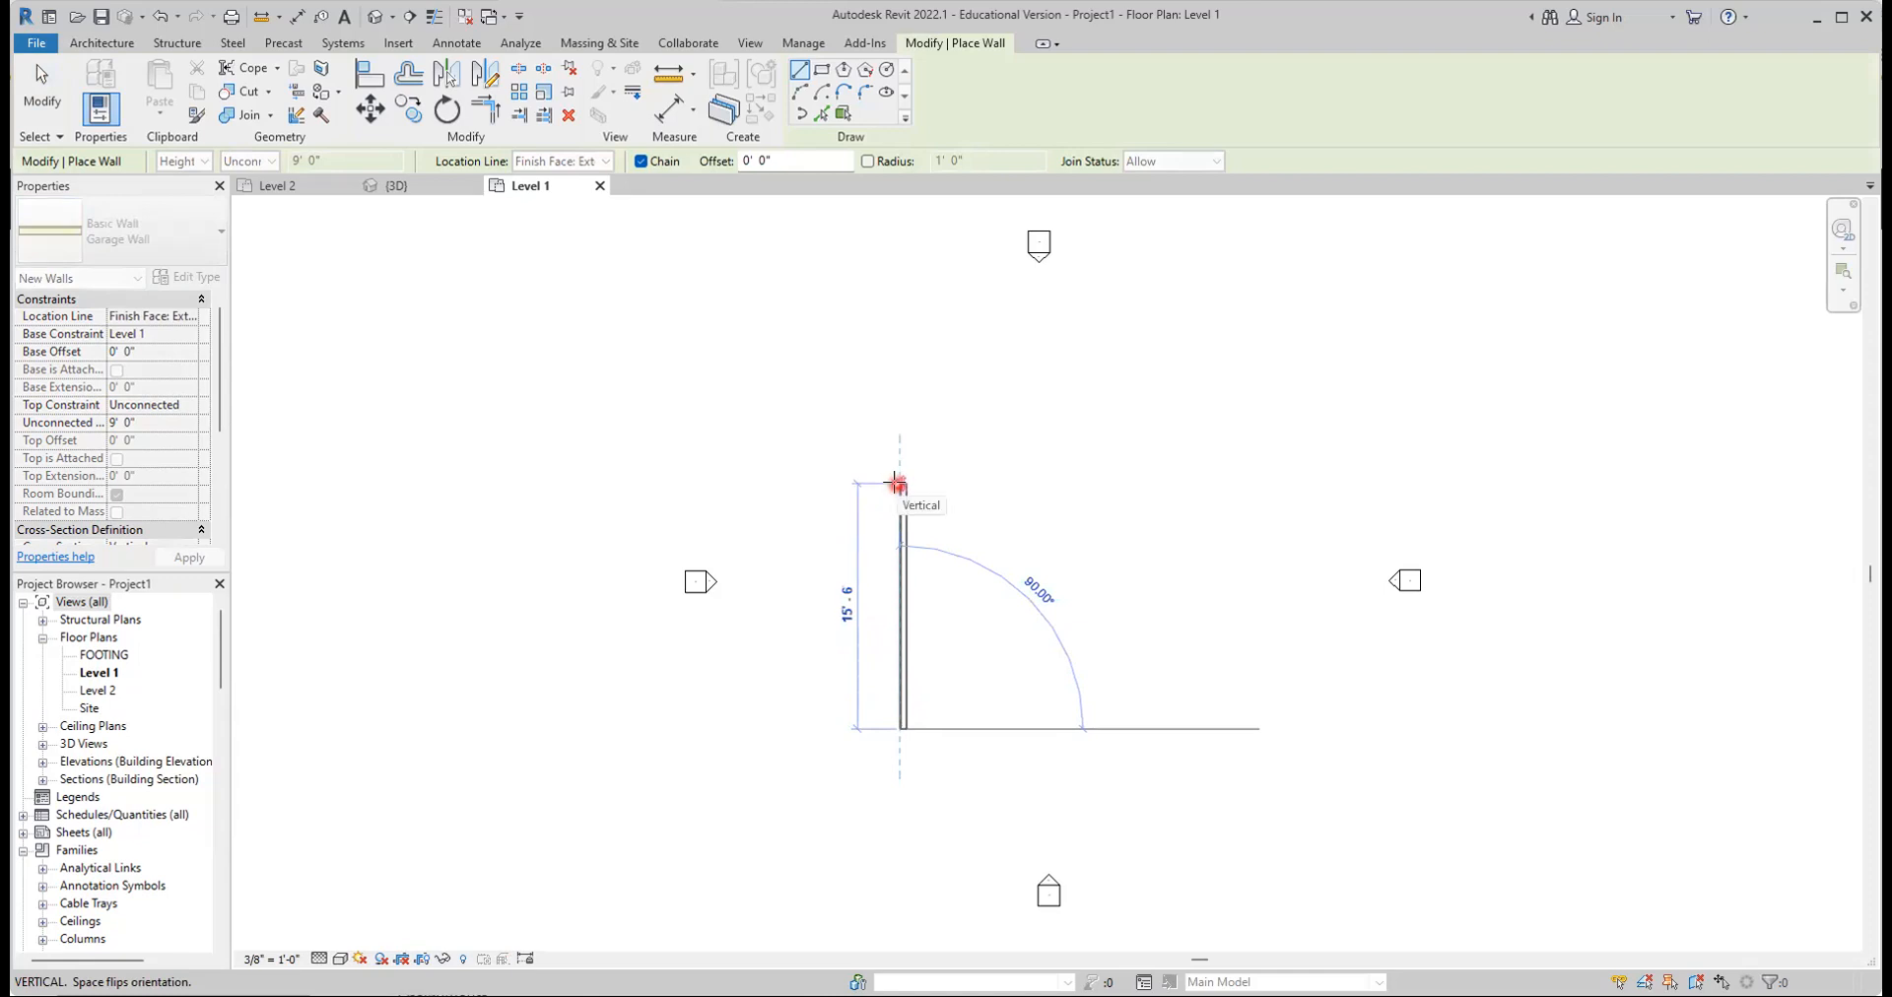
{"action": "type", "text": "24"}
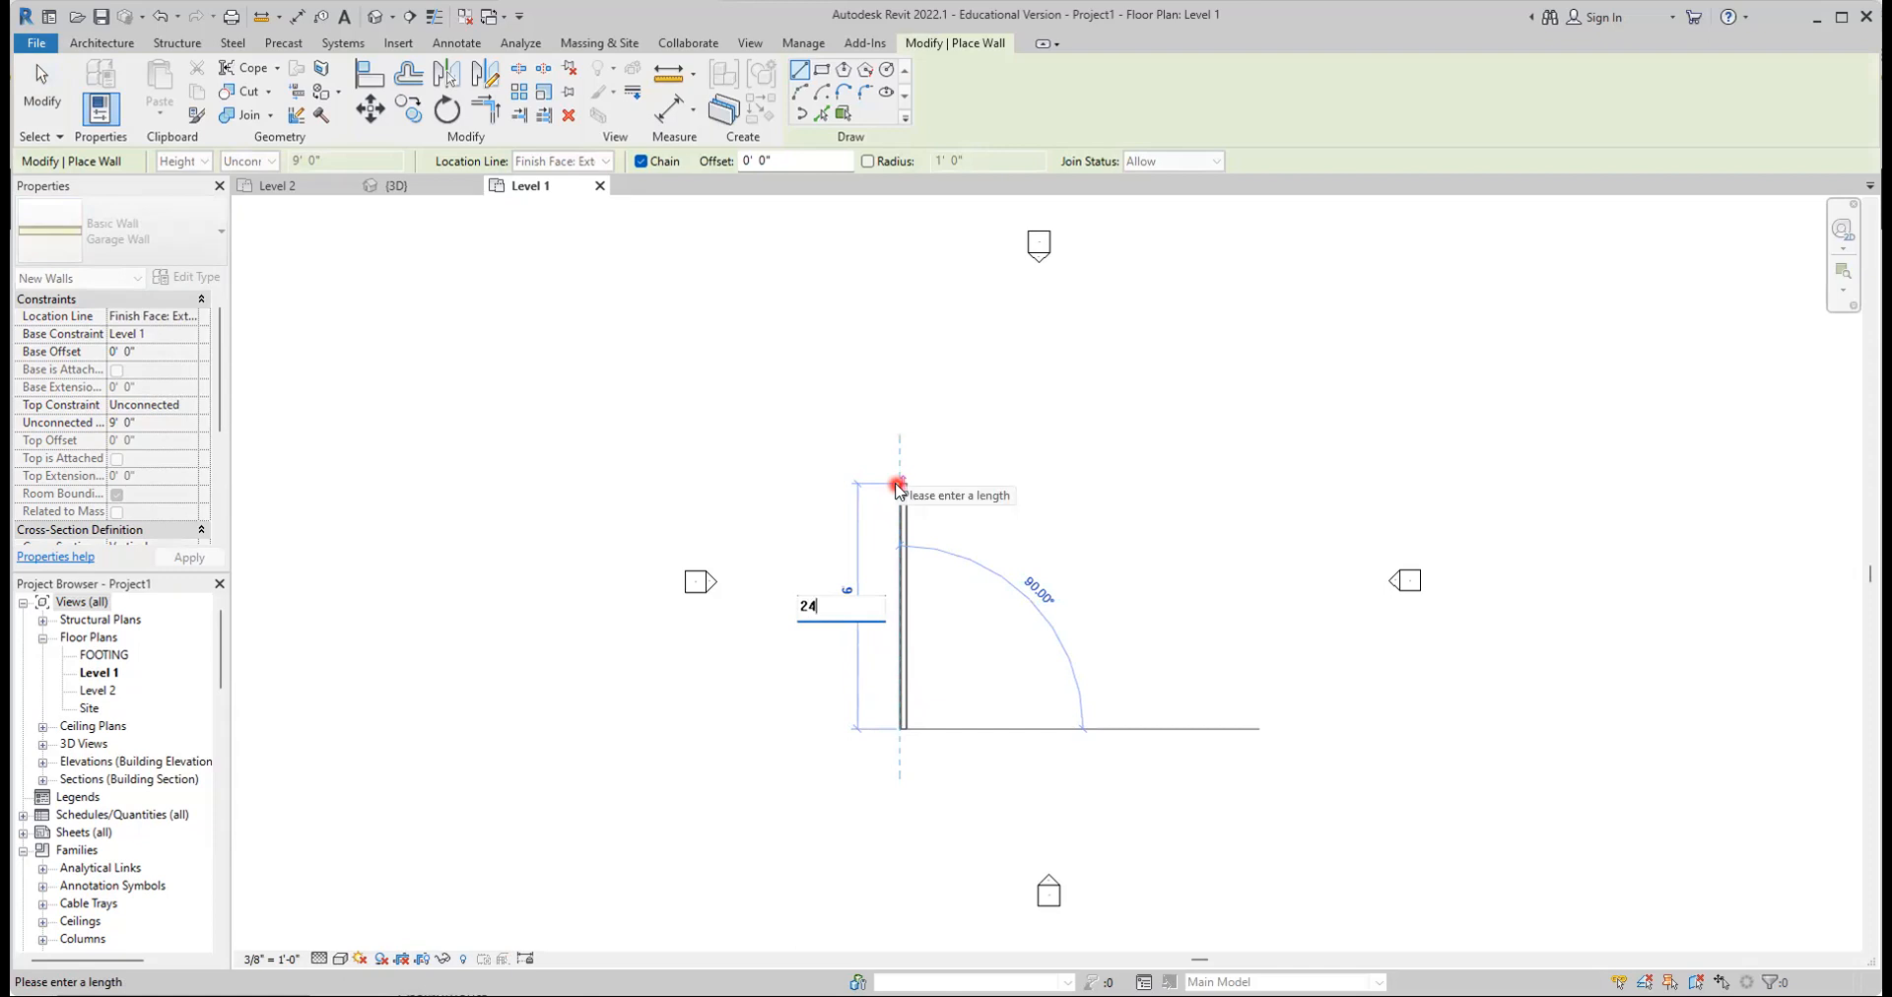
{"action": "key", "text": "Return"}
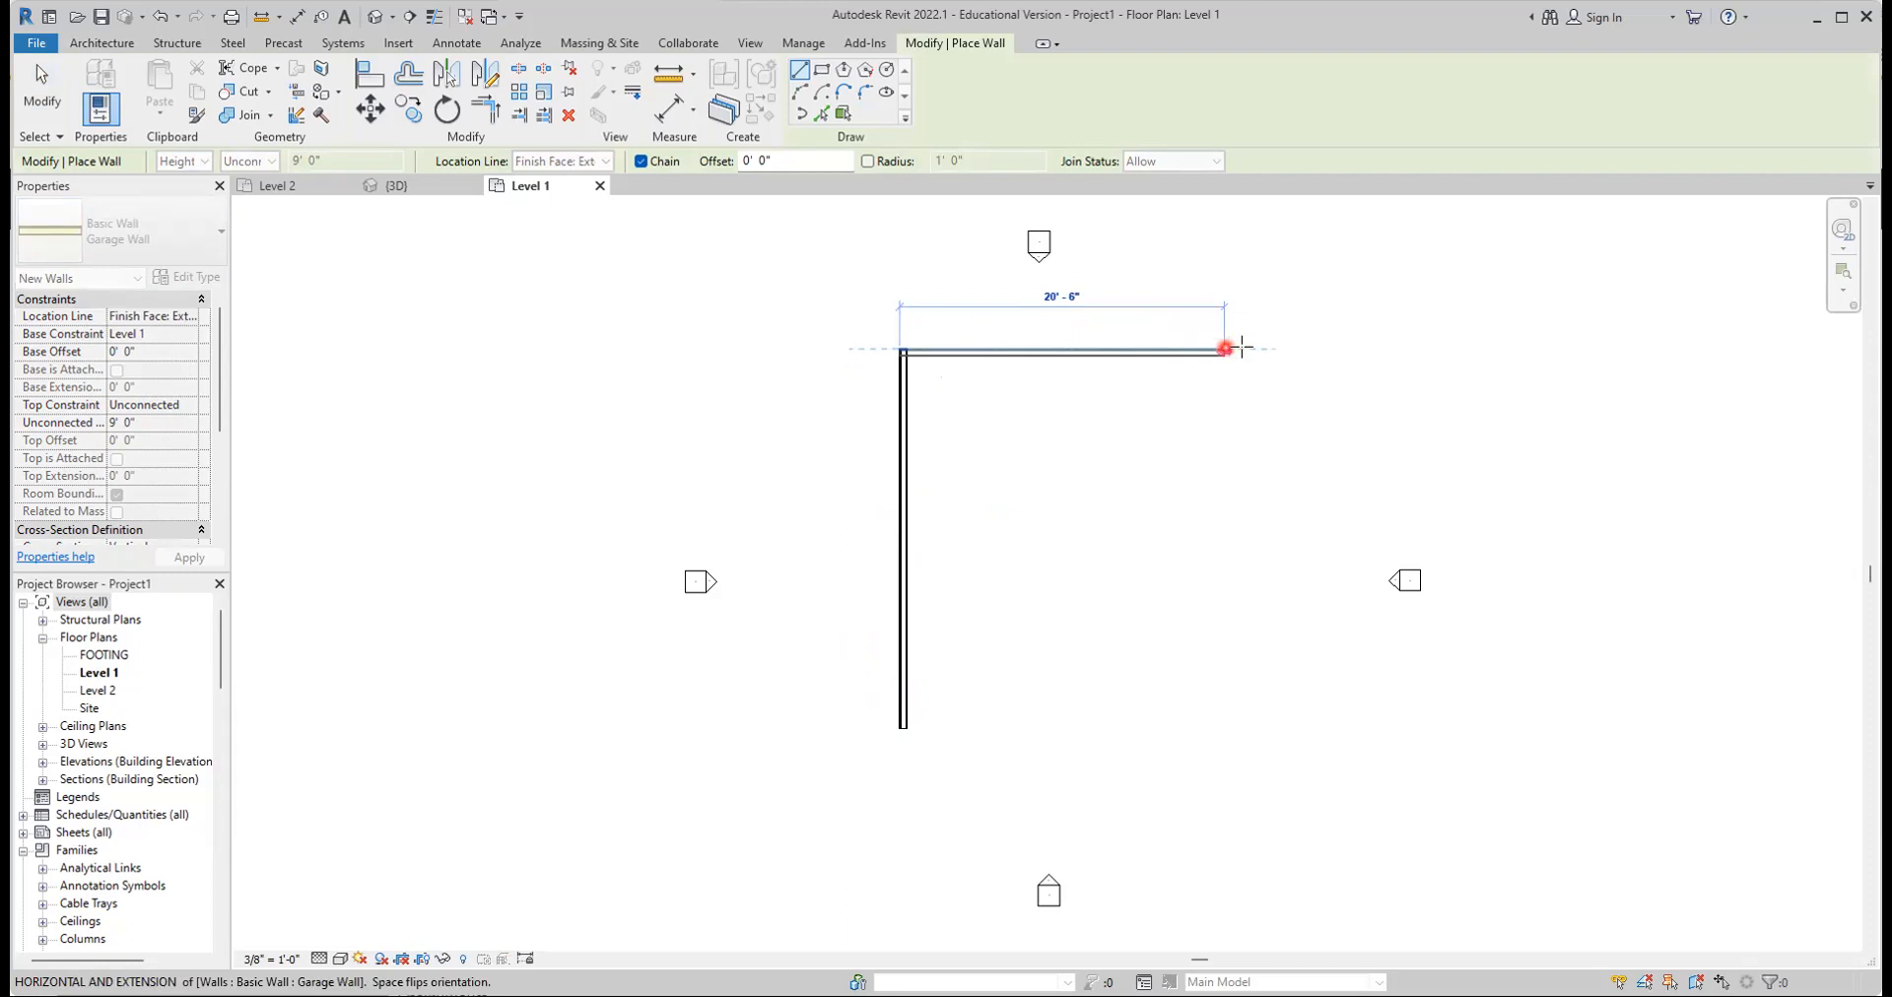
{"action": "type", "text": "30"}
{"action": "key", "text": "Return"}
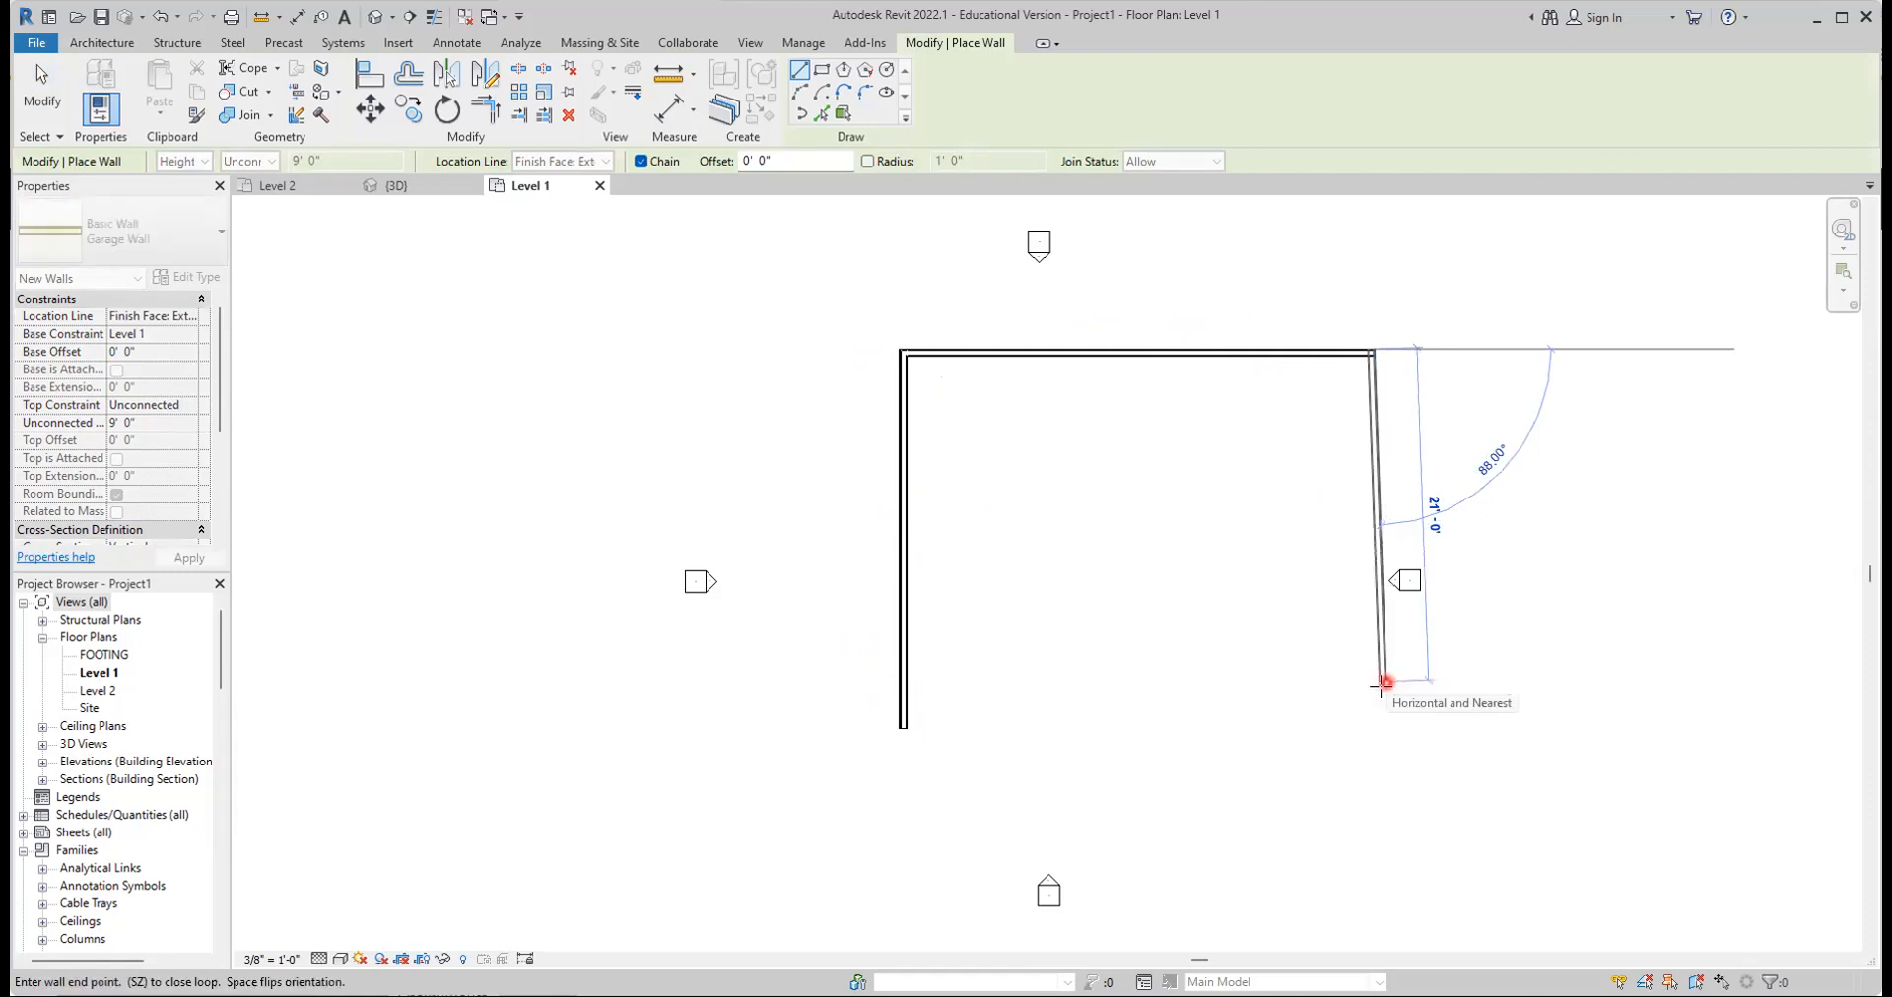
{"action": "type", "text": "24"}
{"action": "key", "text": "Return"}
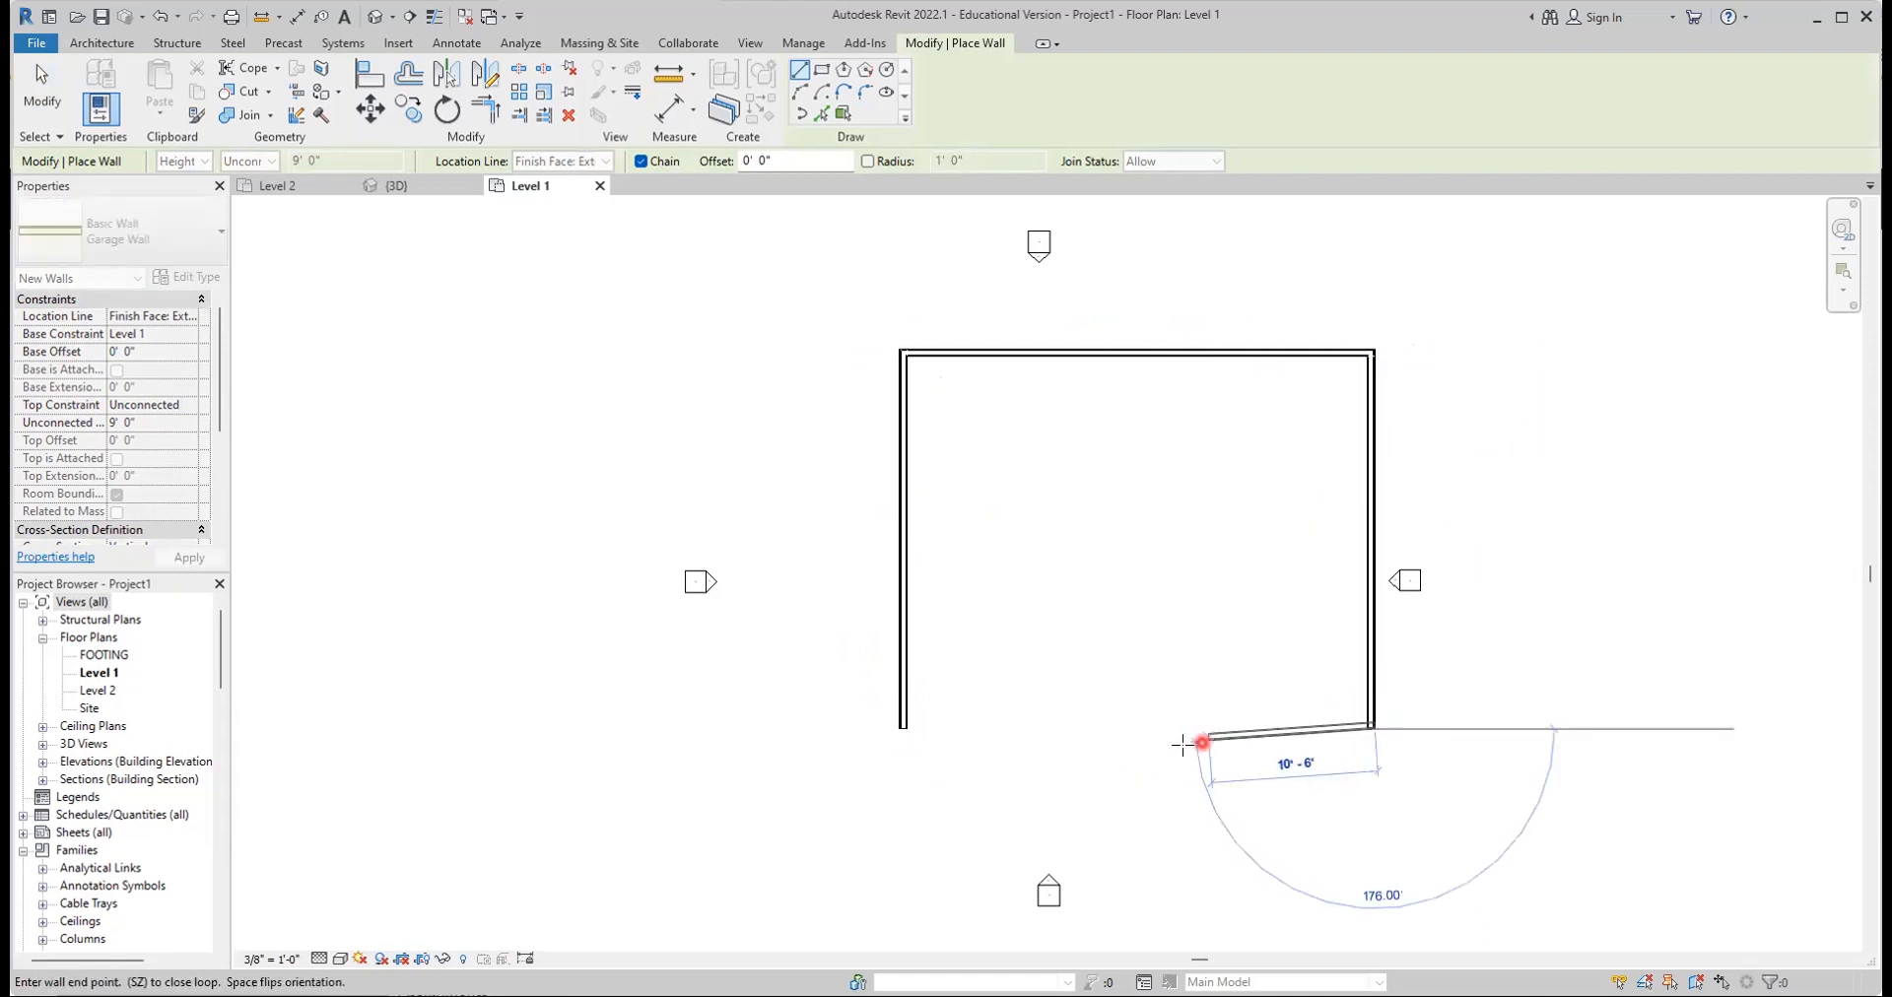
{"action": "left_click", "coordinate": [903, 727]}
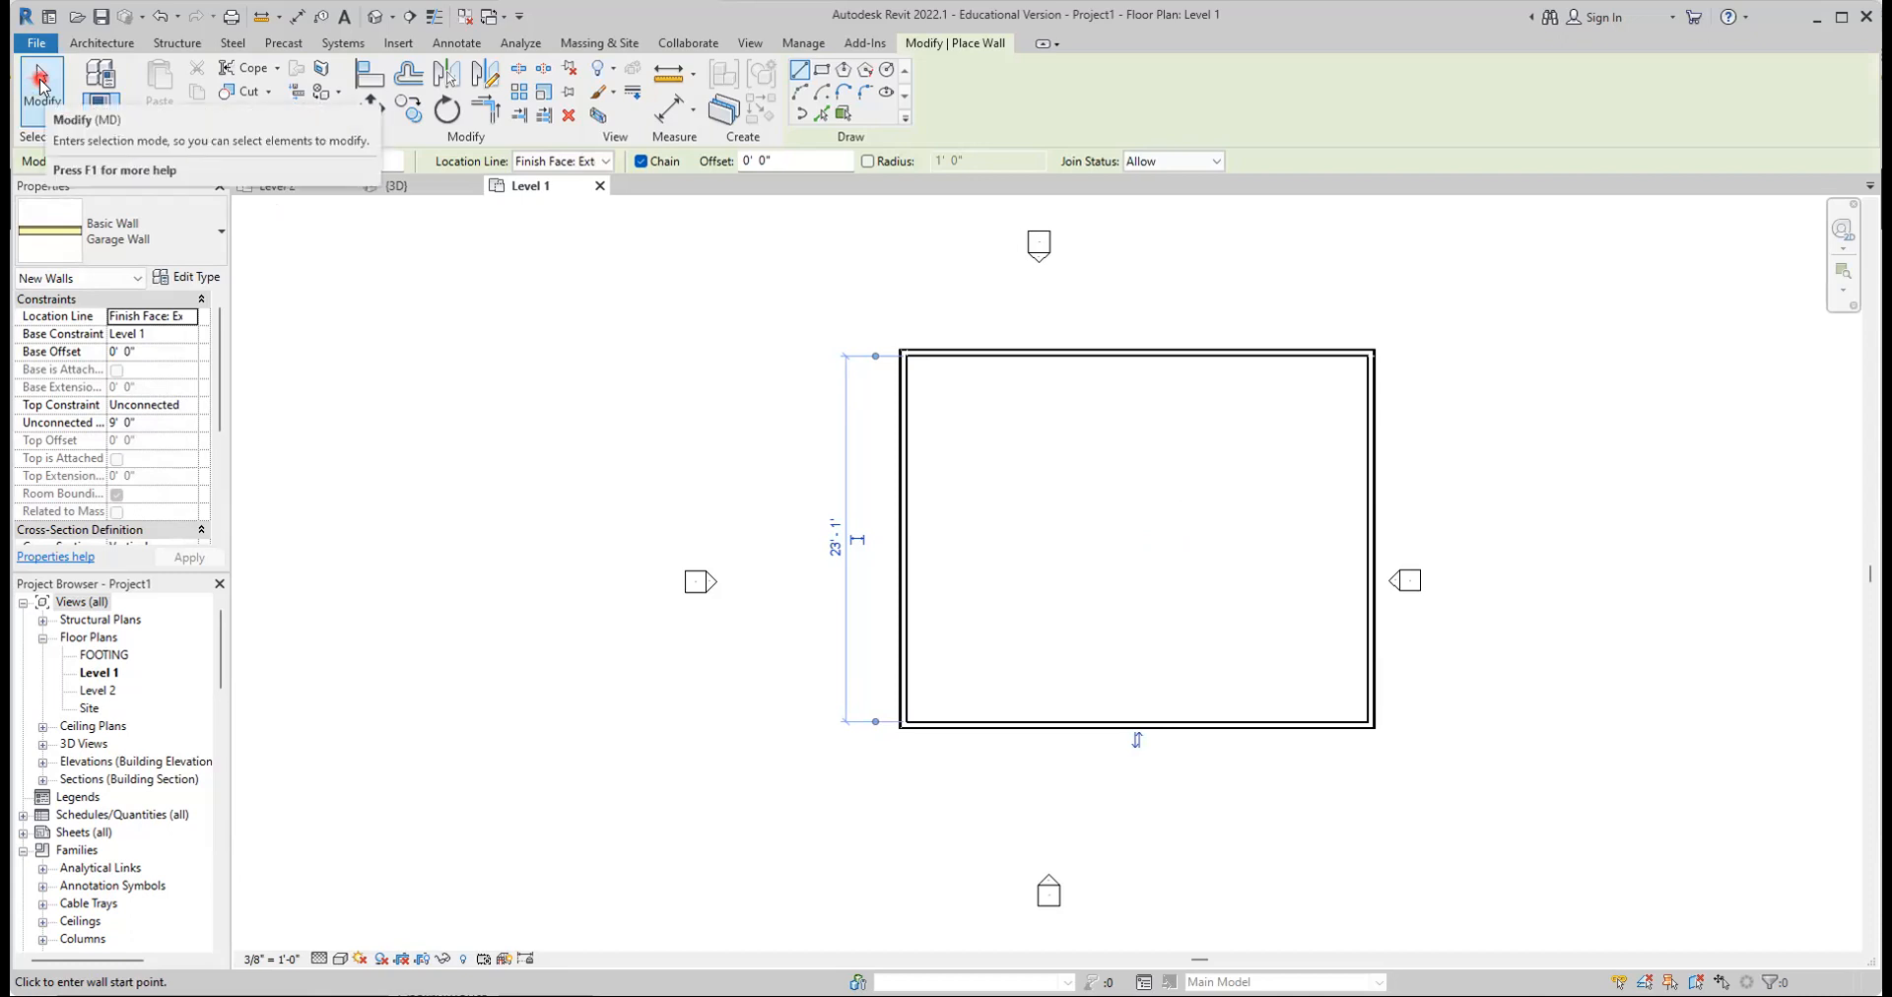
{"action": "left_click", "coordinate": [40, 85]}
{"action": "left_click", "coordinate": [545, 324]}
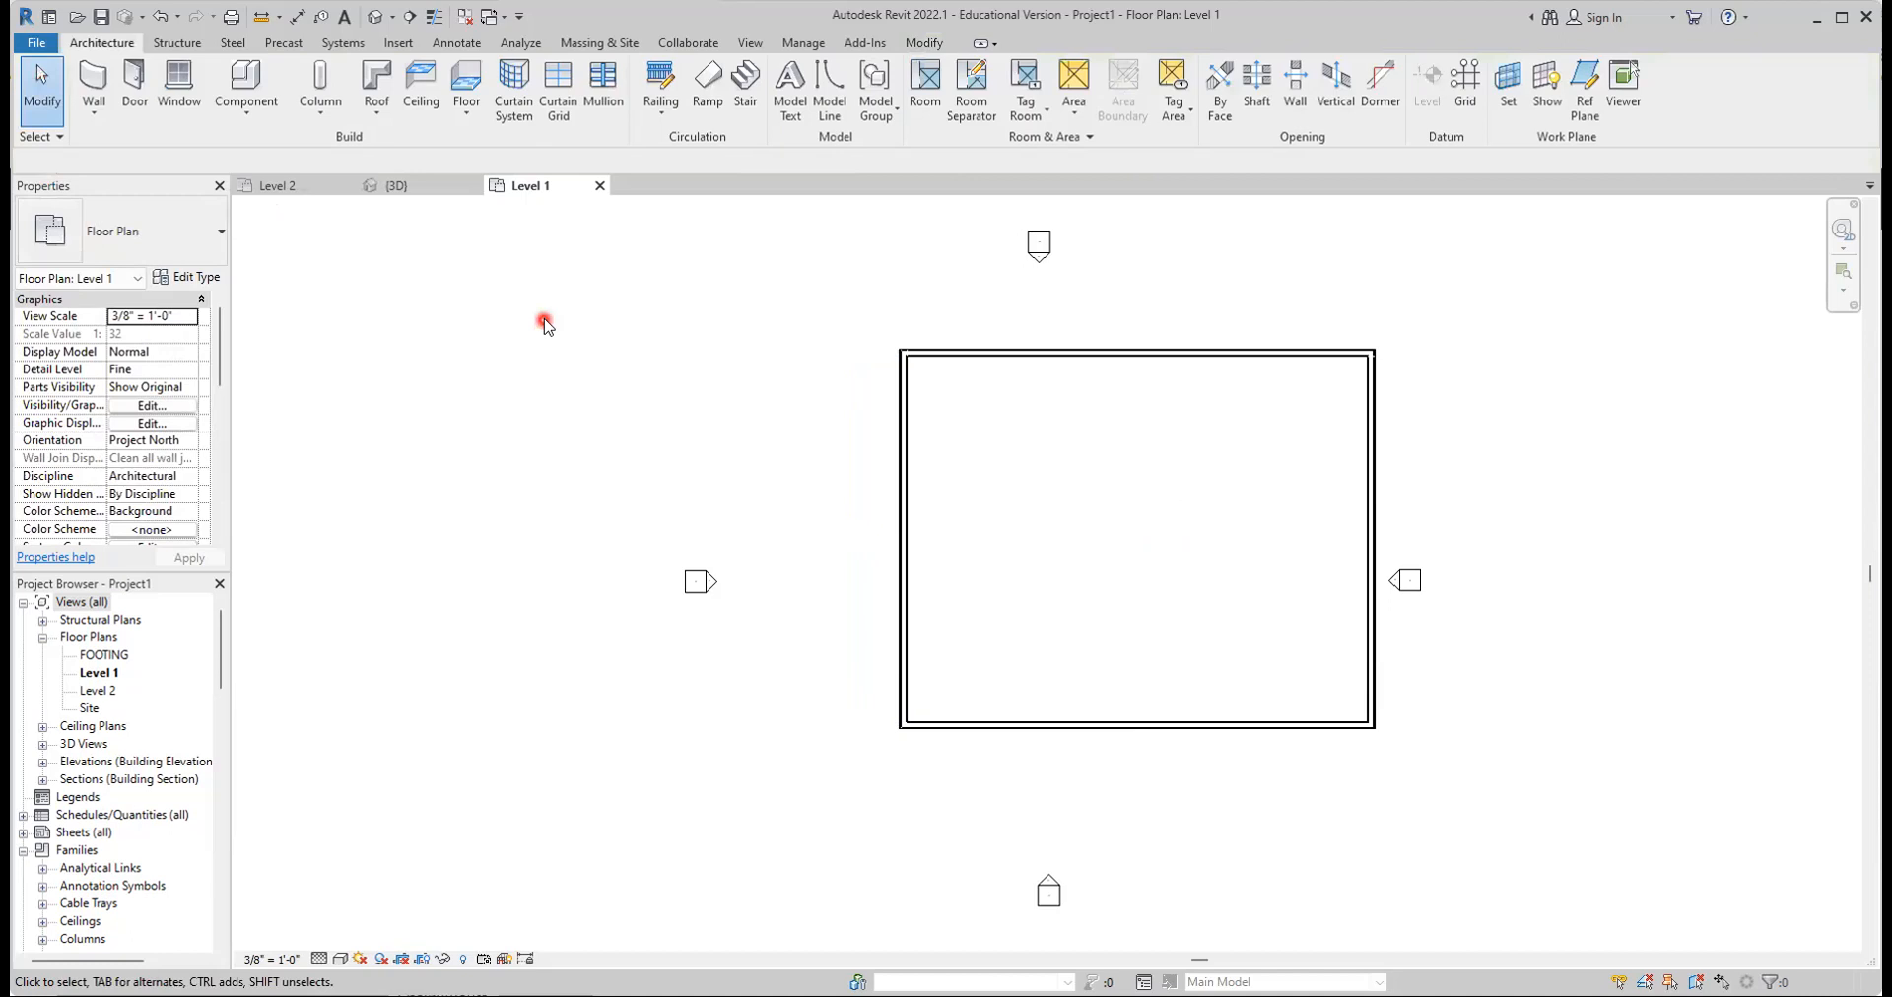
View the new walls in the default 3D view and return to the Level 1 plan
{"action": "left_click", "coordinate": [392, 18]}
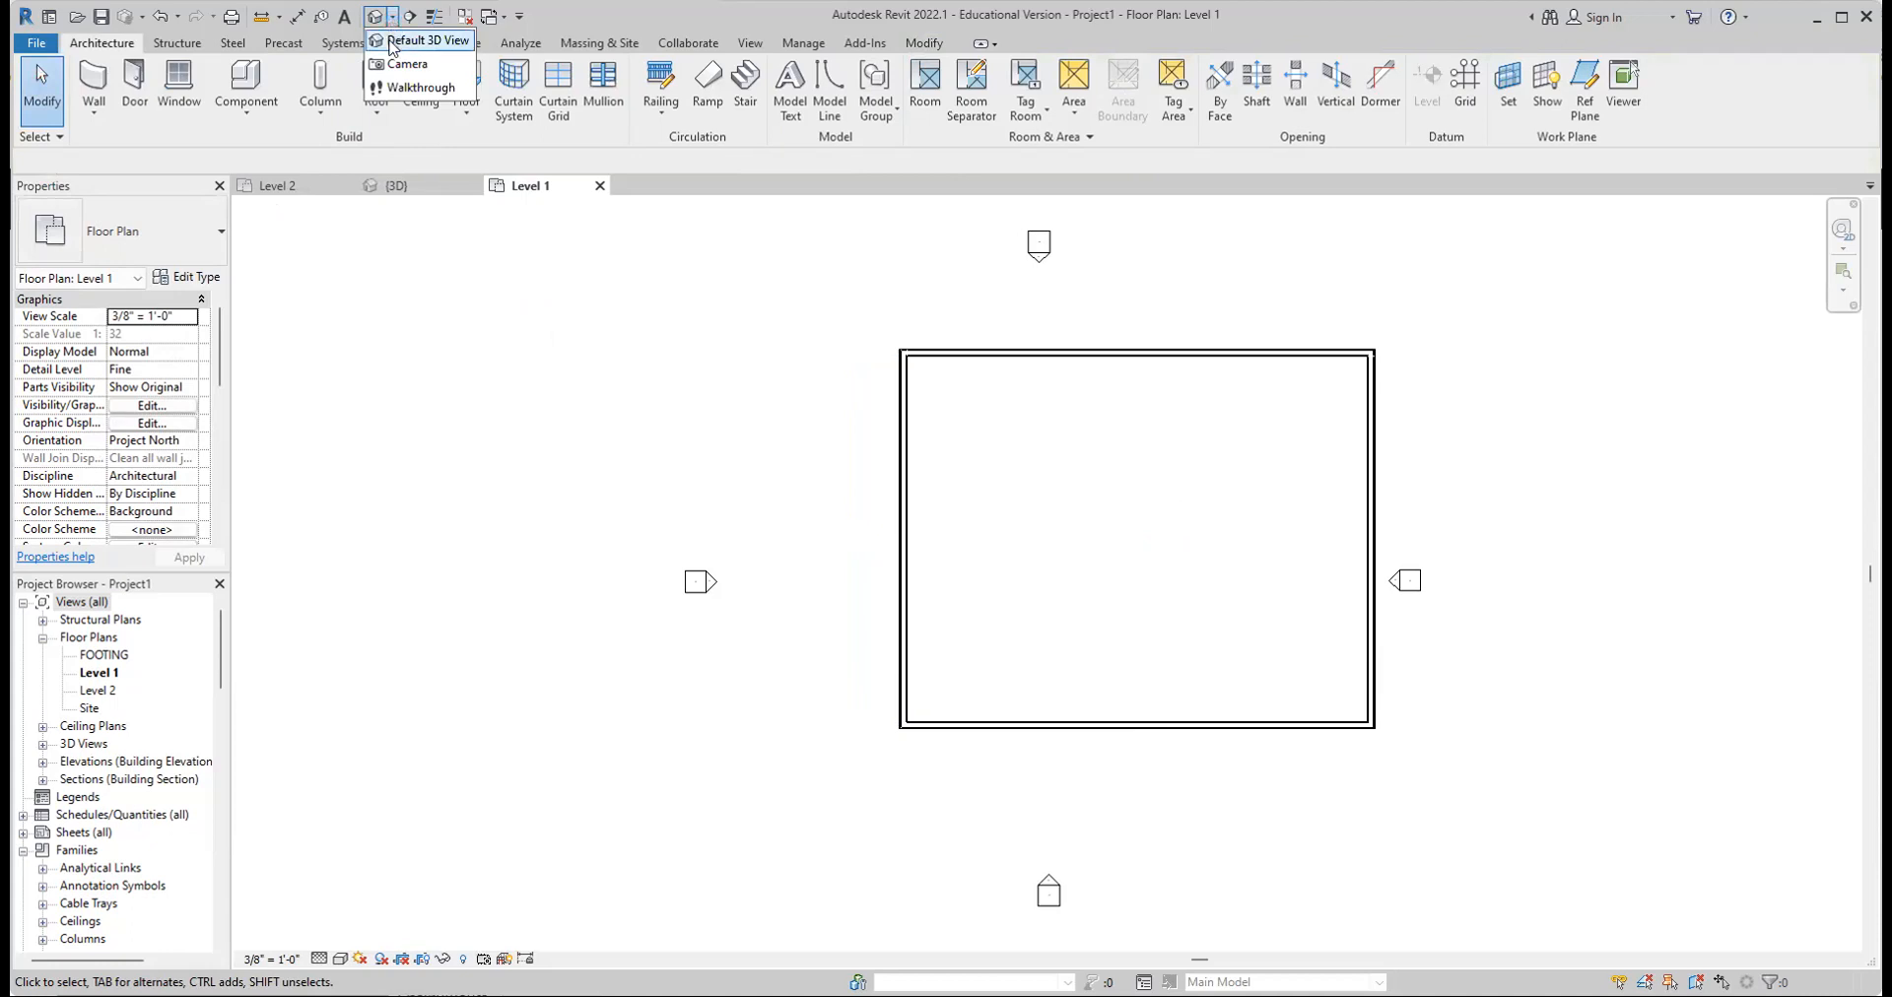
{"action": "left_click", "coordinate": [414, 41]}
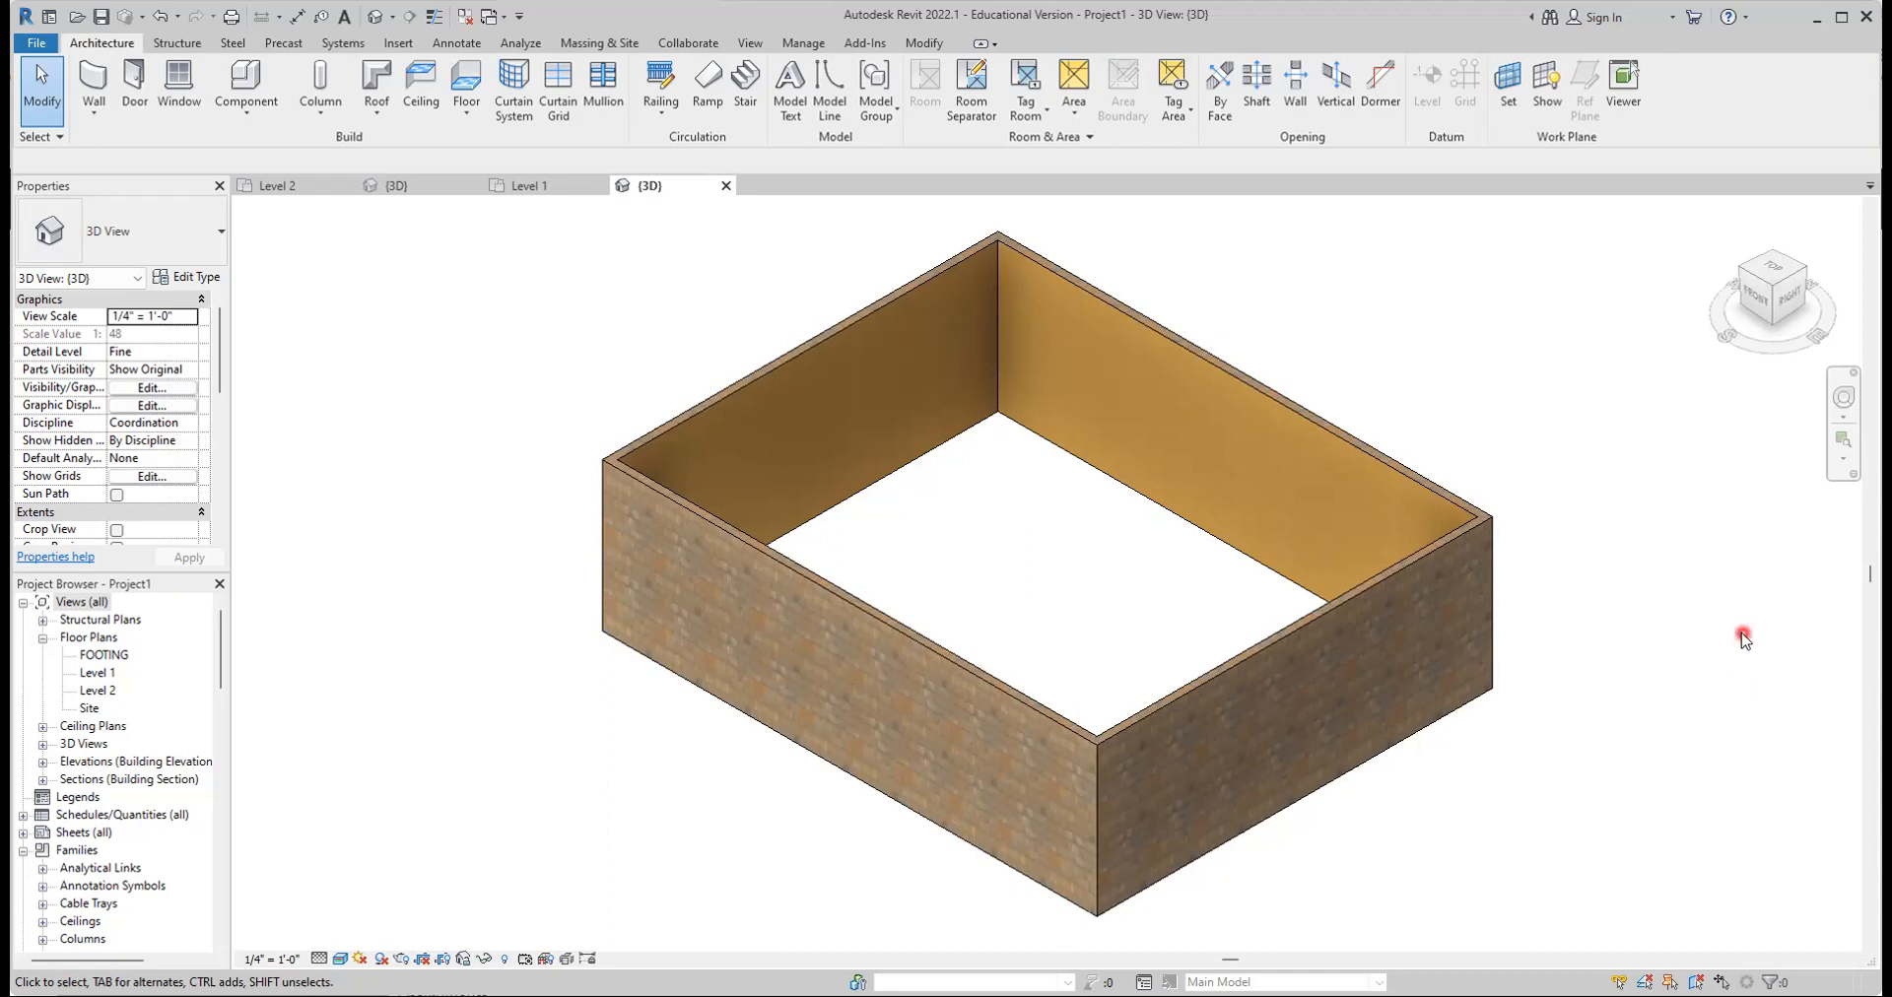
{"action": "left_click", "coordinate": [1568, 394]}
{"action": "left_click", "coordinate": [523, 186]}
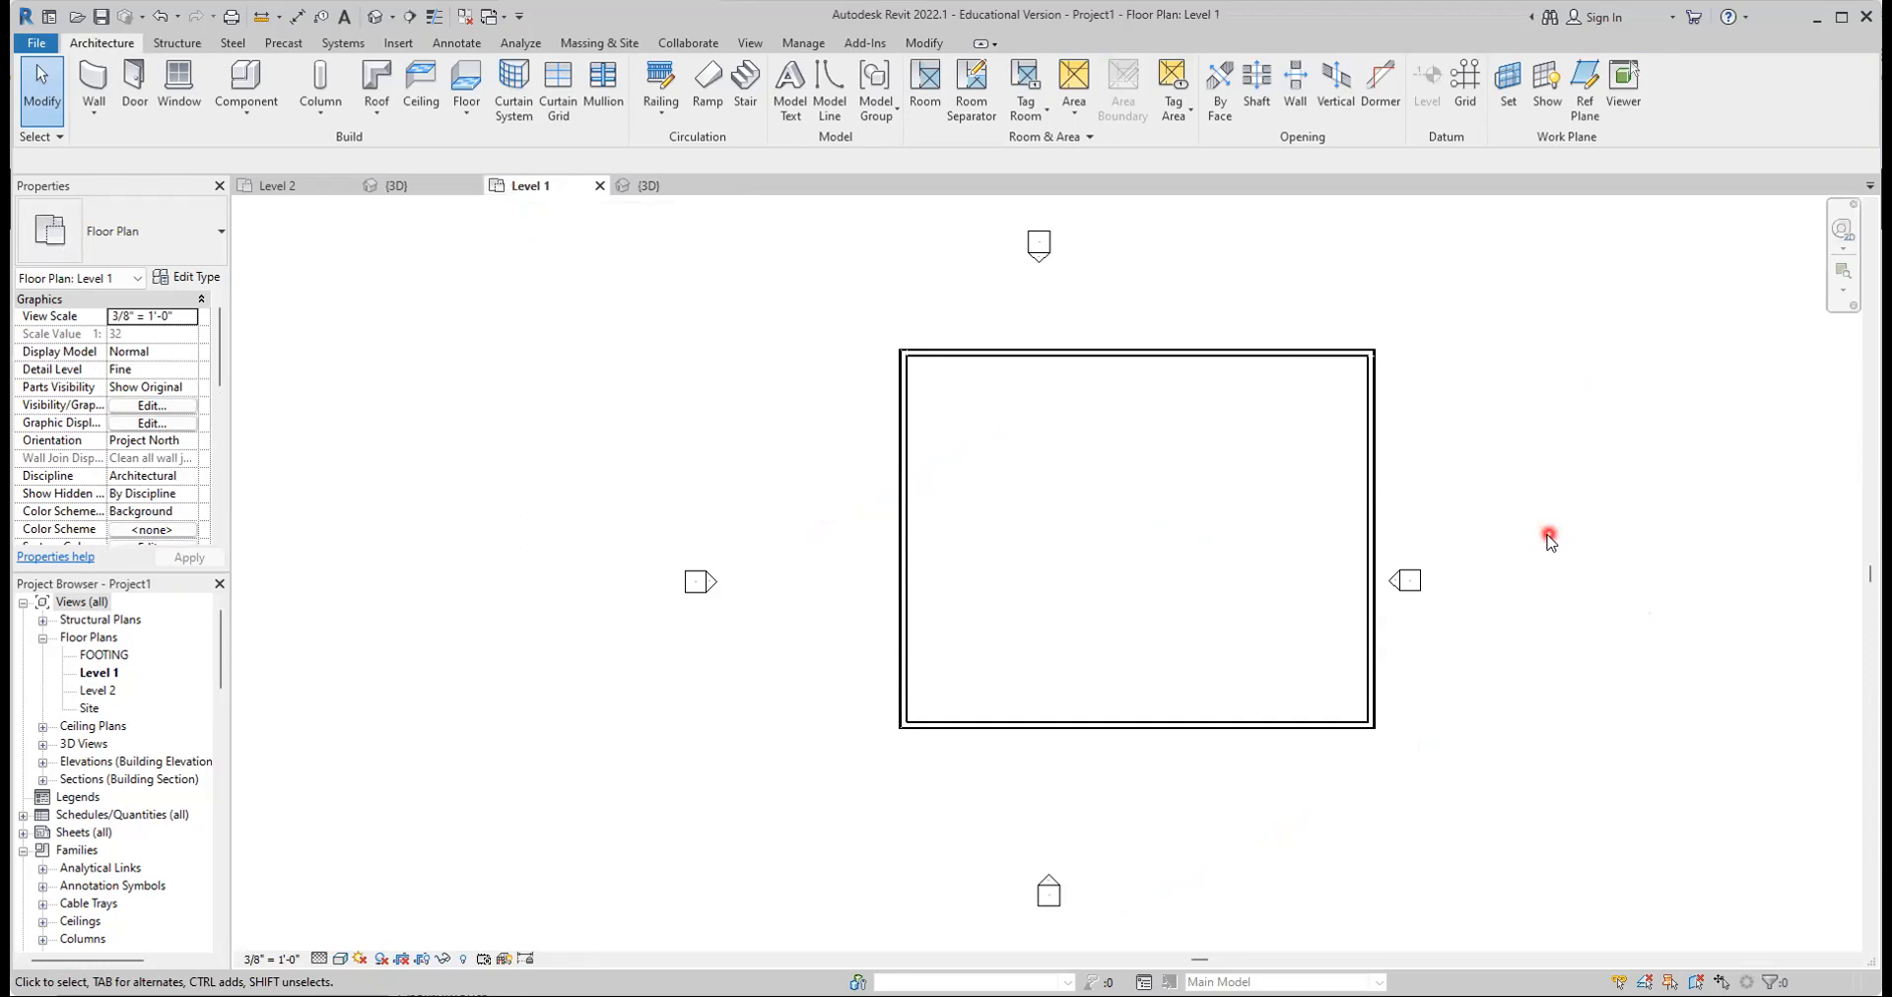
{"action": "scroll", "coordinate": [1549, 538], "scroll_direction": "up", "scroll_amount": 1}
{"action": "scroll", "coordinate": [1549, 538], "scroll_direction": "down", "scroll_amount": 1}
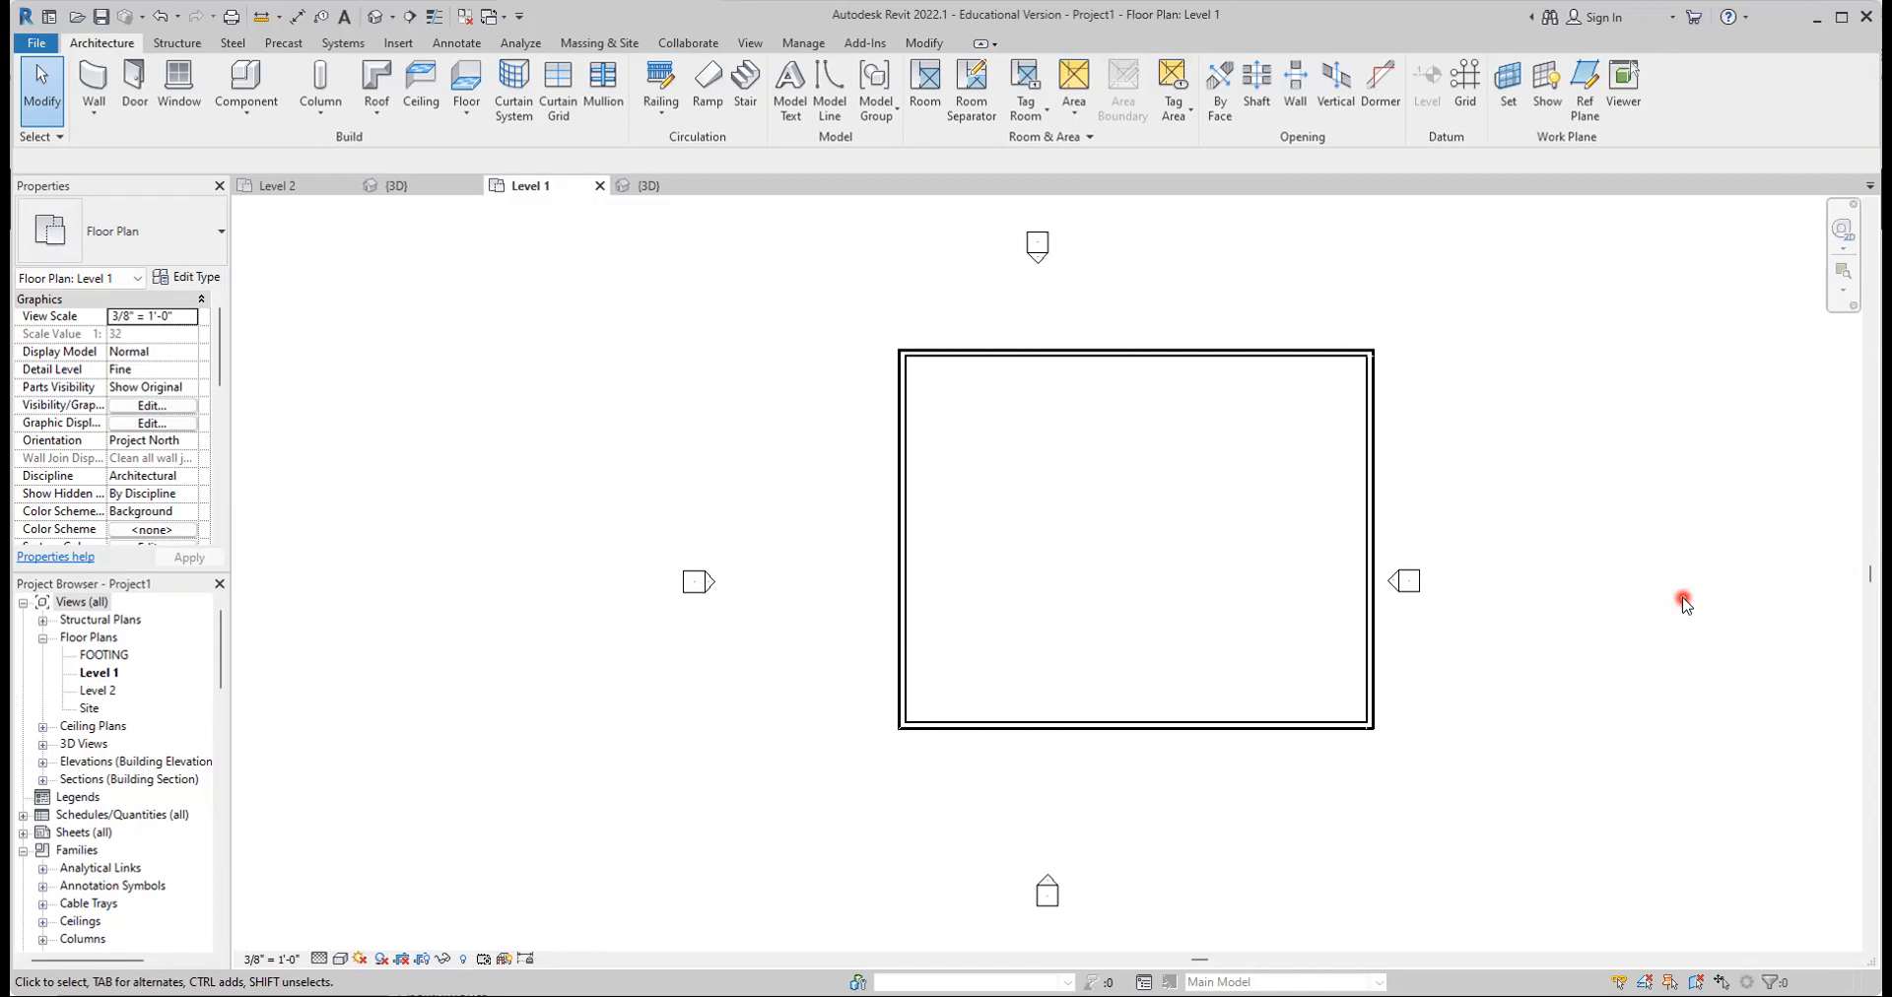
Open the Level 1 plan of the Custom Garage Plan - MASTER 2021 project and examine the double door's placement dimensions
{"action": "left_click", "coordinate": [276, 186]}
{"action": "left_click", "coordinate": [394, 186]}
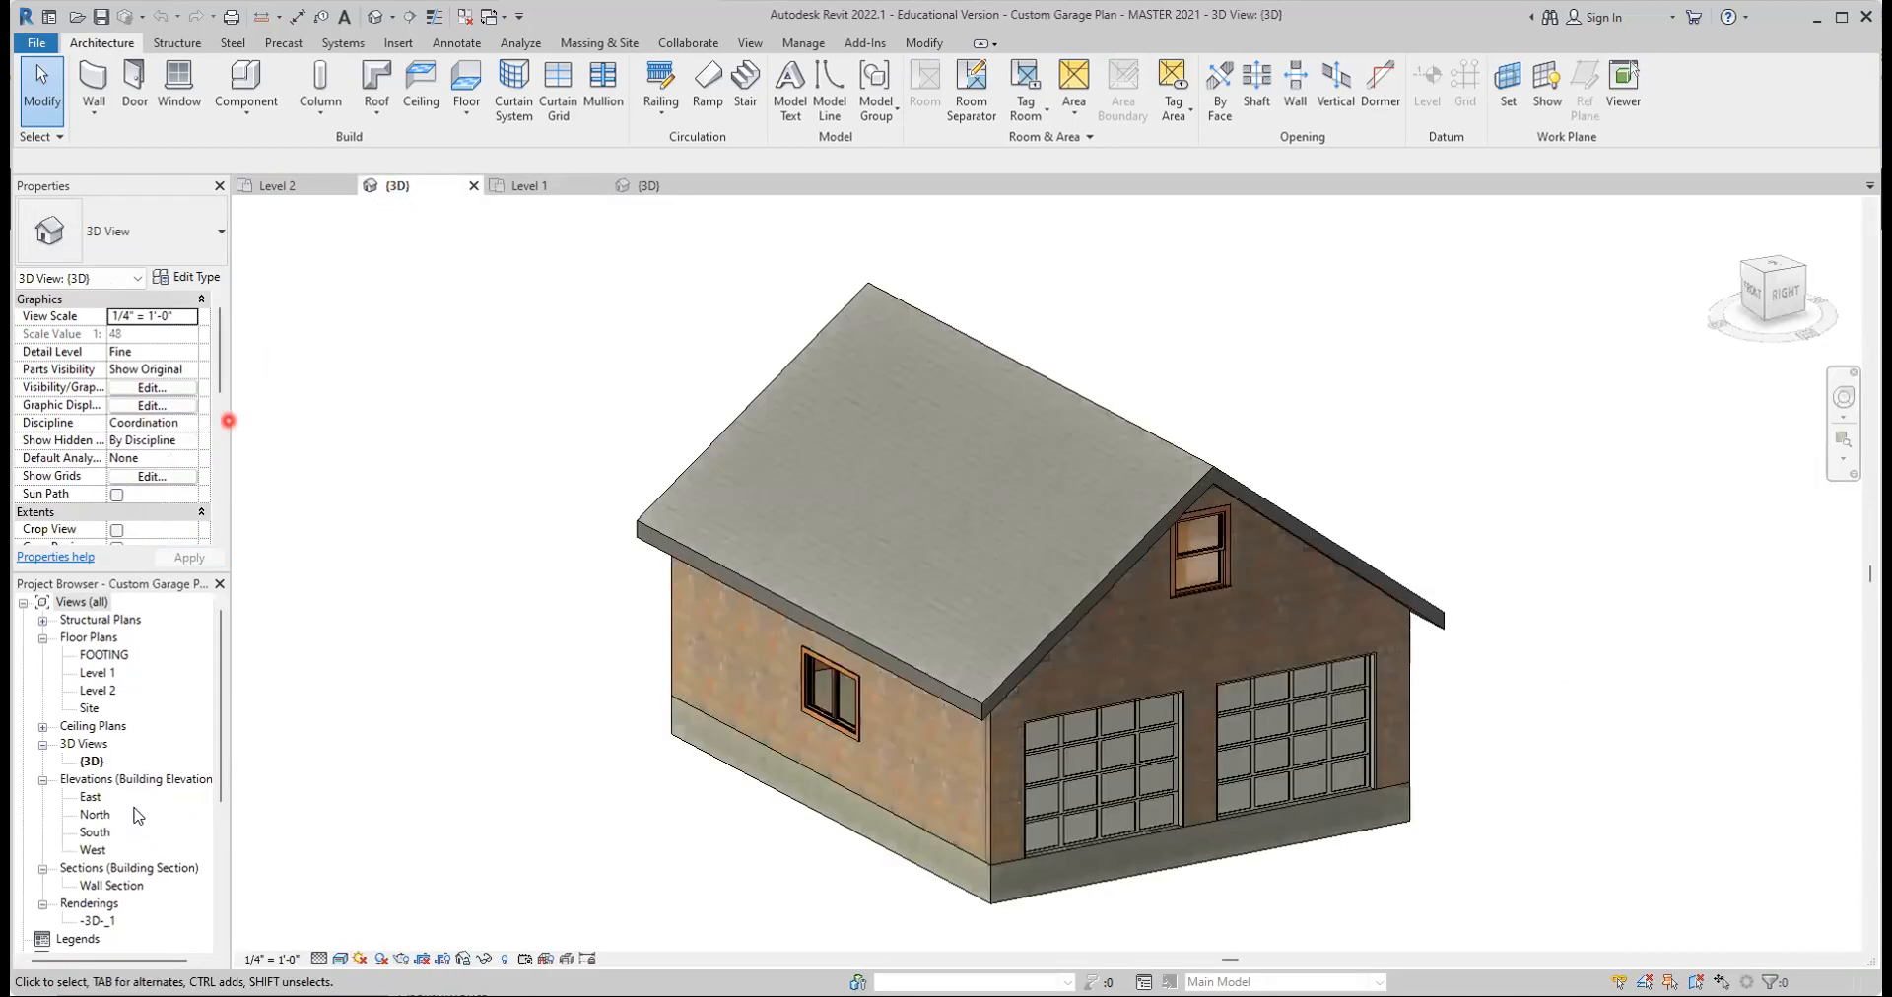
{"action": "double_click", "coordinate": [97, 673]}
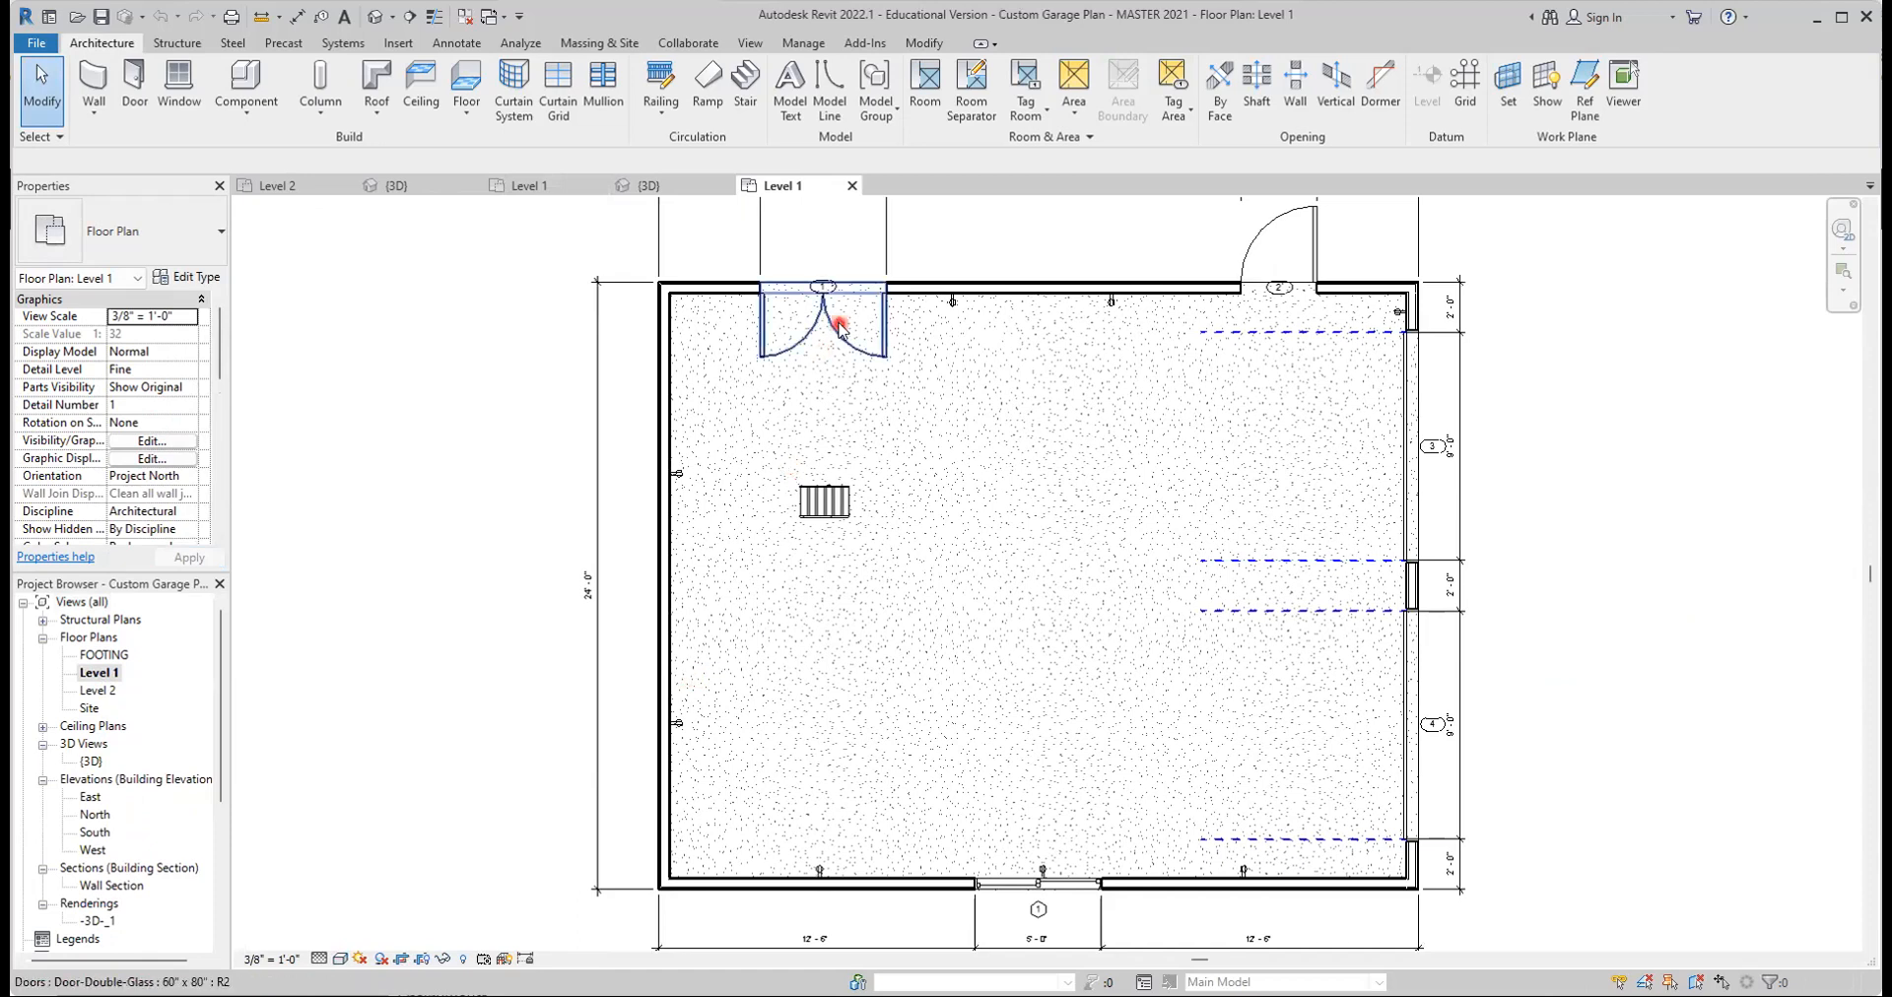
{"action": "scroll", "coordinate": [836, 461], "scroll_direction": "up", "scroll_amount": 3}
{"action": "scroll", "coordinate": [835, 461], "scroll_direction": "up", "scroll_amount": 3}
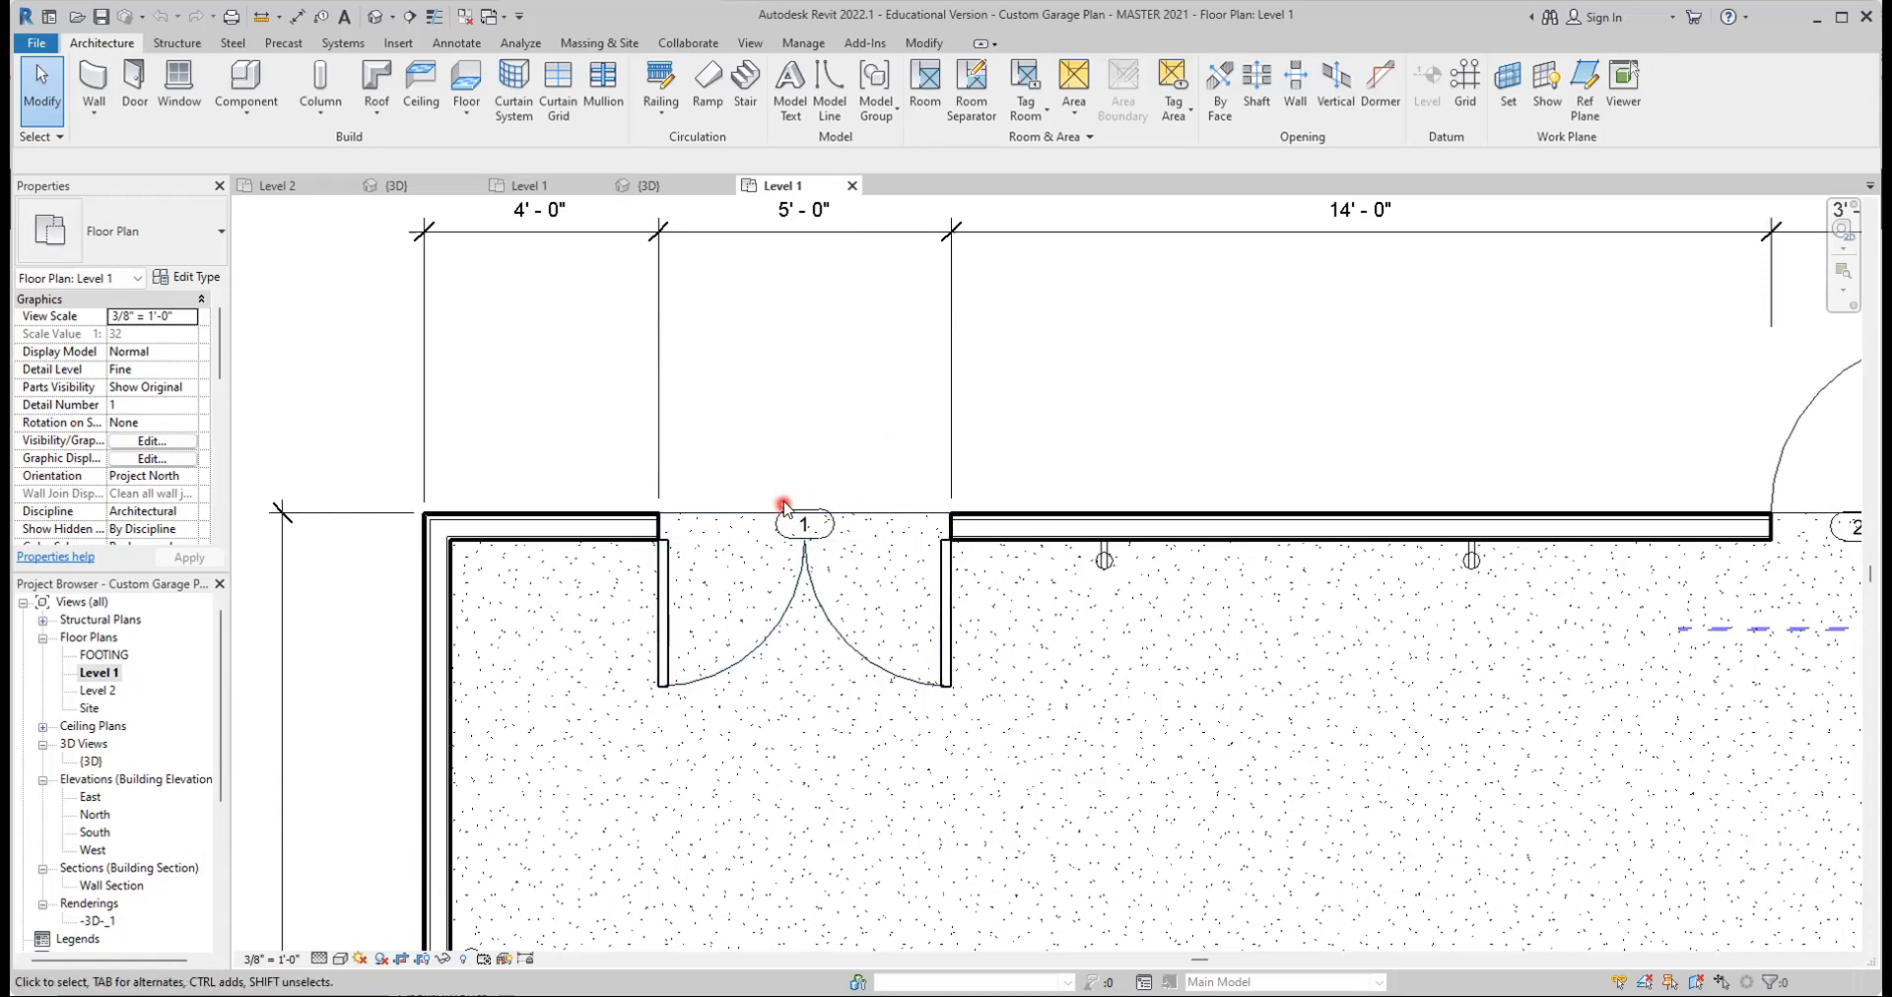
{"action": "left_click", "coordinate": [527, 231]}
{"action": "left_click", "coordinate": [471, 305]}
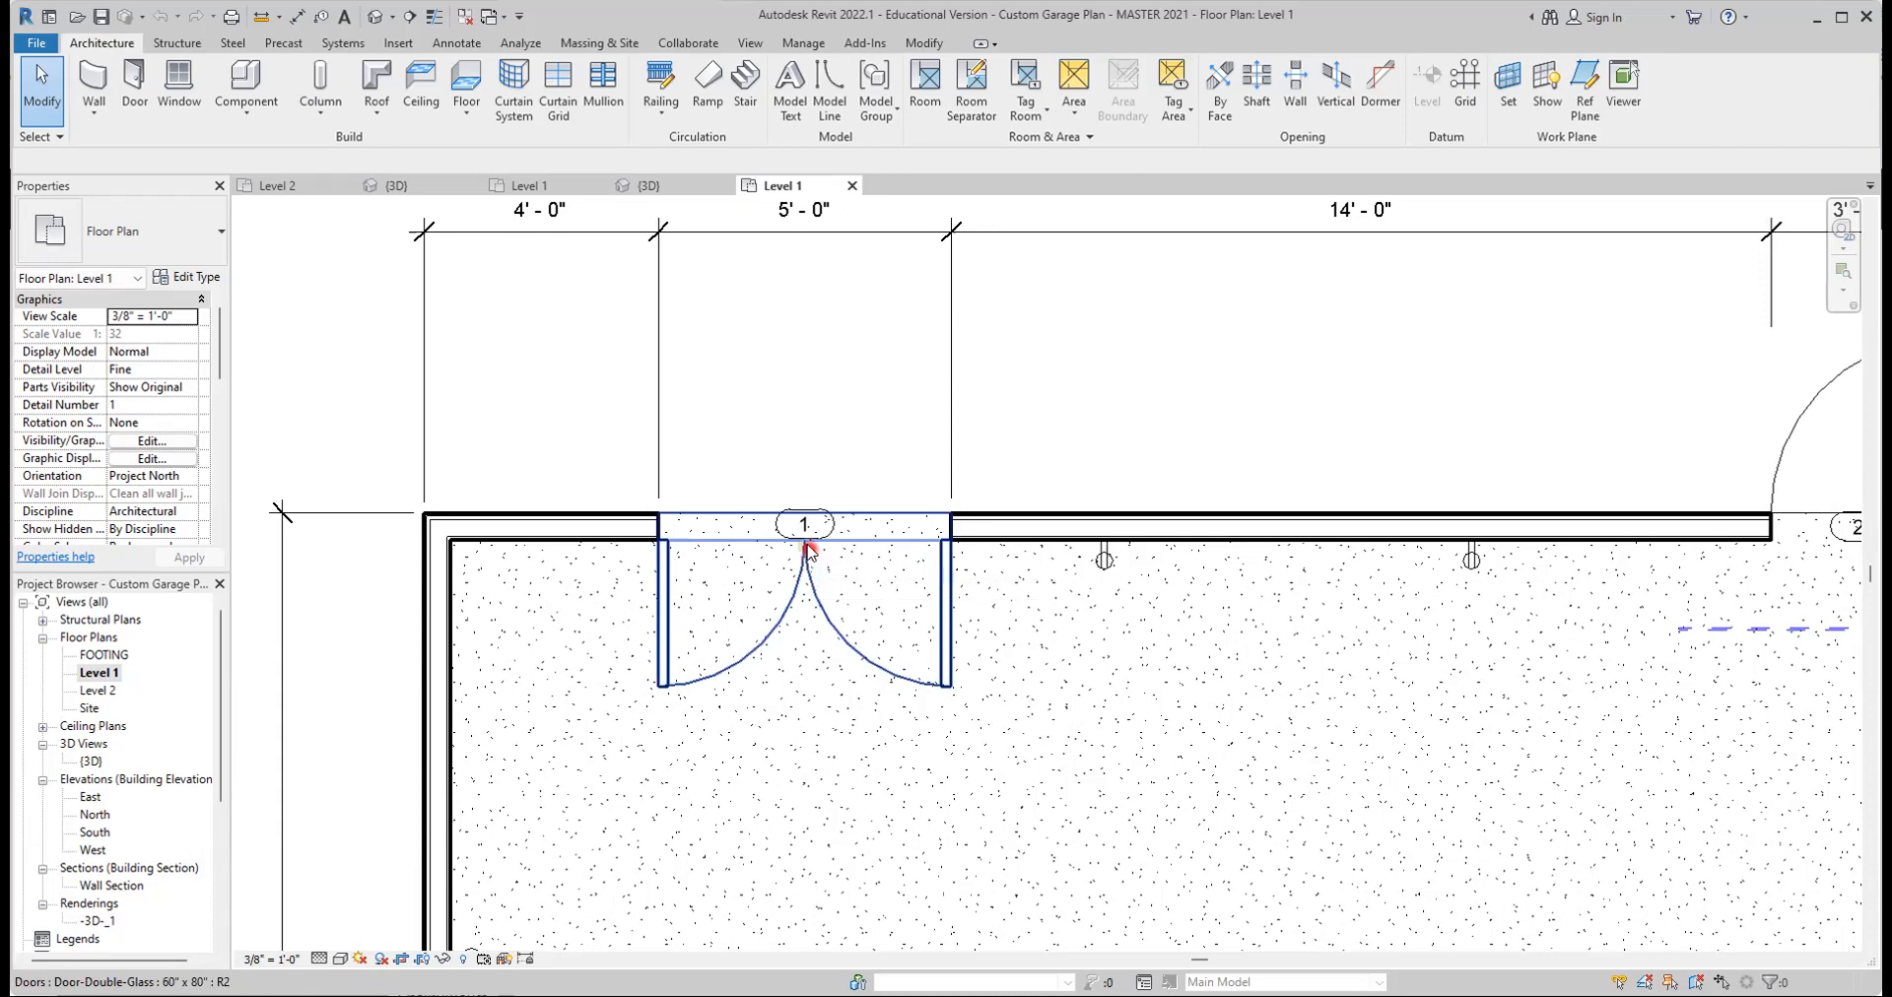
Turn on thin line display in Project1's Level 1 plan, checking it at the walls' northwest corner
{"action": "left_click", "coordinate": [529, 187]}
{"action": "middle_click_drag", "start_coordinate": [1144, 487], "coordinate": [893, 611]}
{"action": "scroll", "coordinate": [893, 611], "scroll_direction": "up", "scroll_amount": 3}
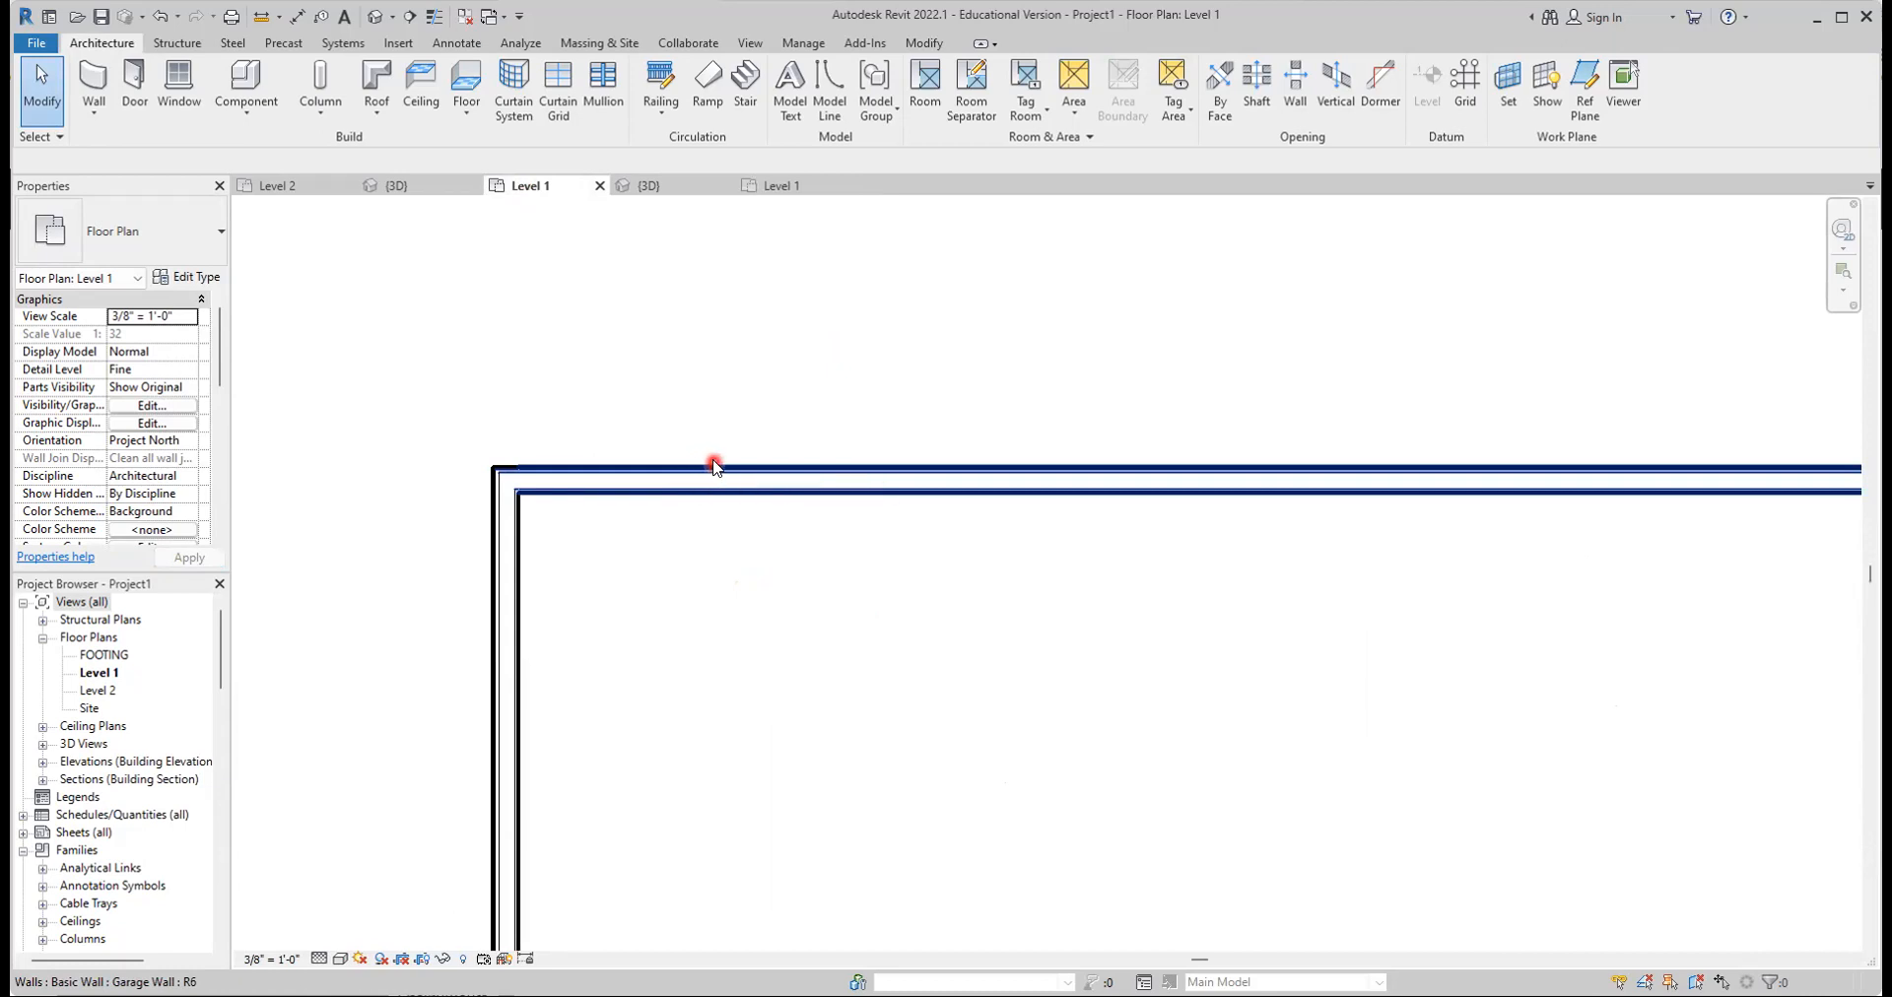
{"action": "left_click", "coordinate": [434, 17]}
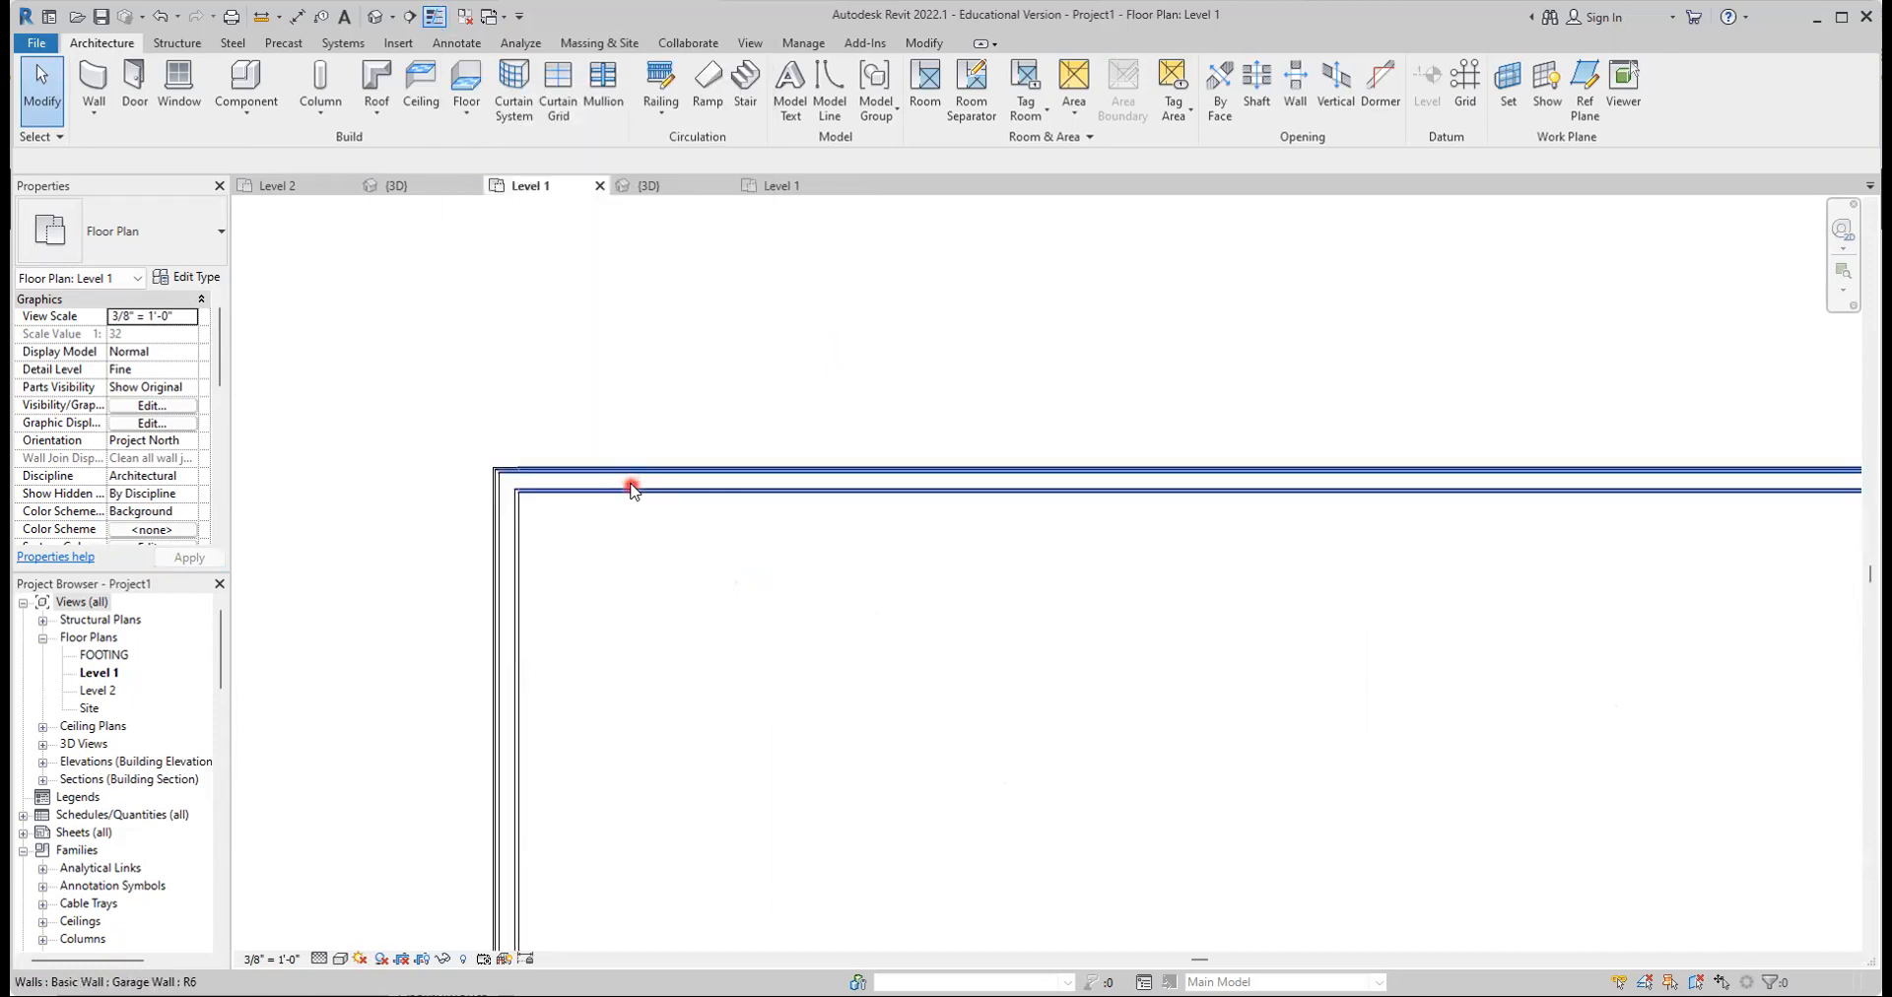
{"action": "left_click", "coordinate": [436, 17]}
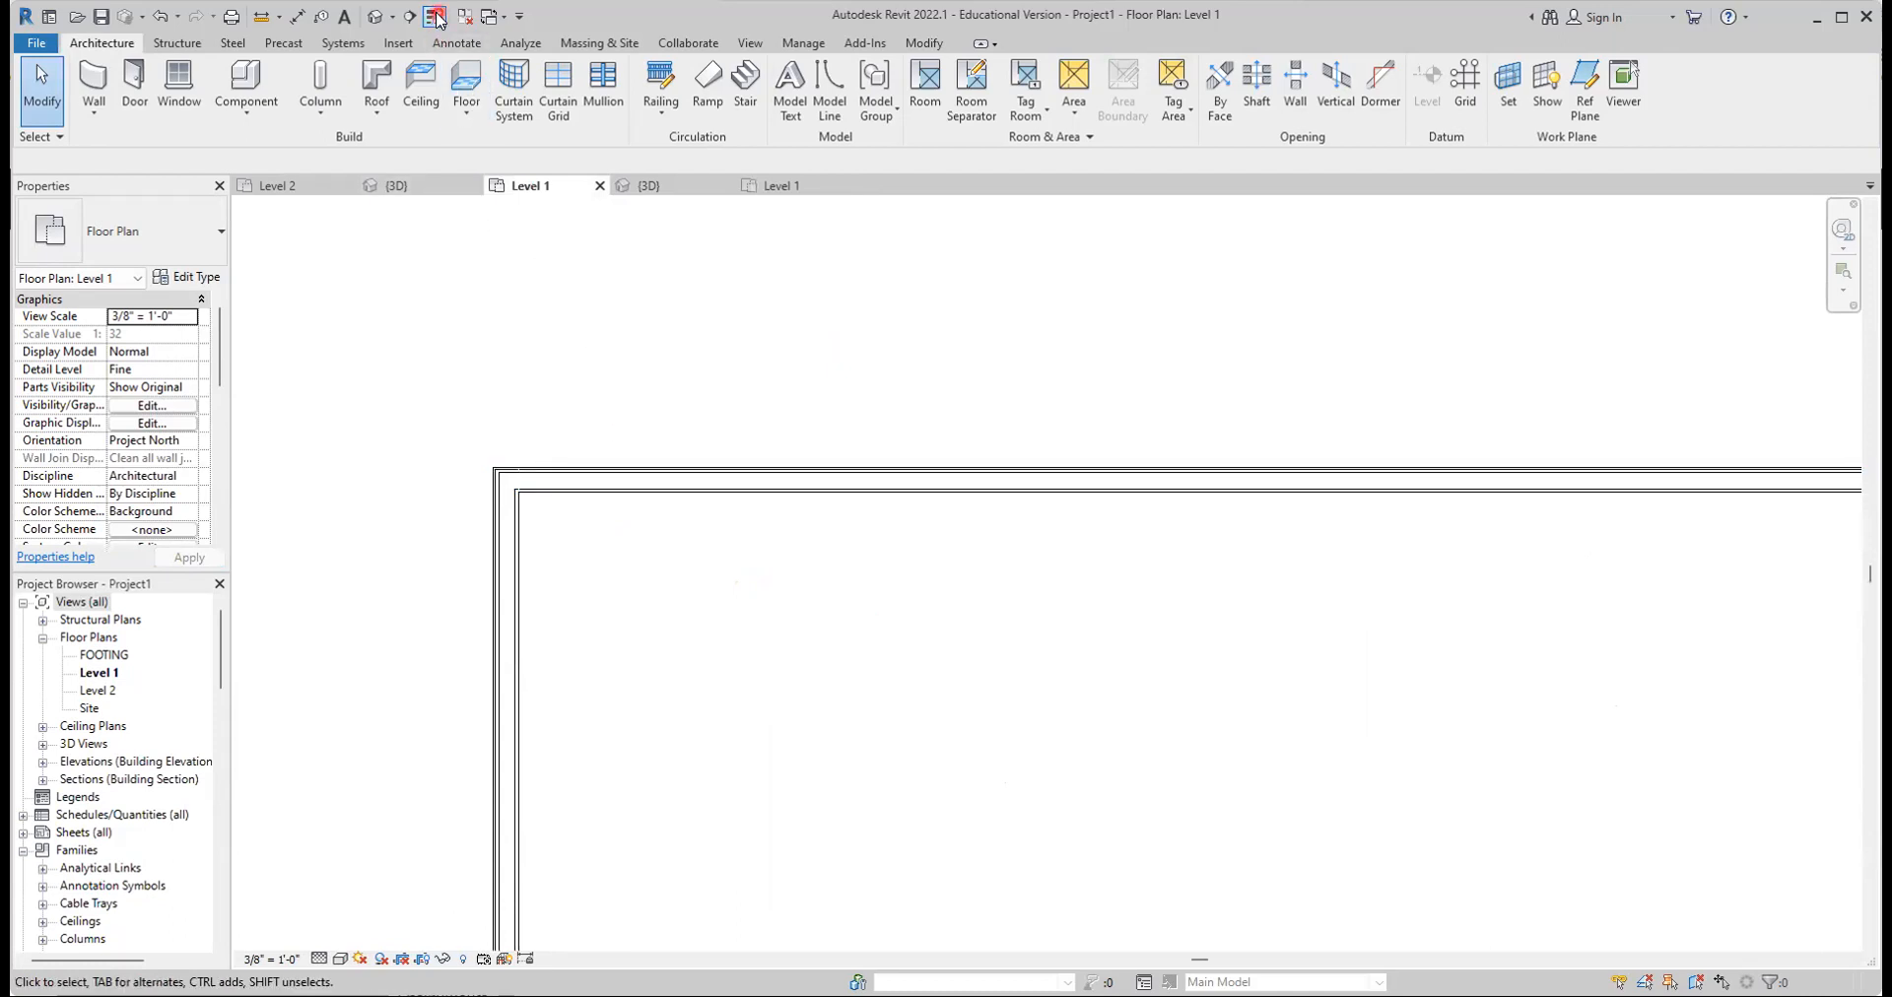
{"action": "left_click", "coordinate": [436, 17]}
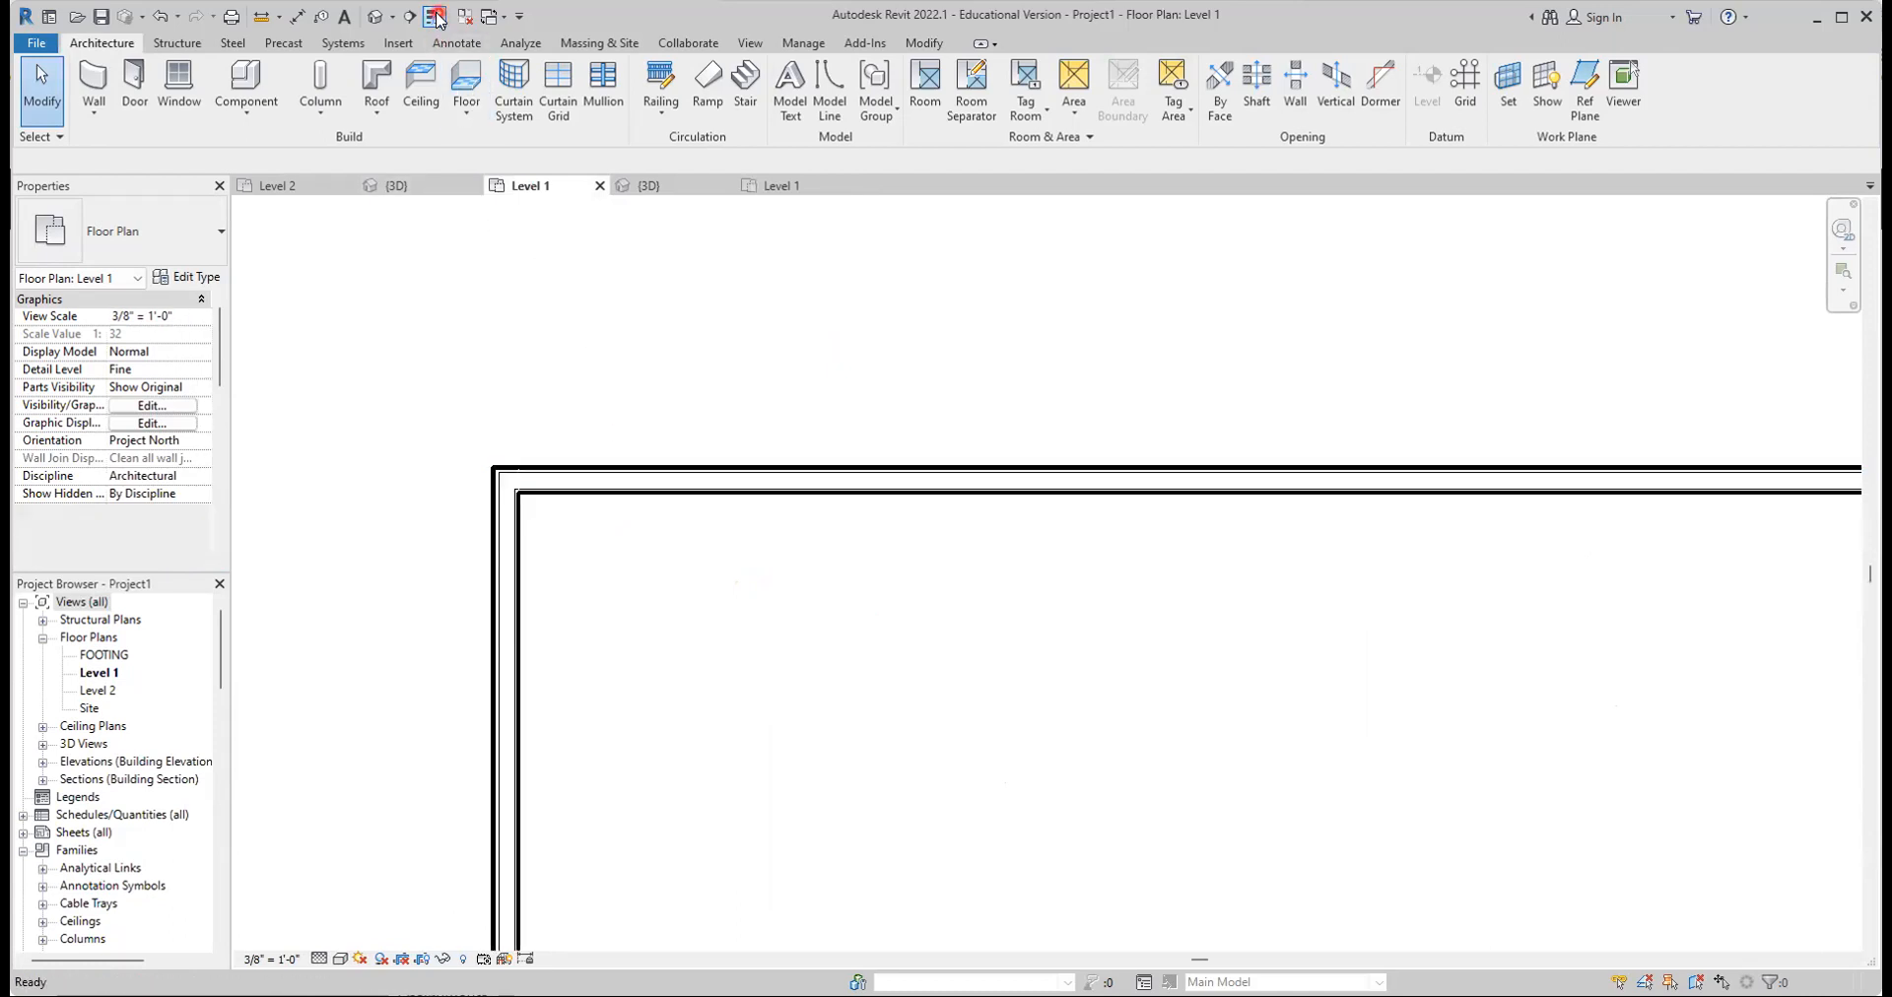
{"action": "left_click", "coordinate": [437, 17]}
{"action": "left_click", "coordinate": [437, 17]}
{"action": "left_click", "coordinate": [436, 17]}
{"action": "left_click", "coordinate": [578, 531]}
{"action": "scroll", "coordinate": [579, 530], "scroll_direction": "up", "scroll_amount": 1}
{"action": "scroll", "coordinate": [584, 532], "scroll_direction": "down", "scroll_amount": 1}
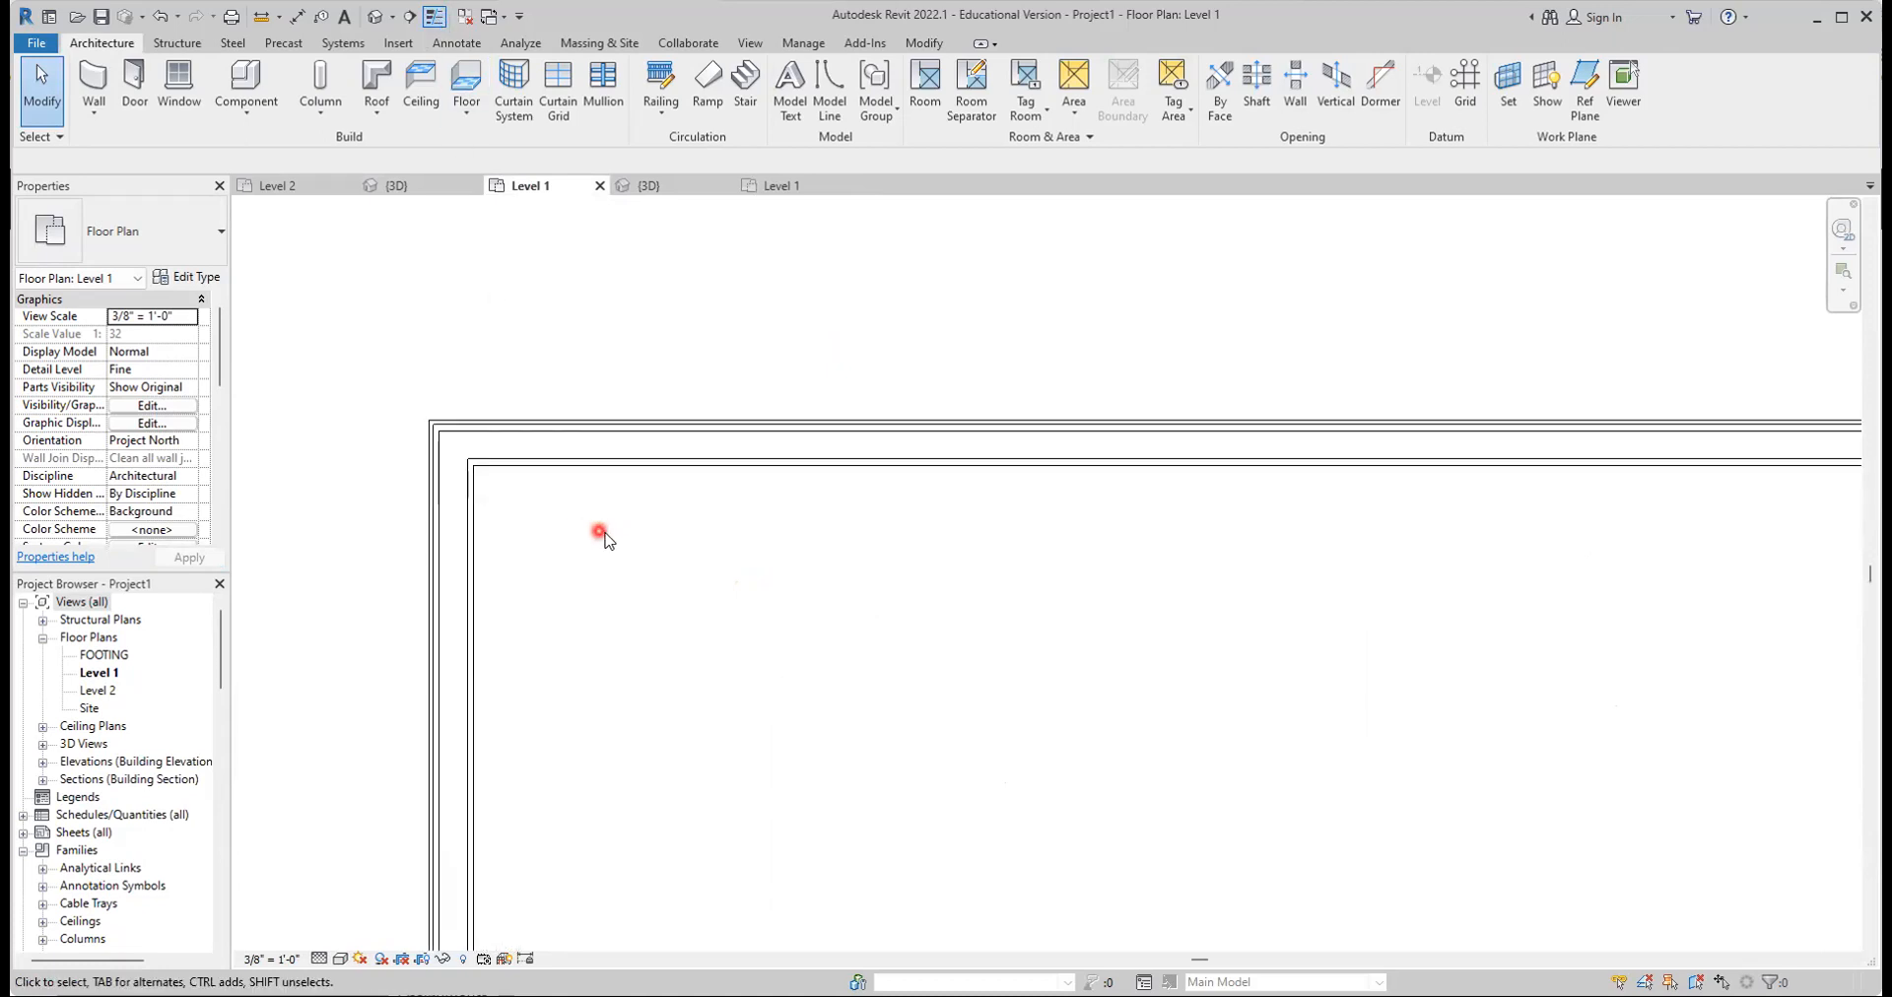
{"action": "scroll", "coordinate": [604, 533], "scroll_direction": "down", "scroll_amount": 1}
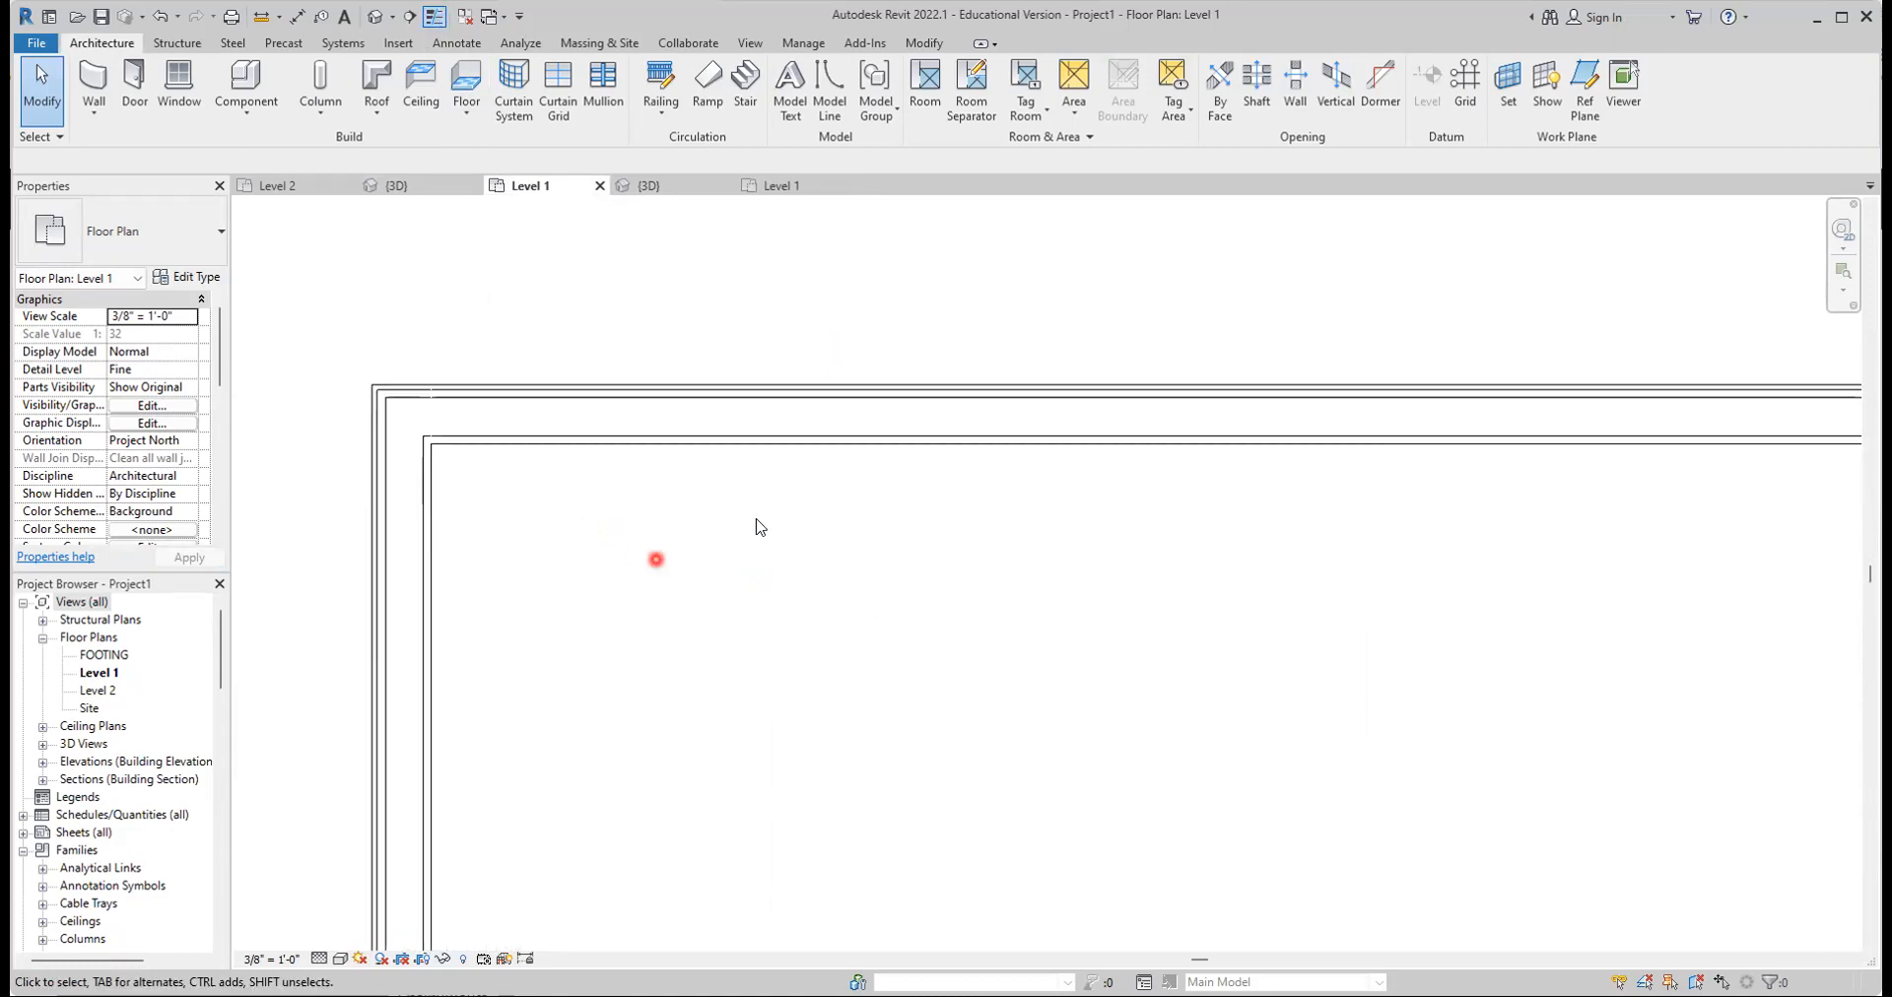
Place a 60" x 80" Door-Double-Glass in the north wall, about 1' 7" from the inside of the northwest corner, swinging outward
{"action": "left_click", "coordinate": [135, 88]}
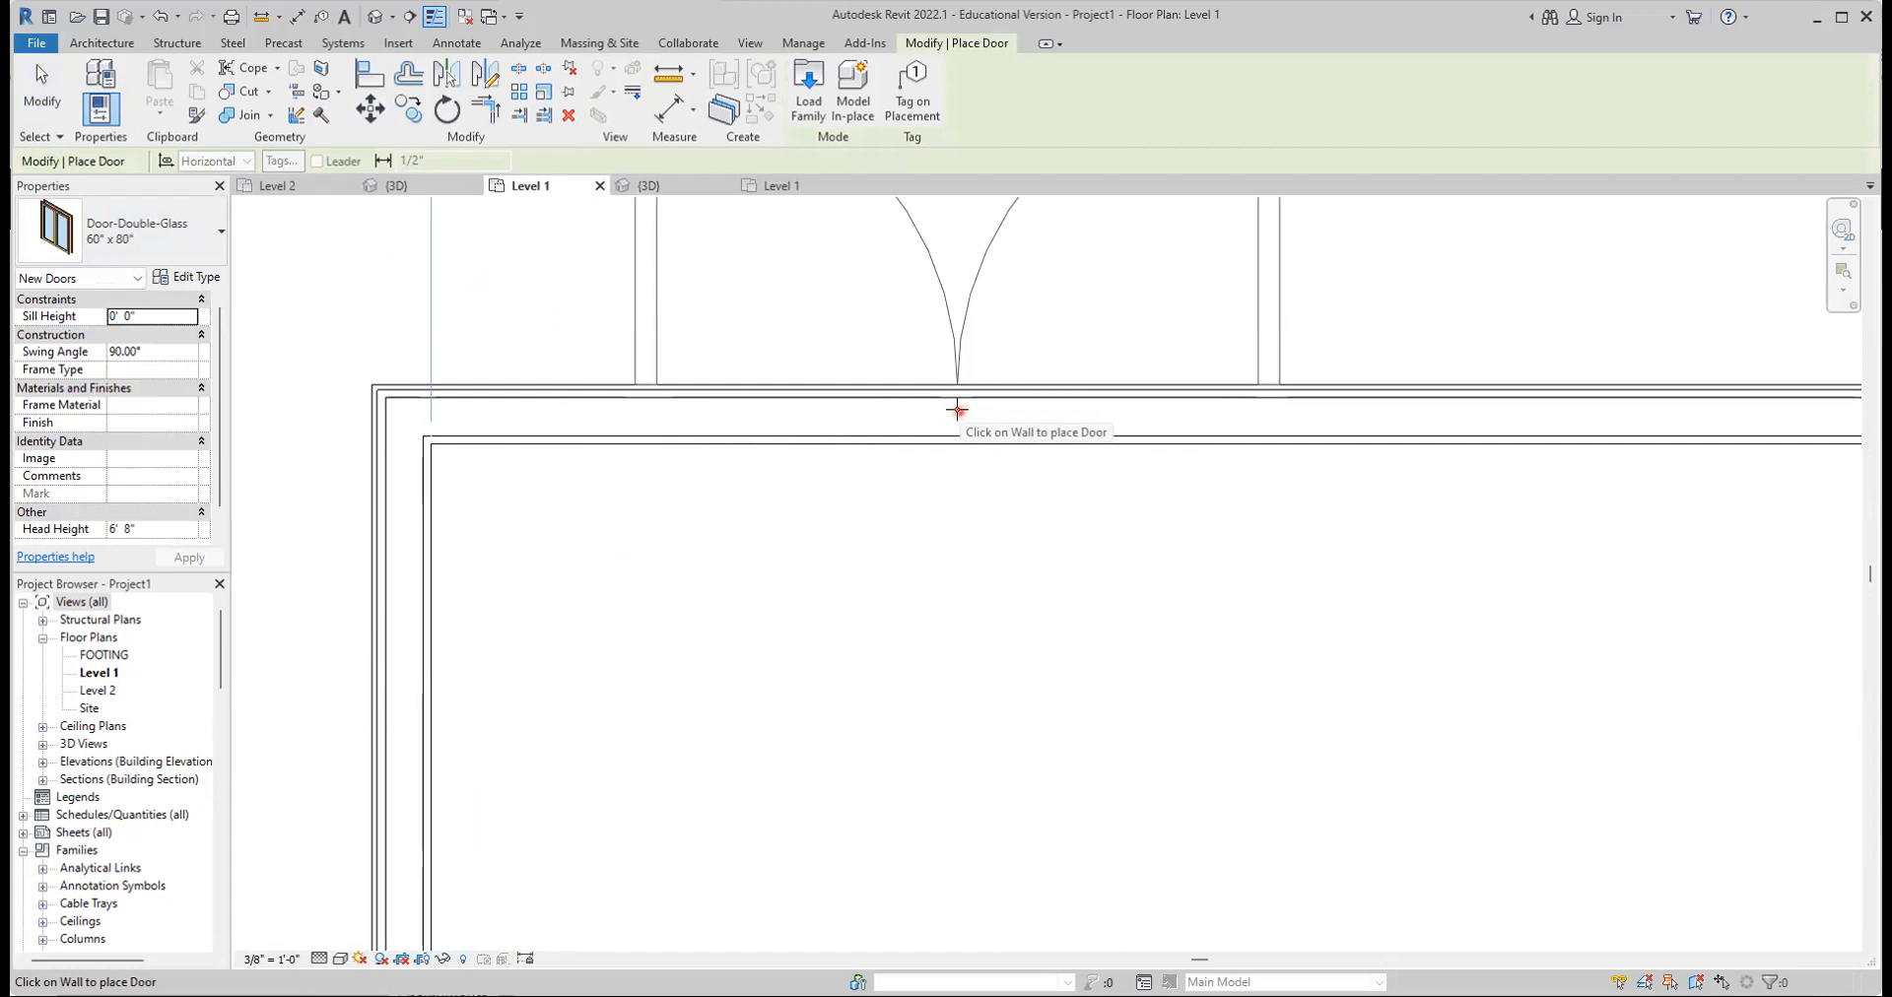
{"action": "left_click", "coordinate": [958, 410]}
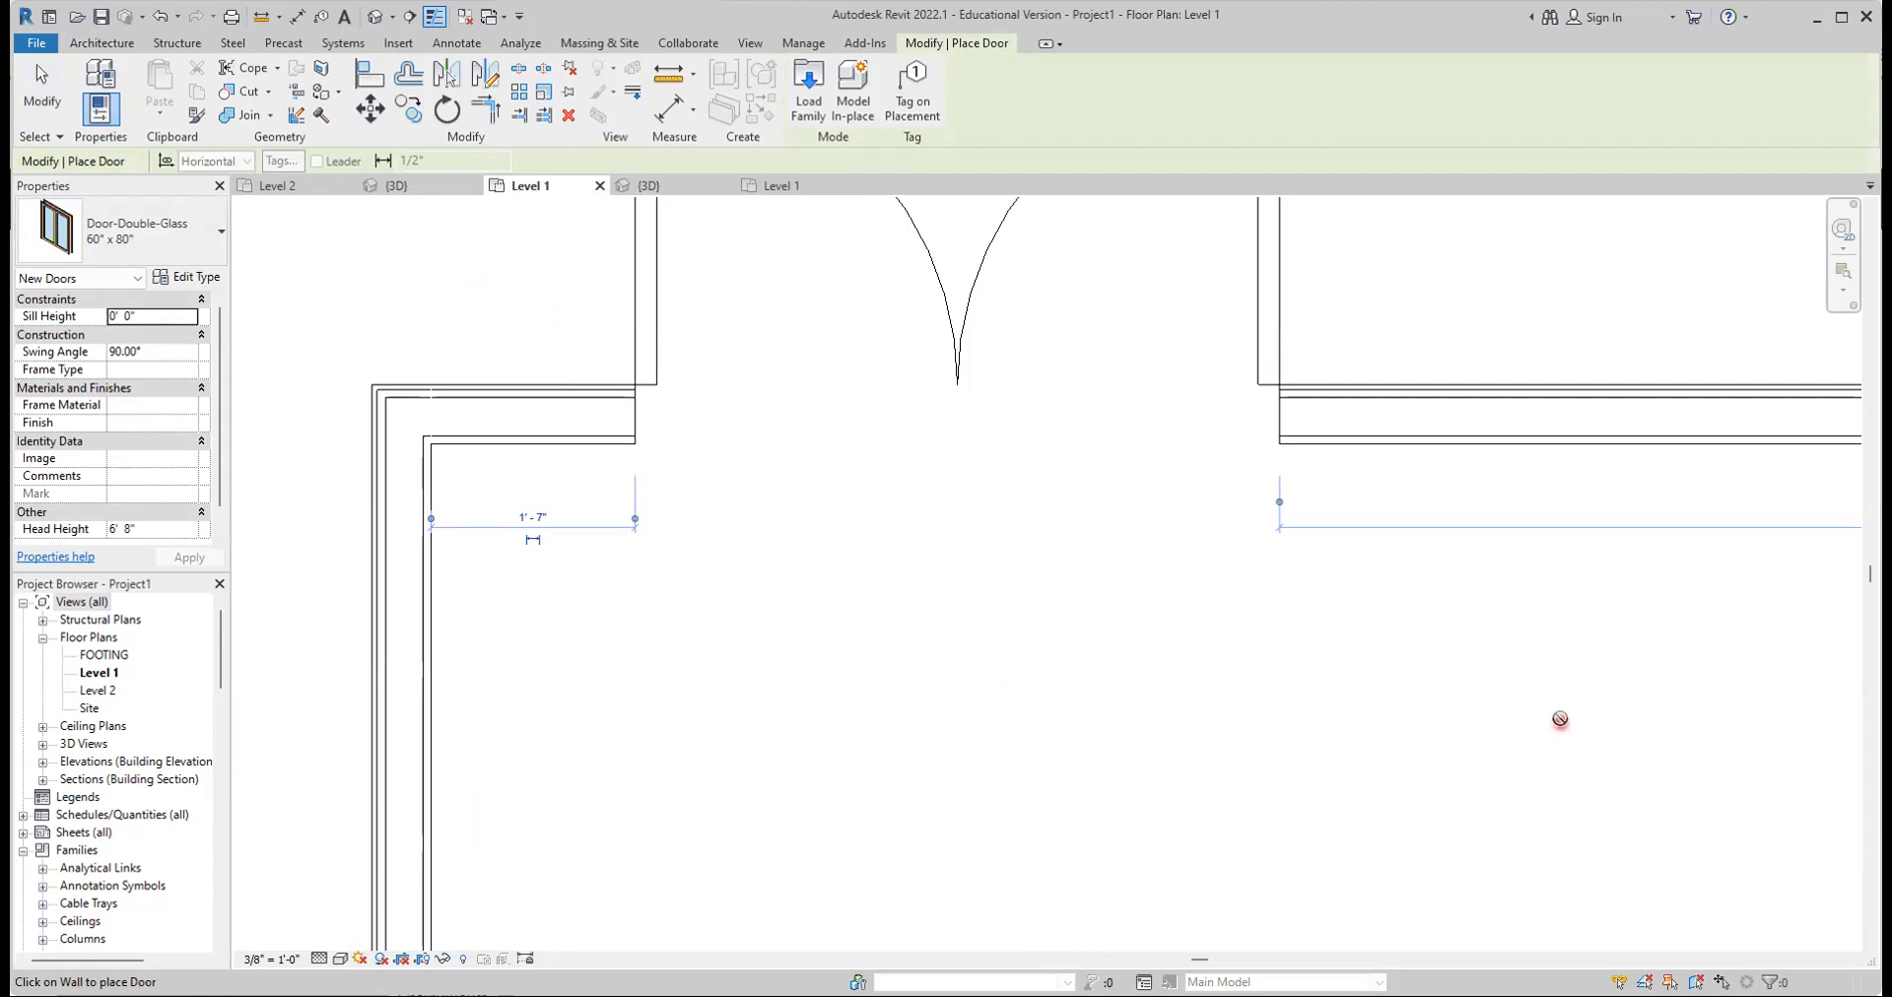
{"action": "left_click", "coordinate": [44, 88]}
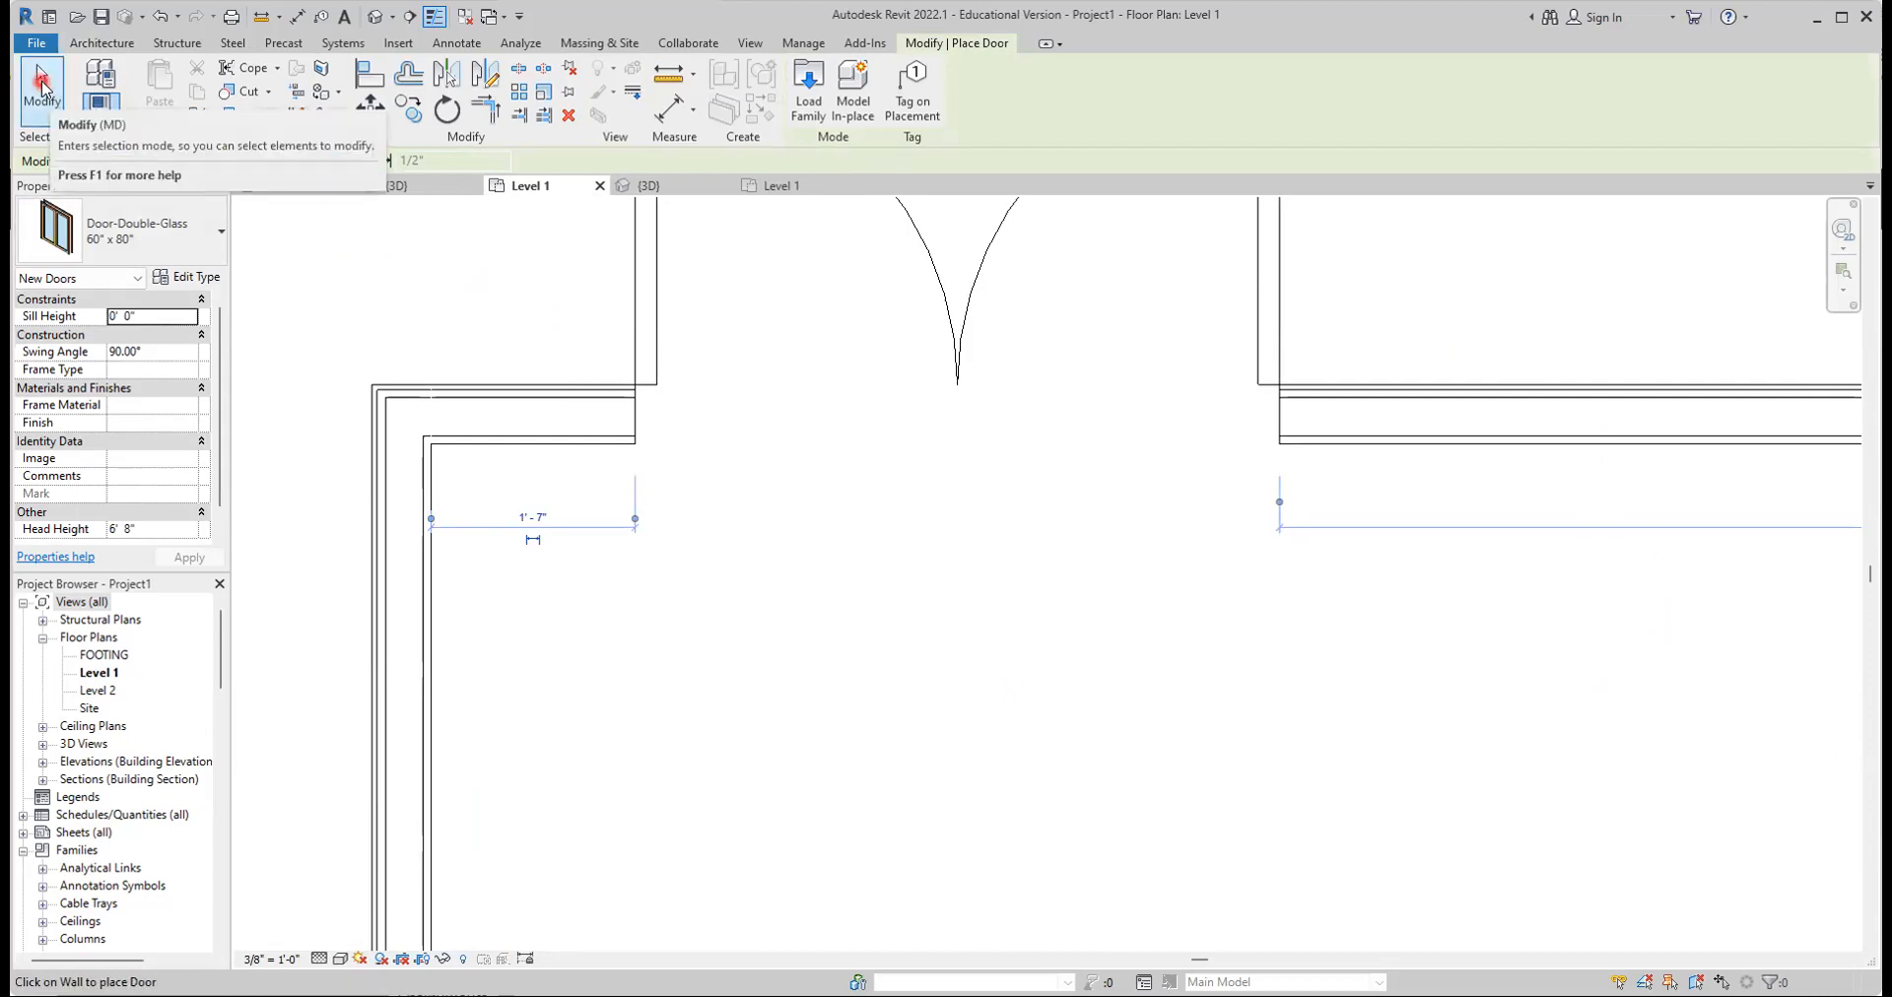
End door placement and inspect the double door's temporary dimensions to the surrounding walls
{"action": "left_click", "coordinate": [41, 87]}
{"action": "scroll", "coordinate": [837, 613], "scroll_direction": "down", "scroll_amount": 2}
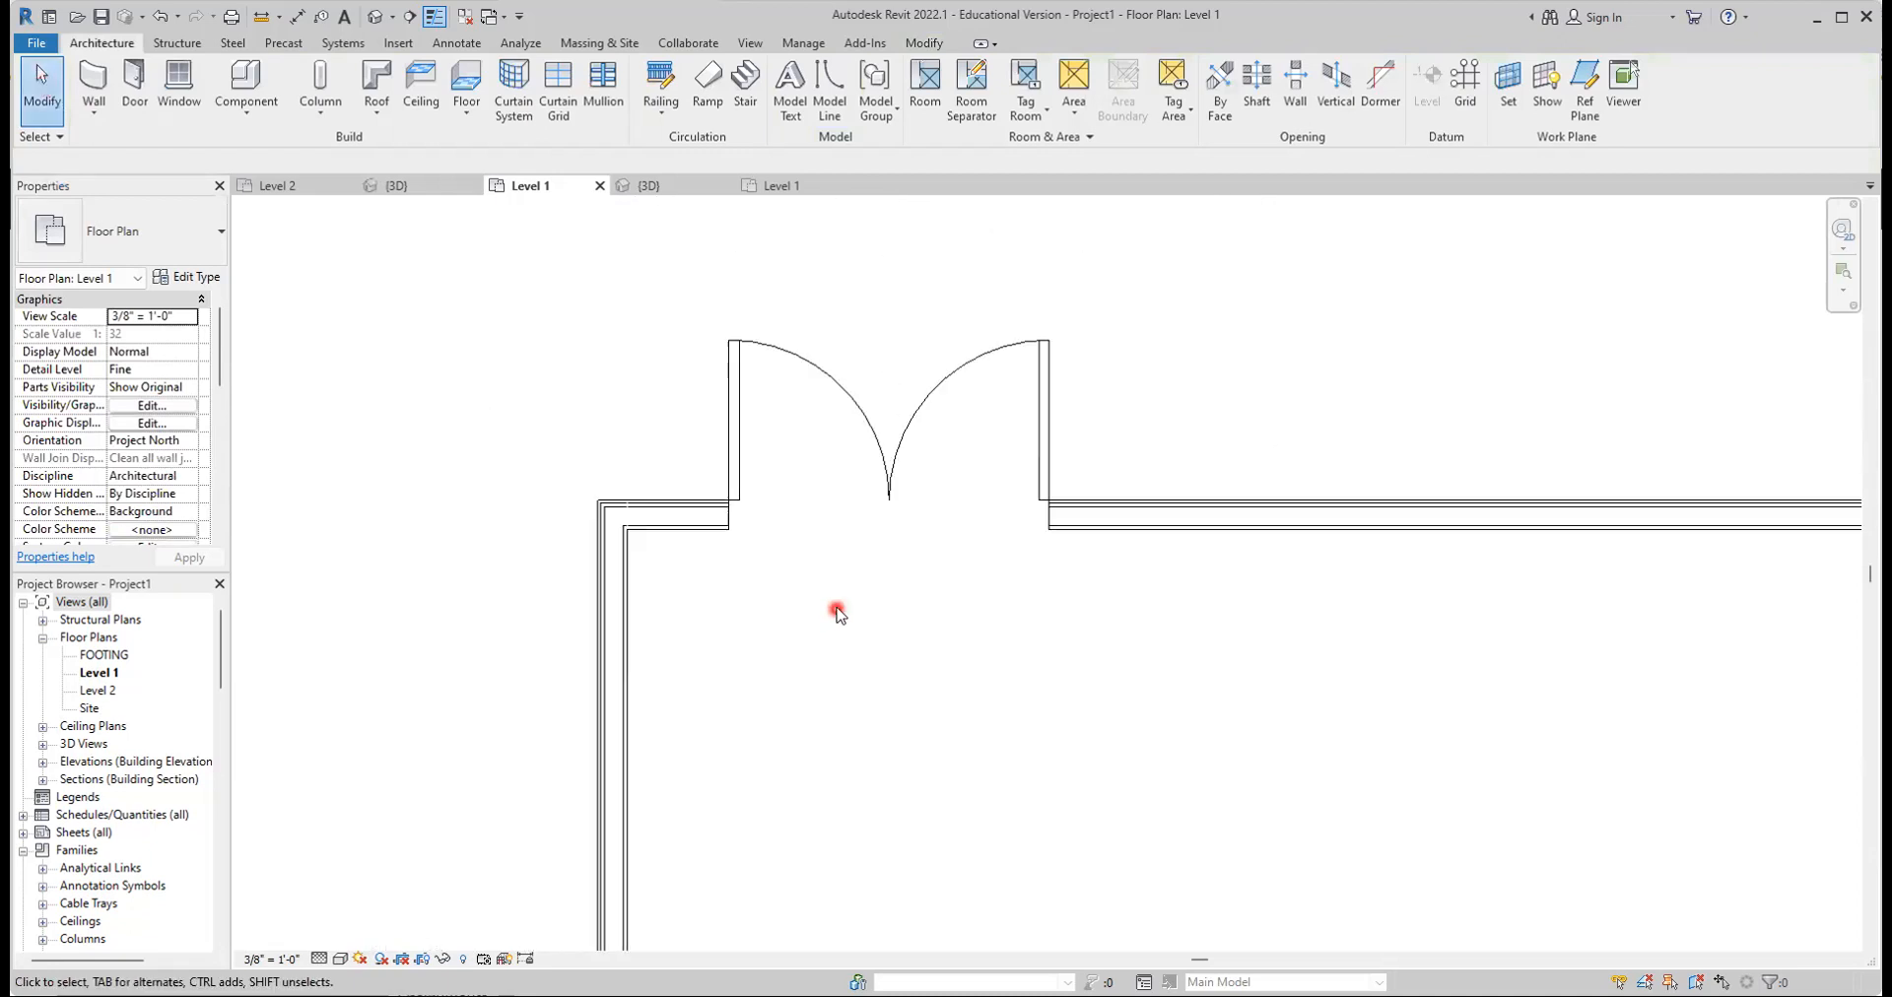
{"action": "scroll", "coordinate": [843, 616], "scroll_direction": "down", "scroll_amount": 4}
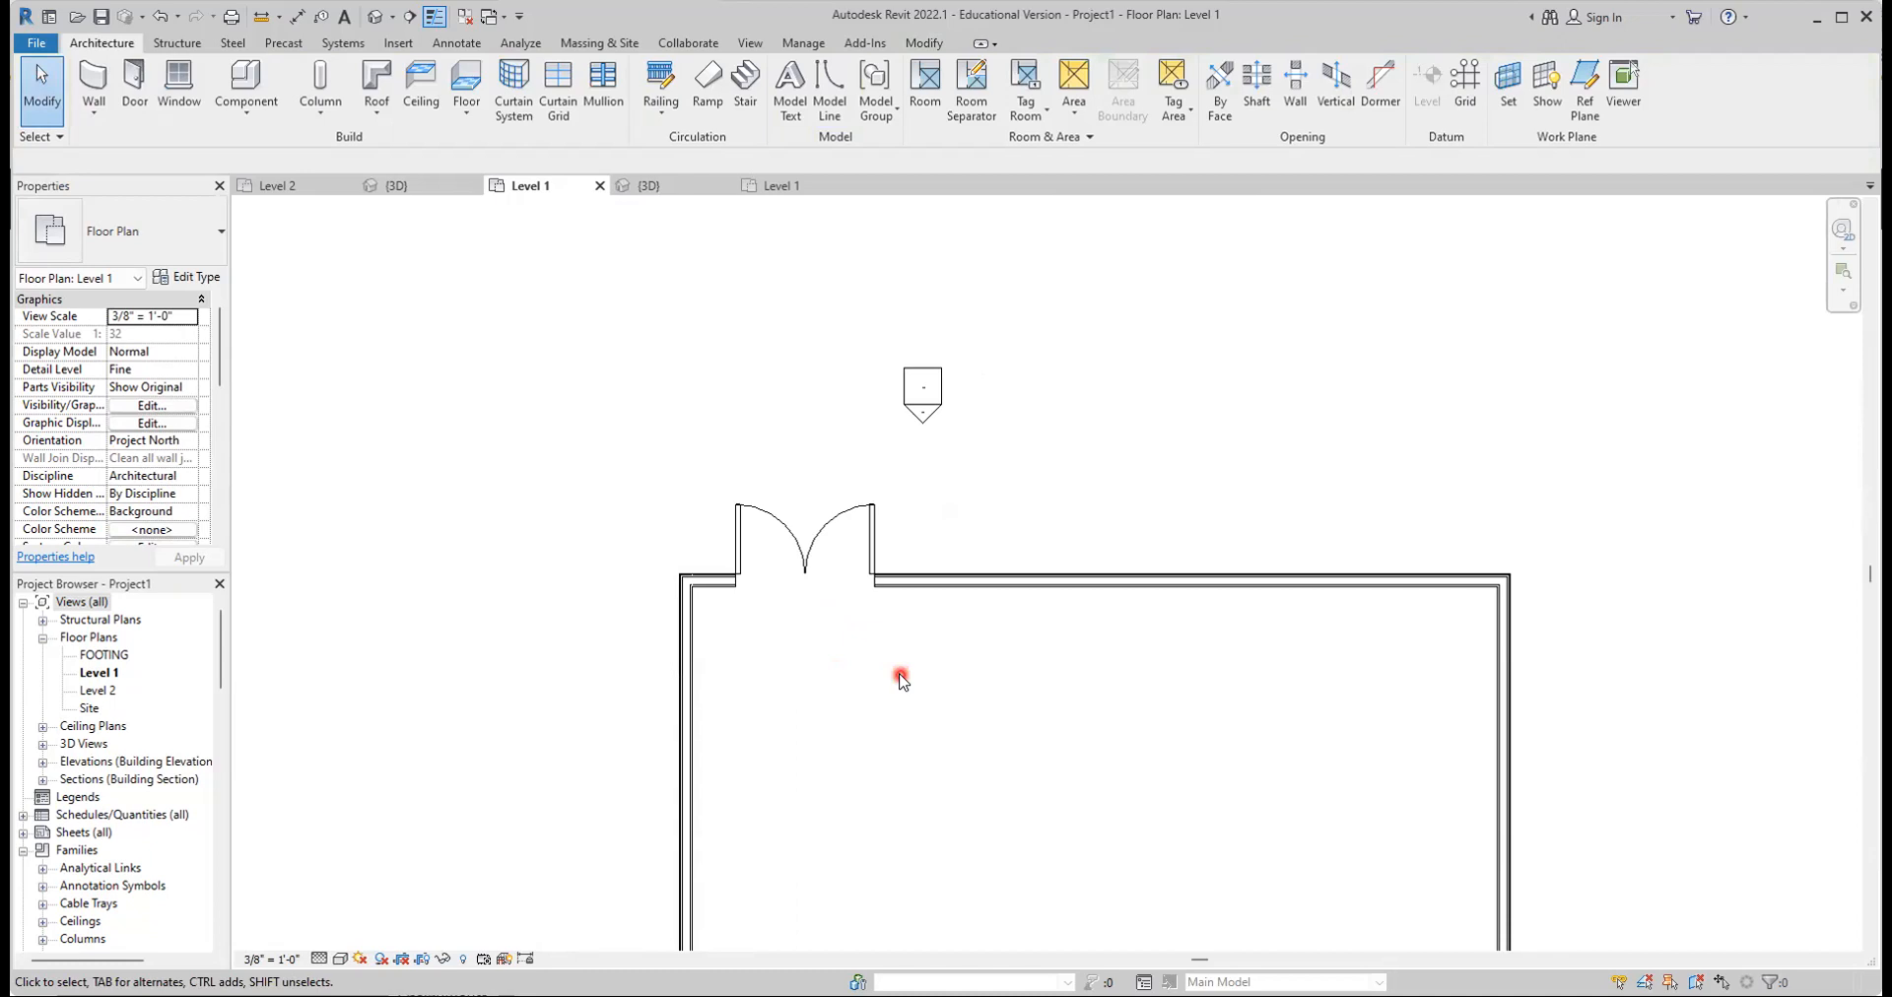
{"action": "scroll", "coordinate": [828, 620], "scroll_direction": "up", "scroll_amount": 1}
{"action": "scroll", "coordinate": [828, 621], "scroll_direction": "up", "scroll_amount": 3}
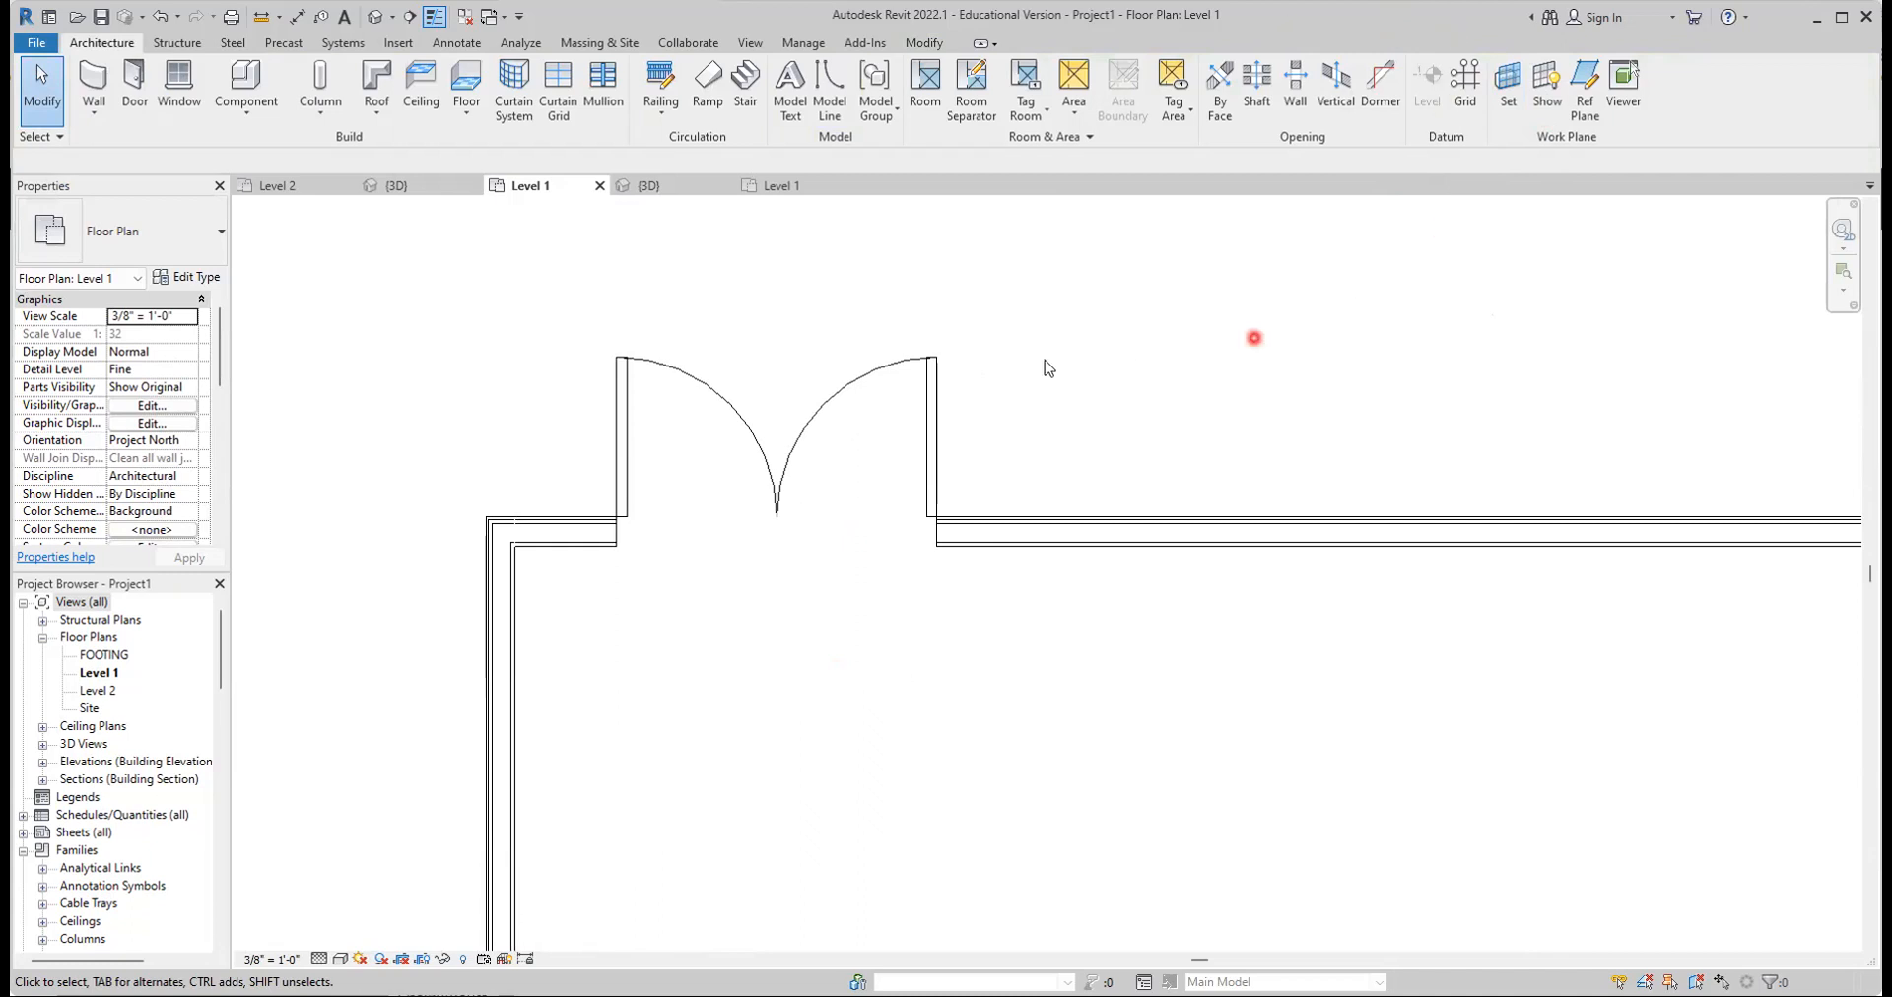
{"action": "left_click", "coordinate": [44, 79]}
{"action": "left_click", "coordinate": [628, 404]}
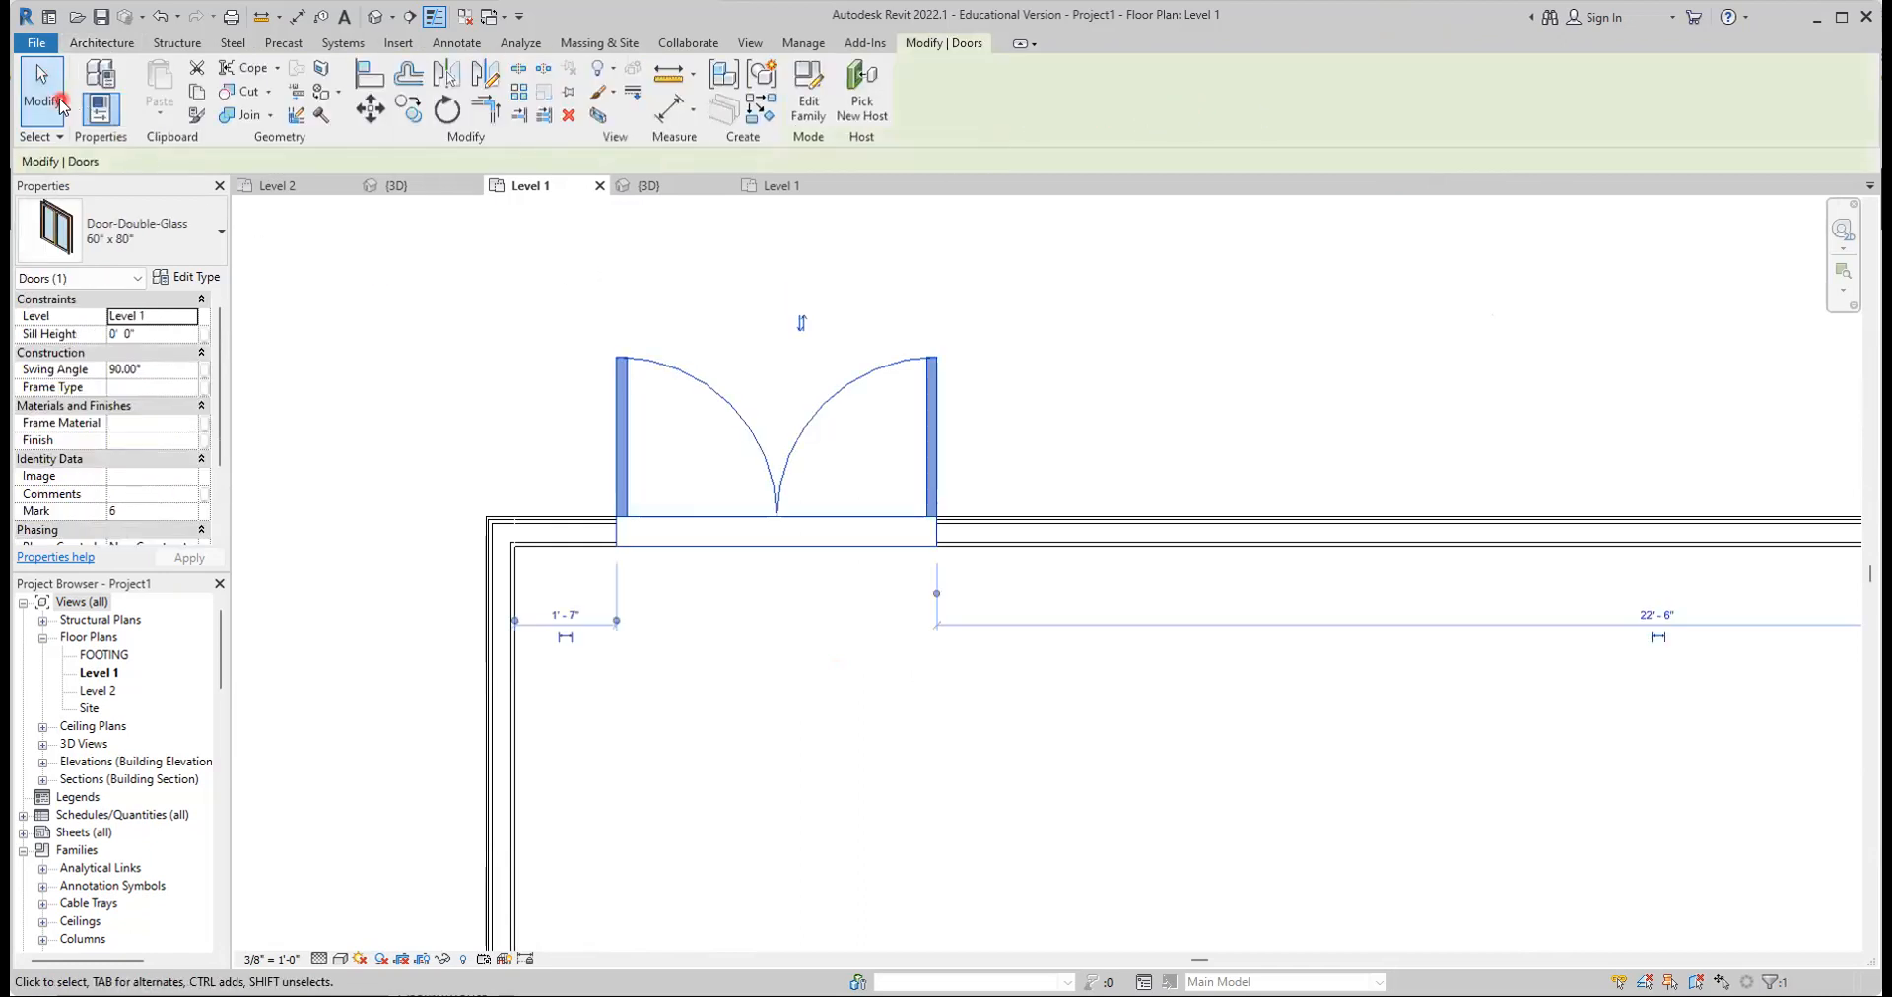
{"action": "left_click", "coordinate": [41, 95]}
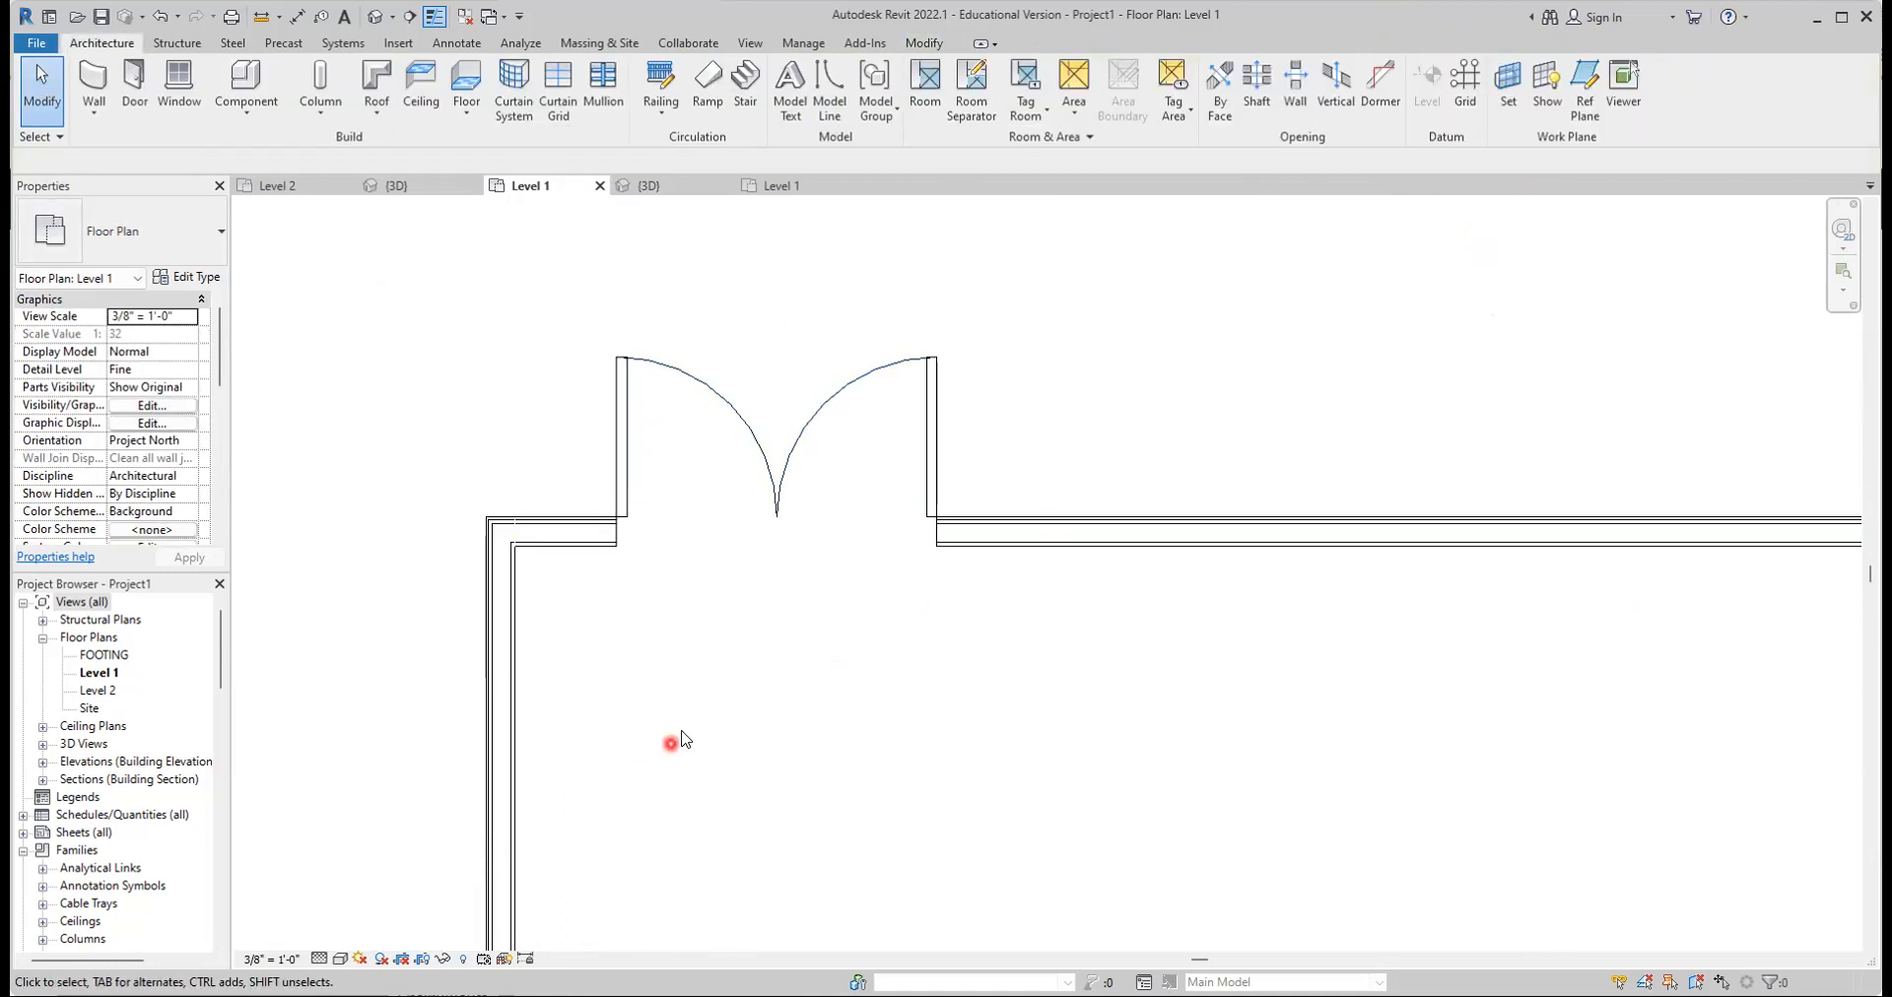
Move the witness line of the double door's northwest corner dimension to the outside face of the west wall
{"action": "left_click", "coordinate": [627, 445]}
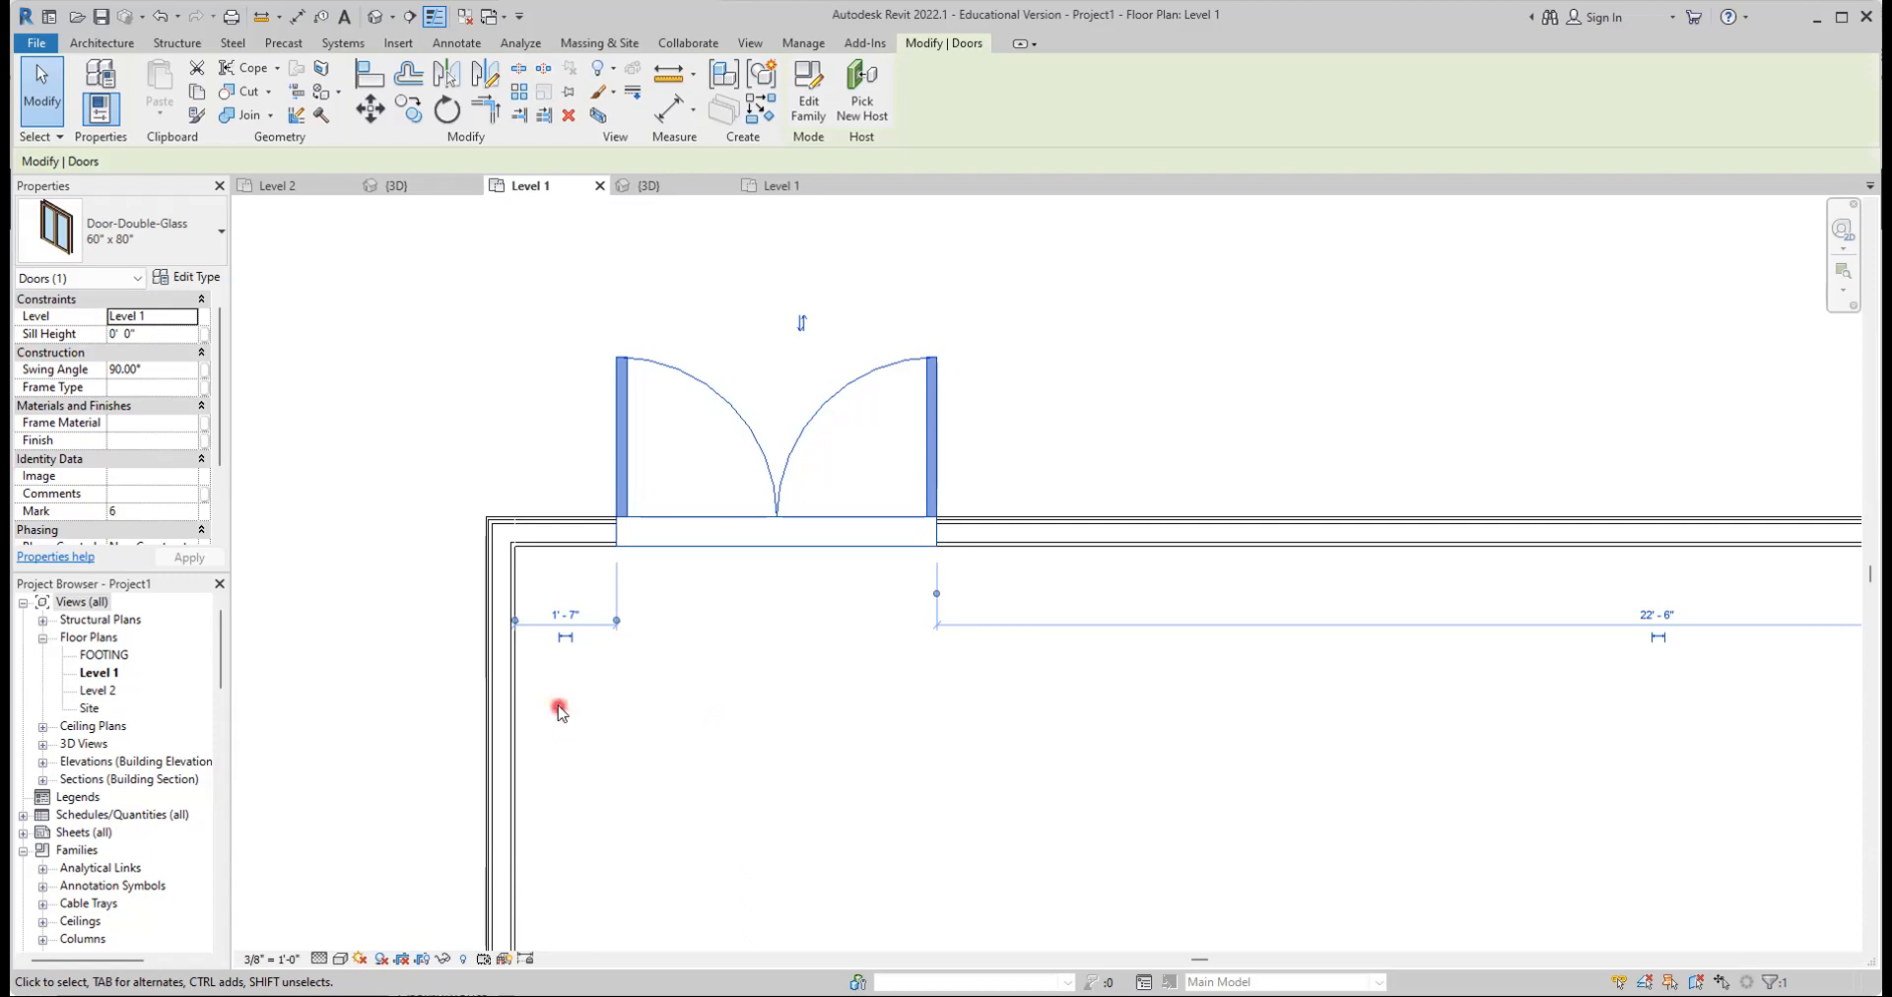
{"action": "scroll", "coordinate": [468, 628], "scroll_direction": "up", "scroll_amount": 2}
{"action": "scroll", "coordinate": [468, 628], "scroll_direction": "up", "scroll_amount": 3}
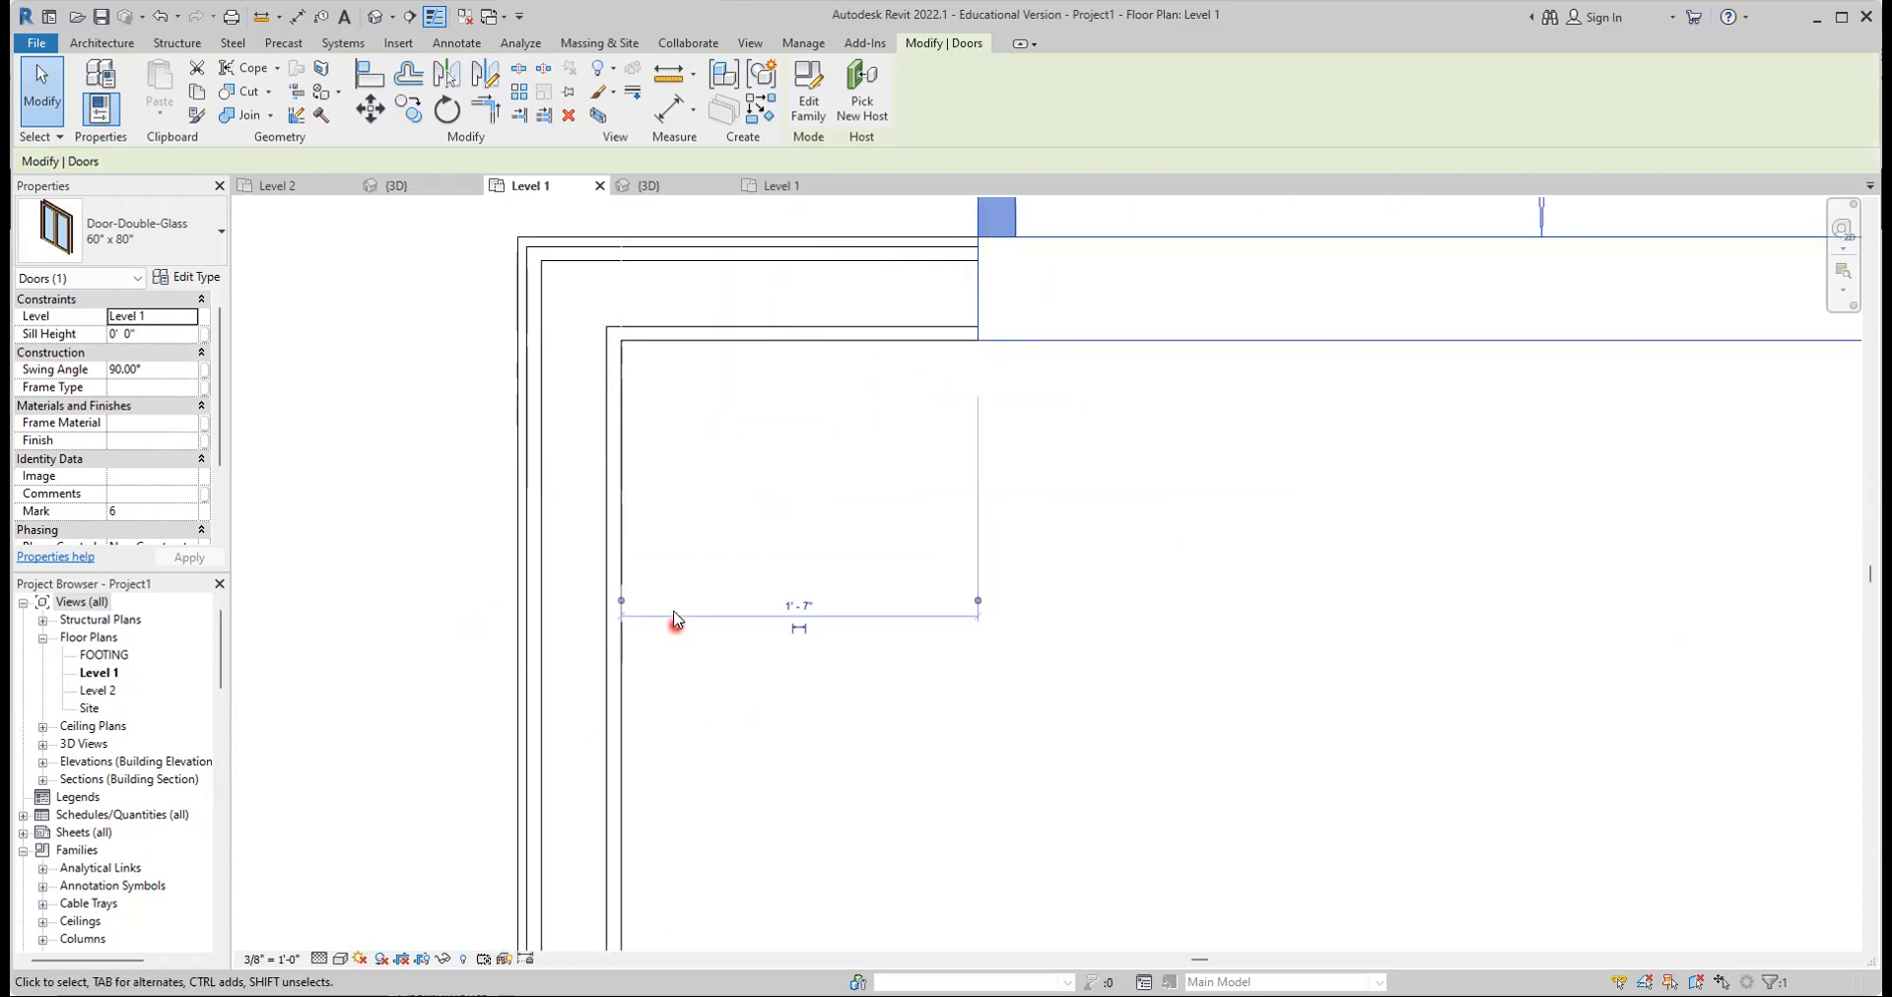
{"action": "left_click", "coordinate": [621, 600]}
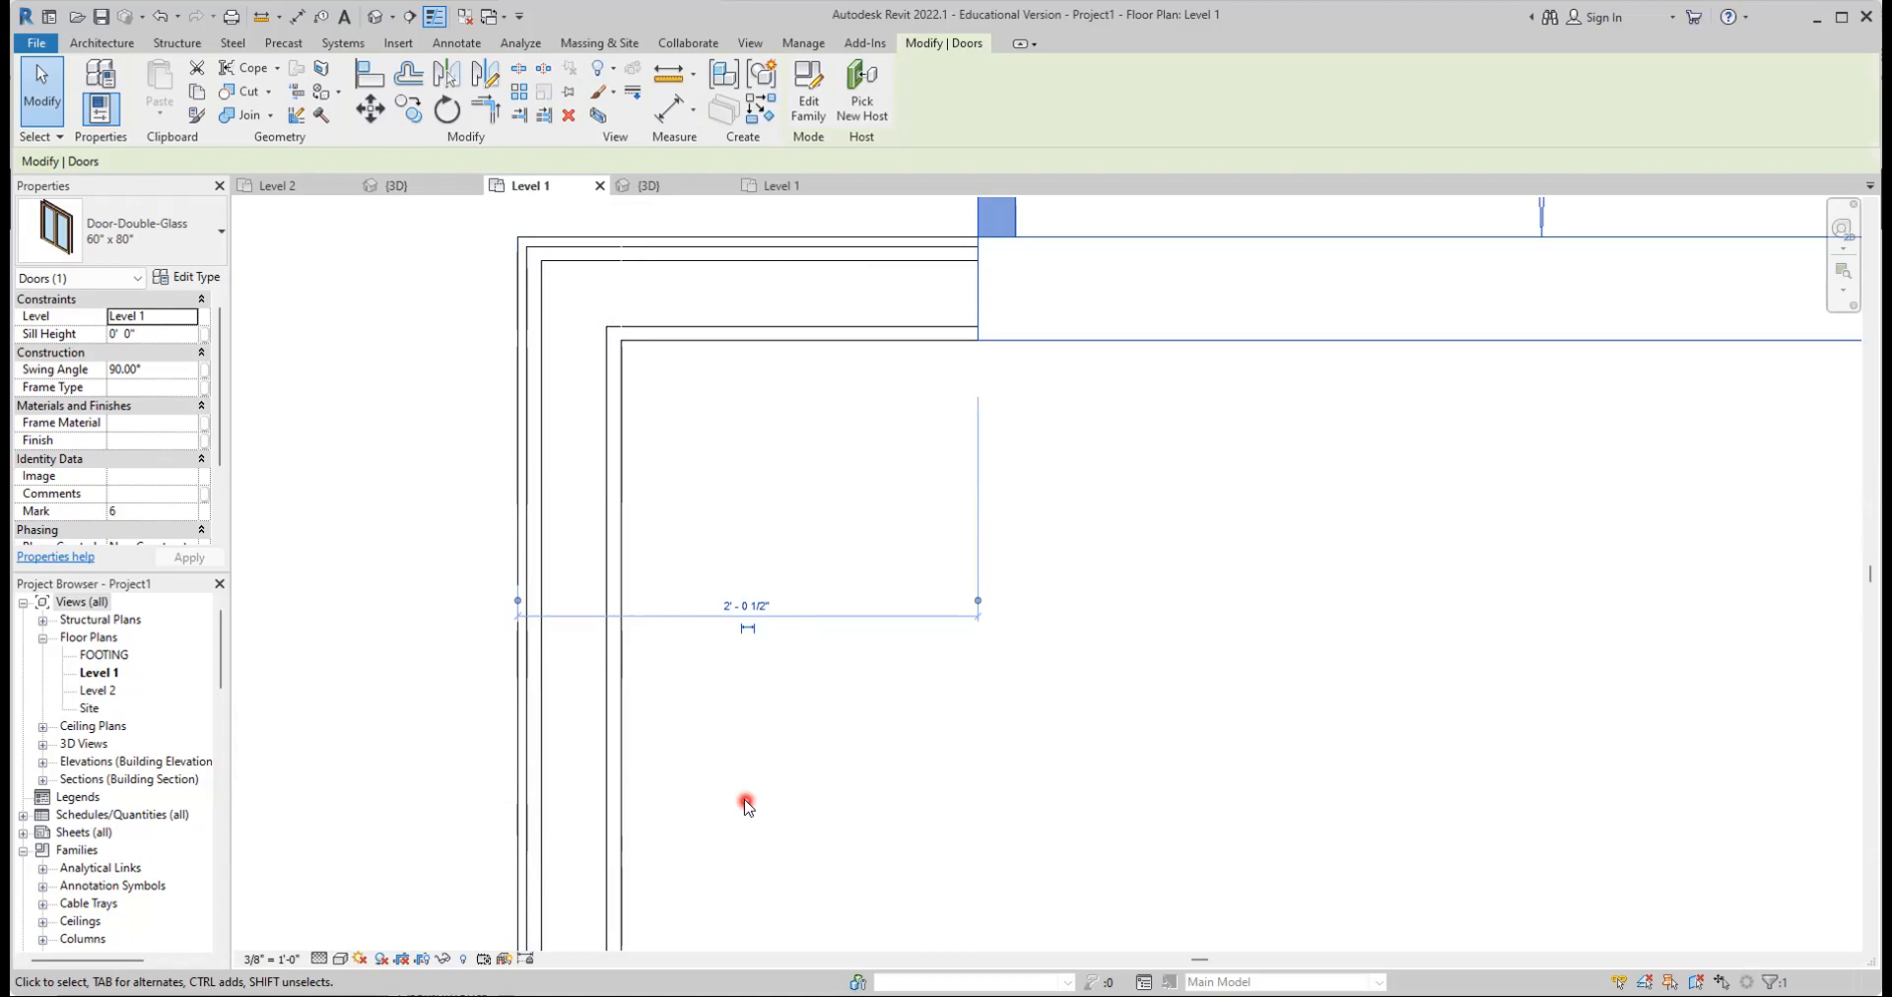
Set the double door's distance from the outside face of the west wall to 4' - 0"
{"action": "left_click", "coordinate": [747, 606]}
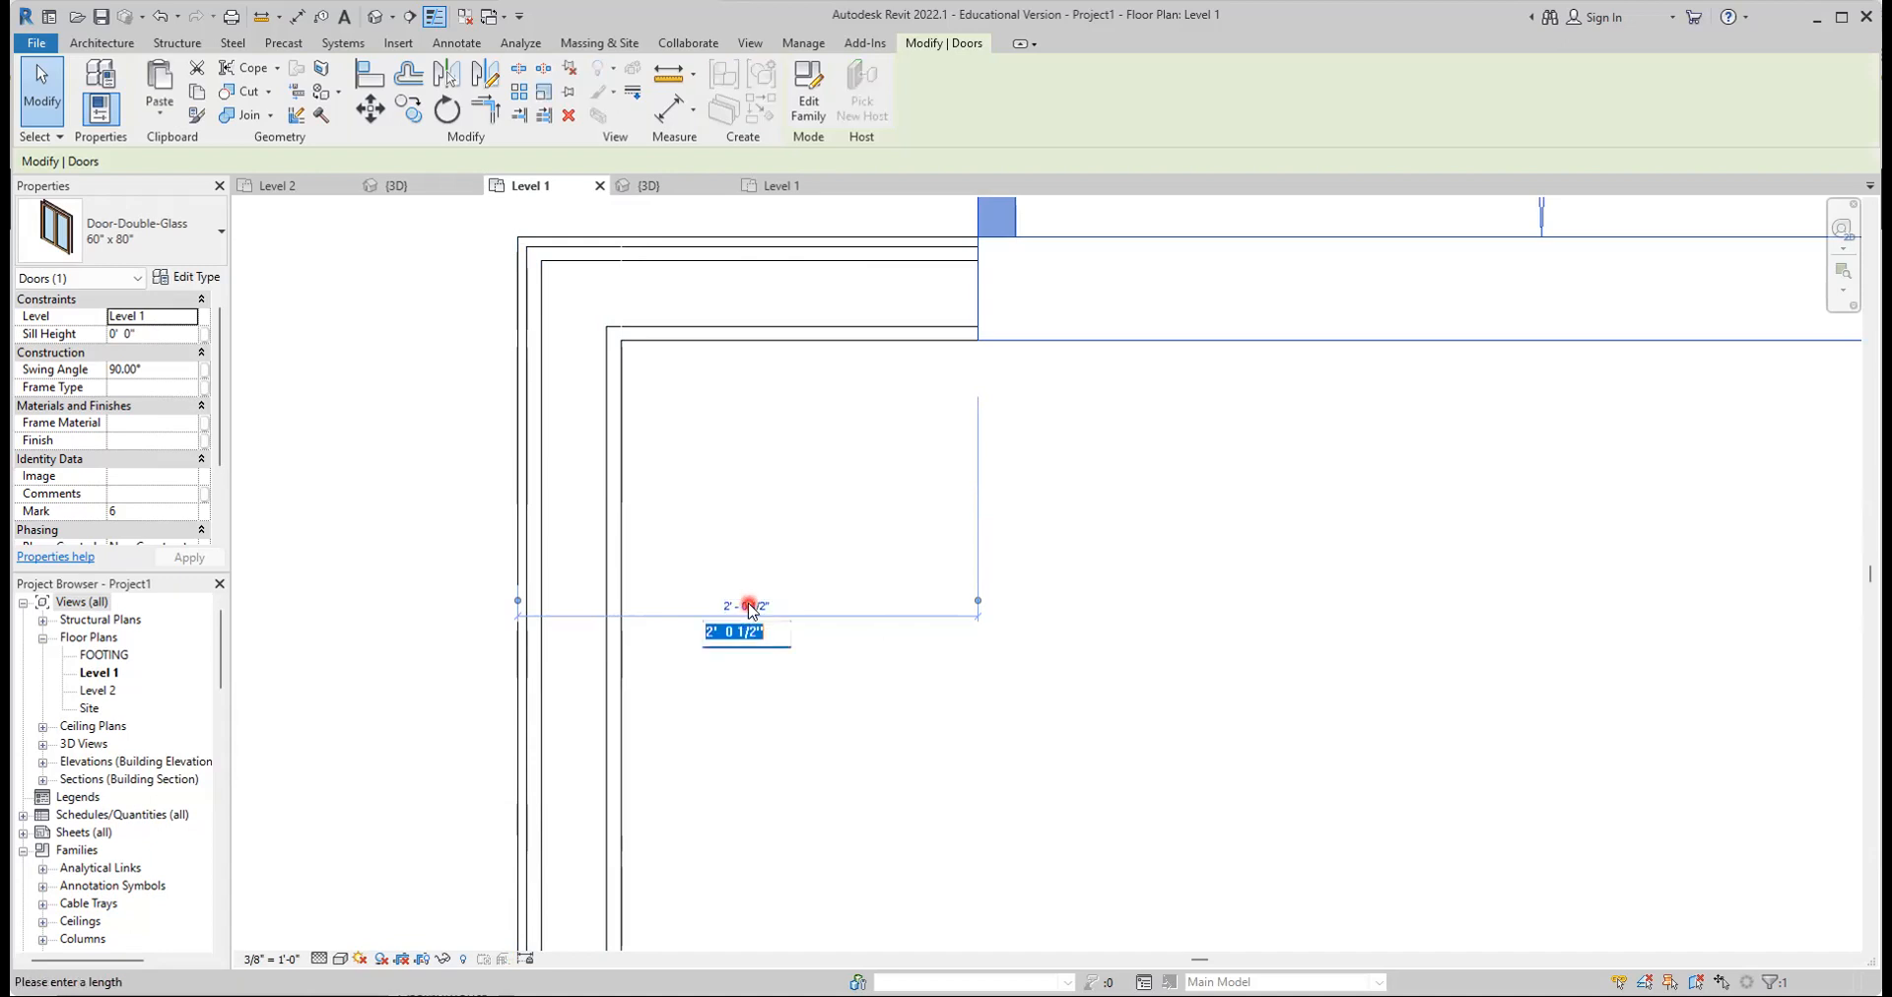
{"action": "type", "text": "4"}
{"action": "key", "text": "Return"}
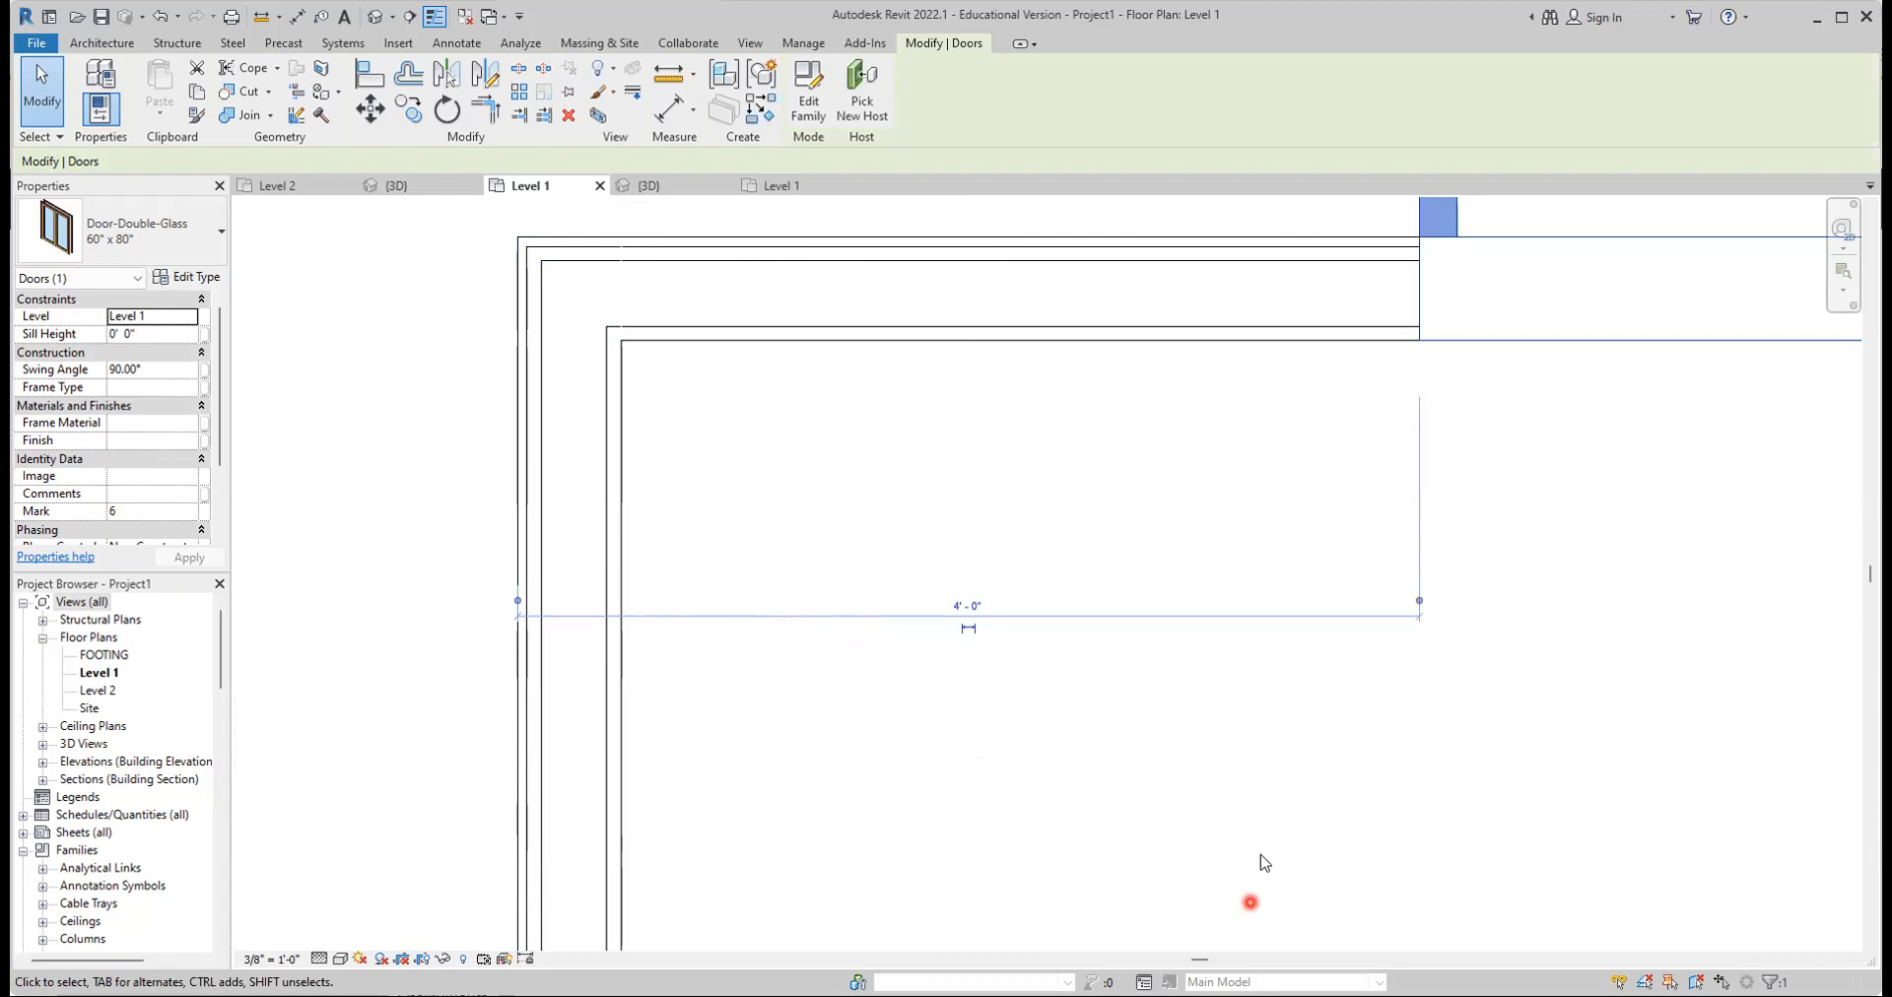
{"action": "scroll", "coordinate": [1271, 788], "scroll_direction": "down", "scroll_amount": 2}
{"action": "middle_click_drag", "start_coordinate": [1274, 786], "coordinate": [1084, 831]}
{"action": "scroll", "coordinate": [1244, 853], "scroll_direction": "down", "scroll_amount": 3}
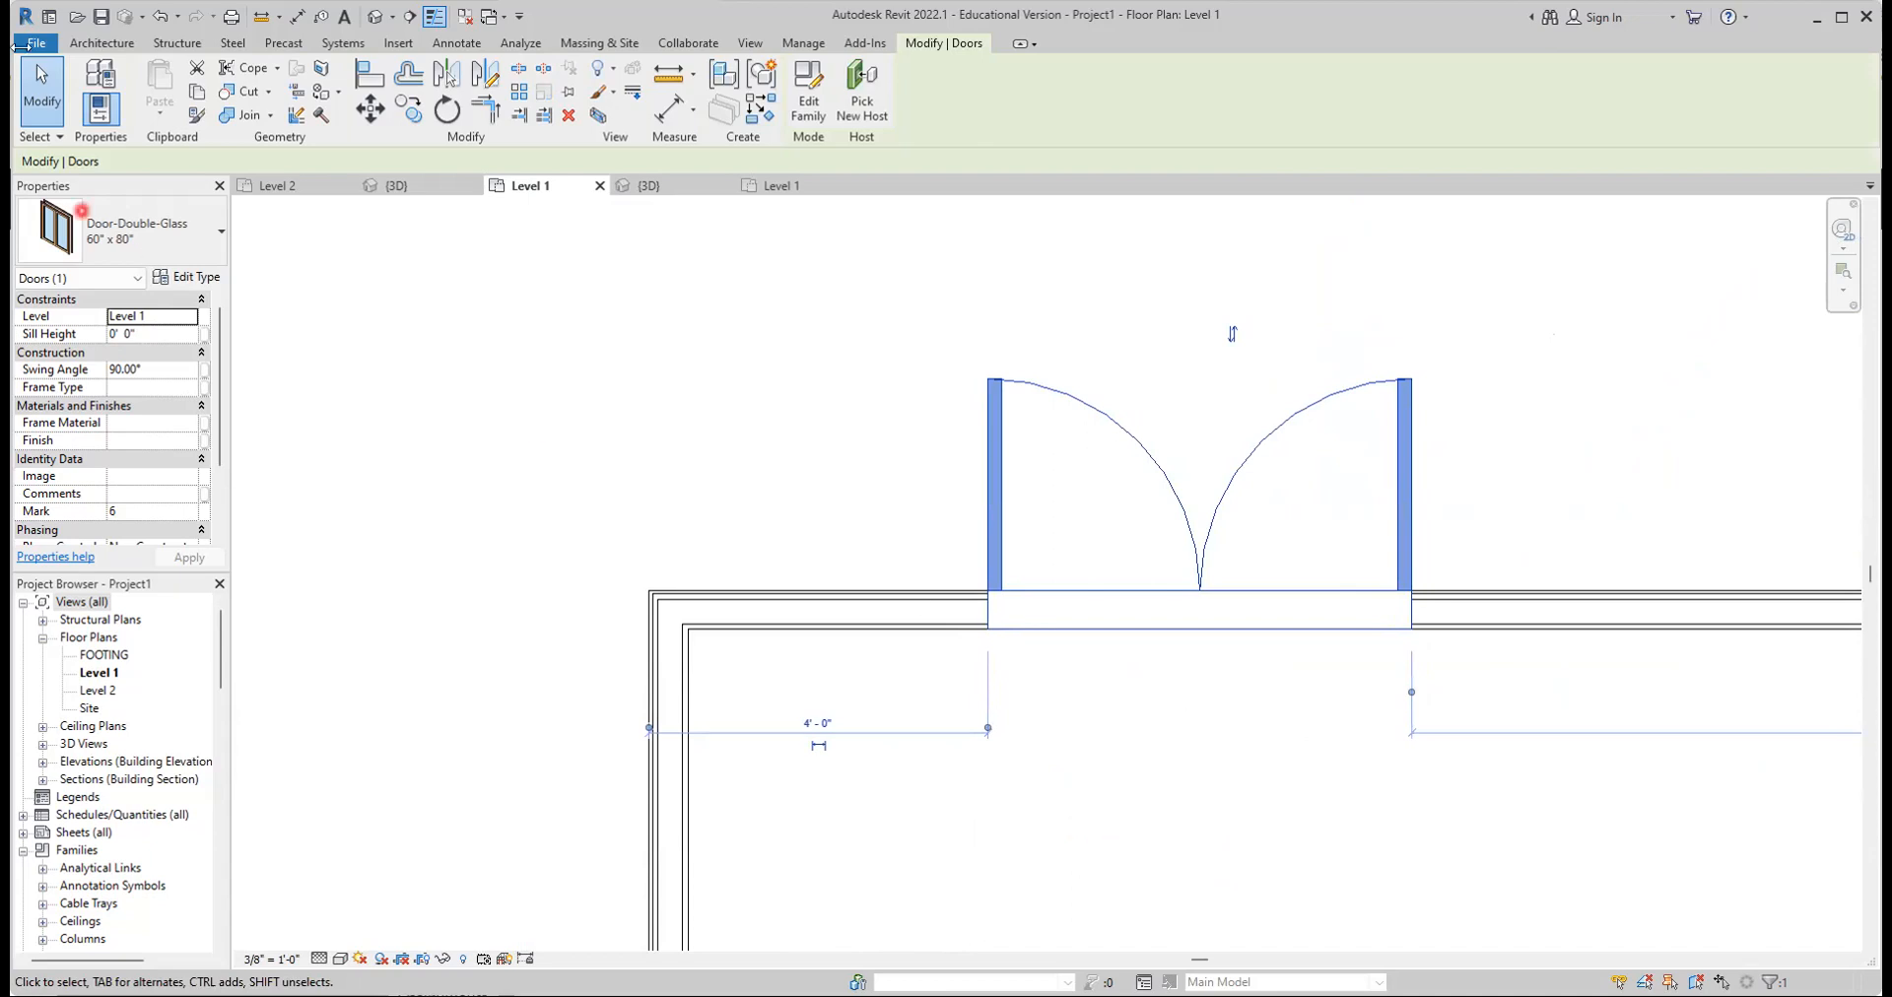
{"action": "left_click", "coordinate": [63, 99]}
{"action": "scroll", "coordinate": [1212, 727], "scroll_direction": "down", "scroll_amount": 4}
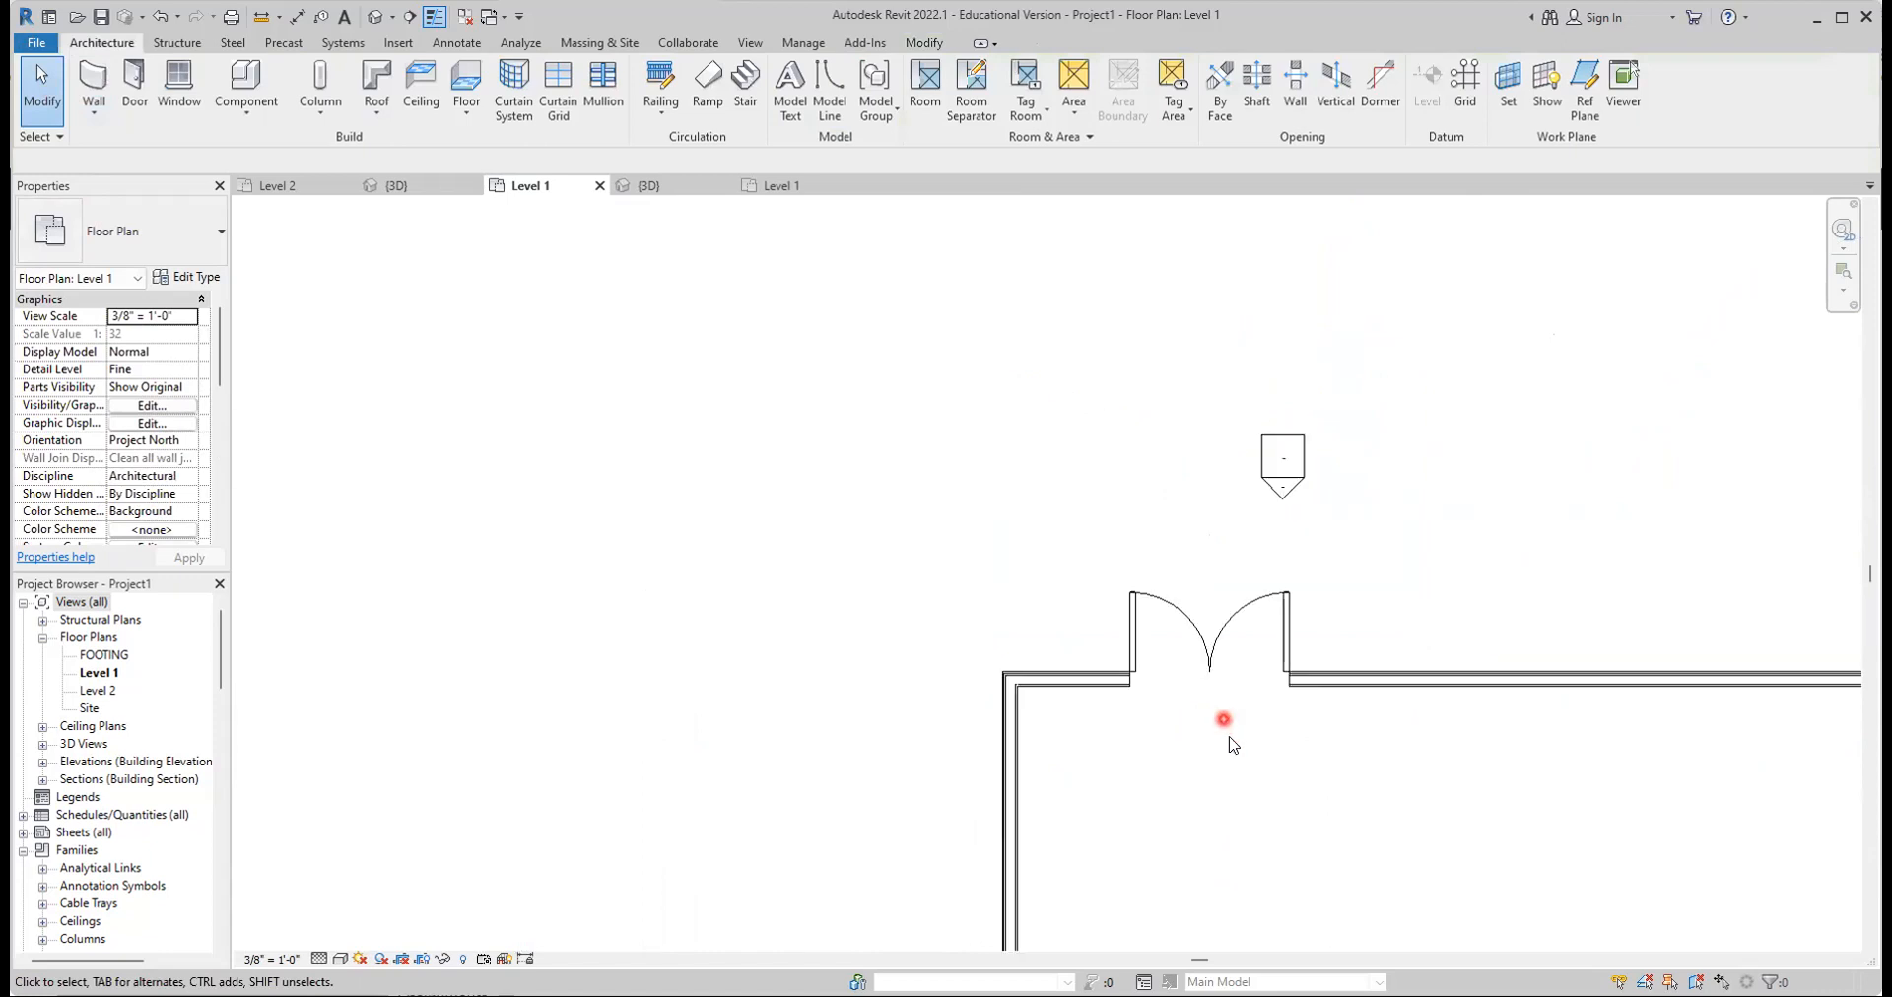
{"action": "middle_click_drag", "start_coordinate": [1242, 765], "coordinate": [773, 427]}
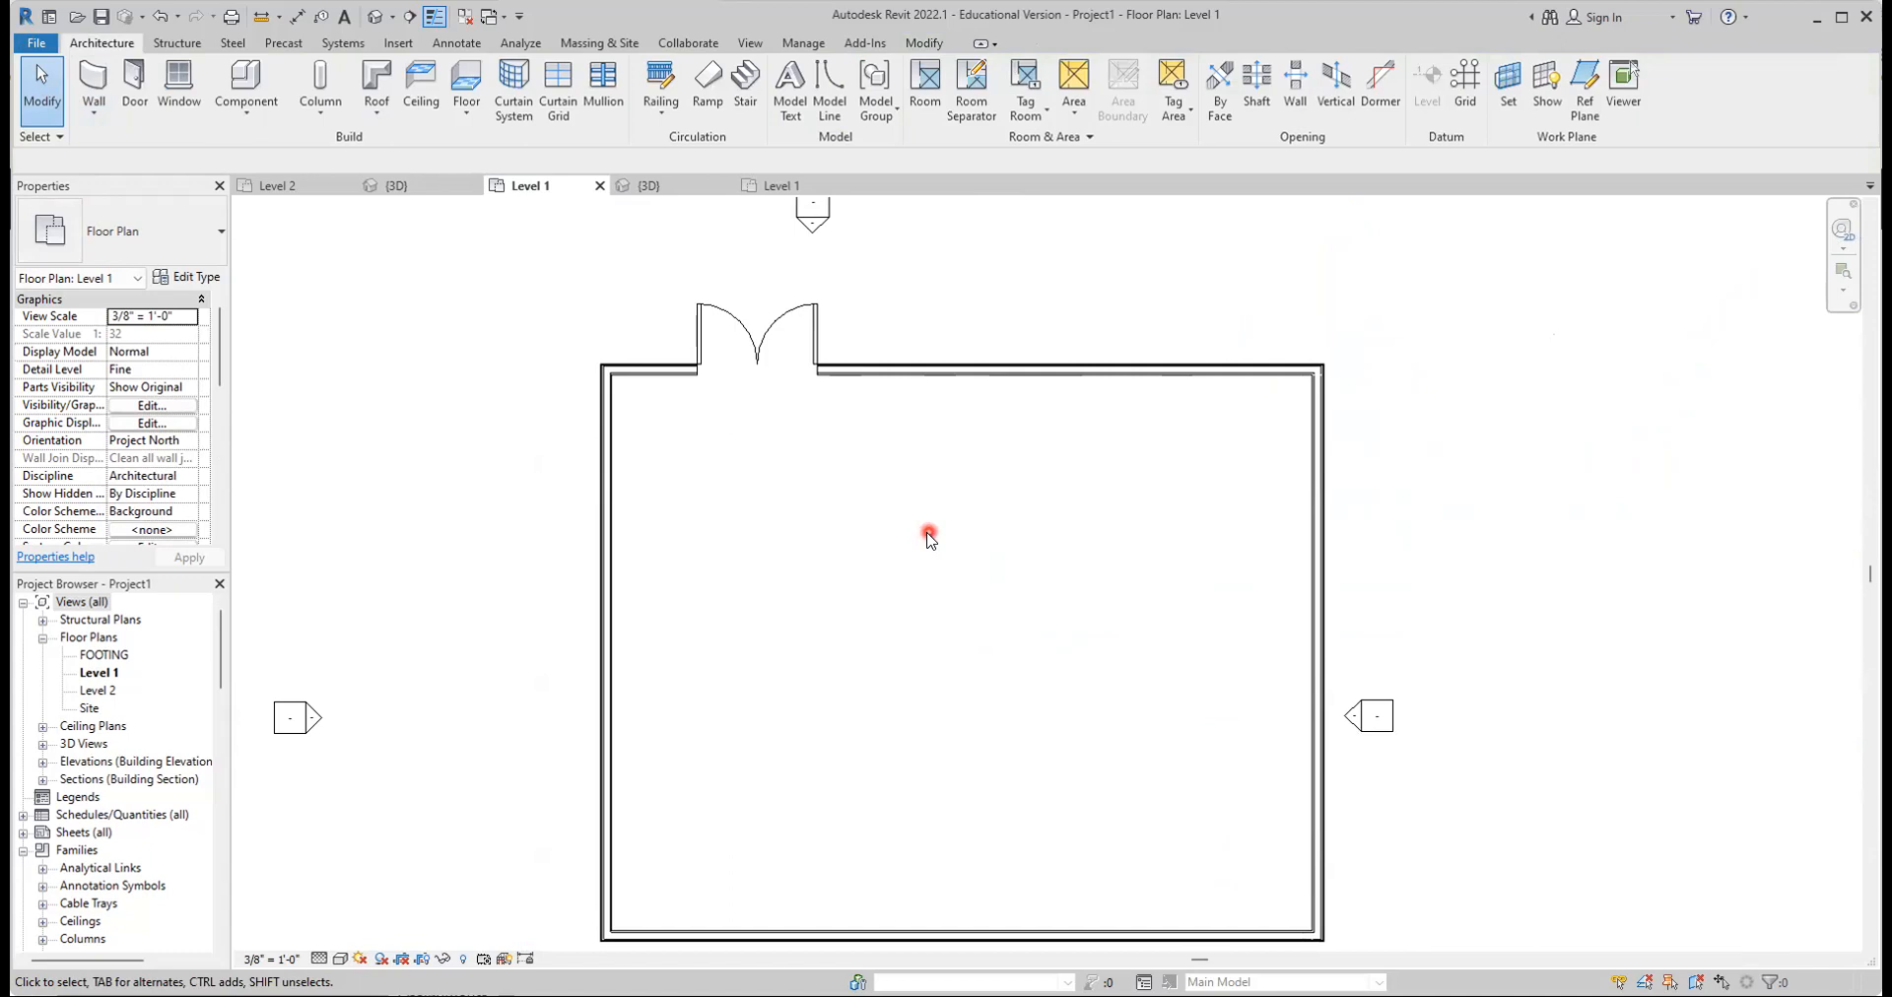
Start saving the garage model as a project file, with the Desktop as the save location
{"action": "left_click", "coordinate": [45, 47]}
{"action": "left_click", "coordinate": [101, 277]}
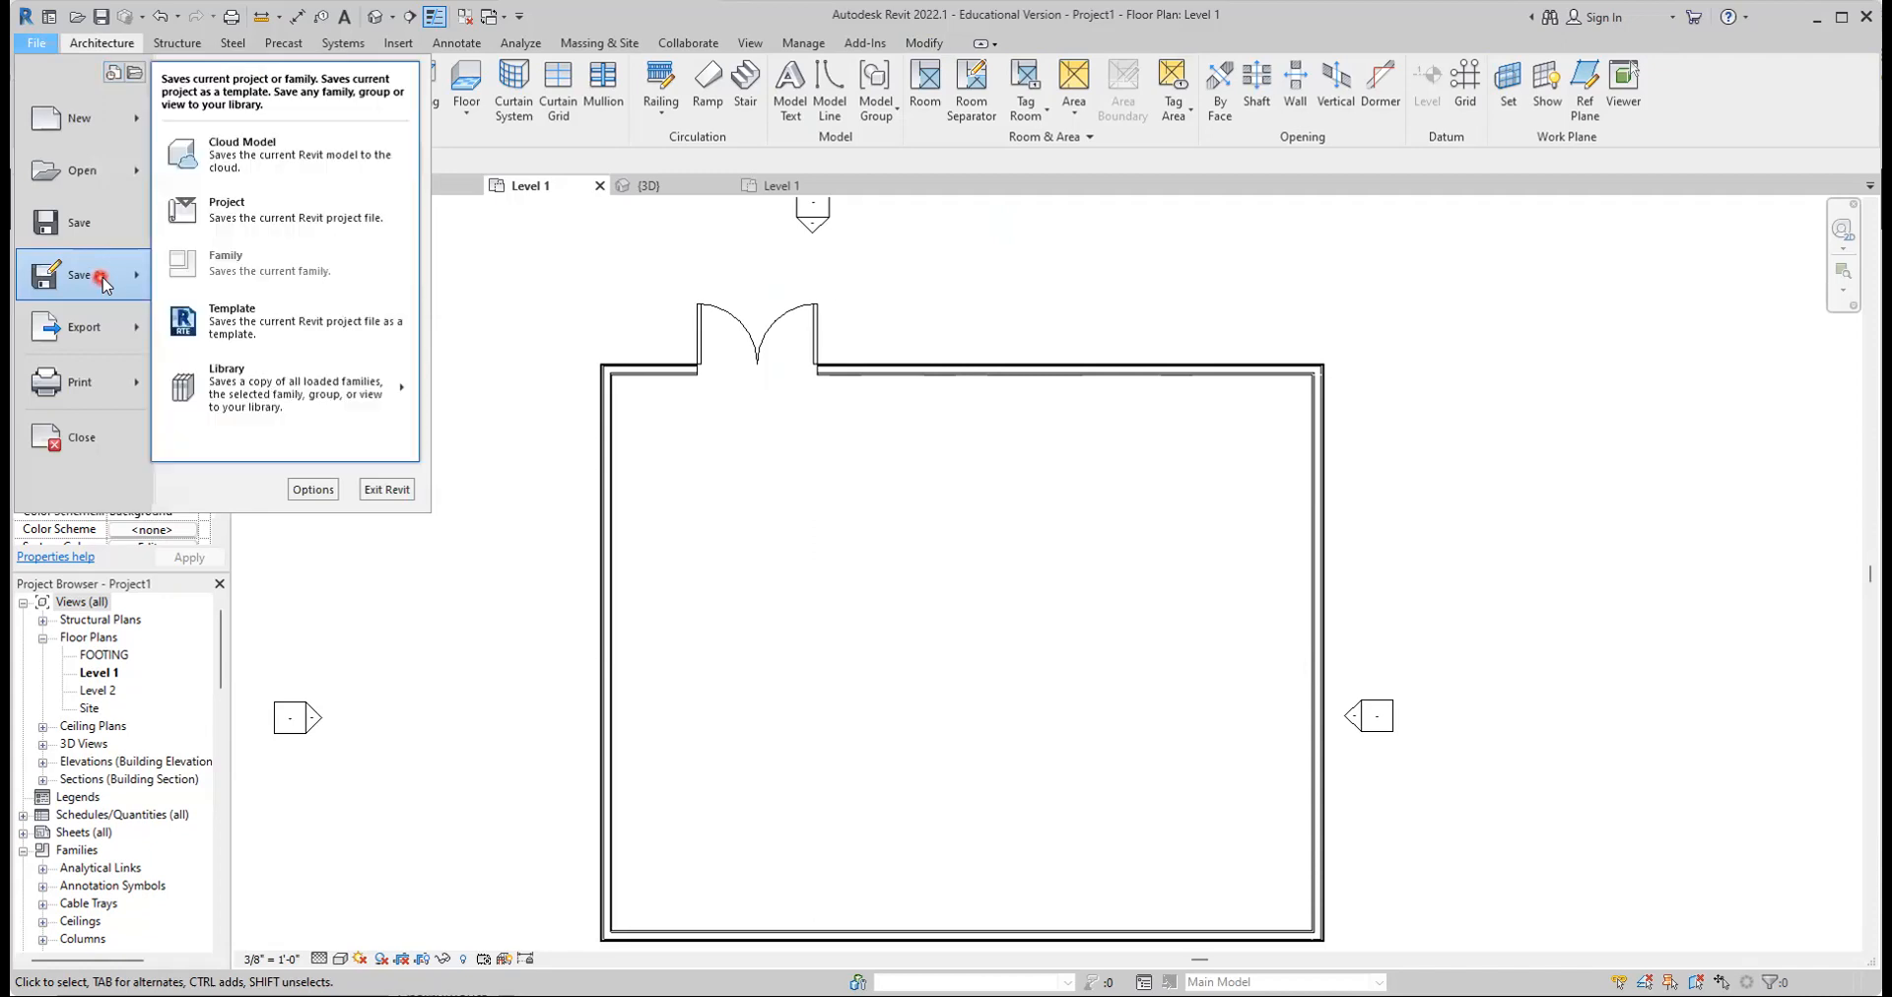
{"action": "left_click", "coordinate": [336, 218]}
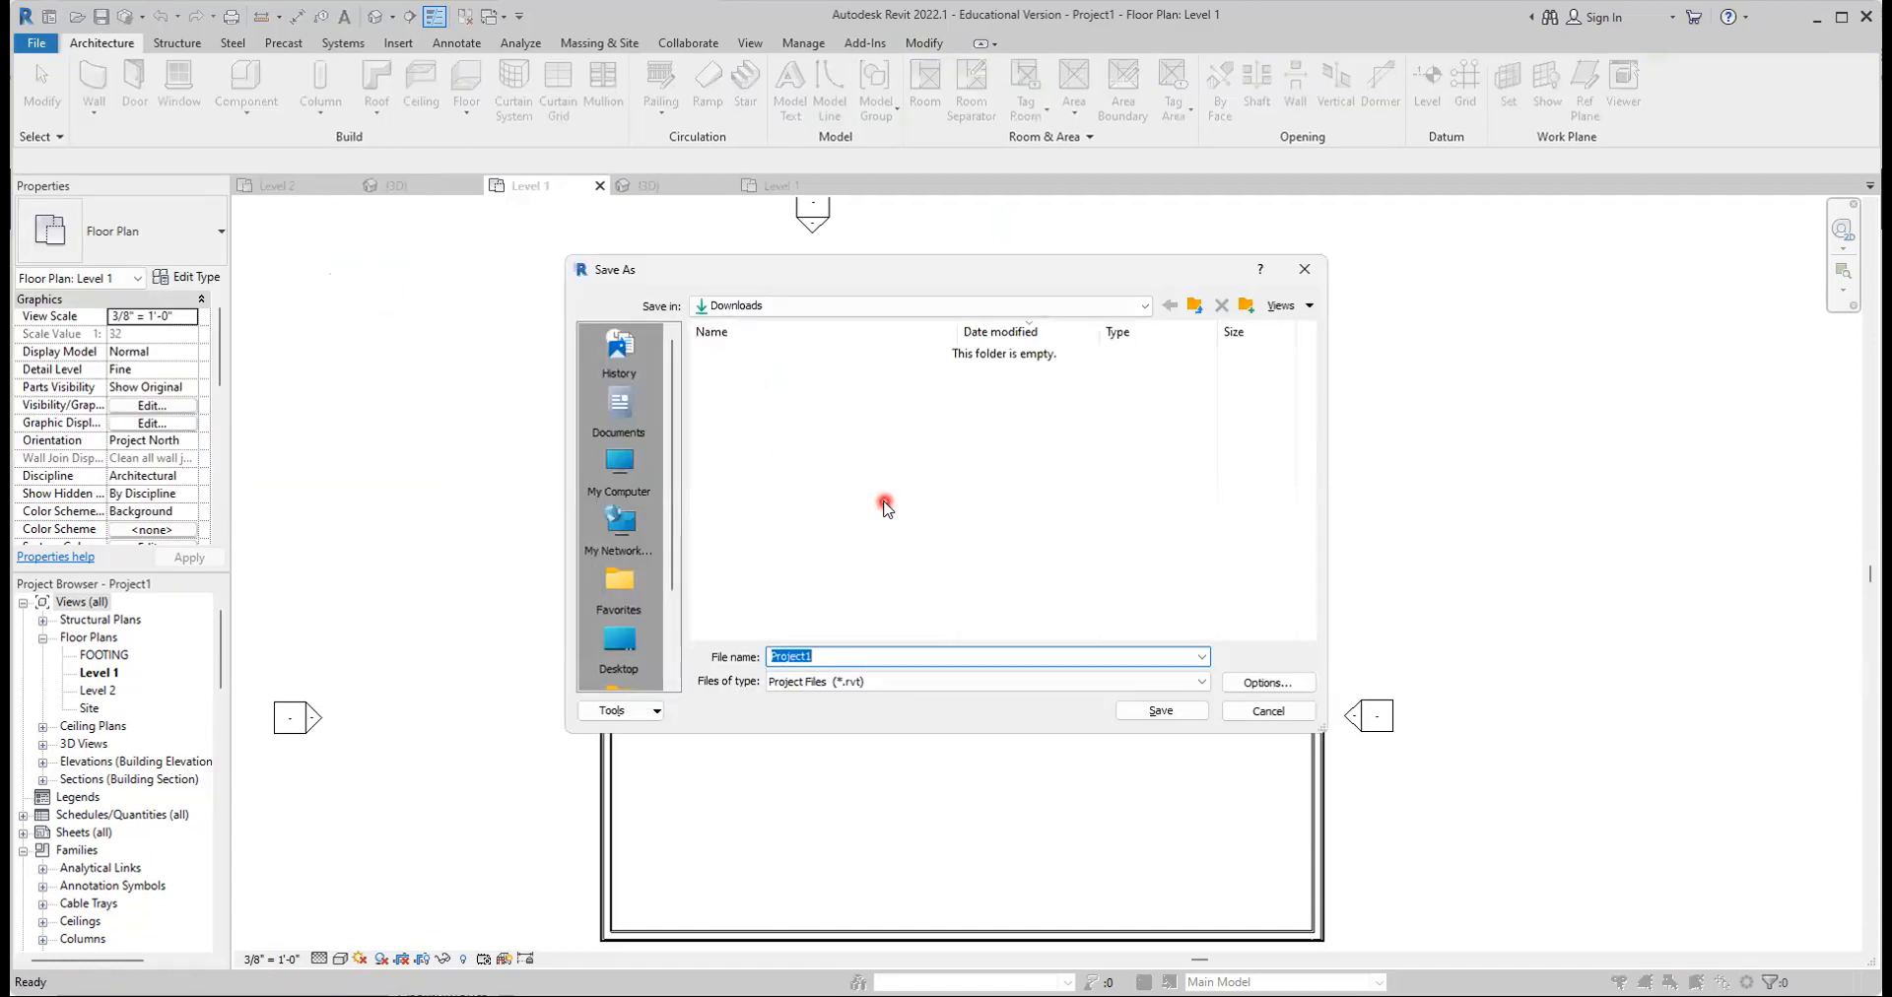
{"action": "left_click", "coordinate": [619, 651]}
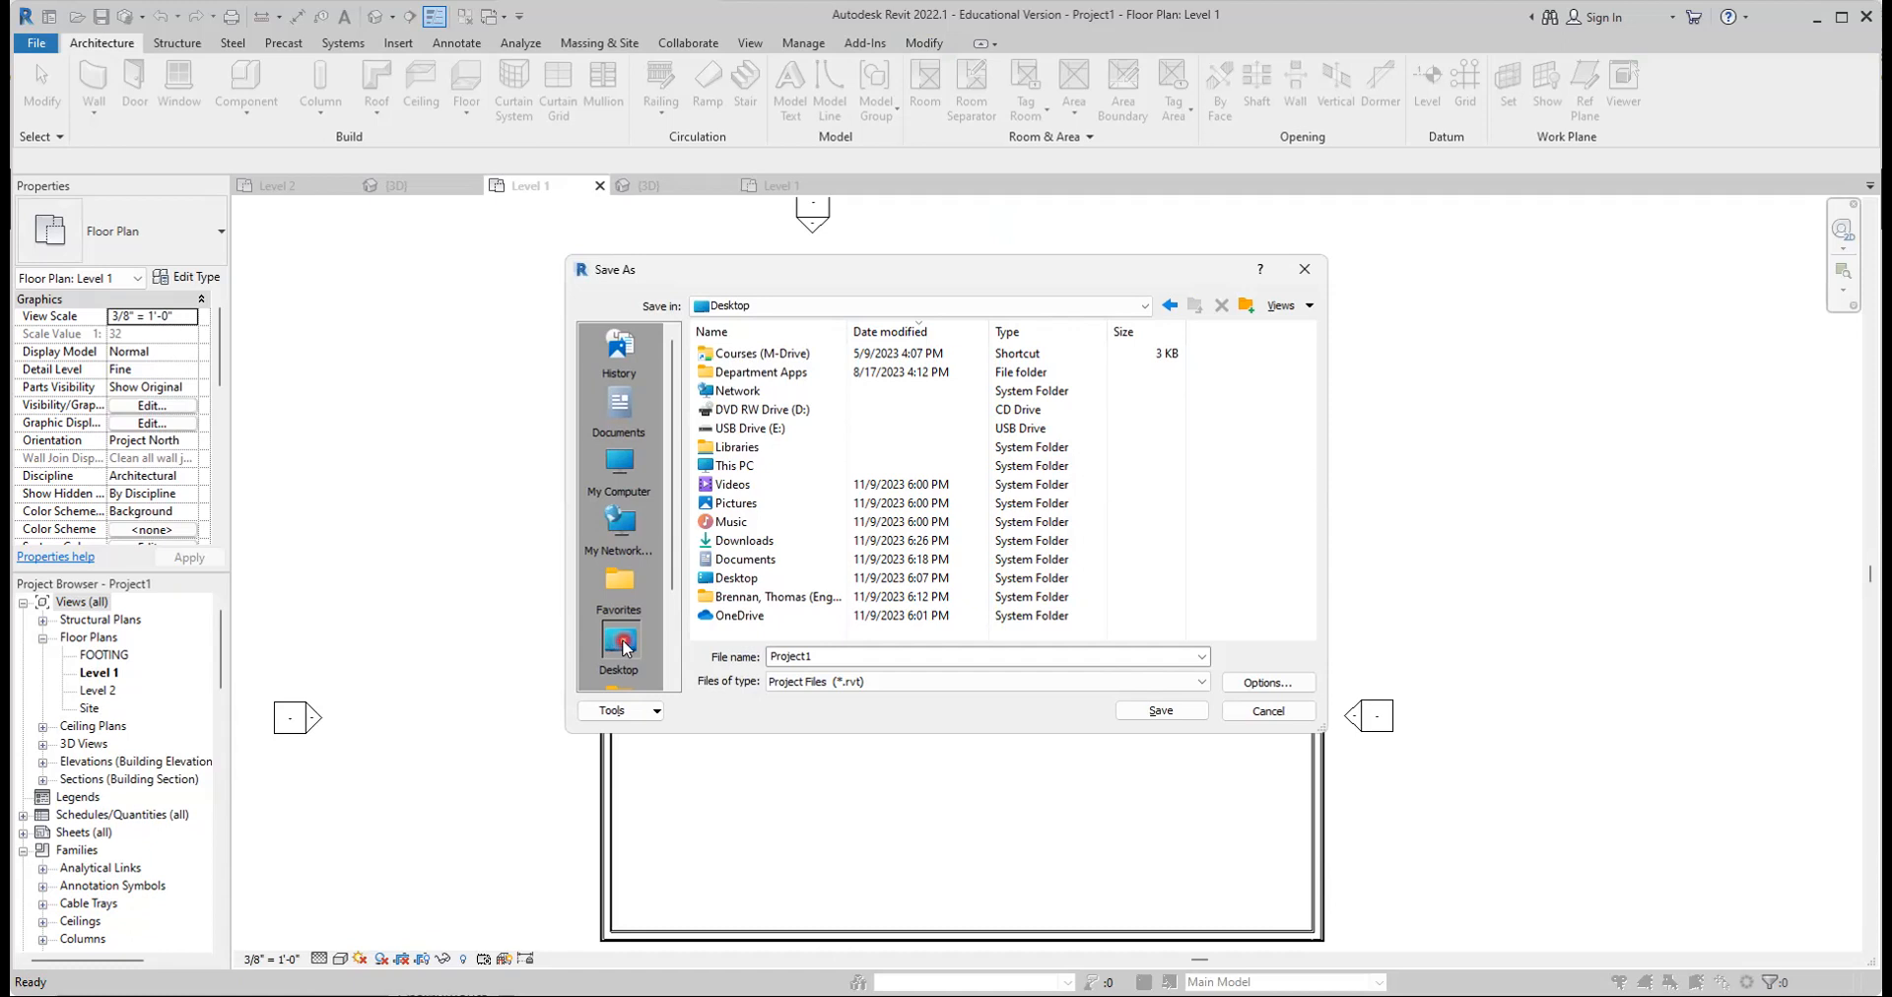
Name the project file CUSTOM GARAGE PLAN followed by a hyphen and the author's surname, and save it
{"action": "double_click", "coordinate": [861, 654]}
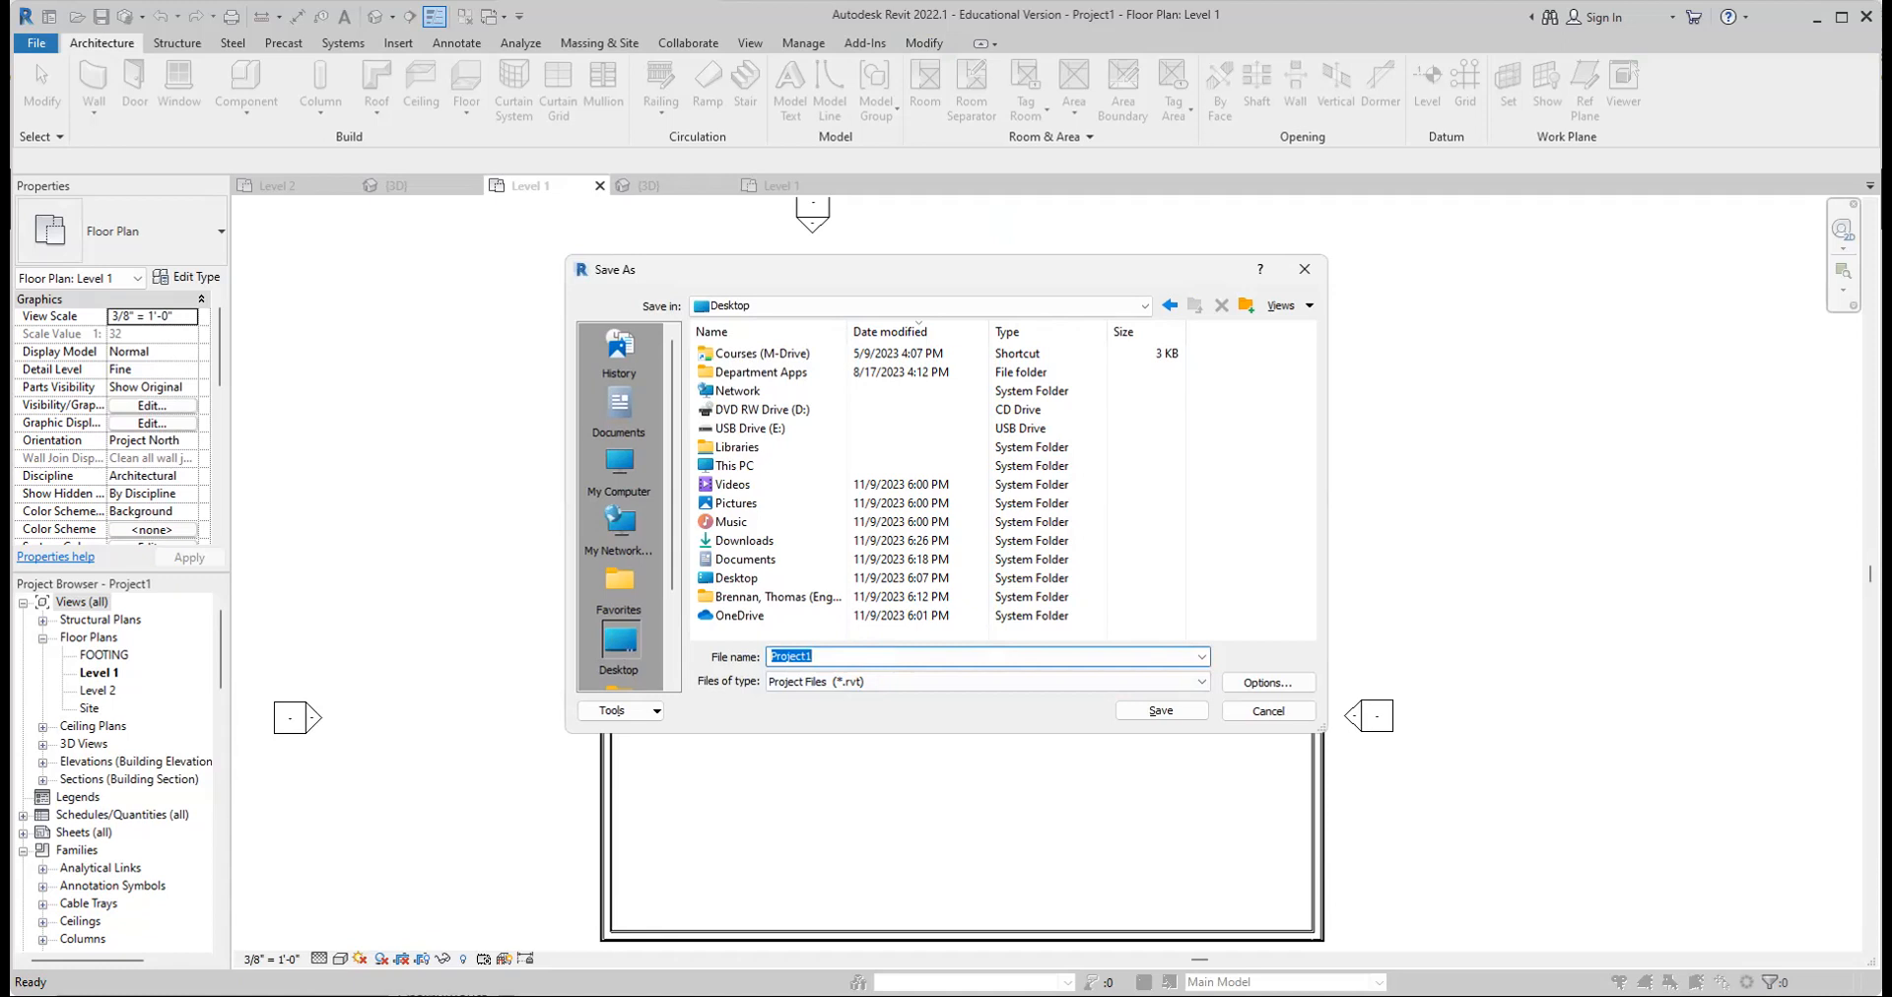
{"action": "type", "text": "c"}
{"action": "key", "text": "BackSpace"}
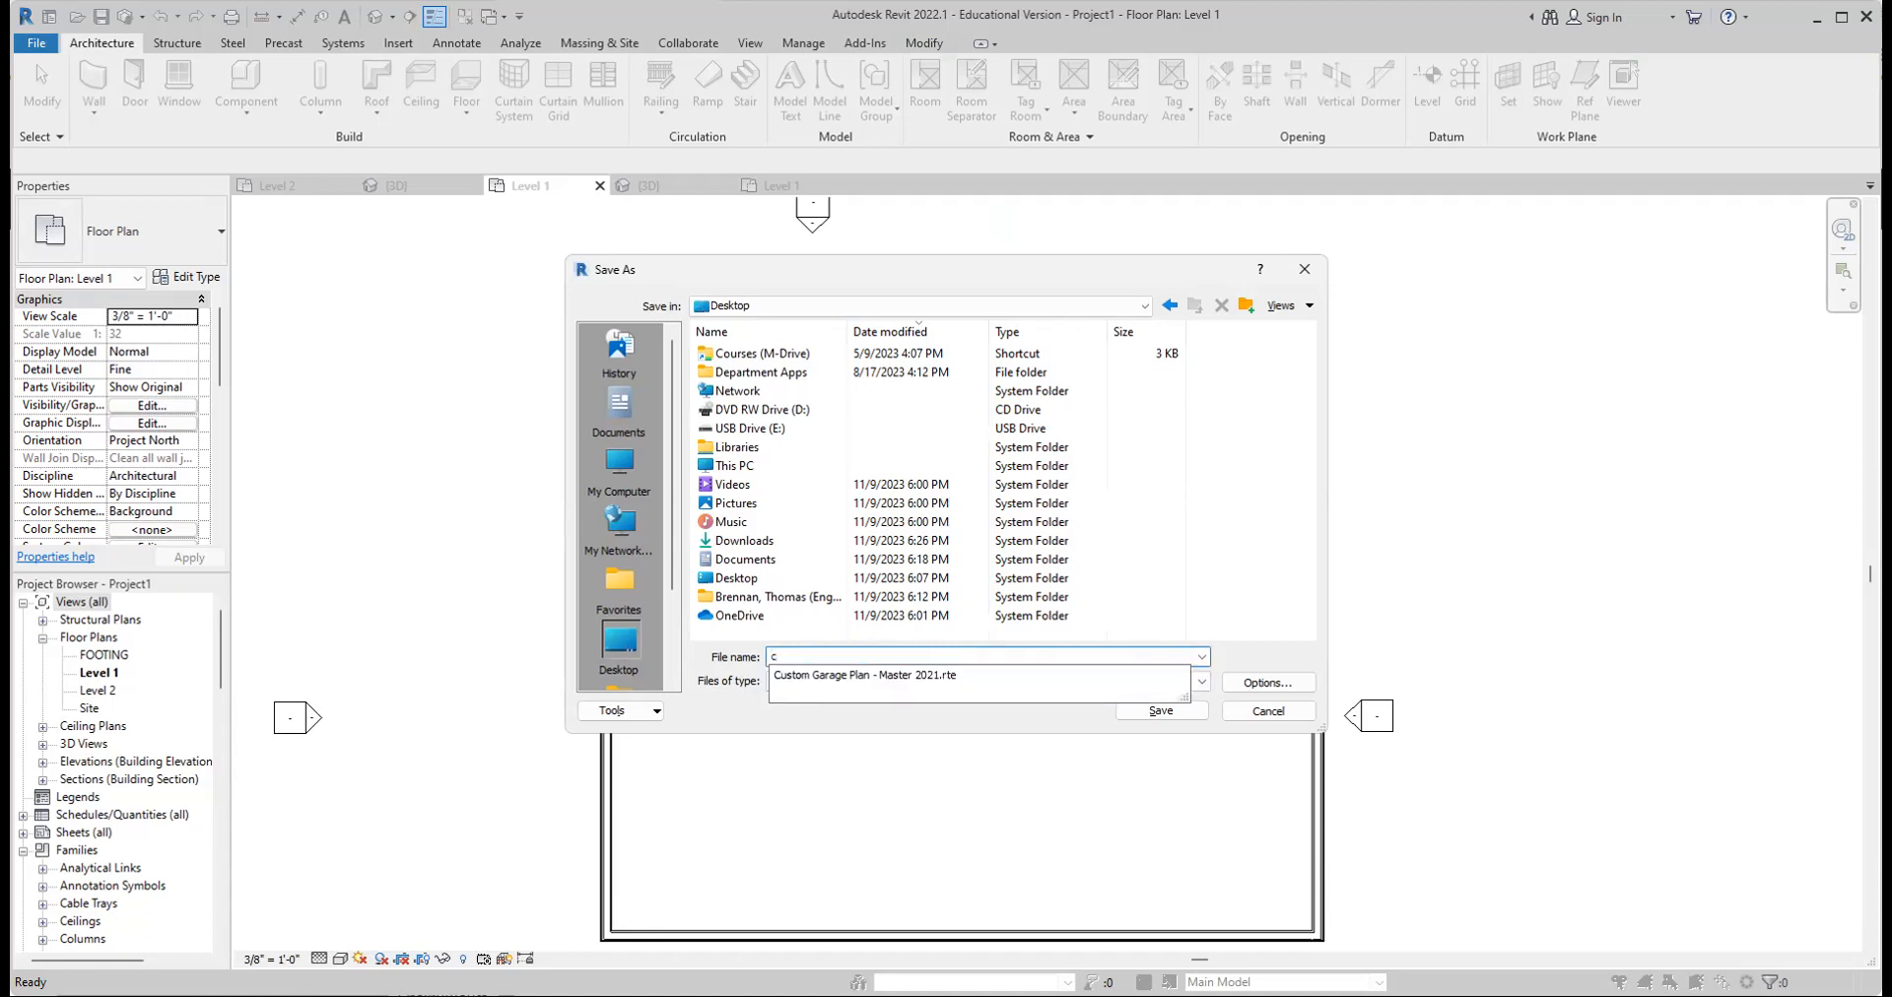
{"action": "type", "text": "CUSTOM"}
{"action": "key", "text": "BackSpace"}
{"action": "key", "text": "BackSpace"}
{"action": "key", "text": "BackSpace"}
{"action": "key", "text": "BackSpace"}
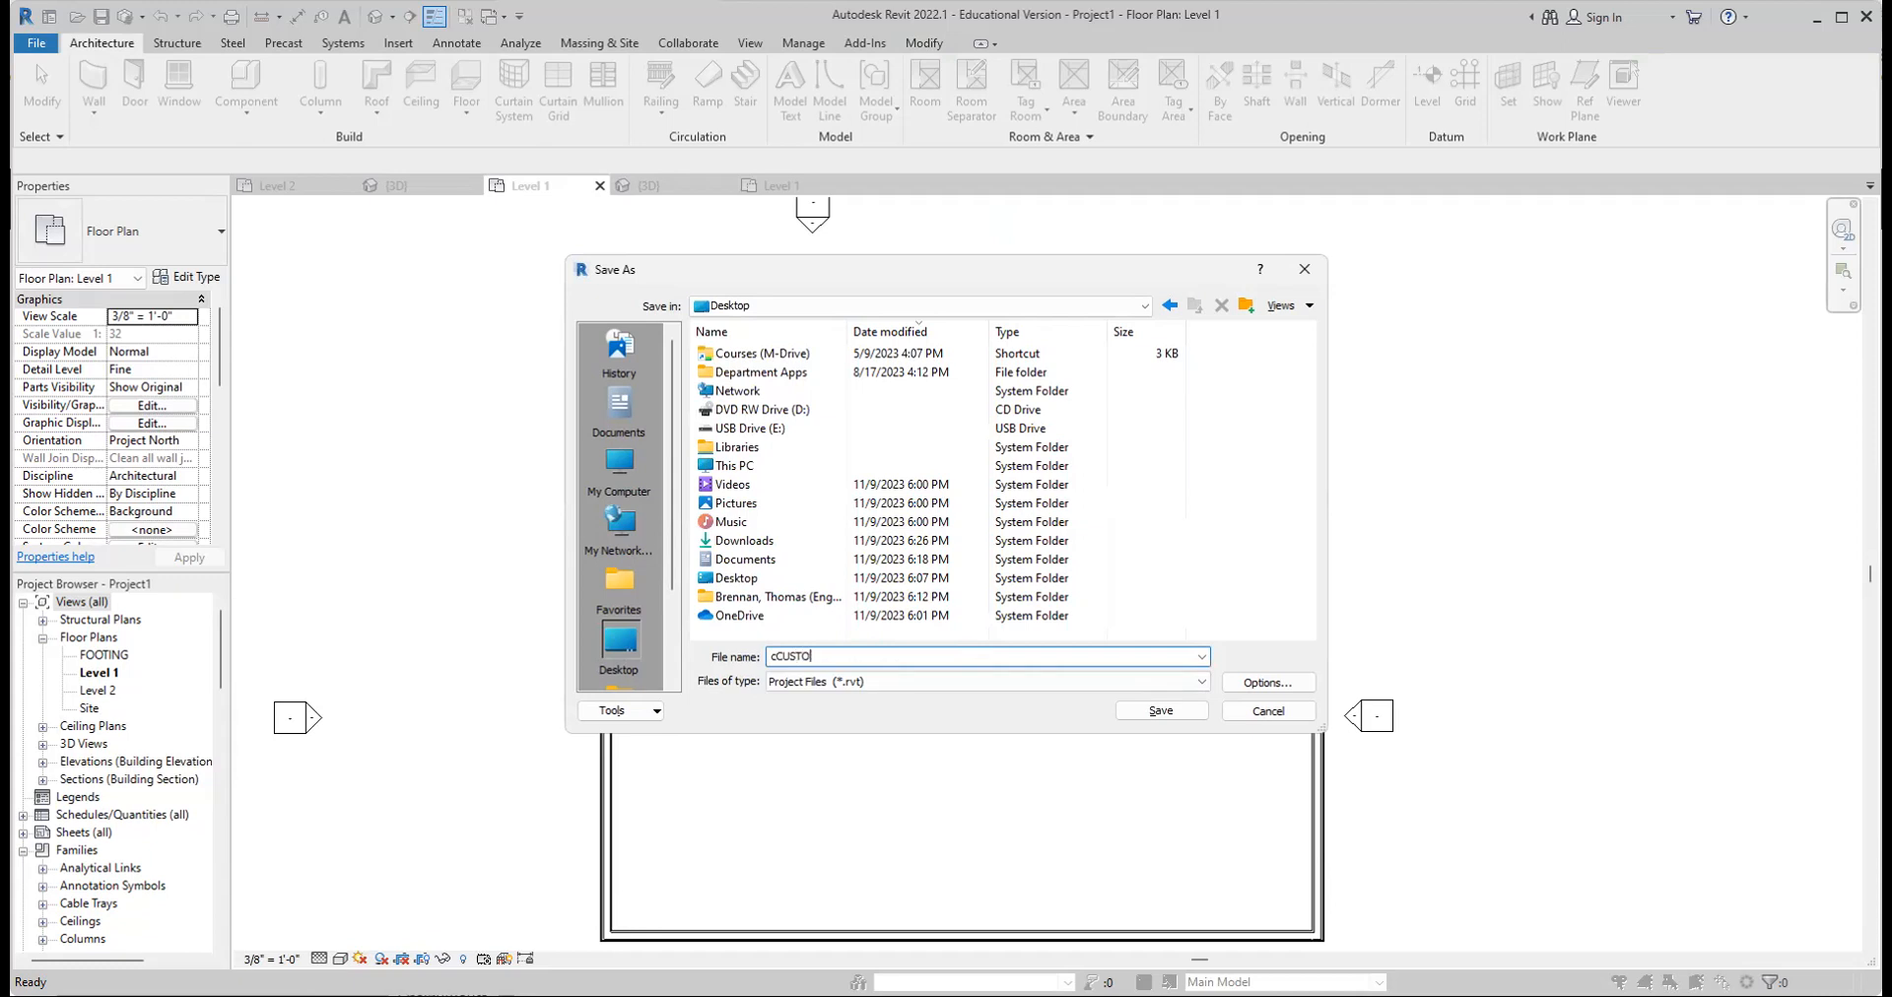
{"action": "key", "text": "BackSpace"}
{"action": "key", "text": "BackSpace"}
{"action": "key", "text": "BackSpace"}
{"action": "type", "text": "CUS"}
{"action": "type", "text": "R"}
{"action": "key", "text": "BackSpace"}
{"action": "type", "text": "TOM GAR"}
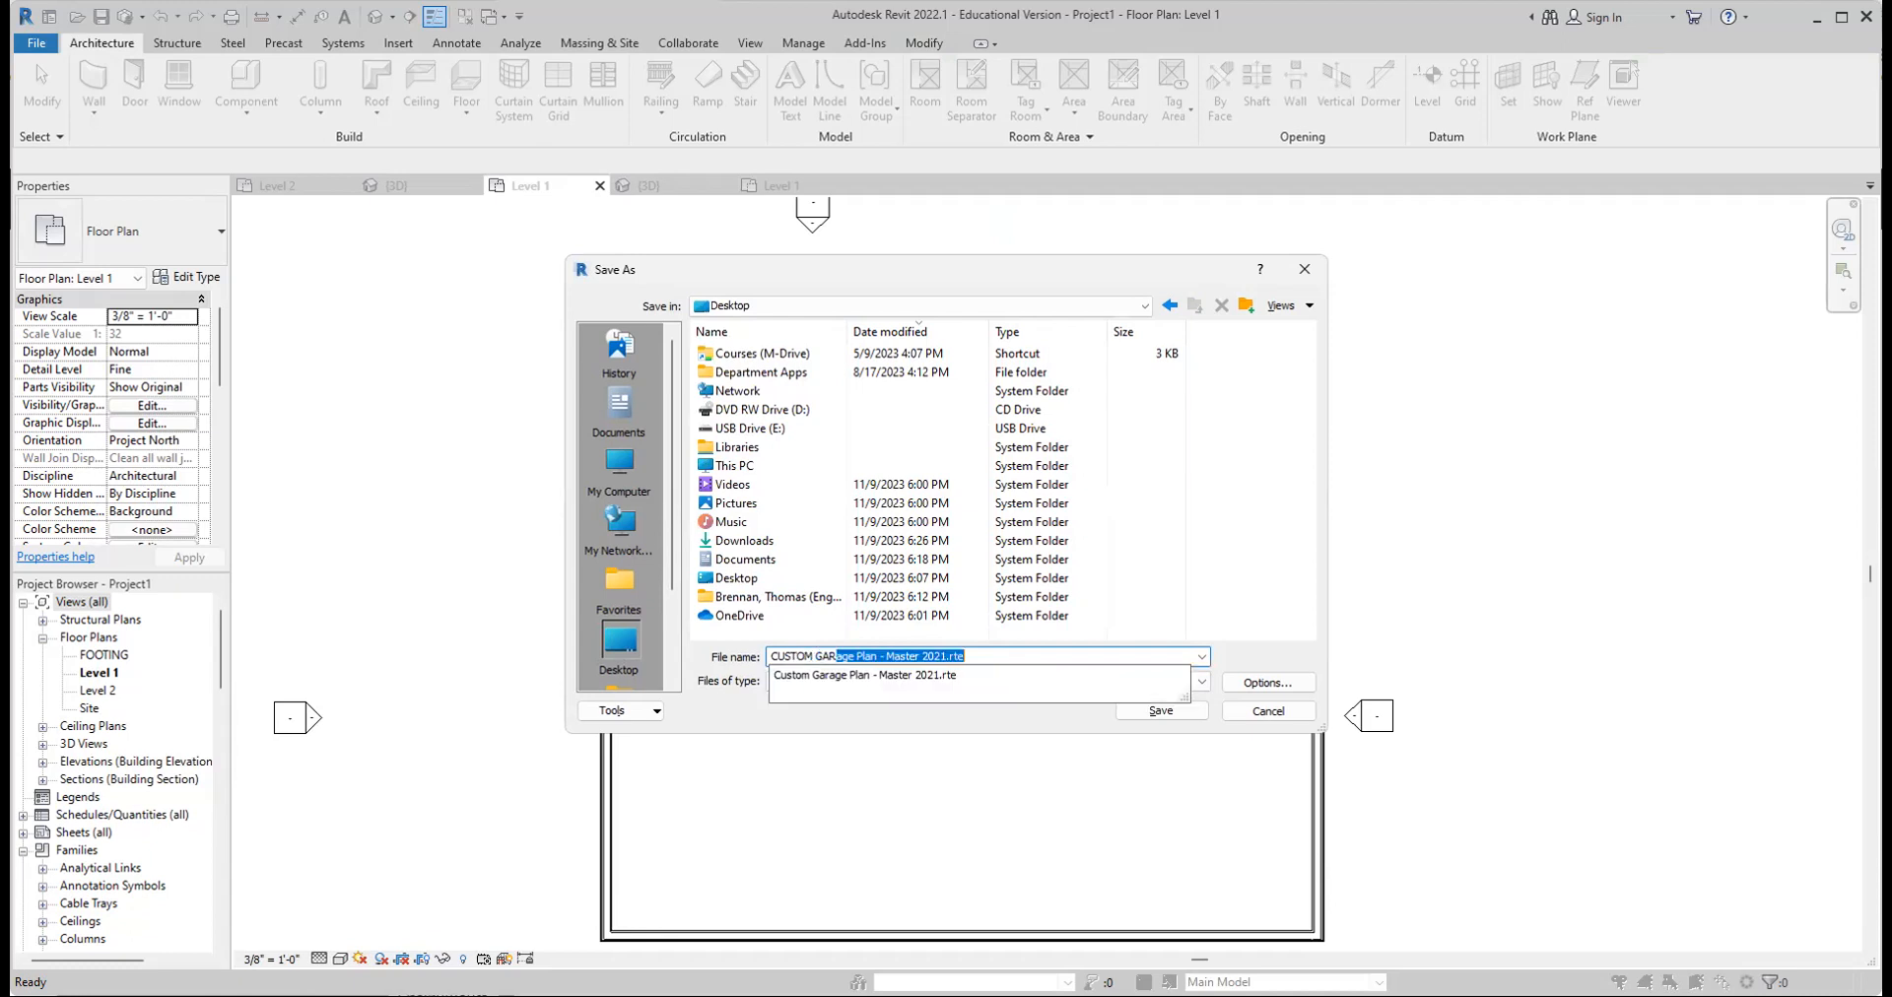
{"action": "type", "text": "AGE PLAN - BRENNAN"}
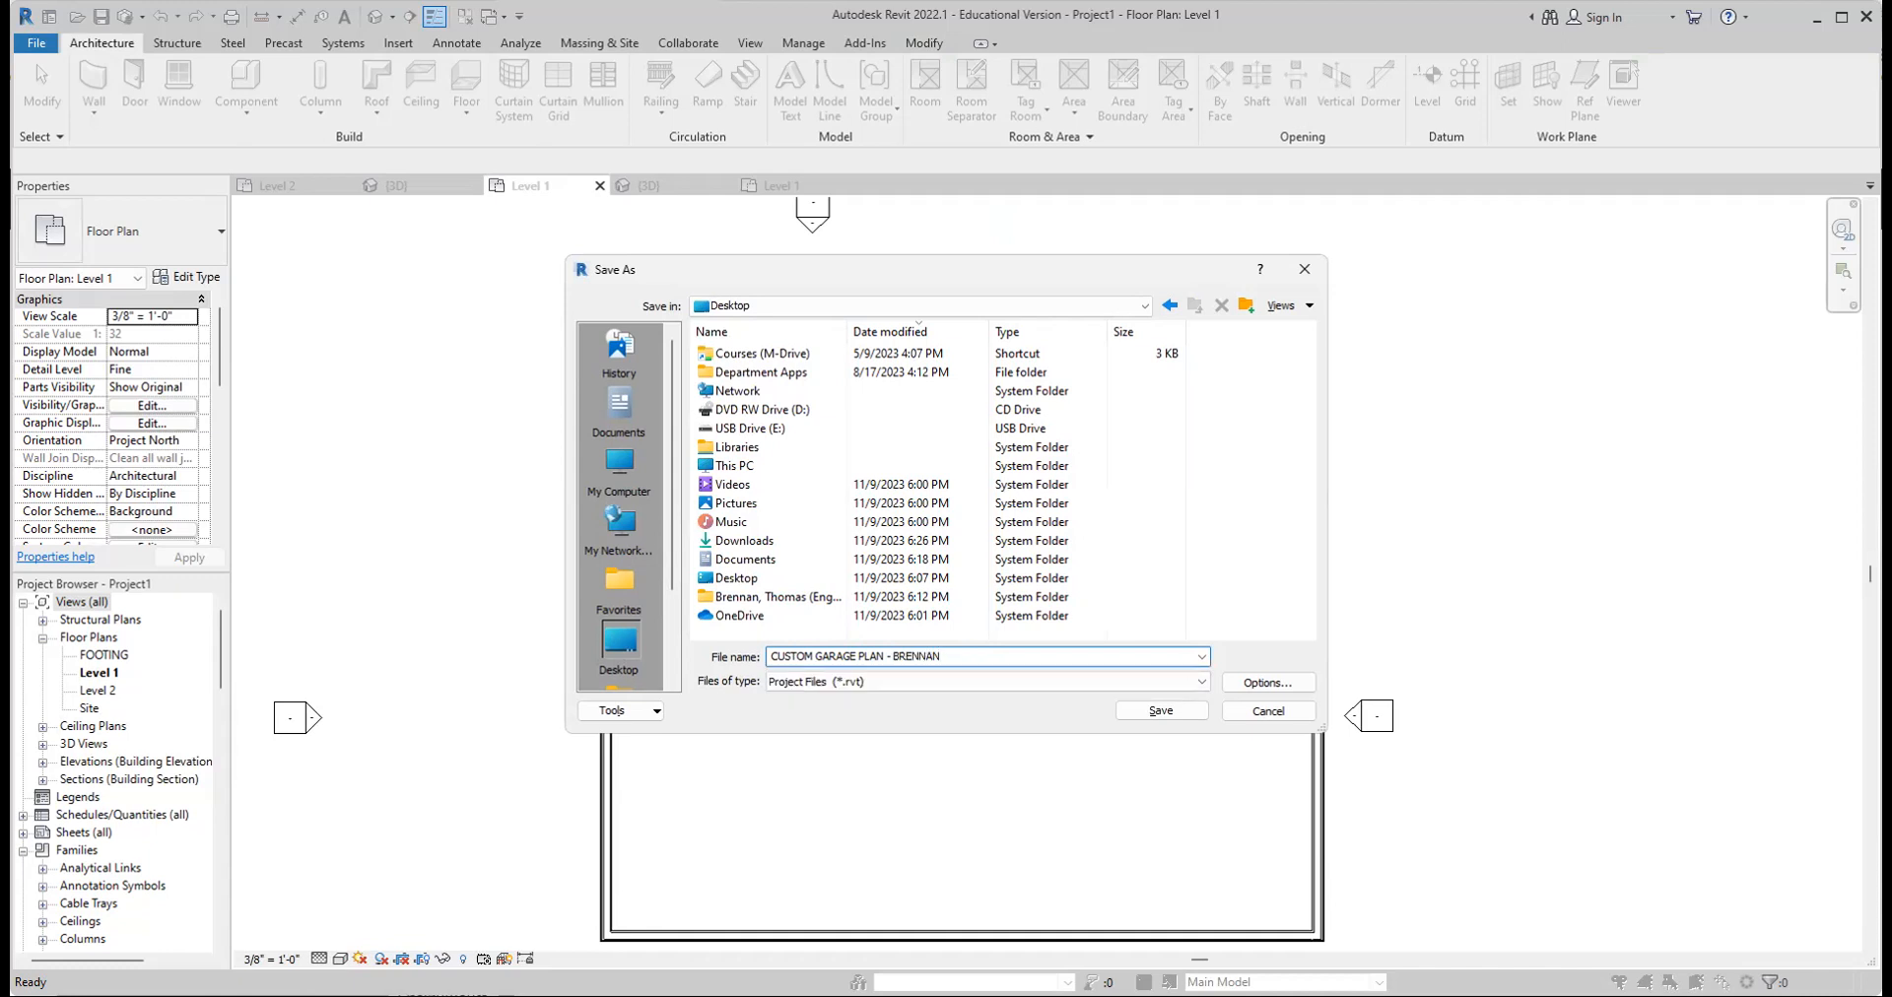
{"action": "left_click", "coordinate": [1169, 719]}
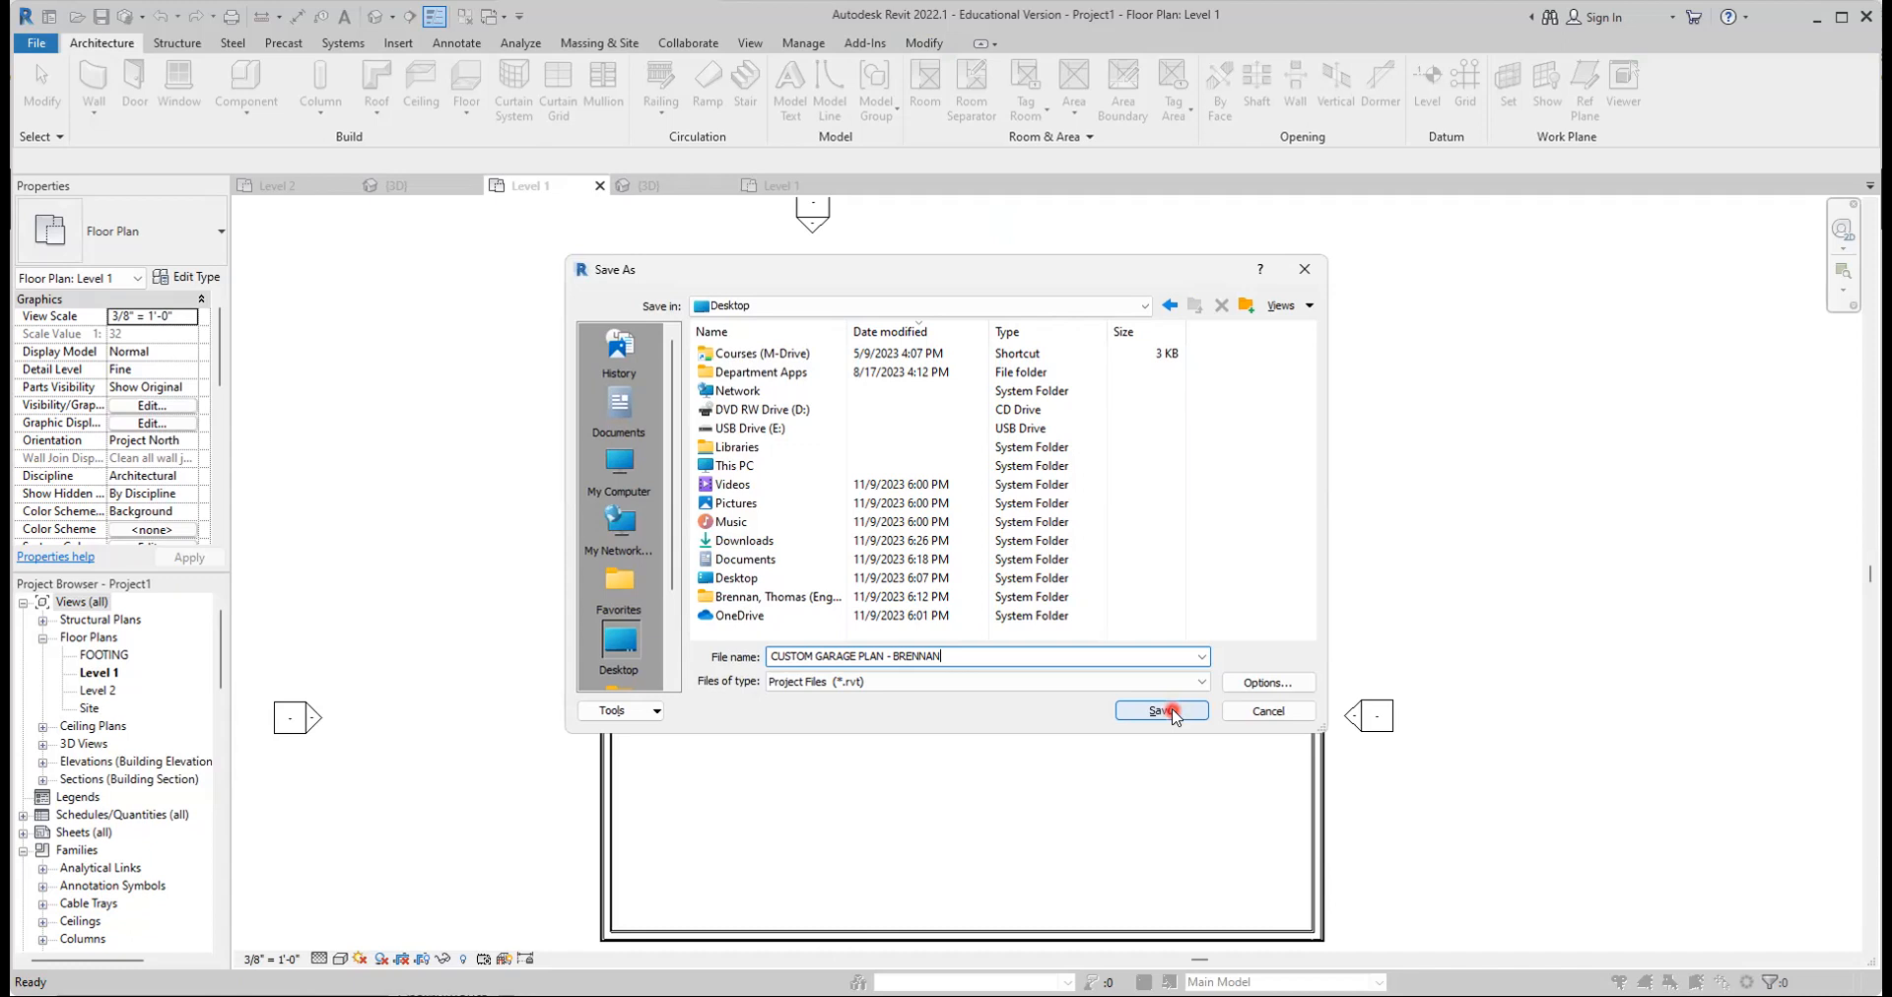
{"action": "left_click", "coordinate": [1172, 715]}
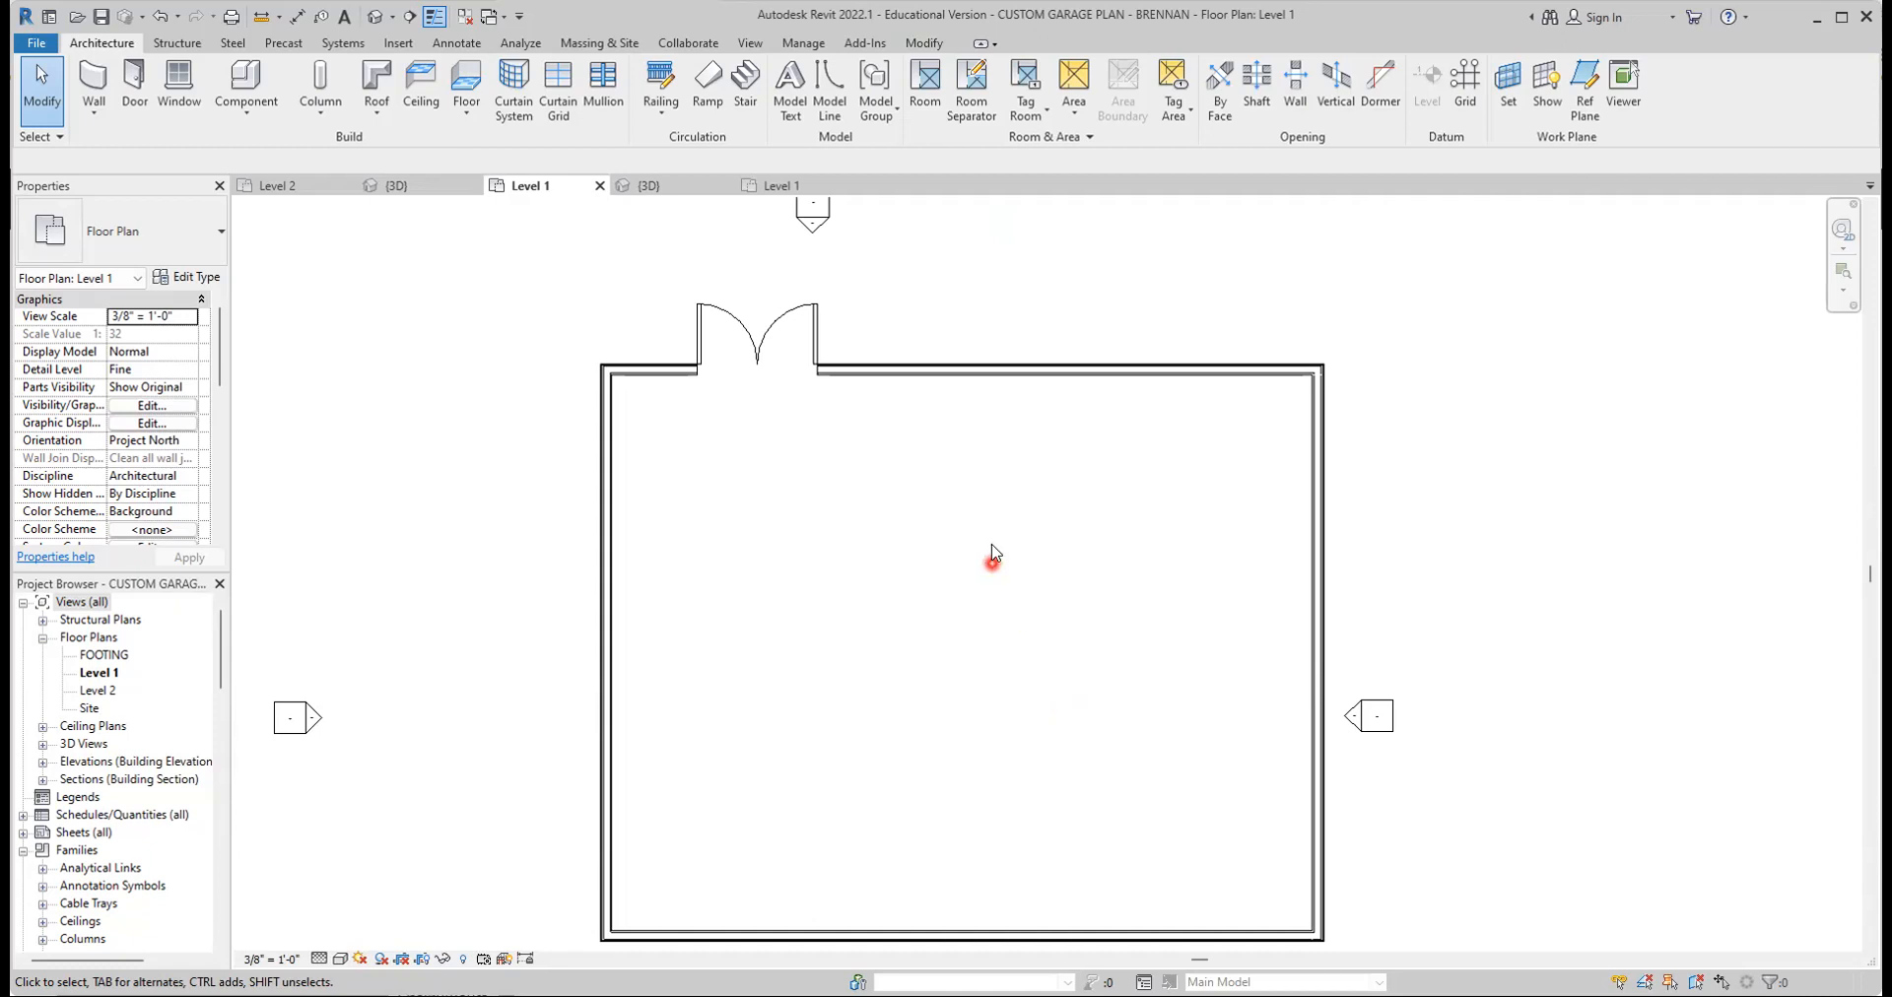
Examine the single door's size and placement dimensions in the MASTER 2021 Level 1 plan, and return to the new project's Level 1 plan
{"action": "scroll", "coordinate": [992, 549], "scroll_direction": "down", "scroll_amount": 3}
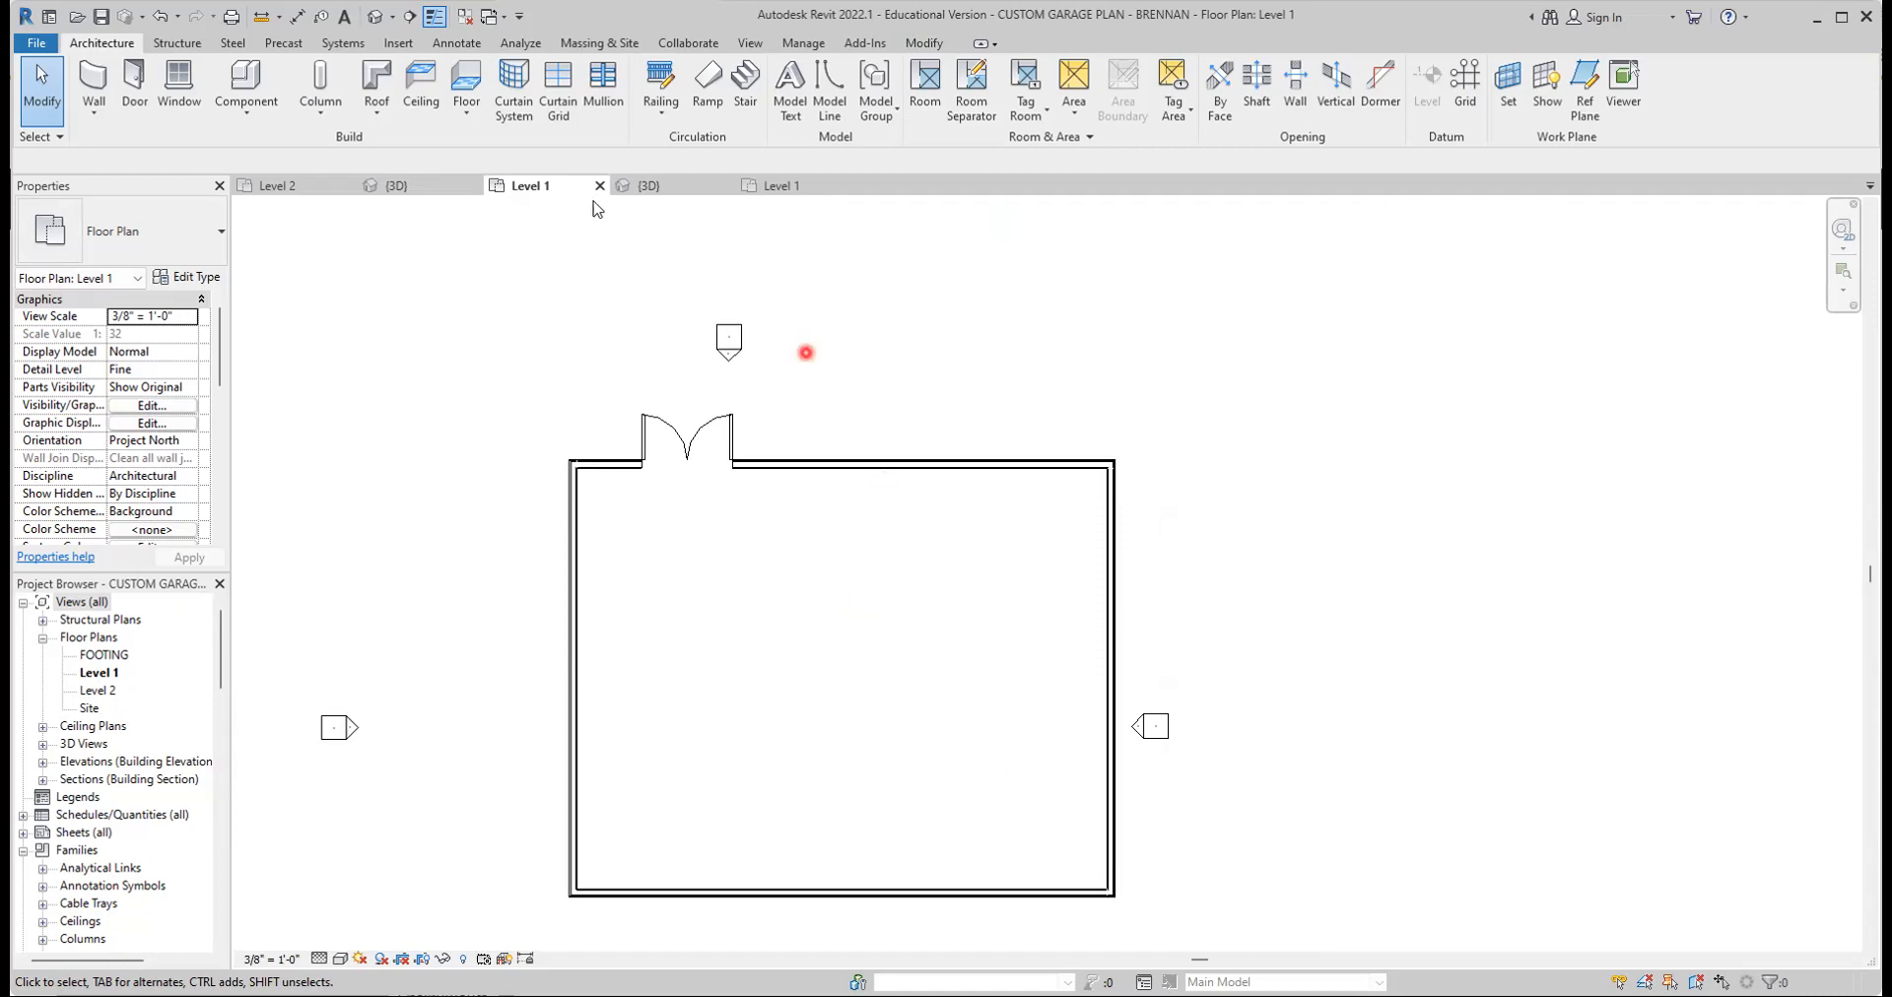
{"action": "left_click", "coordinate": [788, 186]}
{"action": "middle_click_drag", "start_coordinate": [1279, 475], "coordinate": [954, 541]}
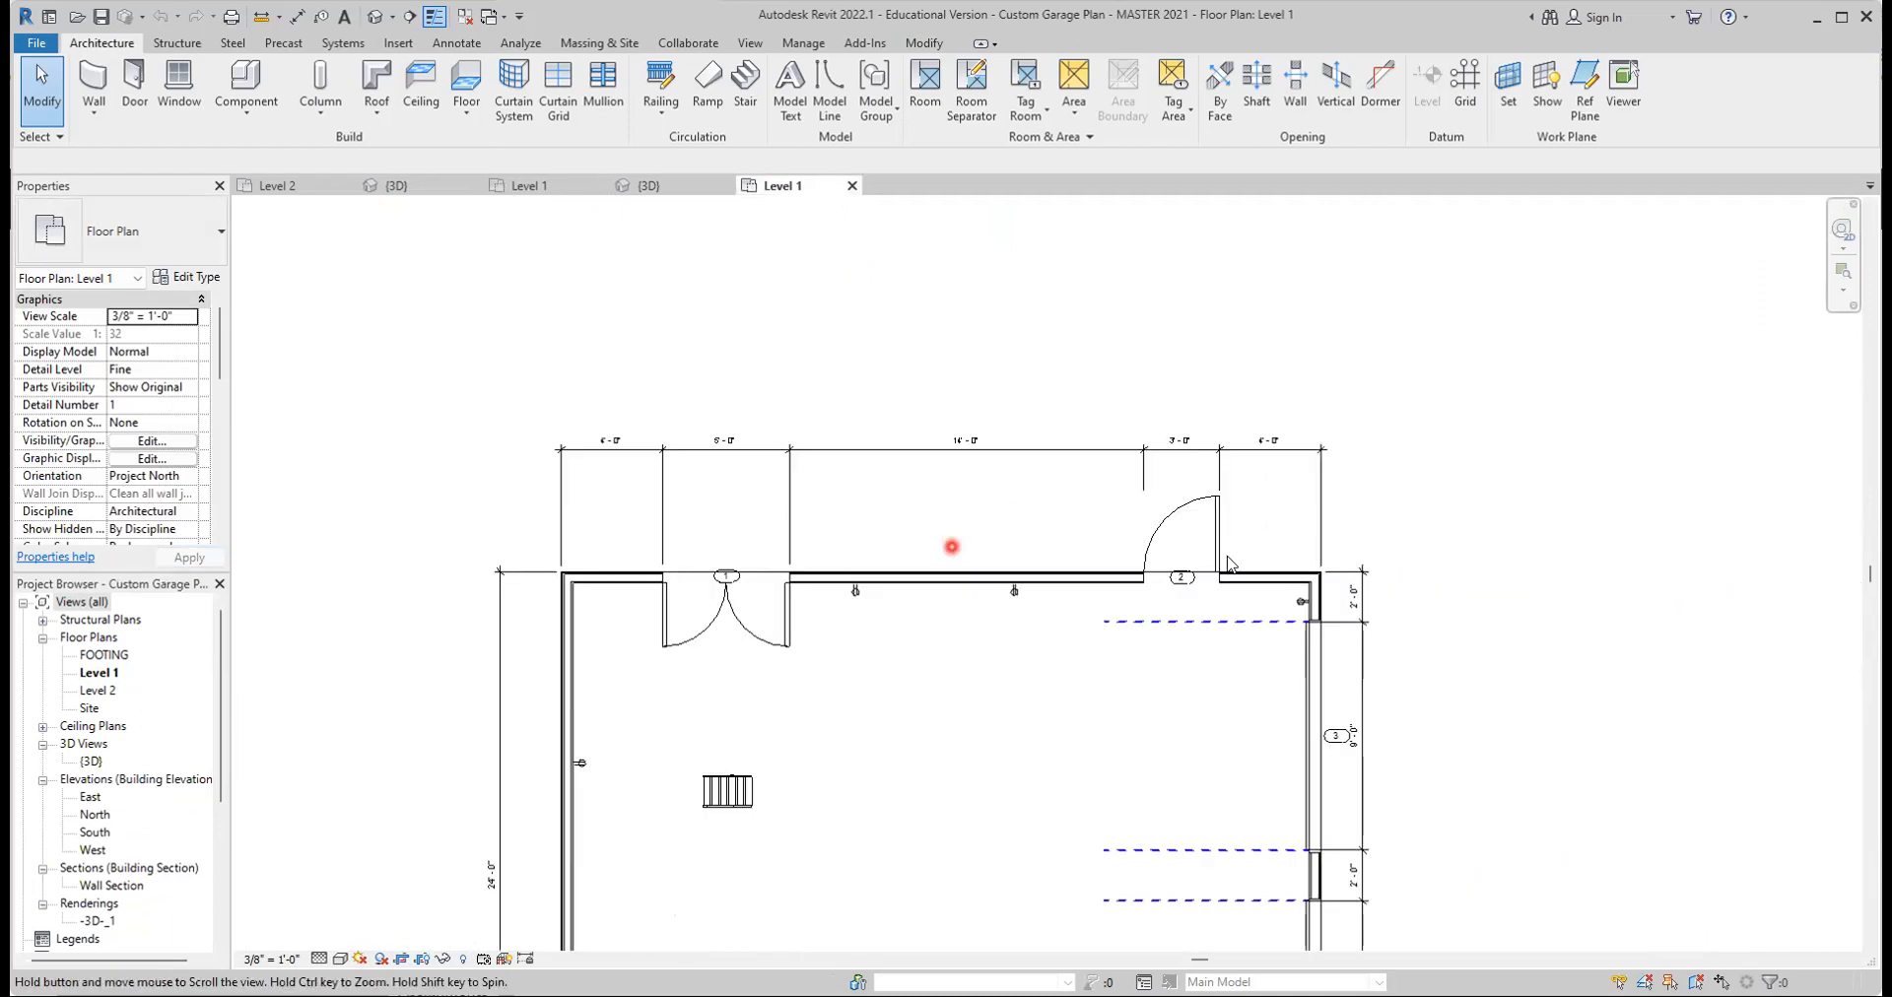
{"action": "scroll", "coordinate": [1229, 549], "scroll_direction": "up", "scroll_amount": 4}
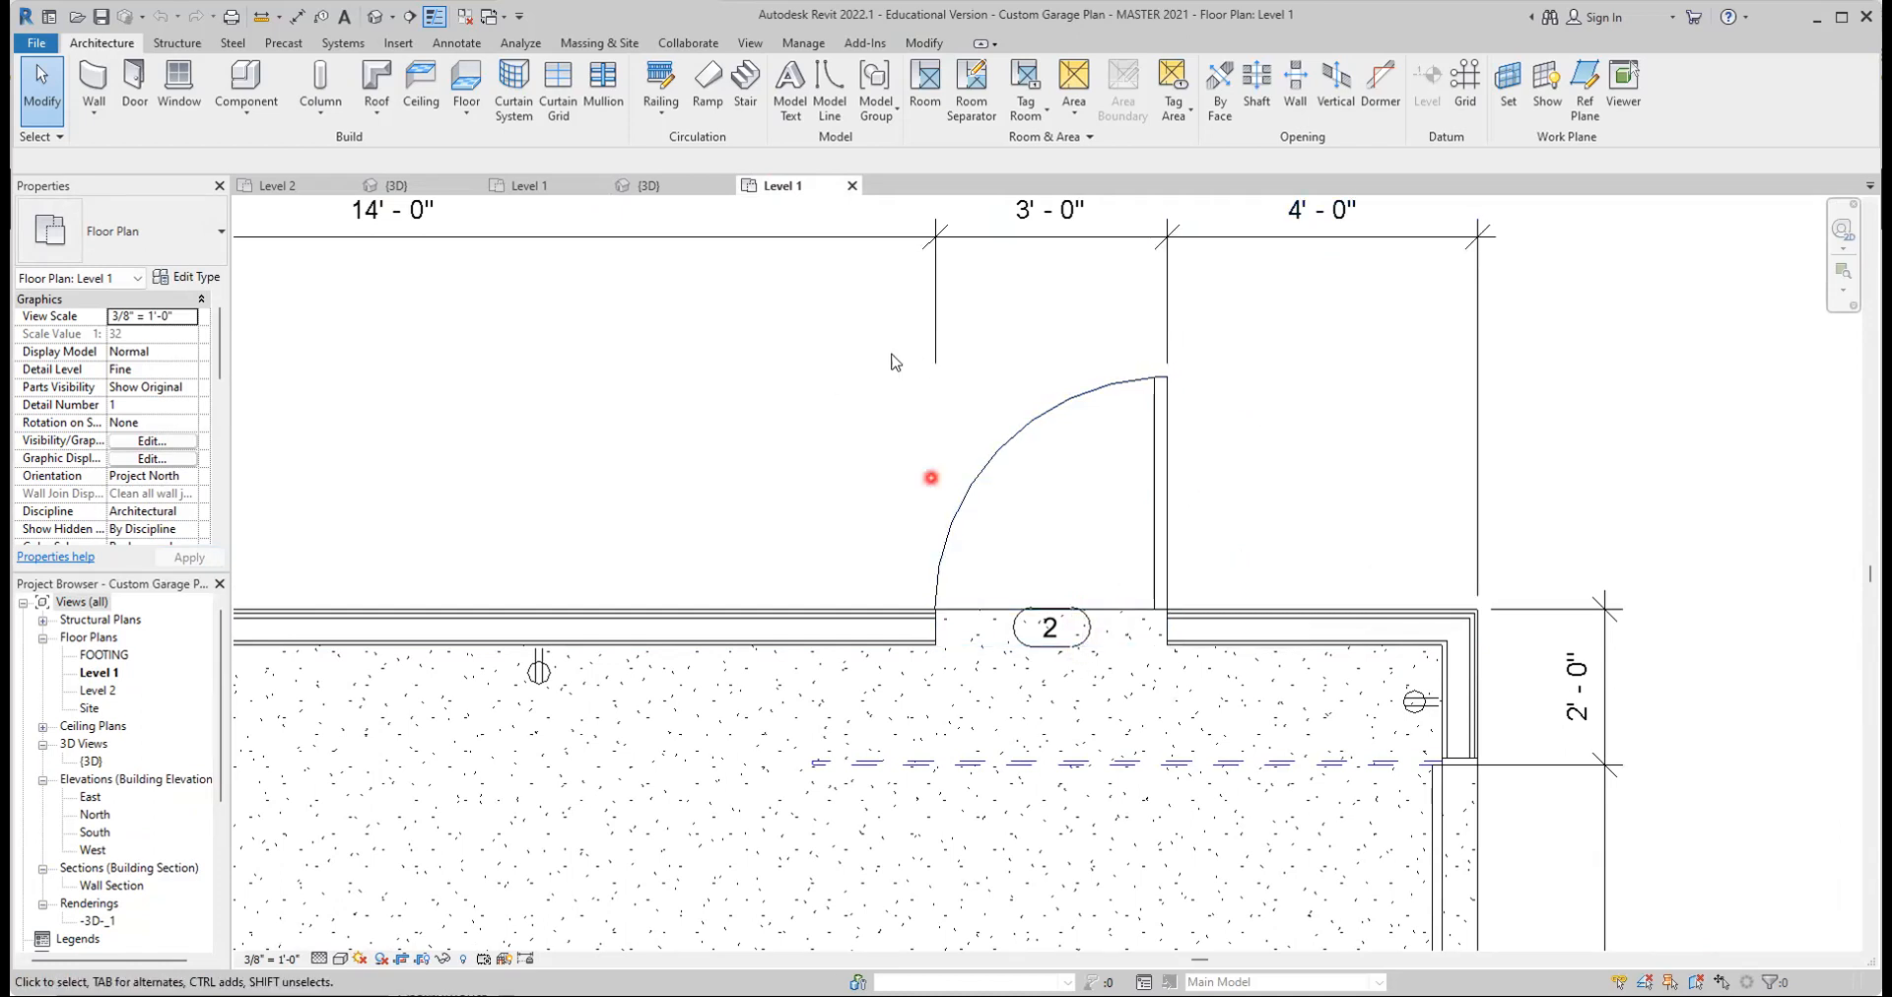
{"action": "left_click", "coordinate": [529, 186]}
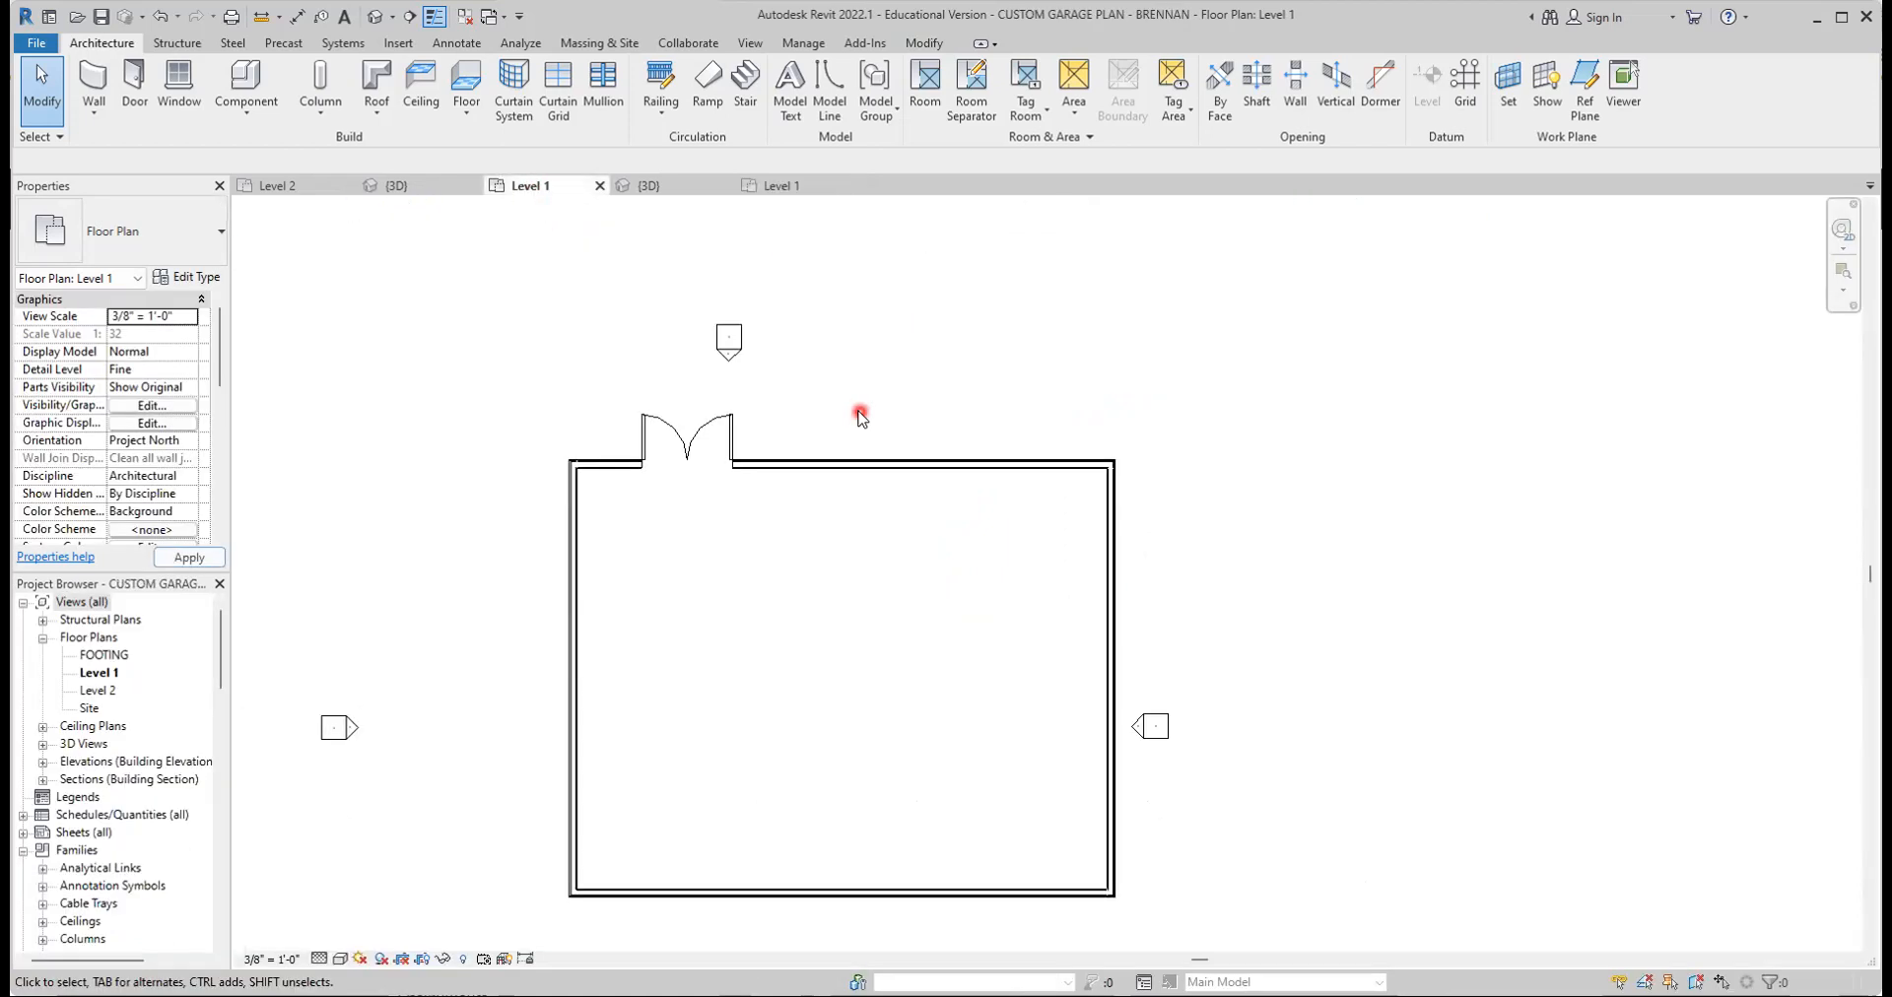
Place a 36" x 80" Door-Exterior-Single-Entry-Half Flat Glass-Wood_Clad in the north wall, about 3' from the inside of the northeast corner, swinging outward
{"action": "left_click", "coordinate": [135, 78]}
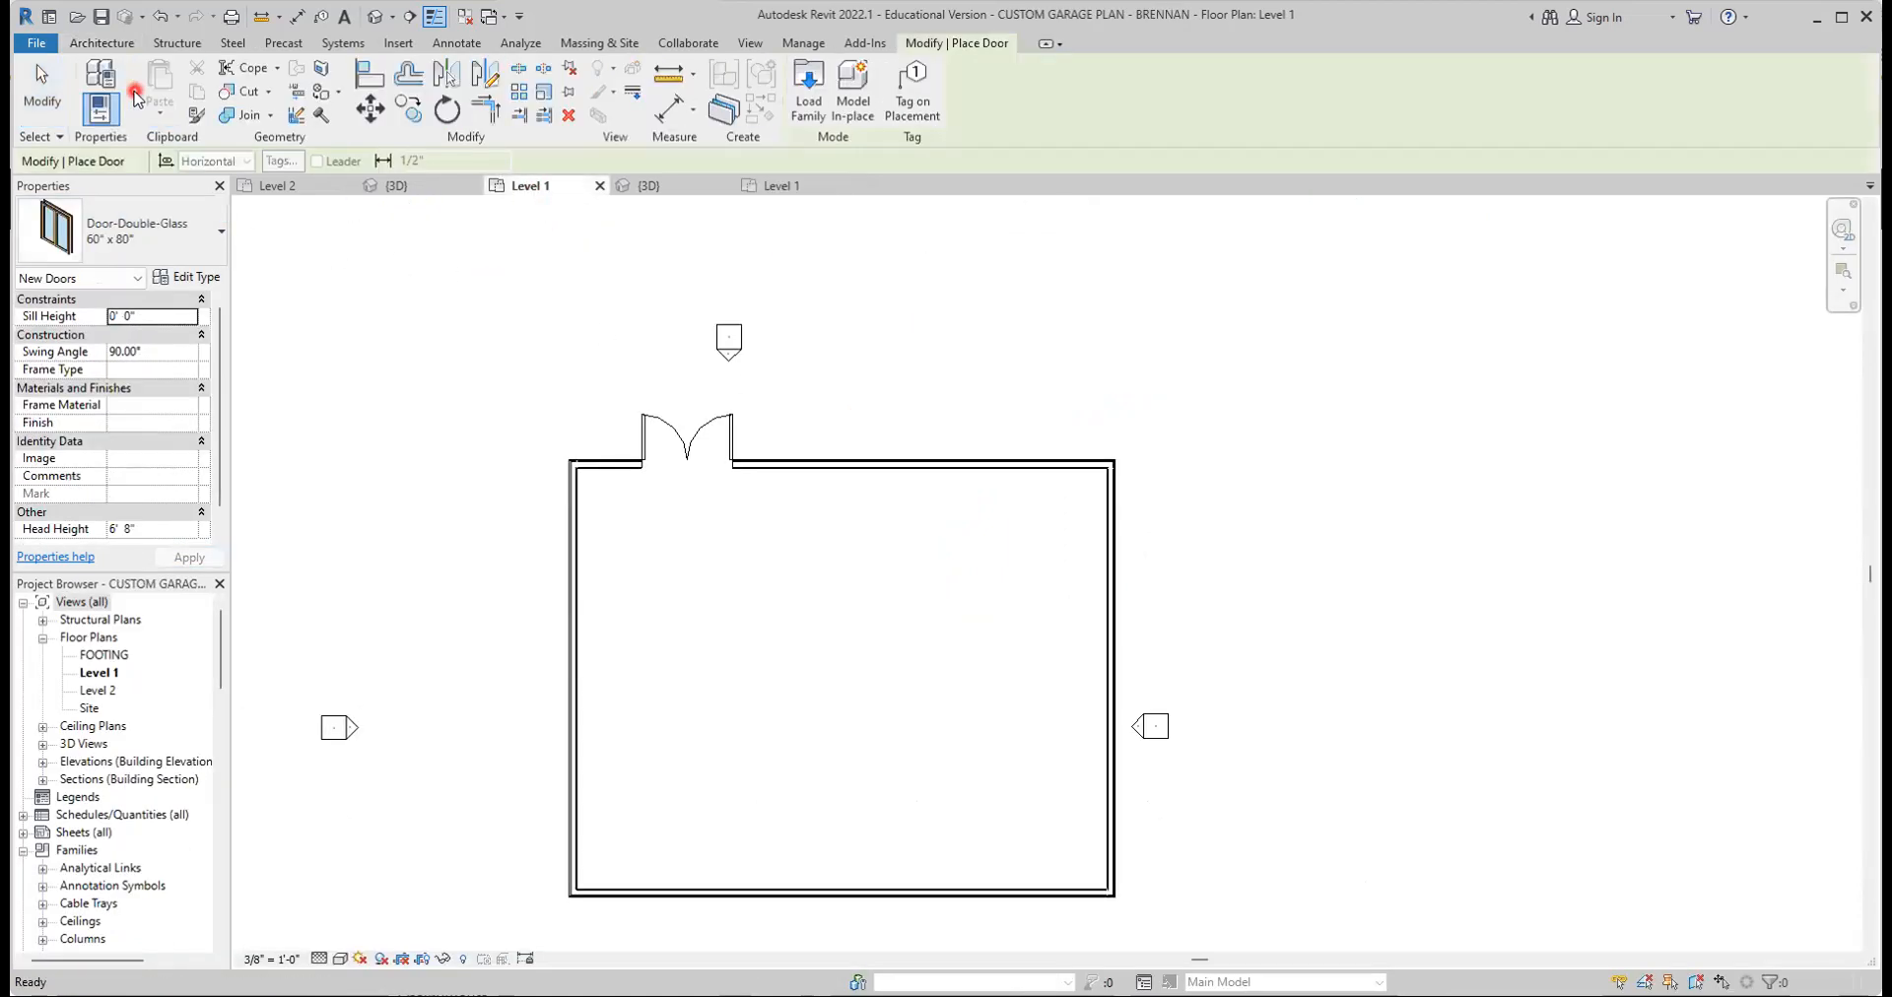
{"action": "left_click", "coordinate": [219, 244]}
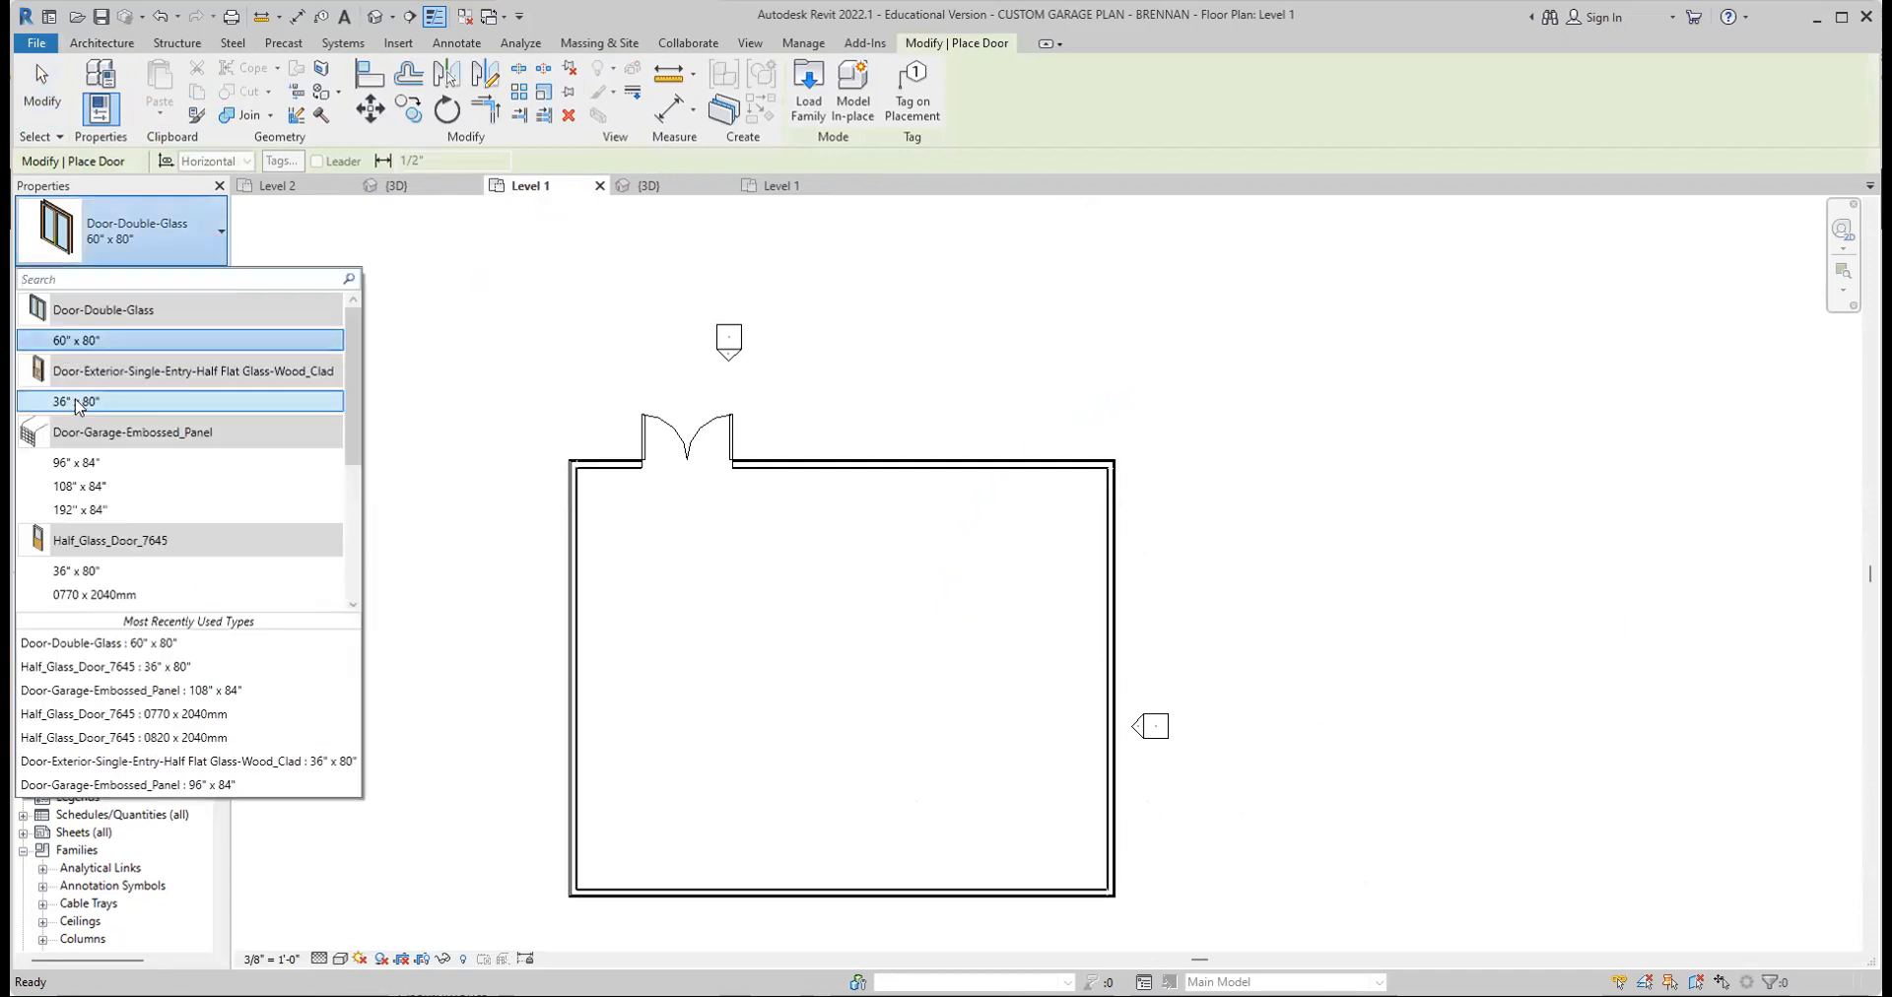
{"action": "mouse_move", "coordinate": [80, 406]}
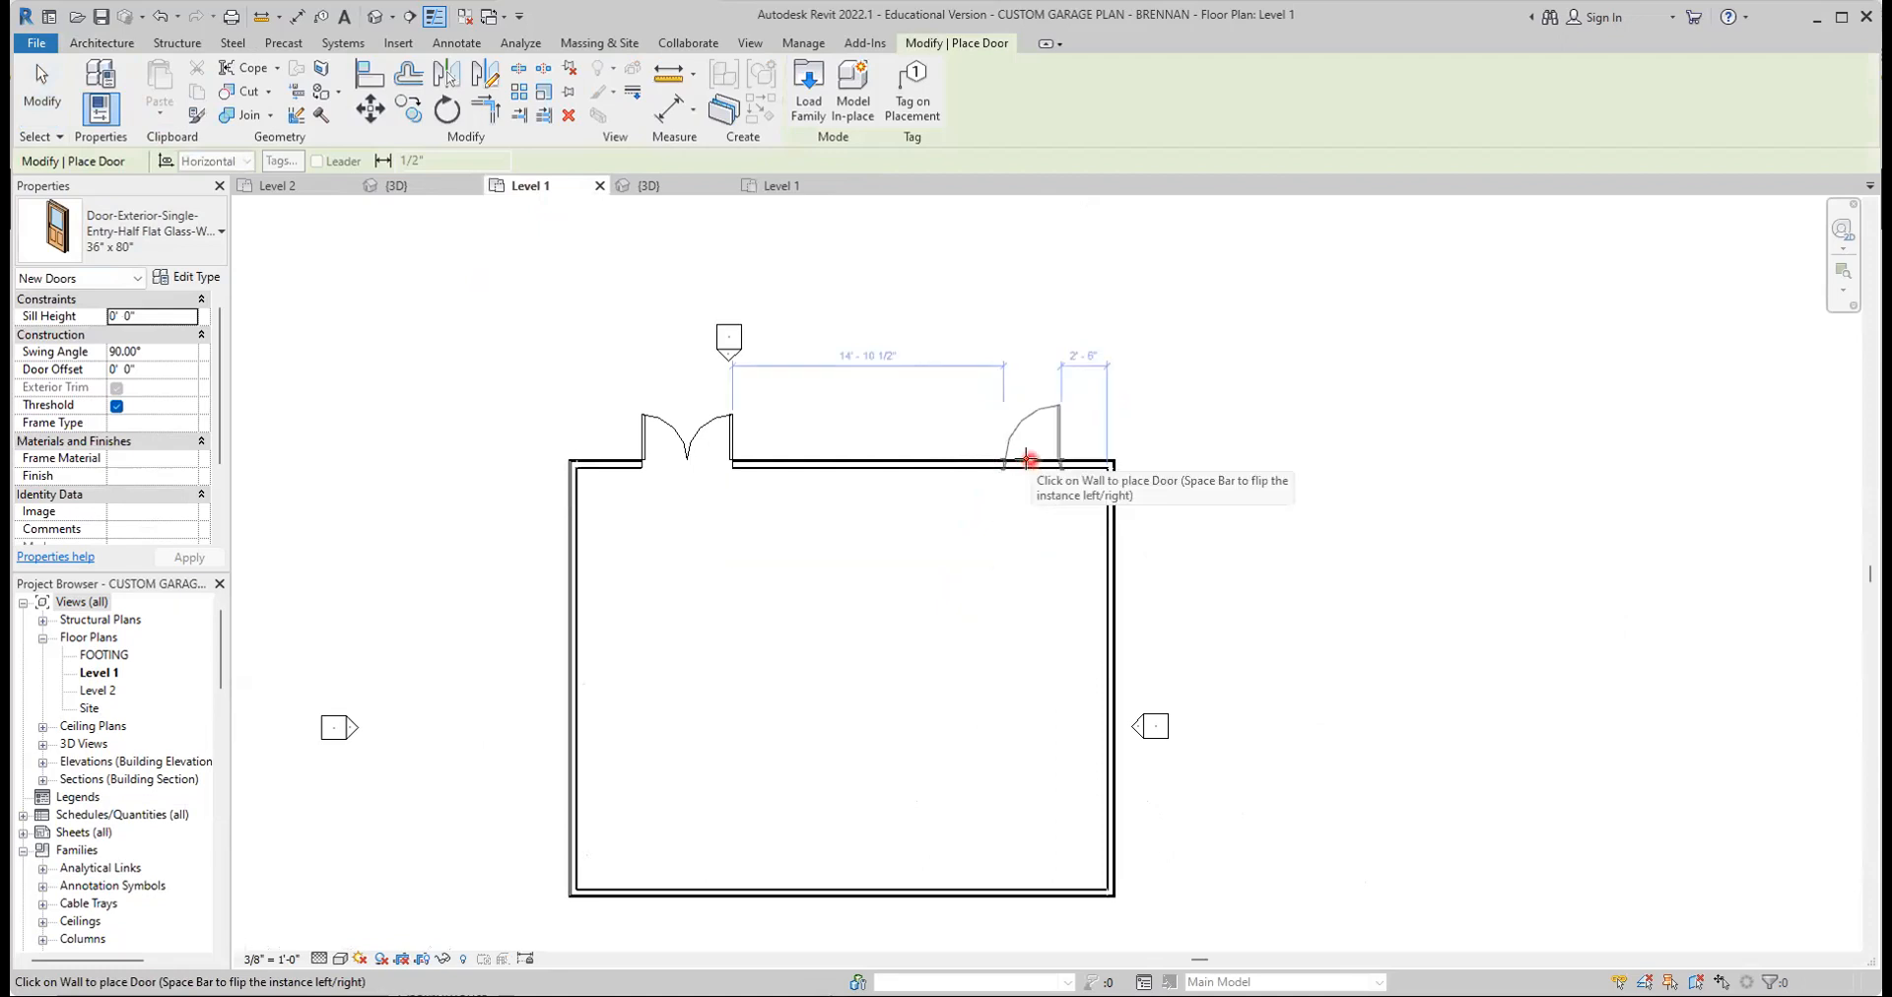
{"action": "left_click", "coordinate": [1026, 459]}
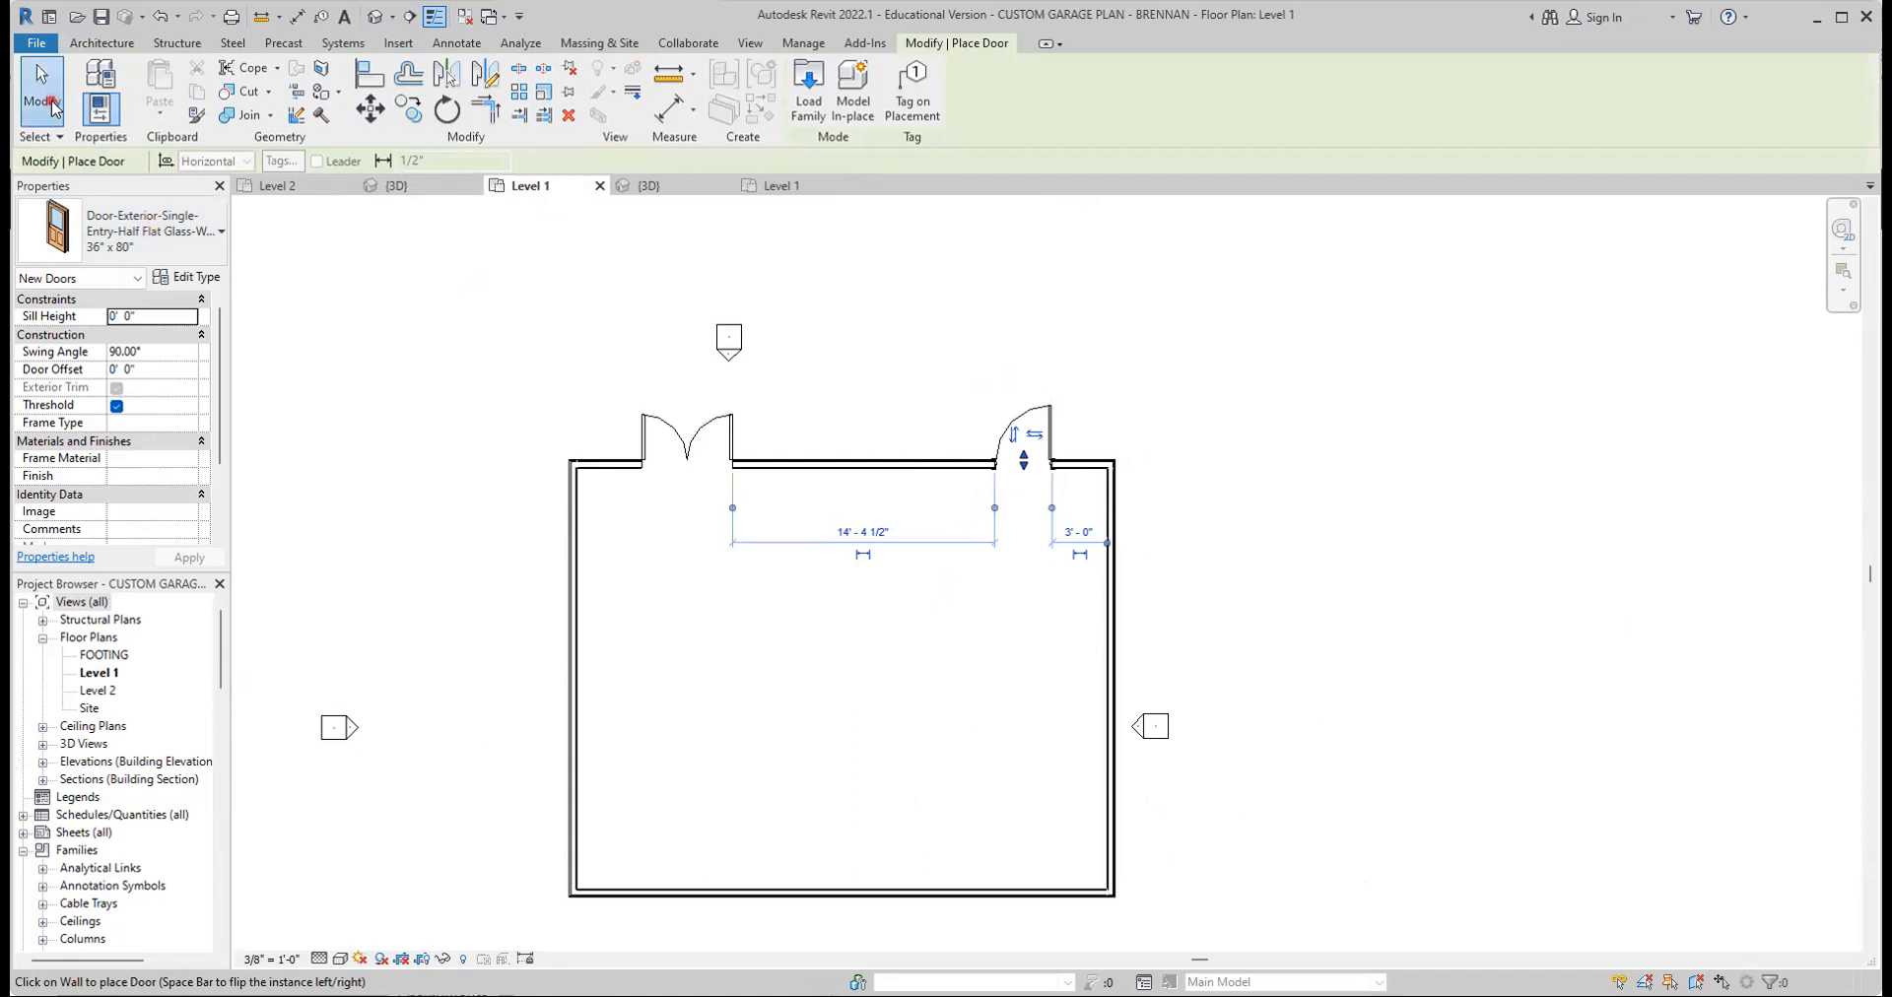
{"action": "left_click", "coordinate": [51, 106]}
Move the witness line of the single door's northeast corner dimension to the outside face of the east wall
{"action": "scroll", "coordinate": [1083, 491], "scroll_direction": "up", "scroll_amount": 5}
{"action": "middle_click_drag", "start_coordinate": [1081, 418], "coordinate": [1025, 625]}
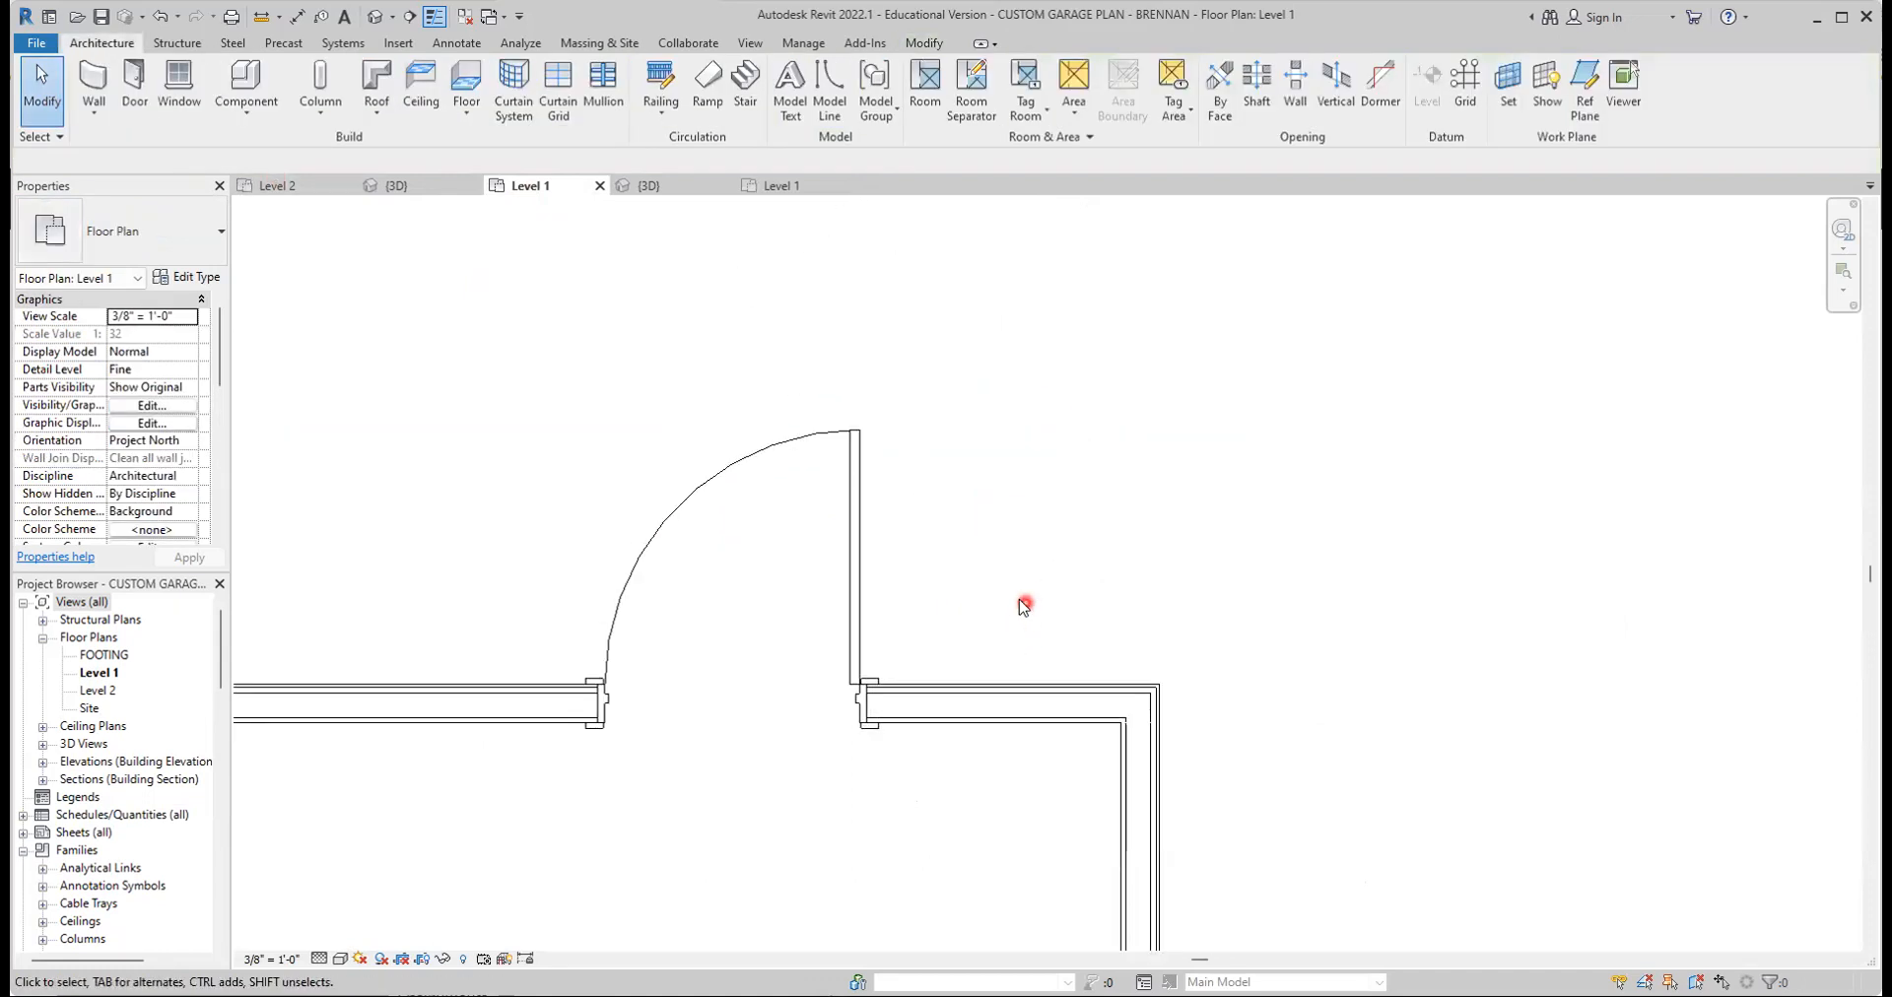
{"action": "left_click", "coordinate": [856, 585]}
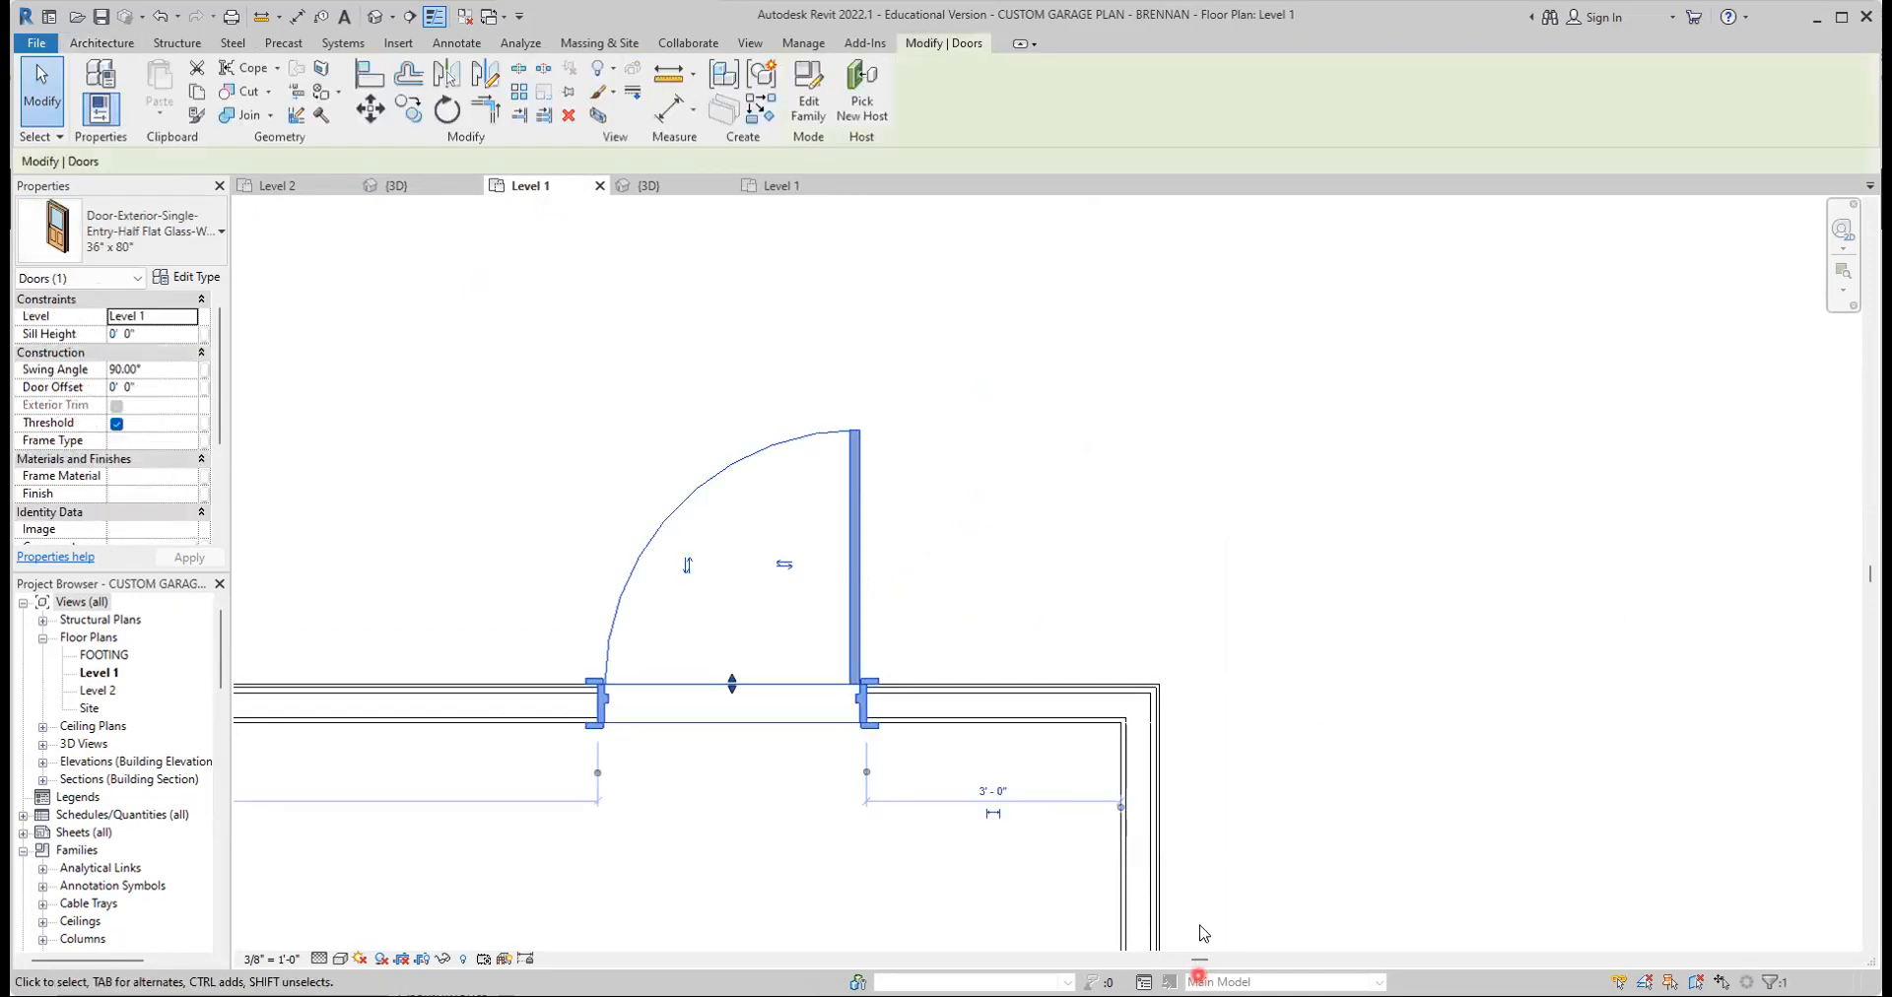
{"action": "scroll", "coordinate": [1132, 883], "scroll_direction": "up", "scroll_amount": 3}
{"action": "scroll", "coordinate": [1115, 871], "scroll_direction": "up", "scroll_amount": 1}
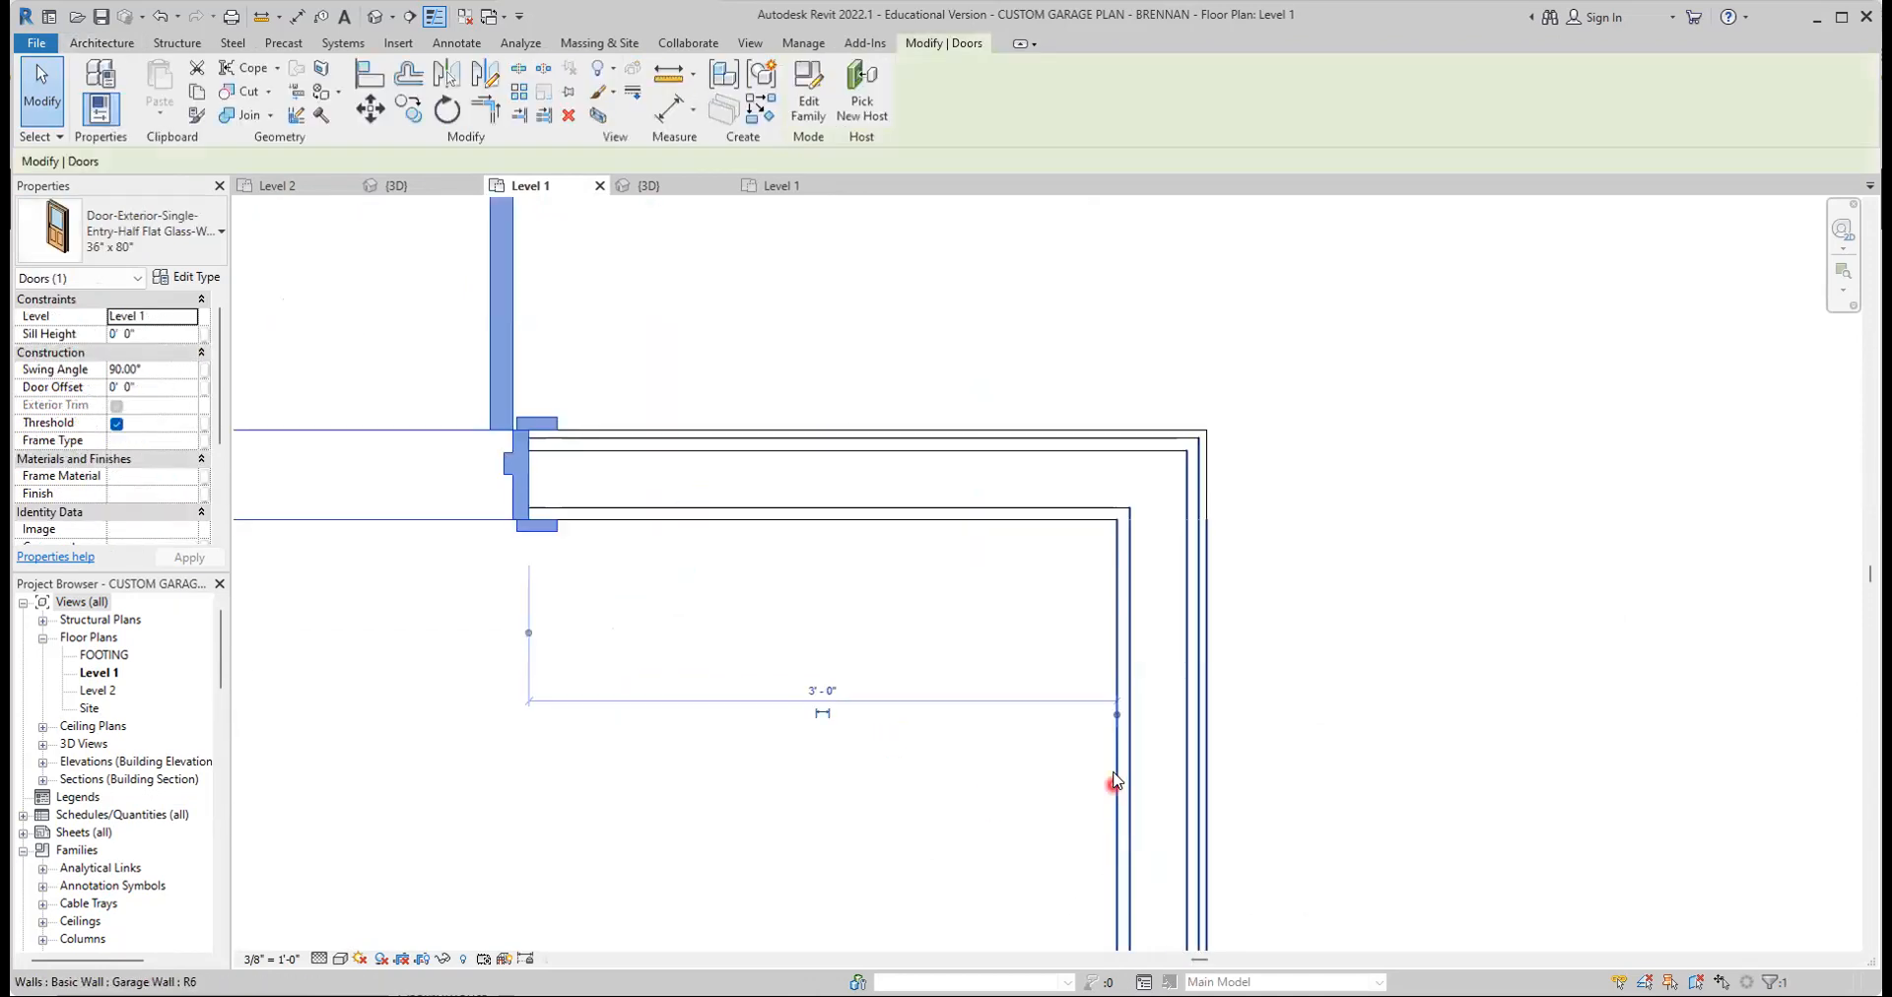
{"action": "left_click", "coordinate": [1118, 716]}
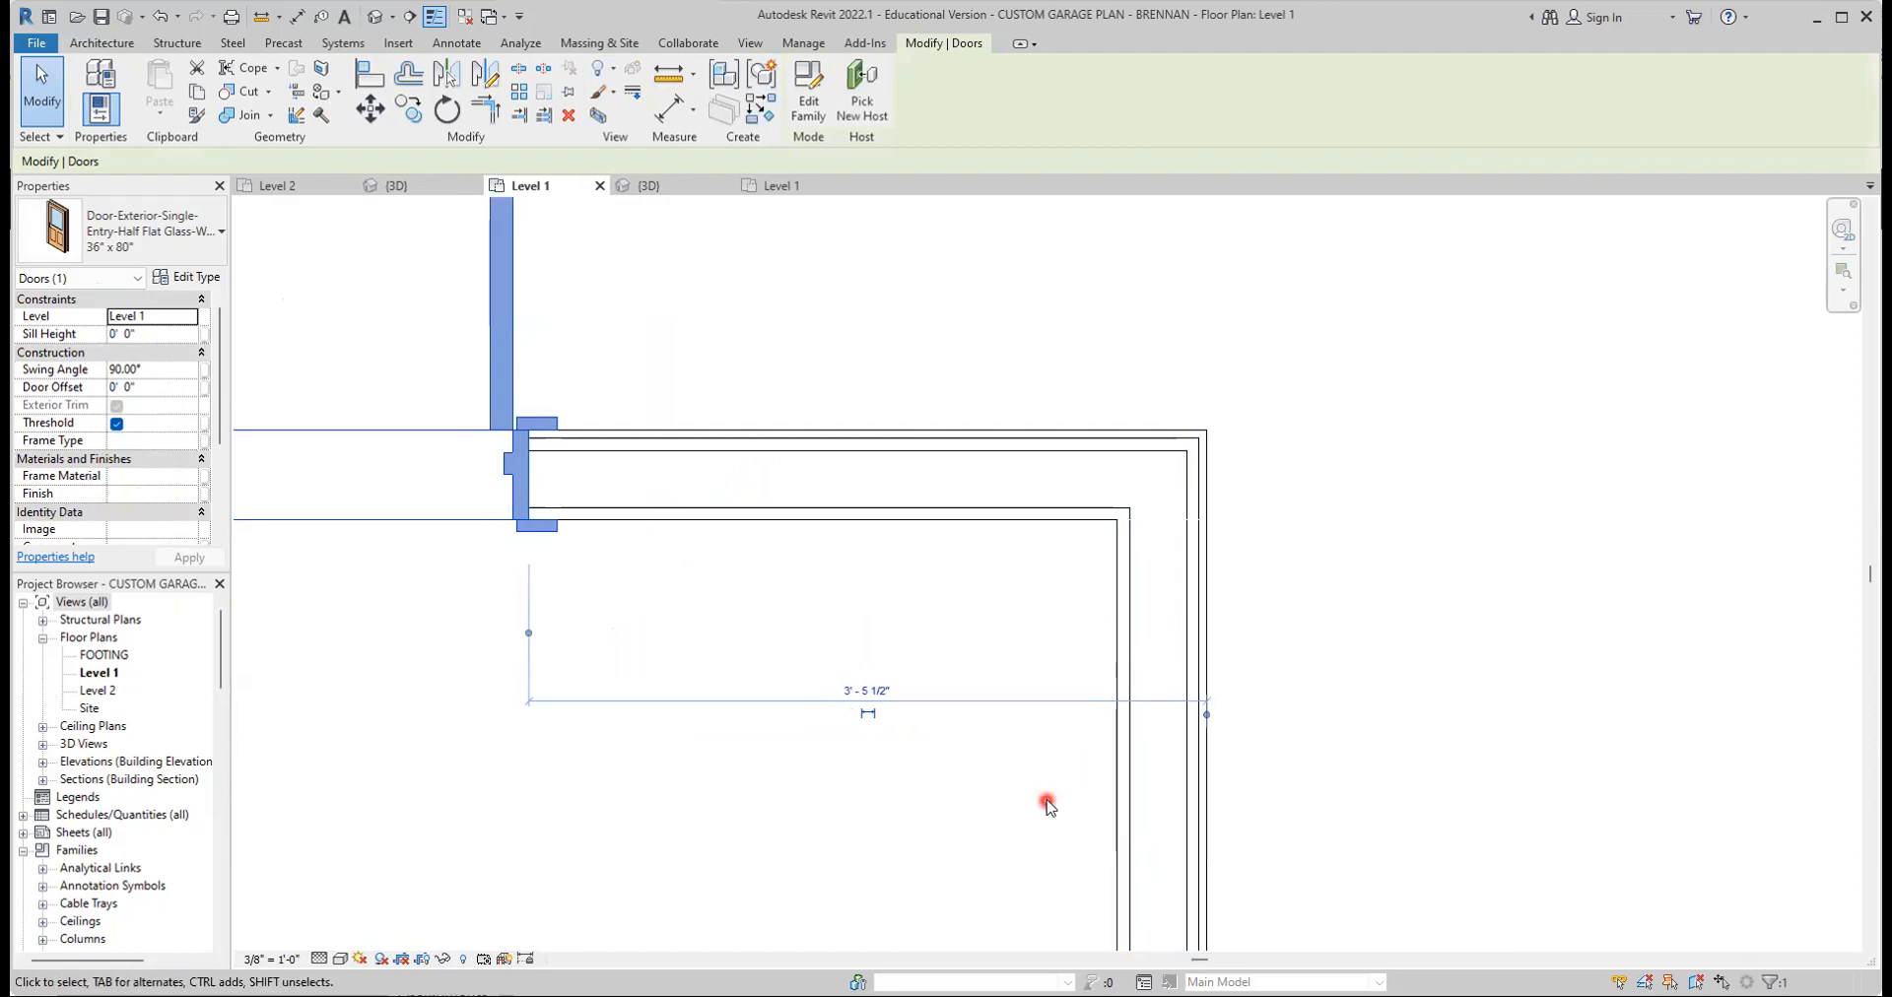
Set the single door's distance from the outside face of the east wall to 3'
{"action": "left_click", "coordinate": [868, 690]}
{"action": "type", "text": "3"}
{"action": "key", "text": "Return"}
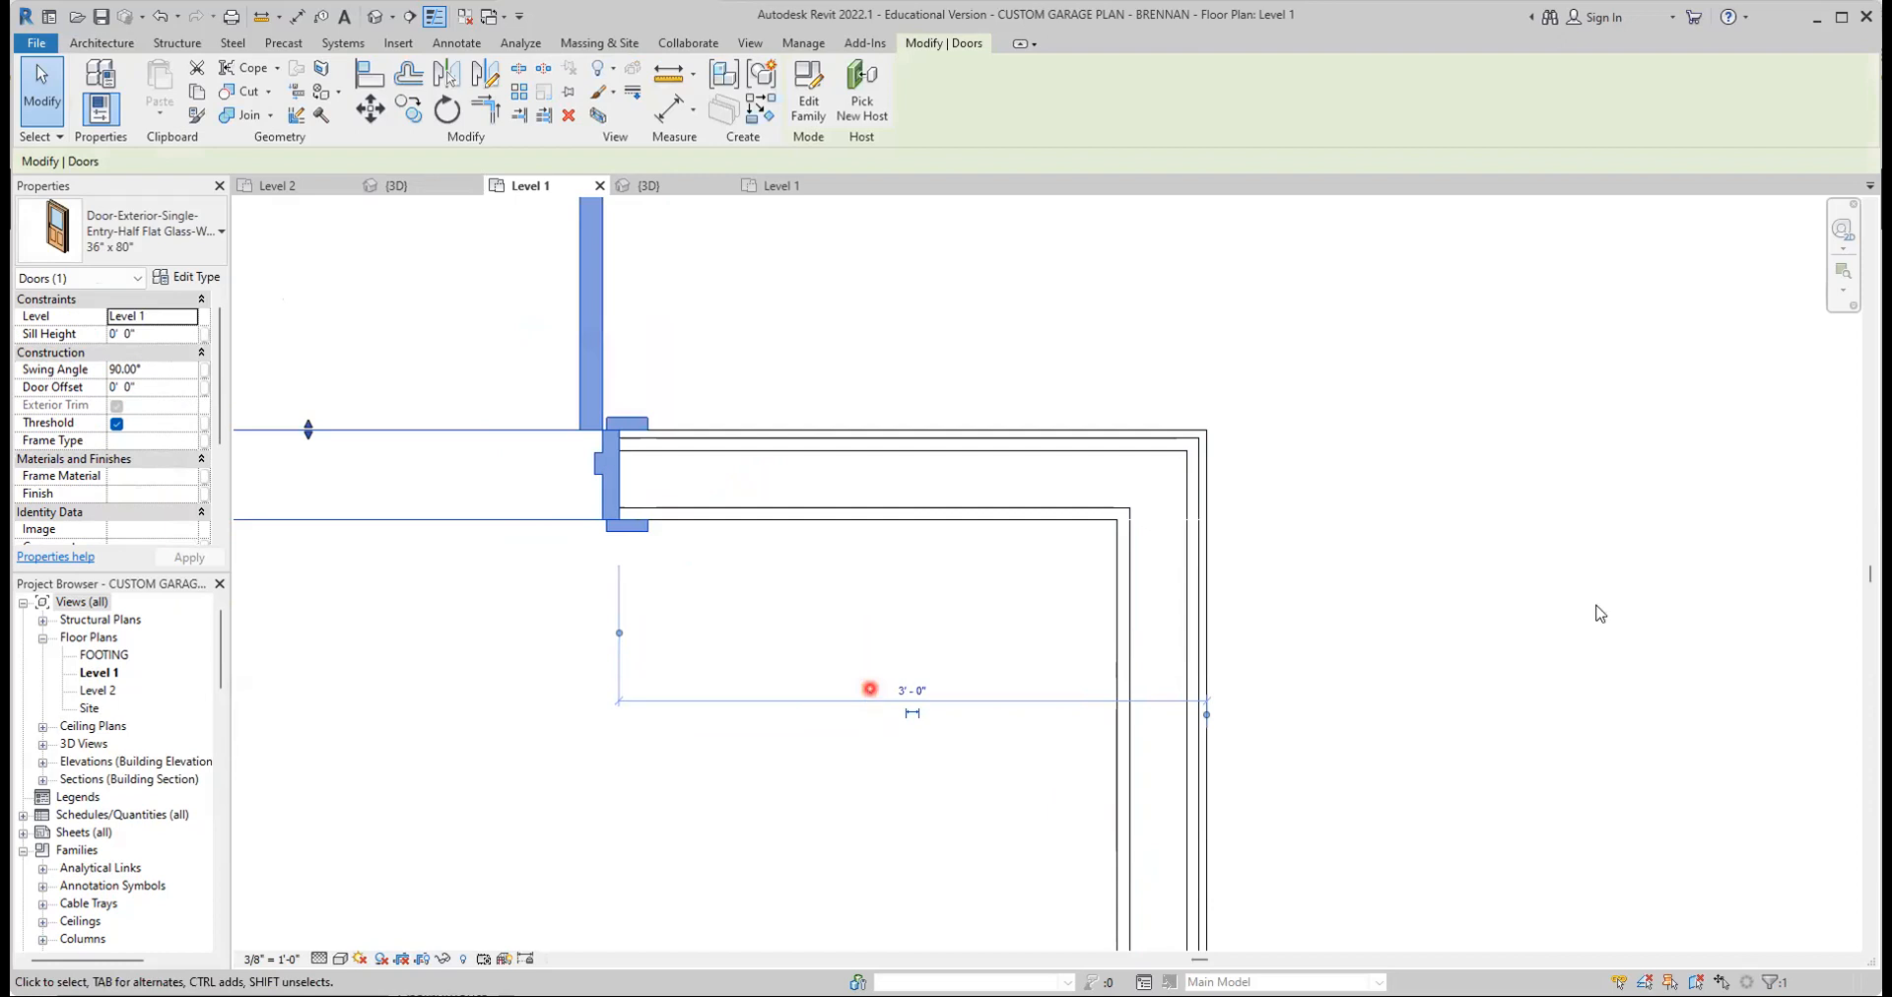
{"action": "left_click", "coordinate": [1458, 642]}
{"action": "scroll", "coordinate": [1134, 719], "scroll_direction": "down", "scroll_amount": 3}
{"action": "scroll", "coordinate": [1134, 720], "scroll_direction": "down", "scroll_amount": 5}
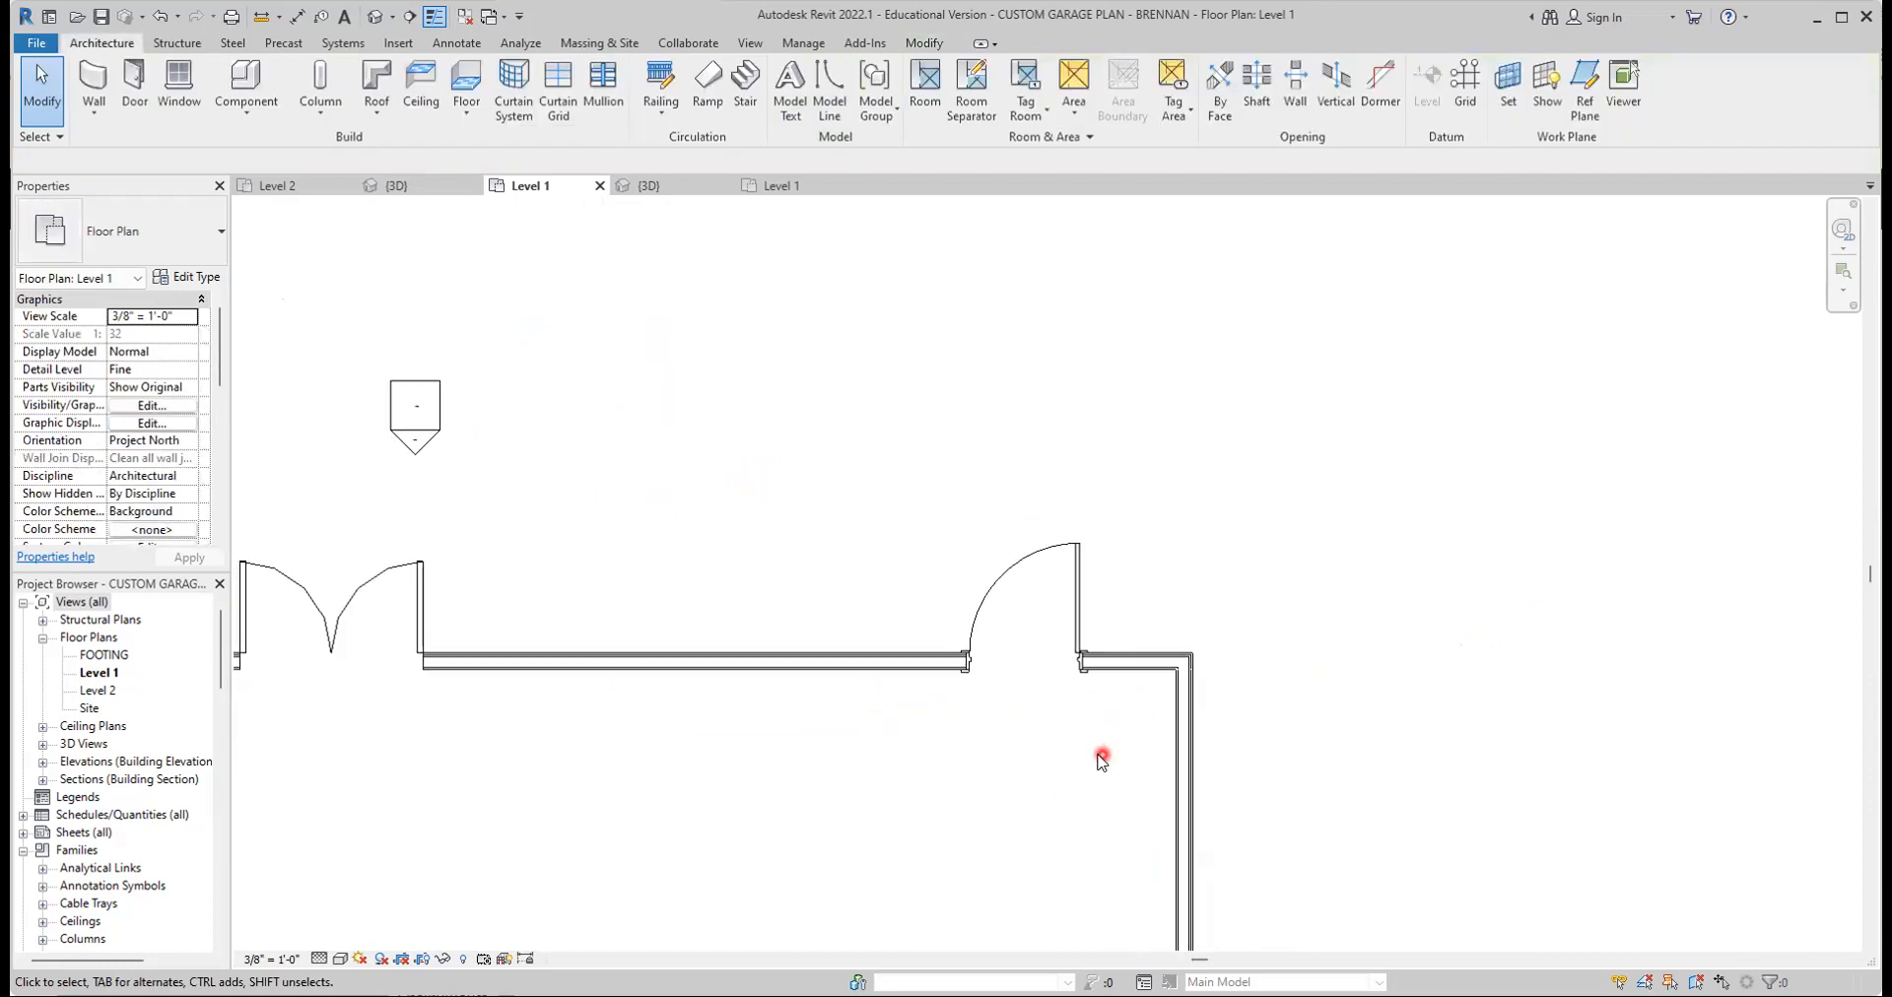
{"action": "middle_click_drag", "start_coordinate": [1090, 756], "coordinate": [1225, 696]}
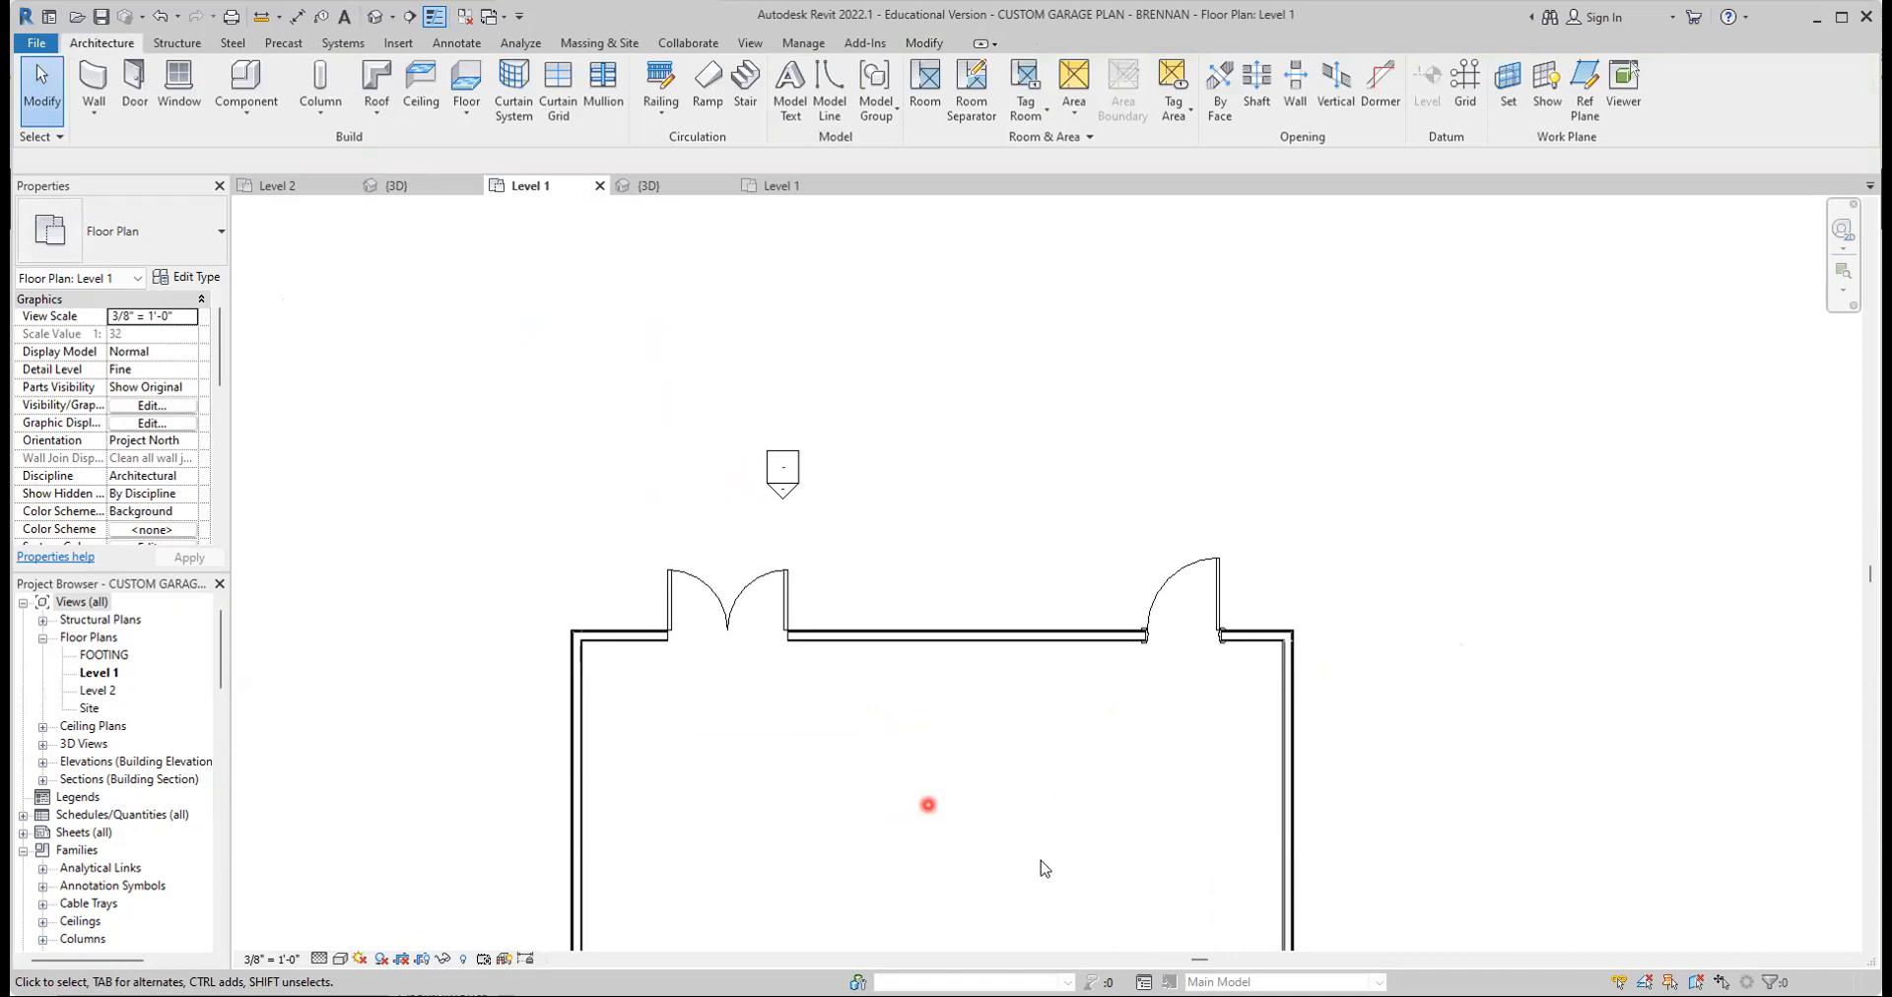
Set the single door's distance from the outside face of the east wall to 4'
{"action": "left_click", "coordinate": [1210, 591]}
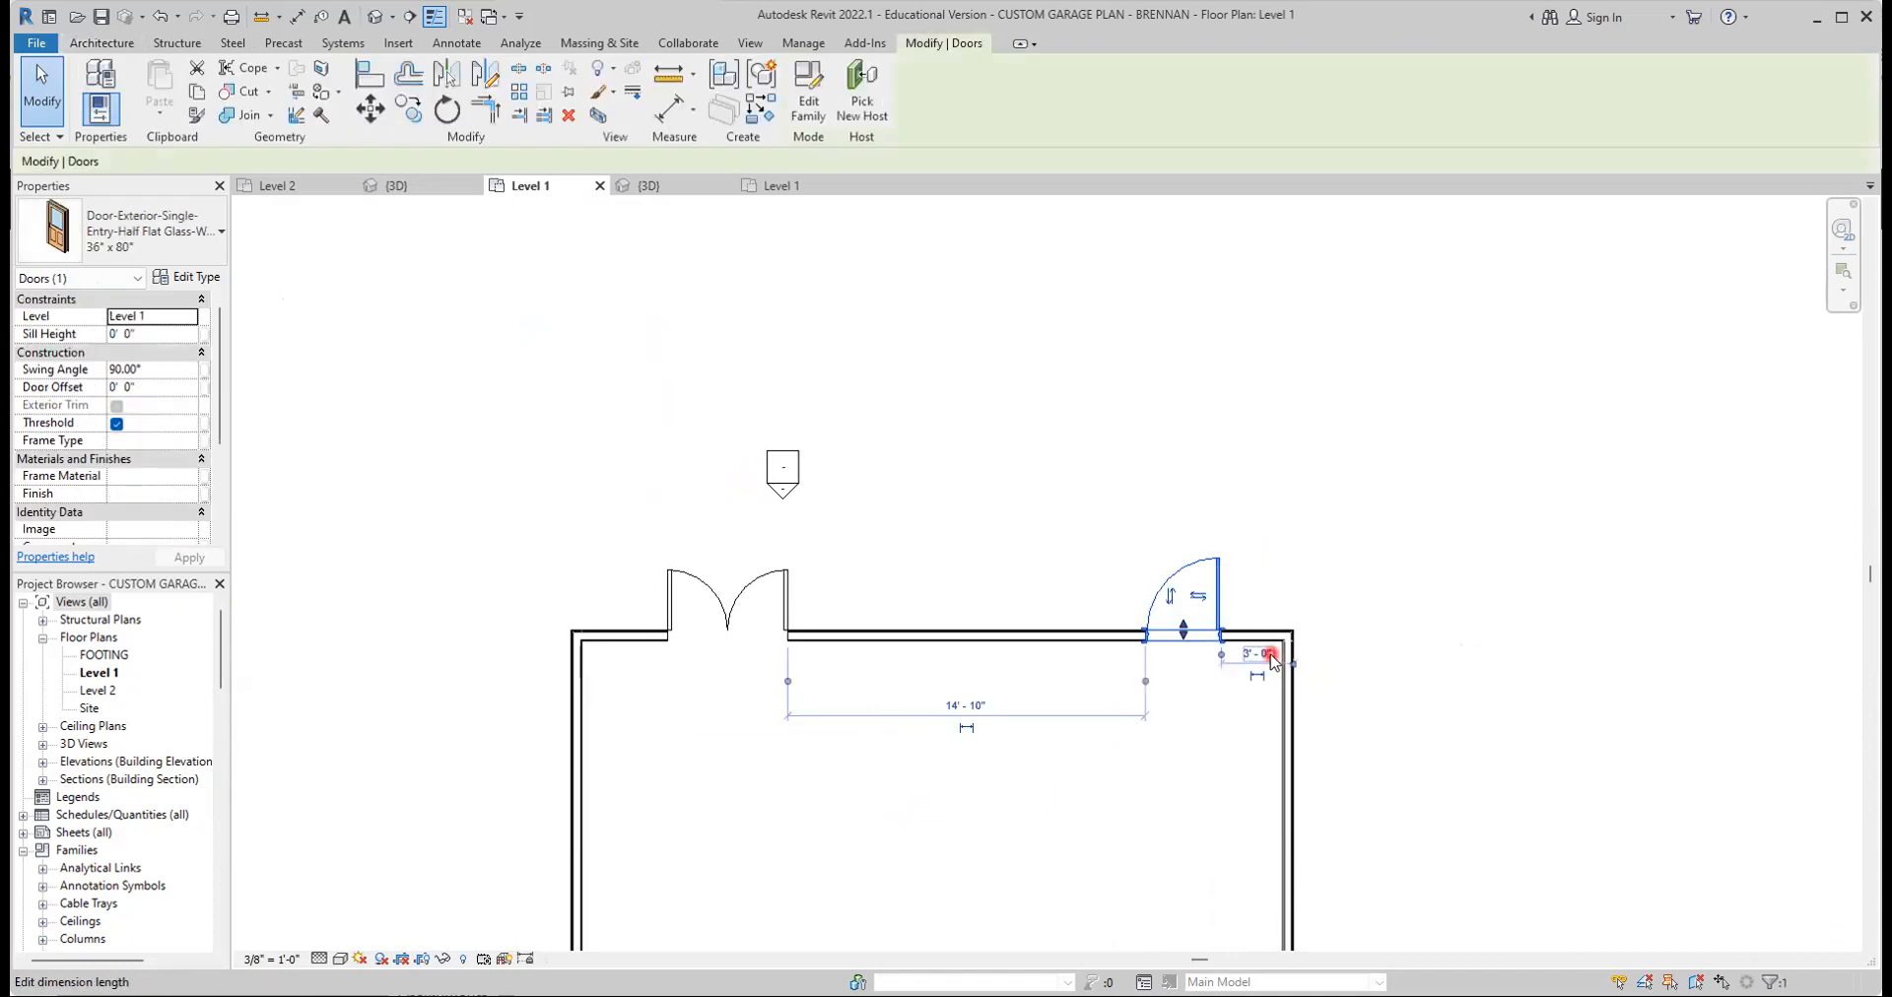
{"action": "left_click", "coordinate": [1269, 655]}
{"action": "type", "text": "4"}
{"action": "key", "text": "Return"}
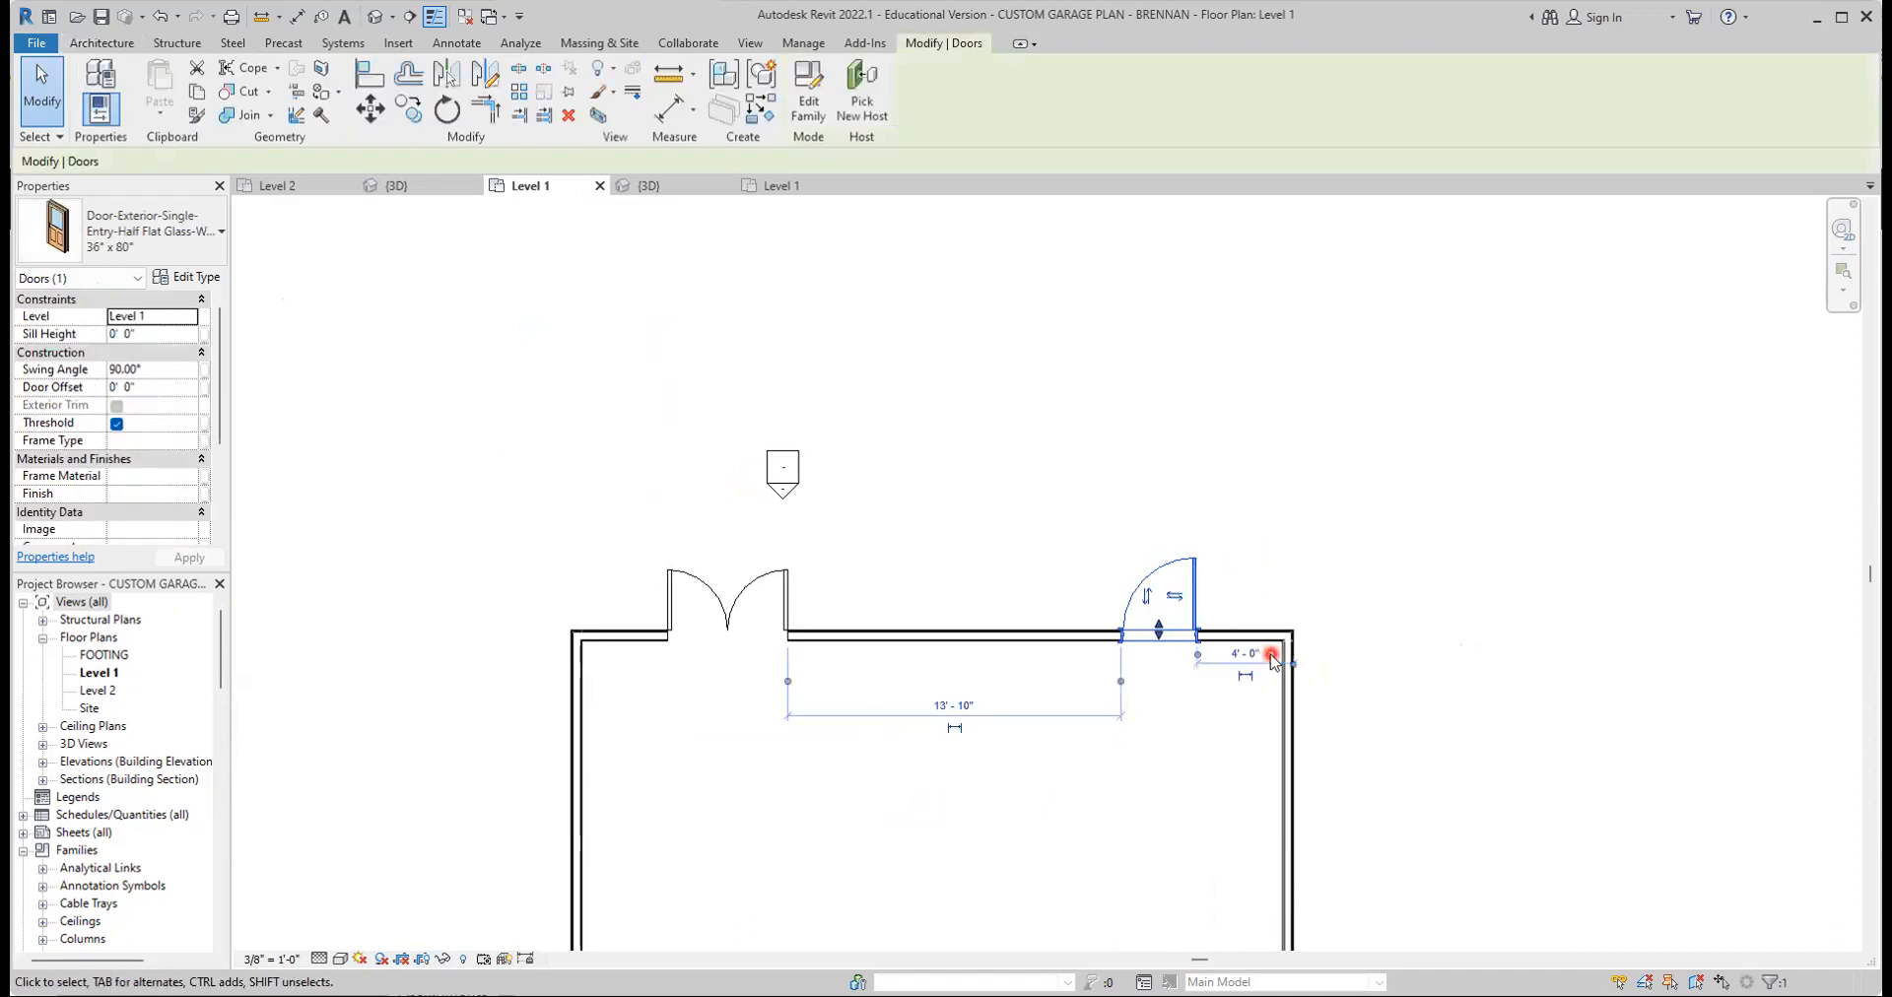
{"action": "scroll", "coordinate": [1261, 707], "scroll_direction": "up", "scroll_amount": 3}
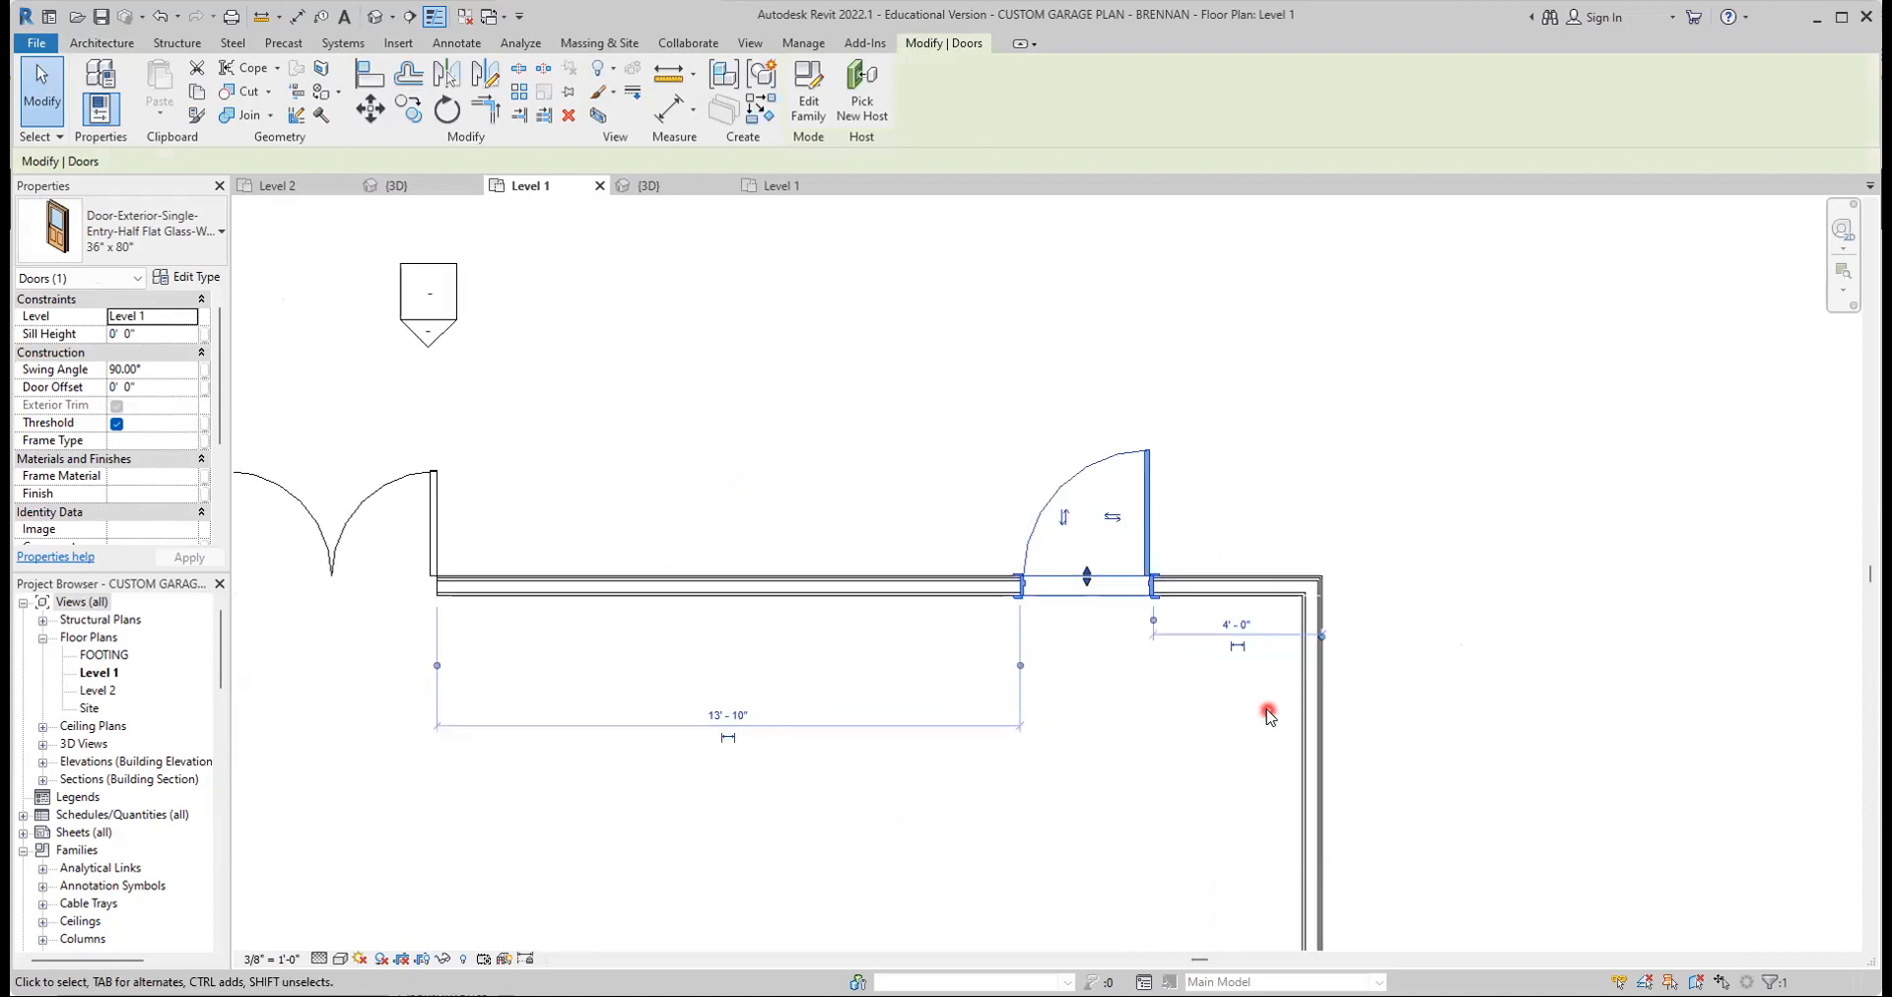
{"action": "scroll", "coordinate": [1270, 716], "scroll_direction": "up", "scroll_amount": 1}
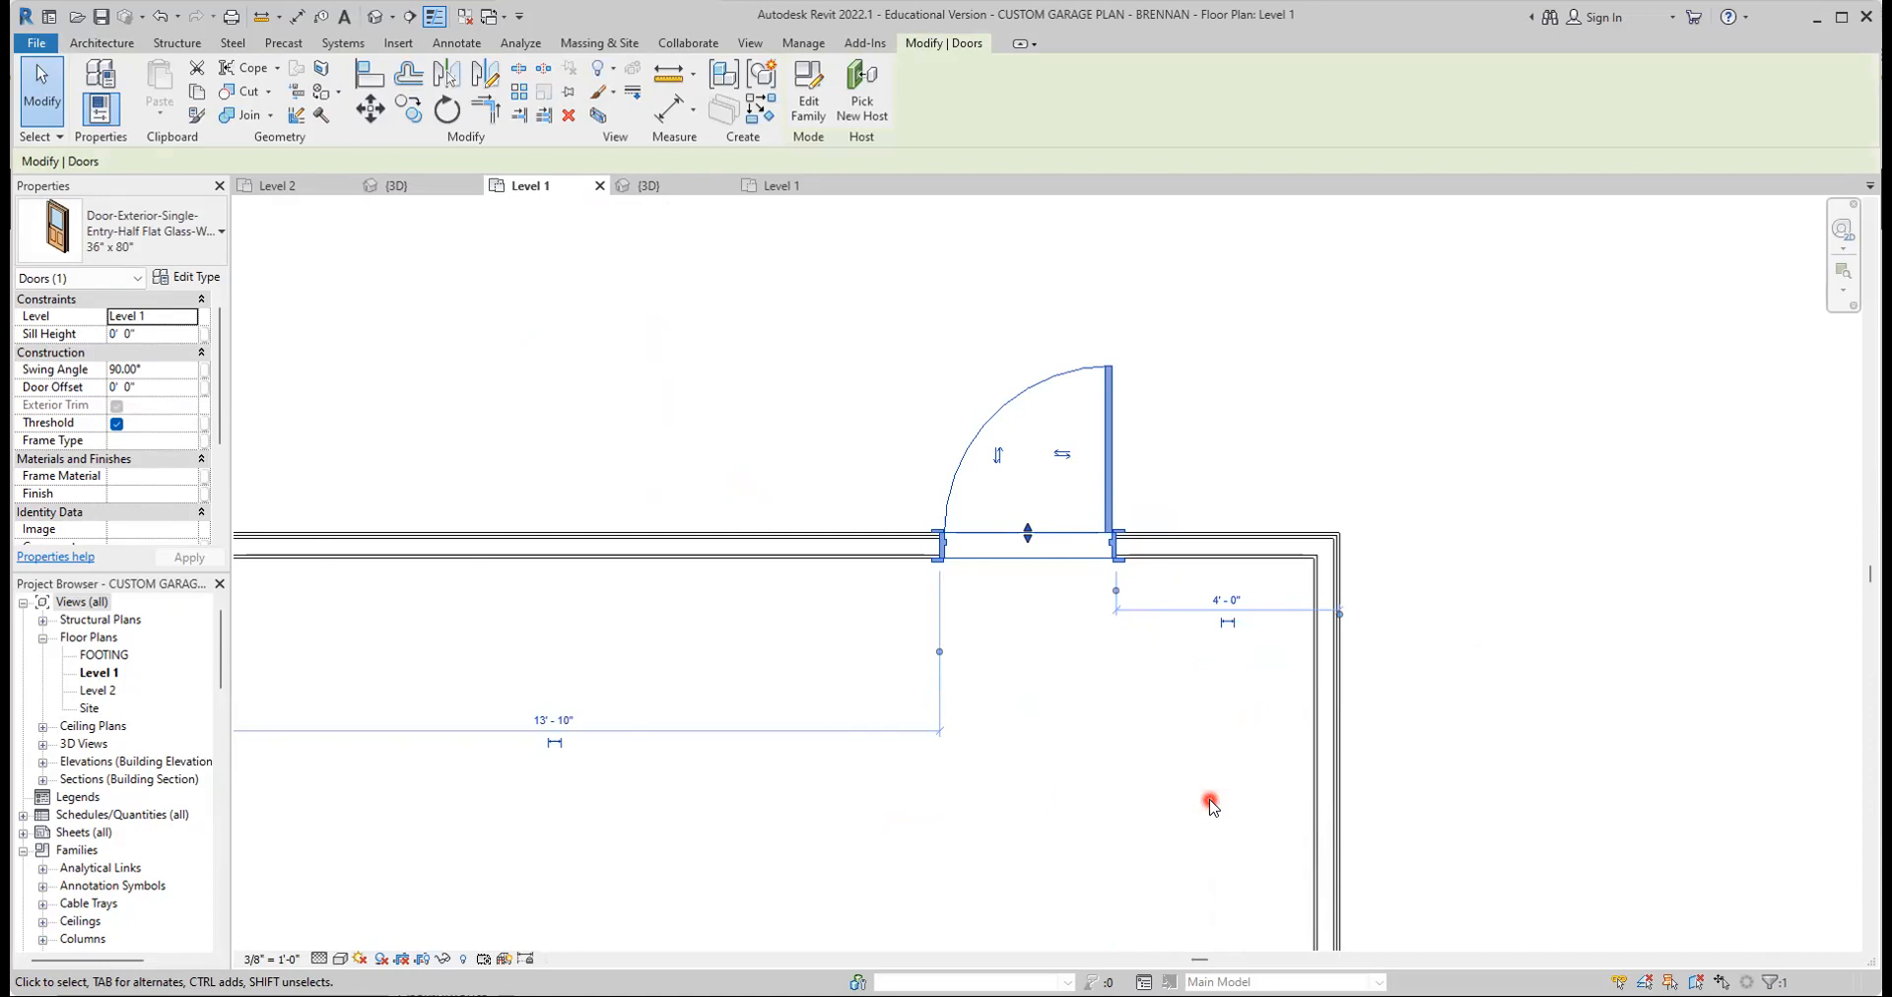
{"action": "scroll", "coordinate": [1123, 794], "scroll_direction": "down", "scroll_amount": 2}
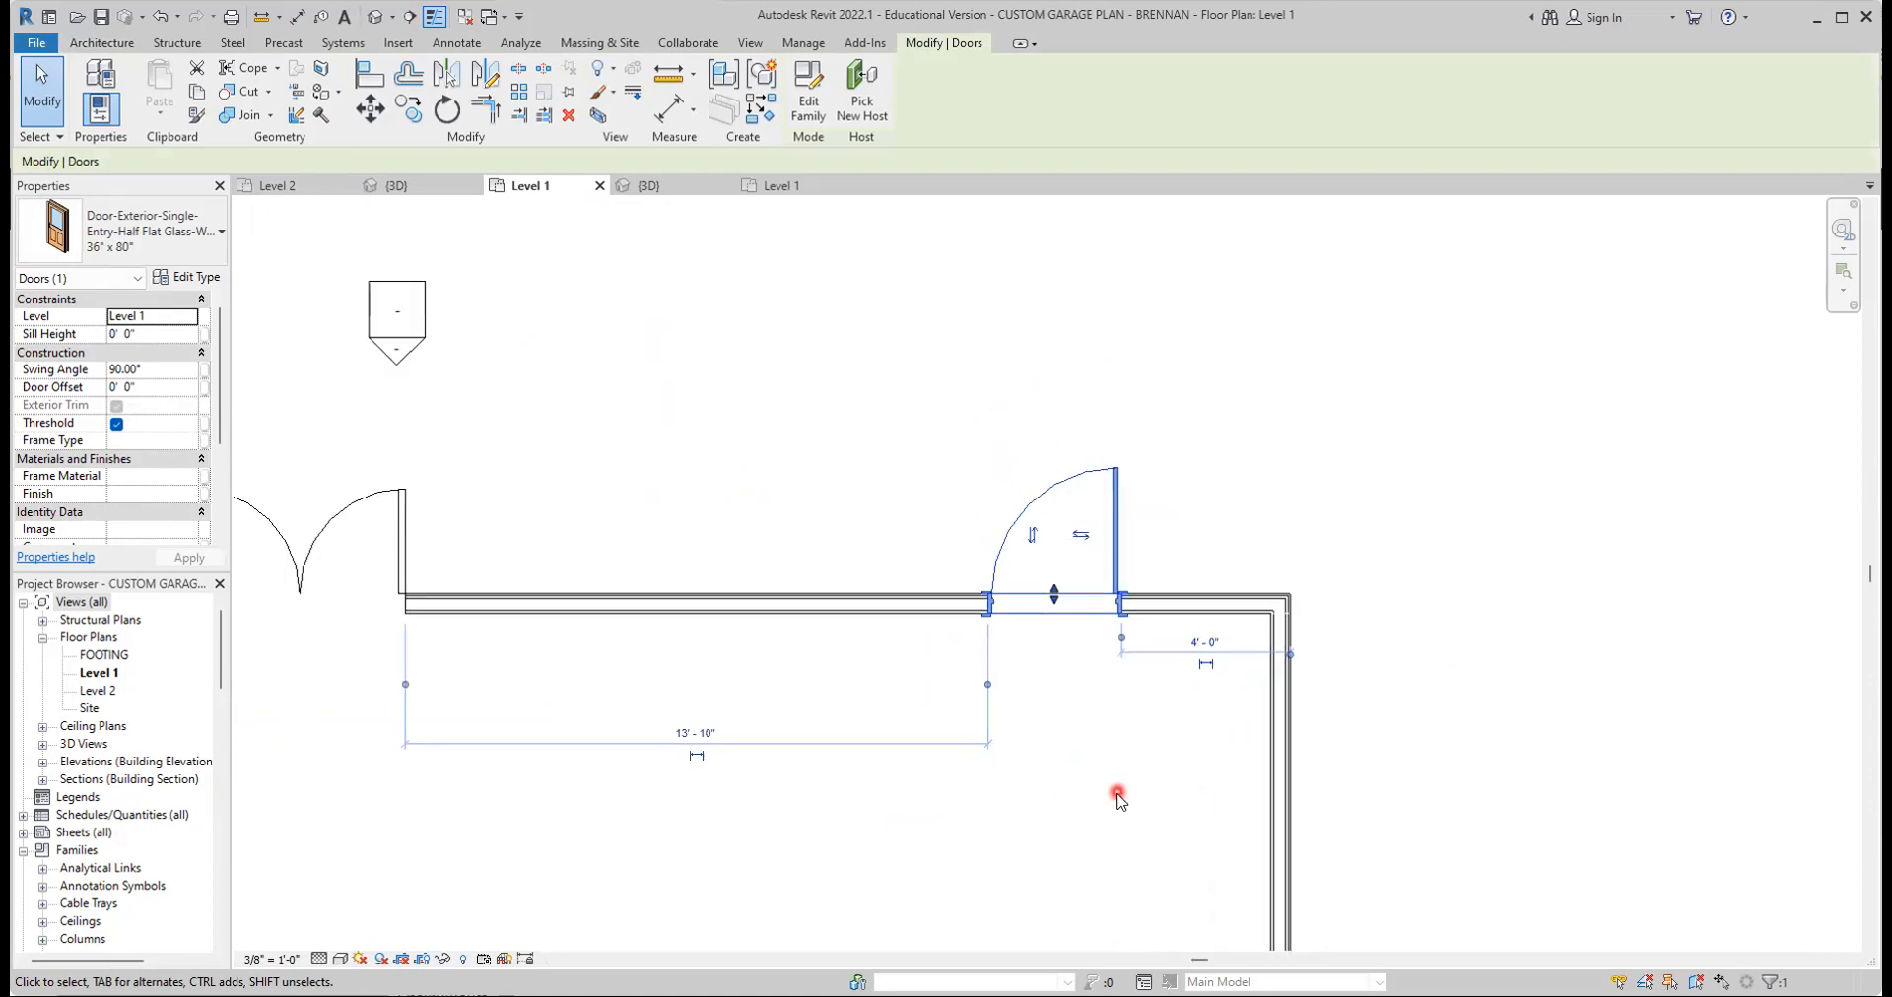
{"action": "middle_click_drag", "start_coordinate": [1116, 797], "coordinate": [1319, 728]}
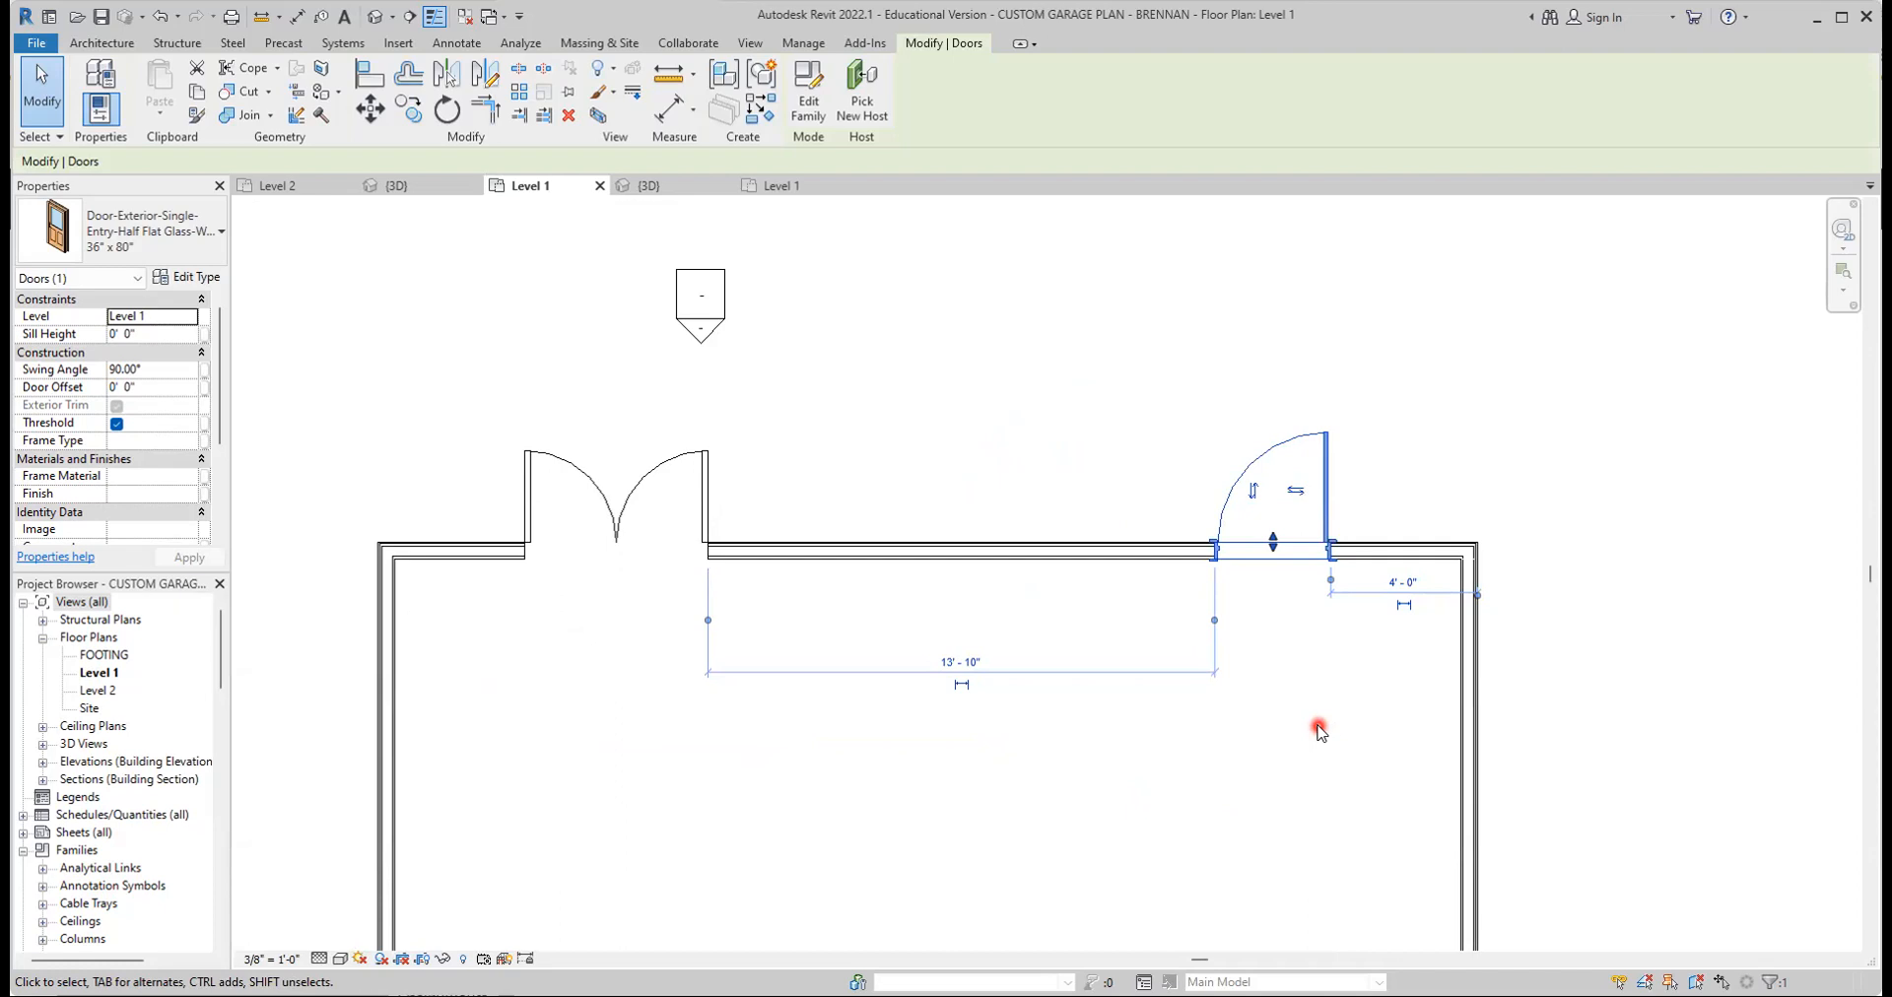
Check the placement dimensions of the single door and the double glass door along the north wall
{"action": "left_click", "coordinate": [1320, 730]}
{"action": "left_click", "coordinate": [1281, 558]}
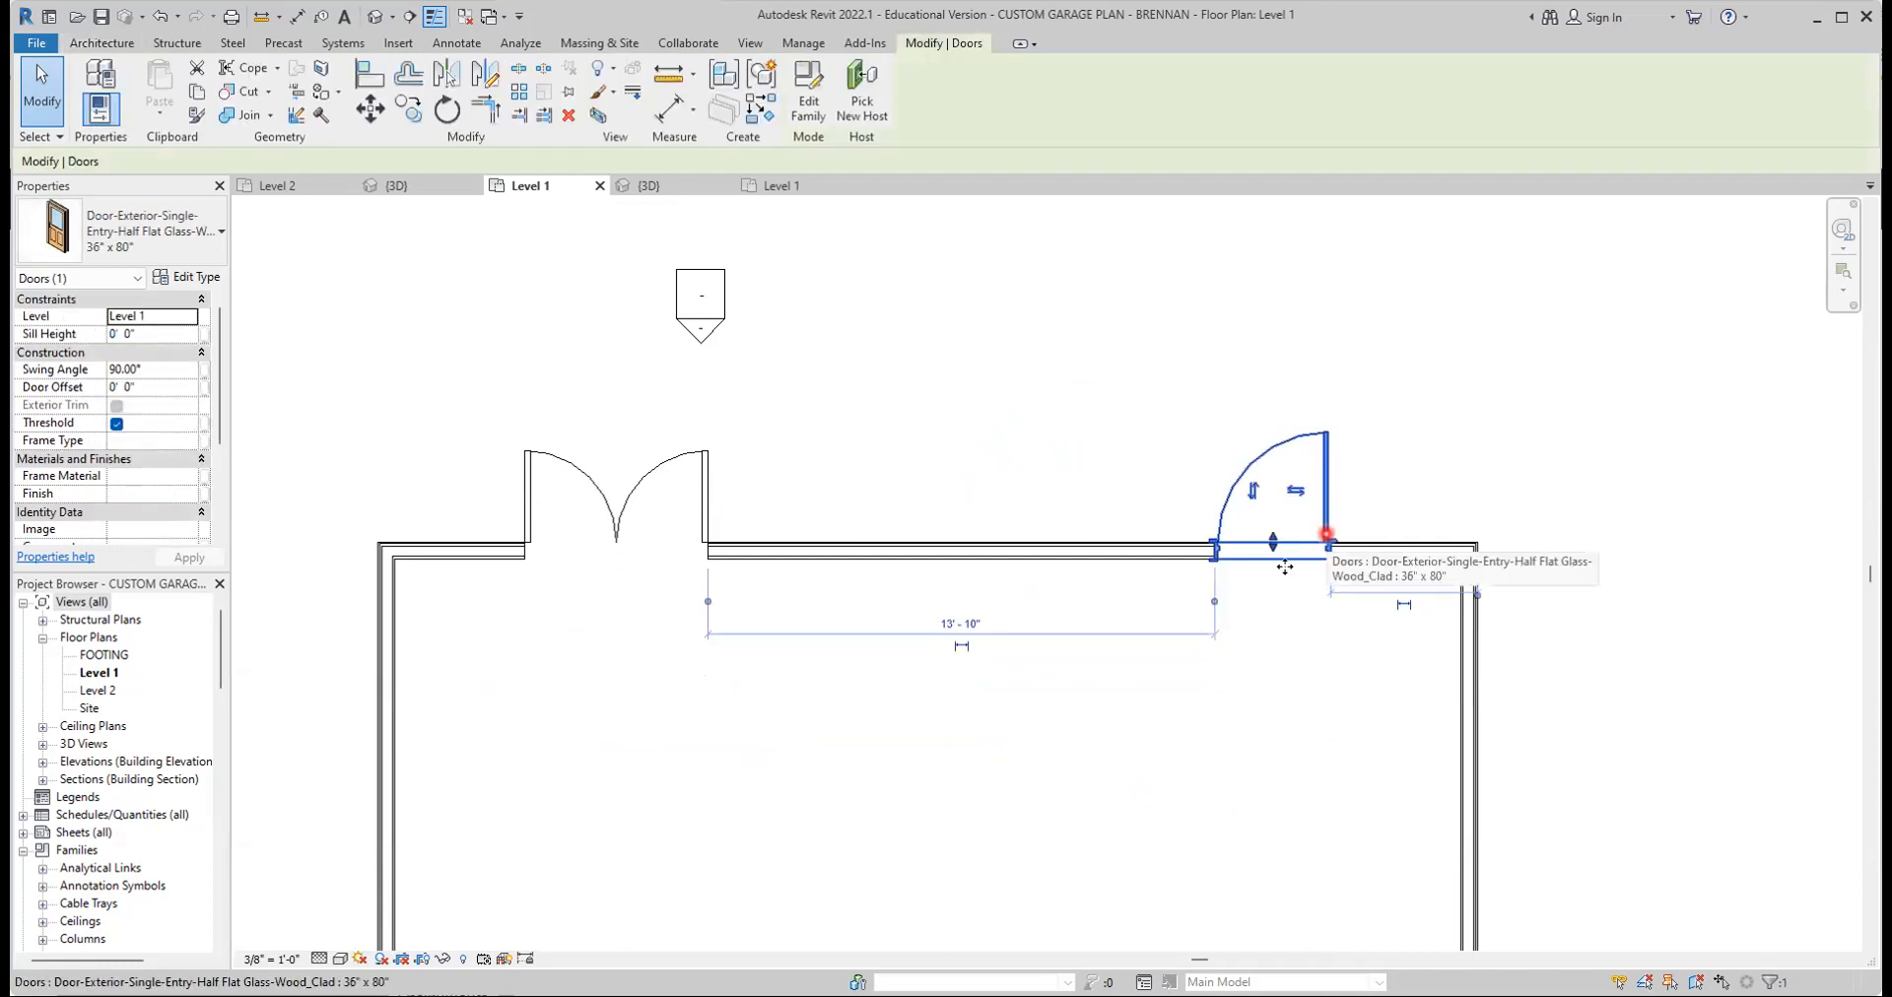
{"action": "left_click", "coordinate": [1297, 710]}
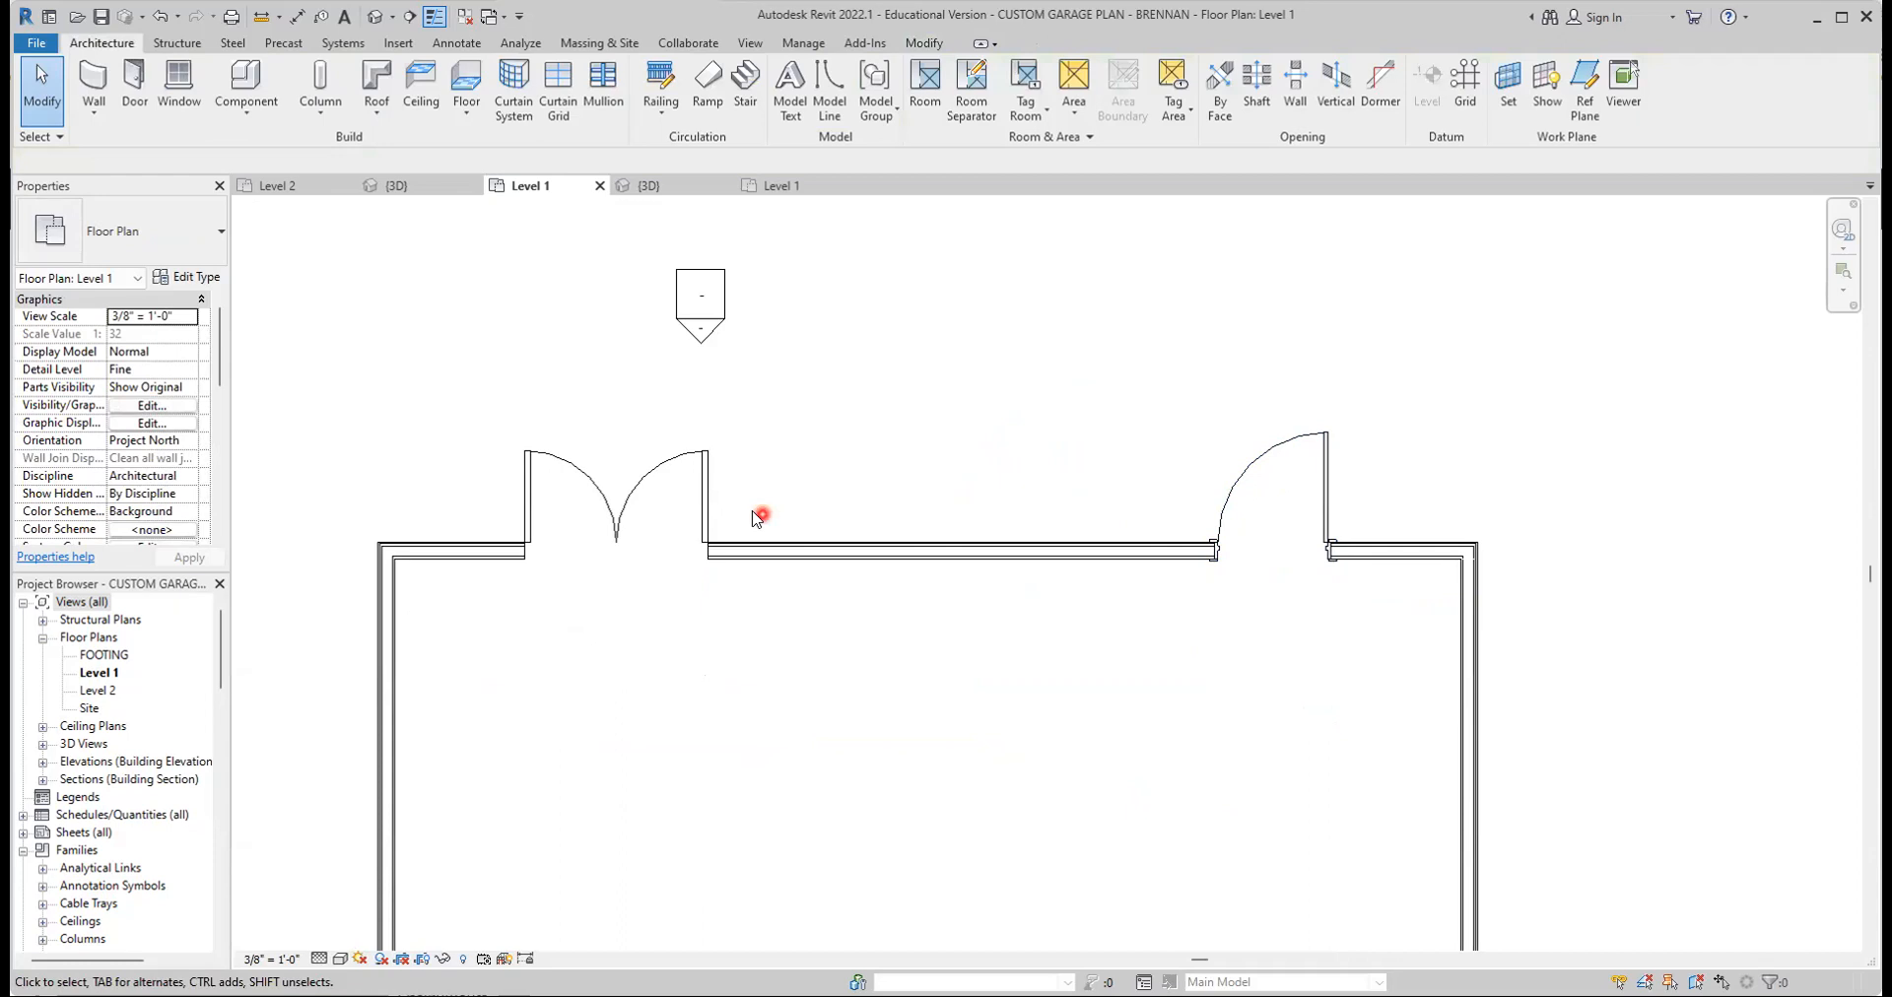
{"action": "left_click", "coordinate": [709, 510]}
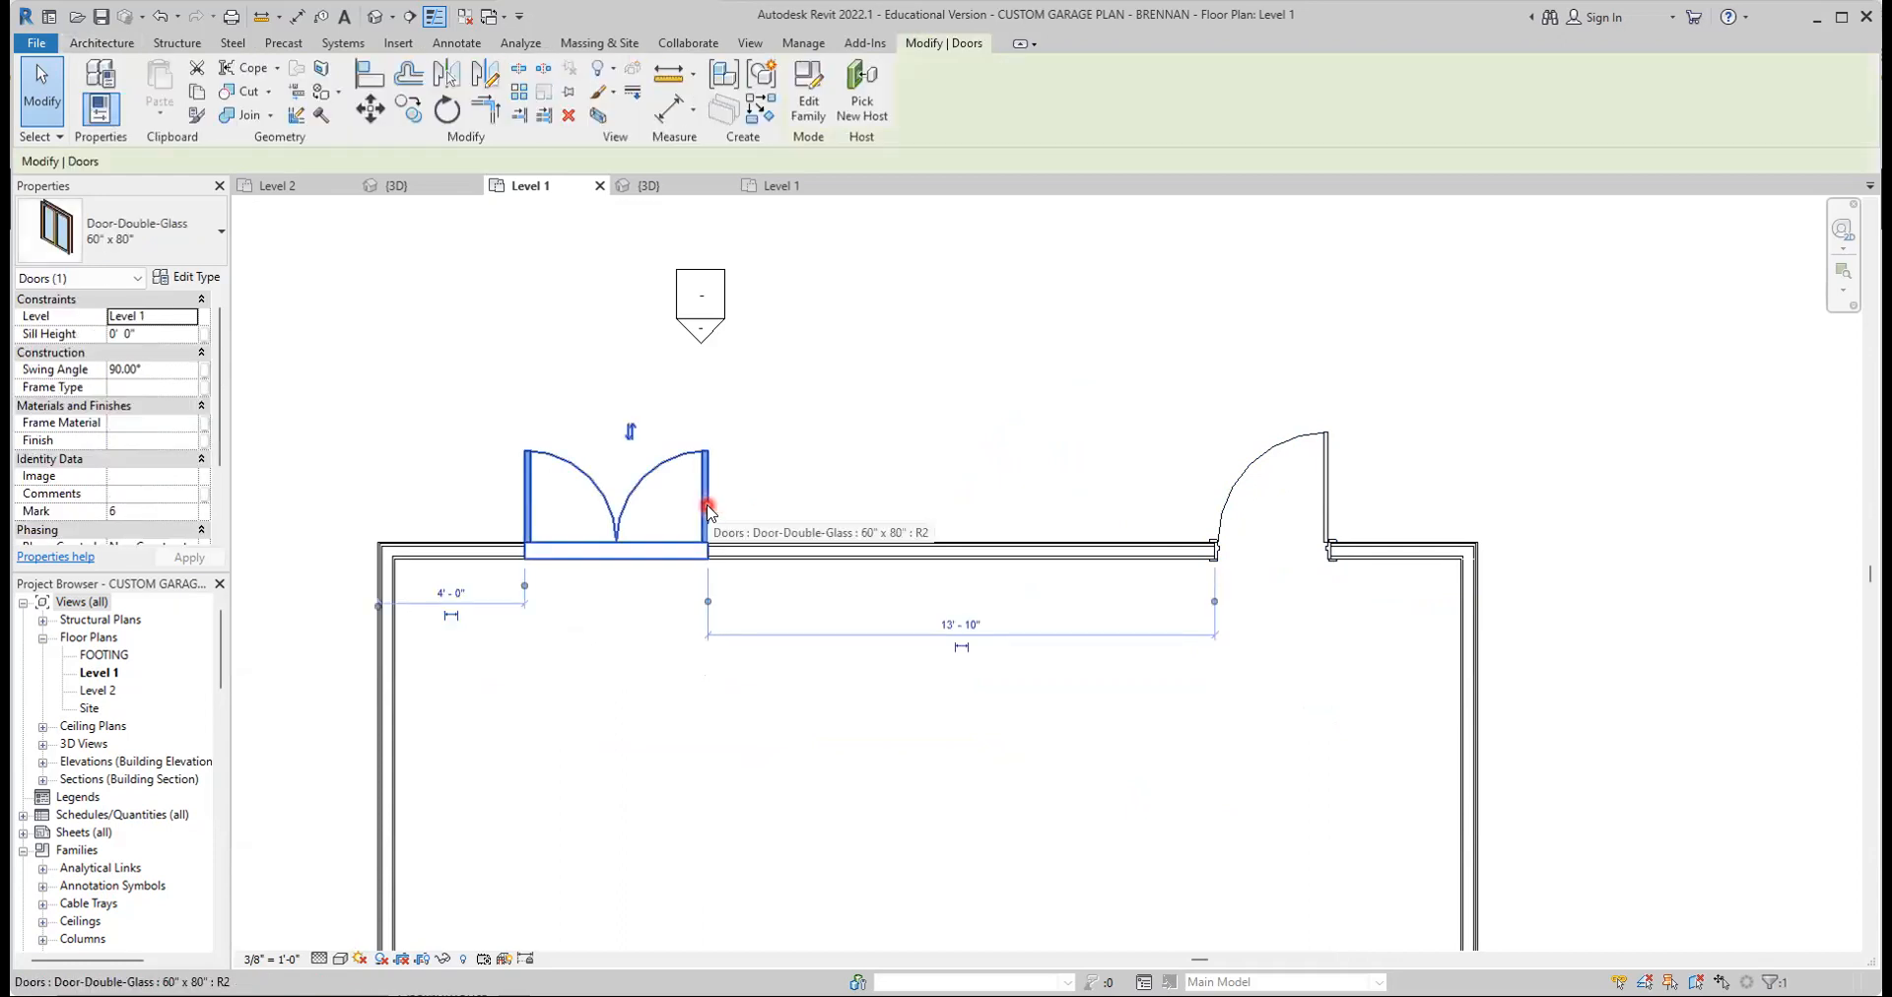
{"action": "left_click", "coordinate": [825, 473]}
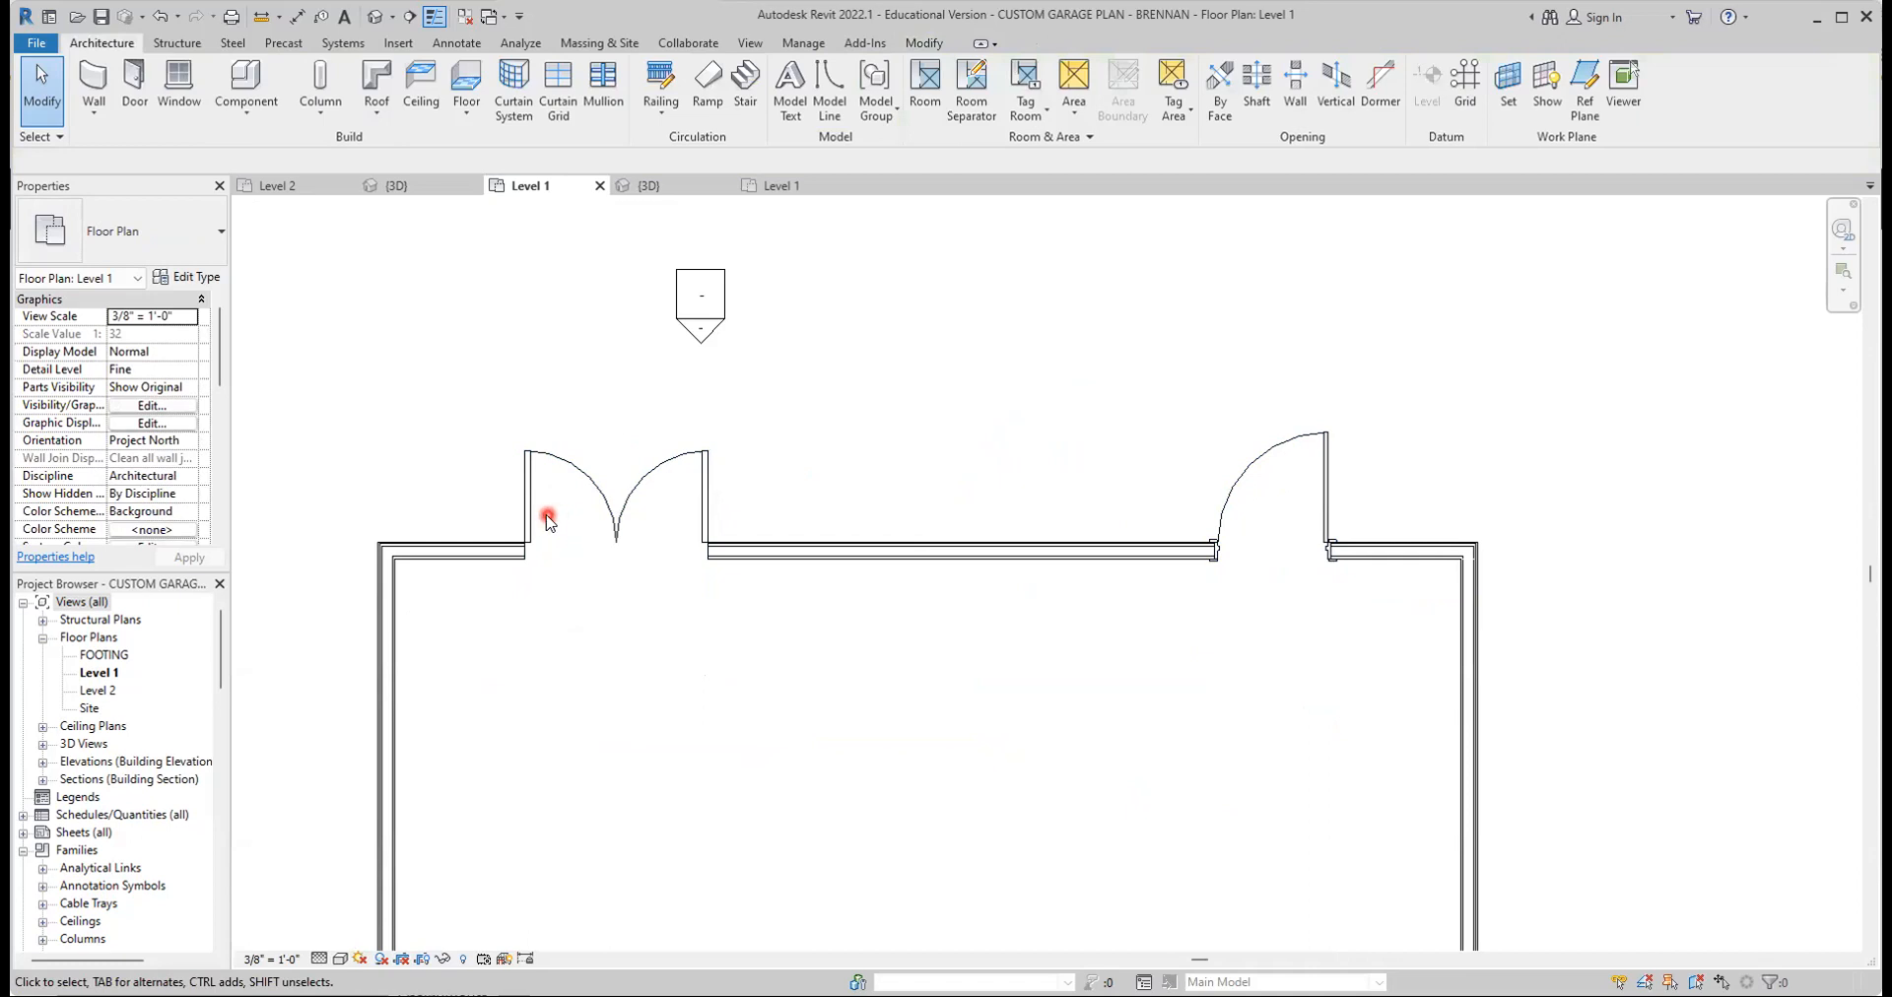
{"action": "left_click", "coordinate": [533, 517]}
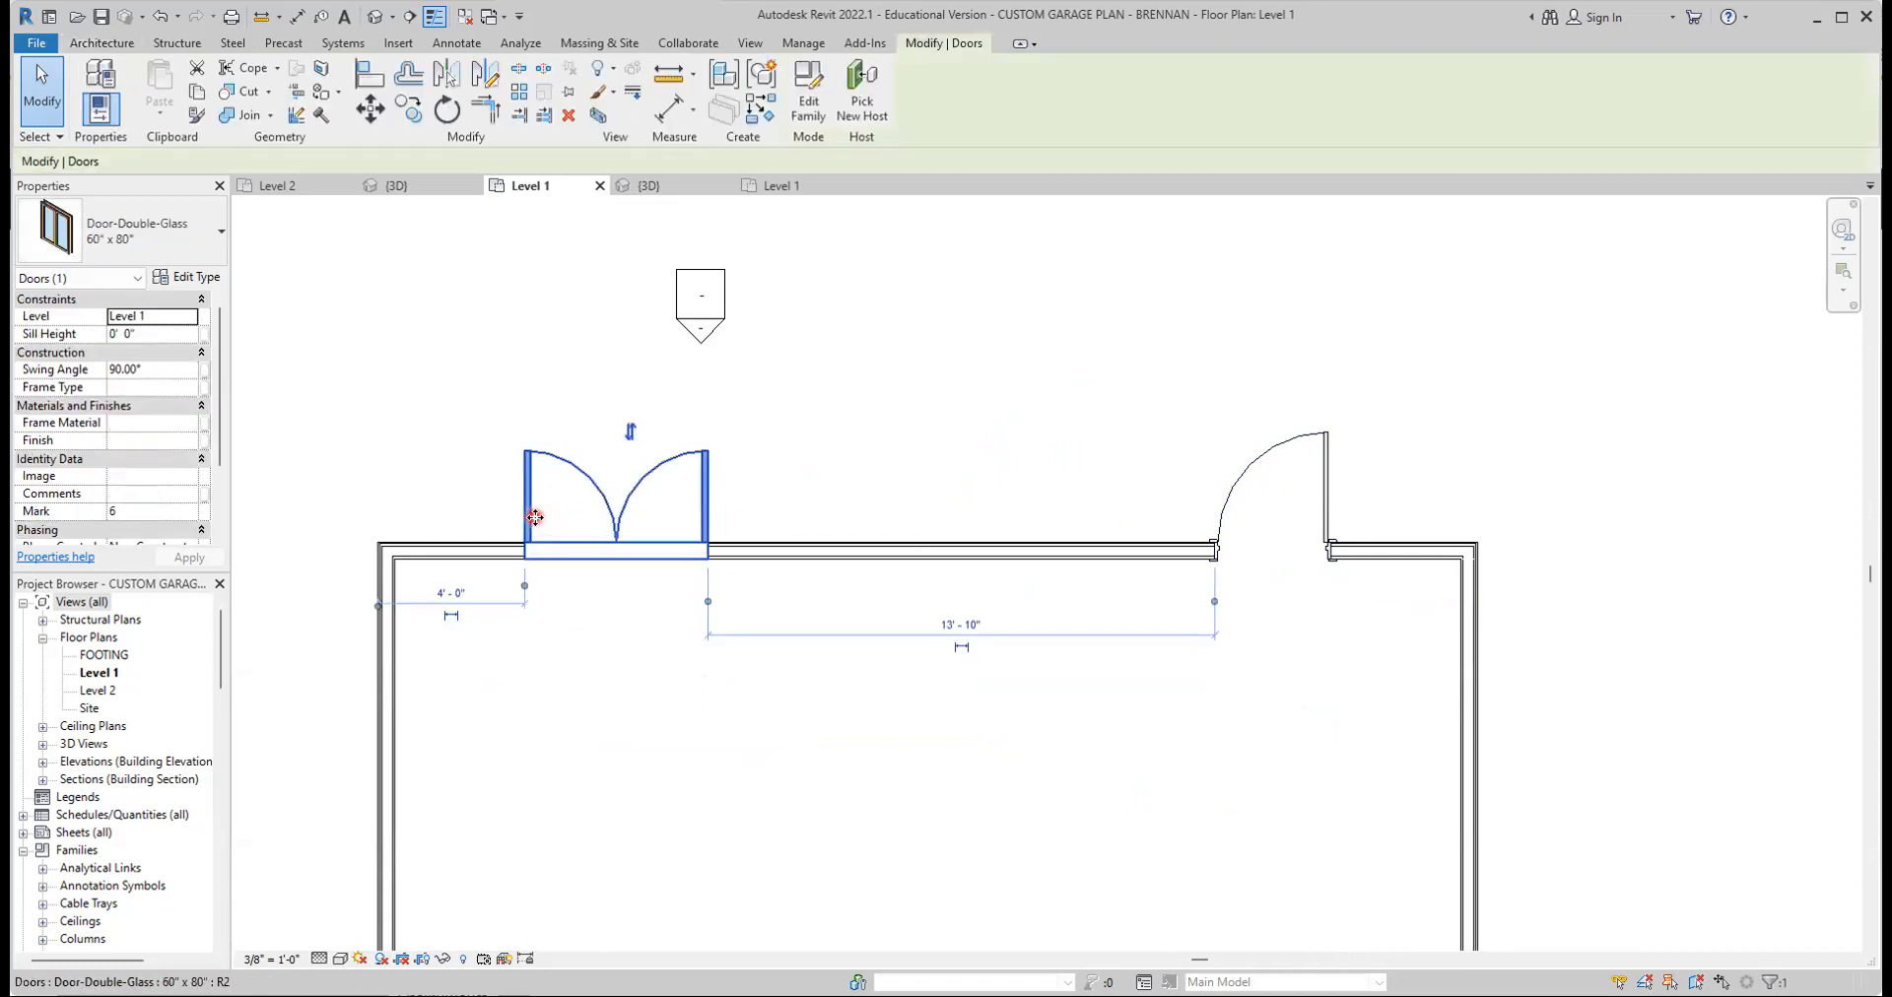
{"action": "left_click", "coordinate": [726, 769]}
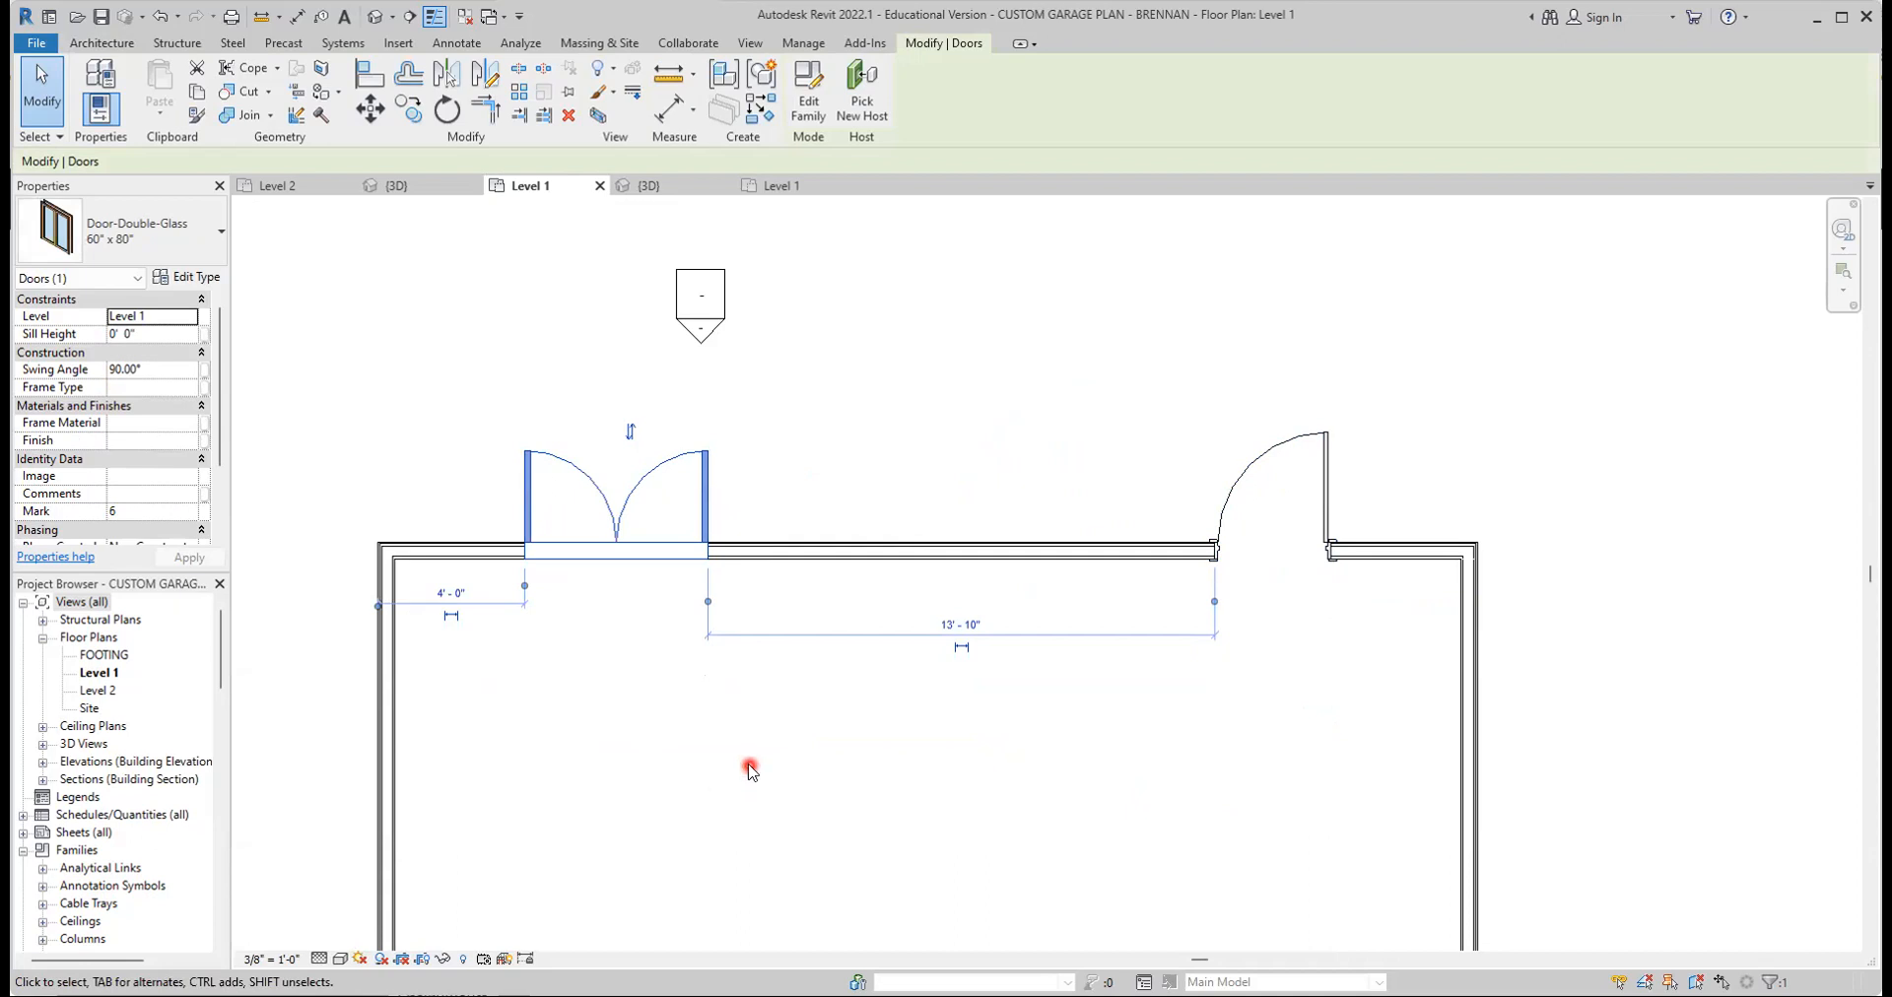
Measure the garage's overall width by moving the east wall dimension's witness lines to the outside faces of the east and west walls
{"action": "scroll", "coordinate": [861, 802], "scroll_direction": "down", "scroll_amount": 3}
{"action": "middle_click_drag", "start_coordinate": [891, 798], "coordinate": [886, 540]}
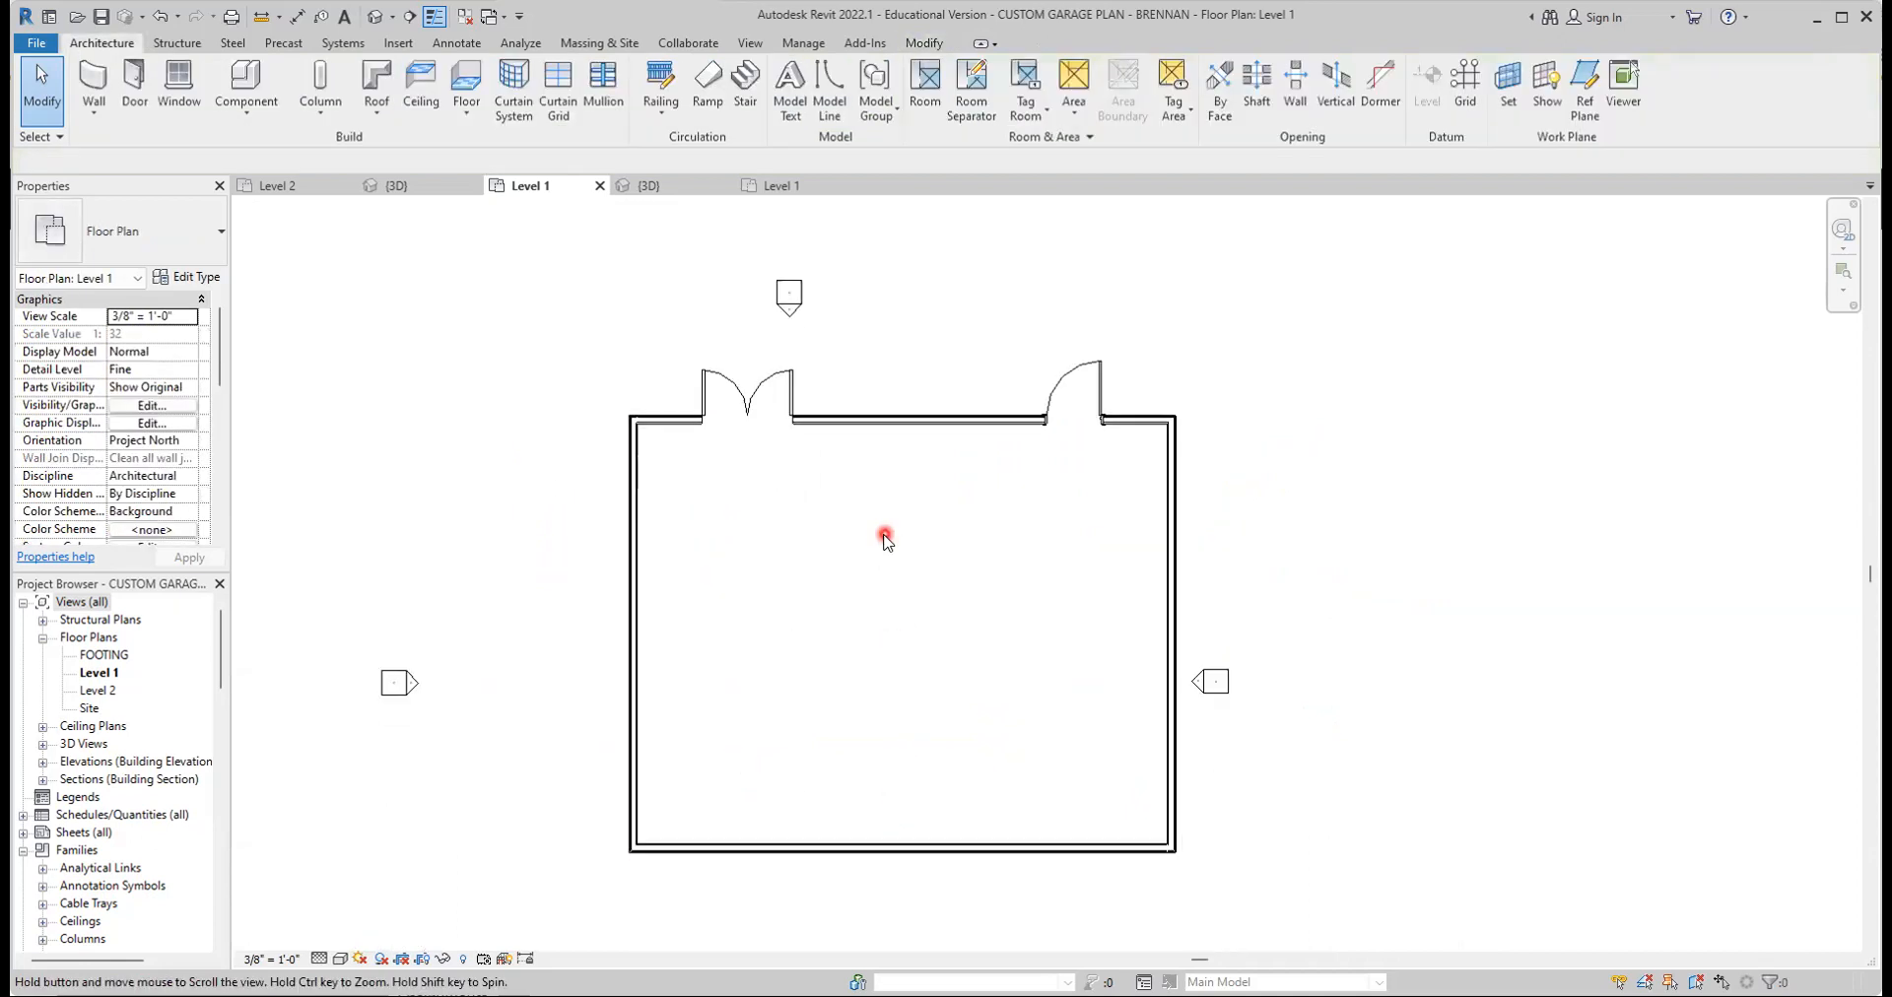
{"action": "left_click", "coordinate": [1170, 722]}
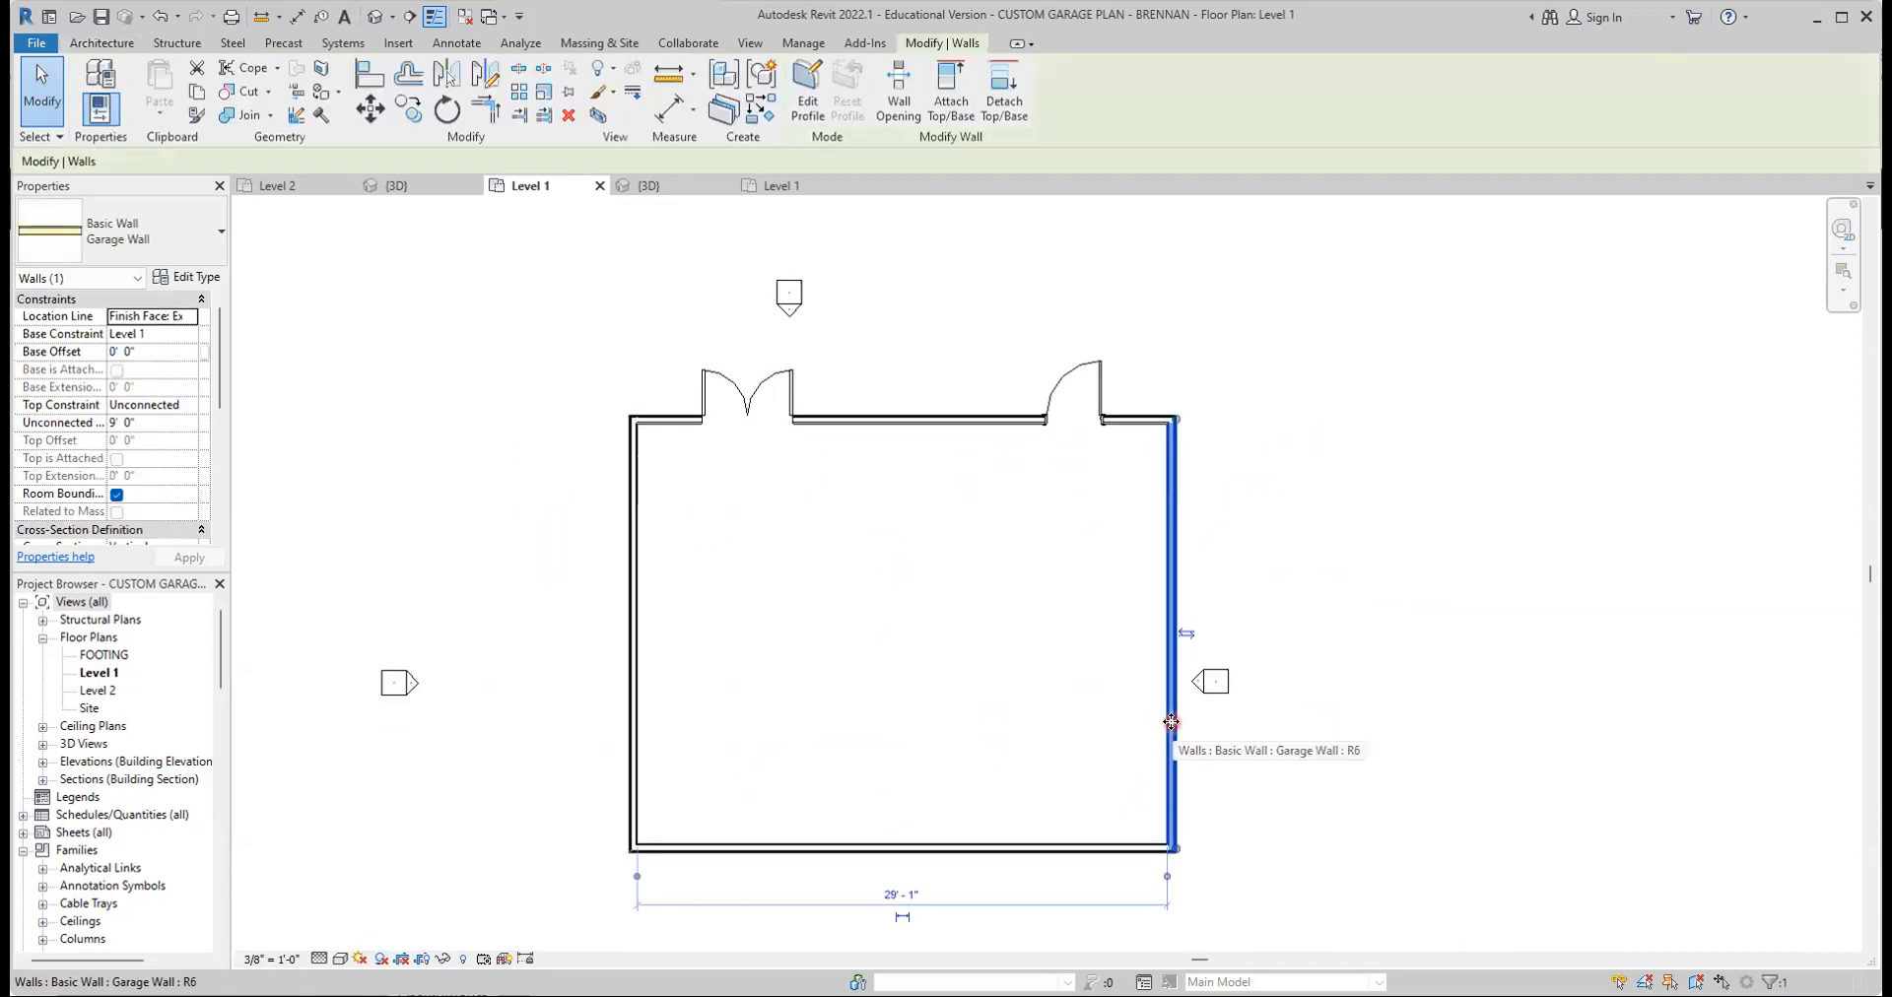
{"action": "left_click", "coordinate": [1167, 877]}
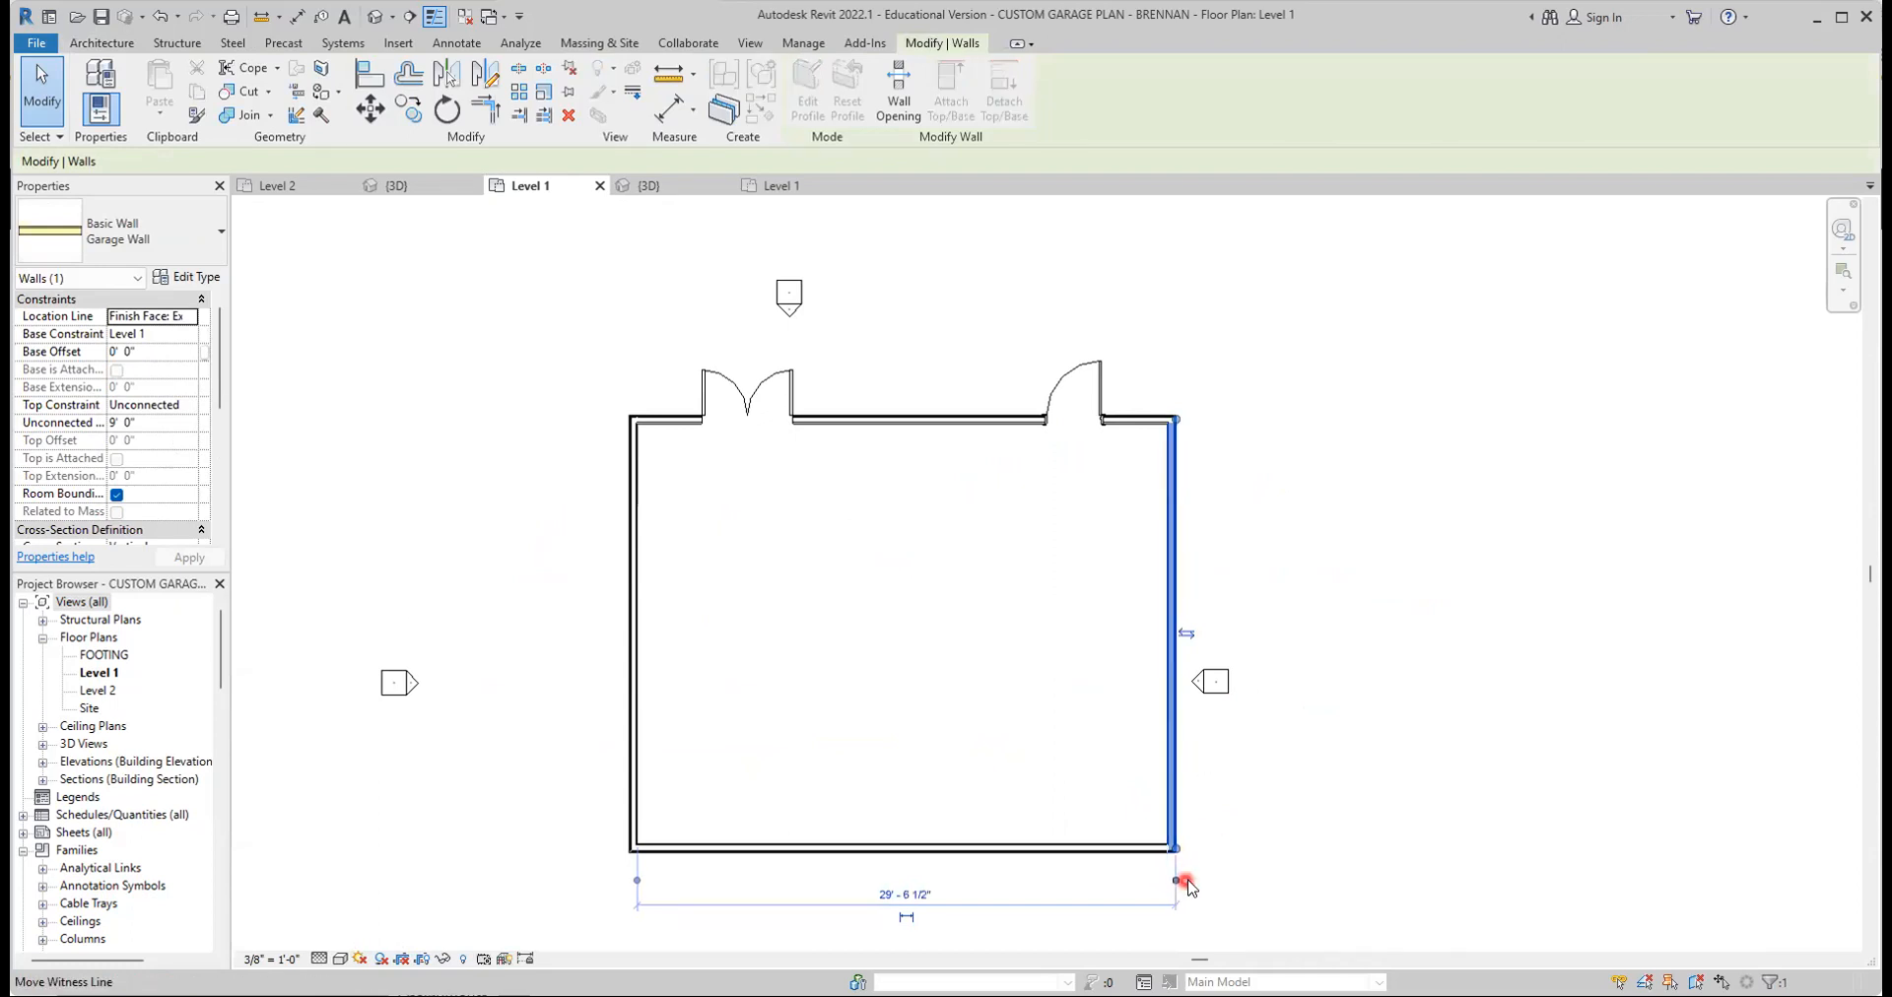
{"action": "left_click", "coordinate": [638, 879]}
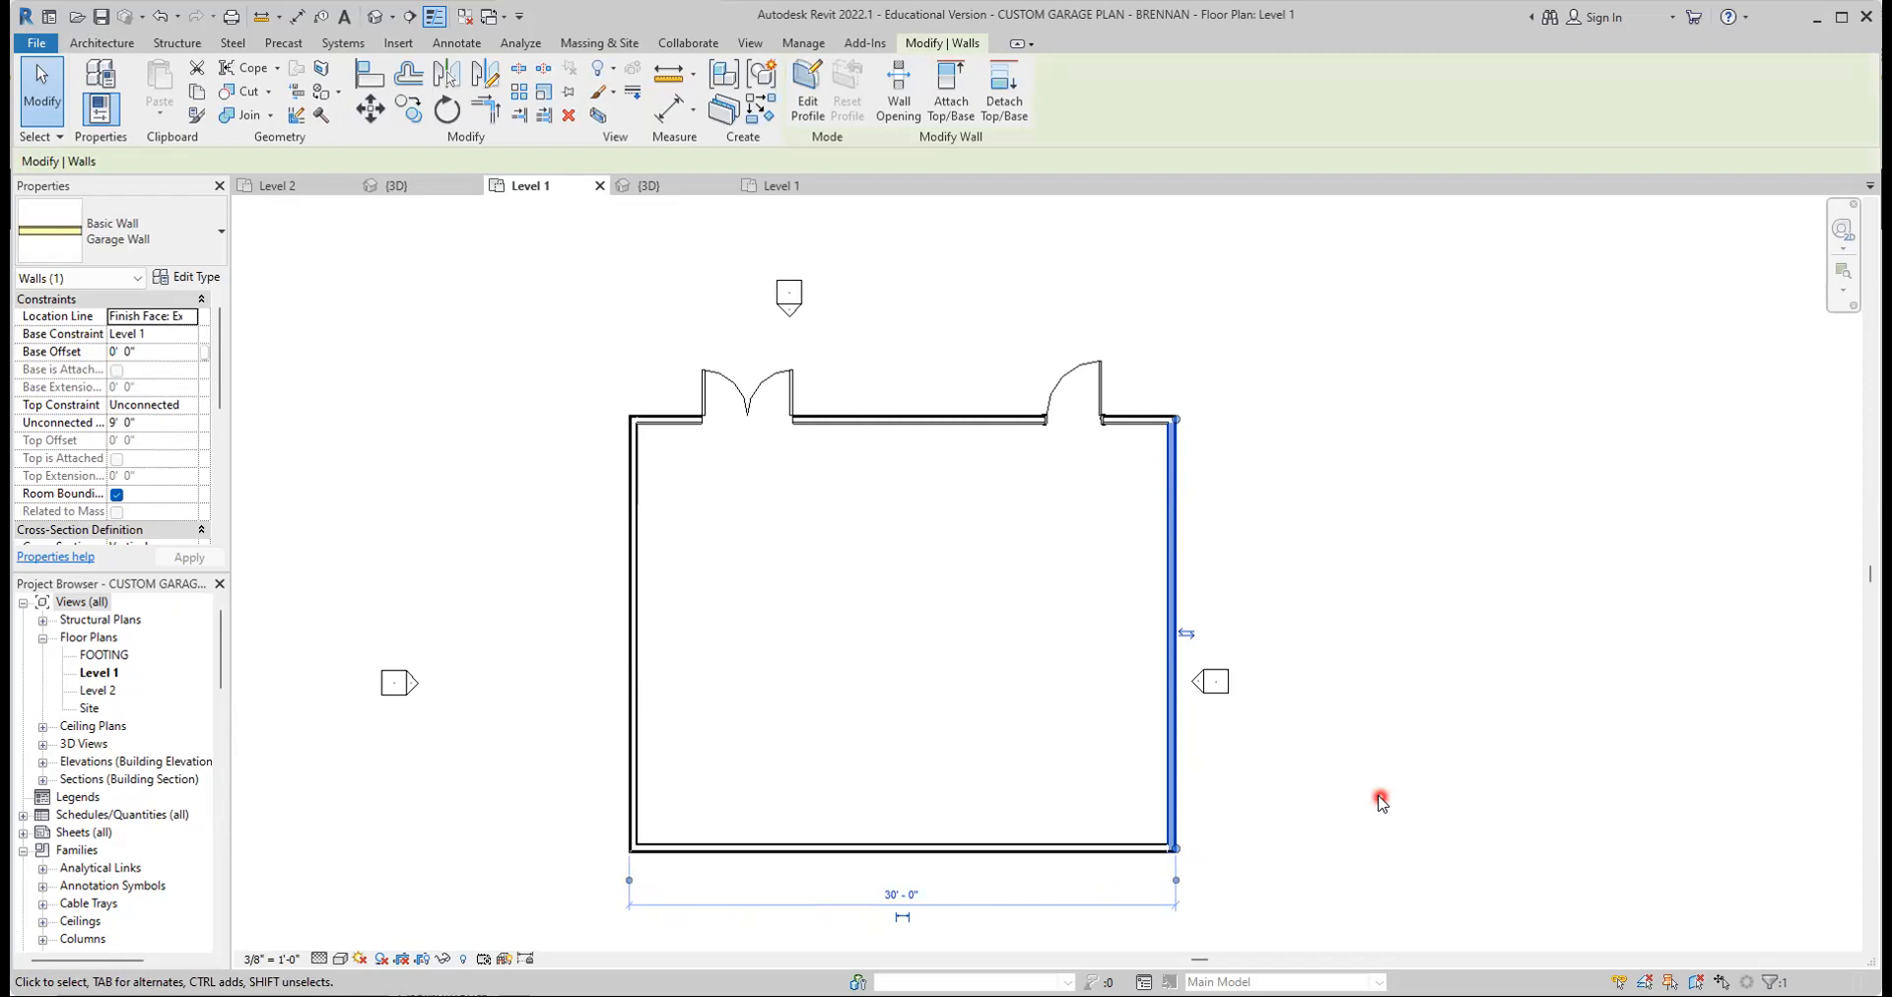
{"action": "key", "text": "Escape"}
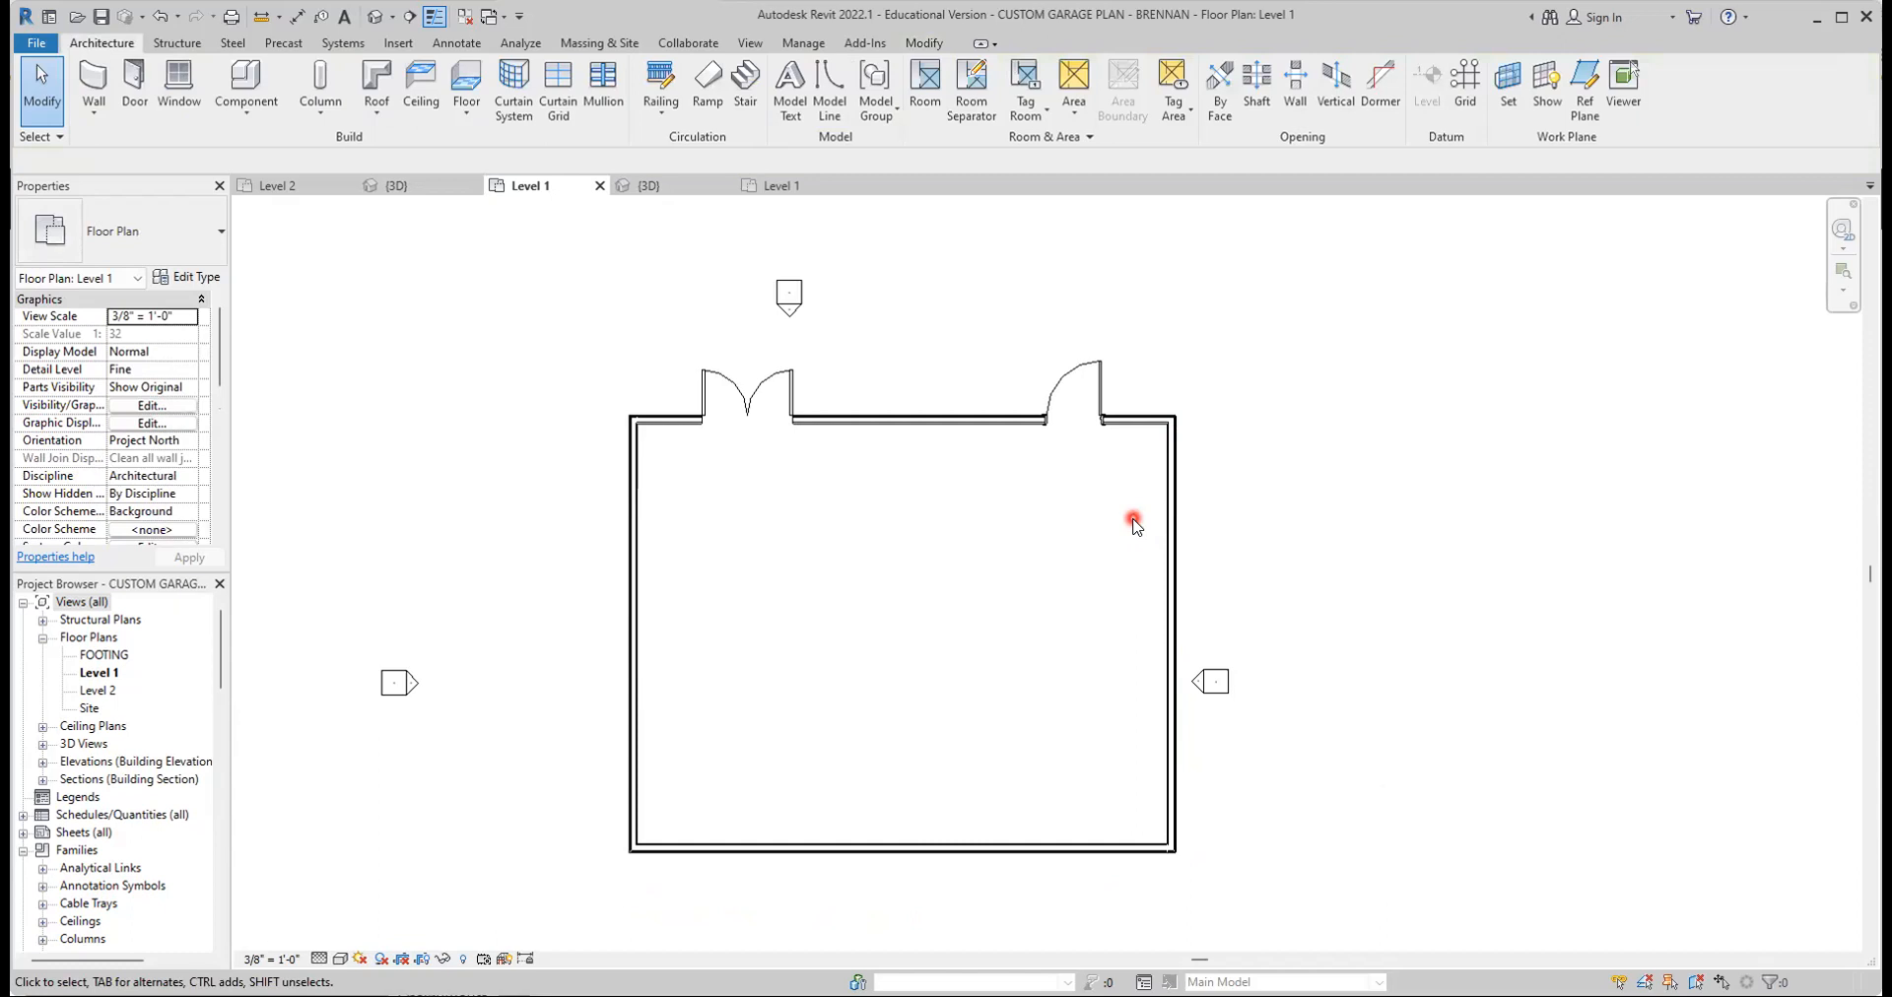
Examine the single door's distances to the northeast corner and to the double door
{"action": "scroll", "coordinate": [1133, 525], "scroll_direction": "up", "scroll_amount": 3}
{"action": "scroll", "coordinate": [1107, 511], "scroll_direction": "down", "scroll_amount": 4}
{"action": "scroll", "coordinate": [1085, 490], "scroll_direction": "up", "scroll_amount": 2}
{"action": "scroll", "coordinate": [1061, 488], "scroll_direction": "up", "scroll_amount": 4}
{"action": "left_click", "coordinate": [1086, 402]}
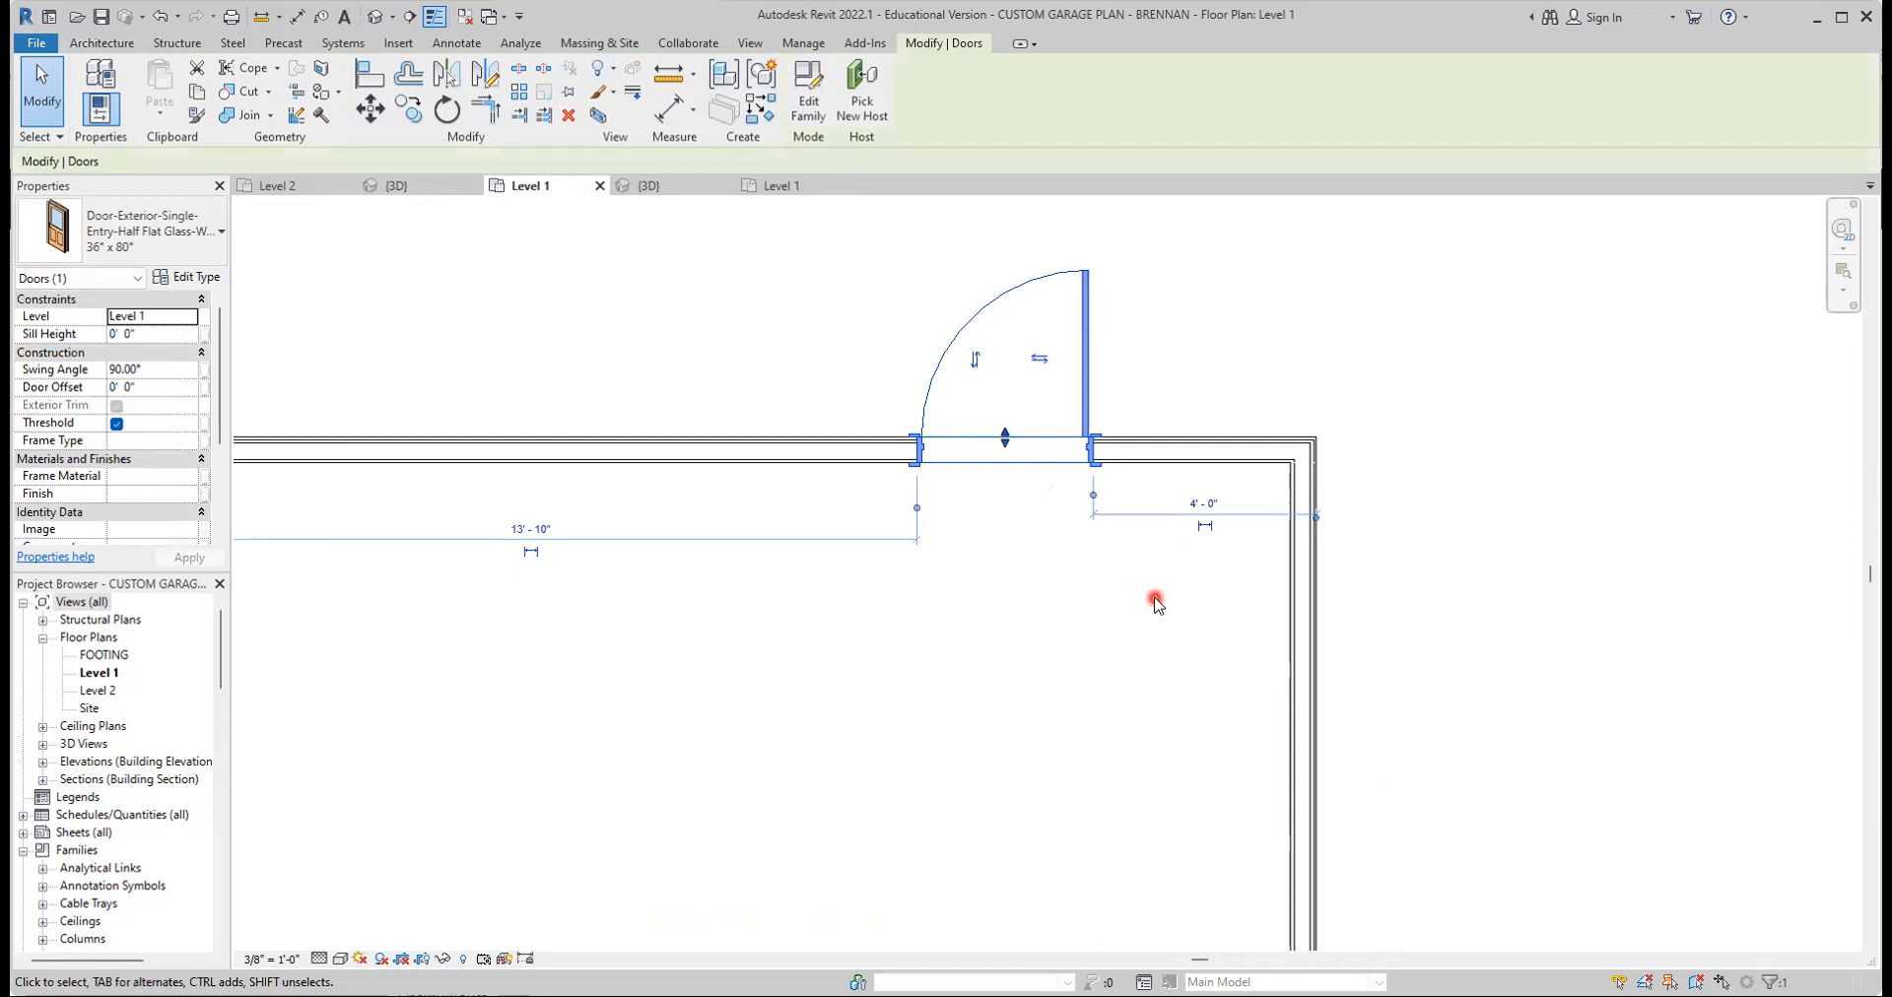
{"action": "middle_click_drag", "start_coordinate": [1132, 506], "coordinate": [1106, 663]}
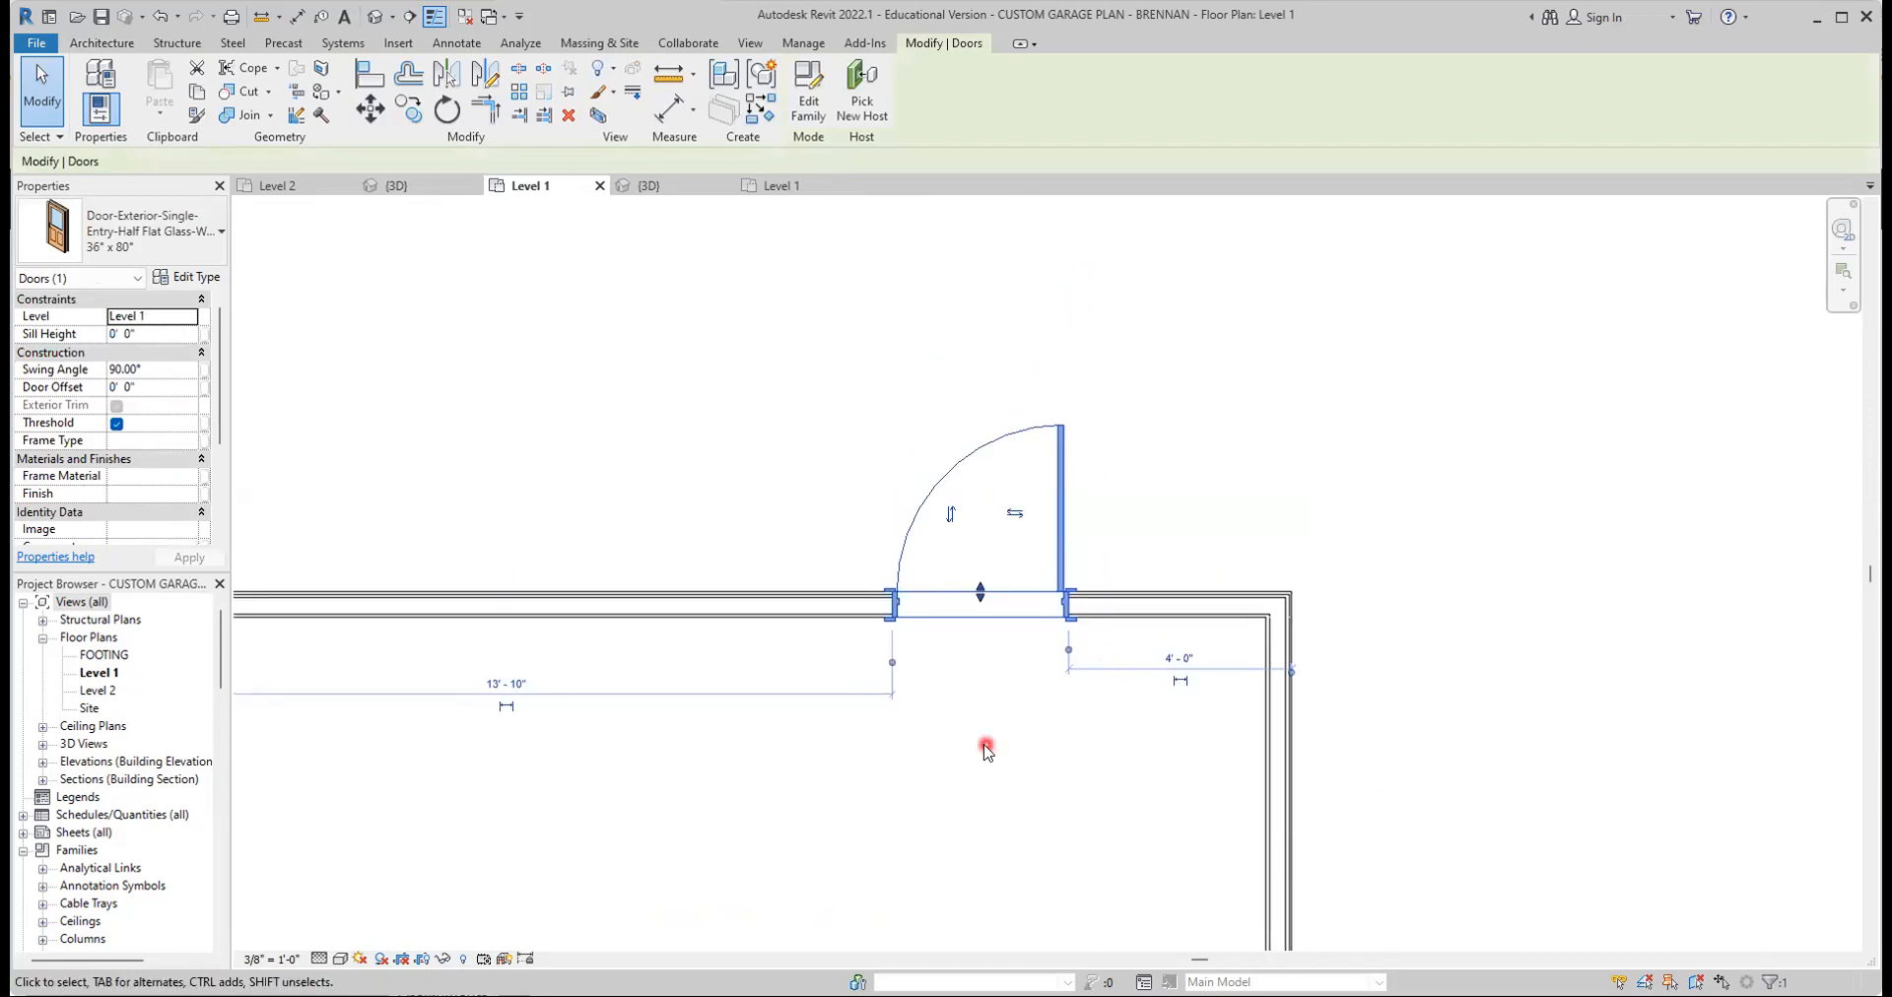
{"action": "scroll", "coordinate": [981, 754], "scroll_direction": "down", "scroll_amount": 2}
{"action": "middle_click_drag", "start_coordinate": [822, 826], "coordinate": [1111, 759]}
{"action": "scroll", "coordinate": [634, 722], "scroll_direction": "up", "scroll_amount": 3}
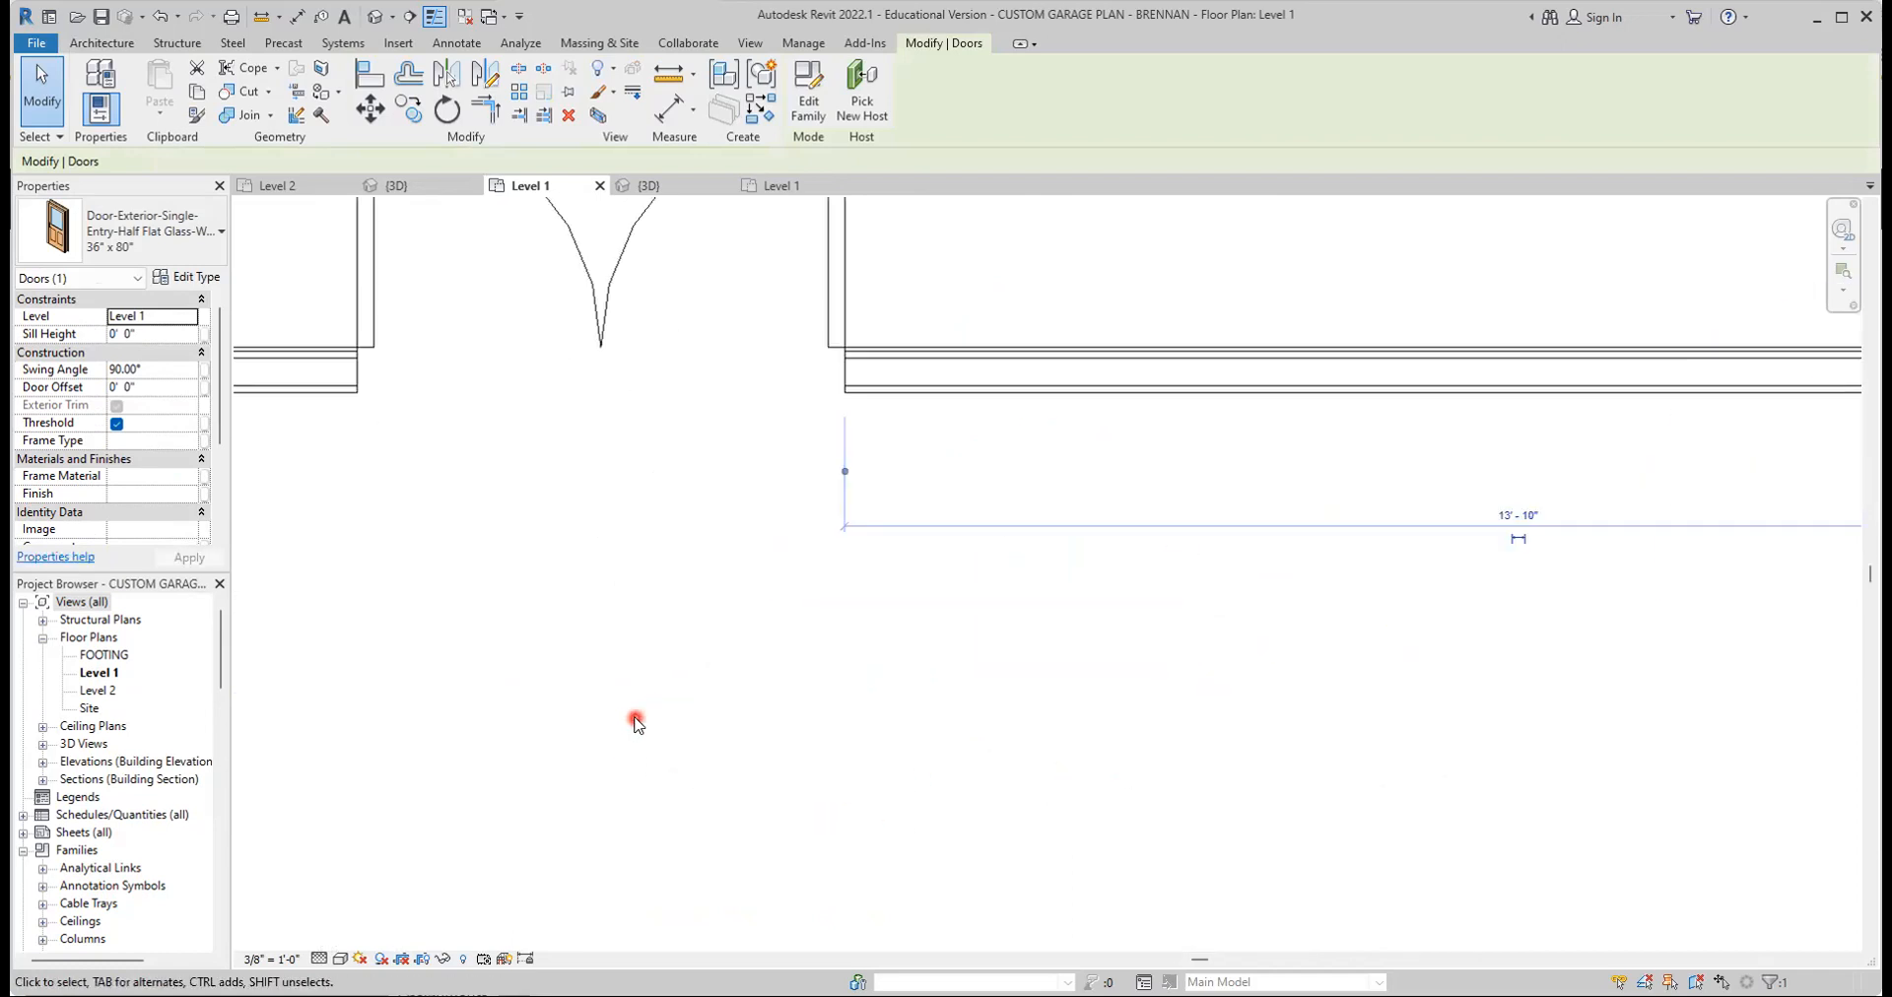
{"action": "scroll", "coordinate": [694, 705], "scroll_direction": "down", "scroll_amount": 1}
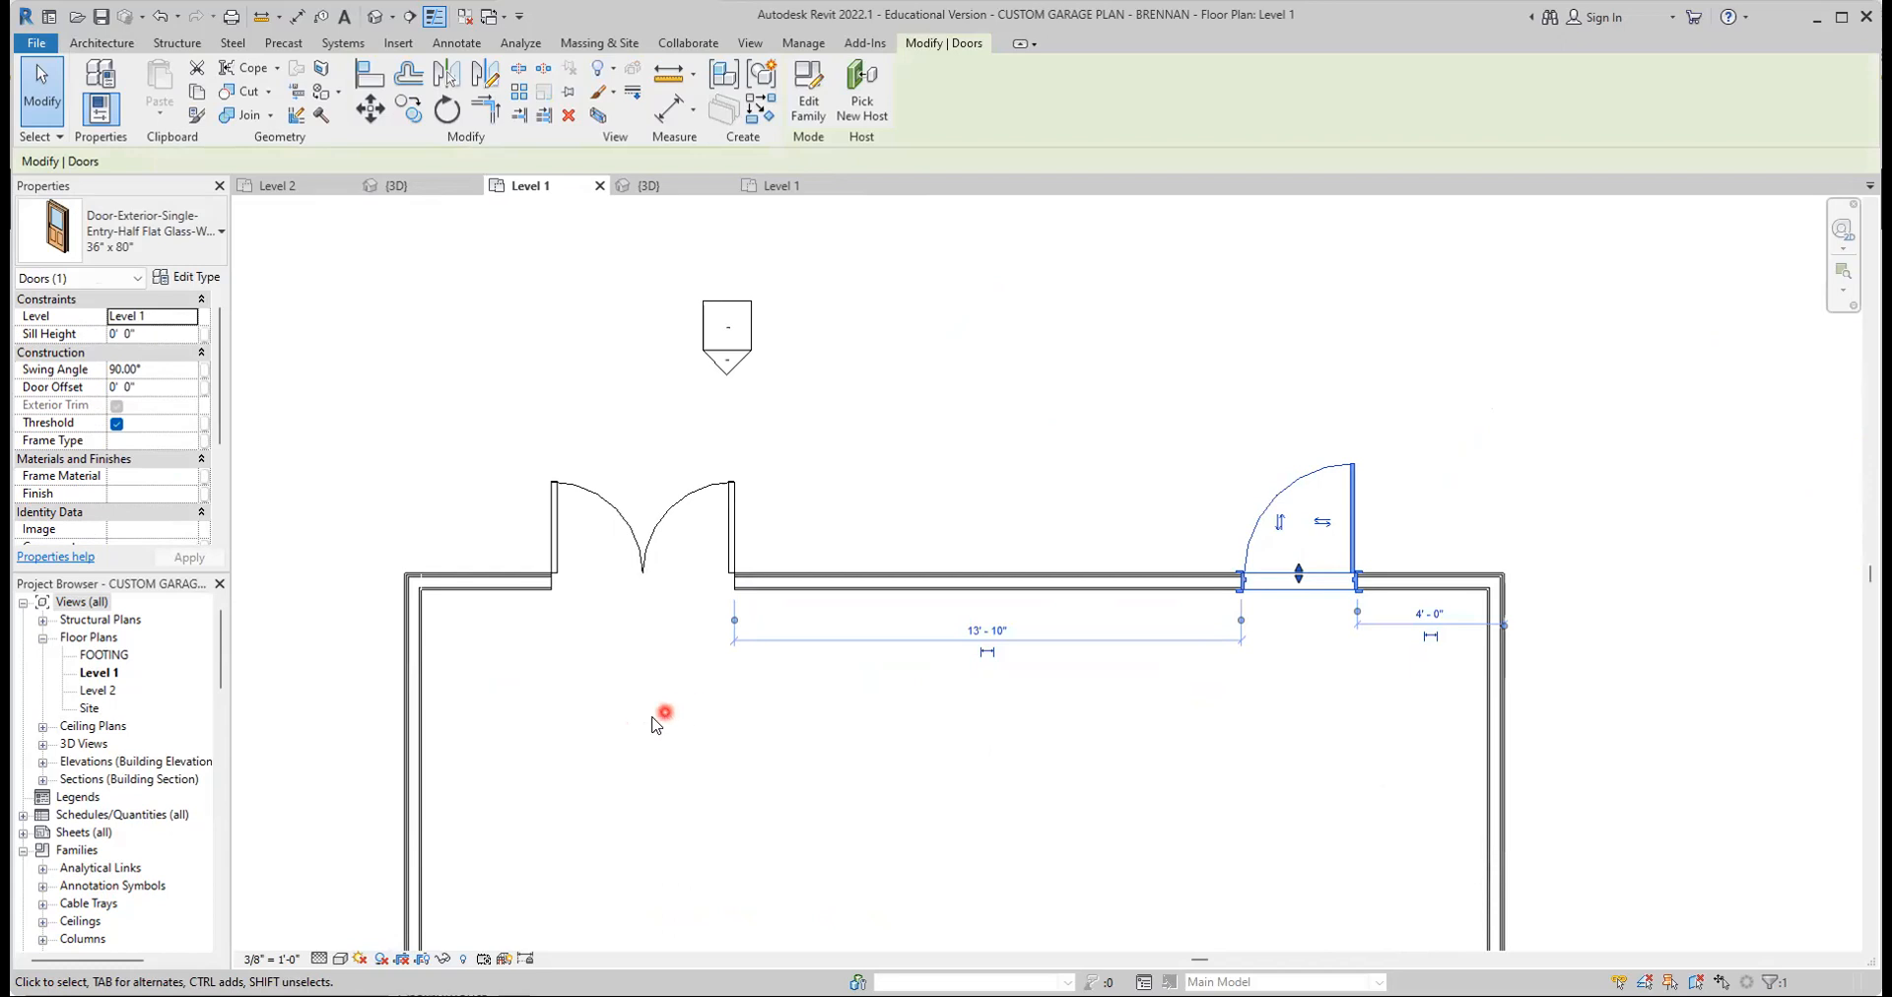
Set the Level 1 floor plan's detail level to Coarse
{"action": "left_click", "coordinate": [321, 960]}
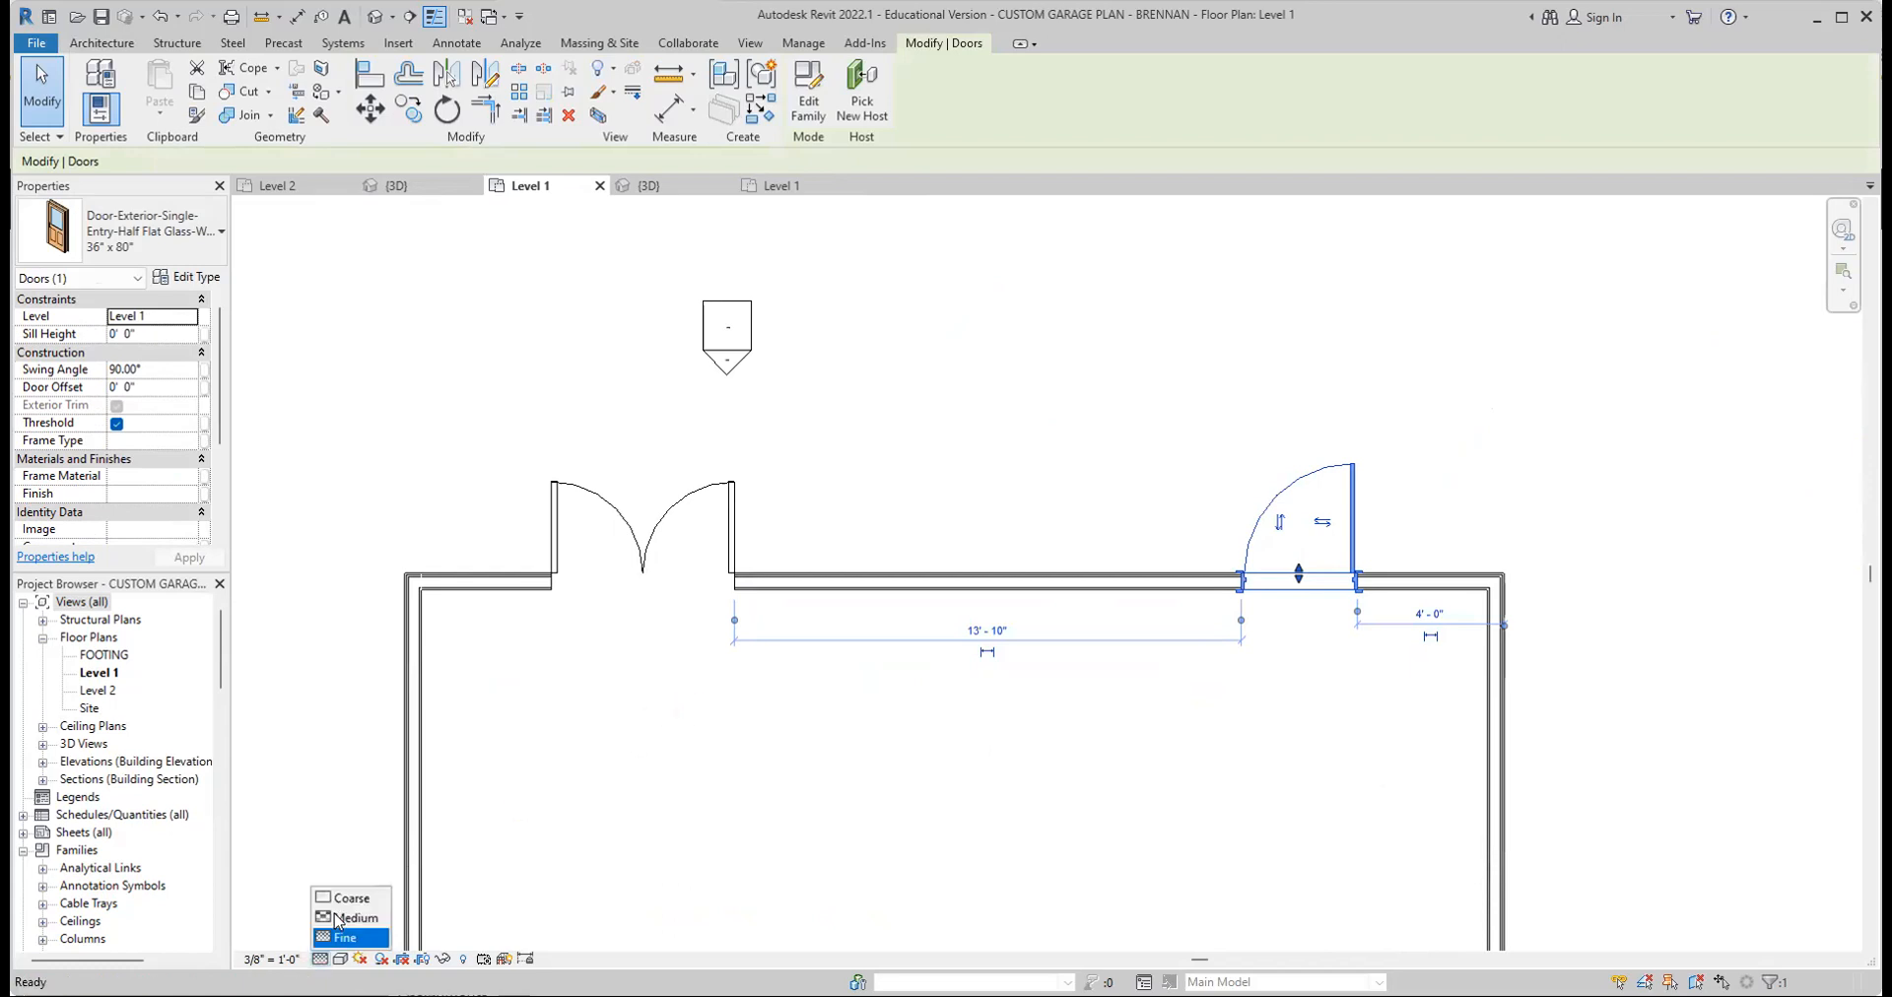
{"action": "left_click", "coordinate": [340, 899]}
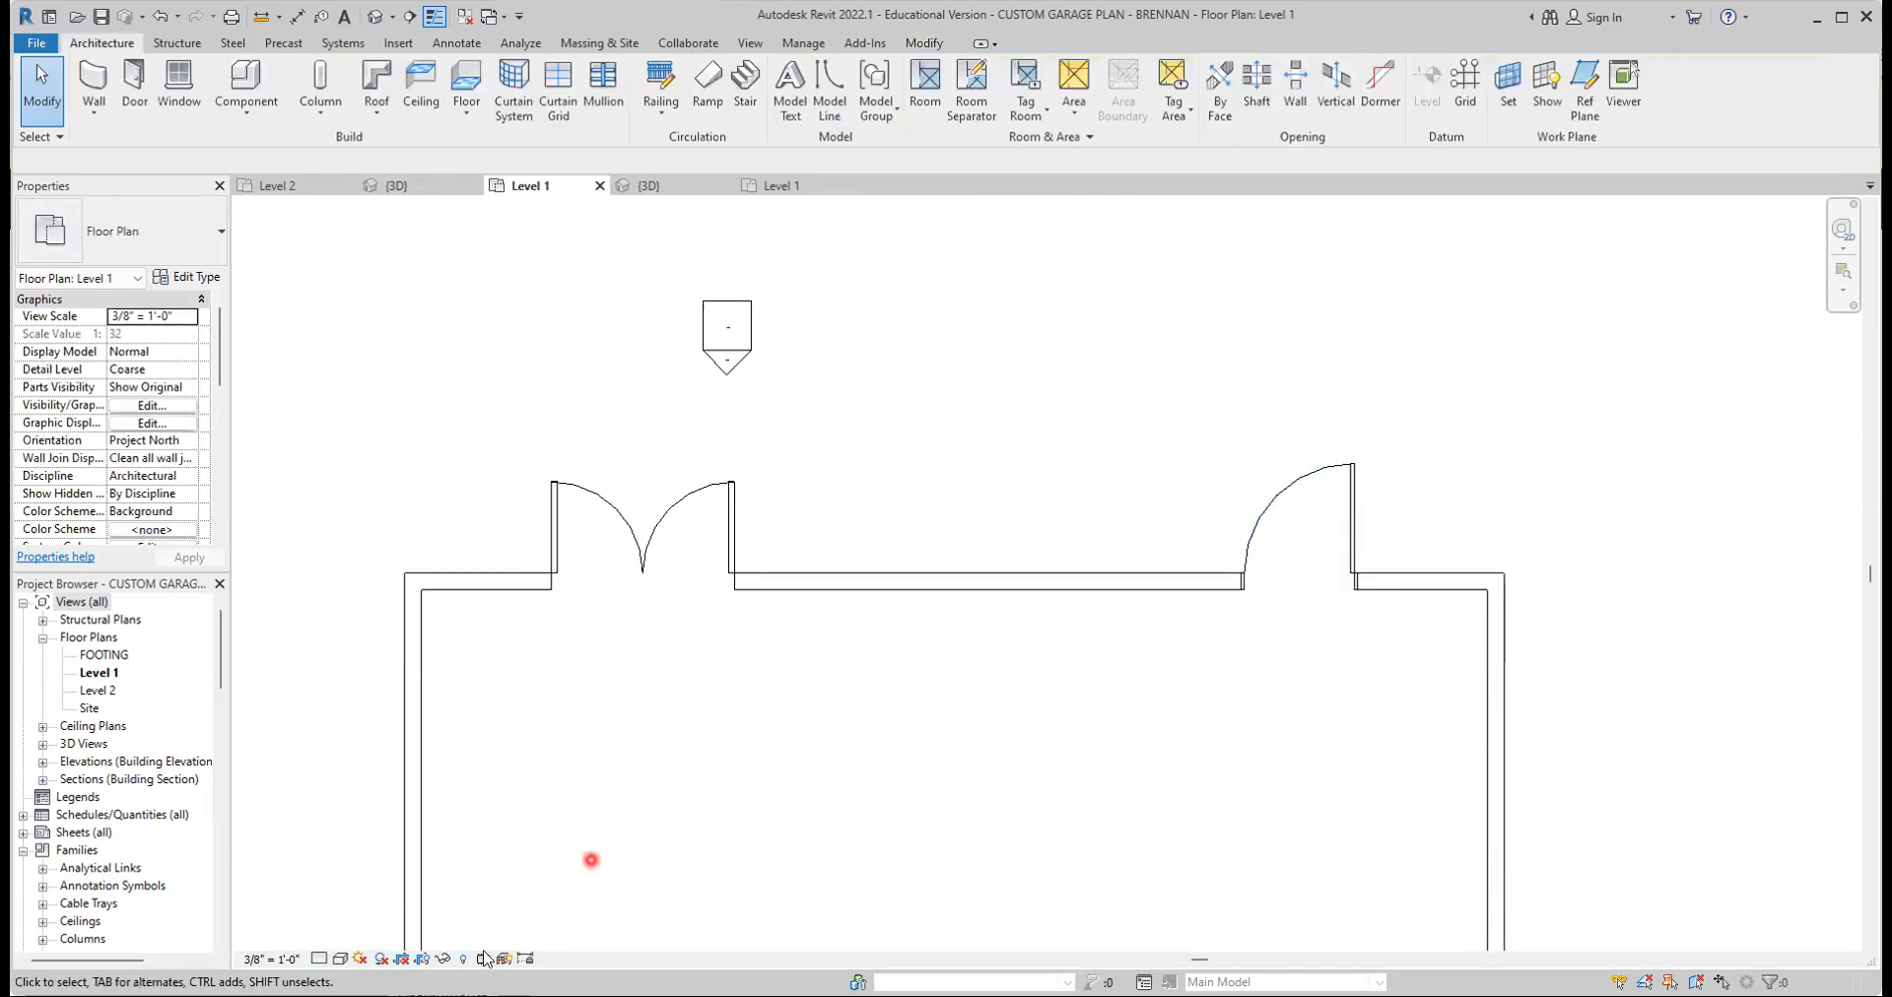
{"action": "scroll", "coordinate": [828, 705], "scroll_direction": "down", "scroll_amount": 2}
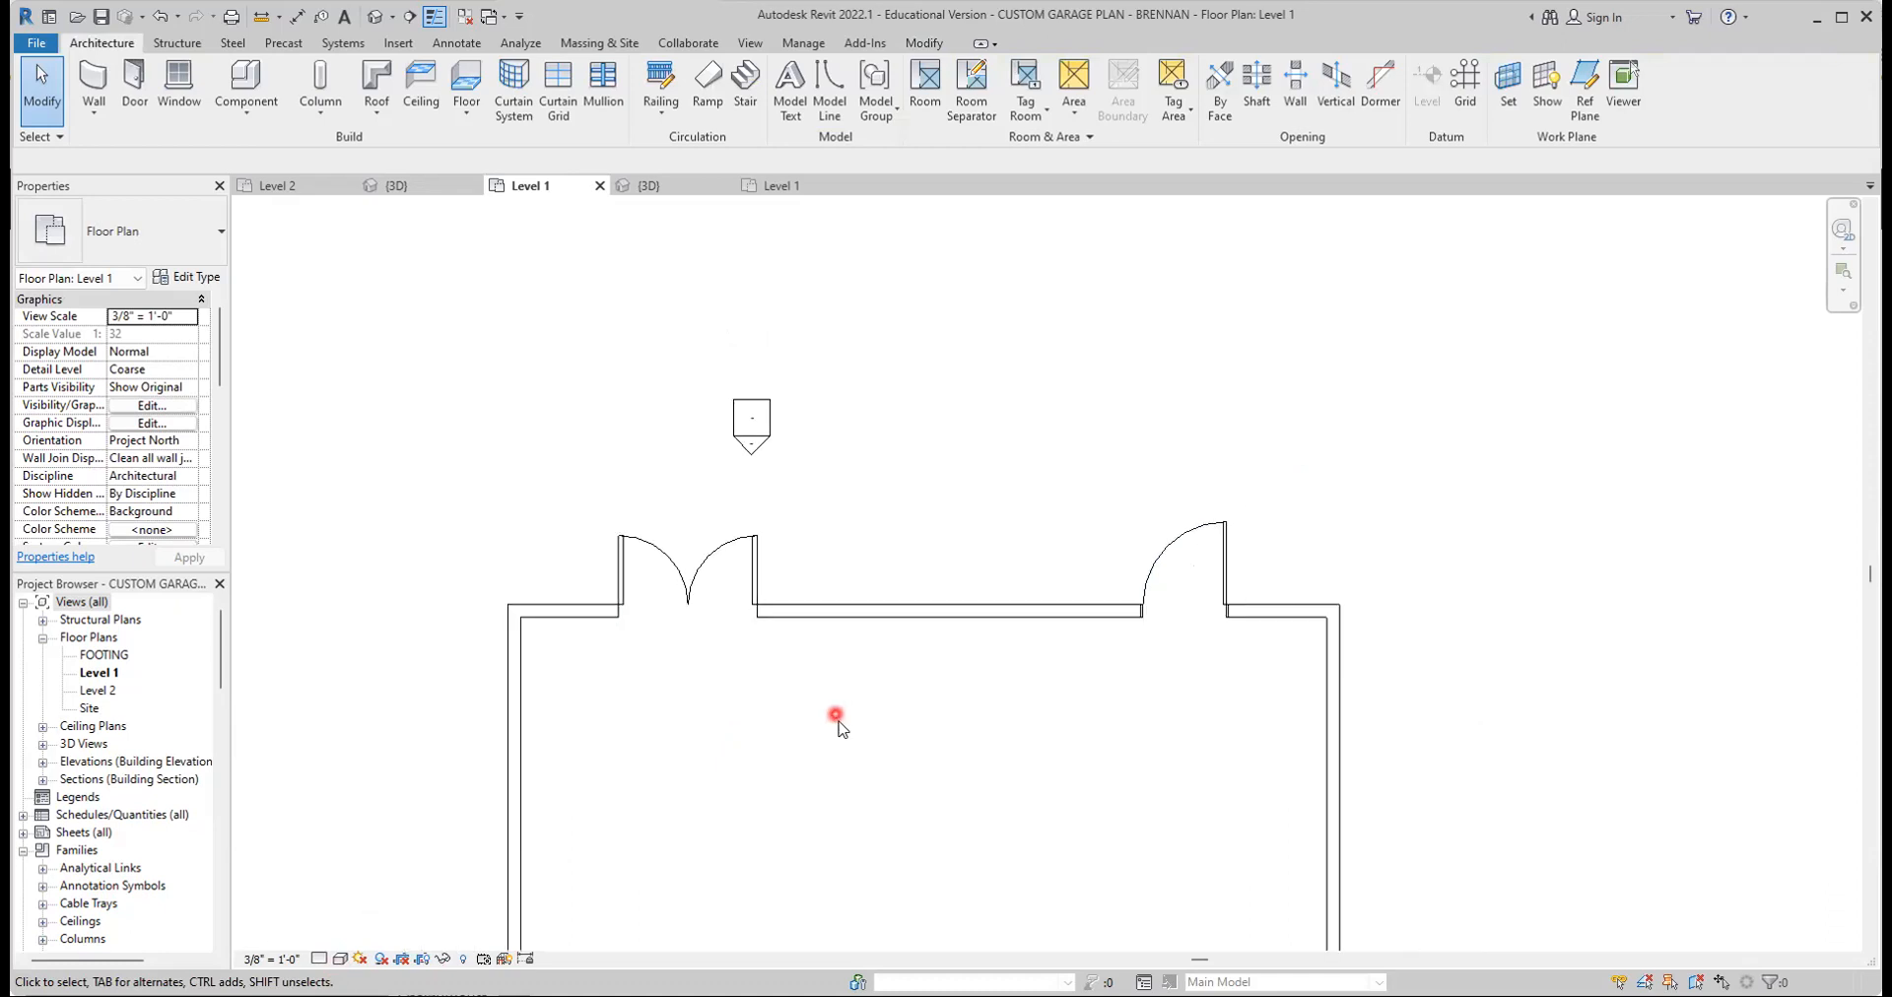
{"action": "middle_click_drag", "start_coordinate": [854, 688], "coordinate": [861, 535]}
{"action": "scroll", "coordinate": [861, 535], "scroll_direction": "down", "scroll_amount": 2}
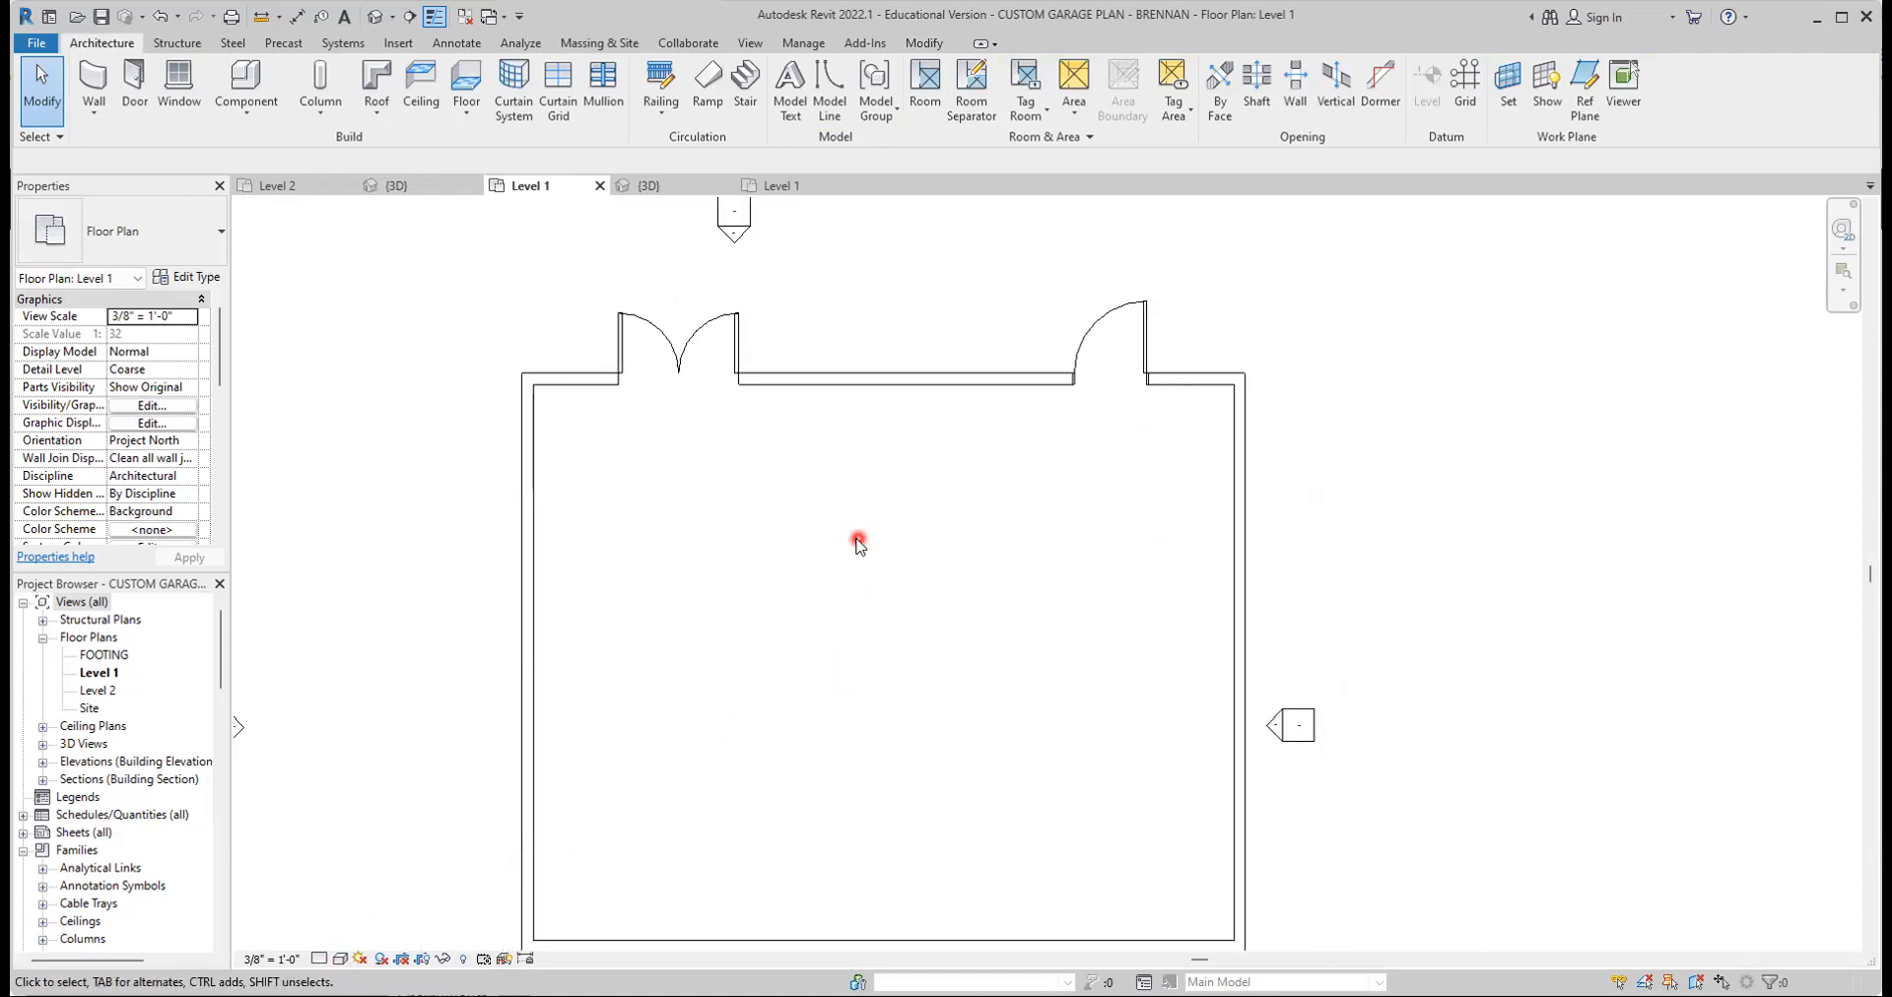
{"action": "left_click", "coordinate": [318, 960]}
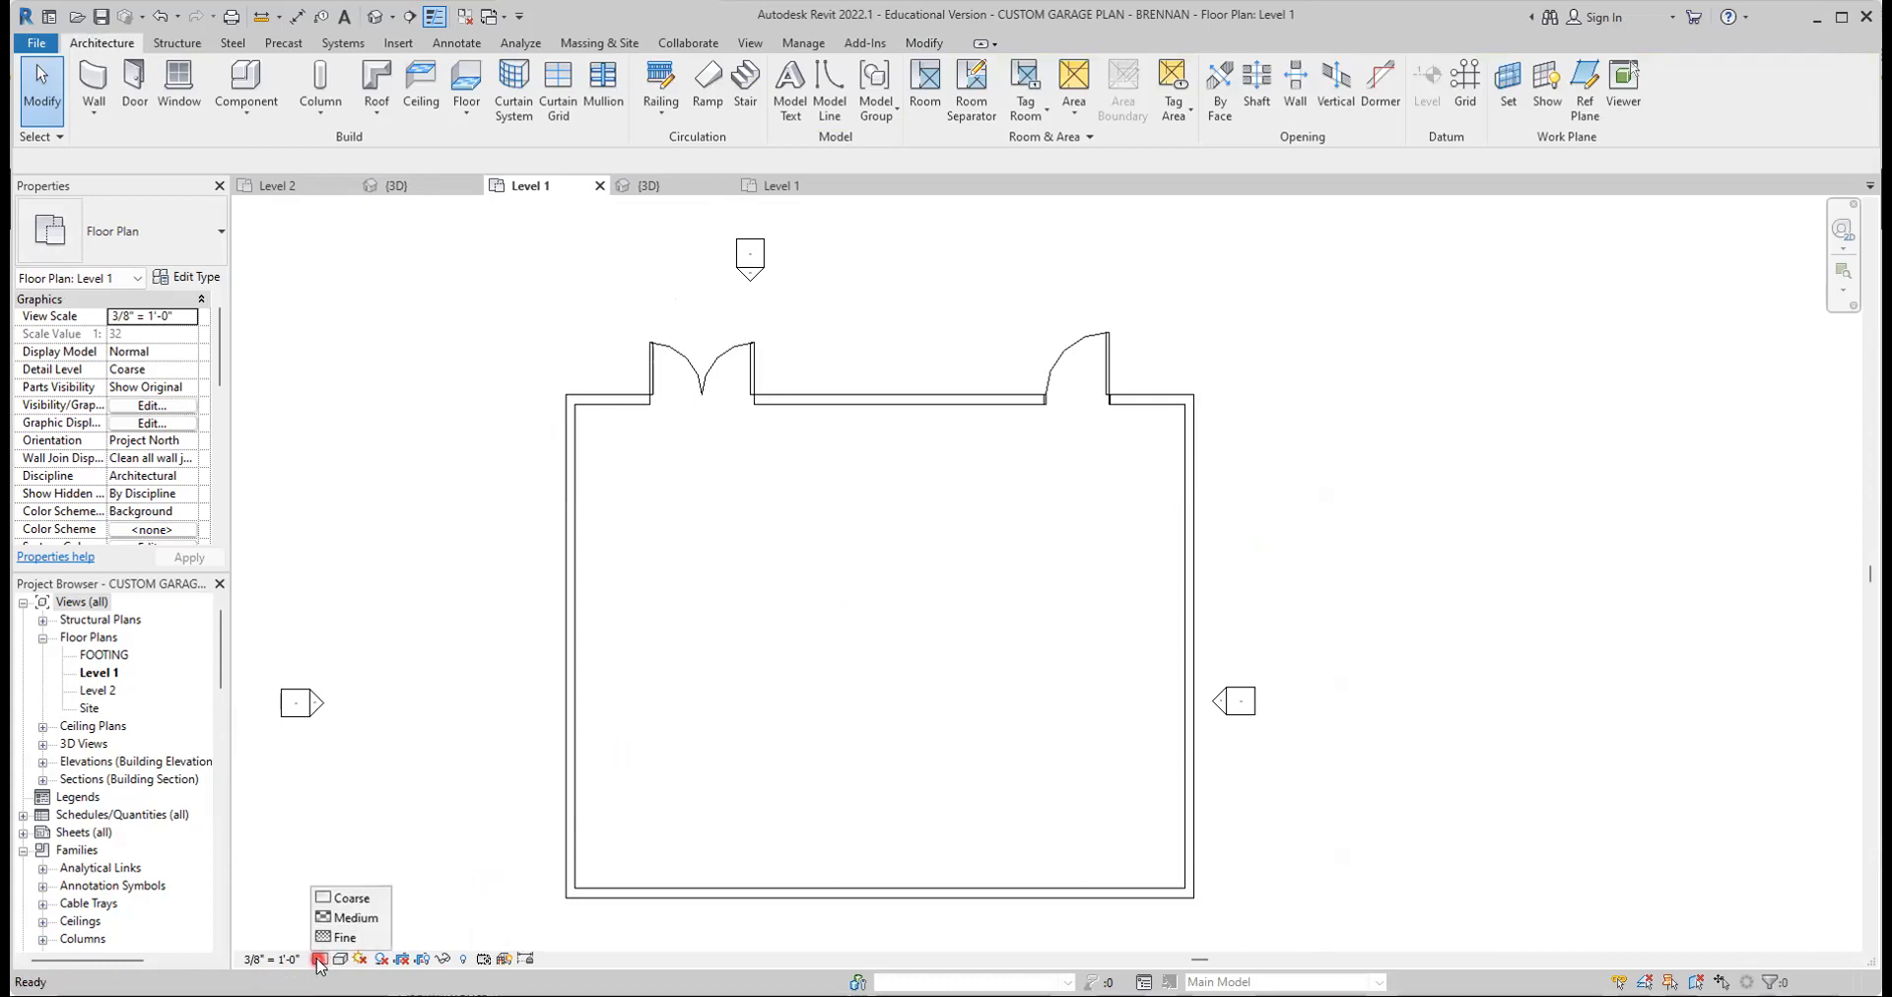
{"action": "left_click", "coordinate": [343, 898]}
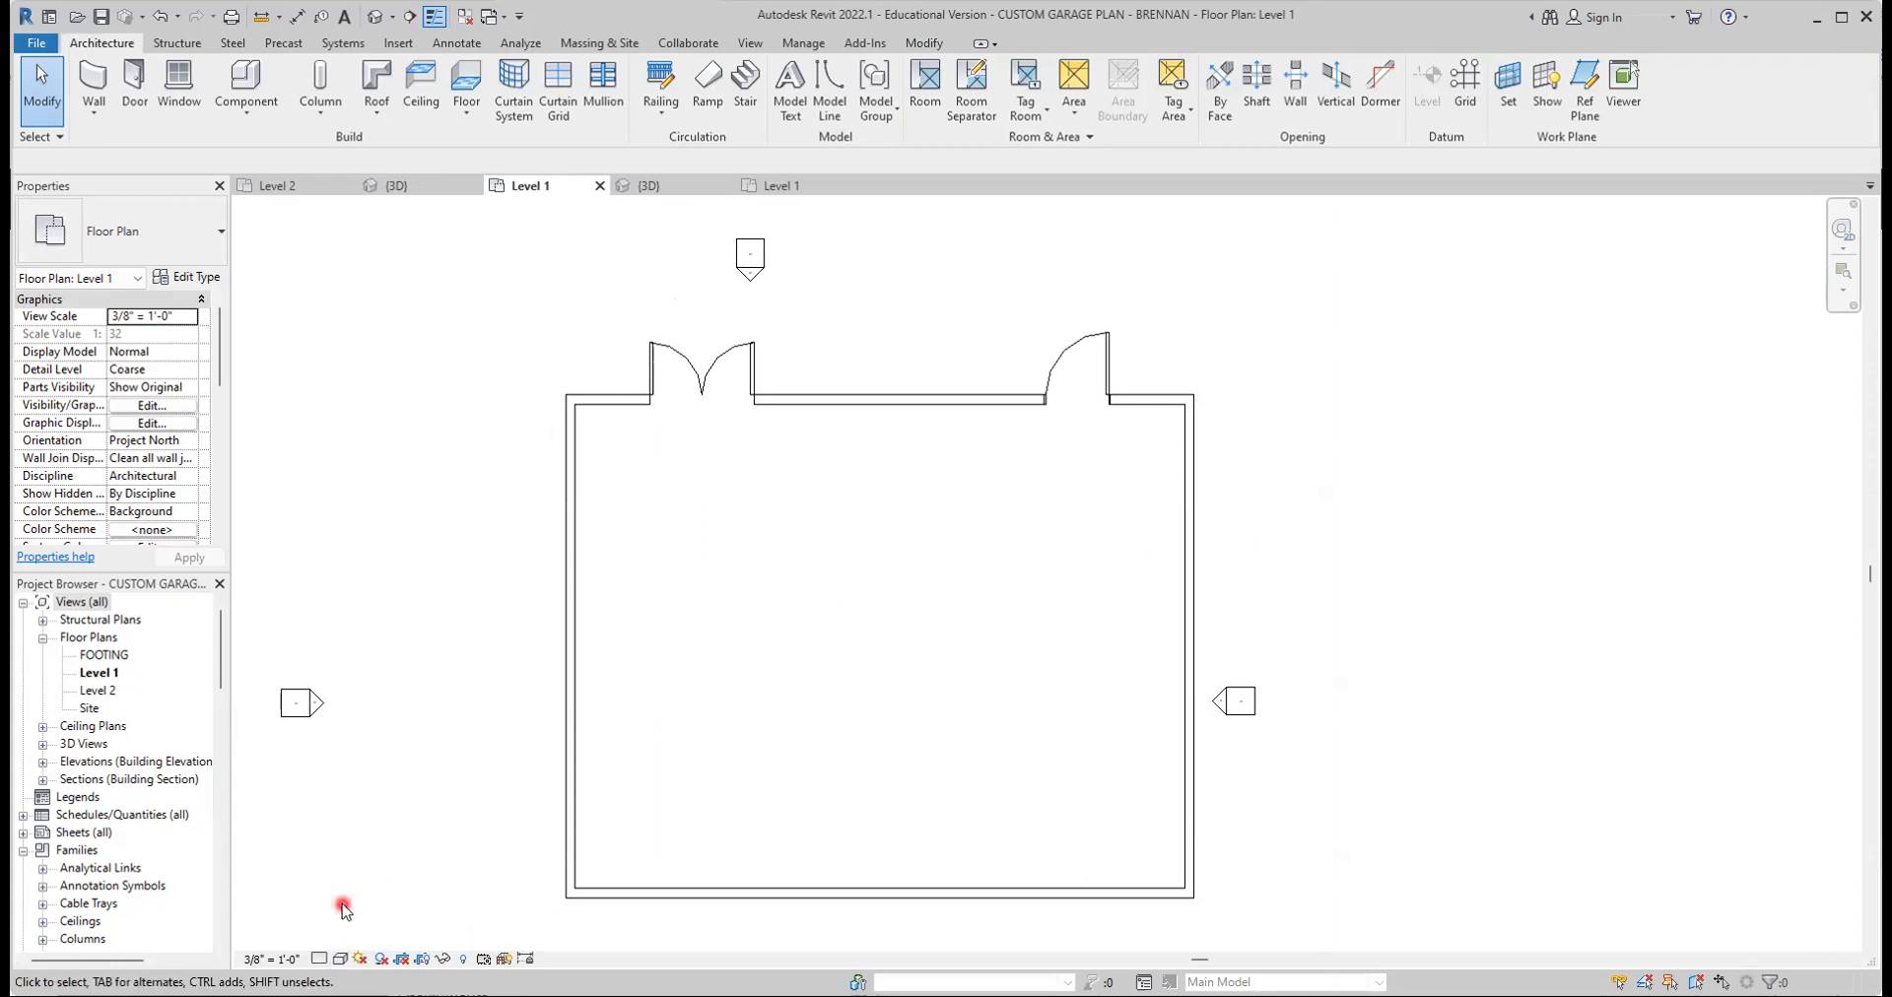
Examine the double glass door's offset from the northwest corner and its spacing to the single door in the coarse view
{"action": "scroll", "coordinate": [867, 582], "scroll_direction": "down", "scroll_amount": 1}
{"action": "middle_click_drag", "start_coordinate": [830, 722], "coordinate": [765, 928]}
{"action": "scroll", "coordinate": [843, 646], "scroll_direction": "up", "scroll_amount": 2}
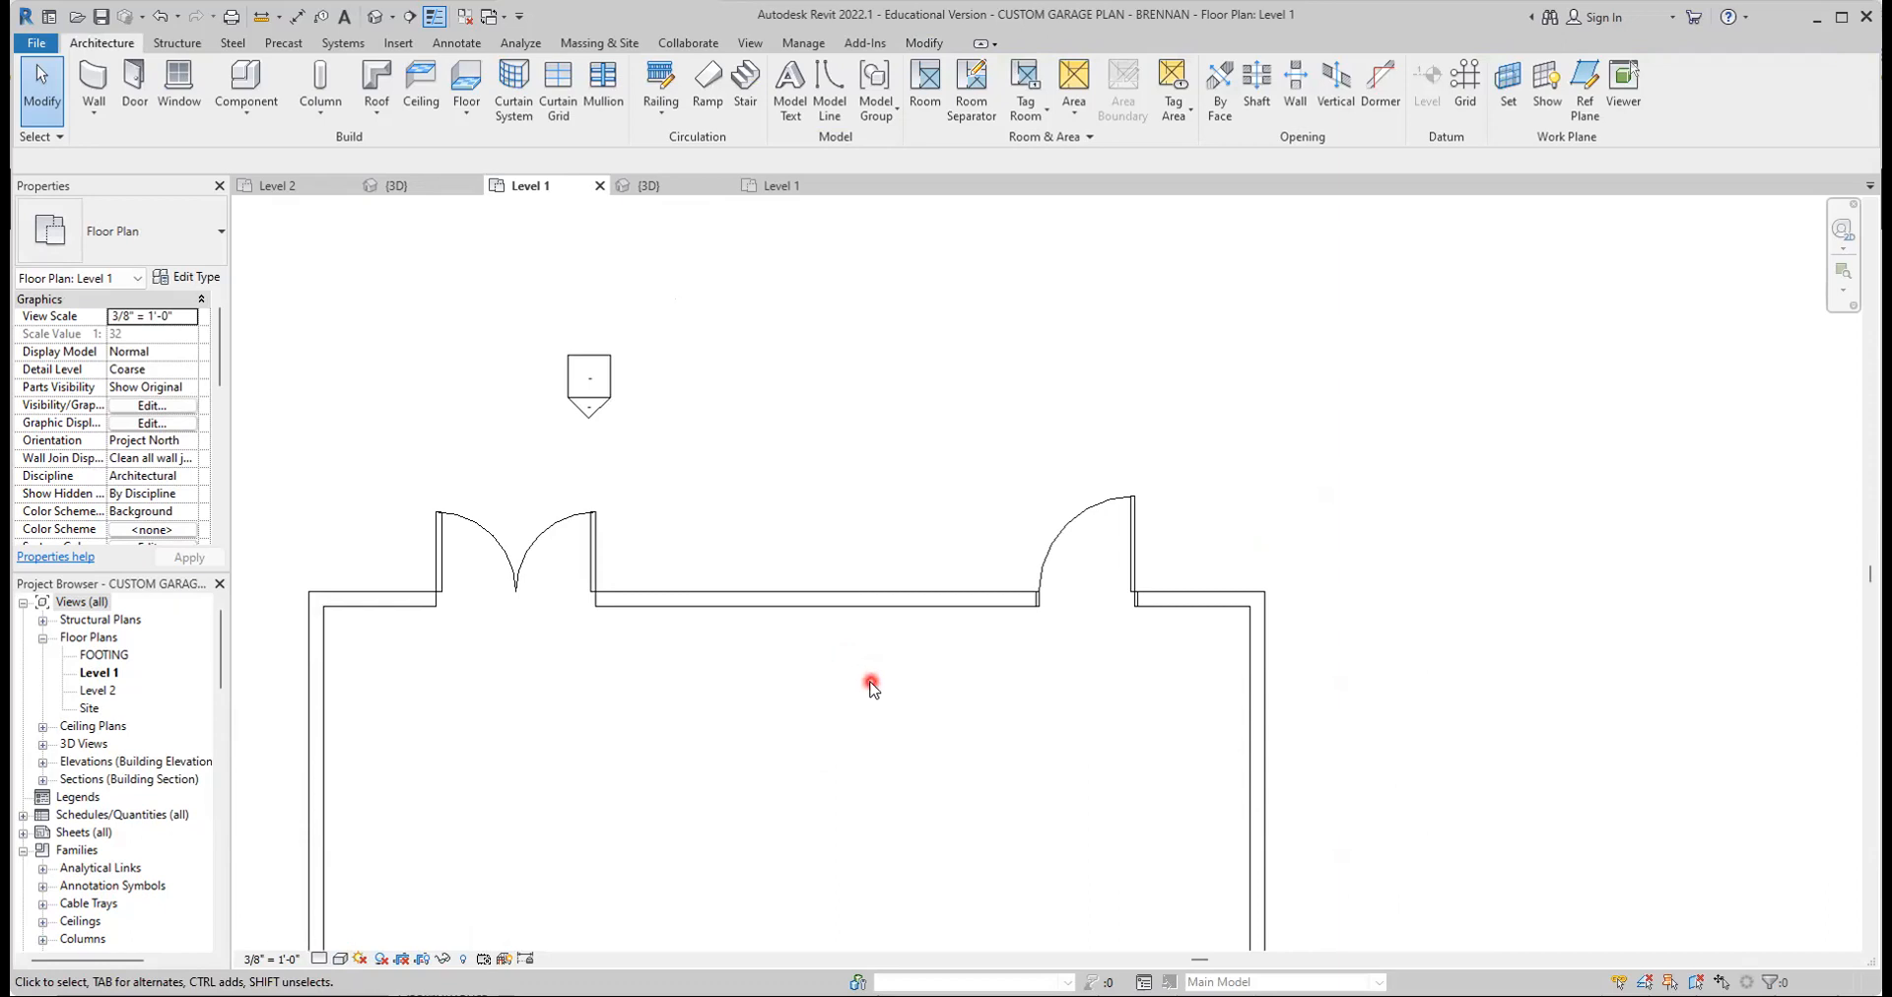
{"action": "scroll", "coordinate": [865, 680], "scroll_direction": "down", "scroll_amount": 2}
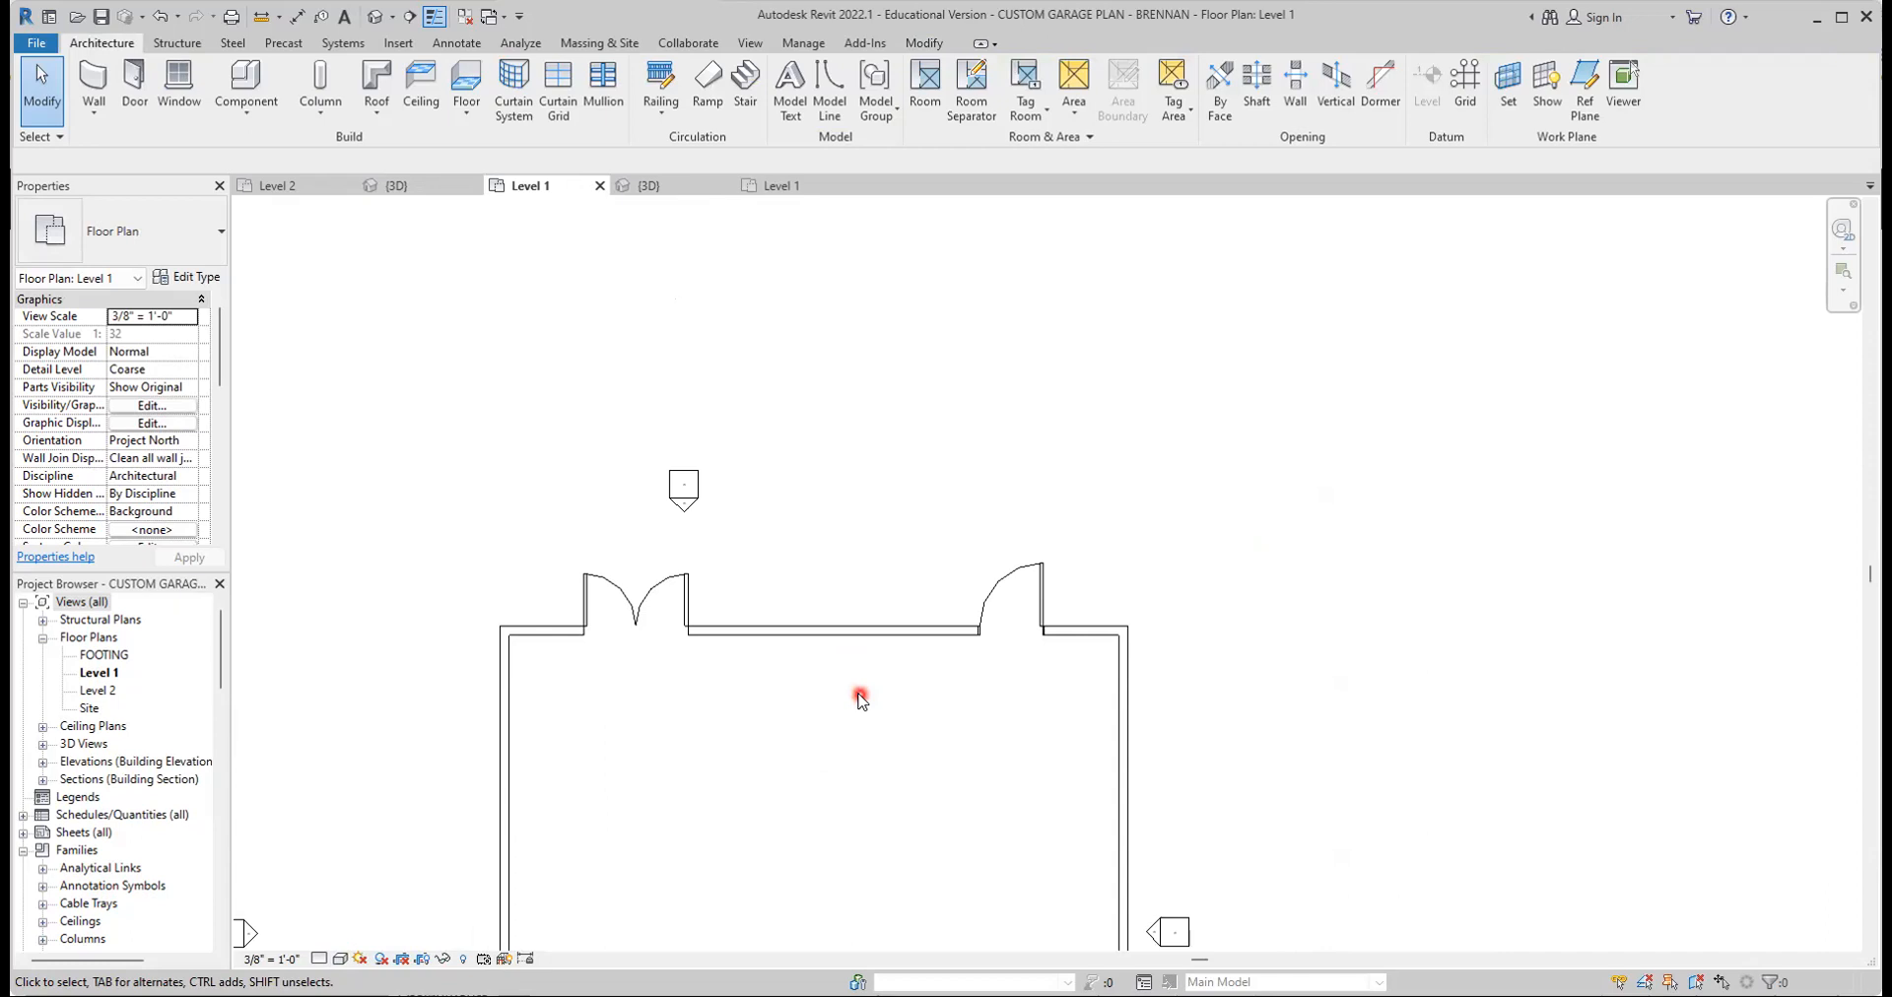
{"action": "scroll", "coordinate": [549, 706], "scroll_direction": "up", "scroll_amount": 2}
{"action": "middle_click_drag", "start_coordinate": [570, 684], "coordinate": [826, 751]}
{"action": "left_click", "coordinate": [803, 544]}
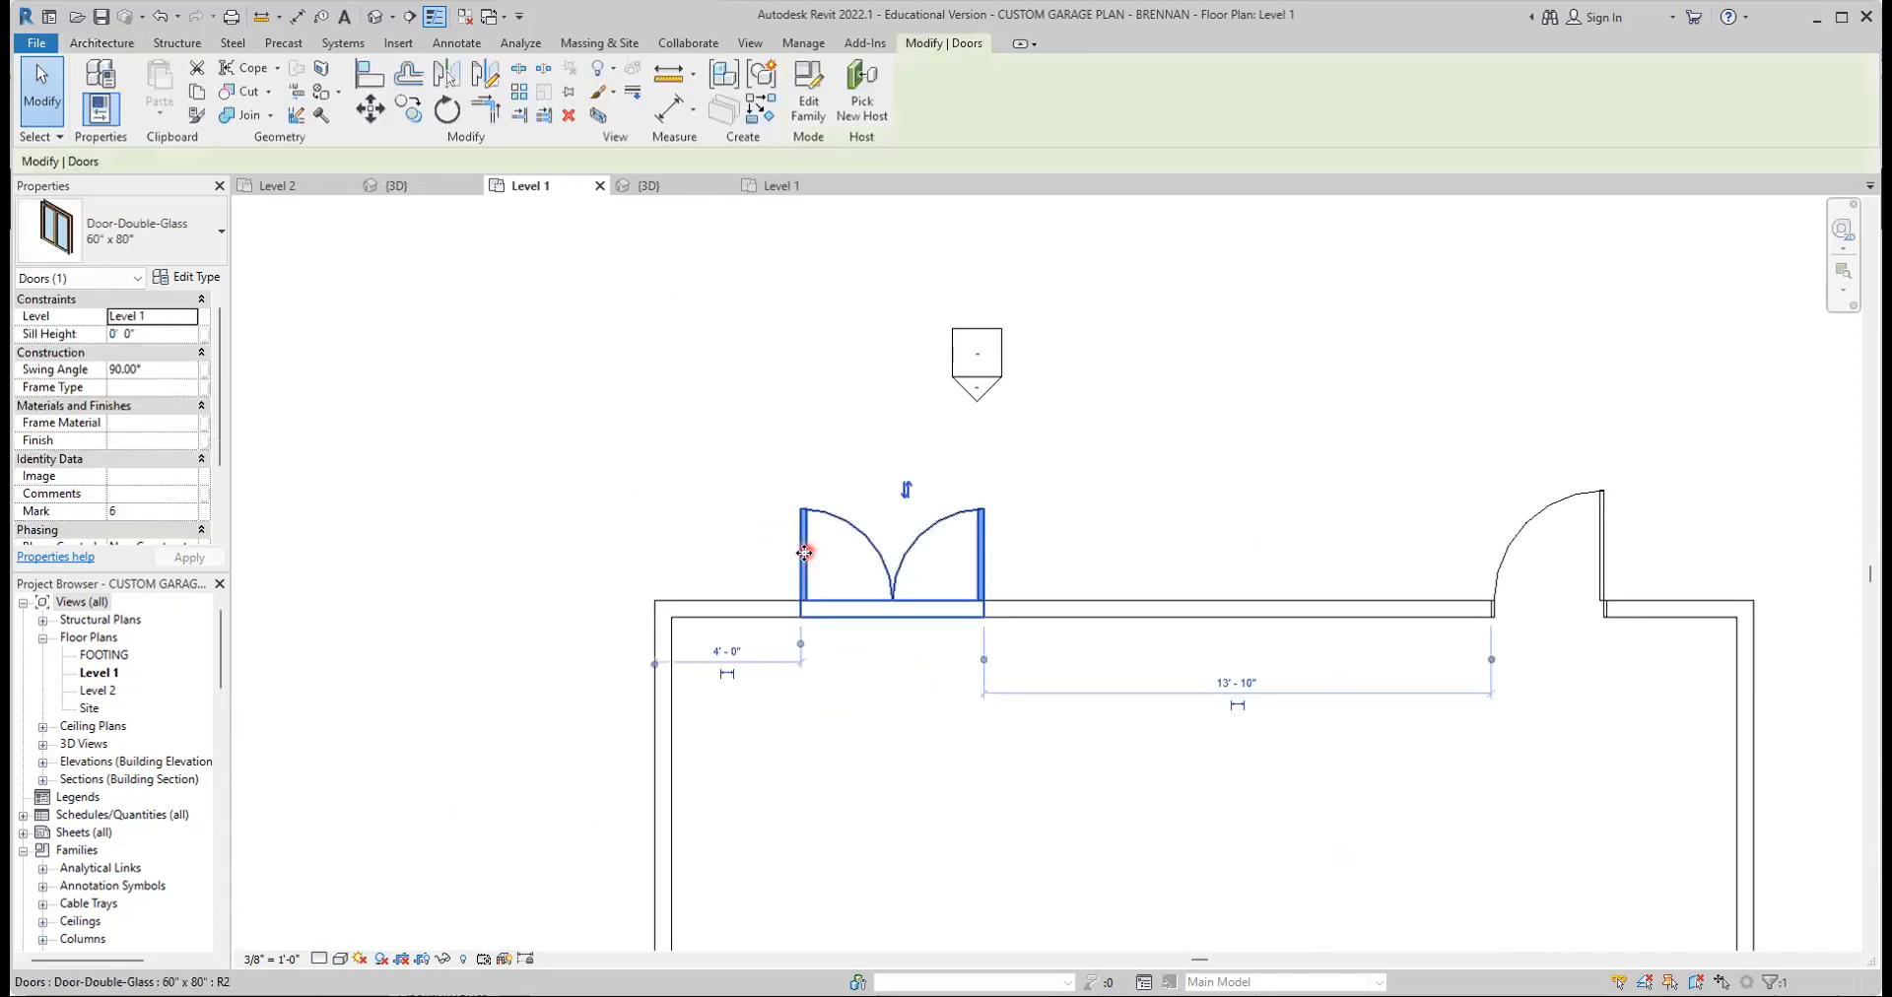
{"action": "scroll", "coordinate": [806, 704], "scroll_direction": "up", "scroll_amount": 2}
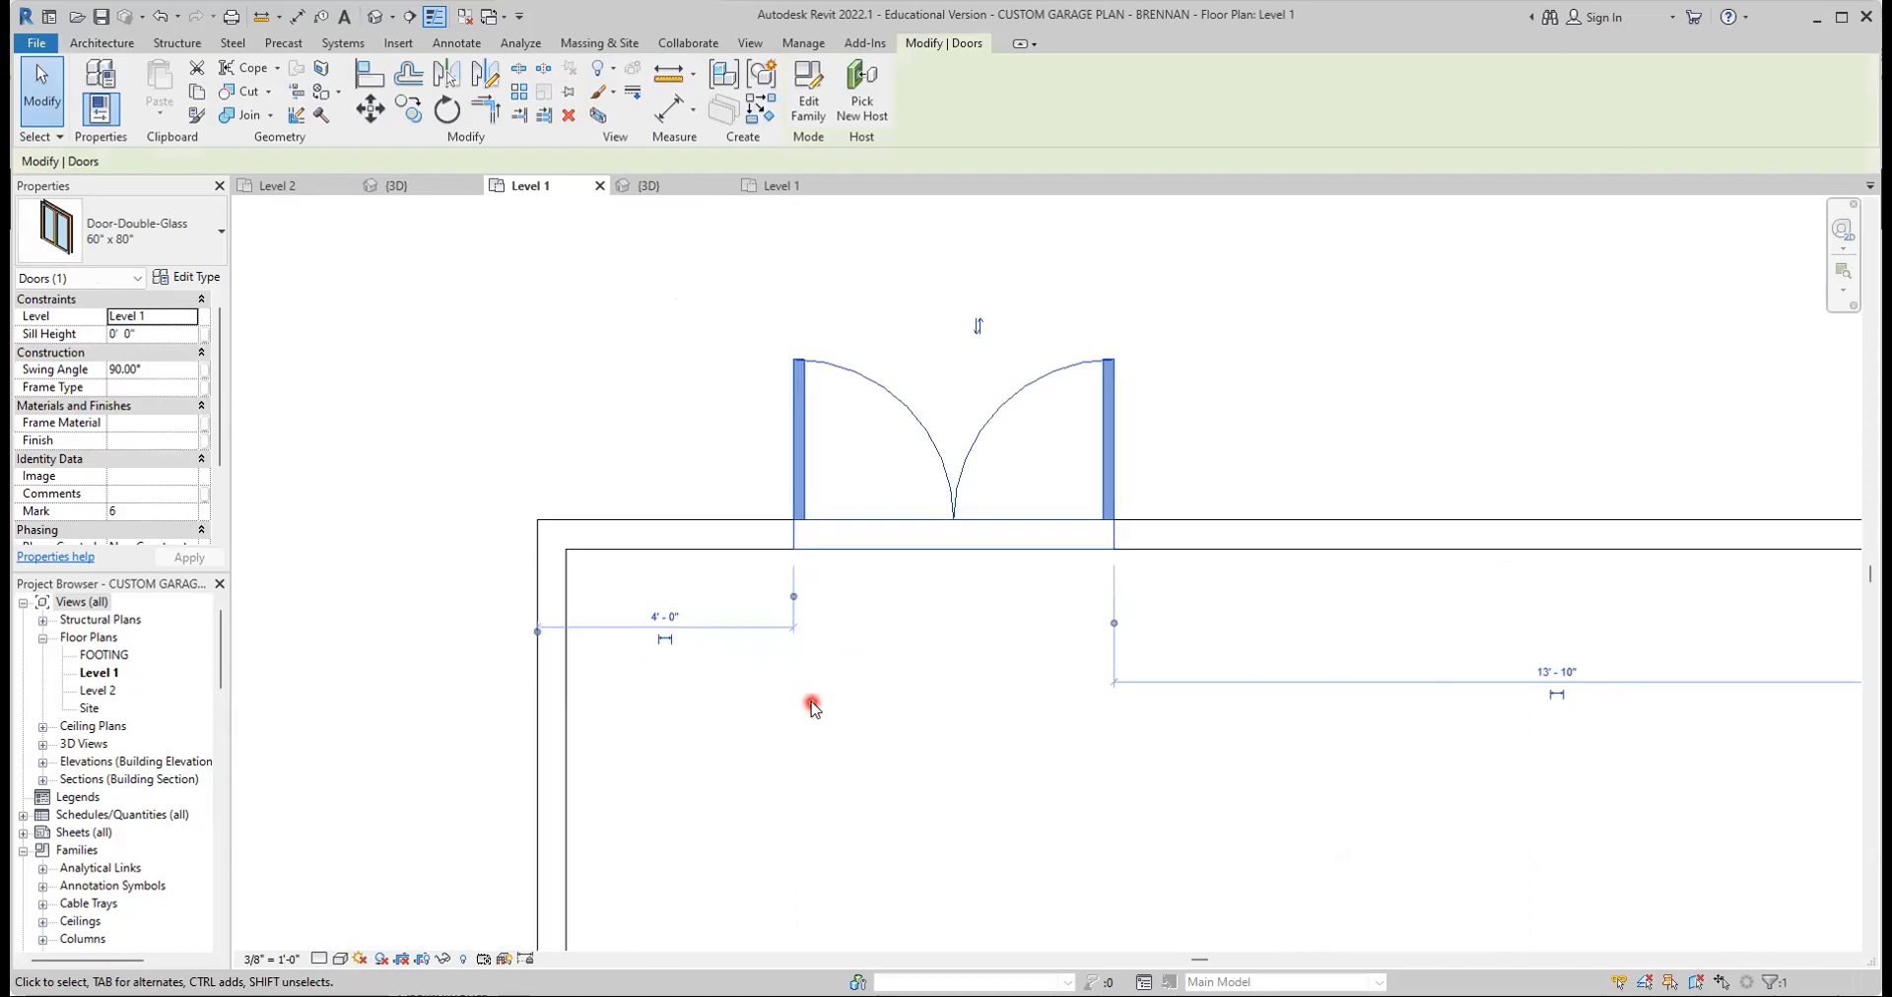
{"action": "scroll", "coordinate": [811, 705], "scroll_direction": "up", "scroll_amount": 2}
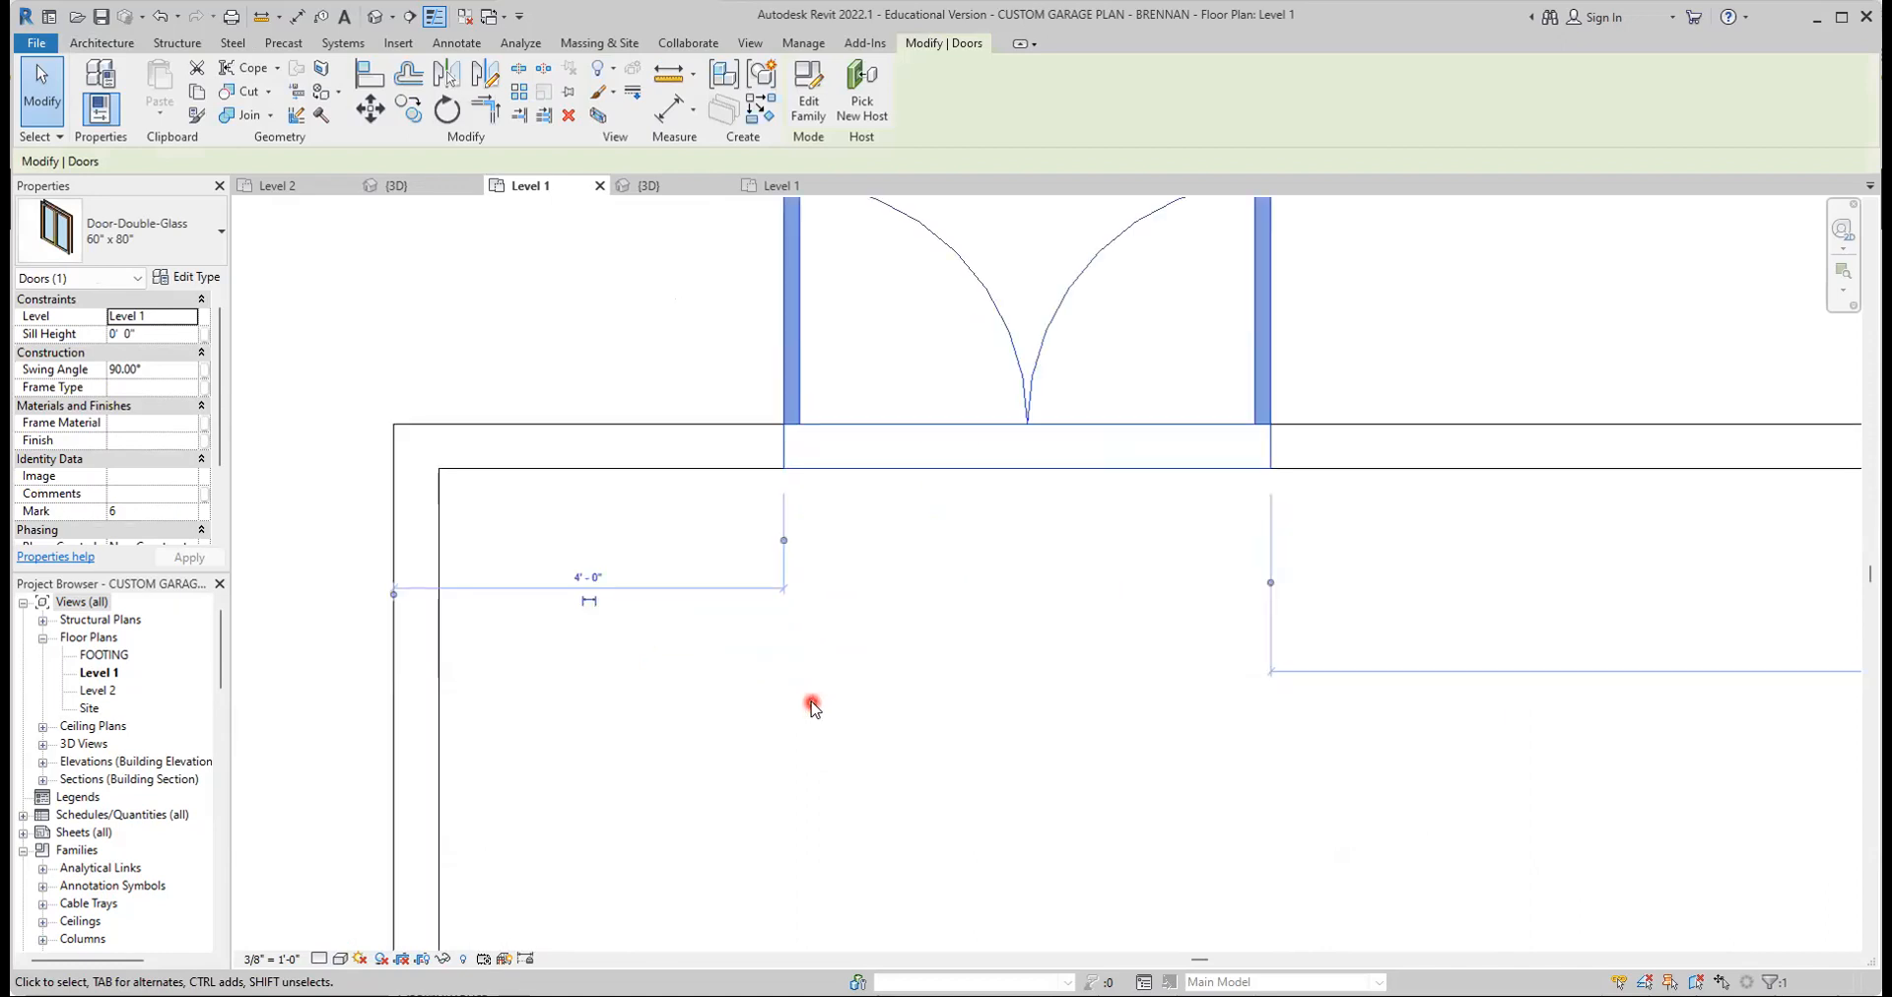
Move the single door's temporary witness line nearest the northeast corner from the frame's outer edge to the door opening's edge
{"action": "left_click", "coordinate": [1453, 600]}
{"action": "scroll", "coordinate": [1457, 600], "scroll_direction": "down", "scroll_amount": 4}
{"action": "middle_click_drag", "start_coordinate": [1521, 639], "coordinate": [1063, 713]}
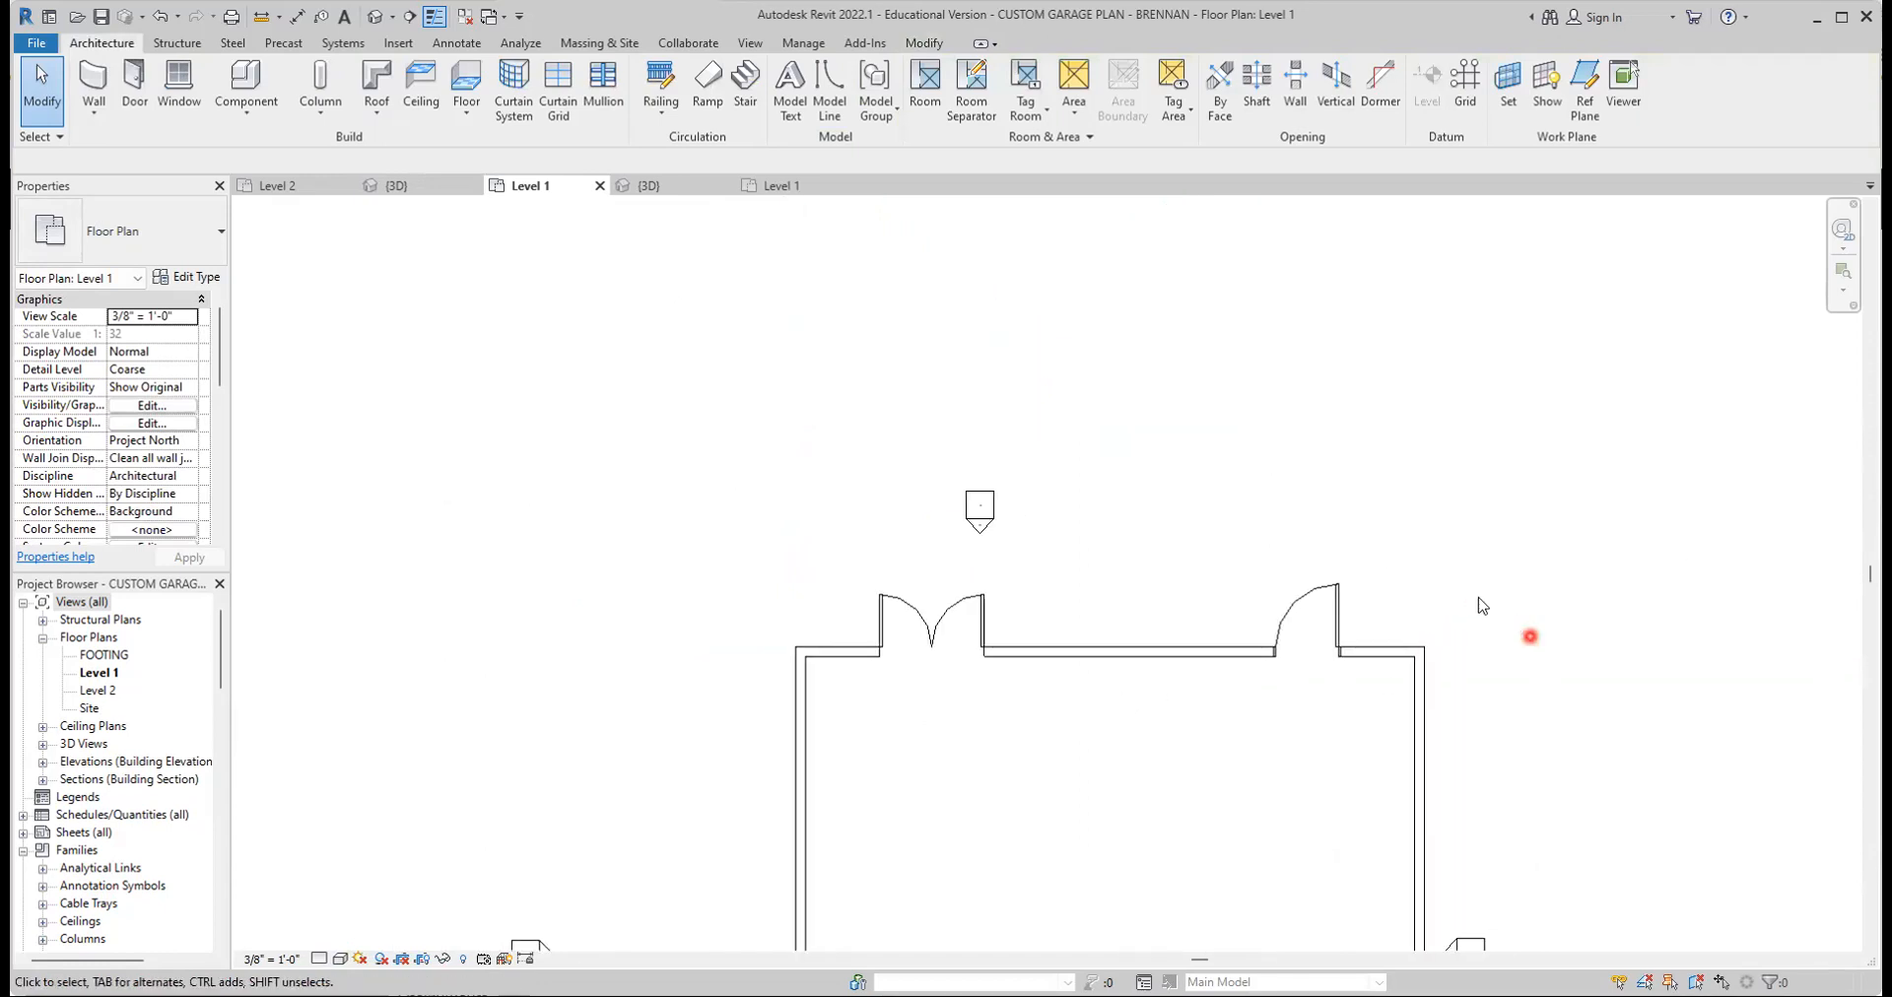
{"action": "left_click", "coordinate": [1334, 631]}
{"action": "scroll", "coordinate": [1369, 743], "scroll_direction": "up", "scroll_amount": 2}
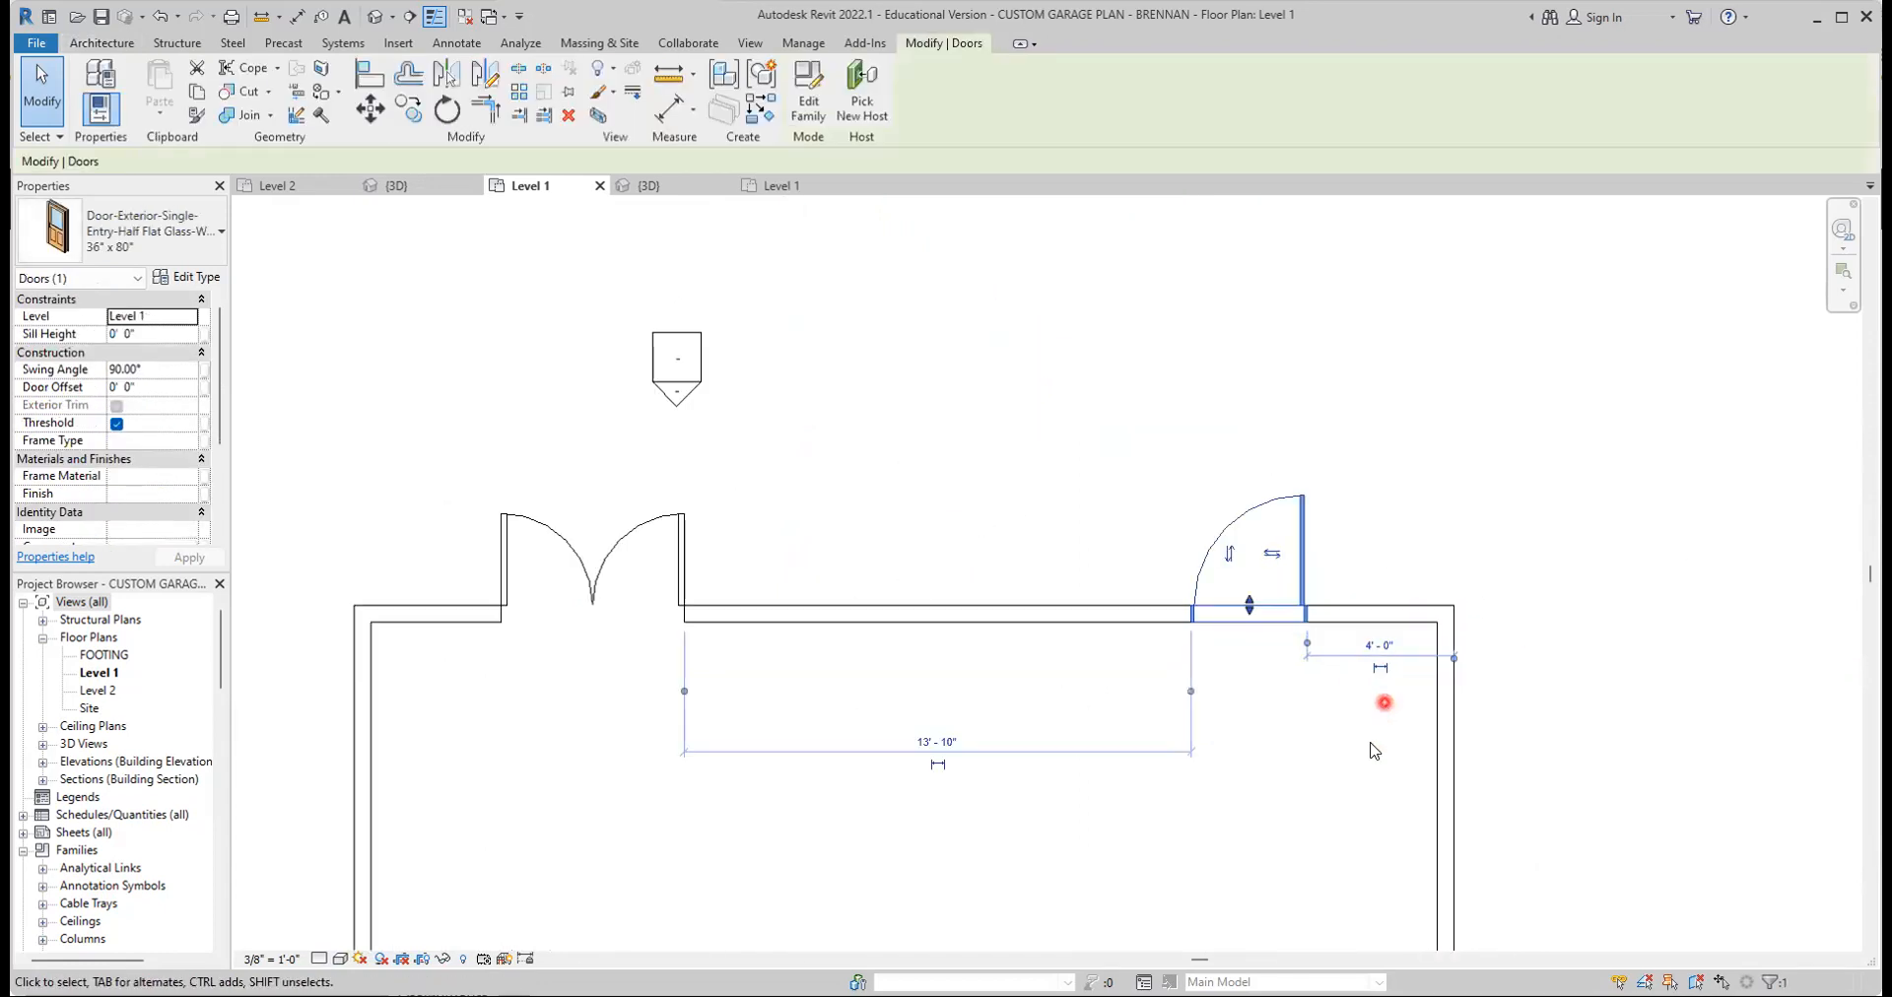
{"action": "scroll", "coordinate": [1361, 747], "scroll_direction": "up", "scroll_amount": 3}
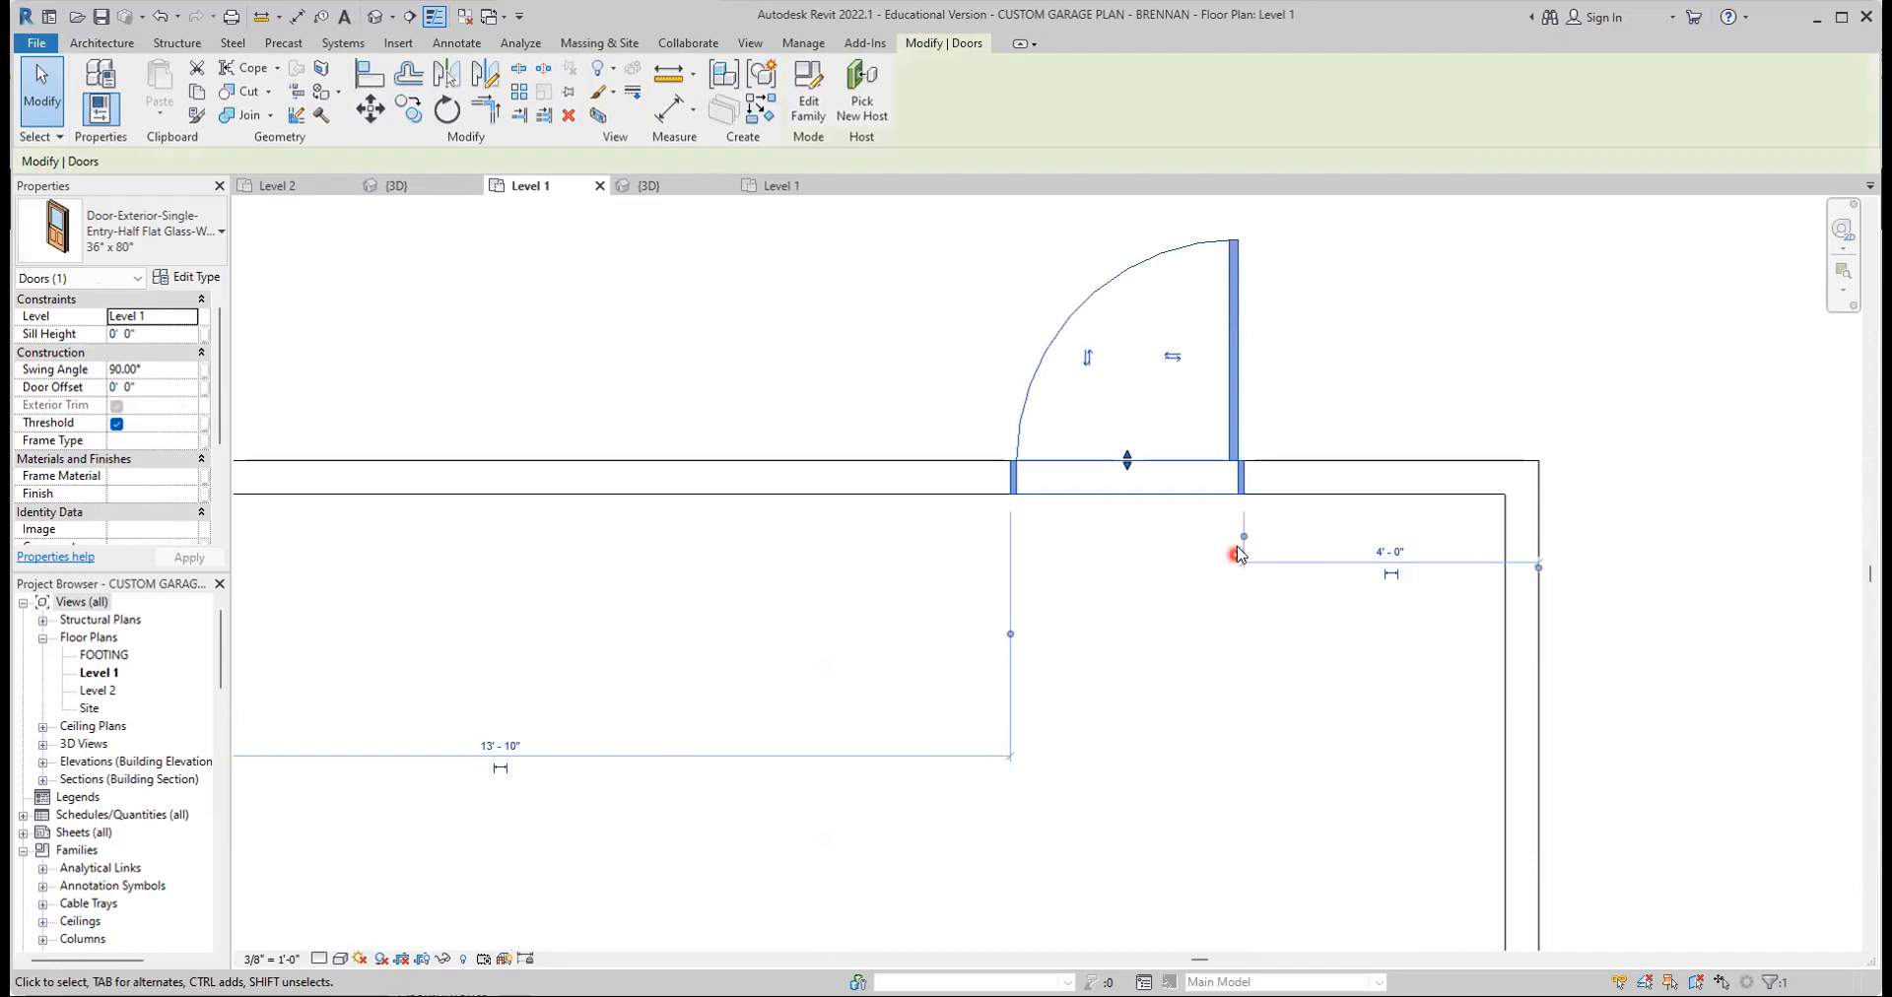
{"action": "left_click_drag", "start_coordinate": [1242, 537], "coordinate": [1236, 424]}
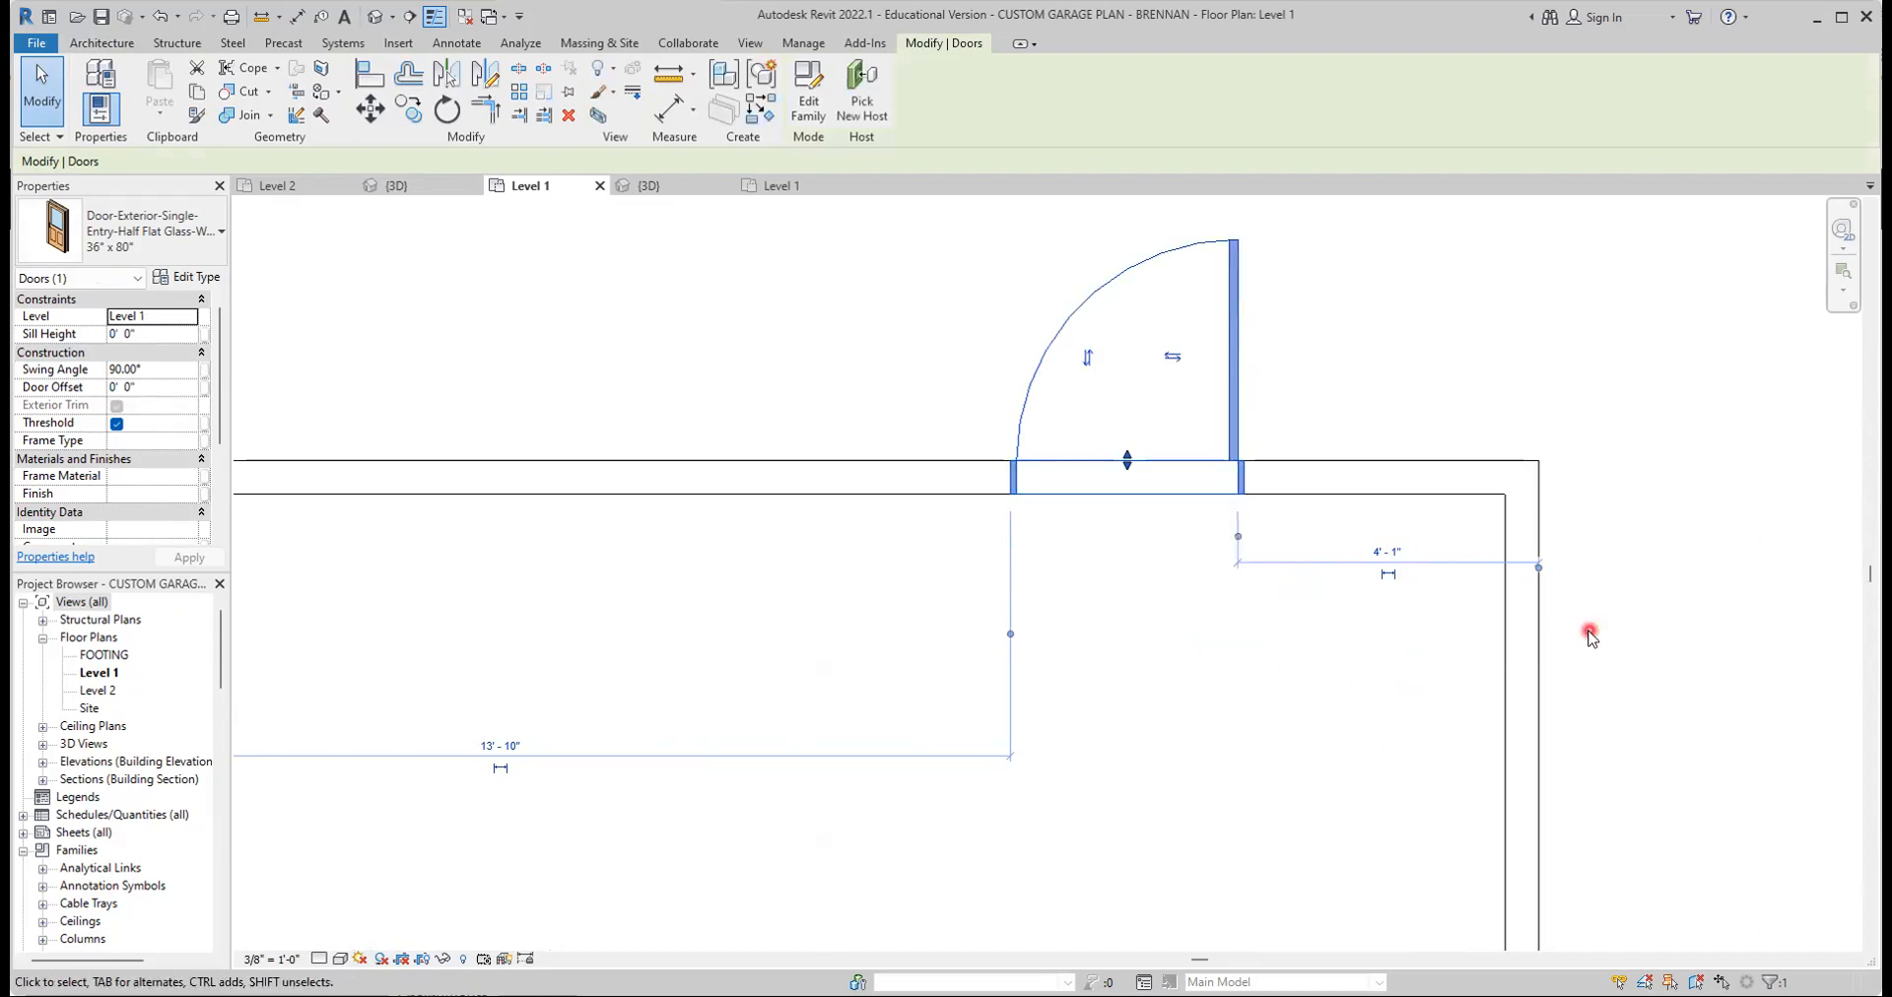
Set the single door opening's distance from the garage's northeast outside corner to 4'
{"action": "left_click", "coordinate": [1359, 551]}
{"action": "type", "text": "4"}
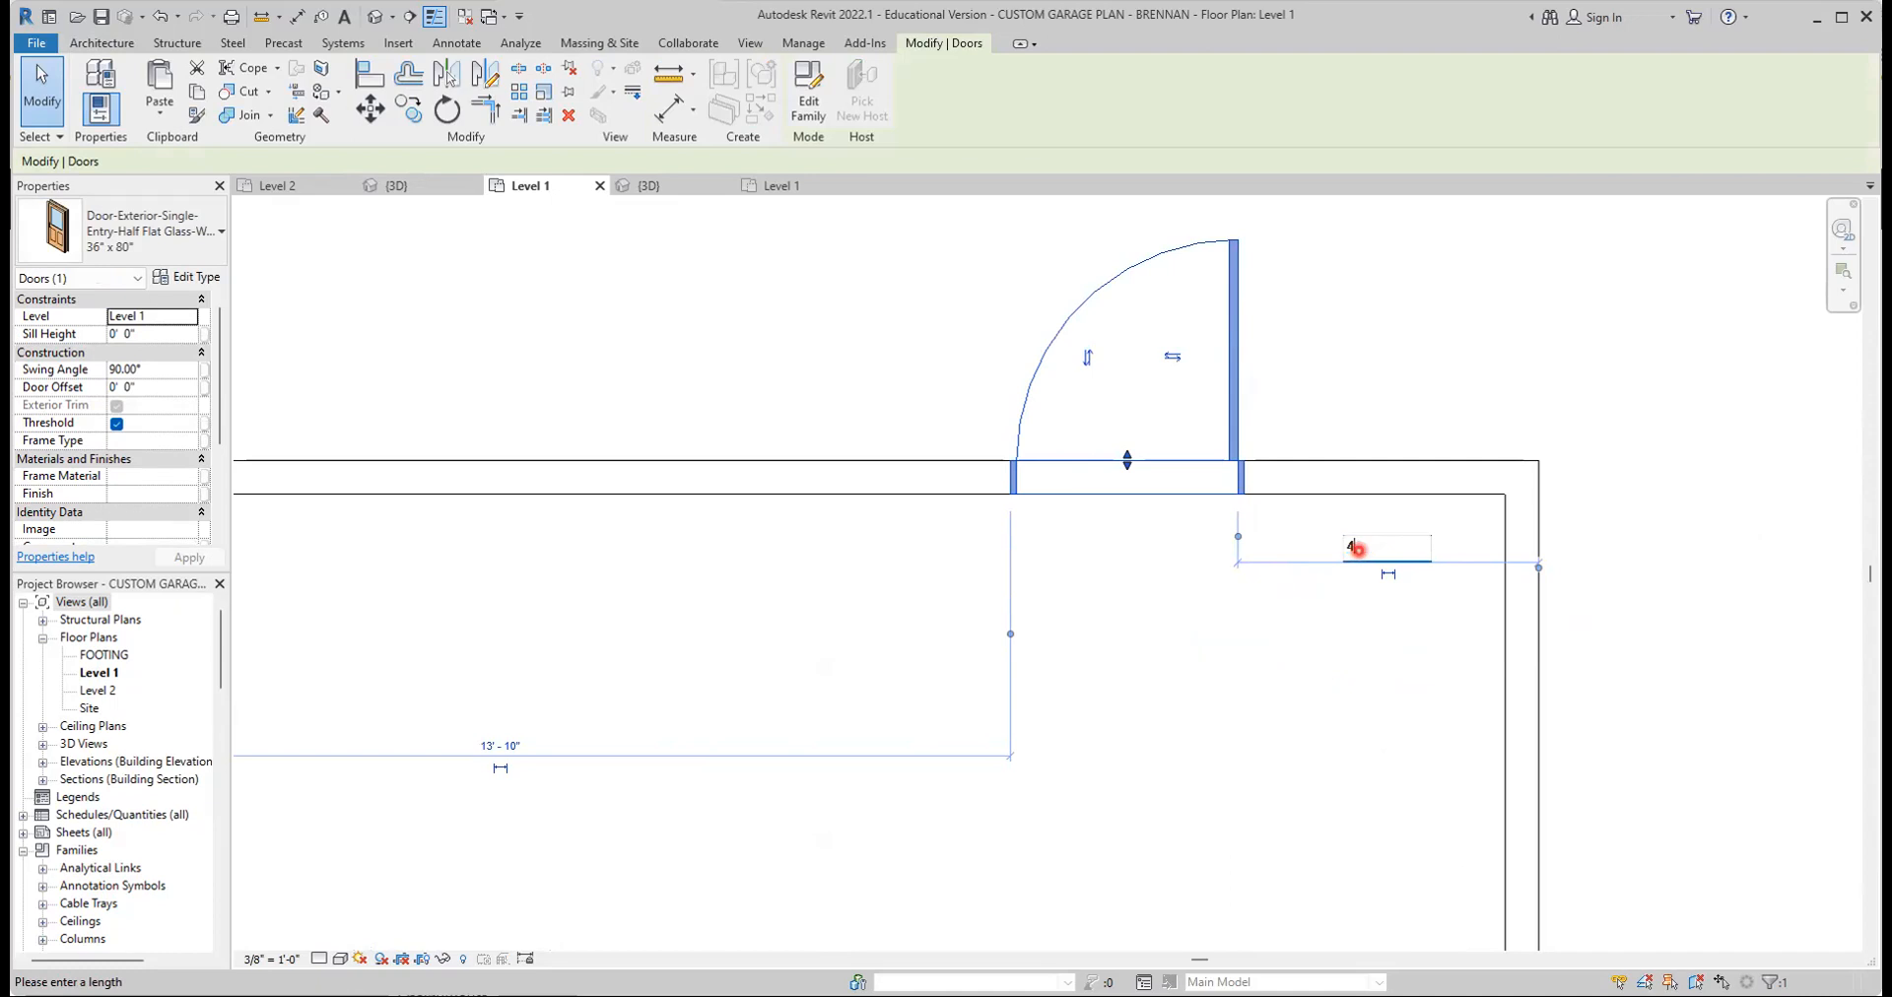
{"action": "key", "text": "Return"}
{"action": "left_click", "coordinate": [1366, 692]}
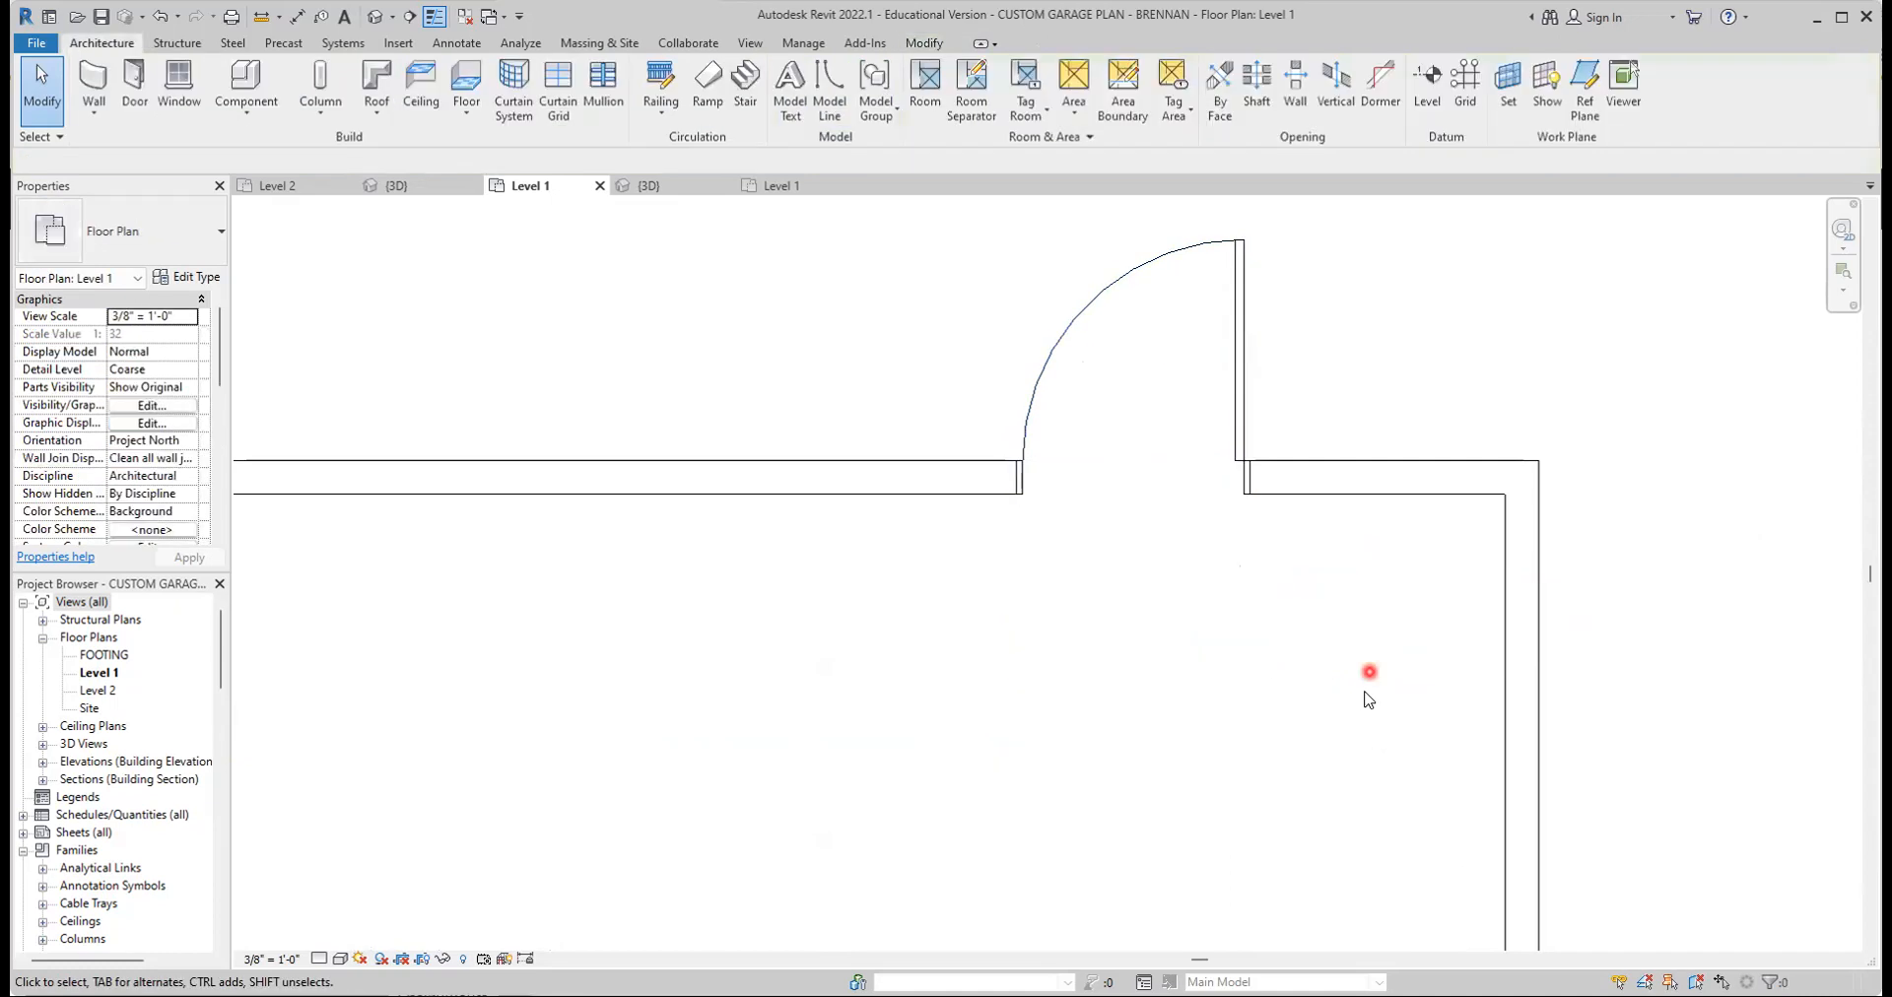
Configure the Aligned dimension to pick Entire Walls, with Openings referenced by Widths
{"action": "scroll", "coordinate": [1210, 704], "scroll_direction": "down", "scroll_amount": 3}
{"action": "scroll", "coordinate": [1179, 722], "scroll_direction": "down", "scroll_amount": 1}
{"action": "scroll", "coordinate": [1174, 722], "scroll_direction": "up", "scroll_amount": 1}
{"action": "middle_click_drag", "start_coordinate": [1108, 690], "coordinate": [1100, 736]}
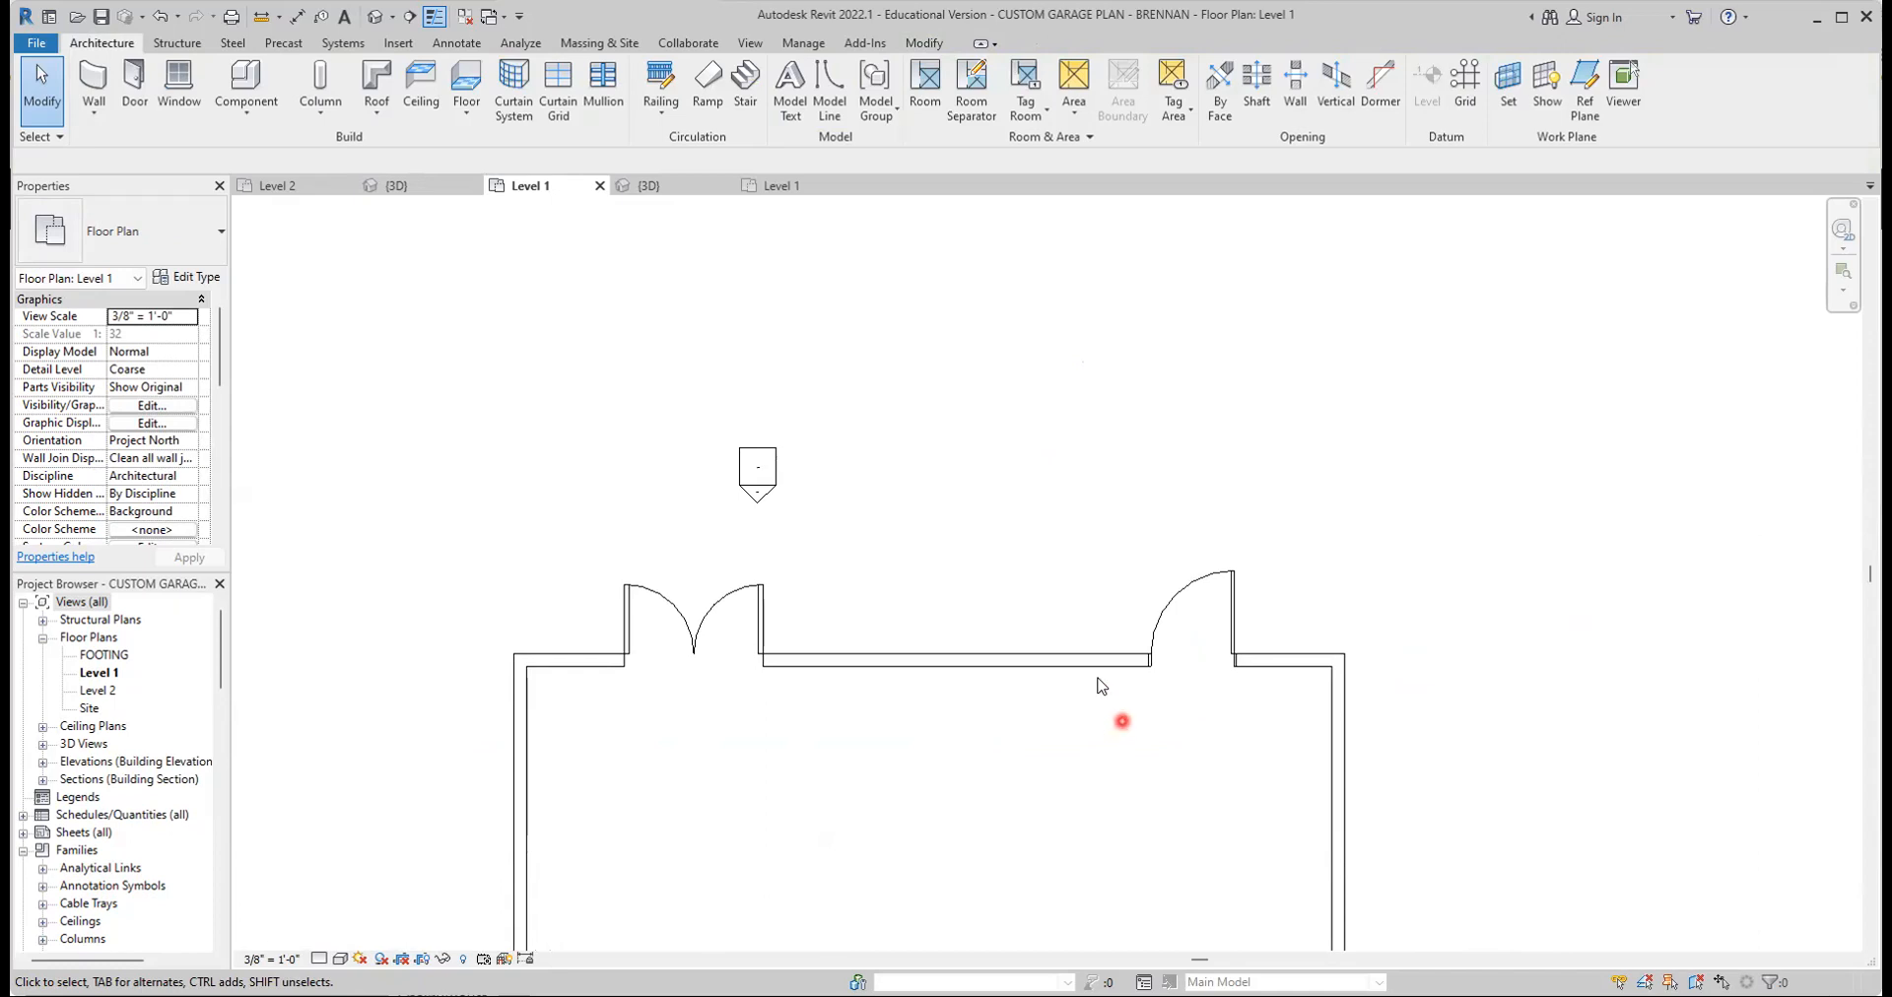
{"action": "left_click", "coordinate": [295, 22]}
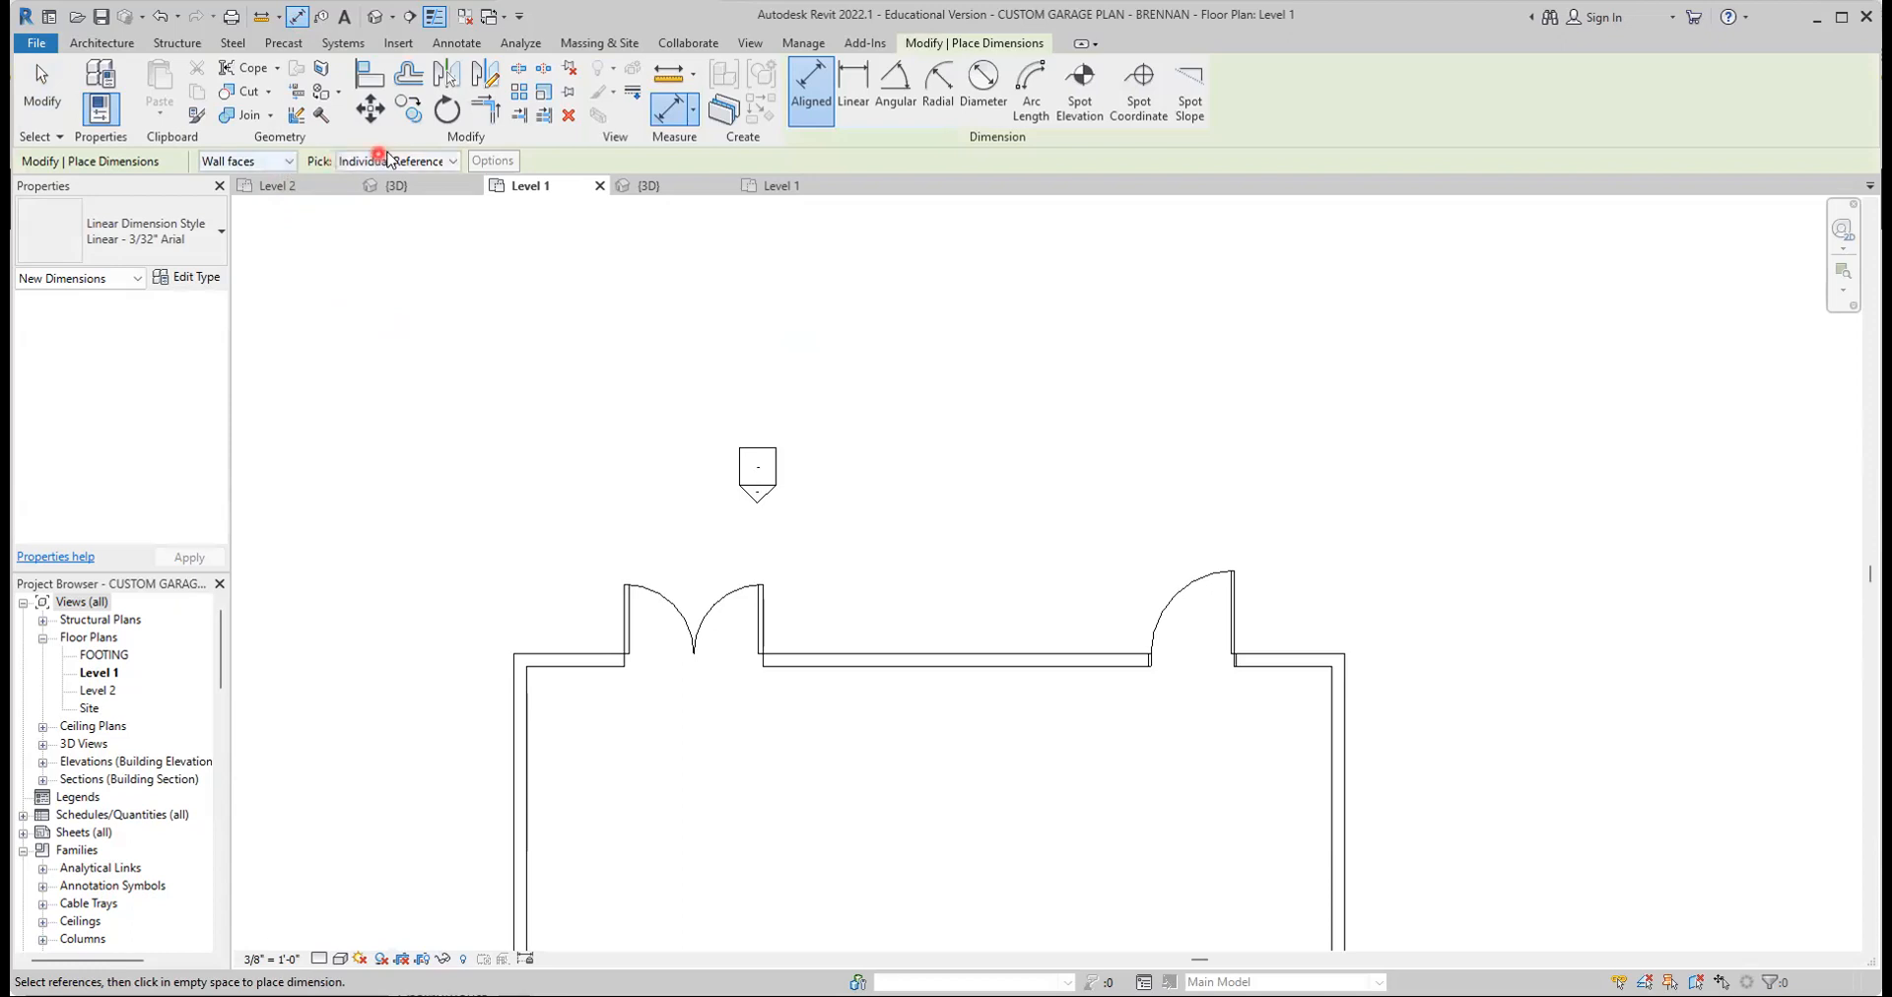
{"action": "left_click", "coordinate": [453, 161]}
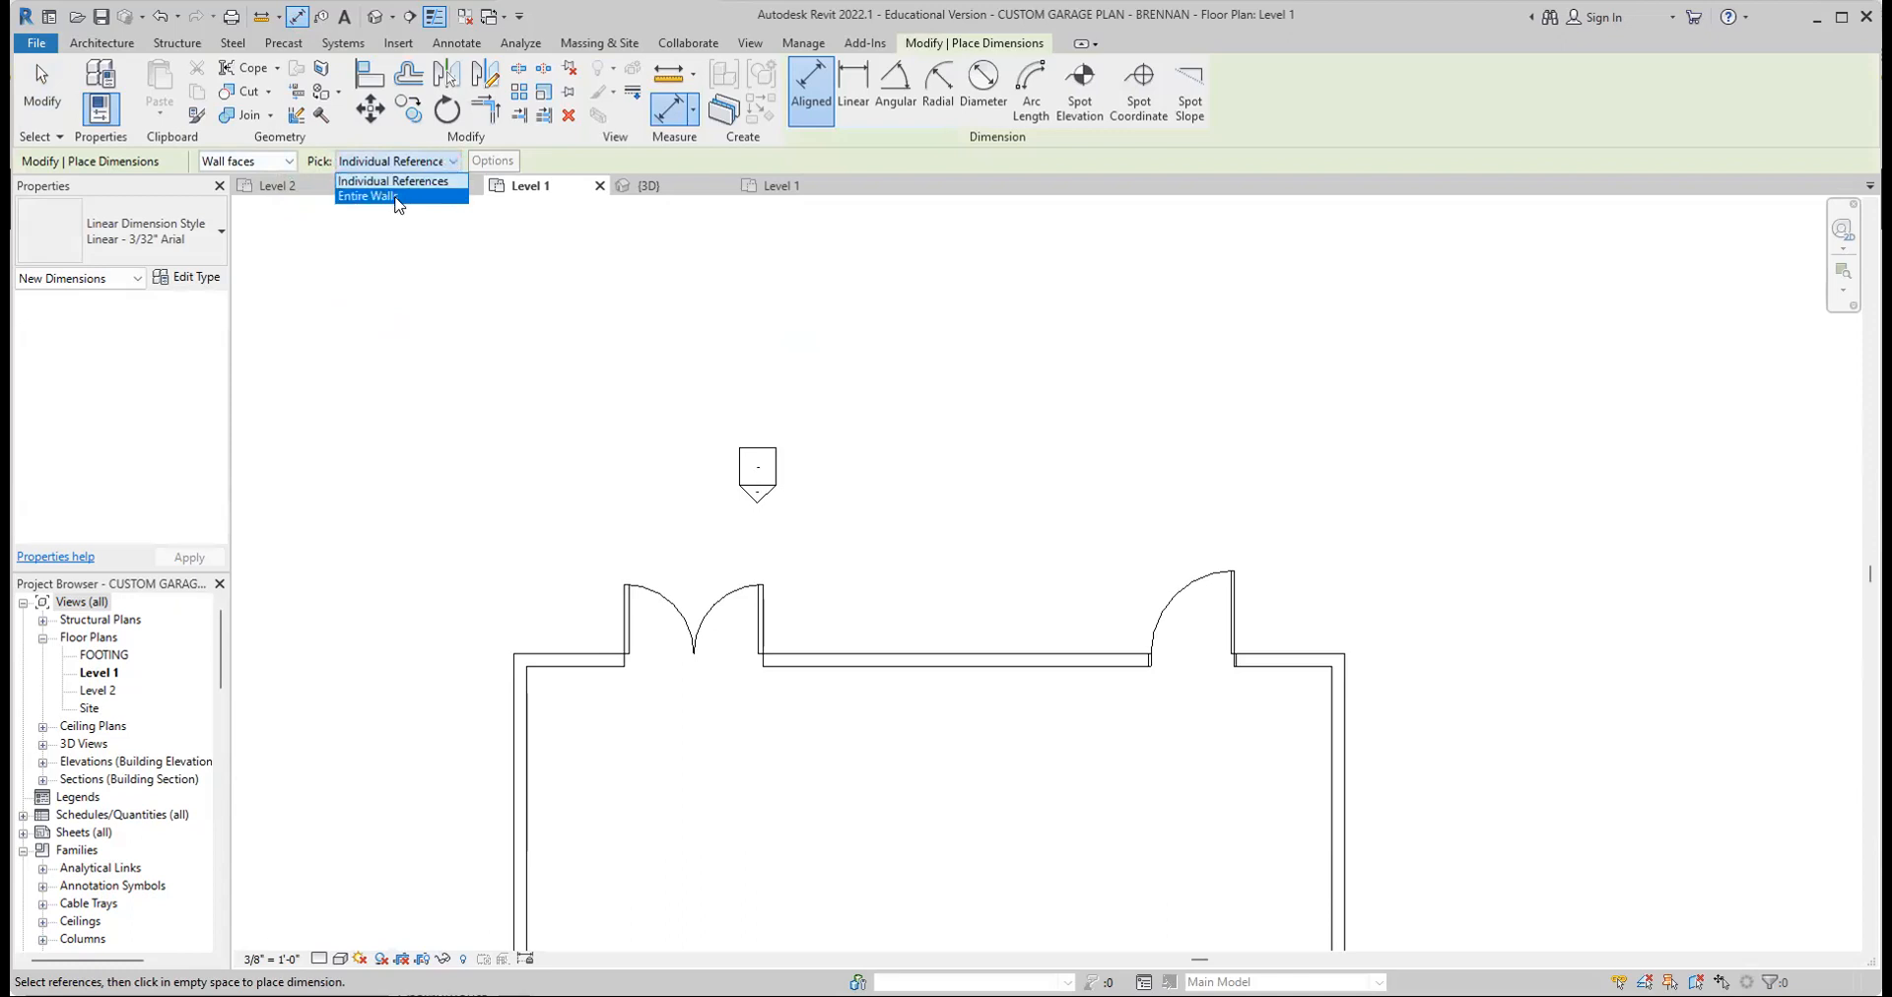
{"action": "left_click", "coordinate": [456, 305]}
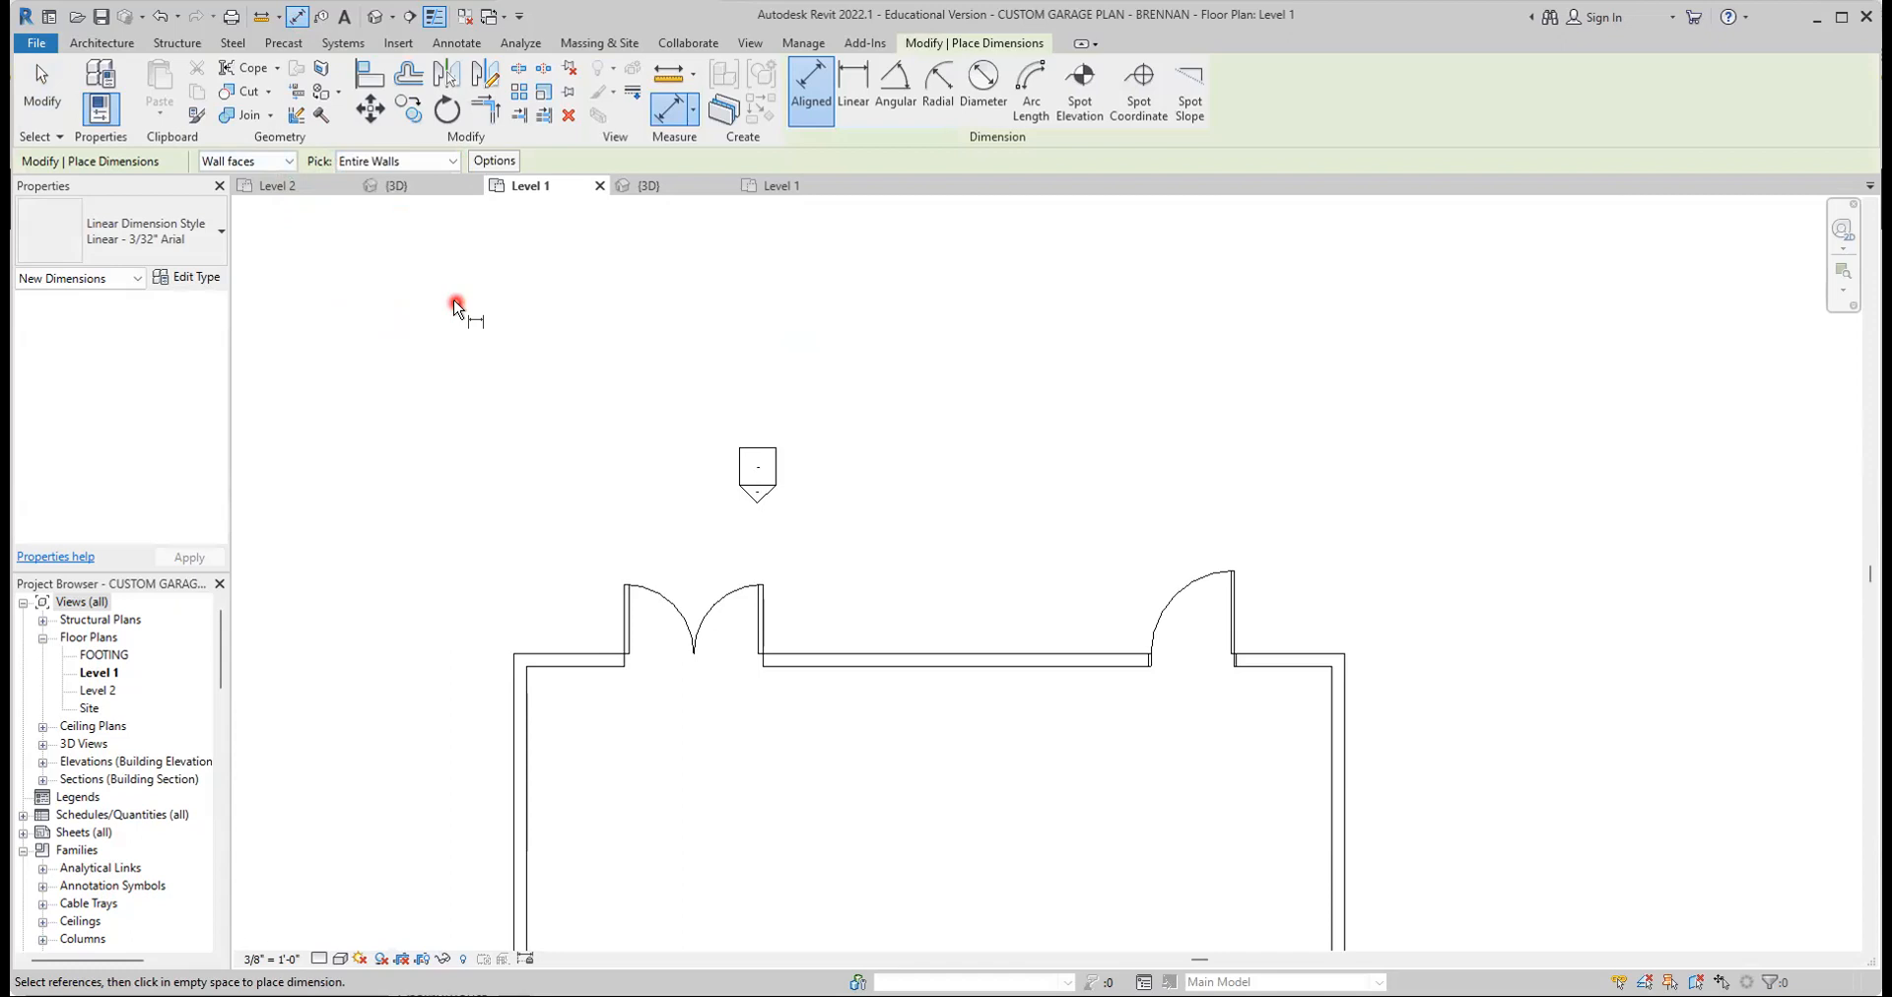
{"action": "left_click", "coordinate": [491, 162]}
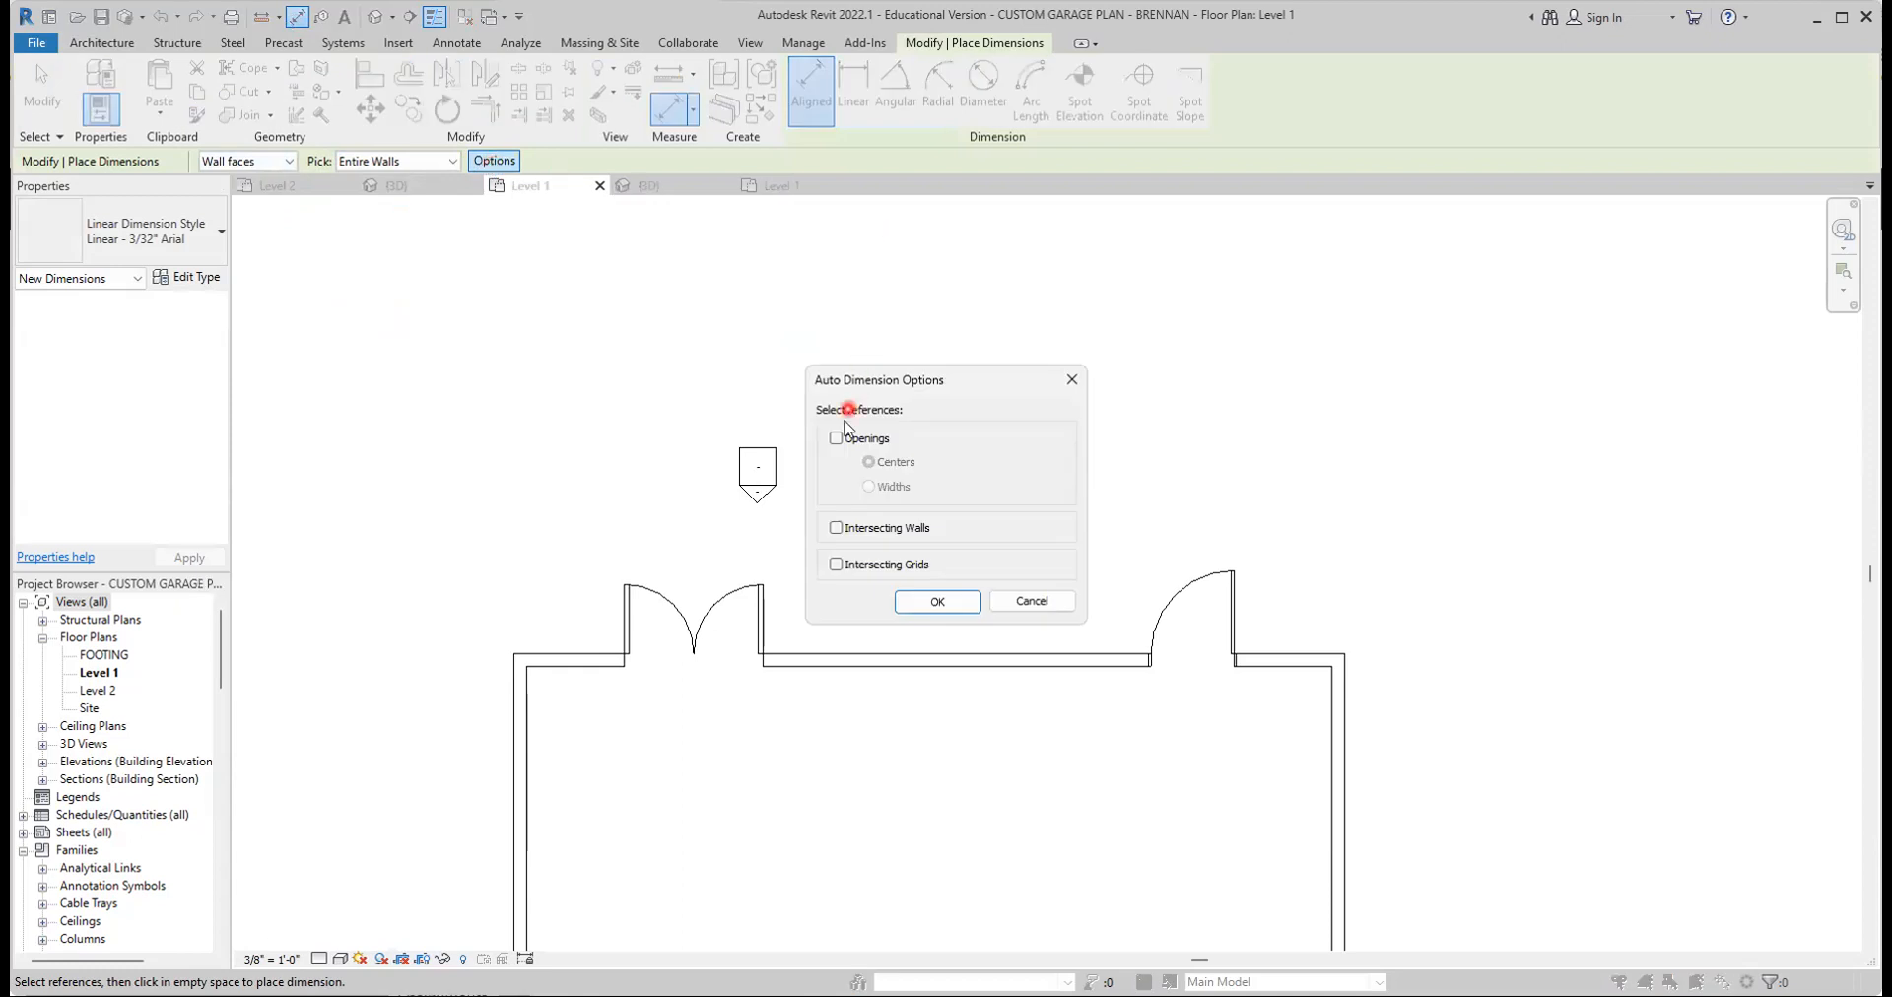
{"action": "left_click", "coordinate": [836, 437]}
{"action": "left_click", "coordinate": [868, 486]}
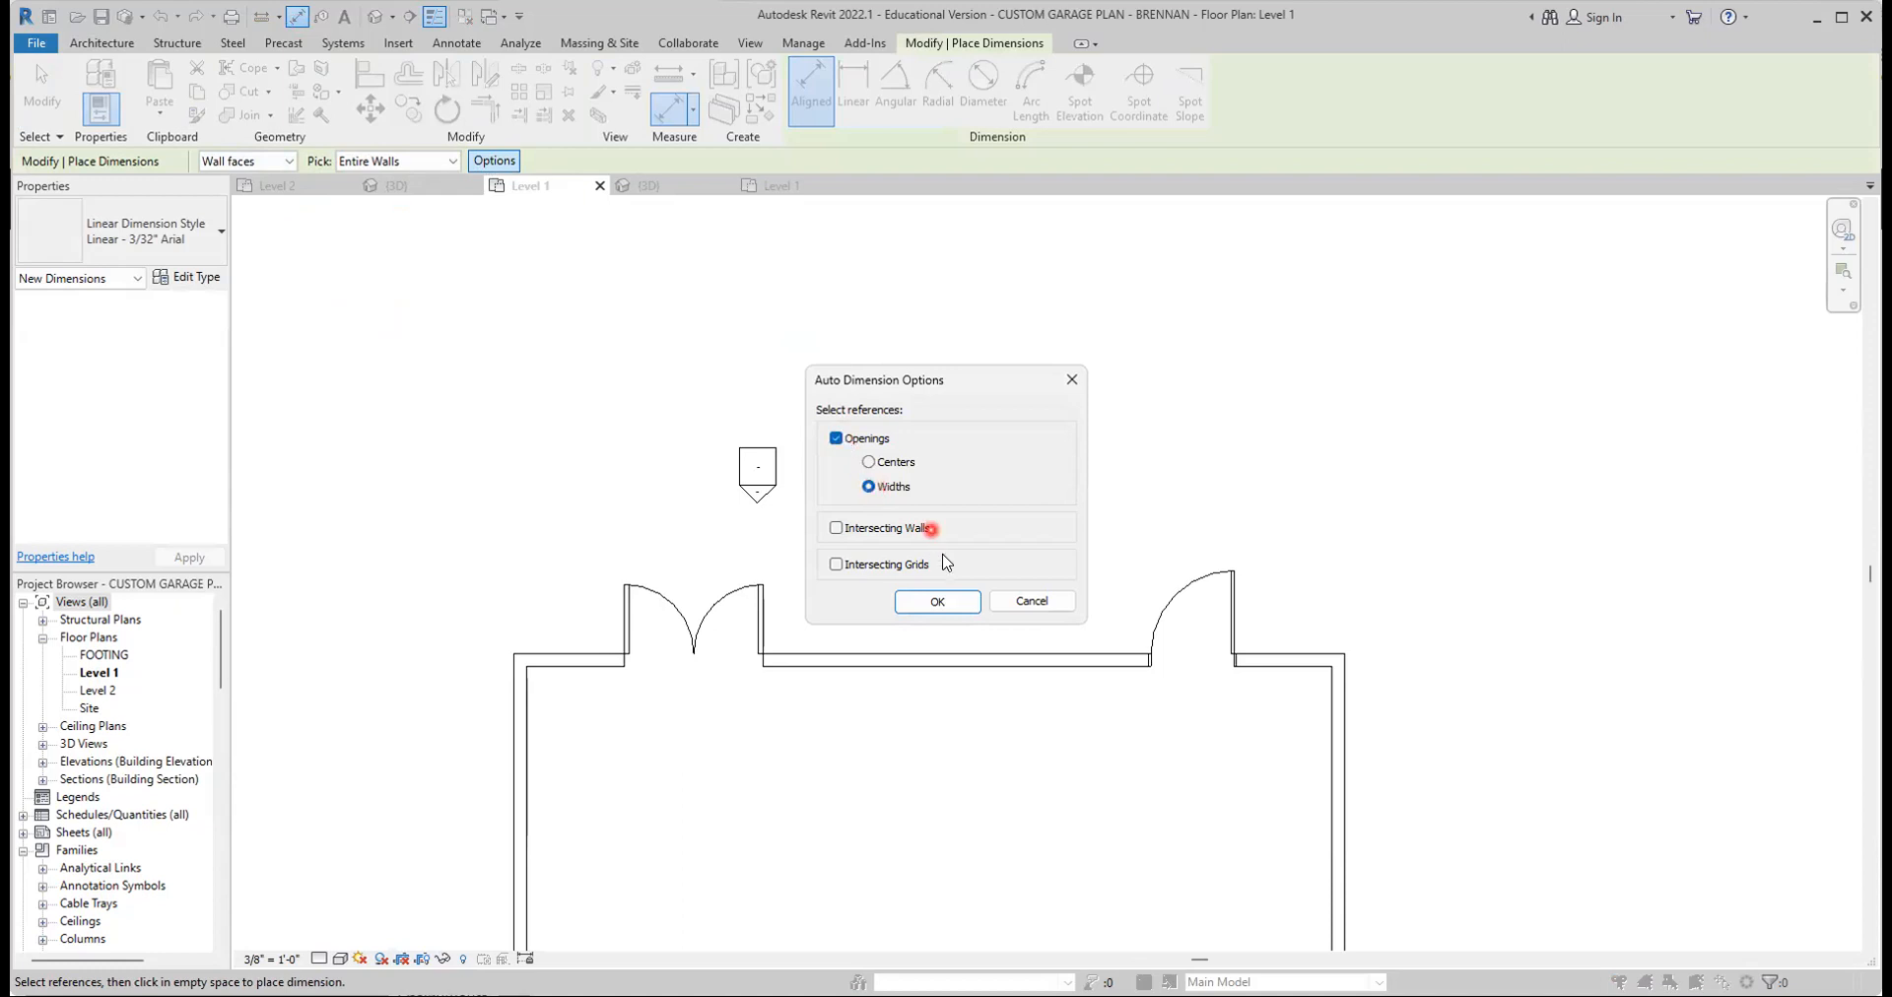
{"action": "left_click", "coordinate": [946, 604]}
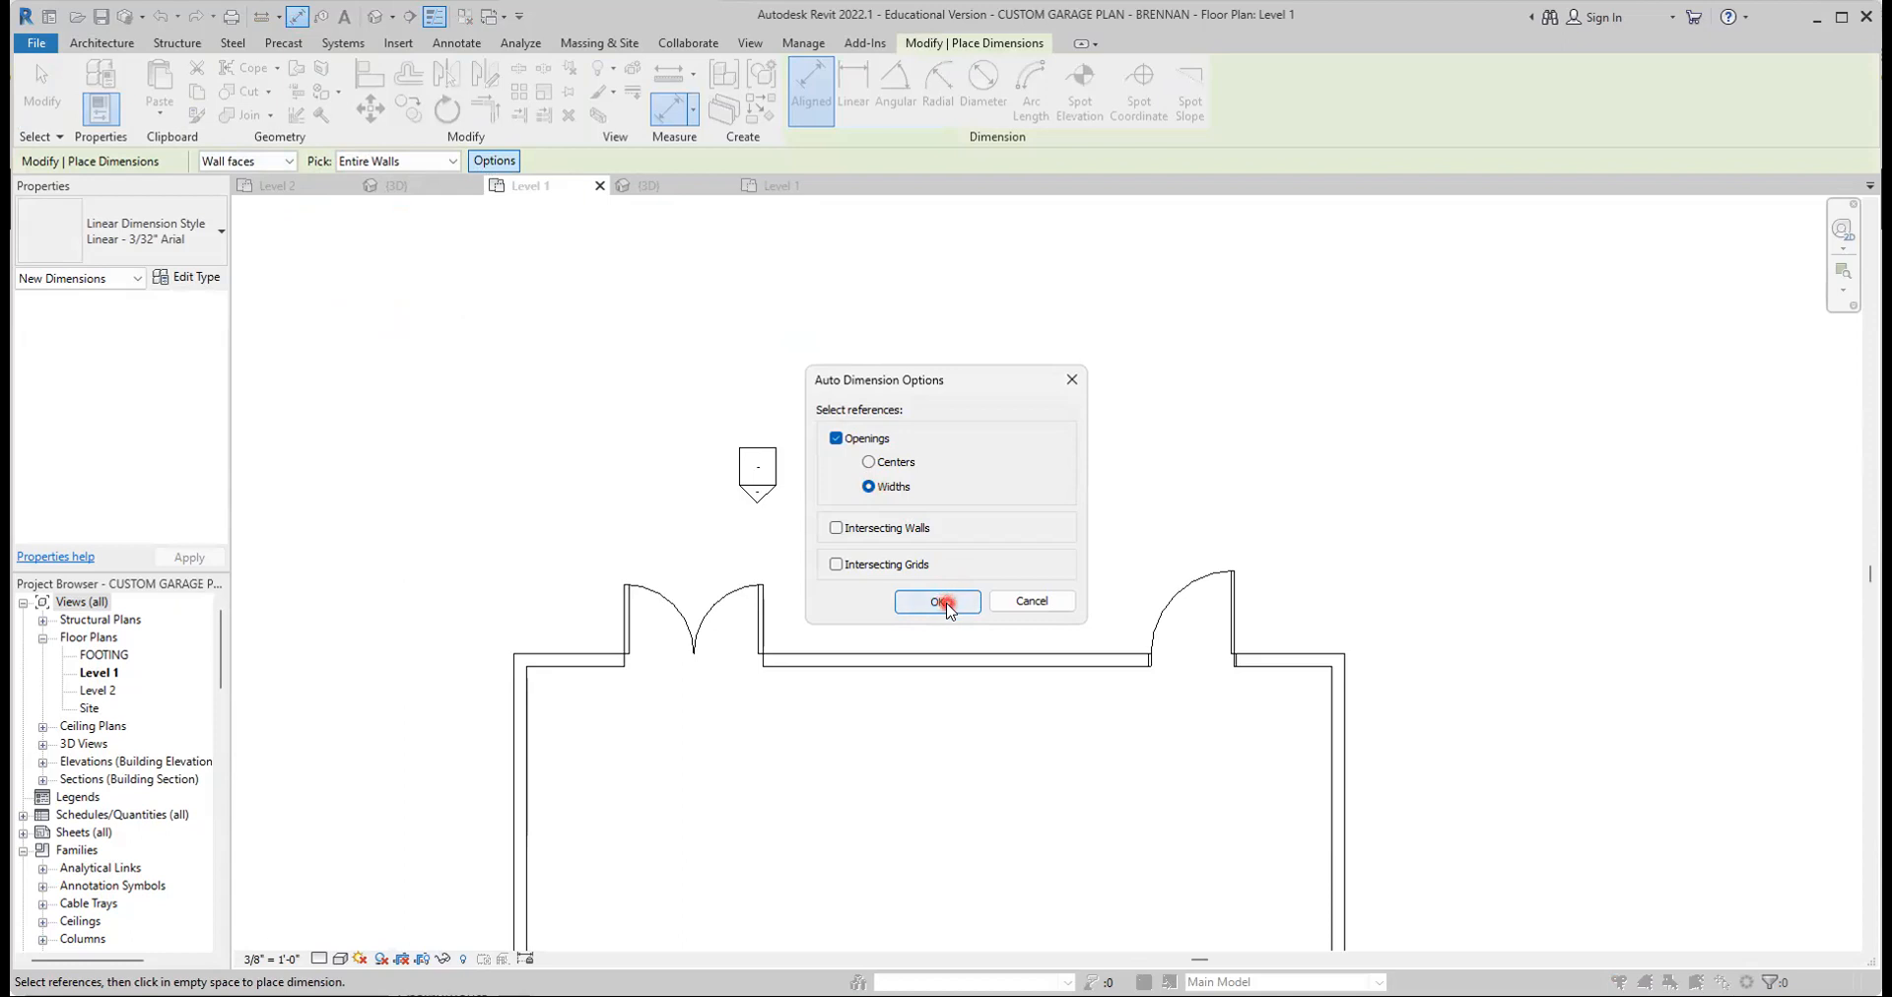
{"action": "left_click", "coordinate": [944, 603]}
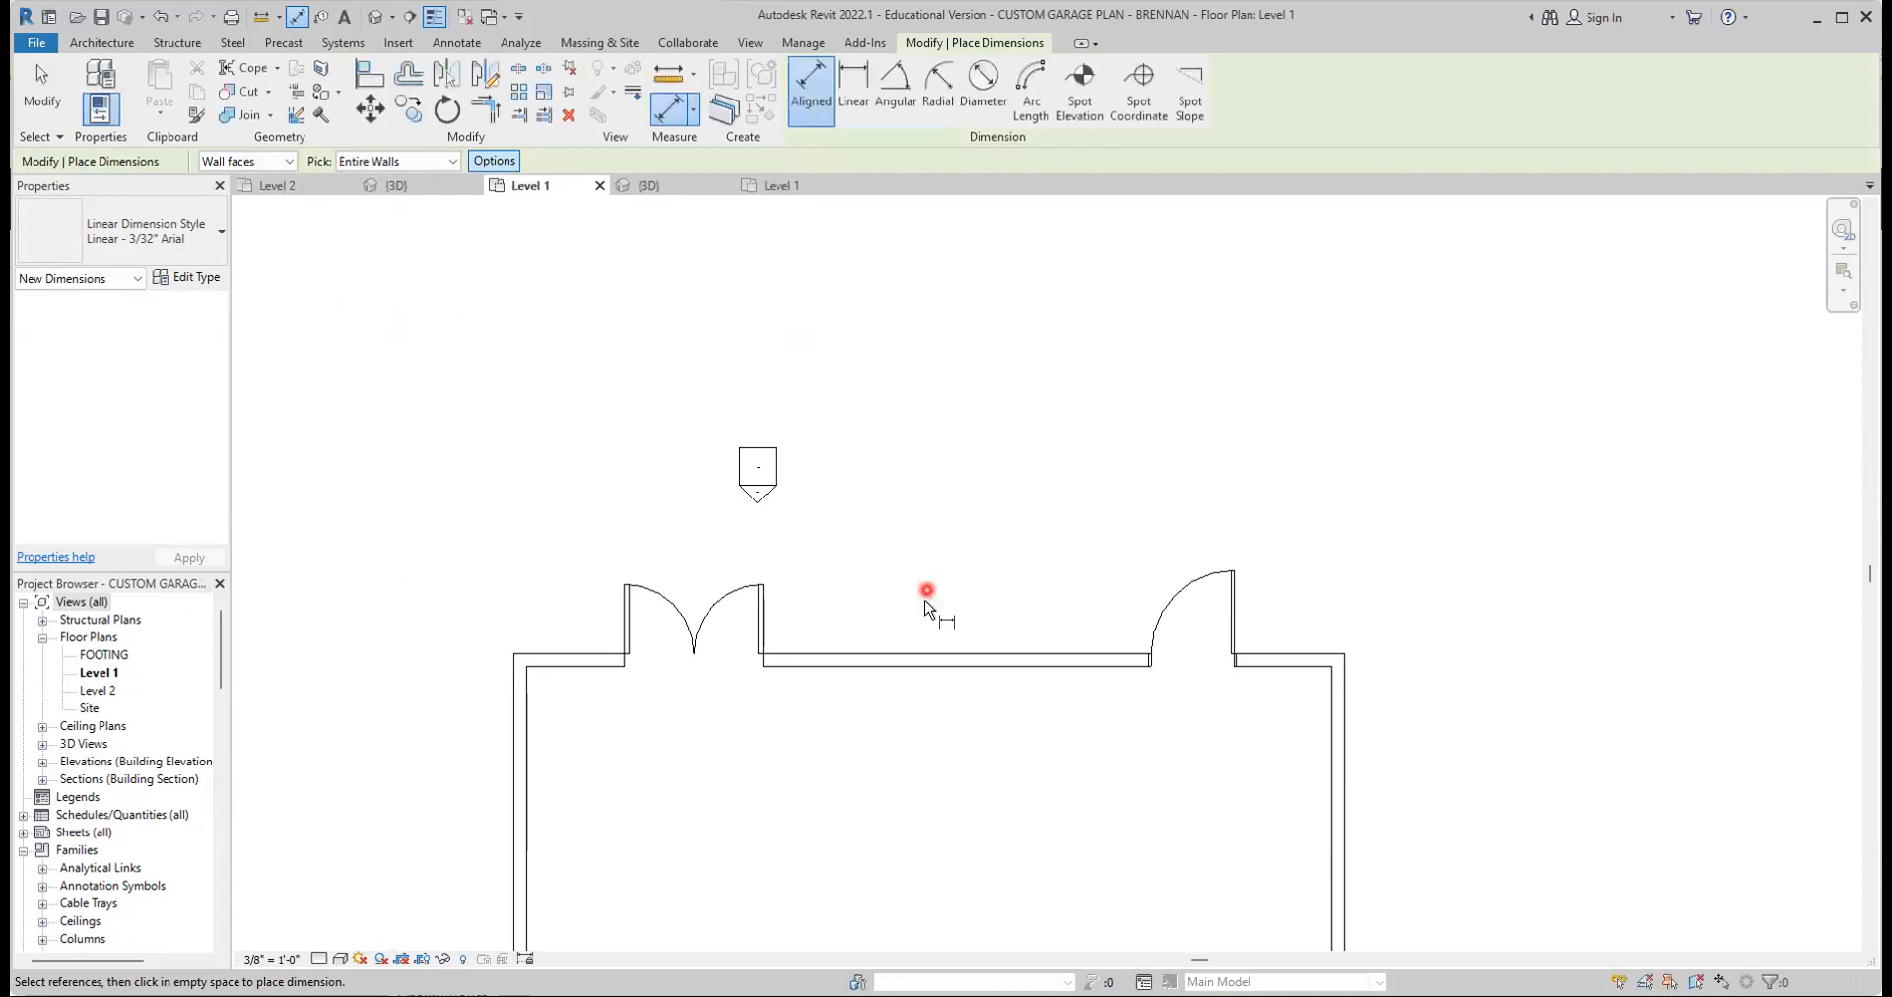
Dimension the entire north wall and its door openings, placing the dimension string just above the doors
{"action": "left_click", "coordinate": [908, 658]}
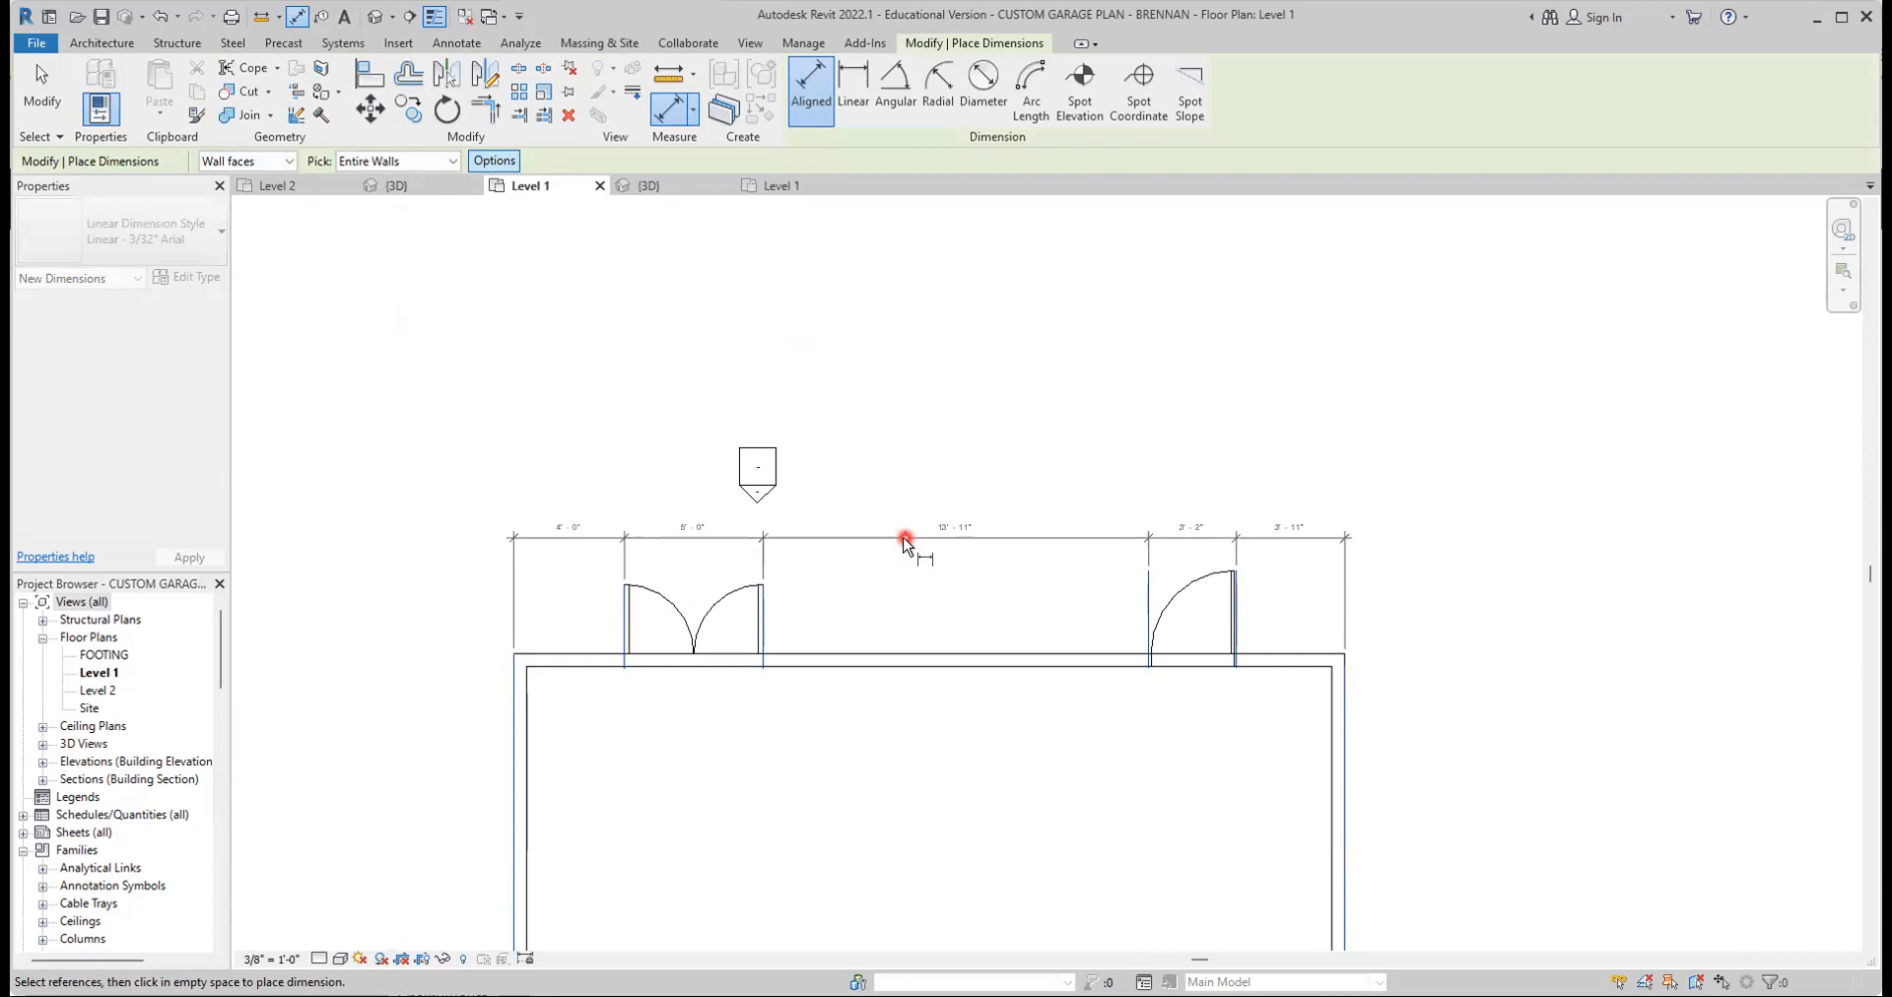
{"action": "left_click", "coordinate": [906, 541]}
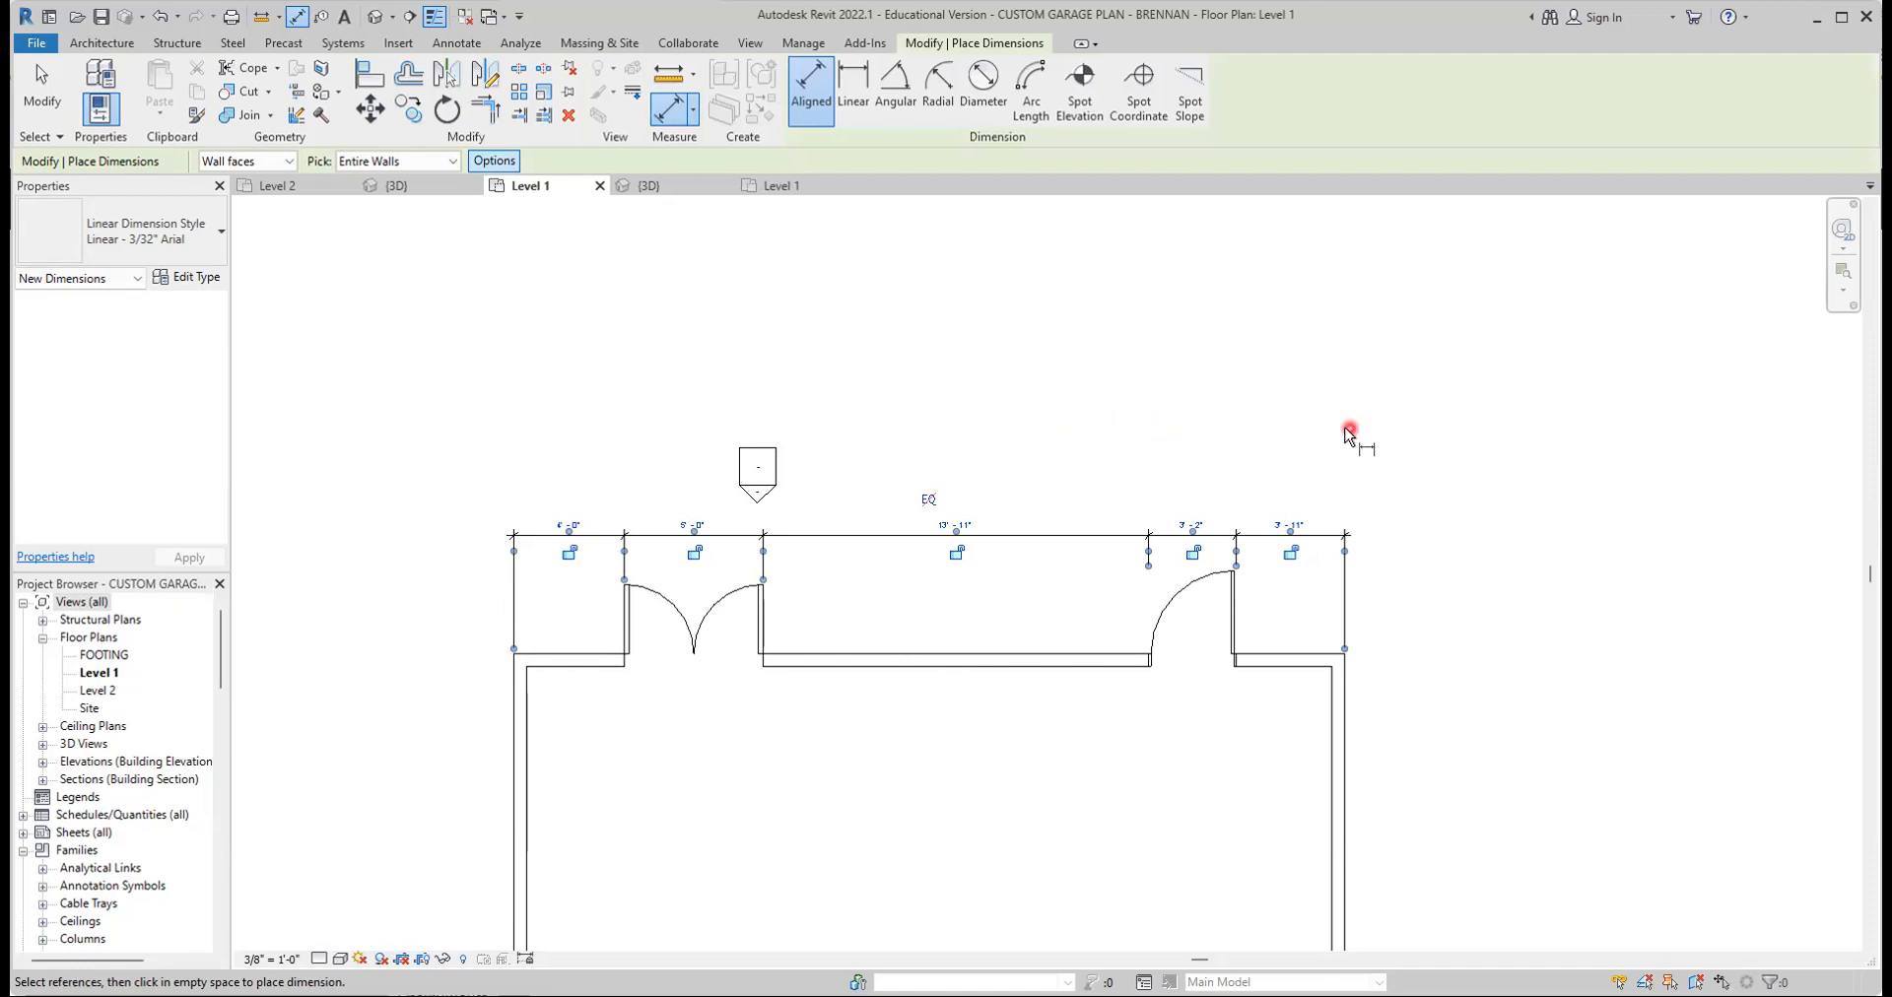
{"action": "key", "text": "Escape"}
{"action": "key", "text": "Escape"}
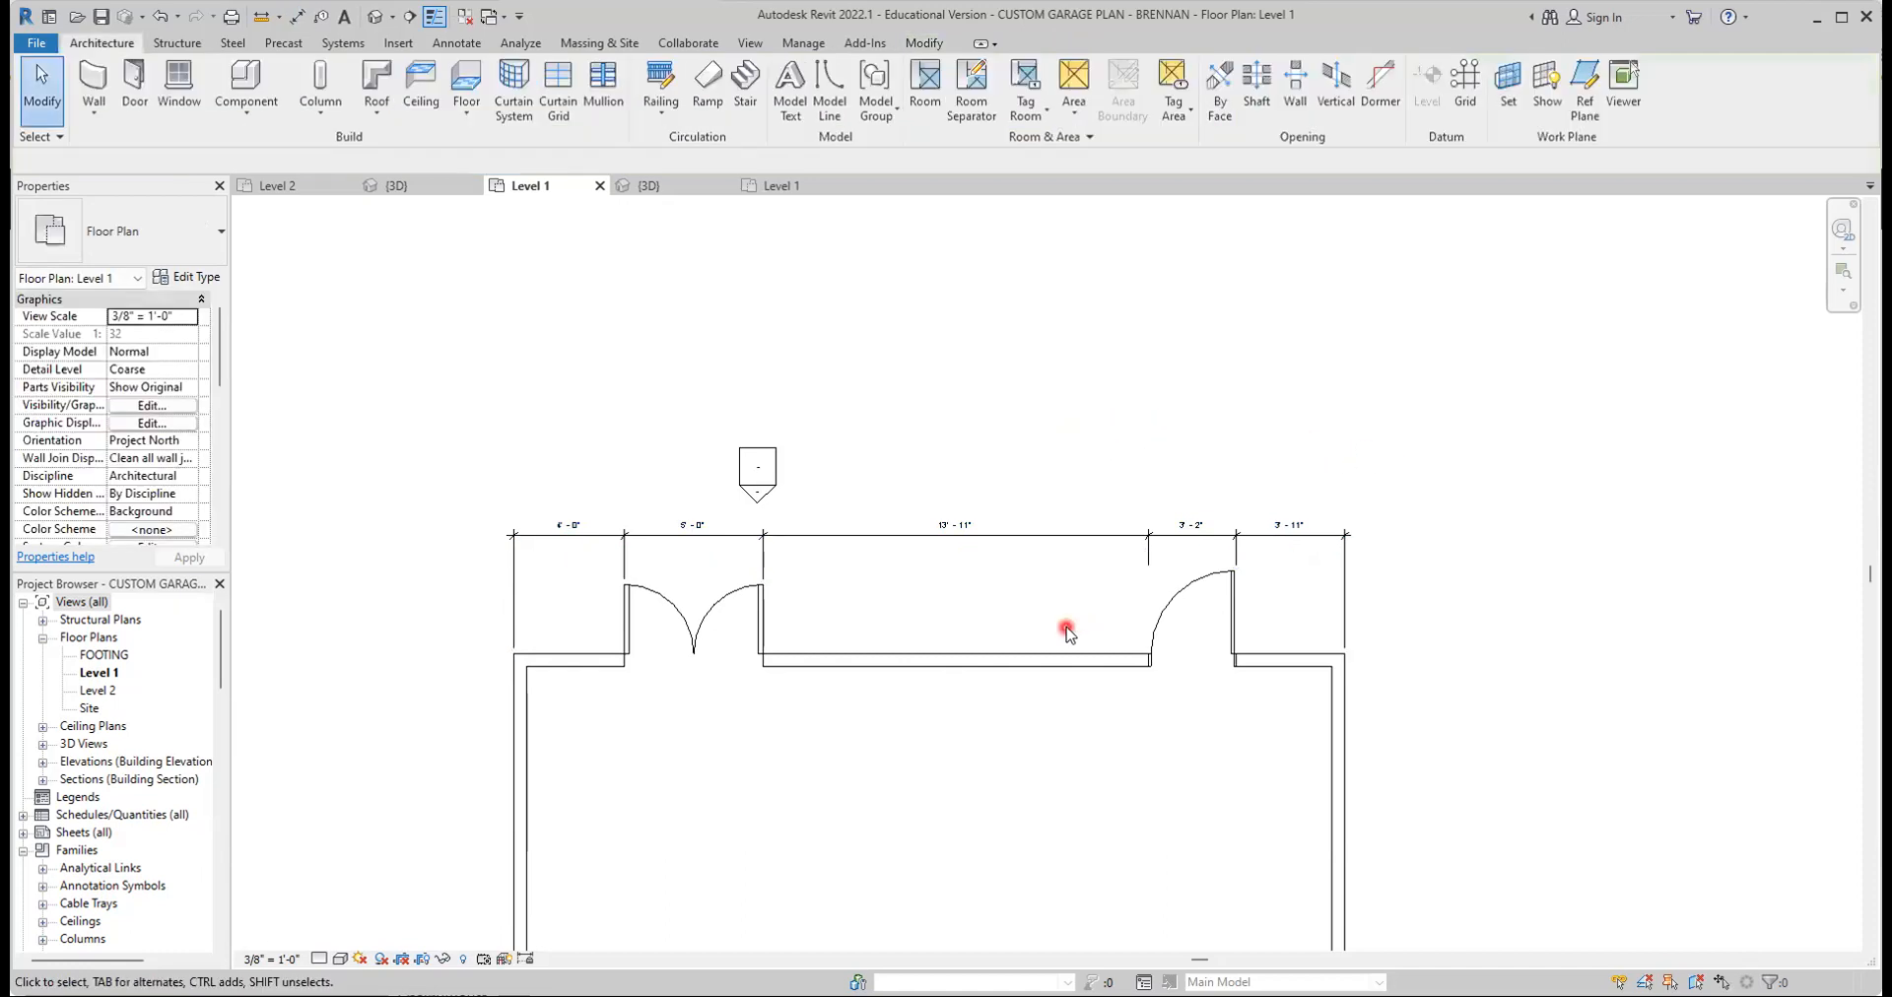
Move the north dimension string's witness line at the single door's east side to the opening's edge, giving a 4'-0" corner segment
{"action": "scroll", "coordinate": [1067, 634], "scroll_direction": "up", "scroll_amount": 2}
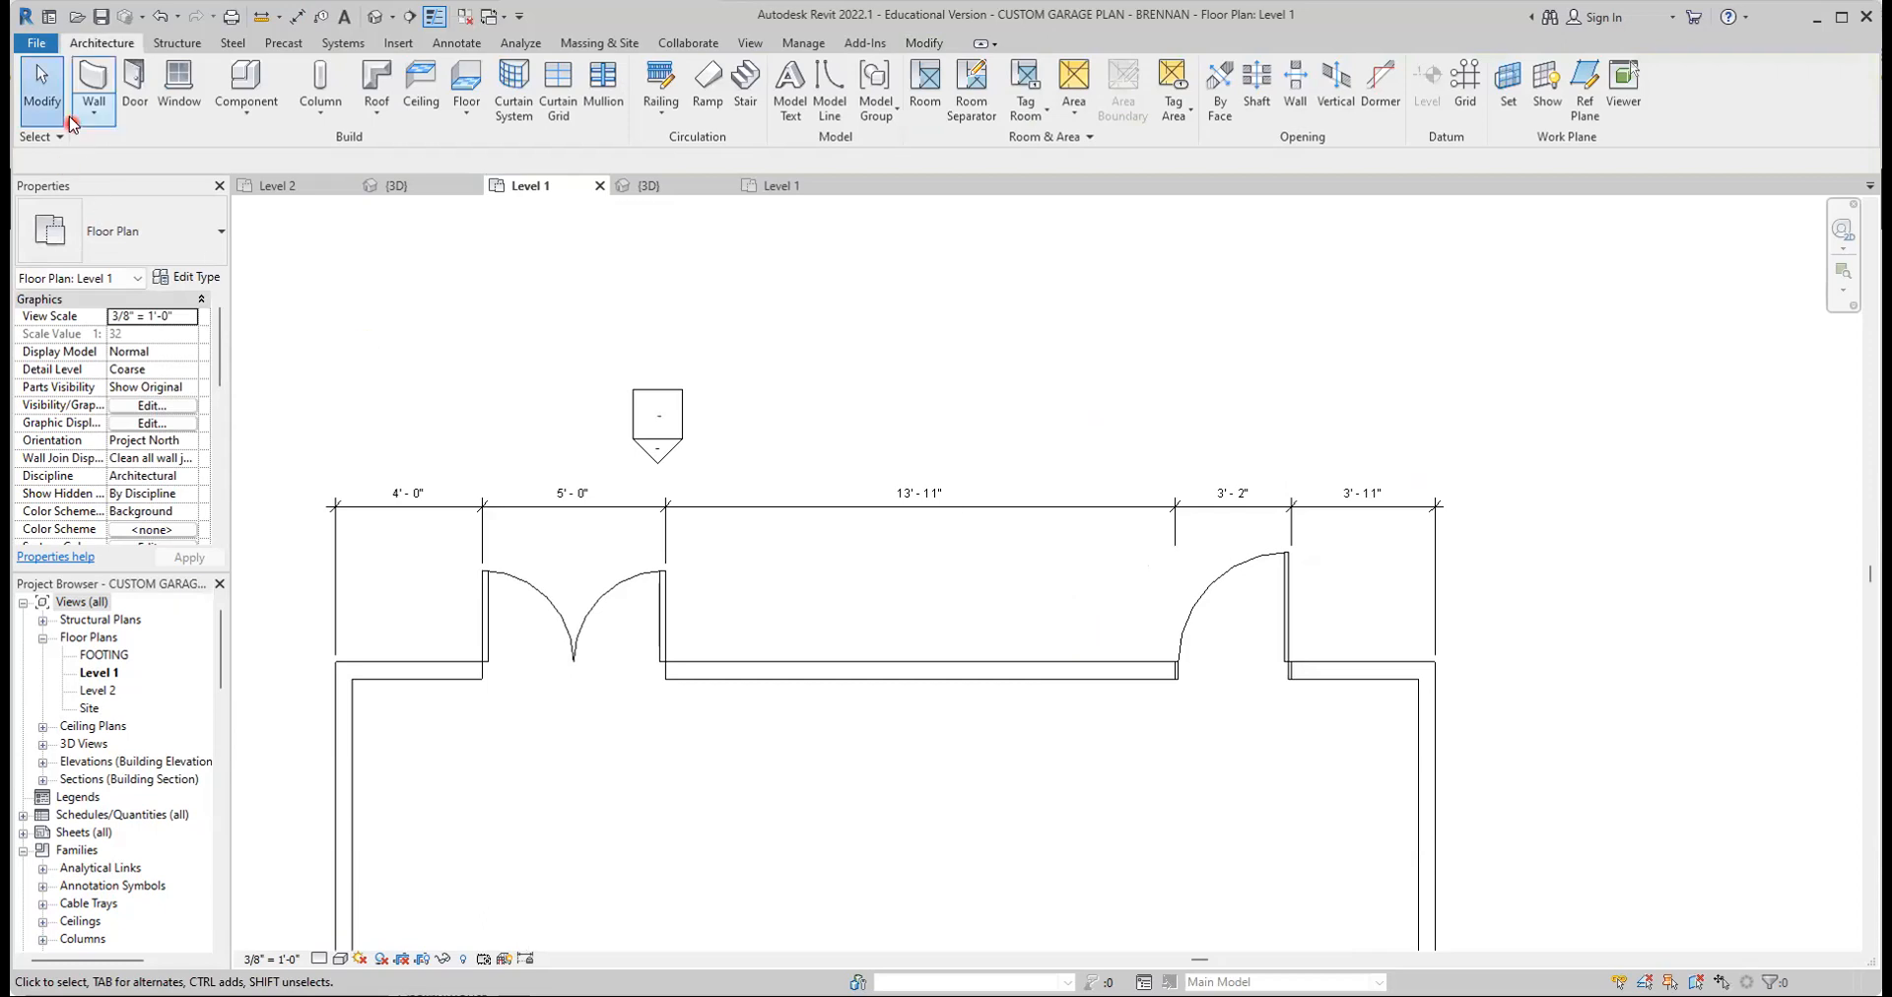
{"action": "scroll", "coordinate": [1229, 754], "scroll_direction": "up", "scroll_amount": 4}
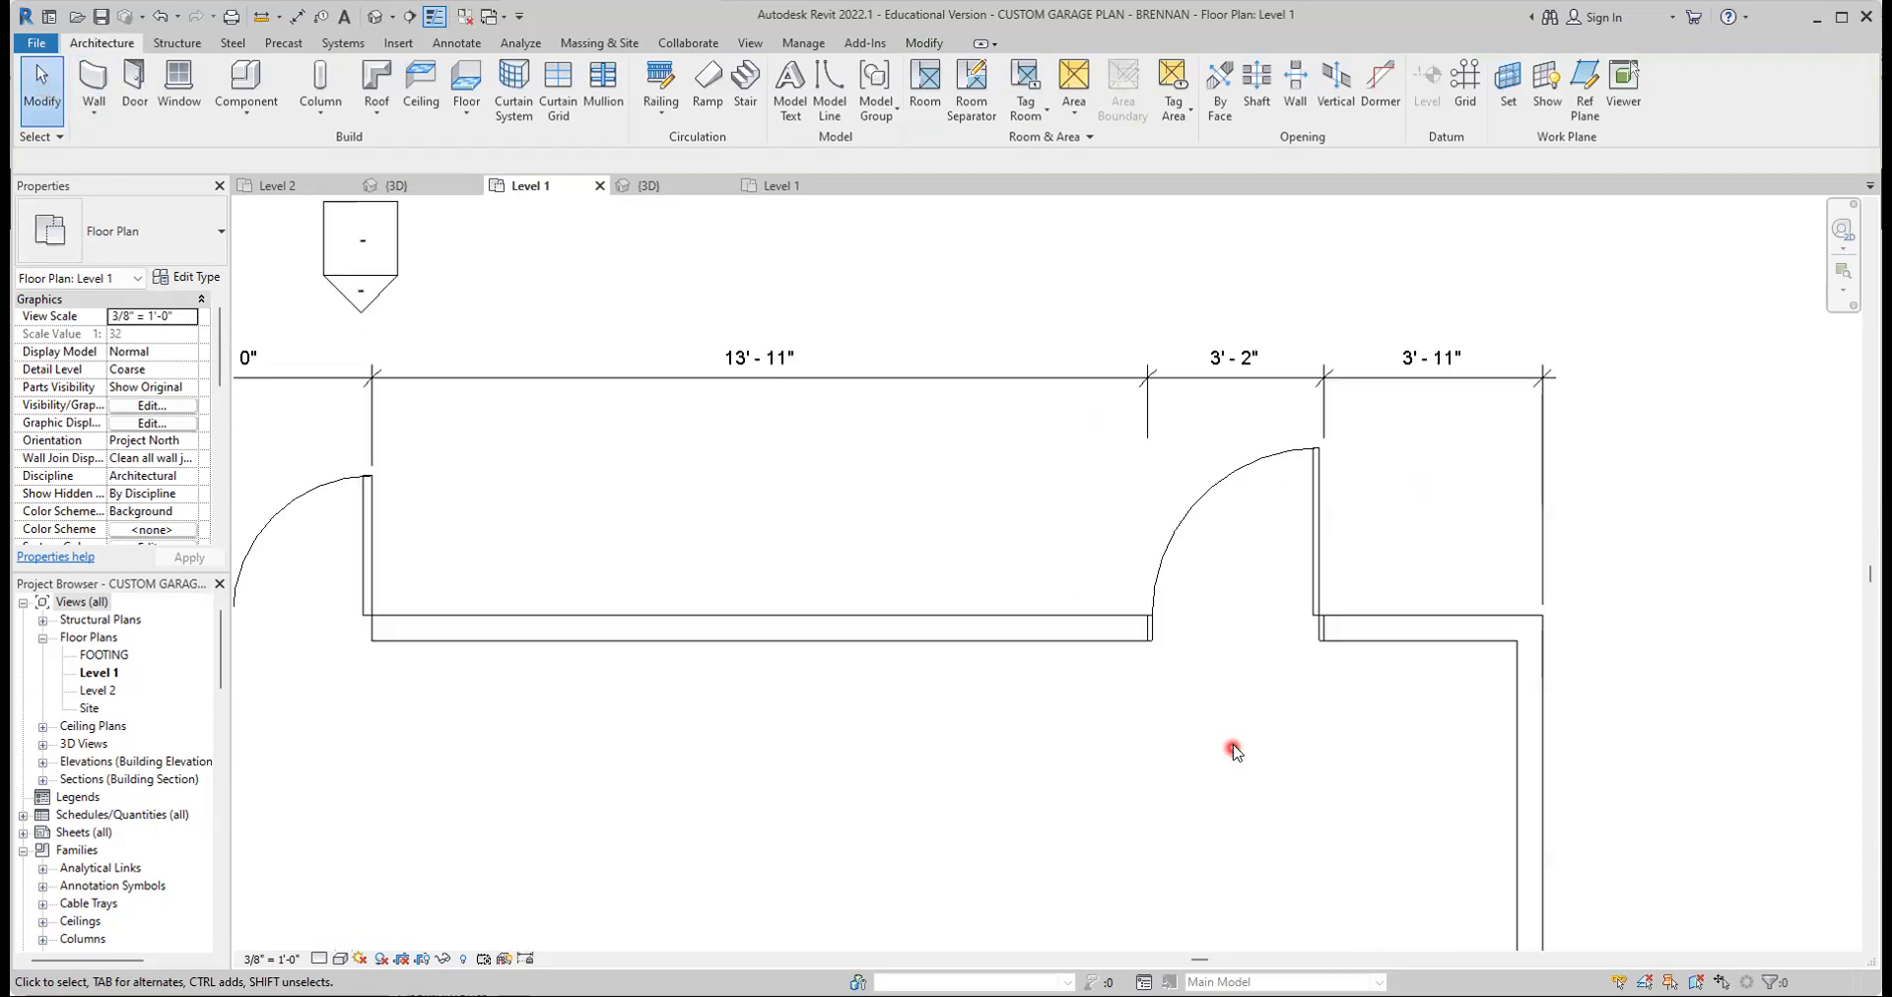
{"action": "middle_click_drag", "start_coordinate": [1243, 751], "coordinate": [1162, 834]}
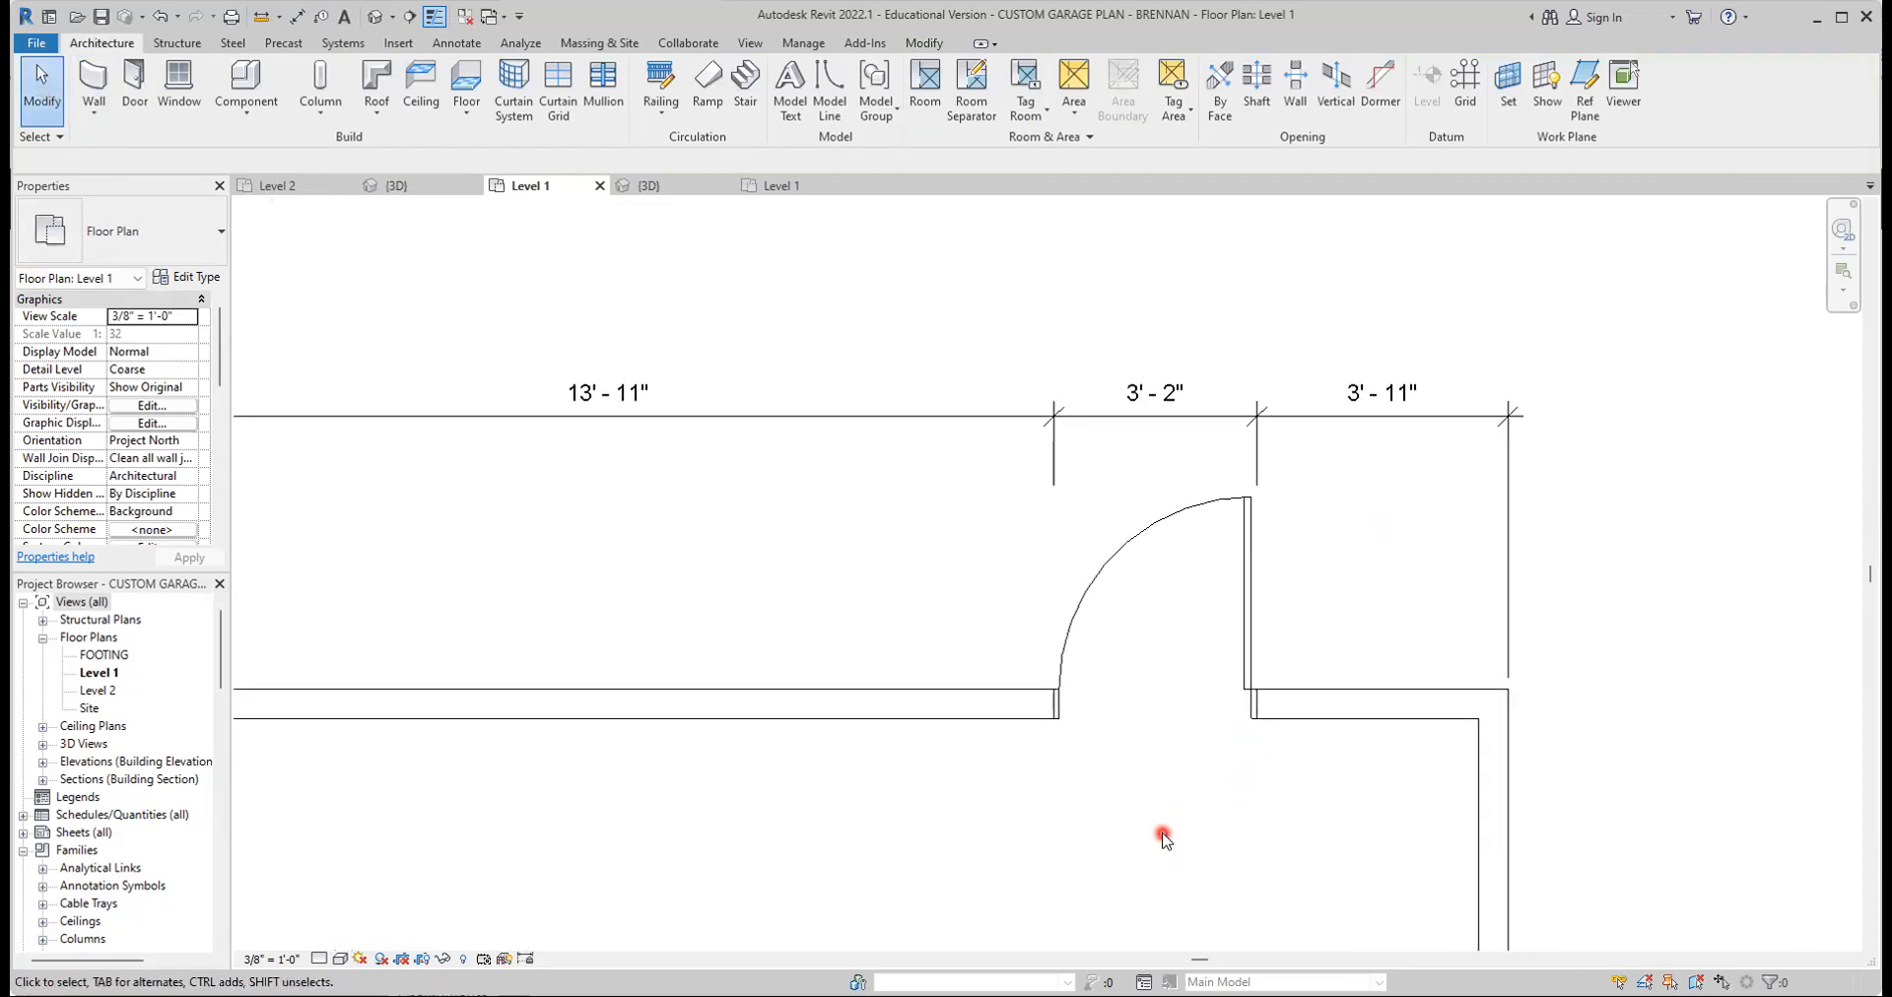
{"action": "scroll", "coordinate": [1332, 635], "scroll_direction": "up", "scroll_amount": 2}
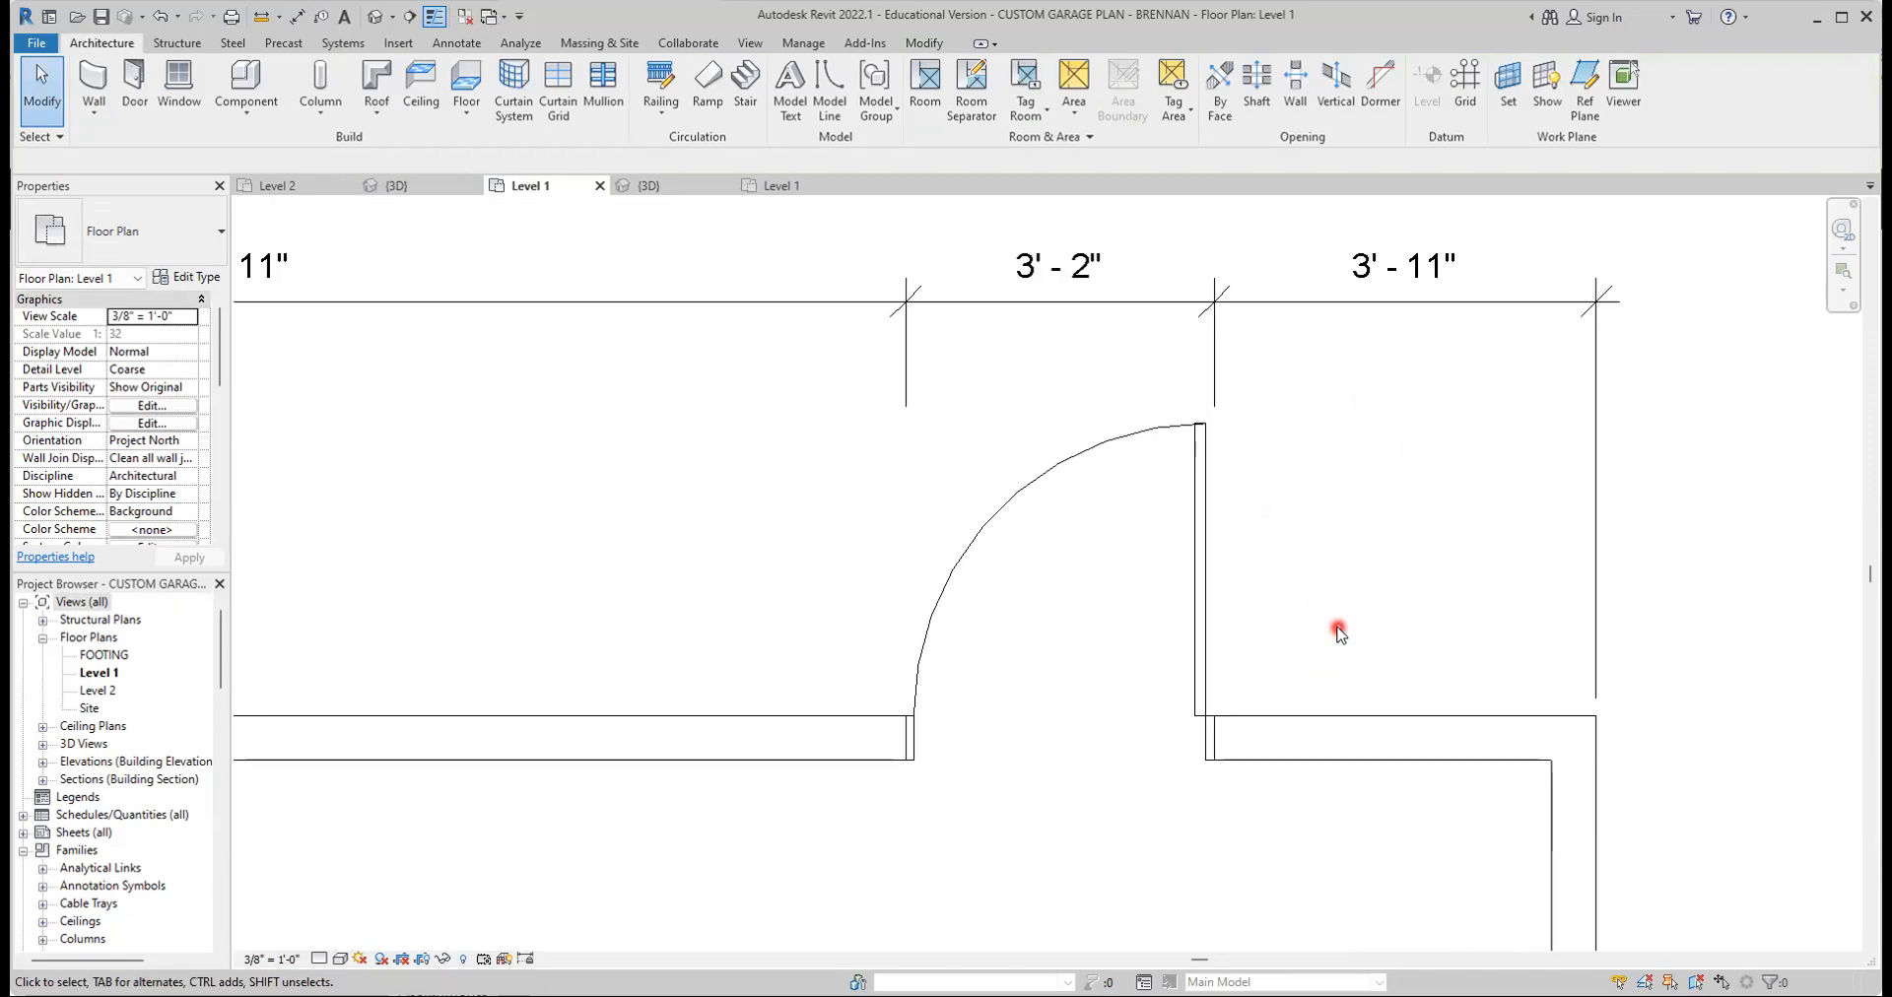
{"action": "left_click", "coordinate": [1216, 401]}
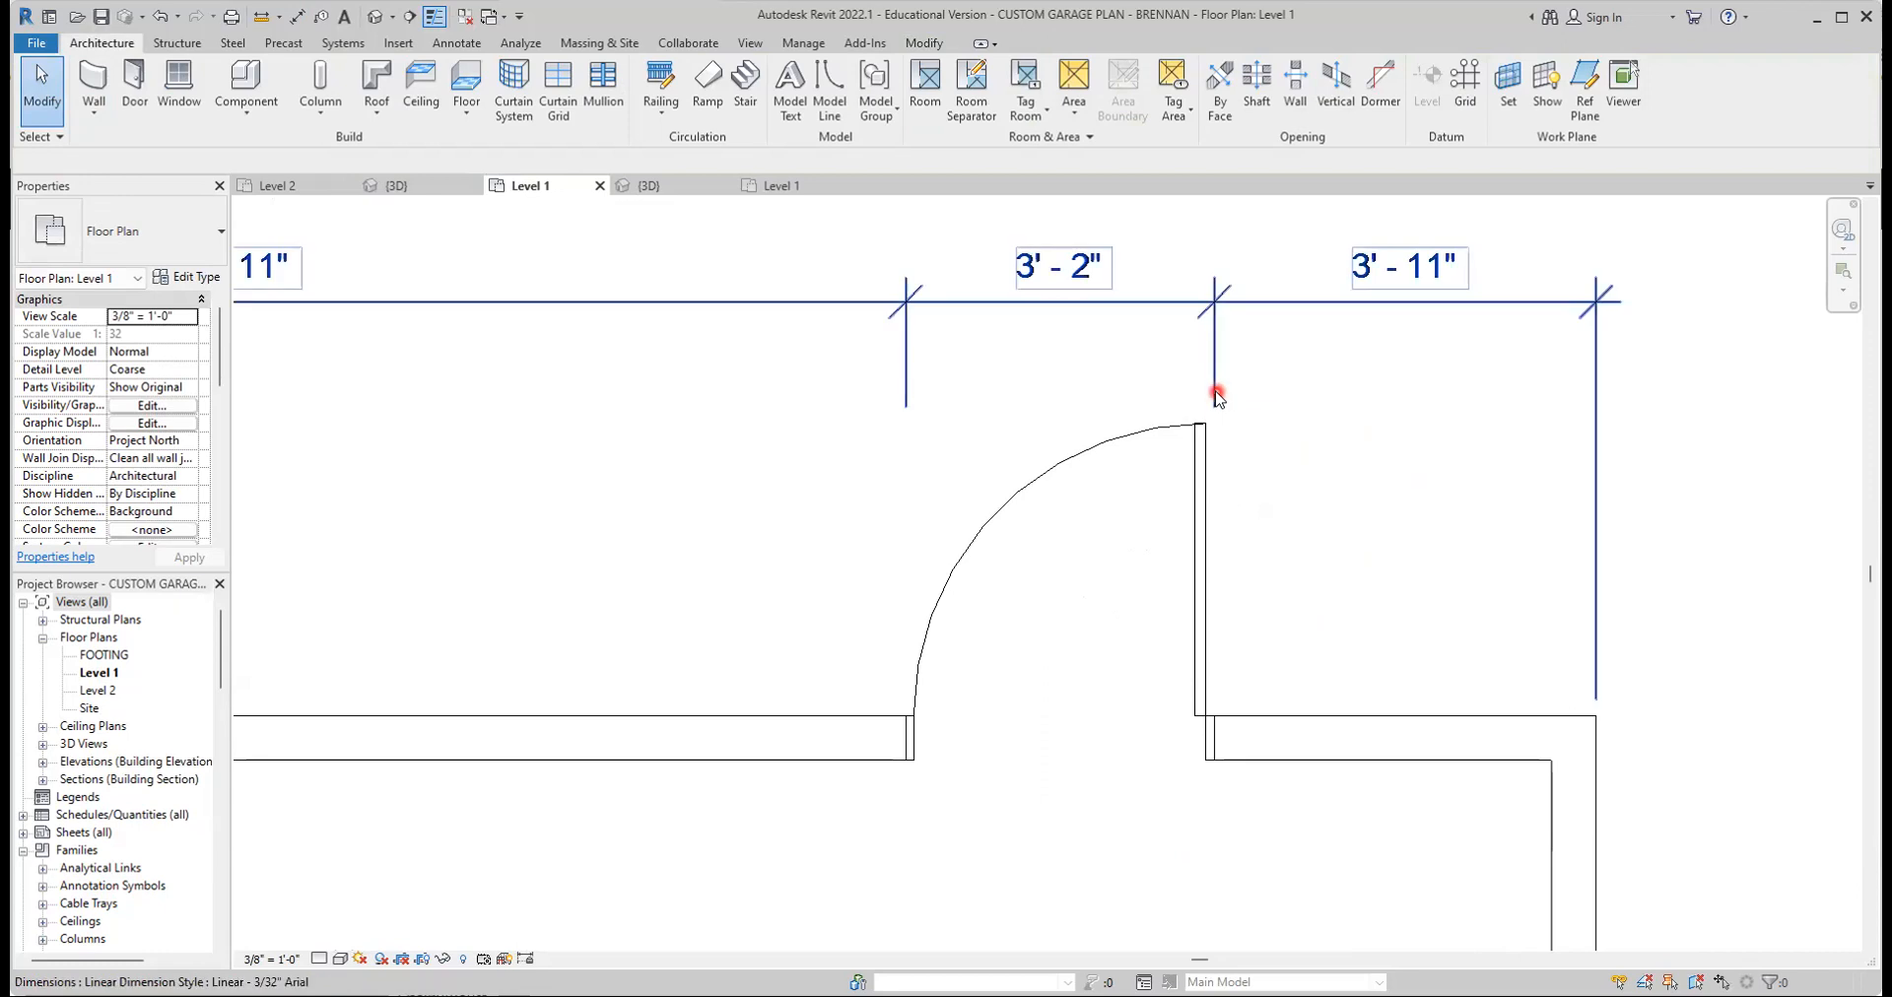
{"action": "left_click_drag", "start_coordinate": [1214, 407], "coordinate": [1206, 422]}
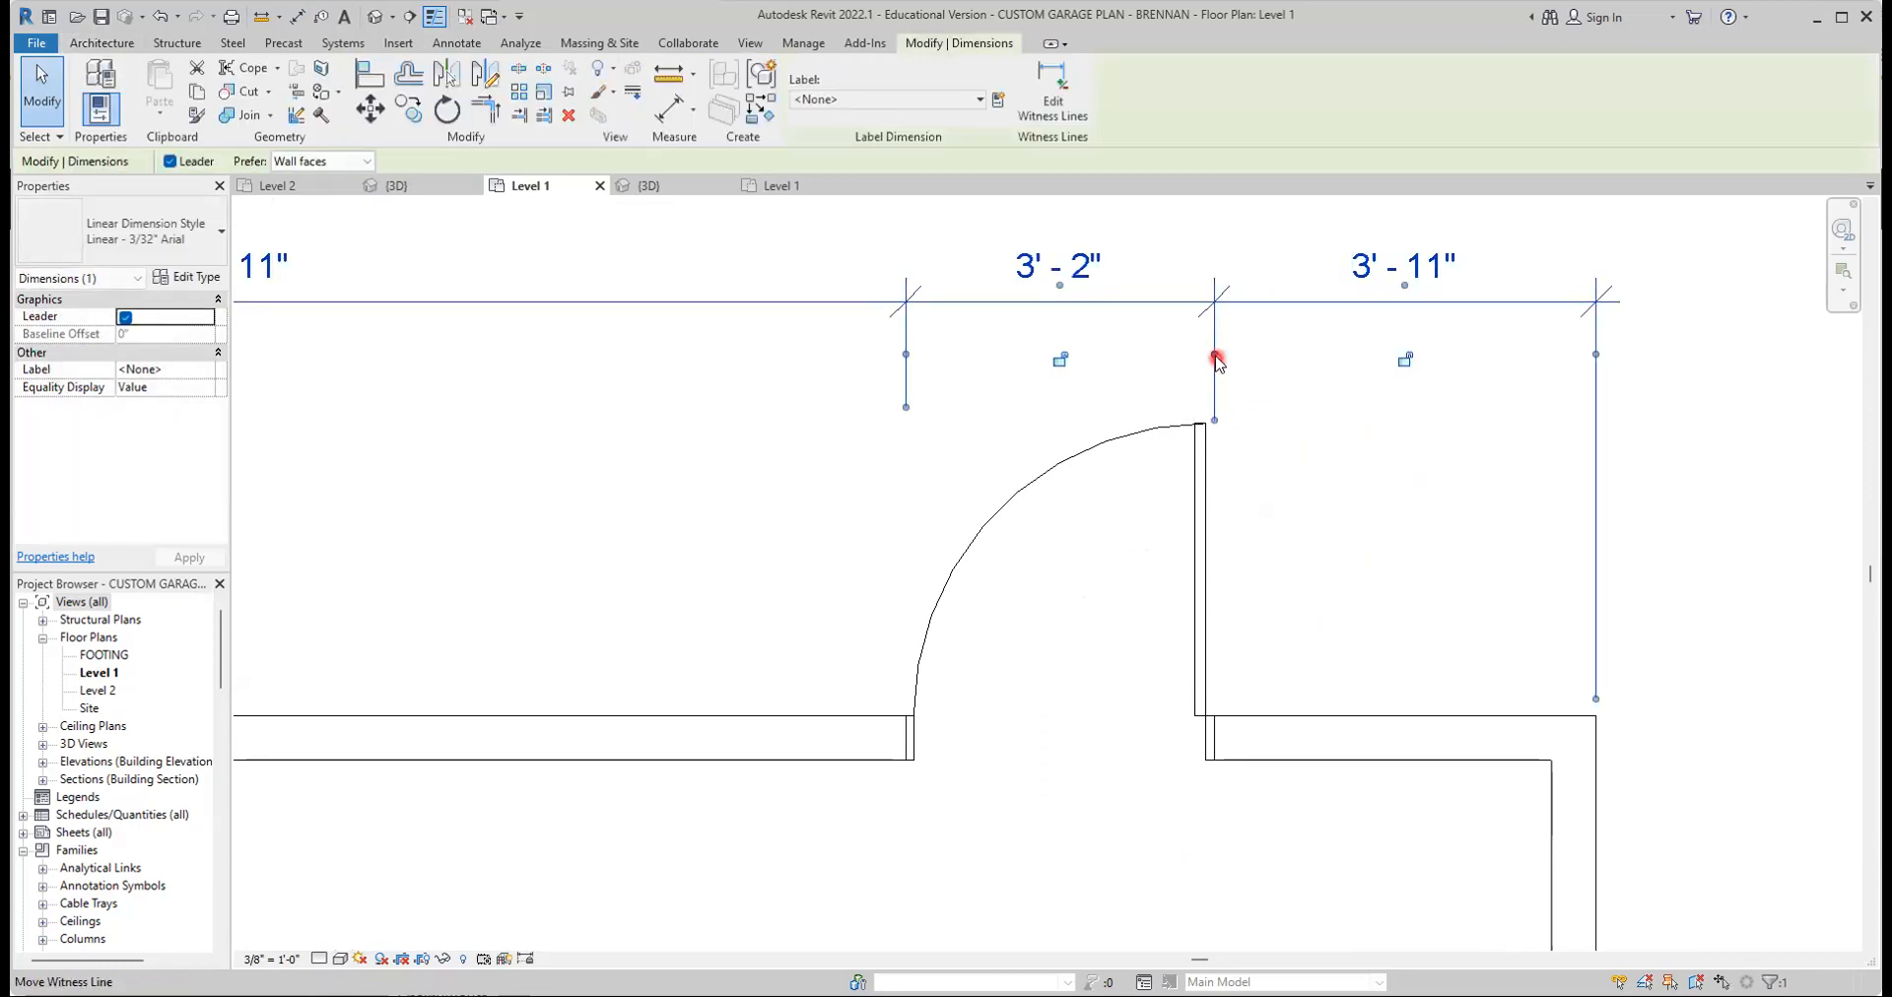
{"action": "middle_click_drag", "start_coordinate": [1259, 378], "coordinate": [1276, 518]}
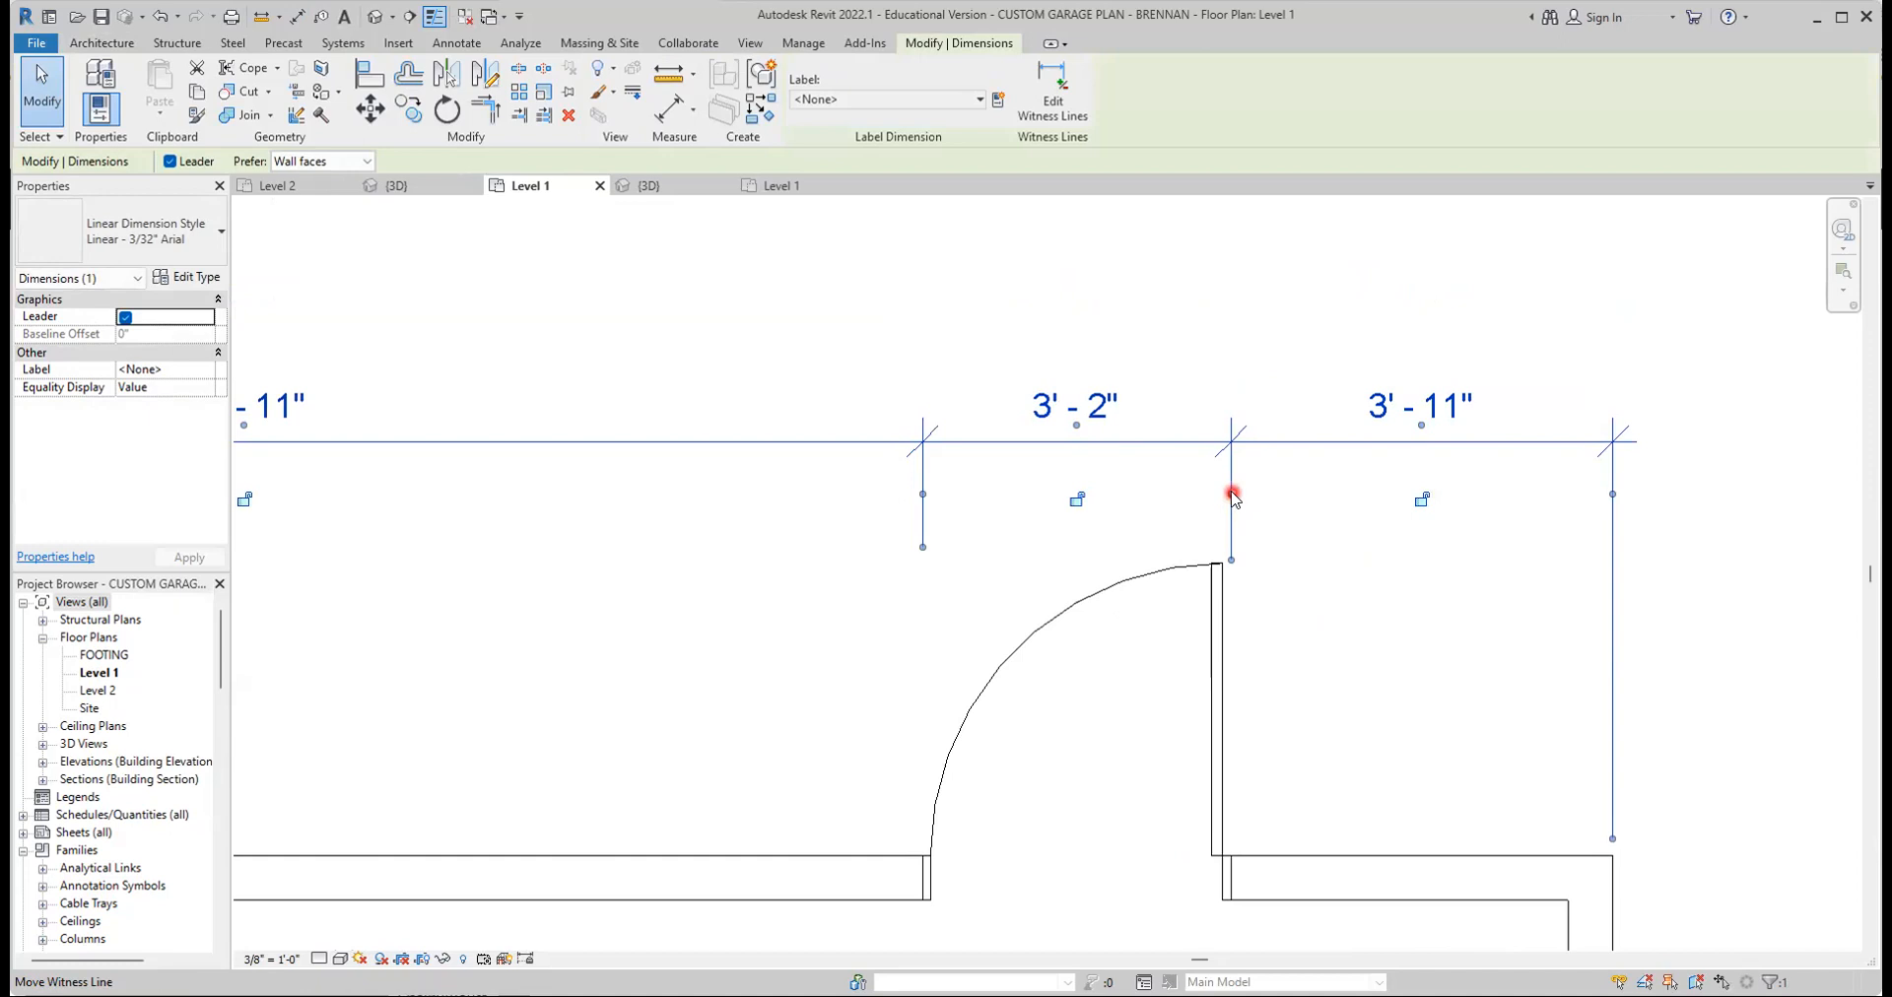
{"action": "left_click_drag", "start_coordinate": [1232, 495], "coordinate": [1222, 586]}
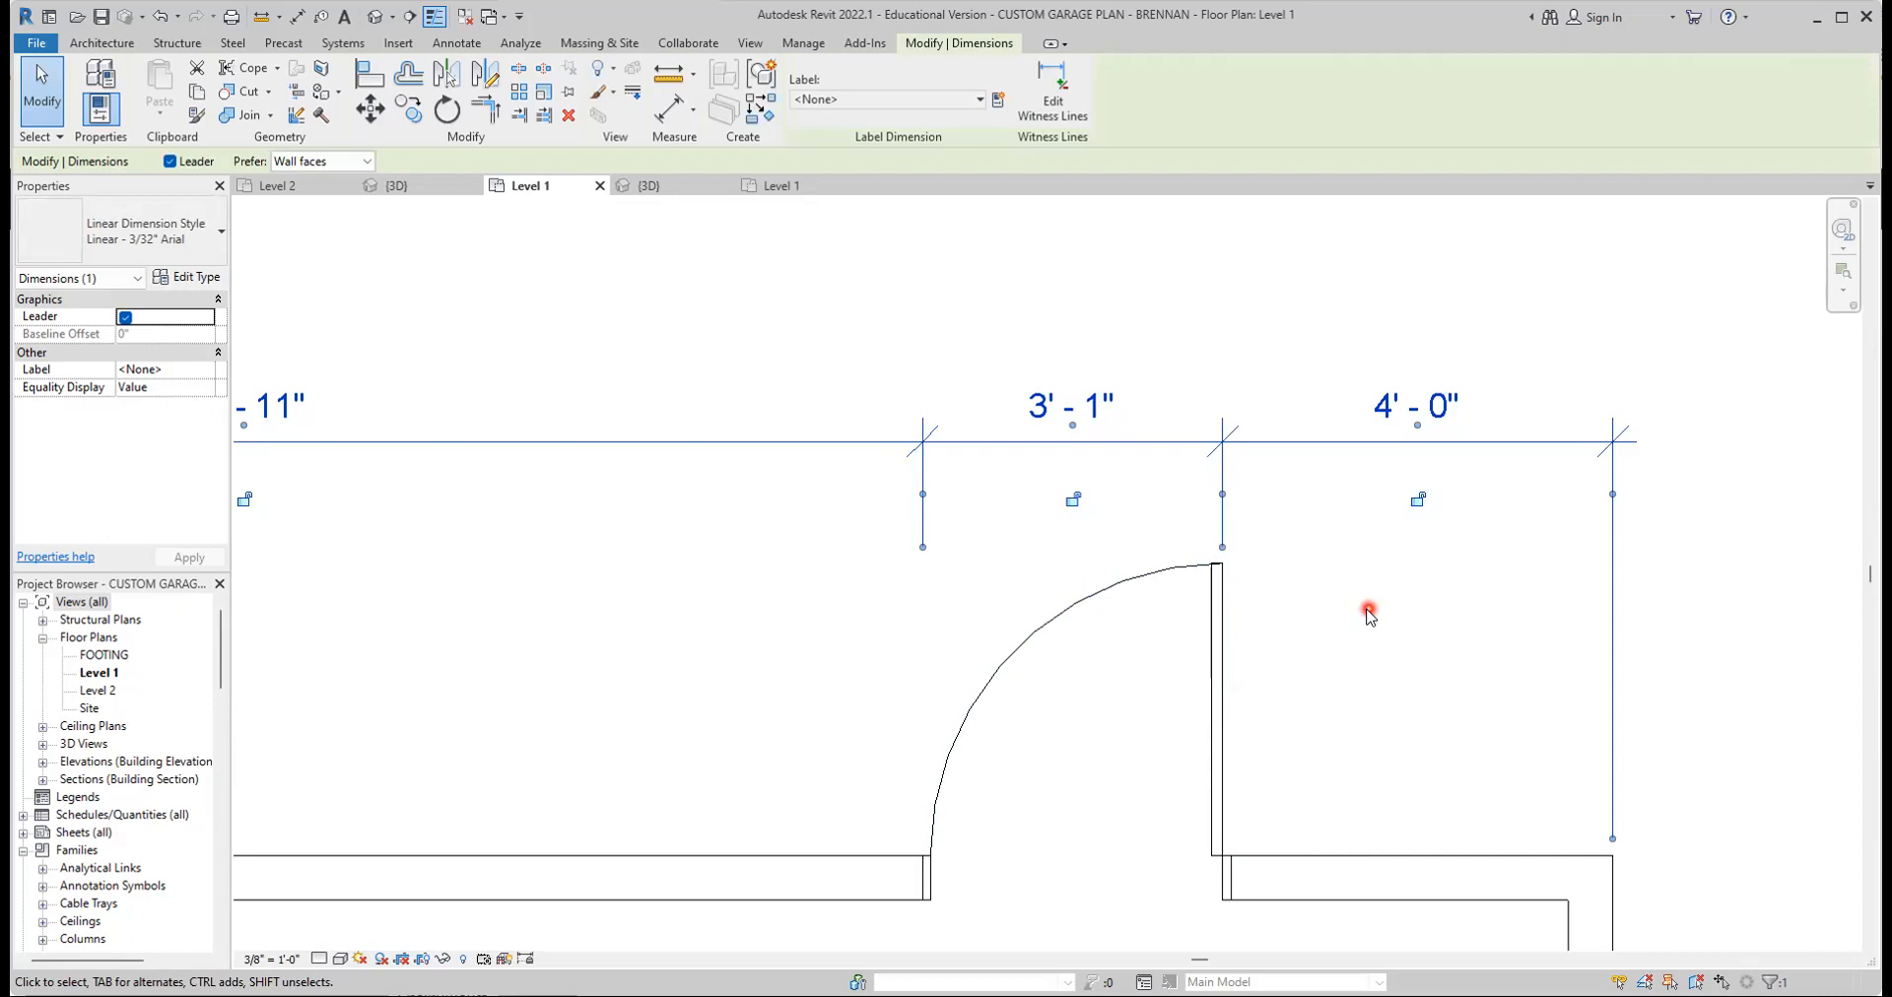
Move the string's witness line at the single door's west side to the opening's edge, giving a 3'-0" door segment
{"action": "left_click_drag", "start_coordinate": [921, 499], "coordinate": [934, 853]}
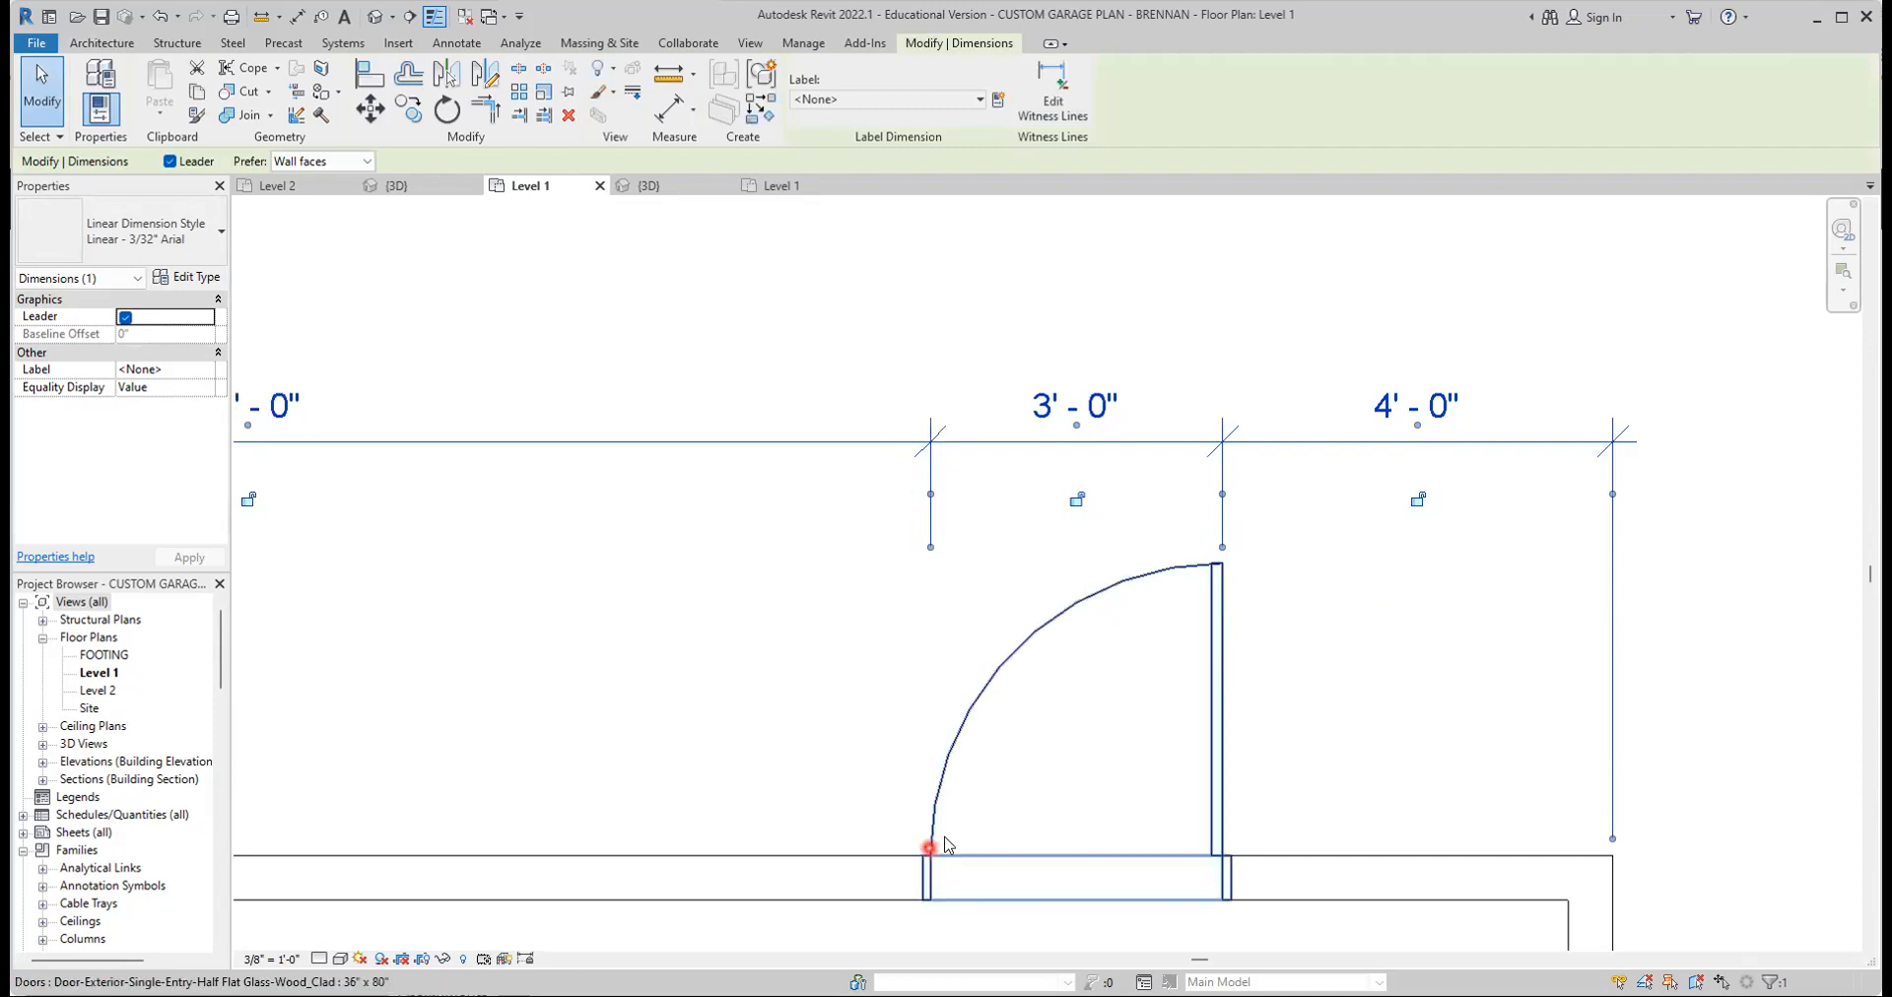
{"action": "scroll", "coordinate": [817, 724], "scroll_direction": "down", "scroll_amount": 5}
{"action": "middle_click_drag", "start_coordinate": [794, 716], "coordinate": [1092, 672]}
{"action": "scroll", "coordinate": [1082, 667], "scroll_direction": "down", "scroll_amount": 1}
{"action": "scroll", "coordinate": [1076, 668], "scroll_direction": "down", "scroll_amount": 2}
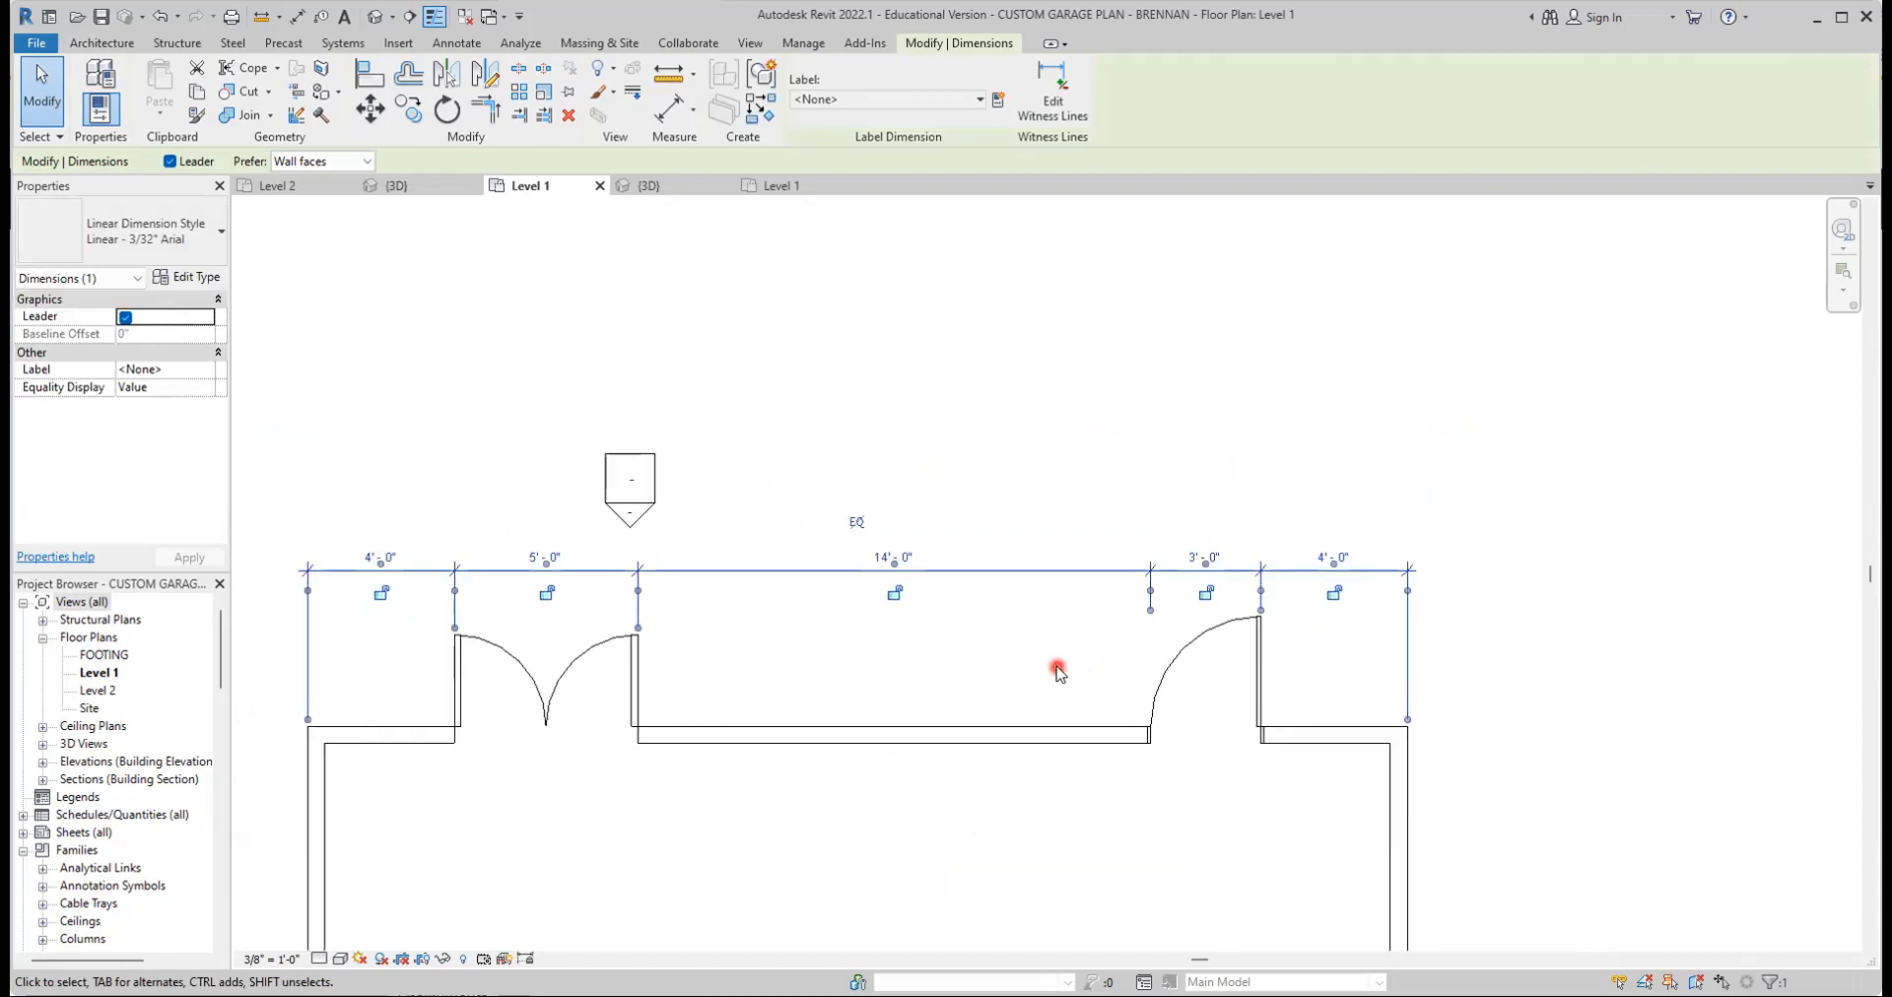
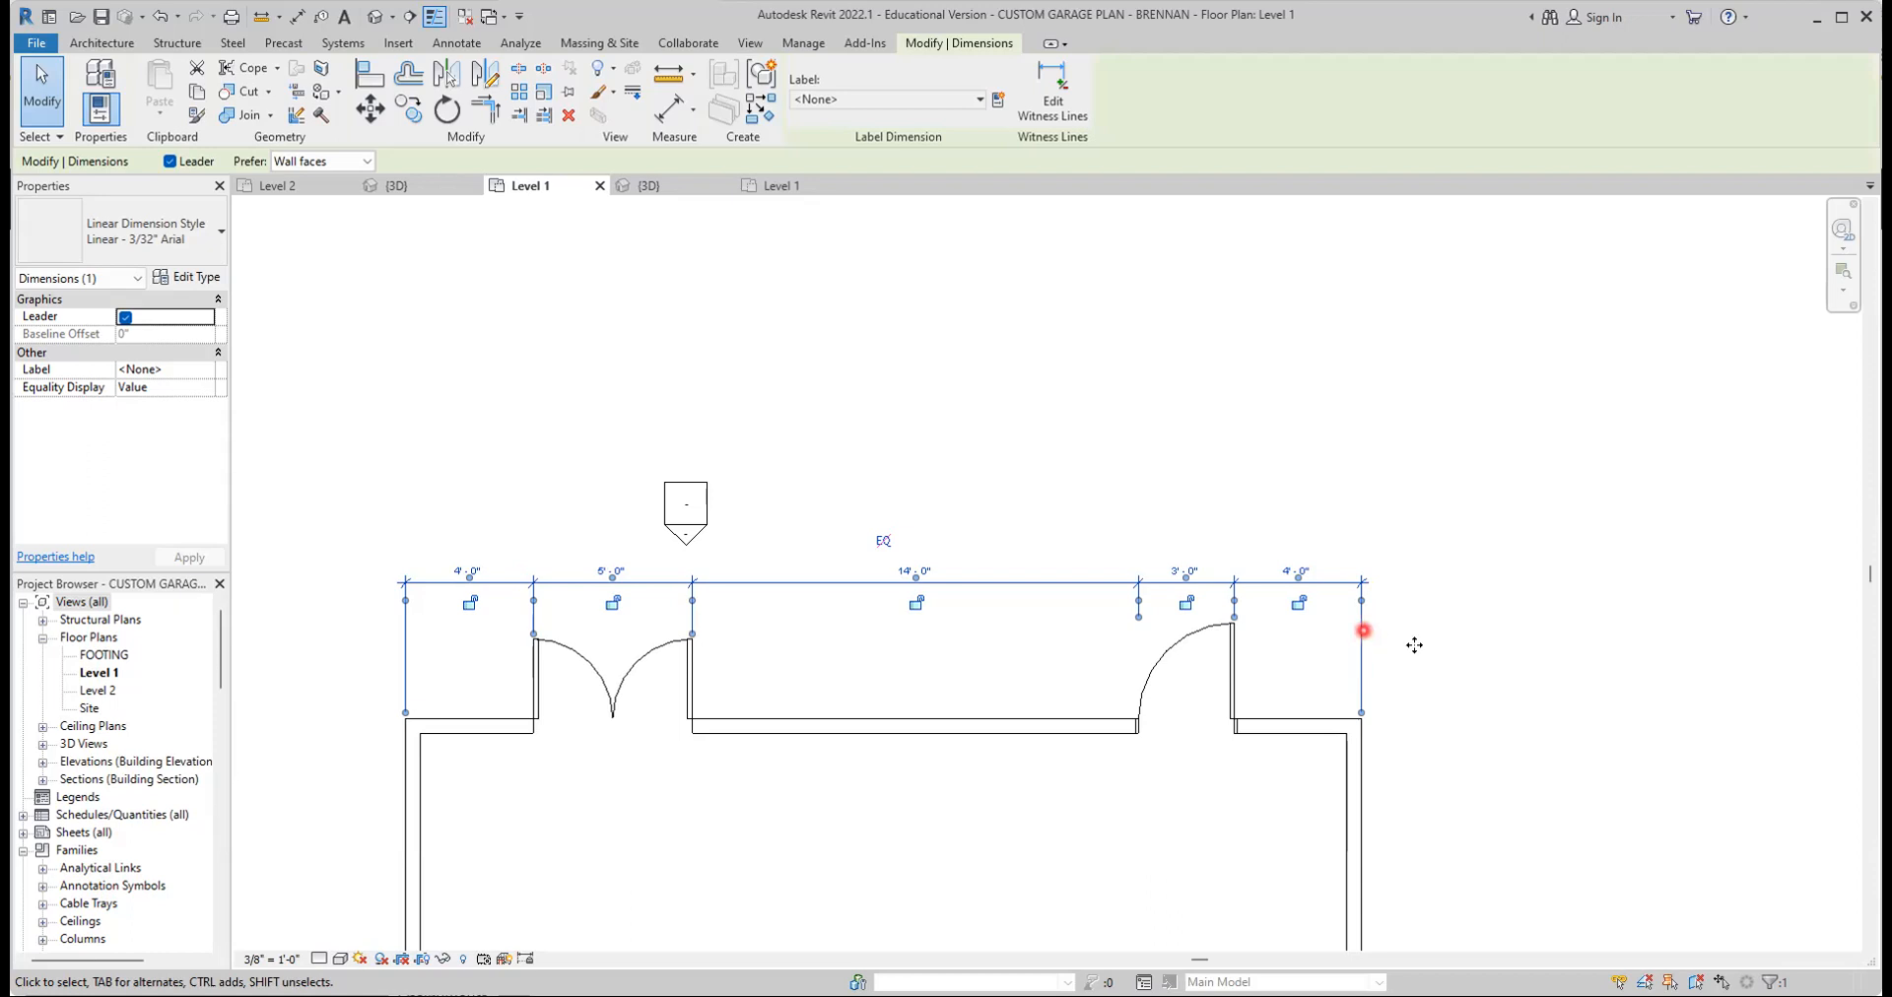
Deselect the north dimension string and save the garage project
{"action": "left_click", "coordinate": [1429, 683]}
{"action": "left_click", "coordinate": [101, 16]}
{"action": "scroll", "coordinate": [1440, 588], "scroll_direction": "down", "scroll_amount": 3}
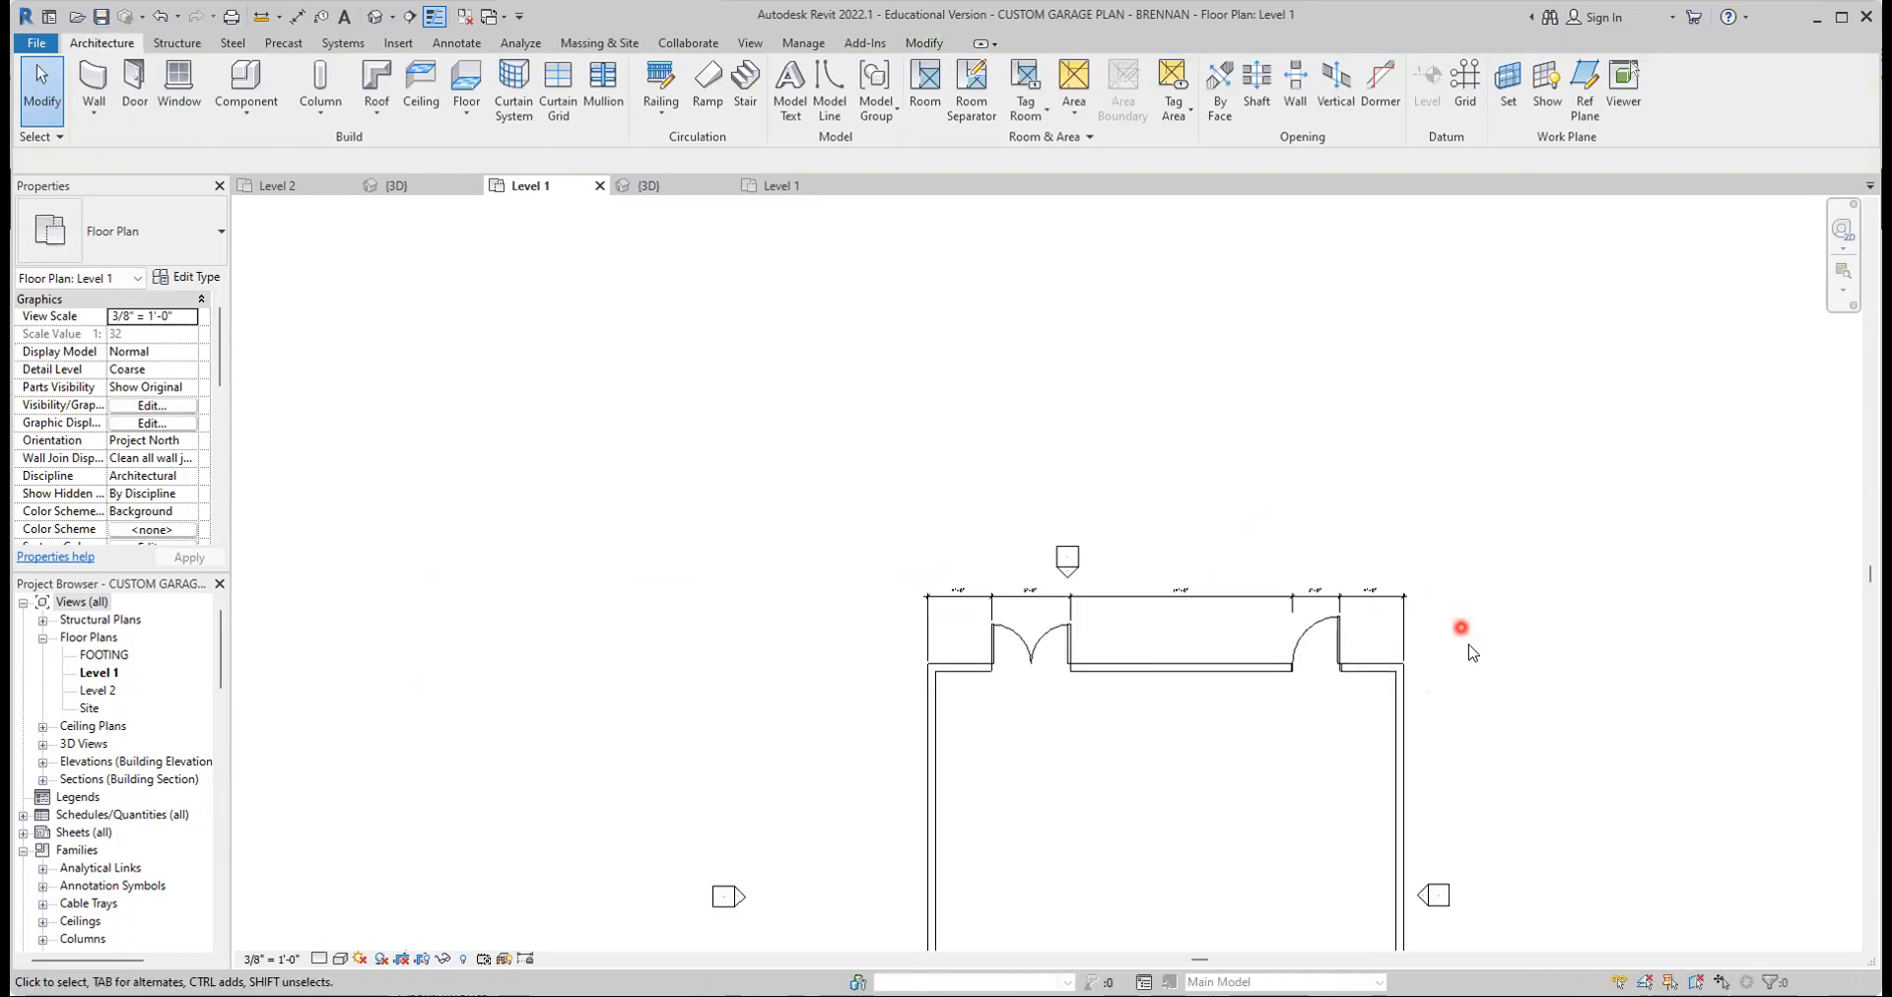
{"action": "middle_click_drag", "start_coordinate": [1452, 676], "coordinate": [1281, 497]}
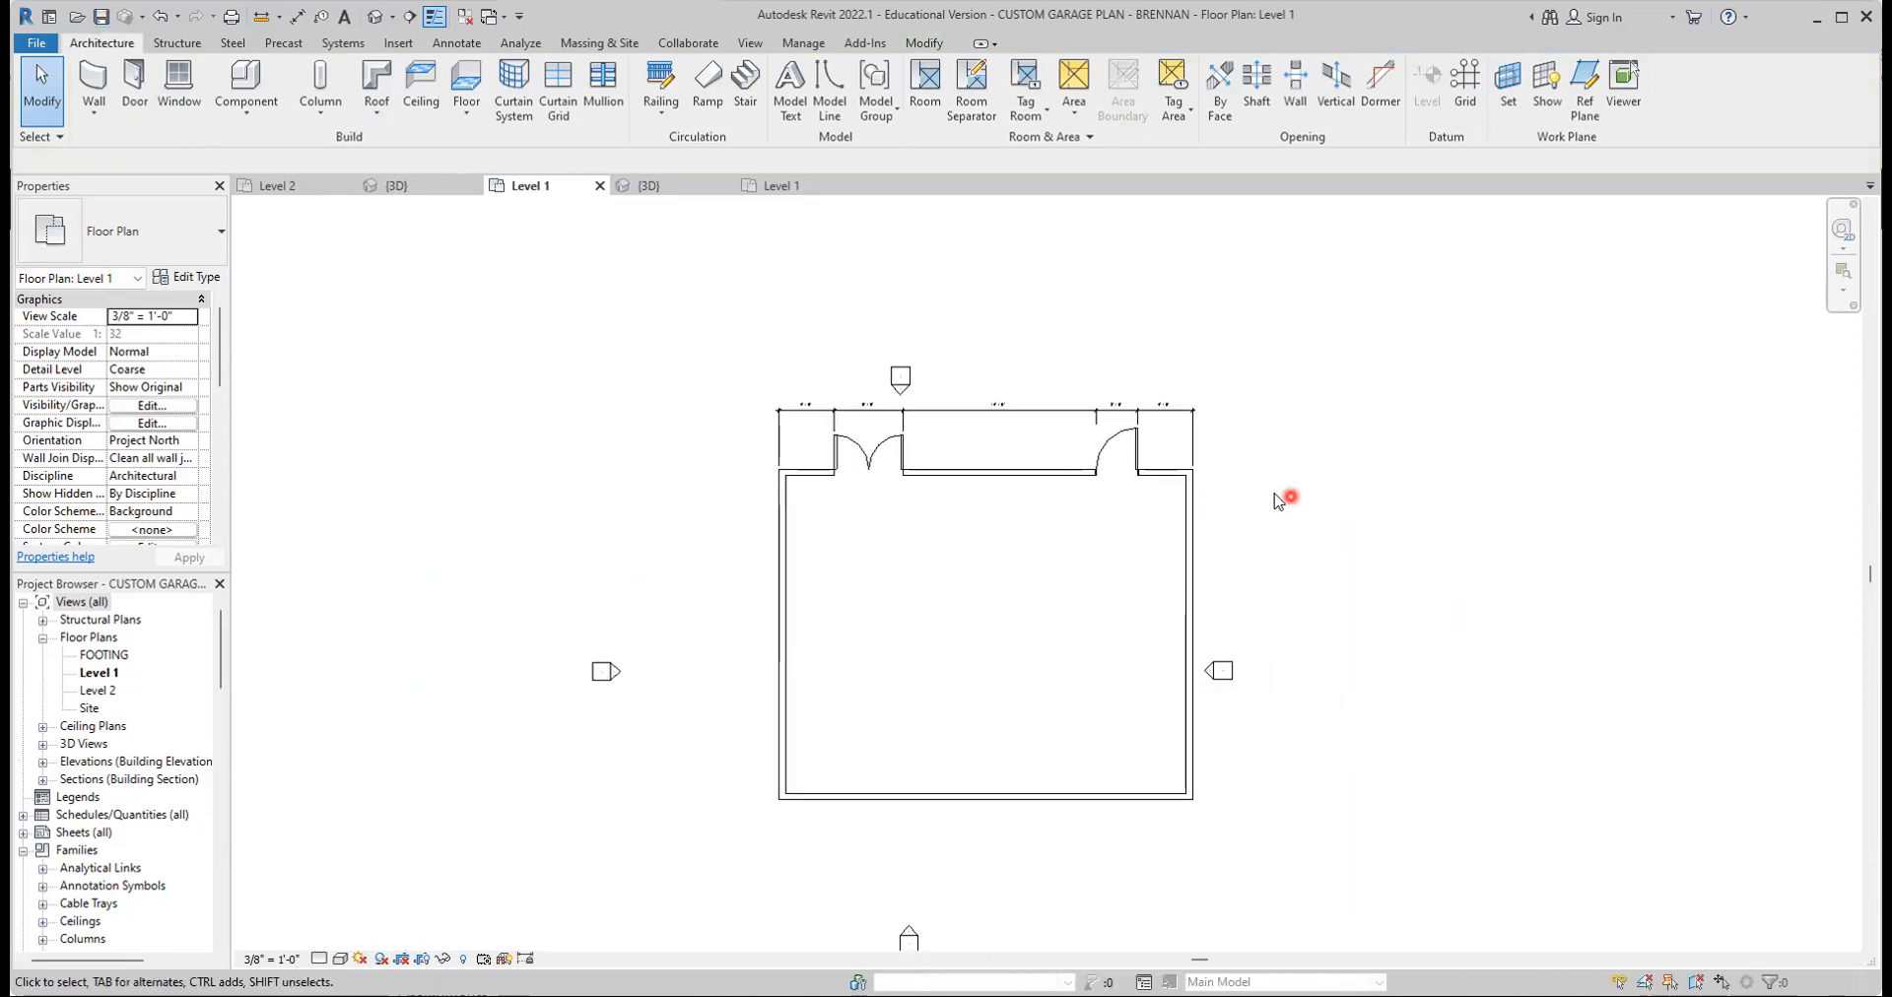
Examine the garage in 3D and the MASTER 2021 Level 1 plan, and return to the custom garage's Level 1 plan
{"action": "left_click", "coordinate": [636, 185]}
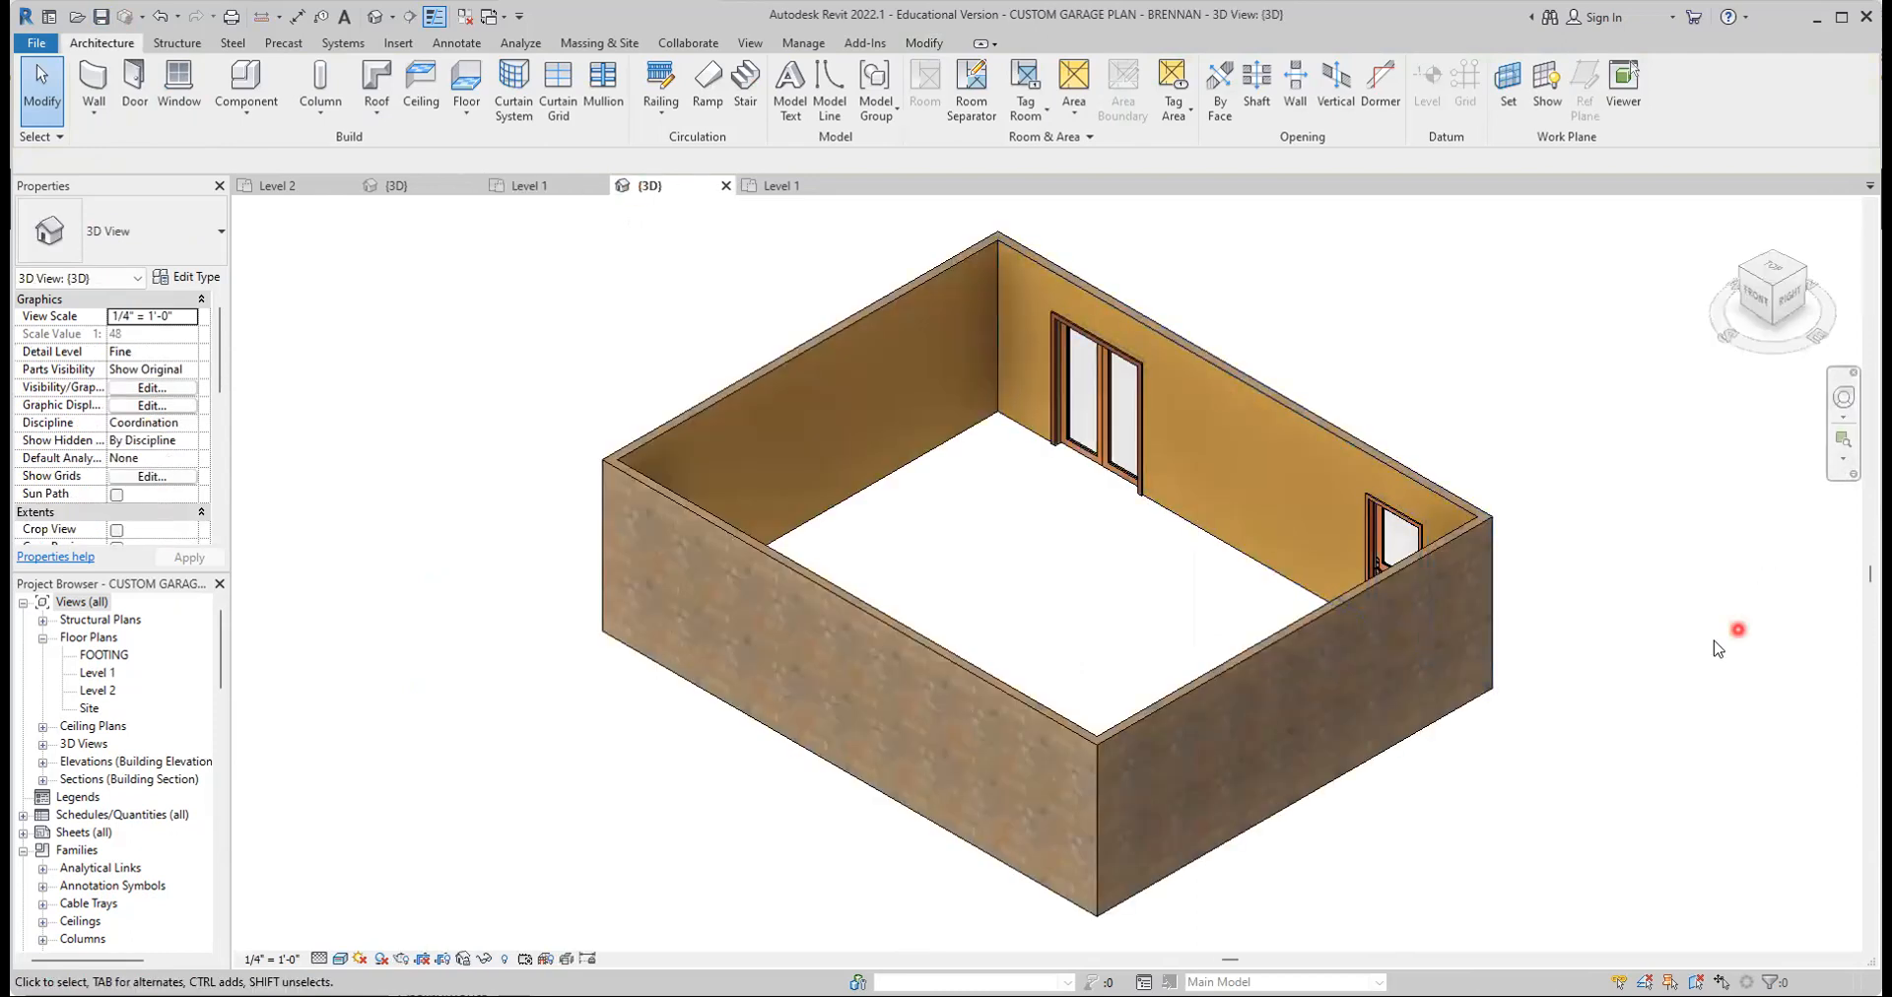
{"action": "middle_click_drag", "start_coordinate": [1716, 645], "coordinate": [1681, 627], "text": "shift"}
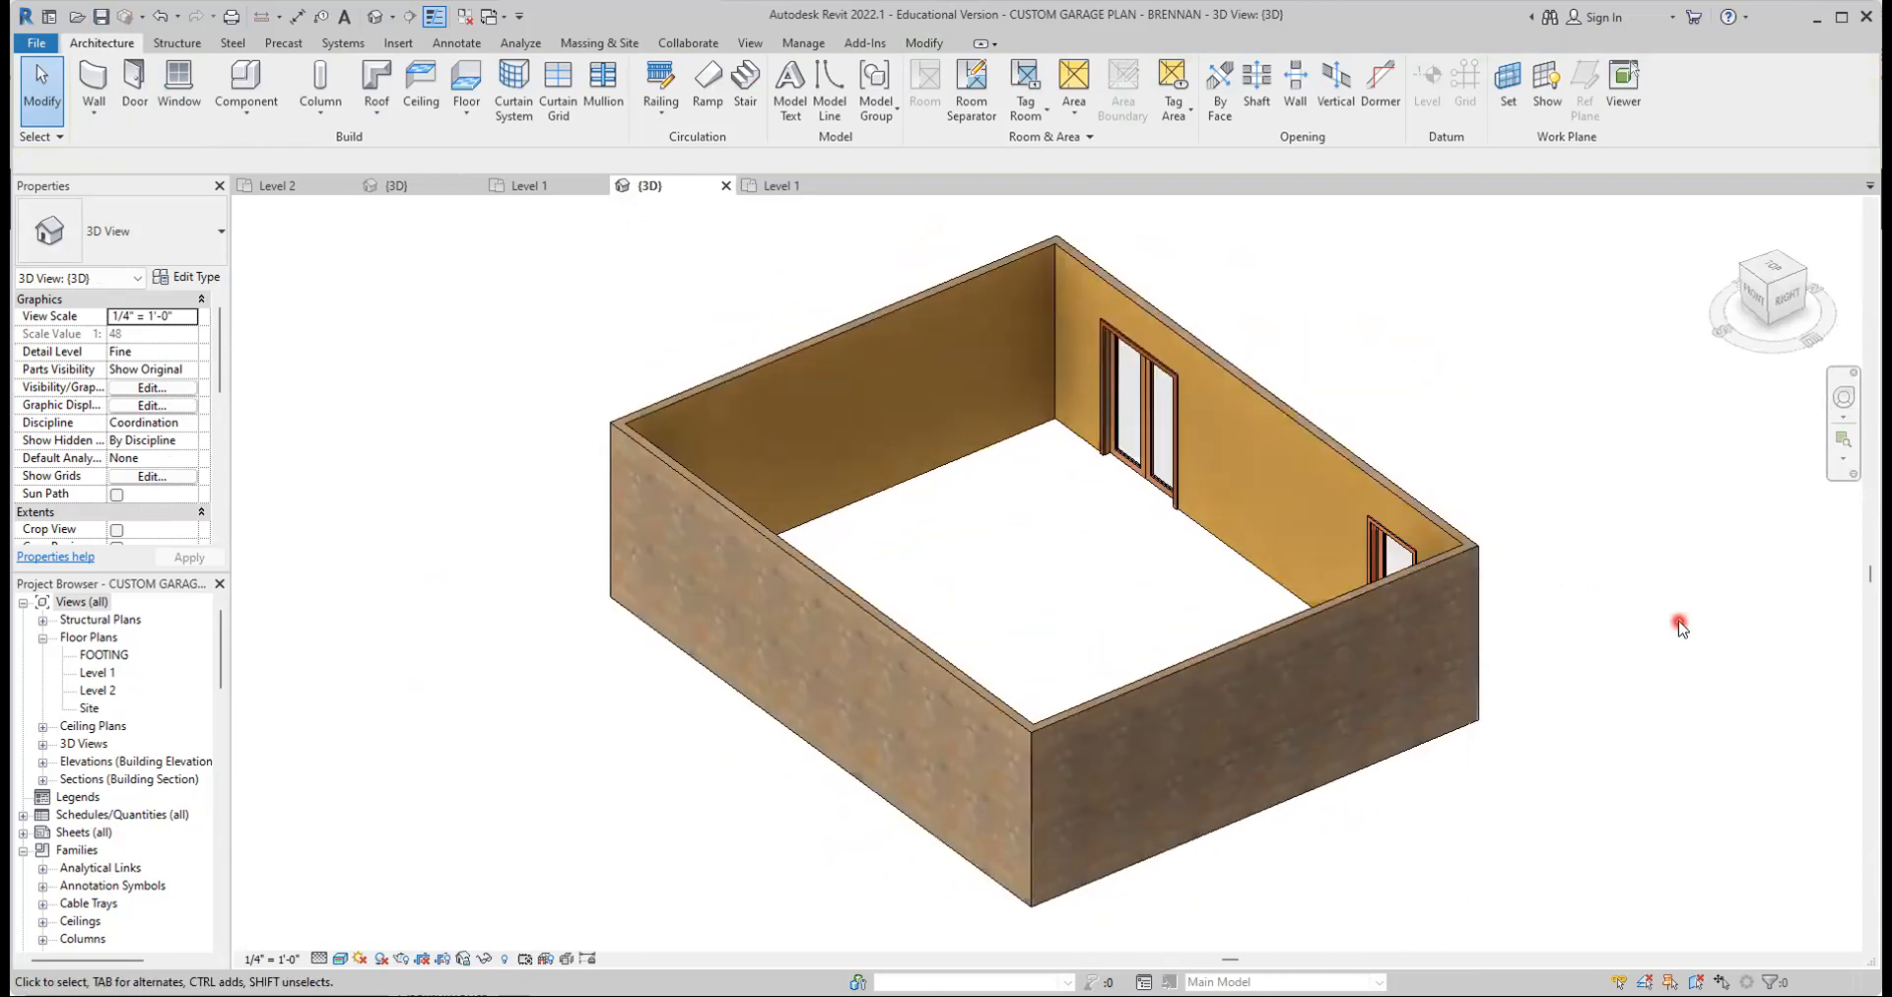
{"action": "left_click", "coordinate": [786, 189]}
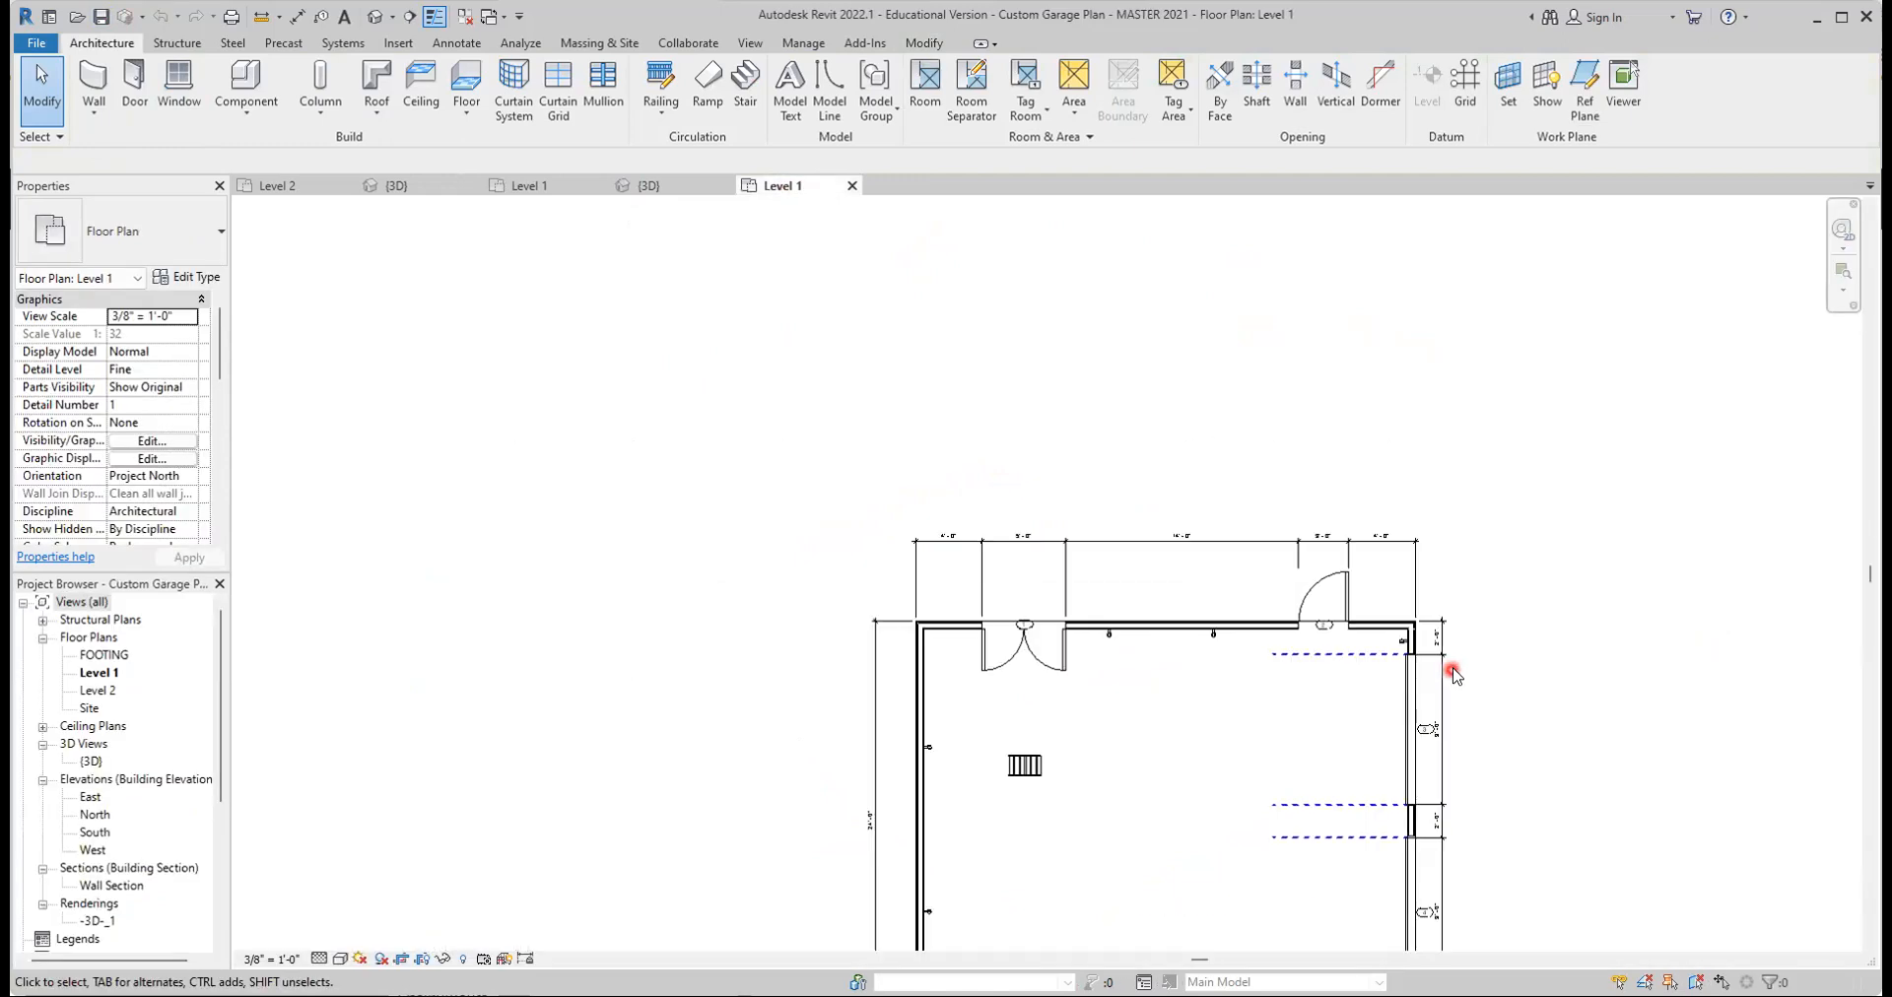
{"action": "left_click", "coordinate": [541, 188]}
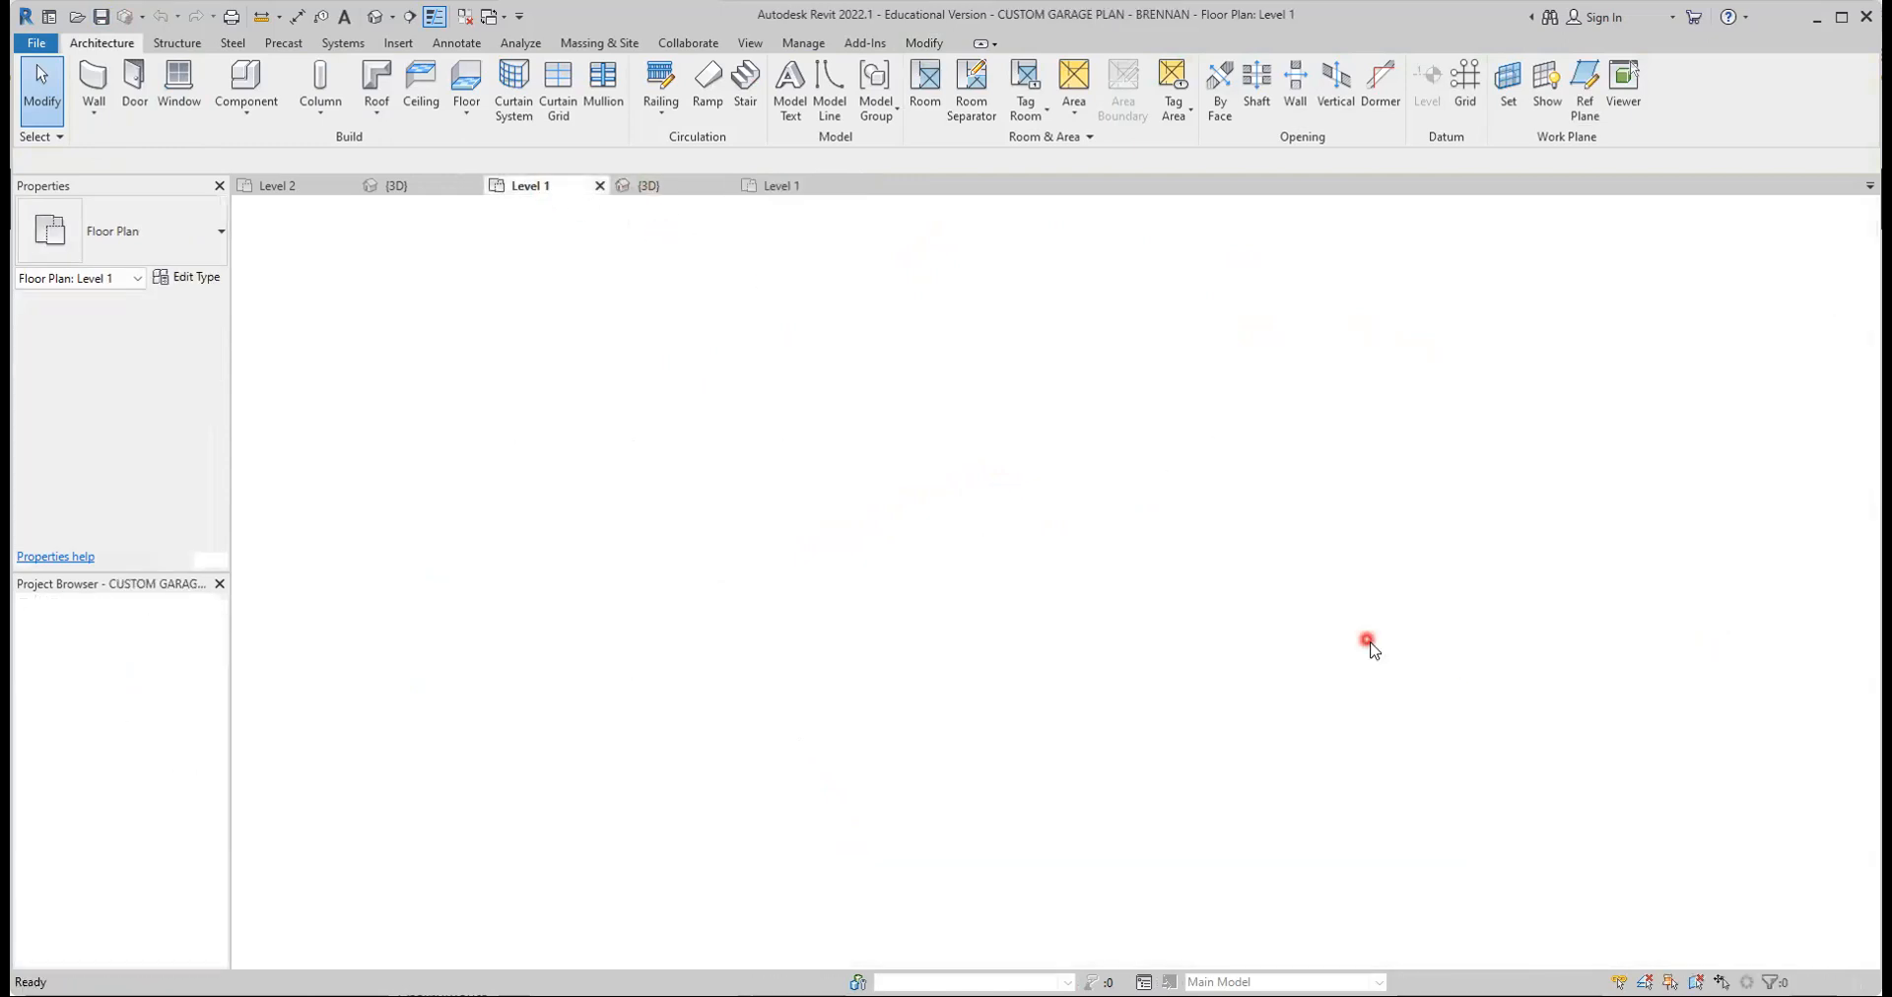
{"action": "scroll", "coordinate": [1285, 533], "scroll_direction": "up", "scroll_amount": 1}
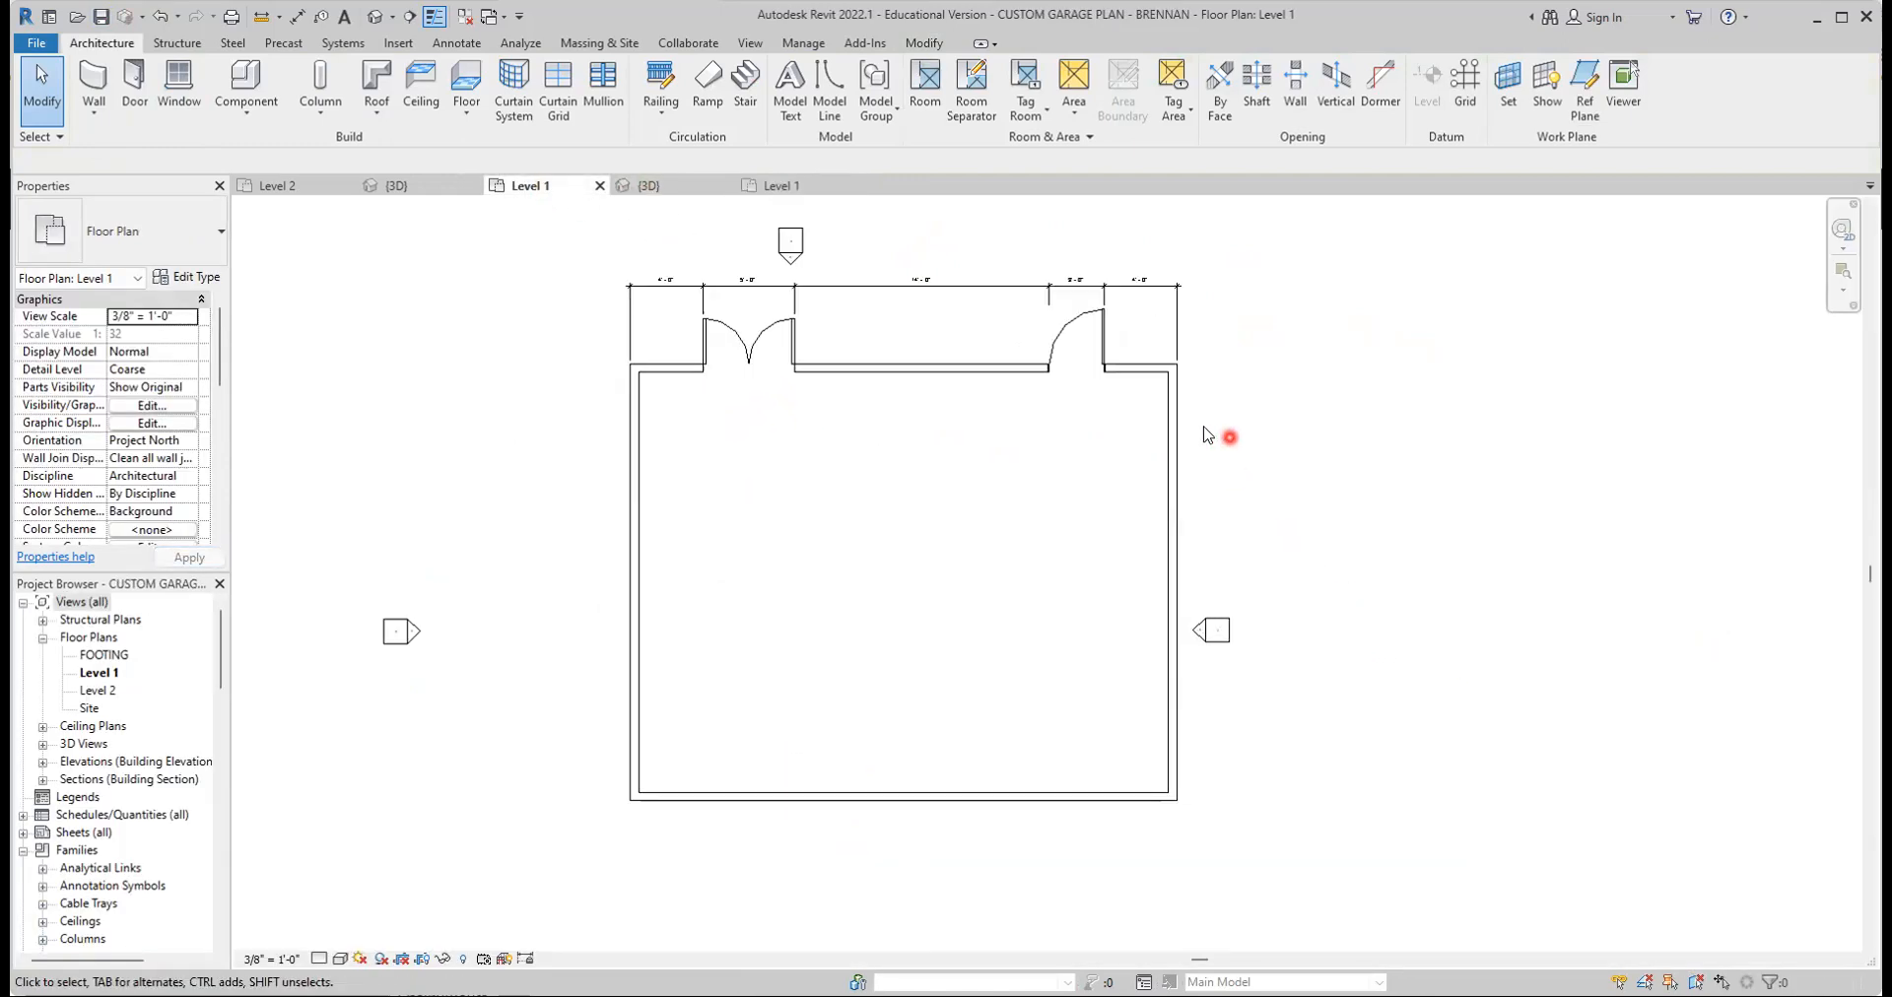
Place a 108" x 84" Door-Garage-Embossed_Panel door in the east wall near the north corner
{"action": "left_click_drag", "start_coordinate": [1146, 426], "coordinate": [1105, 523]}
{"action": "left_click", "coordinate": [135, 101]}
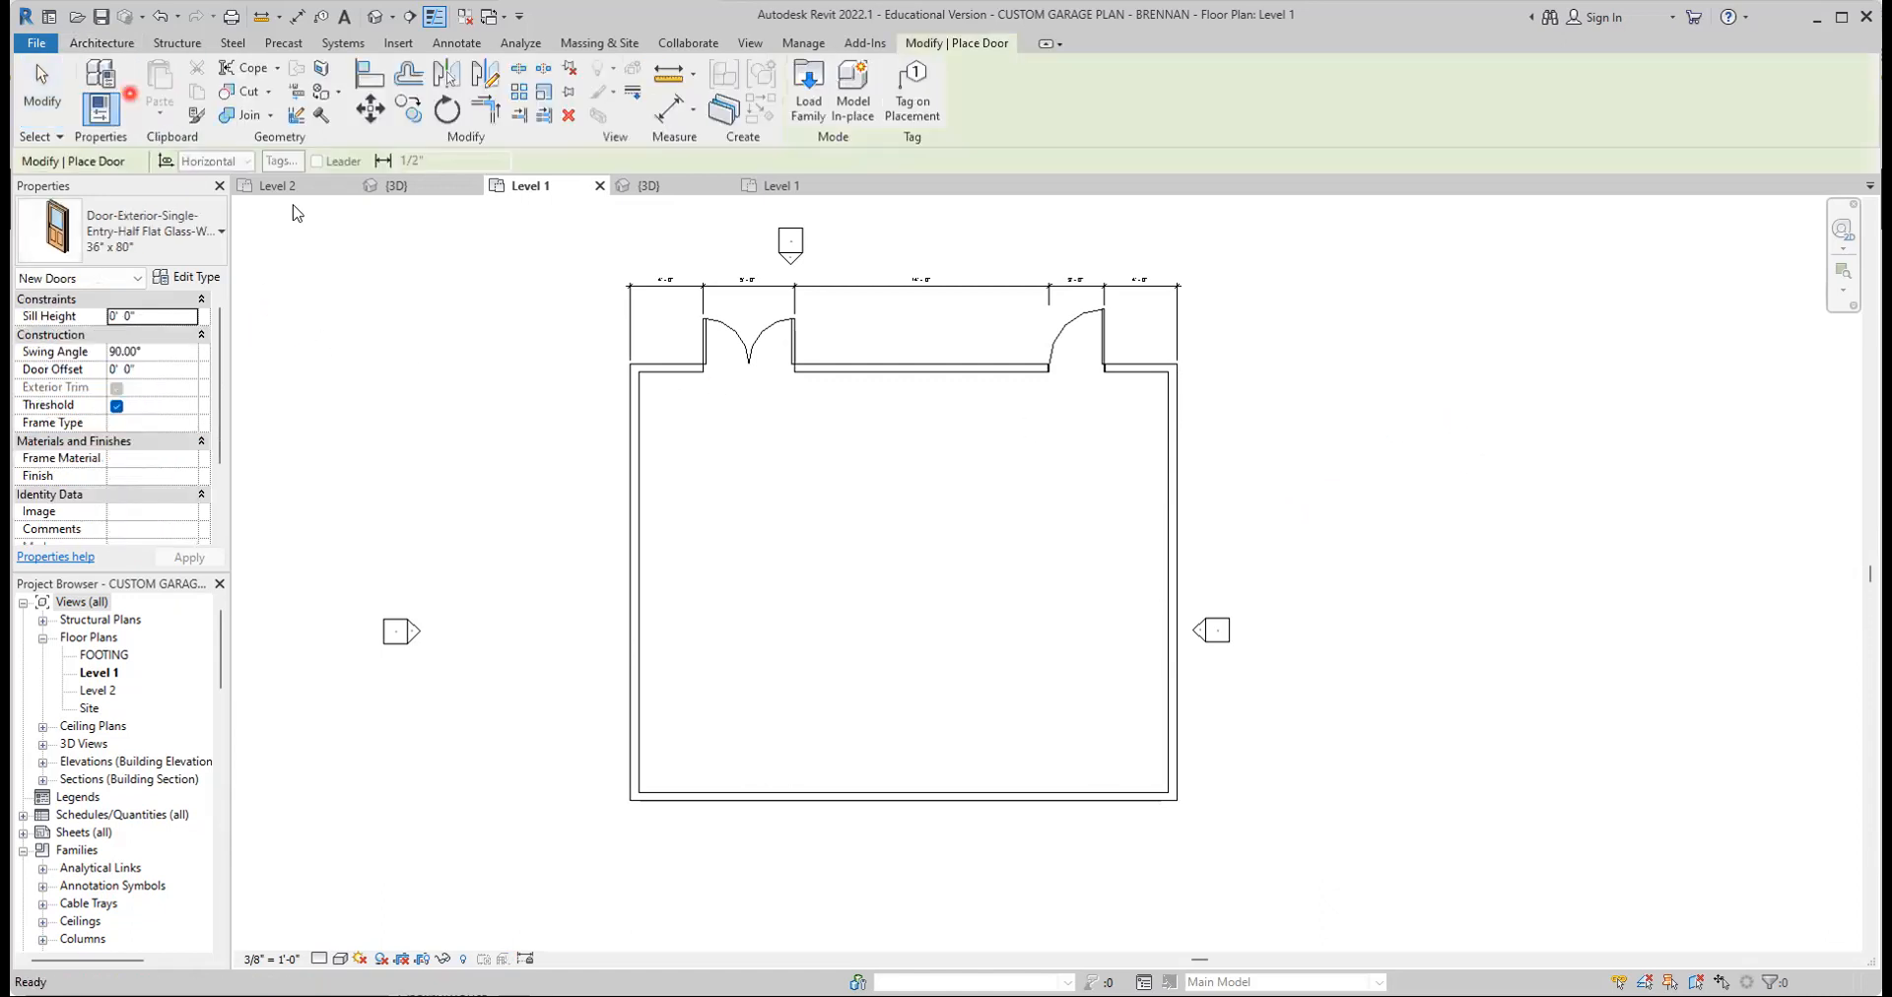
{"action": "left_click", "coordinate": [218, 244]}
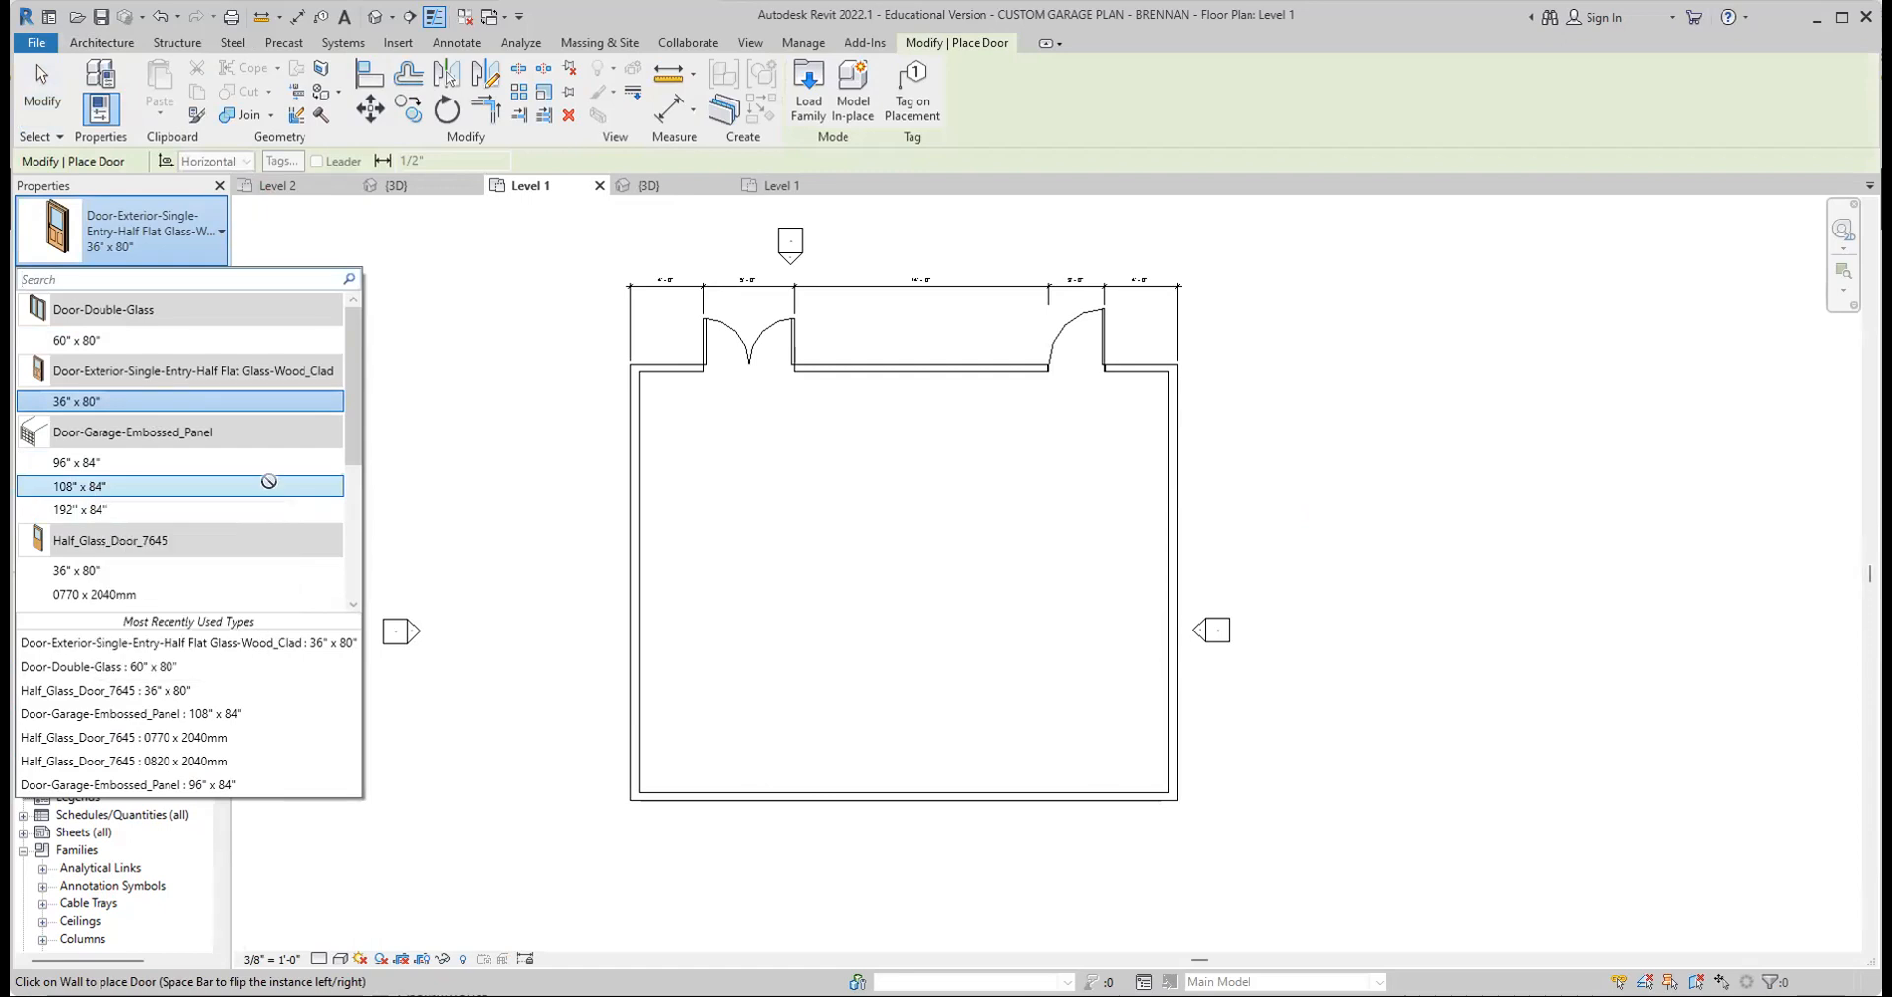
{"action": "left_click", "coordinate": [268, 485]}
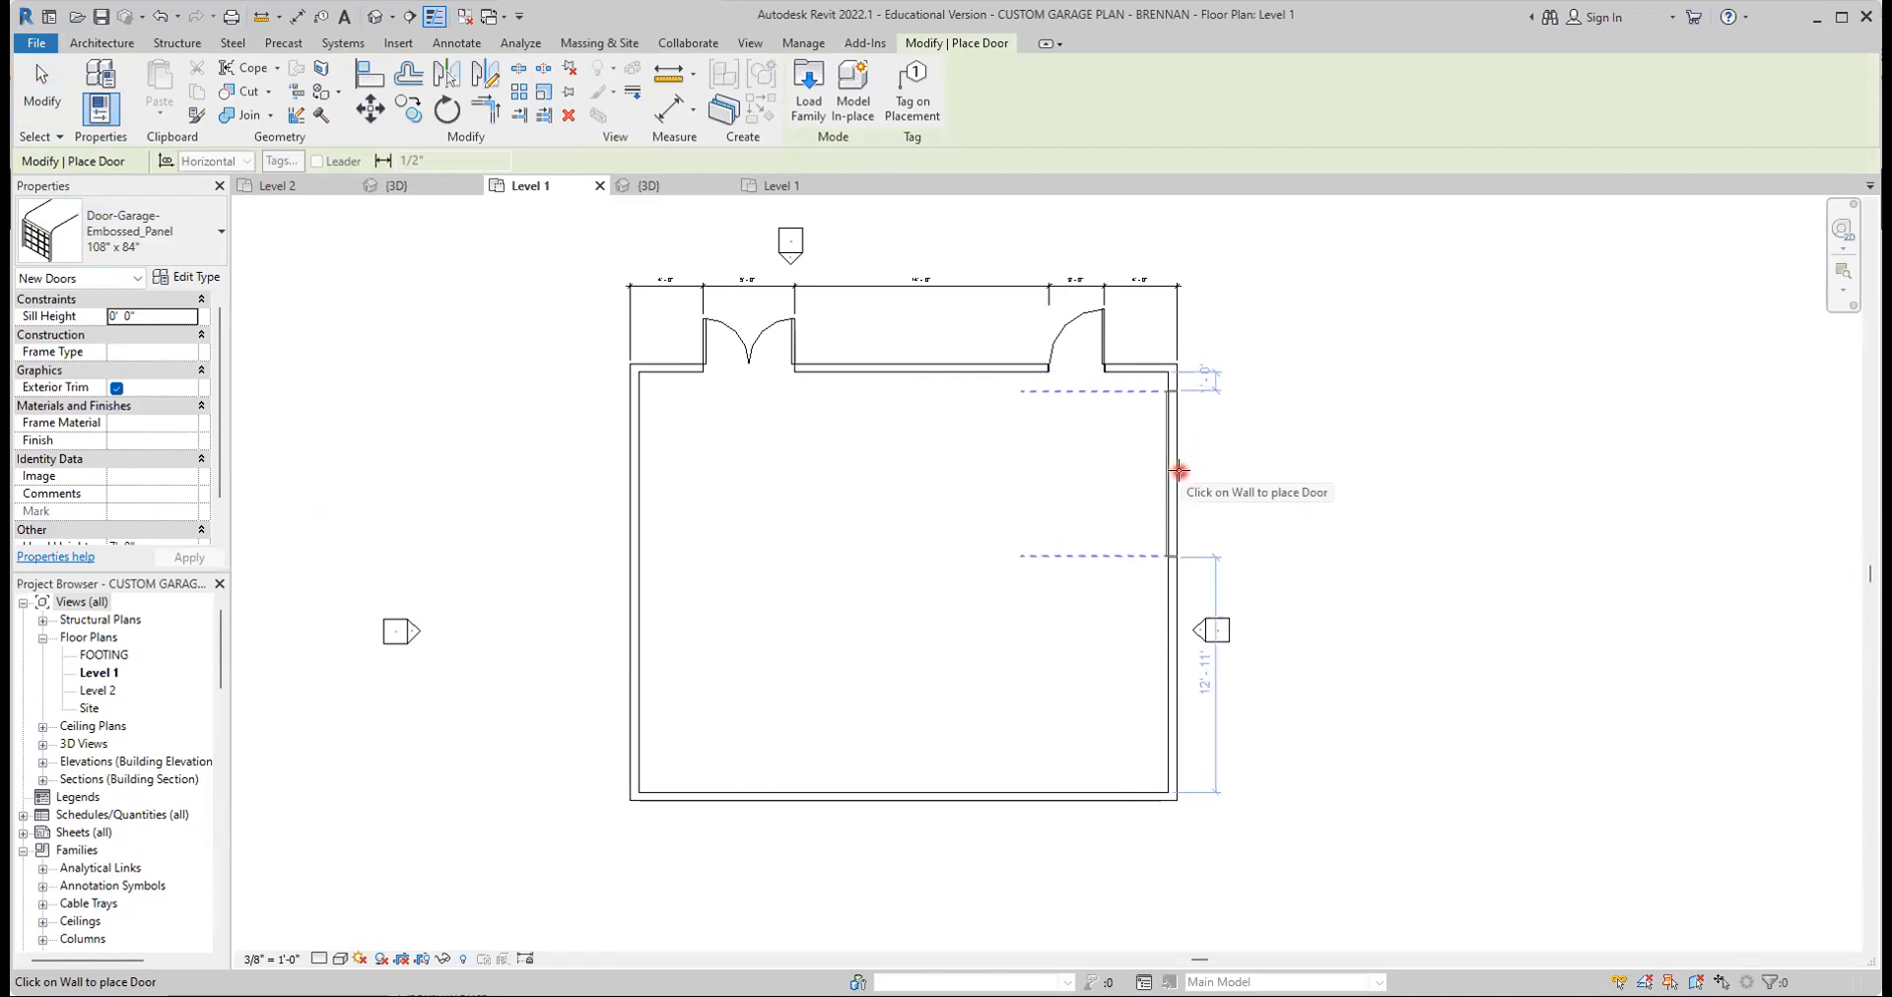
{"action": "left_click", "coordinate": [1180, 472]}
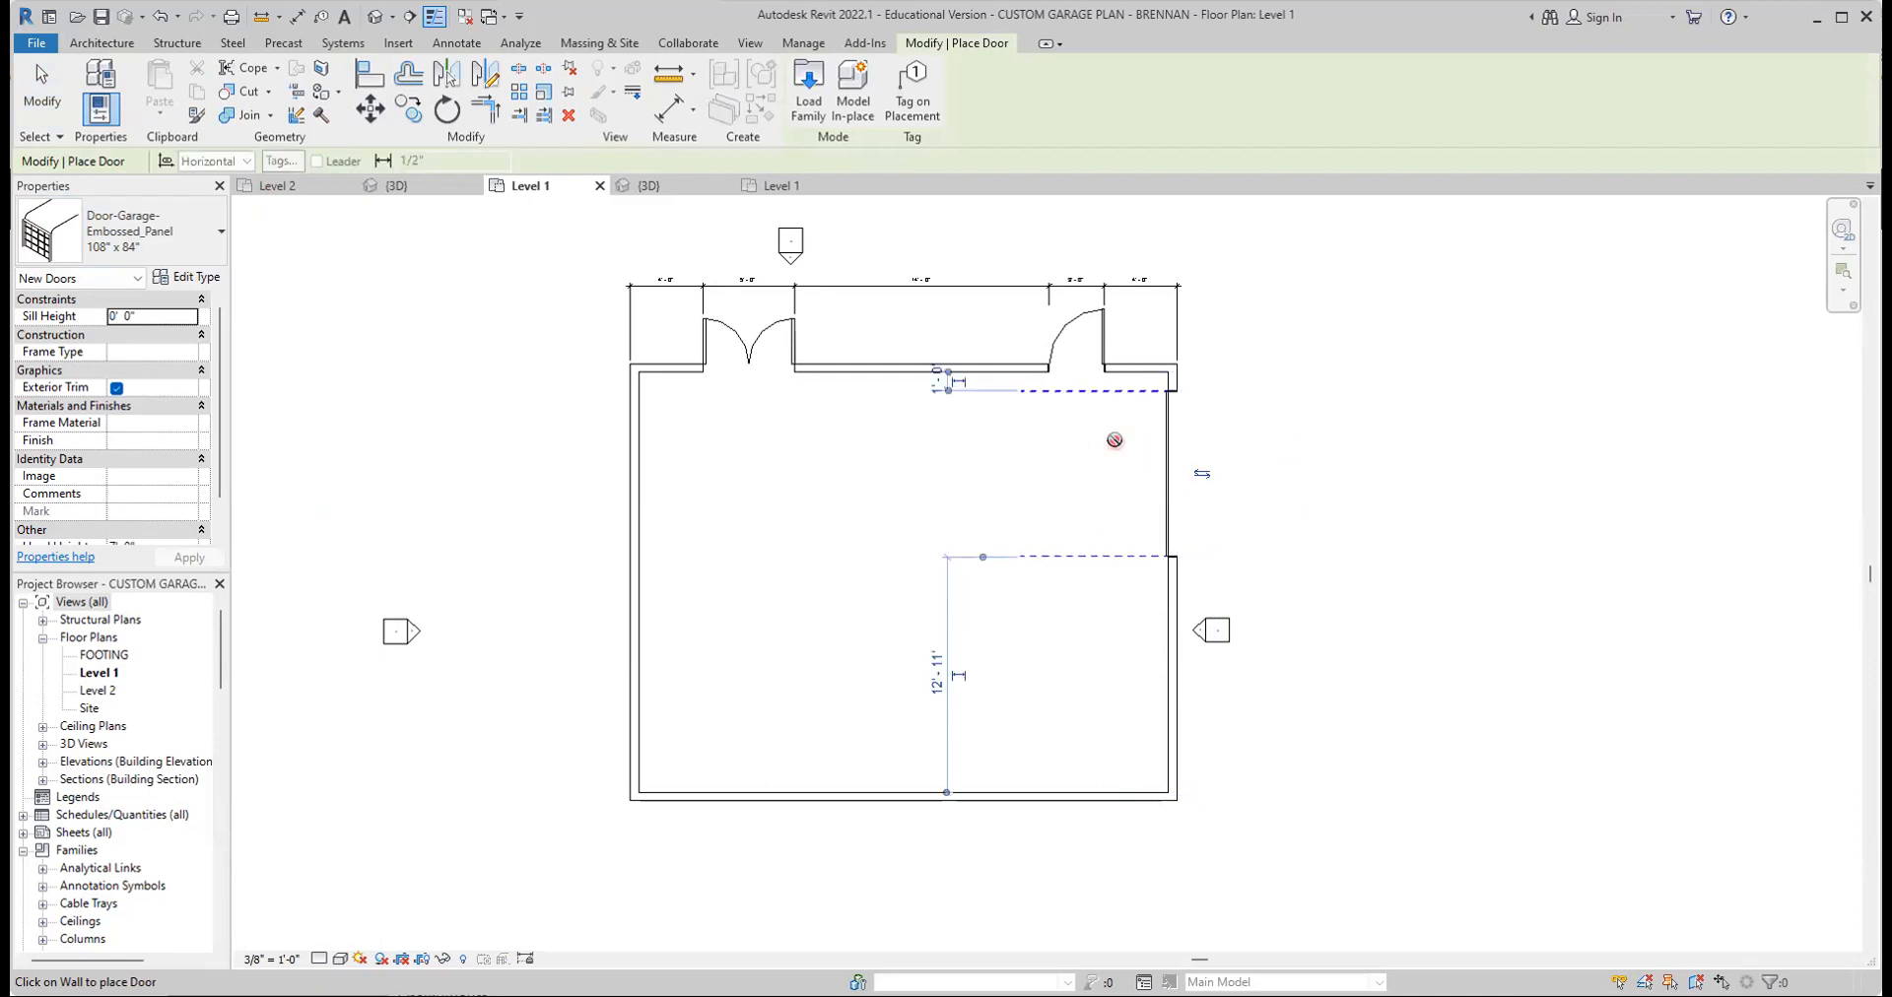
Examine the new garage door's north edge and the matching corner dimension in the MASTER 2021 Level 1 plan
{"action": "scroll", "coordinate": [1059, 427], "scroll_direction": "up", "scroll_amount": 3}
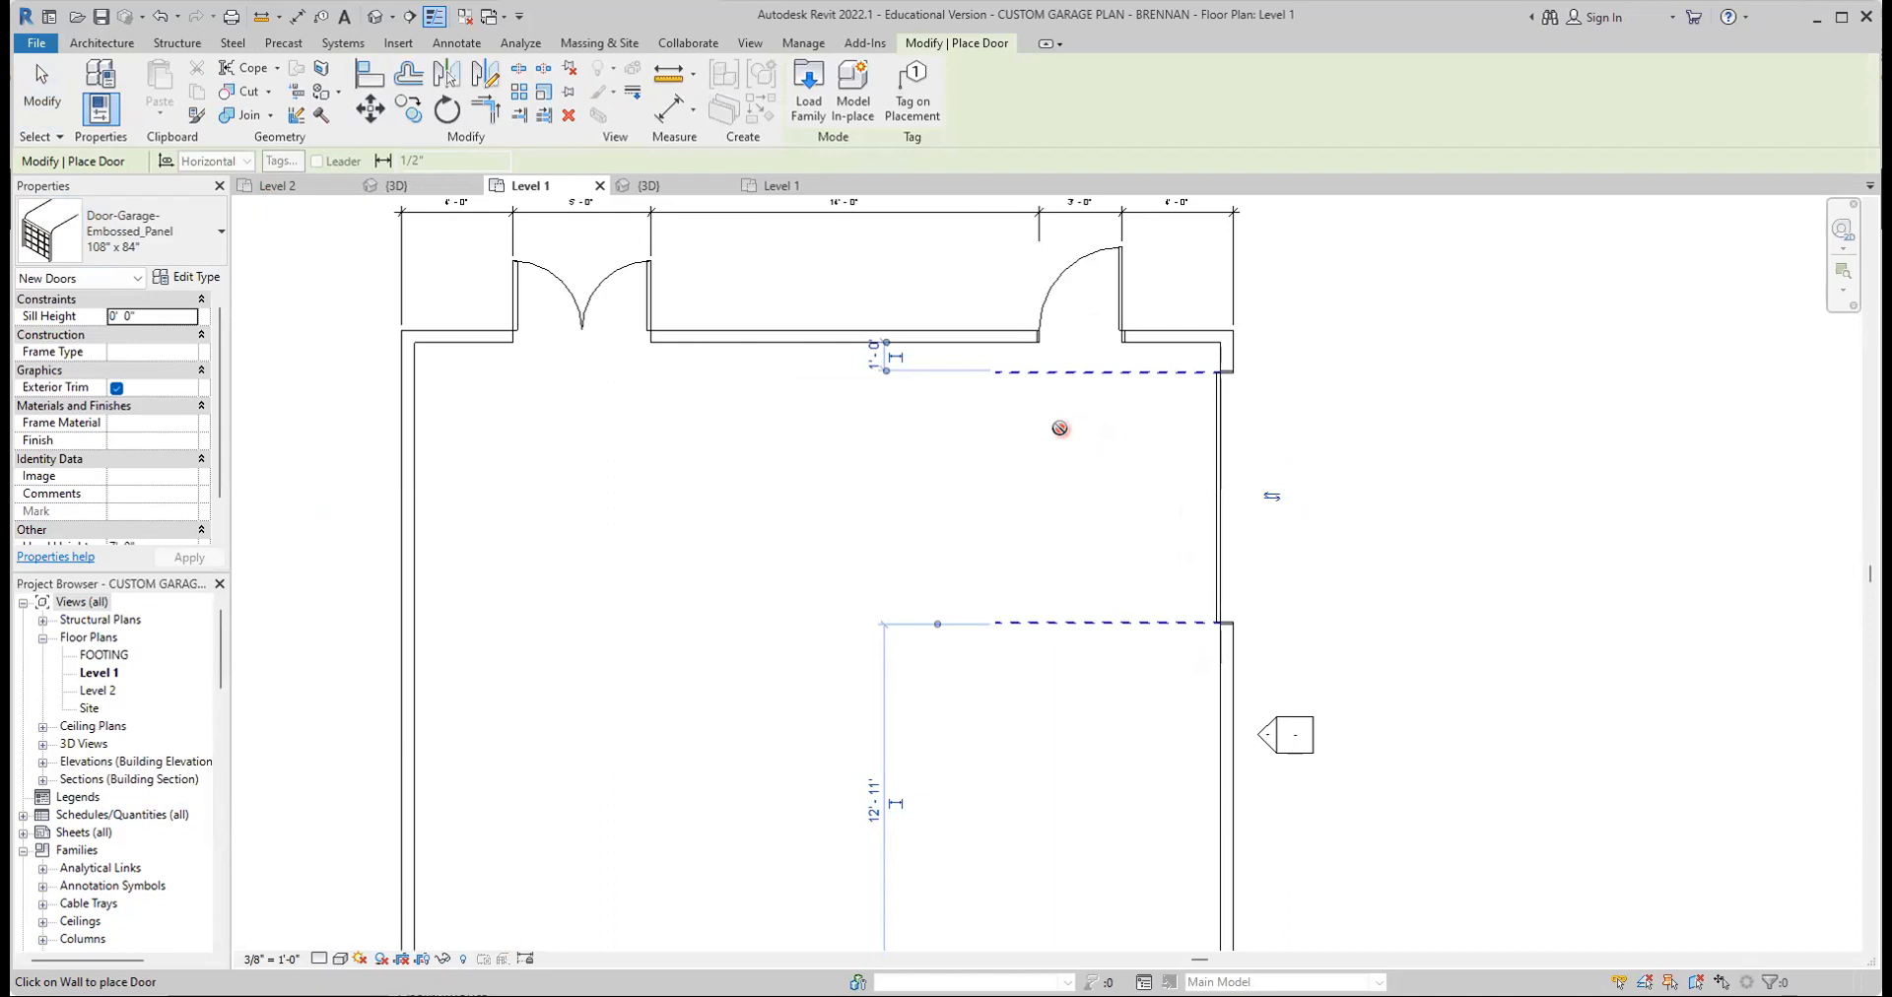
{"action": "scroll", "coordinate": [1059, 428], "scroll_direction": "up", "scroll_amount": 1}
{"action": "middle_click_drag", "start_coordinate": [1059, 434], "coordinate": [679, 585]}
{"action": "scroll", "coordinate": [908, 575], "scroll_direction": "up", "scroll_amount": 4}
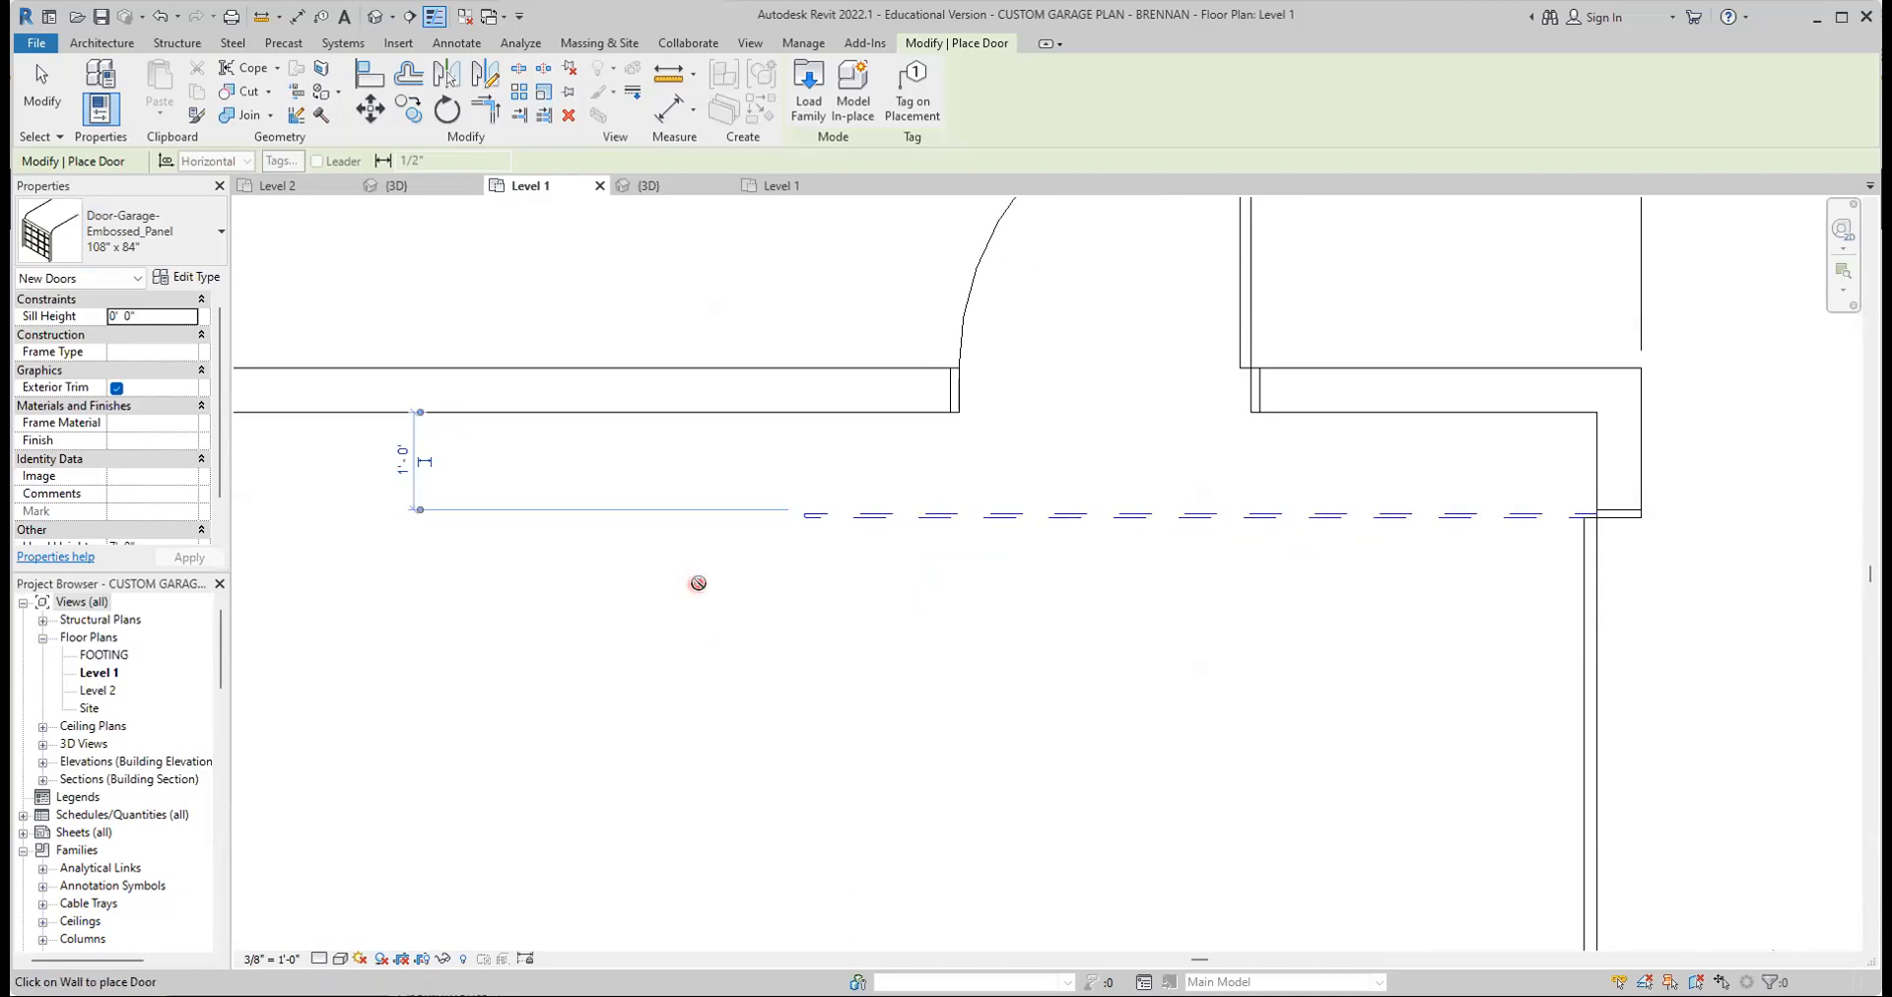
{"action": "scroll", "coordinate": [815, 574], "scroll_direction": "up", "scroll_amount": 9}
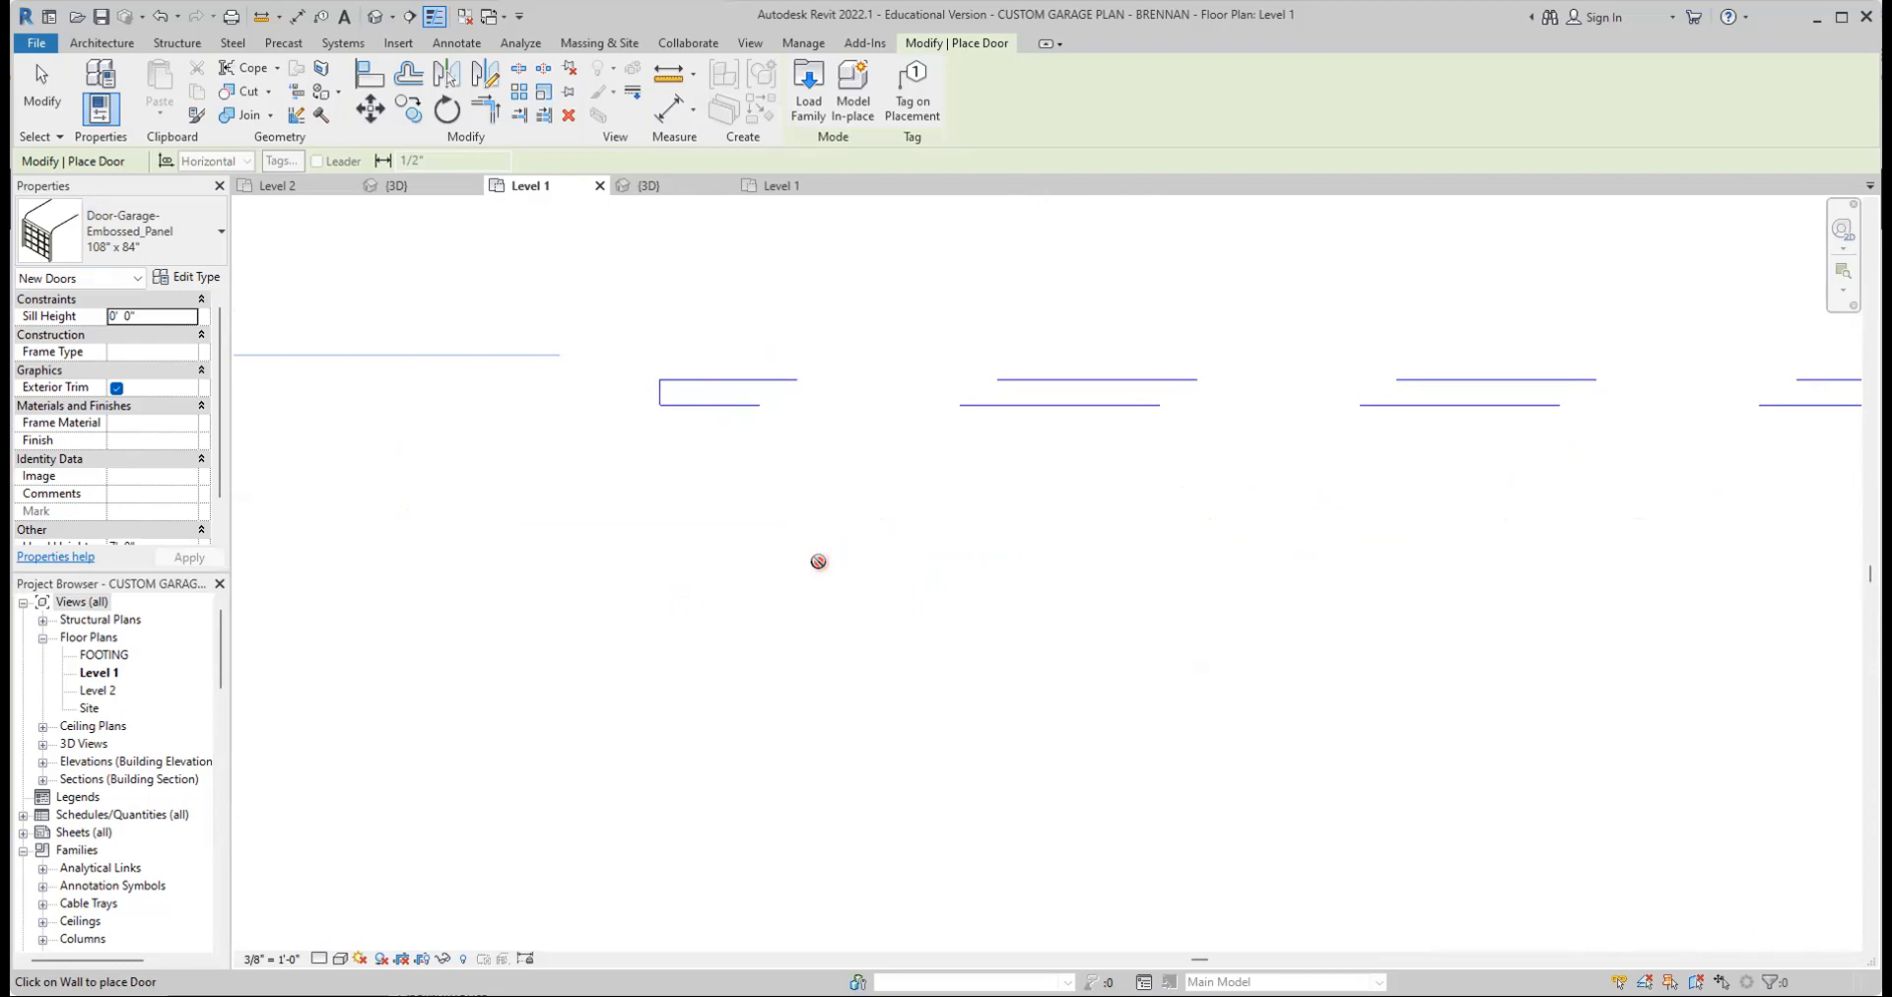
{"action": "scroll", "coordinate": [1138, 520], "scroll_direction": "down", "scroll_amount": 8}
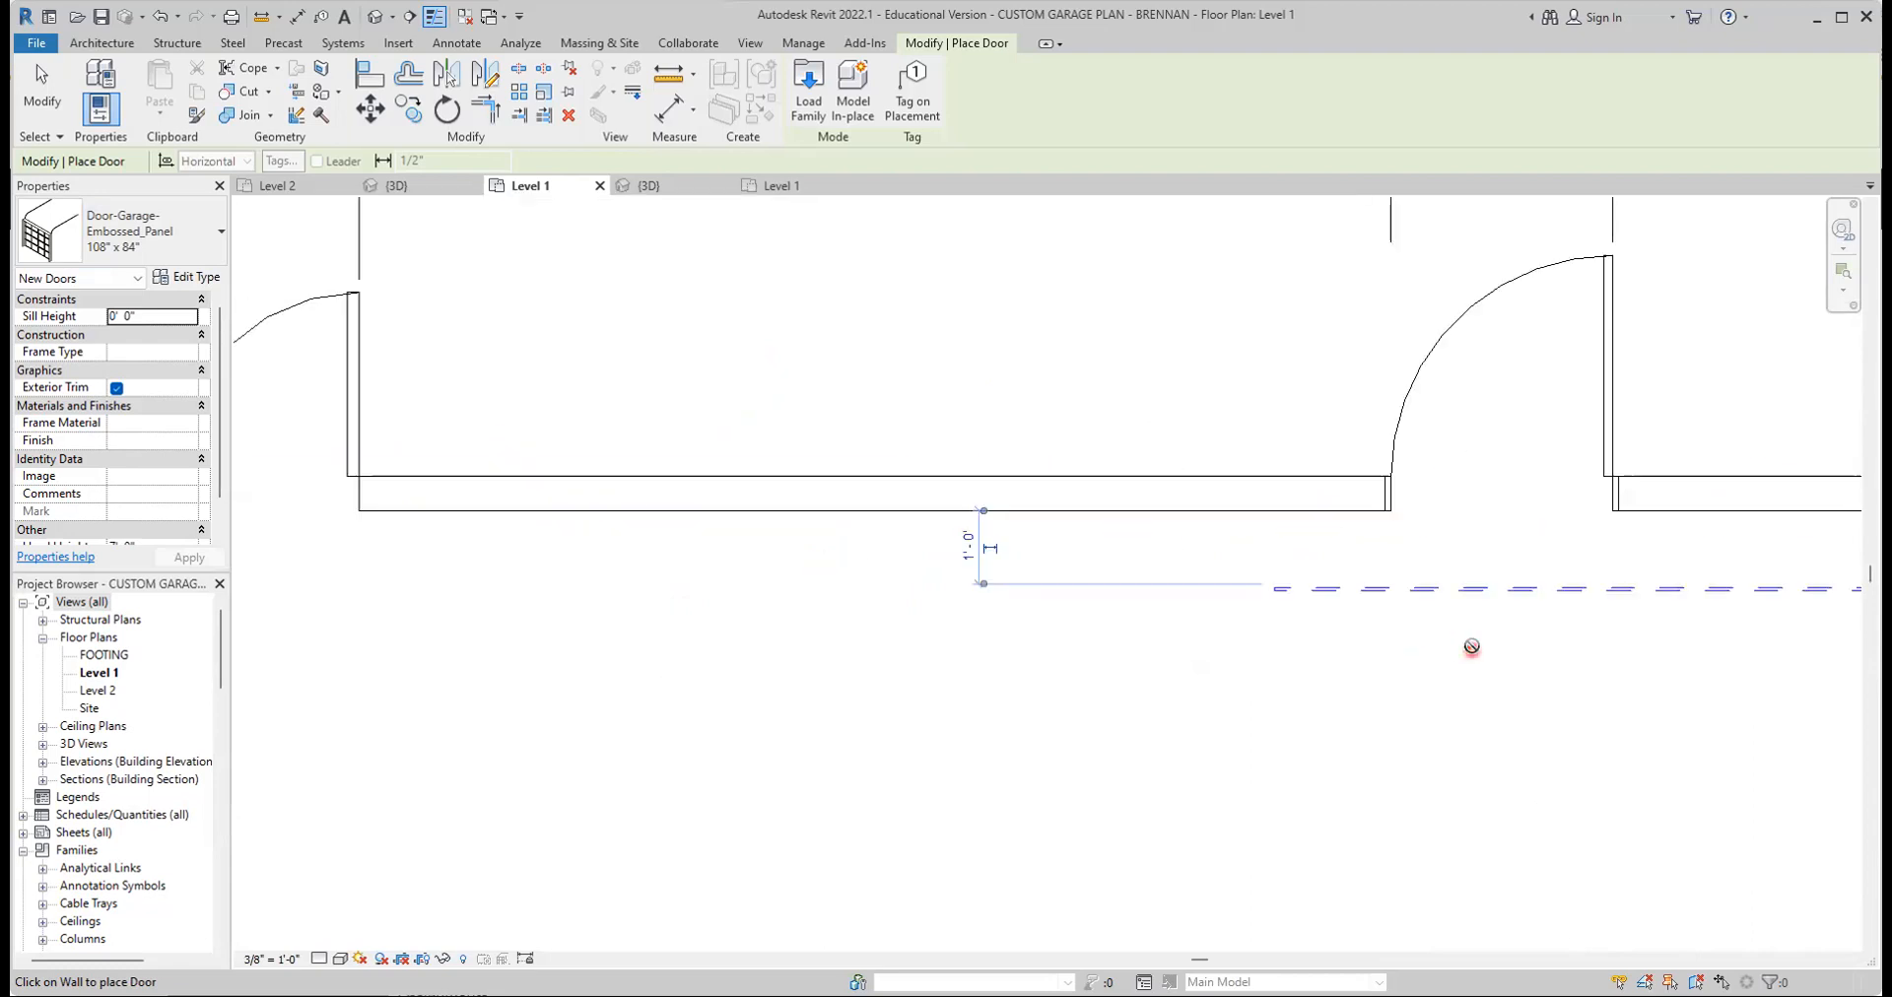
{"action": "middle_click_drag", "start_coordinate": [1465, 652], "coordinate": [1196, 405]}
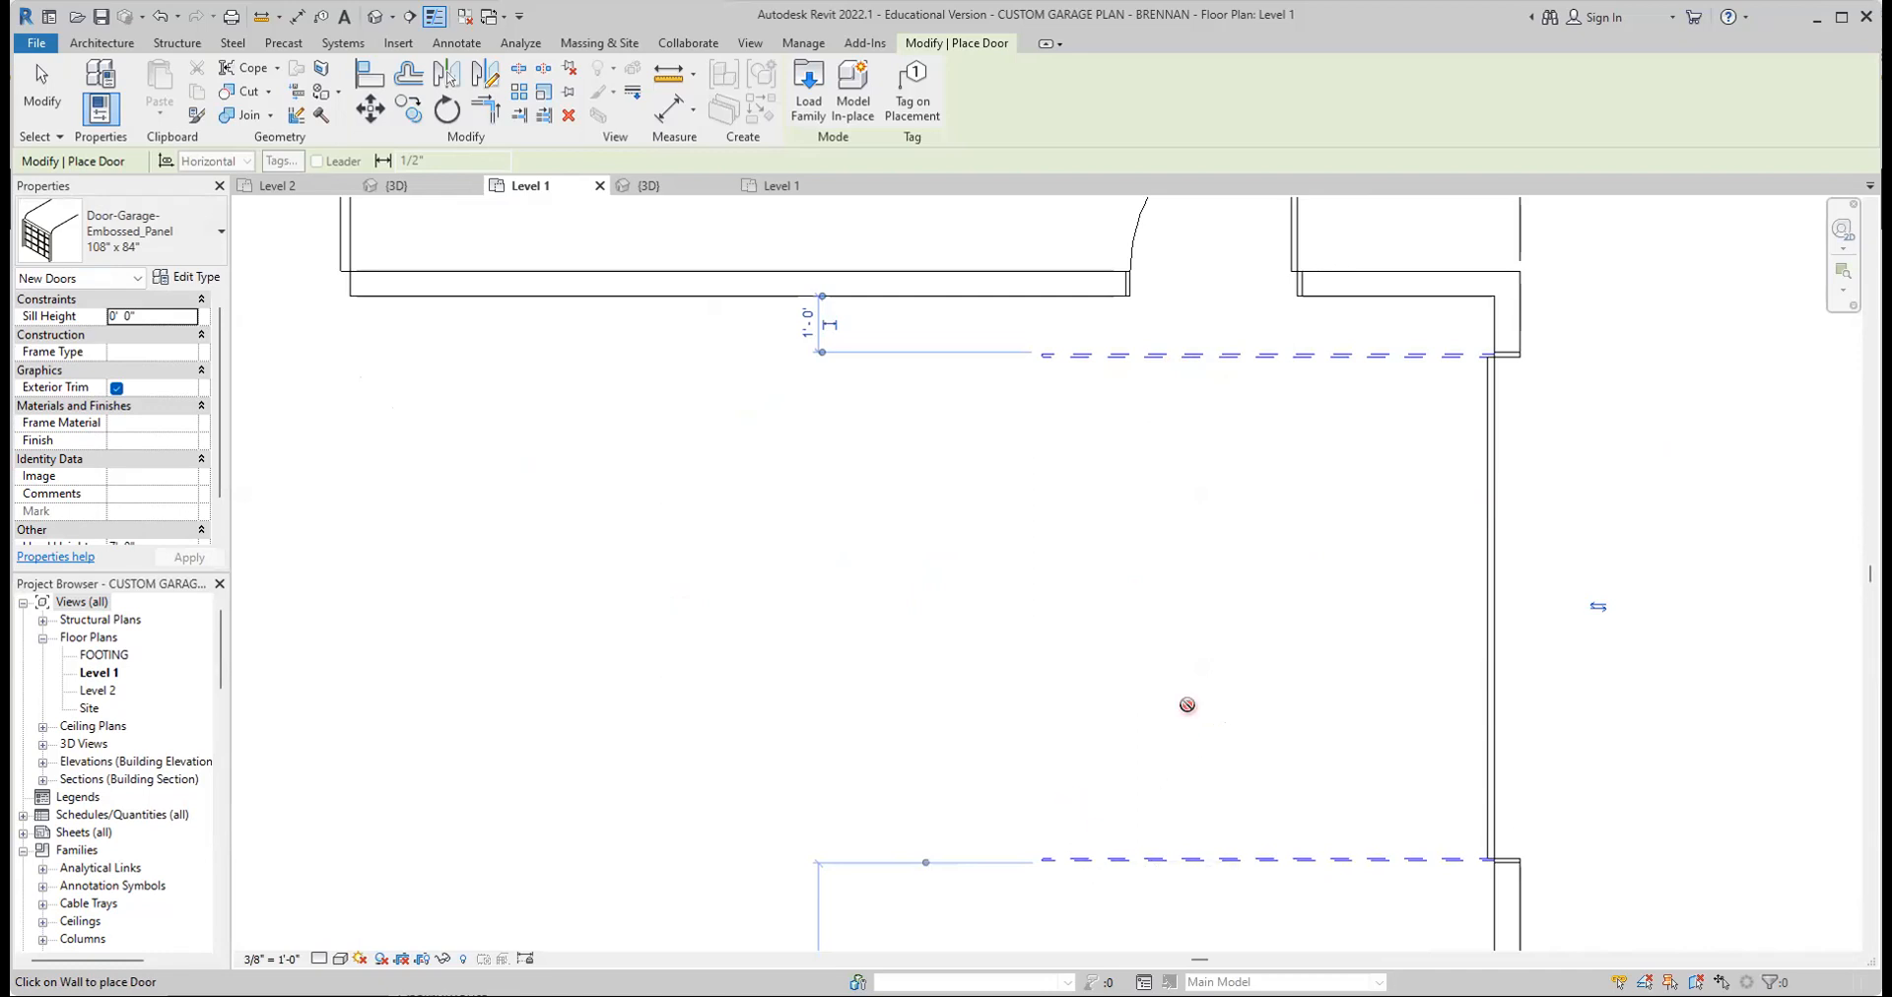
{"action": "left_click", "coordinate": [777, 185]}
{"action": "scroll", "coordinate": [1666, 813], "scroll_direction": "up", "scroll_amount": 5}
{"action": "scroll", "coordinate": [1421, 592], "scroll_direction": "up", "scroll_amount": 2}
{"action": "middle_click_drag", "start_coordinate": [1254, 572], "coordinate": [1265, 803]}
{"action": "mouse_move", "coordinate": [1227, 651]}
{"action": "middle_mouse_down"}
{"action": "mouse_move", "coordinate": [1236, 780]}
{"action": "mouse_move", "coordinate": [900, 777]}
{"action": "mouse_move", "coordinate": [883, 828]}
{"action": "middle_mouse_up"}
{"action": "scroll", "coordinate": [1239, 785], "scroll_direction": "up", "scroll_amount": 2}
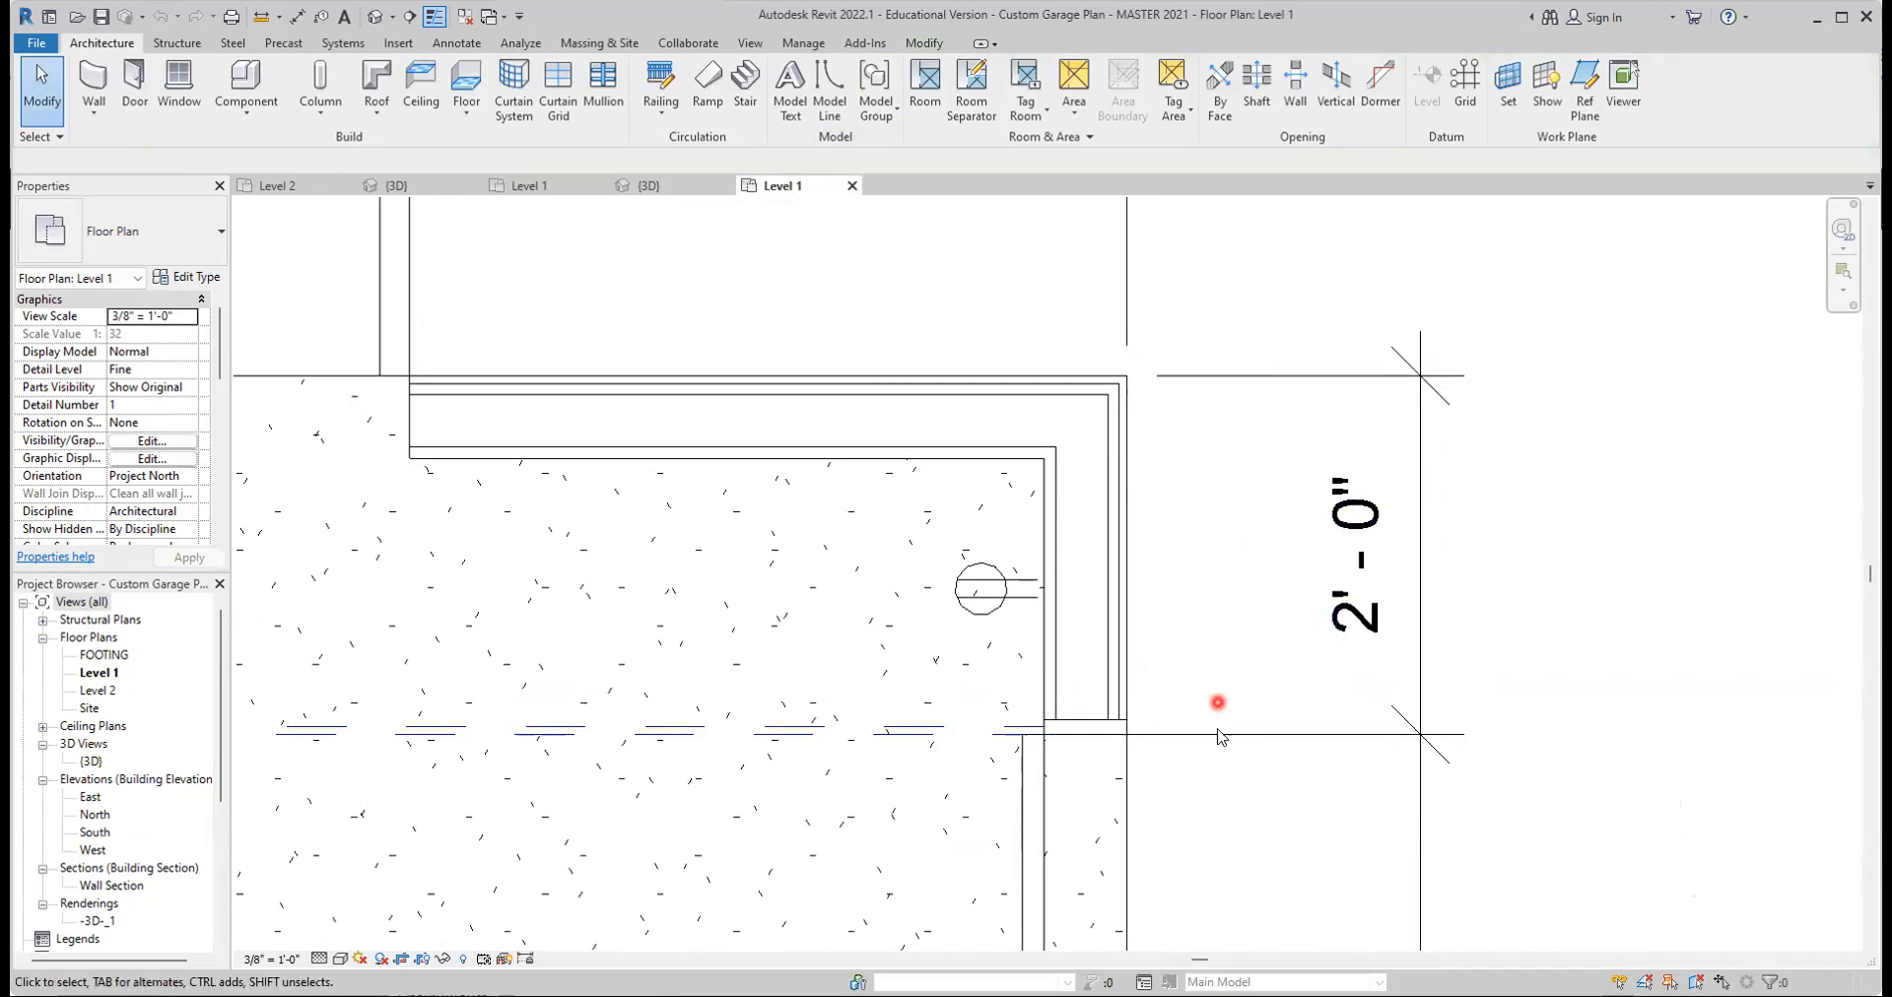
In the custom garage's Level 1 plan, move the garage door's temporary witness lines to the north wall's exterior face and the door opening's edge
{"action": "left_click", "coordinate": [529, 186]}
{"action": "middle_click_drag", "start_coordinate": [1551, 445], "coordinate": [1382, 498]}
{"action": "scroll", "coordinate": [1394, 557], "scroll_direction": "down", "scroll_amount": 1}
{"action": "scroll", "coordinate": [1398, 569], "scroll_direction": "down", "scroll_amount": 1}
{"action": "left_click", "coordinate": [1343, 591]}
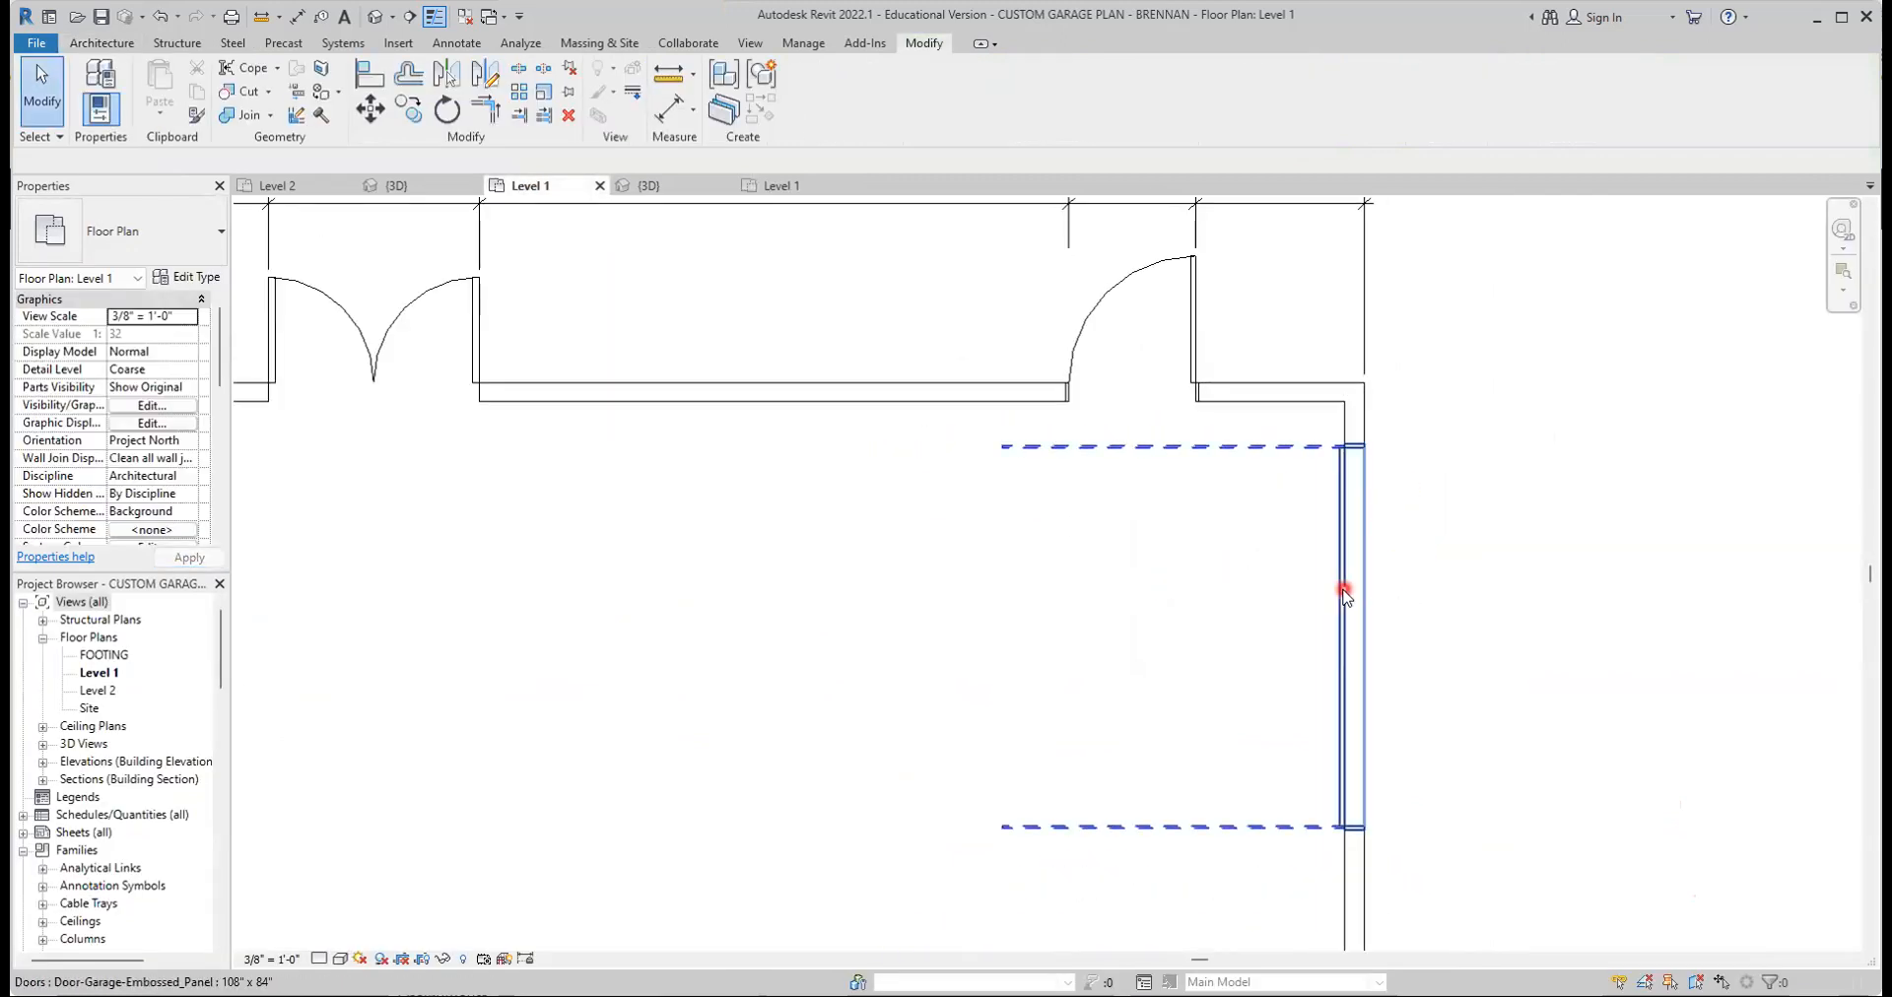
{"action": "middle_click_drag", "start_coordinate": [954, 516], "coordinate": [714, 625]}
{"action": "scroll", "coordinate": [956, 685], "scroll_direction": "up", "scroll_amount": 5}
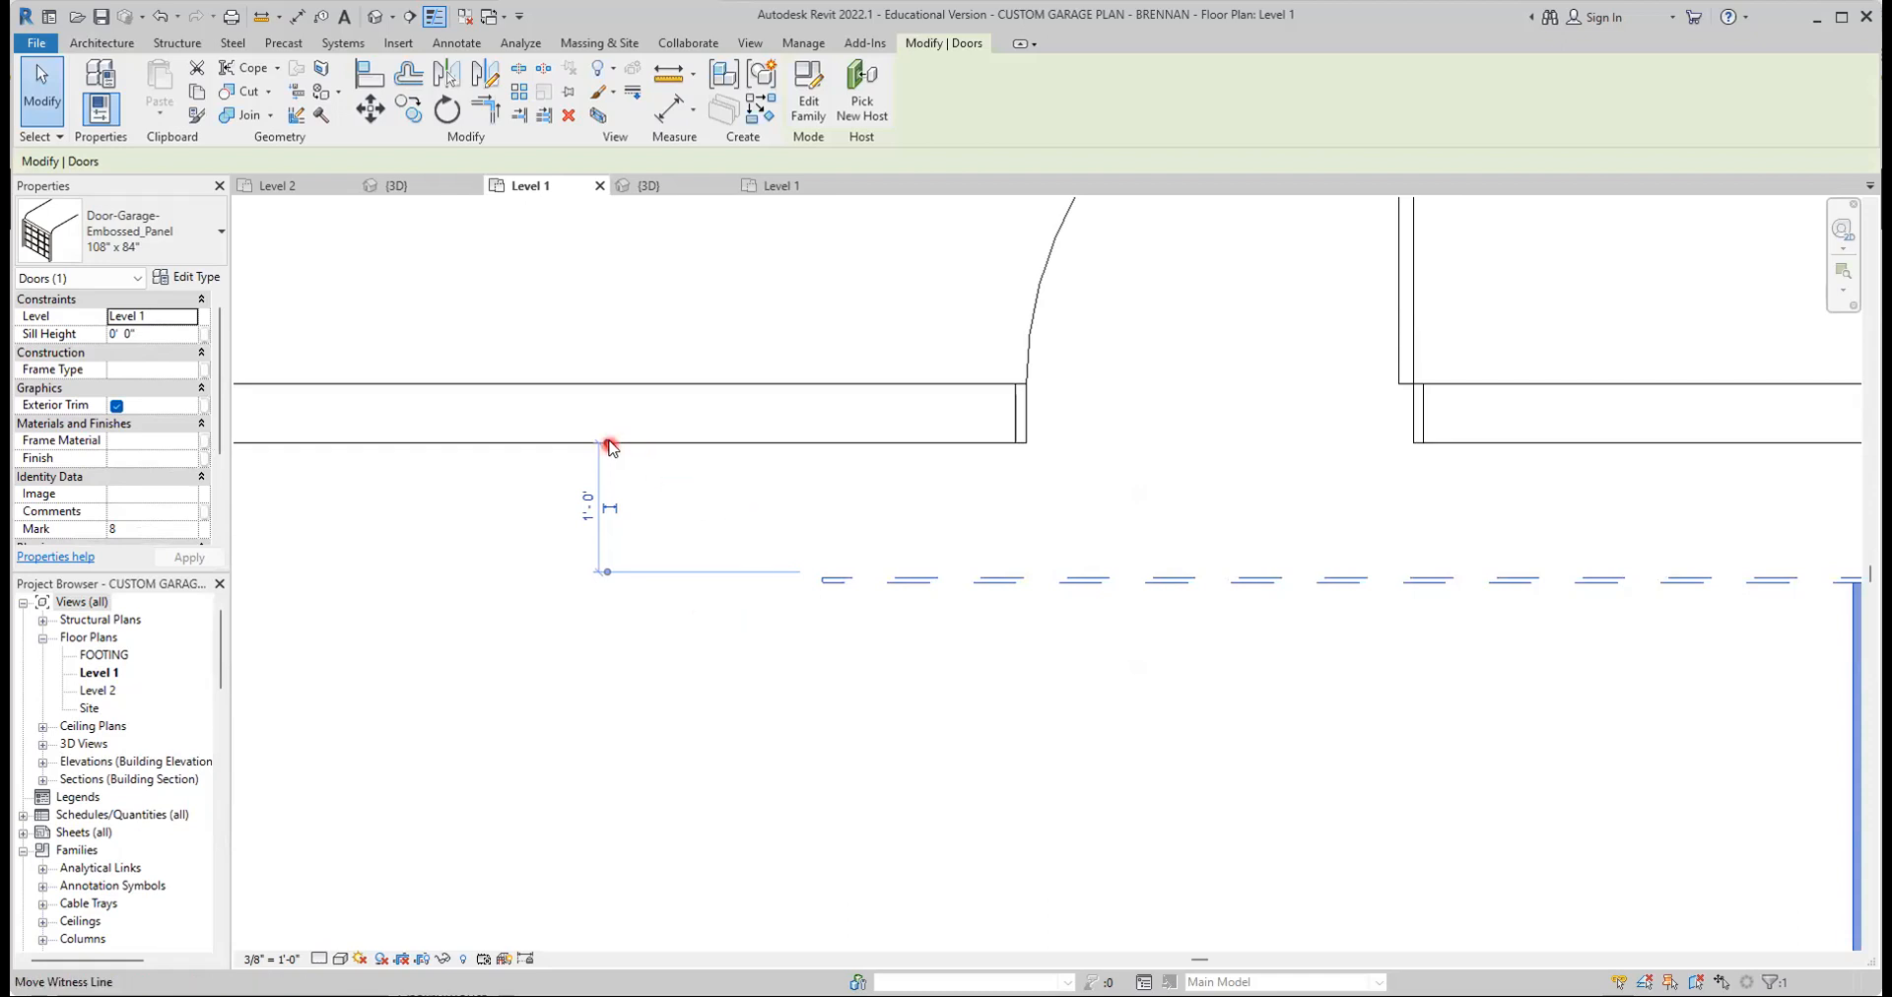
{"action": "left_click_drag", "start_coordinate": [608, 444], "coordinate": [608, 385]}
{"action": "left_click_drag", "start_coordinate": [610, 575], "coordinate": [866, 583]}
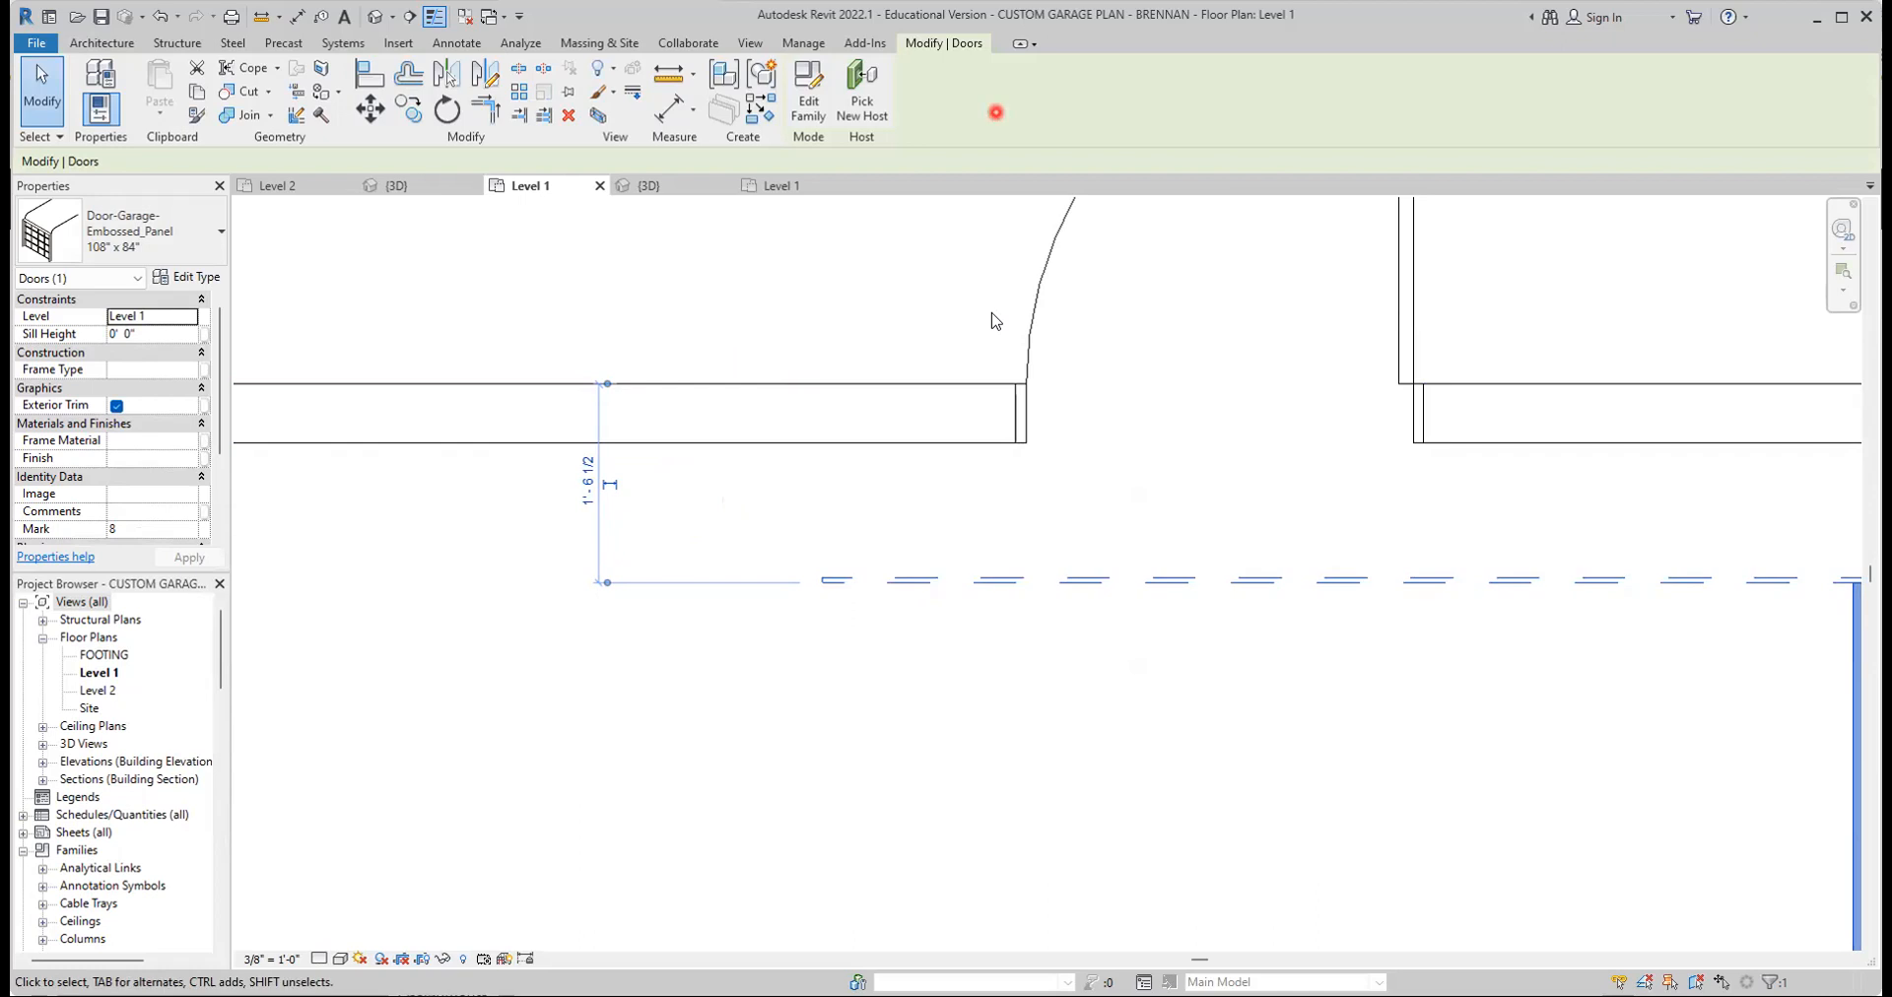
Set the garage door's distance from the north wall's exterior face to 2'-0" and deselect the door
{"action": "left_click", "coordinate": [587, 483]}
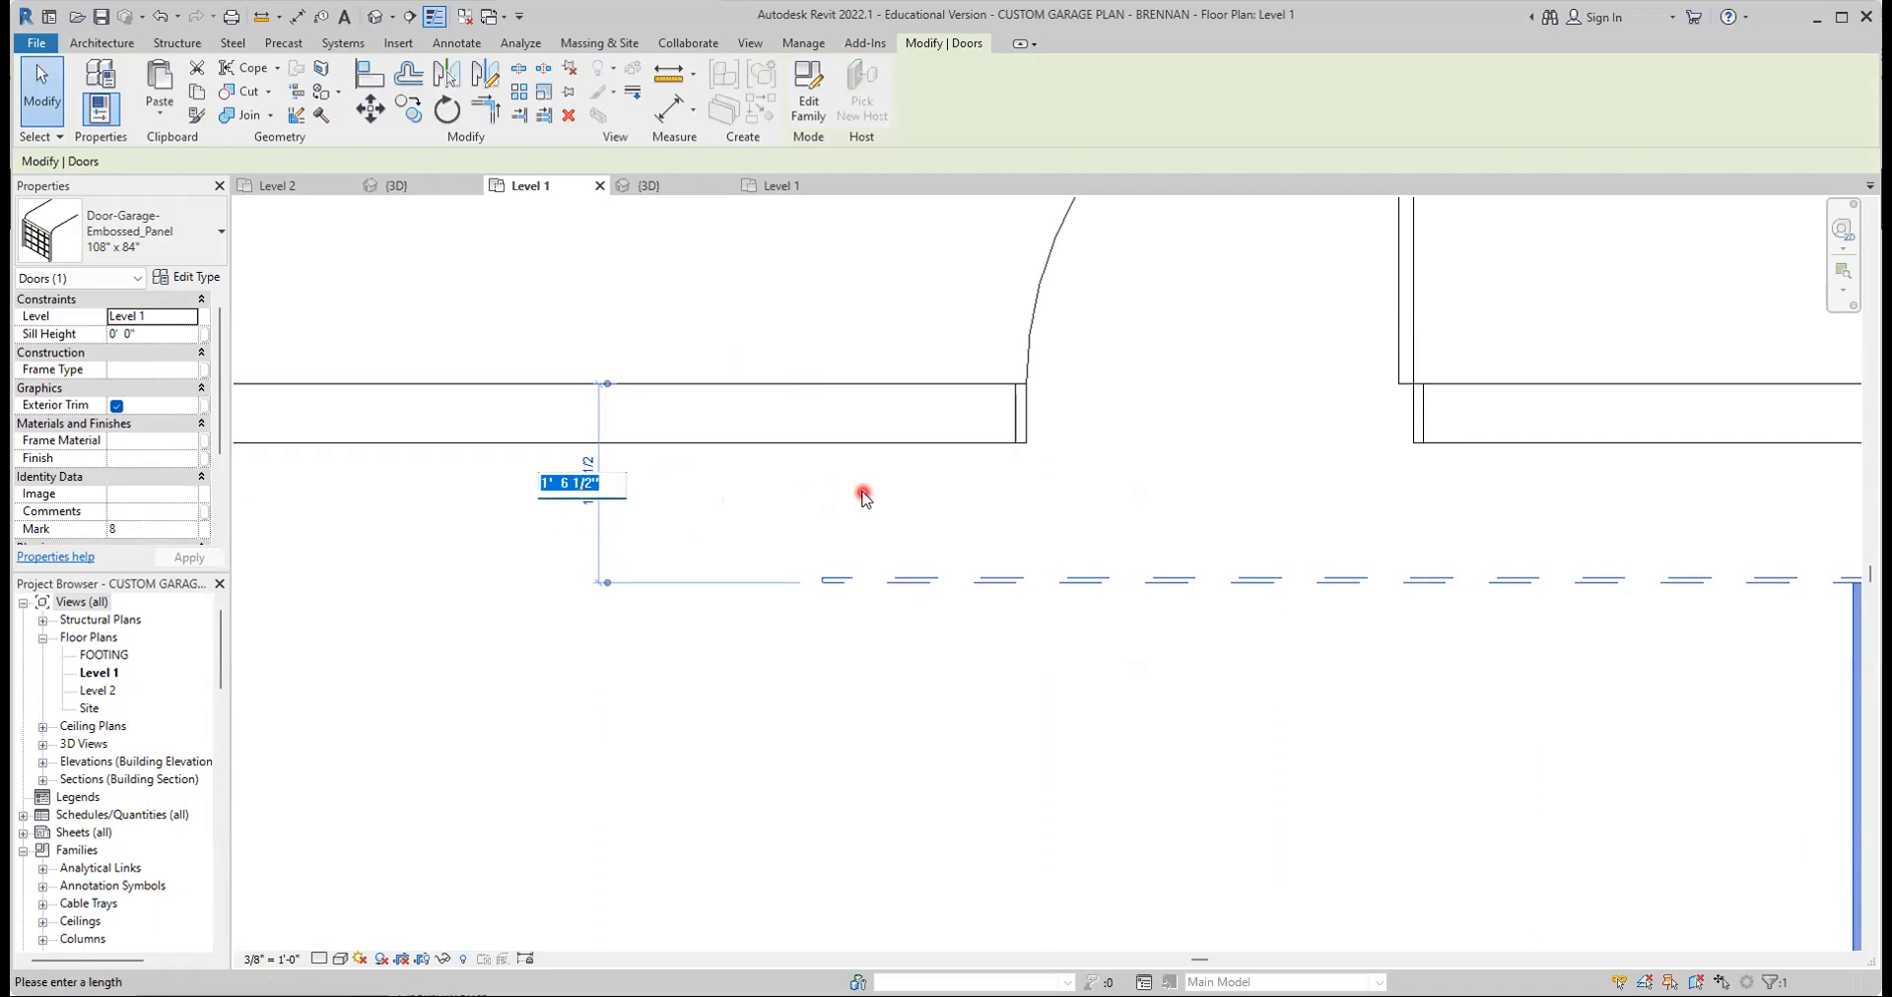
{"action": "type", "text": "2"}
{"action": "key", "text": "Return"}
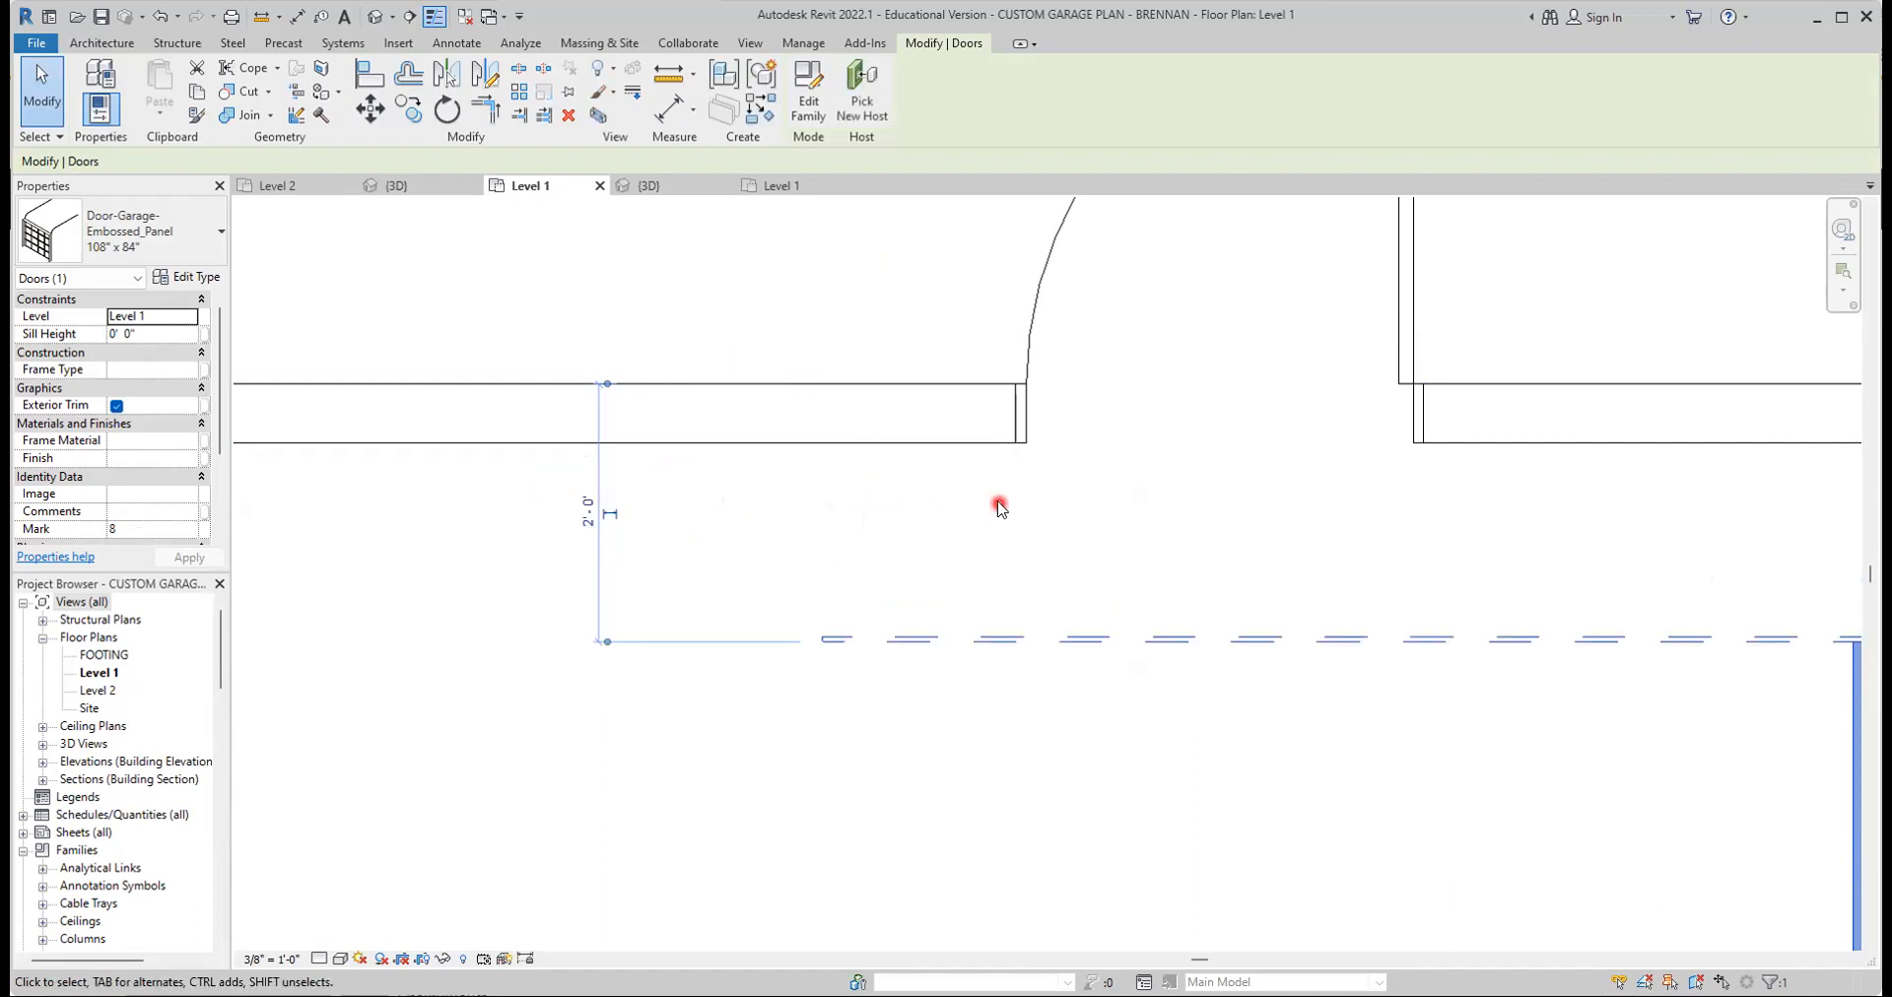
{"action": "left_click", "coordinate": [1360, 724]}
{"action": "scroll", "coordinate": [1385, 734], "scroll_direction": "down", "scroll_amount": 3}
{"action": "scroll", "coordinate": [1384, 734], "scroll_direction": "down", "scroll_amount": 3}
{"action": "middle_click_drag", "start_coordinate": [1389, 765], "coordinate": [1183, 414]}
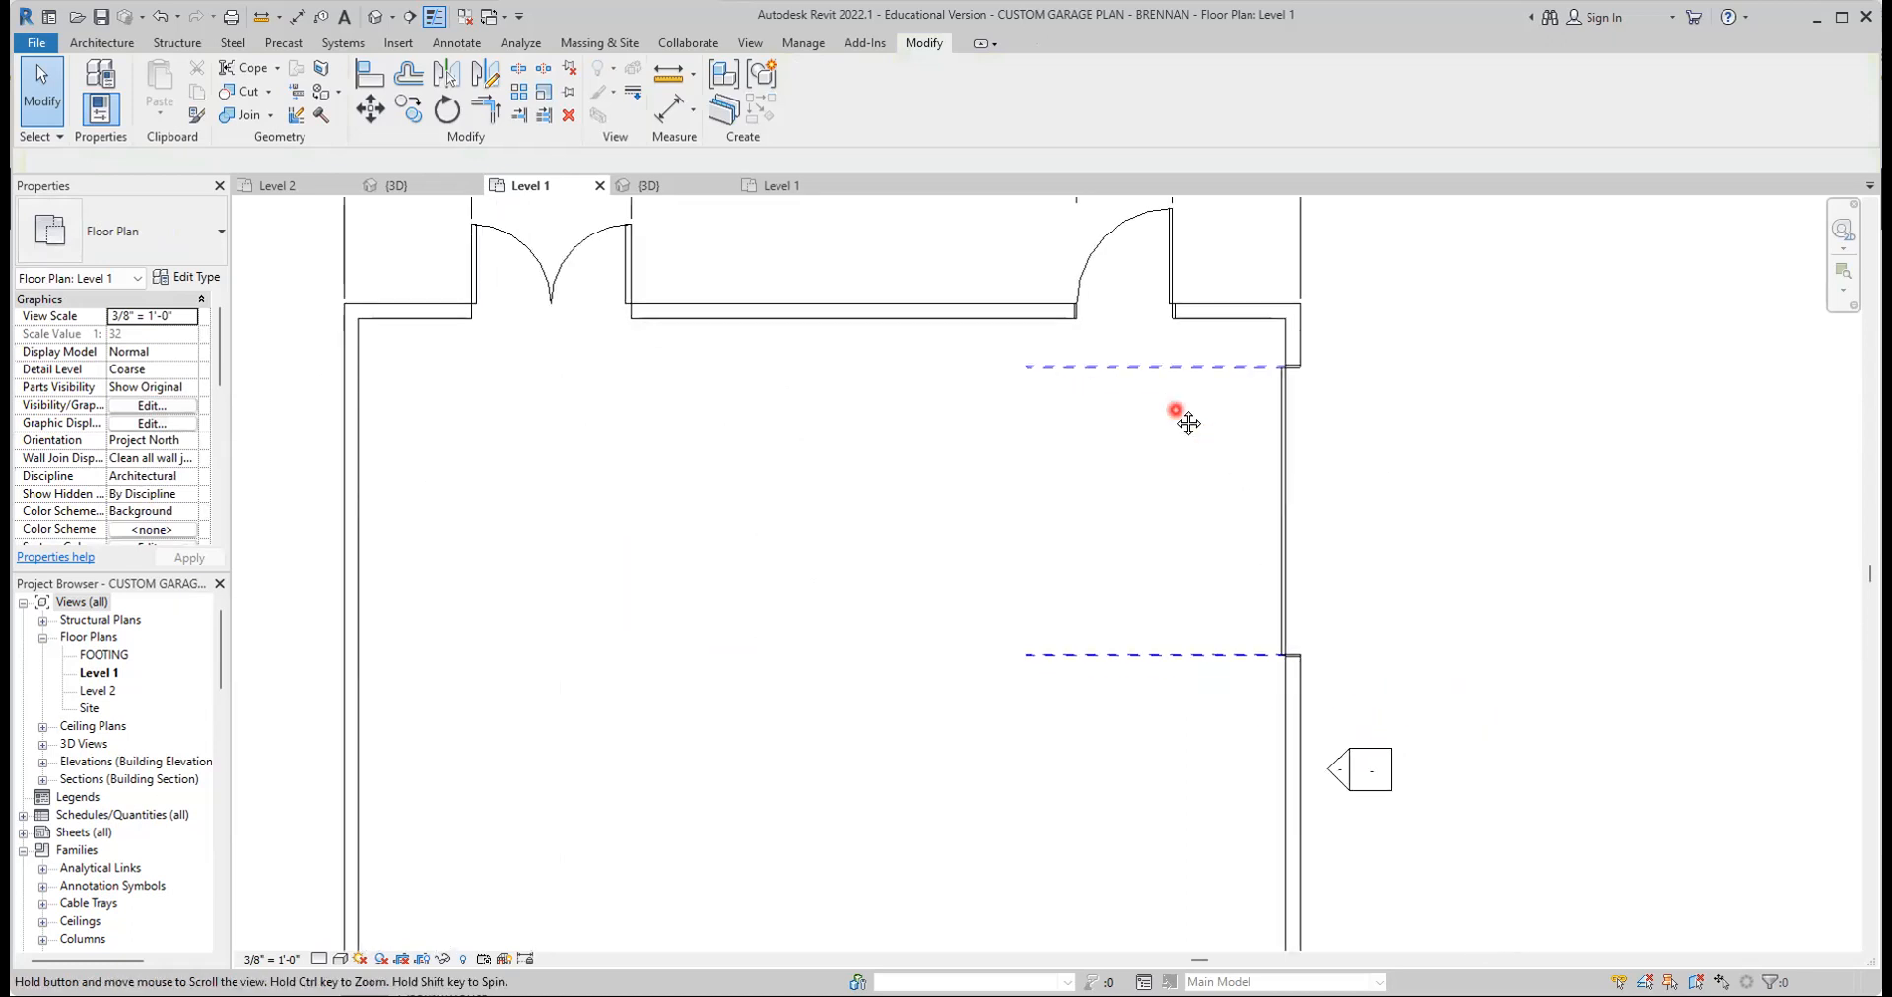
{"action": "scroll", "coordinate": [1432, 652], "scroll_direction": "down", "scroll_amount": 2}
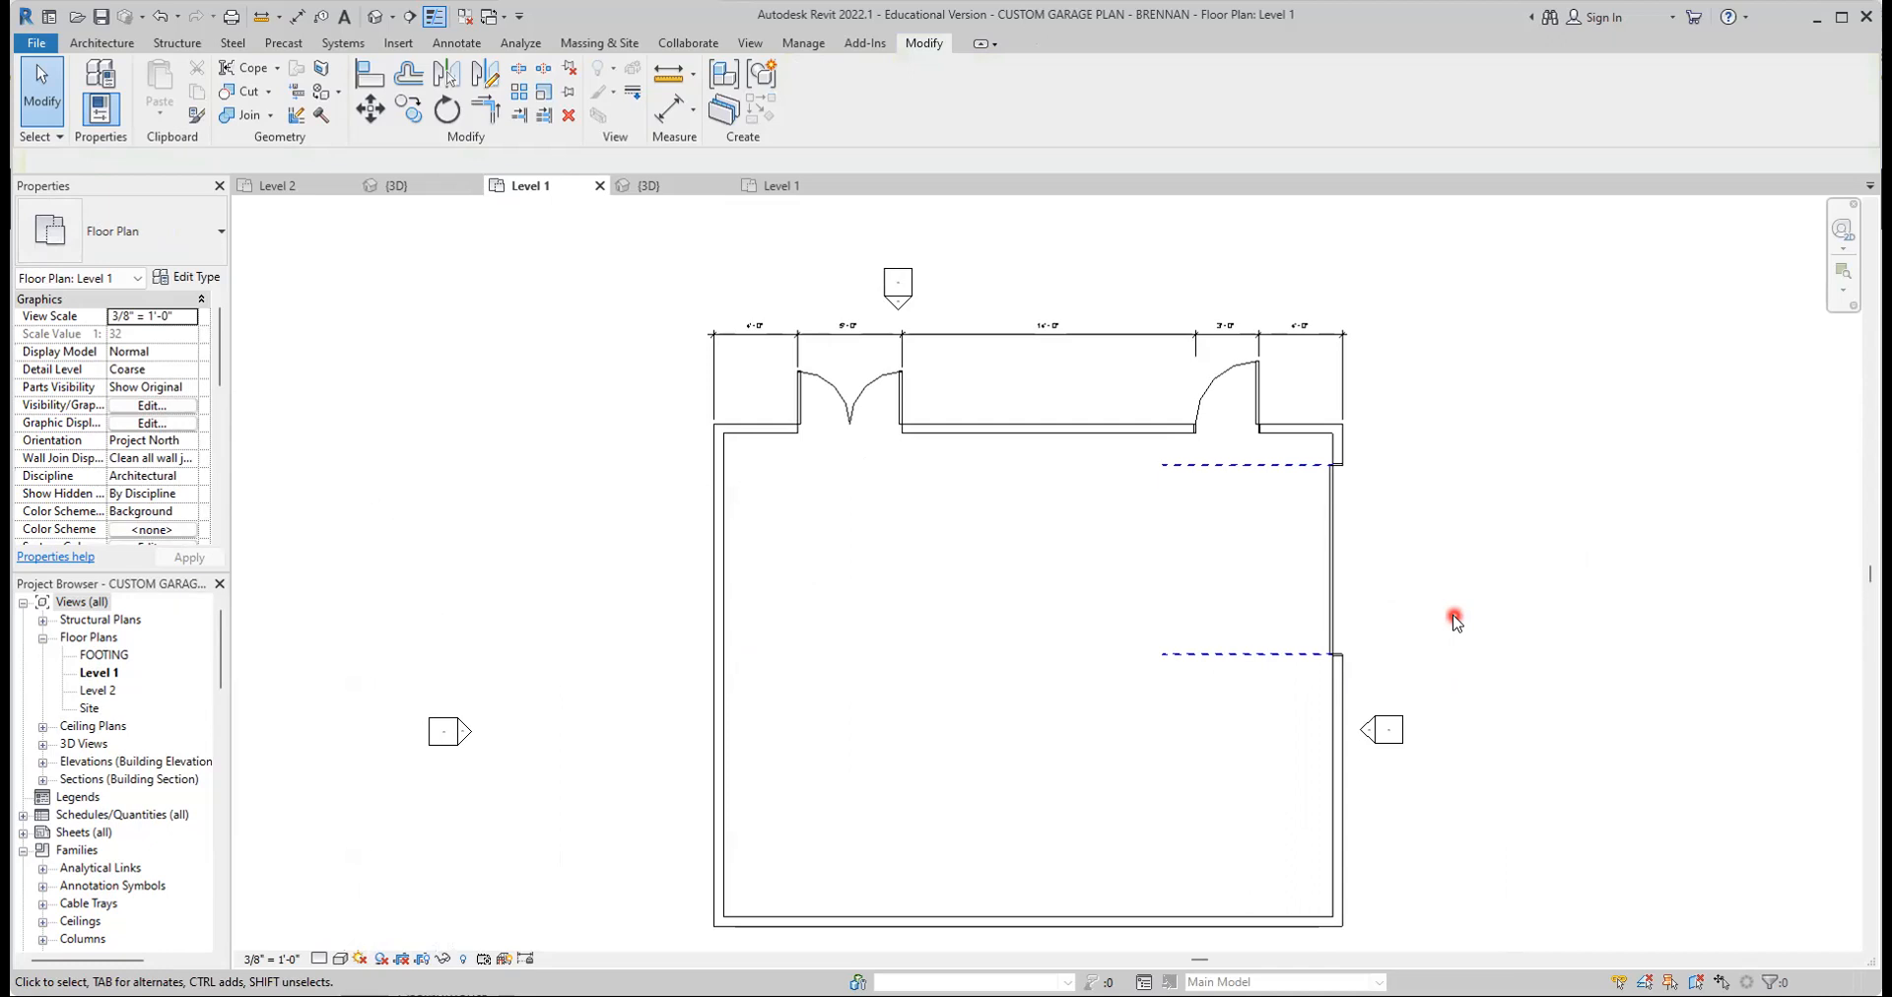
{"action": "middle_click_drag", "start_coordinate": [1555, 814], "coordinate": [1429, 812]}
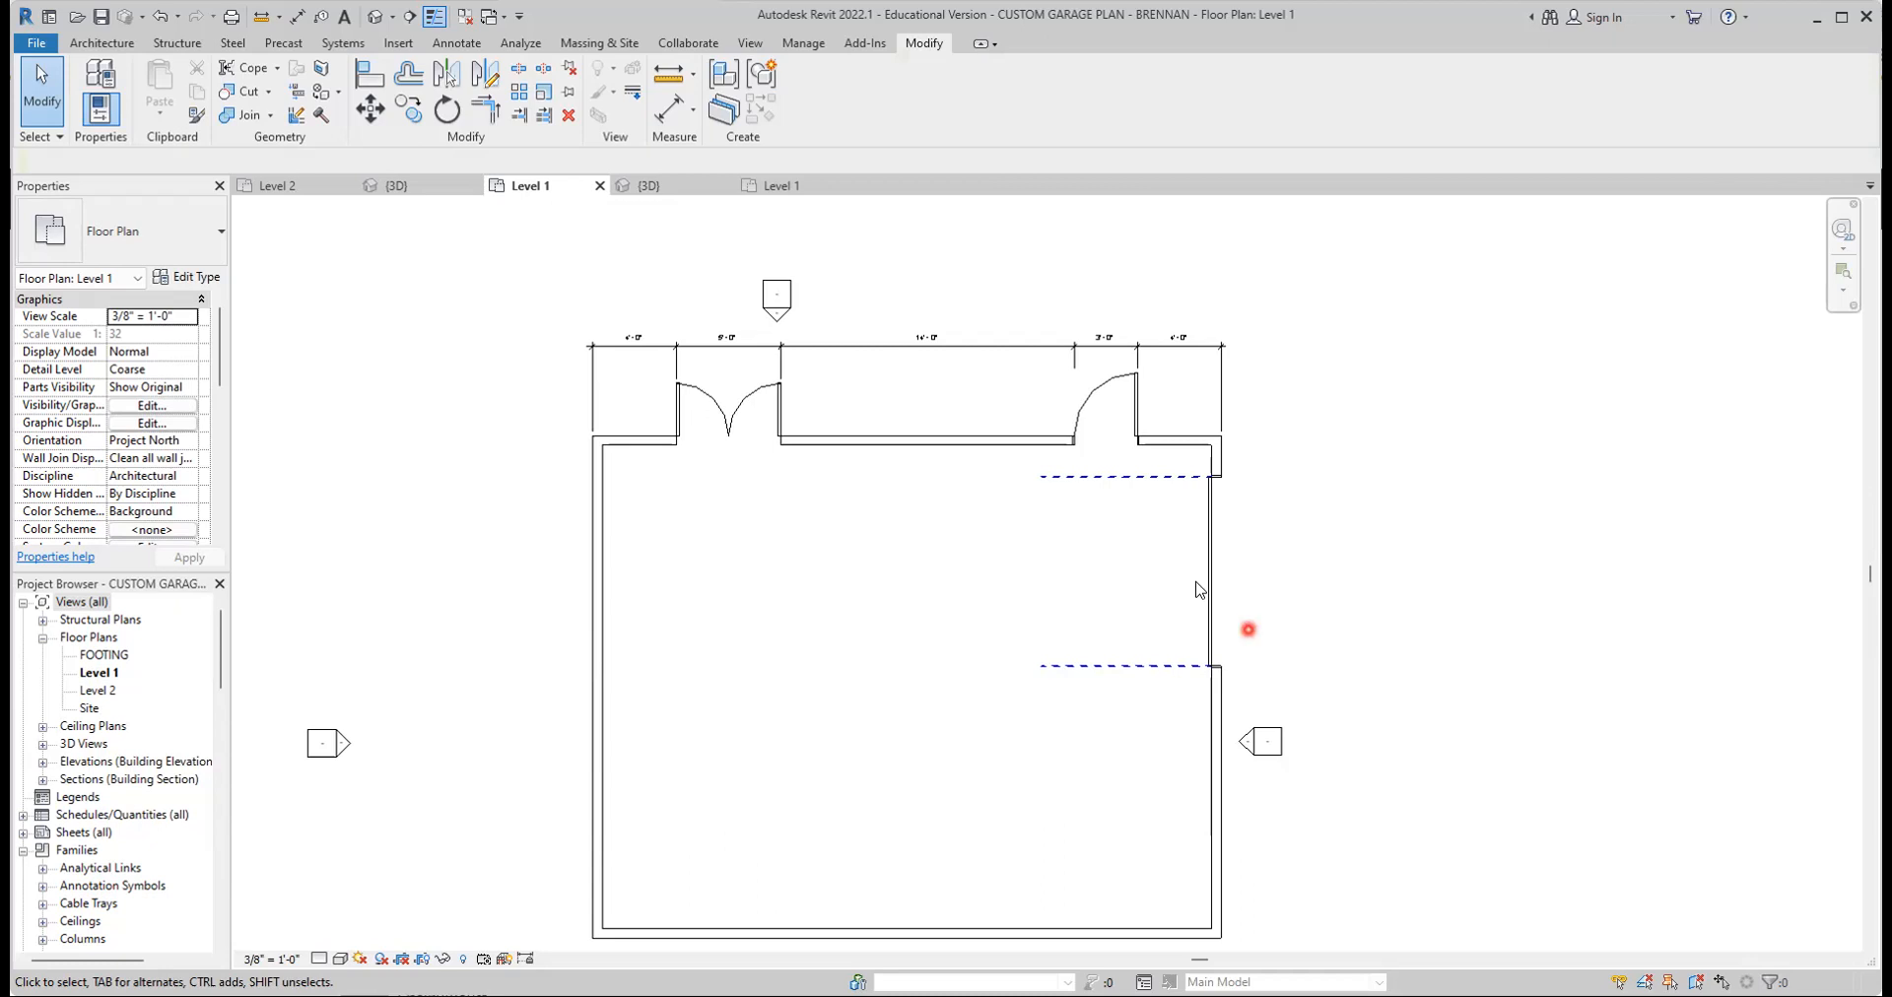
Check where the garage door's temporary dimension meets the north wall's exterior face and the opening's edge
{"action": "scroll", "coordinate": [1153, 540], "scroll_direction": "up", "scroll_amount": 3}
{"action": "scroll", "coordinate": [1182, 582], "scroll_direction": "up", "scroll_amount": 1}
{"action": "middle_click_drag", "start_coordinate": [1166, 546], "coordinate": [1005, 570]}
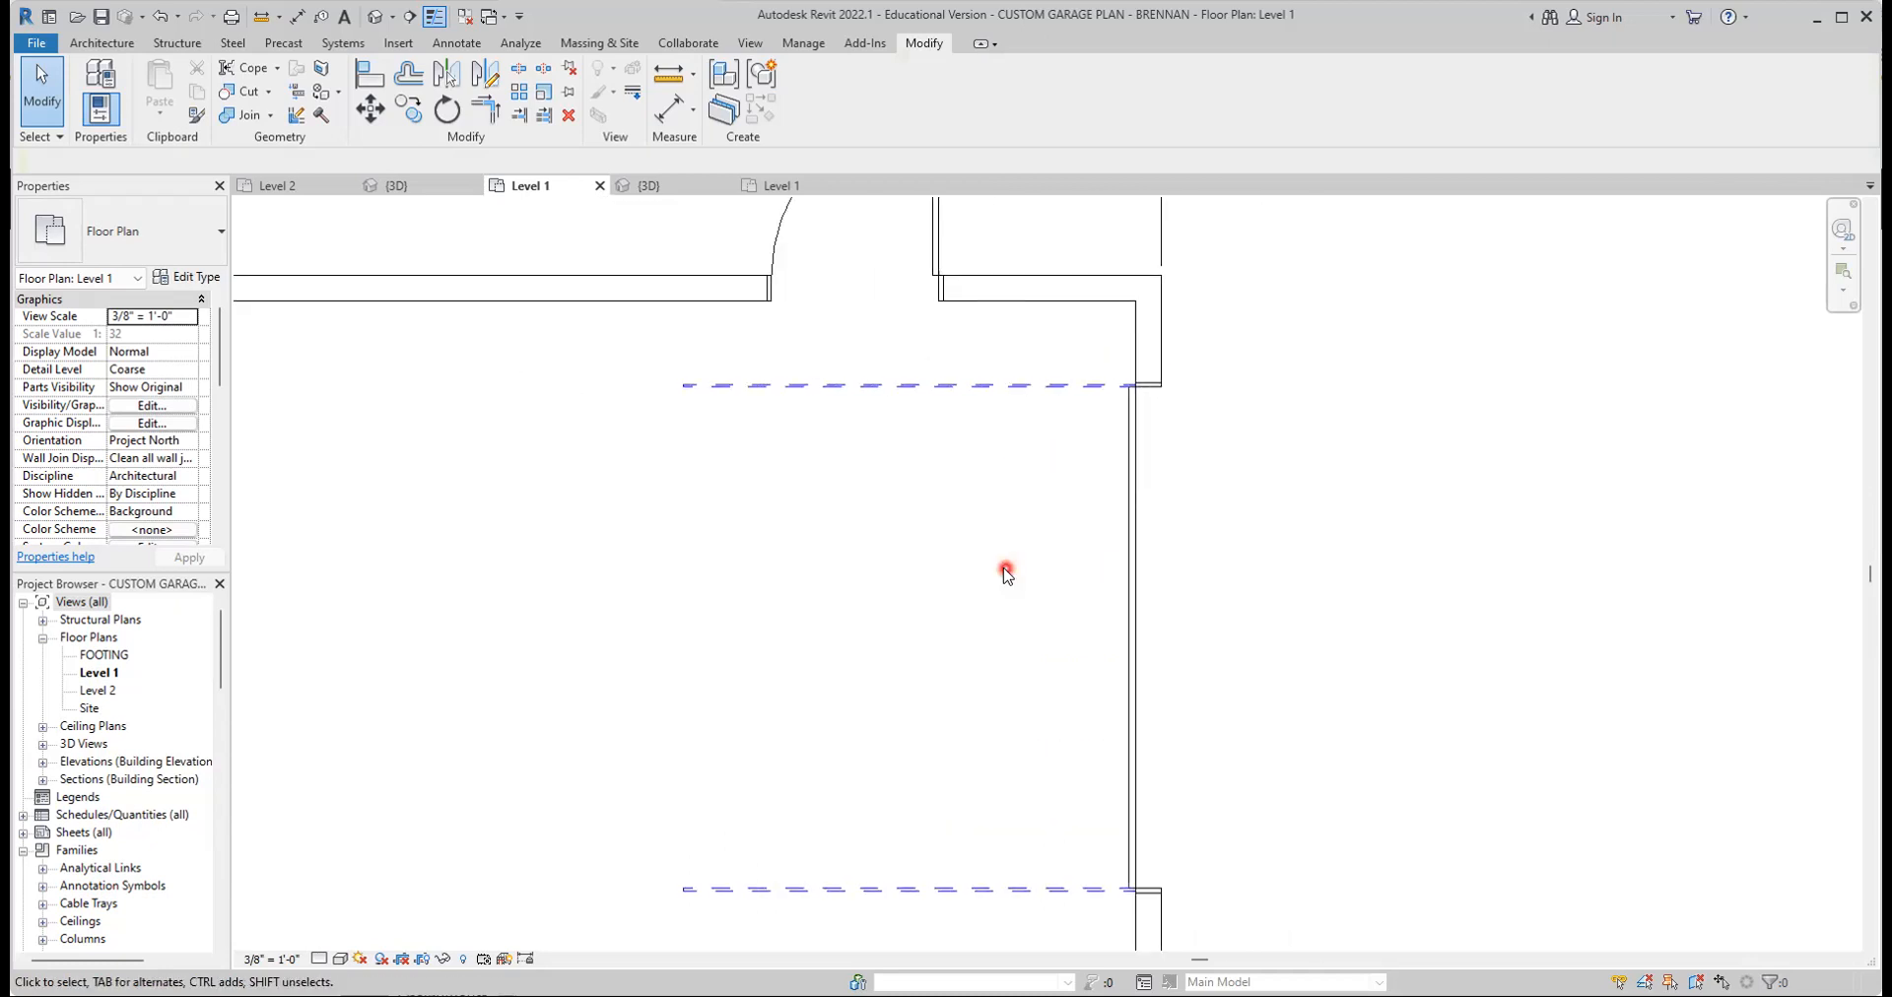
{"action": "left_click", "coordinate": [794, 393]}
{"action": "scroll", "coordinate": [514, 348], "scroll_direction": "up", "scroll_amount": 1}
{"action": "scroll", "coordinate": [537, 341], "scroll_direction": "up", "scroll_amount": 3}
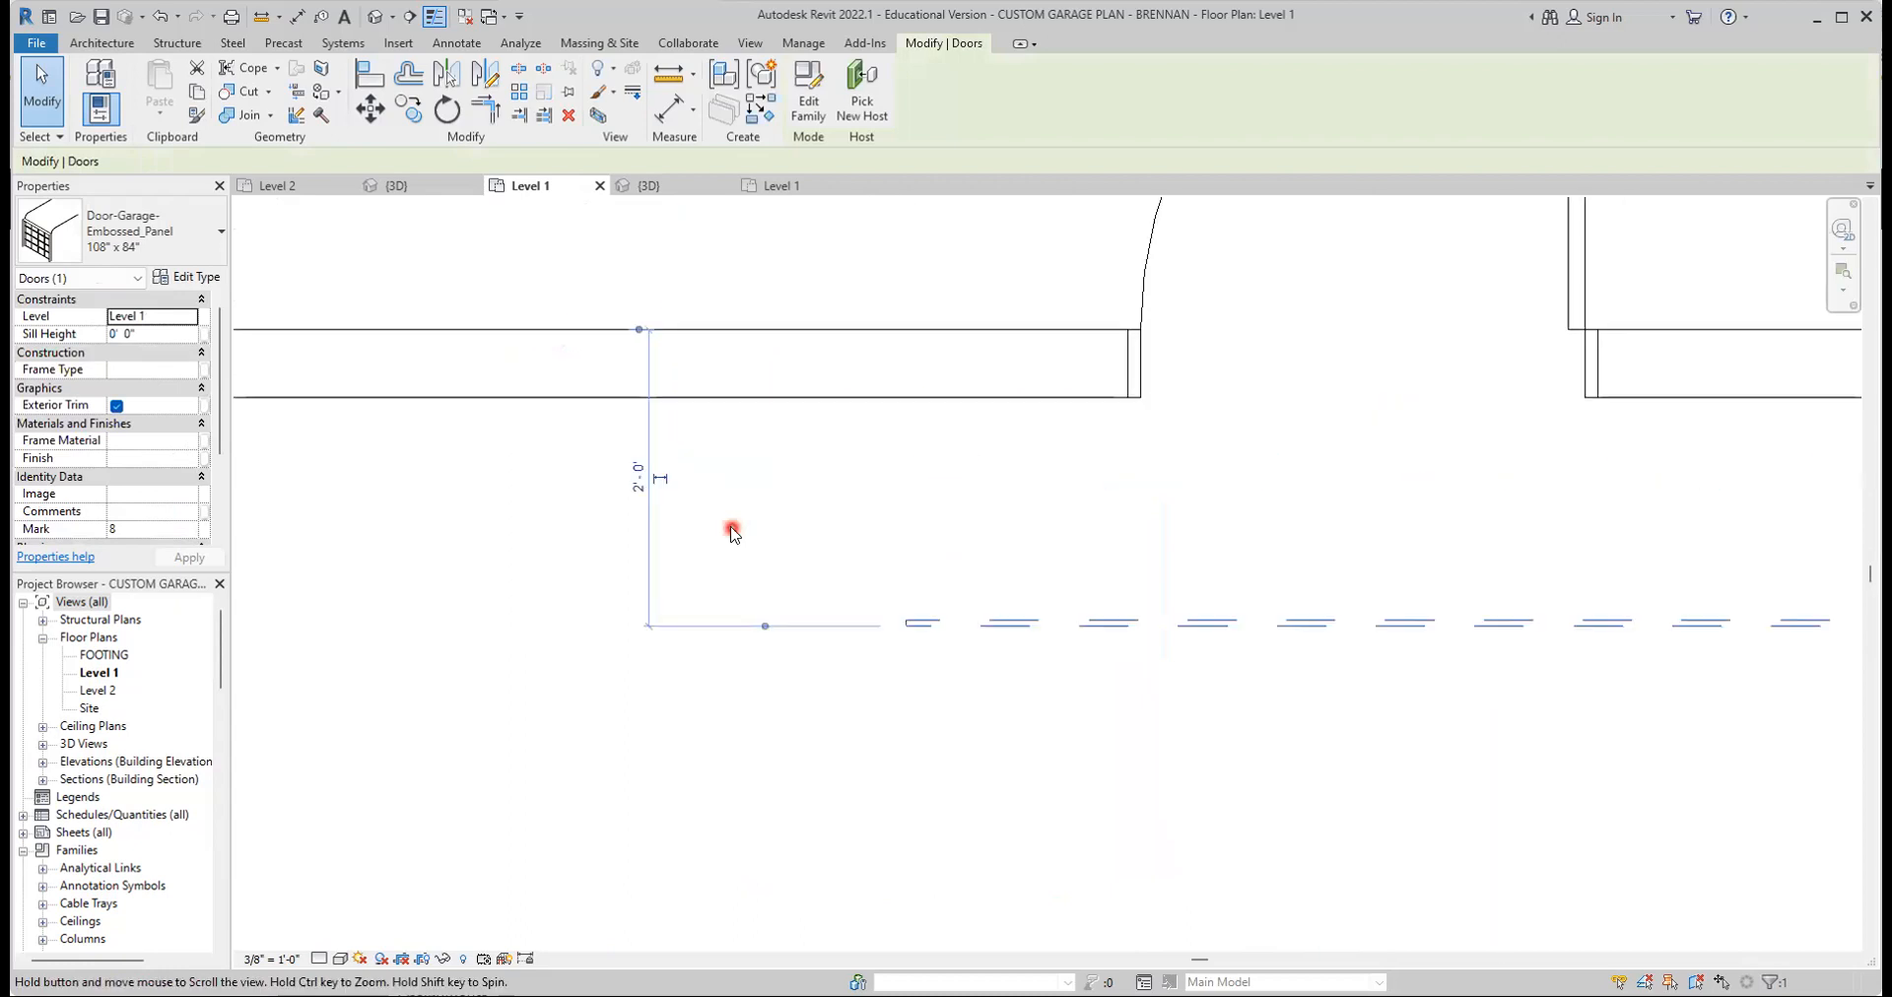
{"action": "scroll", "coordinate": [723, 468], "scroll_direction": "up", "scroll_amount": 2}
{"action": "scroll", "coordinate": [734, 532], "scroll_direction": "up", "scroll_amount": 3}
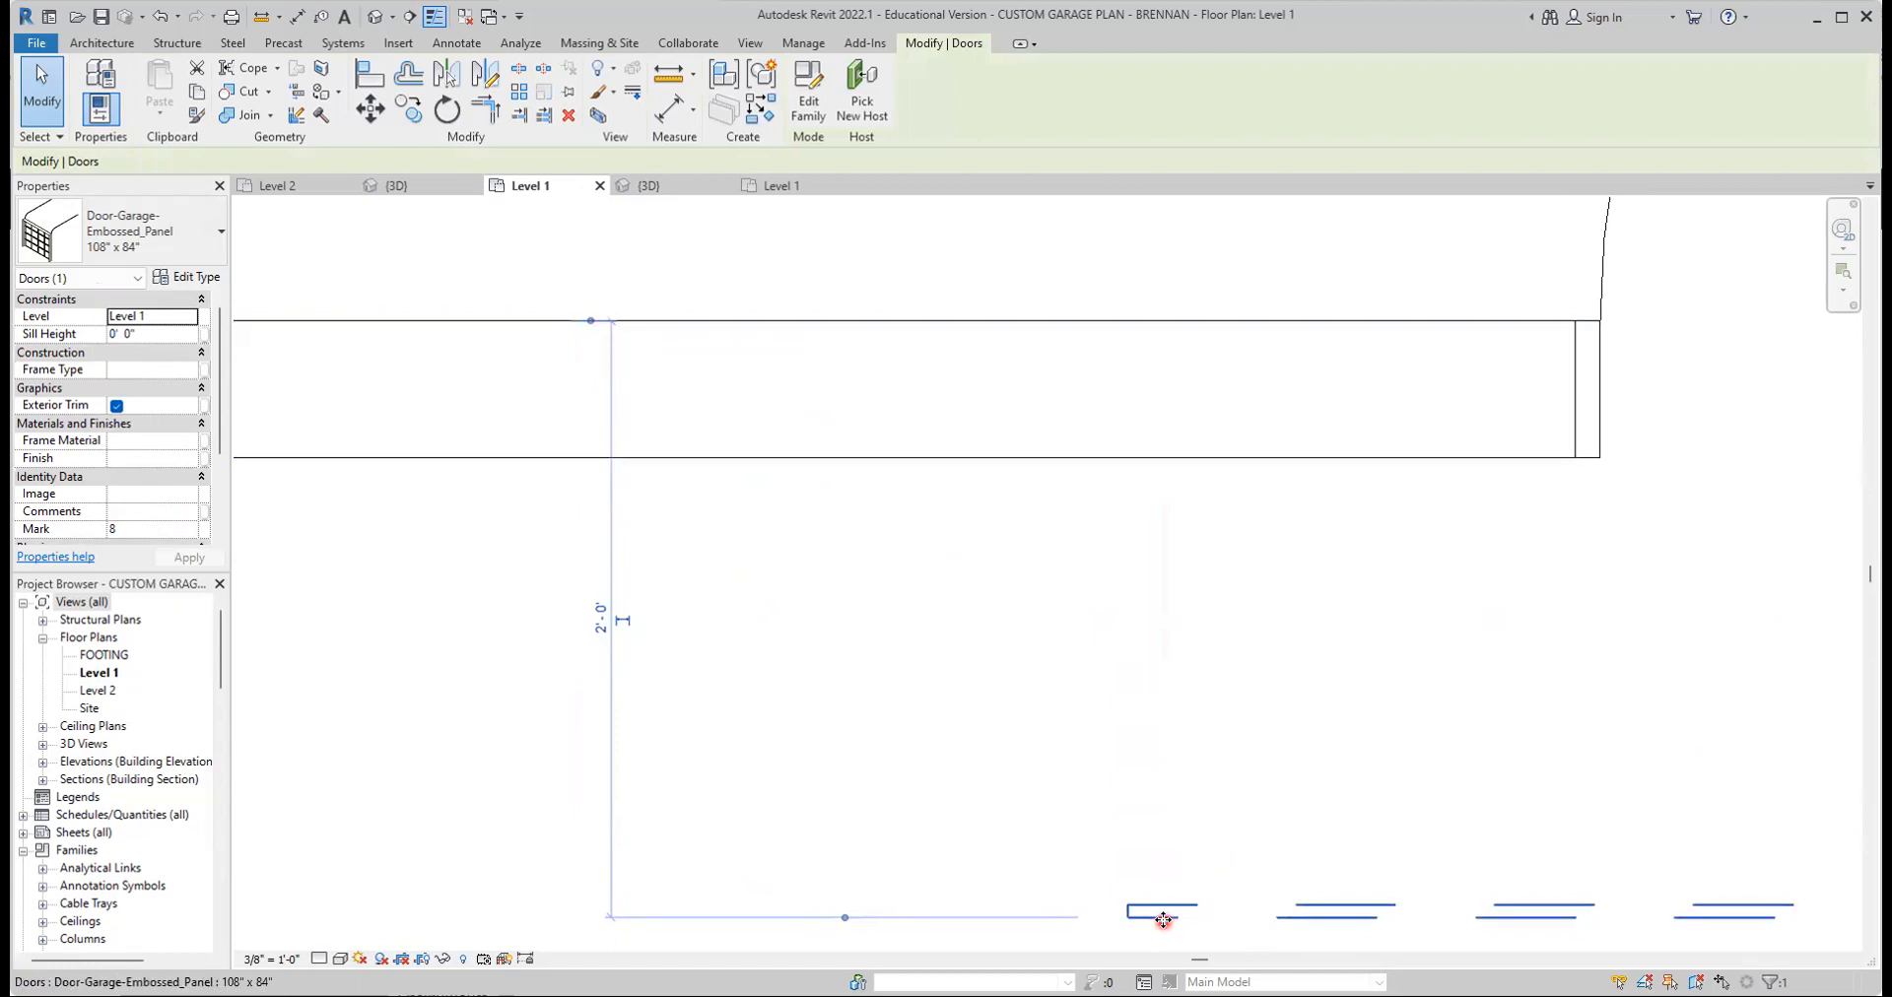
{"action": "scroll", "coordinate": [1180, 780], "scroll_direction": "down", "scroll_amount": 2}
{"action": "scroll", "coordinate": [1193, 779], "scroll_direction": "down", "scroll_amount": 6}
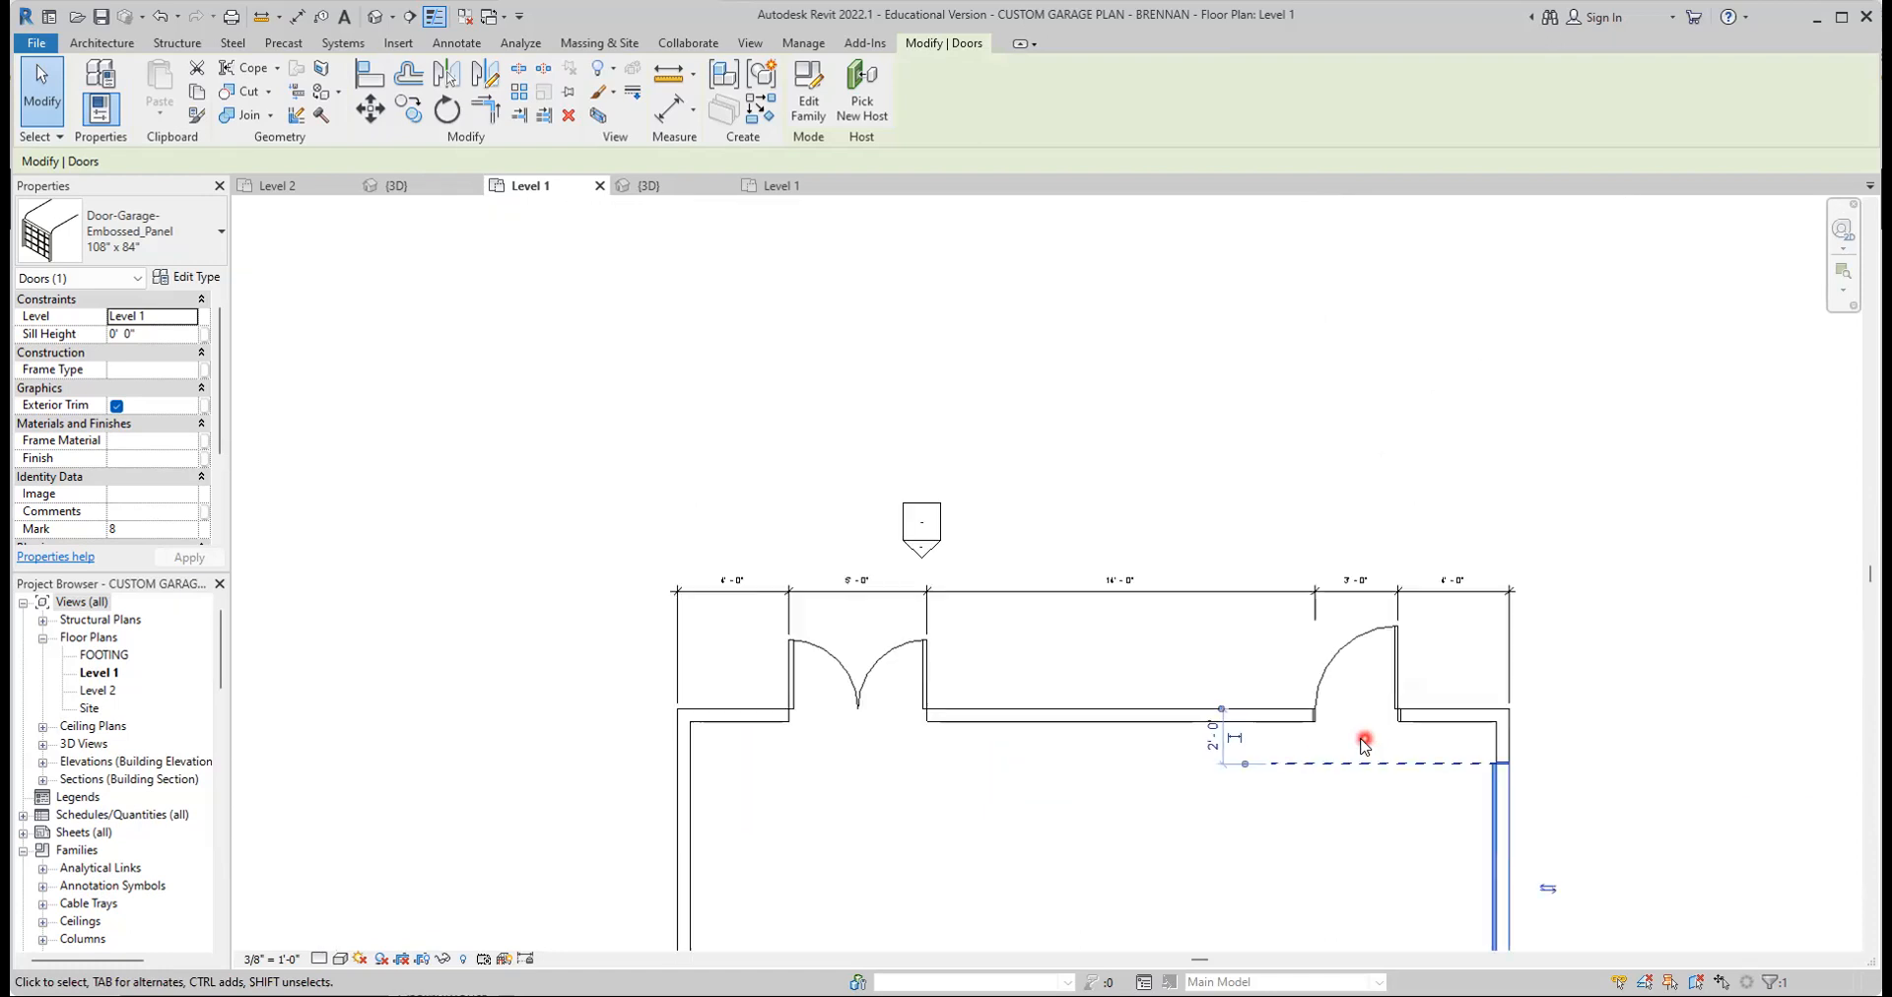
{"action": "left_click", "coordinate": [1492, 591]}
{"action": "scroll", "coordinate": [1546, 655], "scroll_direction": "down", "scroll_amount": 3}
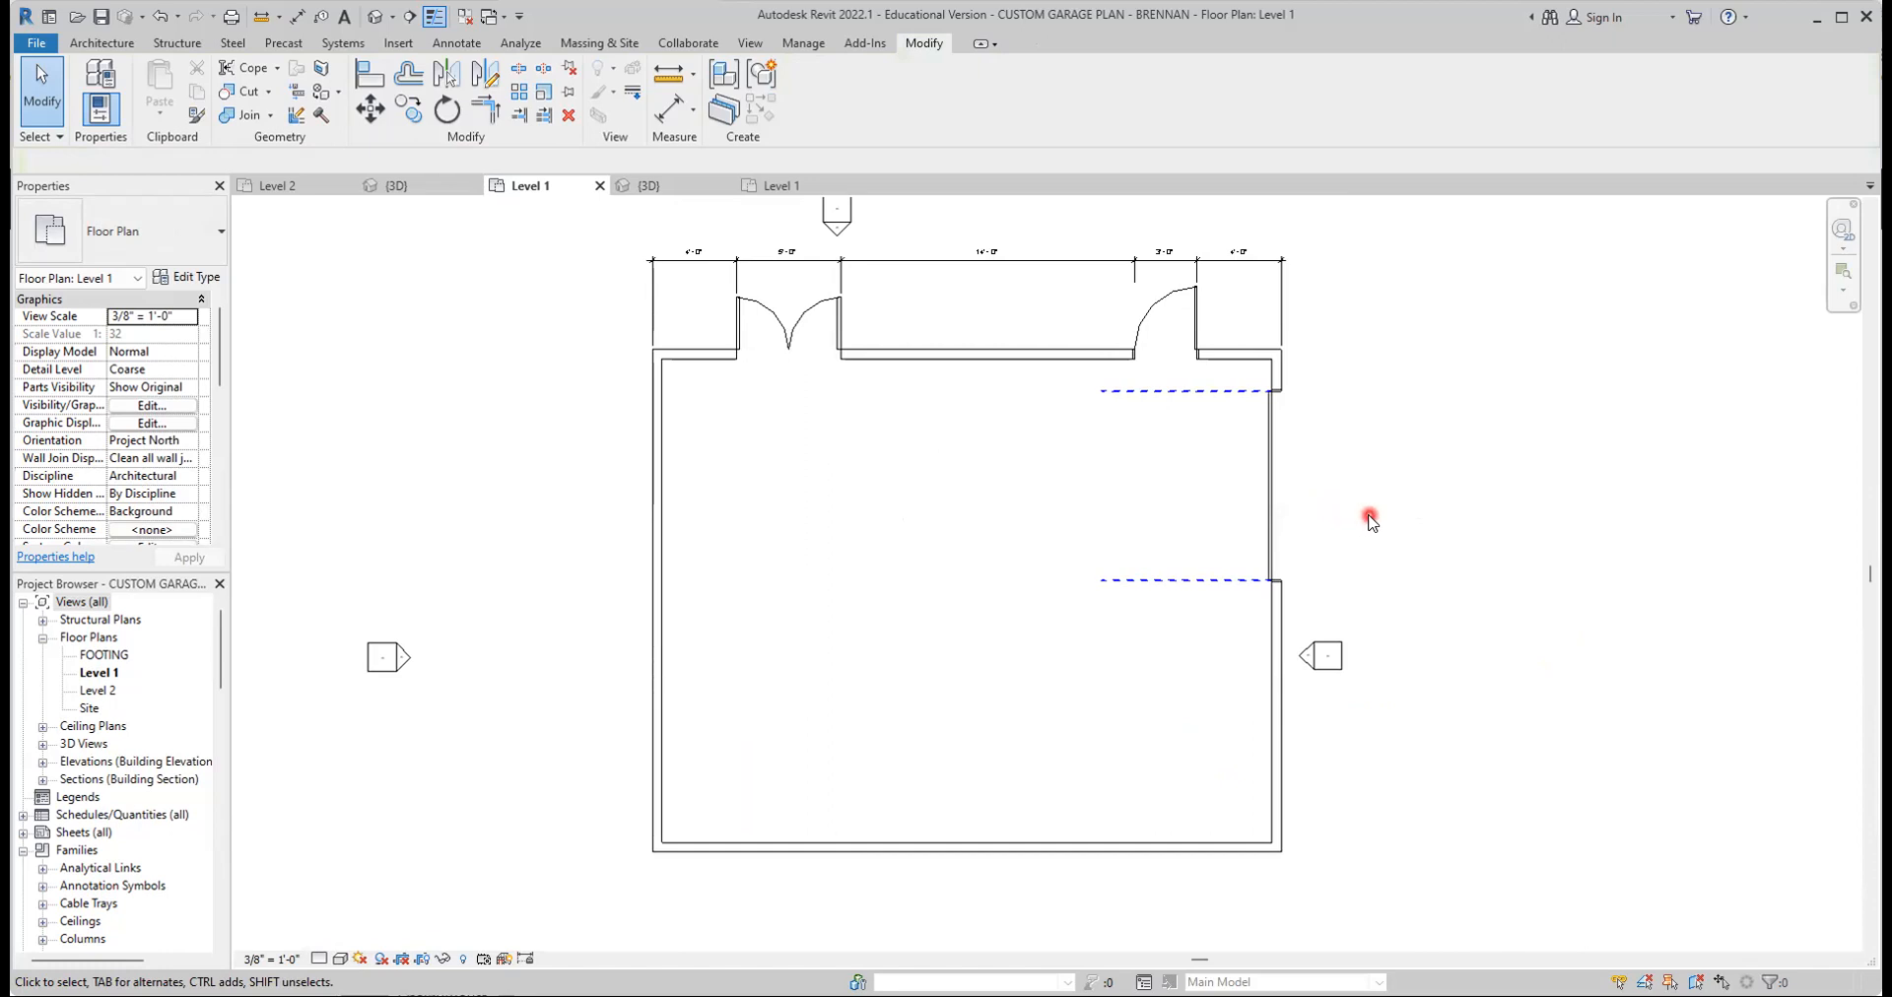
Mirror a copy of the garage door across a horizontal axis drawn through the west wall's midpoint
{"action": "left_click", "coordinate": [1281, 461]}
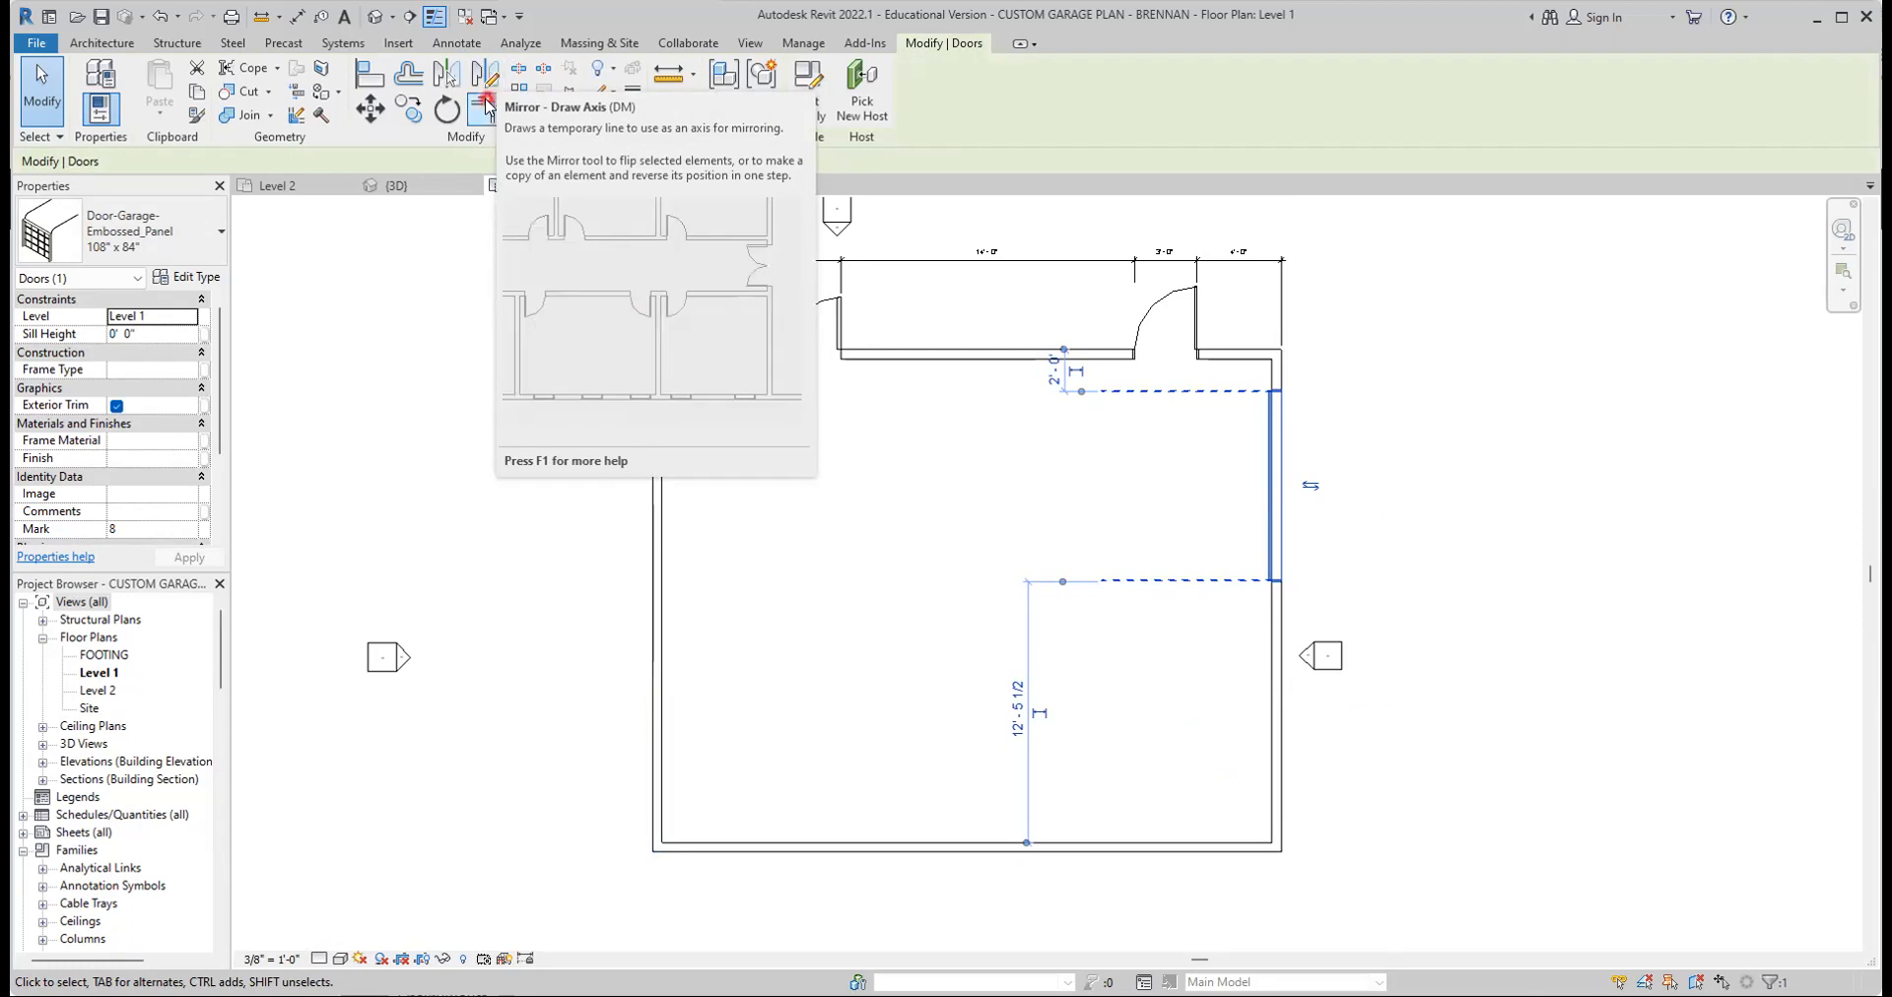
{"action": "left_click", "coordinate": [488, 103]}
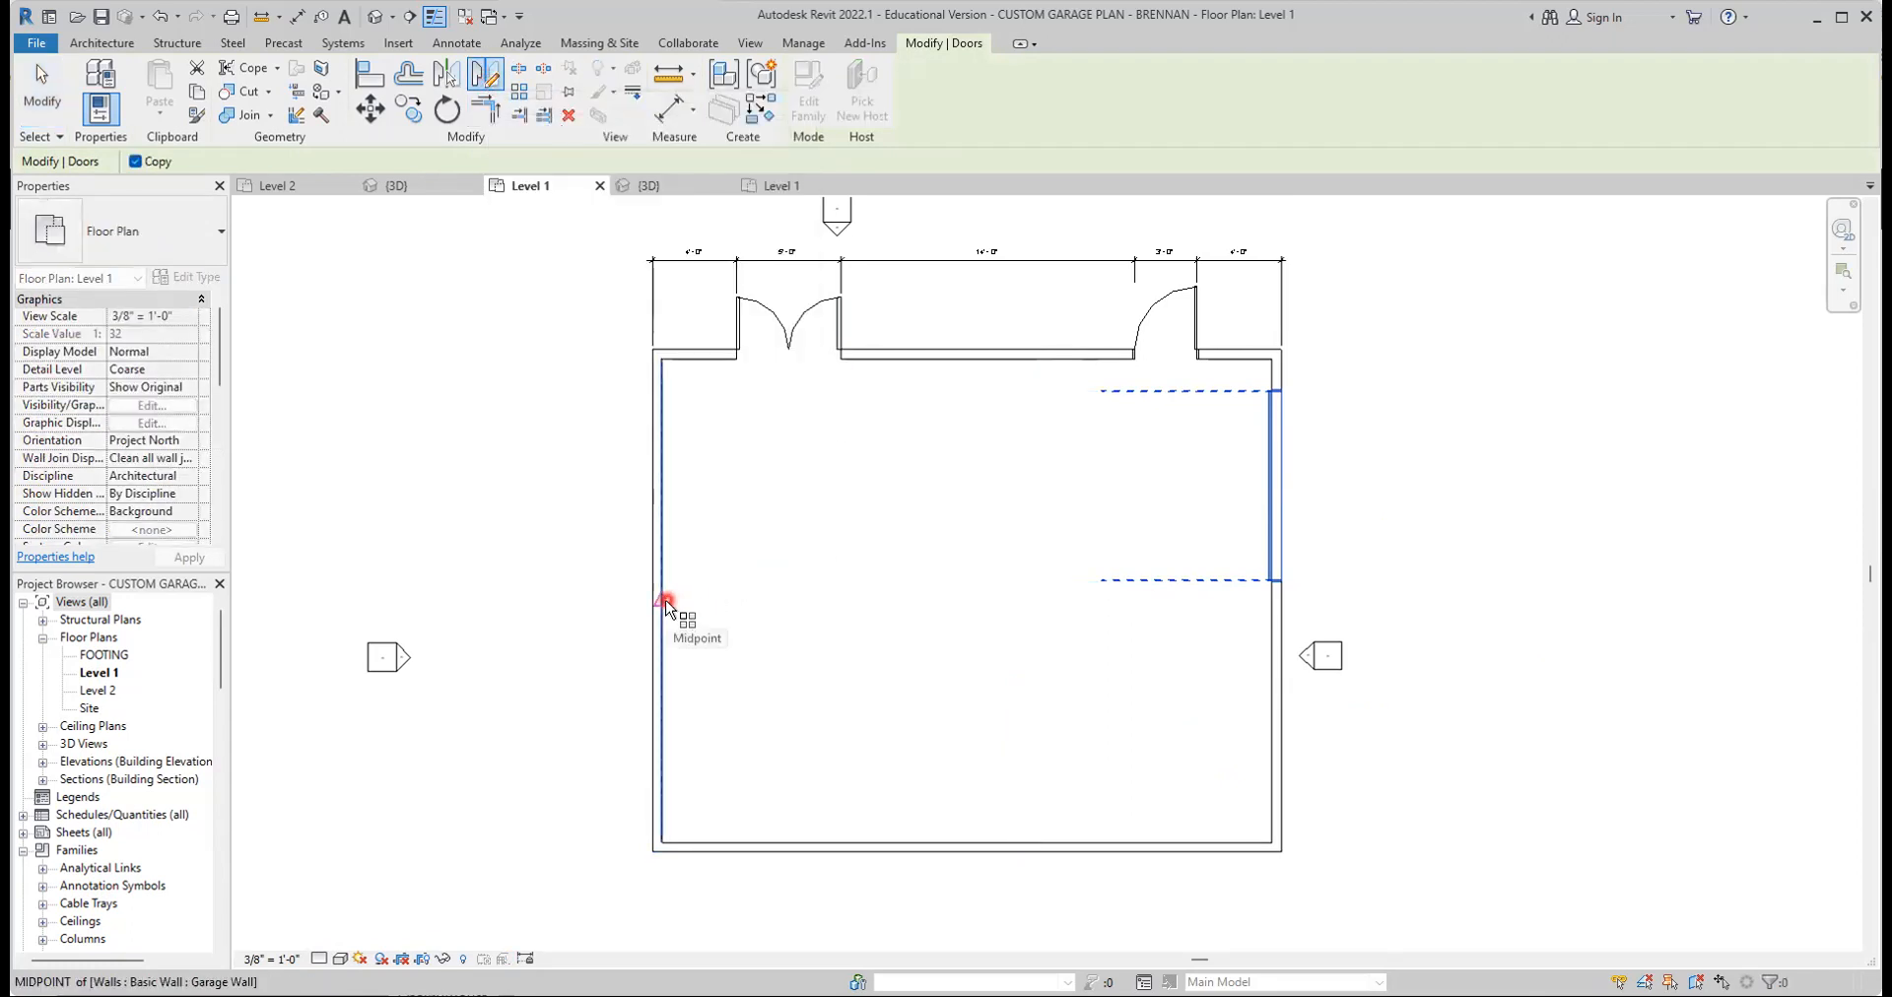
{"action": "left_click", "coordinate": [663, 602]}
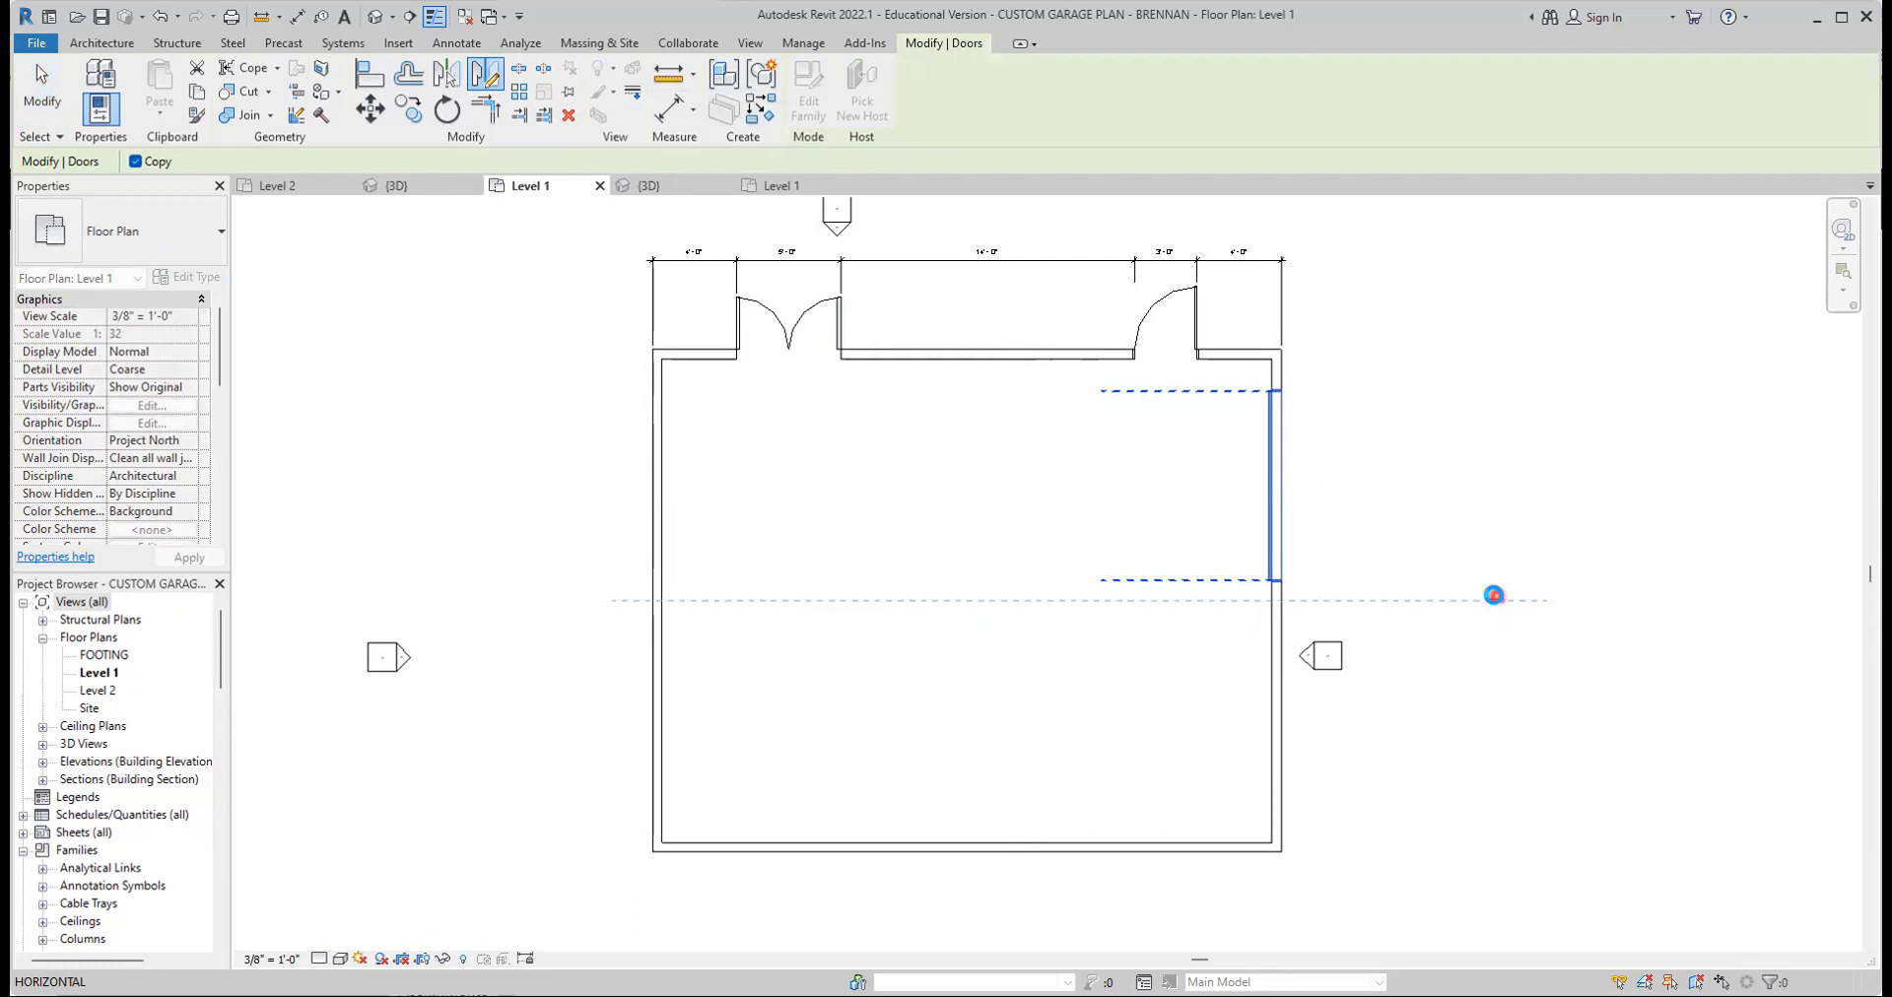
{"action": "left_click", "coordinate": [1497, 600]}
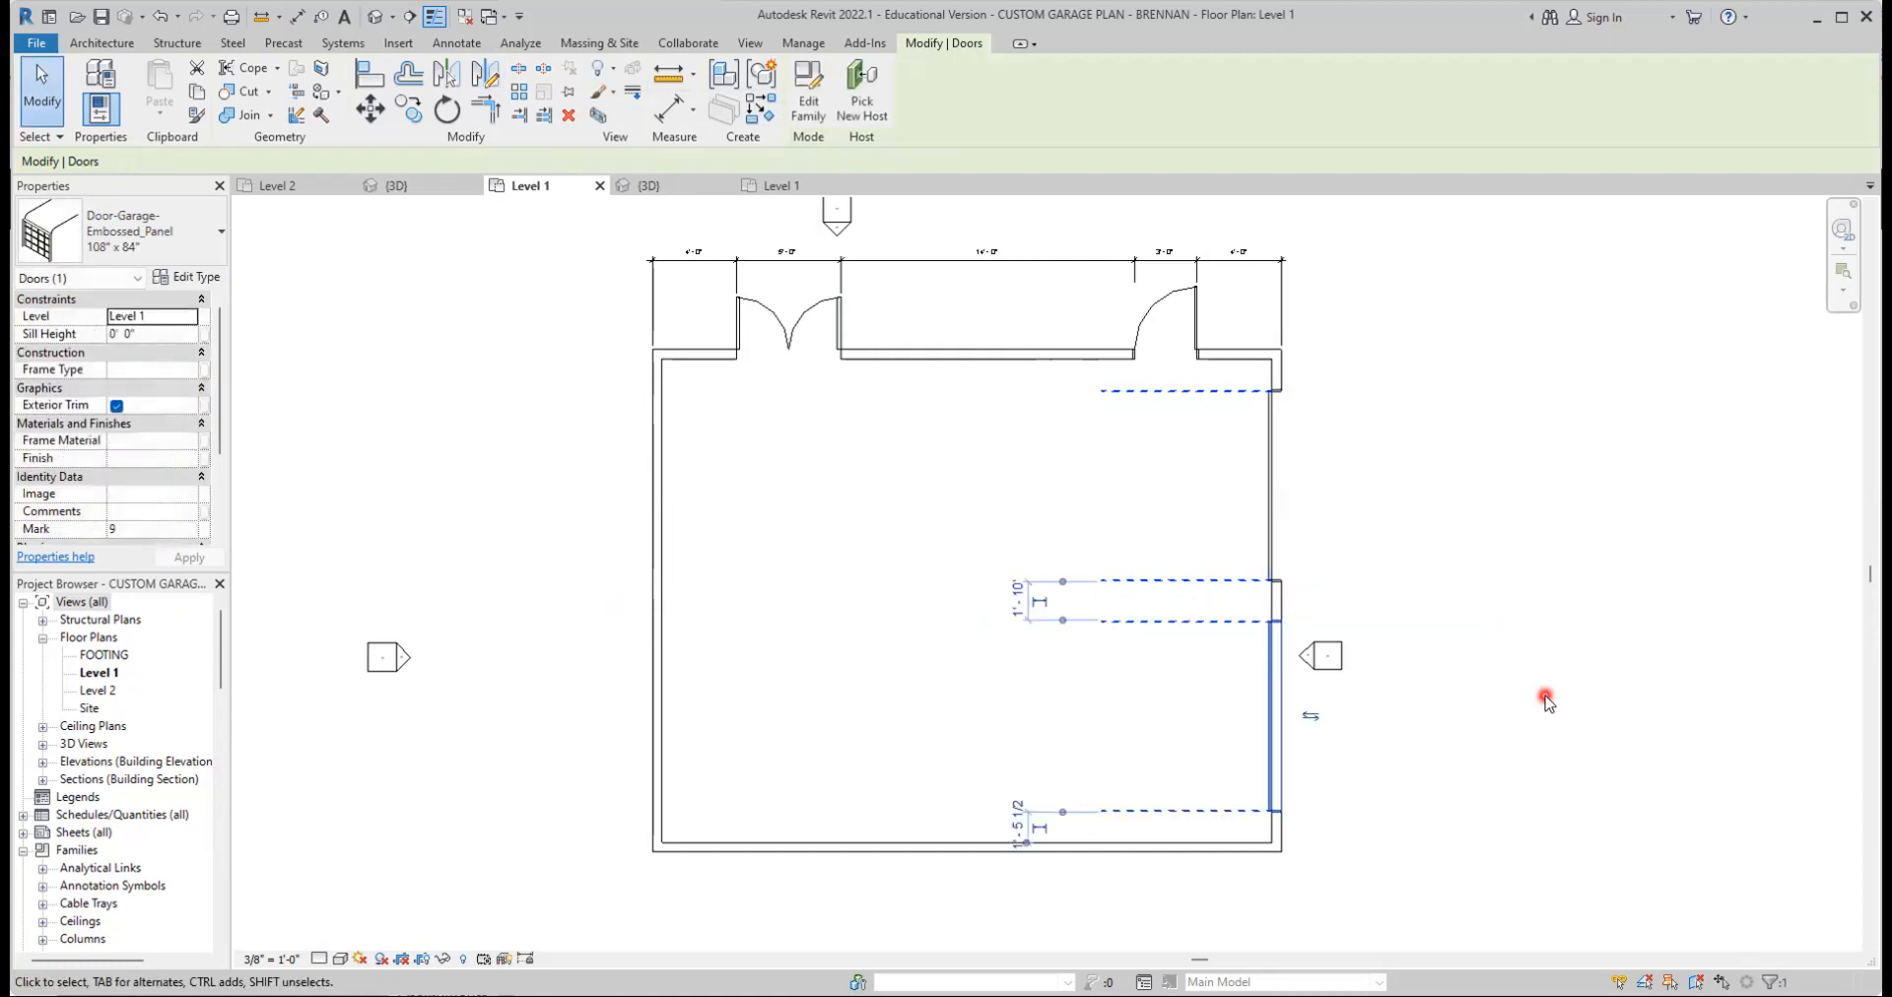
{"action": "left_click", "coordinate": [1417, 835]}
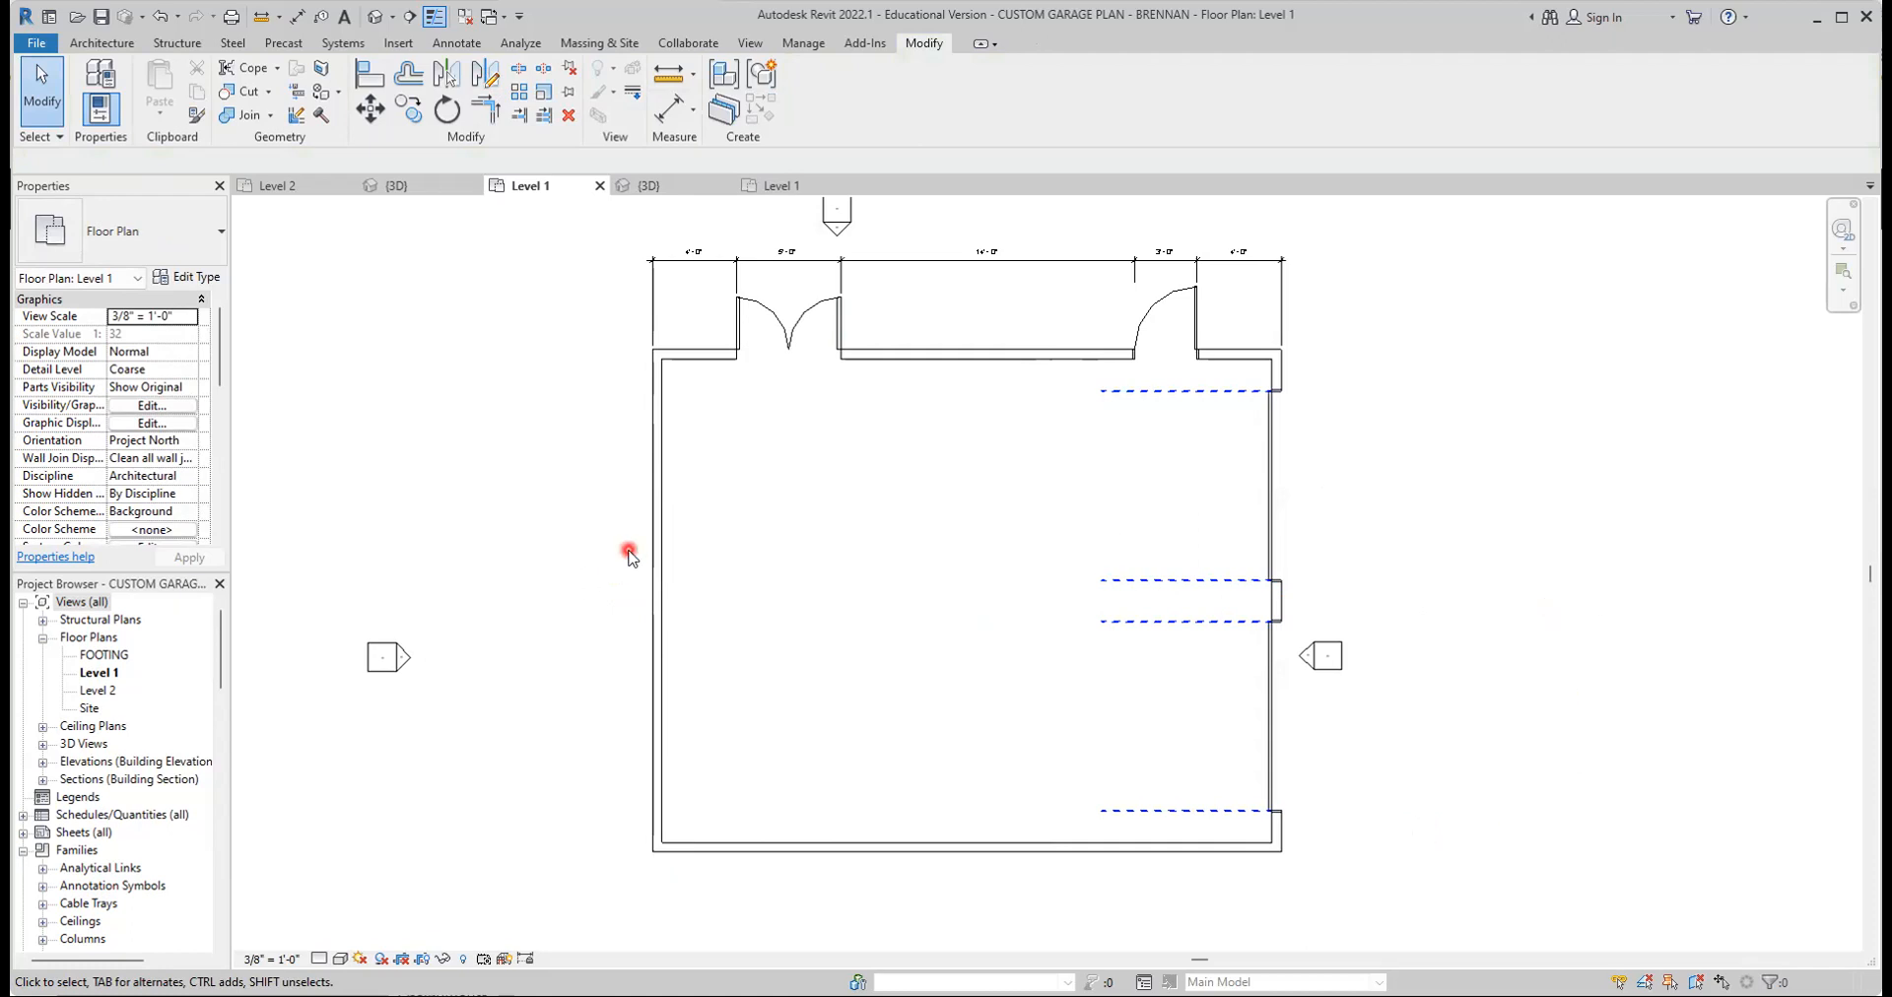
Dimension the entire east wall with an aligned string covering both garage doors, placed outside the building
{"action": "left_click", "coordinate": [297, 16]}
{"action": "left_click", "coordinate": [1277, 603]}
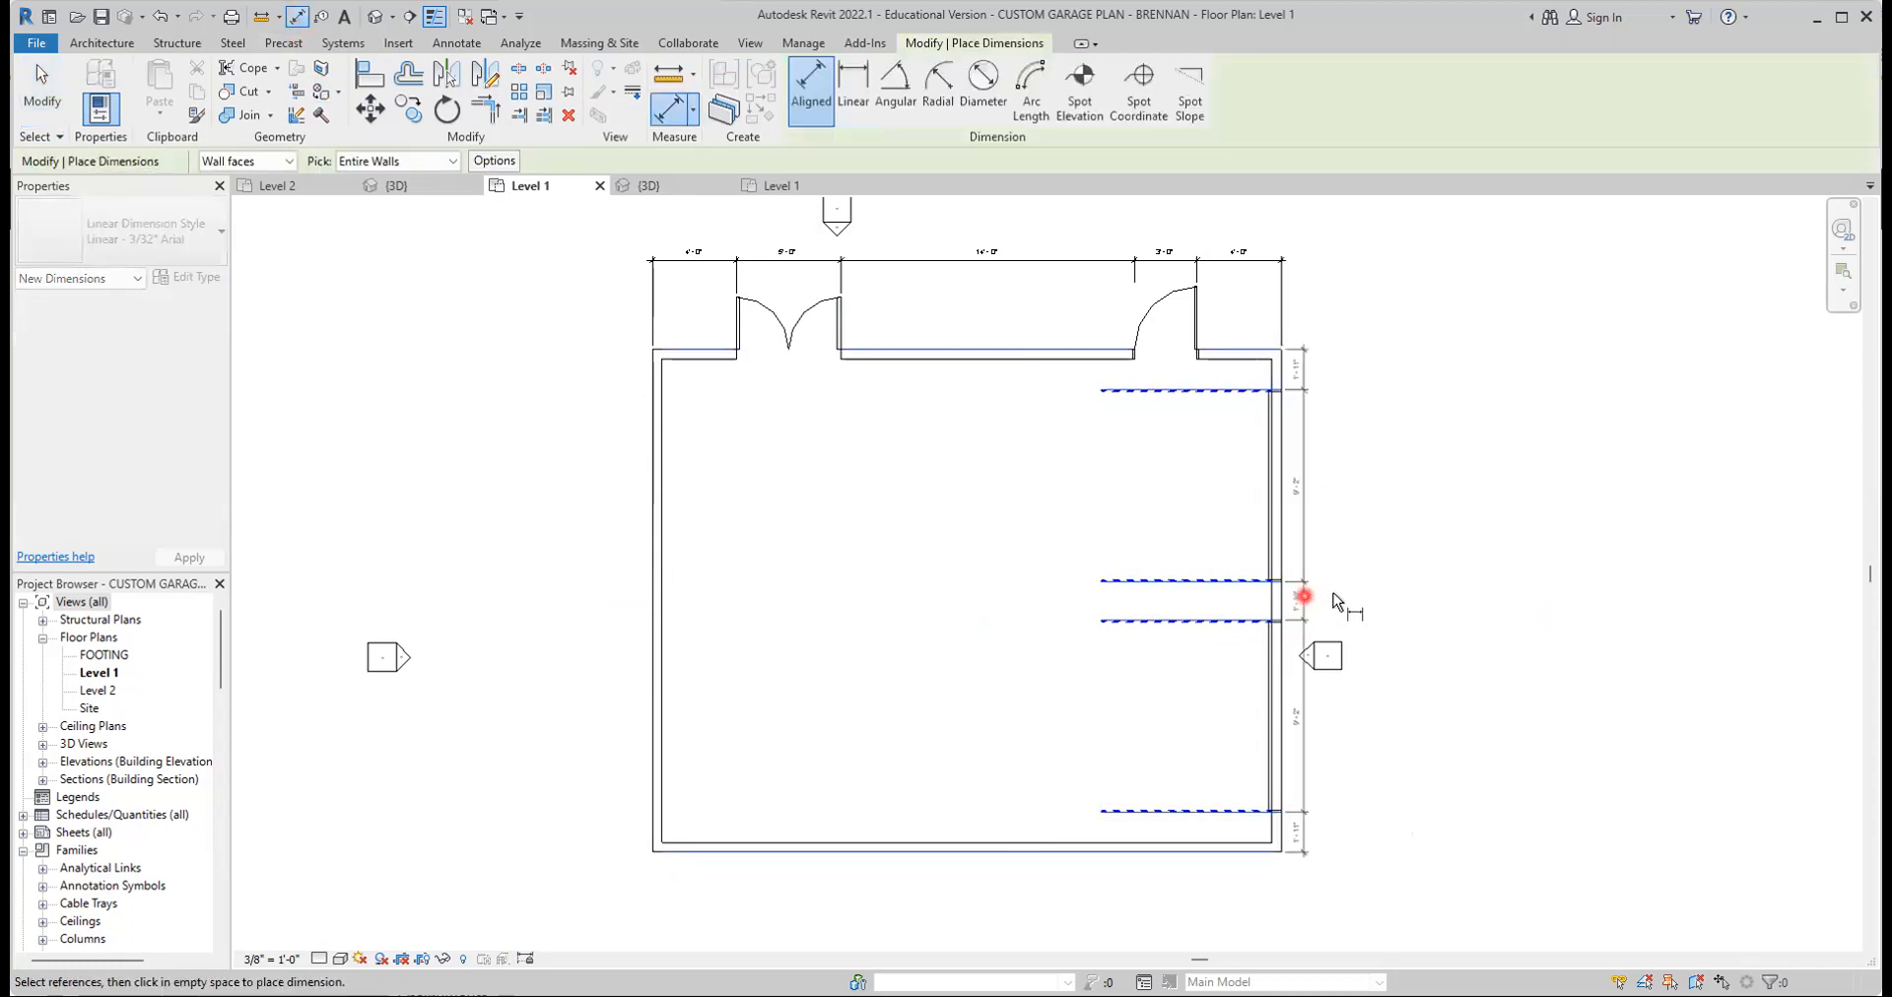
{"action": "left_click", "coordinate": [1377, 589]}
Move the east string's witness line at the north garage door's north side to the opening's edge, giving a 2'-0" corner segment
{"action": "scroll", "coordinate": [1381, 592], "scroll_direction": "up", "scroll_amount": 4}
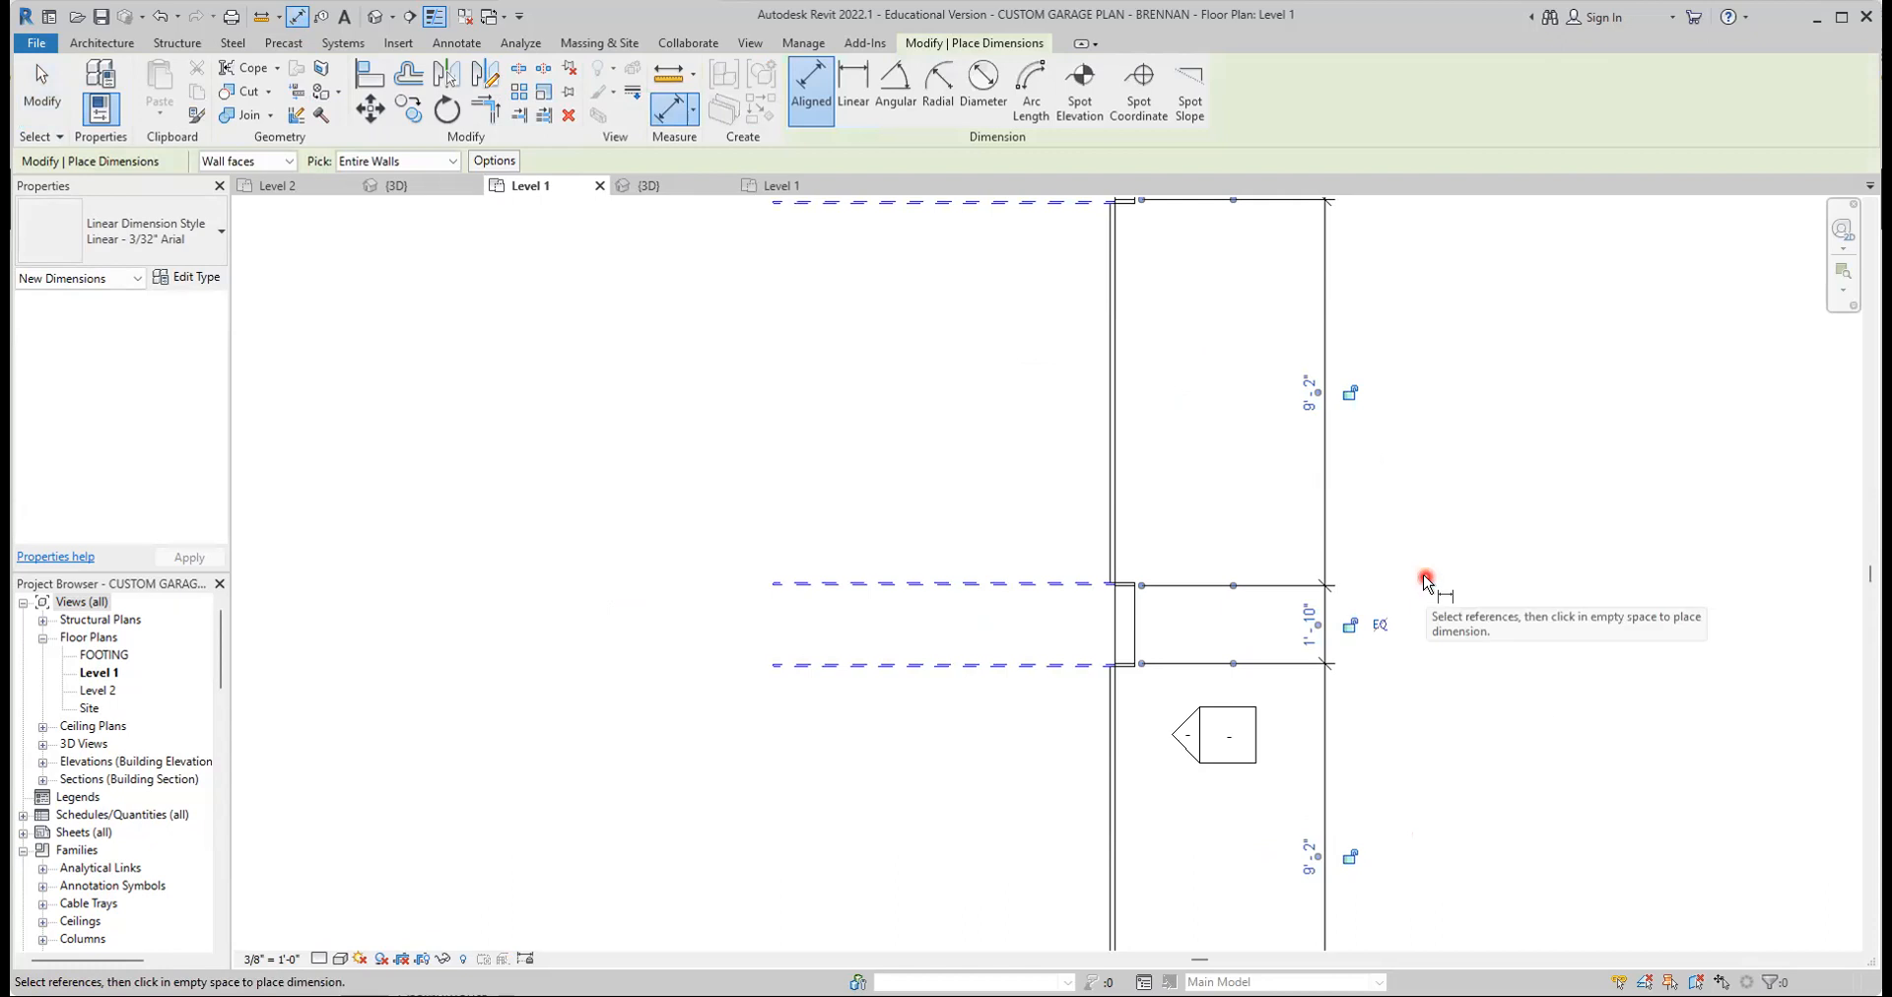
{"action": "scroll", "coordinate": [1231, 513], "scroll_direction": "up", "scroll_amount": 3}
{"action": "middle_click_drag", "start_coordinate": [1221, 789], "coordinate": [1208, 810]}
{"action": "scroll", "coordinate": [1193, 749], "scroll_direction": "down", "scroll_amount": 3}
{"action": "scroll", "coordinate": [1090, 533], "scroll_direction": "up", "scroll_amount": 2}
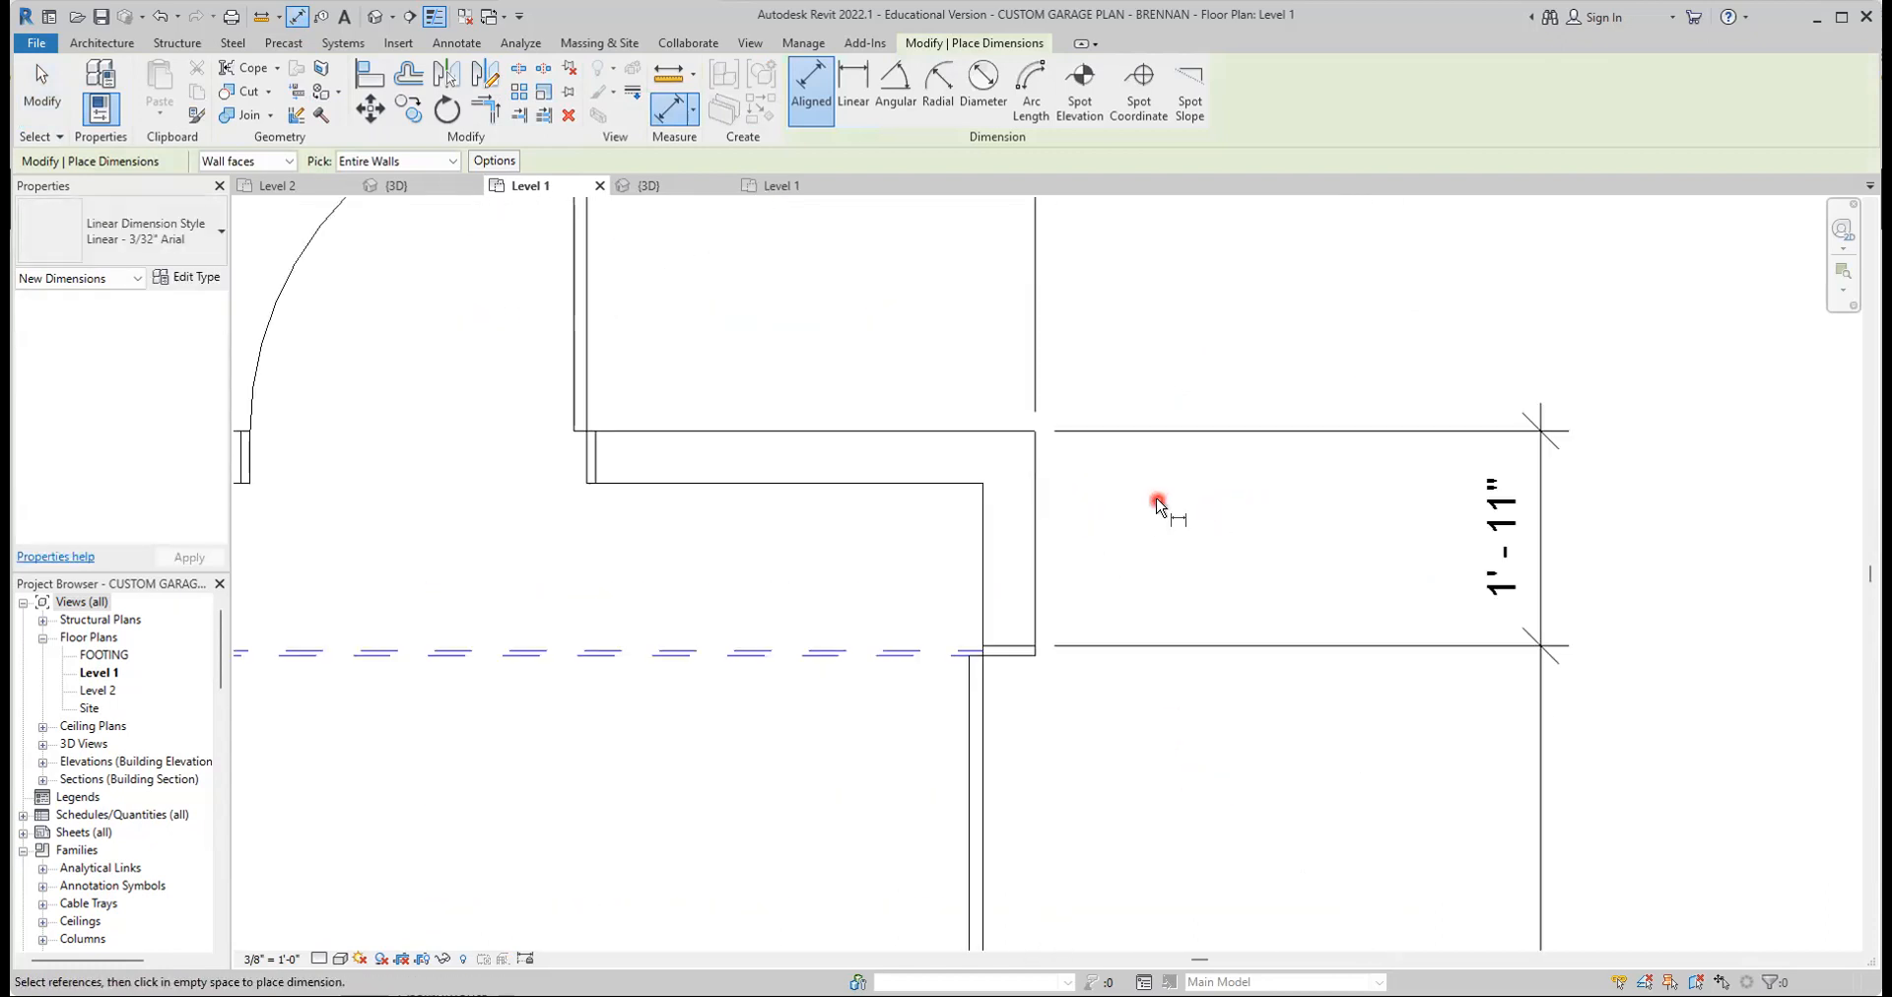
{"action": "scroll", "coordinate": [1114, 713], "scroll_direction": "up", "scroll_amount": 2}
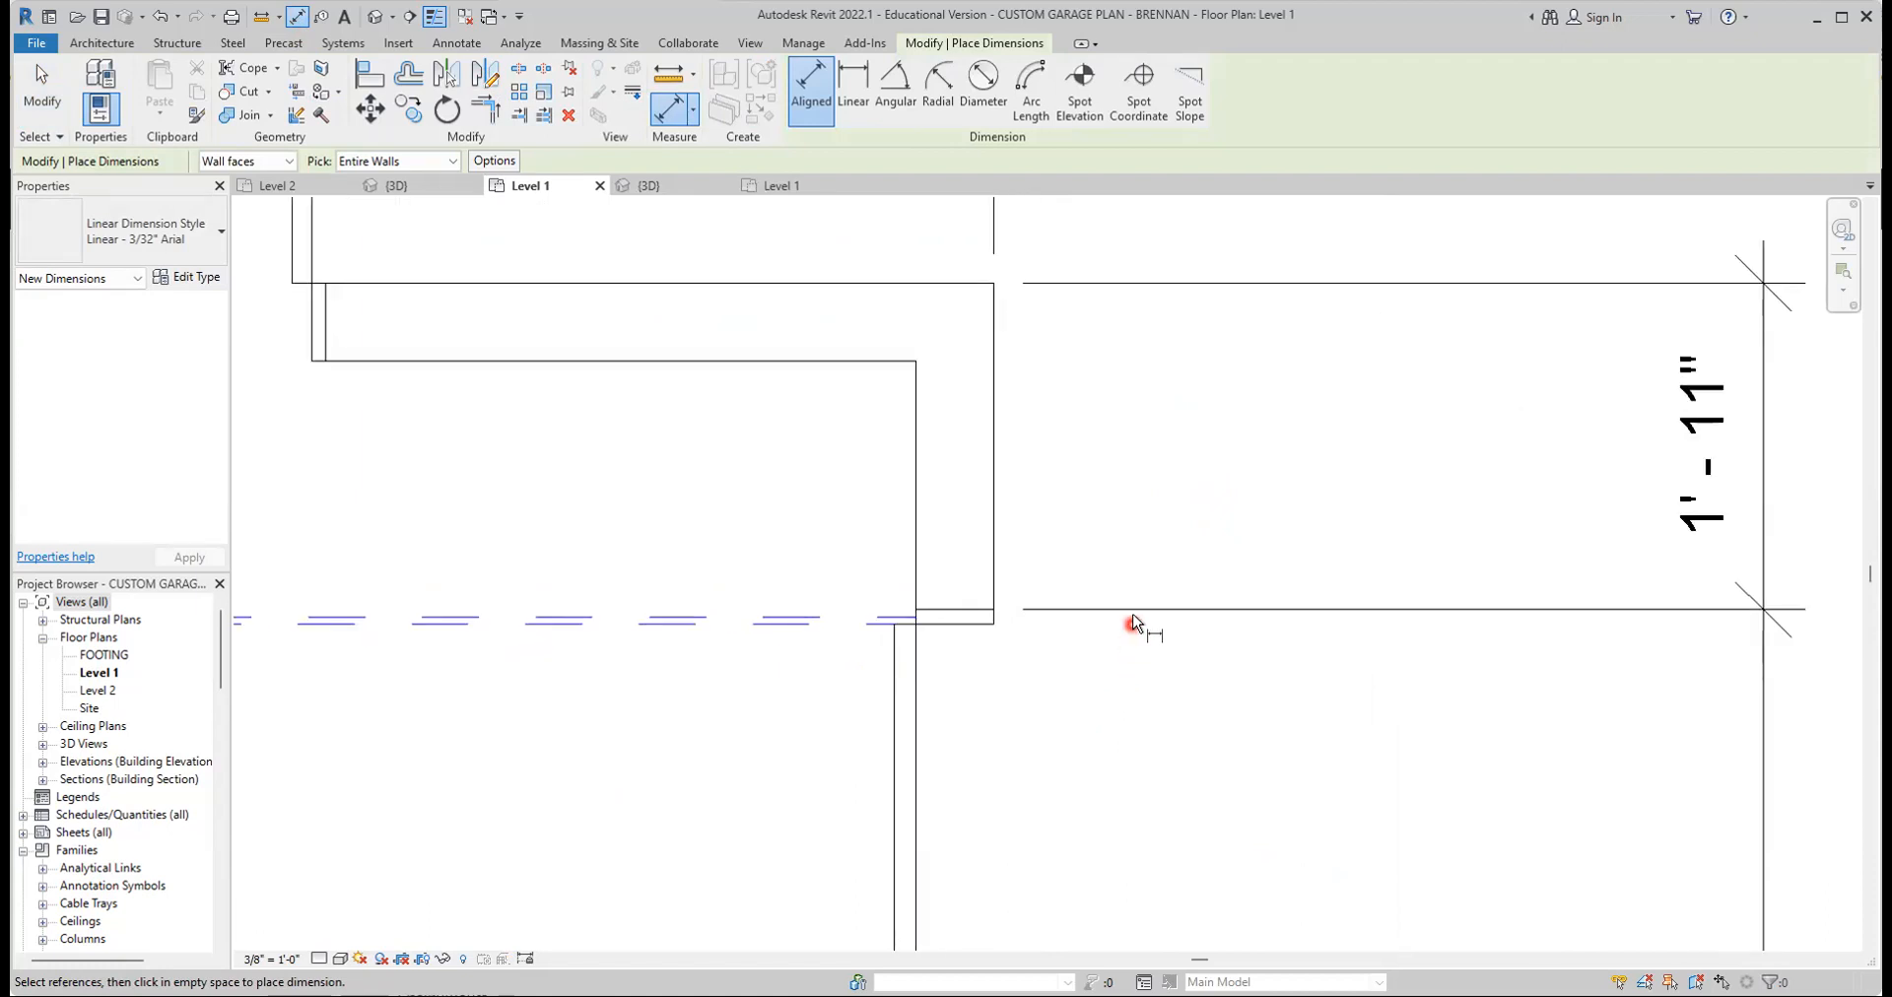
{"action": "key", "text": "Escape"}
{"action": "key", "text": "Escape"}
{"action": "left_click", "coordinate": [1349, 611]}
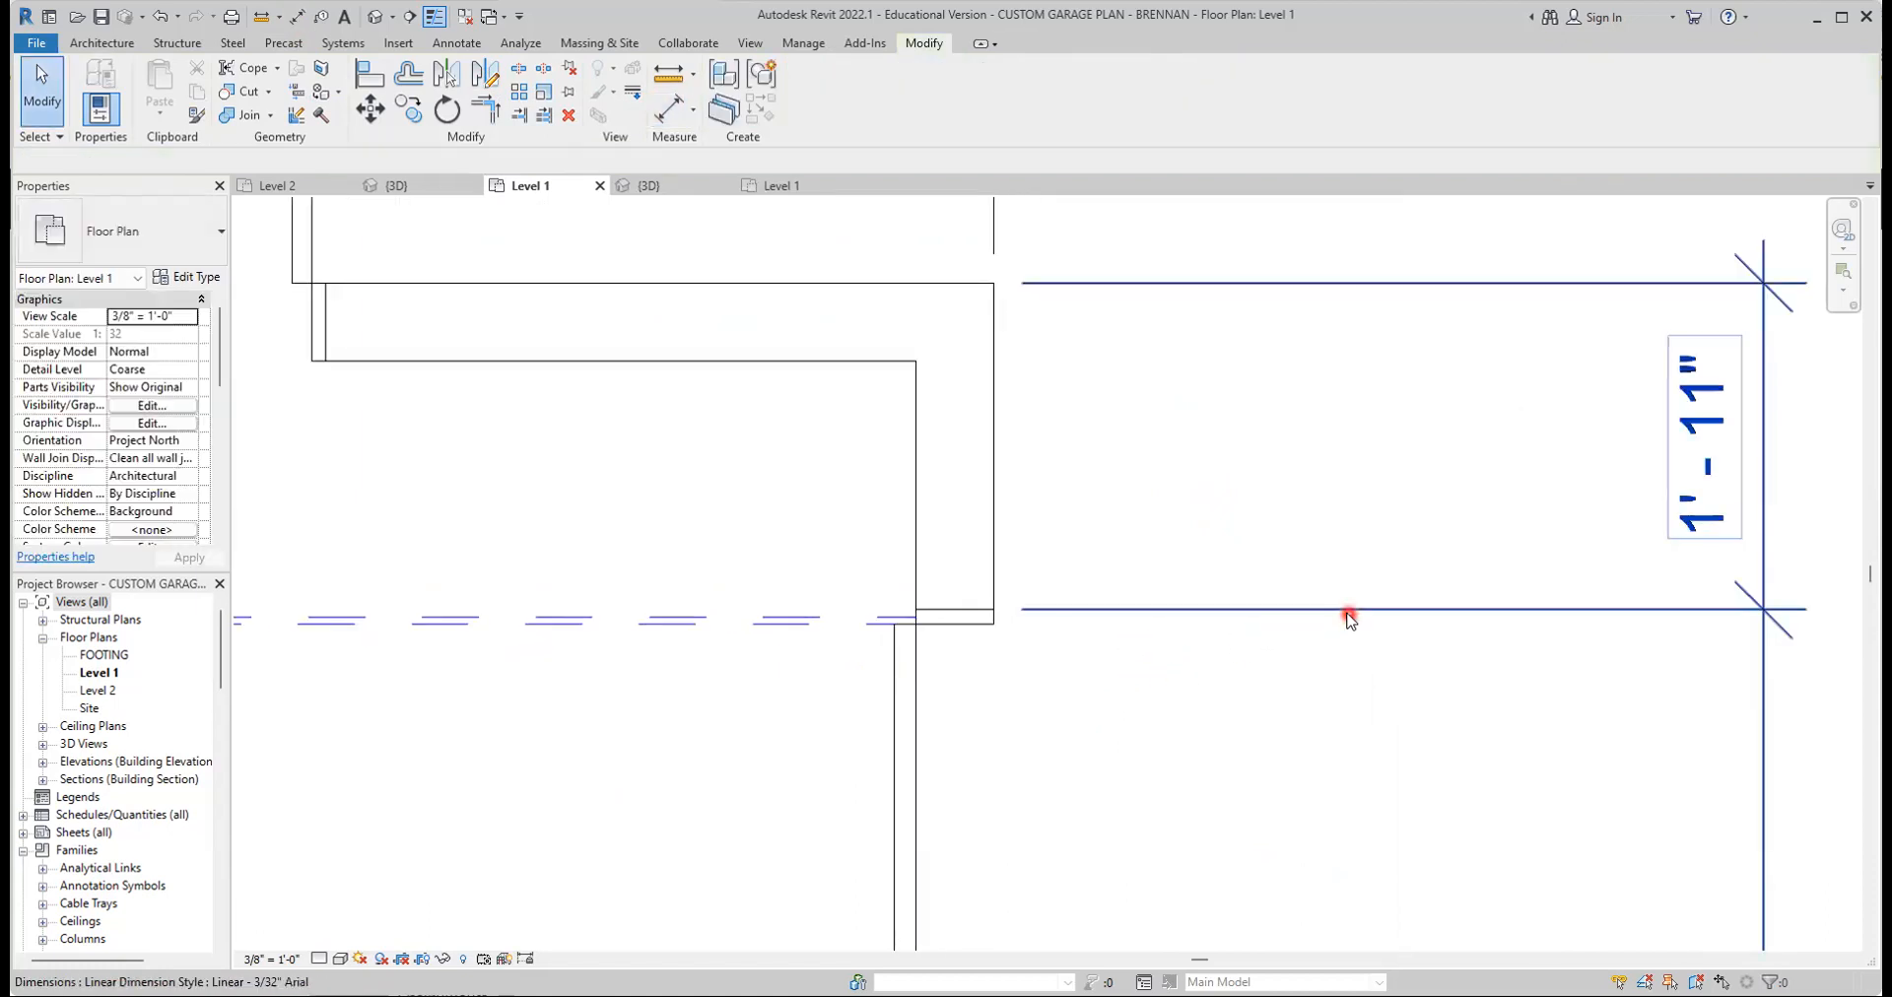
{"action": "left_click_drag", "start_coordinate": [1392, 610], "coordinate": [955, 630]}
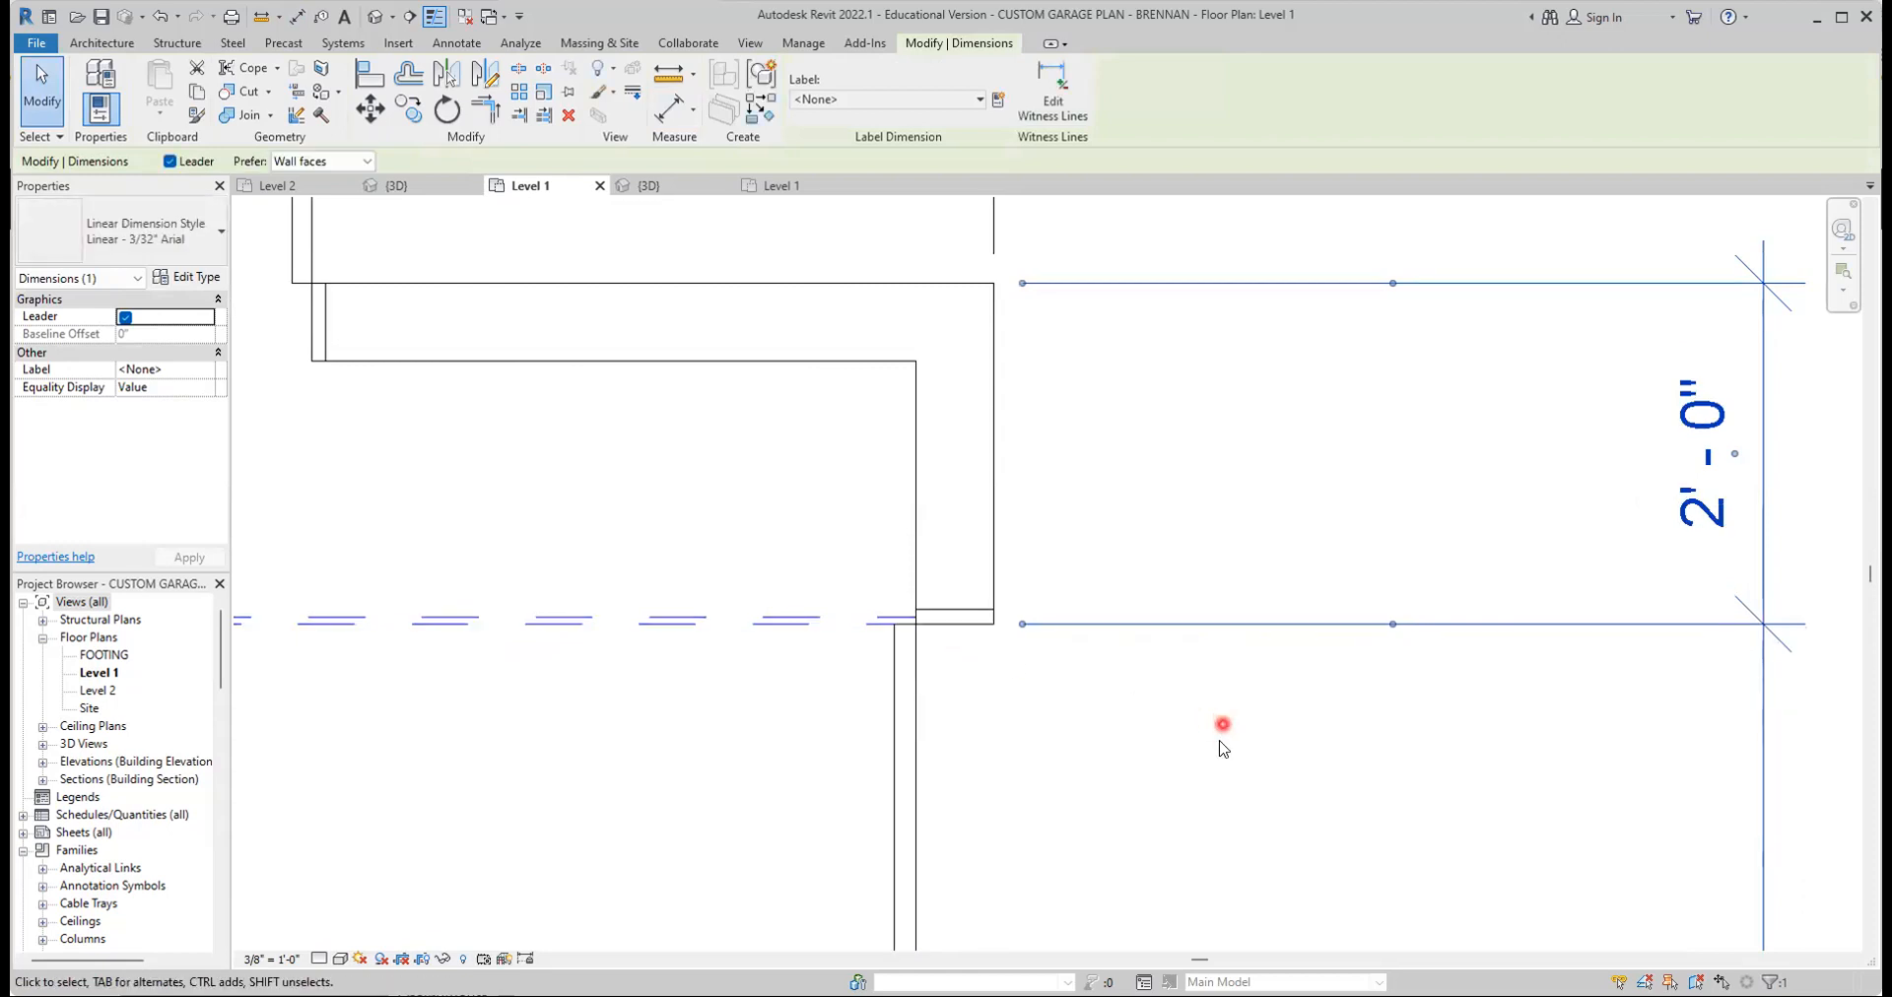
Move the east string's witness line at the north garage door's south side to the opening's edge
{"action": "scroll", "coordinate": [1221, 735], "scroll_direction": "down", "scroll_amount": 3}
{"action": "scroll", "coordinate": [1221, 793], "scroll_direction": "down", "scroll_amount": 2}
{"action": "middle_click_drag", "start_coordinate": [1221, 584], "coordinate": [1196, 258]}
{"action": "middle_click_drag", "start_coordinate": [1212, 661], "coordinate": [1193, 445]}
{"action": "scroll", "coordinate": [1142, 697], "scroll_direction": "up", "scroll_amount": 4}
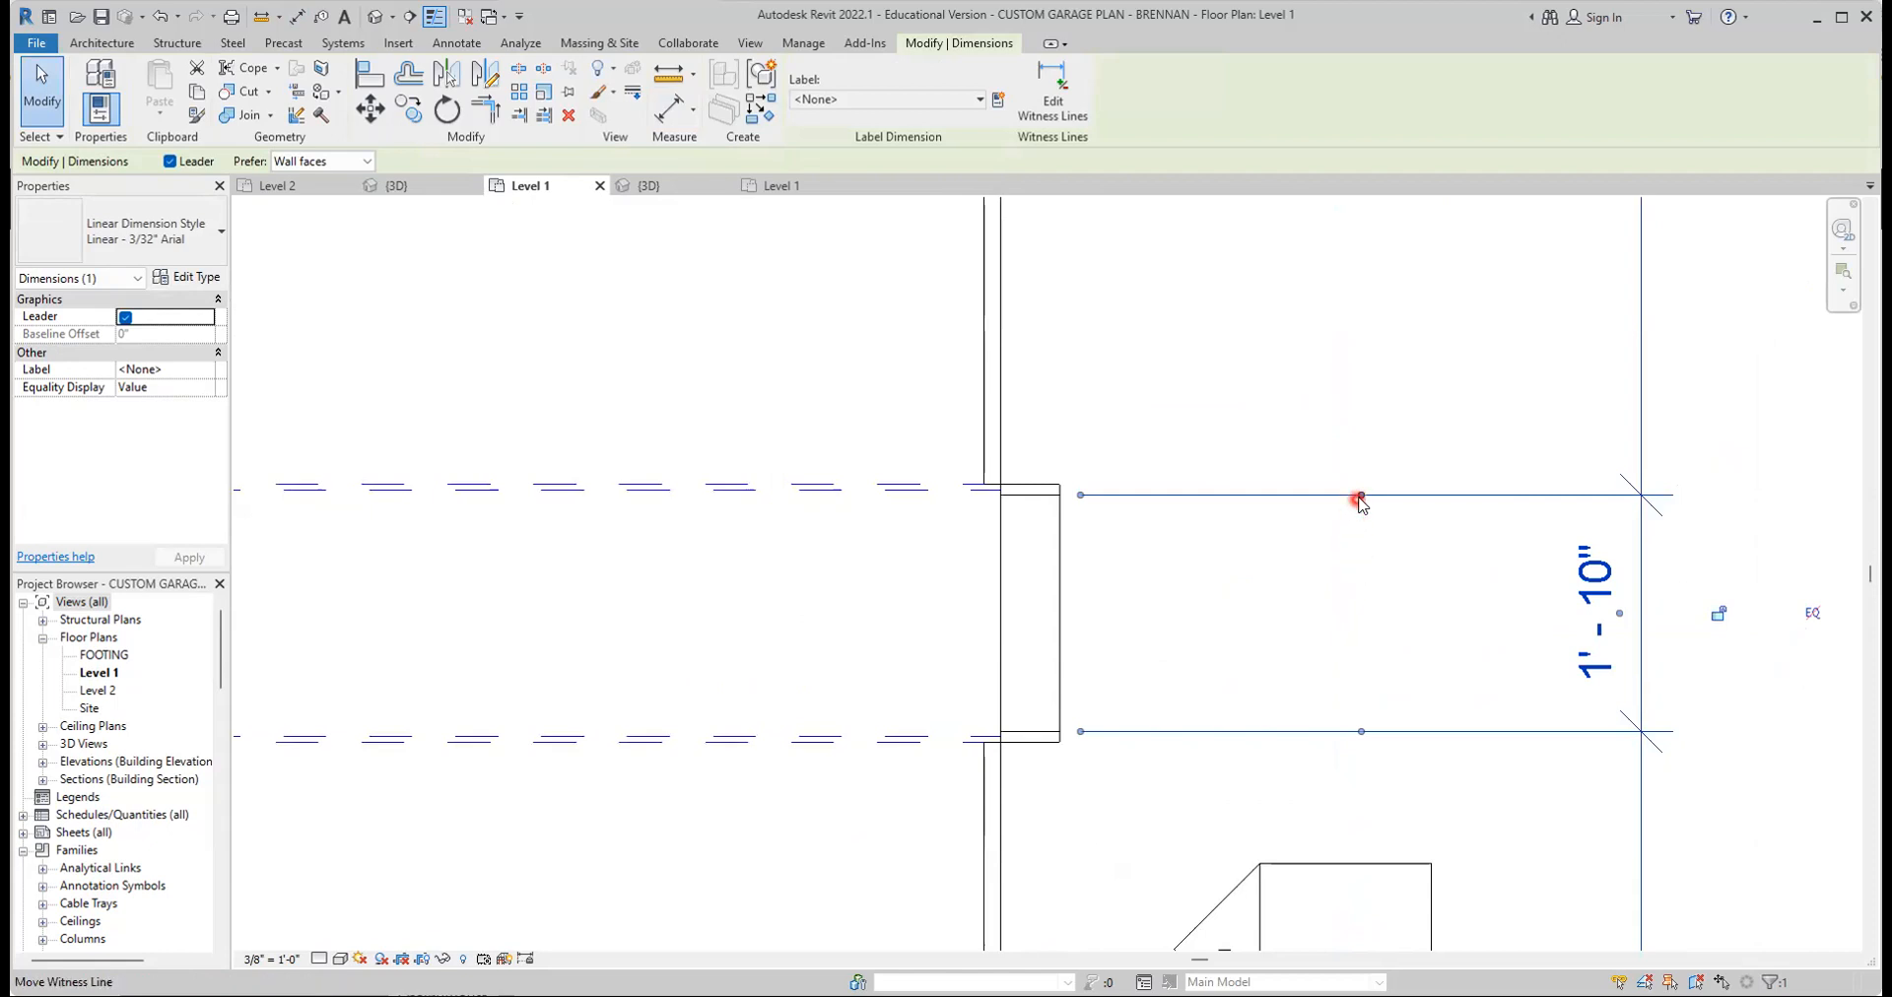
{"action": "left_click_drag", "start_coordinate": [1361, 496], "coordinate": [867, 488]}
Move the east string's witness line at the south garage door's north side to the opening's edge, giving a 2'-0" segment between the doors
{"action": "scroll", "coordinate": [1153, 654], "scroll_direction": "down", "scroll_amount": 1}
{"action": "middle_click_drag", "start_coordinate": [1152, 654], "coordinate": [1184, 500]}
{"action": "scroll", "coordinate": [1065, 631], "scroll_direction": "up", "scroll_amount": 5}
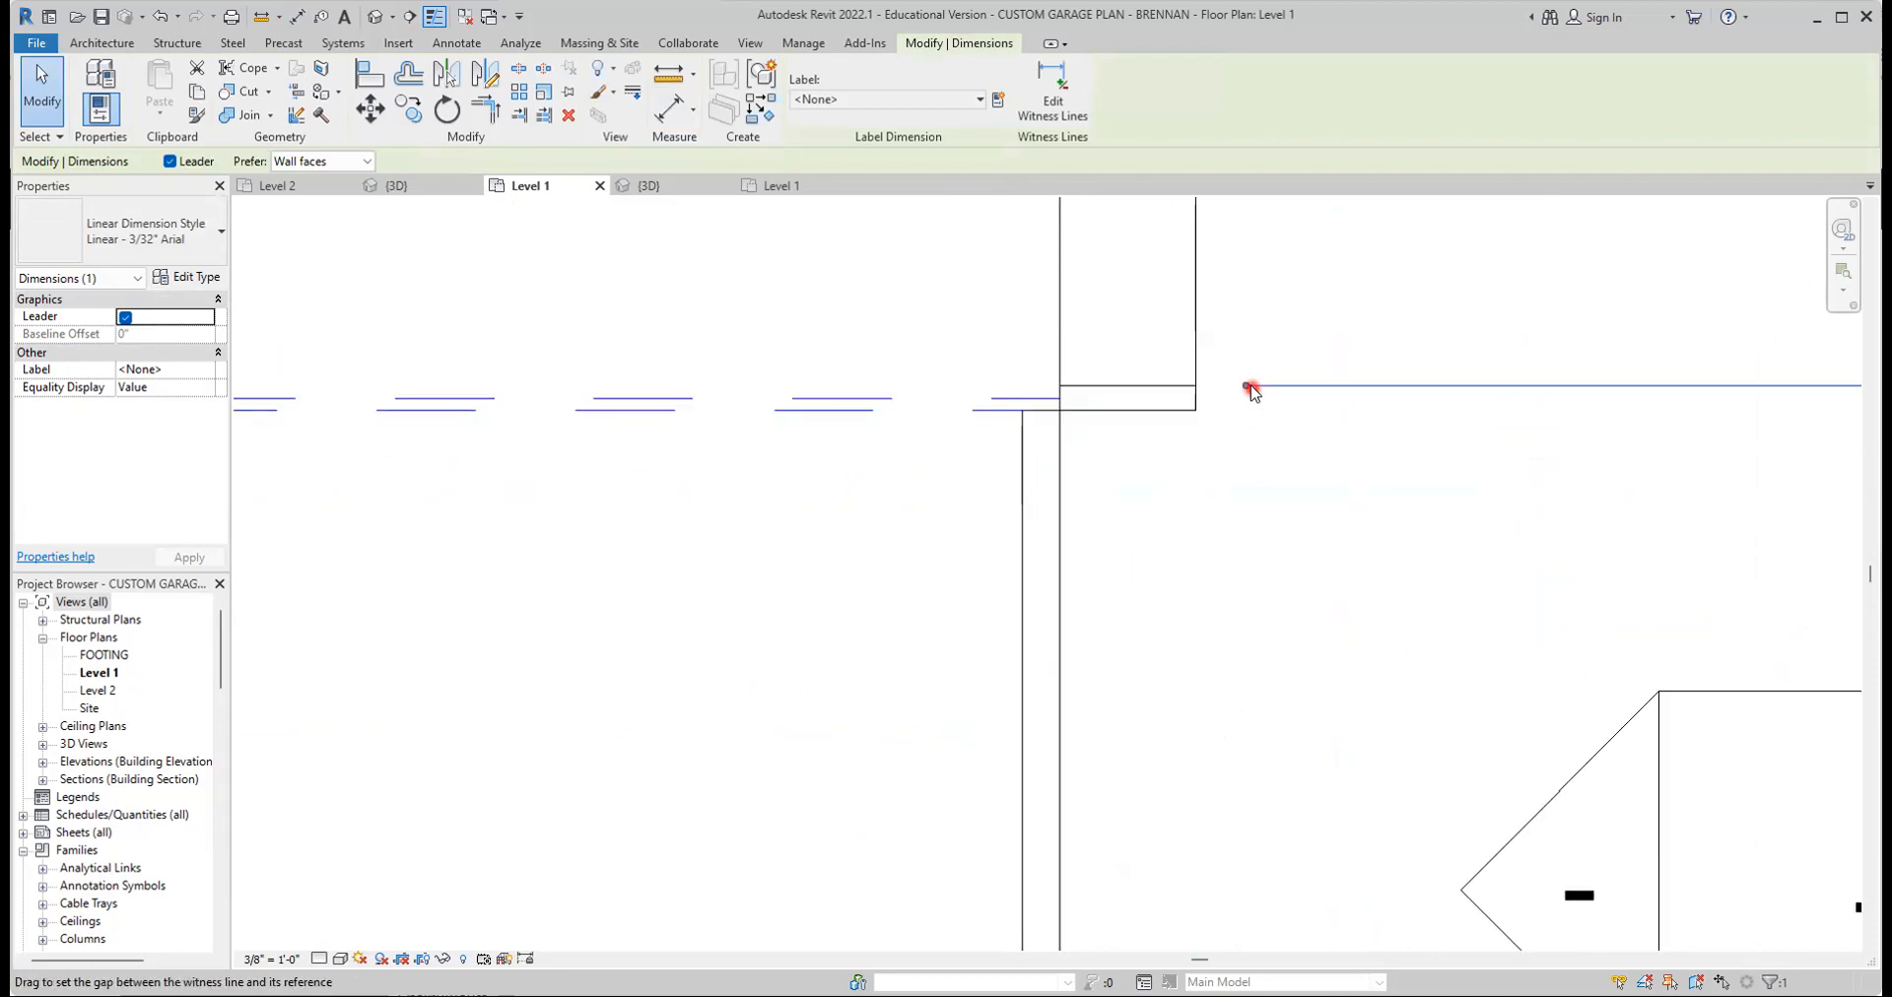
{"action": "left_click_drag", "start_coordinate": [1243, 390], "coordinate": [1361, 442]}
{"action": "scroll", "coordinate": [1434, 503], "scroll_direction": "down", "scroll_amount": 3}
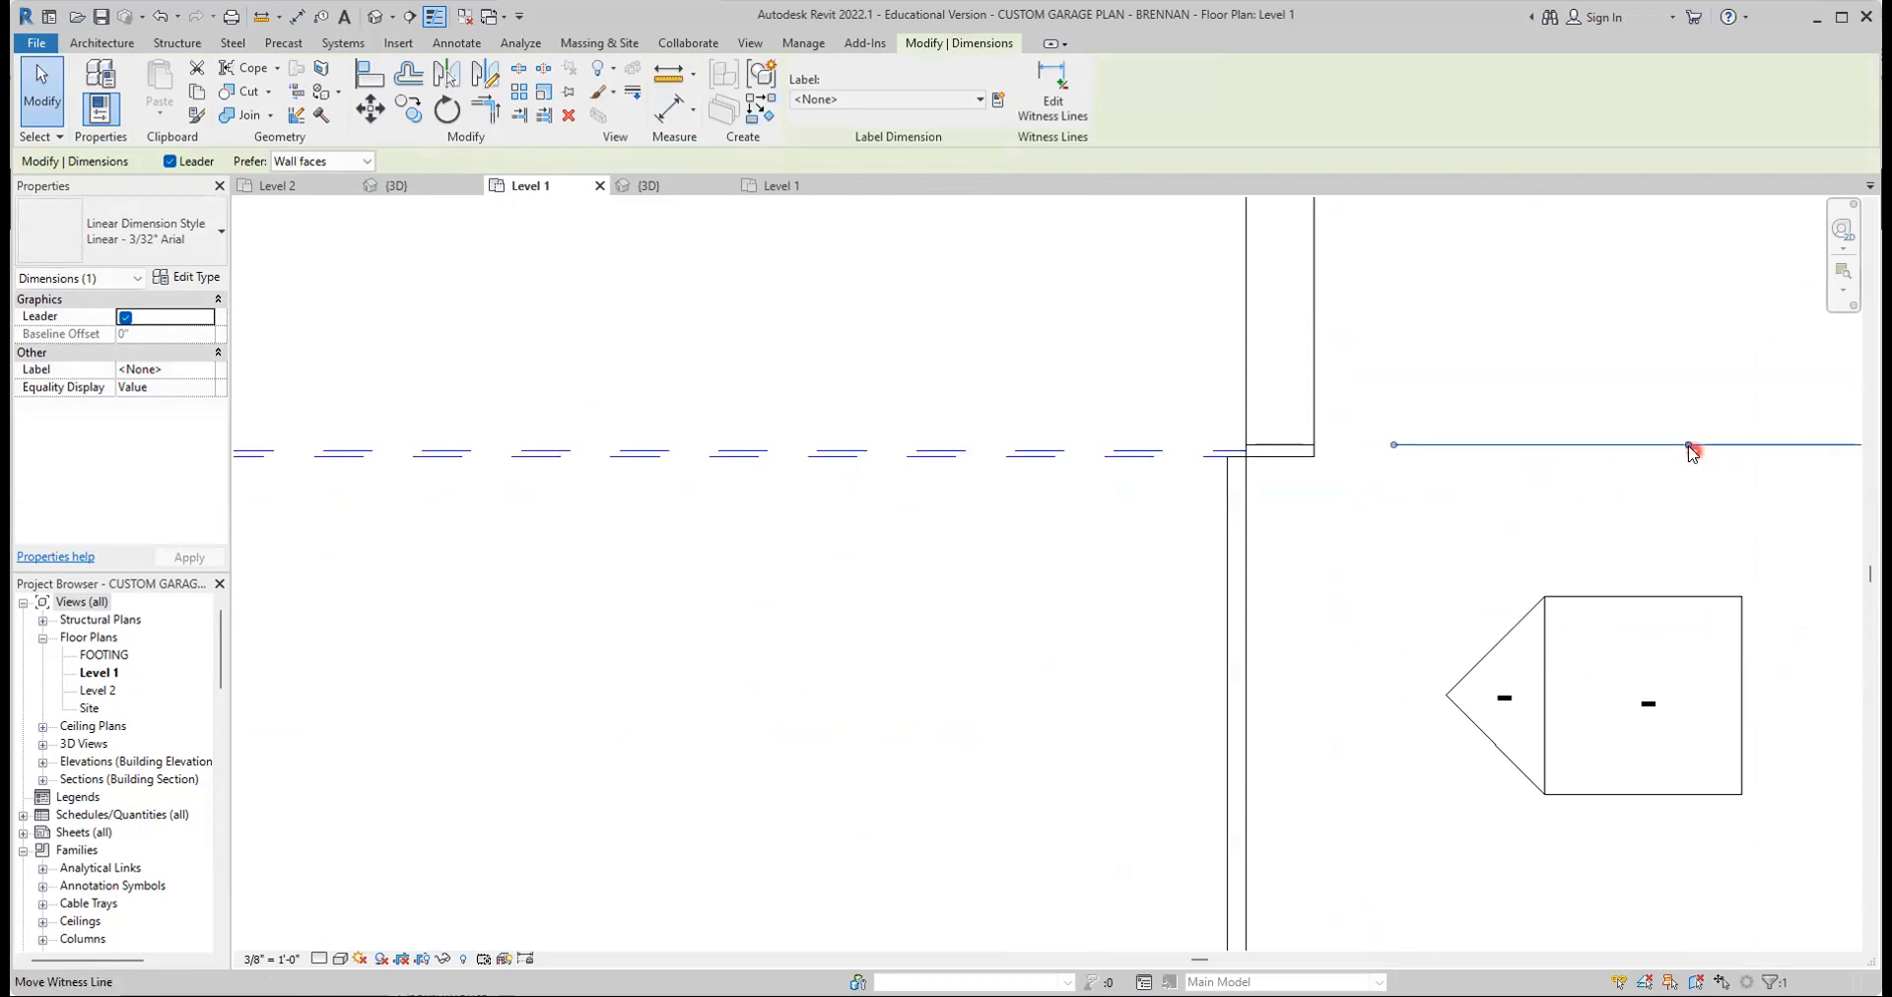
{"action": "left_click_drag", "start_coordinate": [1565, 515], "coordinate": [1102, 461]}
{"action": "scroll", "coordinate": [1237, 634], "scroll_direction": "down", "scroll_amount": 3}
Move the east string's witness line at the south garage door's south side to the opening's edge, giving a 2'-0" corner segment
{"action": "middle_click_drag", "start_coordinate": [1284, 752], "coordinate": [929, 478]}
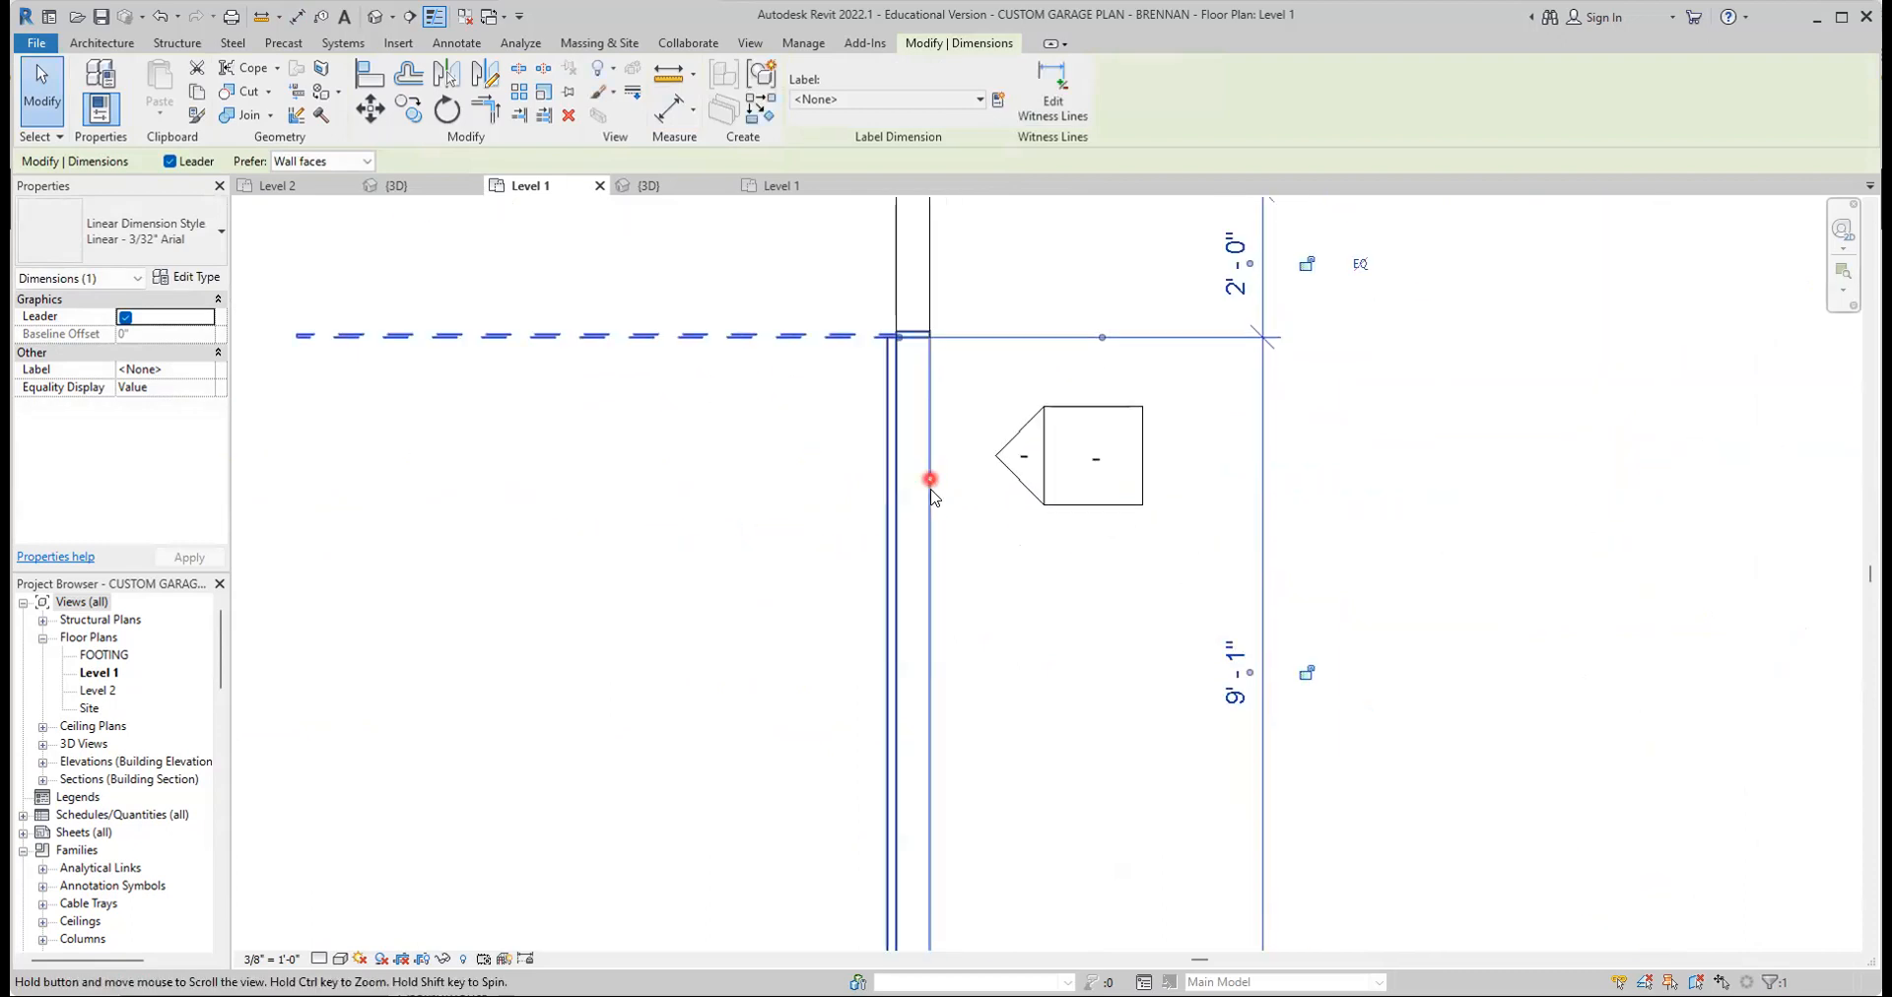
{"action": "middle_click_drag", "start_coordinate": [1022, 754], "coordinate": [1068, 486]}
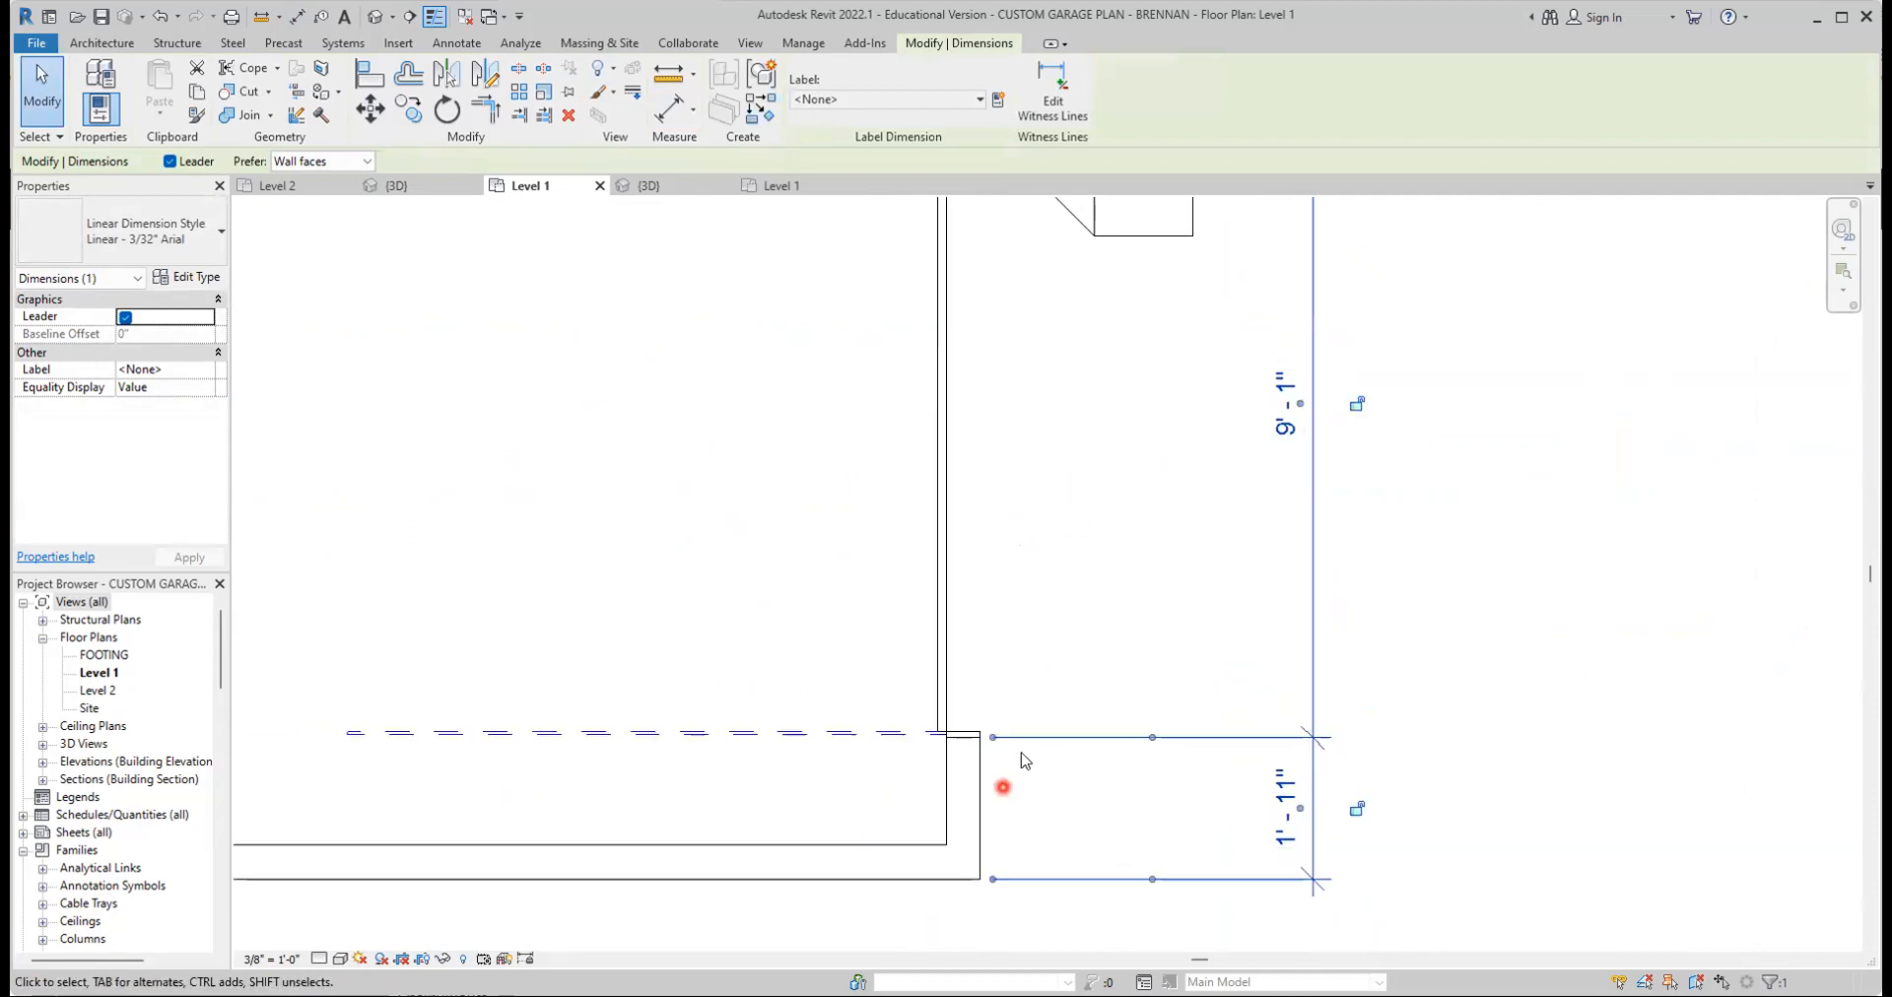
{"action": "scroll", "coordinate": [1018, 761], "scroll_direction": "up", "scroll_amount": 4}
{"action": "left_click_drag", "start_coordinate": [1373, 698], "coordinate": [722, 683]}
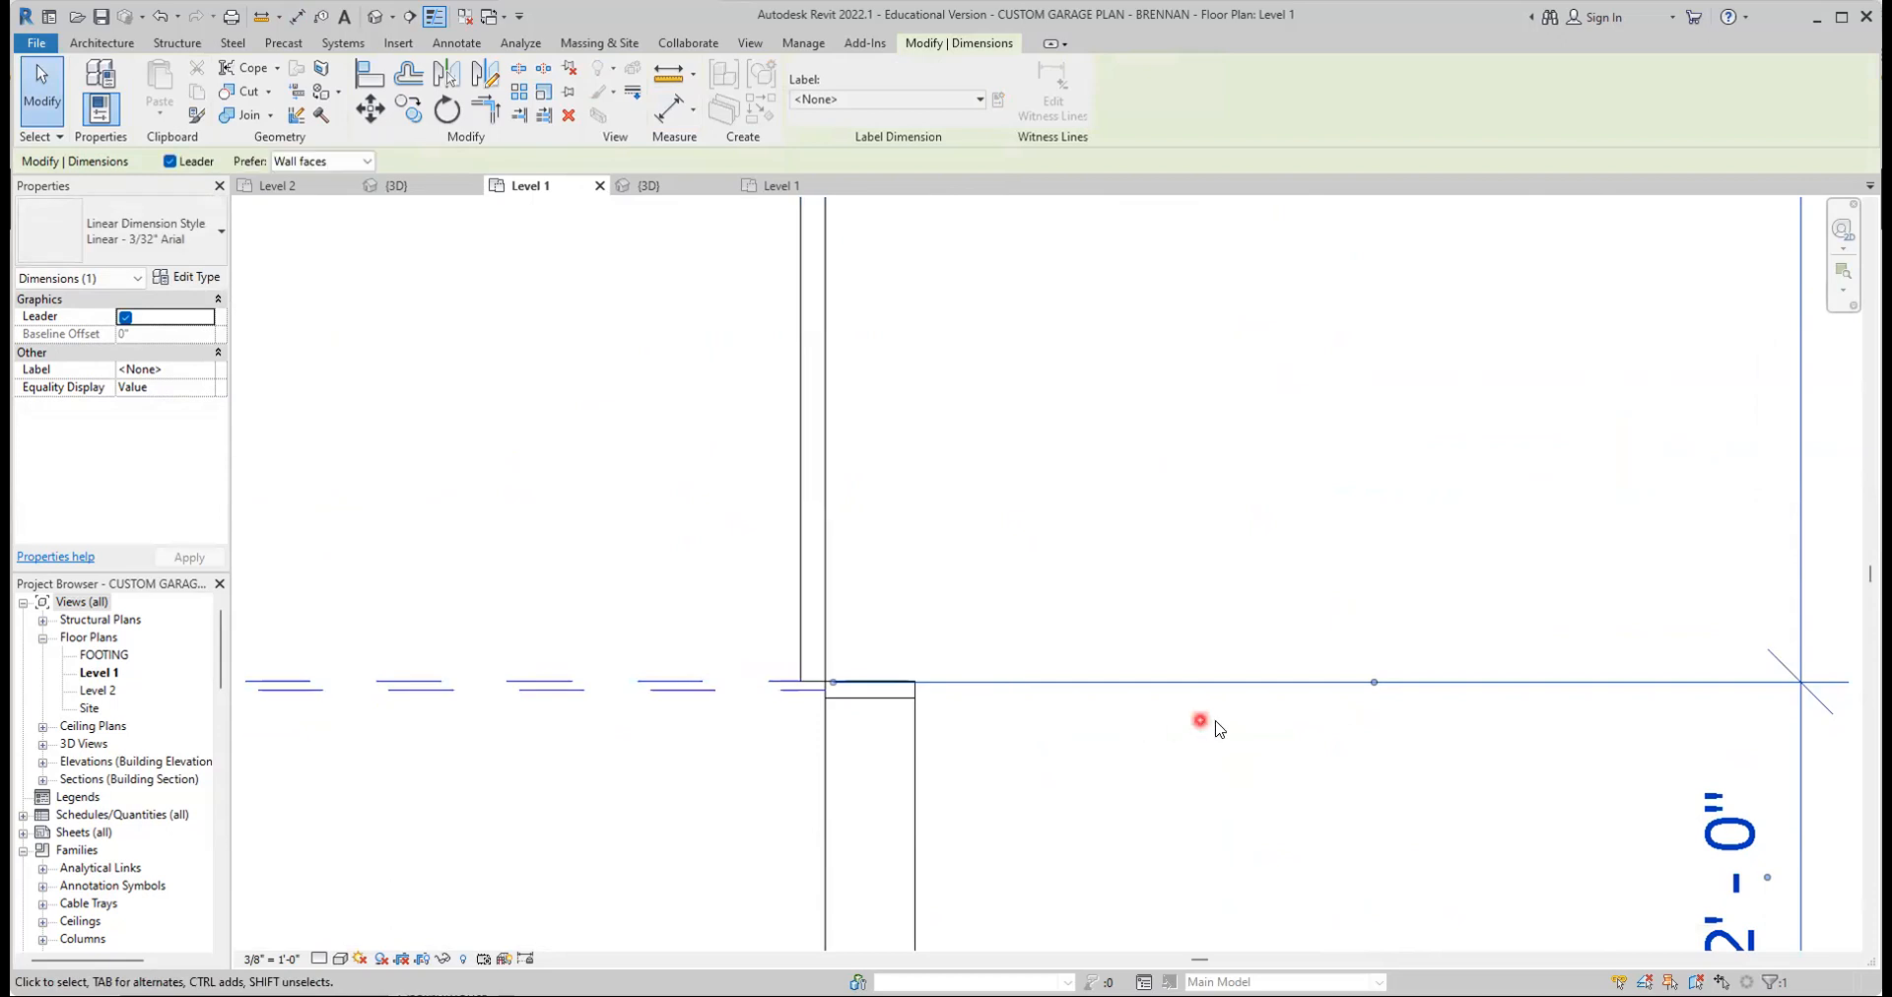
{"action": "scroll", "coordinate": [1203, 722], "scroll_direction": "down", "scroll_amount": 3}
{"action": "scroll", "coordinate": [1297, 801], "scroll_direction": "down", "scroll_amount": 4}
{"action": "middle_click_drag", "start_coordinate": [1506, 739], "coordinate": [1505, 857]}
{"action": "left_click", "coordinate": [1544, 454]}
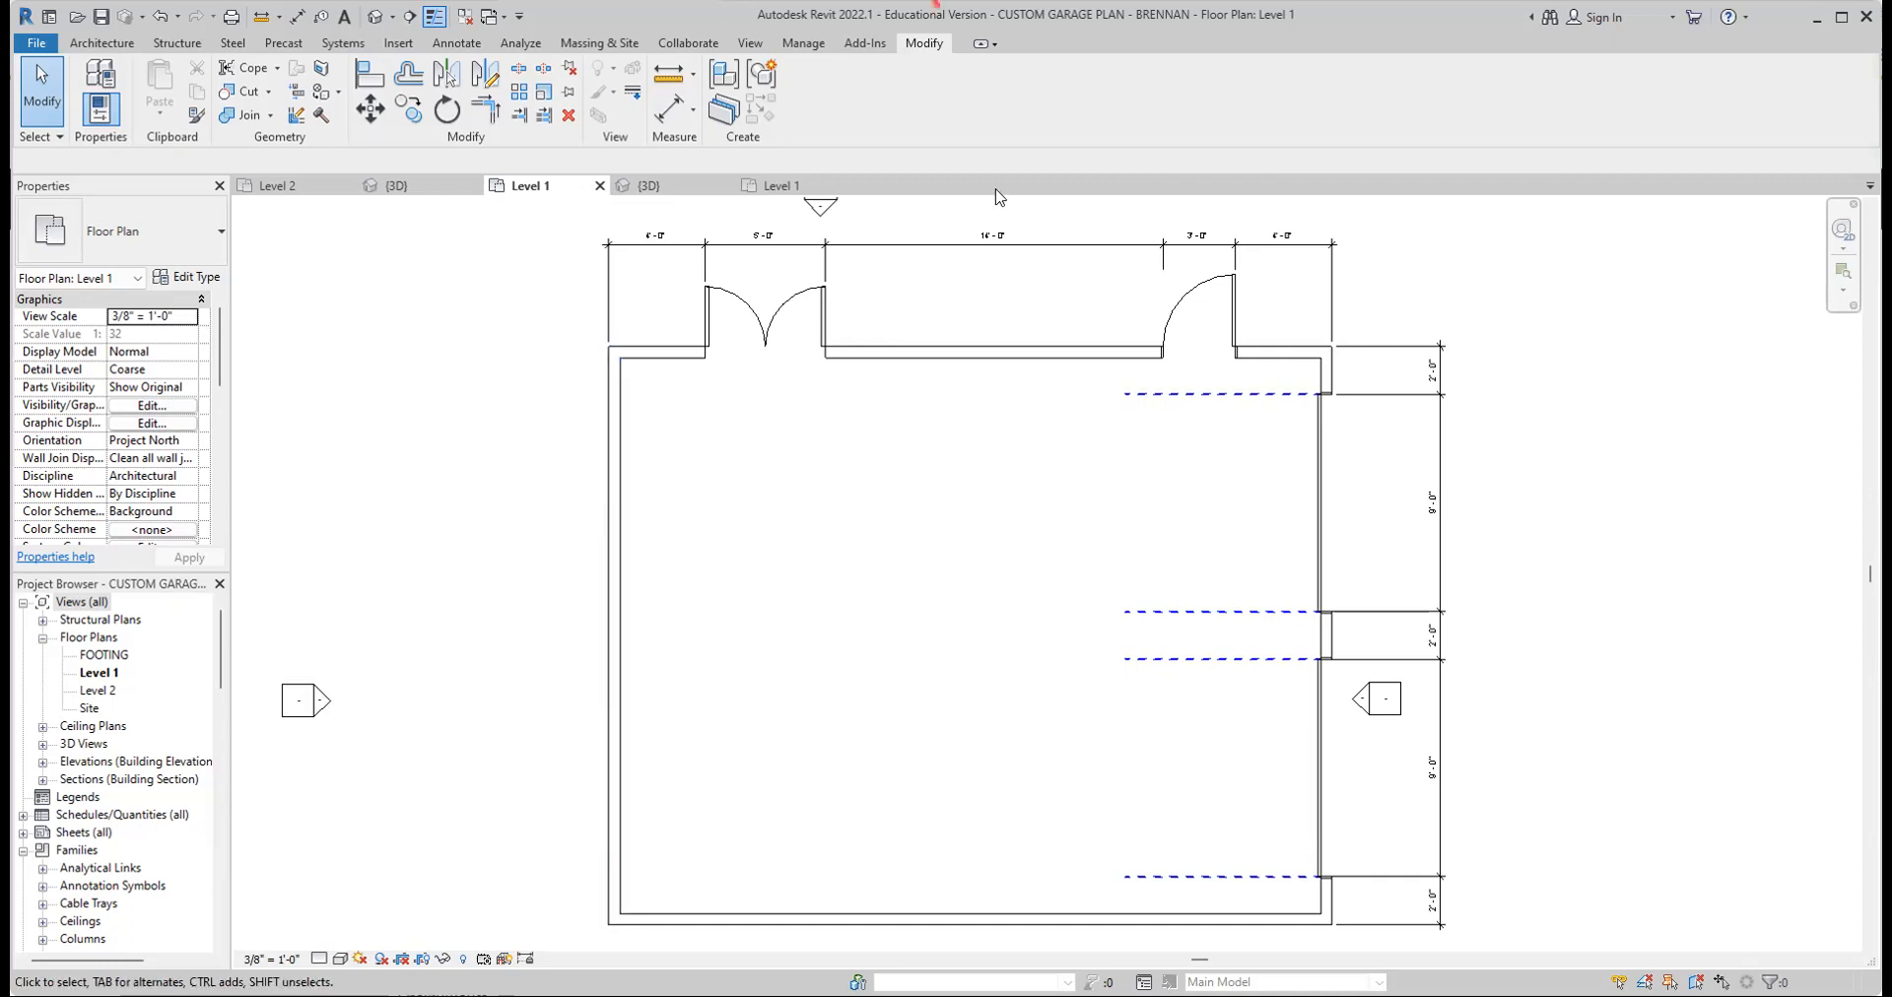
Place a Slider with Trim 60" x 36" window in the south wall, about 10'-7" from the east wall's interior face
{"action": "scroll", "coordinate": [1054, 793], "scroll_direction": "down", "scroll_amount": 1}
{"action": "middle_click_drag", "start_coordinate": [1023, 769], "coordinate": [973, 650]}
{"action": "scroll", "coordinate": [983, 765], "scroll_direction": "up", "scroll_amount": 2}
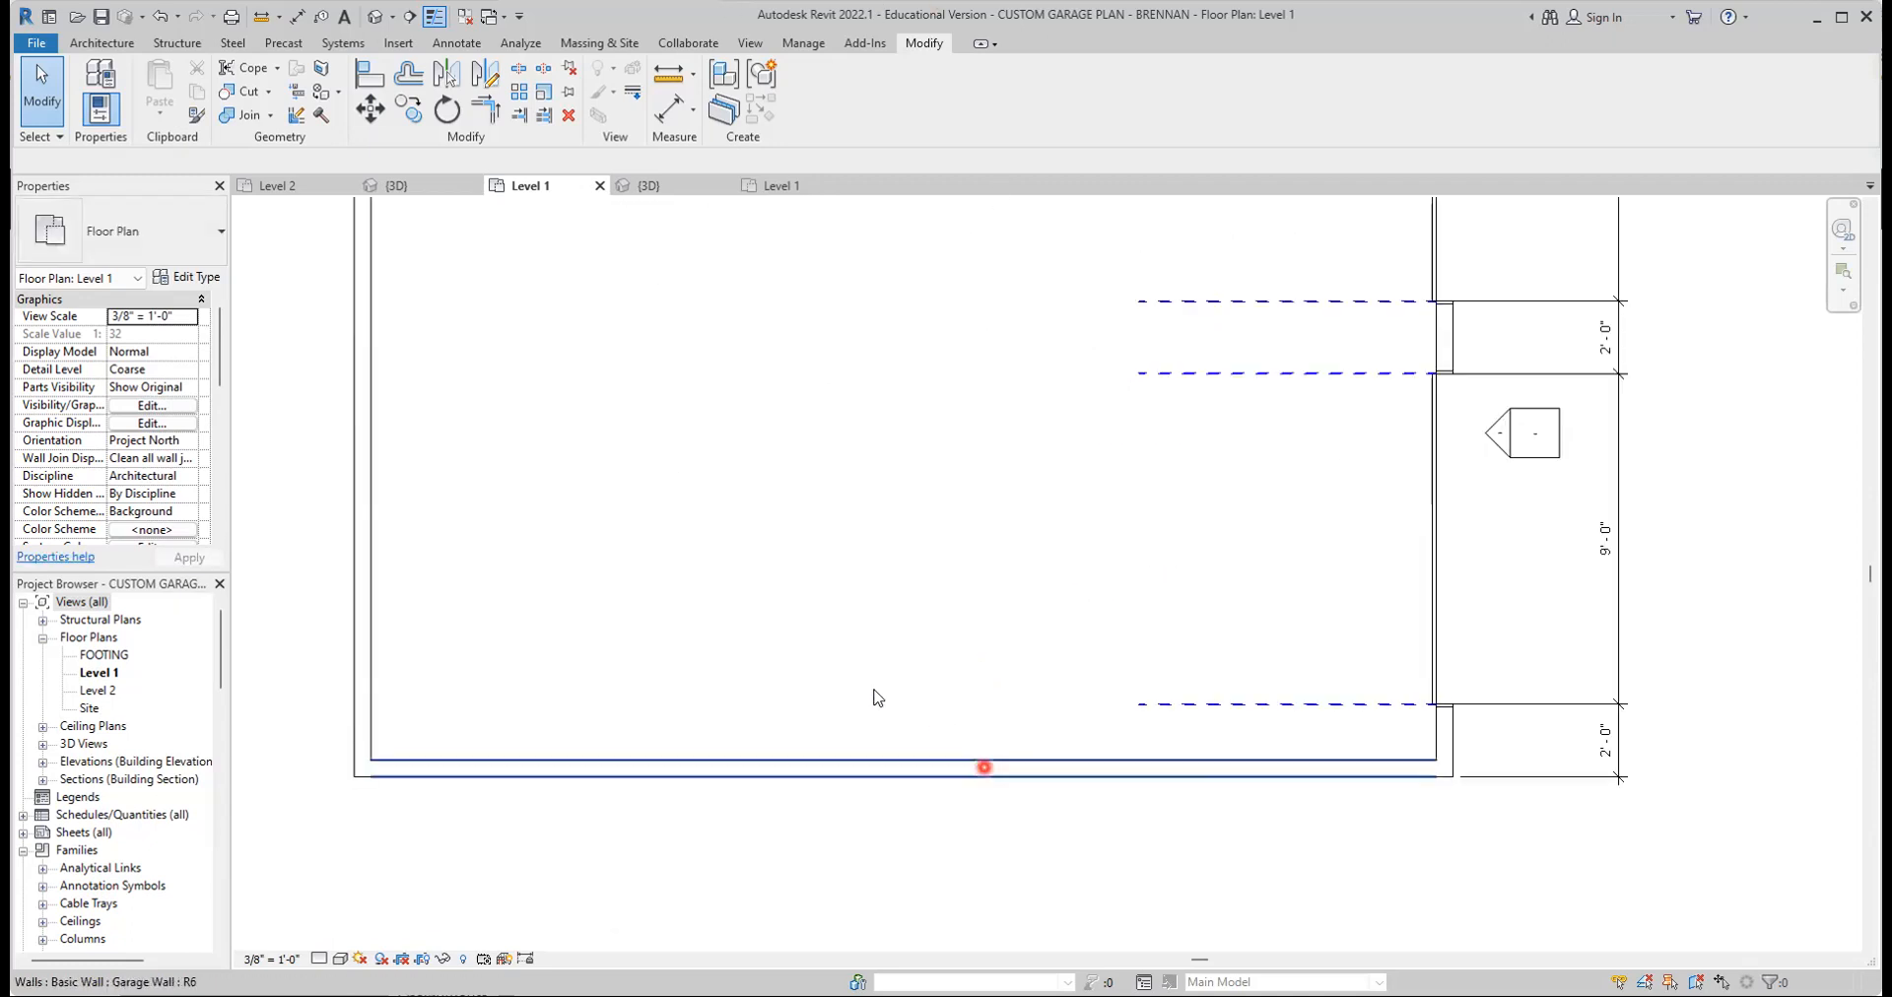
{"action": "left_click_drag", "start_coordinate": [868, 687], "coordinate": [1061, 869]}
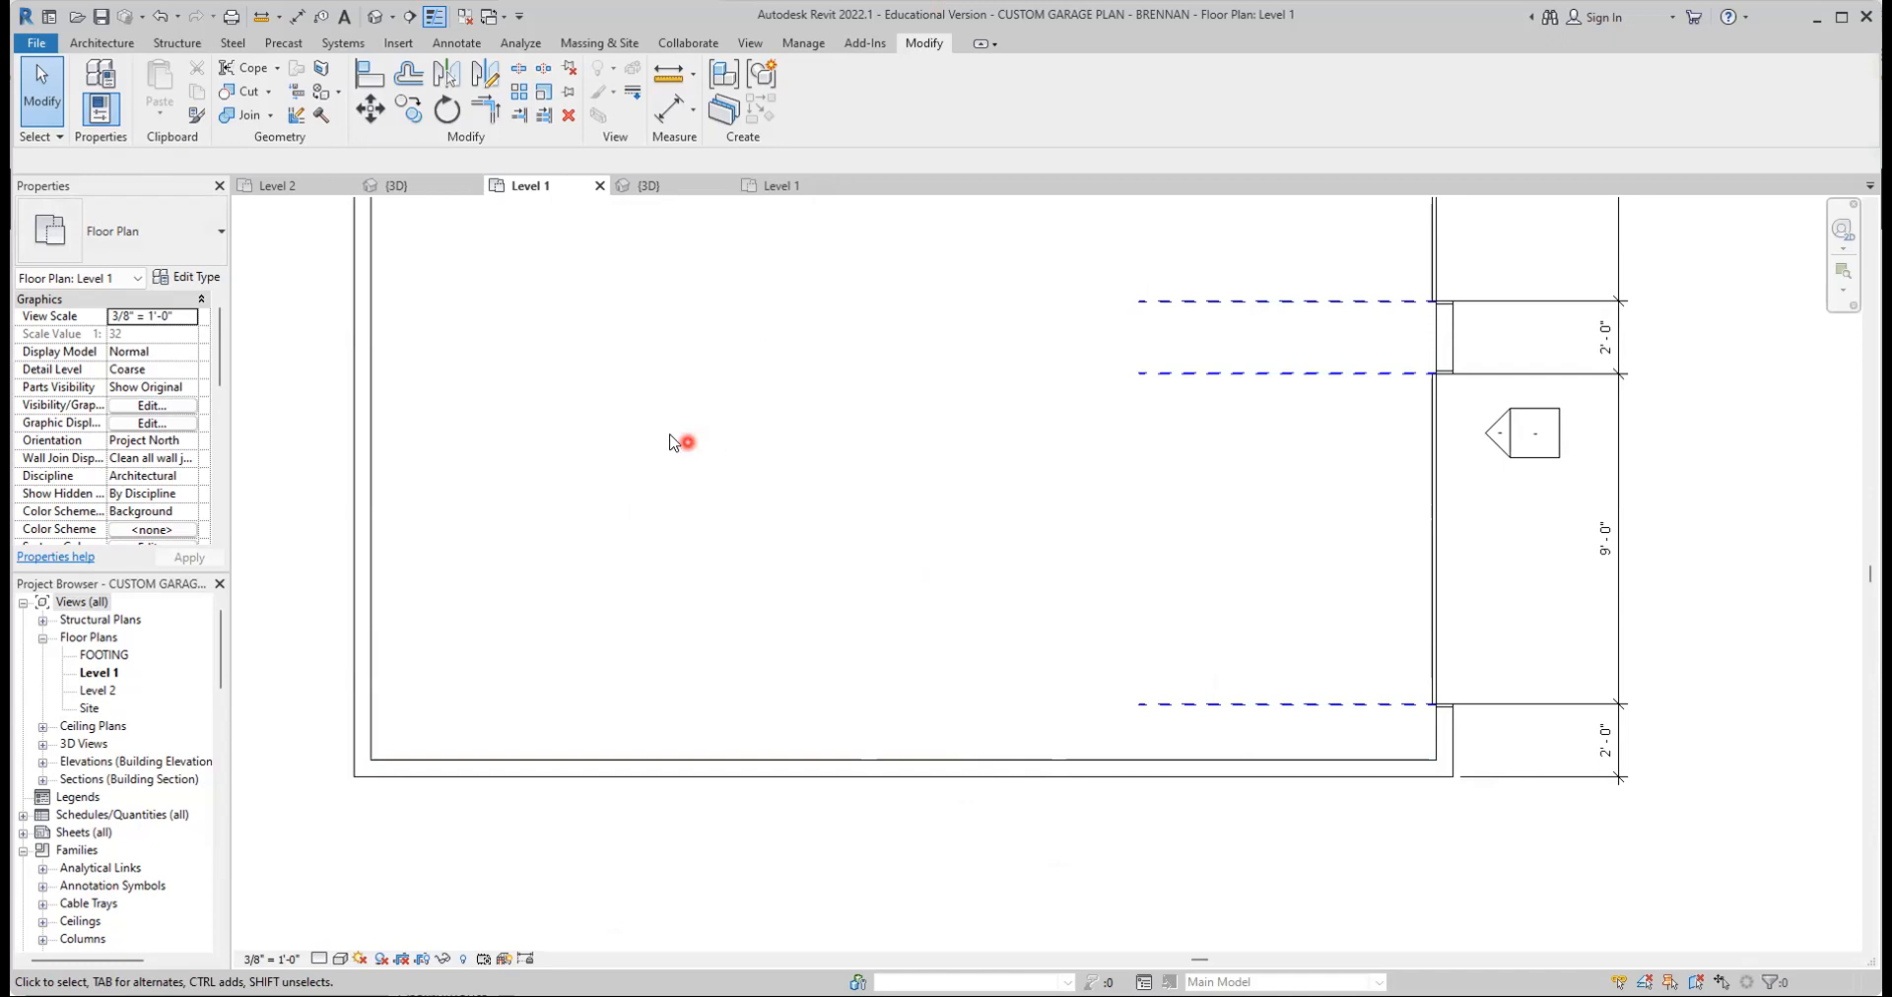
{"action": "left_click", "coordinate": [101, 44]}
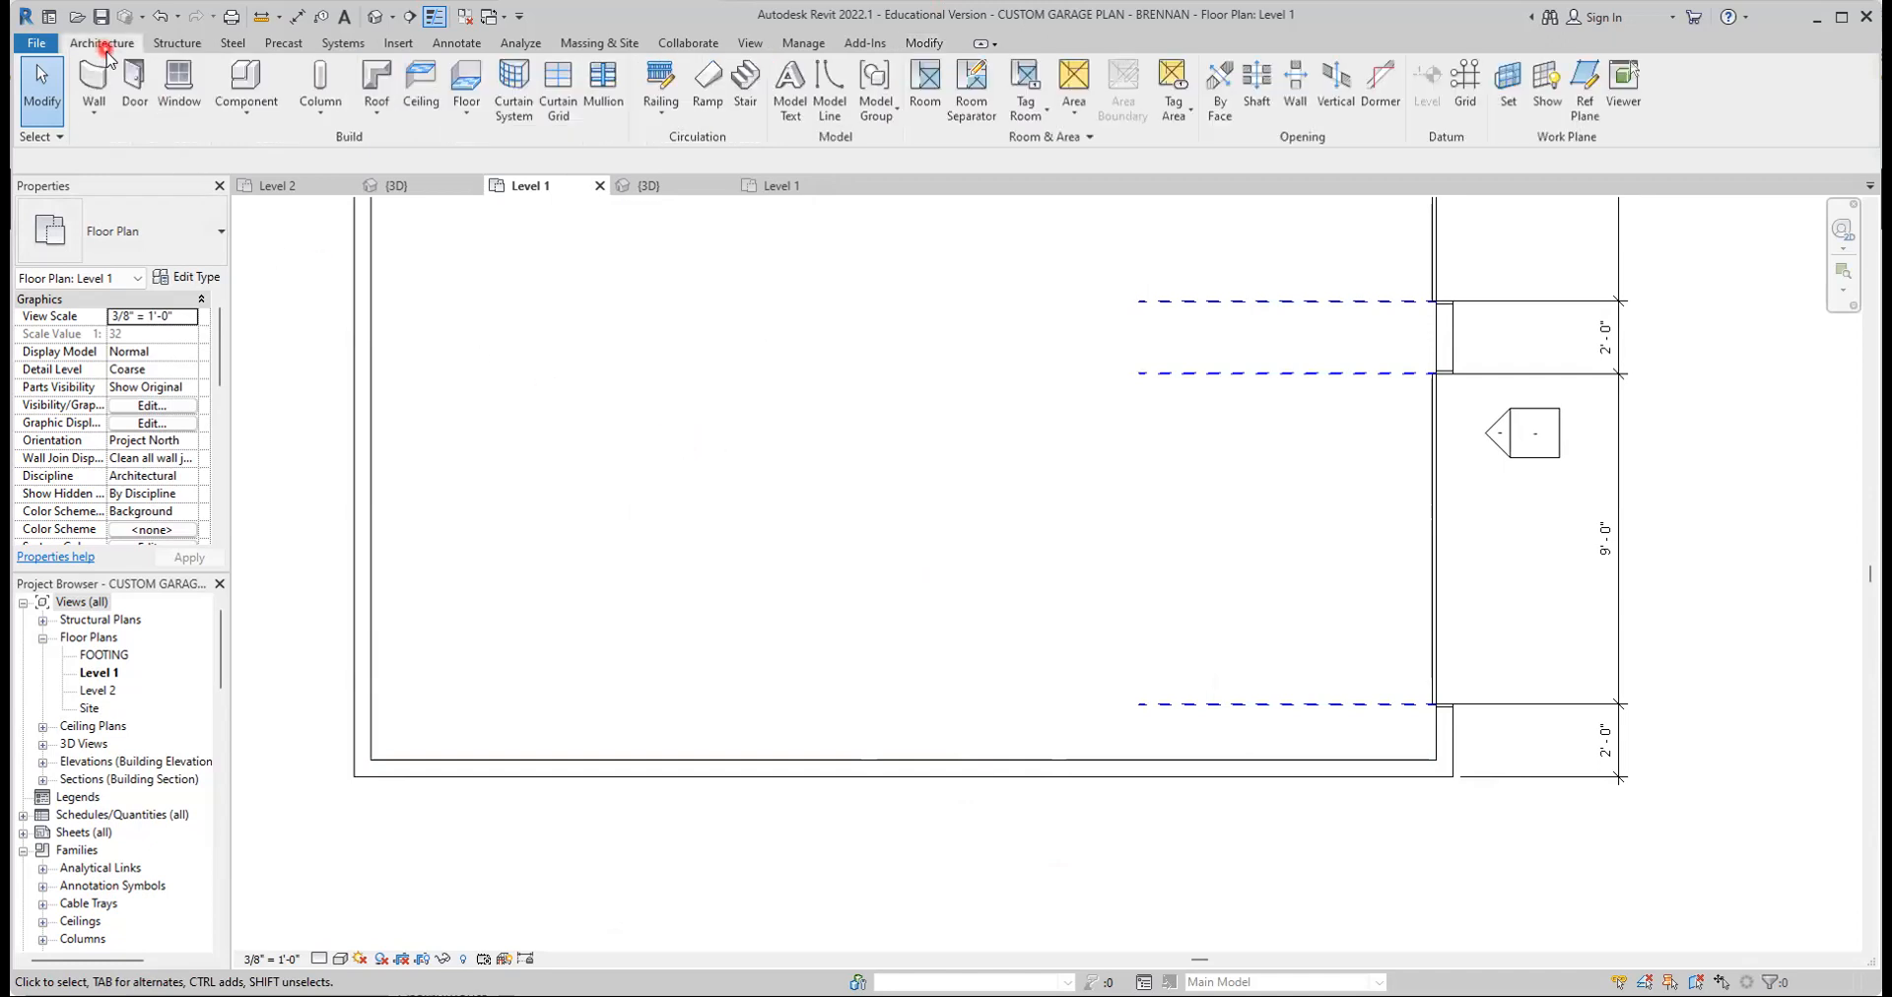
{"action": "left_click", "coordinate": [179, 89]}
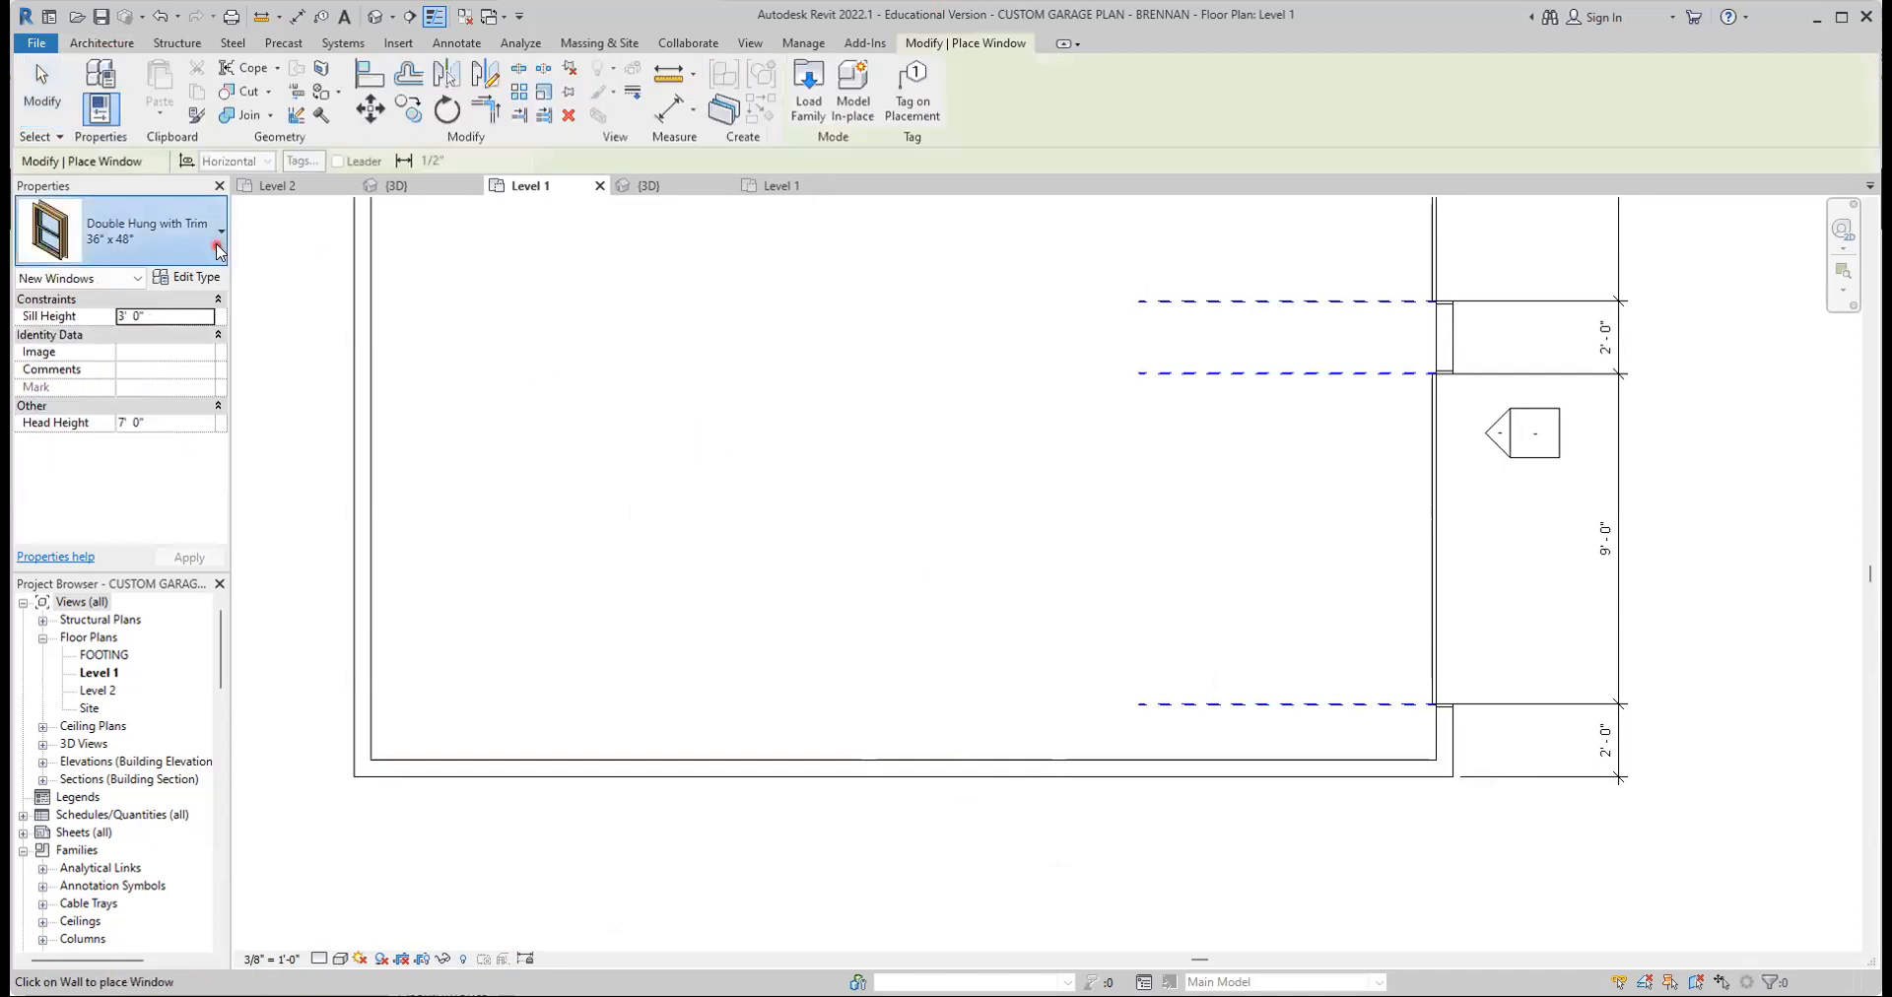
{"action": "left_click", "coordinate": [217, 241]}
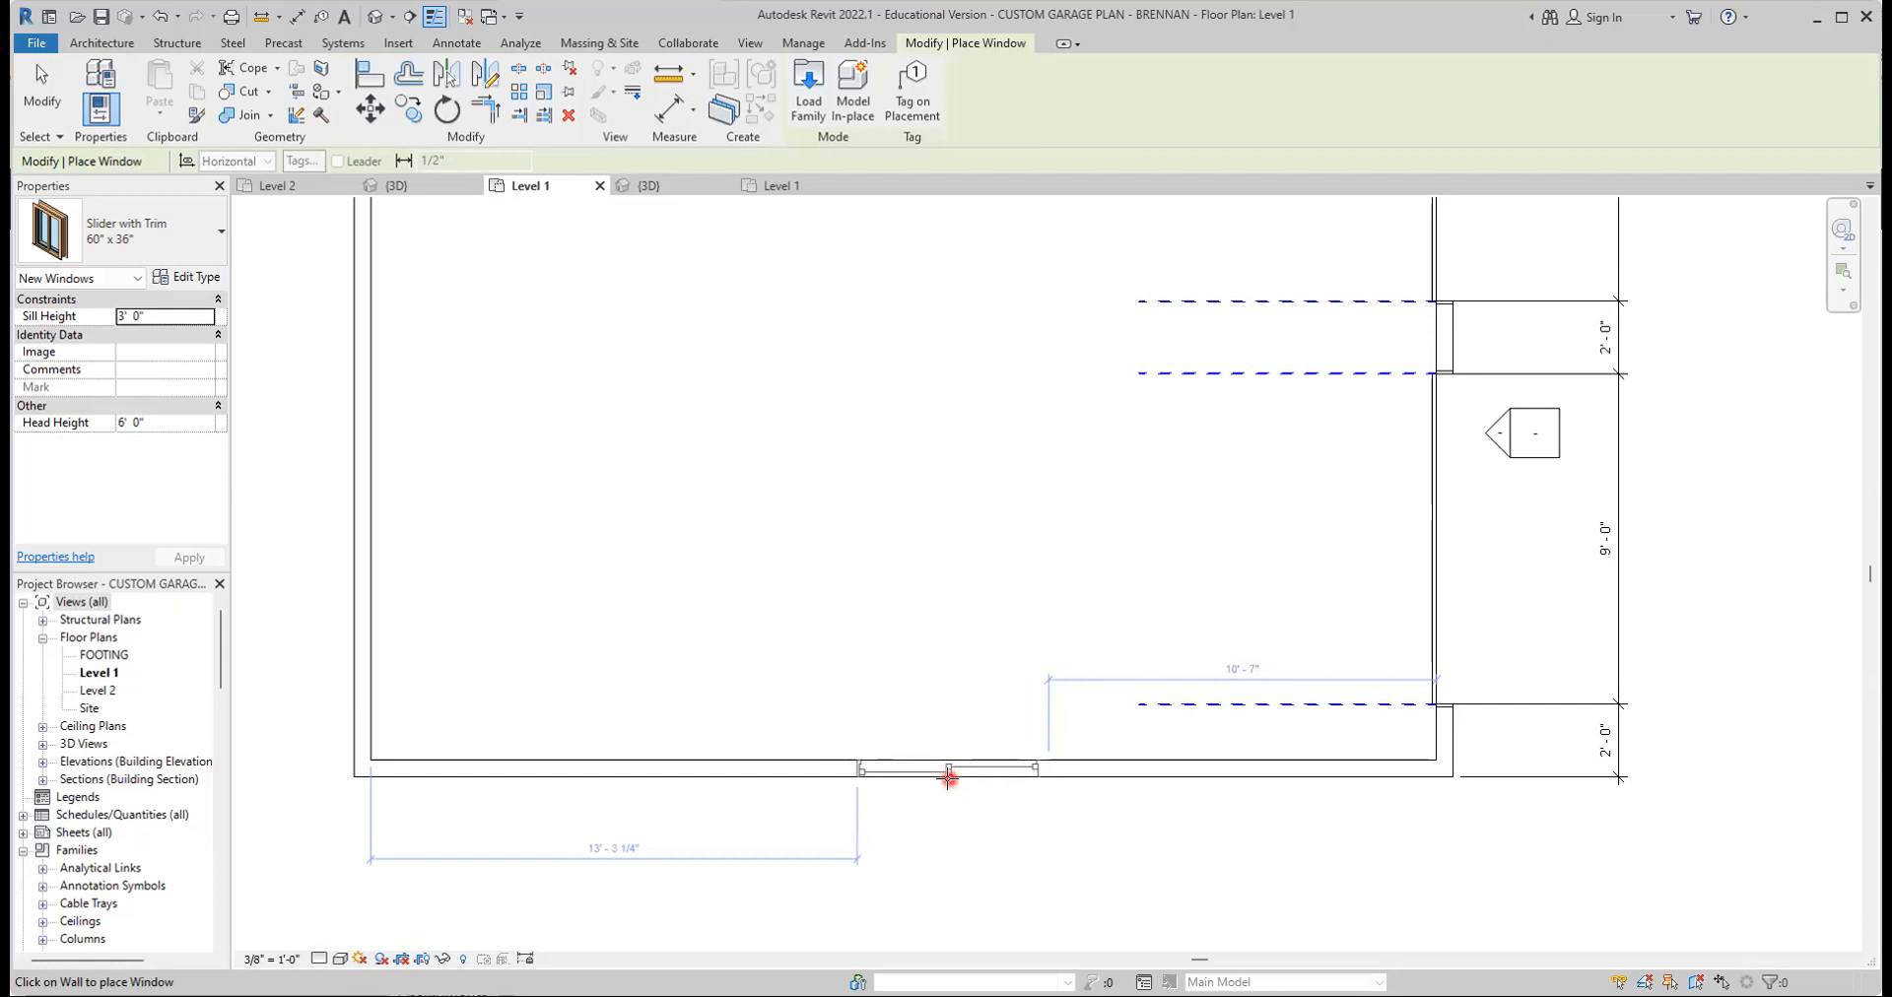
{"action": "left_click", "coordinate": [948, 778]}
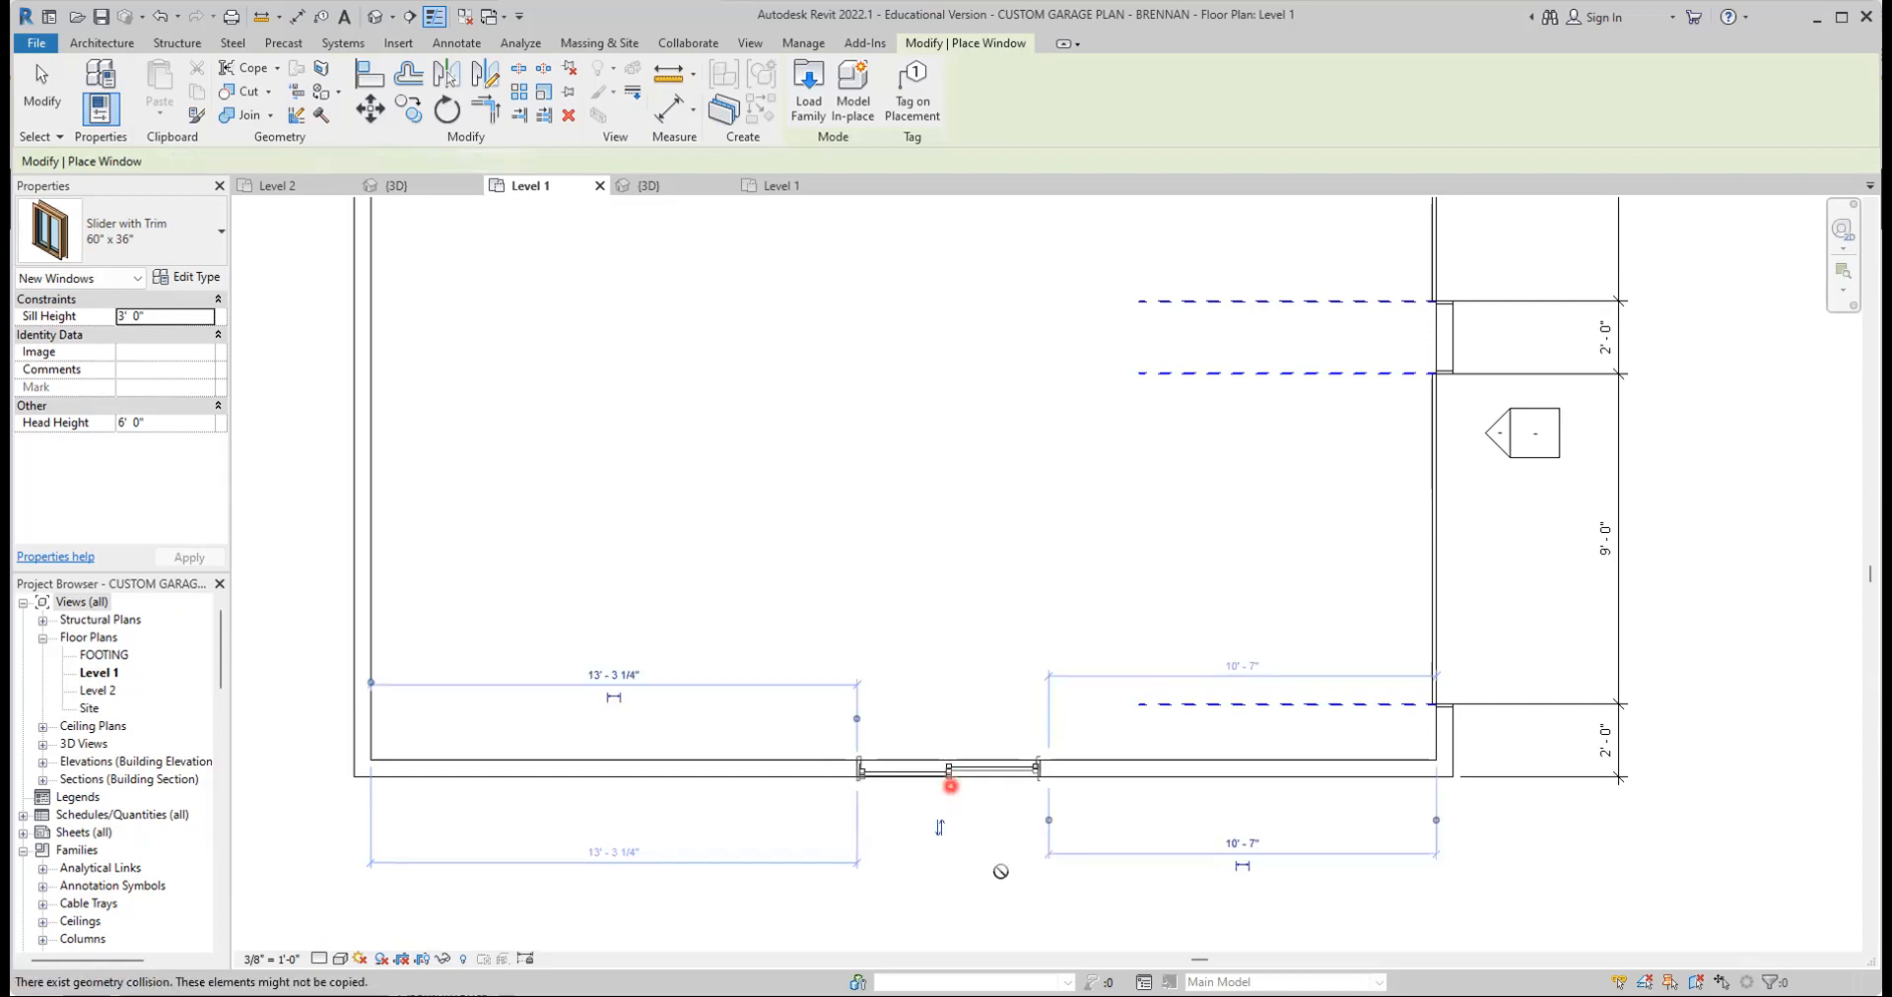
Move the window's temporary dimension witness lines to the east wall's exterior face and the window opening's east edge
{"action": "scroll", "coordinate": [982, 882], "scroll_direction": "up", "scroll_amount": 2}
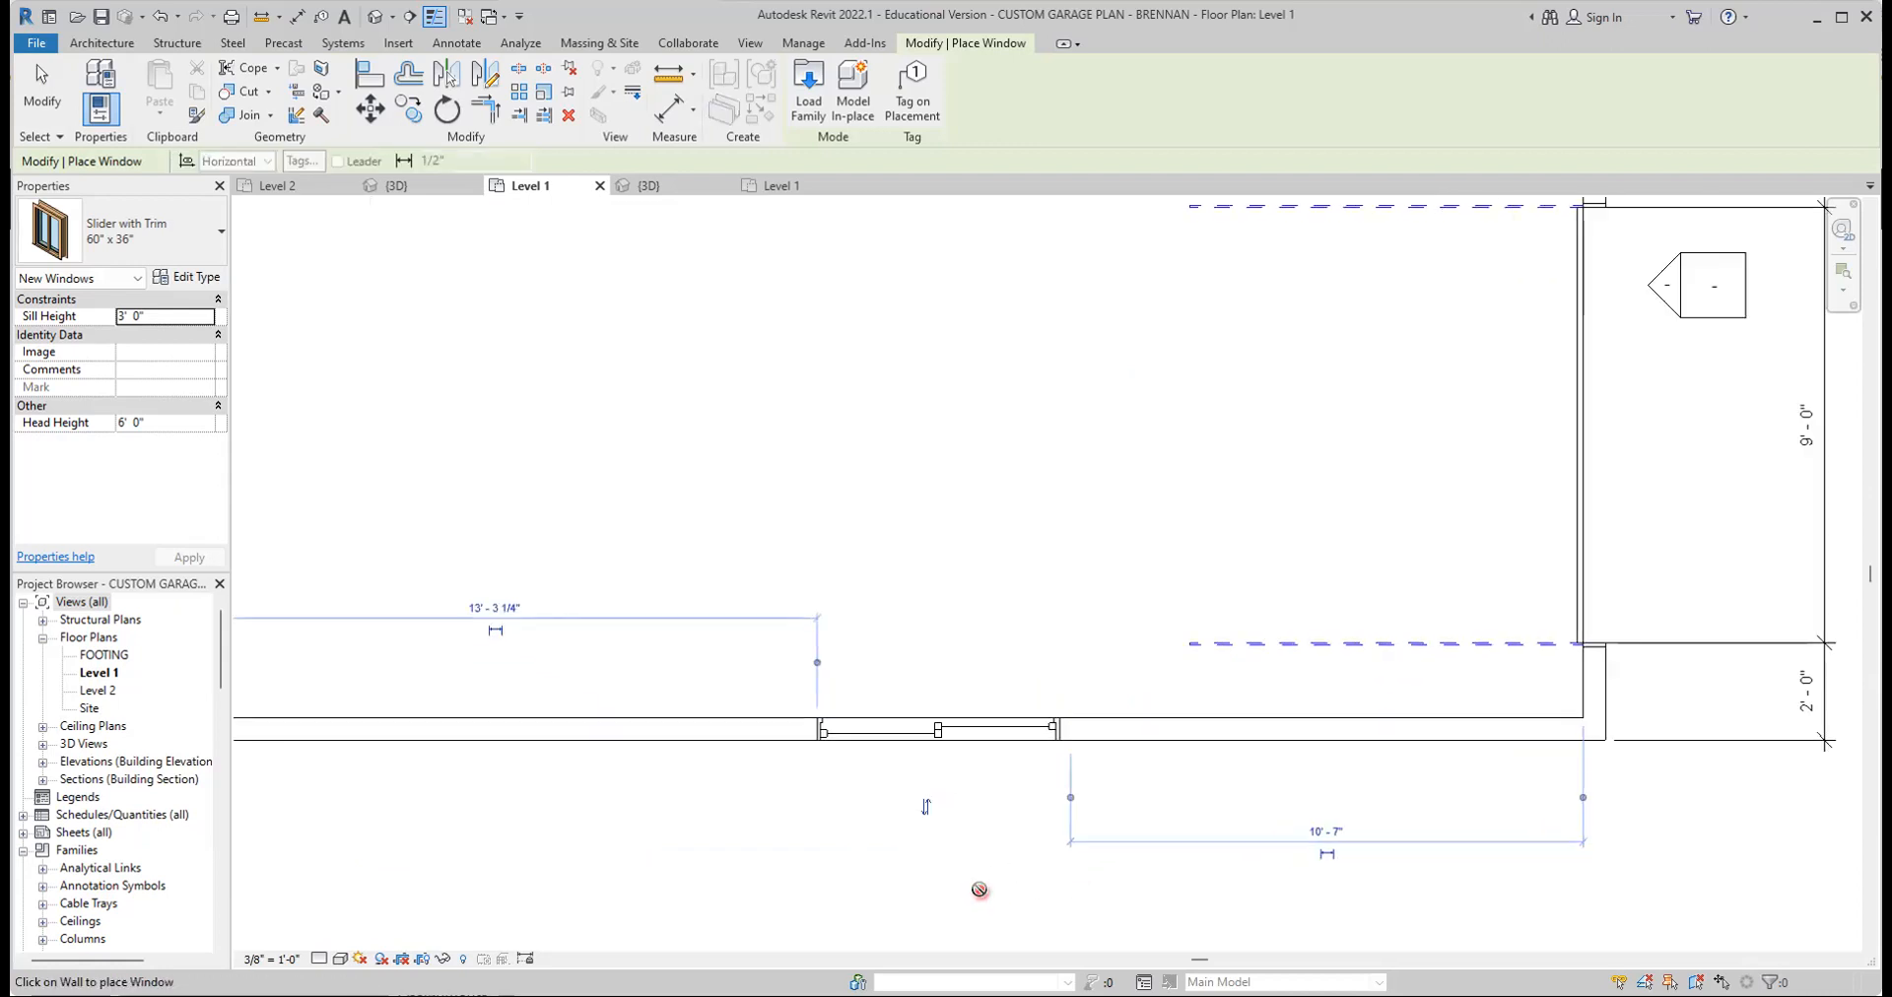
{"action": "middle_click_drag", "start_coordinate": [981, 880], "coordinate": [875, 790]}
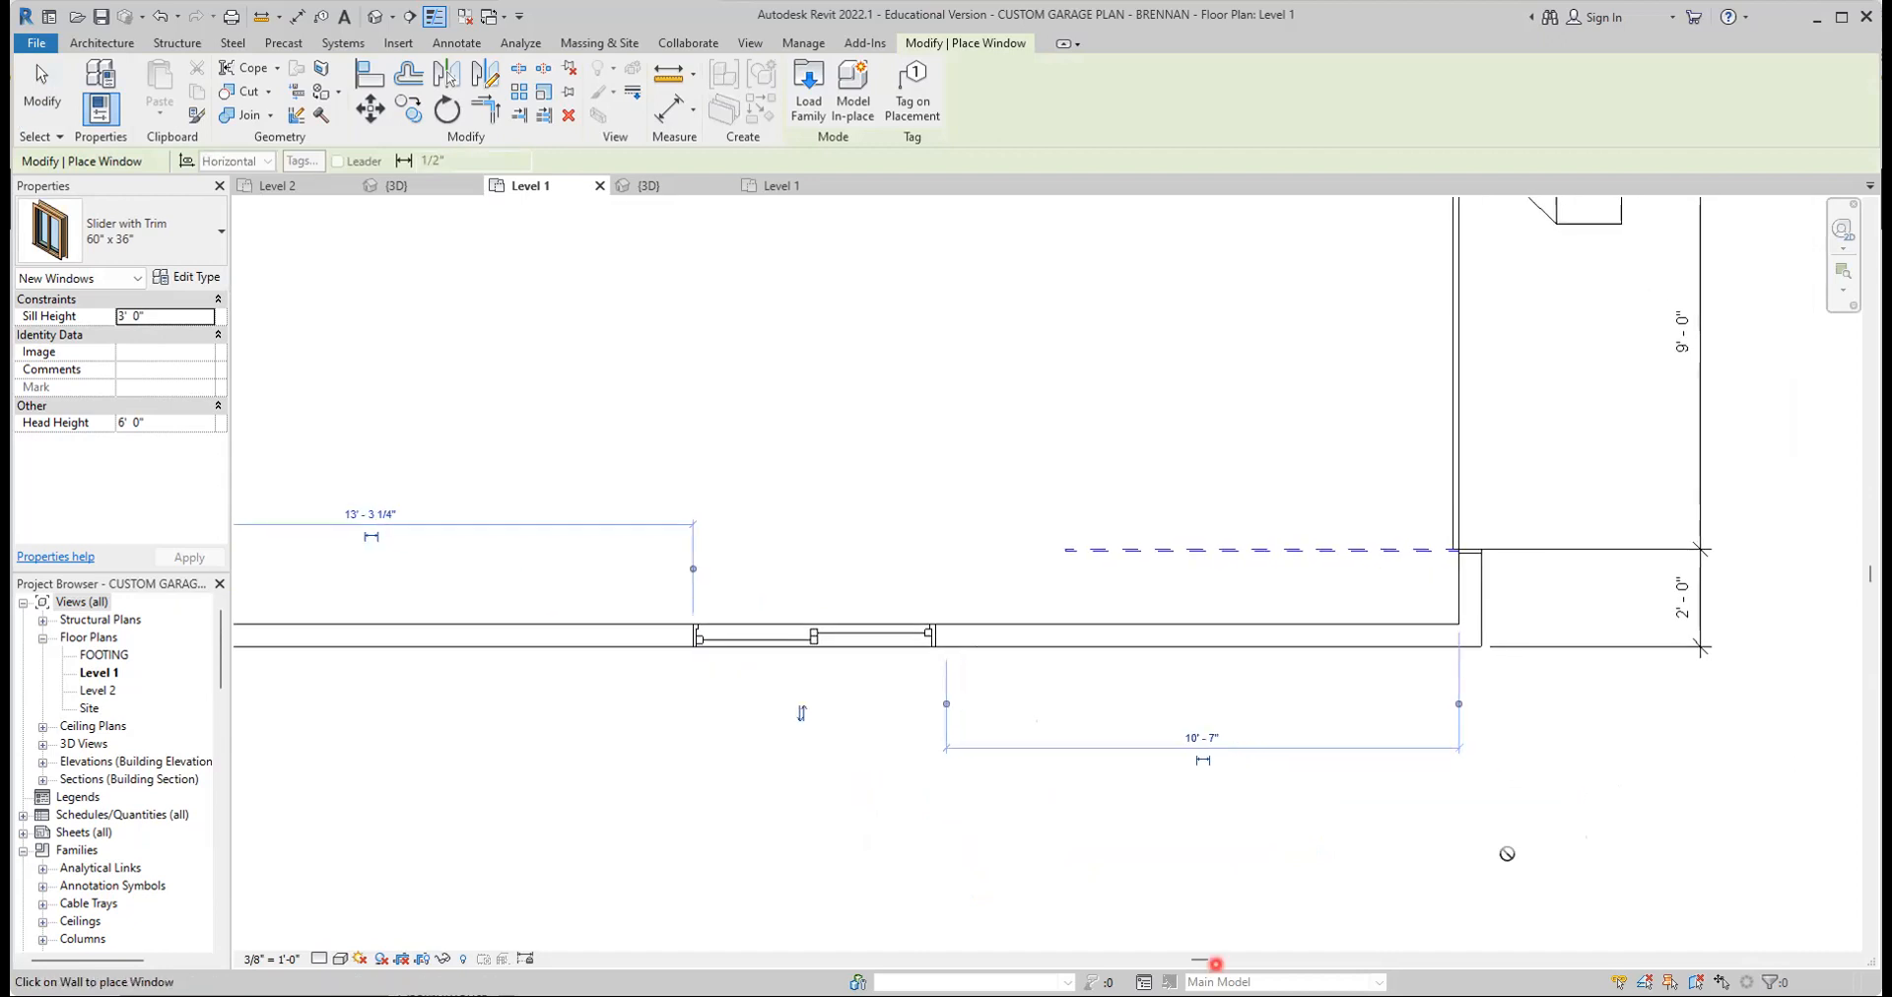
{"action": "left_click_drag", "start_coordinate": [1458, 704], "coordinate": [1481, 606]}
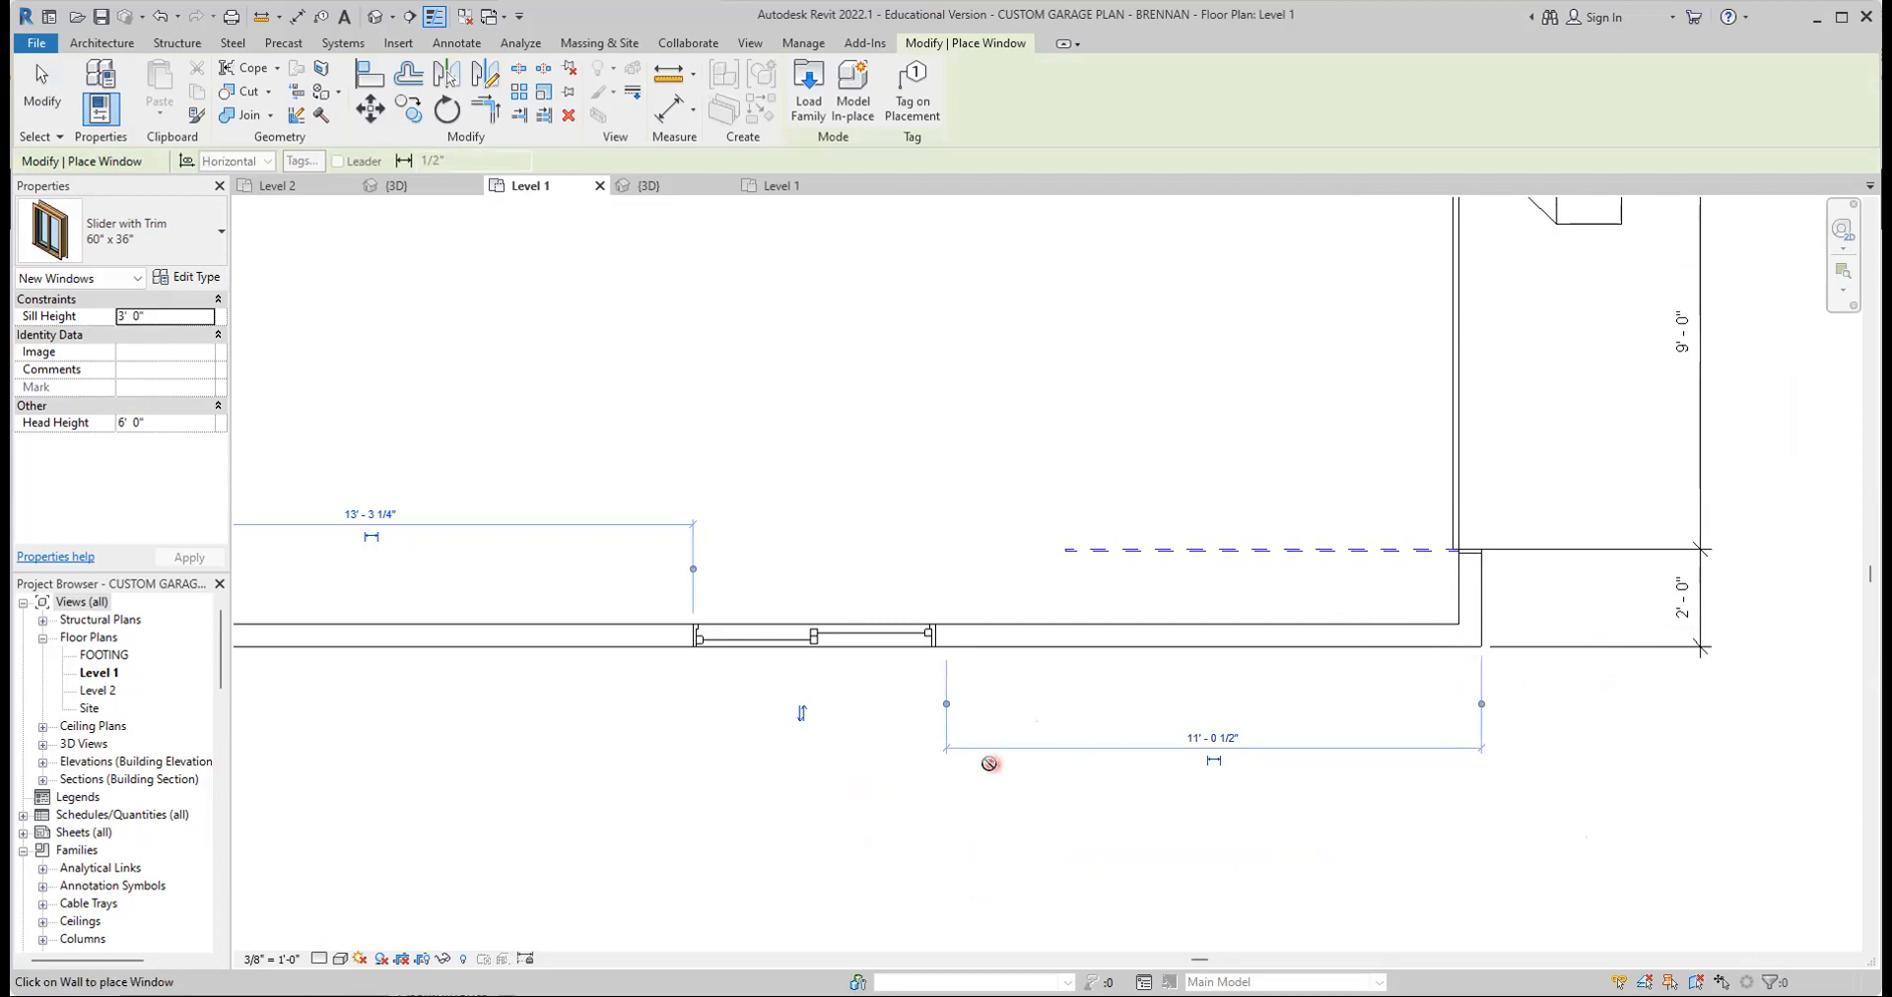
{"action": "scroll", "coordinate": [917, 747], "scroll_direction": "up", "scroll_amount": 4}
{"action": "left_click_drag", "start_coordinate": [975, 633], "coordinate": [950, 477]}
{"action": "scroll", "coordinate": [1182, 620], "scroll_direction": "down", "scroll_amount": 4}
Set the window opening's distance from the east wall's exterior face to 12'-6"
{"action": "scroll", "coordinate": [1384, 687], "scroll_direction": "up", "scroll_amount": 3}
{"action": "left_click", "coordinate": [1365, 646]}
{"action": "type", "text": "12 6"}
{"action": "key", "text": "Return"}
{"action": "scroll", "coordinate": [1099, 756], "scroll_direction": "down", "scroll_amount": 5}
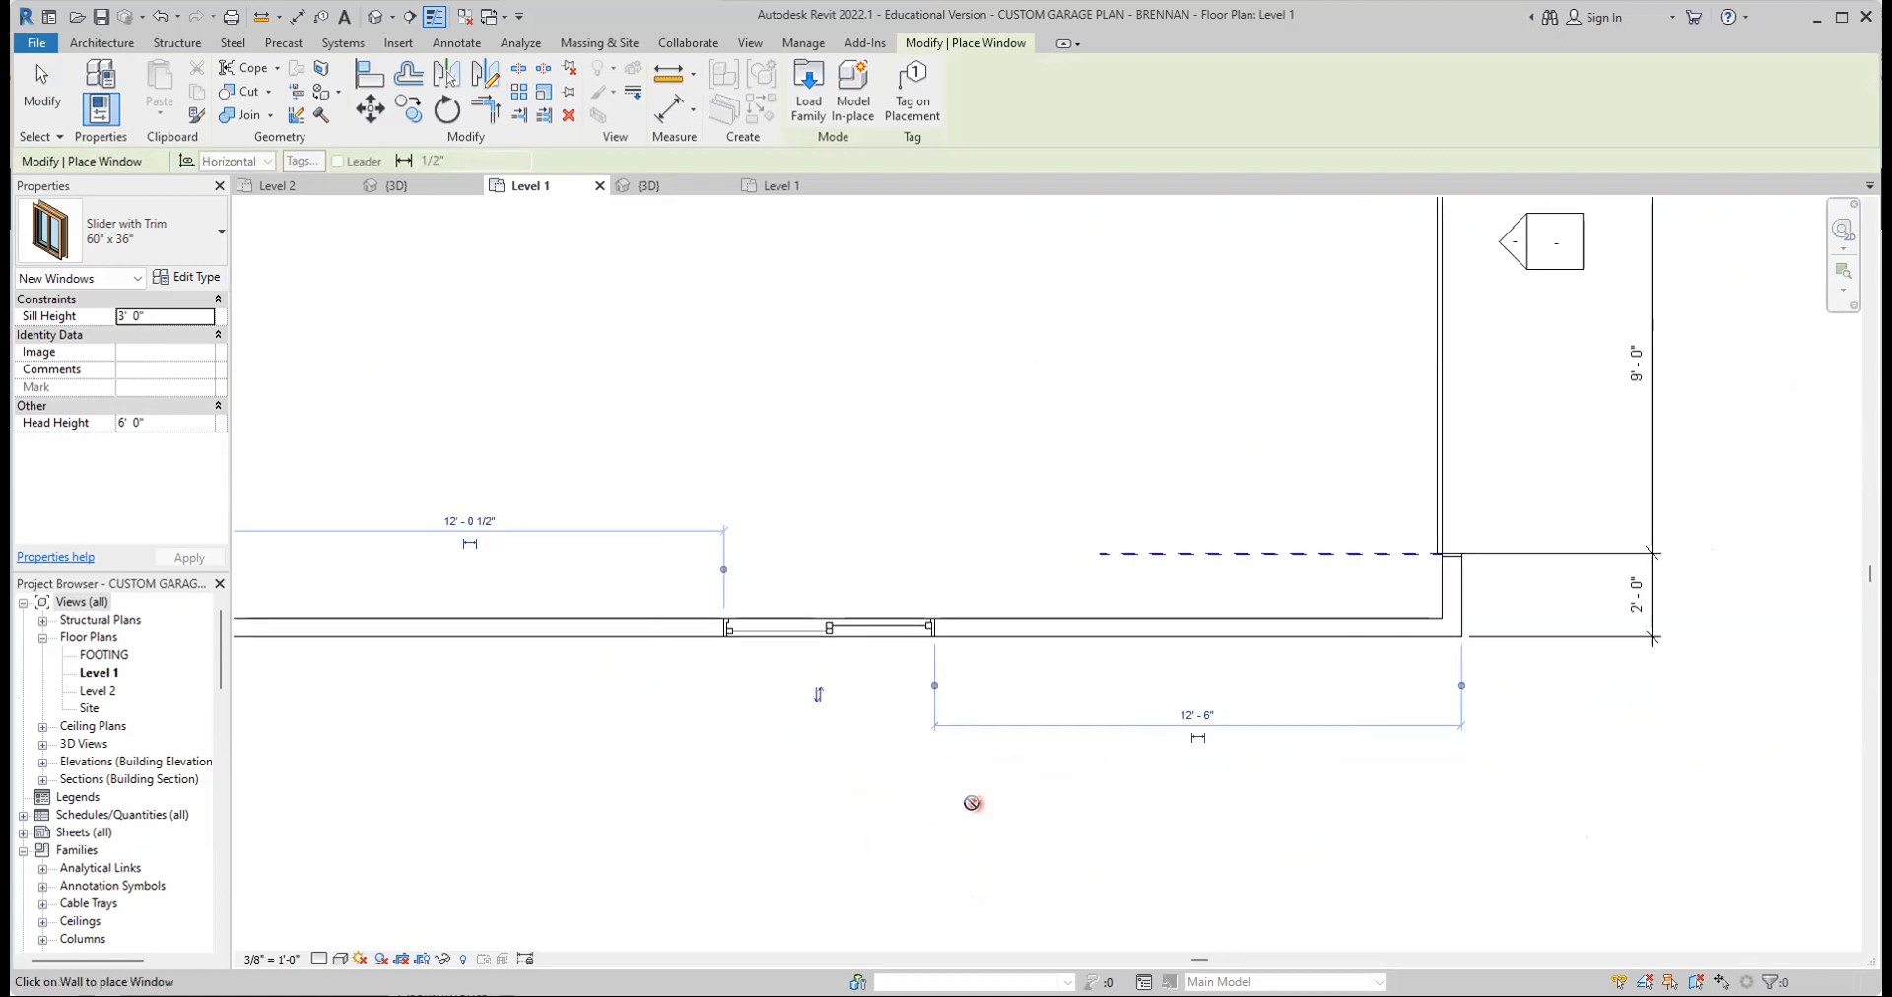
{"action": "key", "text": "Escape"}
Dimension the entire south wall with an aligned string that includes the window, placed outside the building
{"action": "scroll", "coordinate": [915, 807], "scroll_direction": "down", "scroll_amount": 3}
{"action": "middle_click_drag", "start_coordinate": [916, 804], "coordinate": [948, 810]}
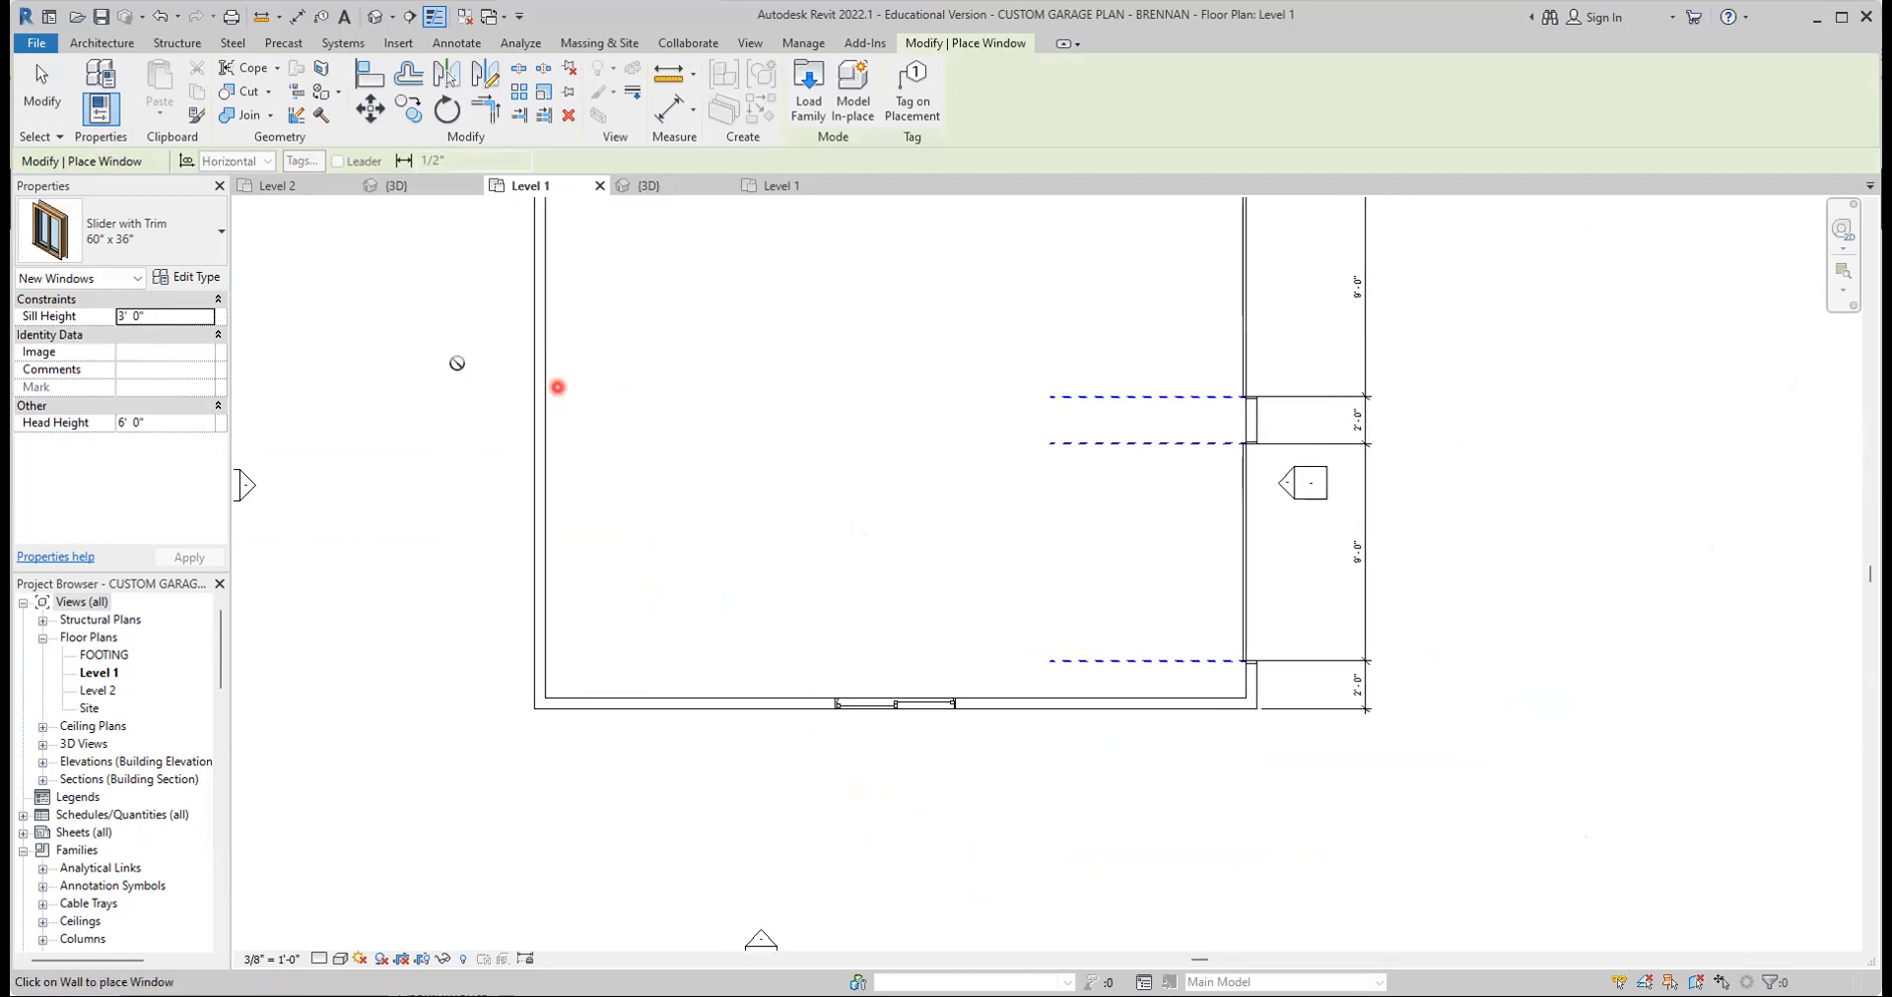
{"action": "left_click", "coordinate": [297, 16]}
{"action": "left_click", "coordinate": [772, 702]}
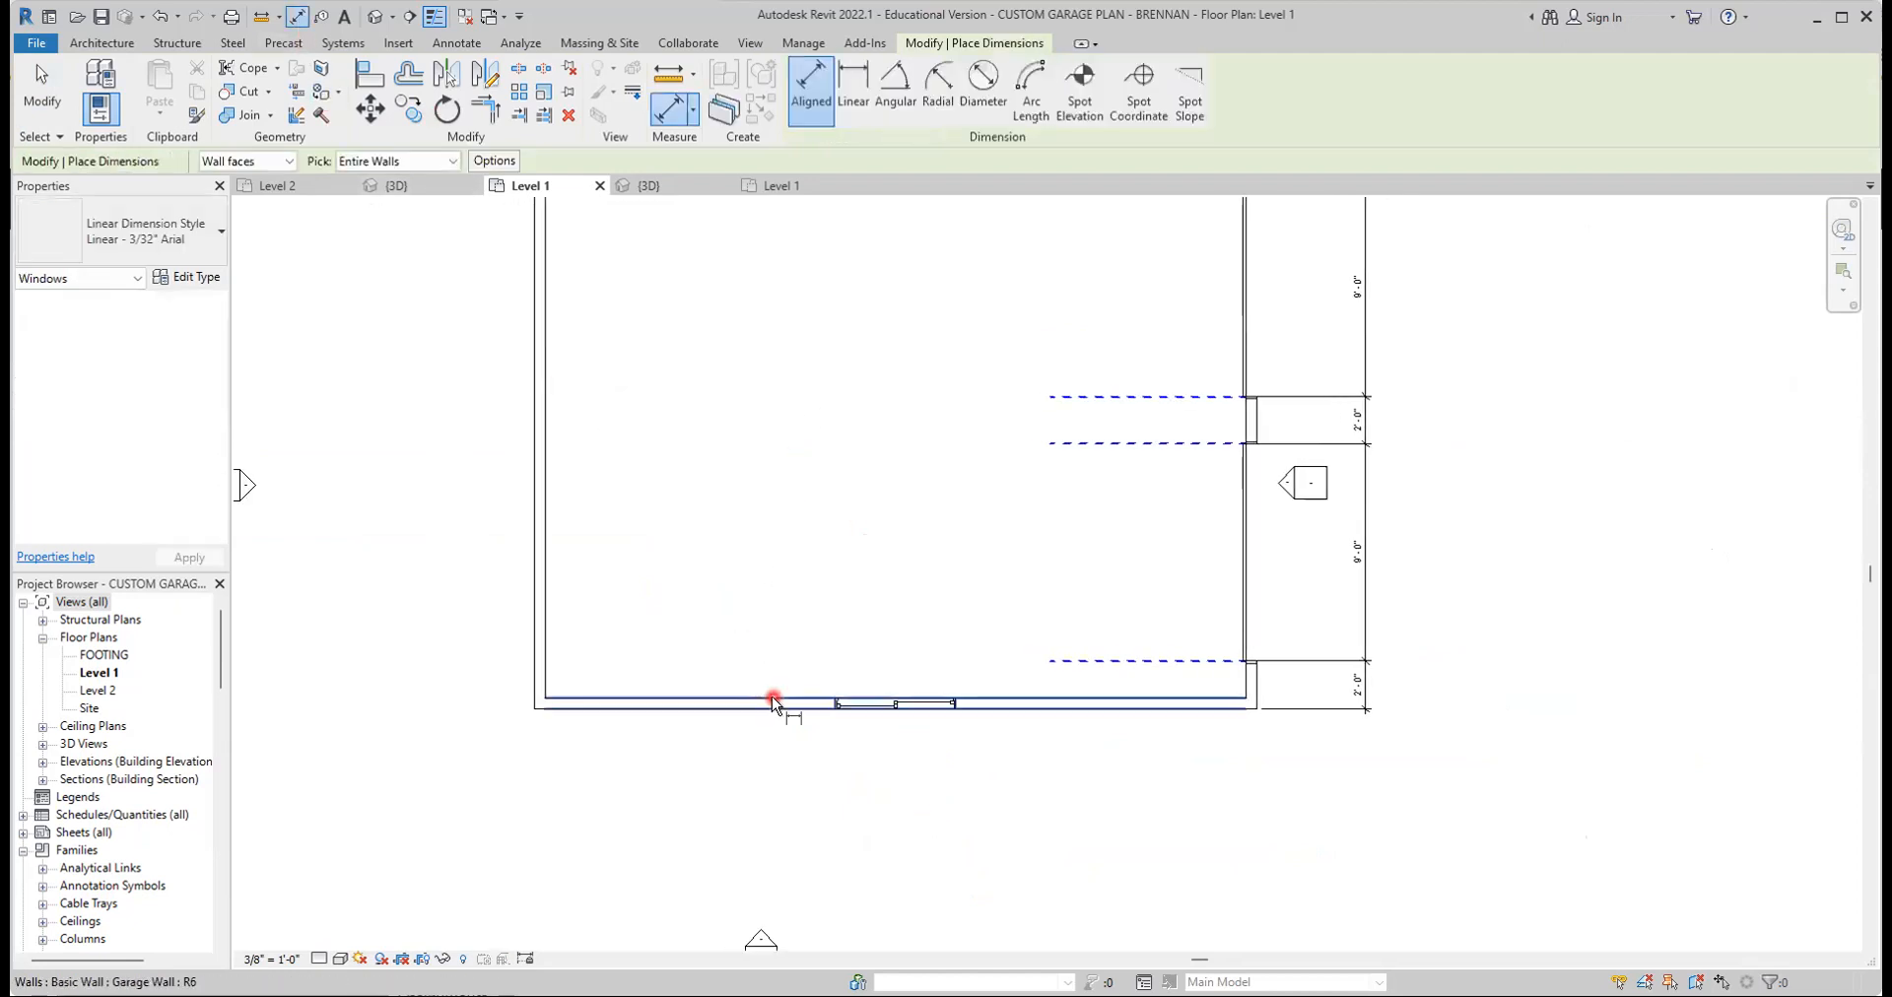
{"action": "left_click", "coordinate": [792, 775]}
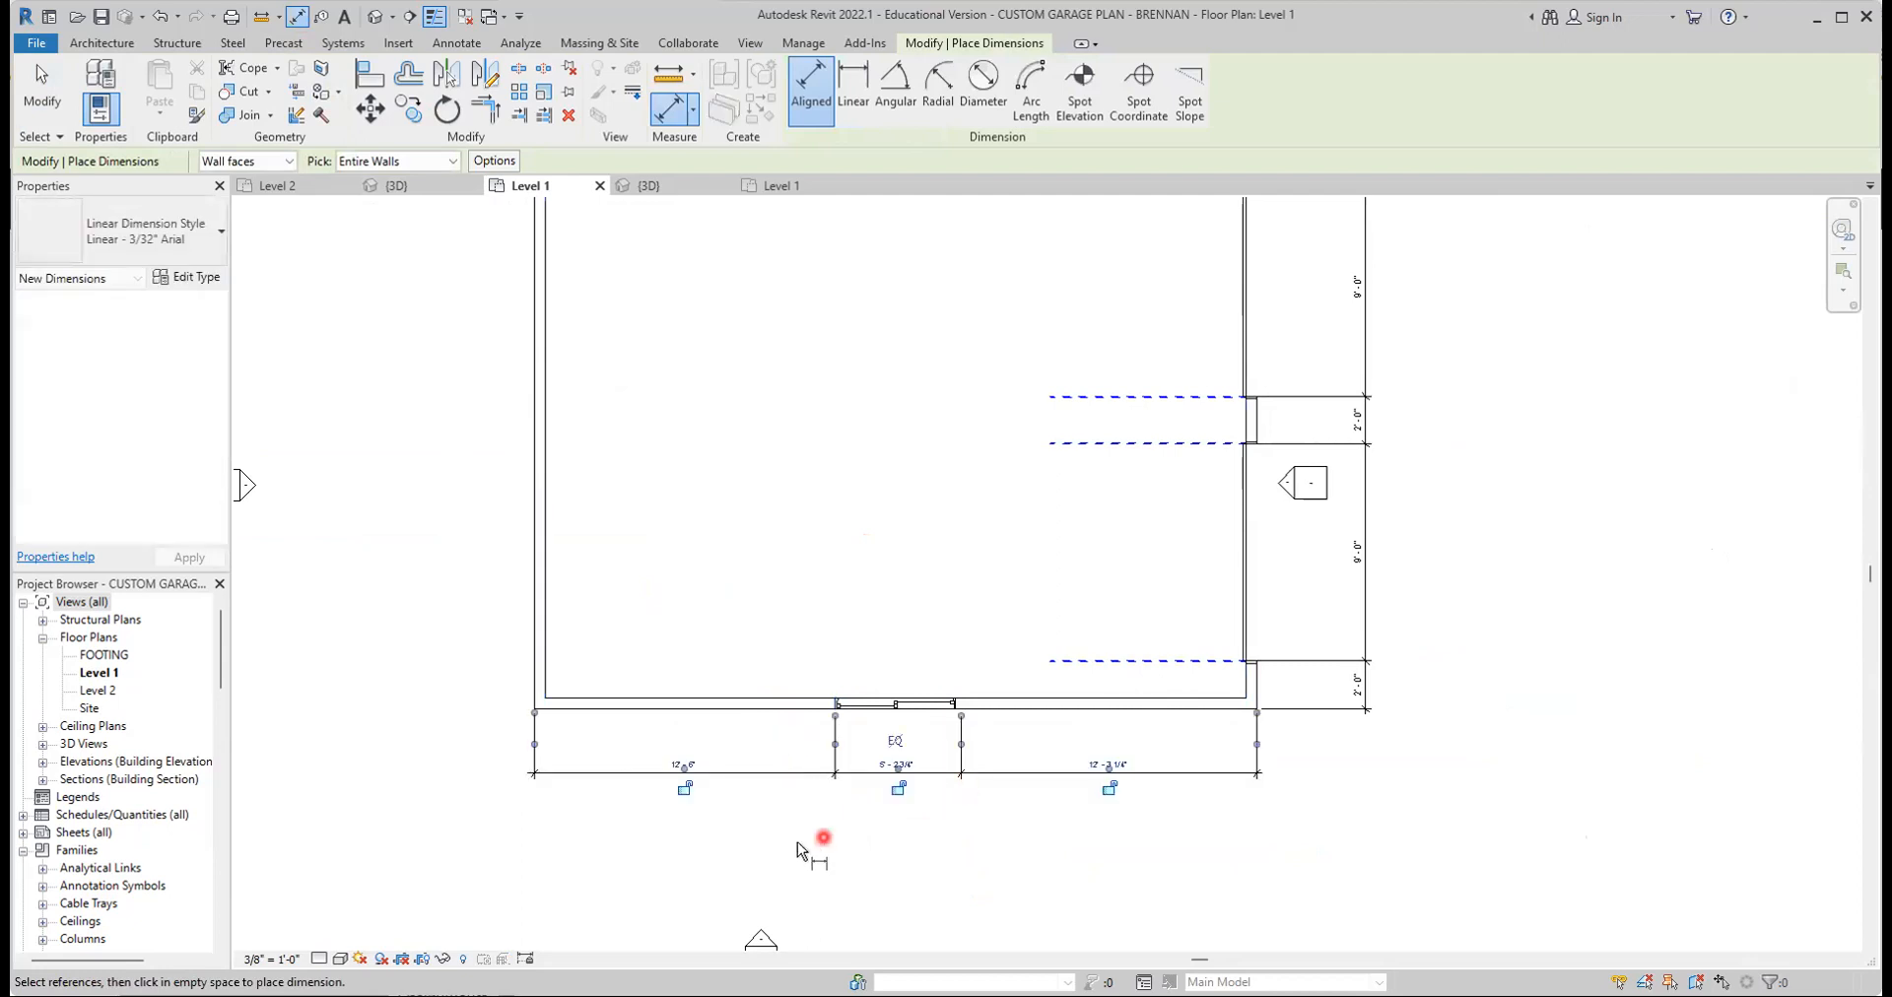
Move the south string's witness line at the window's east side to the opening's edge, giving 5'-0" and 12'-6" segments
{"action": "scroll", "coordinate": [764, 743], "scroll_direction": "up", "scroll_amount": 3}
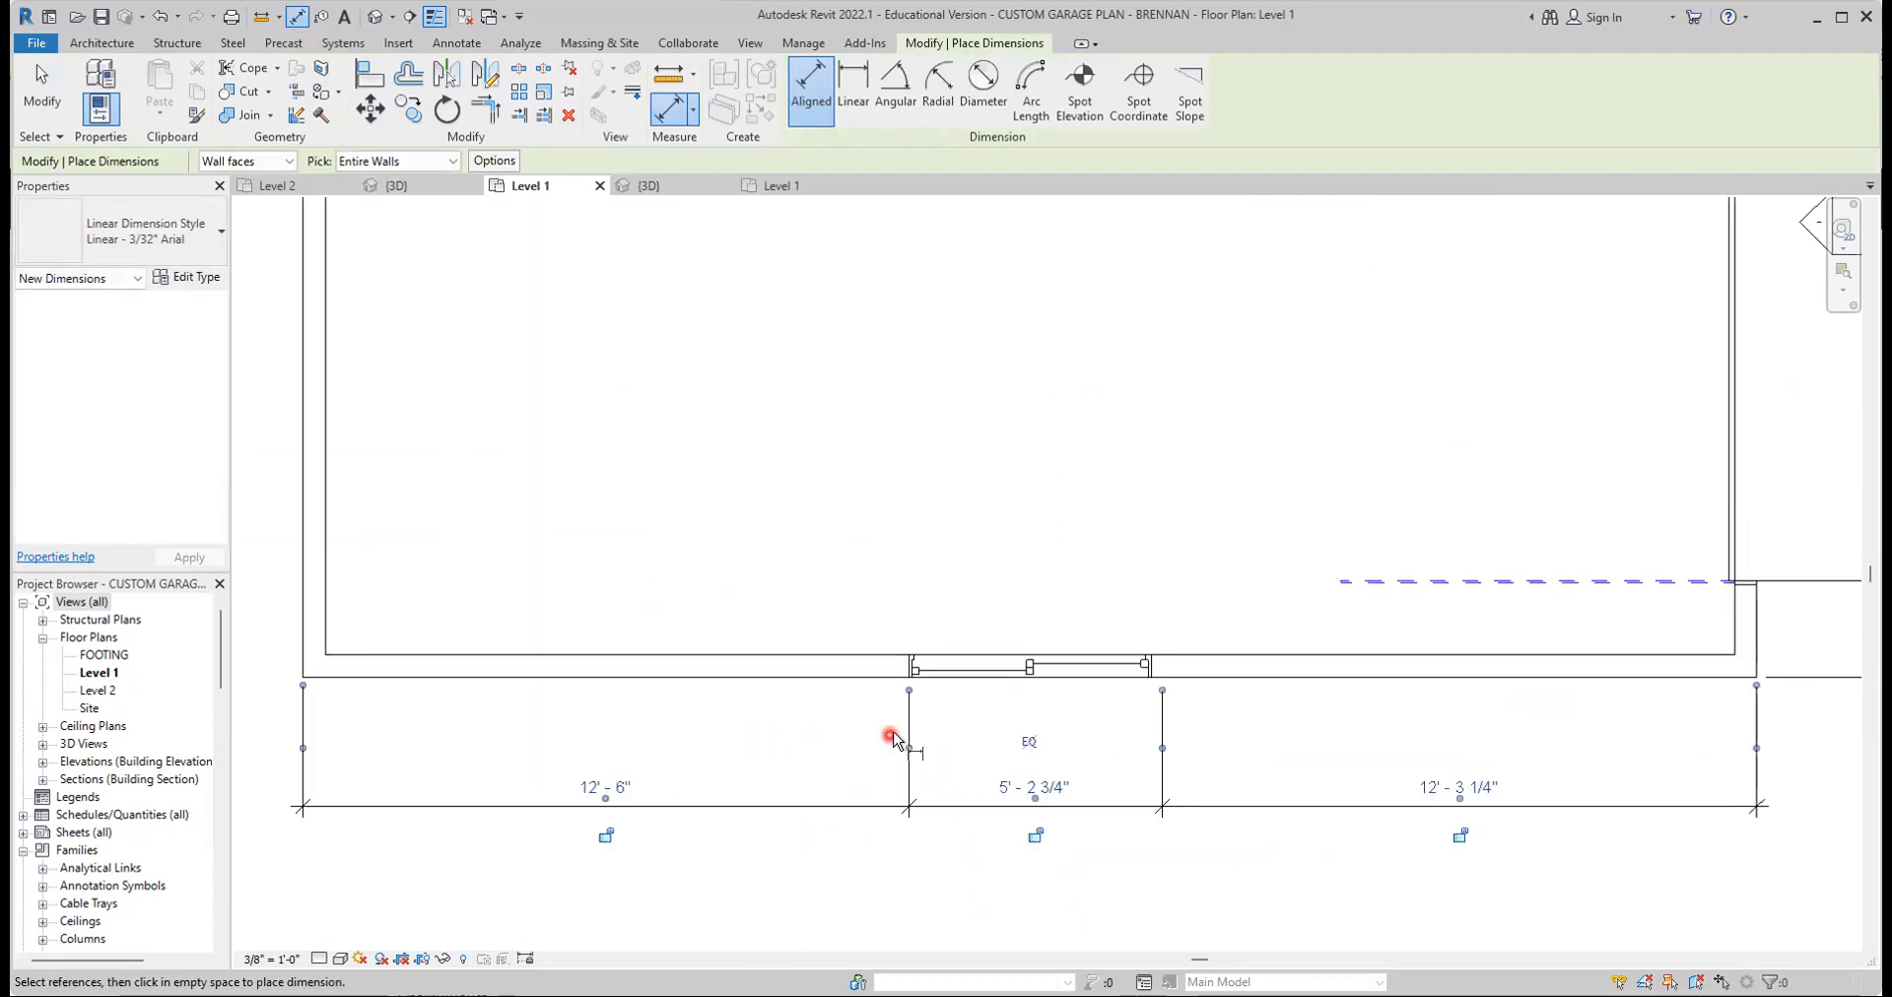
{"action": "scroll", "coordinate": [911, 730], "scroll_direction": "up", "scroll_amount": 2}
{"action": "middle_click_drag", "start_coordinate": [1229, 745], "coordinate": [1207, 722]}
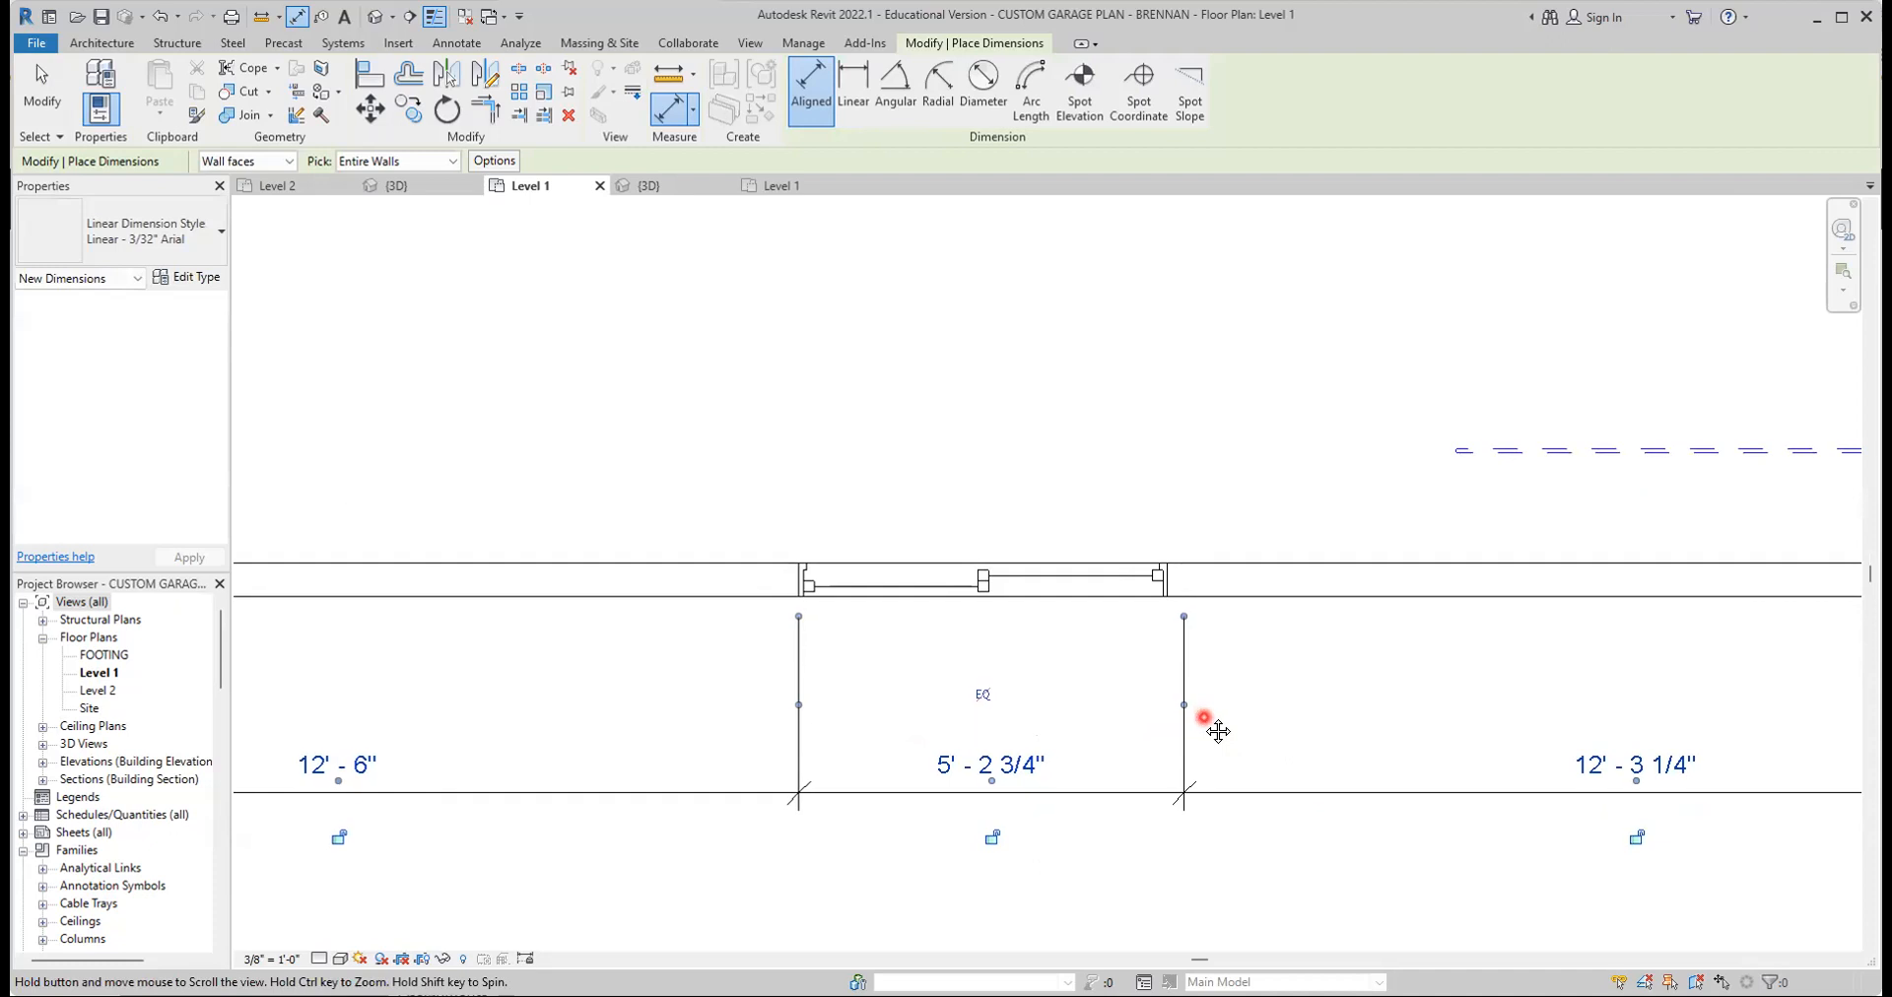
{"action": "left_click_drag", "start_coordinate": [1186, 707], "coordinate": [1169, 584]}
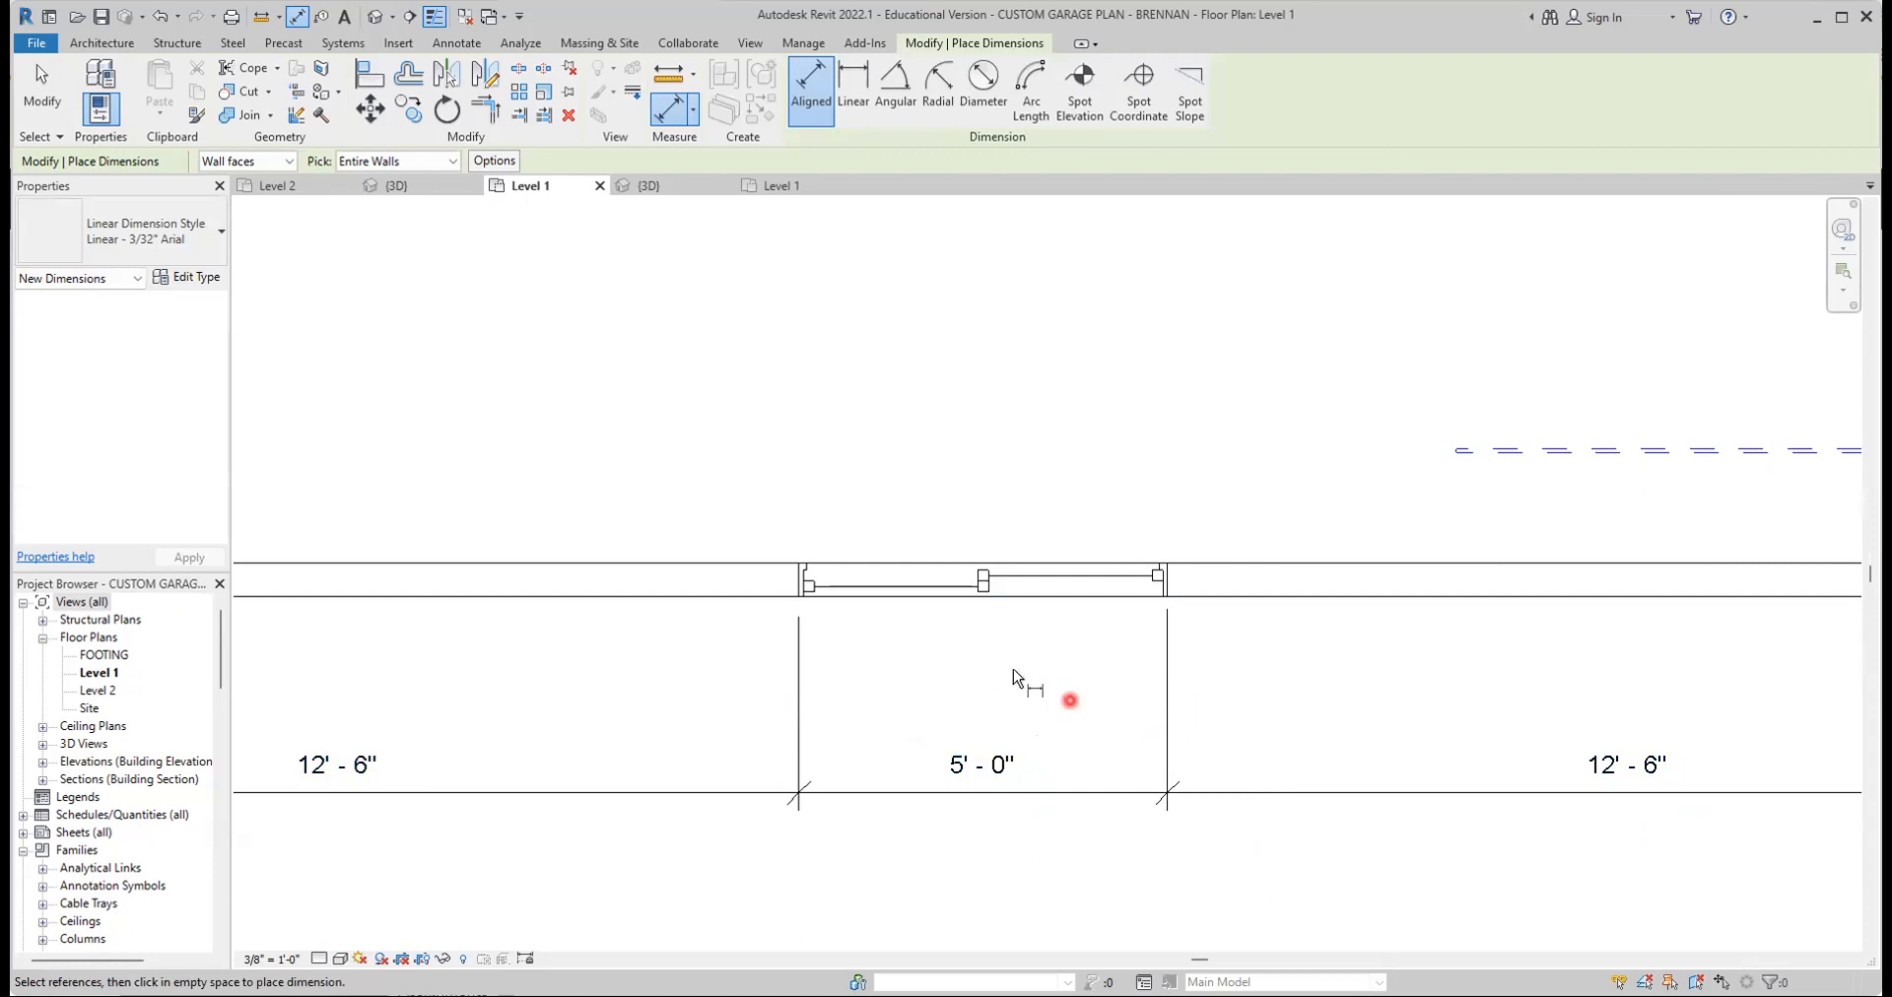
{"action": "key", "text": "Escape"}
{"action": "key", "text": "Escape"}
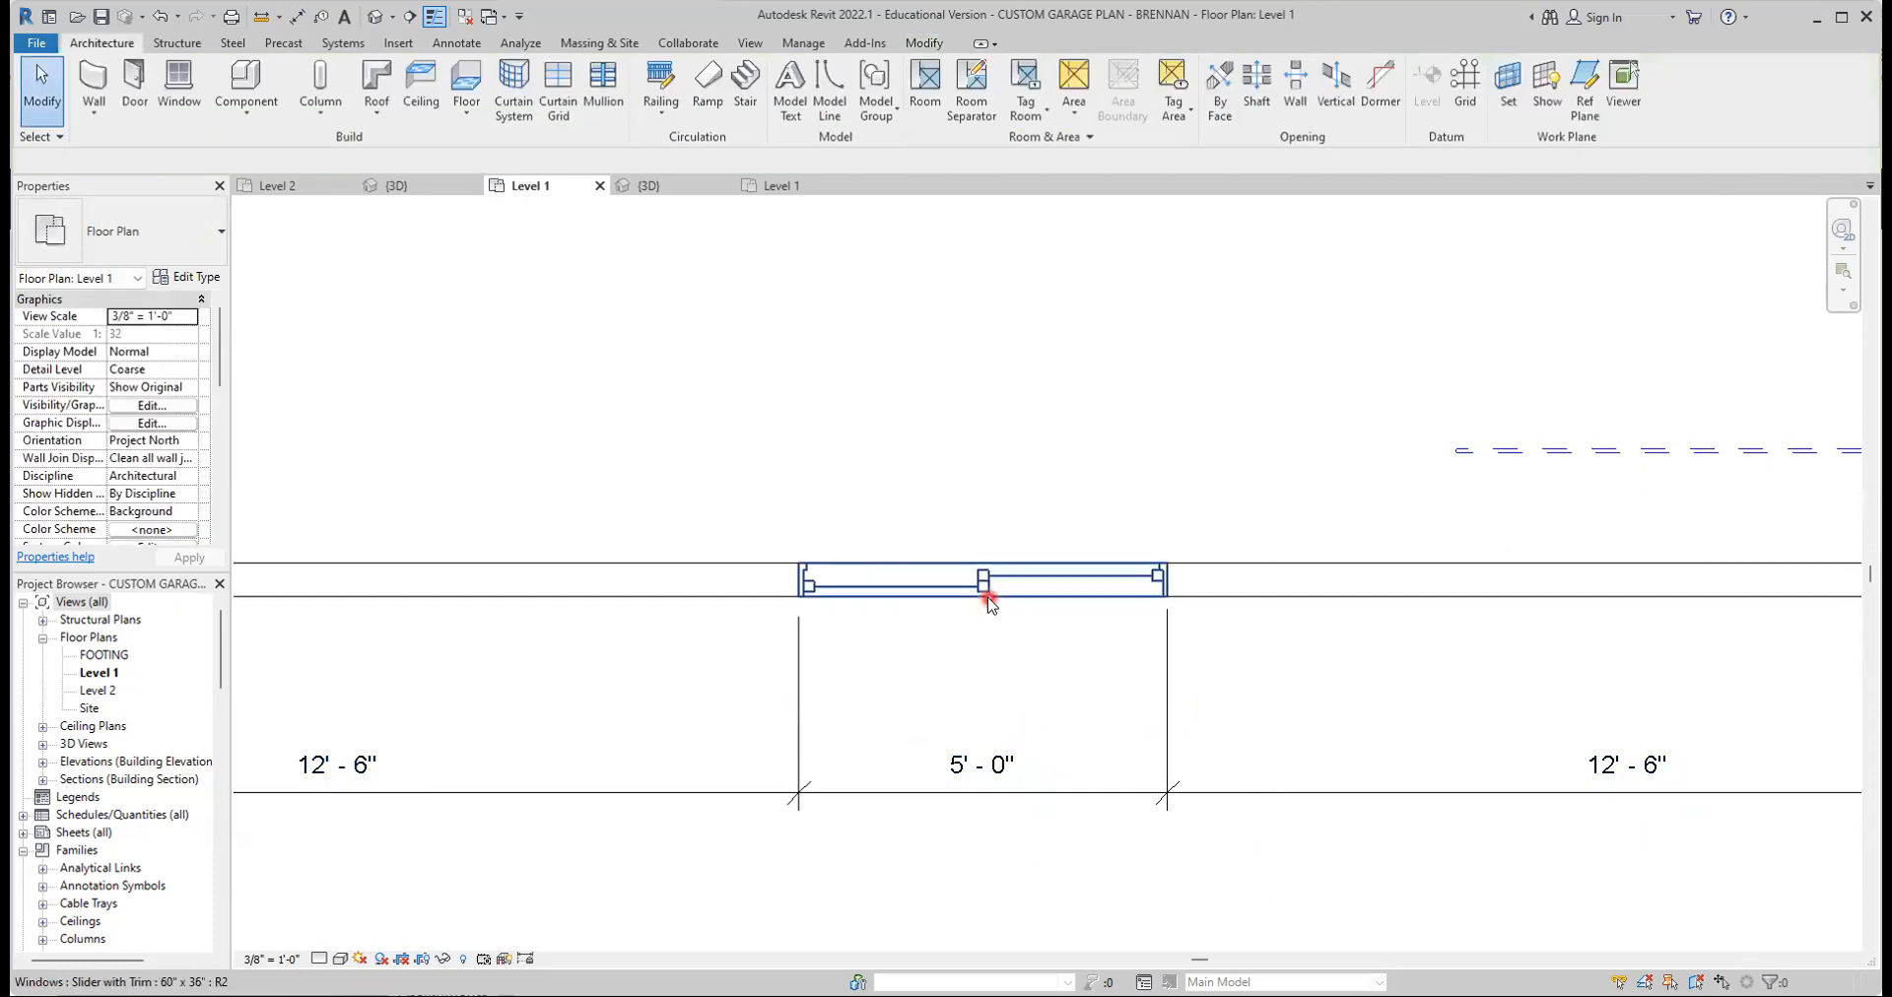
Check the south wall's window and its dimension string on the Level 1 floor plan
{"action": "scroll", "coordinate": [1166, 853], "scroll_direction": "down", "scroll_amount": 4}
{"action": "middle_click_drag", "start_coordinate": [1179, 889], "coordinate": [971, 904]}
{"action": "scroll", "coordinate": [961, 689], "scroll_direction": "down", "scroll_amount": 3}
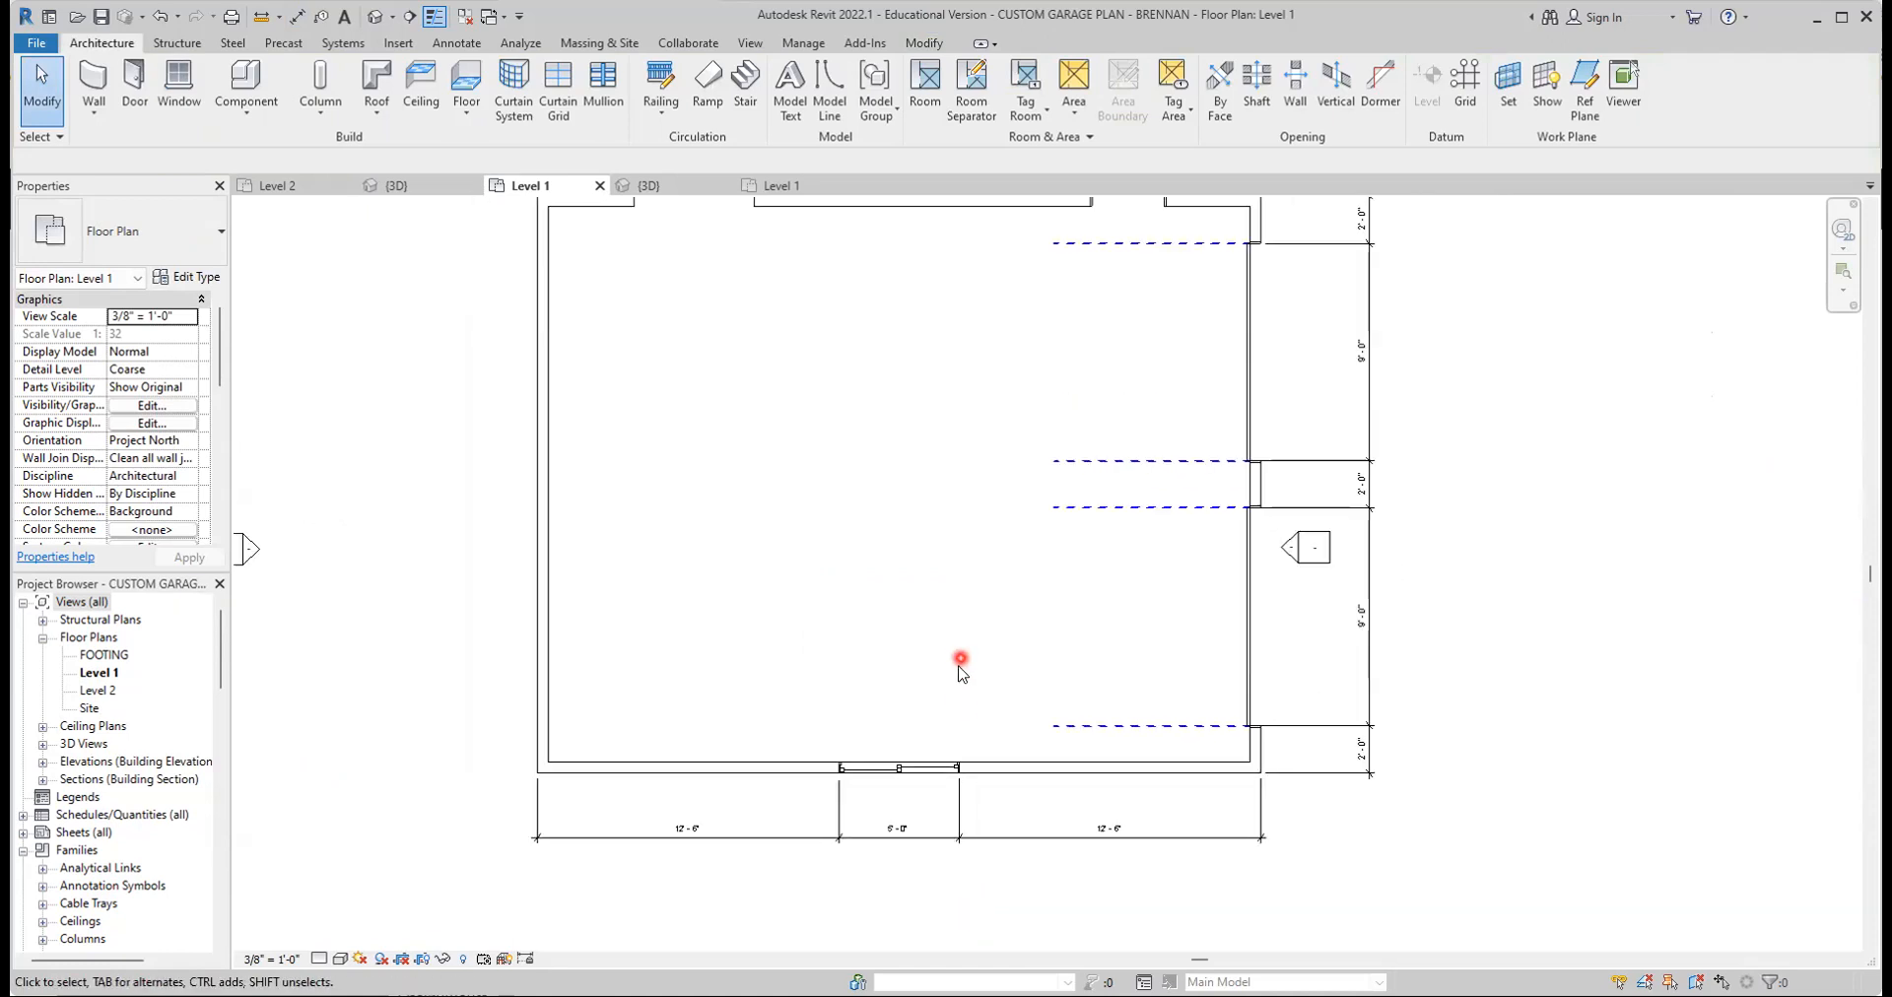
{"action": "scroll", "coordinate": [954, 869], "scroll_direction": "up", "scroll_amount": 5}
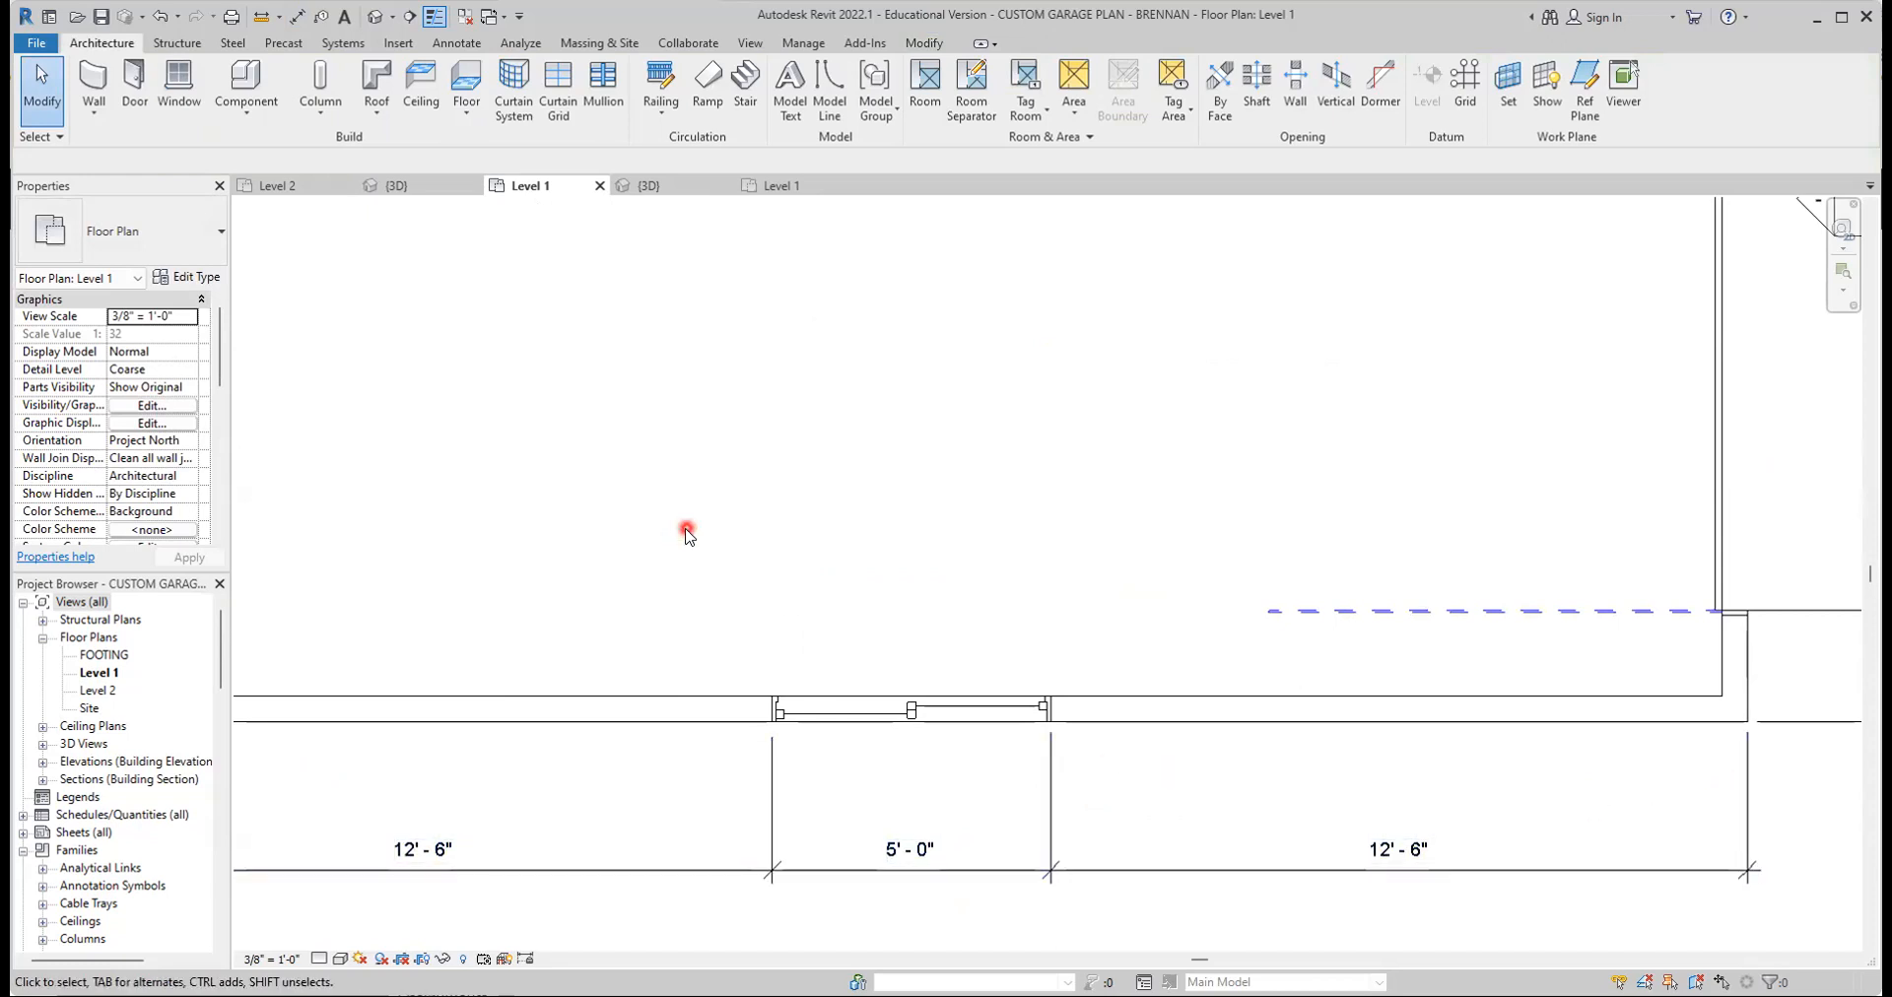
{"action": "scroll", "coordinate": [687, 530], "scroll_direction": "down", "scroll_amount": 3}
{"action": "scroll", "coordinate": [706, 498], "scroll_direction": "down", "scroll_amount": 2}
{"action": "middle_click_drag", "start_coordinate": [710, 486], "coordinate": [726, 554]}
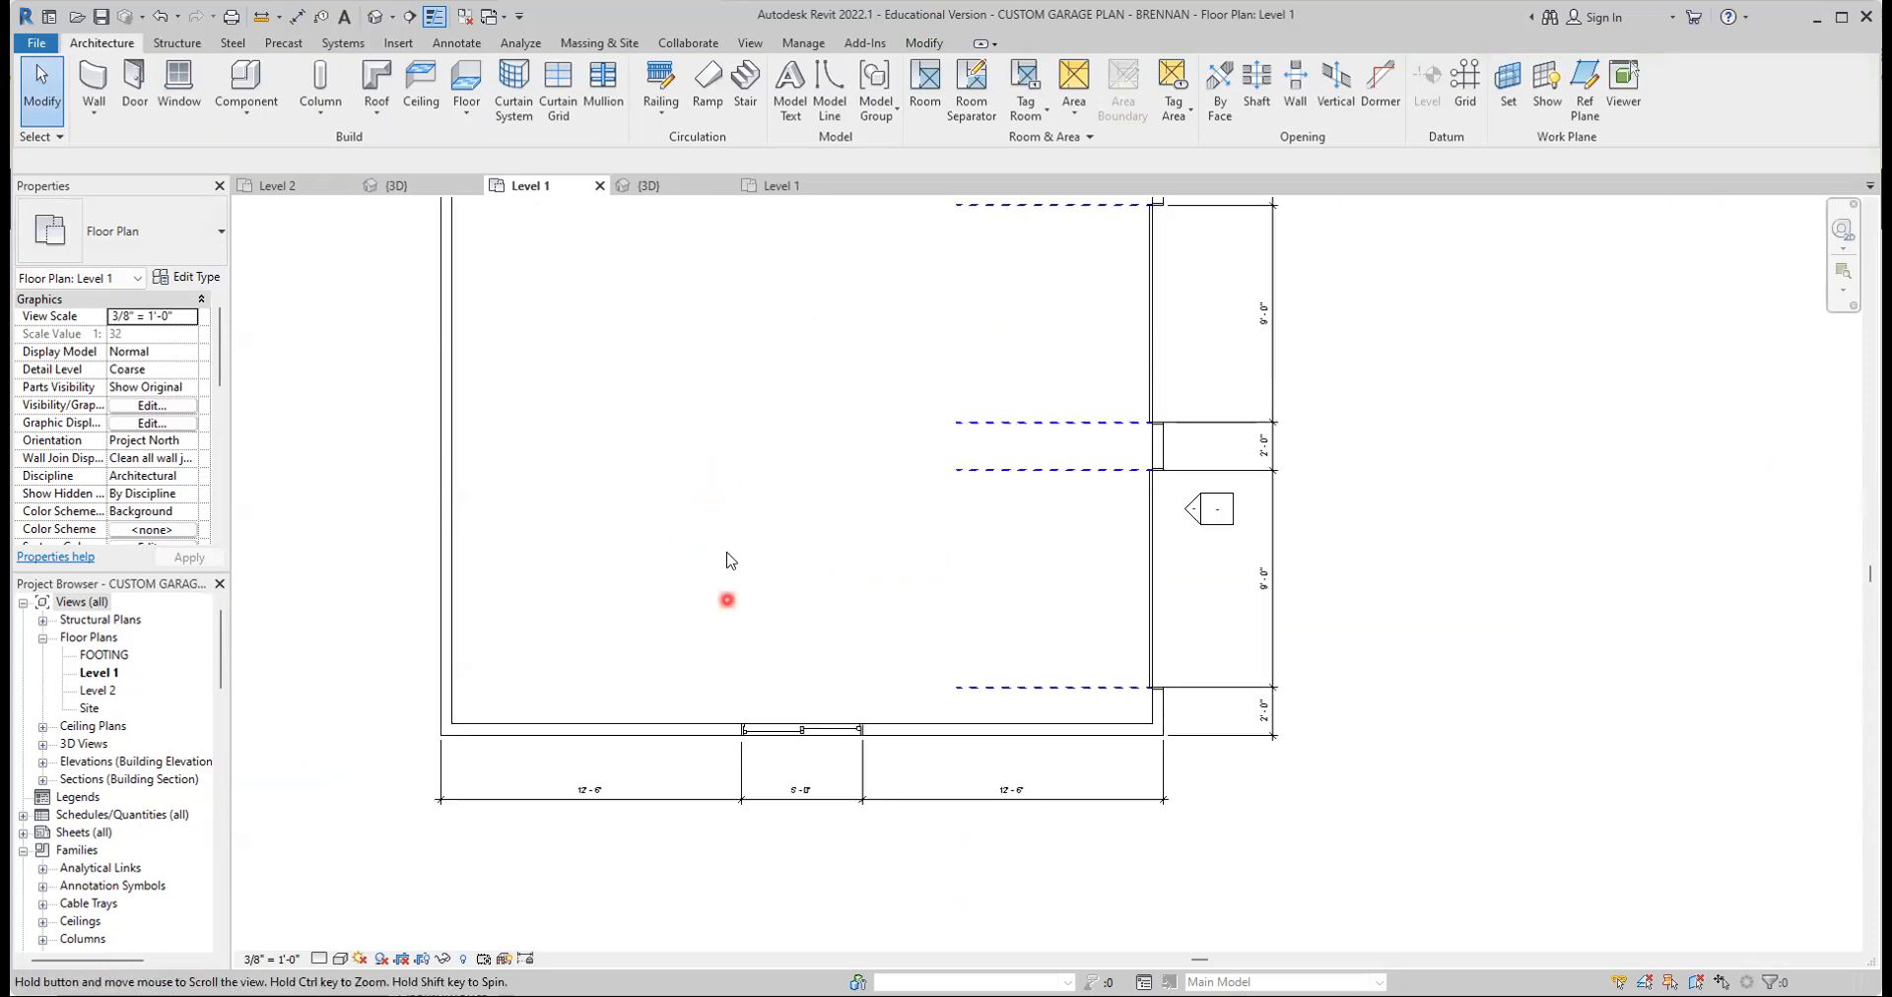
Save the project with the 3D view open and examine the garage's window and doors from slightly different angles
{"action": "left_click", "coordinate": [650, 188]}
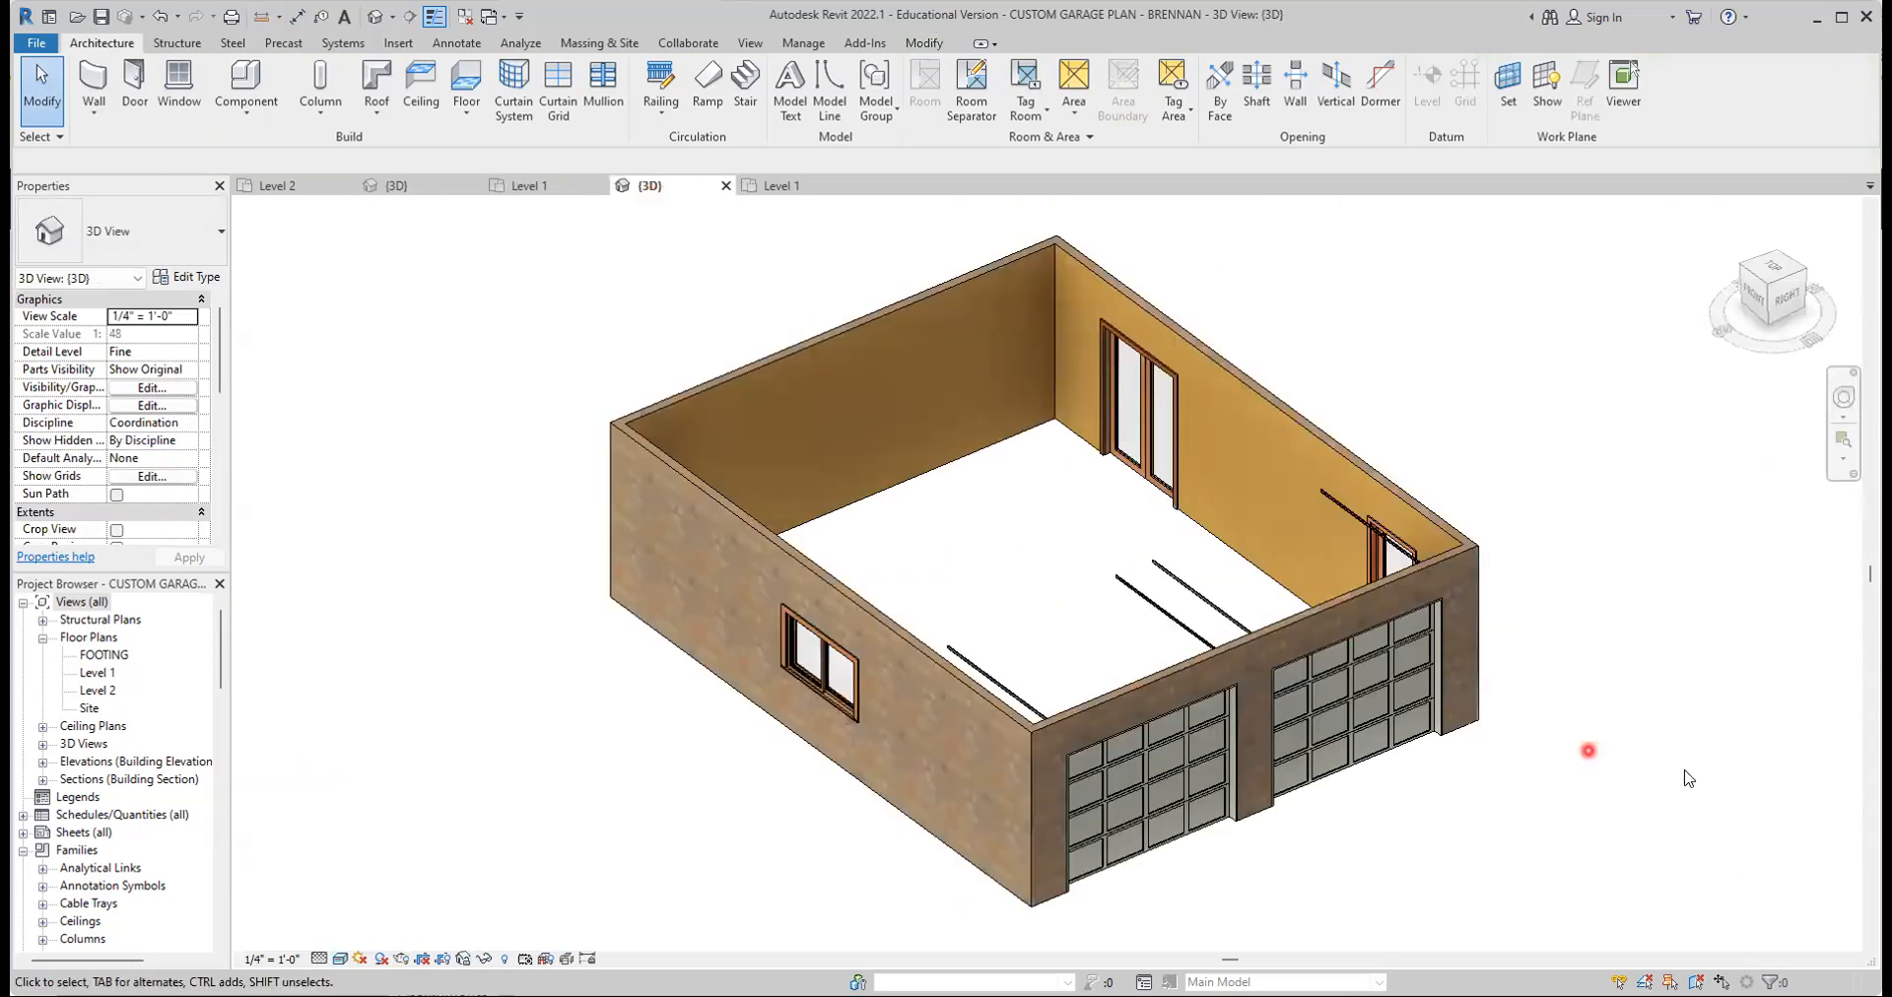
{"action": "scroll", "coordinate": [1602, 757], "scroll_direction": "down", "scroll_amount": 1}
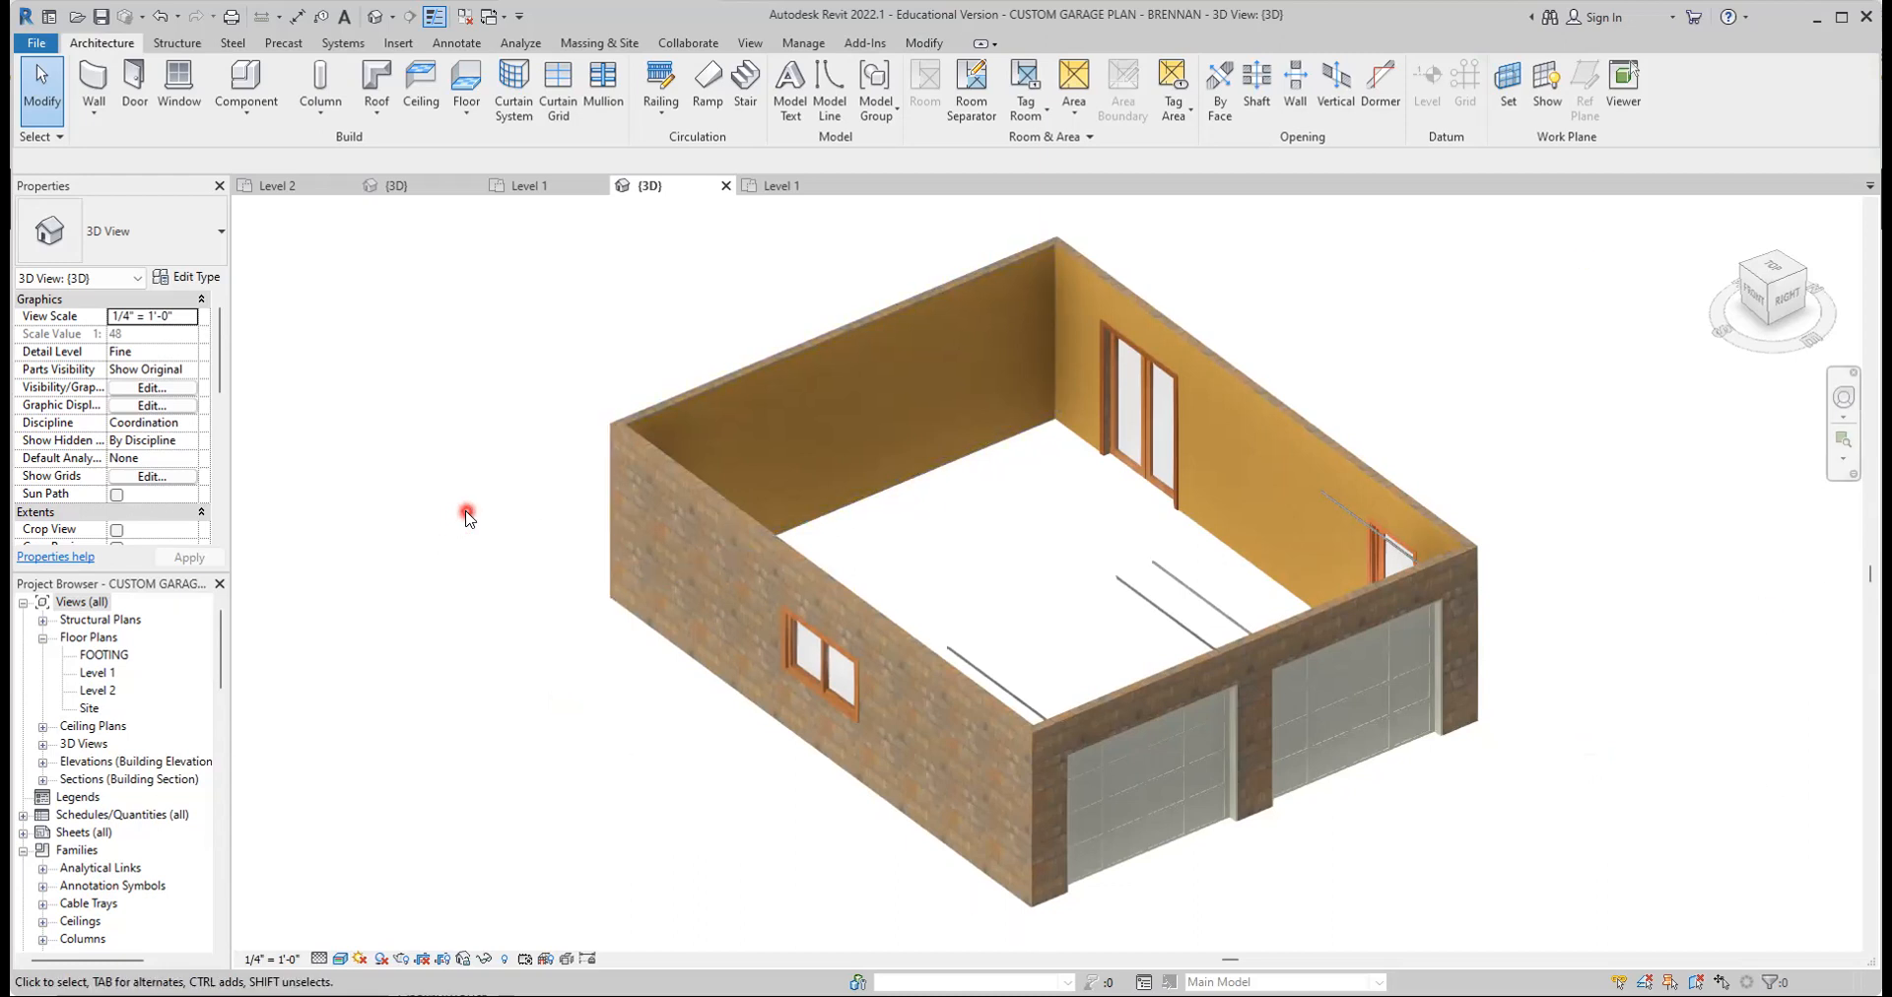
{"action": "left_click", "coordinate": [101, 16]}
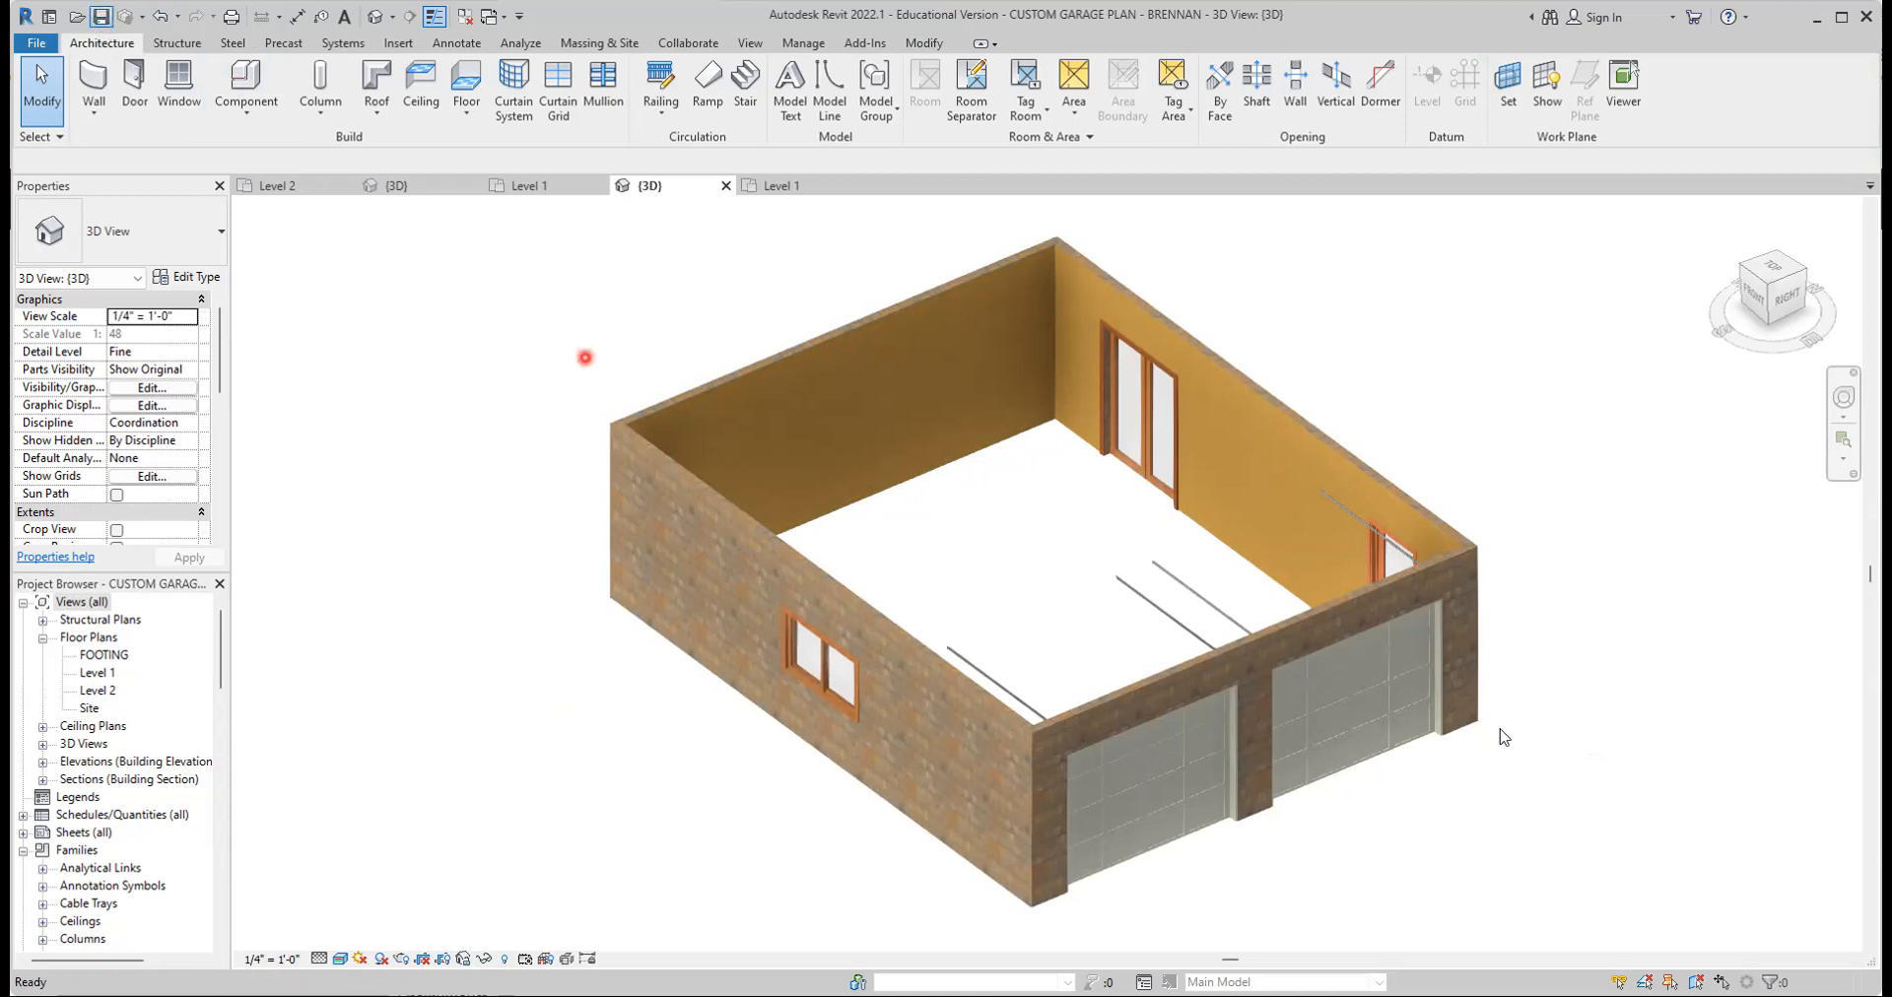
{"action": "scroll", "coordinate": [1584, 613], "scroll_direction": "down", "scroll_amount": 2}
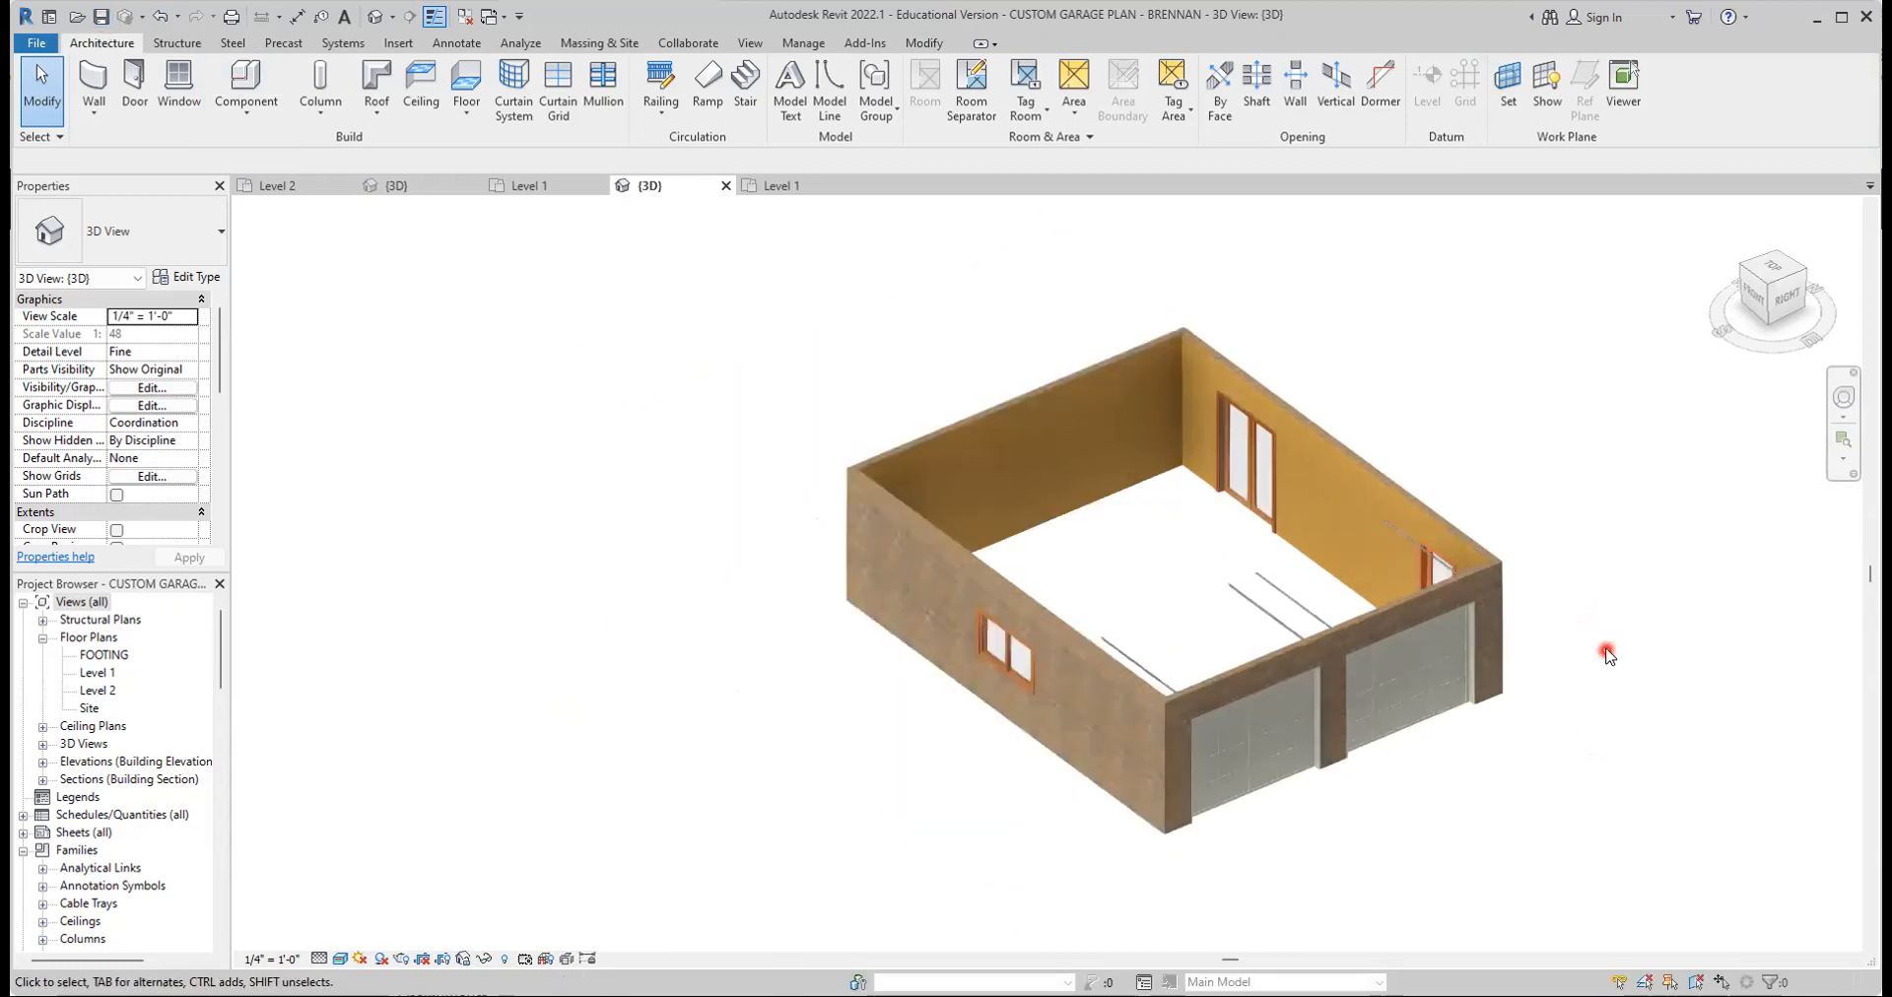
{"action": "mouse_move", "coordinate": [1607, 652]}
{"action": "middle_mouse_down", "text": "shift"}
{"action": "mouse_move", "coordinate": [1474, 719]}
{"action": "mouse_move", "coordinate": [1044, 382]}
{"action": "mouse_move", "coordinate": [1204, 654]}
{"action": "mouse_move", "coordinate": [1432, 654]}
{"action": "mouse_move", "coordinate": [1692, 513]}
{"action": "mouse_move", "coordinate": [1221, 722]}
{"action": "mouse_move", "coordinate": [1018, 376]}
{"action": "mouse_move", "coordinate": [1153, 600]}
{"action": "mouse_move", "coordinate": [1575, 604]}
{"action": "mouse_move", "coordinate": [1512, 646]}
{"action": "mouse_move", "coordinate": [1562, 642]}
{"action": "middle_mouse_up", "text": "shift"}
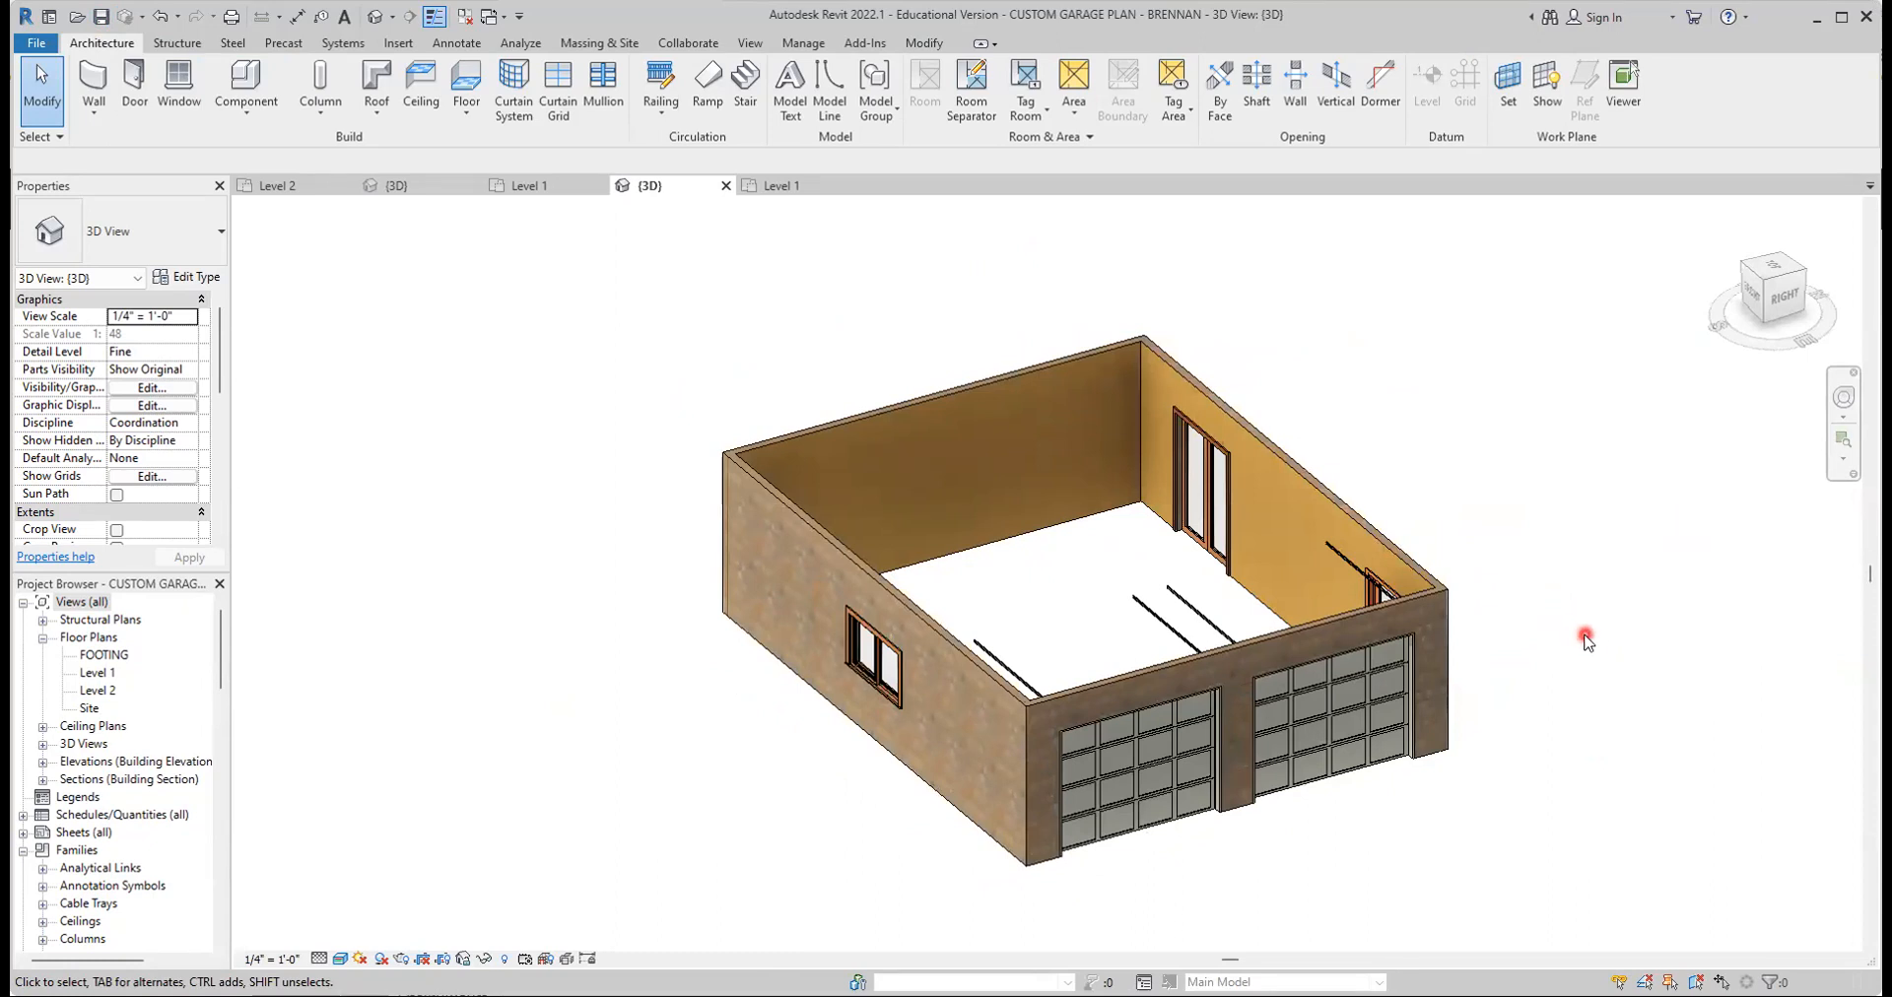
{"action": "middle_click_drag", "start_coordinate": [1583, 640], "coordinate": [1594, 602], "text": "shift"}
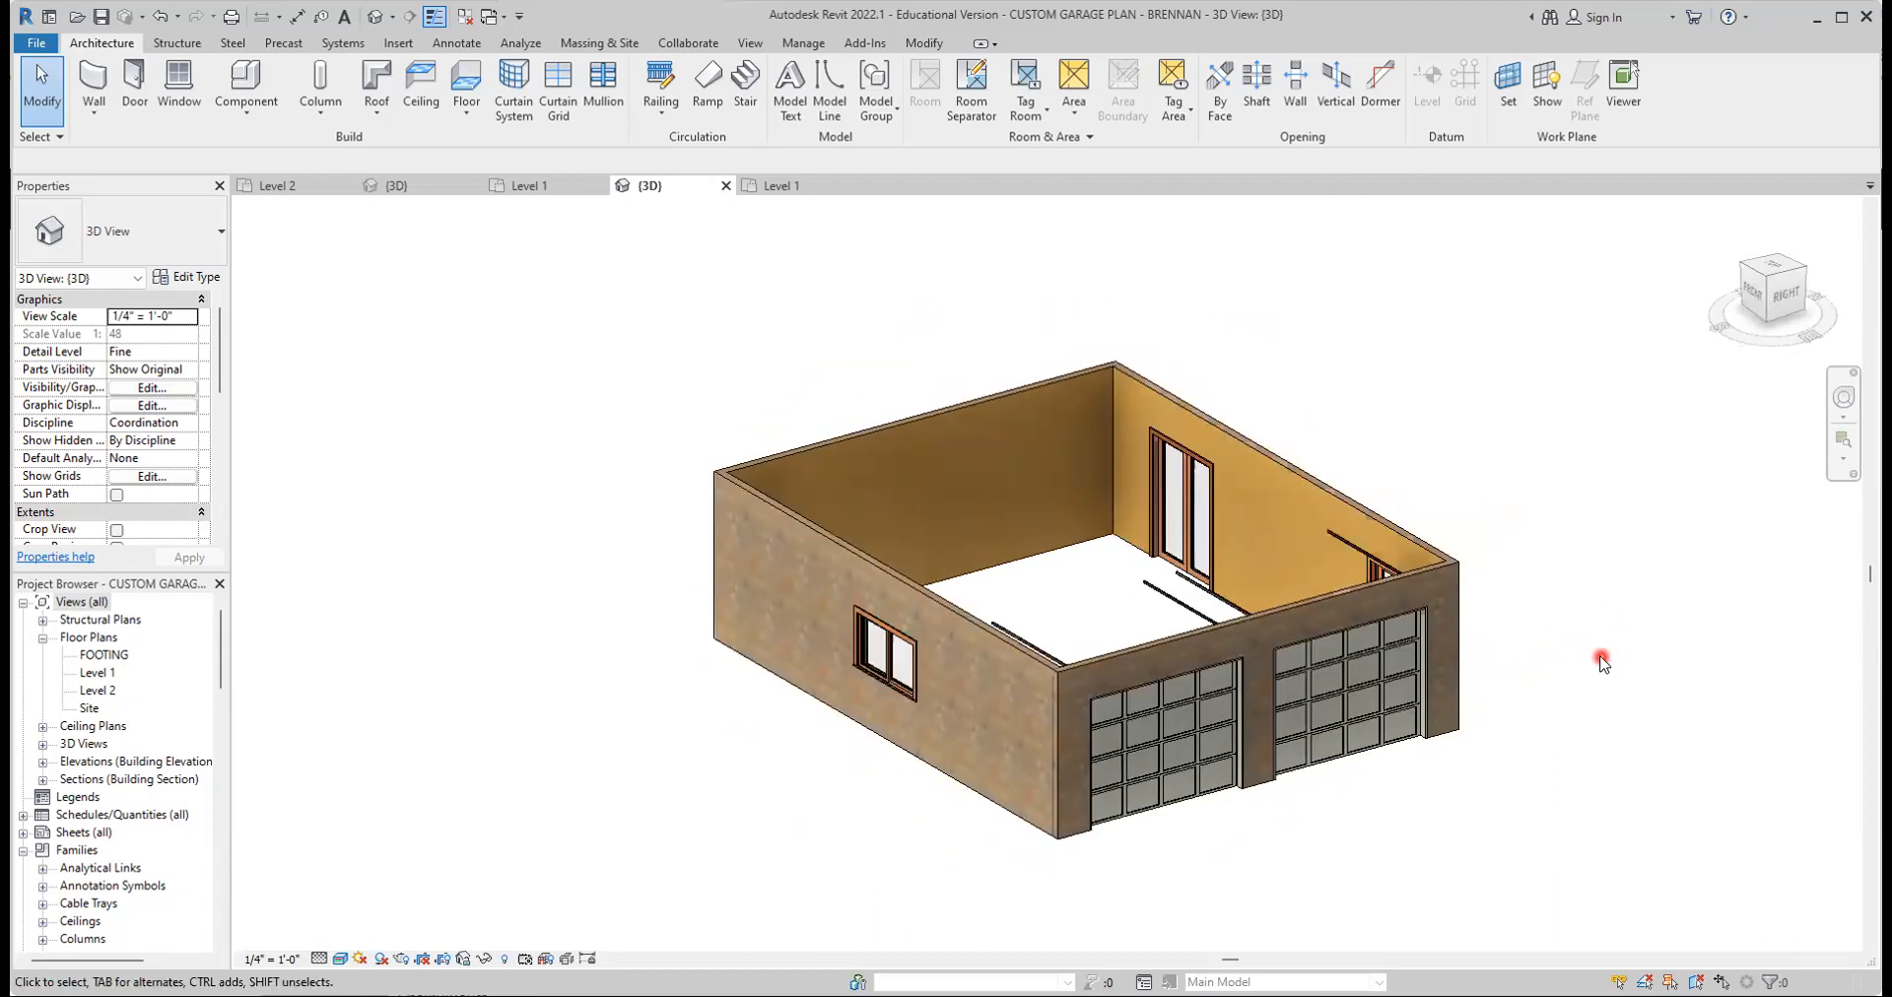
Dimension the entire west wall on the Level 1 plan with an aligned dimension placed outside the building
{"action": "left_click", "coordinate": [540, 193]}
{"action": "scroll", "coordinate": [1454, 638], "scroll_direction": "down", "scroll_amount": 2}
{"action": "middle_click_drag", "start_coordinate": [1452, 669], "coordinate": [1547, 727]}
{"action": "scroll", "coordinate": [1461, 724], "scroll_direction": "up", "scroll_amount": 1}
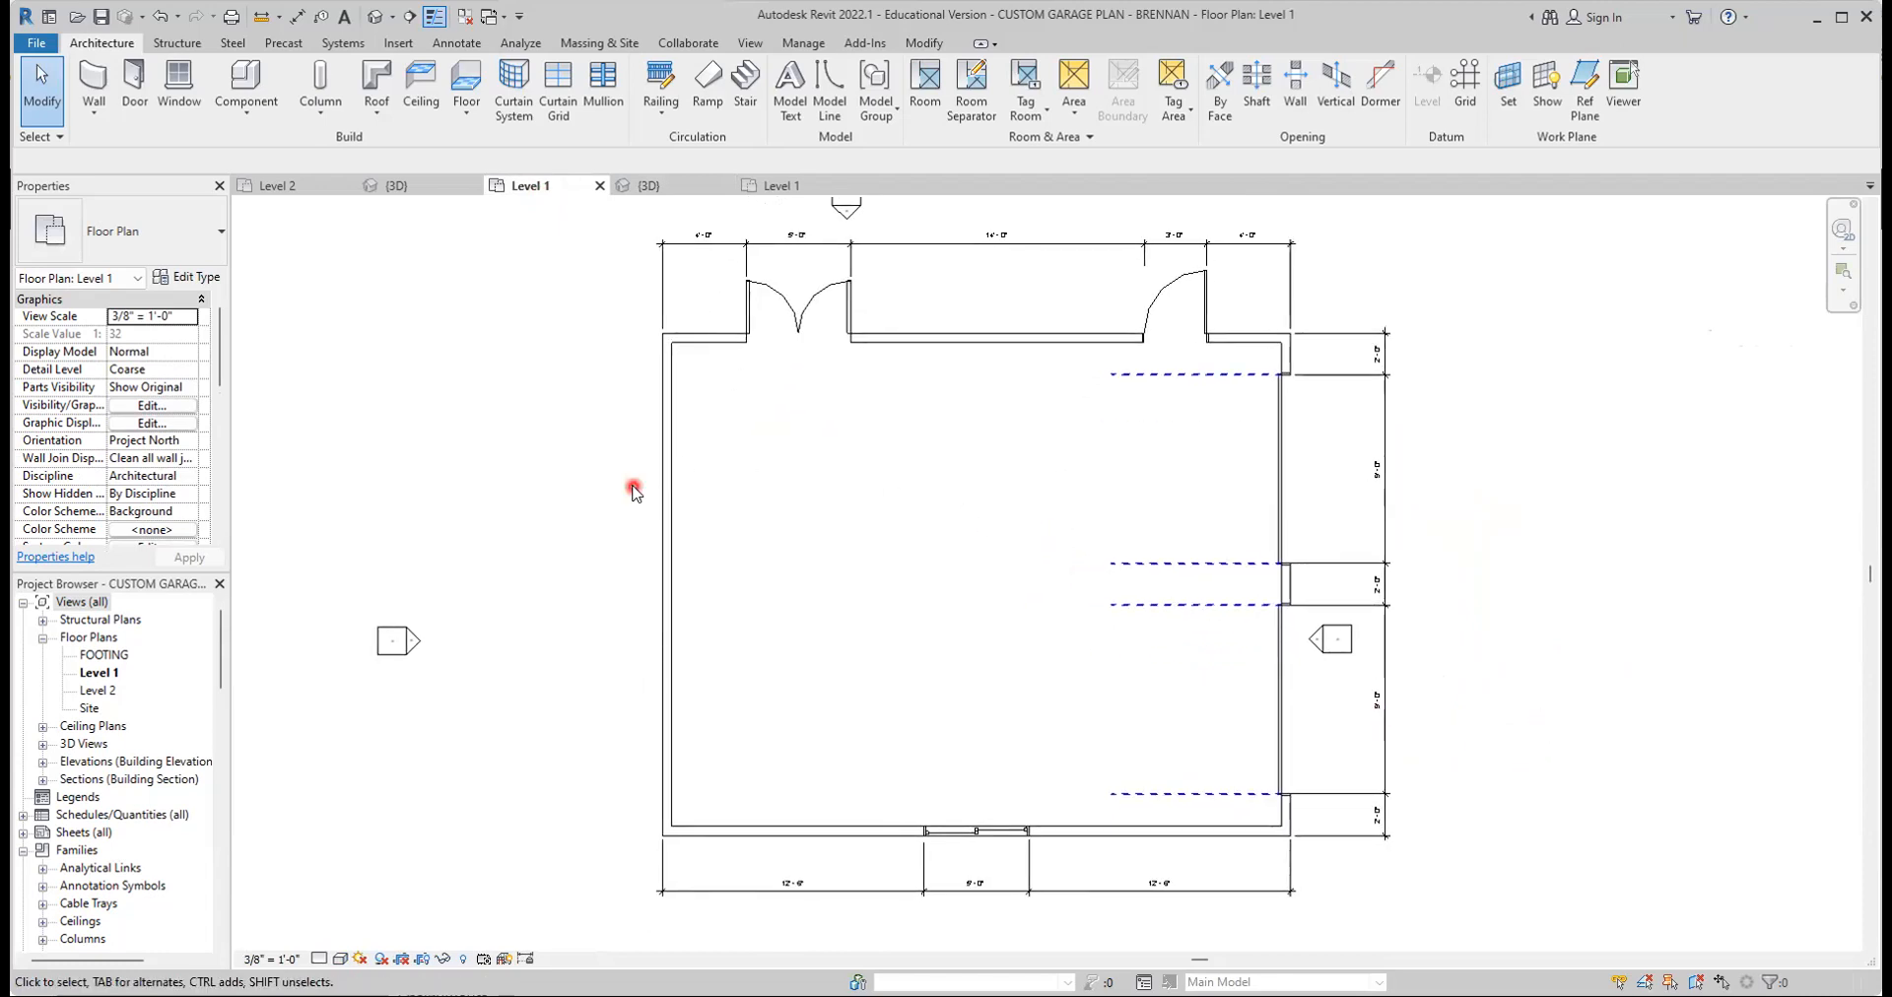
{"action": "left_click", "coordinate": [297, 16]}
{"action": "left_click", "coordinate": [657, 579]}
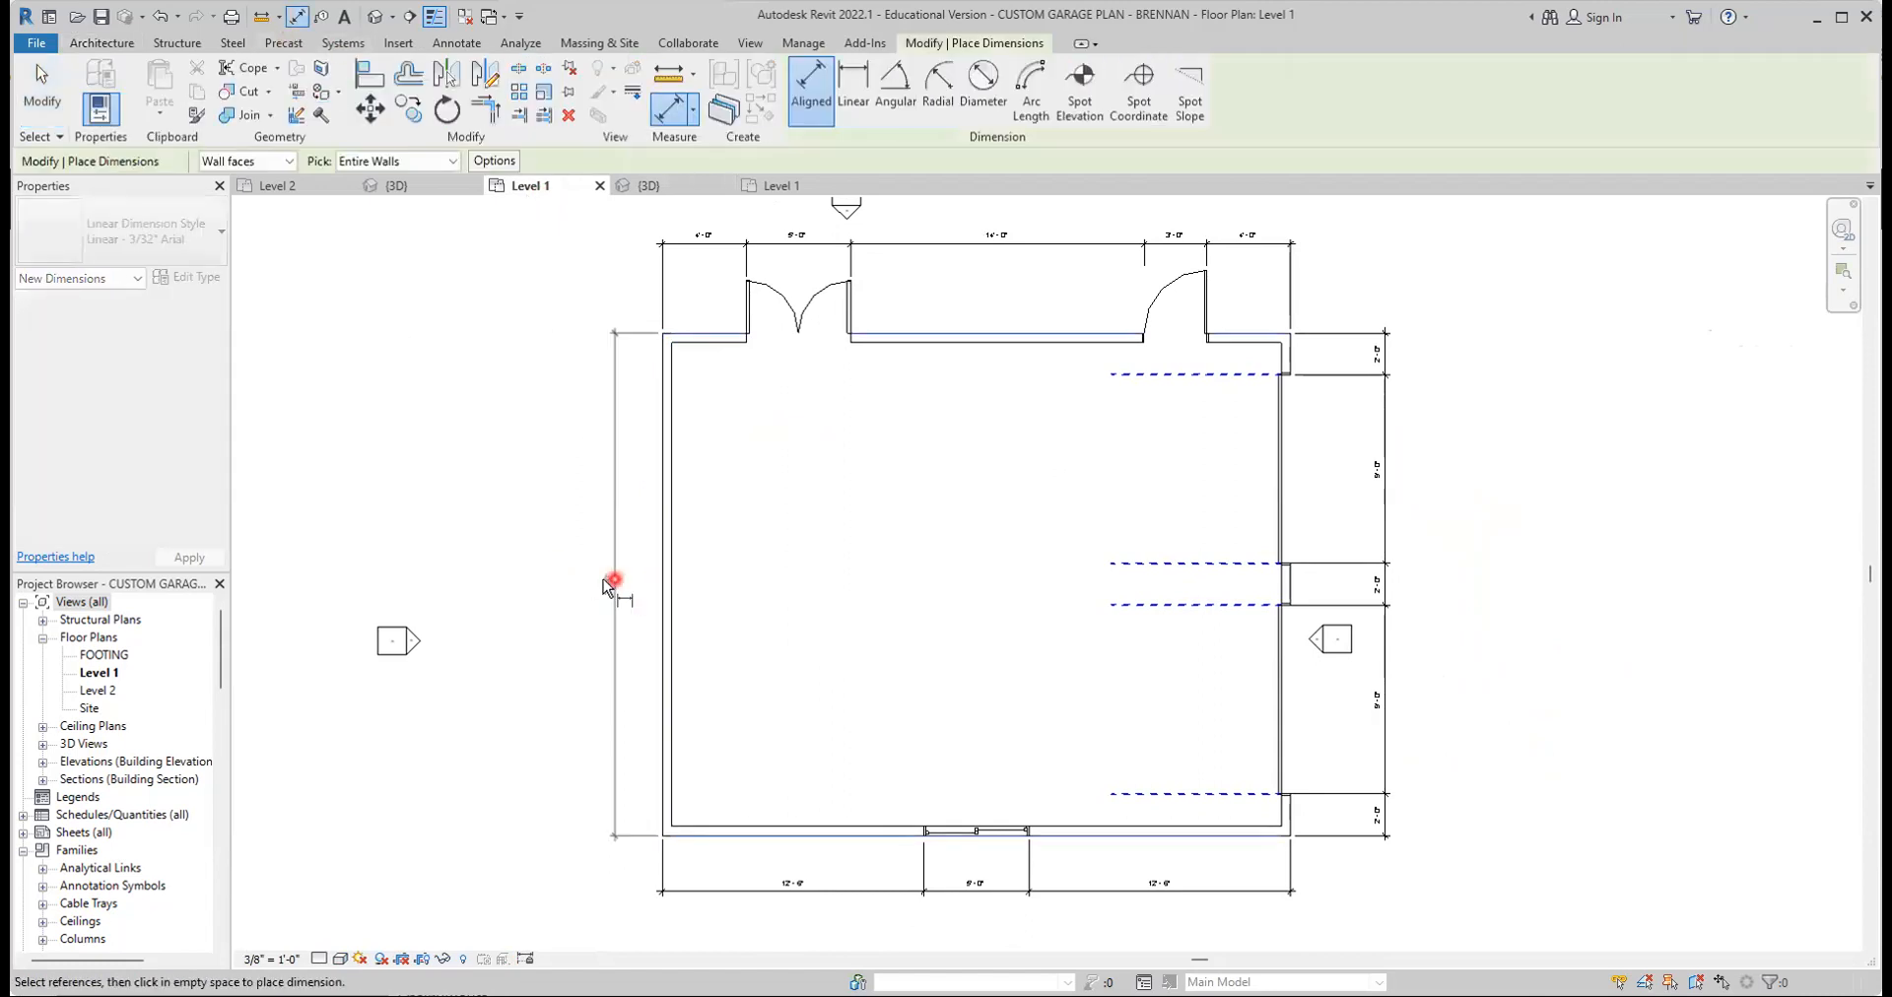
{"action": "left_click", "coordinate": [597, 590]}
{"action": "key", "text": "Escape"}
{"action": "key", "text": "Escape"}
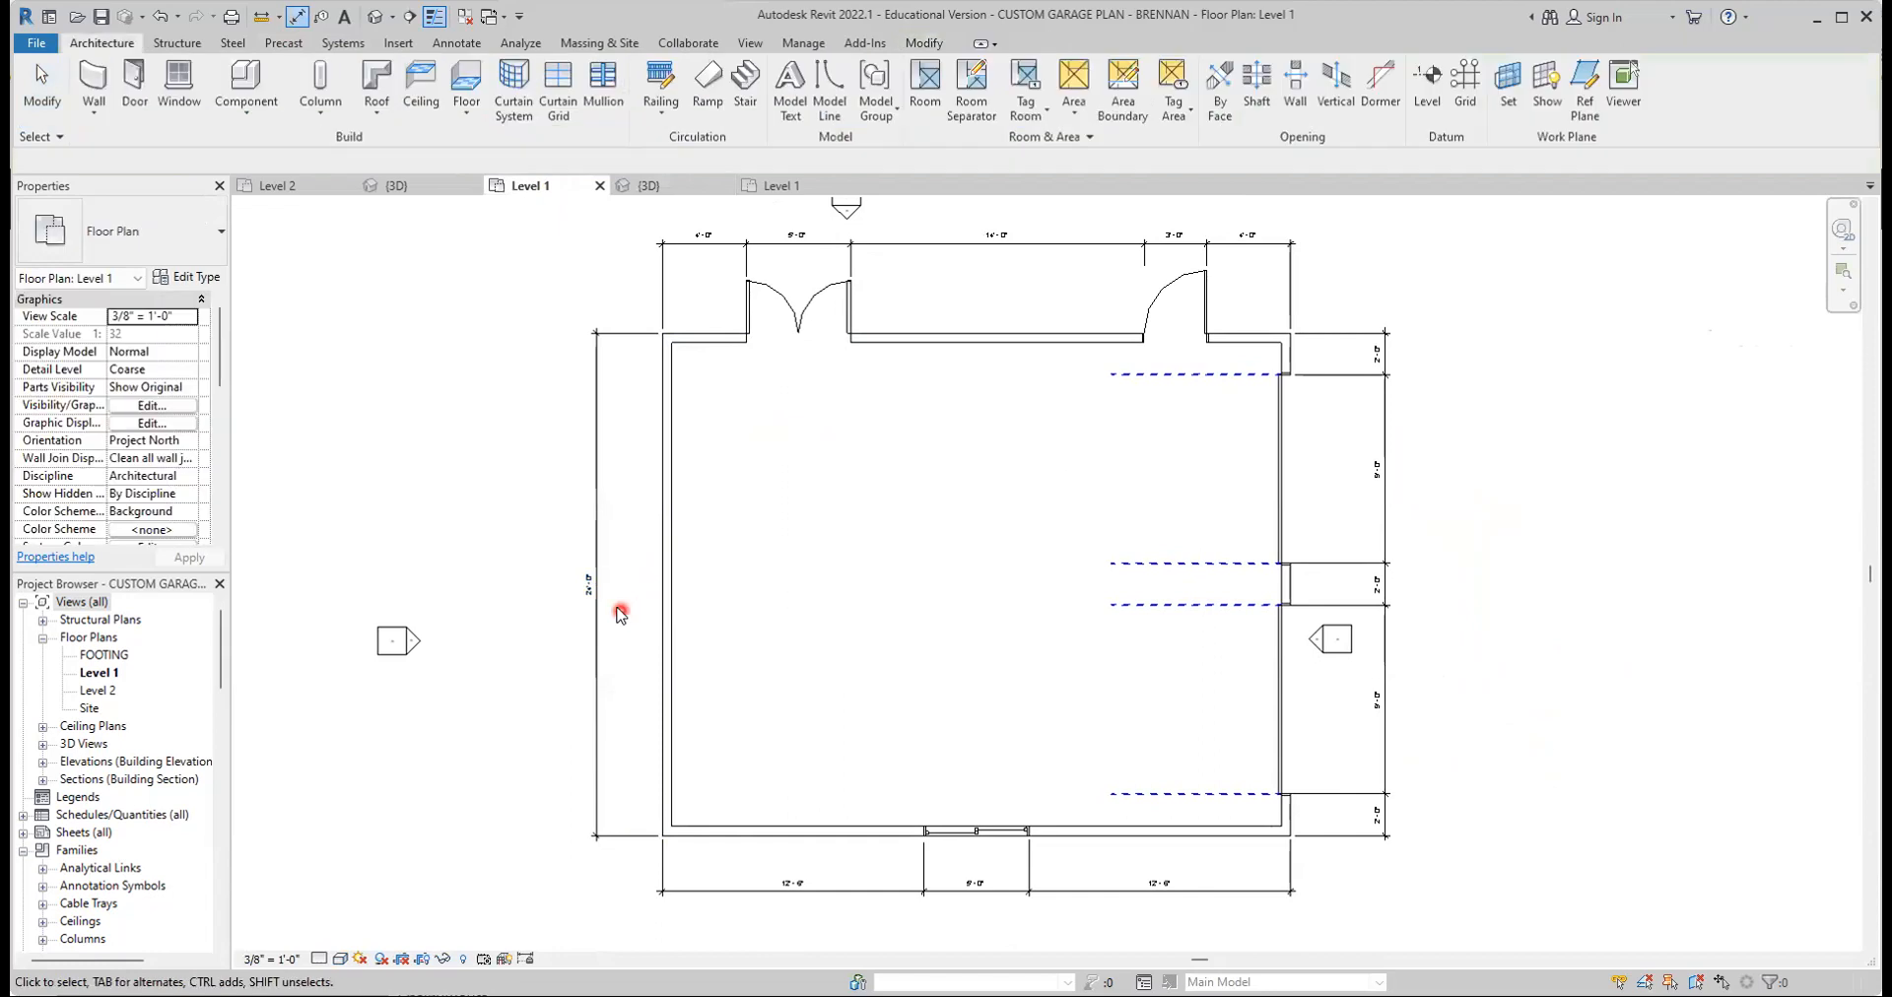
{"action": "scroll", "coordinate": [611, 601], "scroll_direction": "up", "scroll_amount": 5}
{"action": "scroll", "coordinate": [606, 597], "scroll_direction": "down", "scroll_amount": 5}
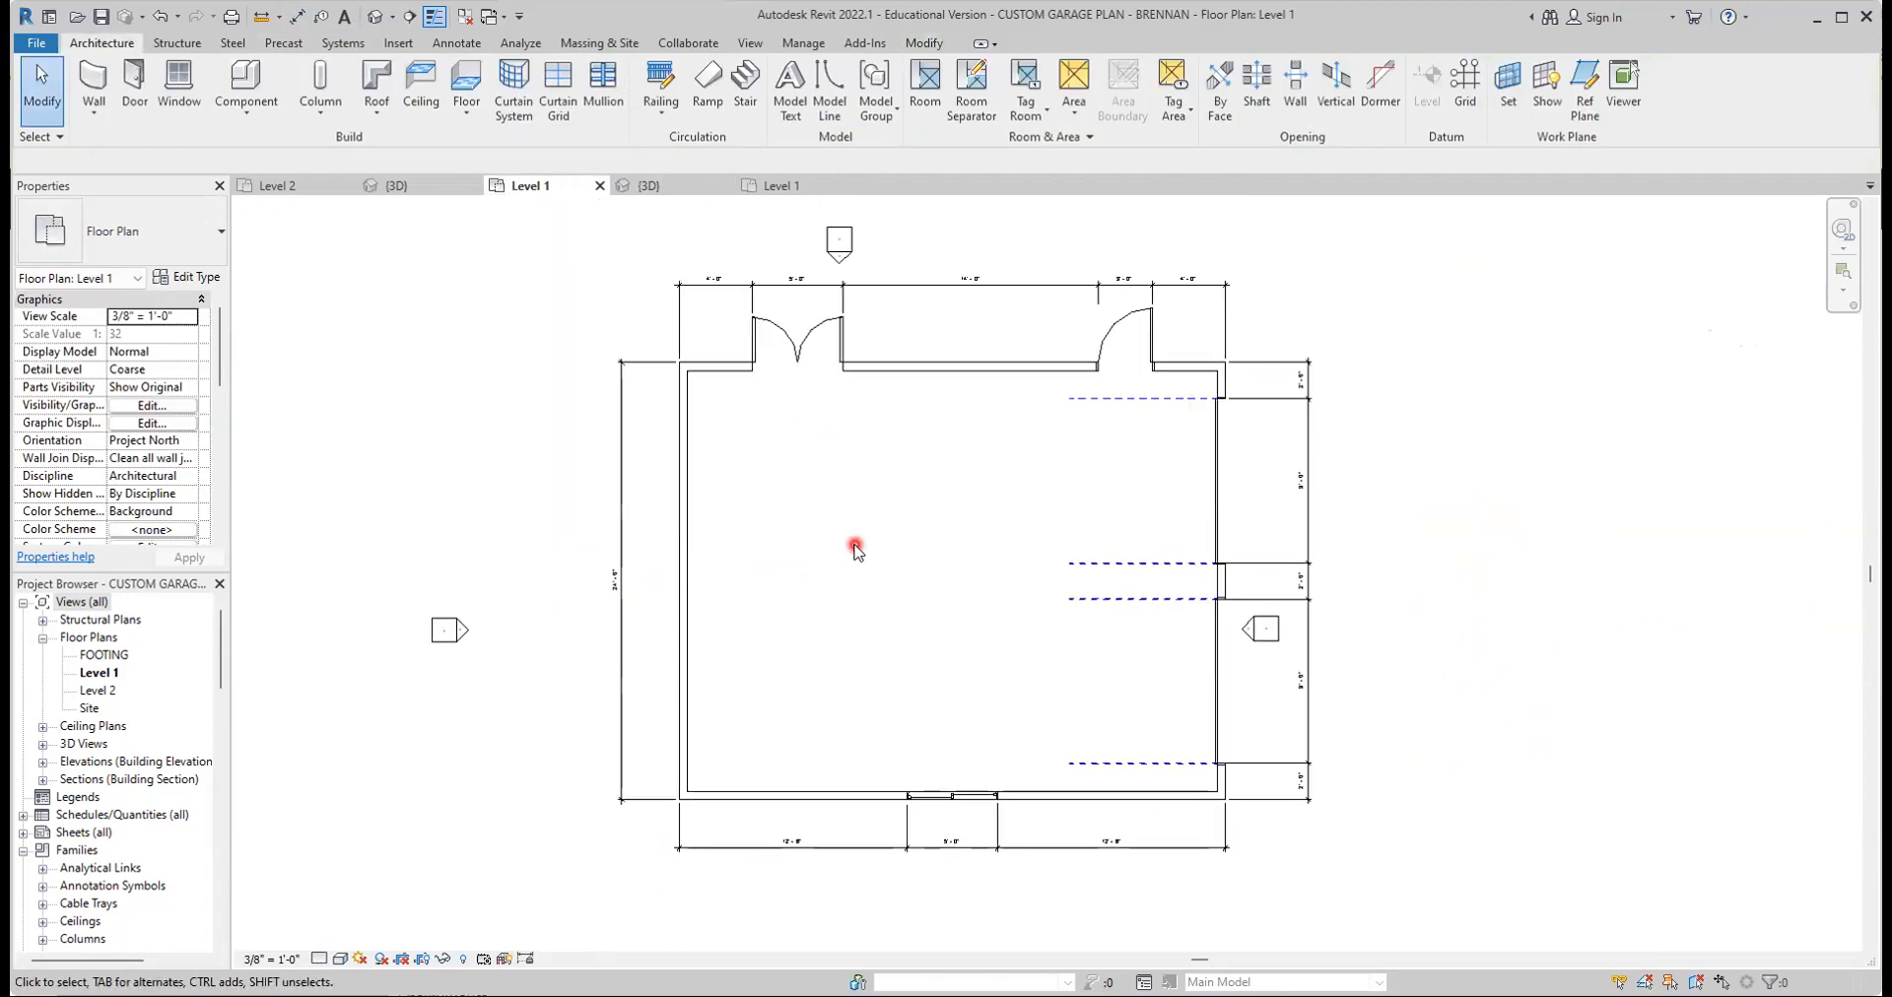
Sketch a Generic - 12" floor boundary on Level 1 by picking the inner faces of all four garage walls
{"action": "scroll", "coordinate": [1038, 594], "scroll_direction": "up", "scroll_amount": 1}
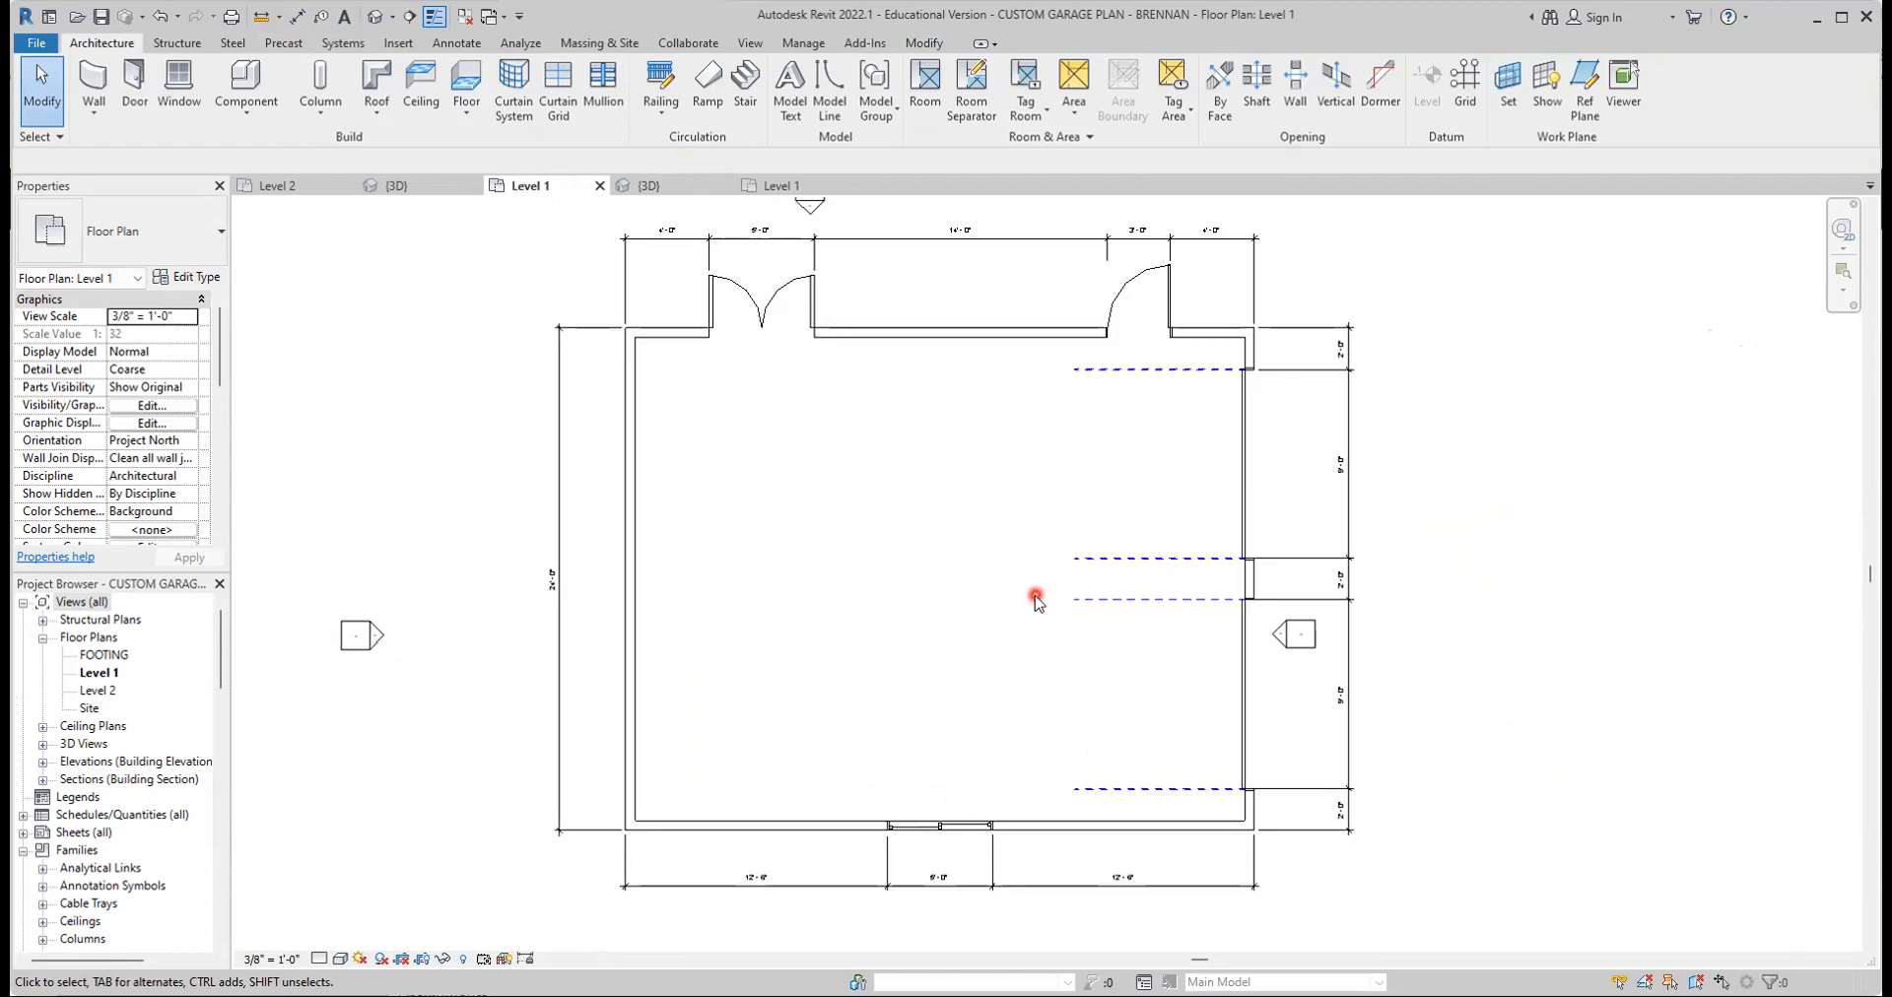
{"action": "left_click", "coordinate": [466, 93]}
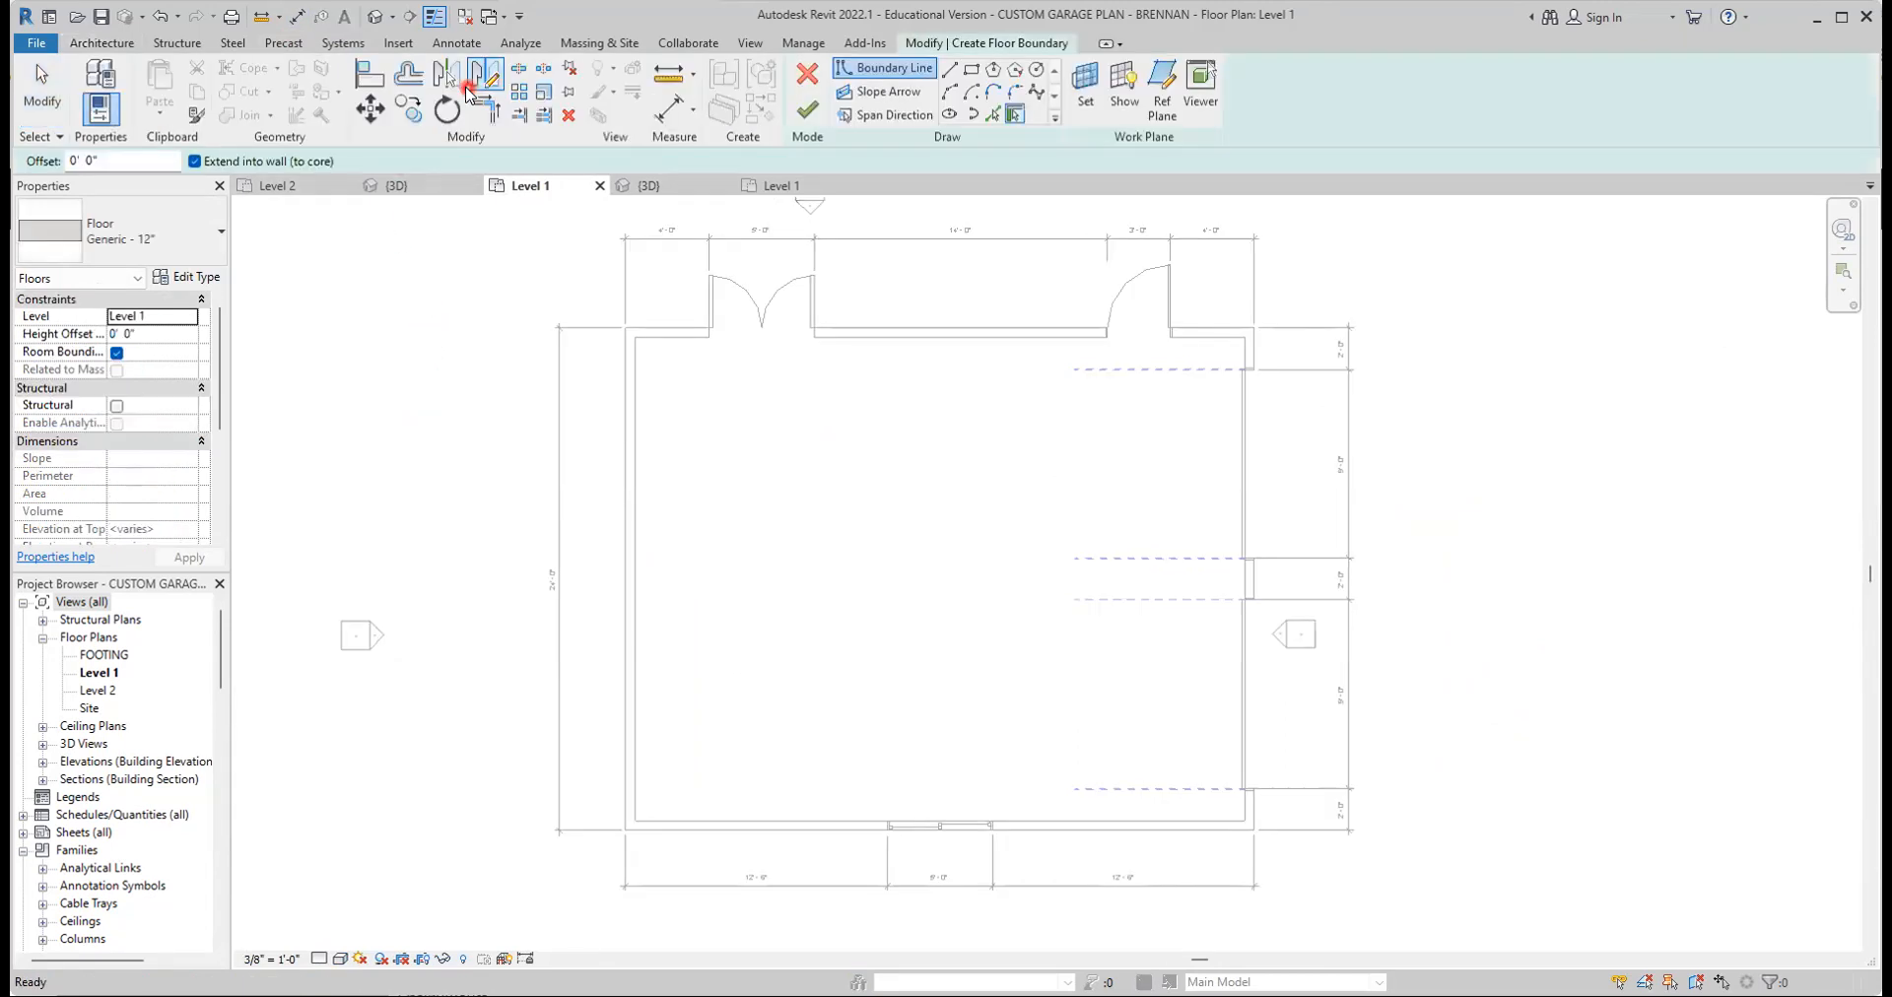
{"action": "left_click", "coordinate": [120, 236]}
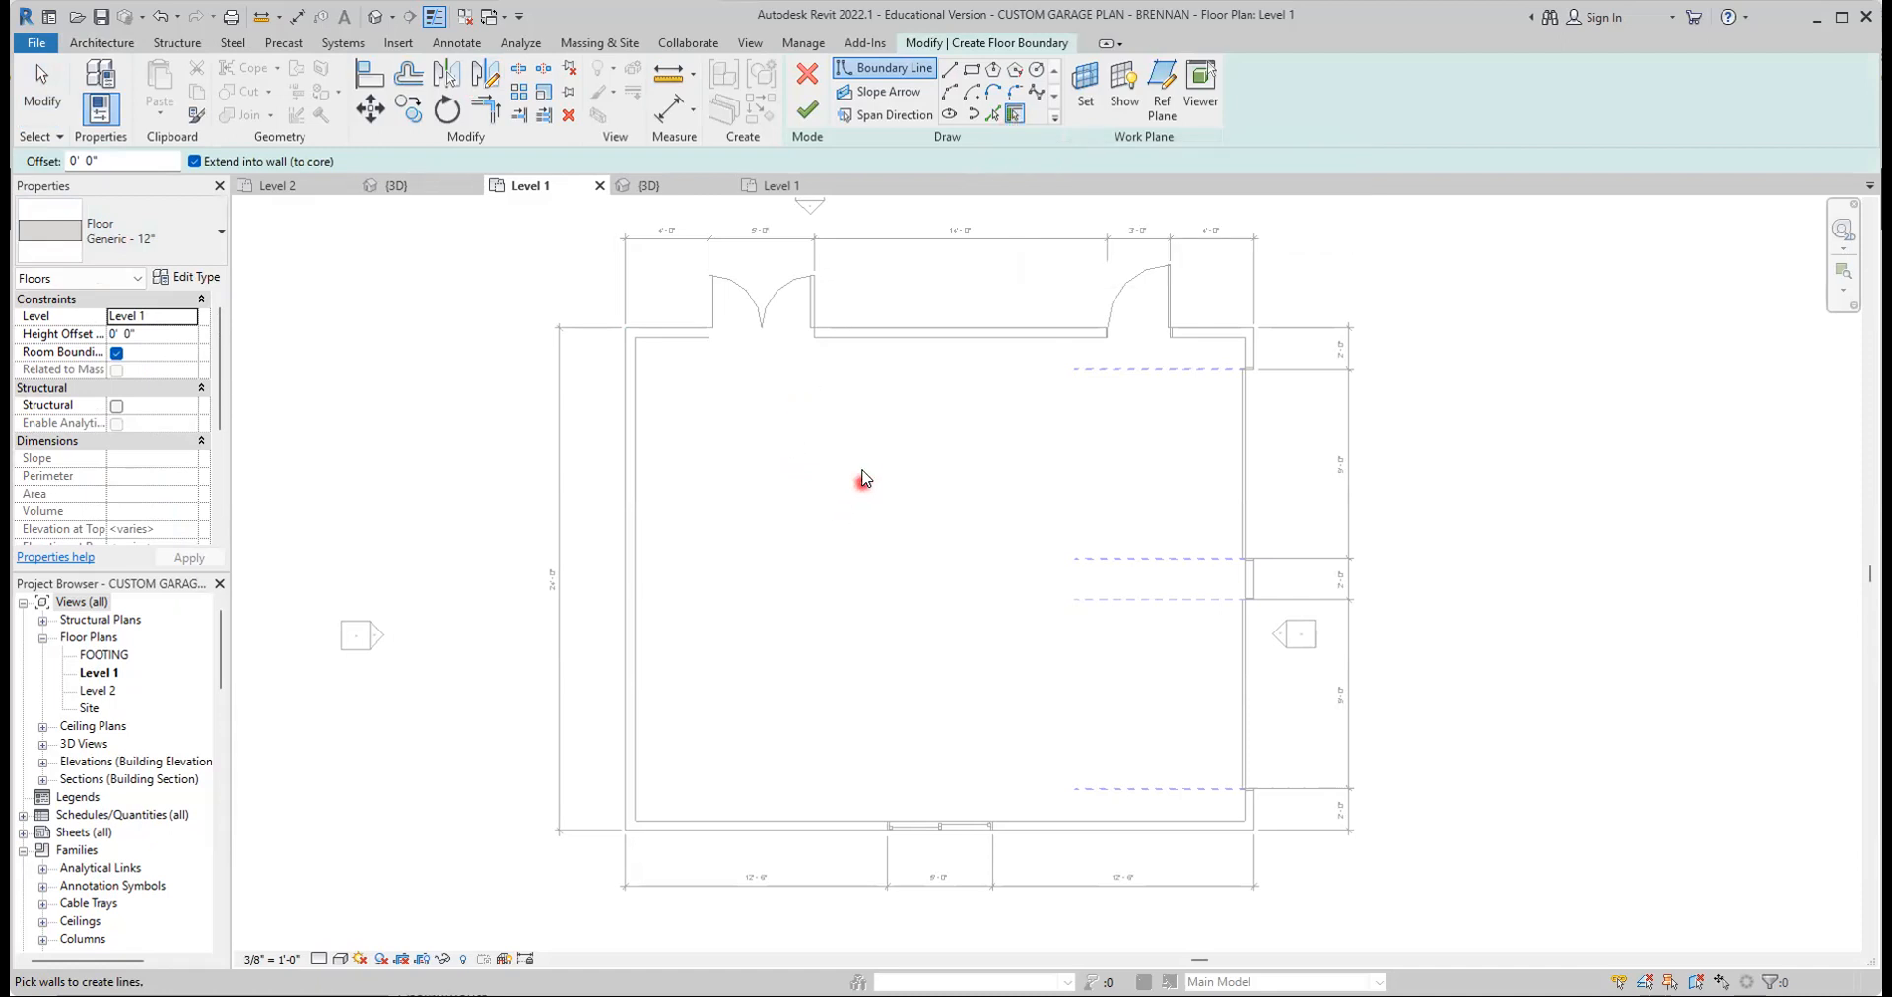
{"action": "left_click", "coordinate": [890, 345]}
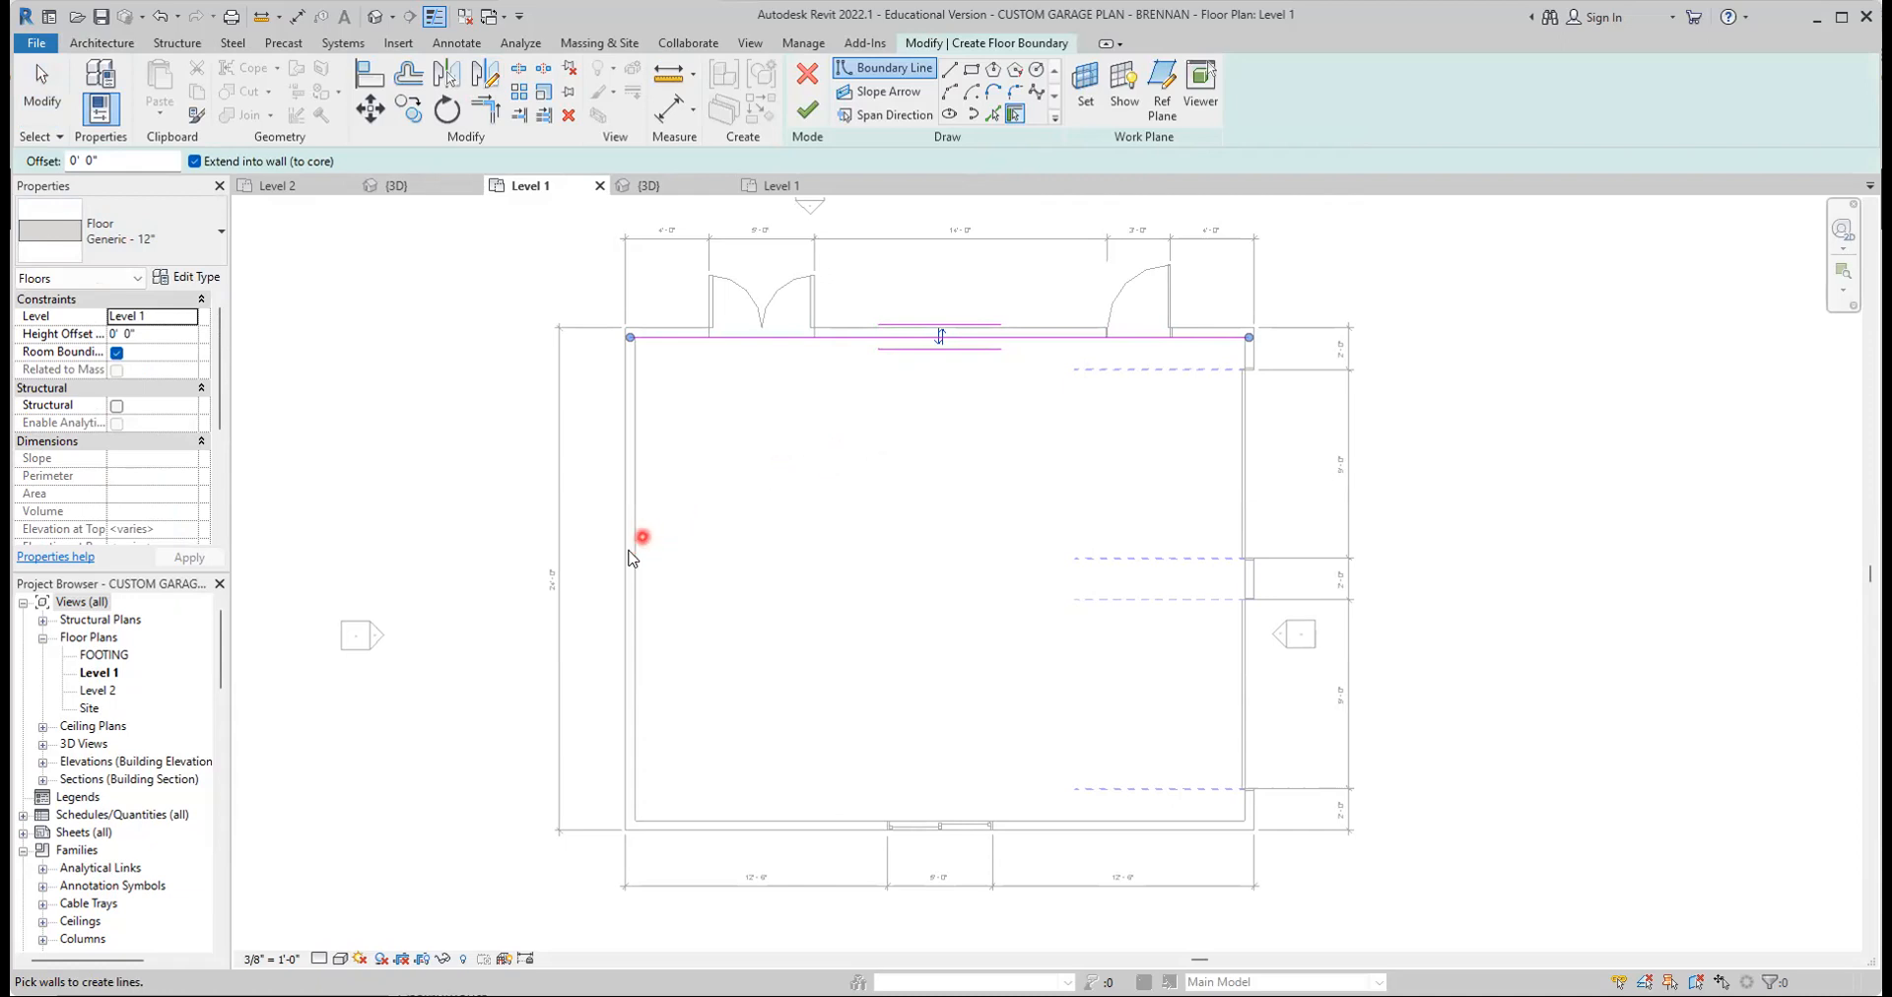
{"action": "left_click", "coordinate": [632, 557]}
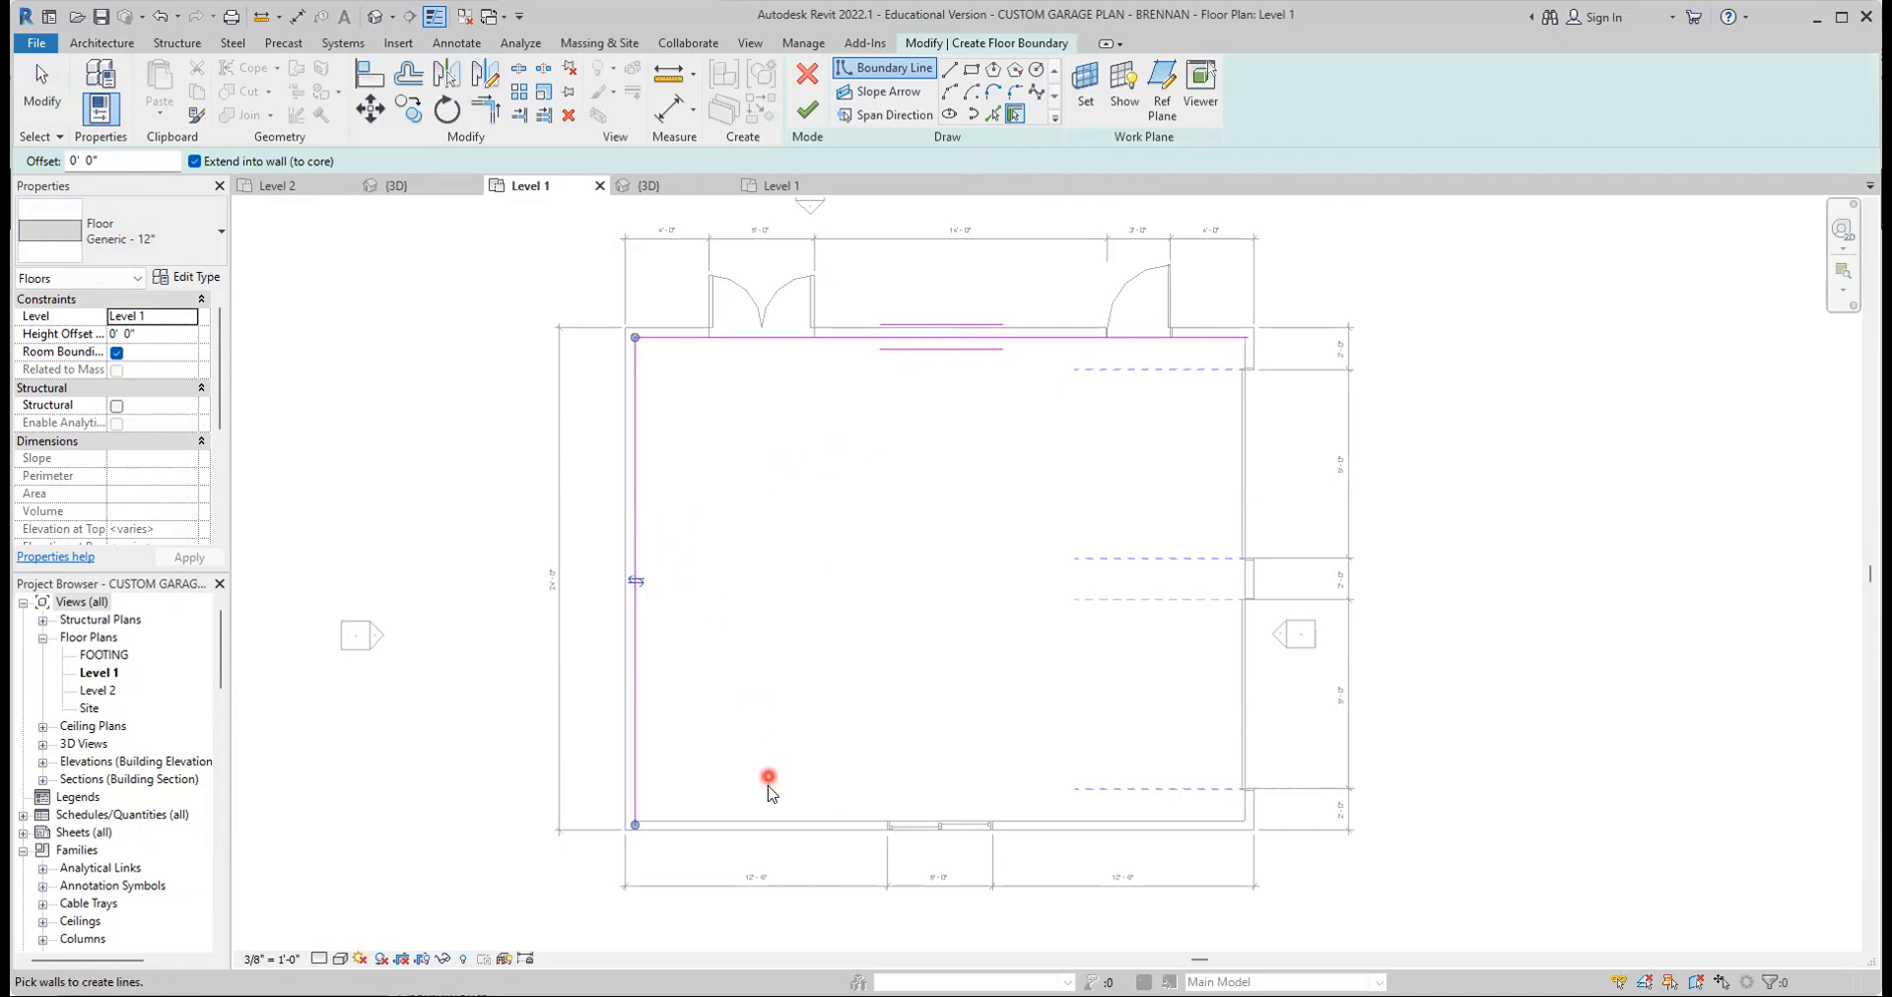
{"action": "left_click", "coordinate": [761, 823]}
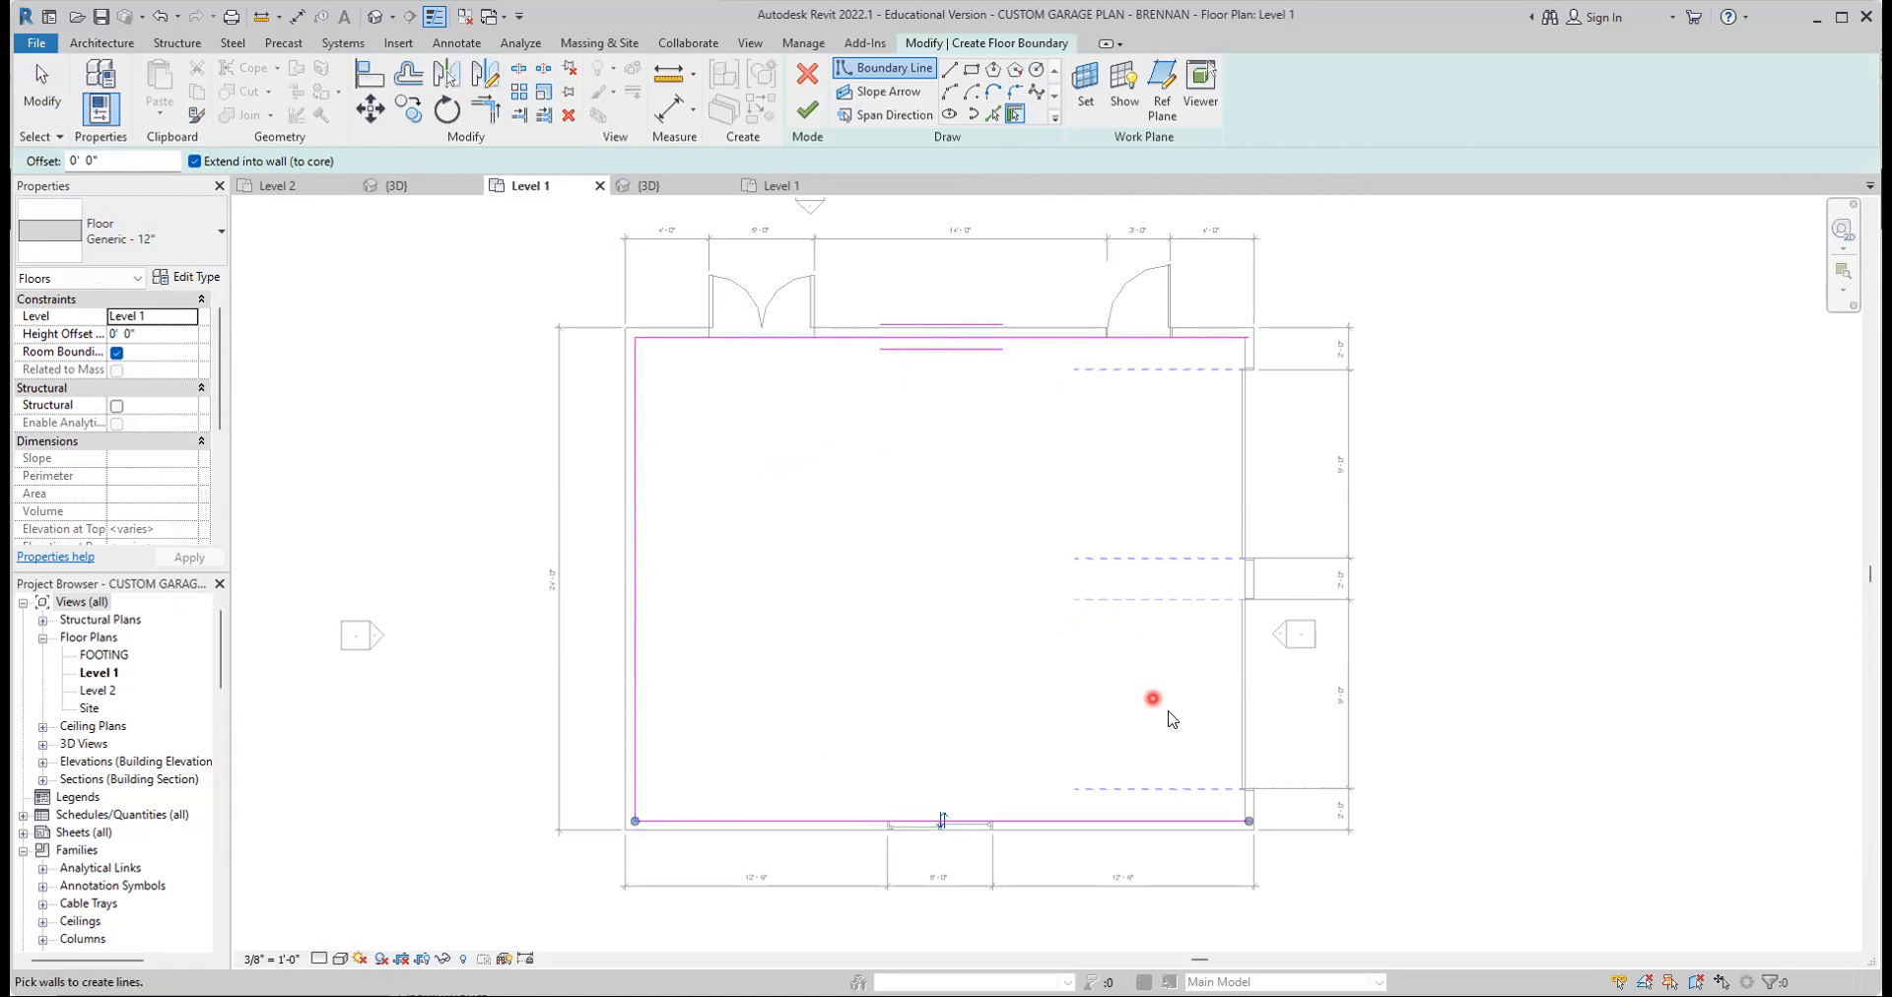
{"action": "scroll", "coordinate": [1265, 863], "scroll_direction": "up", "scroll_amount": 4}
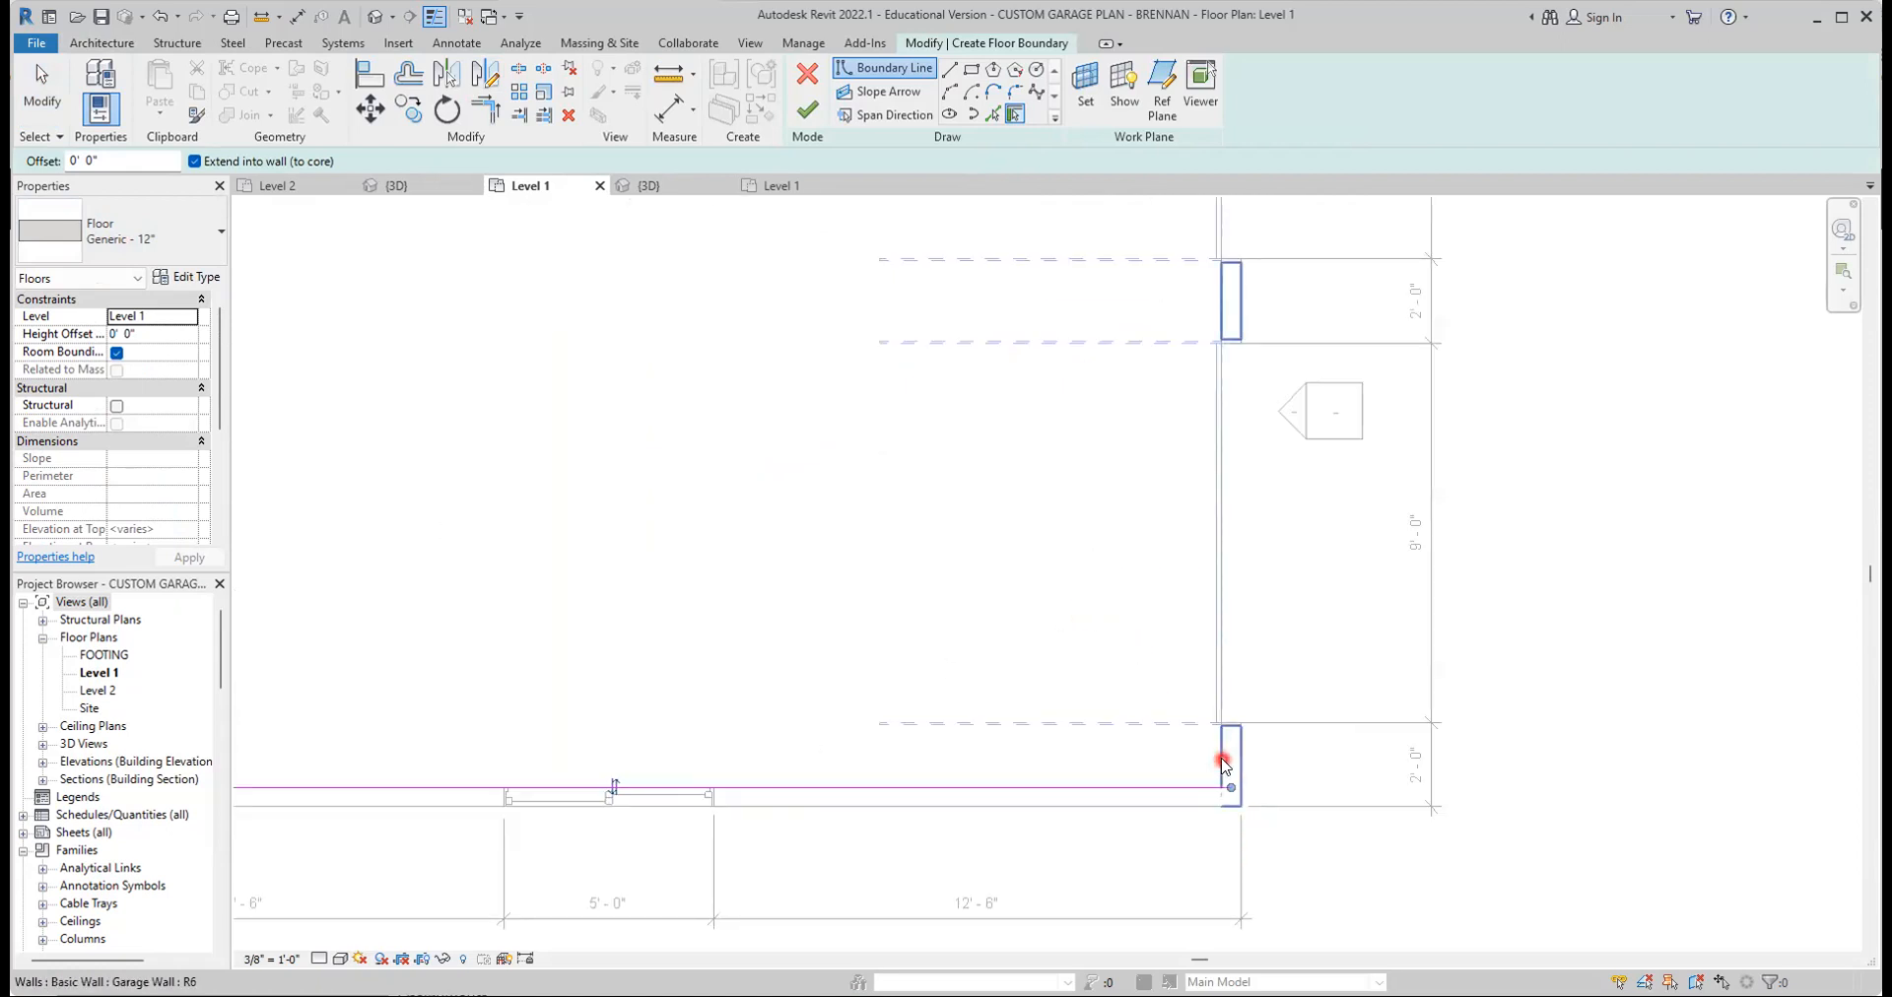
{"action": "left_click", "coordinate": [1223, 764]}
{"action": "scroll", "coordinate": [1321, 660], "scroll_direction": "down", "scroll_amount": 4}
{"action": "scroll", "coordinate": [1322, 661], "scroll_direction": "down", "scroll_amount": 2}
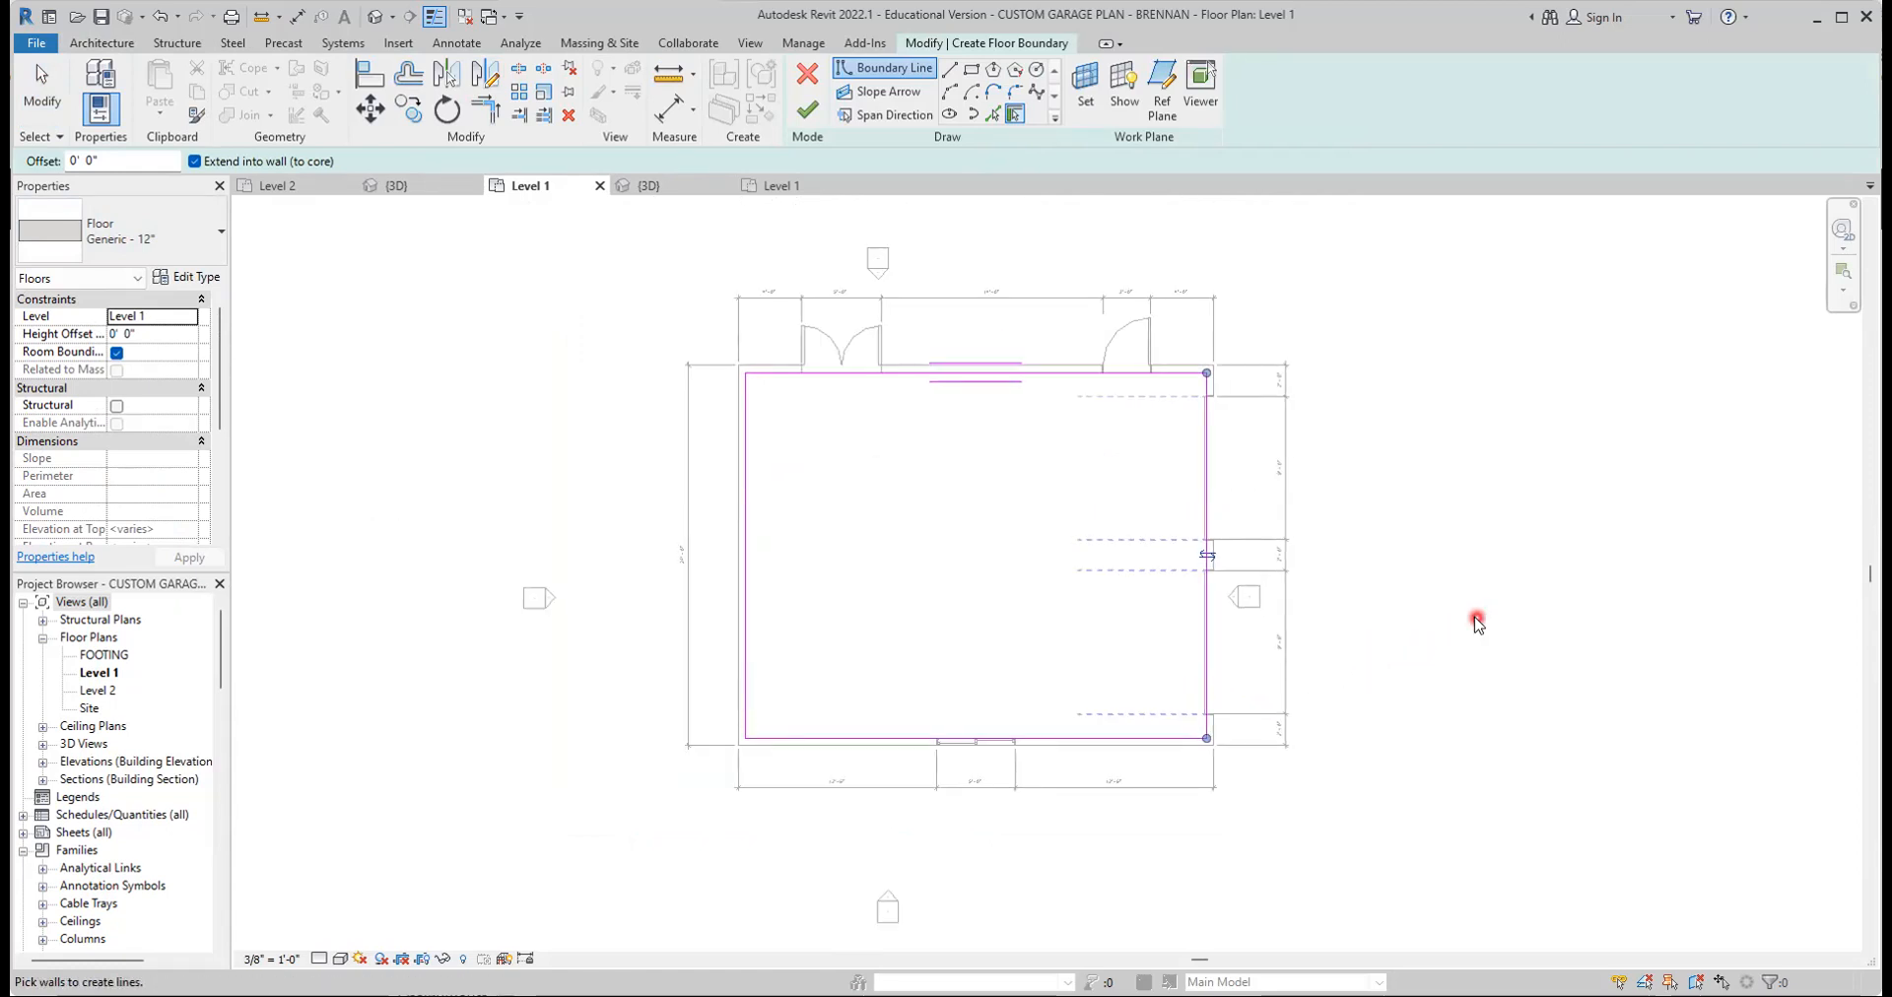
Finish the inner-face floor sketch and inspect the slab beneath the walls in the 3D view
{"action": "left_click", "coordinate": [806, 116]}
{"action": "left_click", "coordinate": [553, 389]}
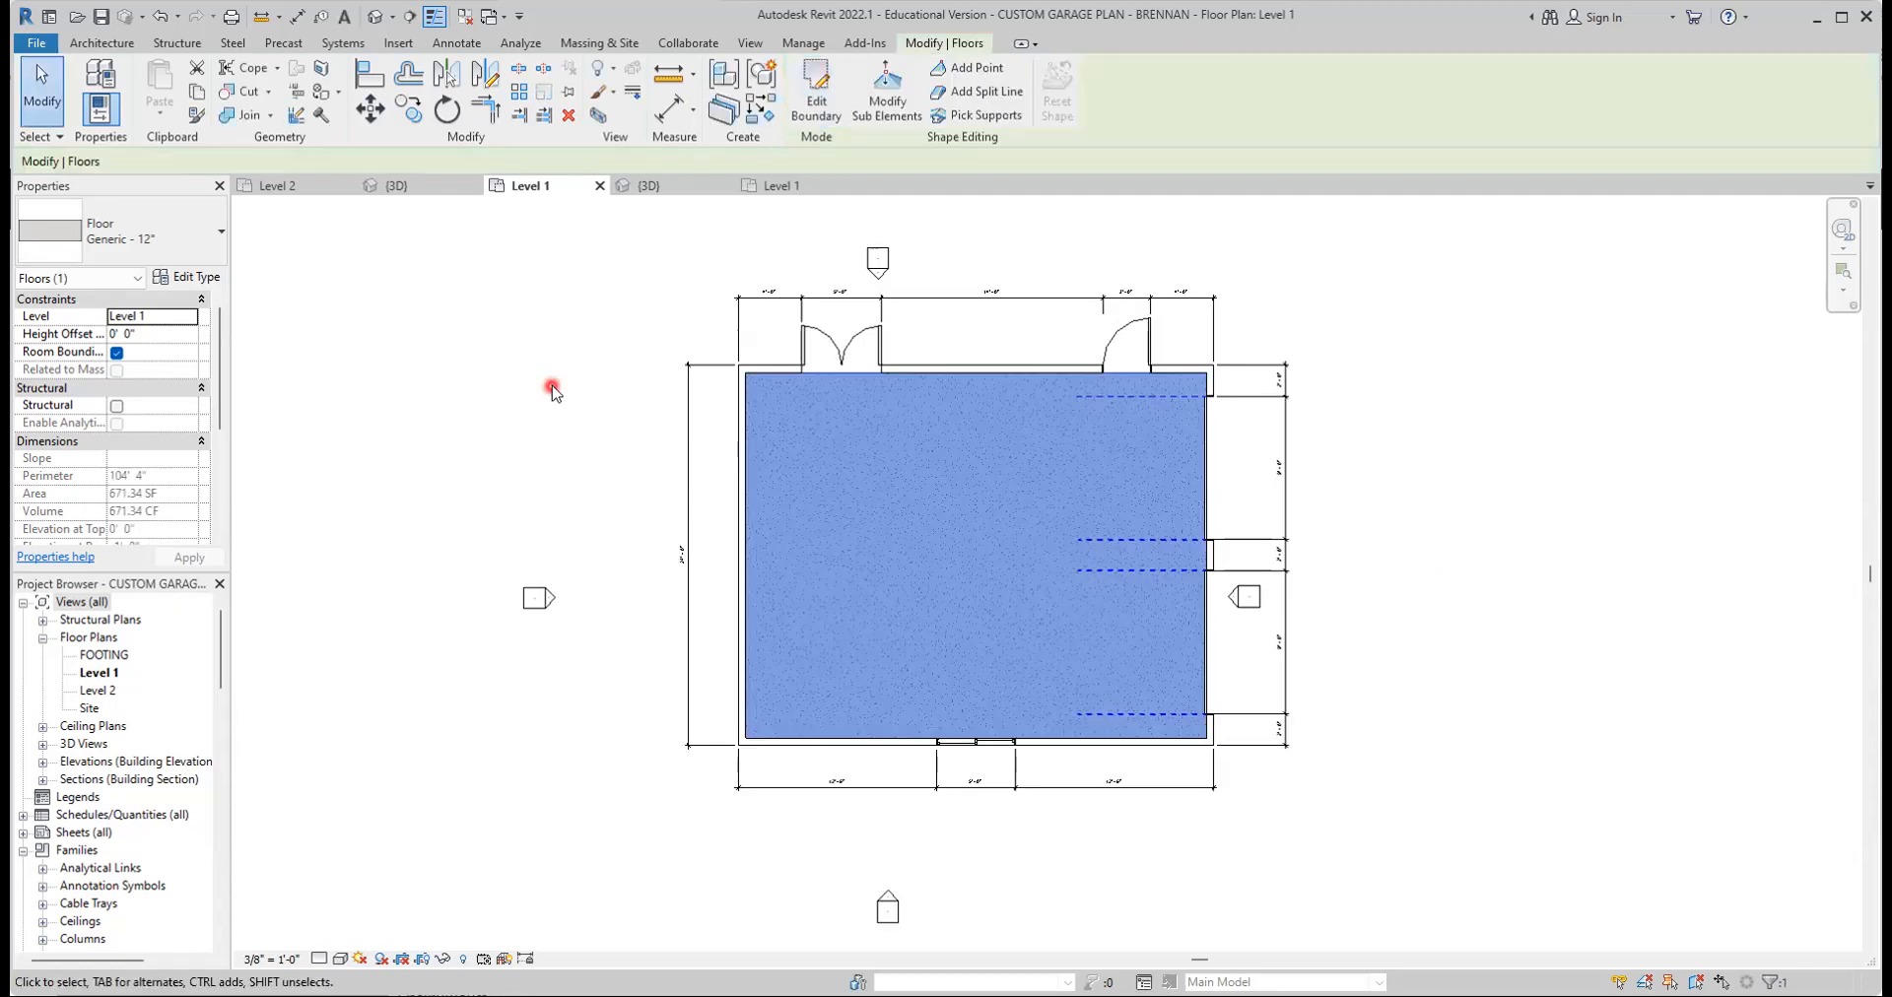
{"action": "left_click", "coordinate": [553, 389]}
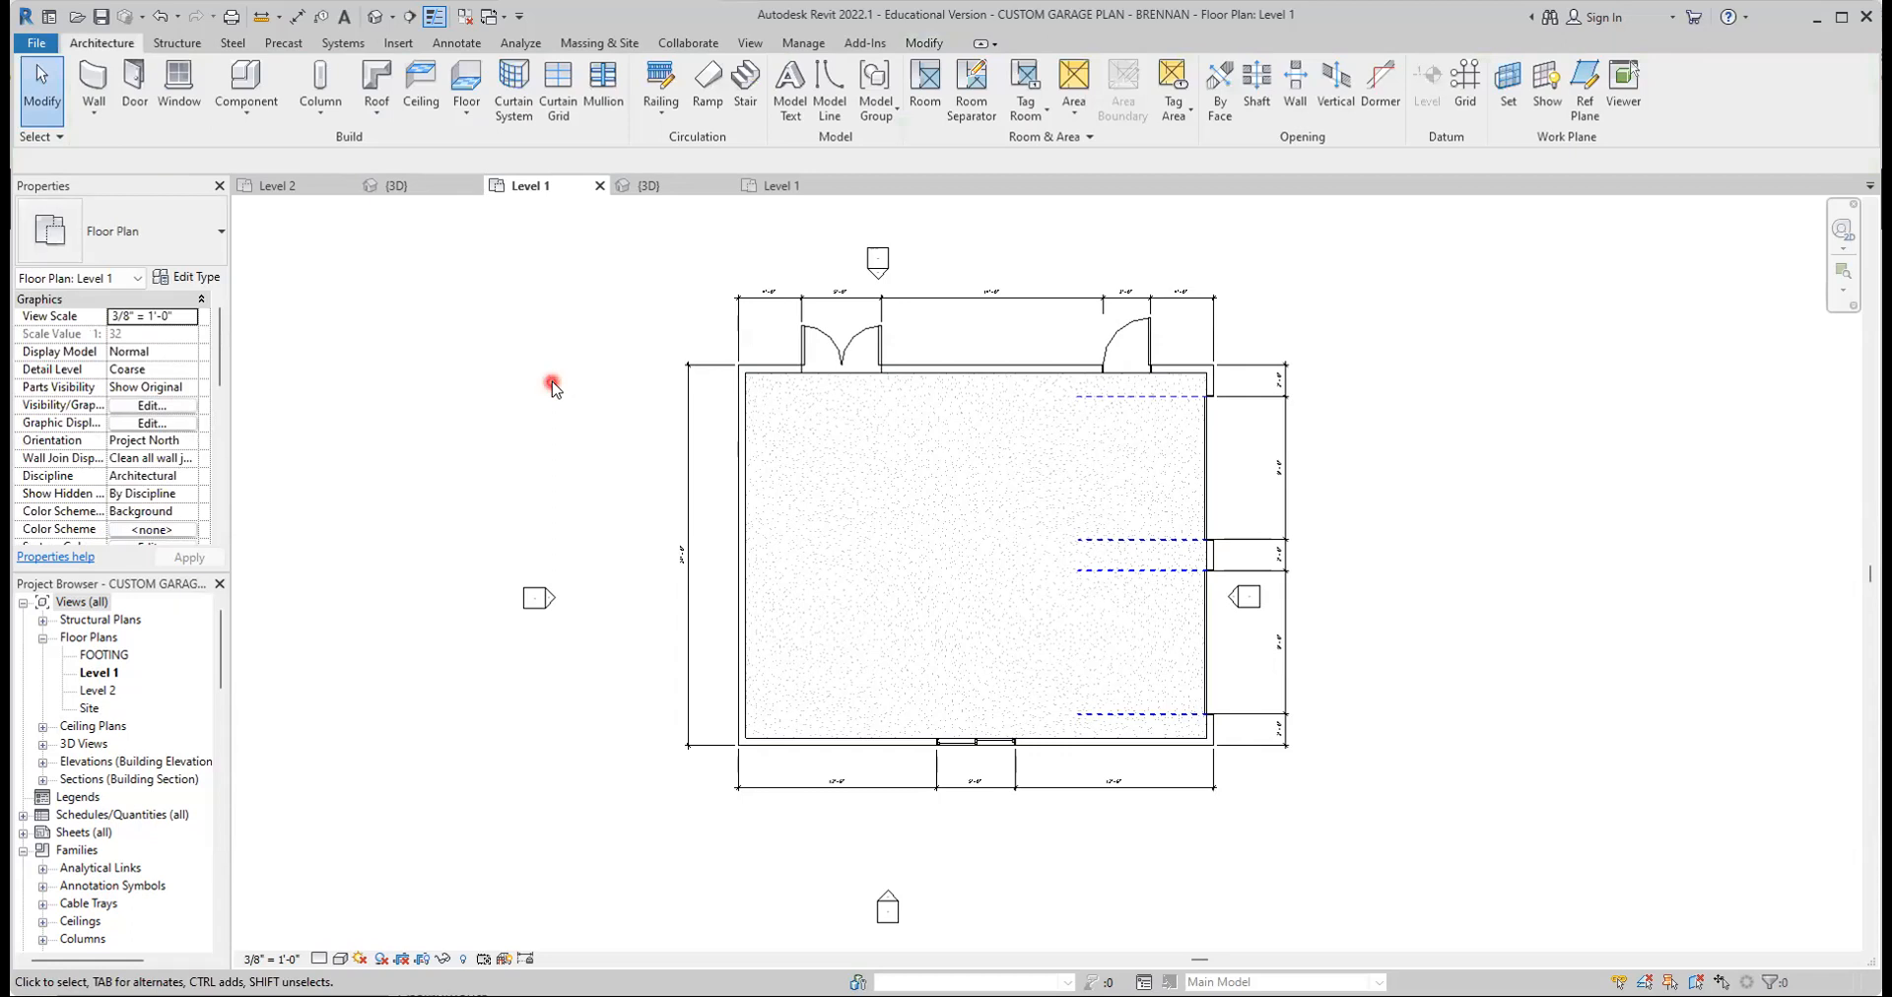
{"action": "left_click", "coordinate": [646, 187]}
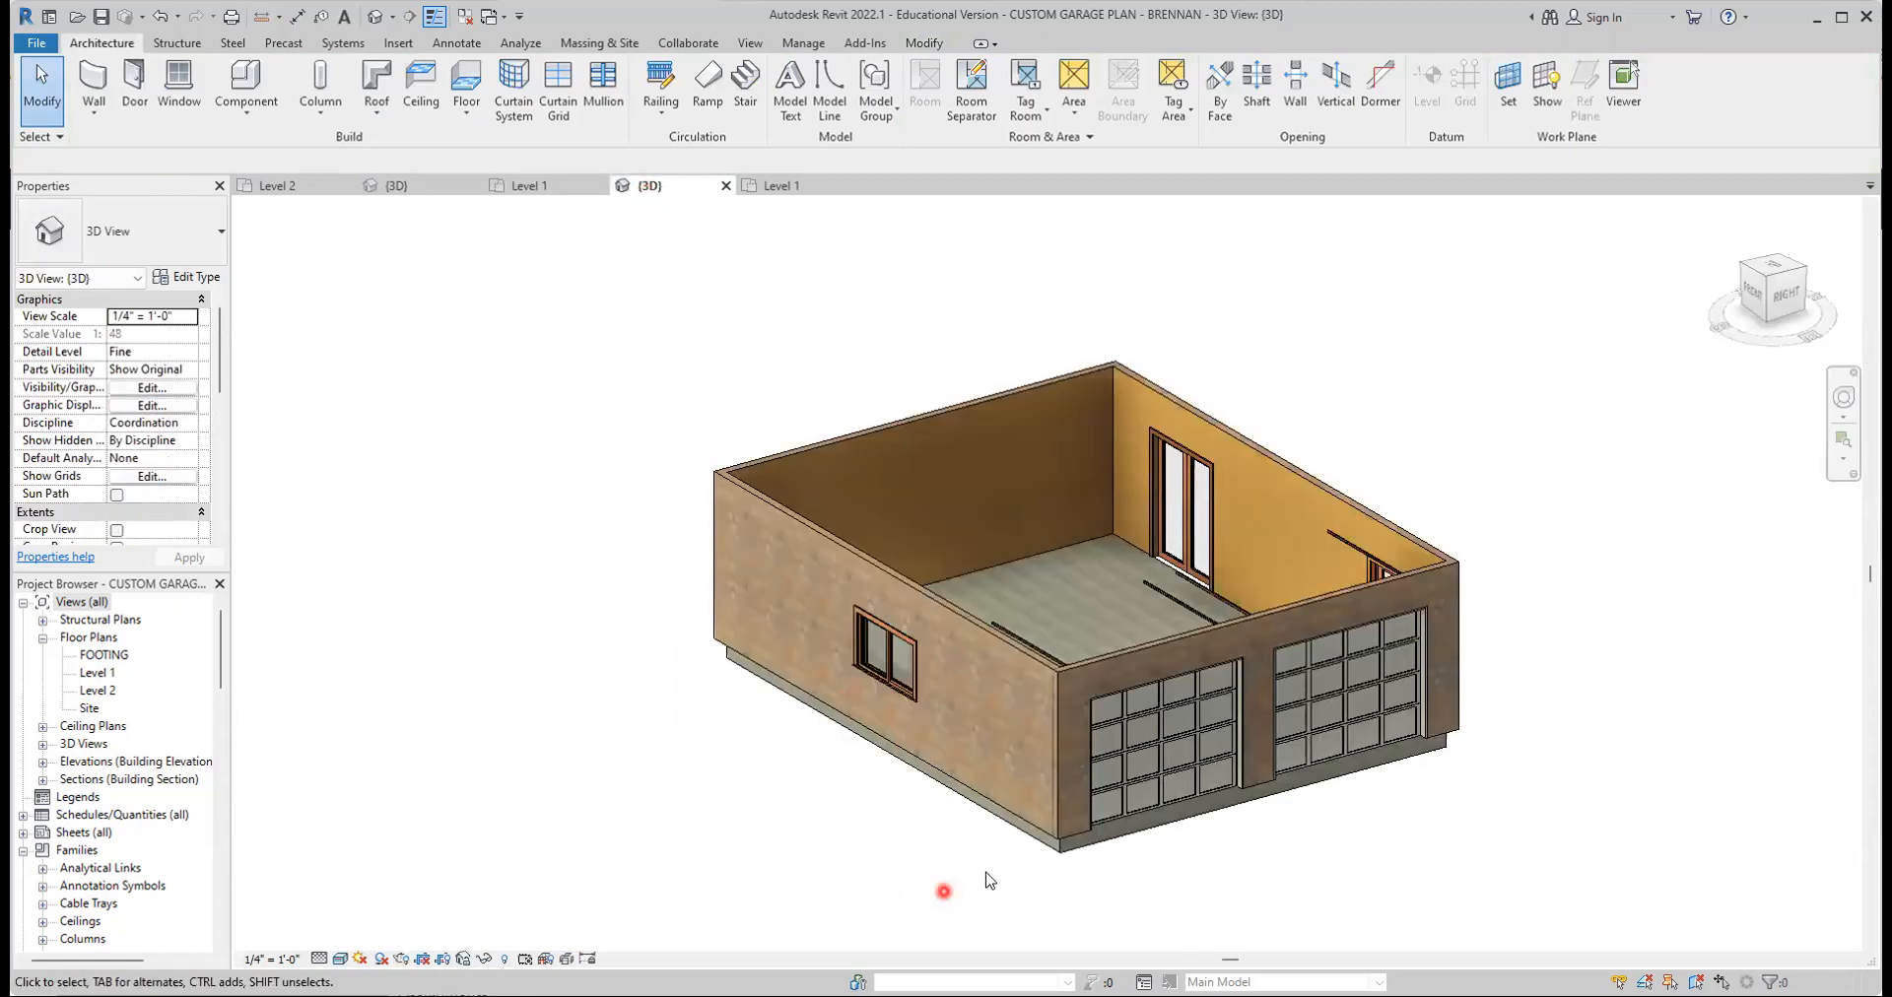
{"action": "scroll", "coordinate": [1208, 877], "scroll_direction": "up", "scroll_amount": 3}
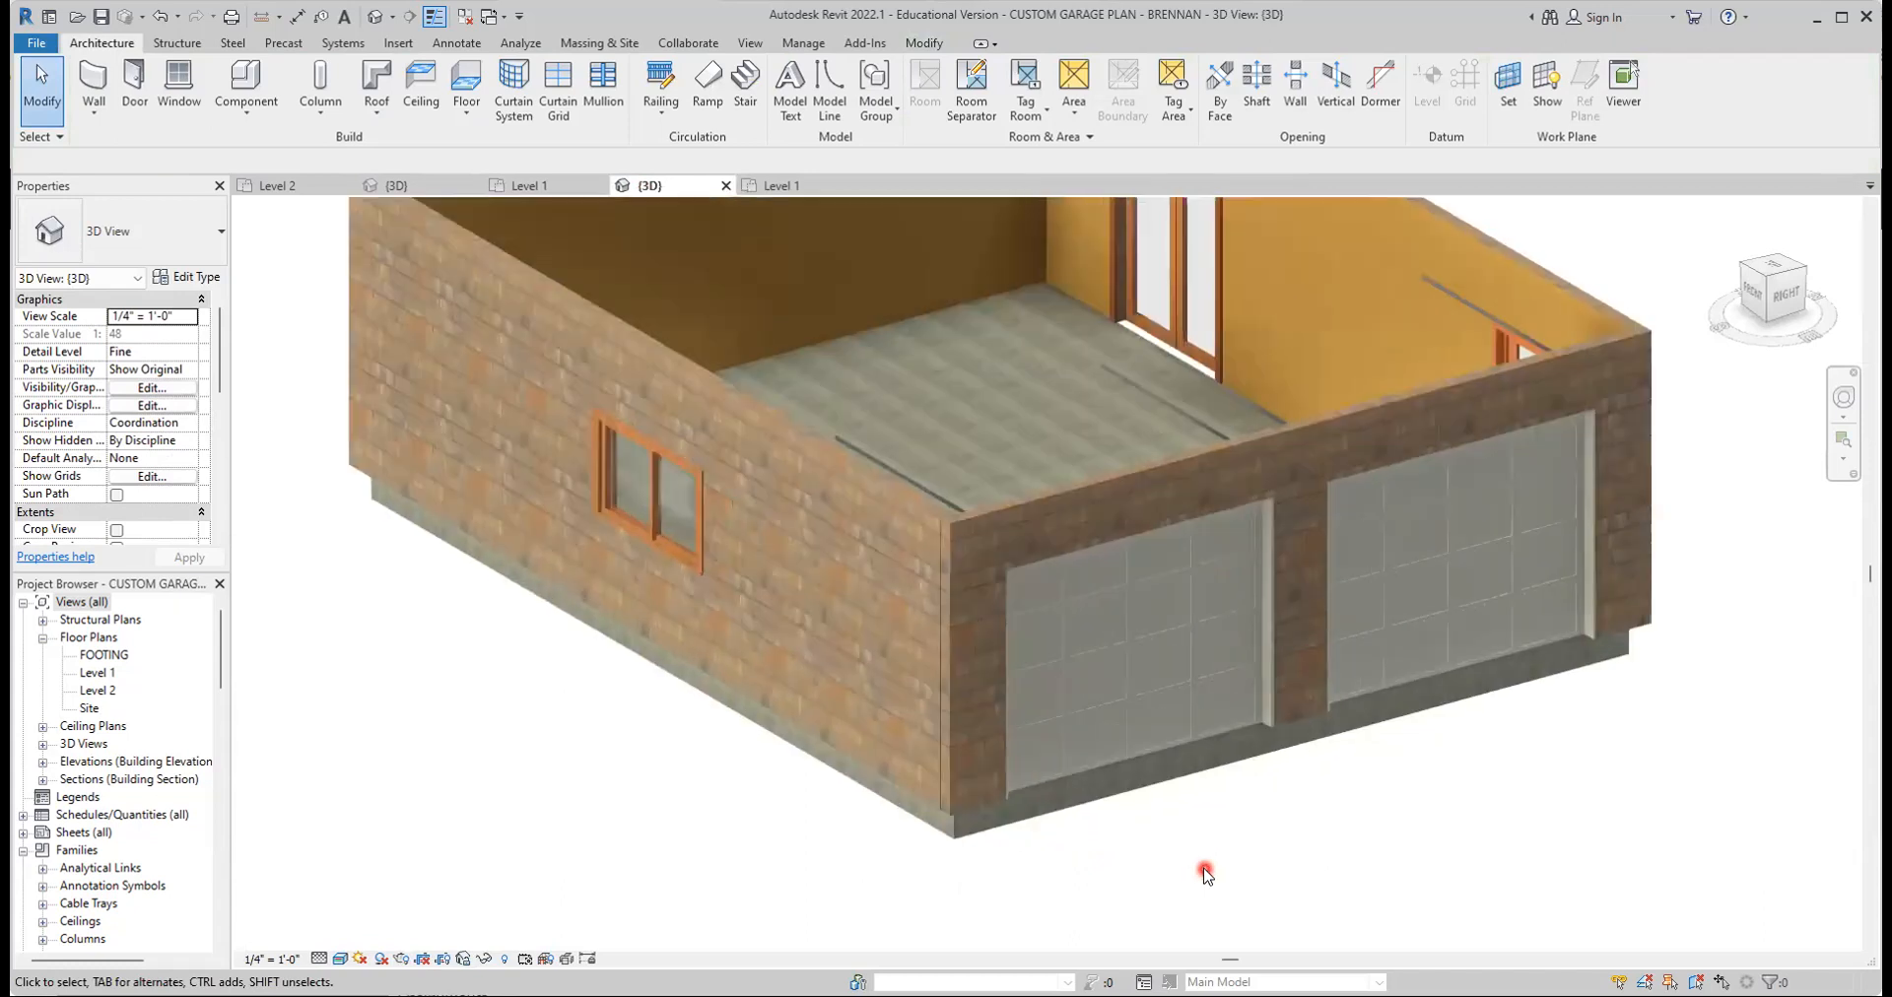
{"action": "scroll", "coordinate": [1204, 877], "scroll_direction": "down", "scroll_amount": 3}
{"action": "scroll", "coordinate": [1098, 879], "scroll_direction": "up", "scroll_amount": 1}
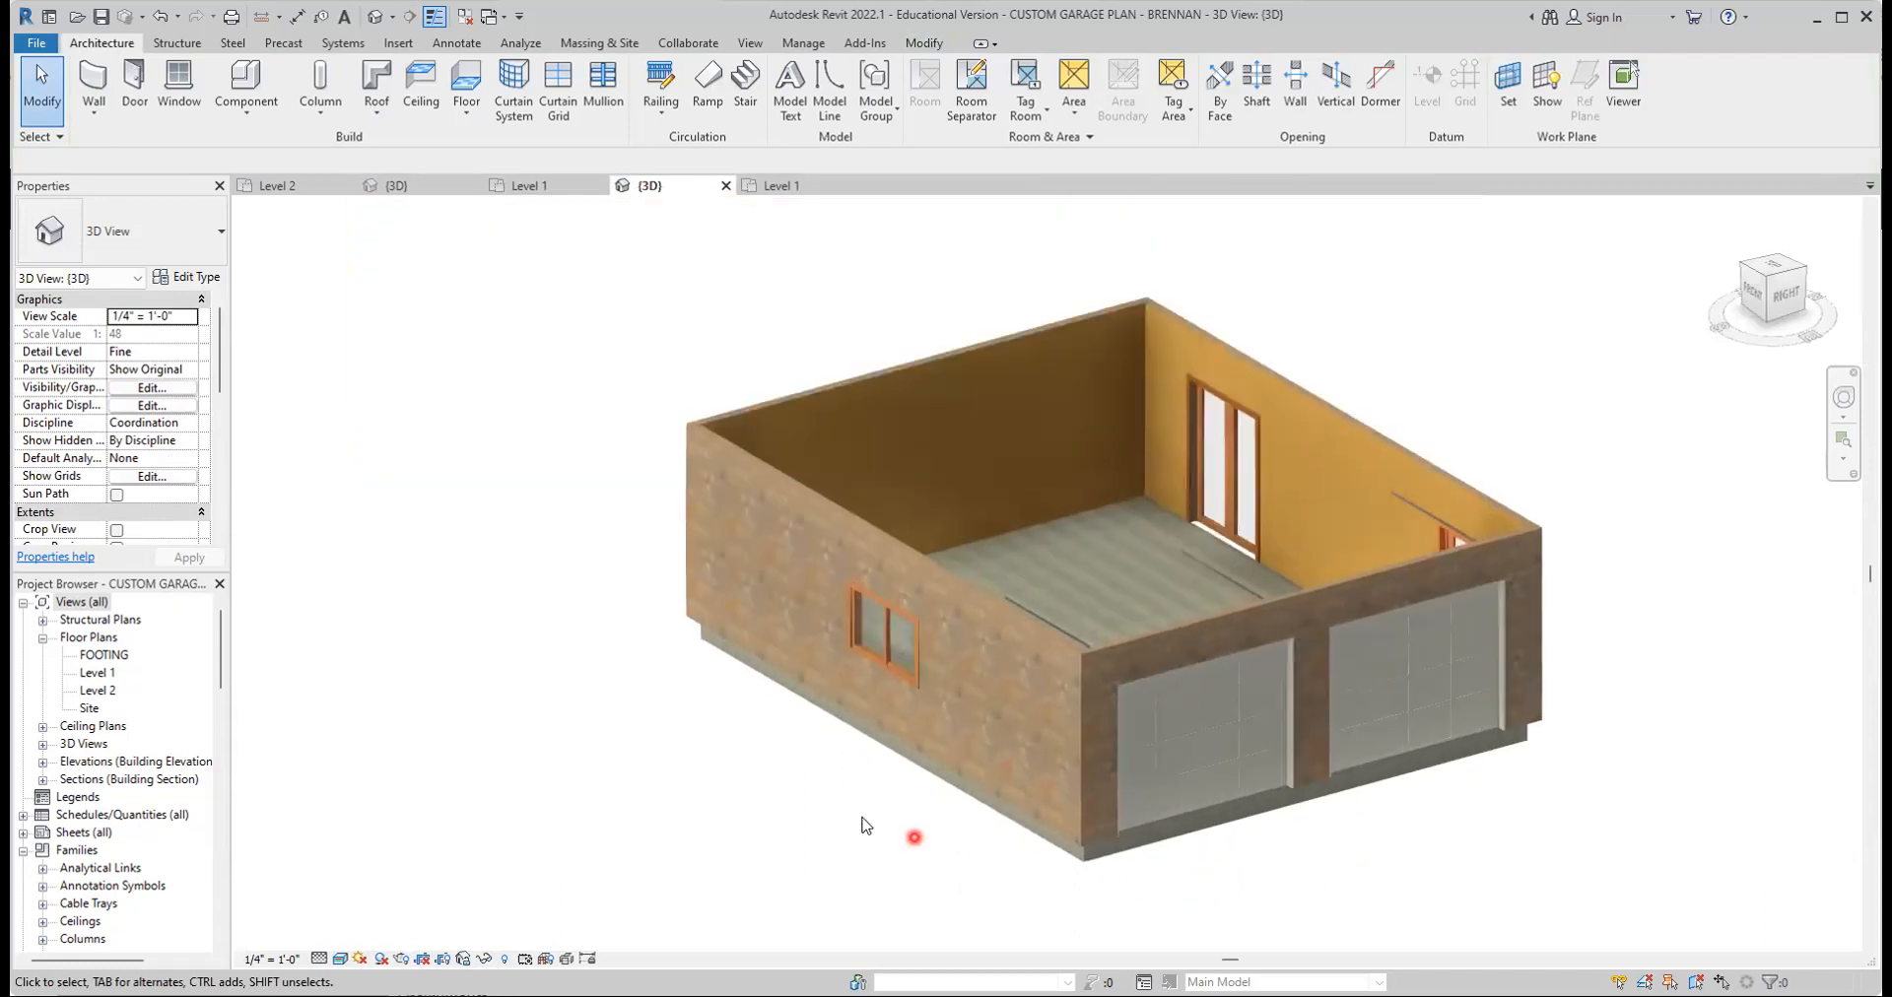
Return to the Level 1 plan and undo the floor drawn along the inner wall faces
{"action": "left_click", "coordinate": [532, 186]}
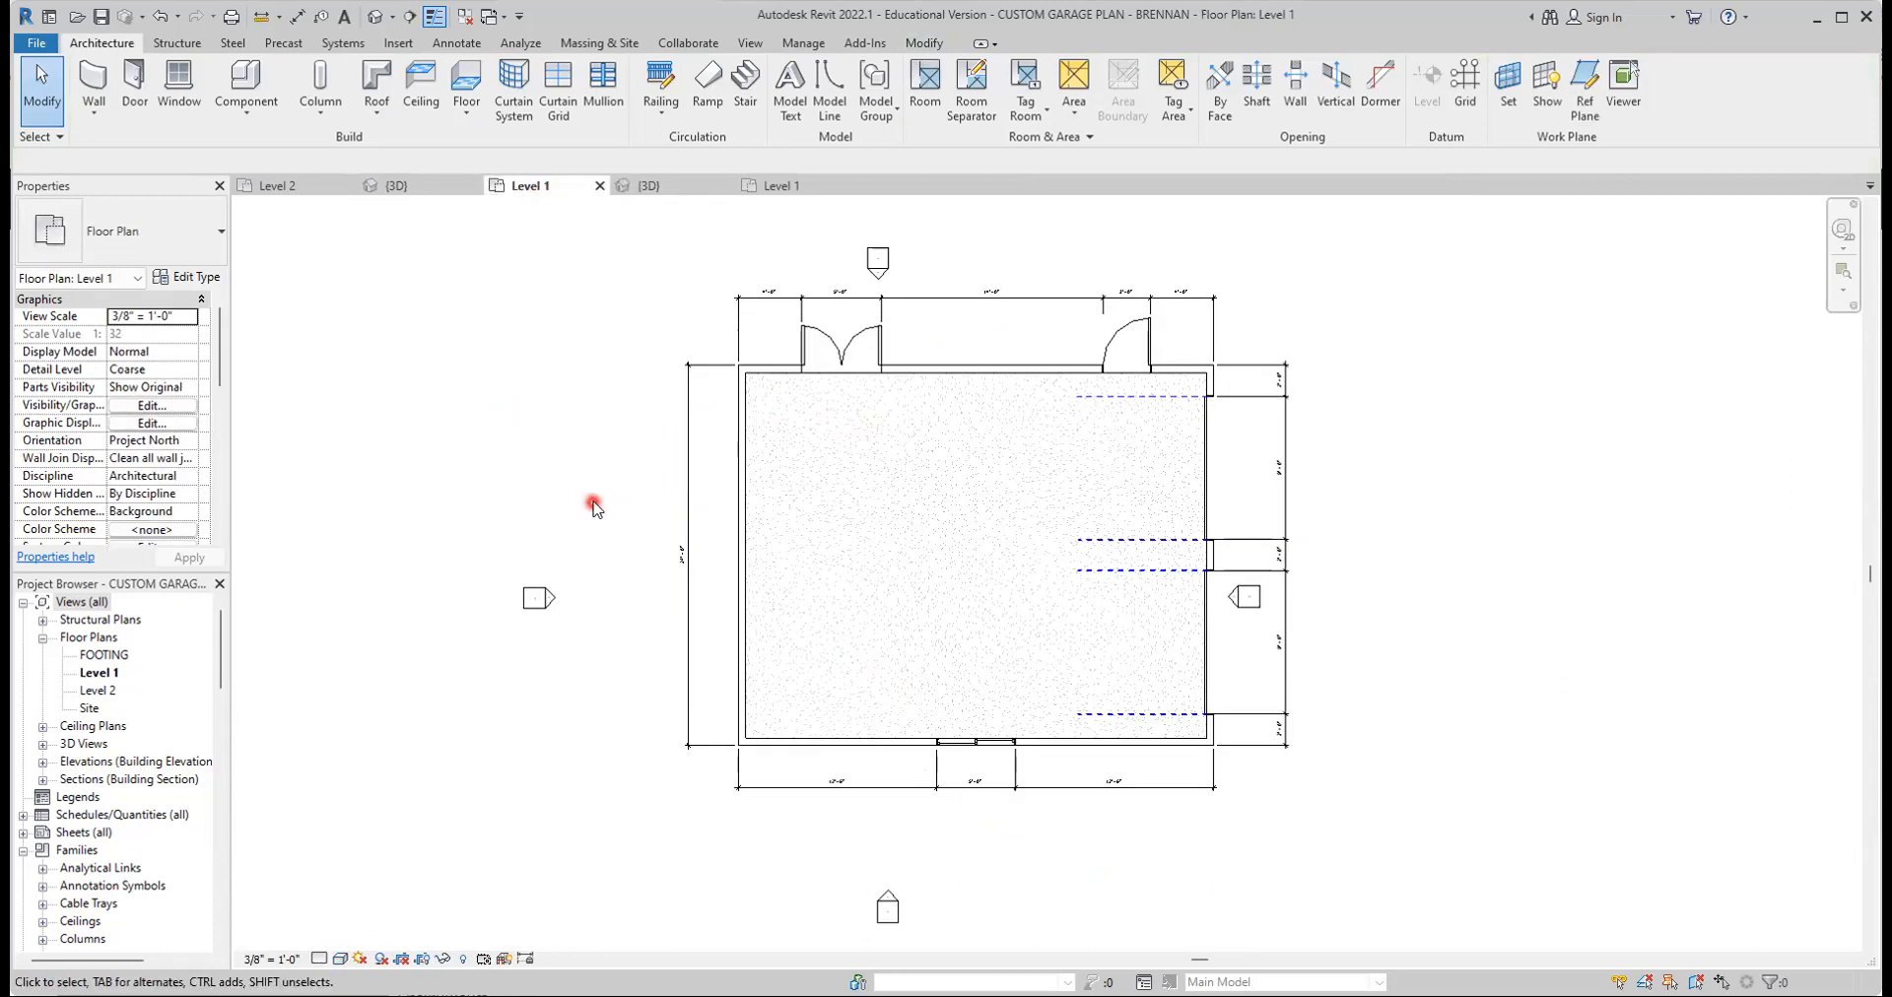
{"action": "left_click", "coordinate": [162, 17]}
{"action": "left_click", "coordinate": [161, 19]}
{"action": "left_click", "coordinate": [161, 20]}
{"action": "left_click", "coordinate": [161, 19]}
{"action": "left_click", "coordinate": [161, 20]}
{"action": "left_click", "coordinate": [161, 19]}
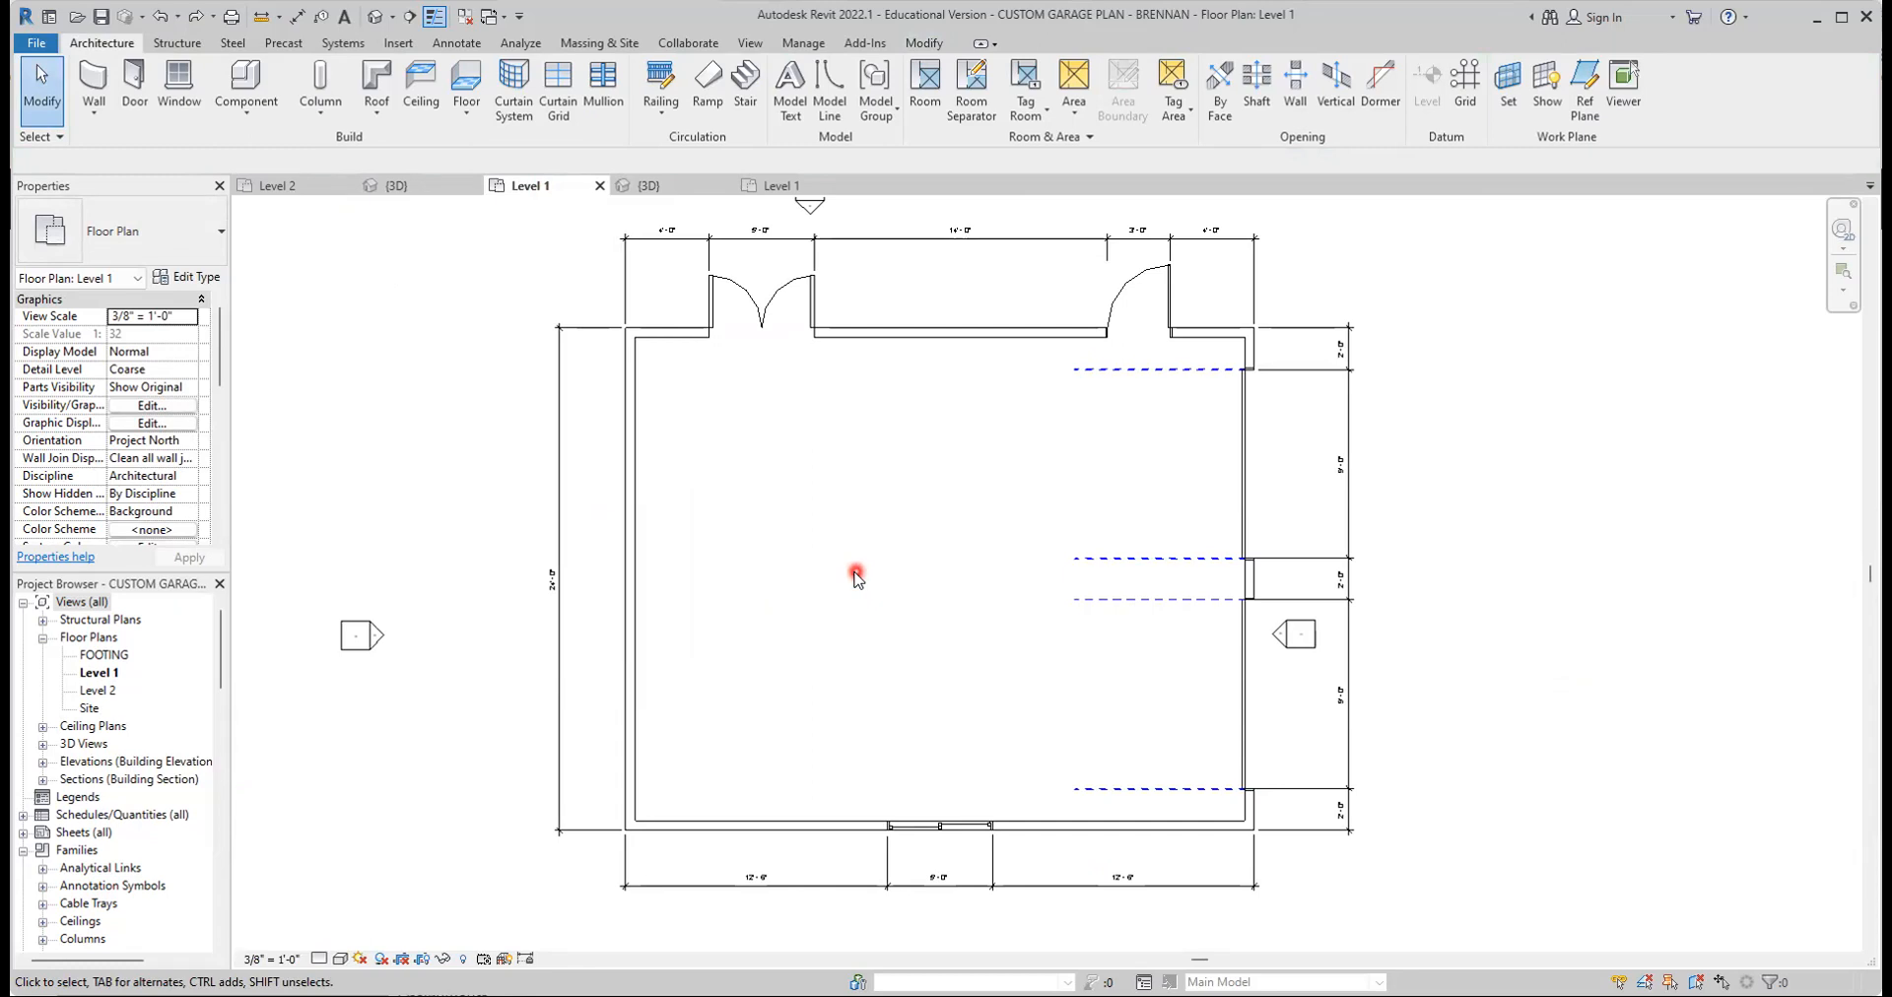
Create a Generic - 12" floor on Level 1 with its boundary picked along the outer faces of all four walls
{"action": "left_click", "coordinate": [469, 93]}
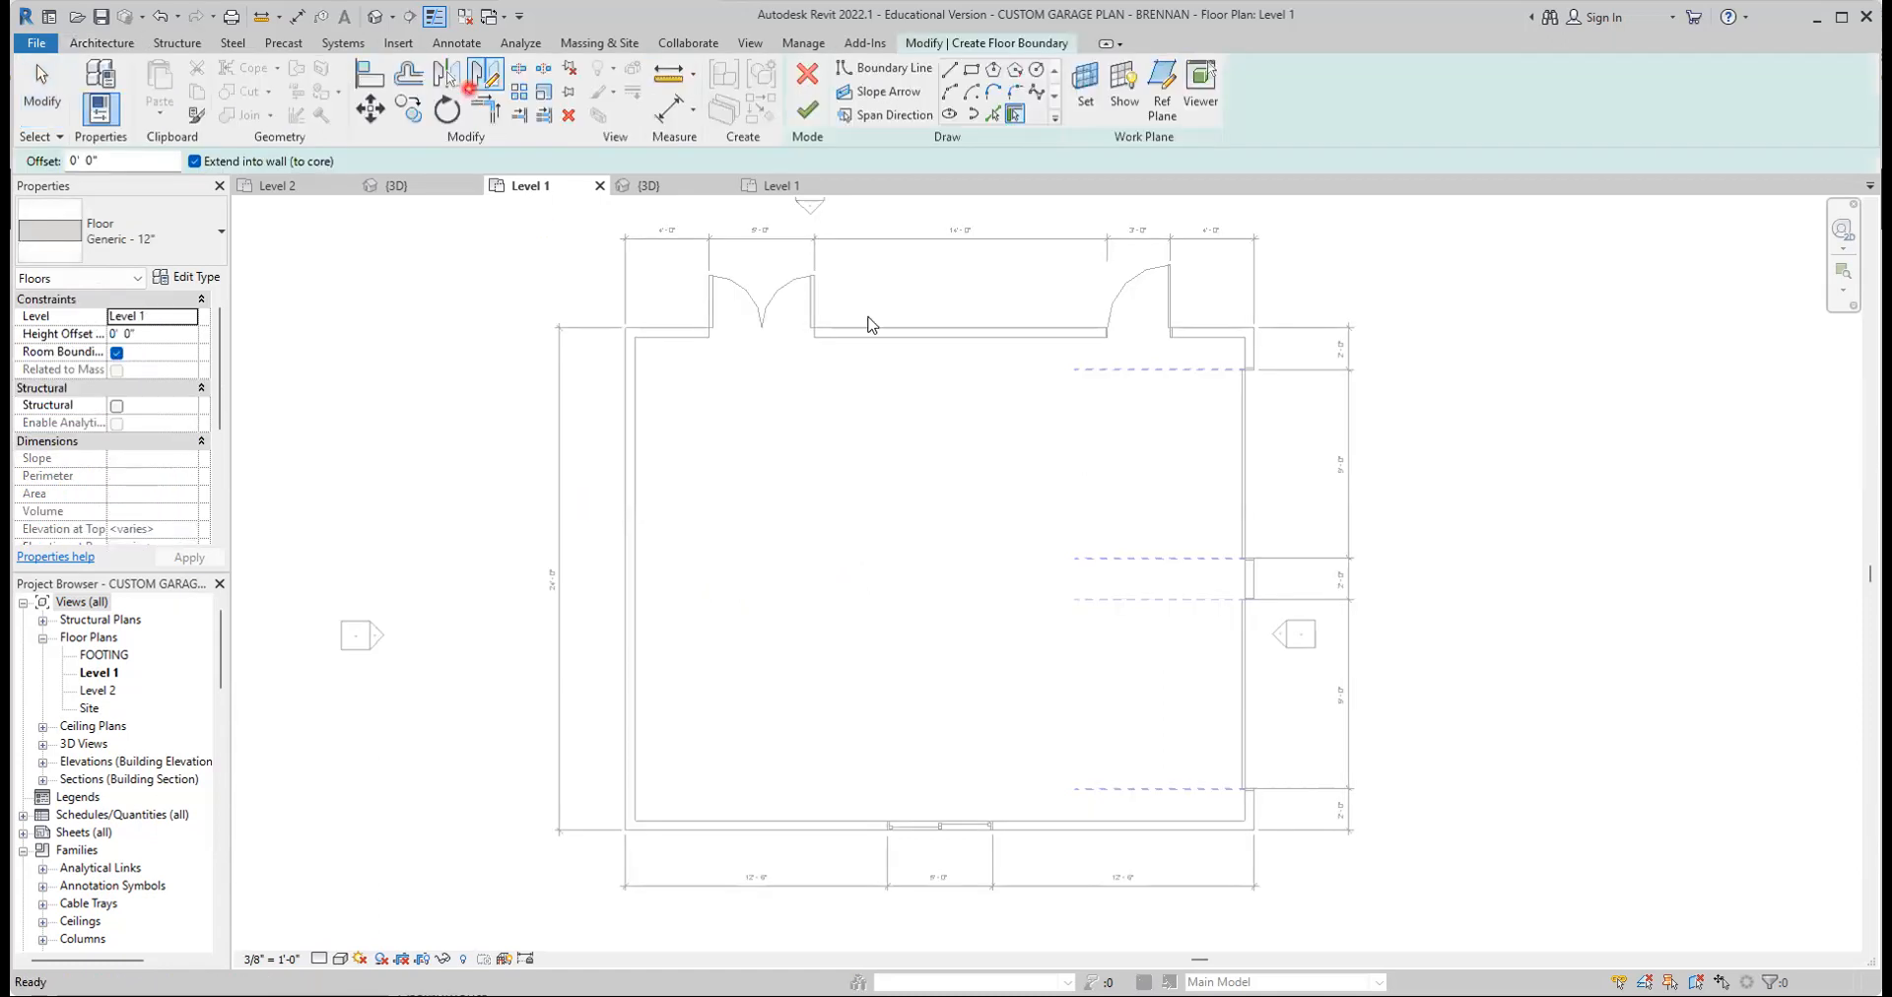
{"action": "left_click", "coordinate": [733, 371]}
{"action": "left_click", "coordinate": [626, 448]}
{"action": "left_click", "coordinate": [625, 450]}
{"action": "left_click", "coordinate": [774, 831]}
{"action": "left_click", "coordinate": [1261, 588]}
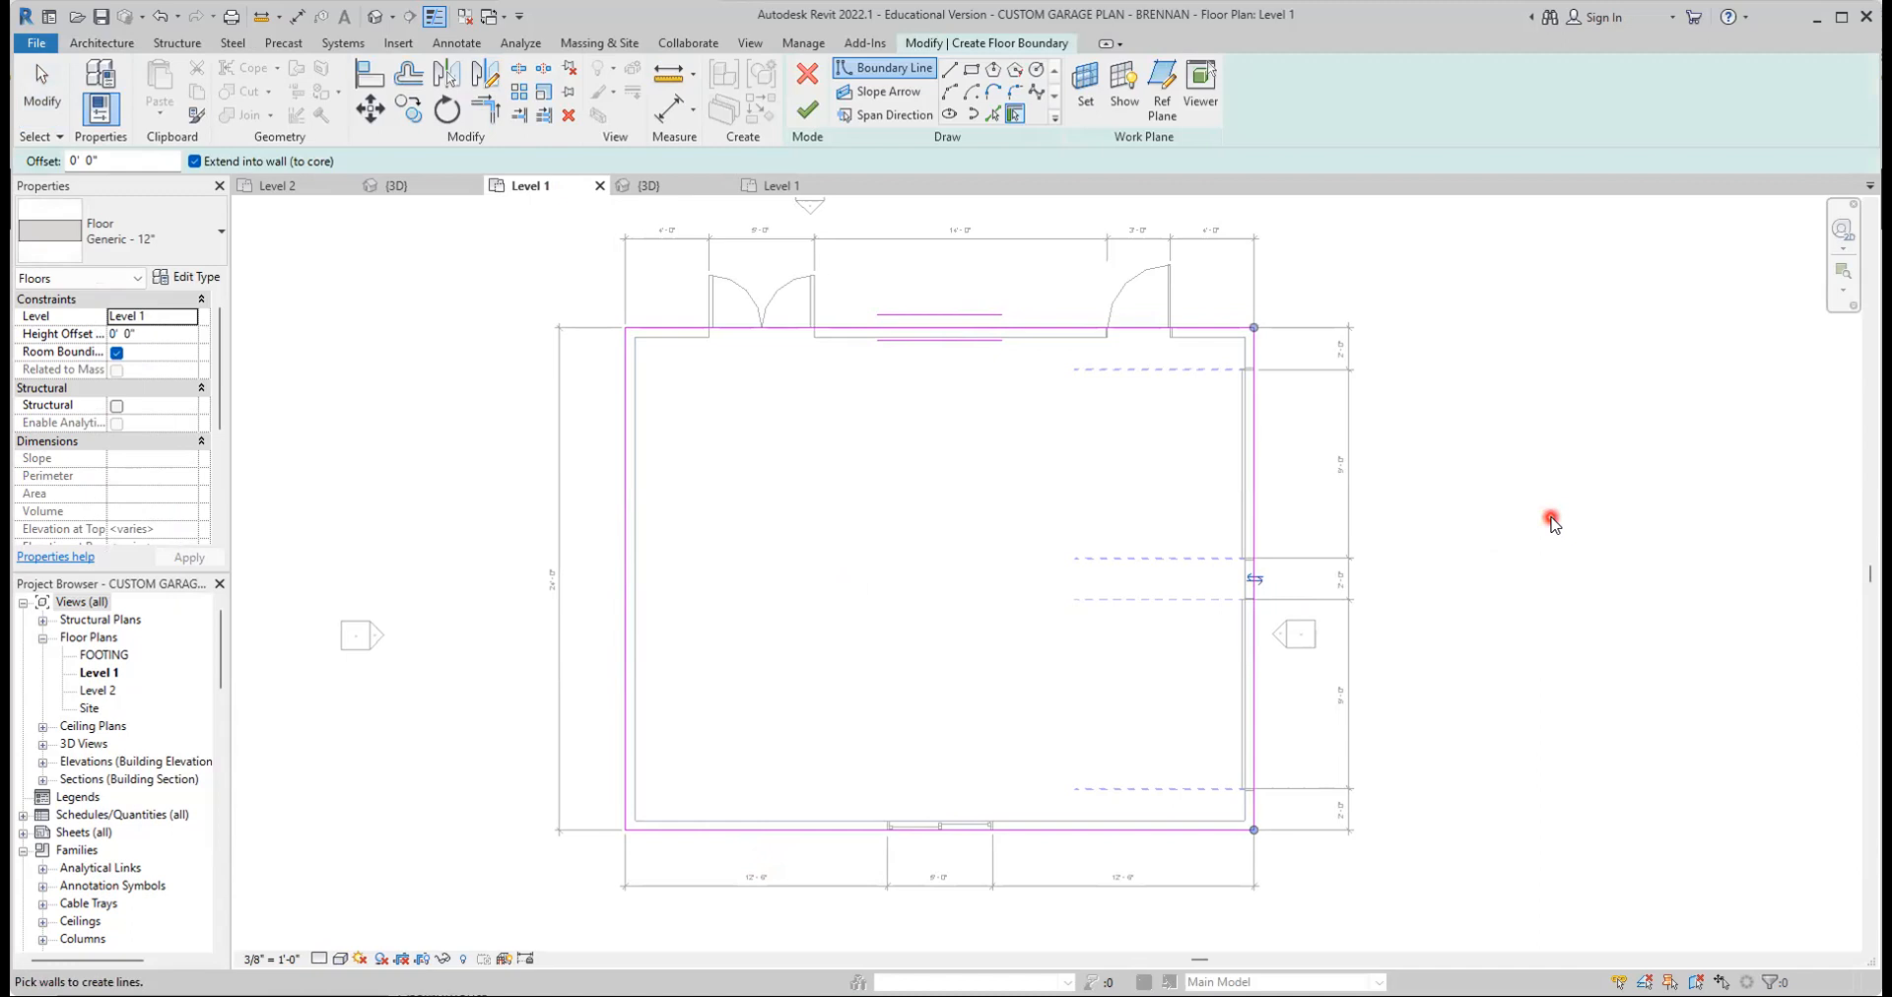
{"action": "left_click", "coordinate": [808, 114]}
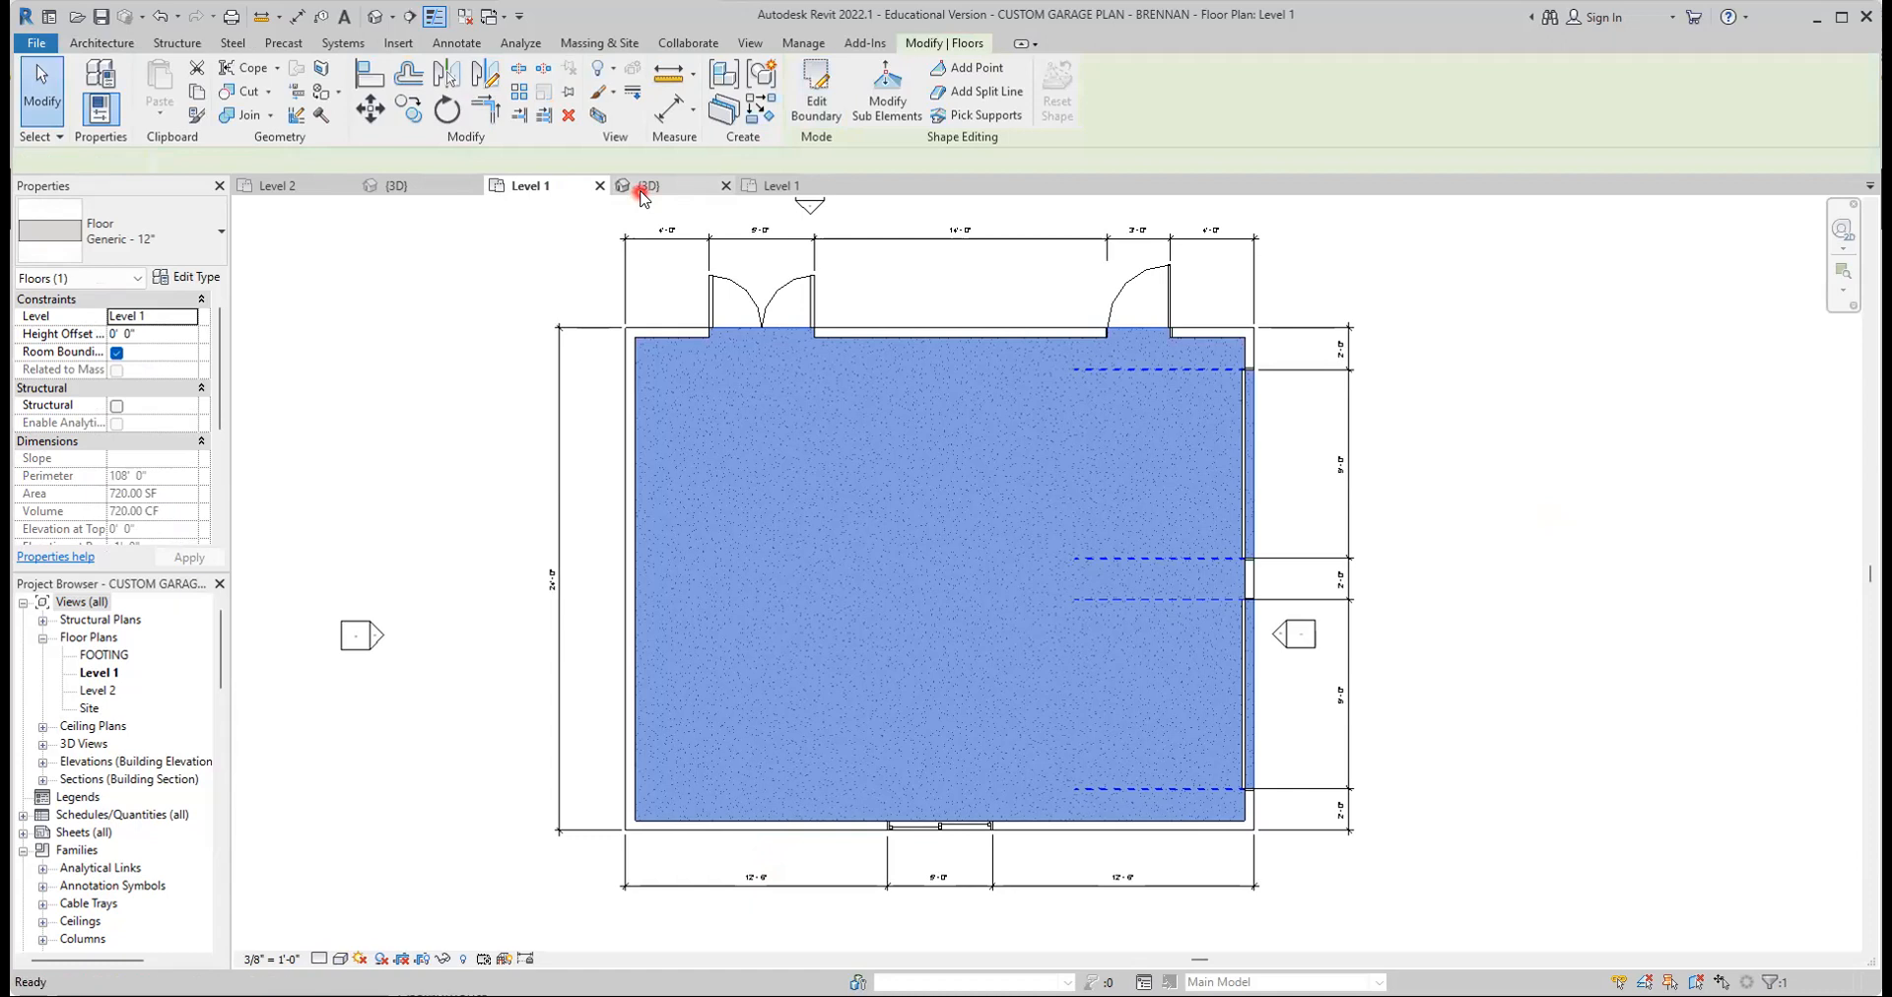
Inspect the outer-face floor slab in the 3D view and save the project
{"action": "left_click", "coordinate": [641, 192]}
{"action": "left_click", "coordinate": [1308, 883]}
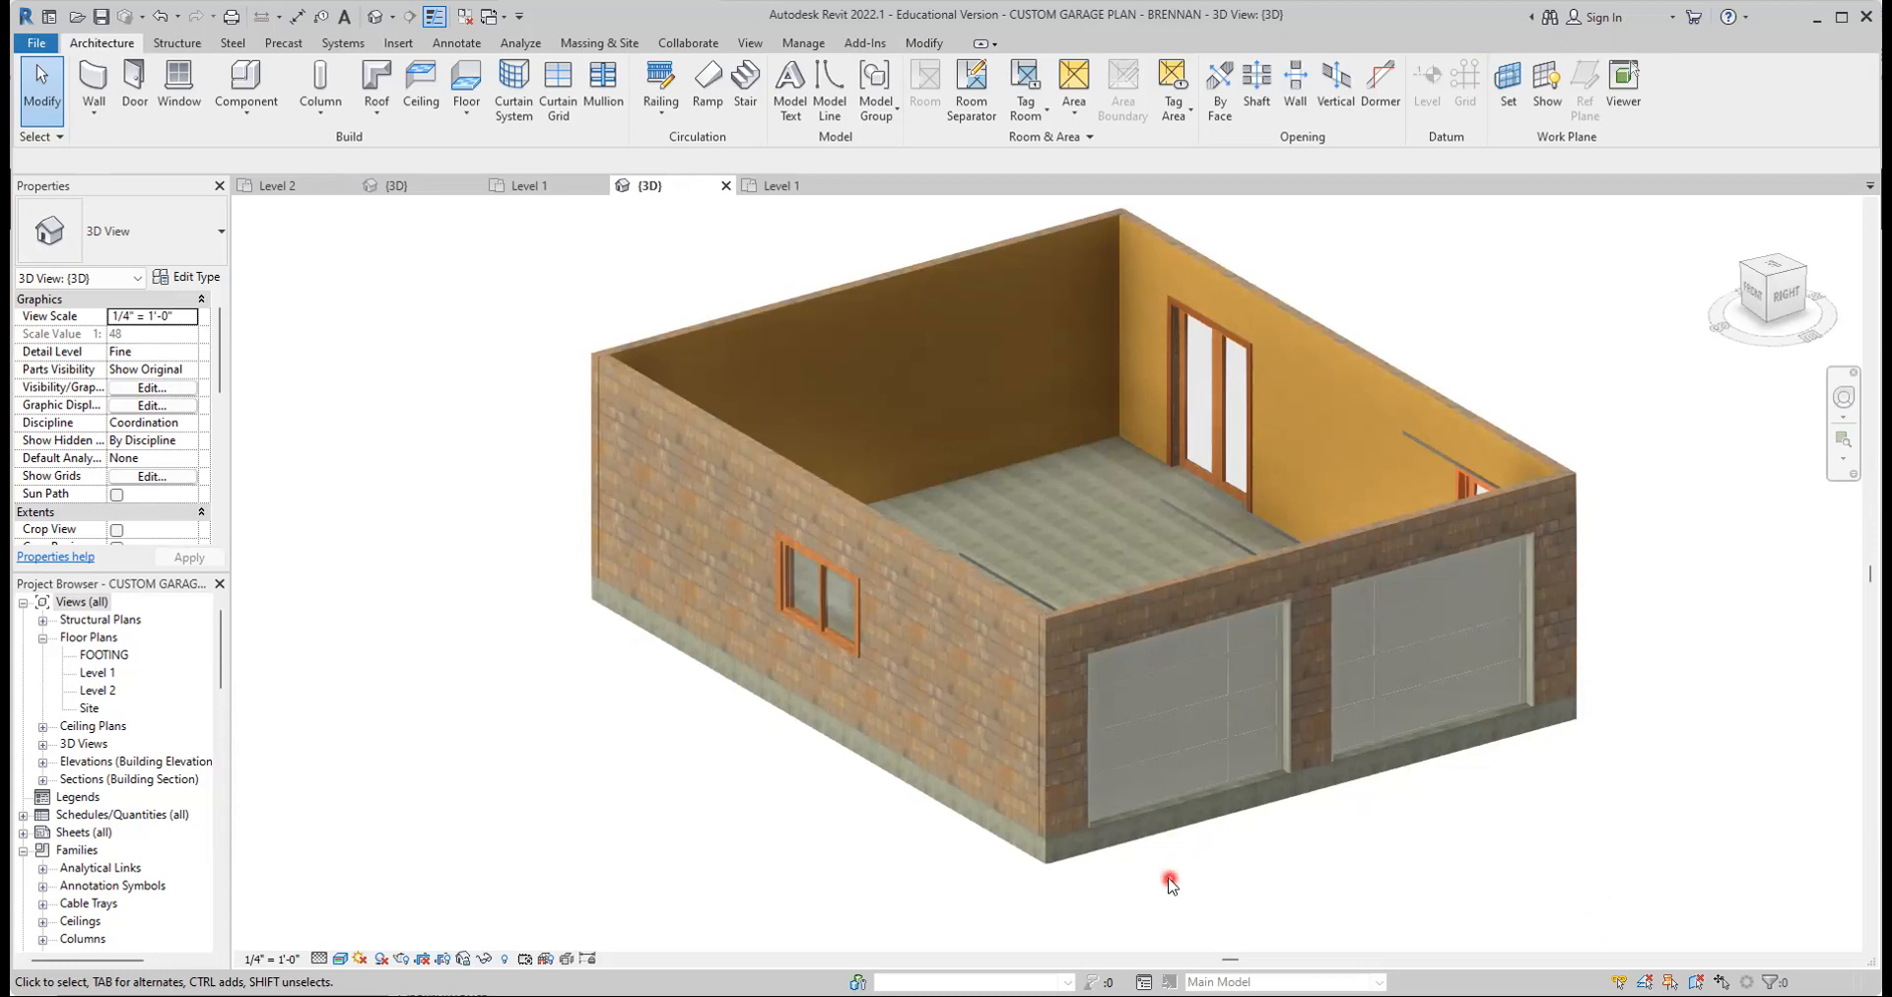
{"action": "left_click", "coordinate": [102, 17]}
{"action": "middle_click_drag", "start_coordinate": [1652, 427], "coordinate": [1585, 531]}
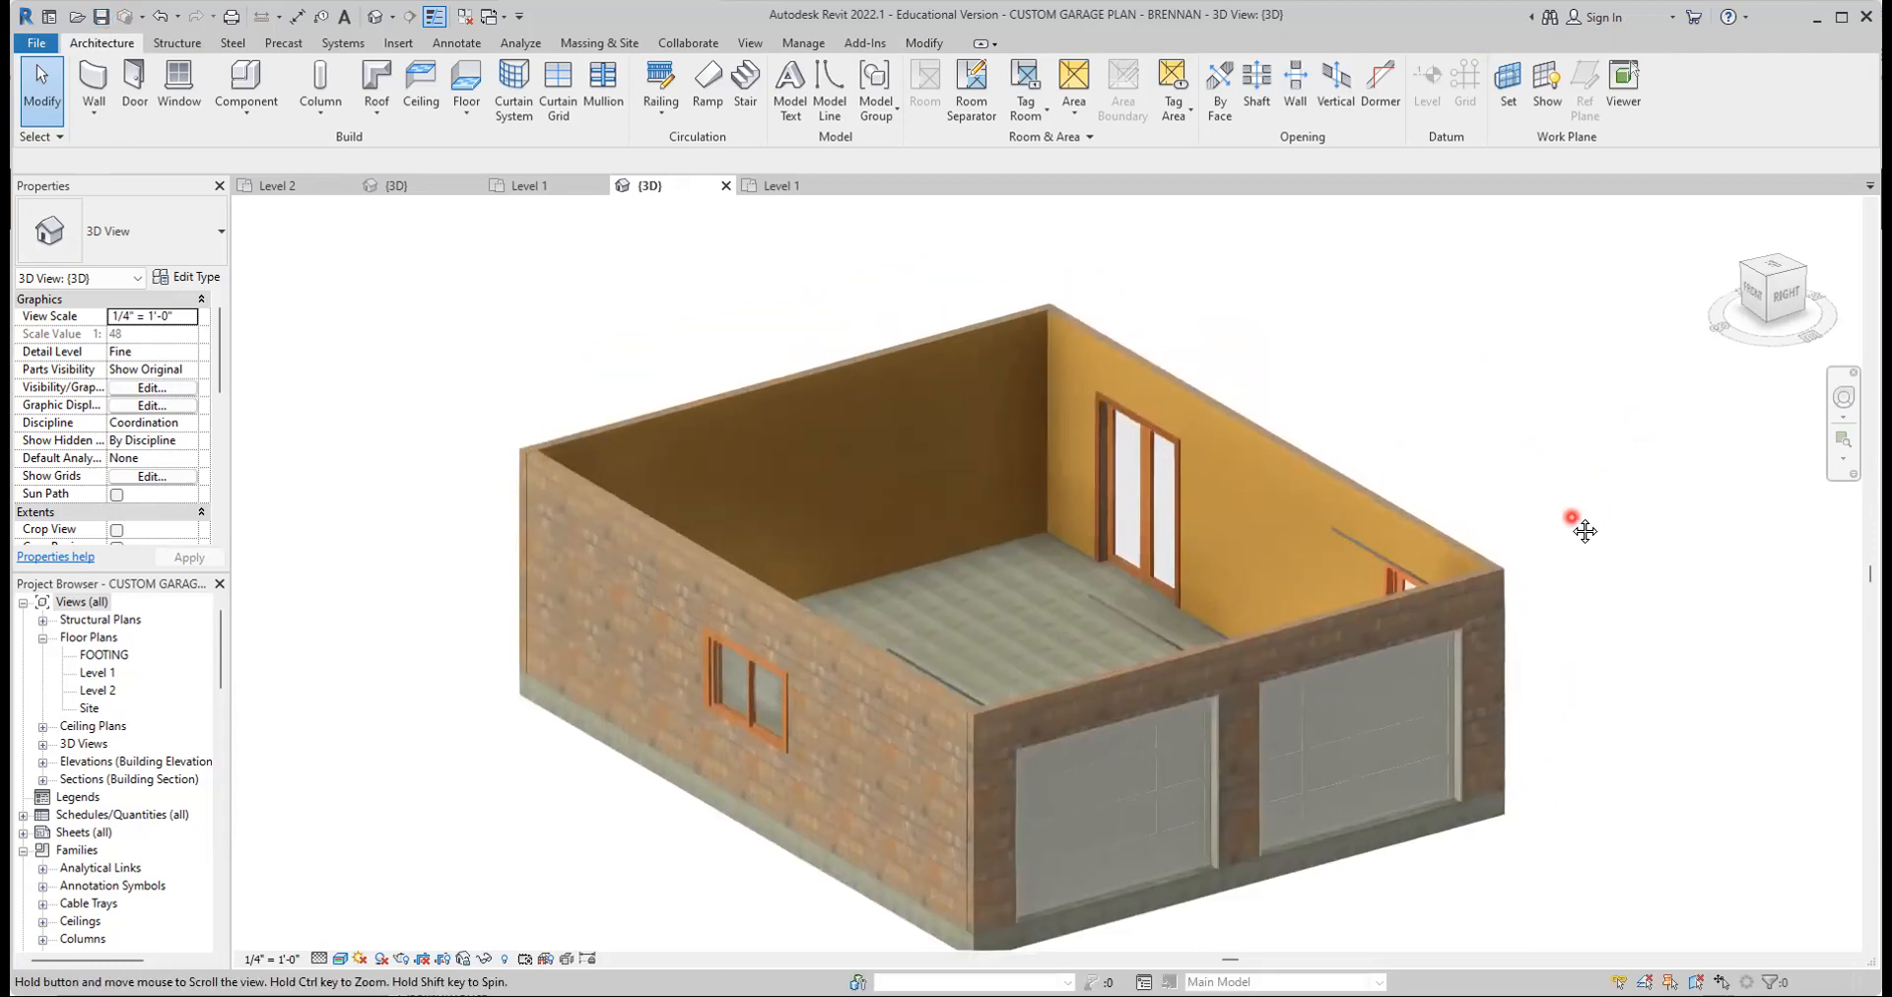
{"action": "middle_click_drag", "start_coordinate": [1585, 531], "coordinate": [1582, 525]}
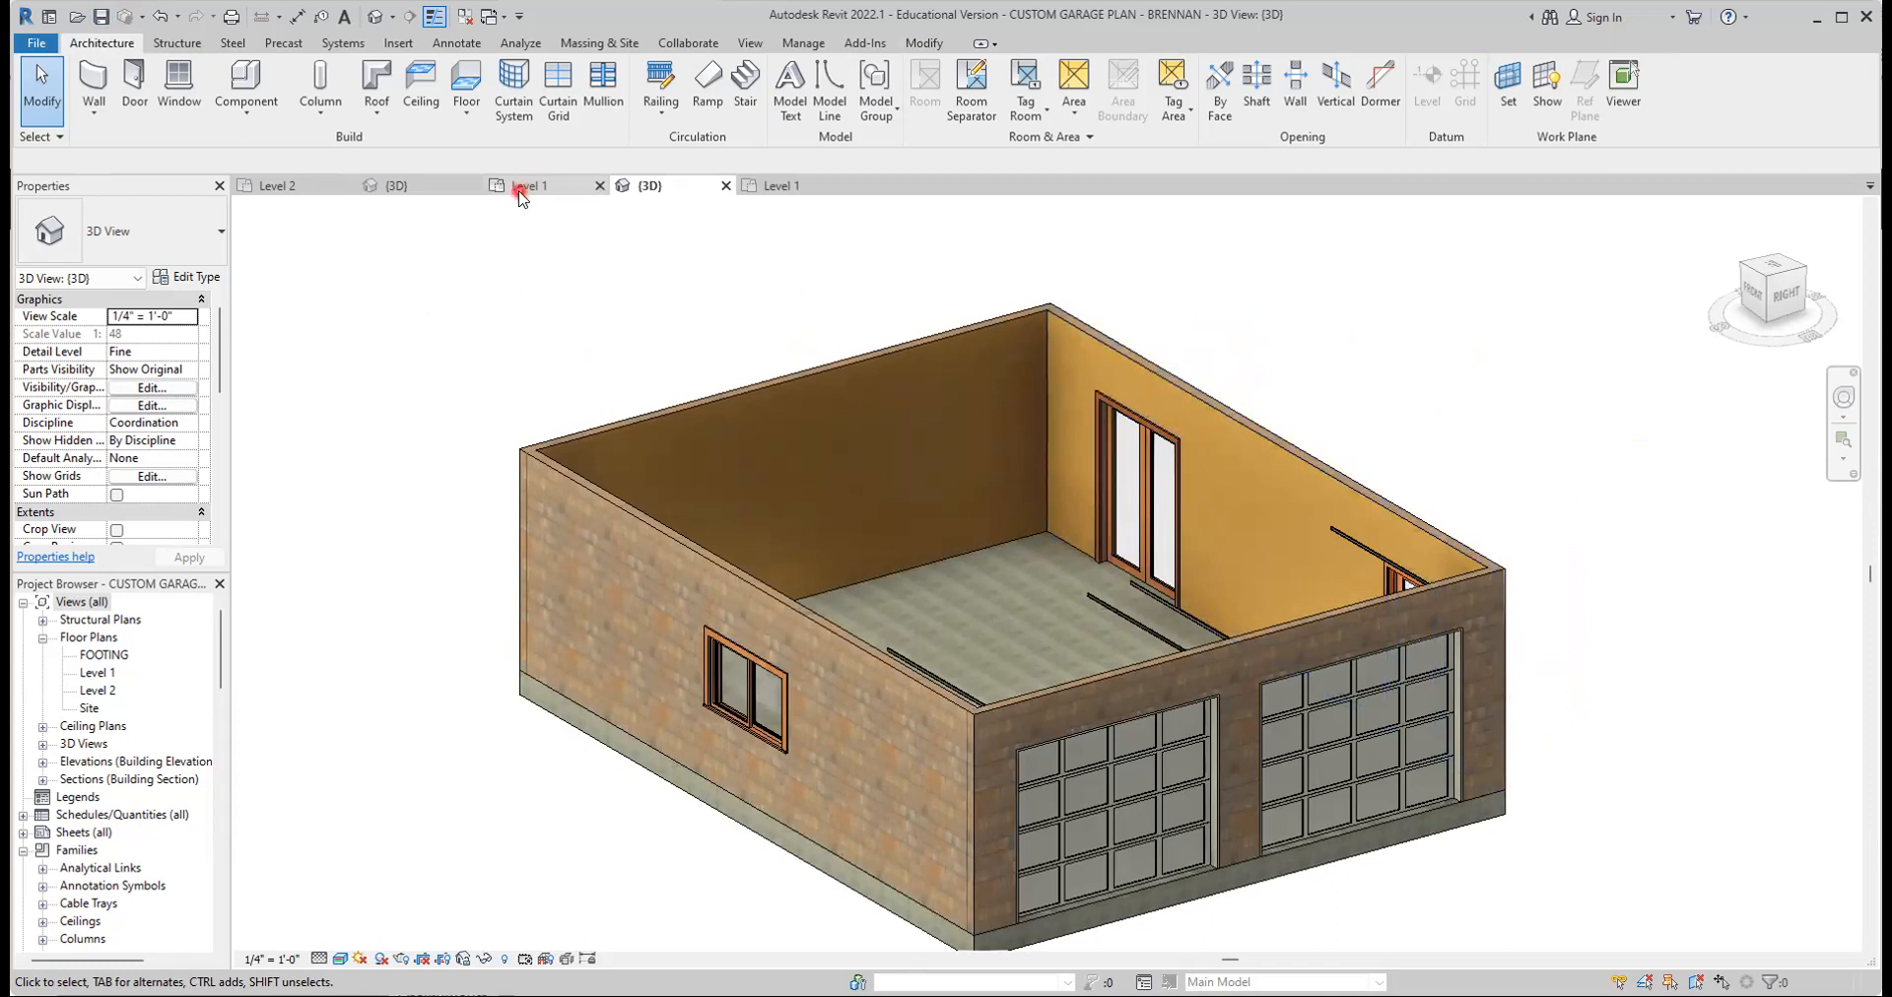
Check the receptacle near the northeast corner of the MASTER 2021 Level 1 plan and begin choosing an electrical device for the custom garage plan
{"action": "left_click", "coordinate": [767, 186]}
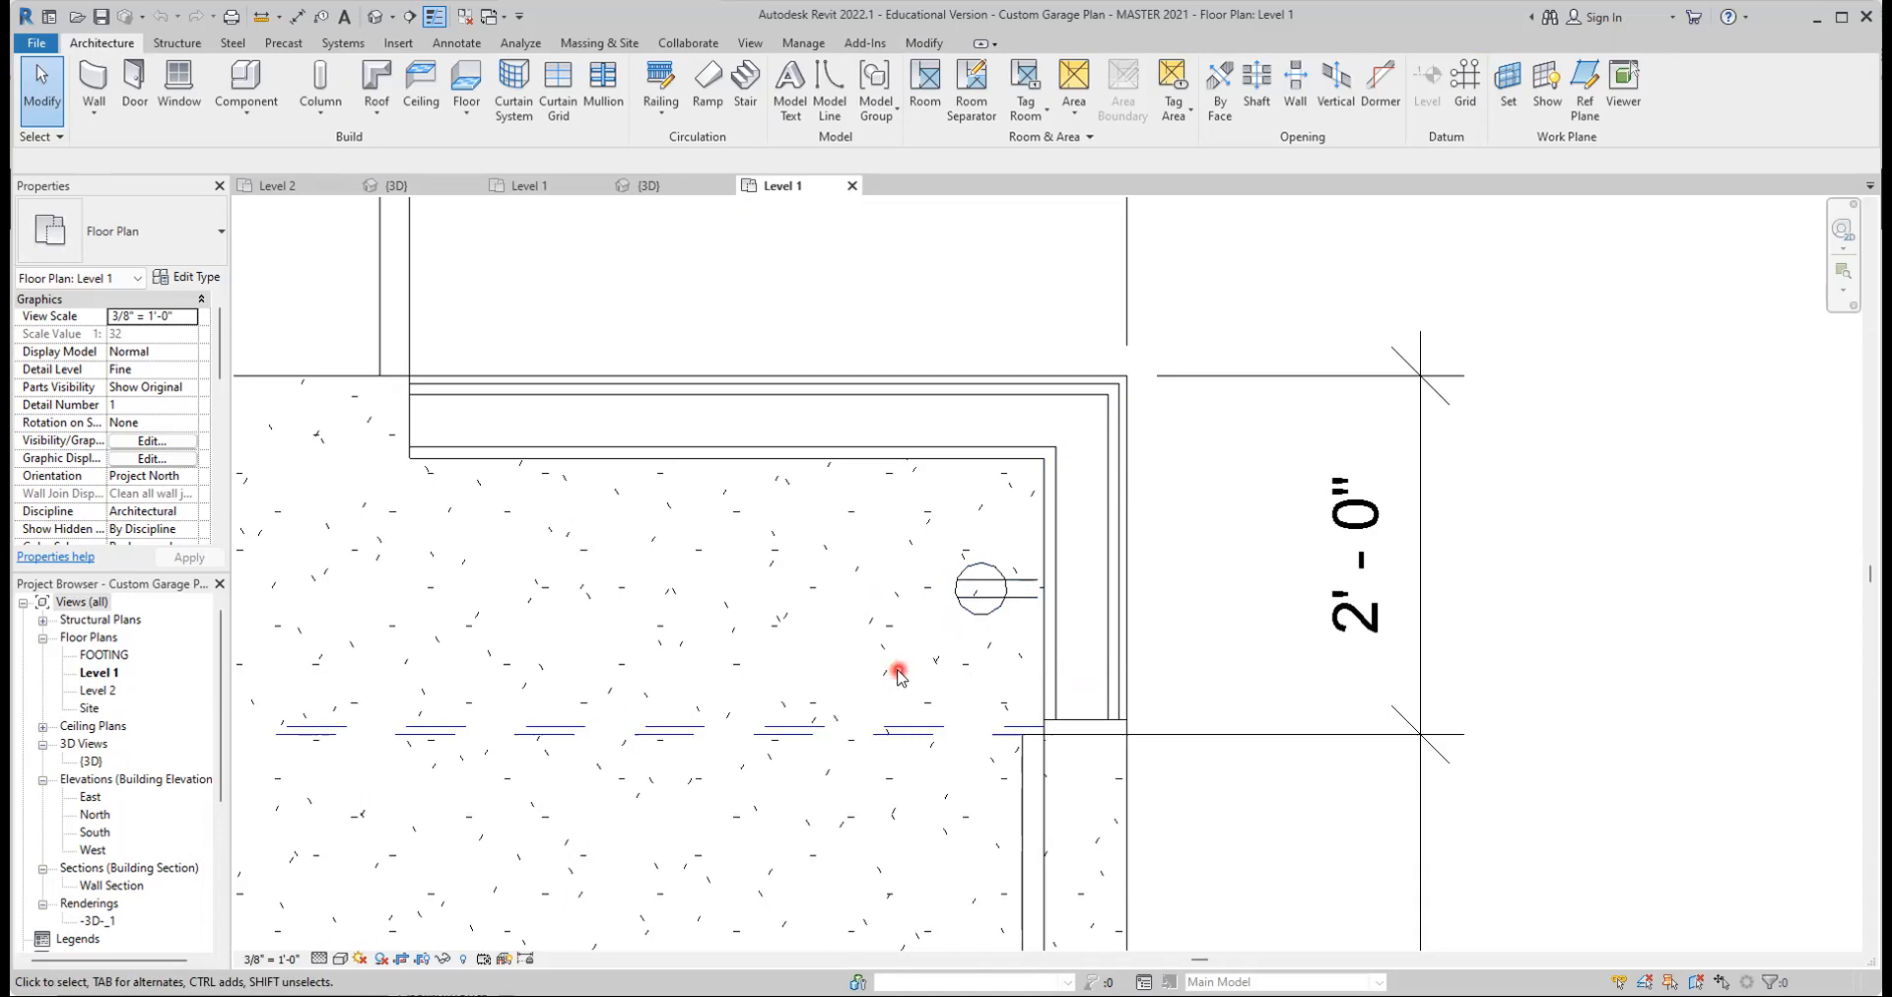
{"action": "left_click", "coordinate": [535, 196]}
{"action": "middle_click_drag", "start_coordinate": [947, 465], "coordinate": [913, 528]}
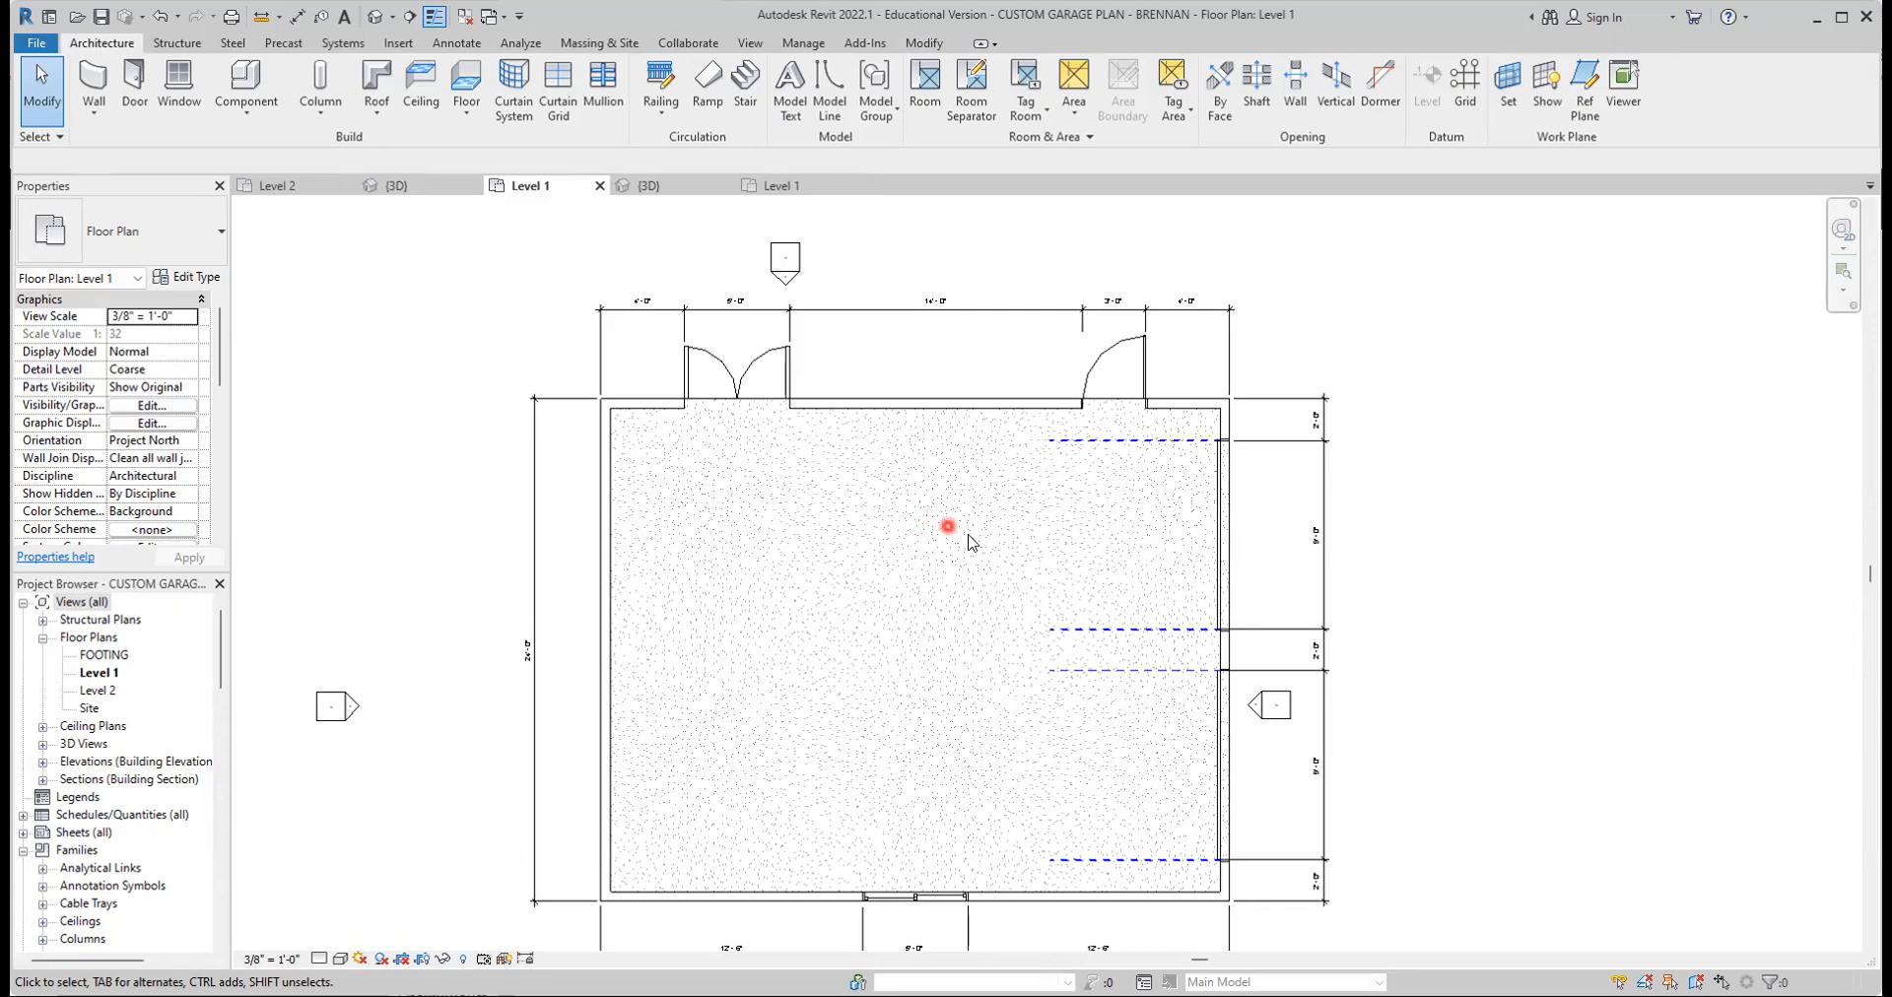
{"action": "left_click", "coordinate": [343, 45]}
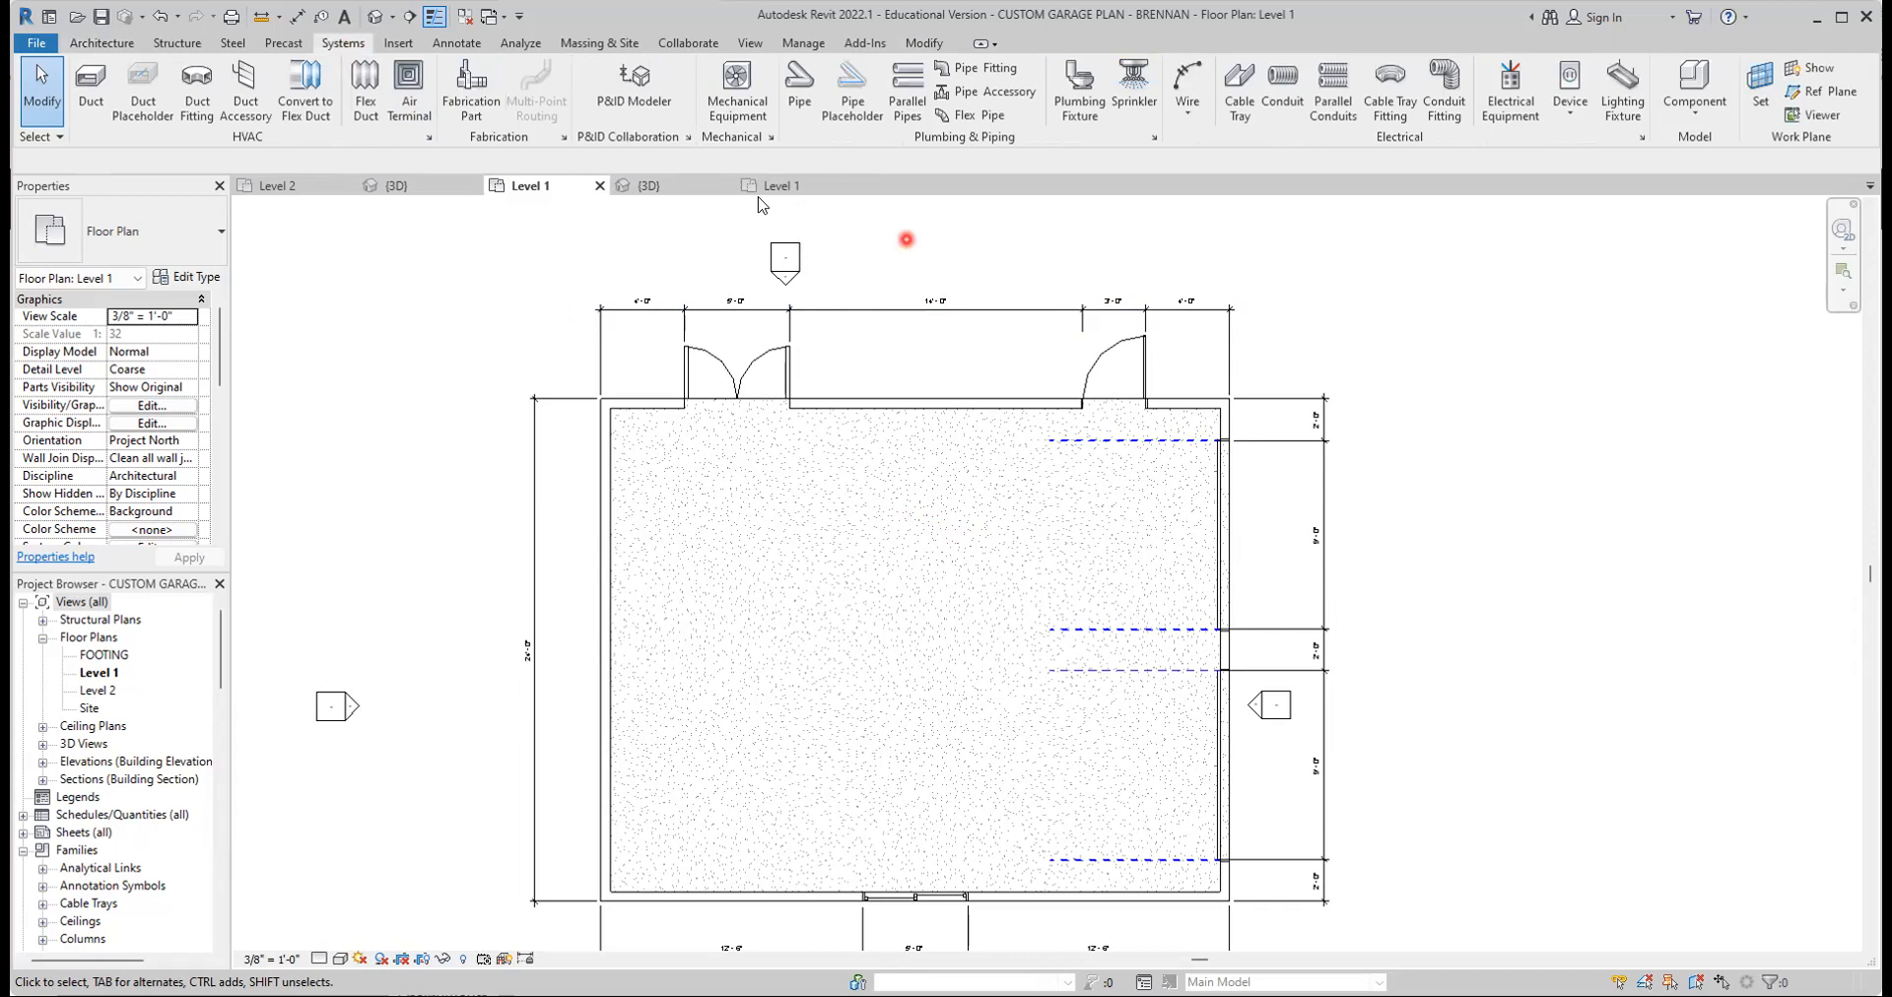
{"action": "left_click", "coordinate": [1572, 117]}
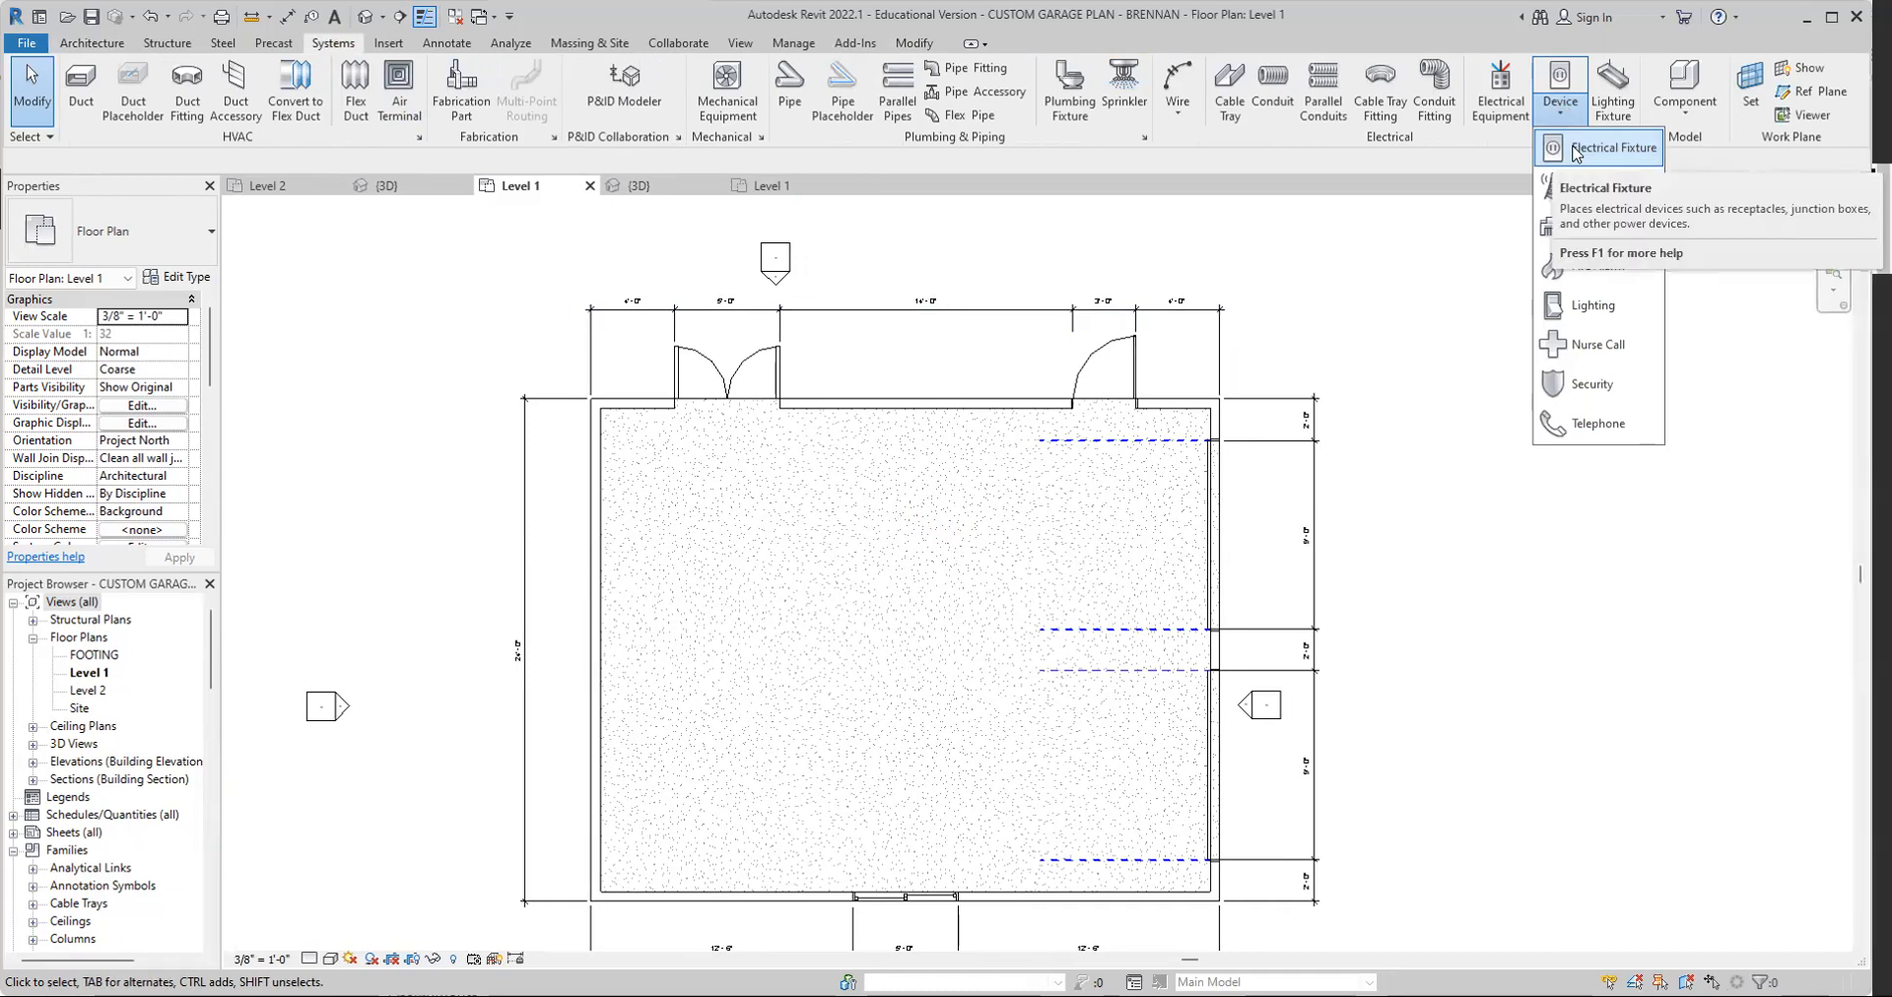
Place two Outlet-Duplex Single fixtures on the north wall, 2'-0" from the double door and 2'-0" from the single door
{"action": "left_click", "coordinate": [1574, 150]}
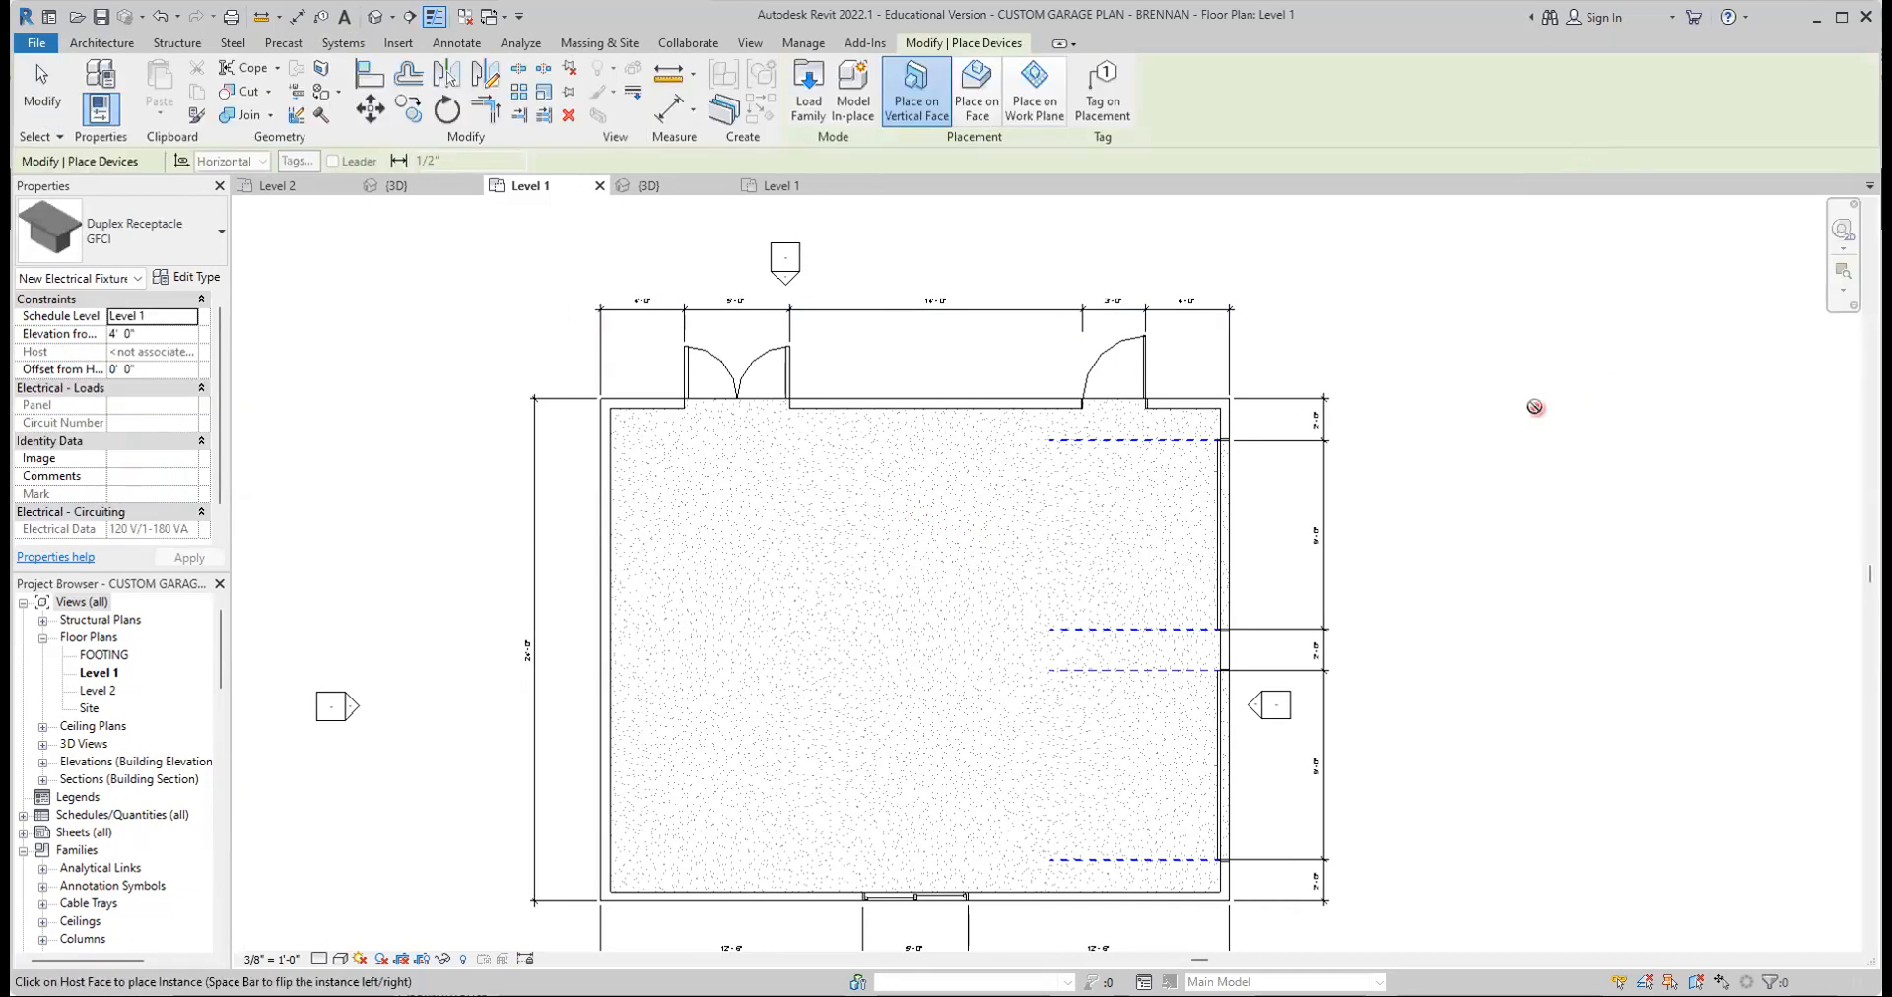
{"action": "left_click", "coordinate": [220, 240]}
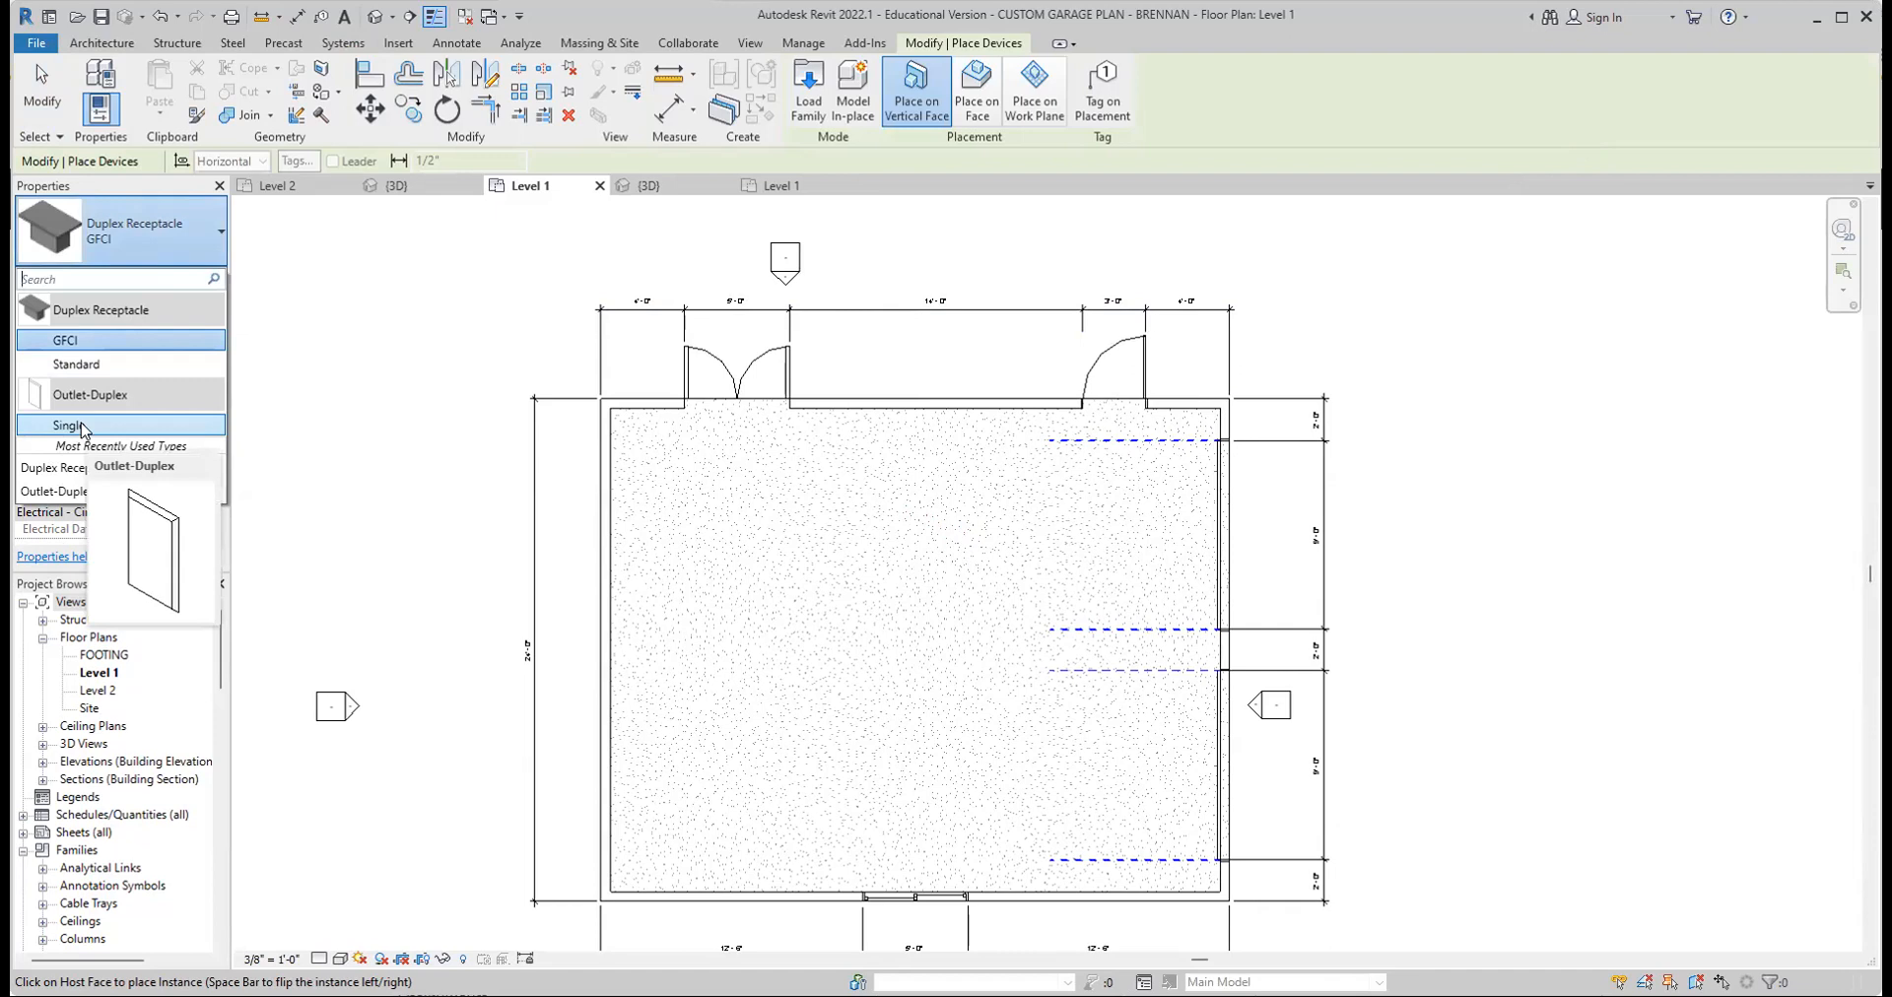
{"action": "left_click", "coordinate": [82, 425]}
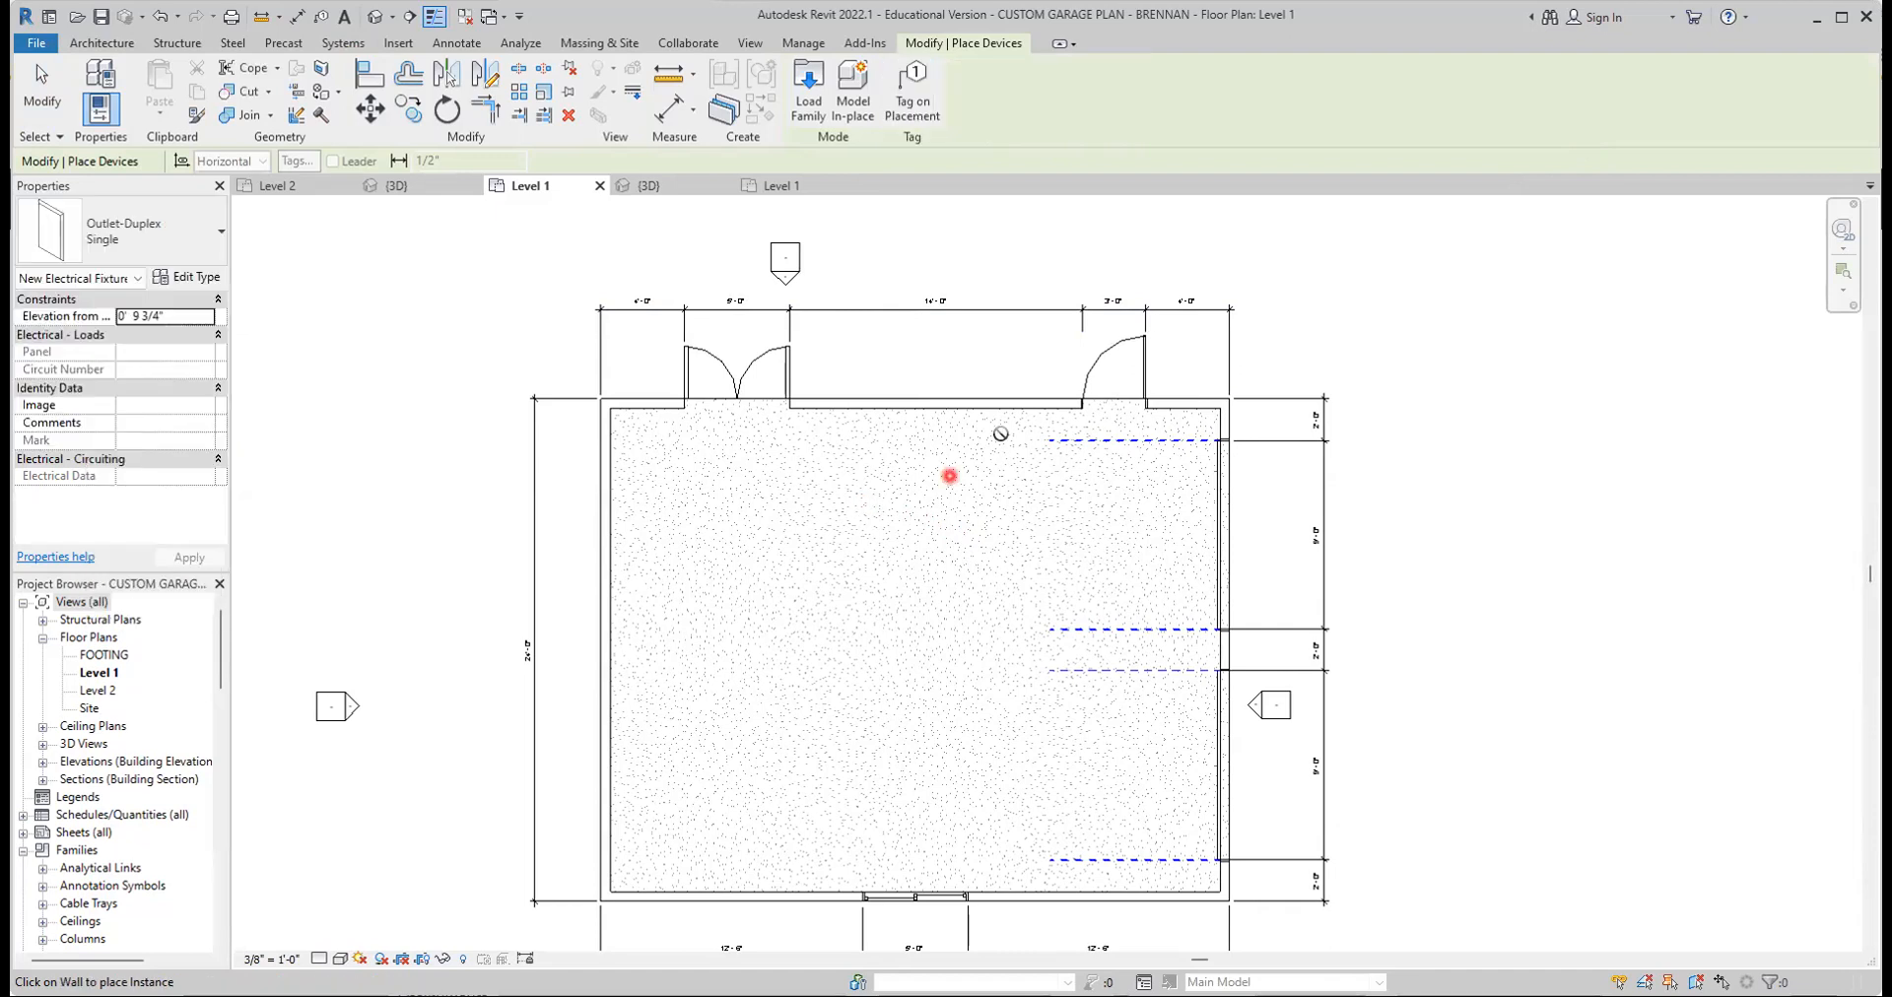
{"action": "left_click", "coordinate": [1038, 413]}
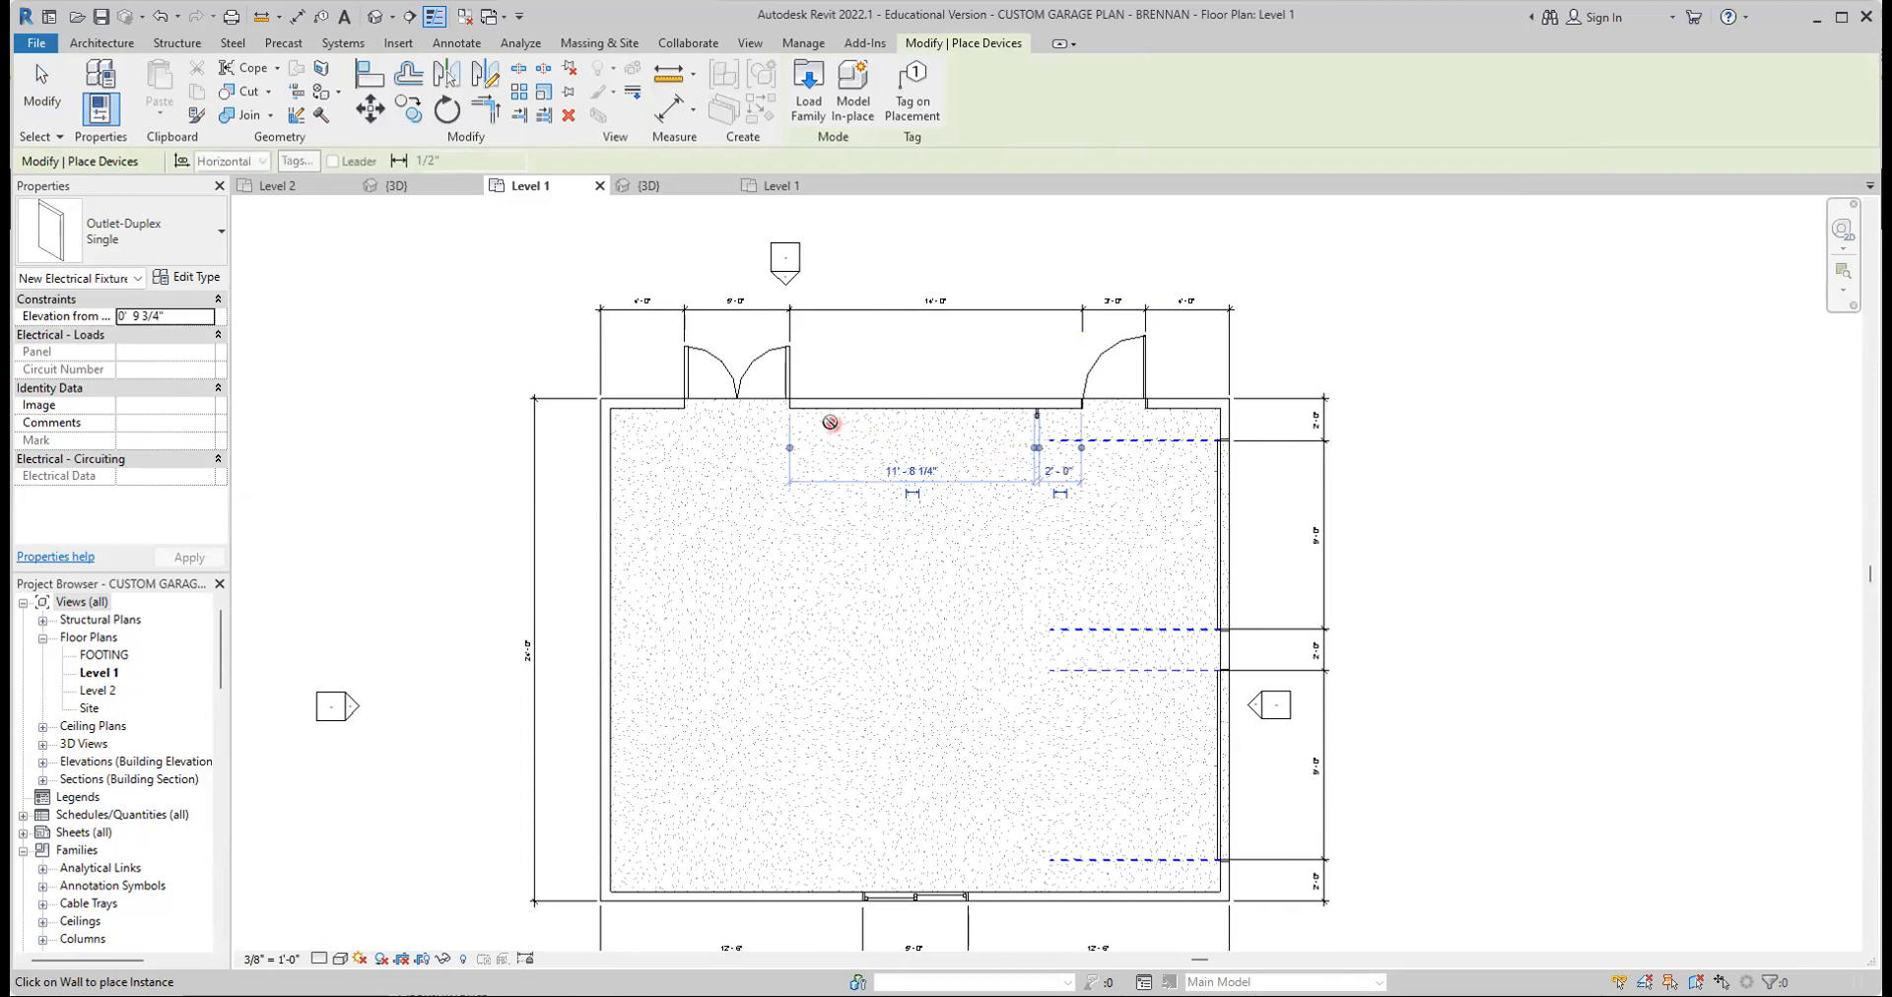
{"action": "left_click", "coordinate": [832, 414]}
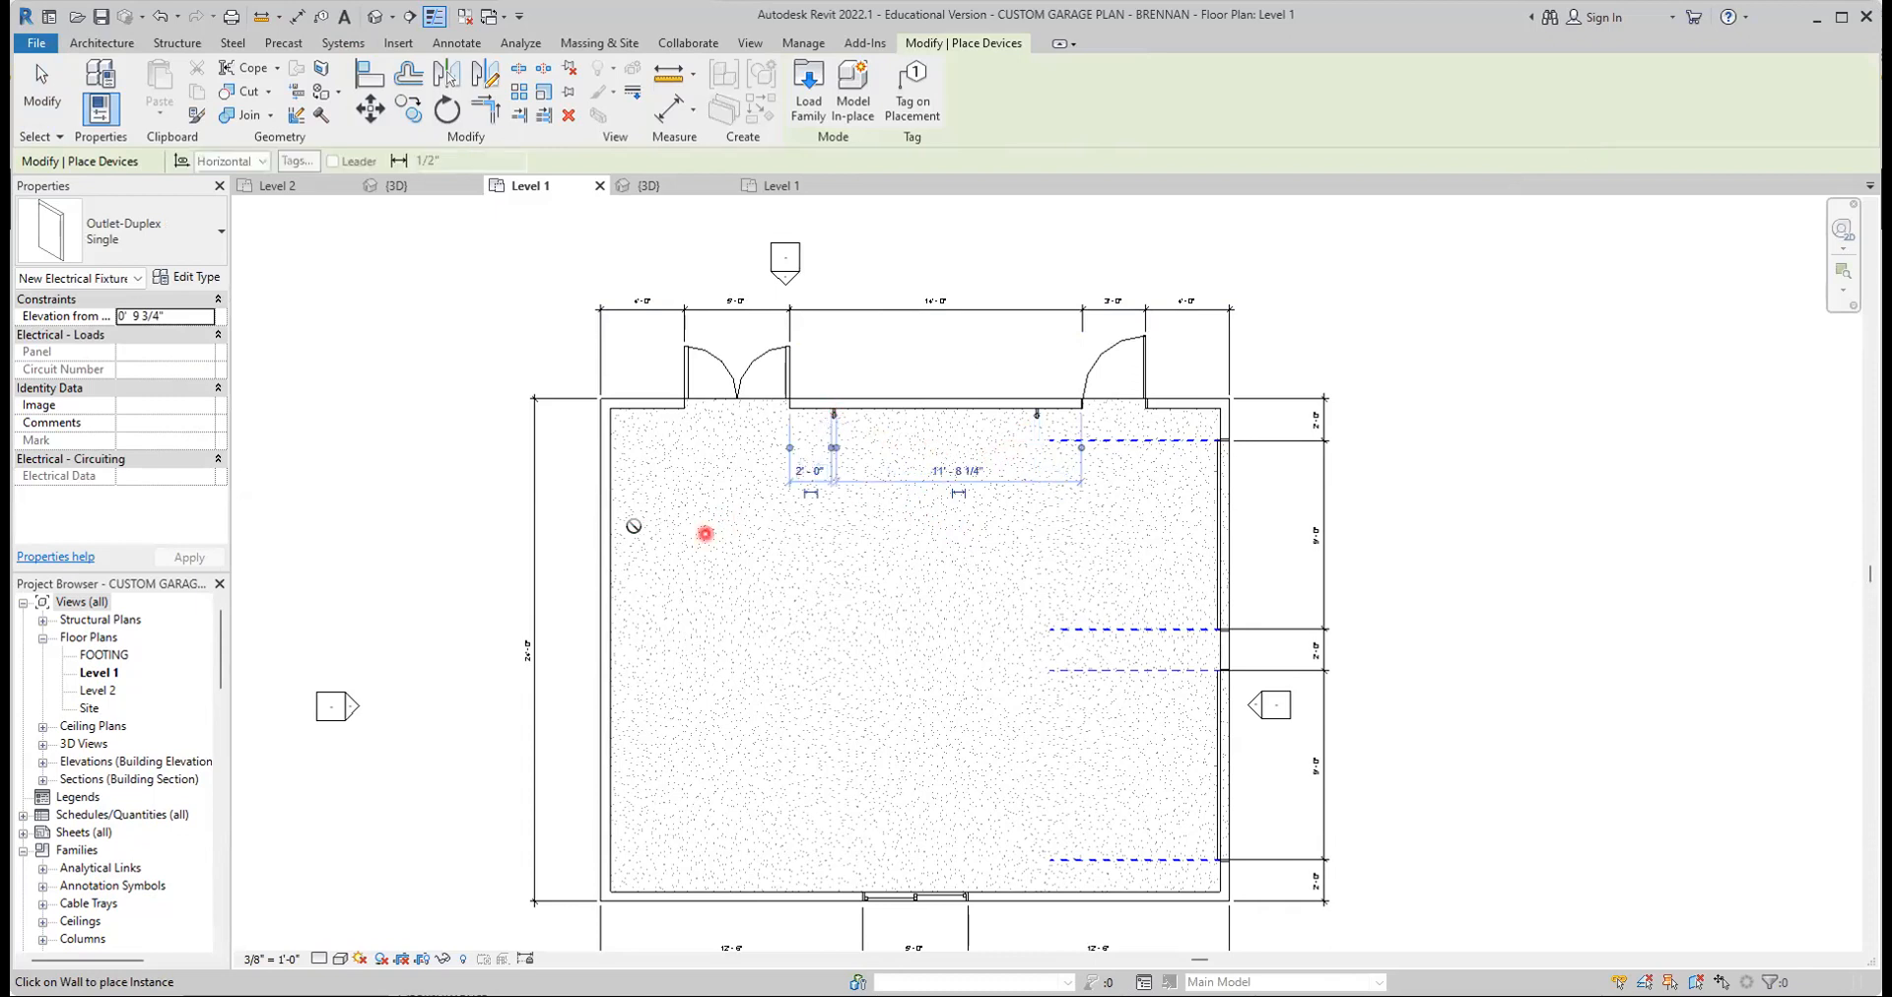
Place single duplex outlets twice along the west wall, on both sides of the south window and near the northeast corner, and save the project
{"action": "left_click", "coordinate": [615, 533]}
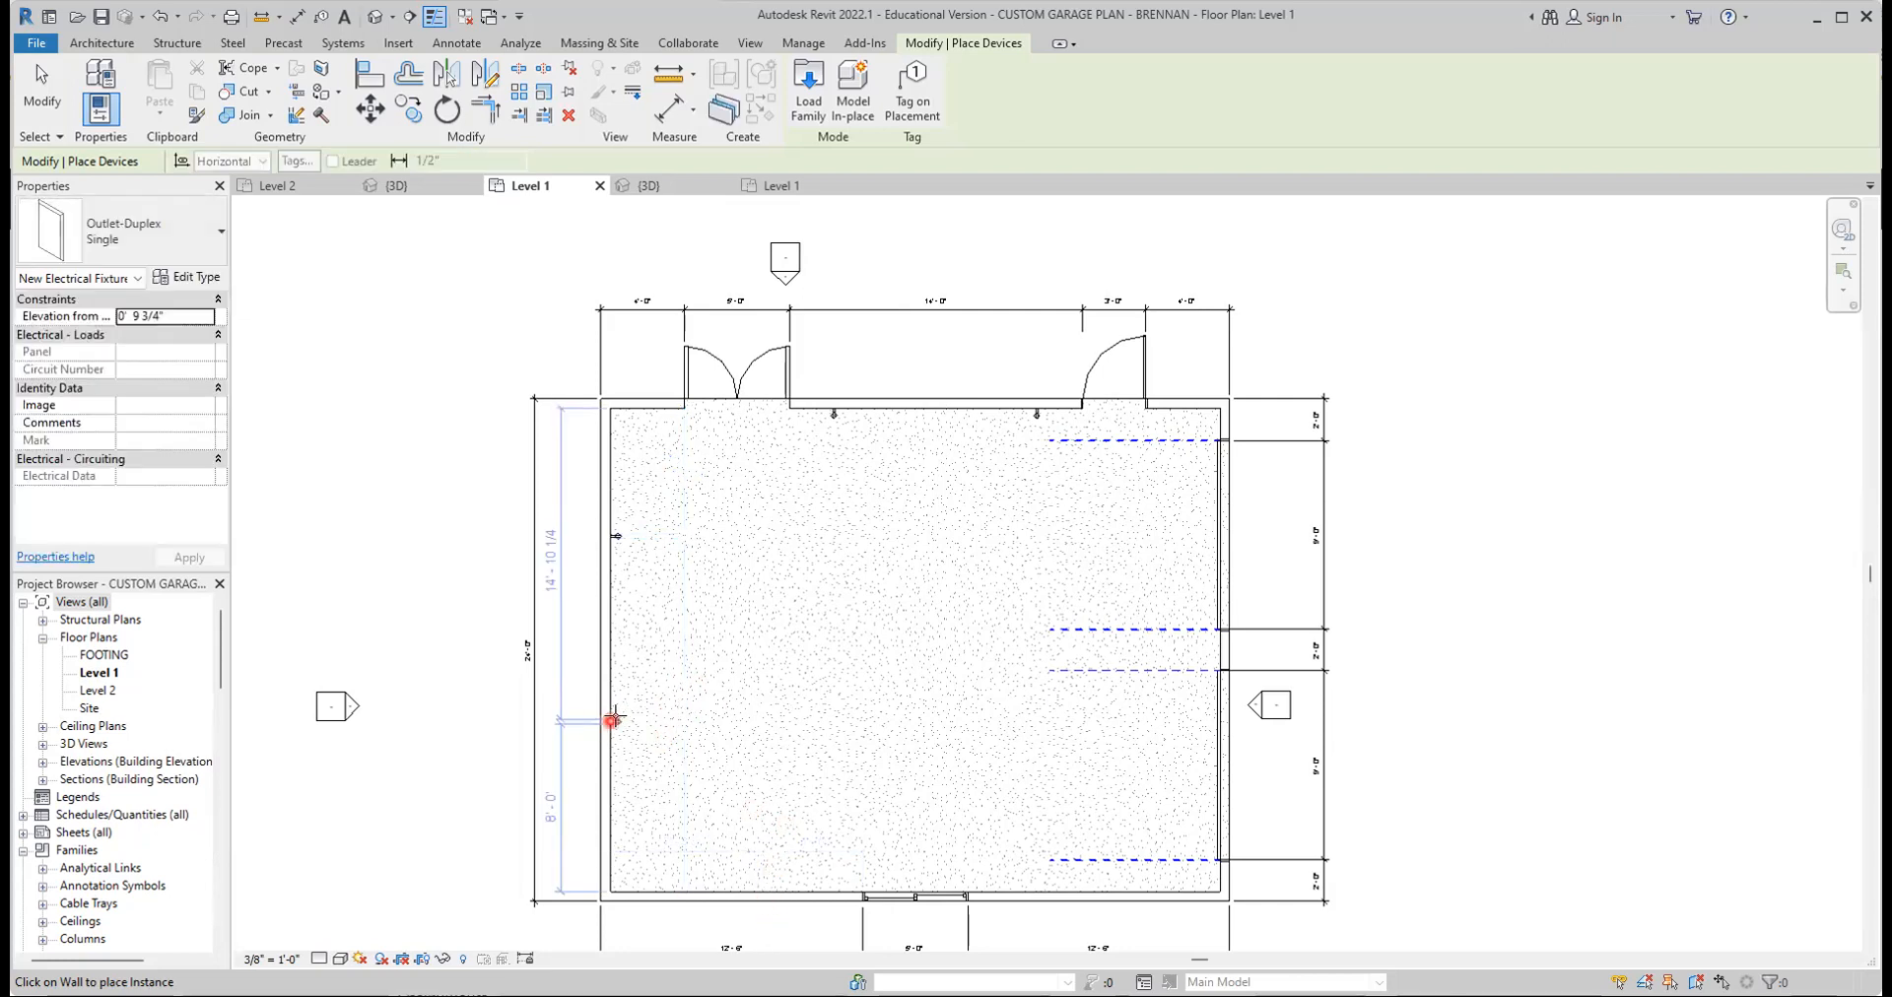
{"action": "left_click", "coordinate": [612, 720]}
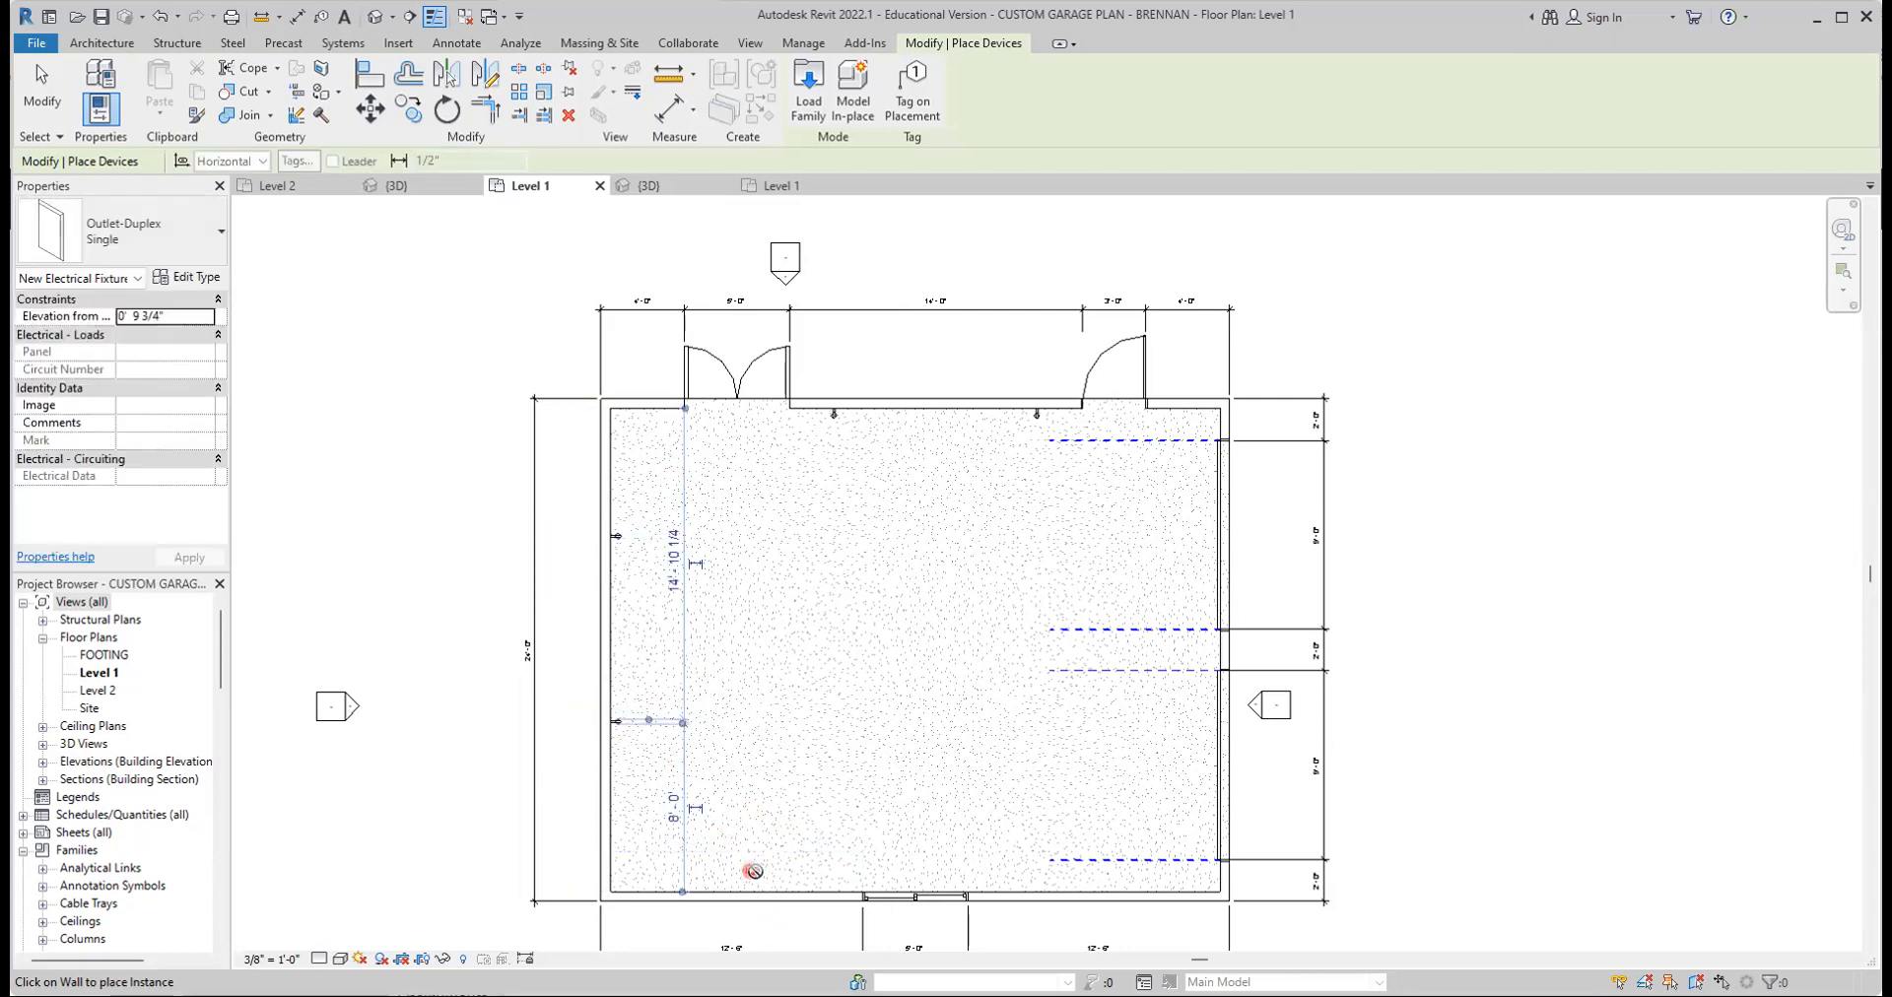
{"action": "left_click", "coordinate": [779, 866]}
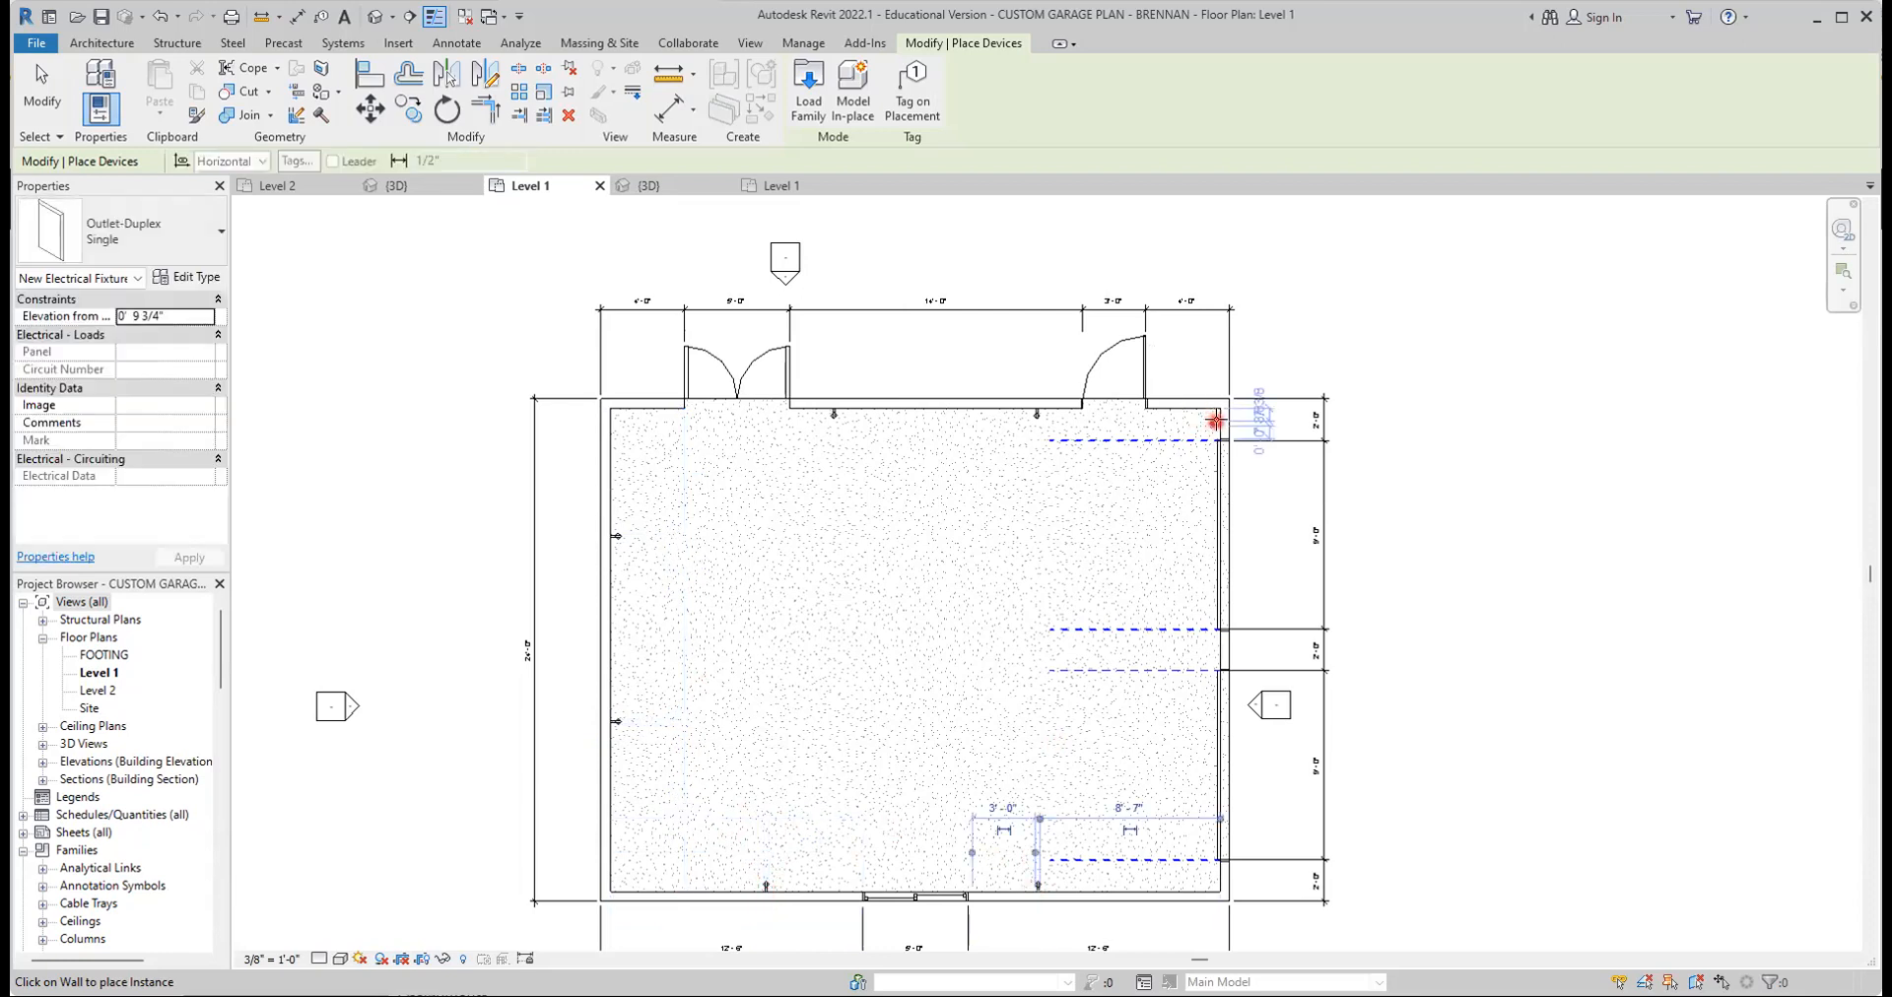
{"action": "left_click", "coordinate": [1217, 422]}
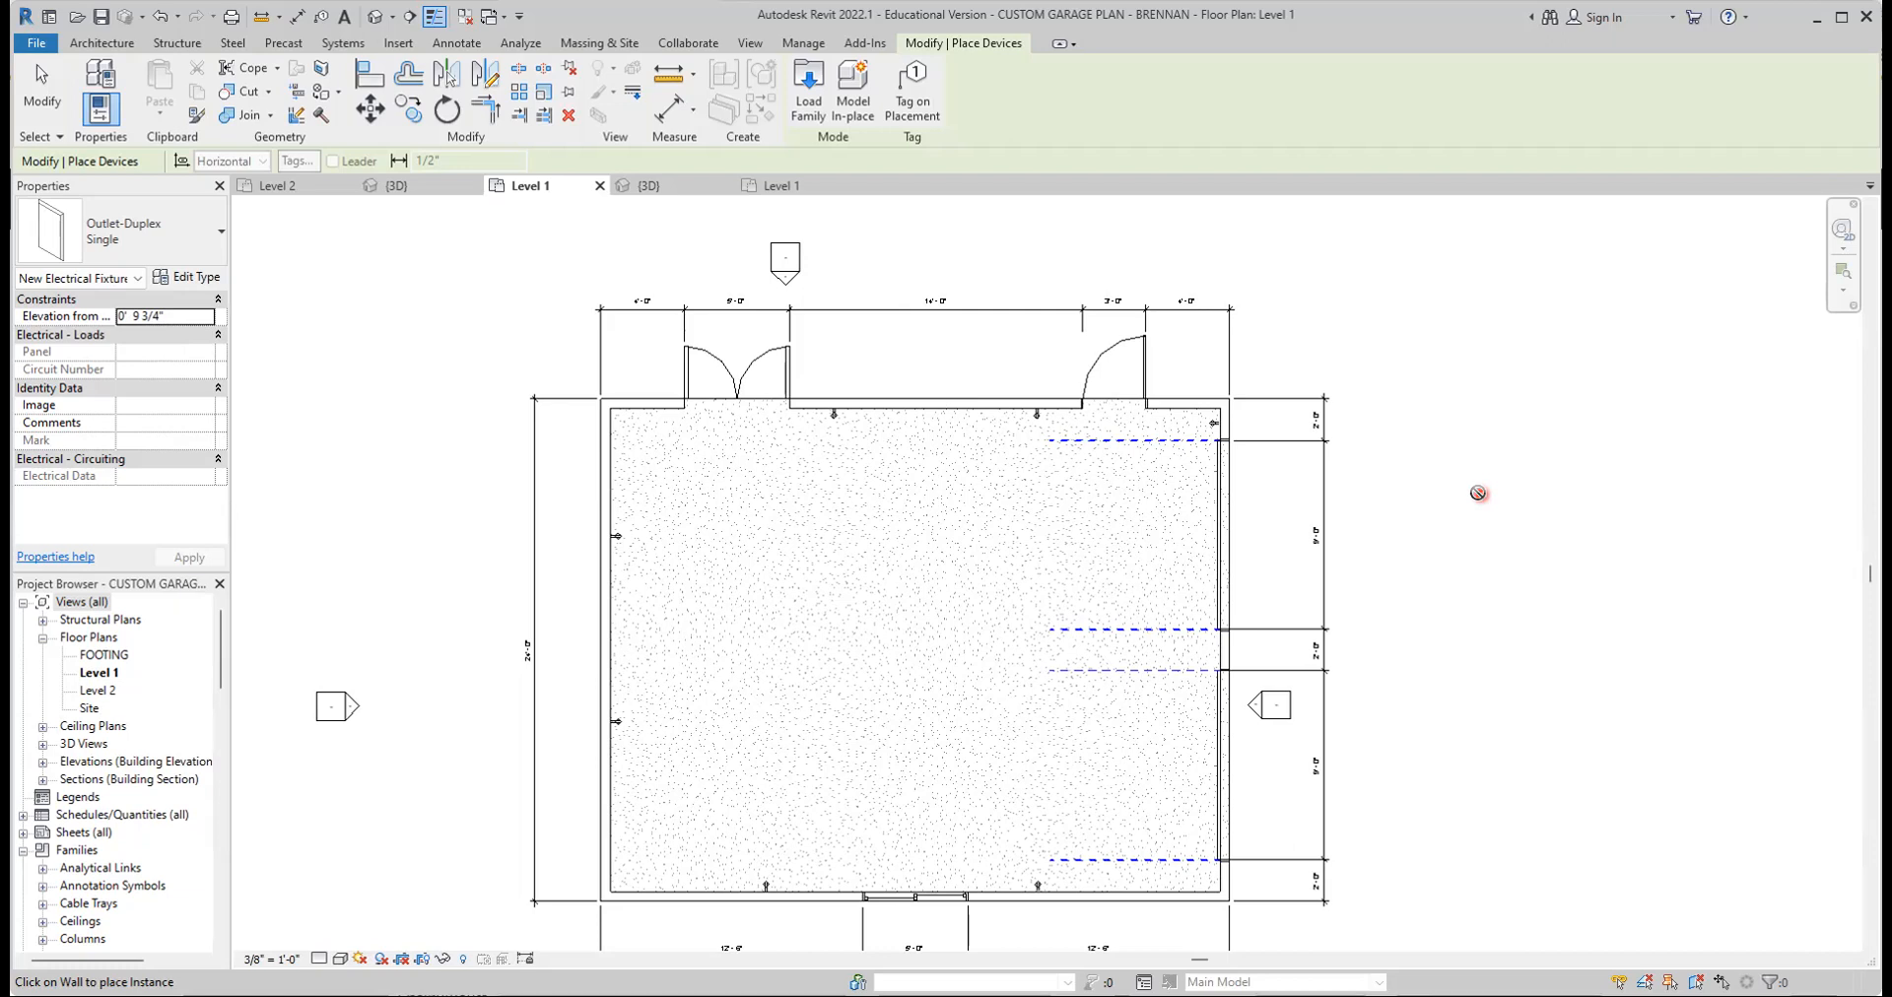
{"action": "left_click", "coordinate": [102, 17]}
{"action": "left_click", "coordinate": [785, 510]}
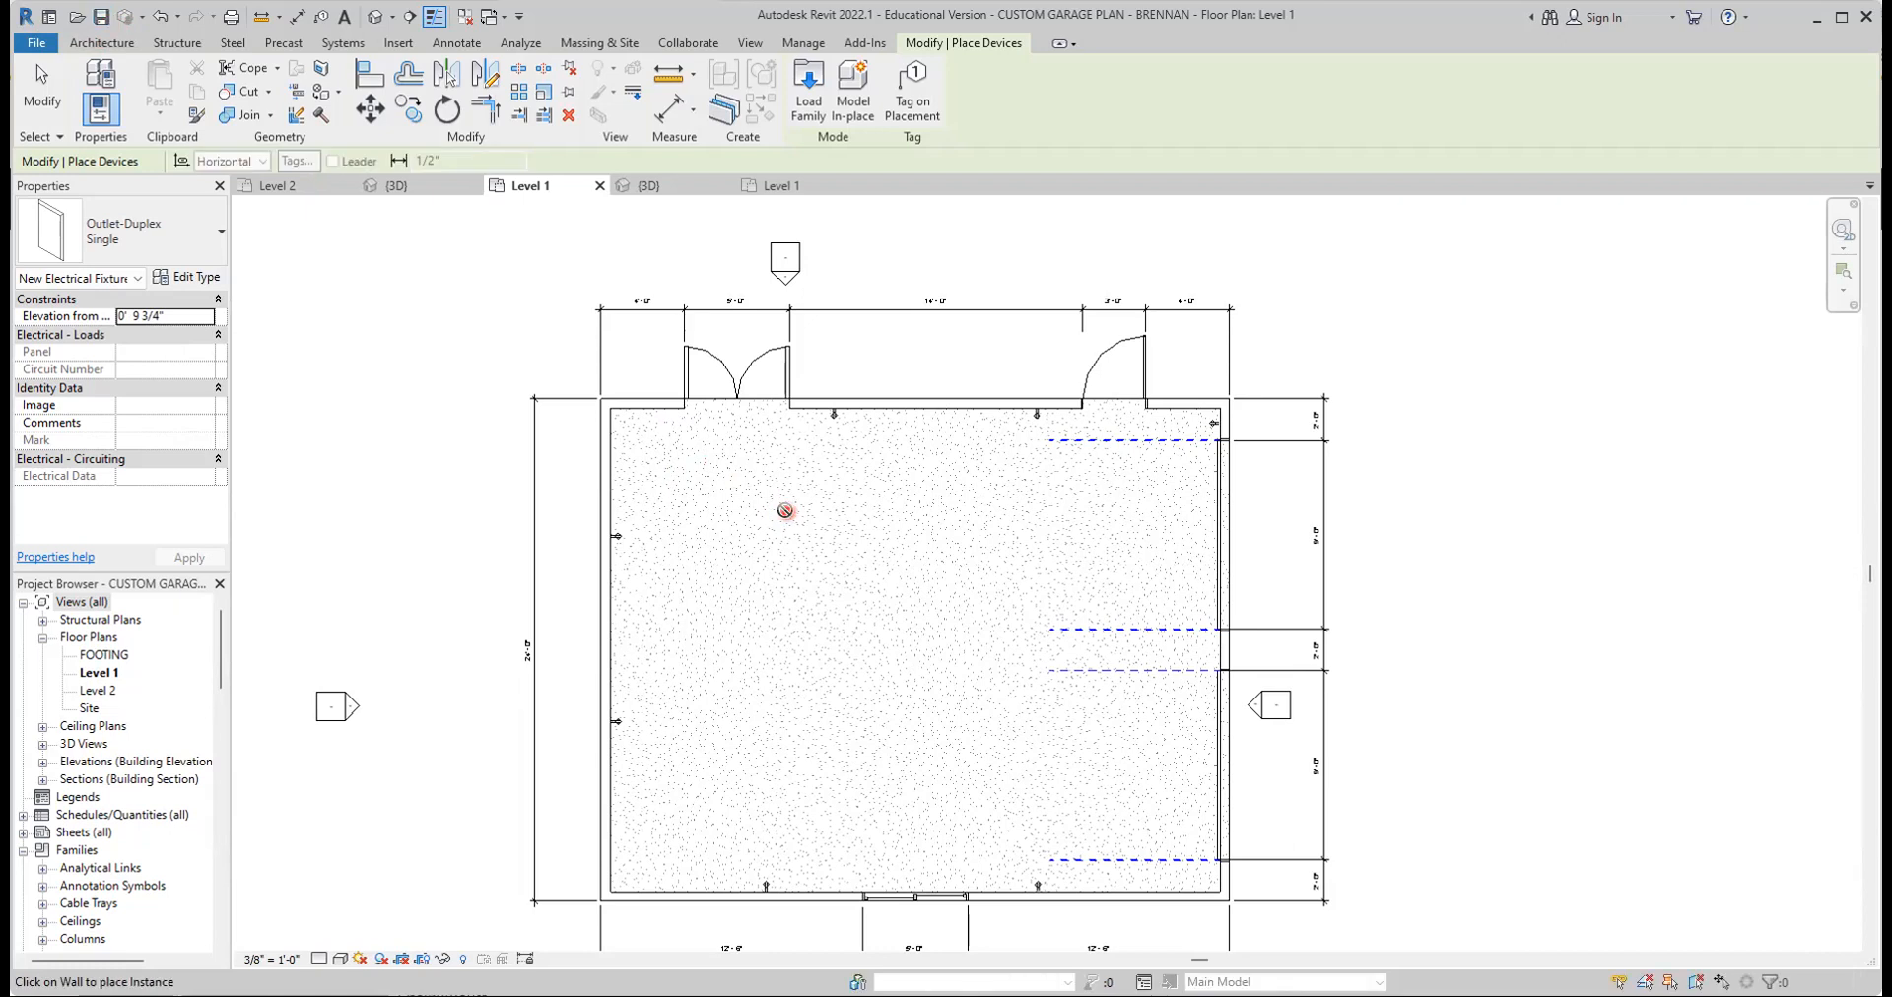
Tag the double door, single door, both garage doors and the south window by category, with attached-end leaders
{"action": "scroll", "coordinate": [826, 529], "scroll_direction": "down", "scroll_amount": 1}
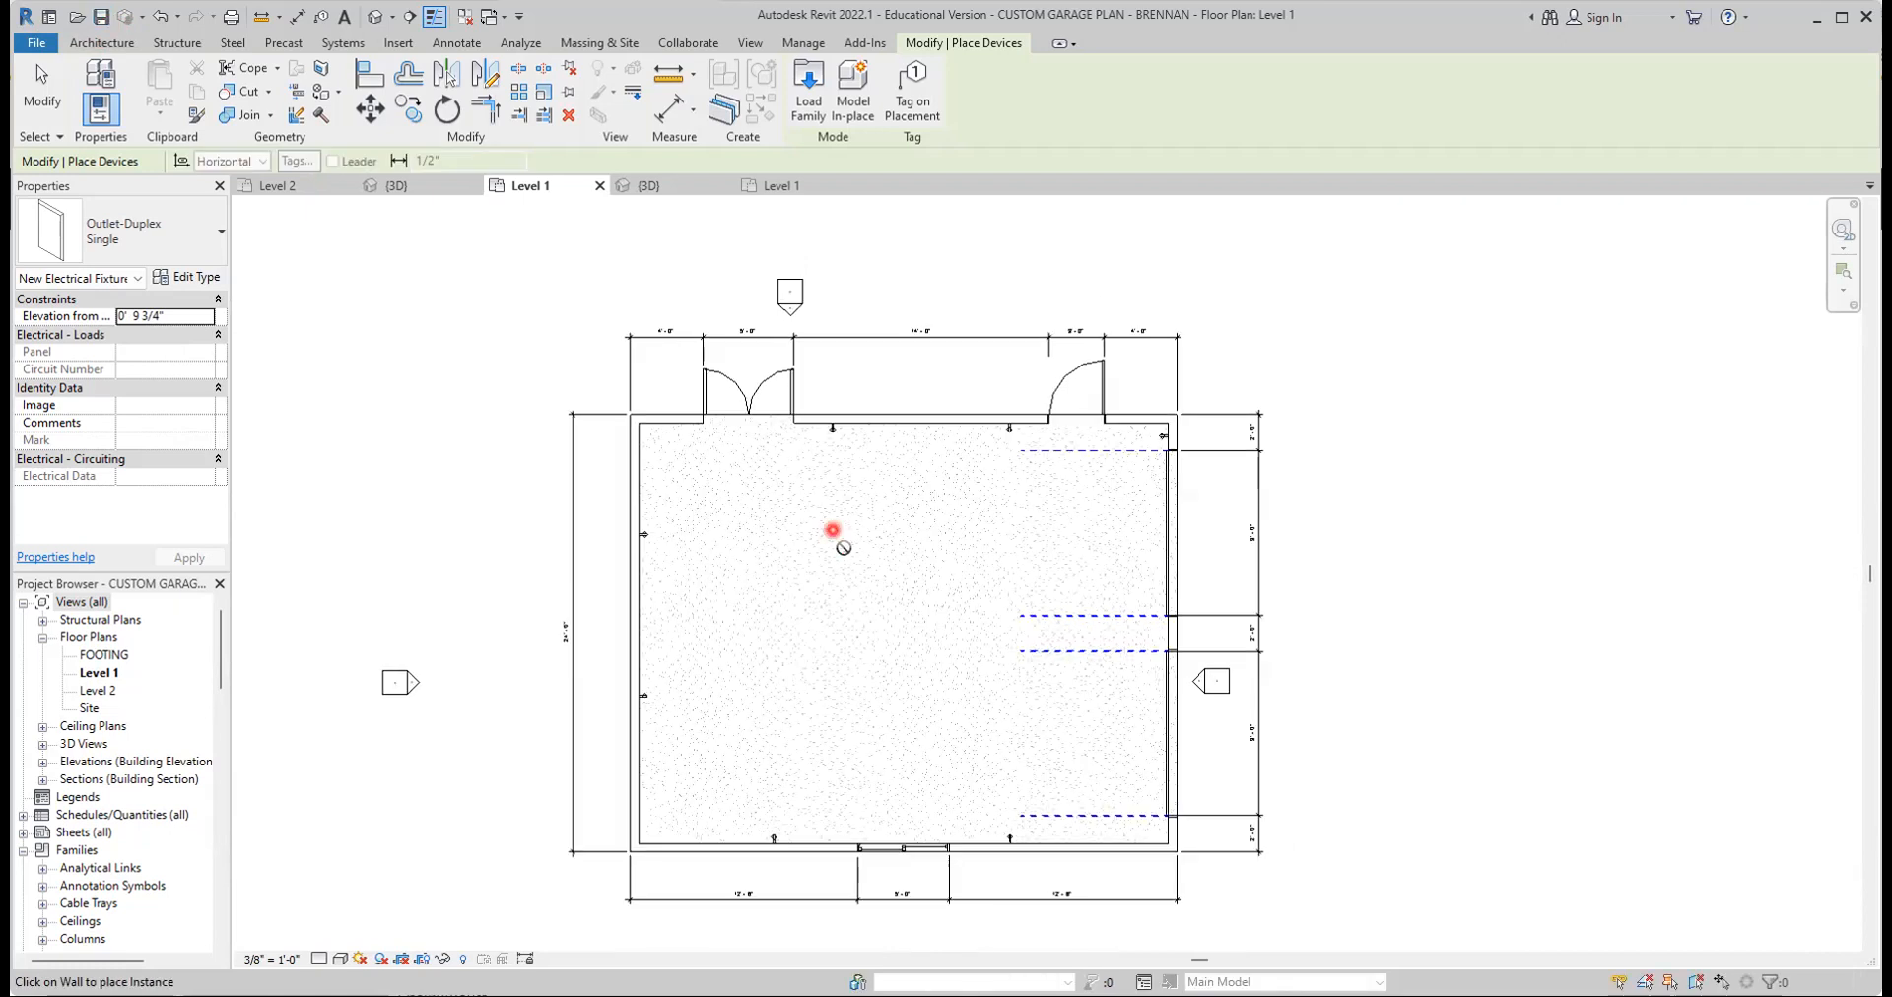
{"action": "middle_click_drag", "start_coordinate": [857, 553], "coordinate": [894, 535]}
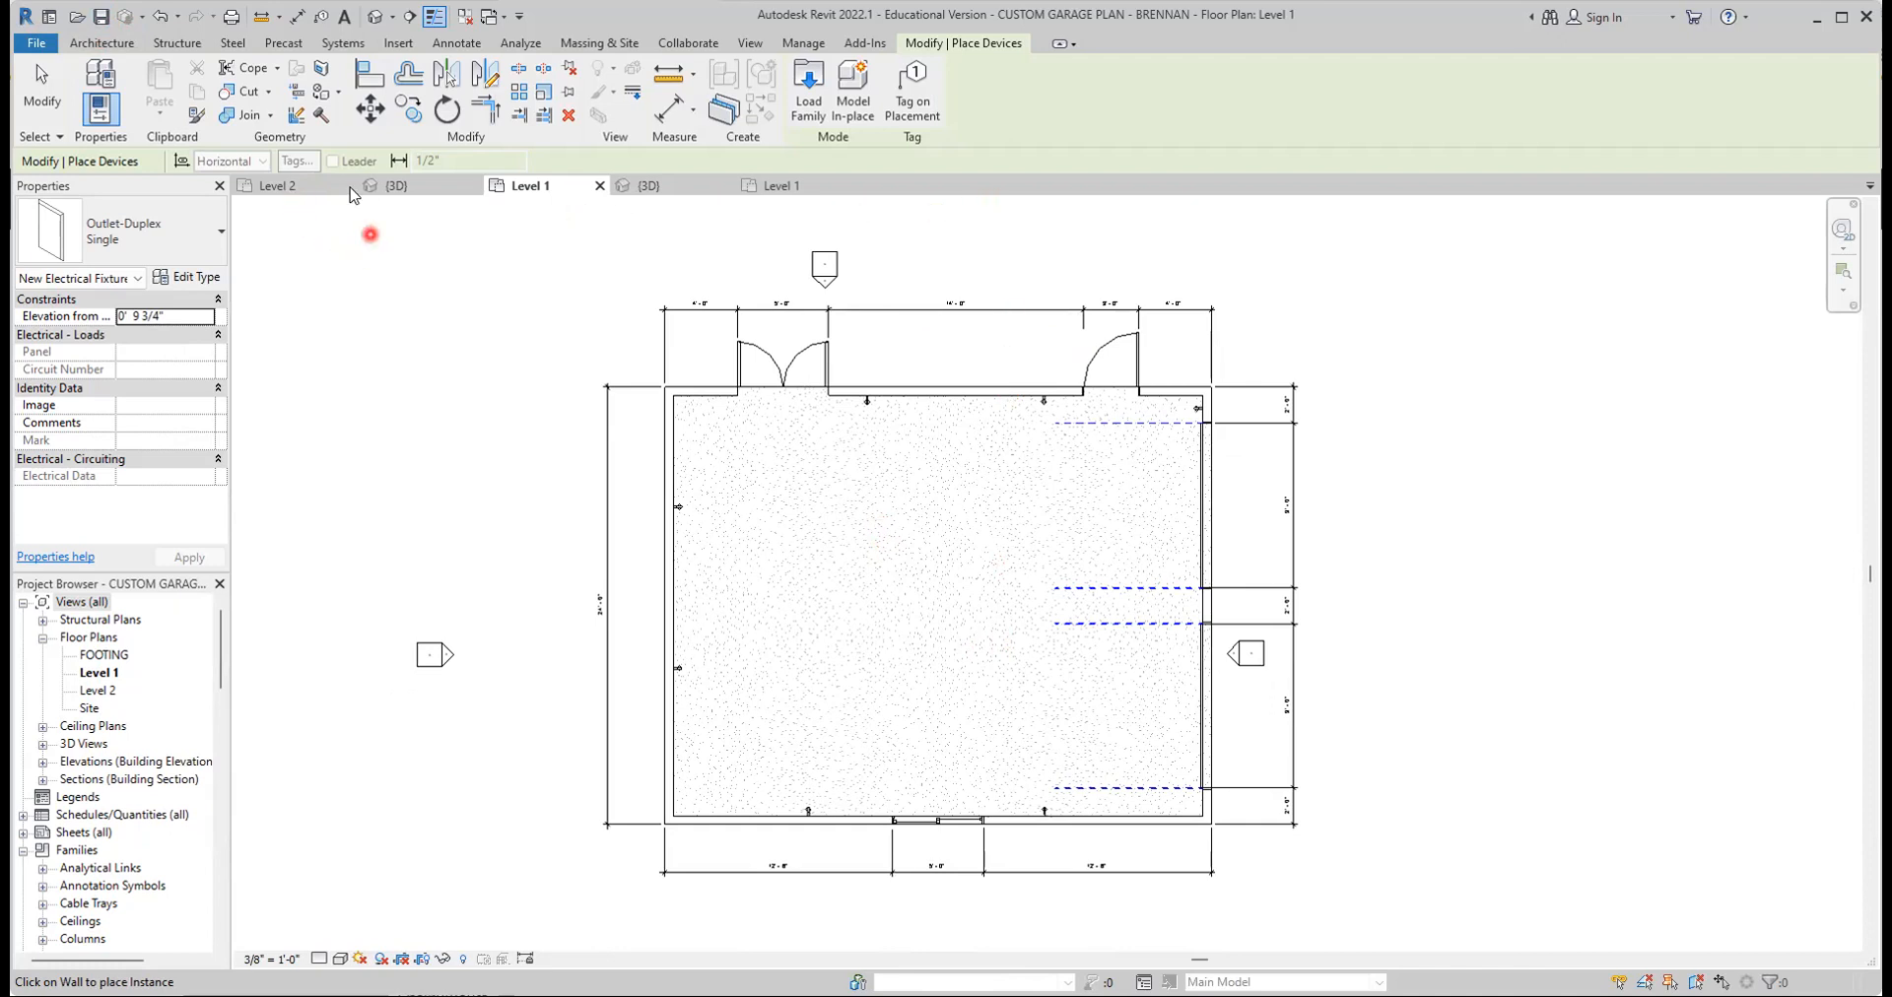
{"action": "left_click", "coordinate": [323, 20]}
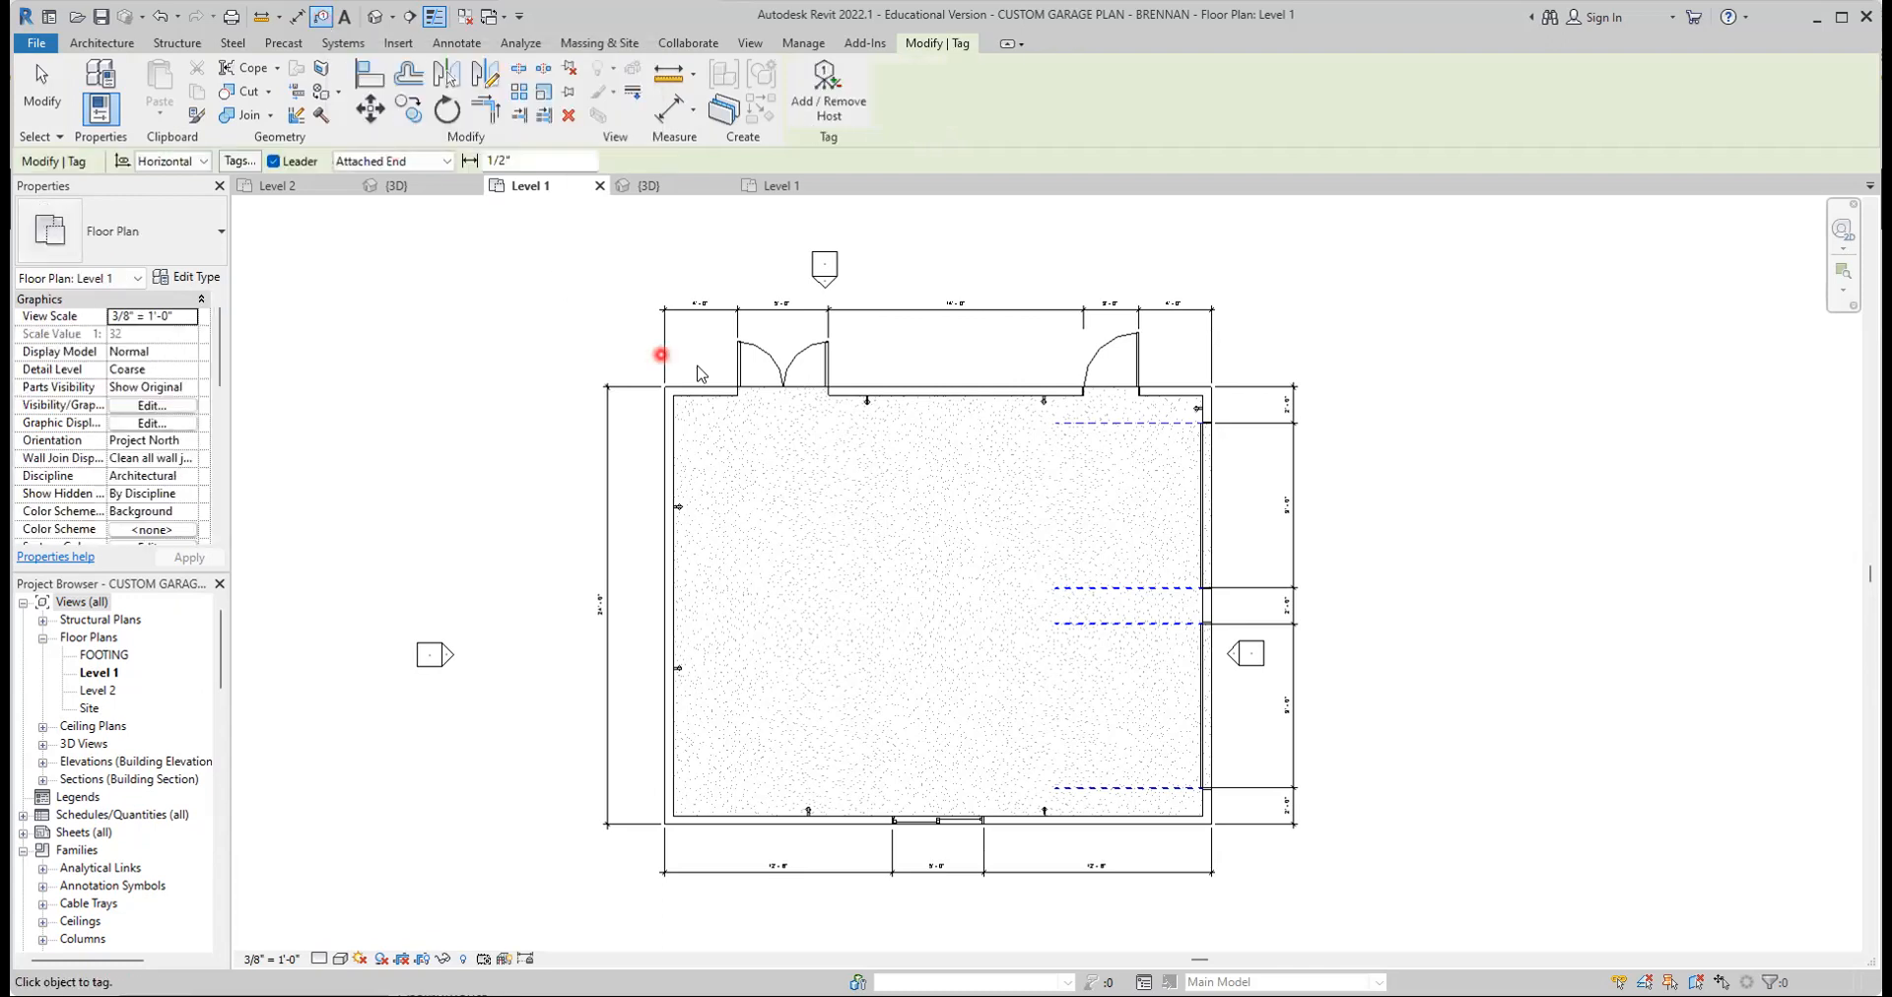
{"action": "left_click", "coordinate": [796, 368]}
{"action": "left_click", "coordinate": [1099, 360]}
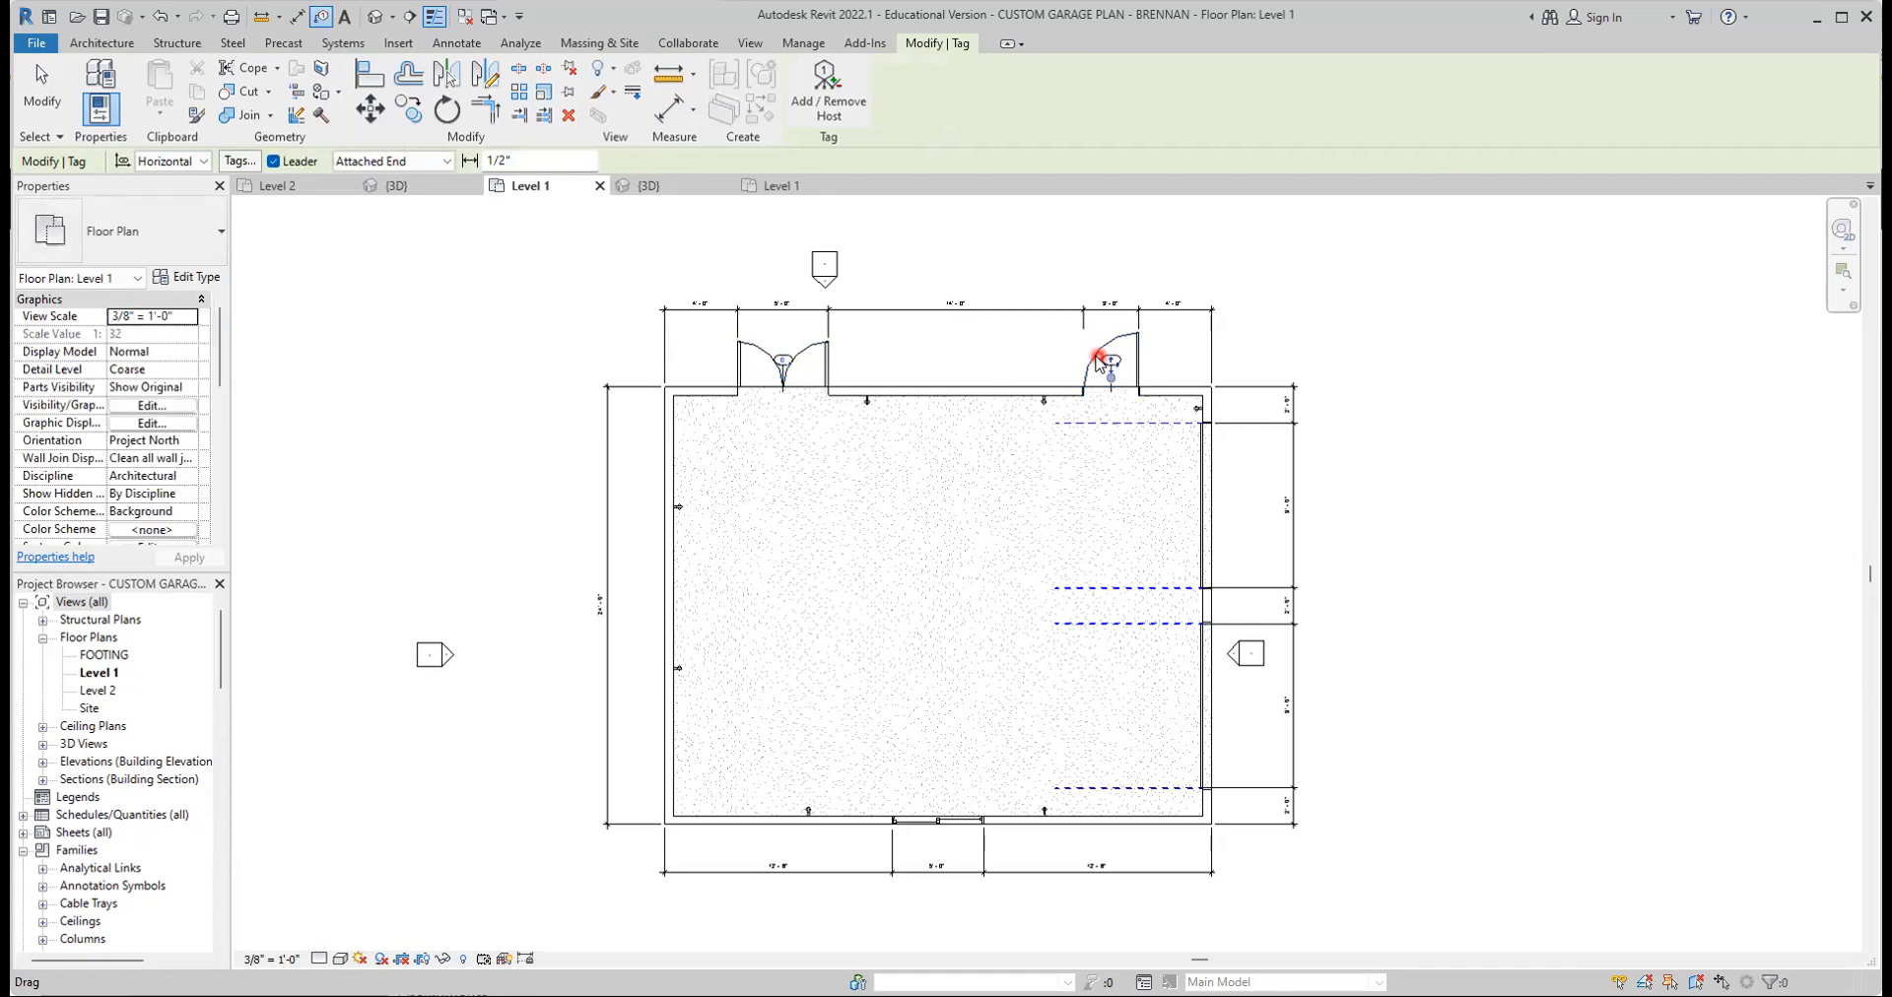
{"action": "left_click", "coordinate": [1214, 507]}
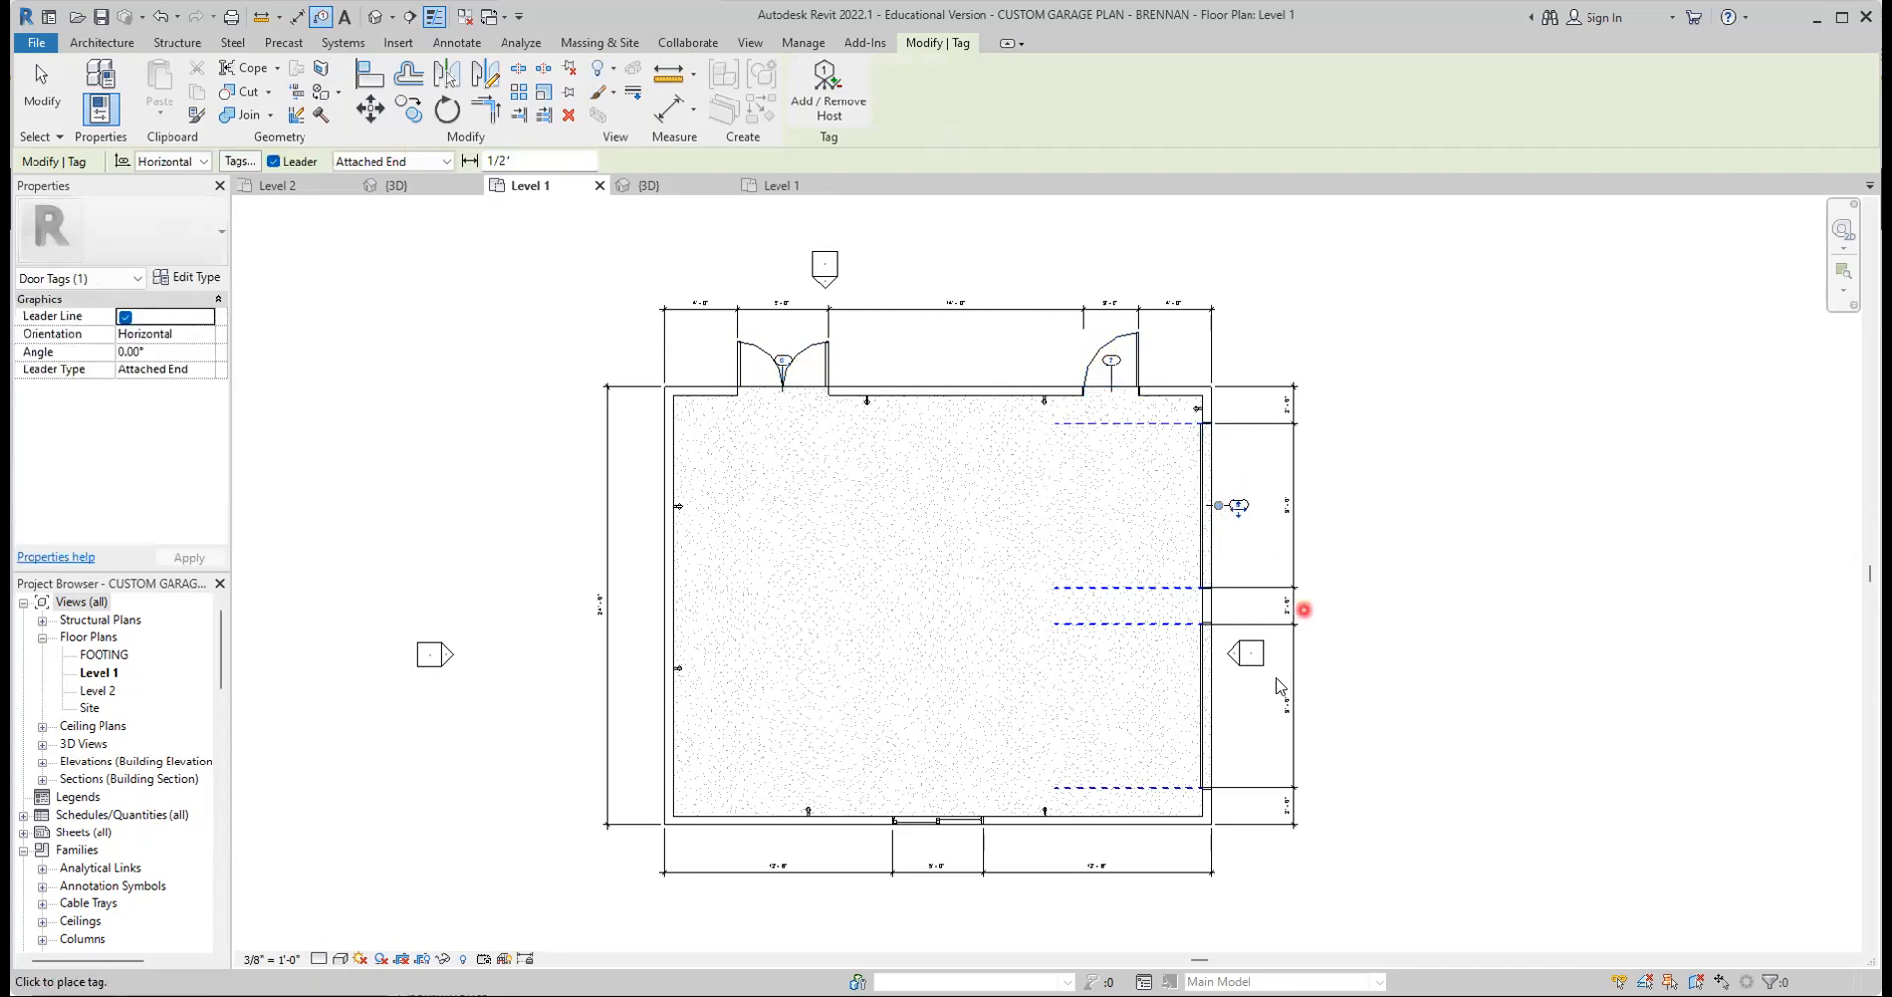
{"action": "left_click", "coordinate": [1215, 706]}
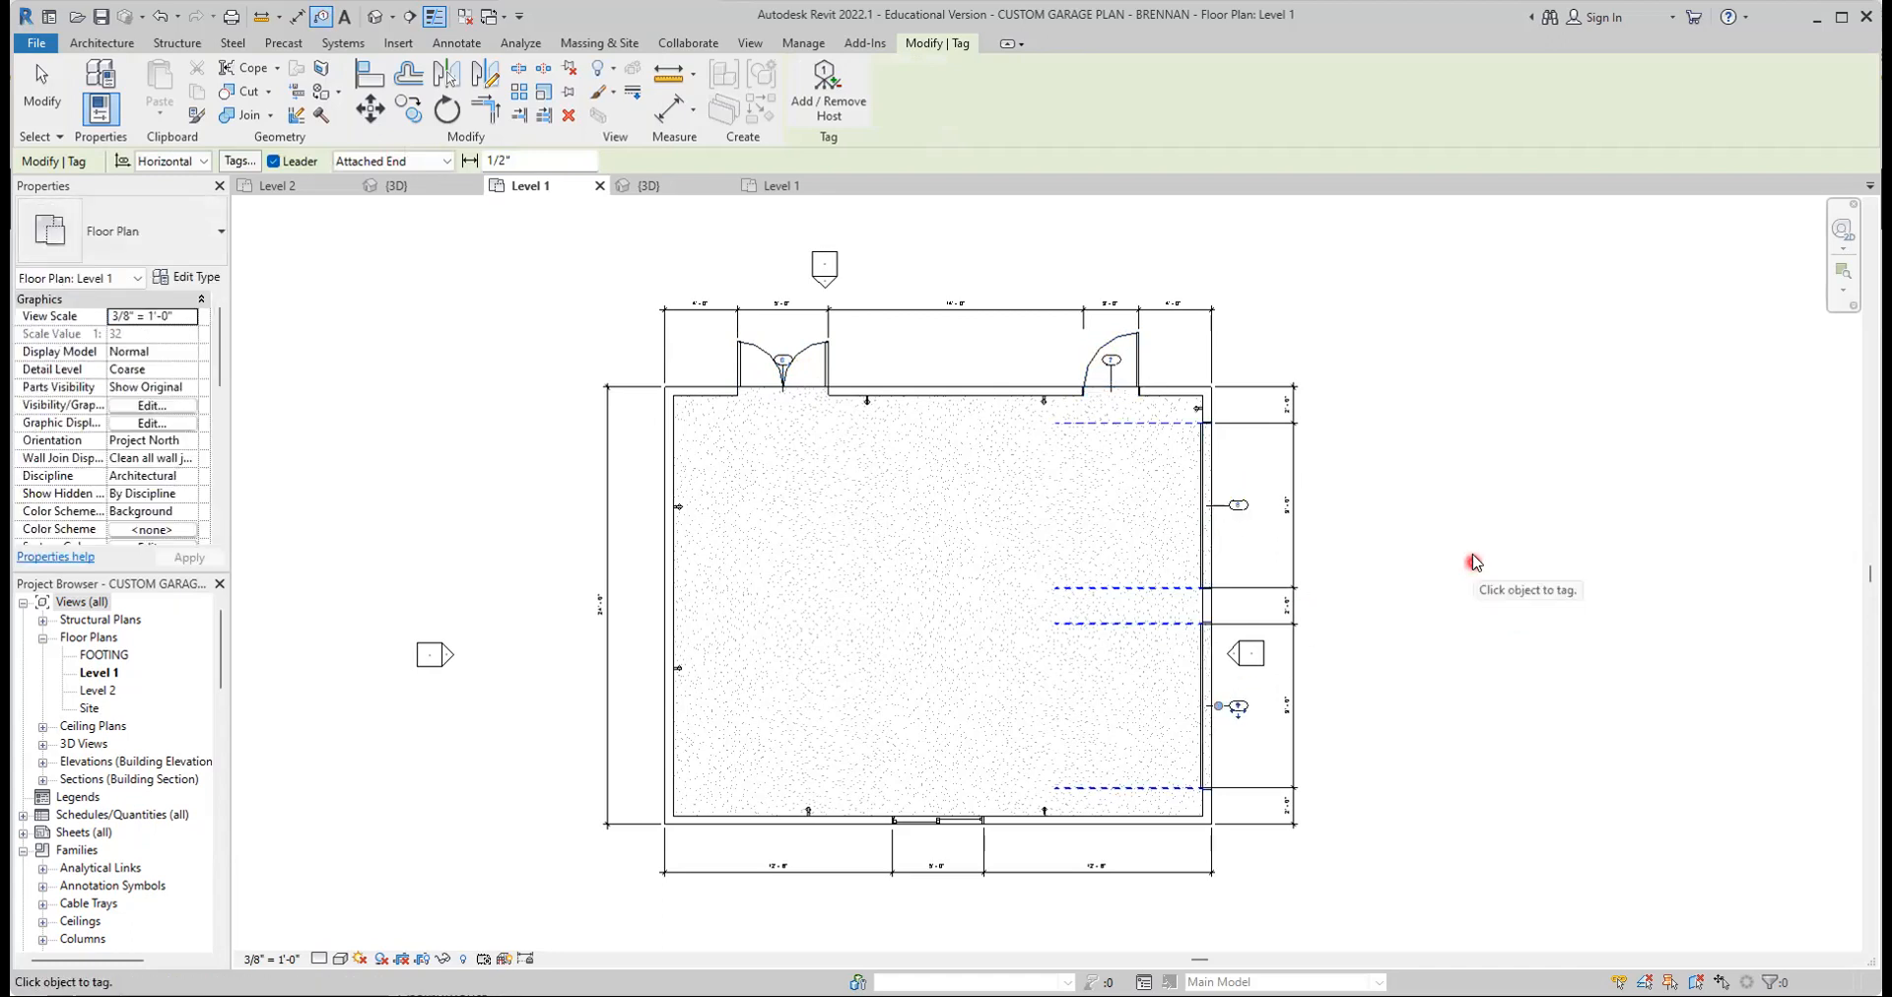
{"action": "left_click", "coordinate": [937, 824]}
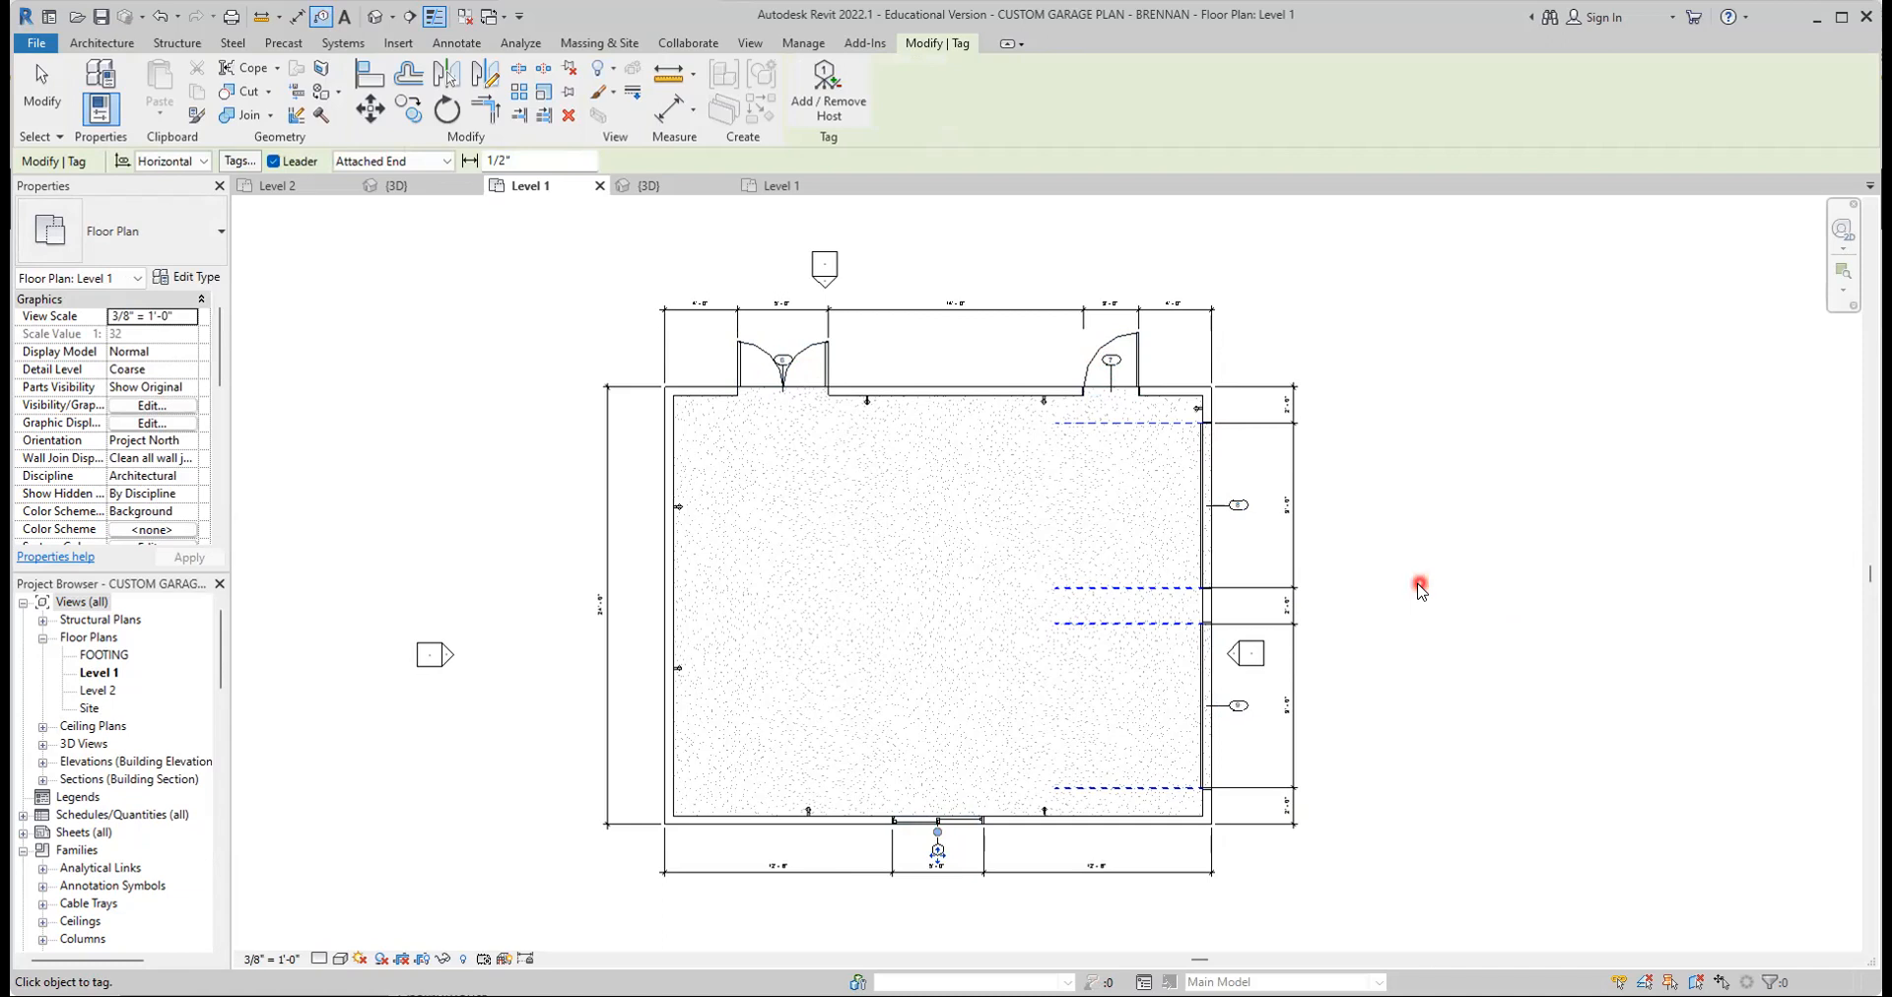
{"action": "key", "text": "Escape"}
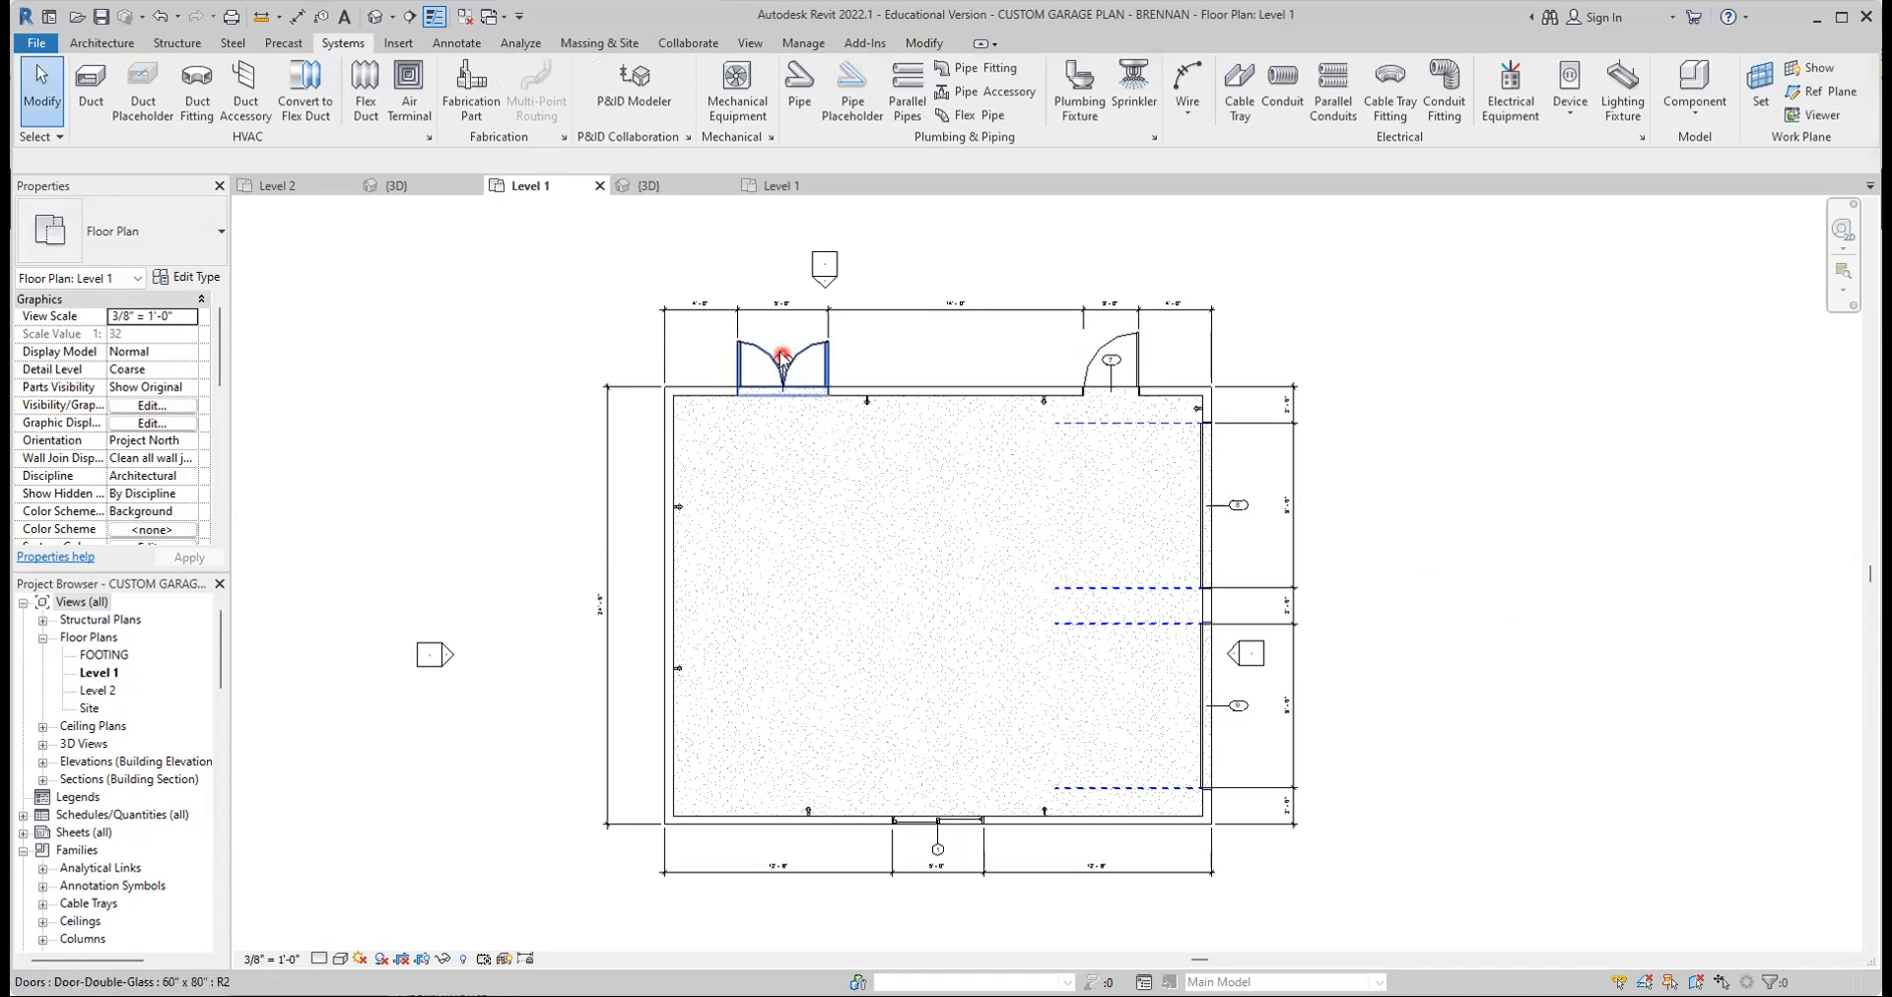
Change the double door's tag number to 1
{"action": "scroll", "coordinate": [782, 356], "scroll_direction": "up", "scroll_amount": 8}
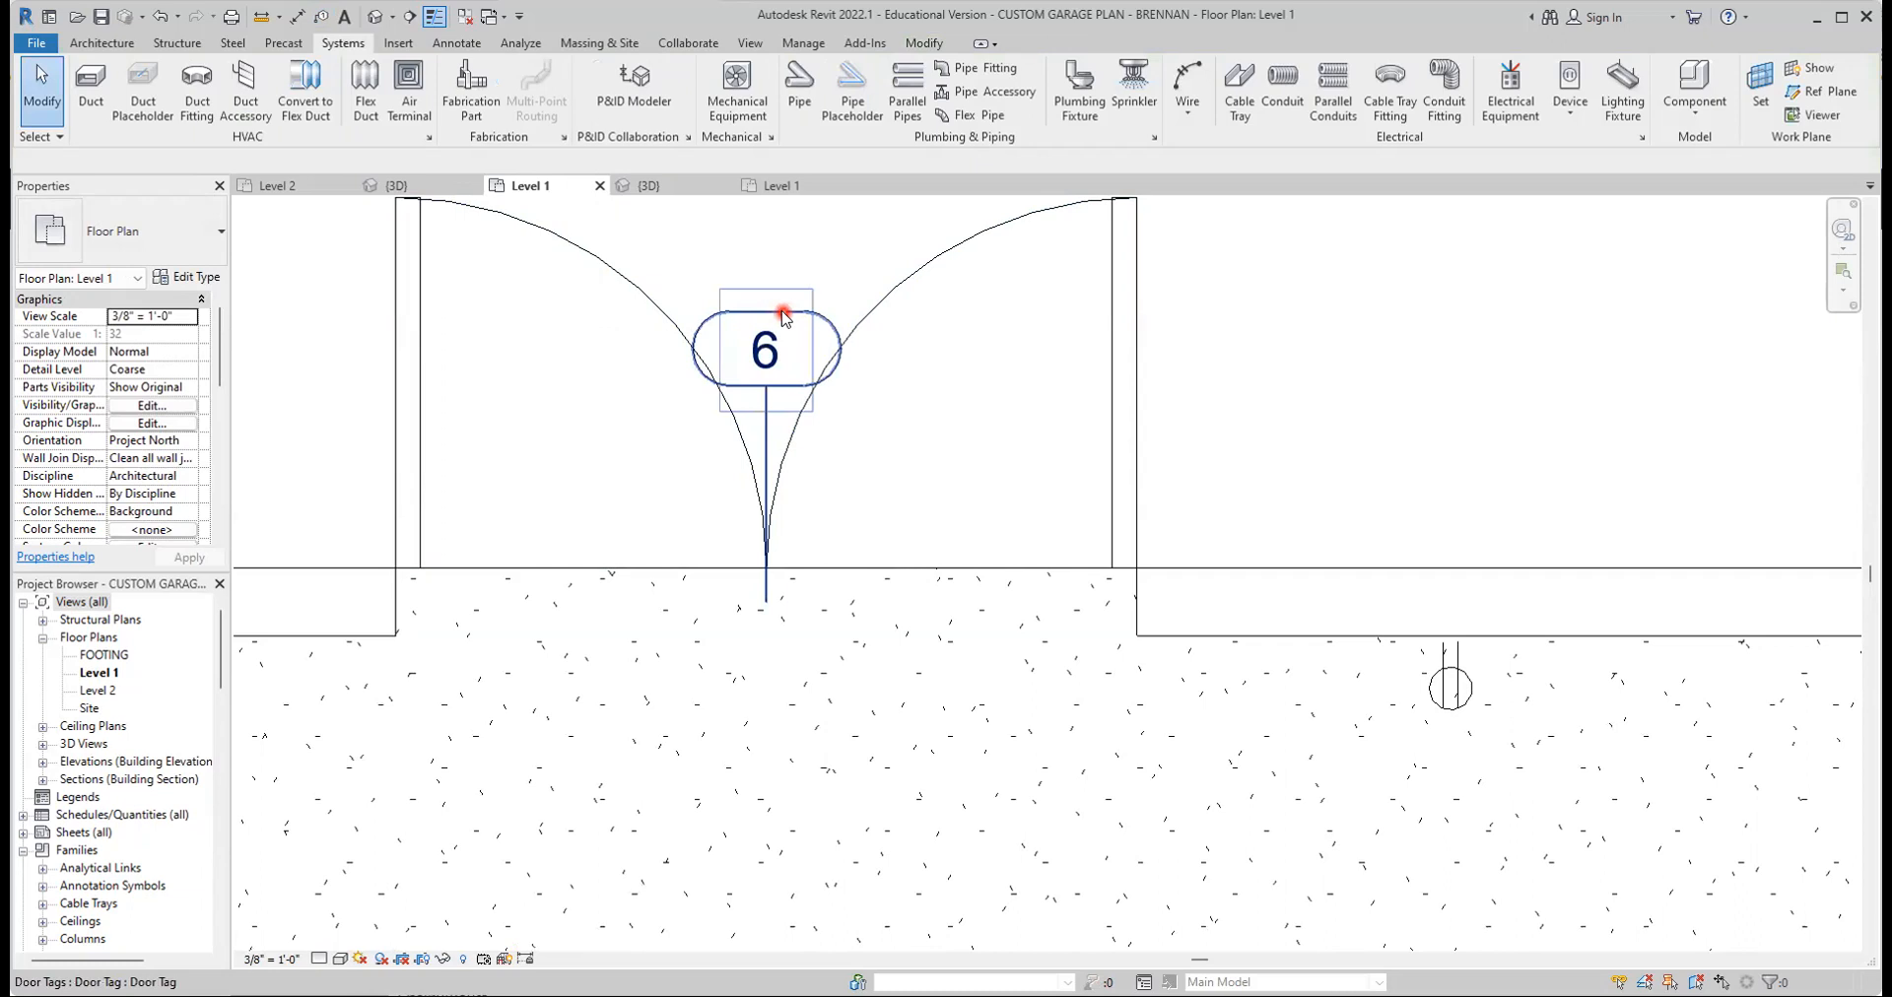
{"action": "left_click", "coordinate": [783, 316]}
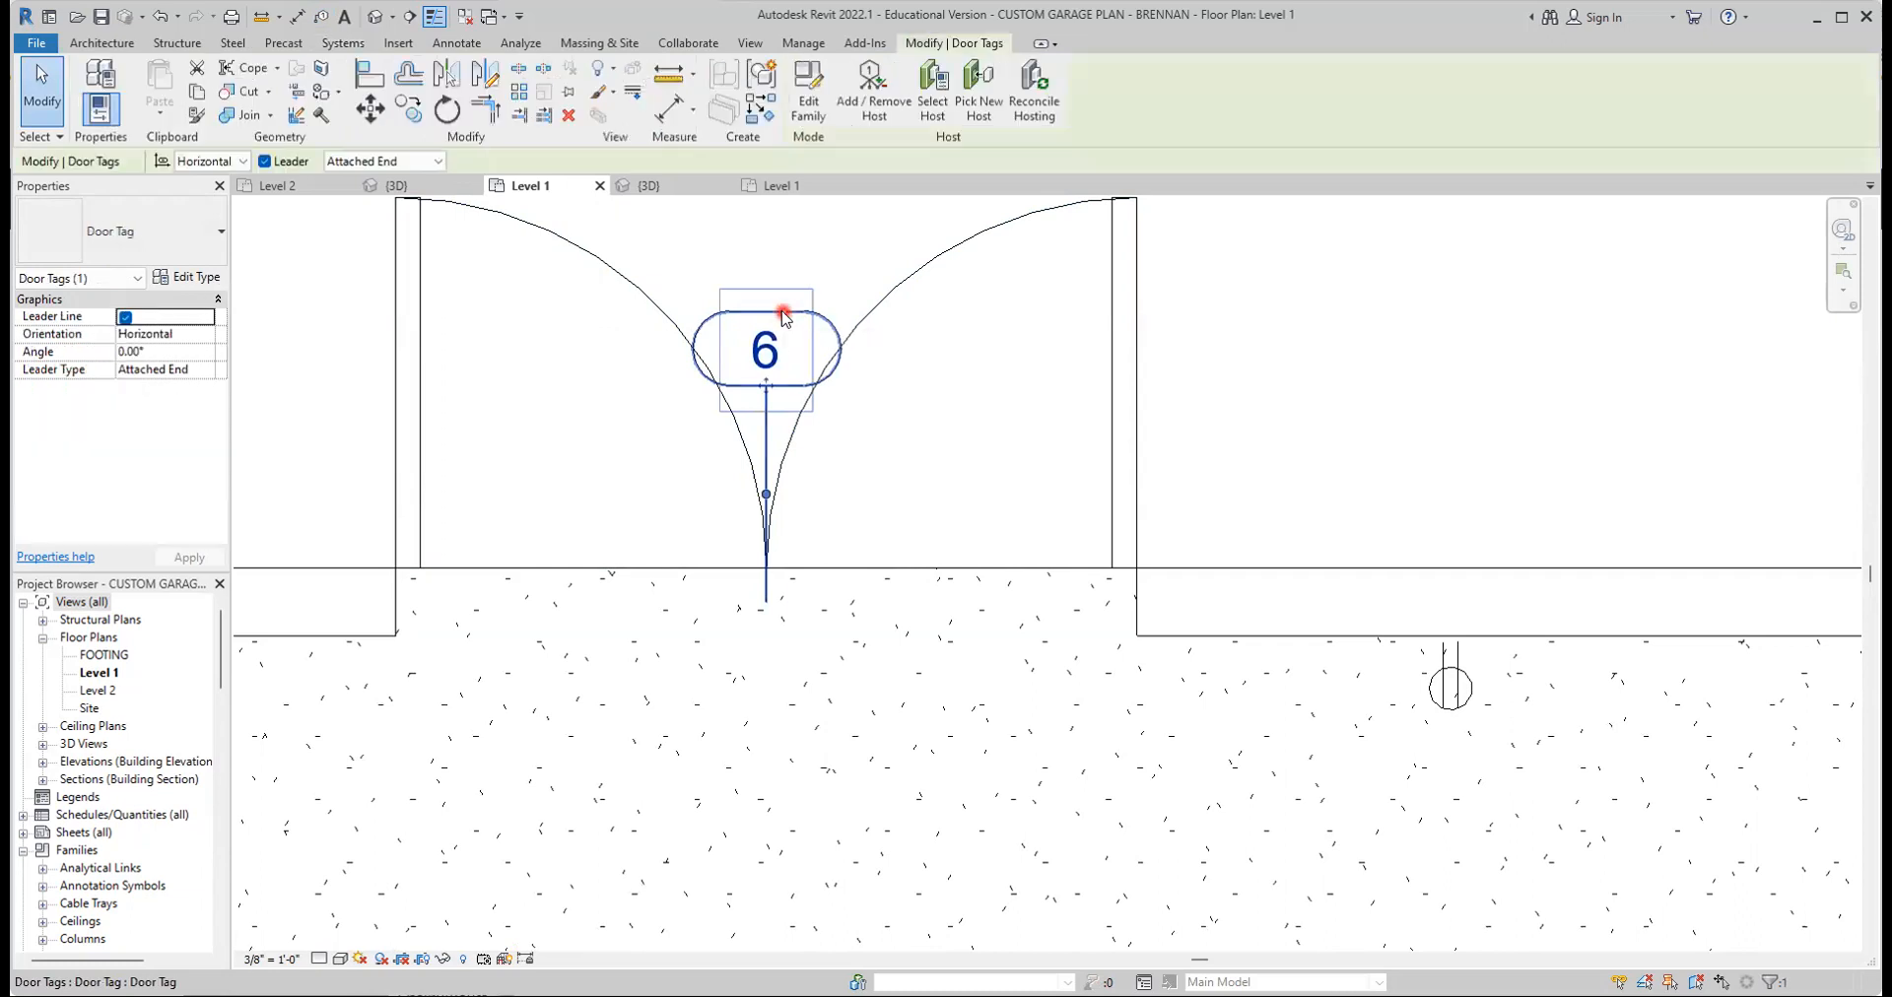
{"action": "left_click", "coordinate": [765, 350]}
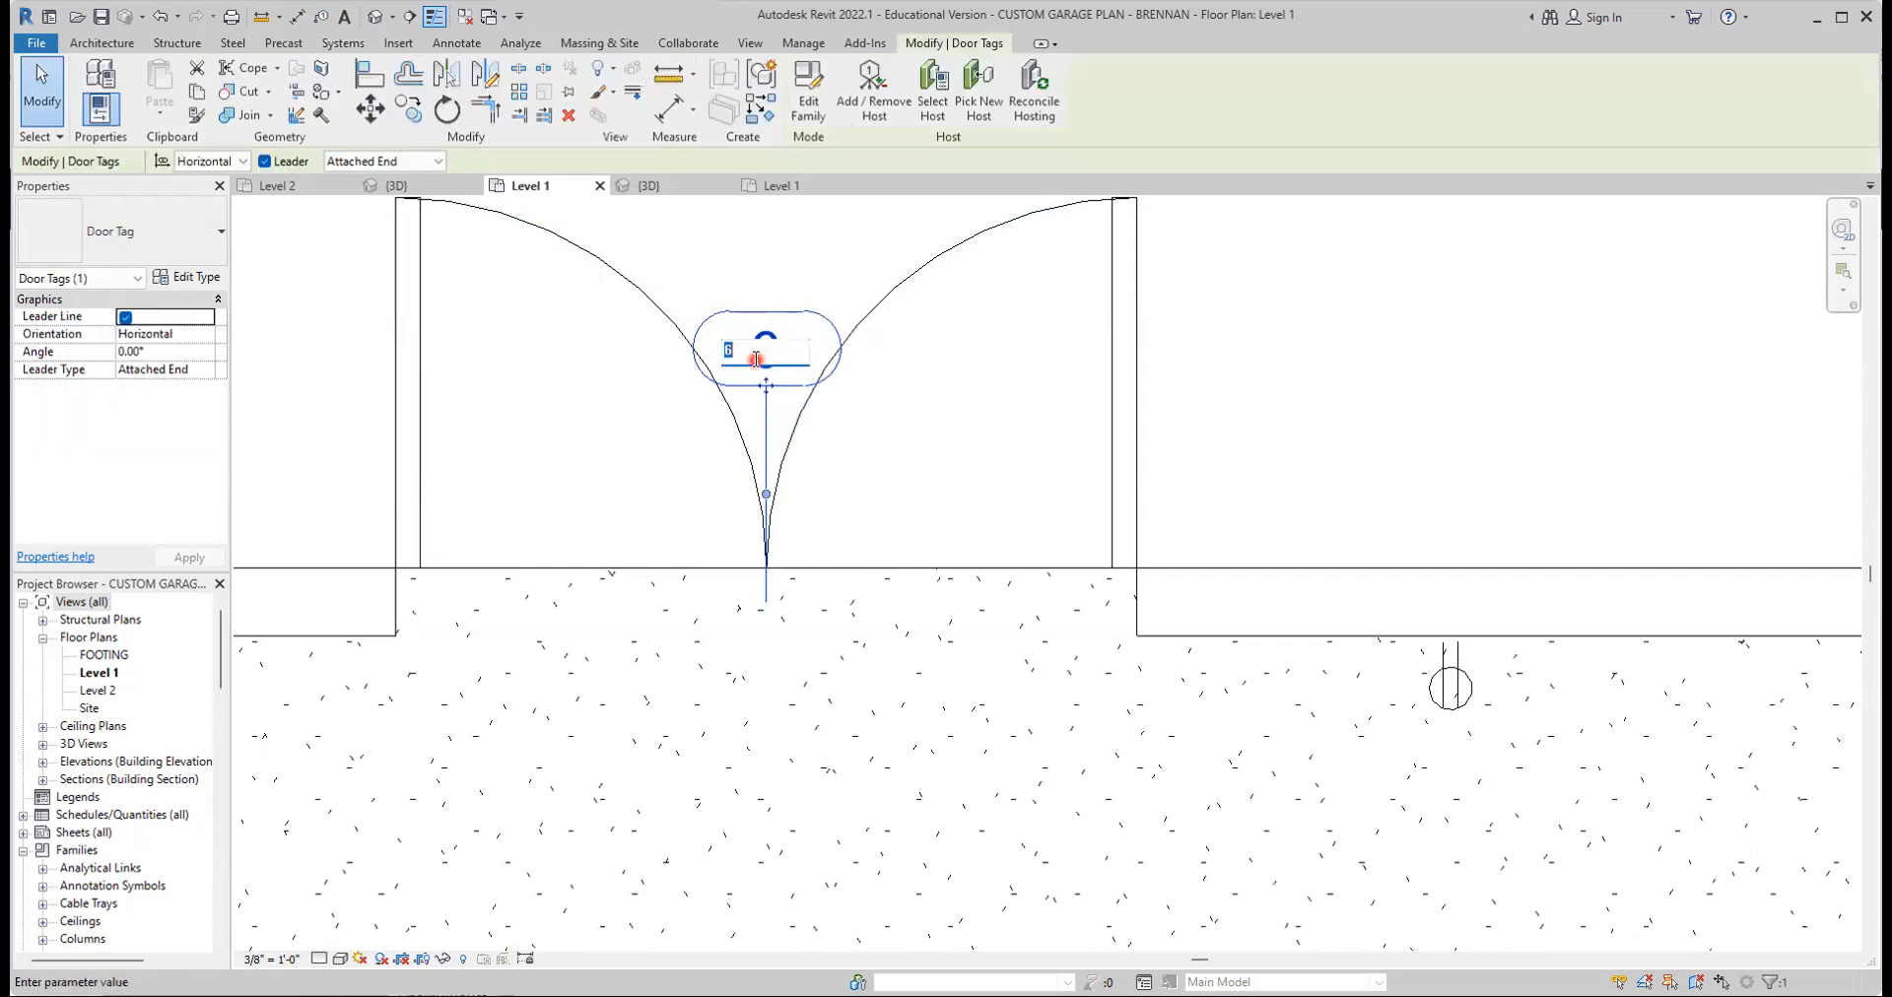
{"action": "type", "text": "1"}
{"action": "left_click", "coordinate": [1397, 275]}
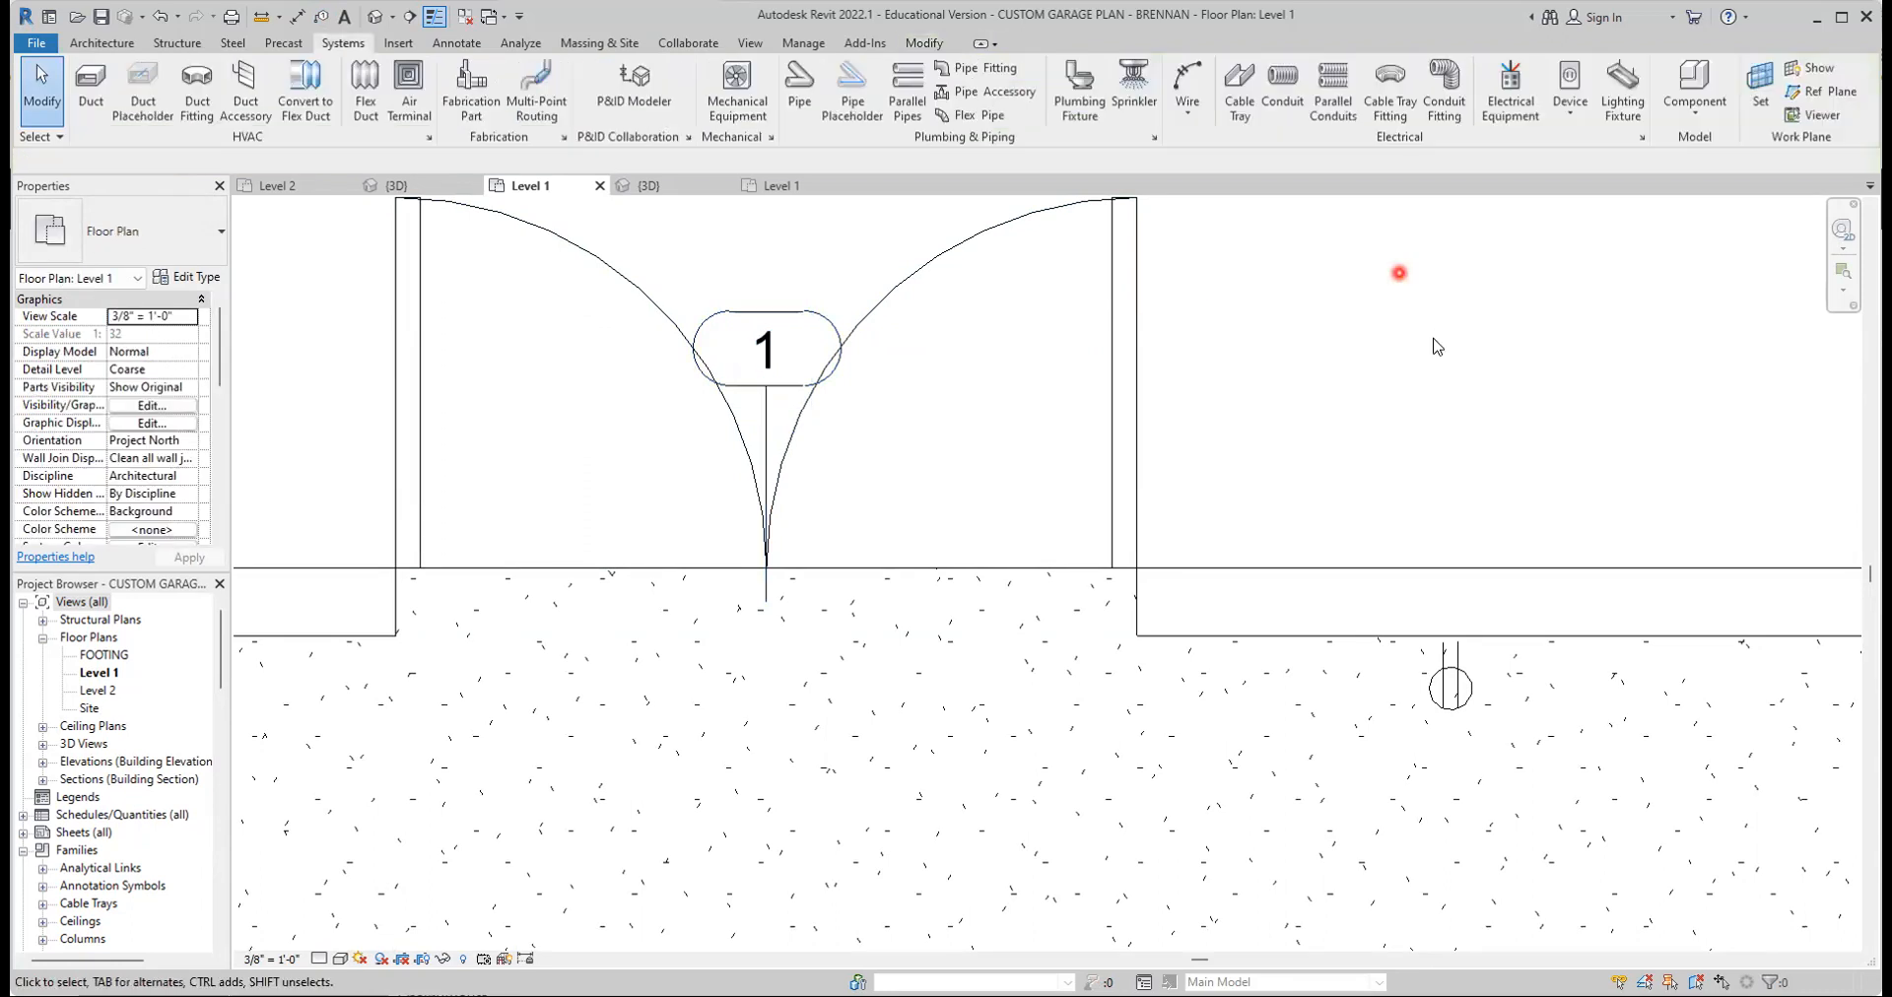
Remove the leader from the double door's tag and move the tag down into the wall opening
{"action": "scroll", "coordinate": [1444, 391], "scroll_direction": "down", "scroll_amount": 4}
{"action": "scroll", "coordinate": [1241, 437], "scroll_direction": "up", "scroll_amount": 3}
{"action": "left_click", "coordinate": [1074, 340]}
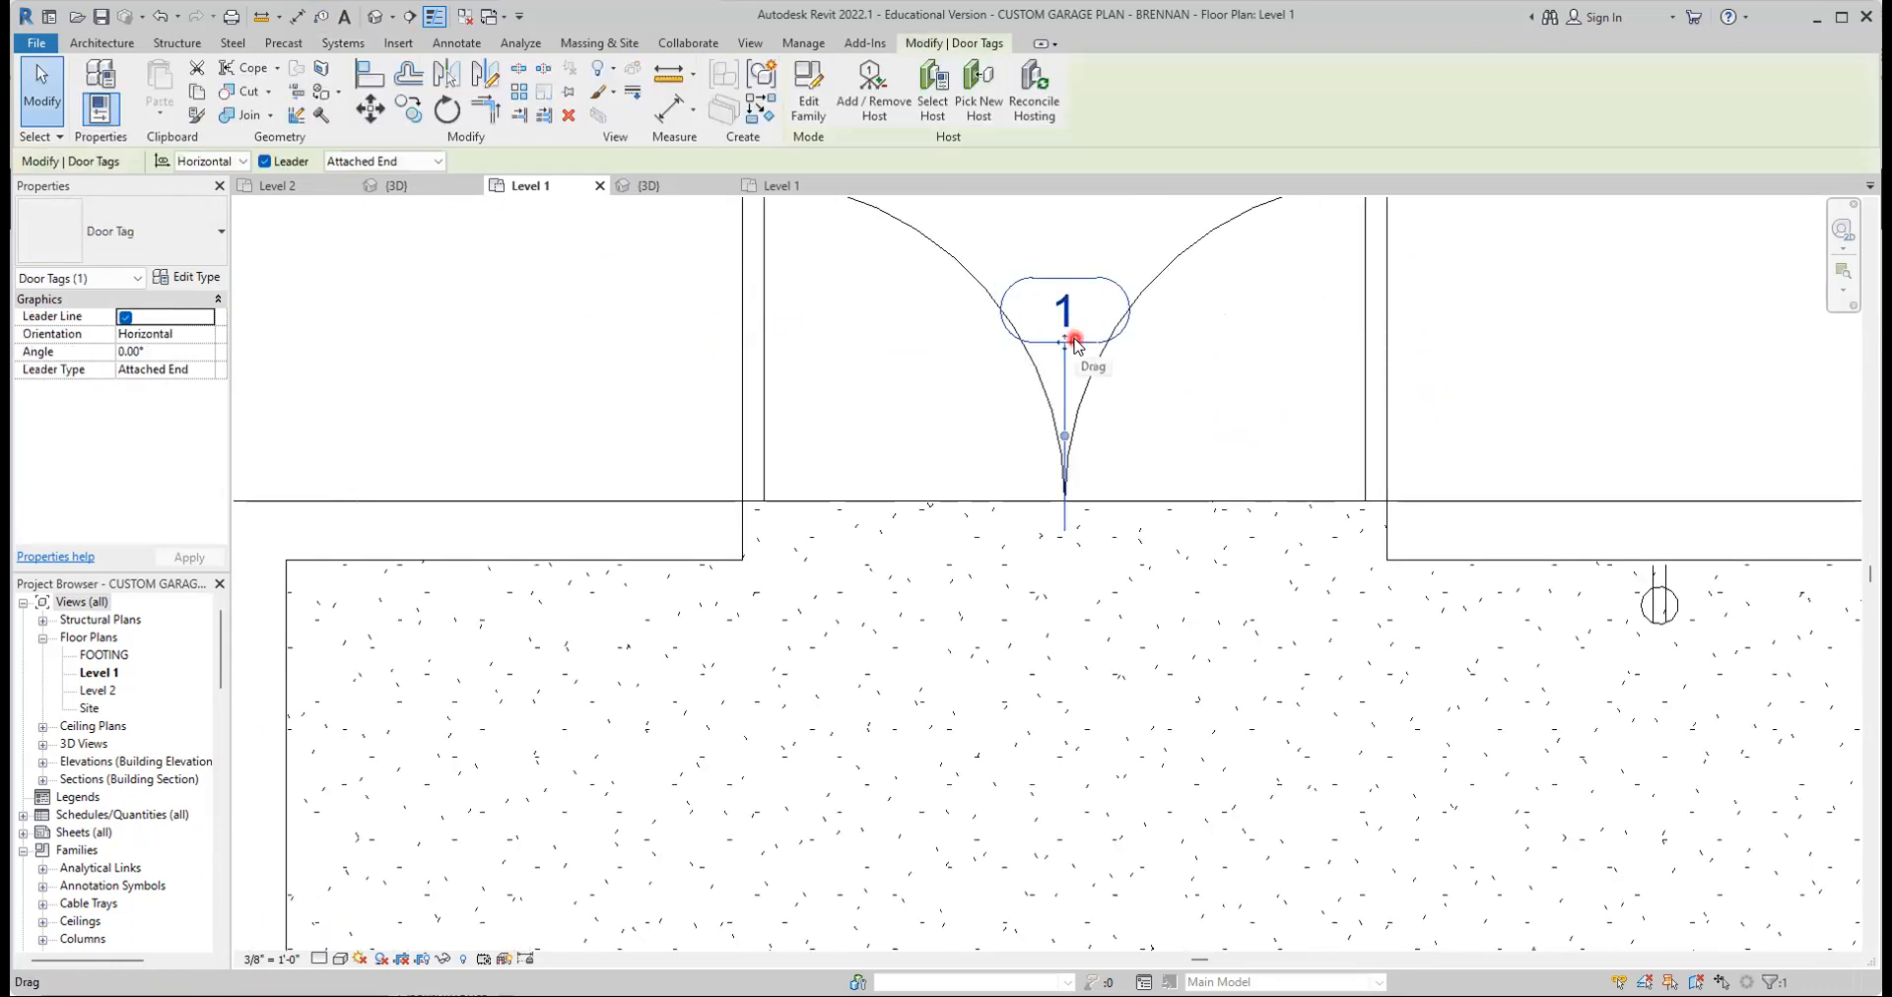
{"action": "left_click", "coordinate": [264, 162]}
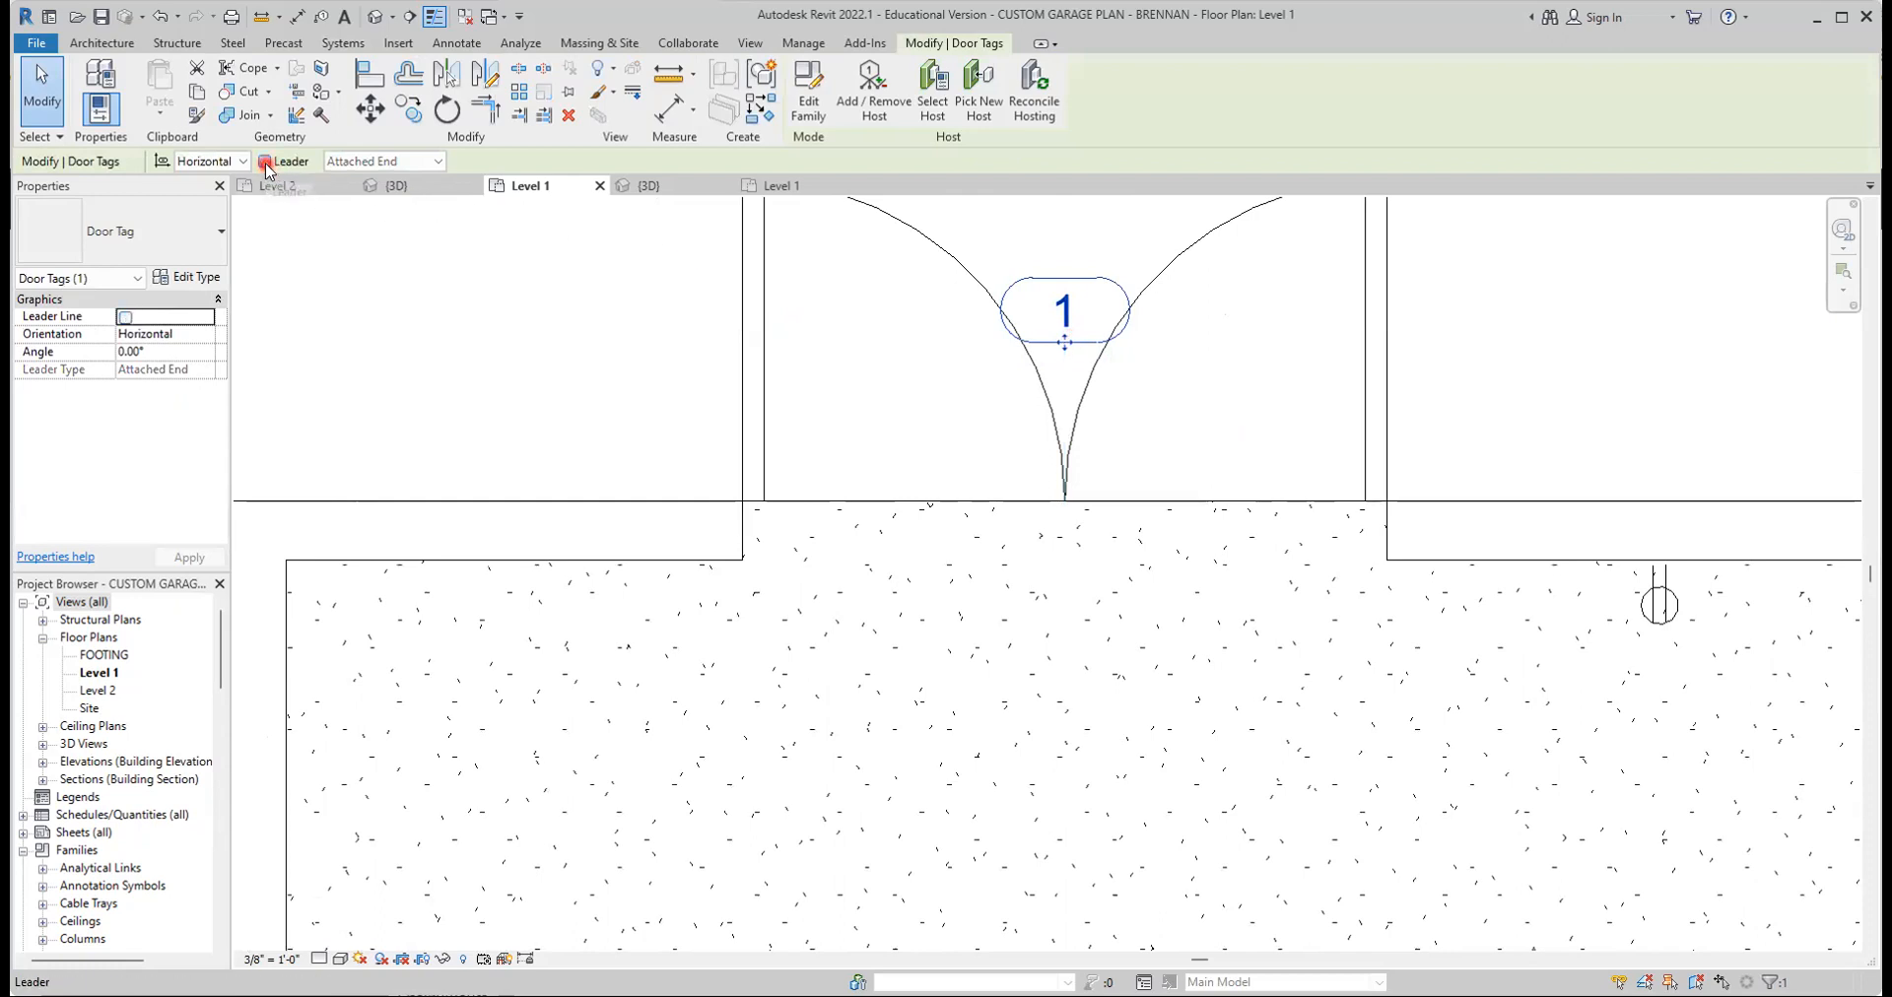
{"action": "left_click", "coordinate": [1048, 337]}
{"action": "left_click", "coordinate": [1066, 344]}
{"action": "left_click_drag", "start_coordinate": [1066, 344], "coordinate": [1069, 529]}
{"action": "left_click", "coordinate": [1471, 452]}
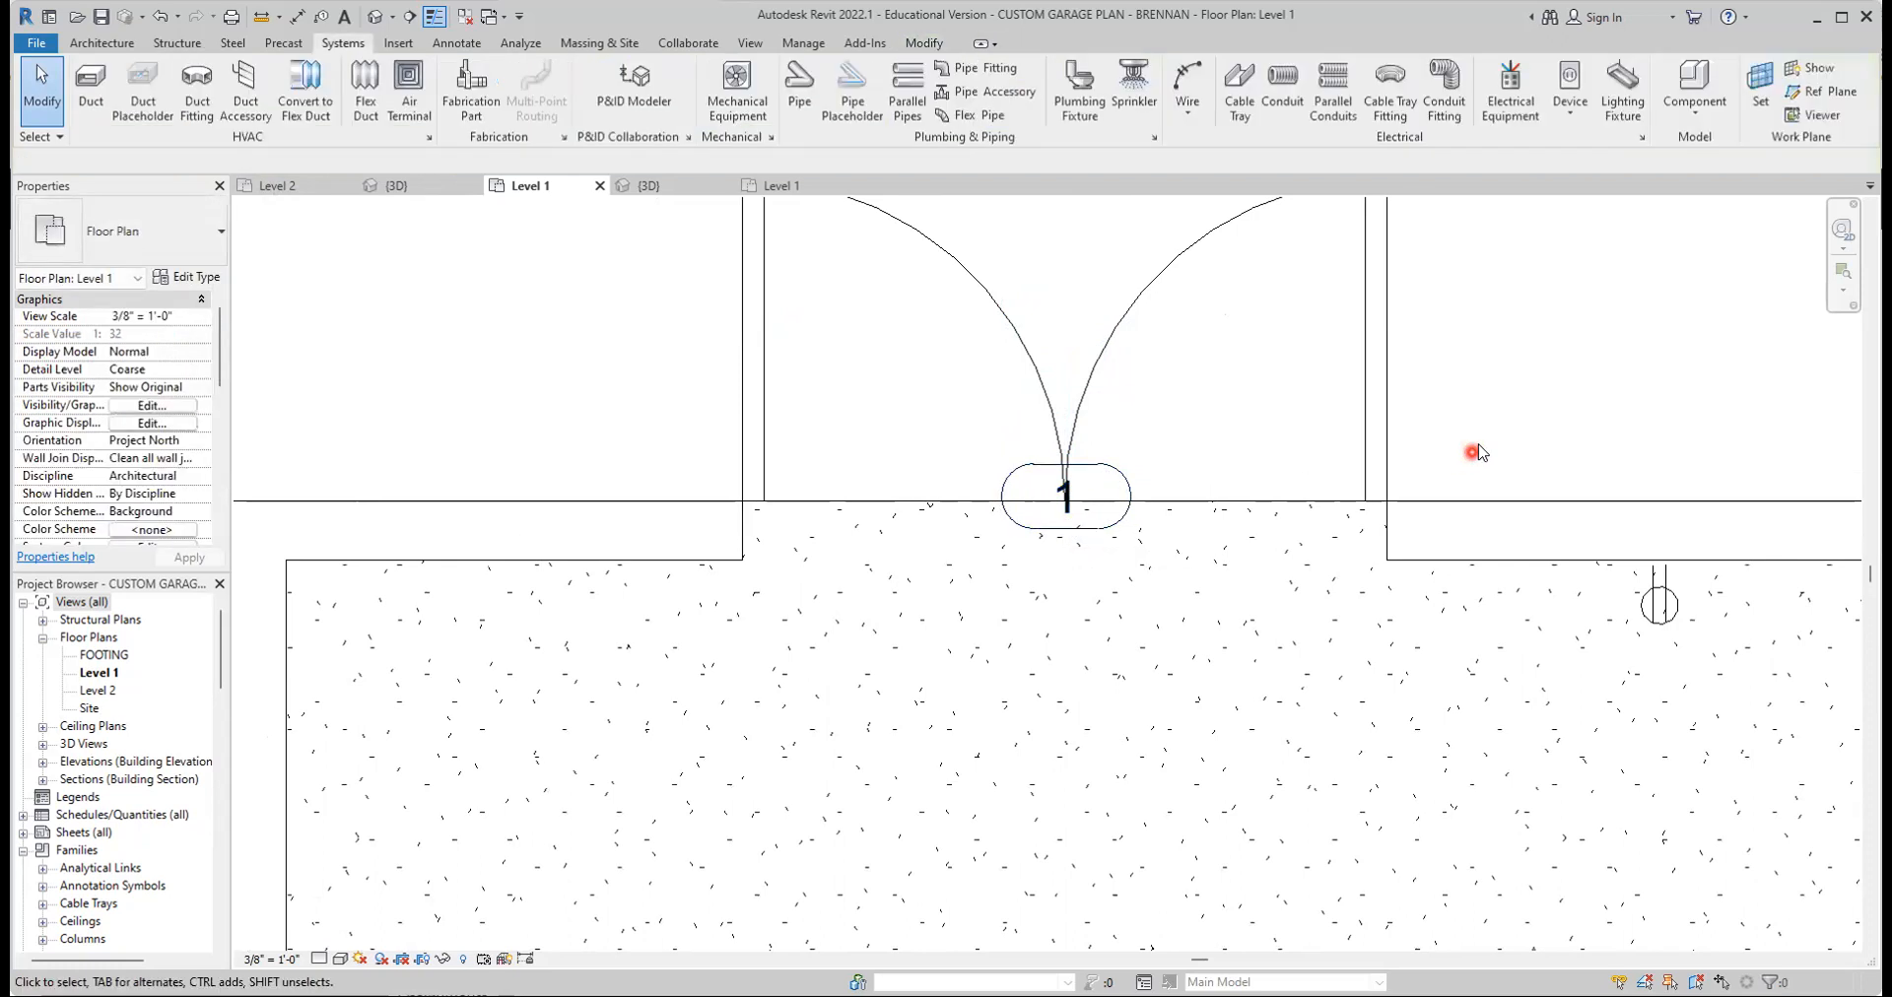
Change the single door's tag number to 2
{"action": "scroll", "coordinate": [1471, 452], "scroll_direction": "down", "scroll_amount": 3}
{"action": "middle_click_drag", "start_coordinate": [1465, 462], "coordinate": [601, 587]}
{"action": "middle_click_drag", "start_coordinate": [1504, 612], "coordinate": [1254, 600]}
{"action": "scroll", "coordinate": [1232, 556], "scroll_direction": "up", "scroll_amount": 2}
{"action": "scroll", "coordinate": [1226, 550], "scroll_direction": "up", "scroll_amount": 4}
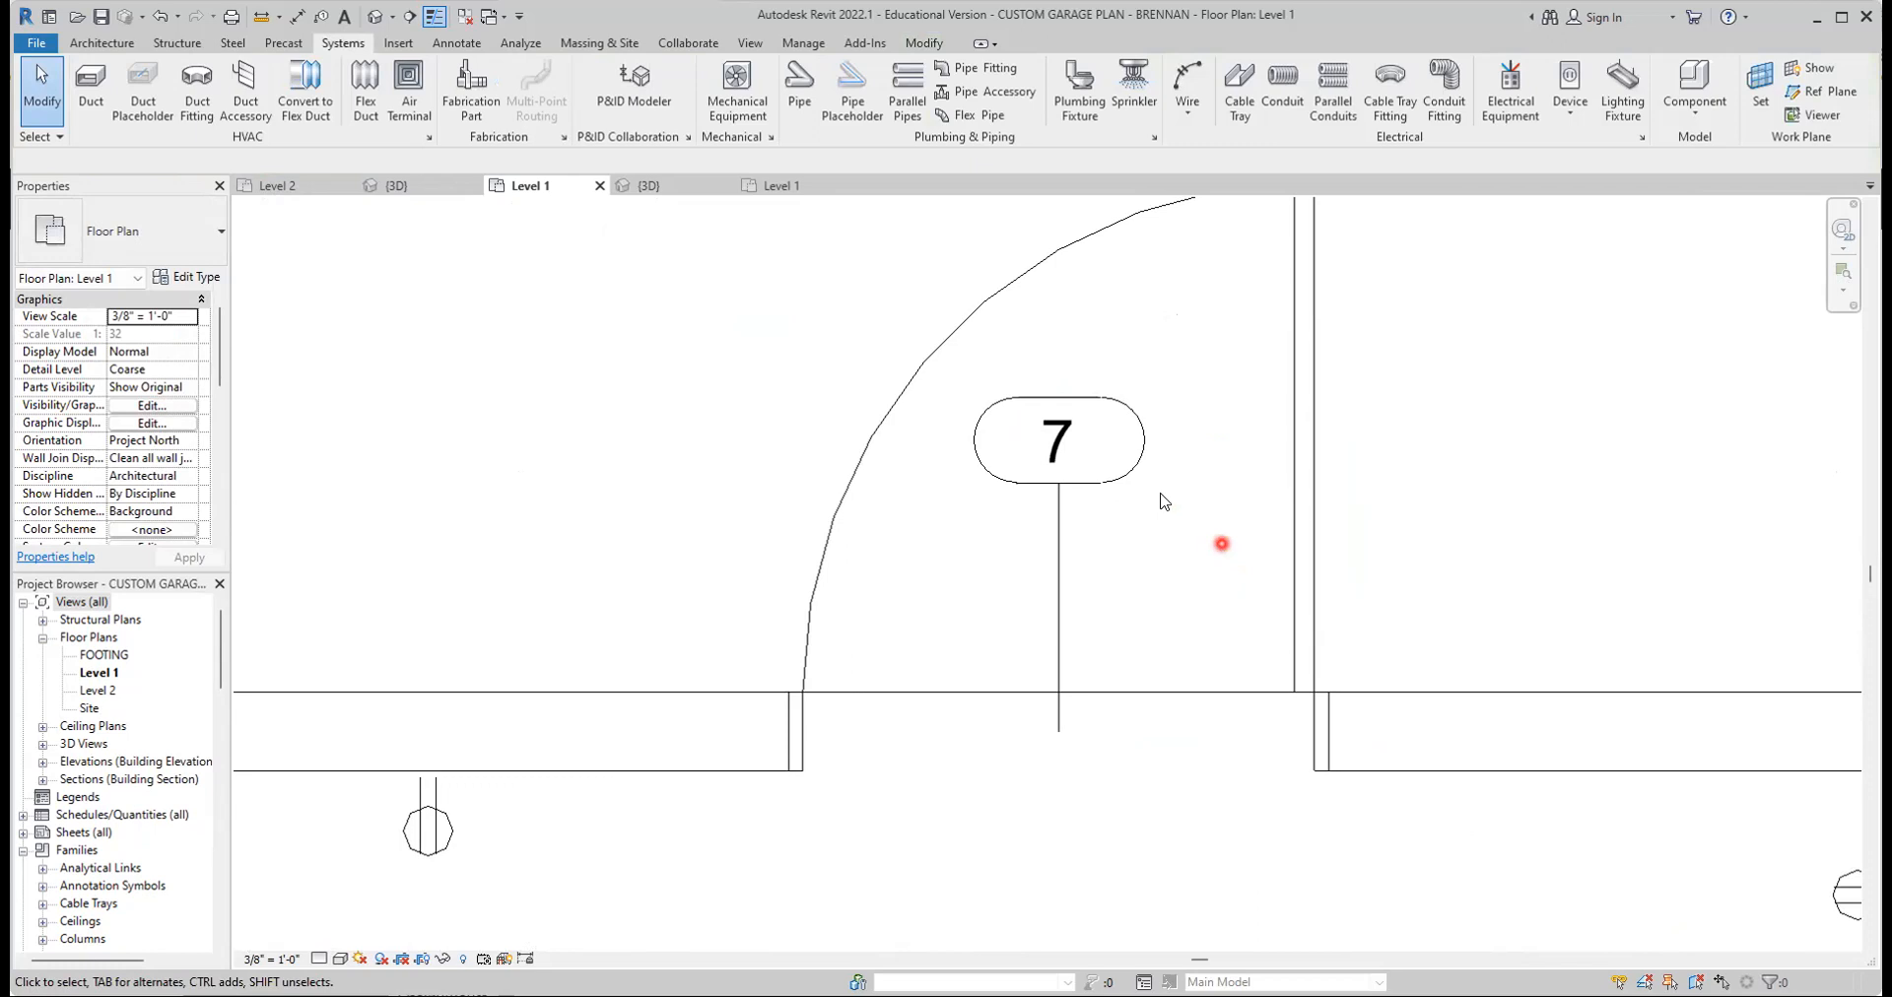
{"action": "left_click", "coordinate": [1069, 450]}
{"action": "left_click", "coordinate": [1067, 444]}
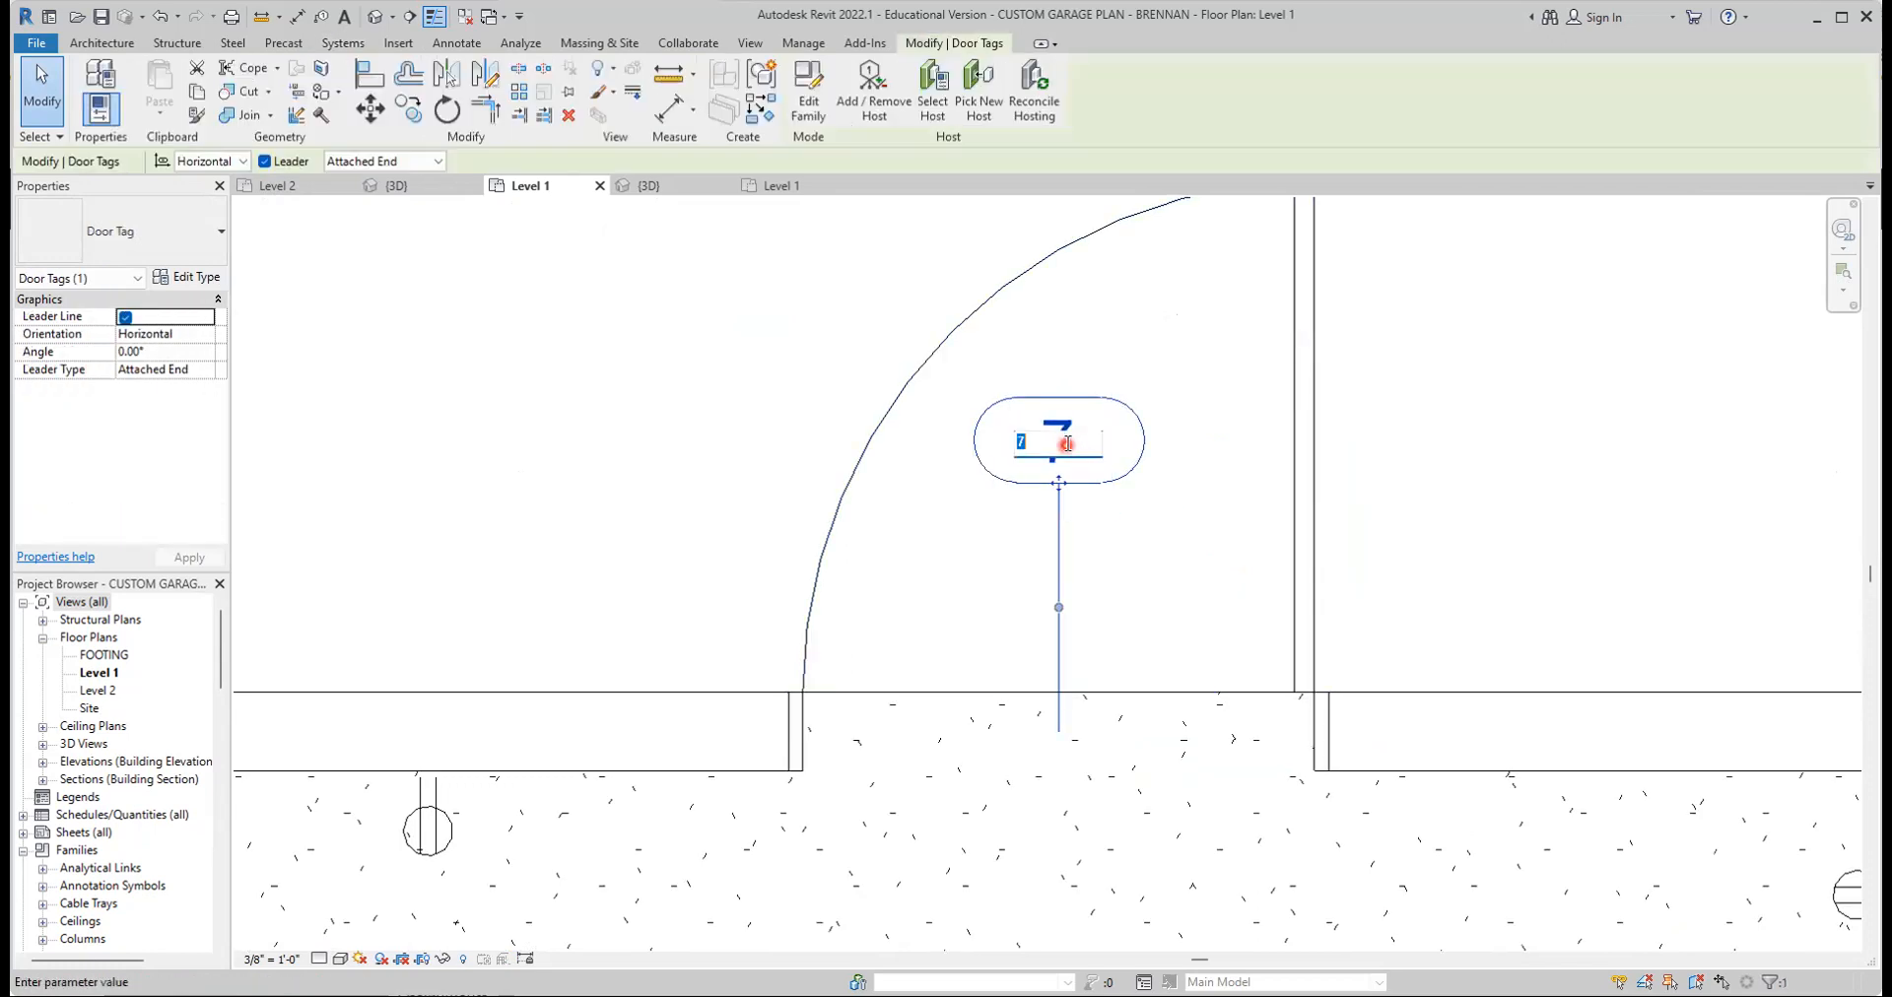
{"action": "type", "text": "2"}
{"action": "key", "text": "Return"}
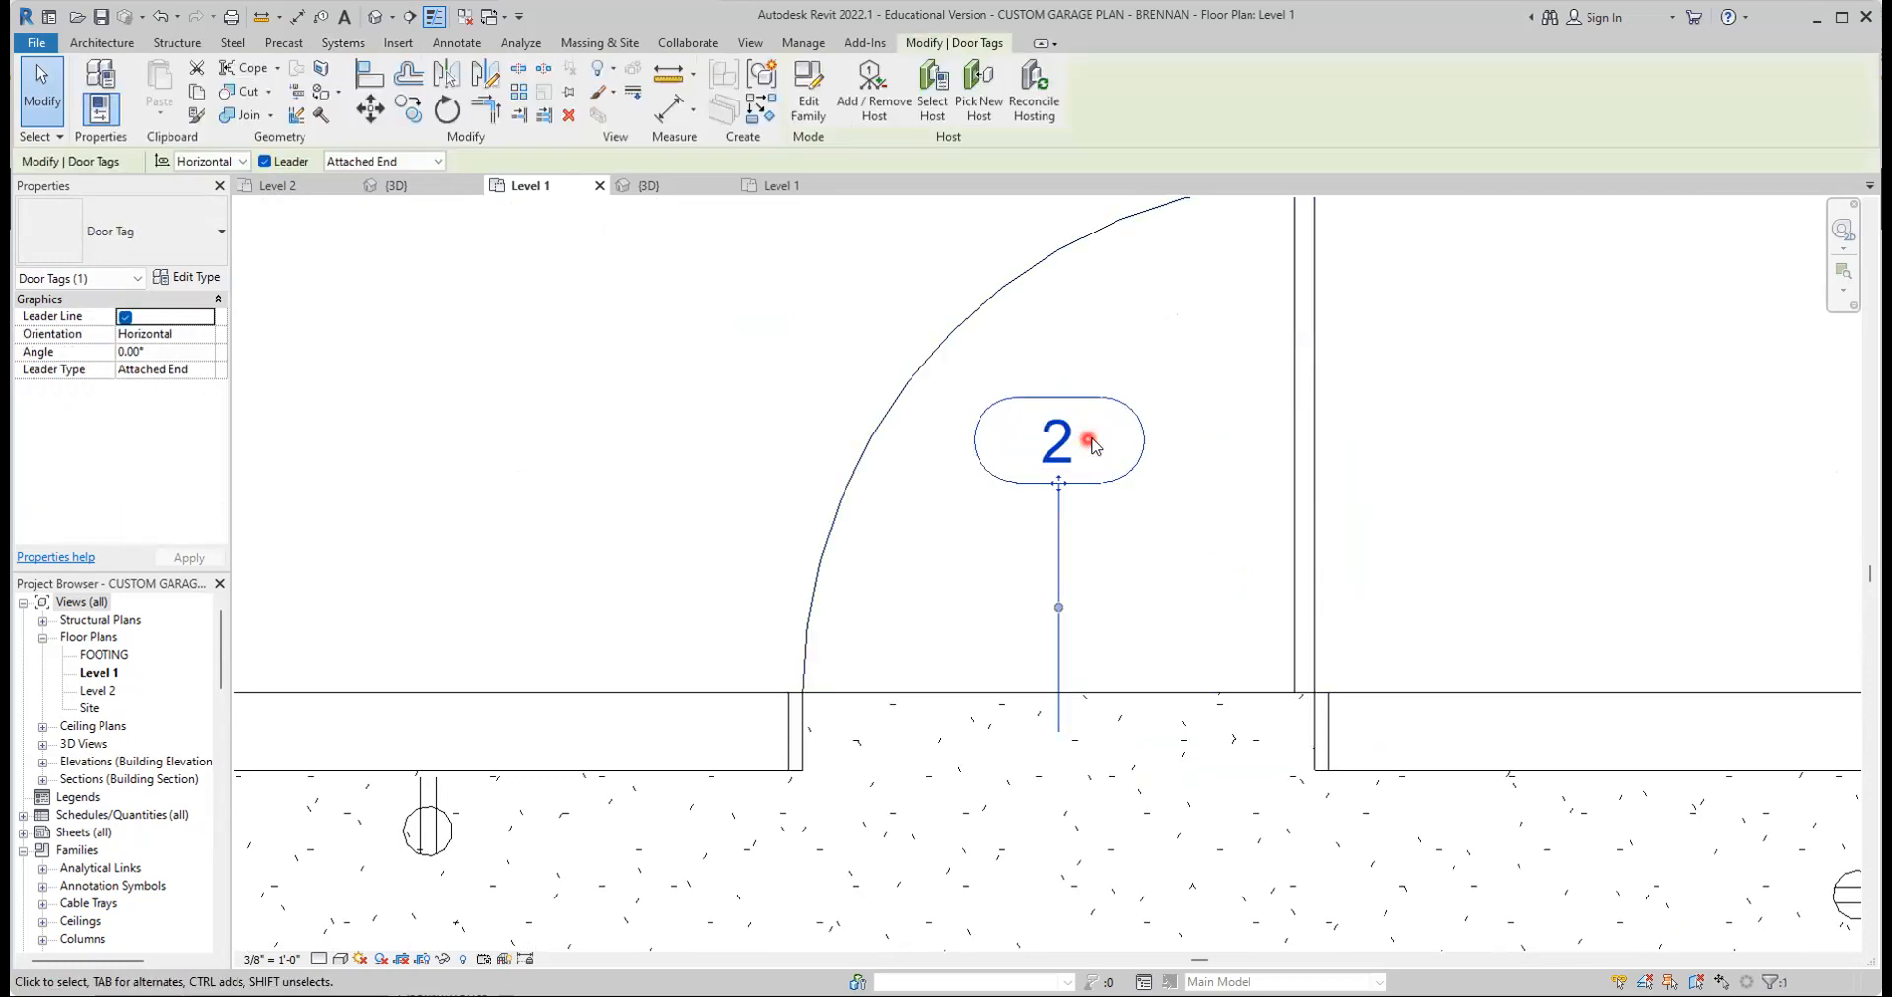
Remove the leader from the single door's tag and move the tag down into the door's wall opening
{"action": "left_click", "coordinate": [264, 162]}
{"action": "left_click_drag", "start_coordinate": [1059, 483], "coordinate": [1073, 778]}
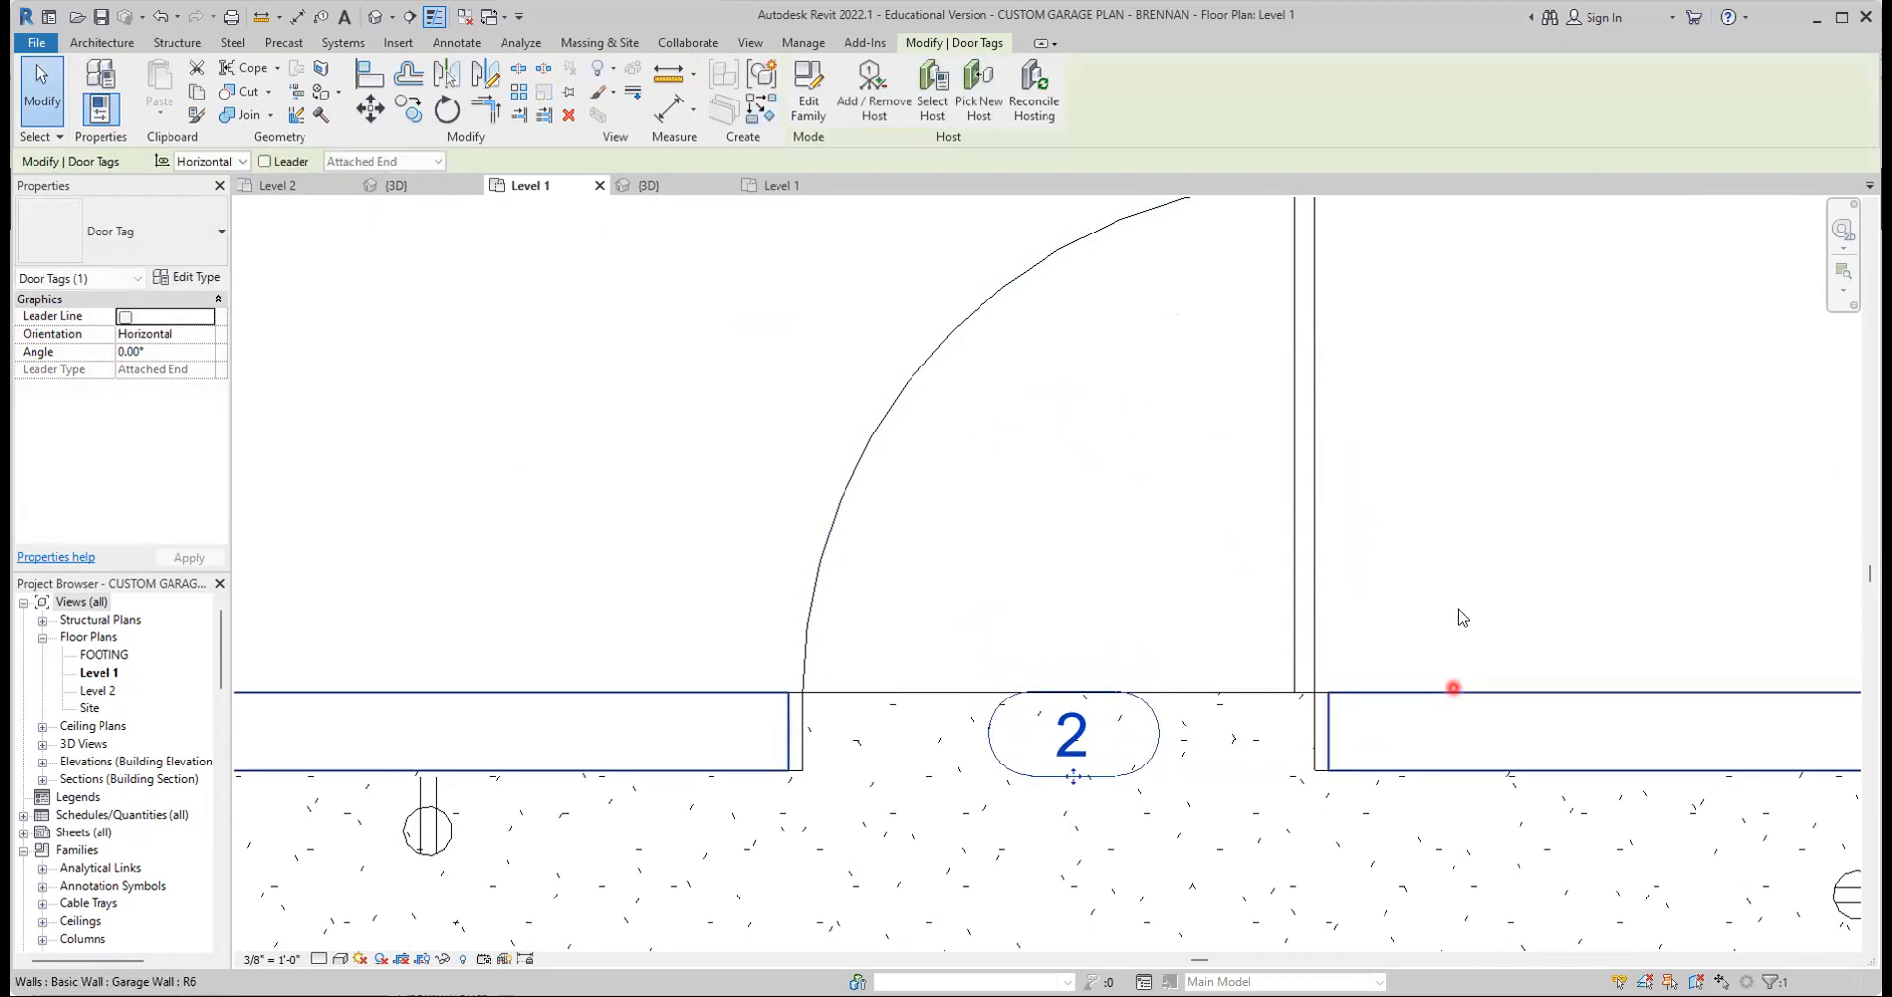
{"action": "left_click", "coordinate": [1460, 601]}
Change the upper garage door's tag number to 3 and turn off the tag's leader
{"action": "scroll", "coordinate": [1478, 592], "scroll_direction": "down", "scroll_amount": 10}
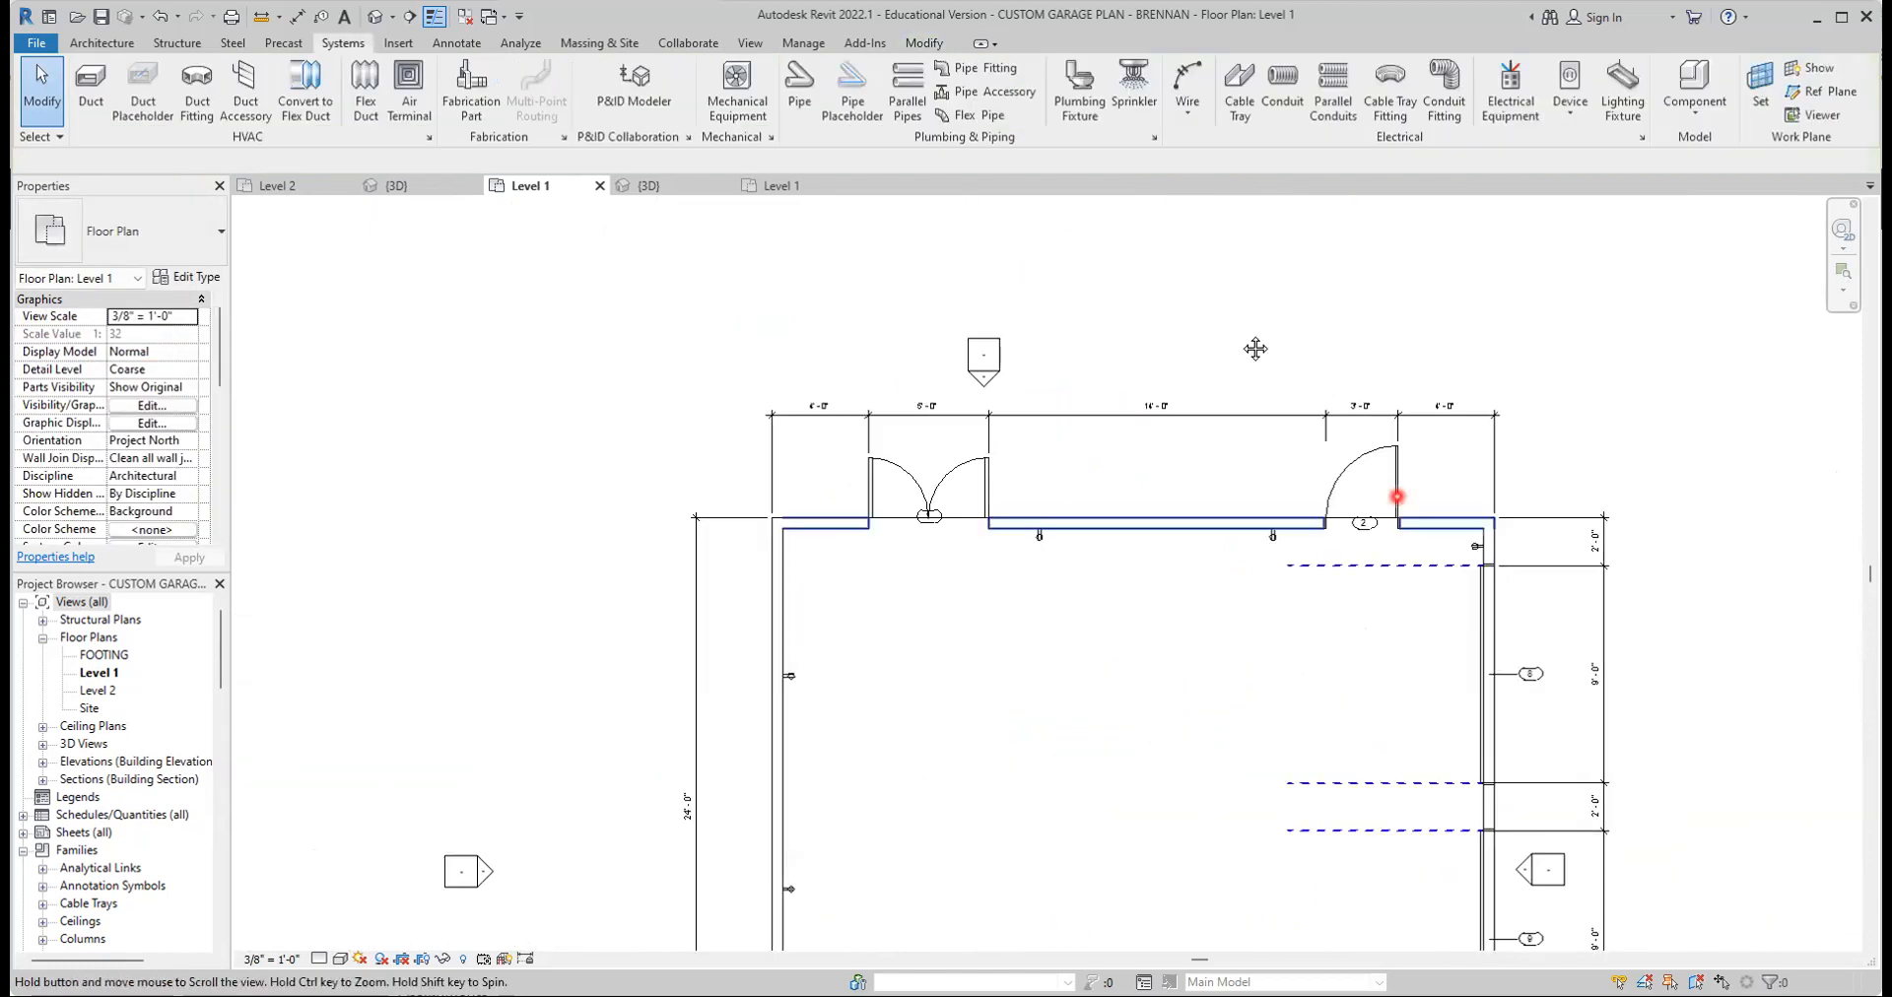
{"action": "middle_click_drag", "start_coordinate": [1255, 348], "coordinate": [1107, 190]}
{"action": "scroll", "coordinate": [1149, 572], "scroll_direction": "up", "scroll_amount": 5}
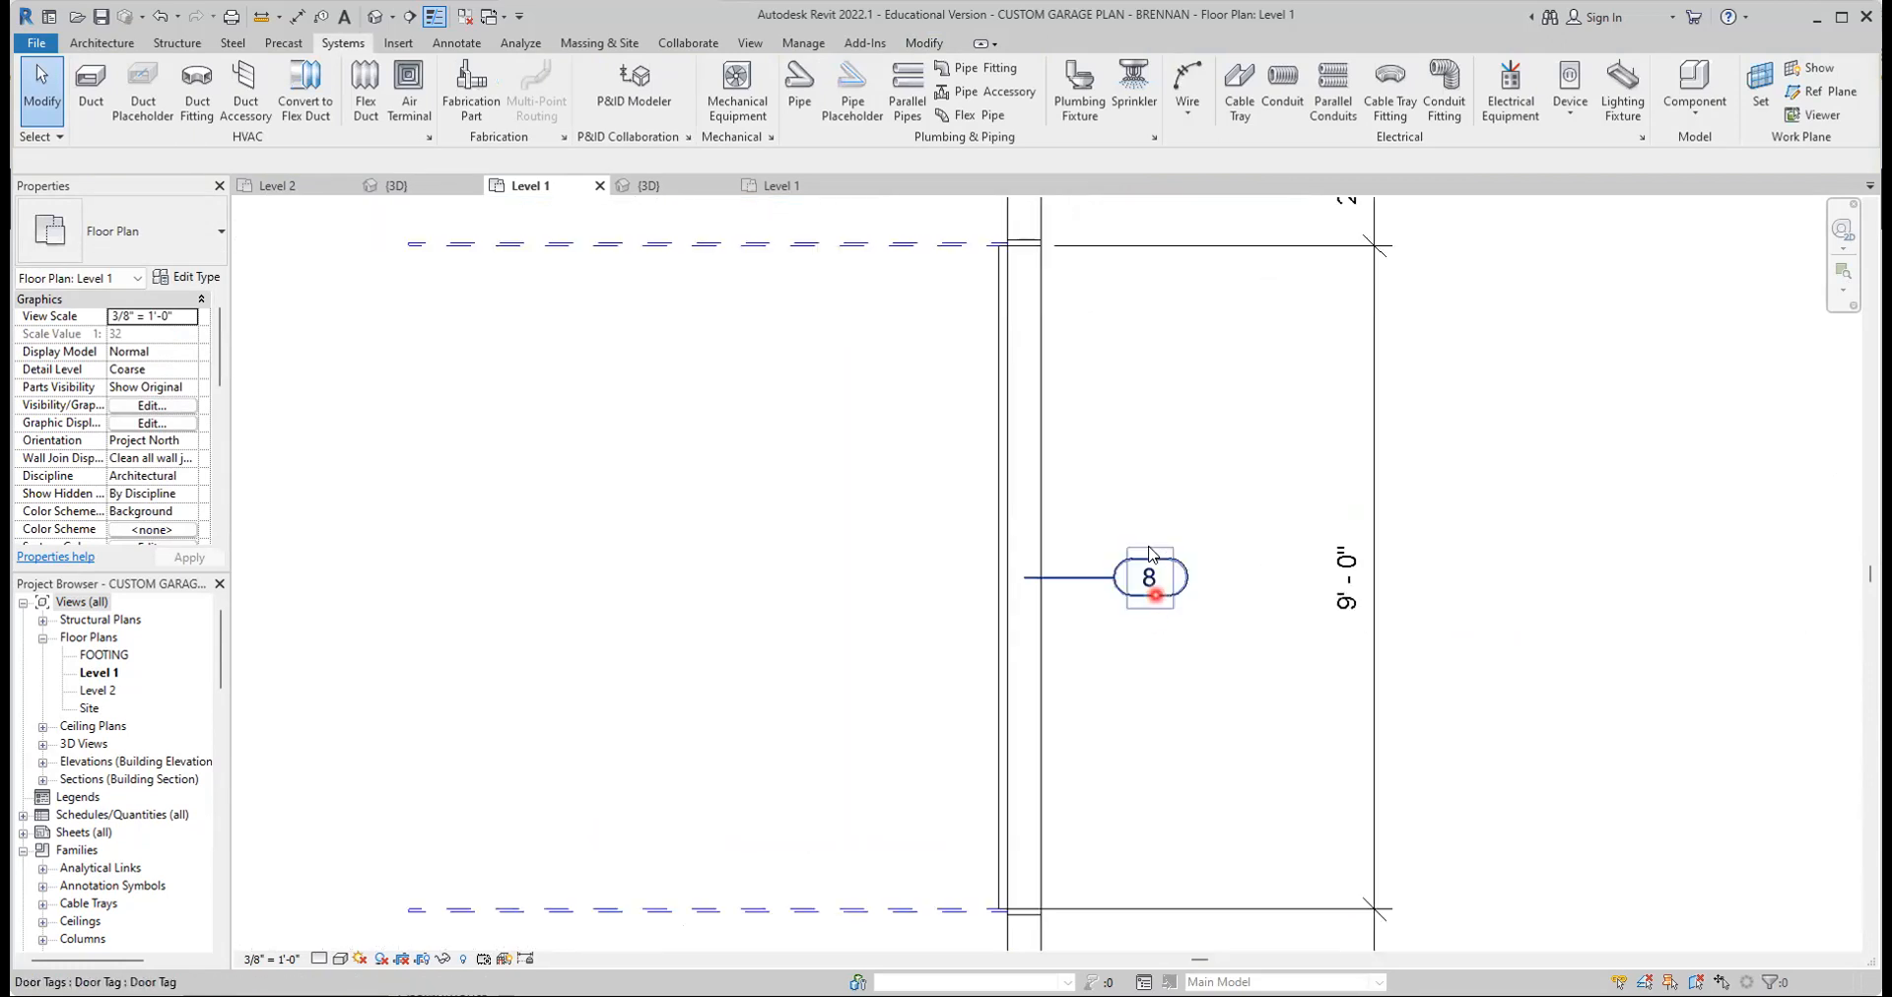
{"action": "scroll", "coordinate": [1168, 572], "scroll_direction": "up", "scroll_amount": 2}
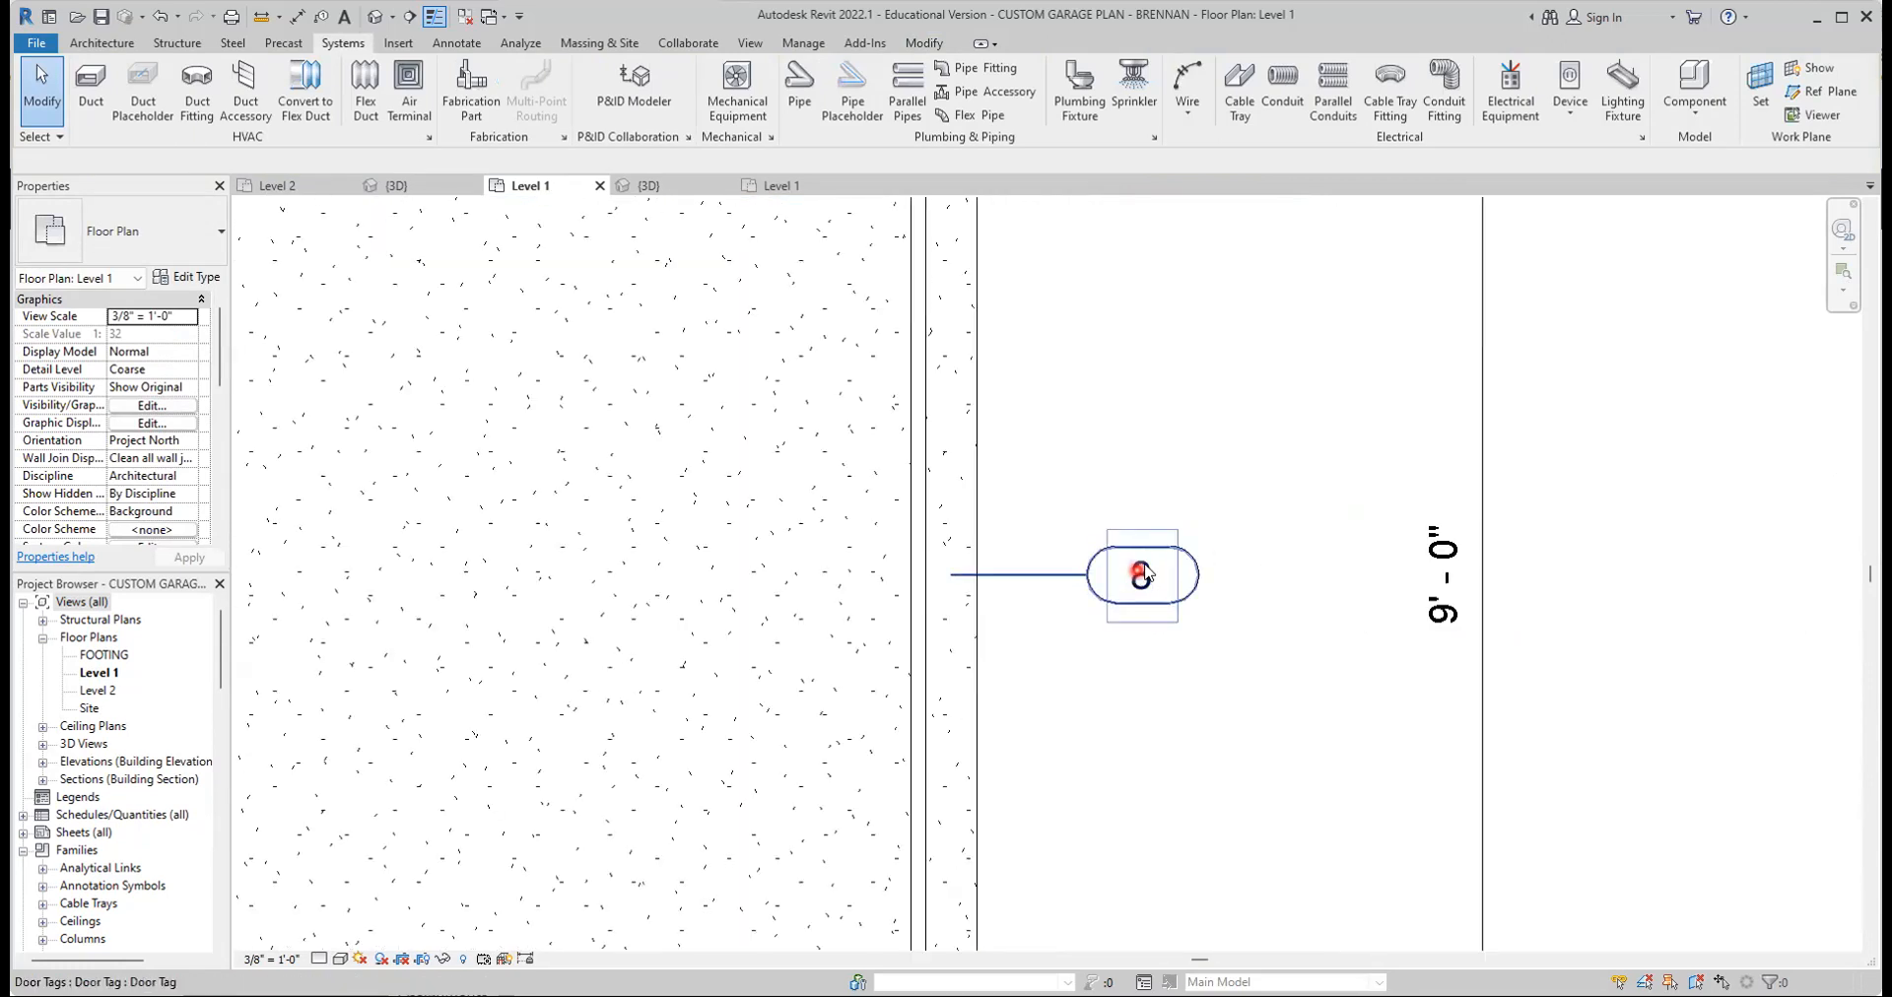
{"action": "left_click", "coordinate": [1151, 573]}
{"action": "left_click", "coordinate": [1142, 572]}
{"action": "type", "text": "3"}
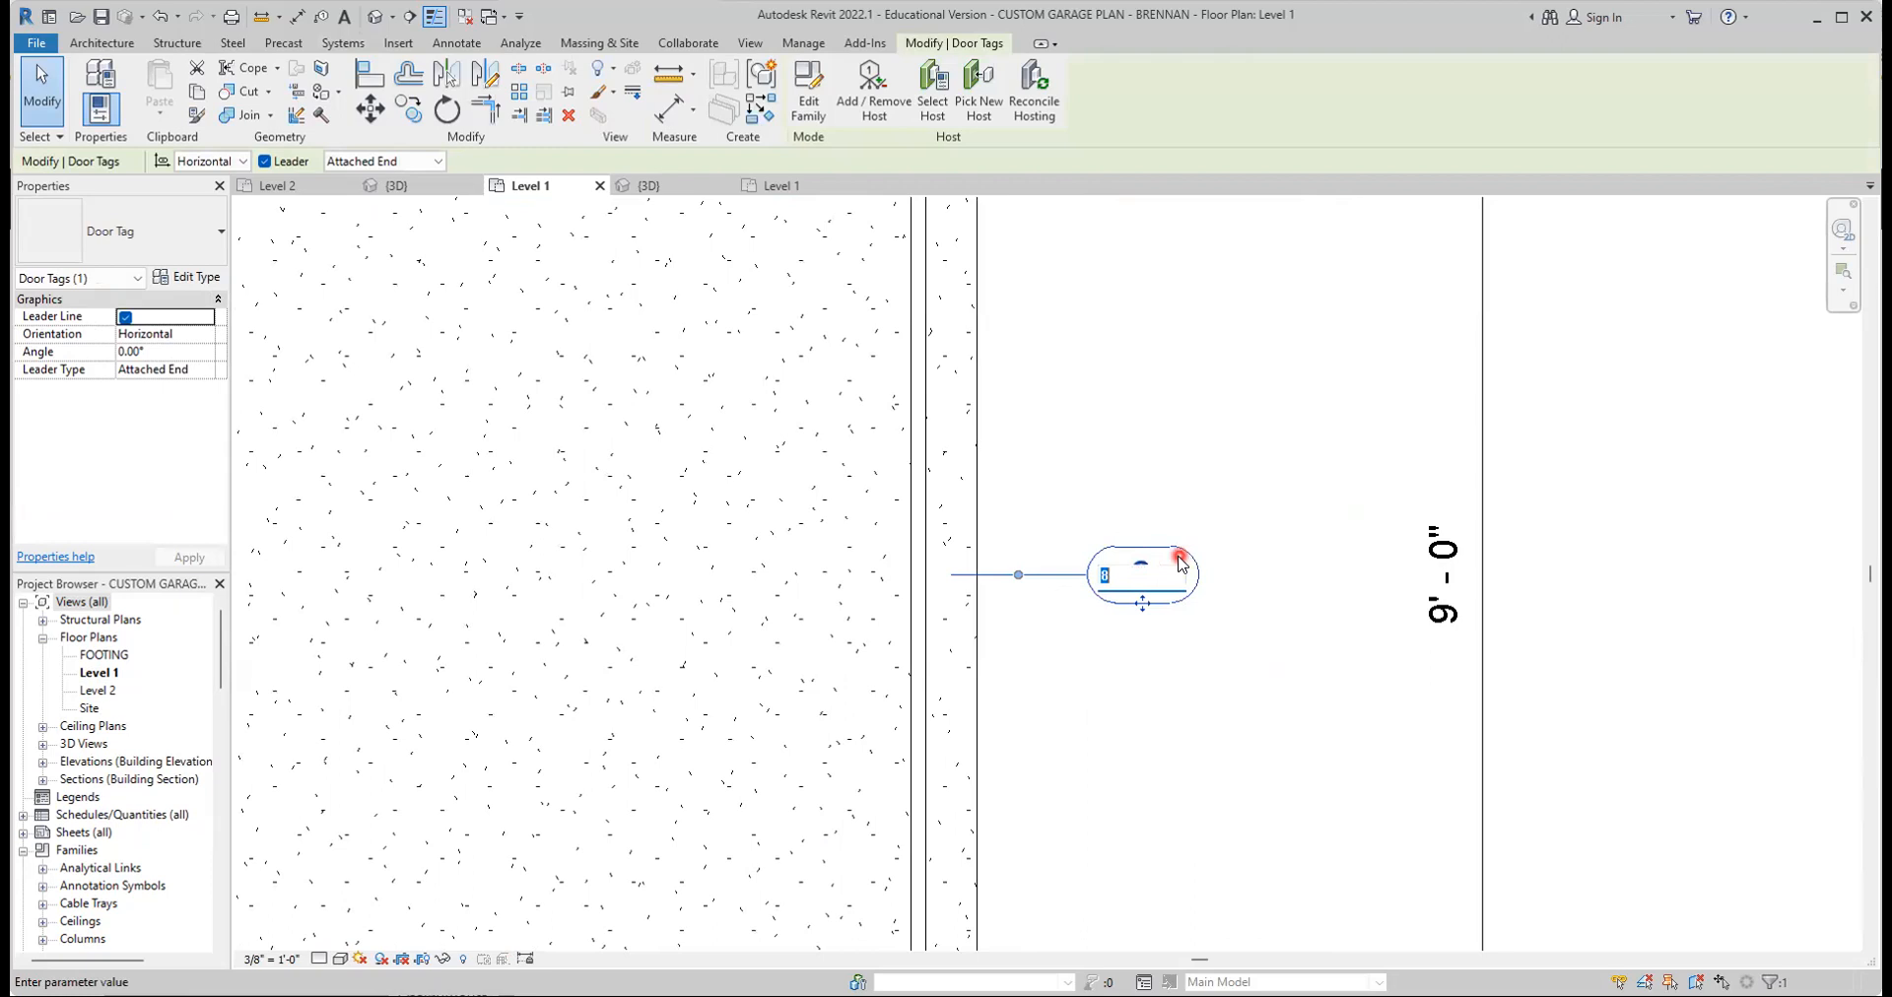
{"action": "left_click", "coordinate": [1178, 554]}
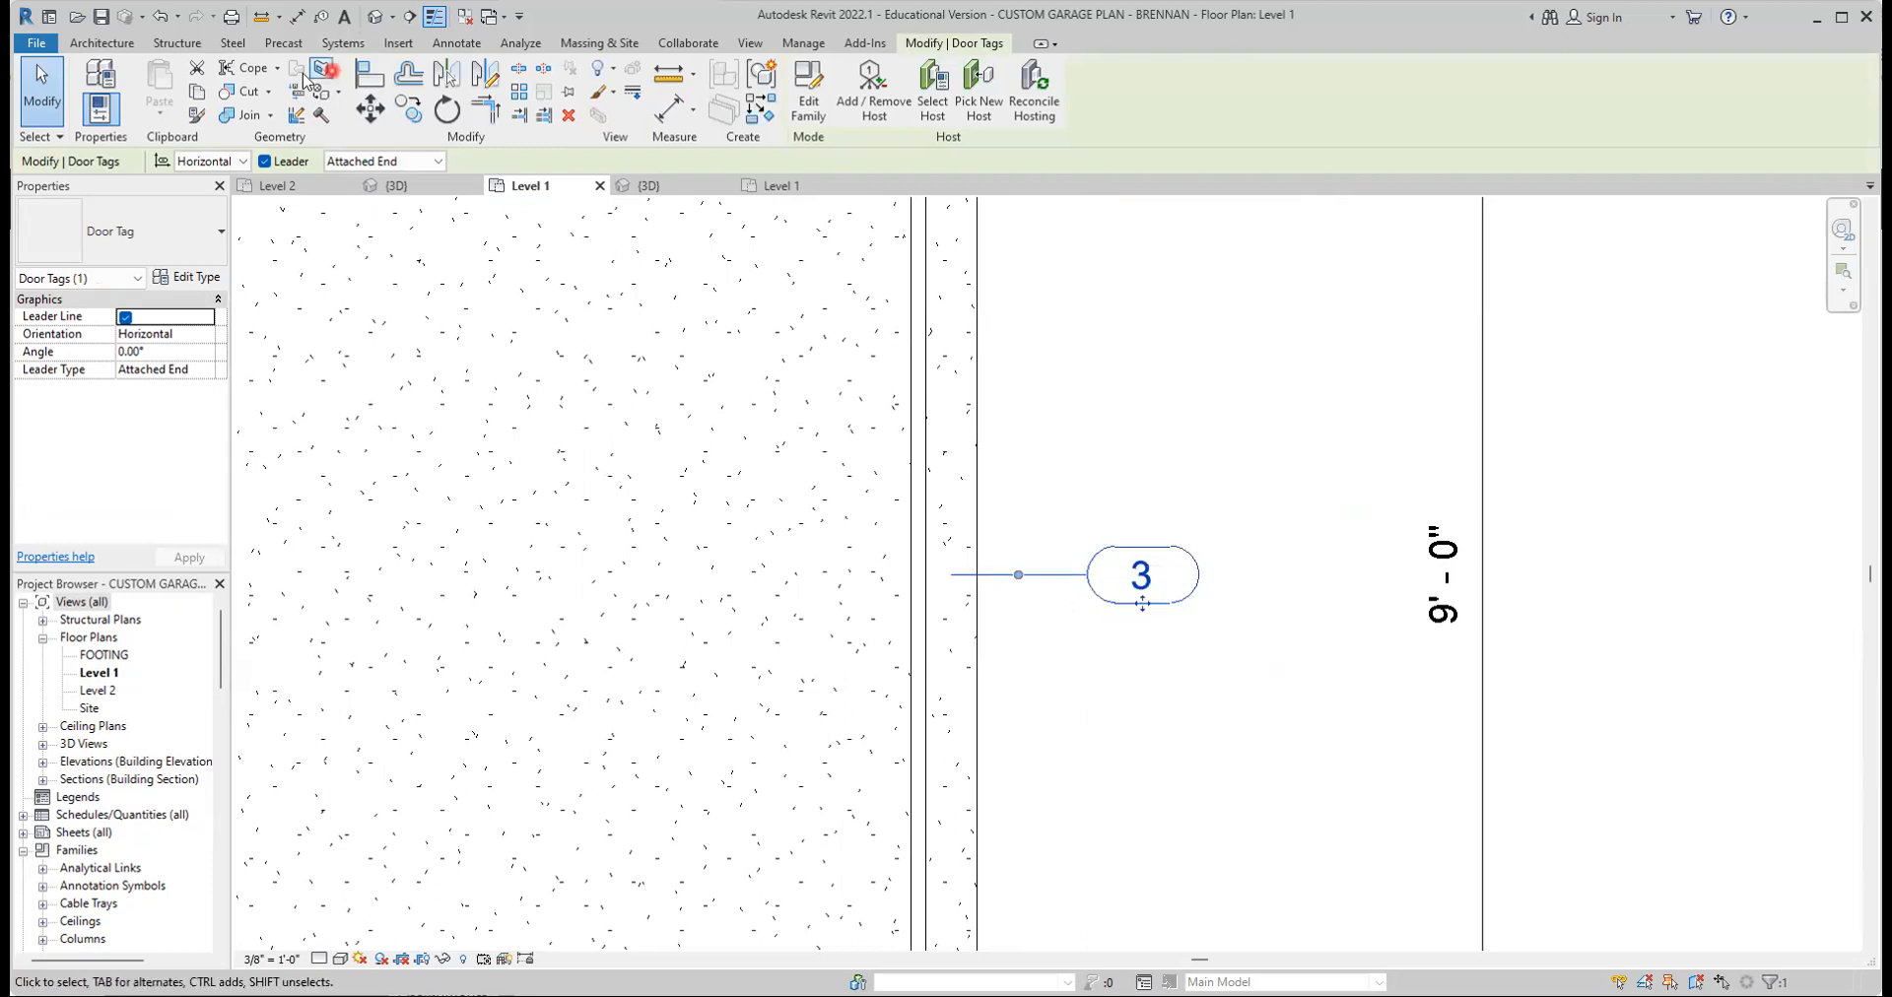
{"action": "left_click", "coordinate": [264, 162]}
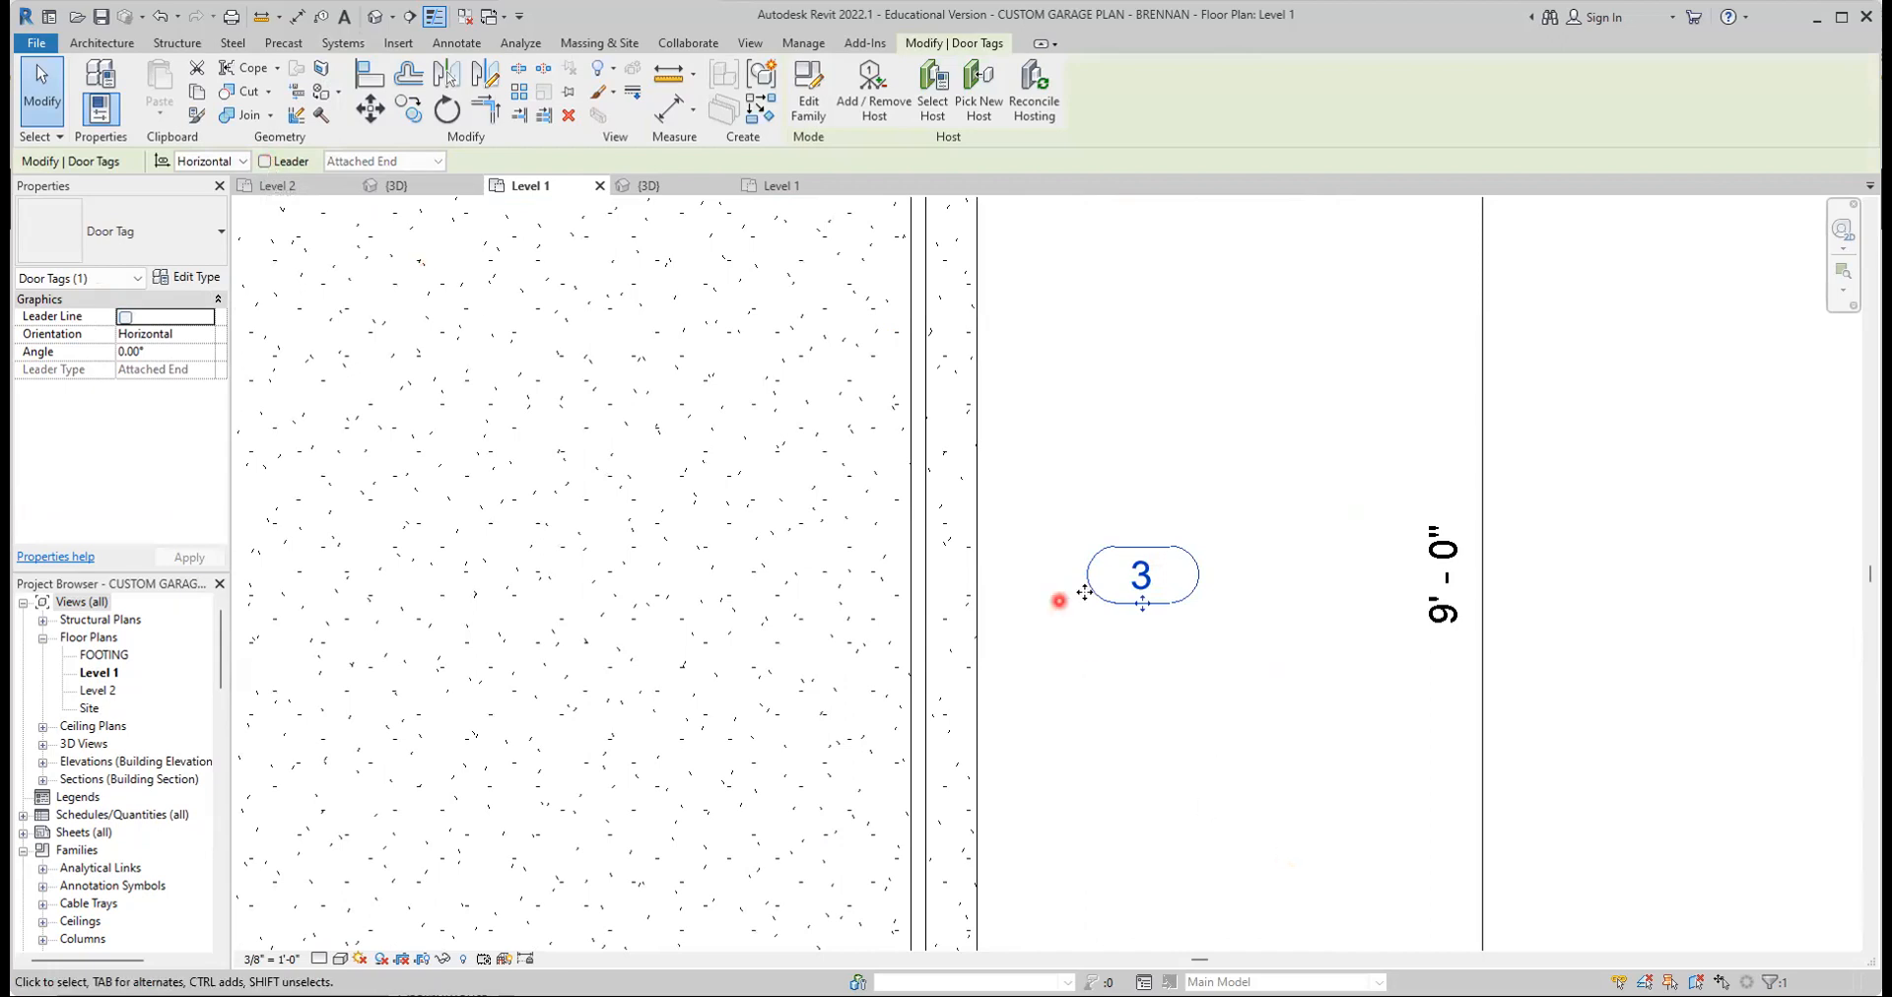
Move the upper garage door's tag close to the outer face of the wall
{"action": "left_click_drag", "start_coordinate": [1079, 589], "coordinate": [987, 595]}
{"action": "scroll", "coordinate": [1107, 760], "scroll_direction": "down", "scroll_amount": 6}
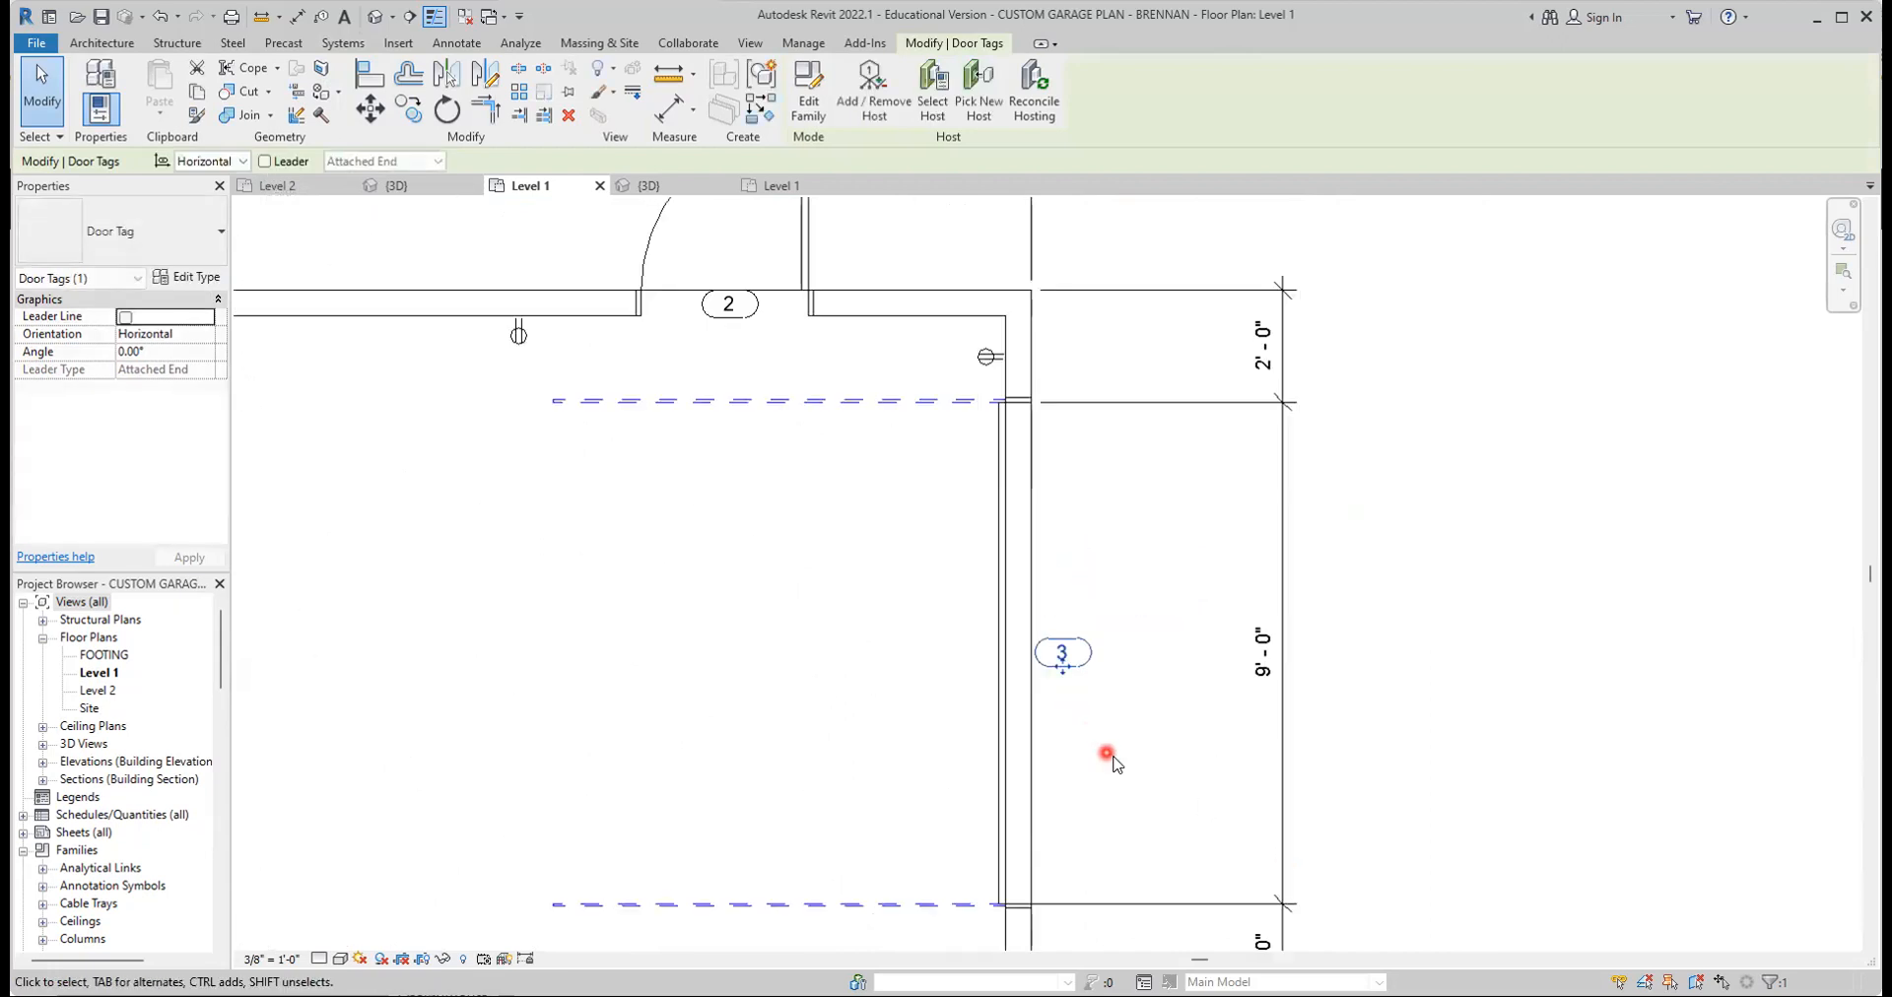
Change the lower garage door's tag number to 4
{"action": "scroll", "coordinate": [1128, 702], "scroll_direction": "up", "scroll_amount": 6}
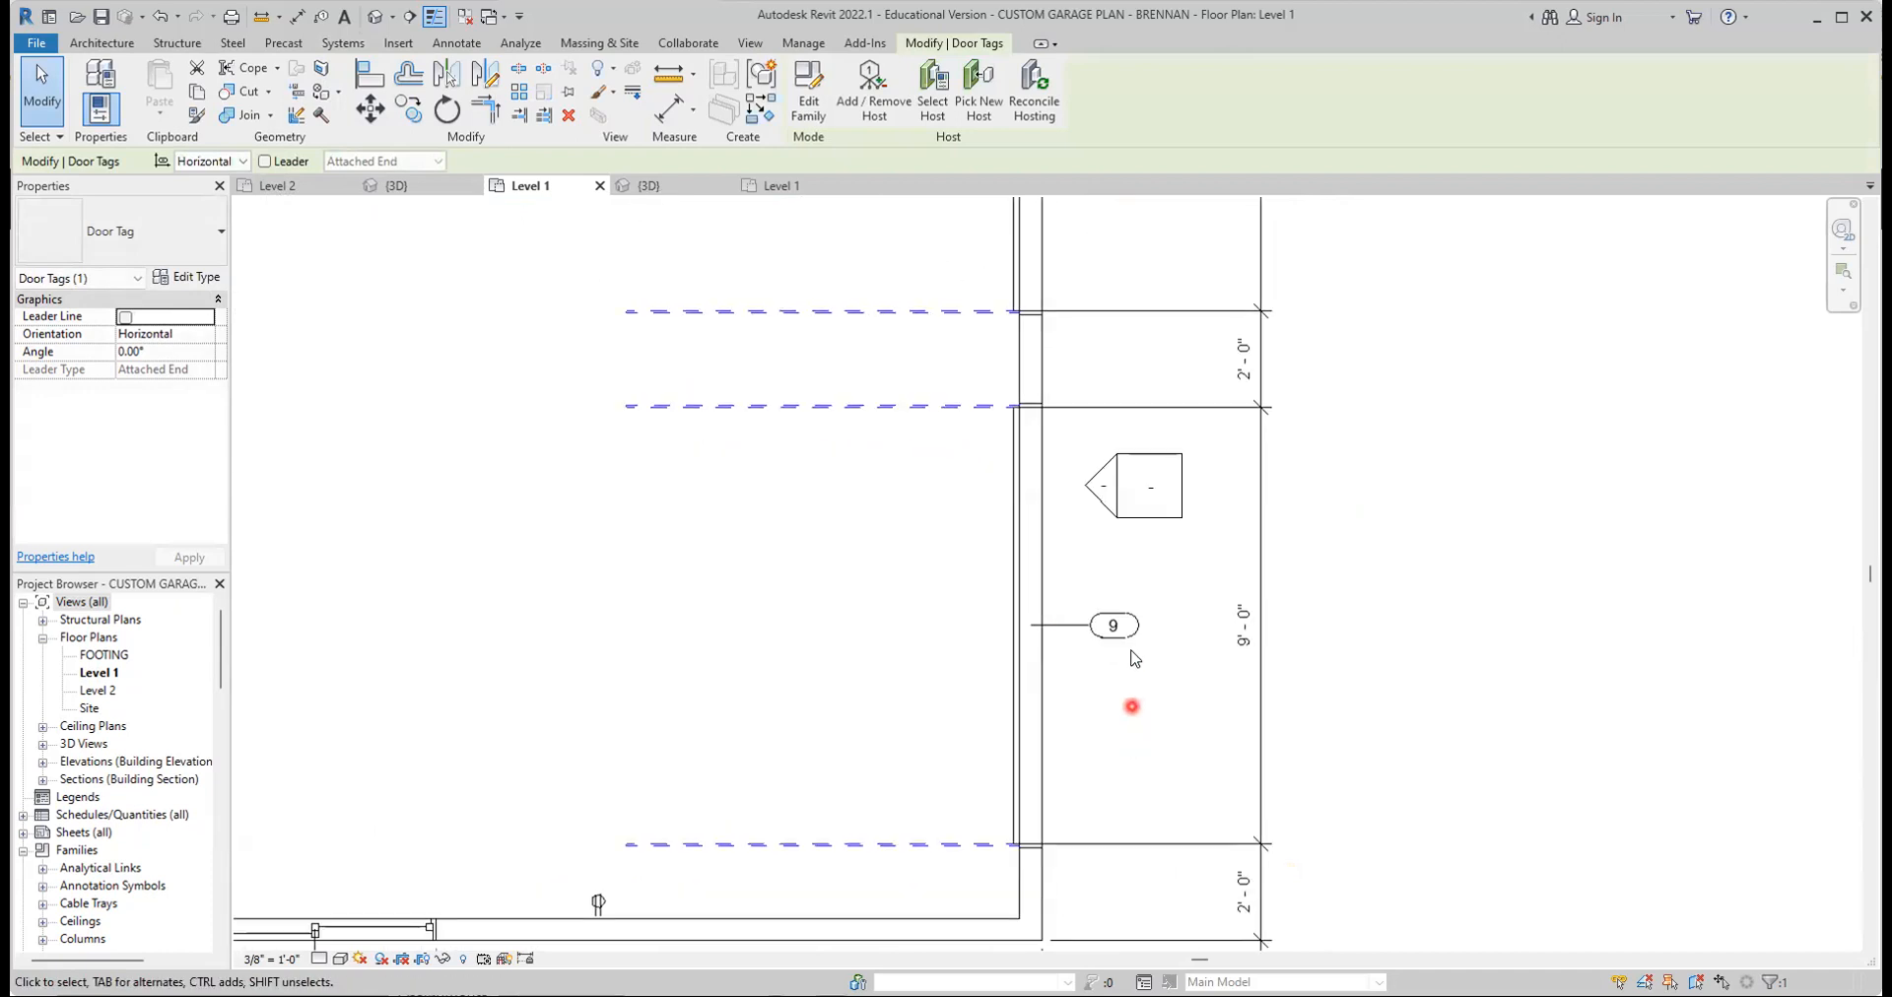
{"action": "left_click", "coordinate": [1102, 633]}
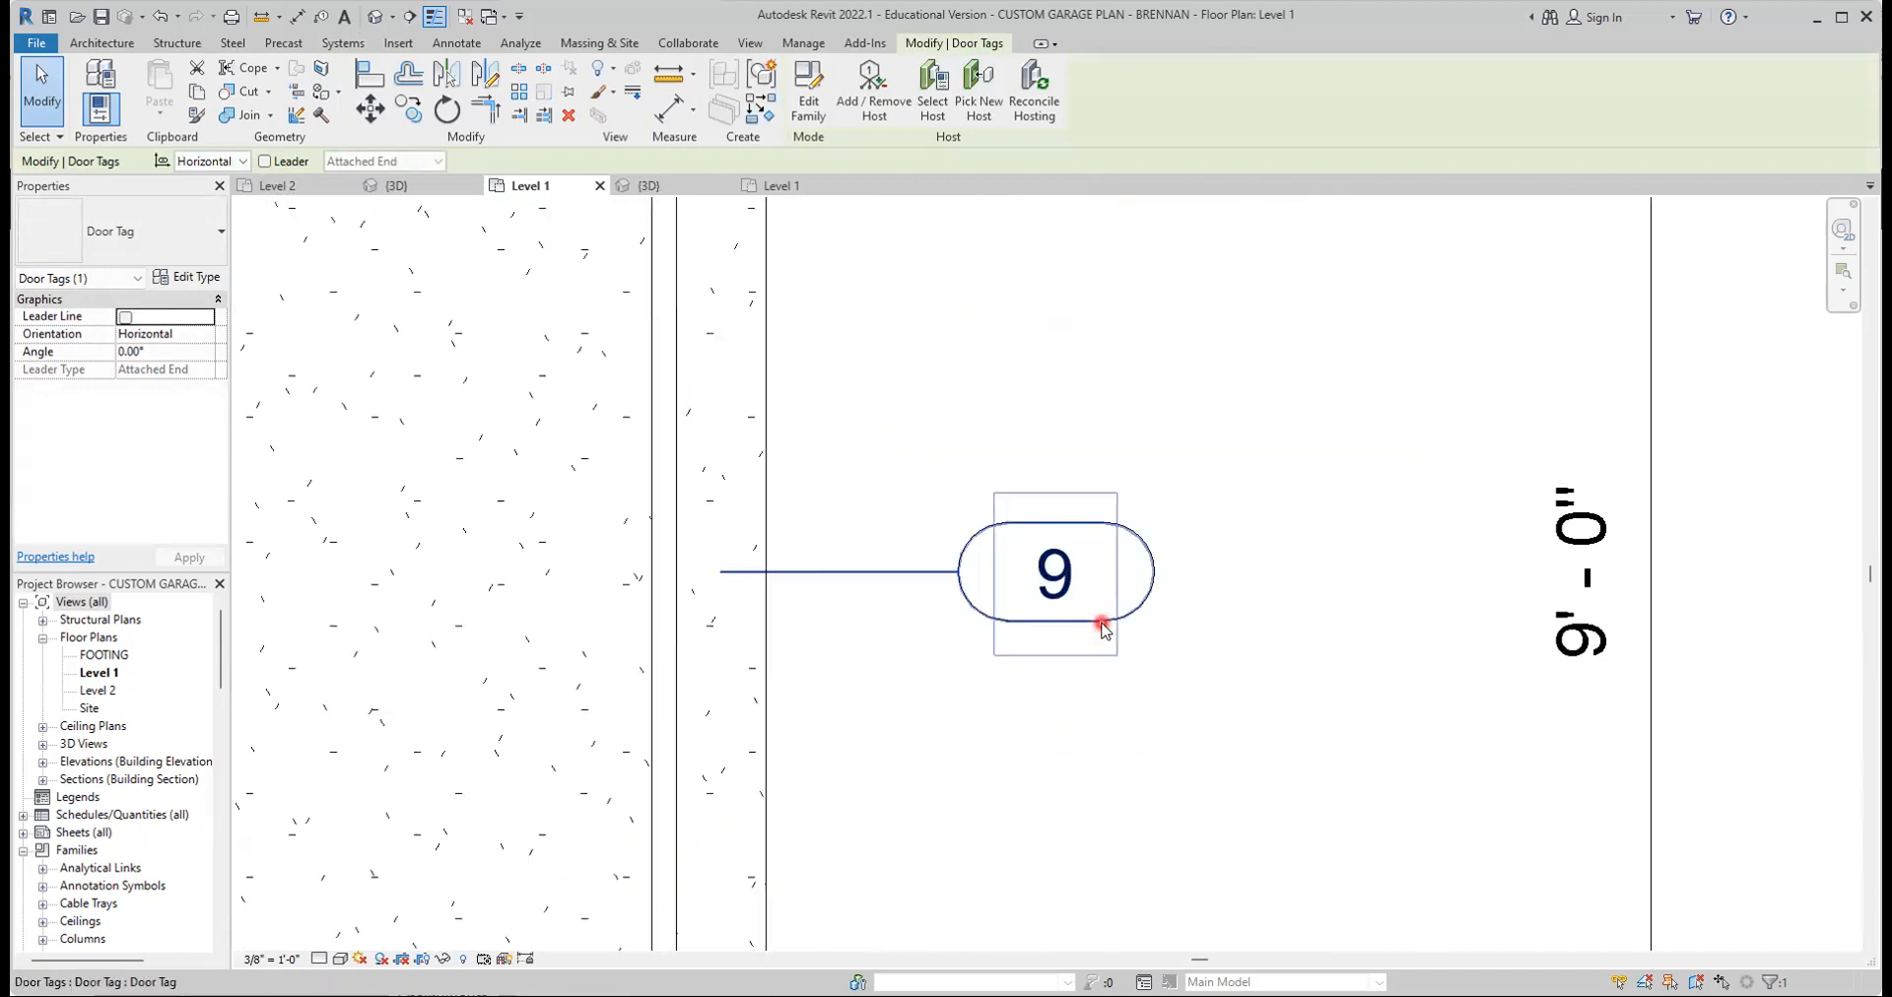
{"action": "left_click", "coordinate": [1052, 593]}
{"action": "type", "text": "4"}
{"action": "key", "text": "Return"}
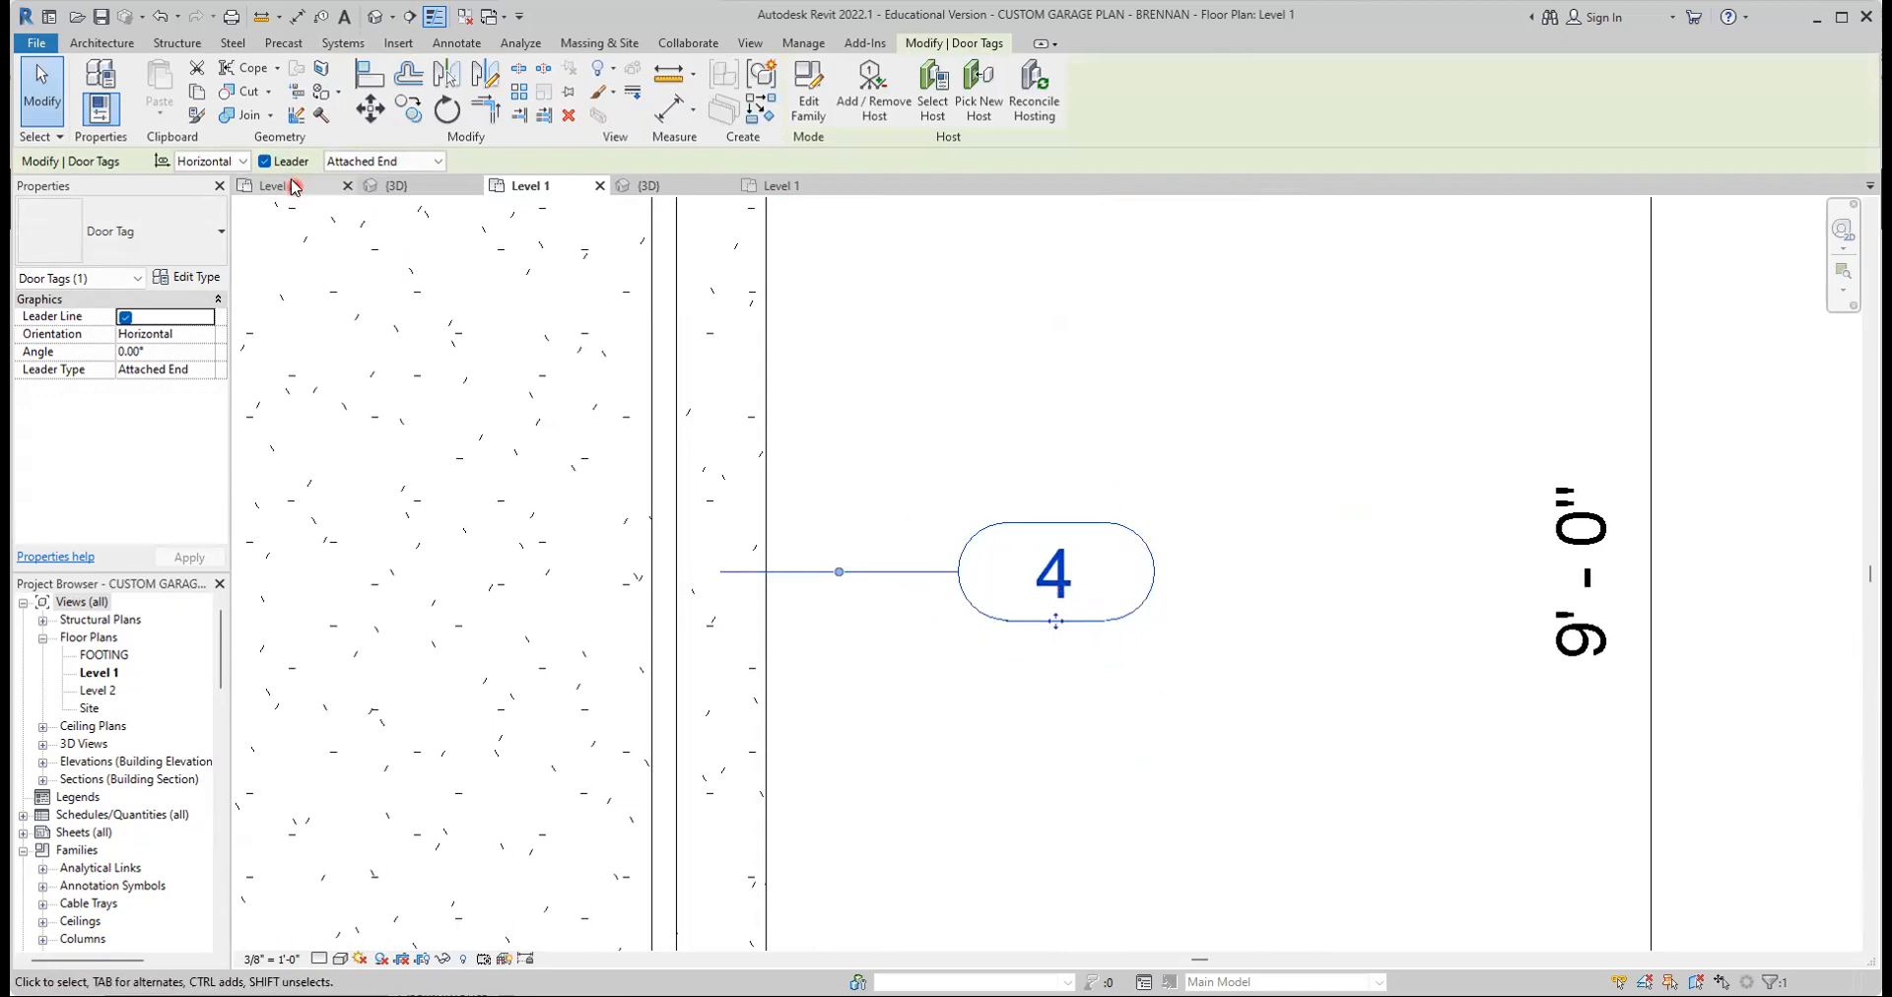
Remove the leader from the lower garage door's tag and move the tag close to the wall's outer face
{"action": "left_click", "coordinate": [265, 162]}
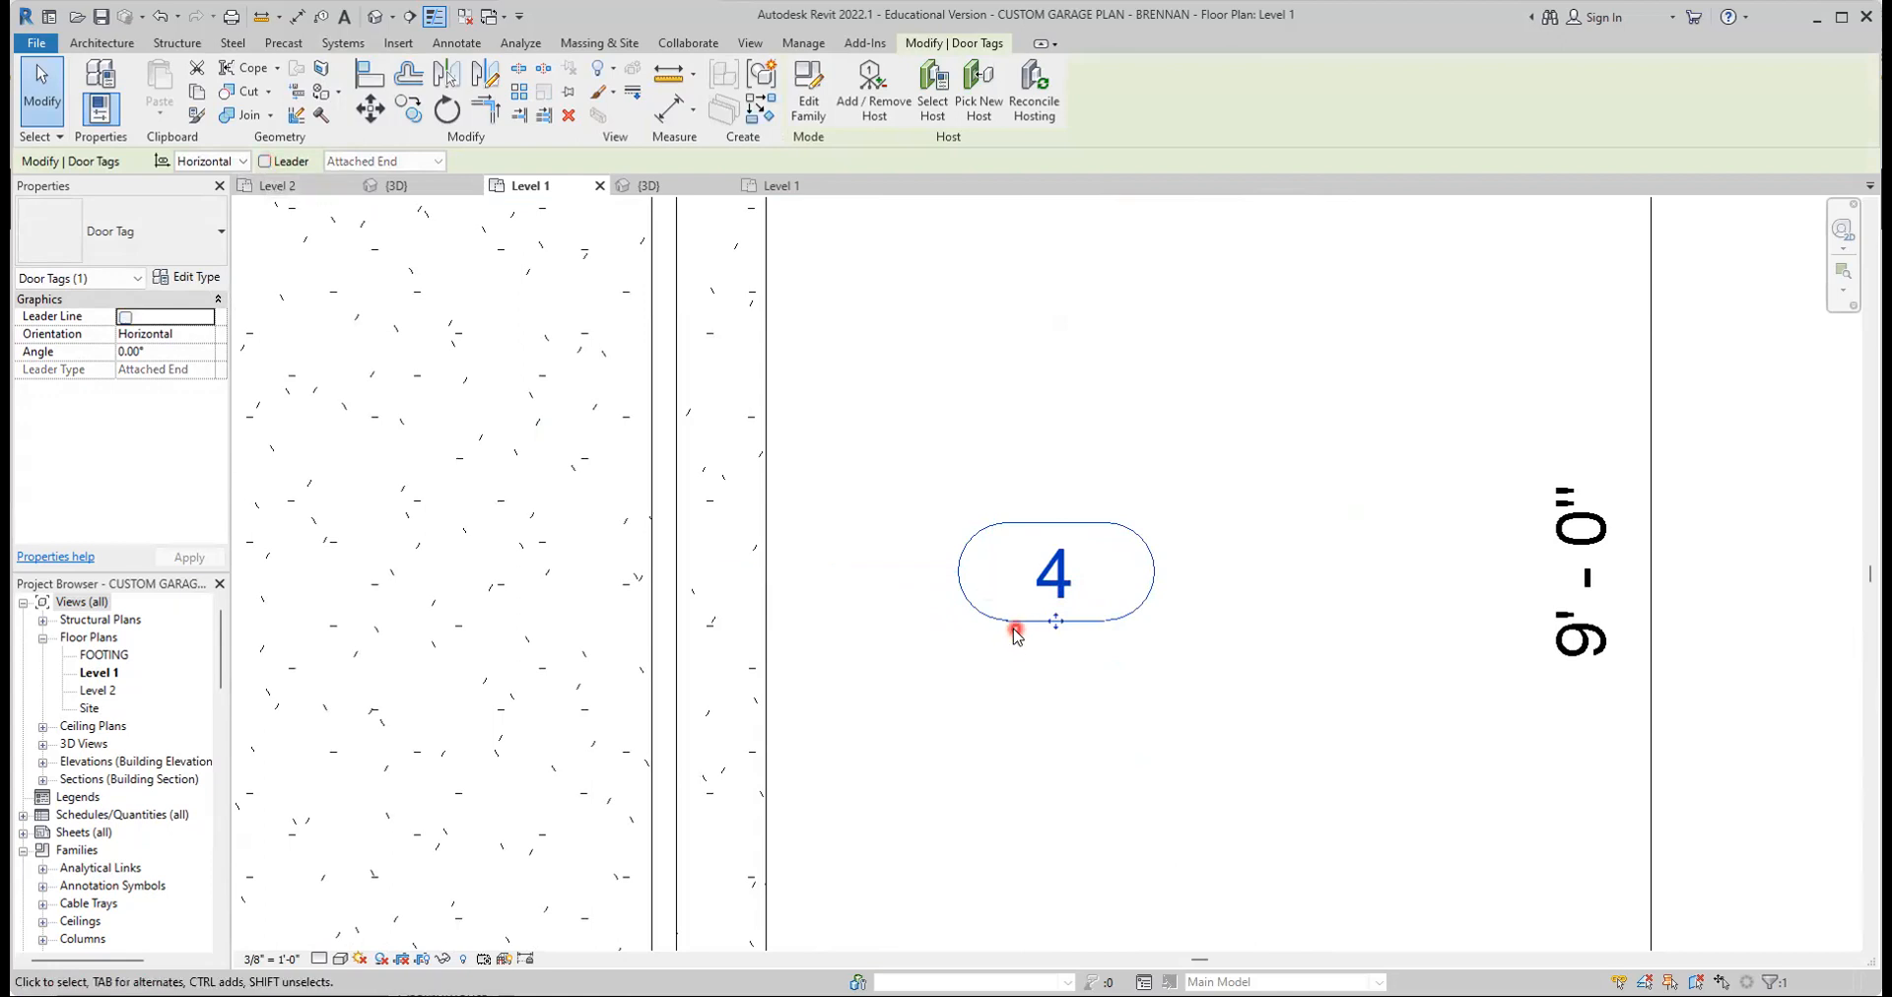
{"action": "left_click_drag", "start_coordinate": [1015, 622], "coordinate": [843, 629], "text": "ctrl"}
{"action": "left_click", "coordinate": [1171, 816]}
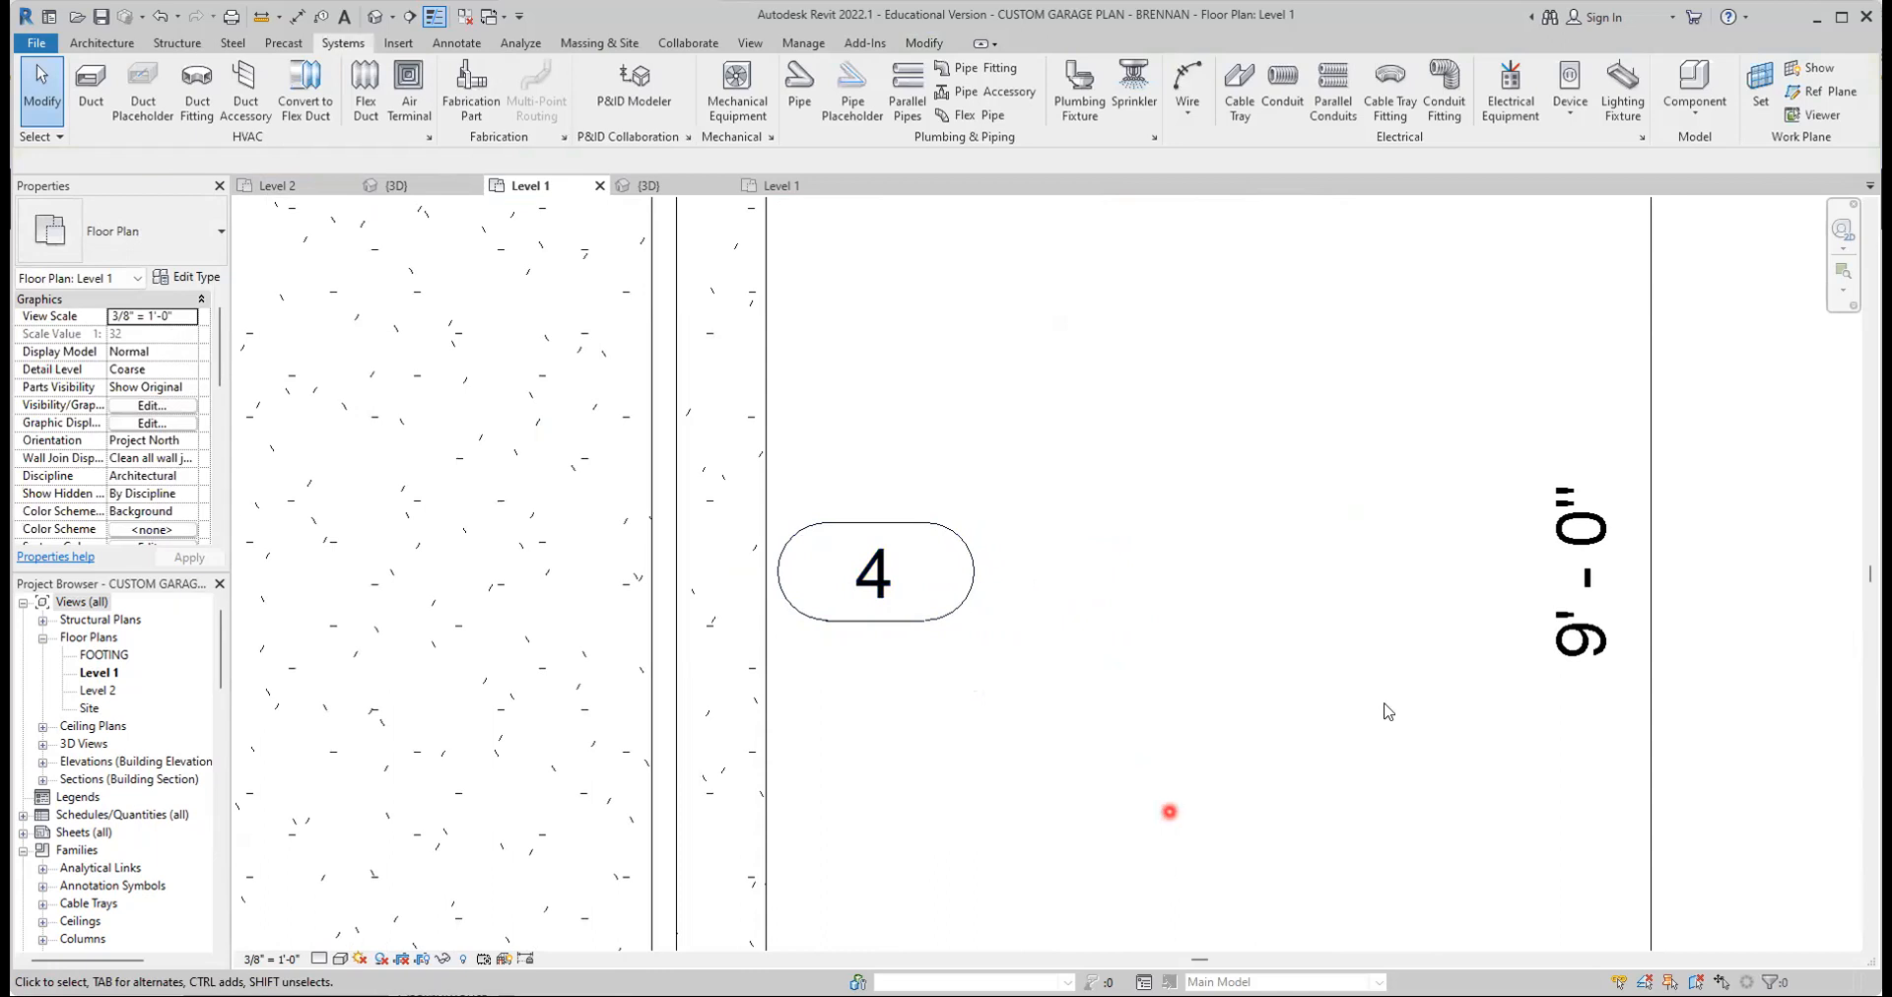
Remove the leader from the window's tag and move the tag up to just below the window
{"action": "scroll", "coordinate": [1387, 711], "scroll_direction": "down", "scroll_amount": 6}
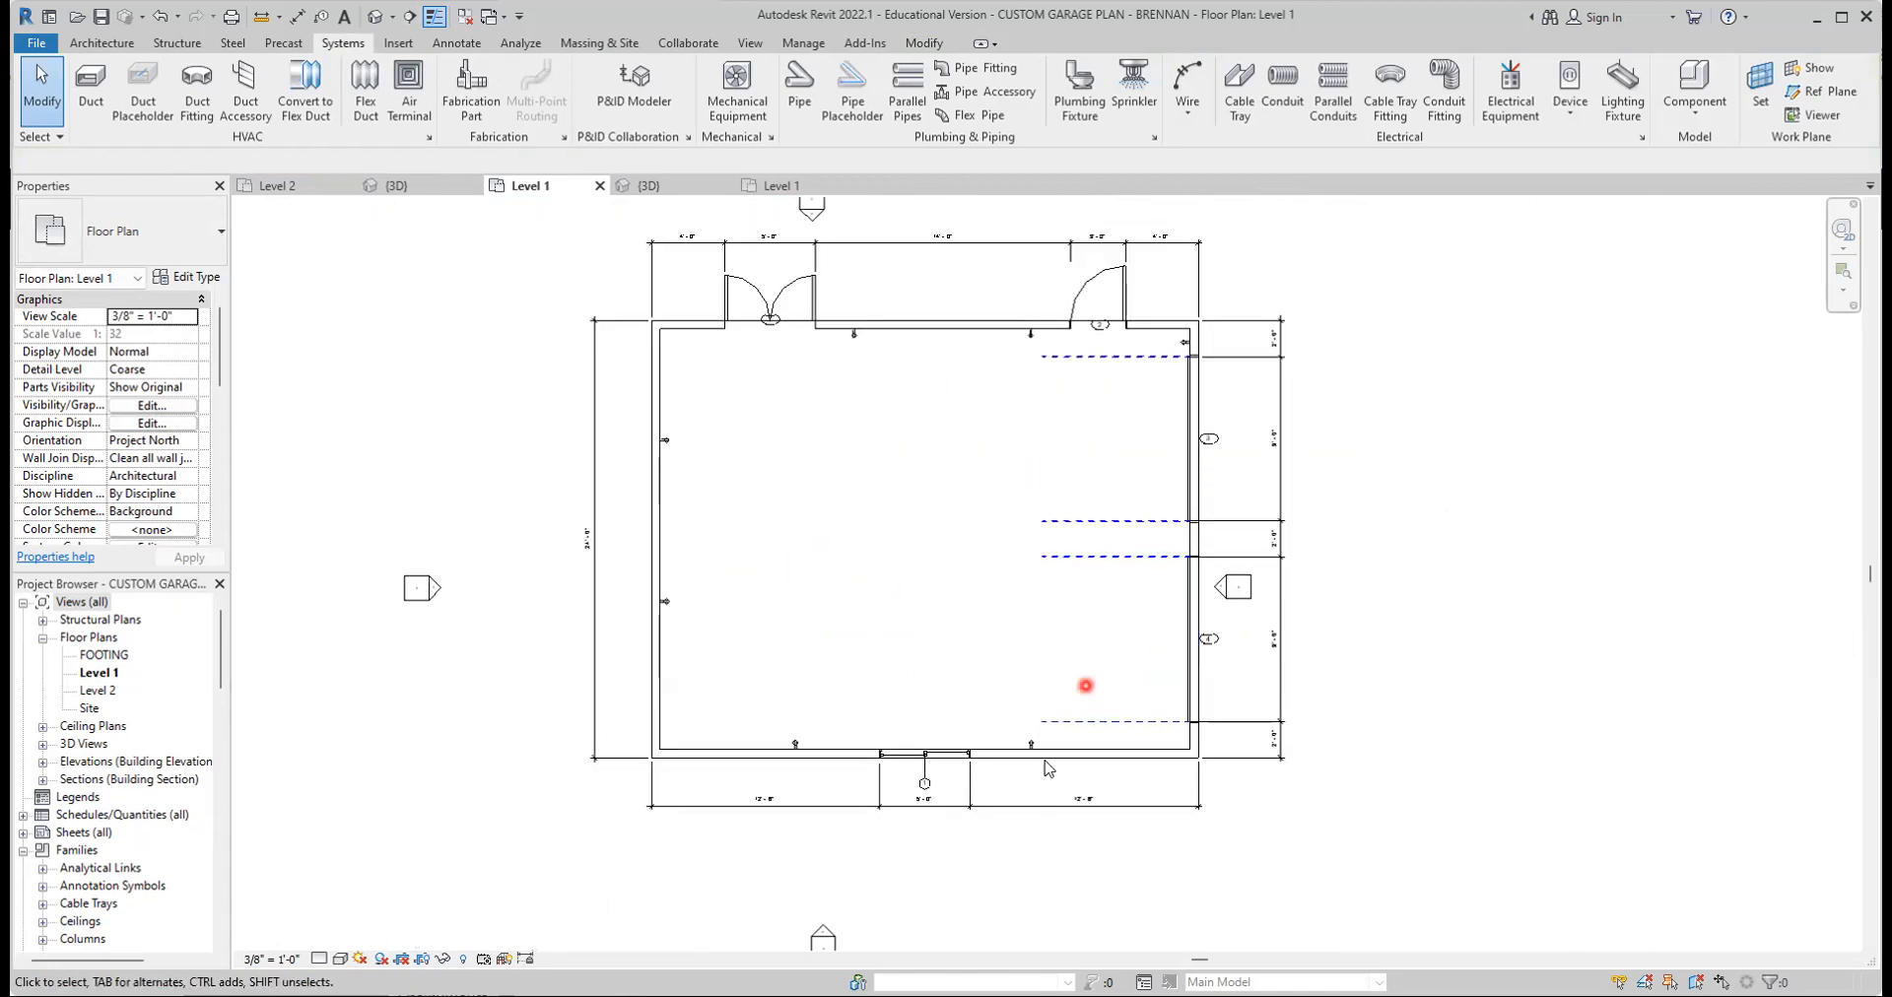
{"action": "scroll", "coordinate": [903, 820], "scroll_direction": "up", "scroll_amount": 5}
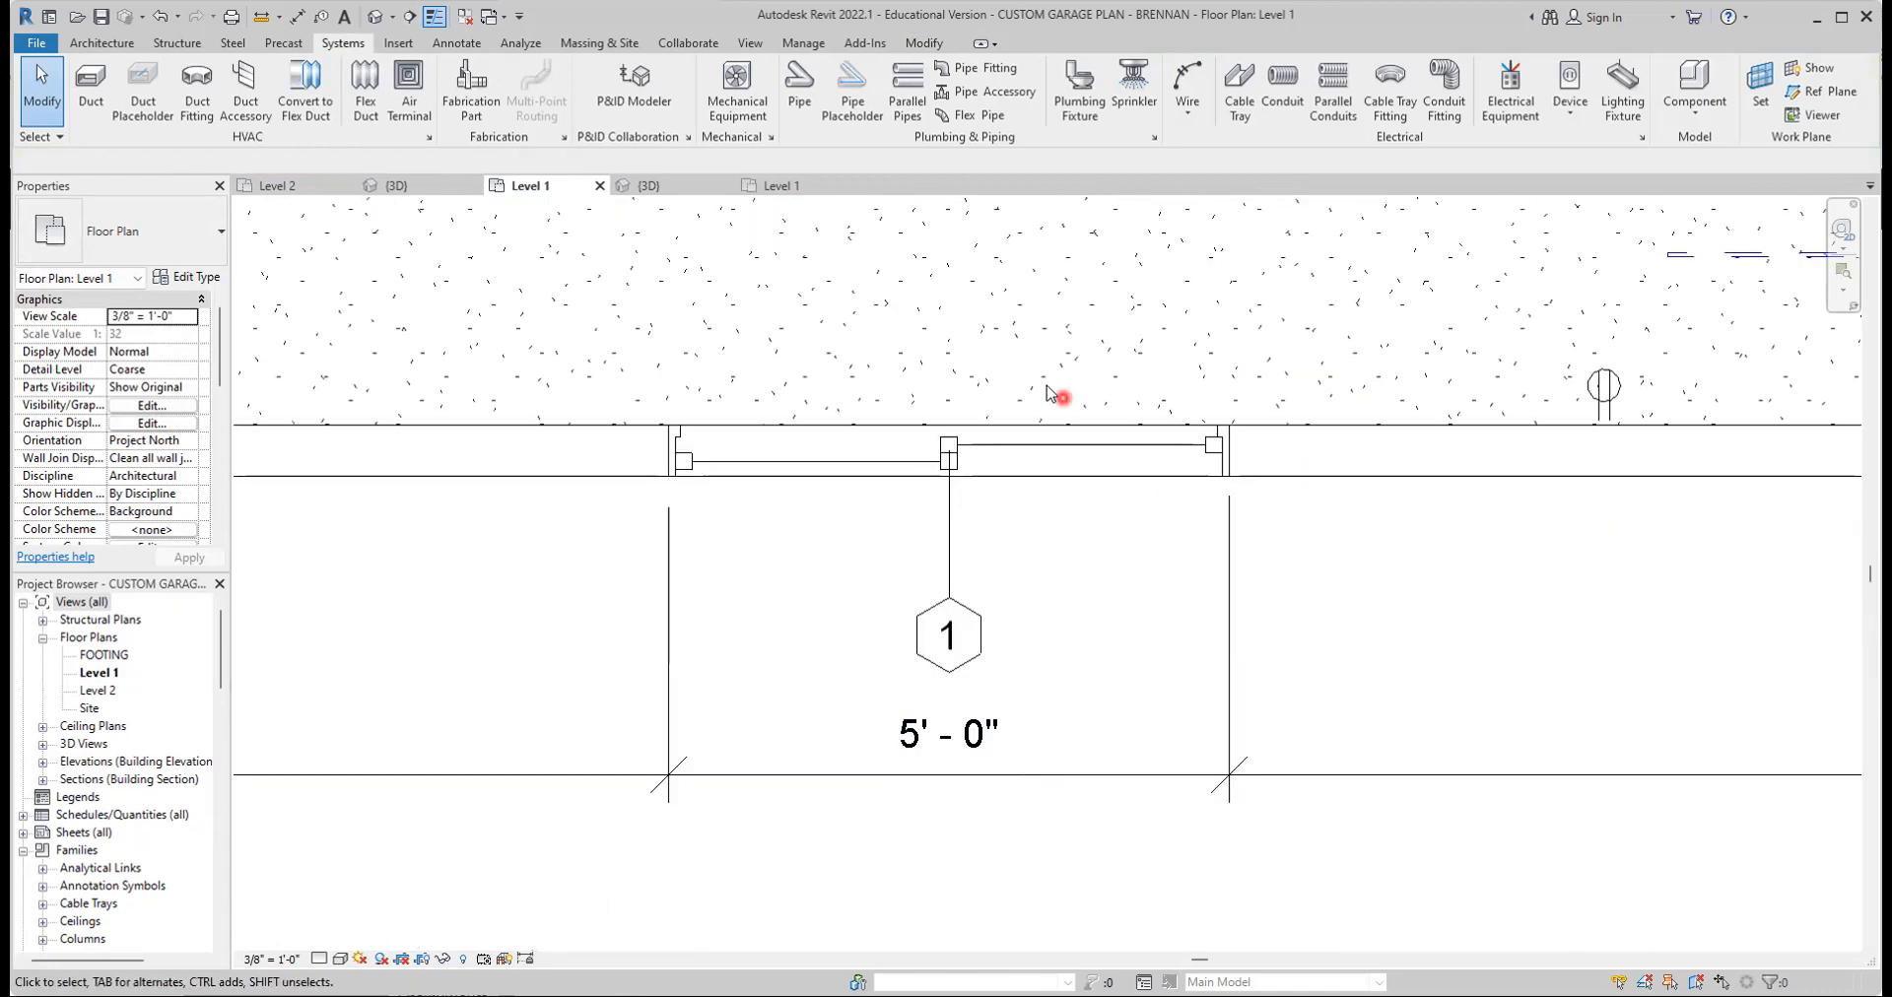
{"action": "left_click", "coordinate": [969, 618]}
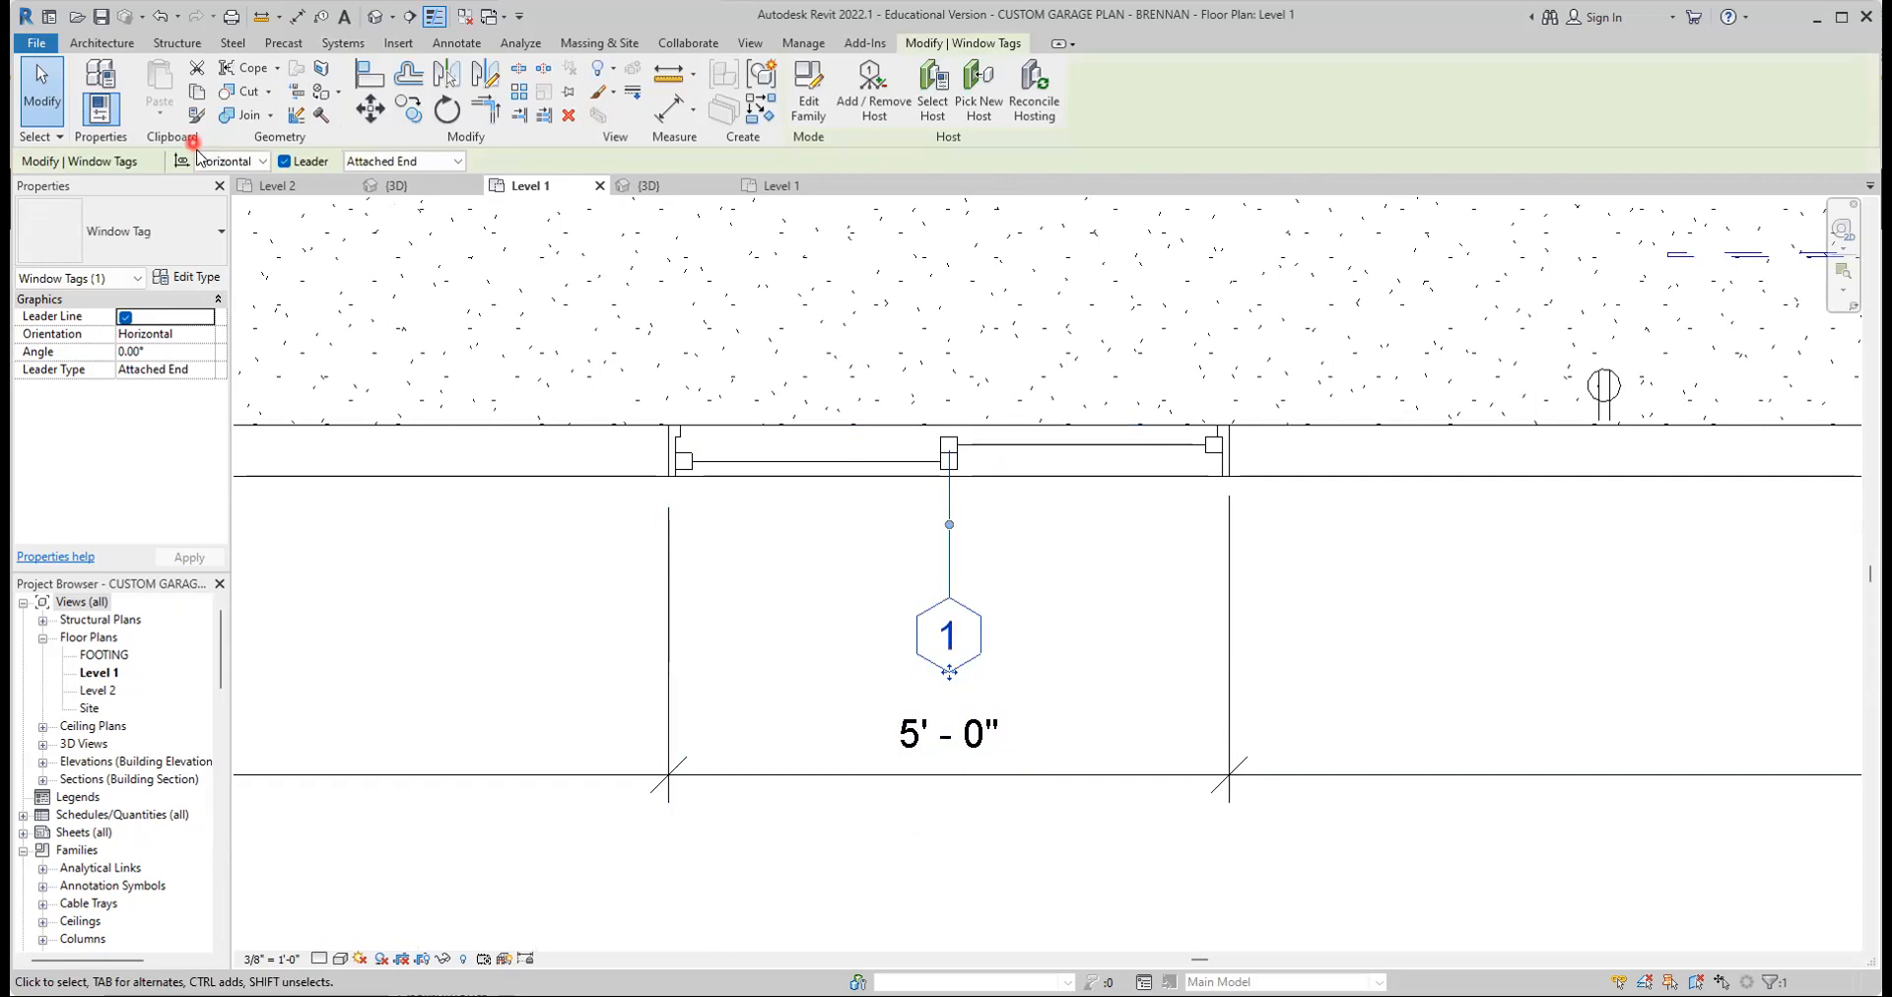
{"action": "left_click", "coordinate": [284, 161]}
{"action": "left_click_drag", "start_coordinate": [966, 602], "coordinate": [967, 497]}
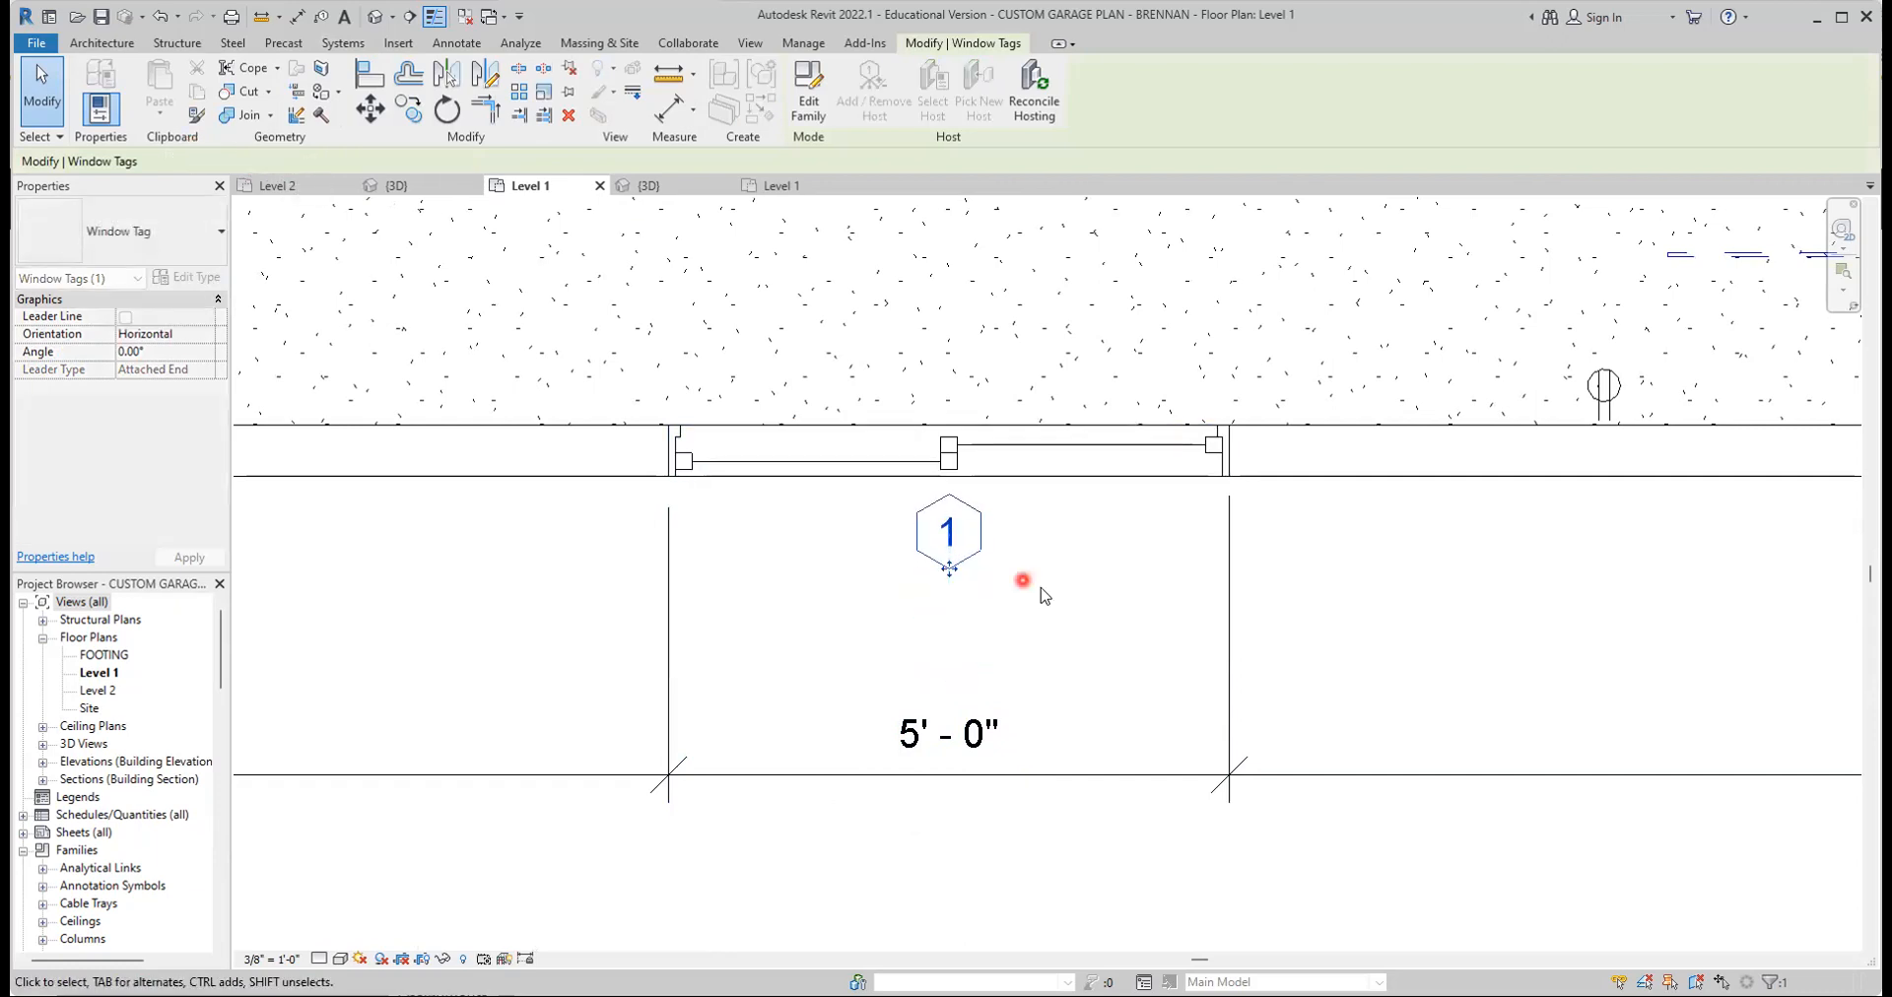
{"action": "left_click", "coordinate": [1043, 592]}
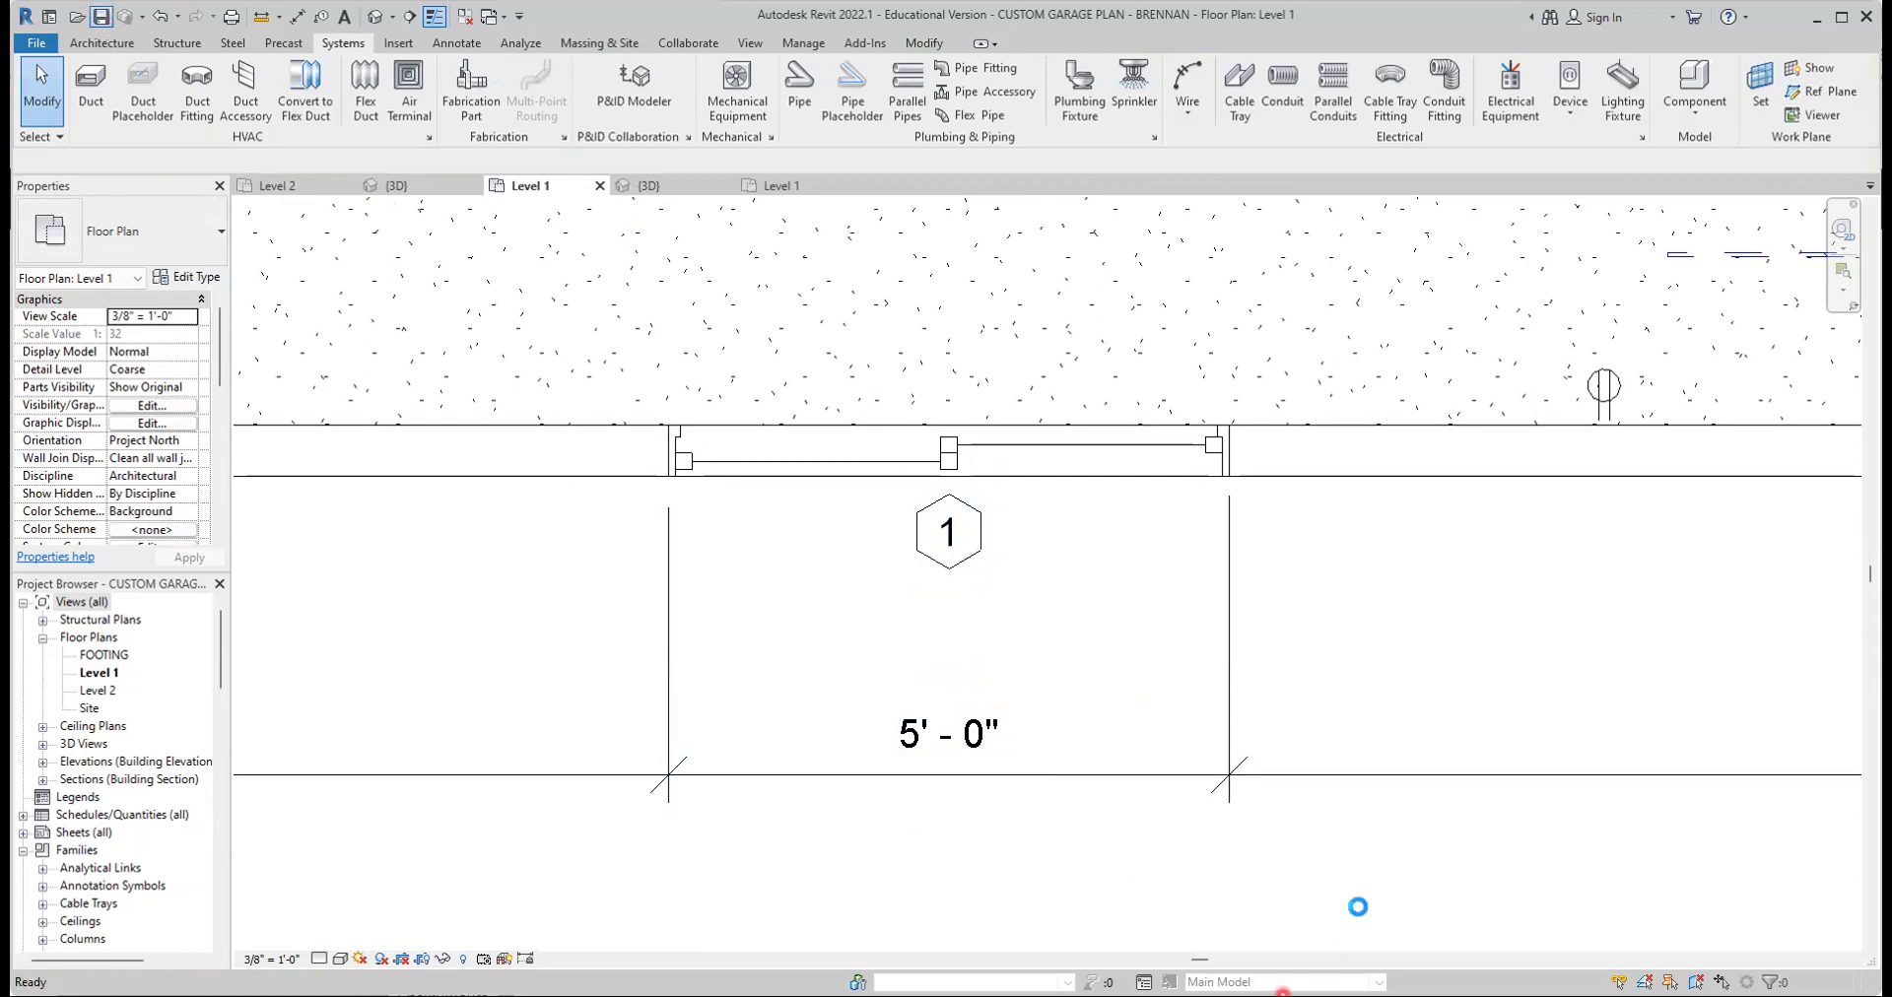
Try a visual style with realistic material textures on the Level 1 floor plan
{"action": "scroll", "coordinate": [1406, 785], "scroll_direction": "down", "scroll_amount": 5}
{"action": "middle_click_drag", "start_coordinate": [1481, 706], "coordinate": [1144, 803]}
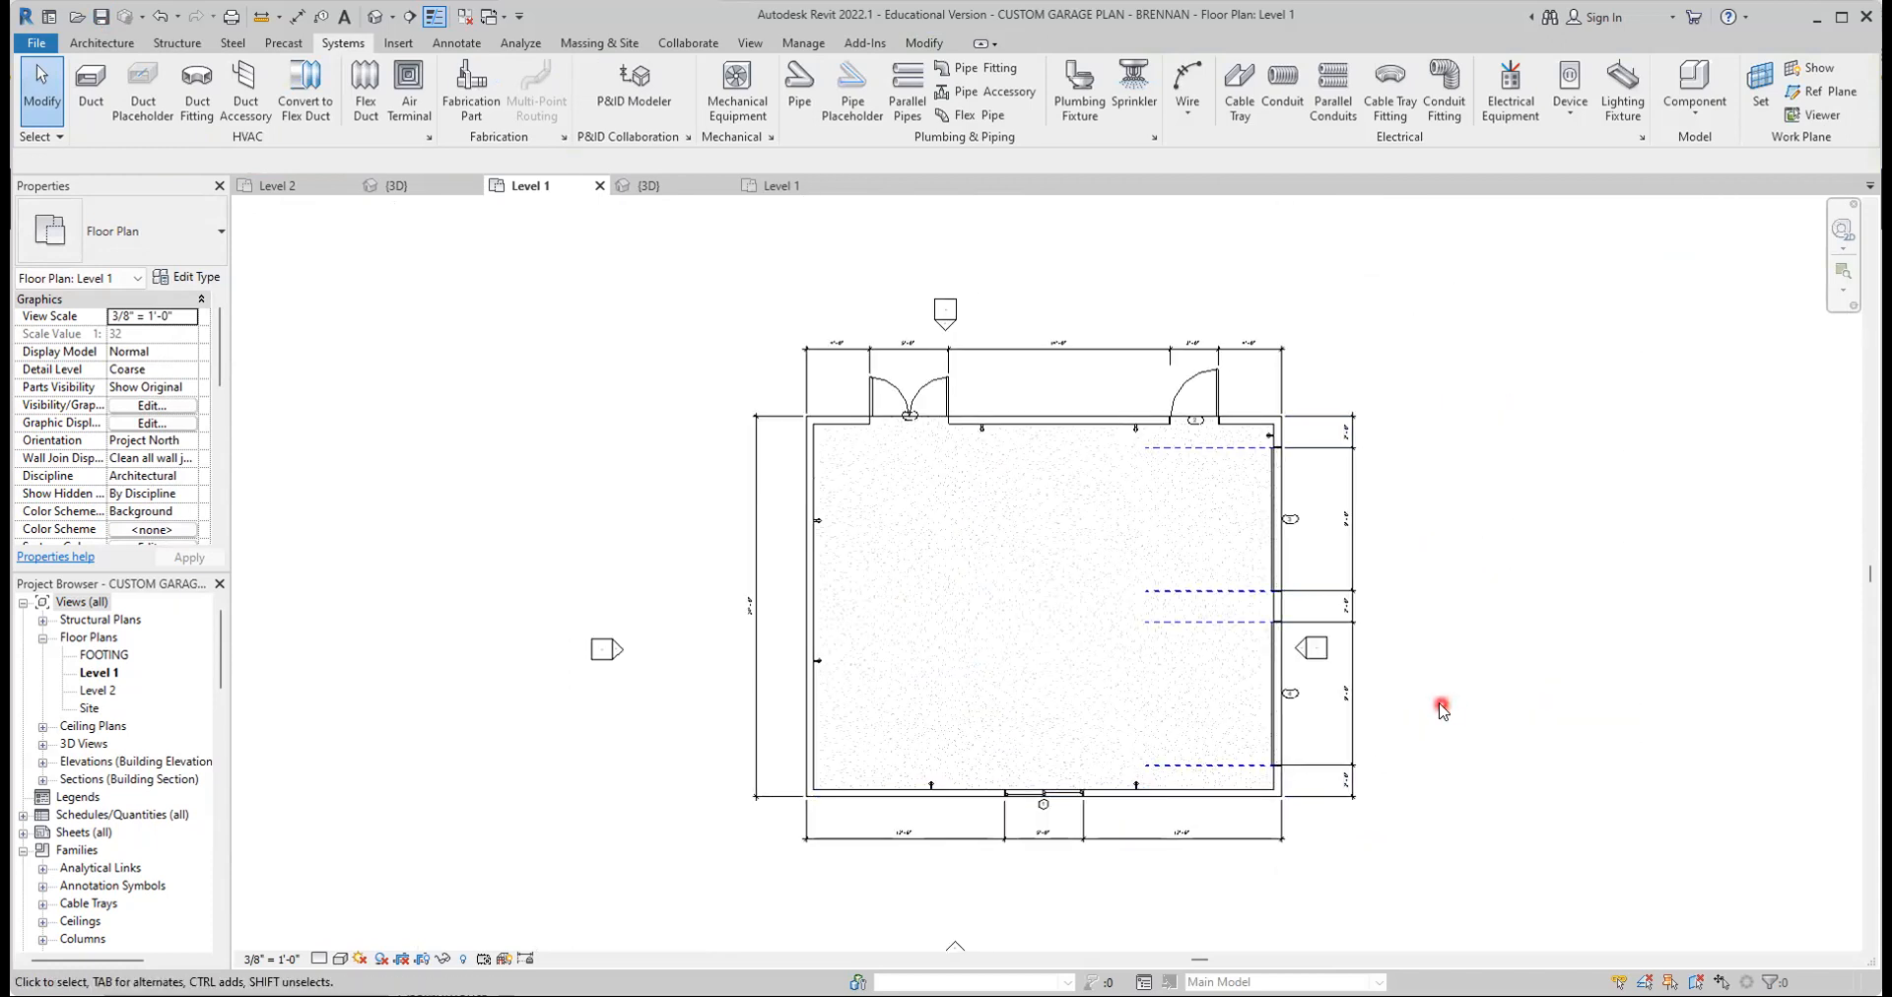
{"action": "left_click", "coordinate": [338, 958]}
{"action": "left_click", "coordinate": [395, 943]}
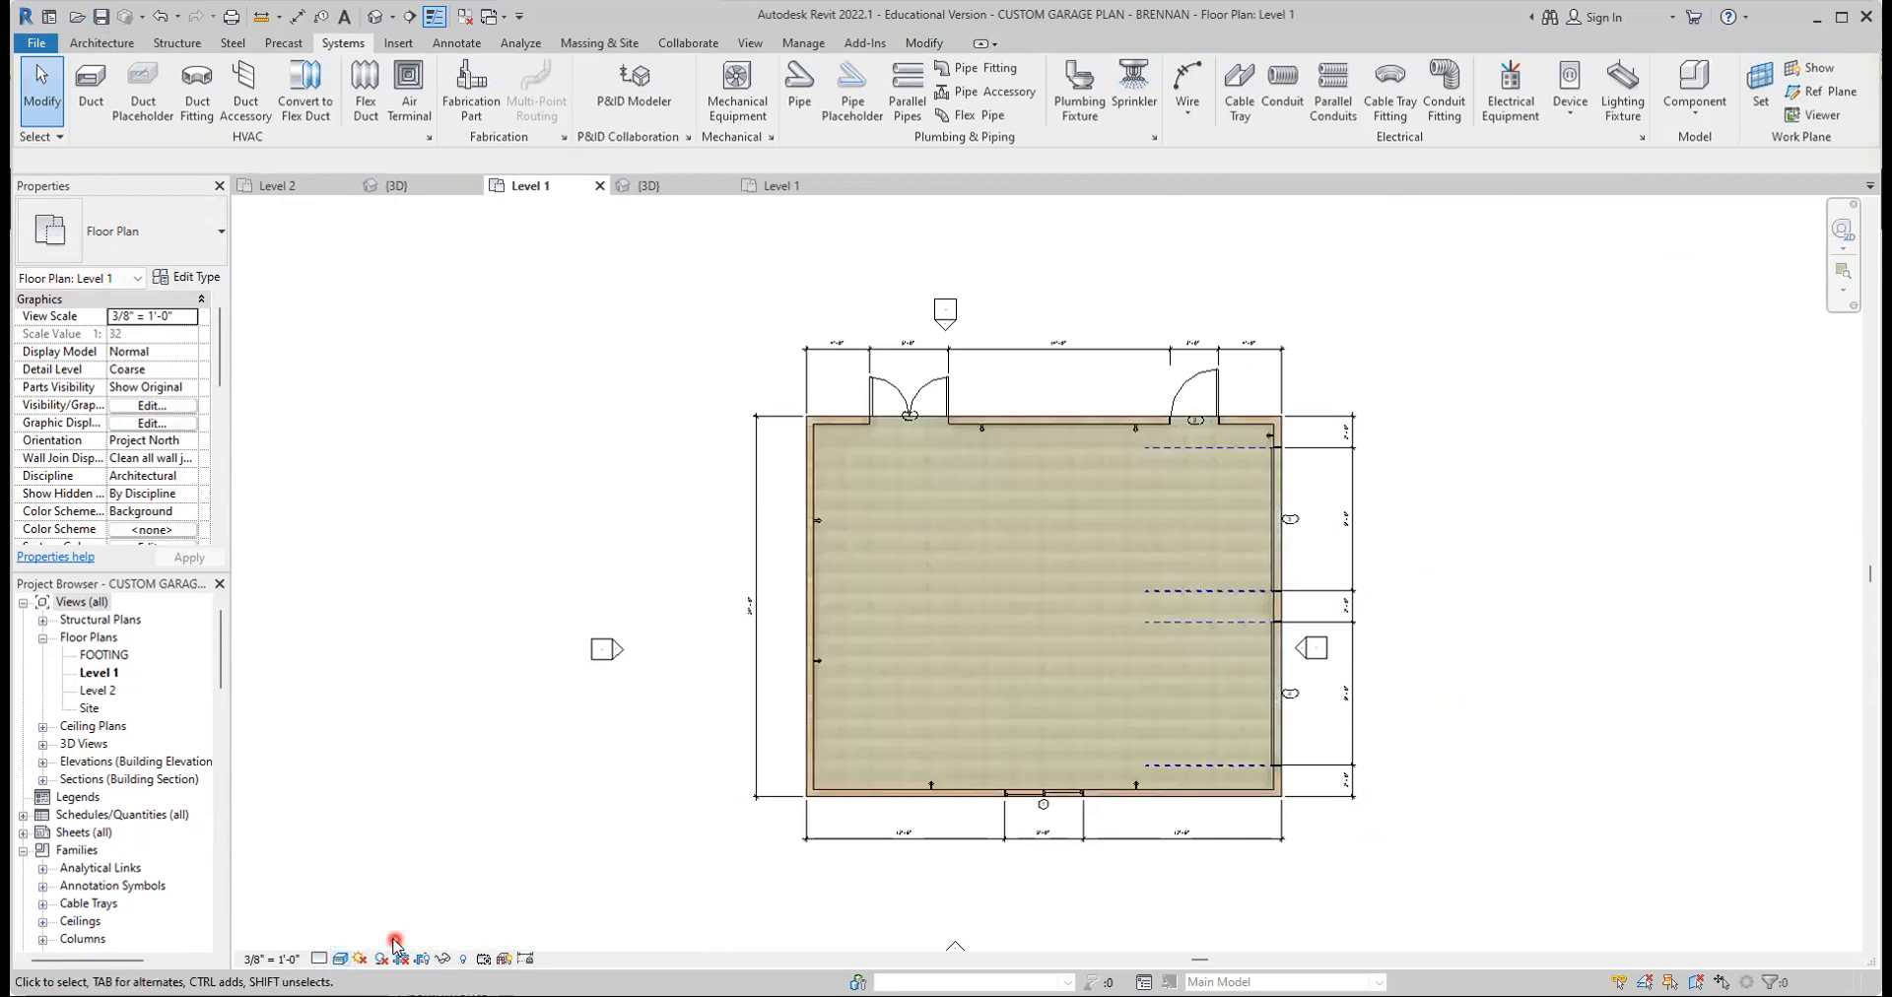
{"action": "scroll", "coordinate": [1153, 651], "scroll_direction": "up", "scroll_amount": 2}
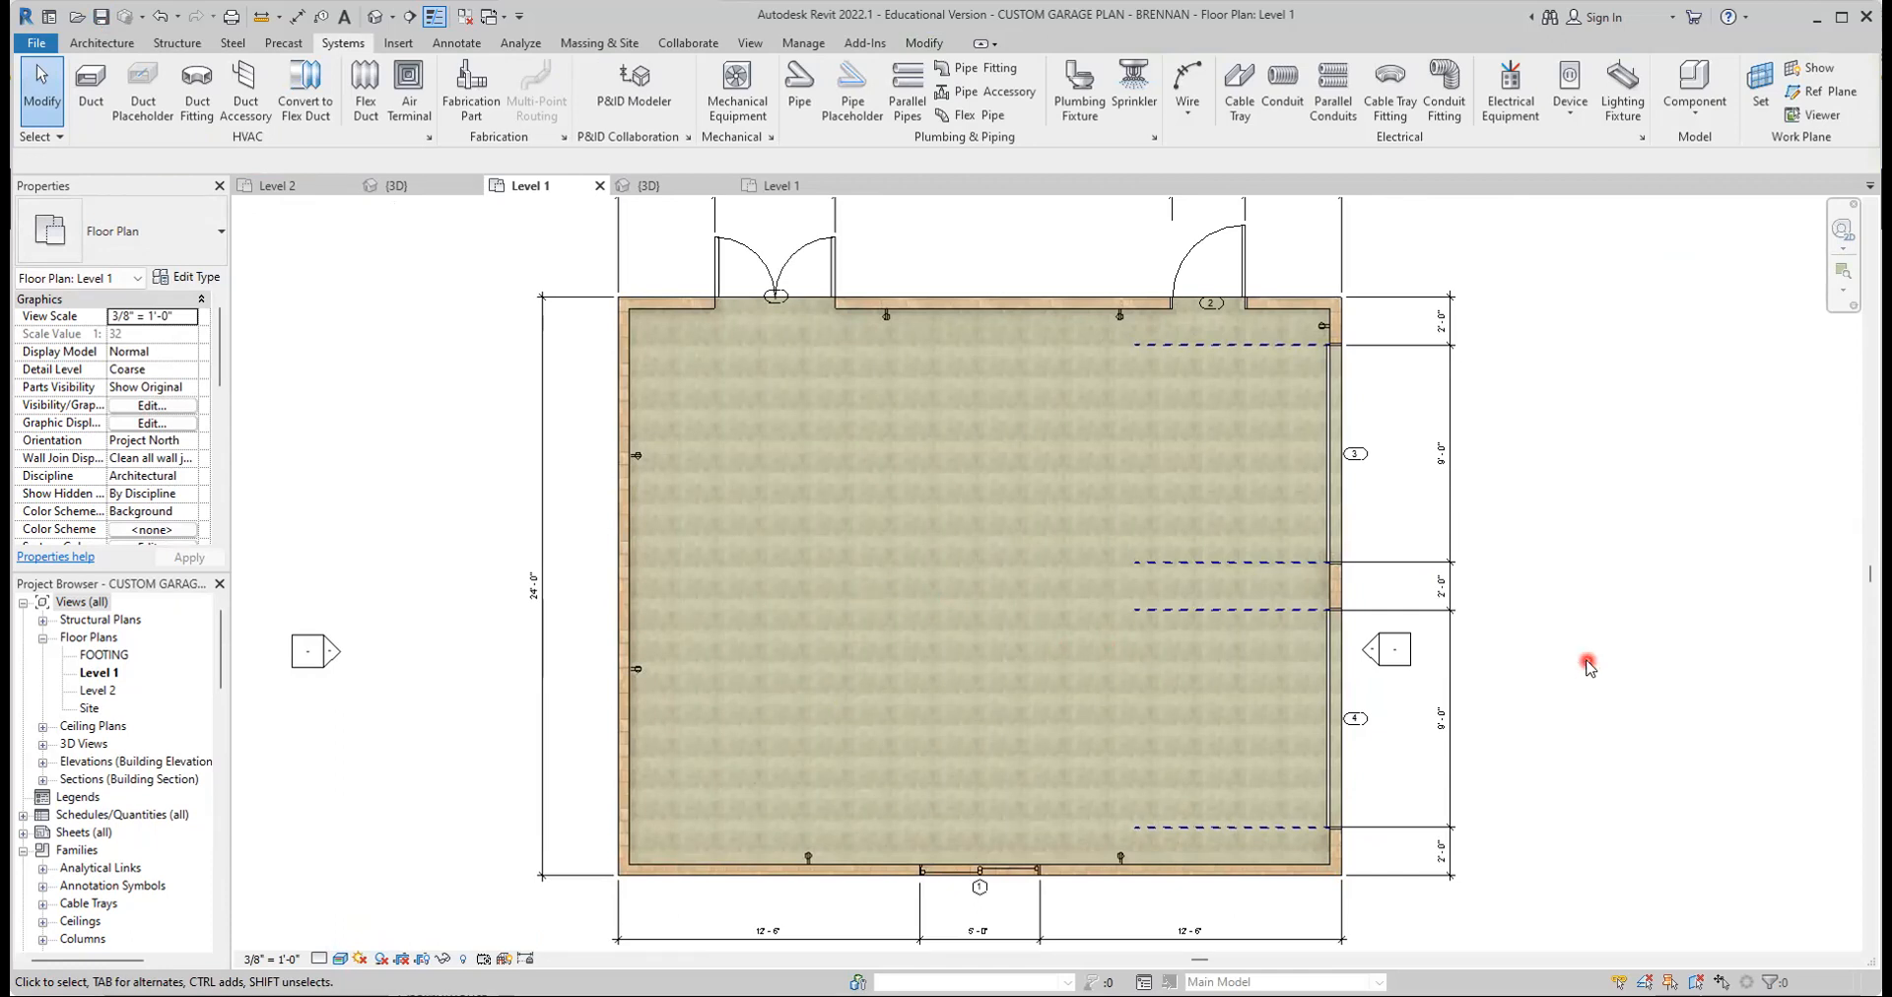
{"action": "scroll", "coordinate": [1588, 663], "scroll_direction": "down", "scroll_amount": 2}
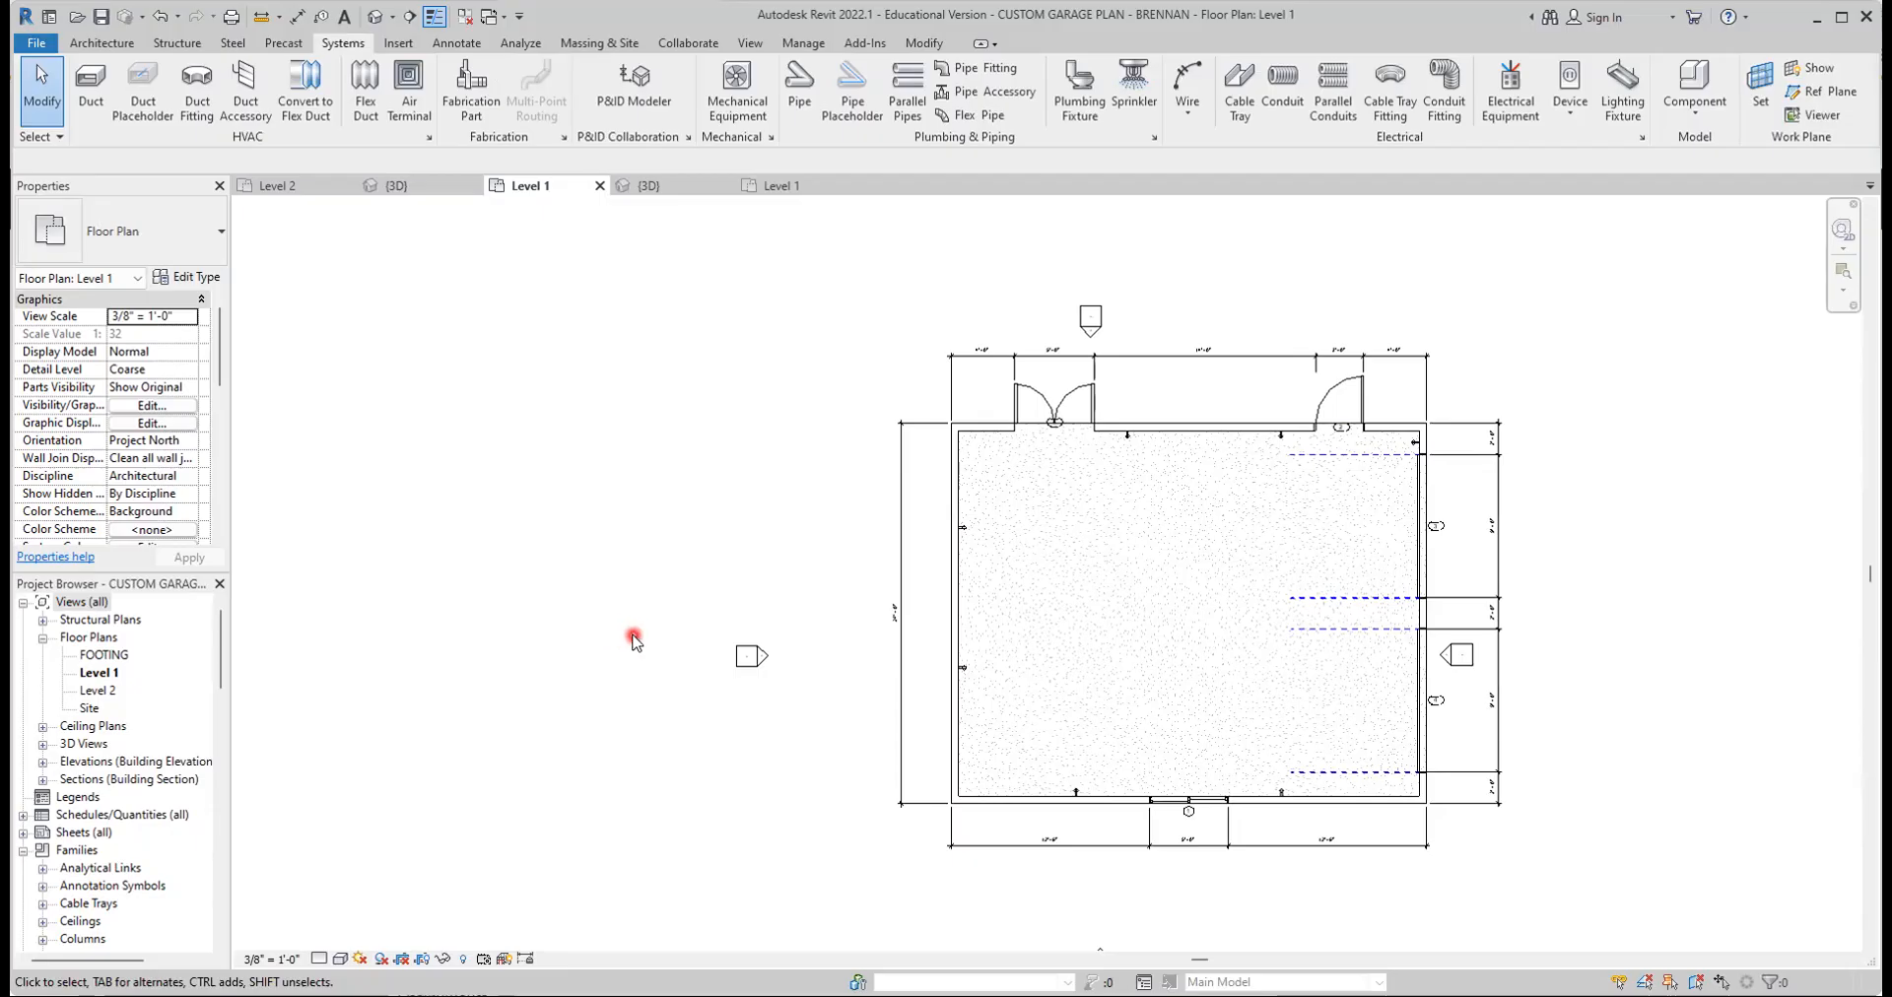
Start an architectural floor on the Level 2 plan using the Wood Joist 10" - Wood Finish type
{"action": "double_click", "coordinate": [100, 691]}
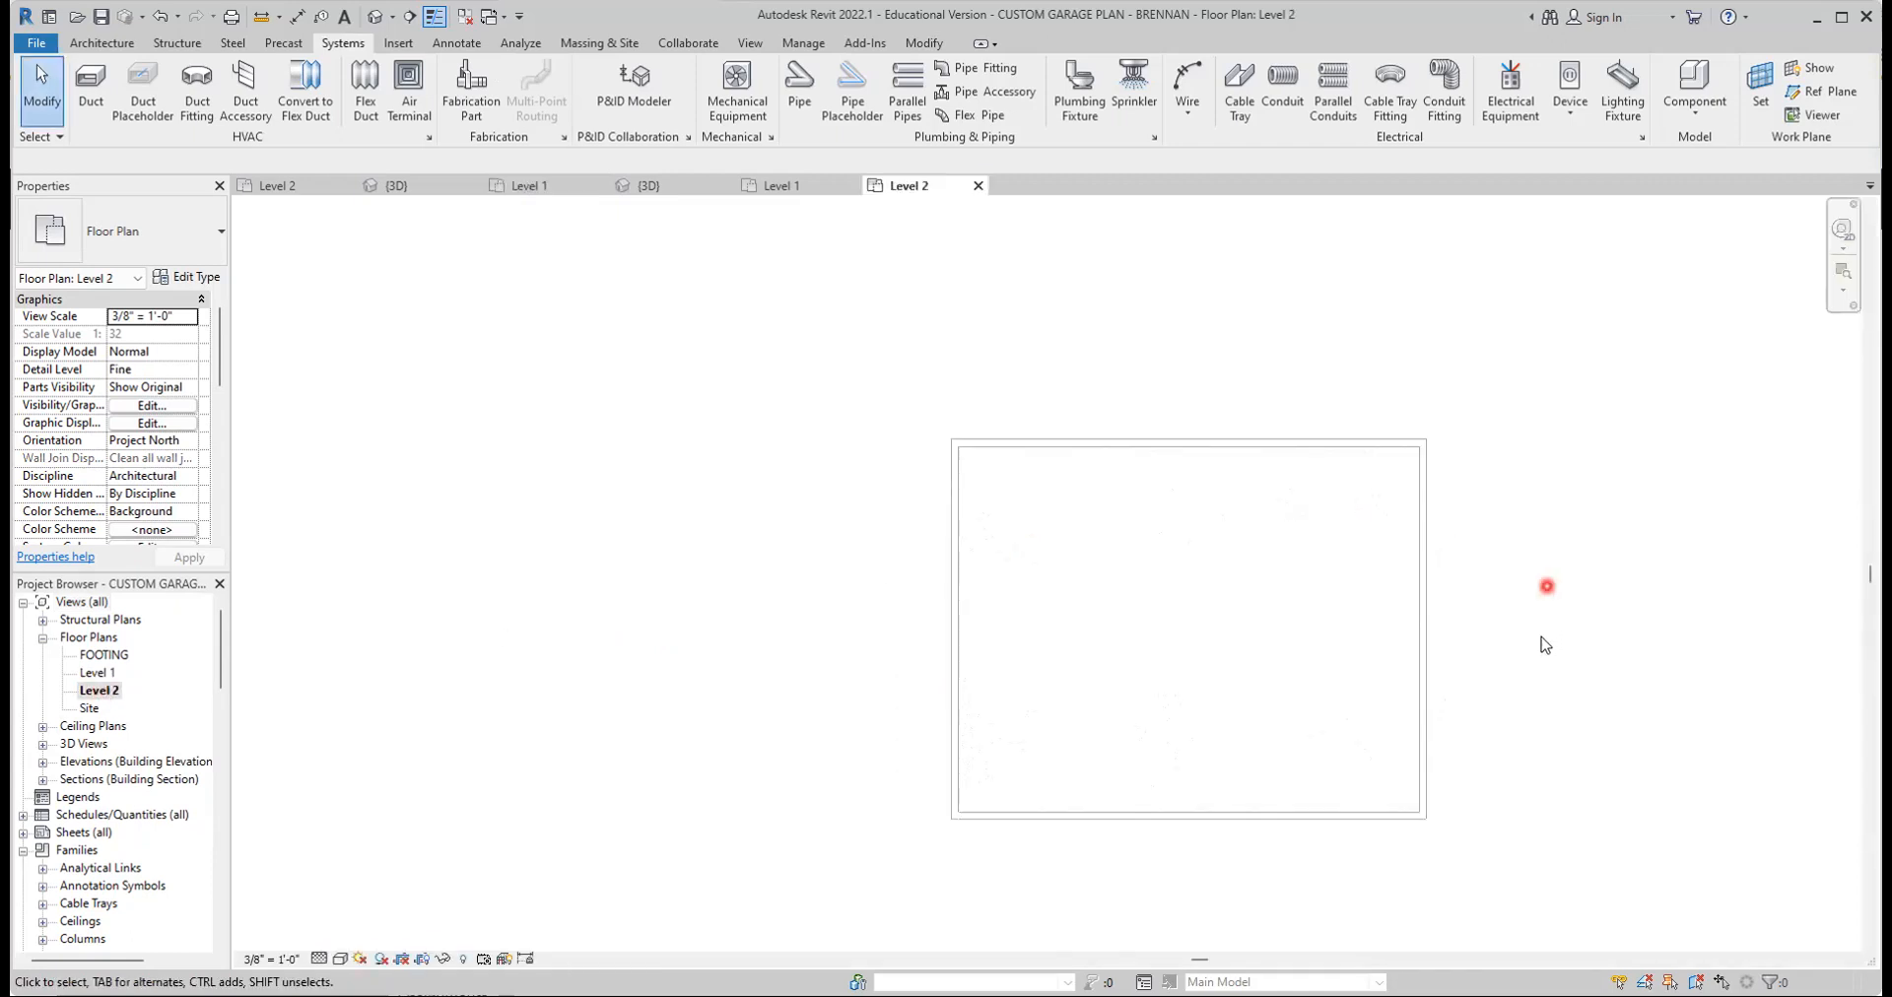
{"action": "scroll", "coordinate": [1540, 646], "scroll_direction": "up", "scroll_amount": 2}
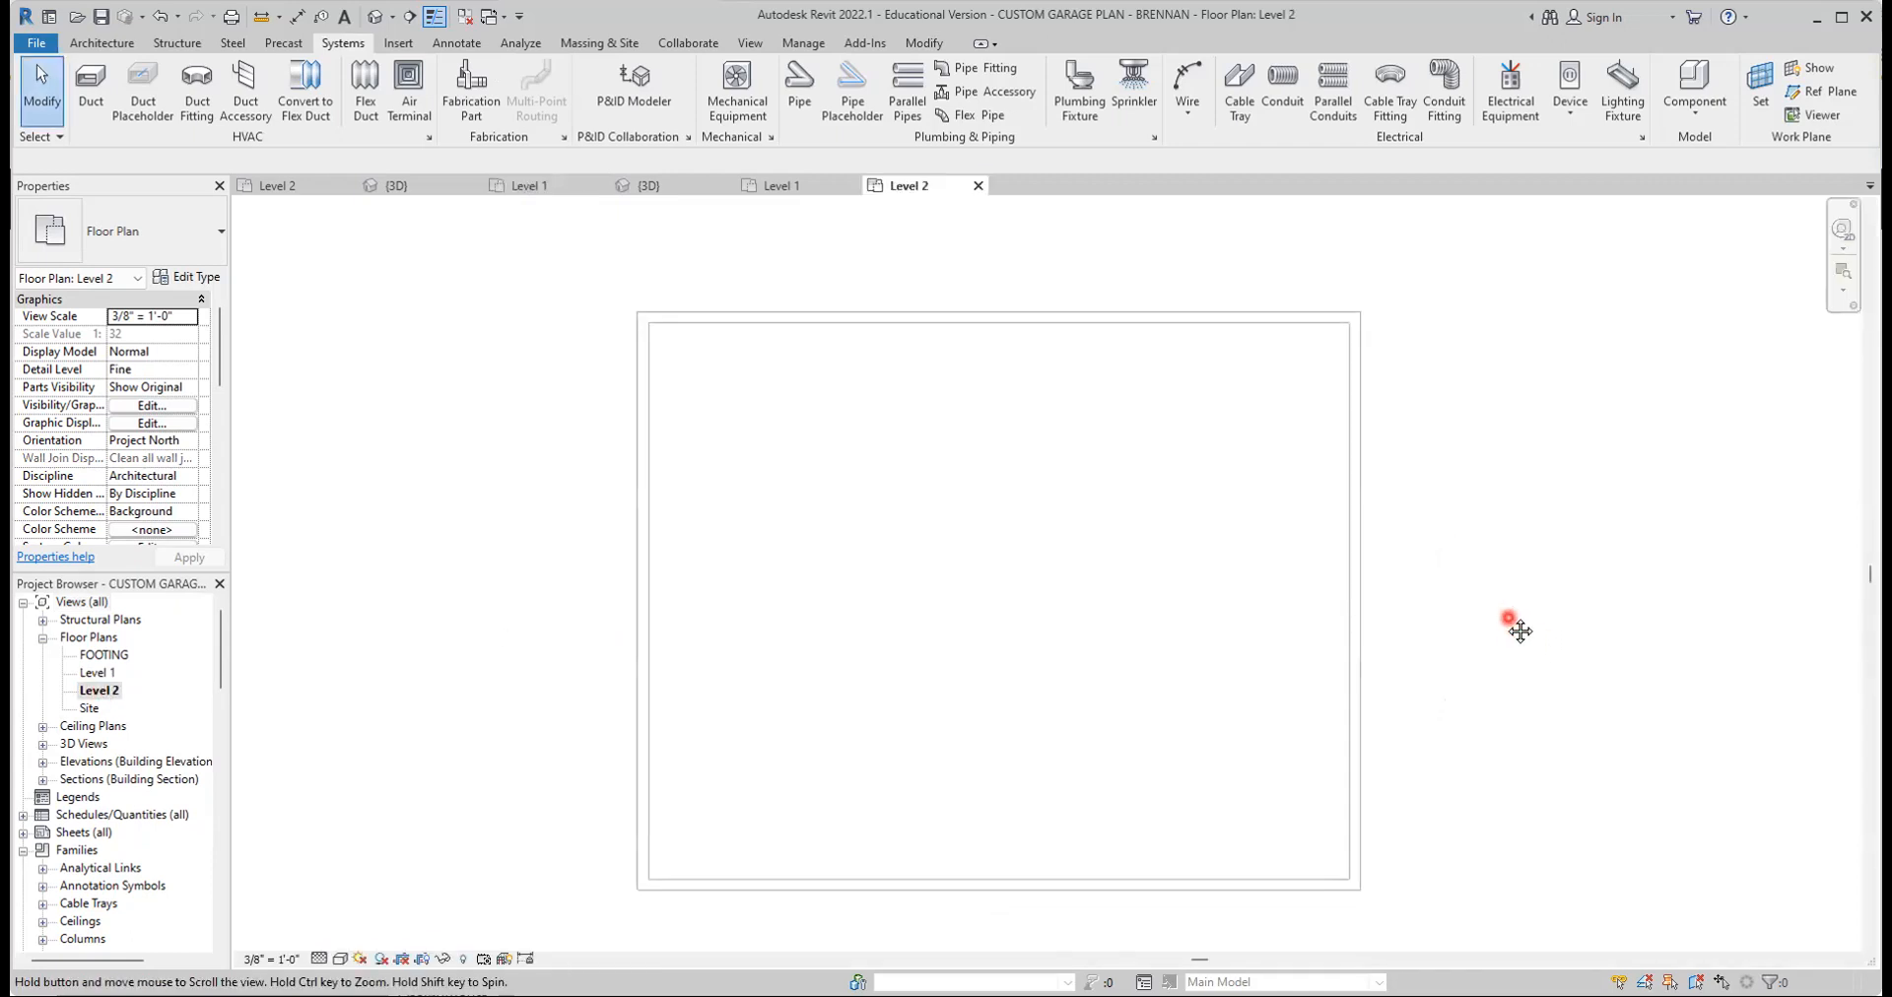
{"action": "middle_click_drag", "start_coordinate": [1526, 642], "coordinate": [1519, 627]}
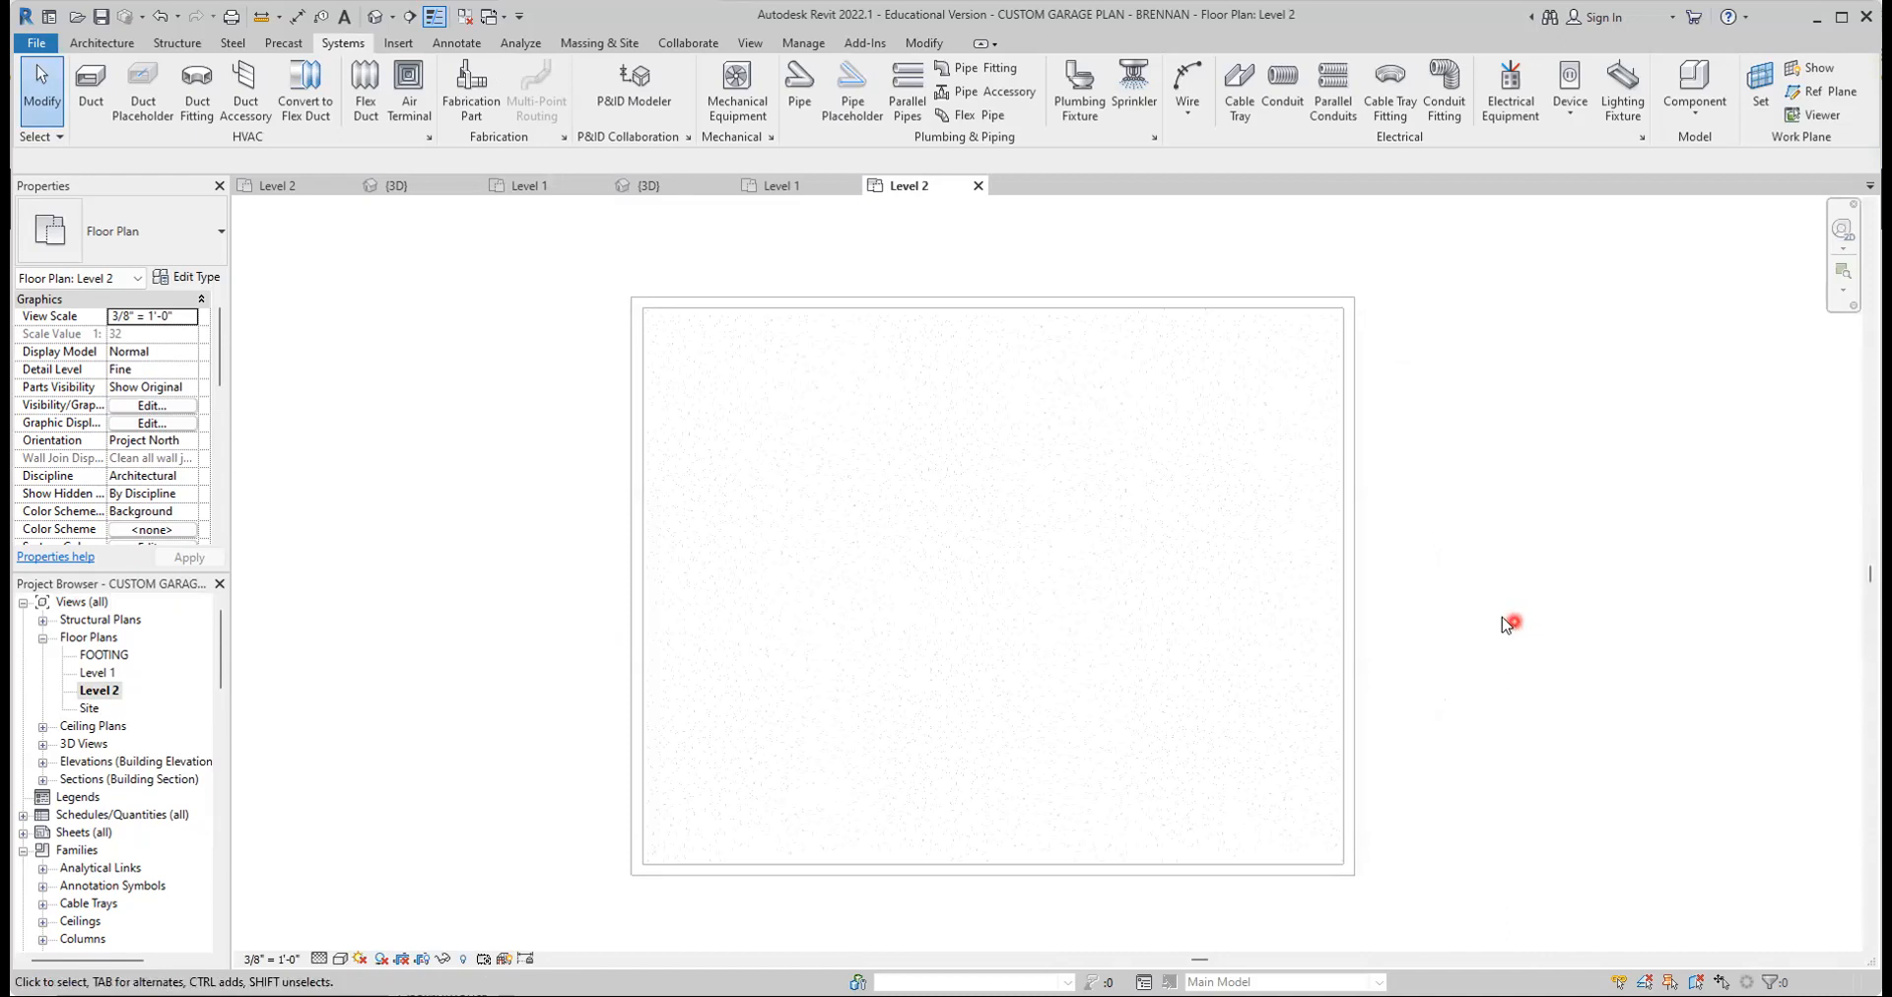
{"action": "left_click", "coordinate": [103, 44]}
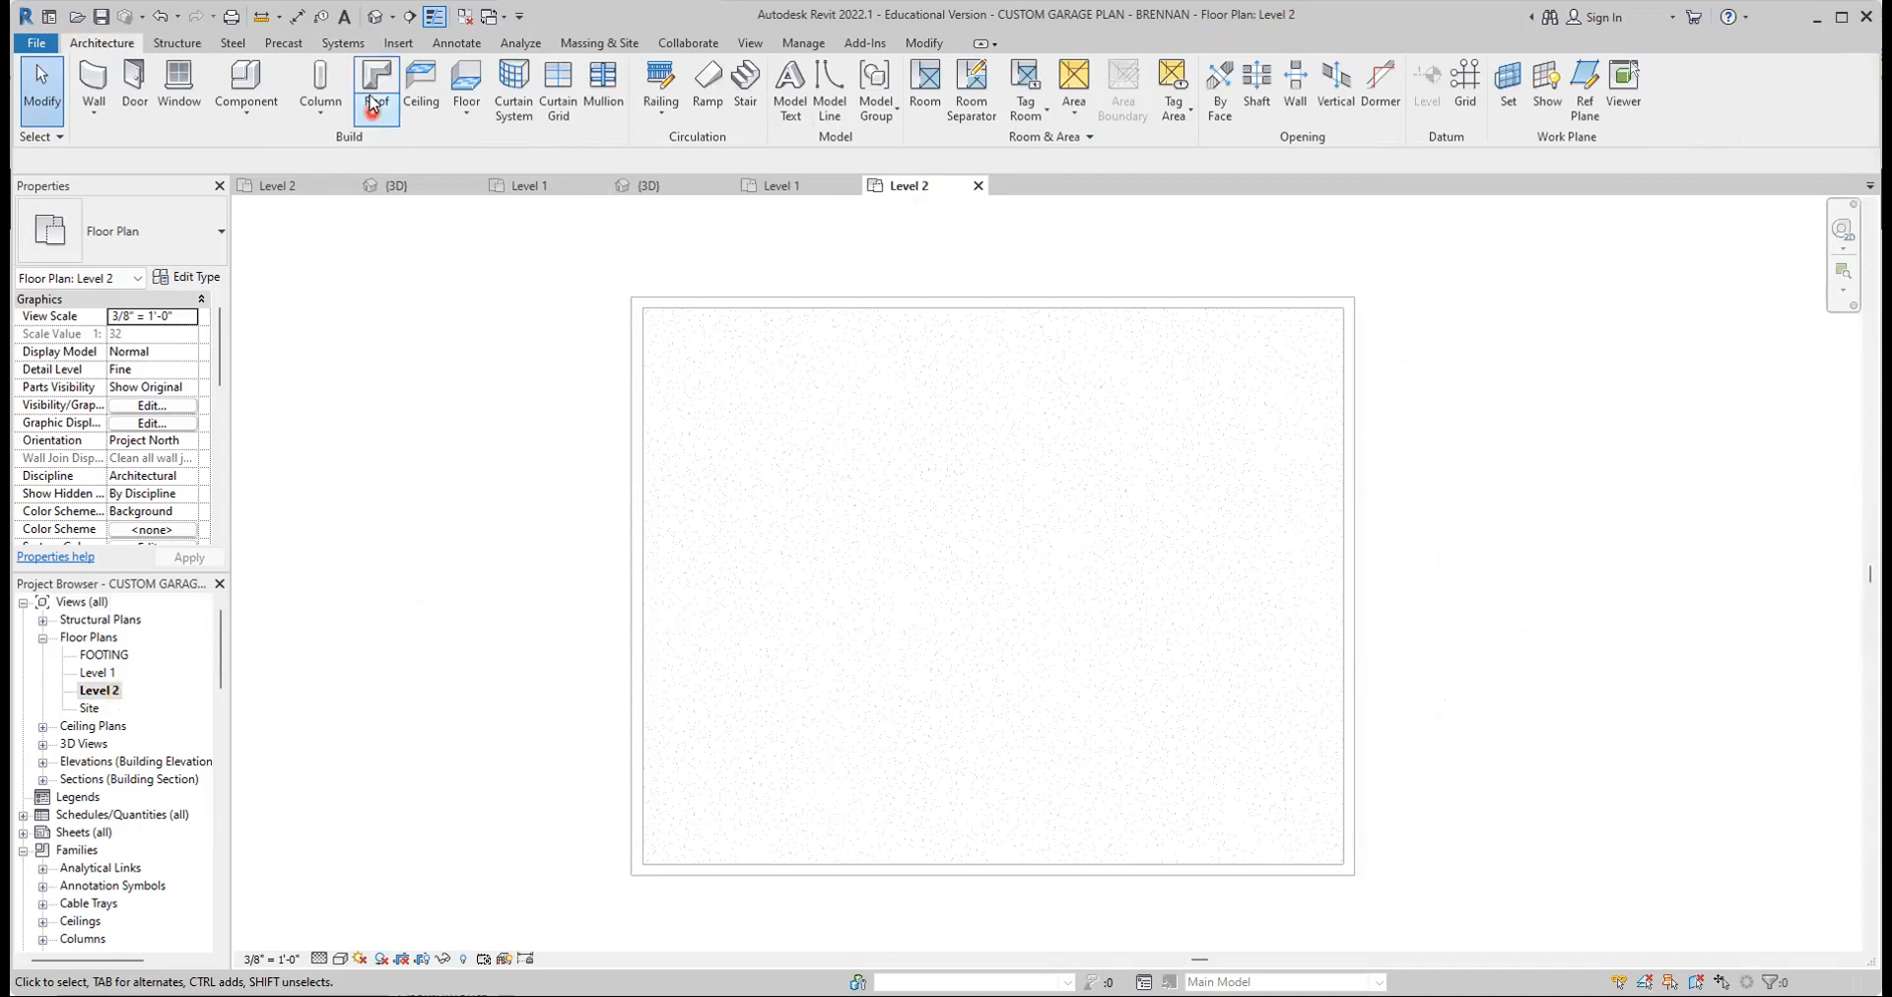
{"action": "left_click", "coordinate": [466, 116]}
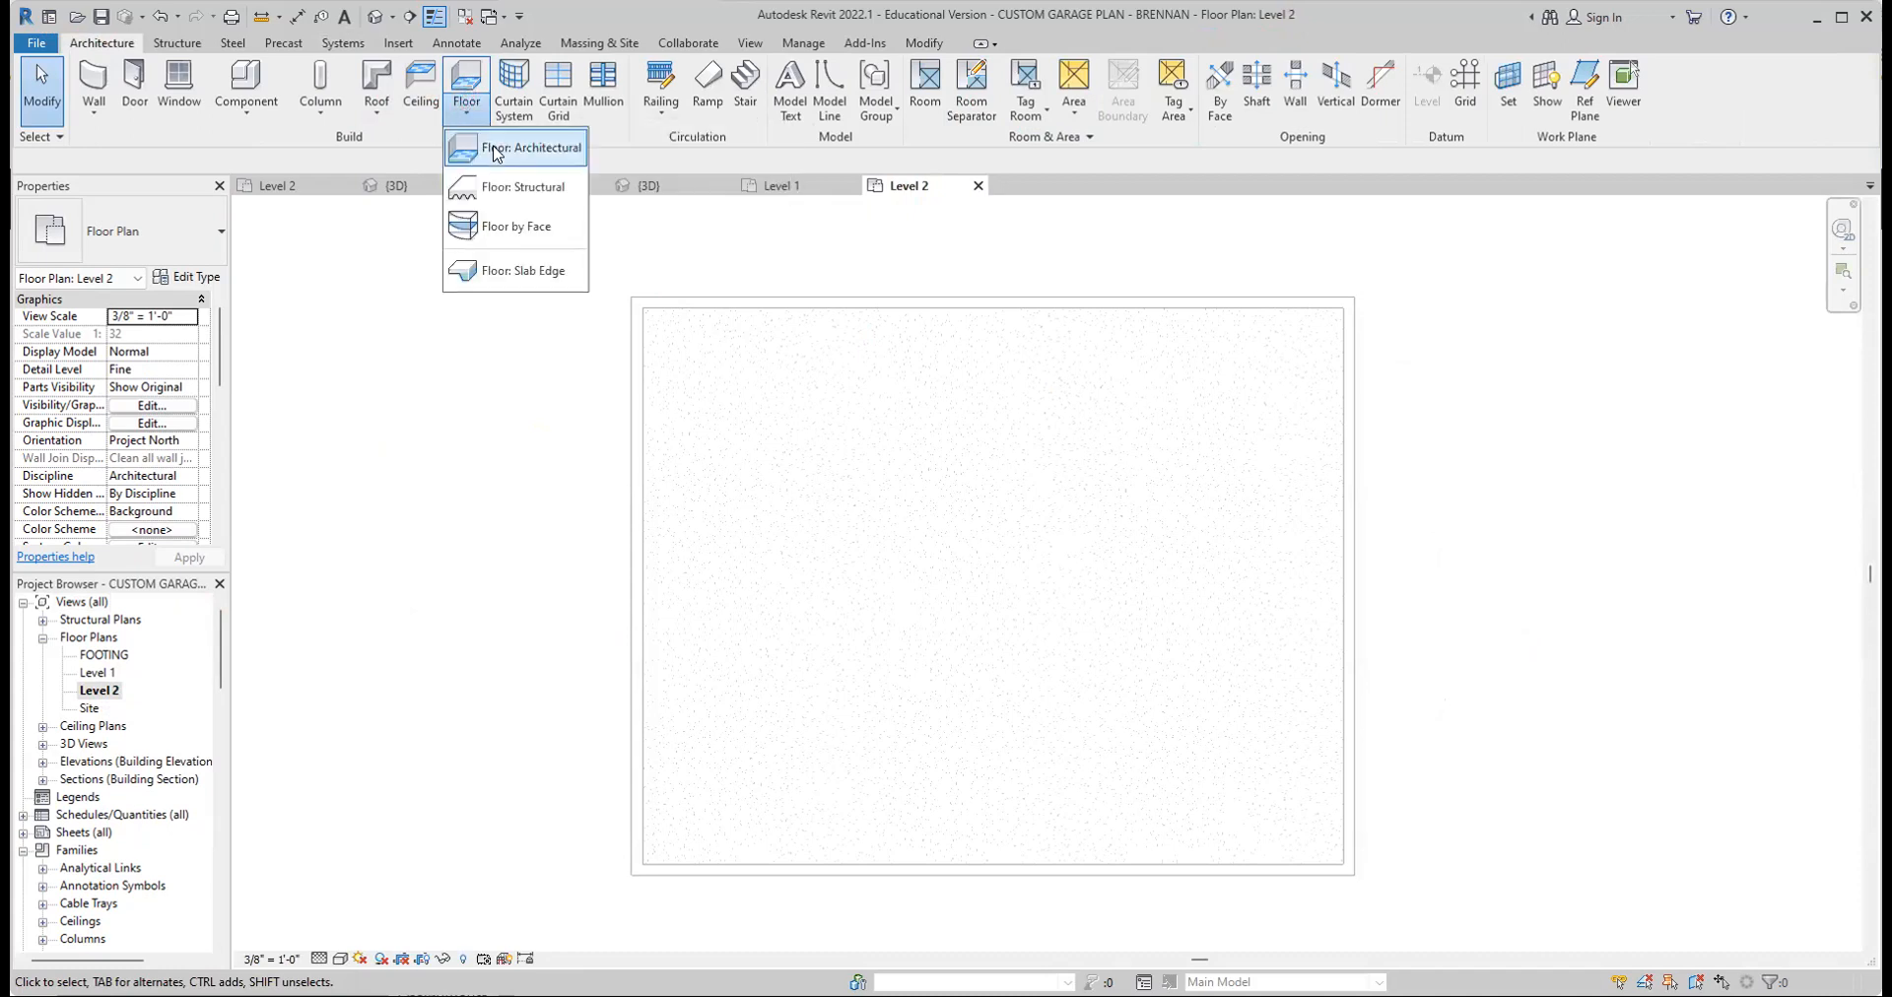
{"action": "left_click", "coordinate": [496, 149]}
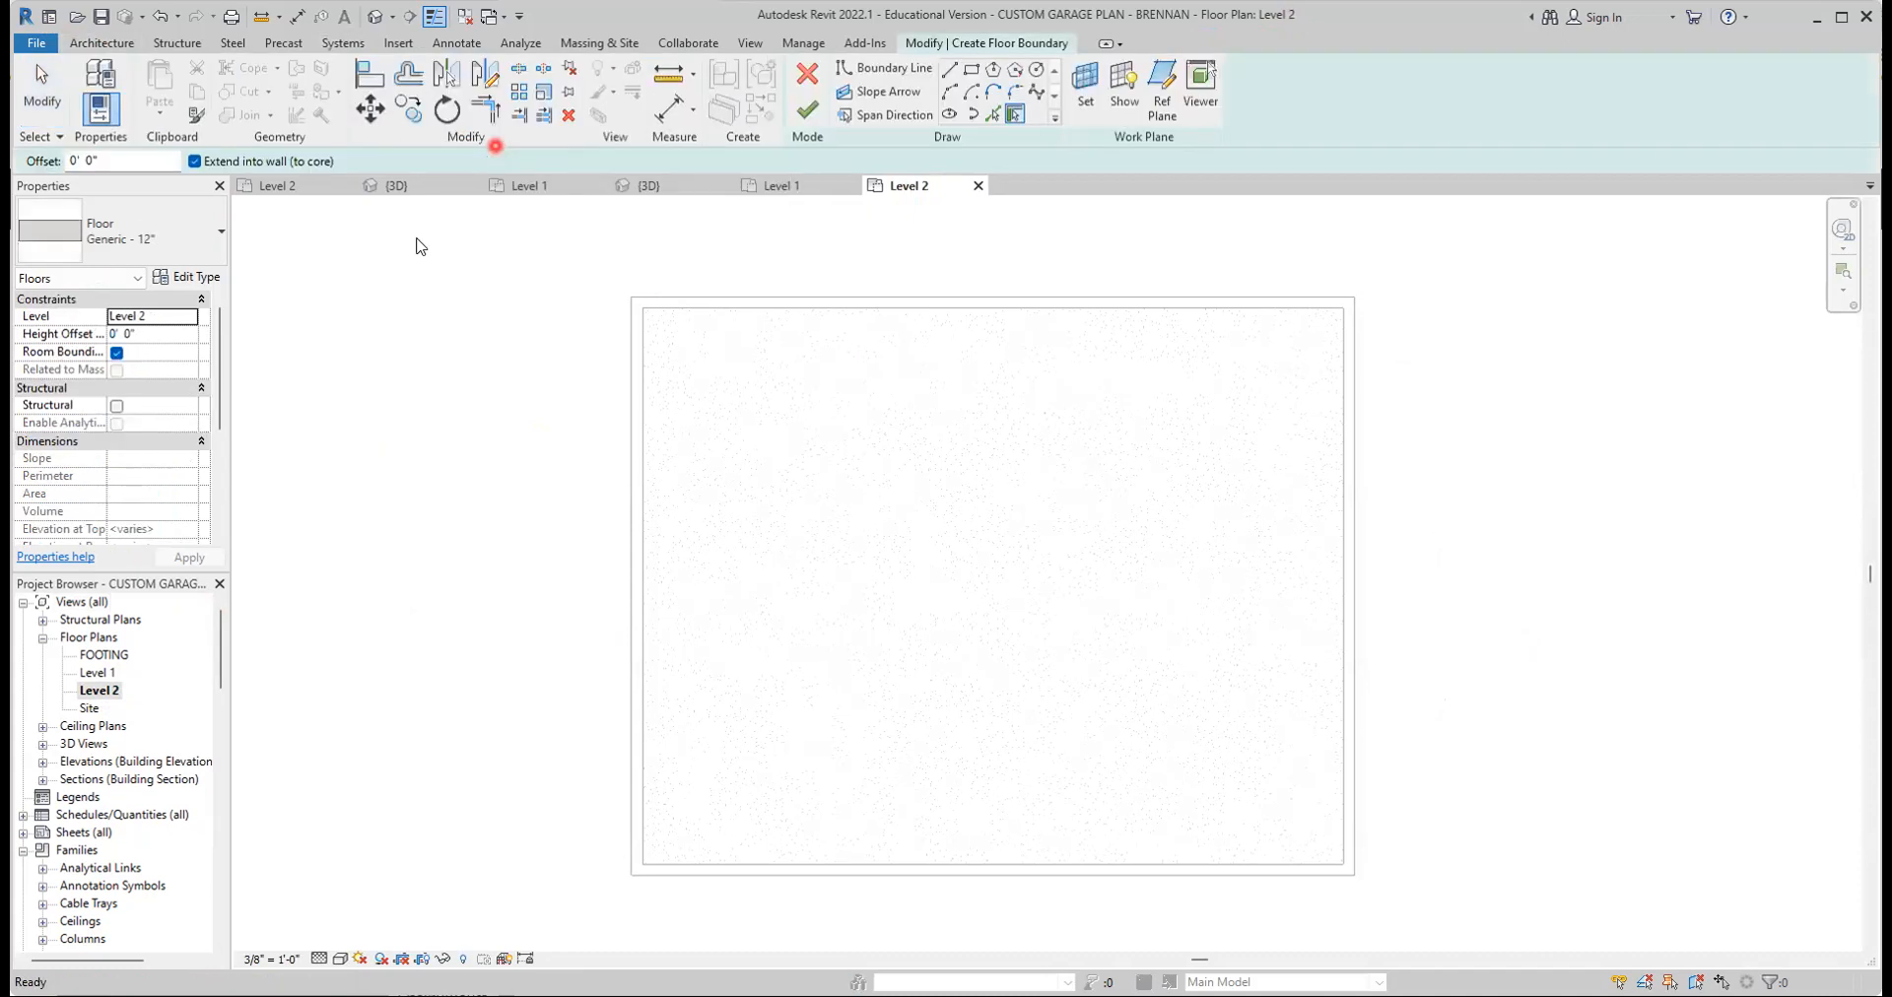
{"action": "left_click", "coordinate": [221, 240]}
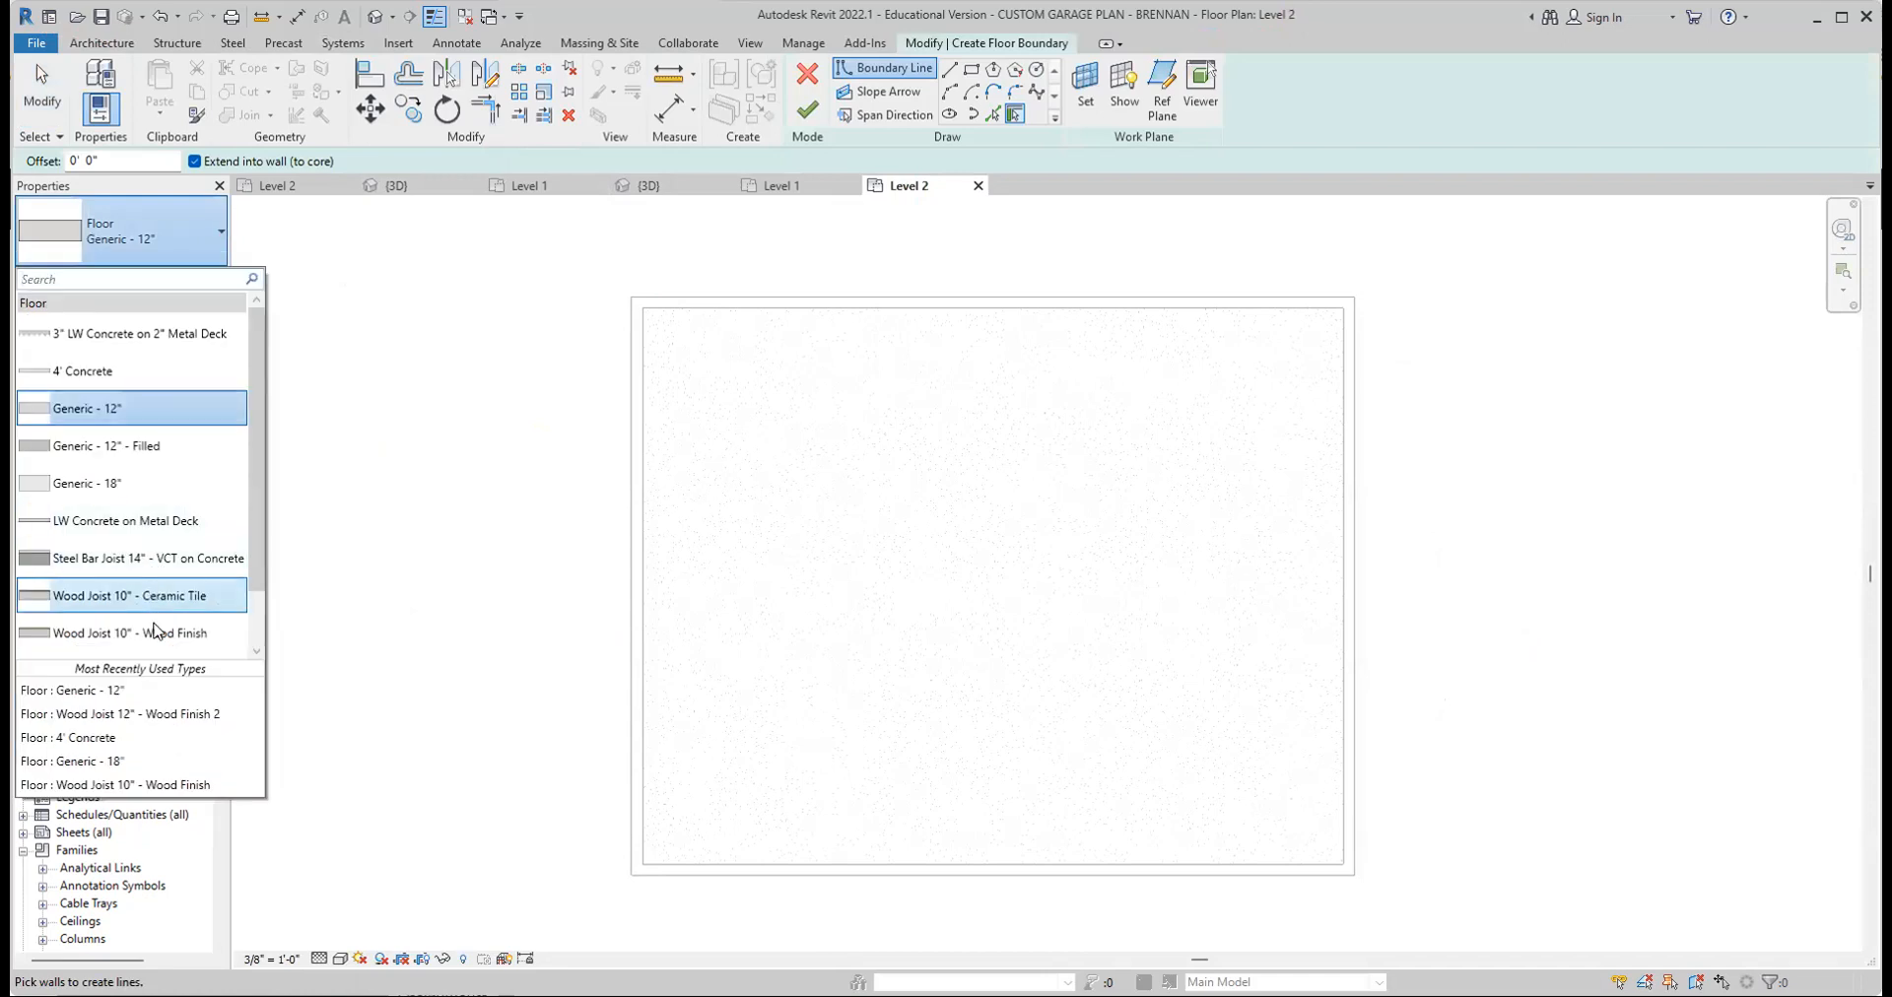
{"action": "mouse_move", "coordinate": [158, 635]}
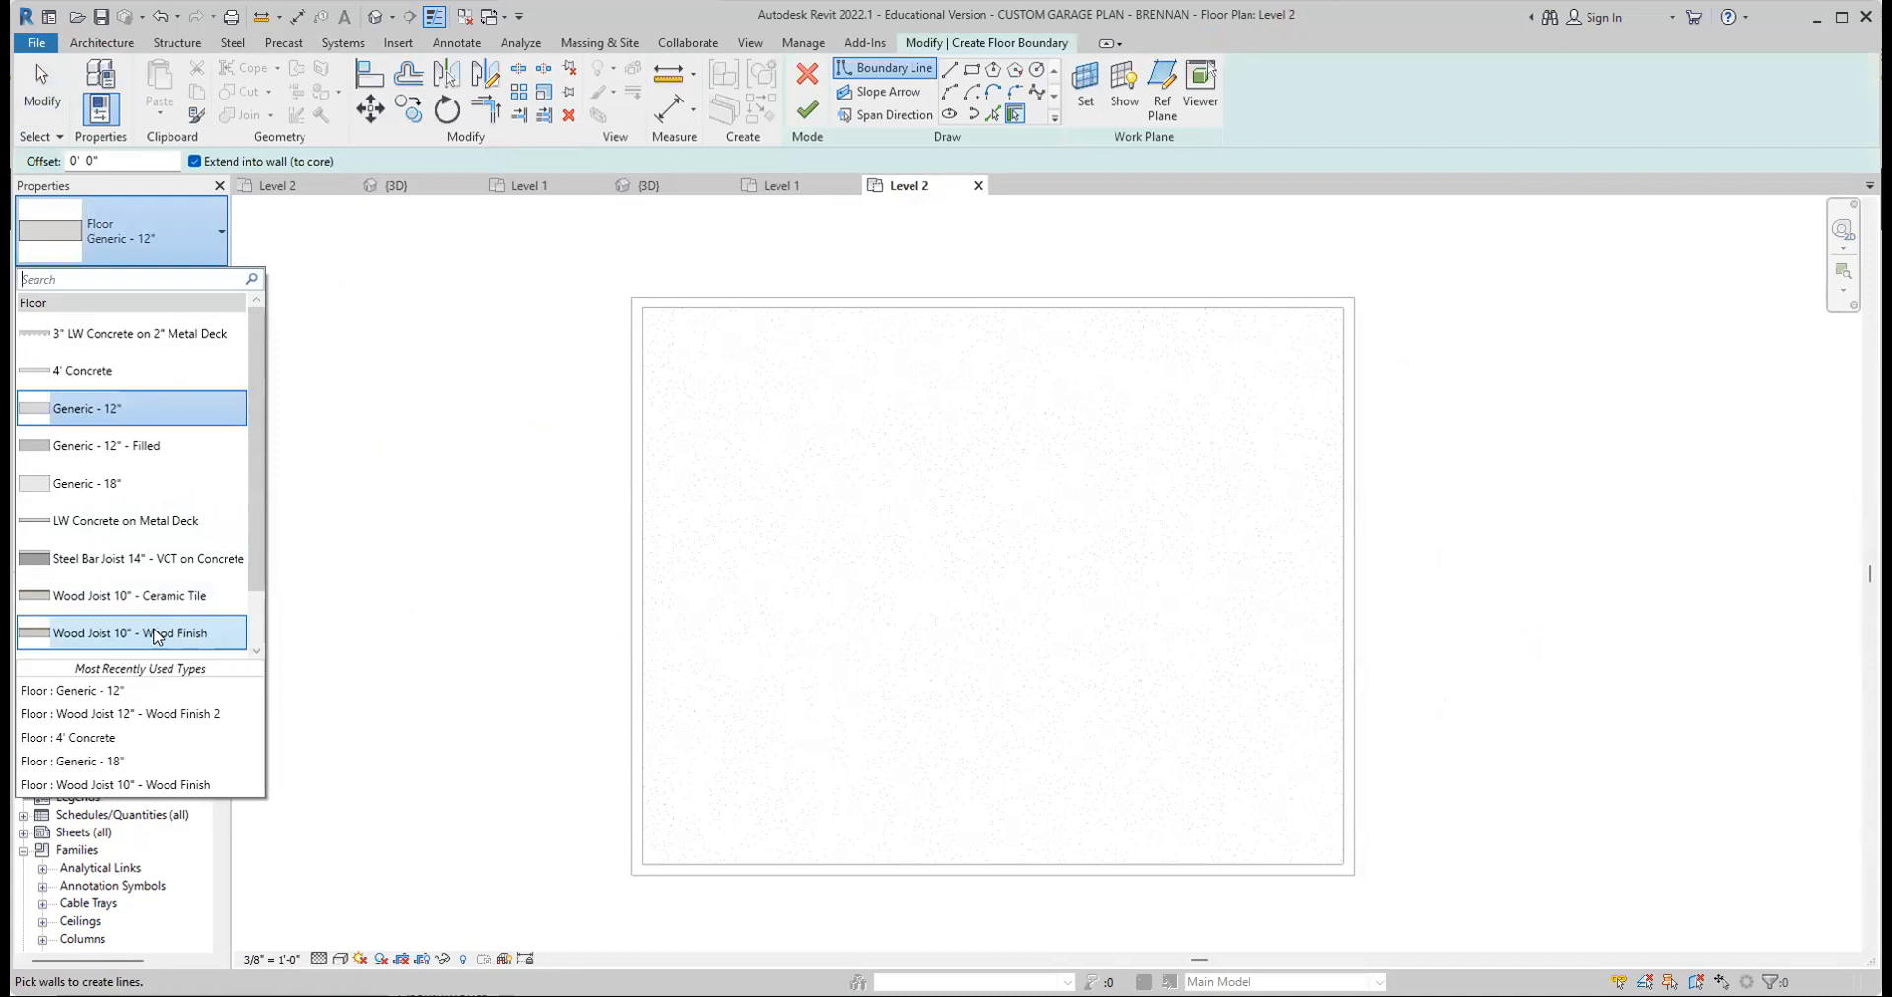
{"action": "left_click", "coordinate": [158, 634]}
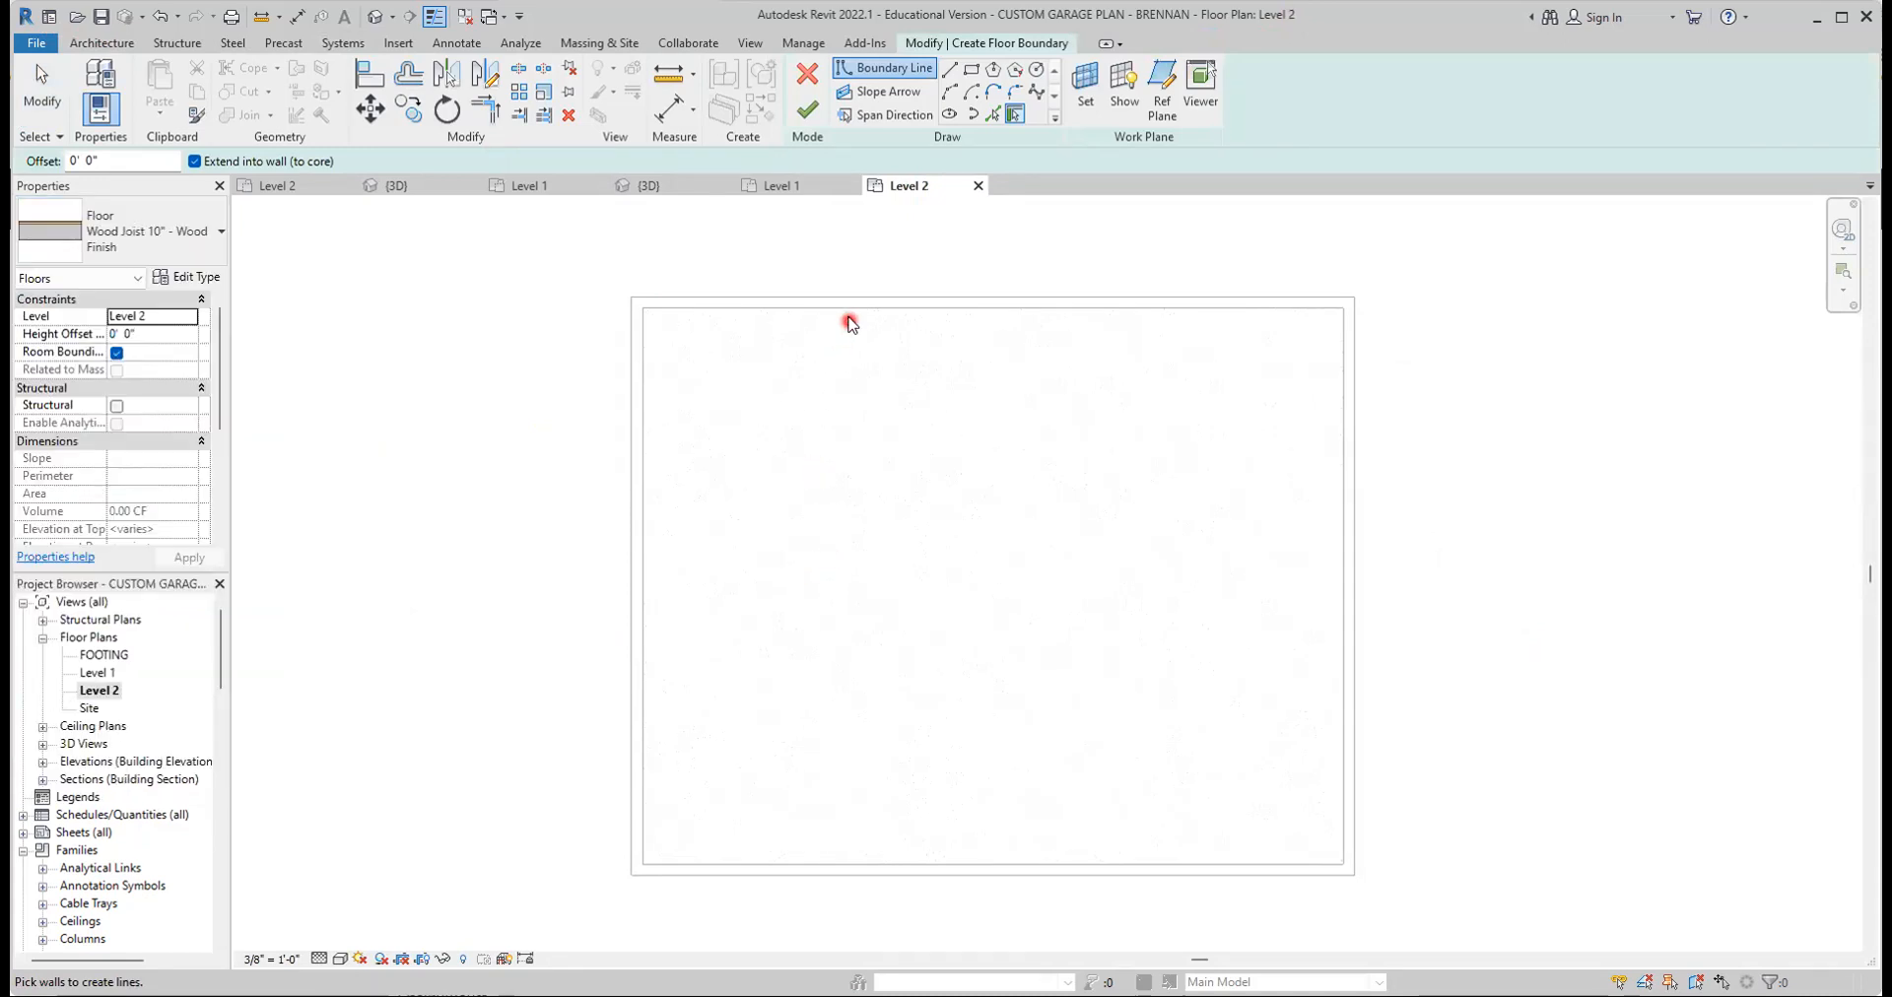
Create the Level 2 floor with the four garage walls as its boundary, joining its geometry with the overlapping walls
{"action": "left_click", "coordinate": [853, 321]}
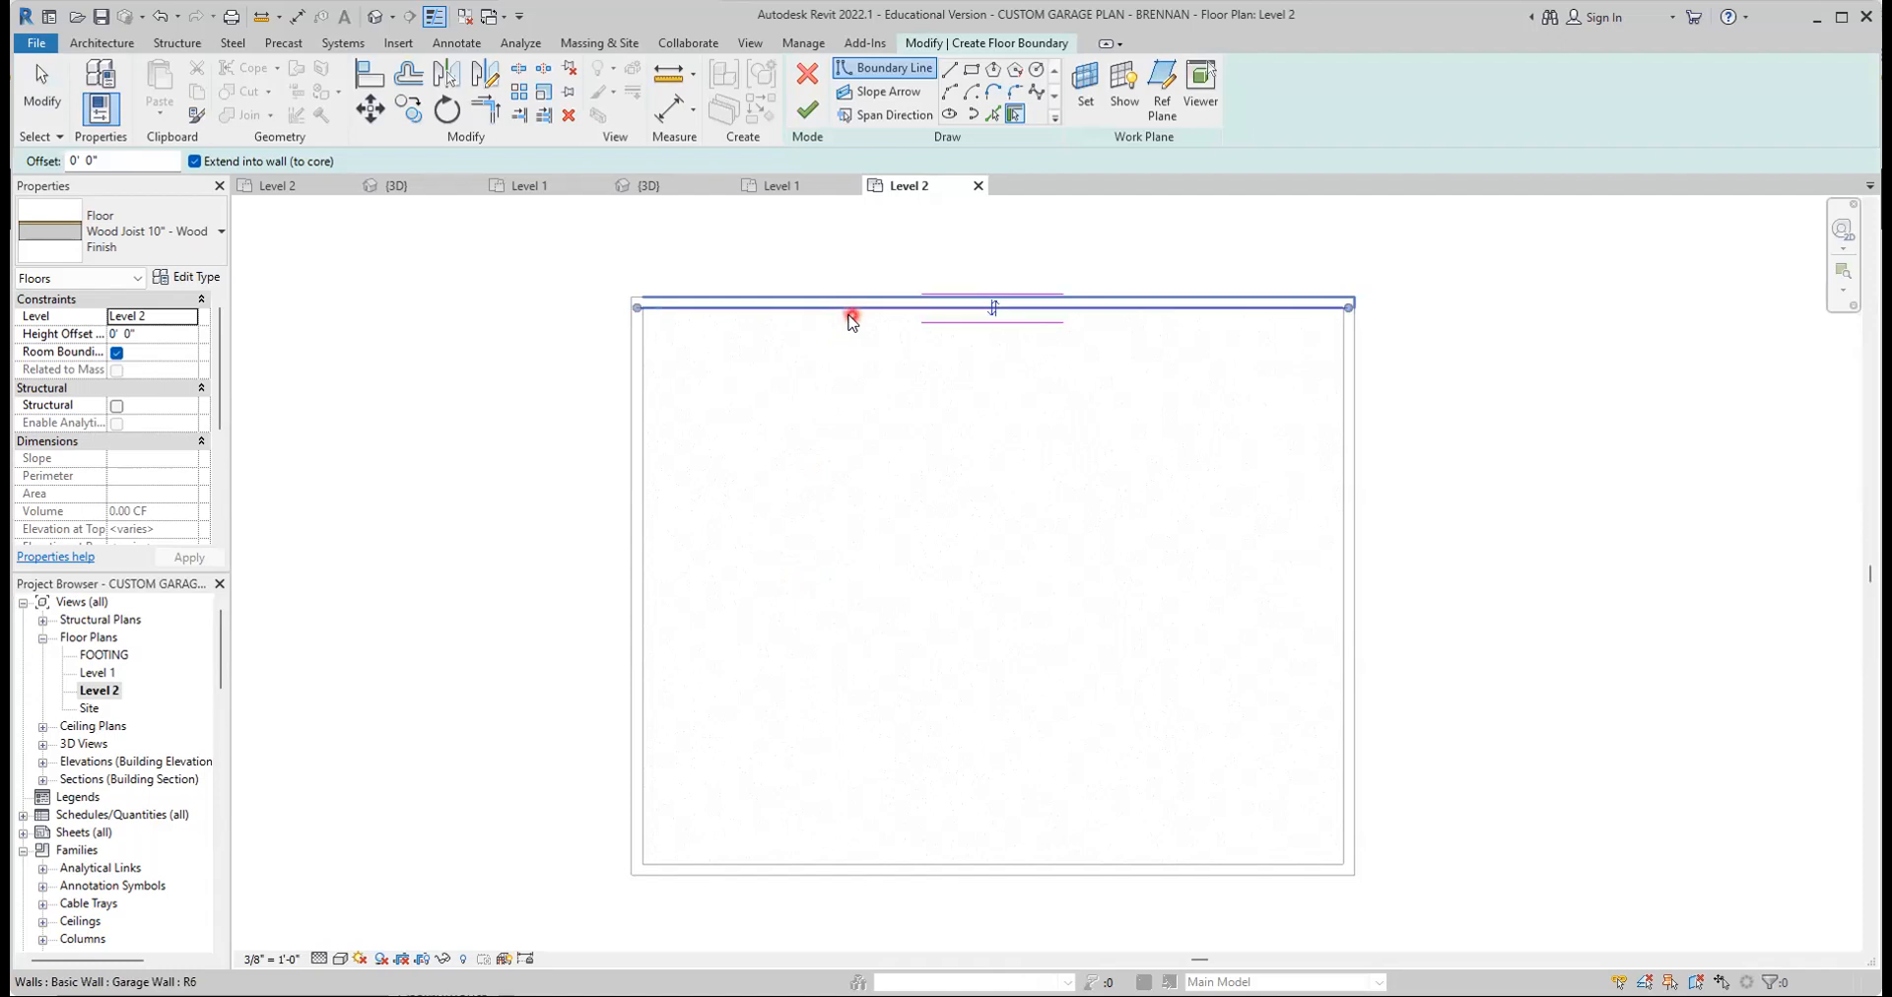
{"action": "left_click", "coordinate": [652, 424]}
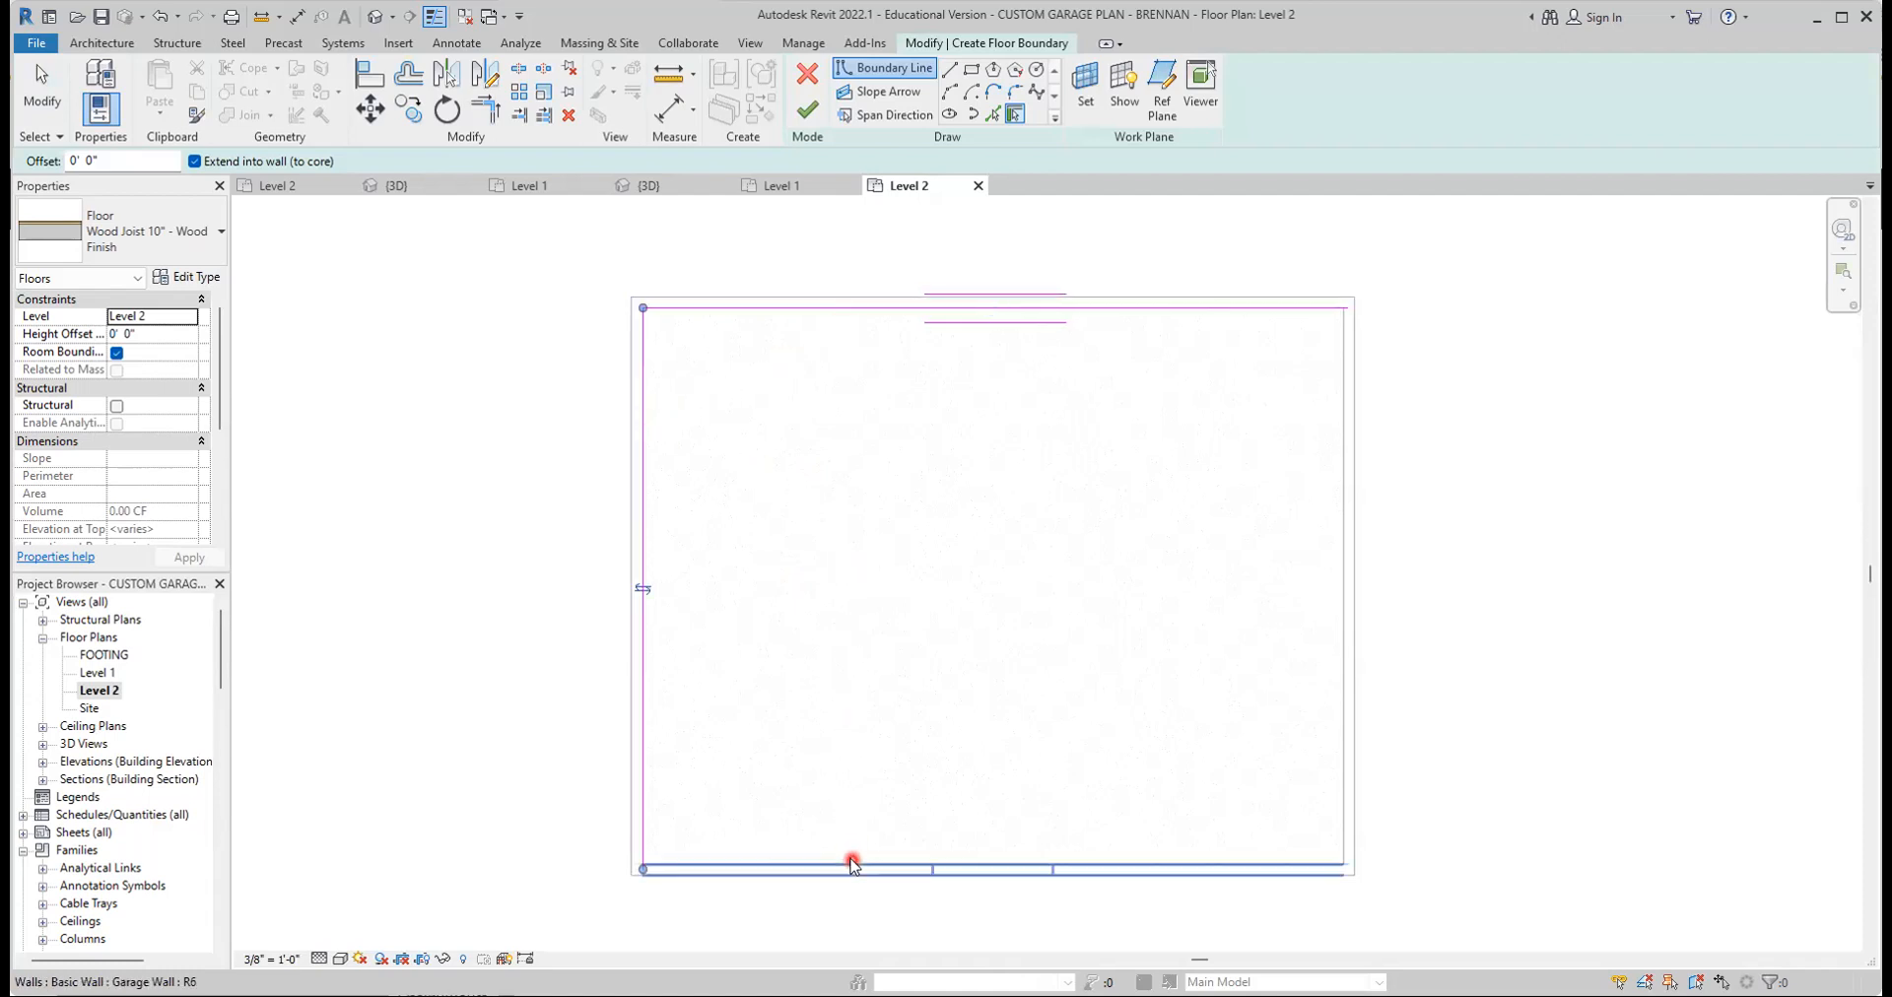
{"action": "left_click", "coordinate": [866, 811]}
{"action": "left_click", "coordinate": [1340, 664]}
{"action": "left_click", "coordinate": [1544, 617]}
{"action": "left_click", "coordinate": [1465, 531]}
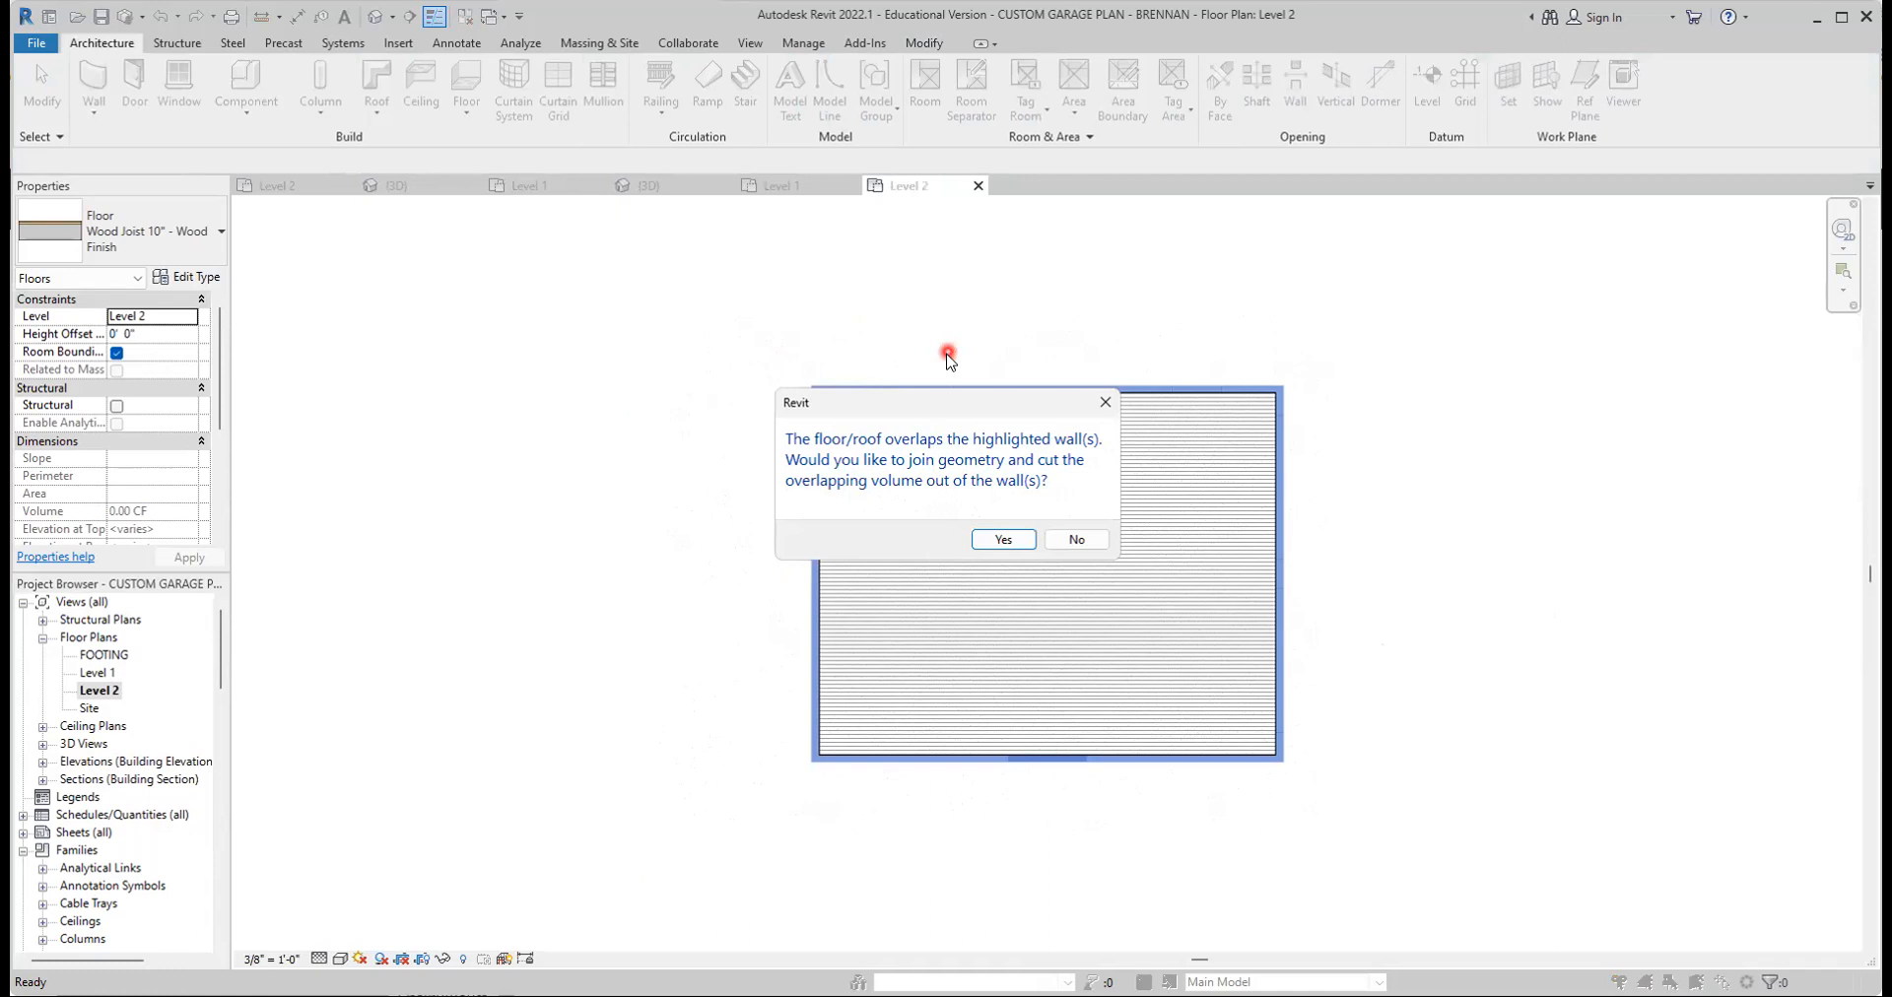
{"action": "left_click", "coordinate": [1003, 541]}
{"action": "left_click", "coordinate": [1440, 528]}
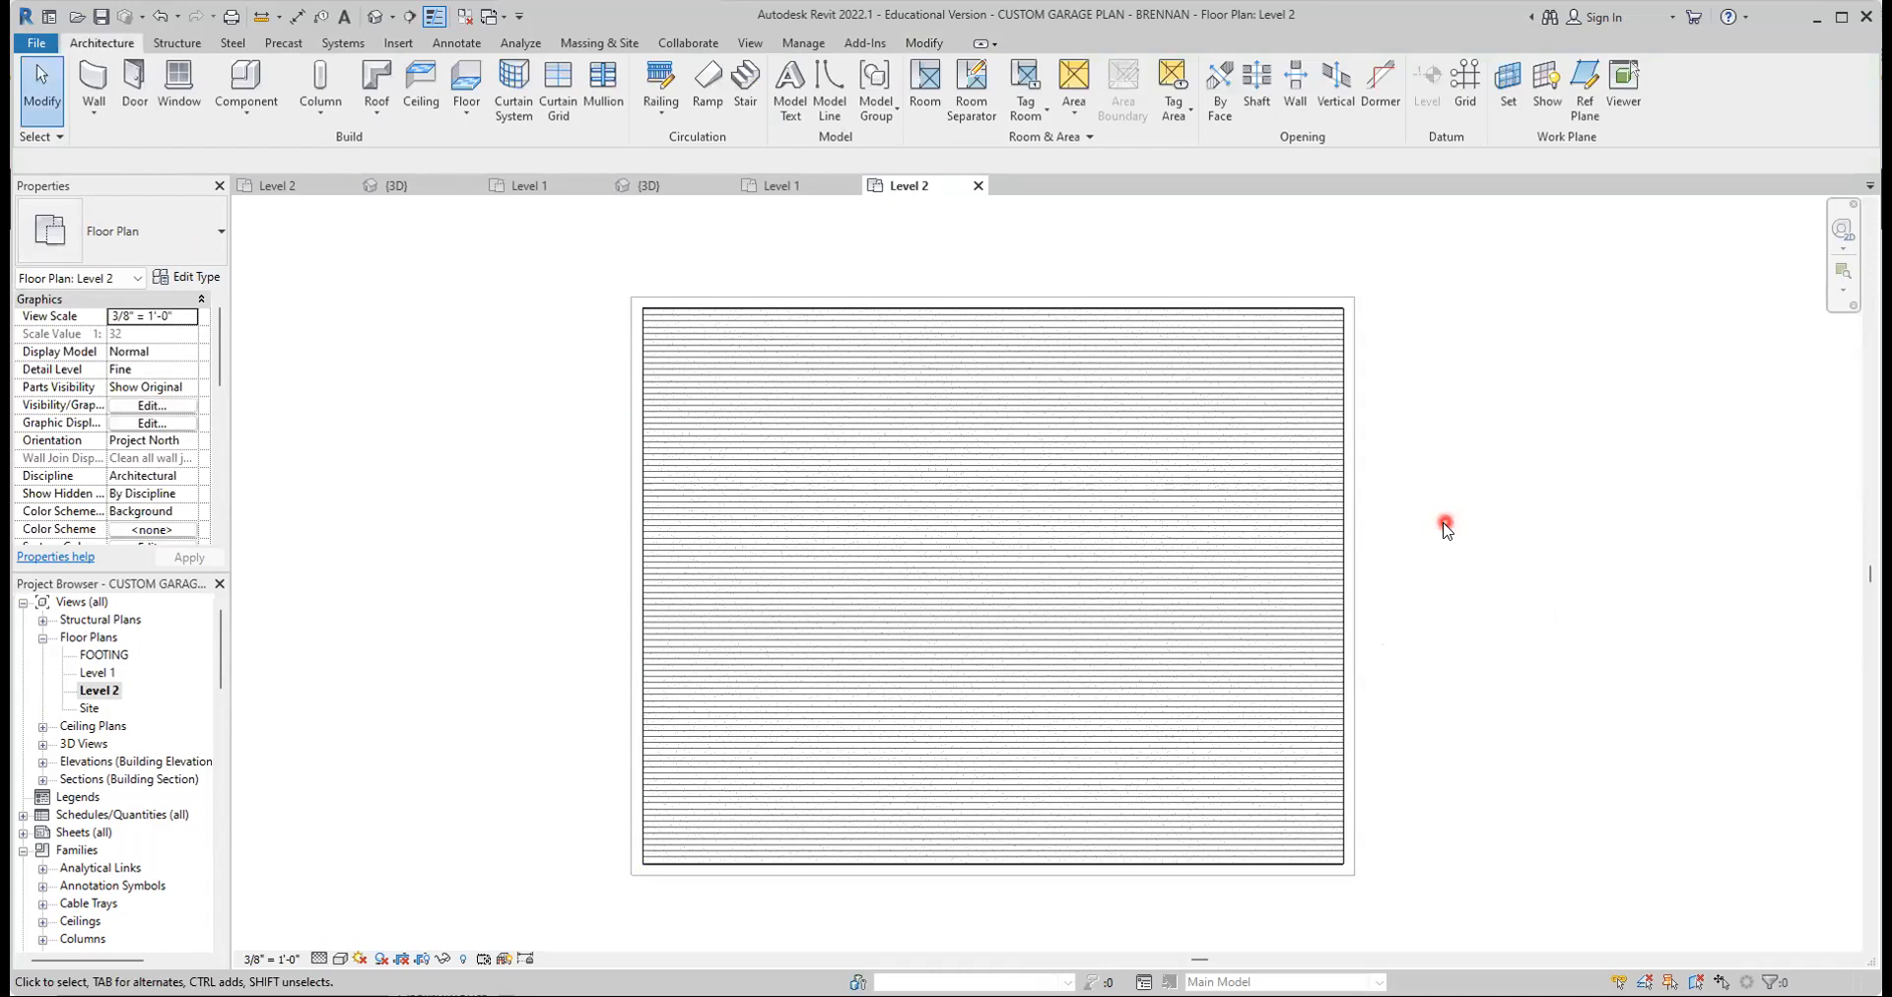
{"action": "left_click", "coordinate": [668, 191]}
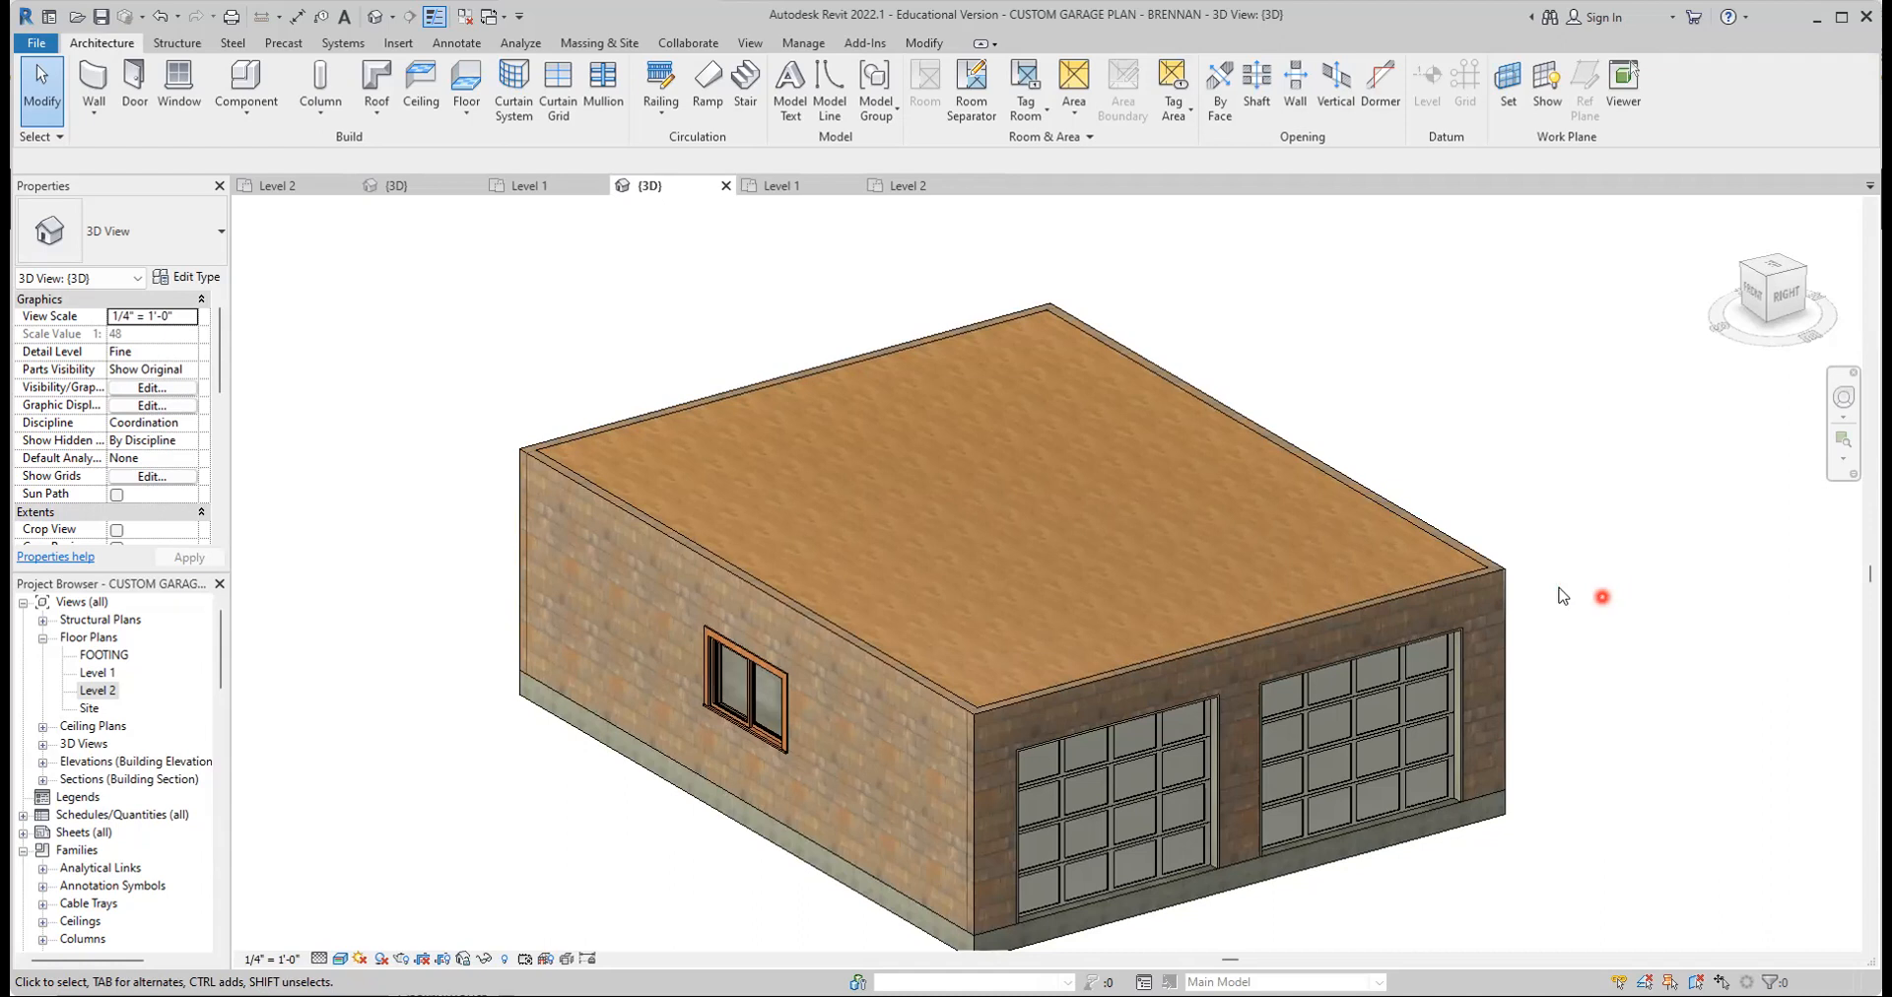
Place an AtticStairs_Fakro_LMS 22 x 47 component on the Level 2 floor, about 20'-7" from the right wall and 11'-6" from the upper wall
{"action": "left_click", "coordinate": [907, 187]}
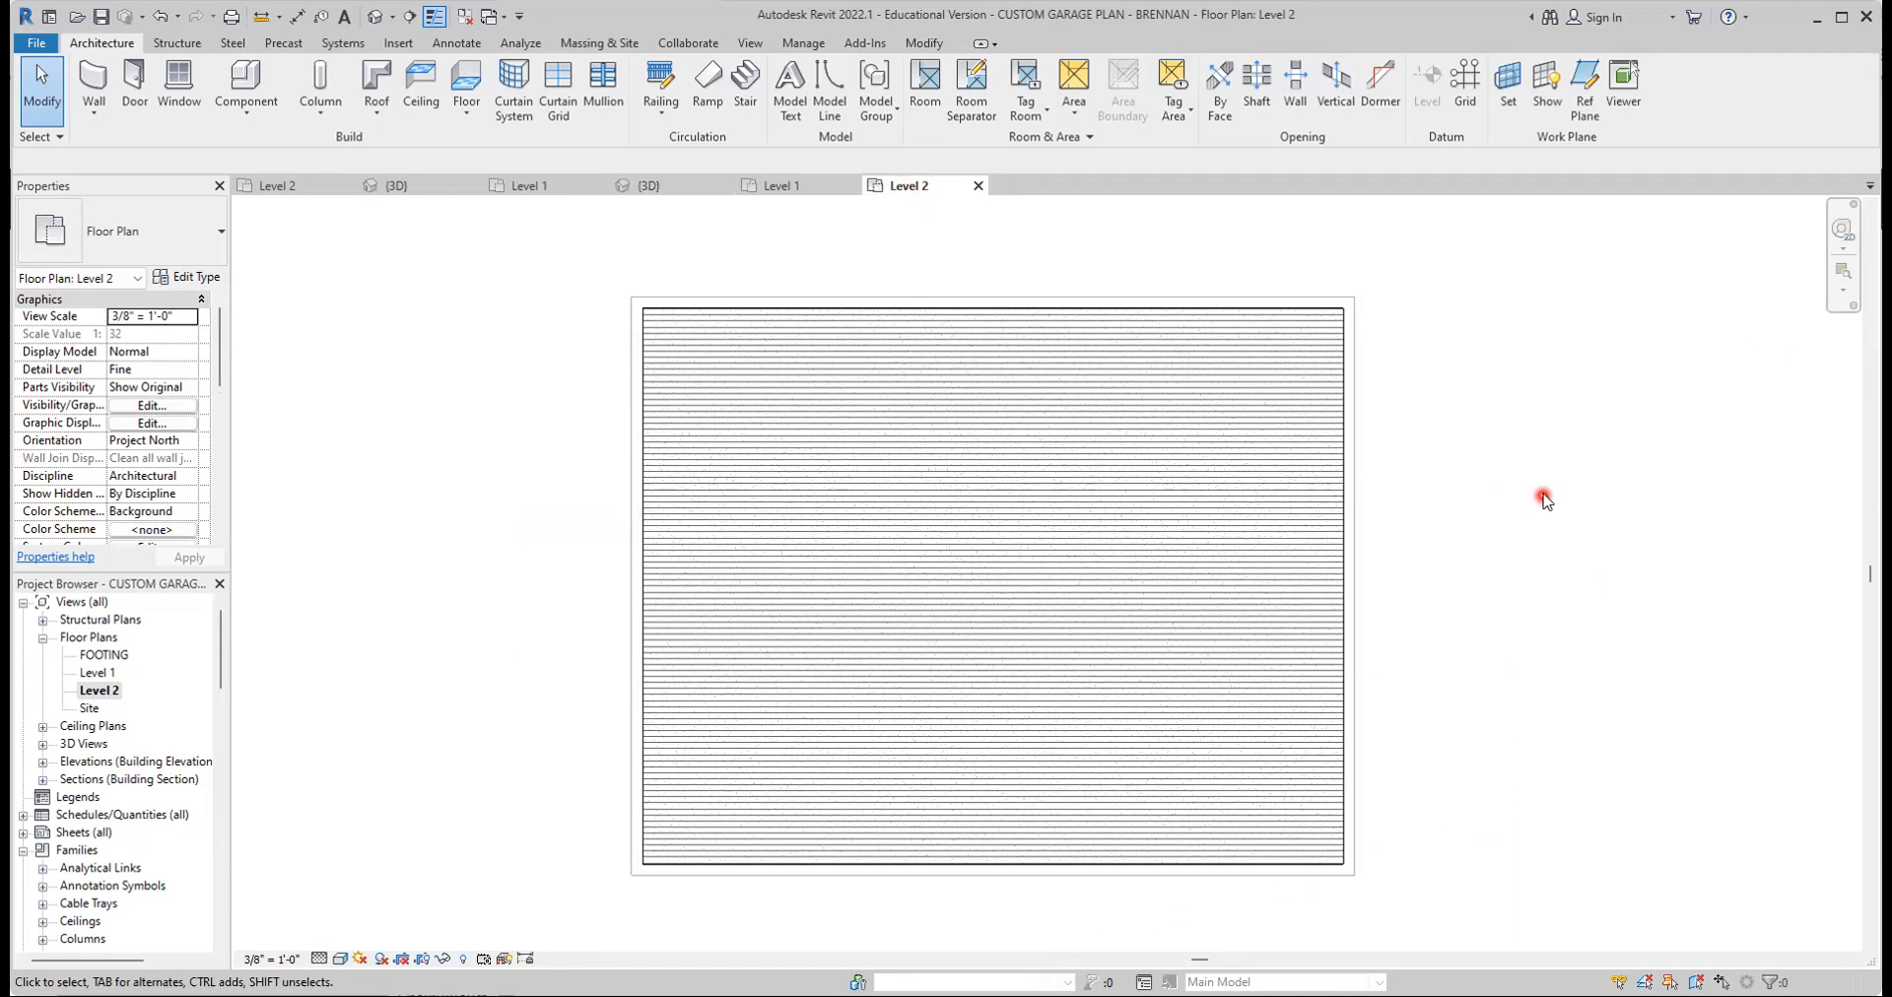
{"action": "left_click", "coordinate": [242, 86]}
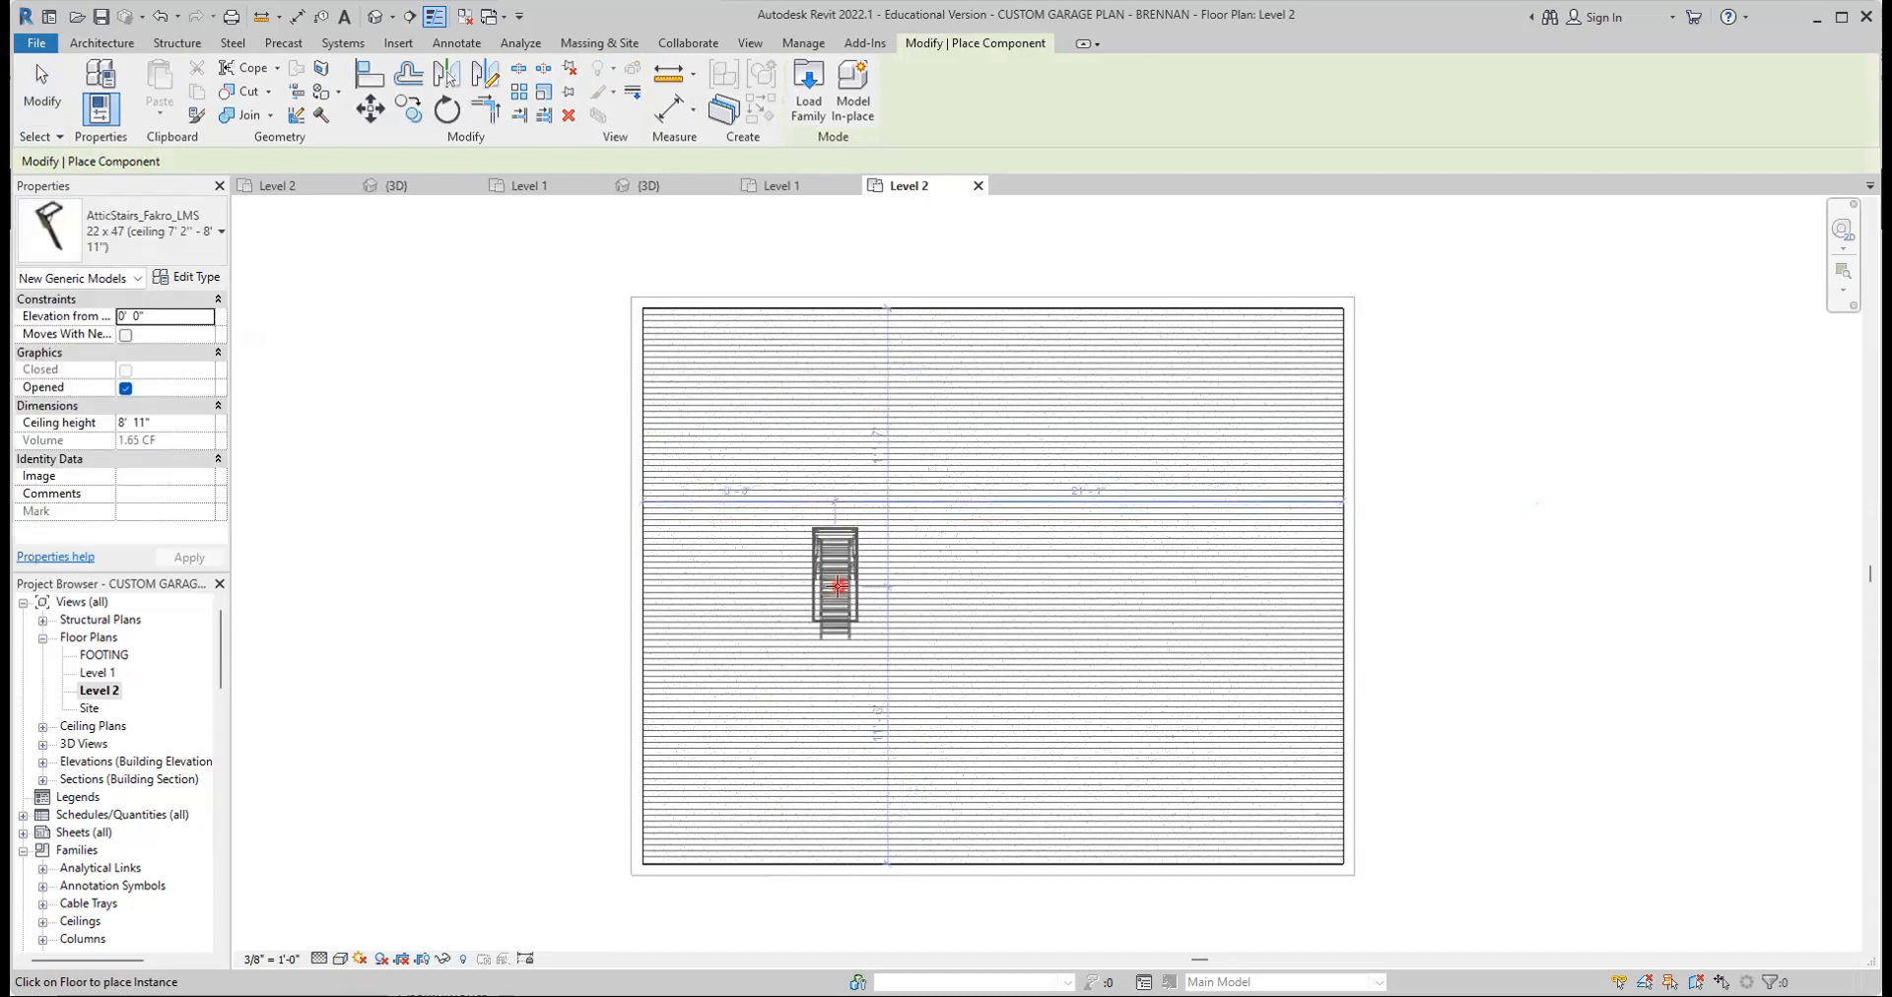
{"action": "left_click", "coordinate": [846, 585]}
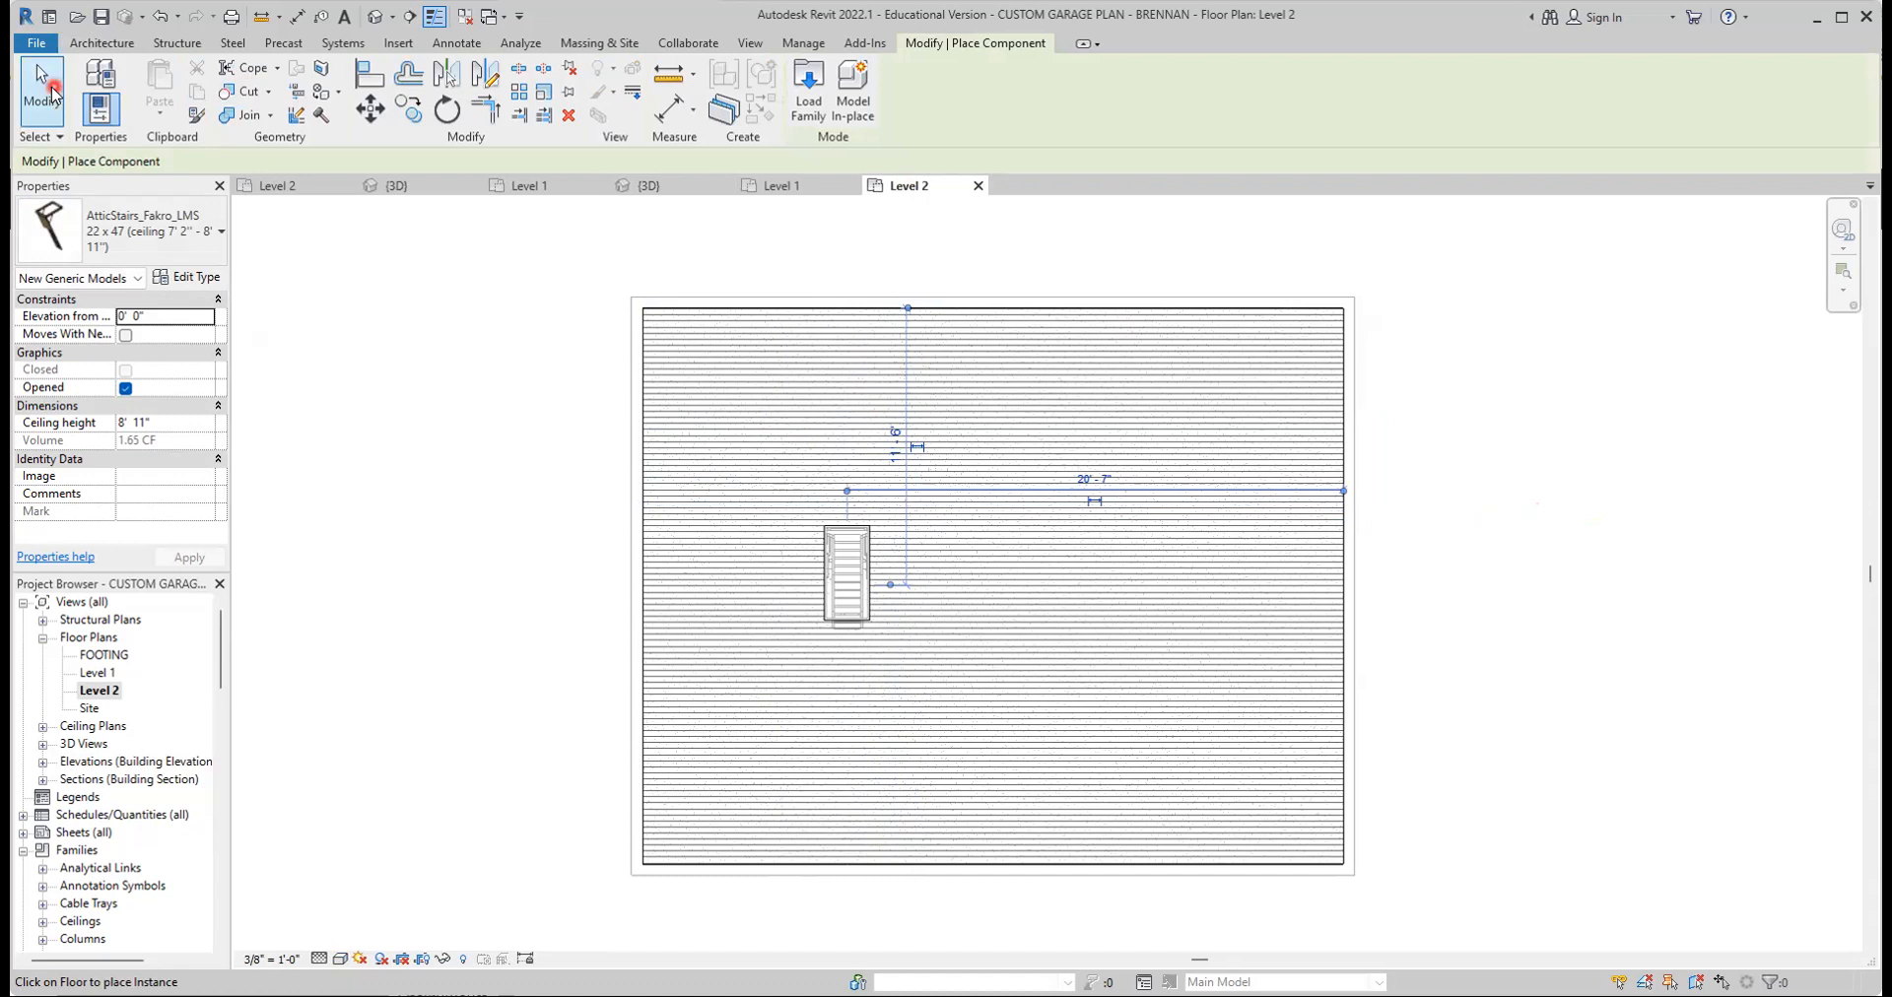
{"action": "left_click", "coordinate": [1680, 598]}
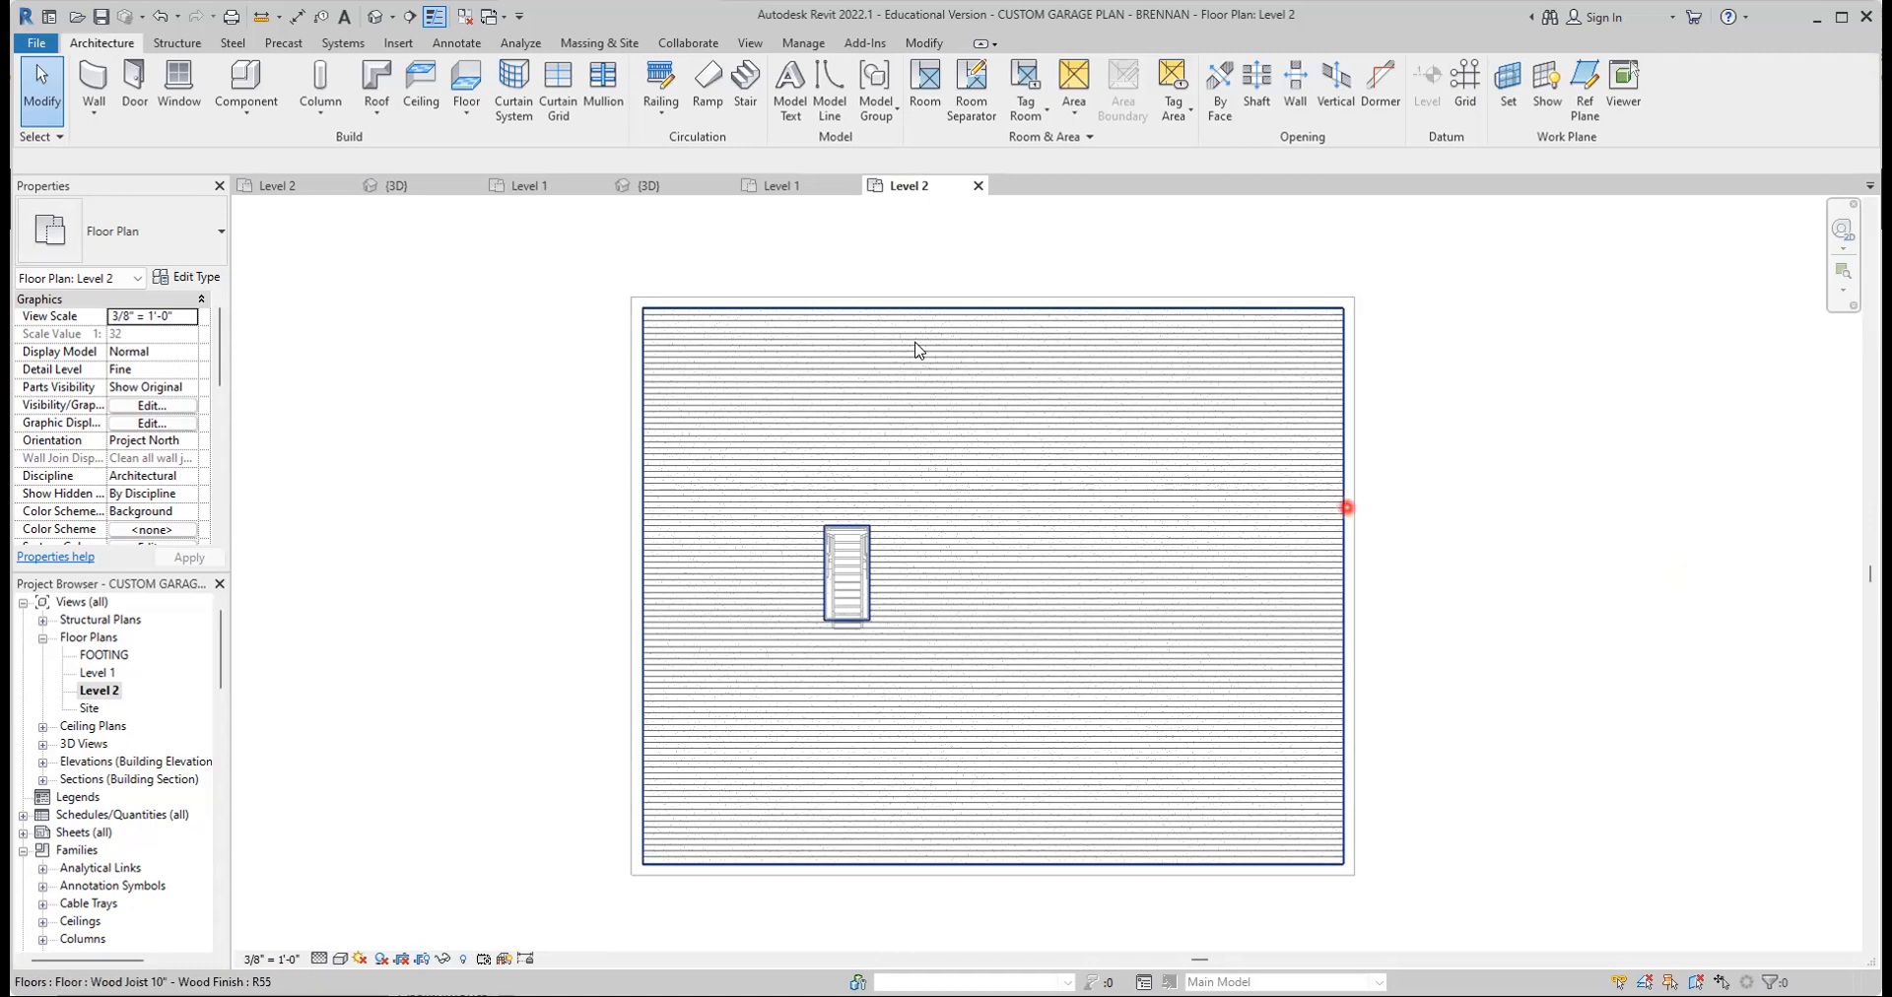
Examine the attic stairs' position and orientation in the master file's Level 1 plan, and return to the garage's Level 2 plan
{"action": "left_click", "coordinate": [775, 188]}
{"action": "scroll", "coordinate": [900, 620], "scroll_direction": "down", "scroll_amount": 4}
{"action": "scroll", "coordinate": [786, 682], "scroll_direction": "down", "scroll_amount": 3}
{"action": "scroll", "coordinate": [781, 663], "scroll_direction": "up", "scroll_amount": 5}
{"action": "scroll", "coordinate": [808, 670], "scroll_direction": "up", "scroll_amount": 1}
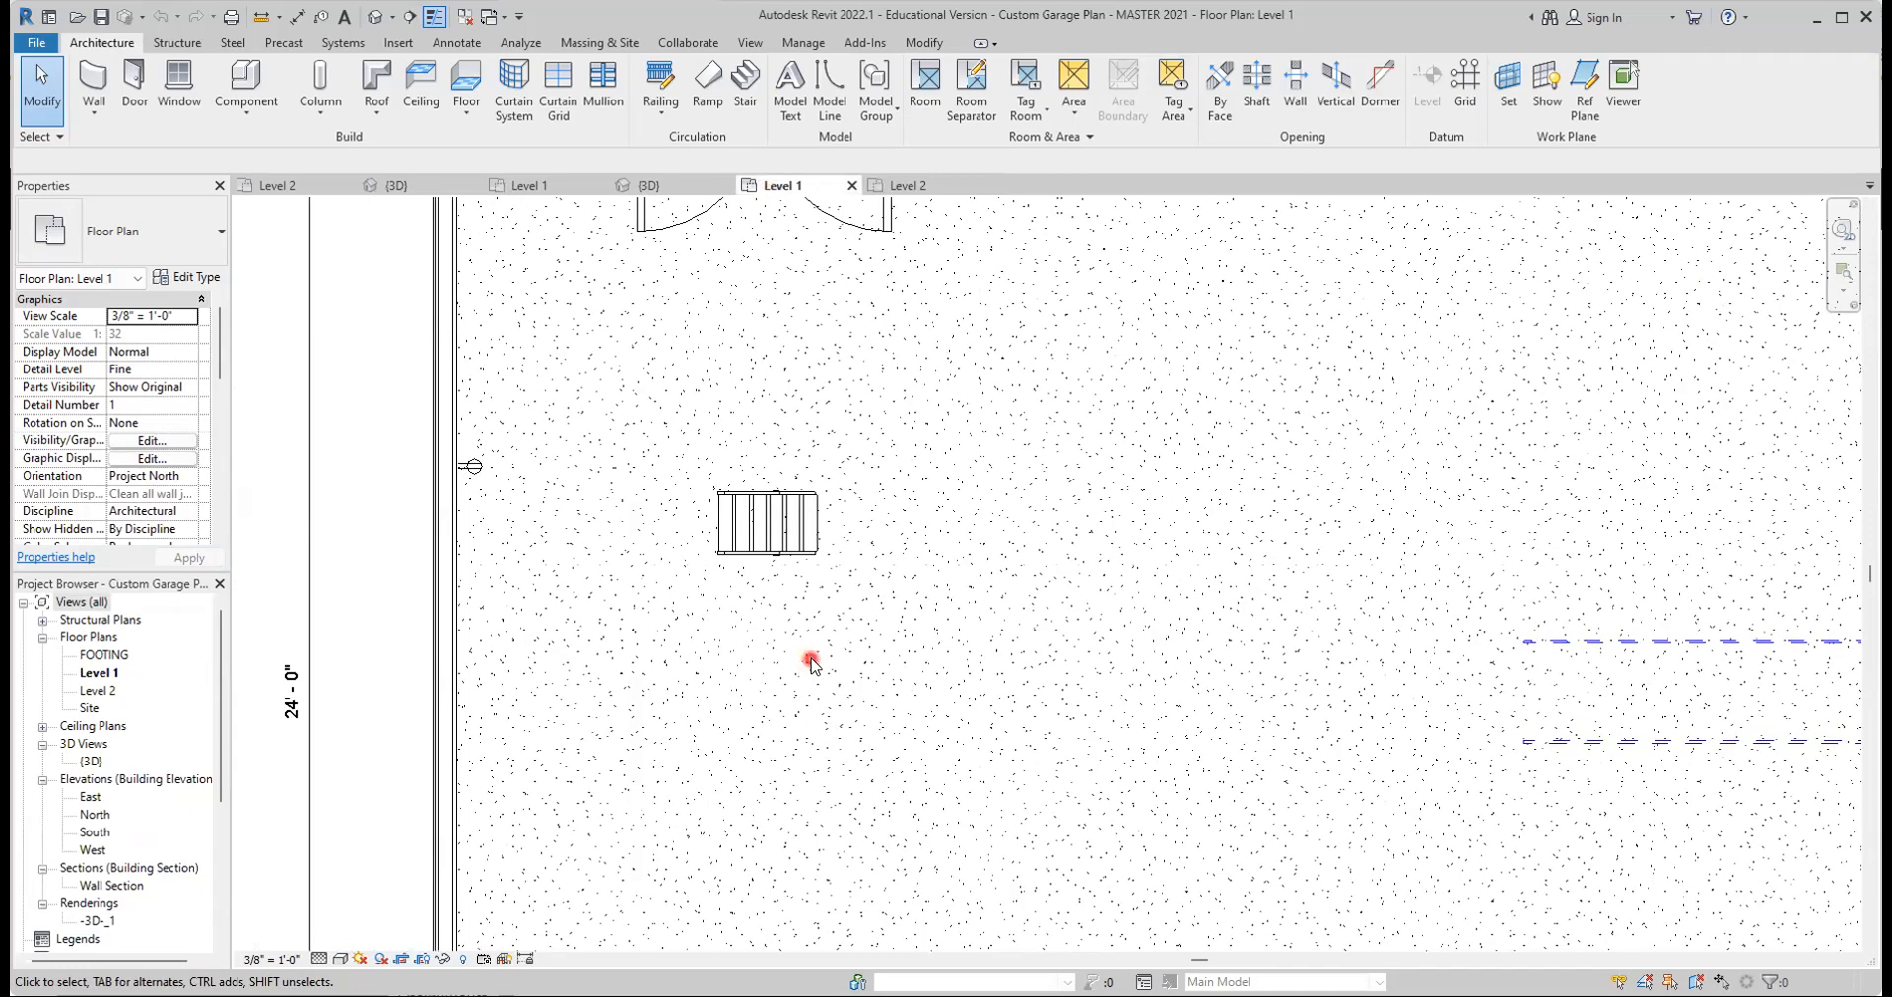
{"action": "left_click", "coordinate": [911, 187]}
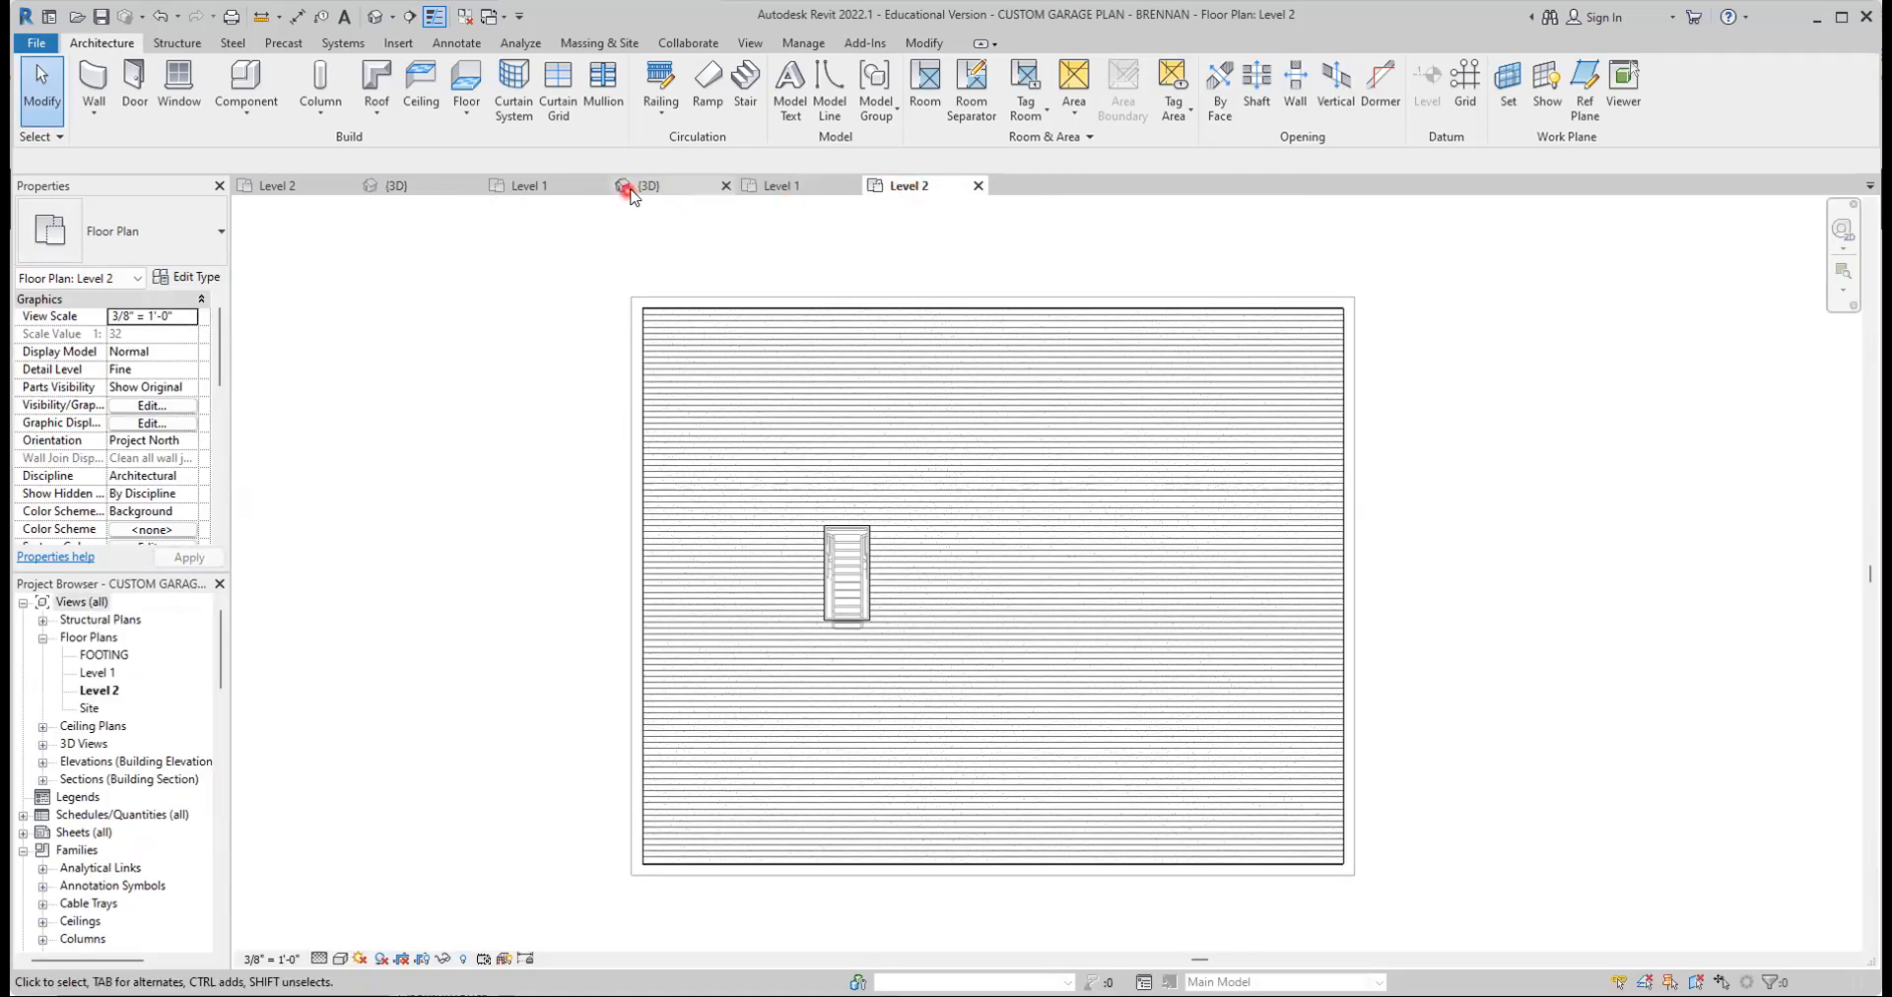
Rotate the attic stairs through three 90° turns in the garage's Level 1 plan to match the master file's horizontal stair orientation
{"action": "left_click", "coordinate": [767, 192]}
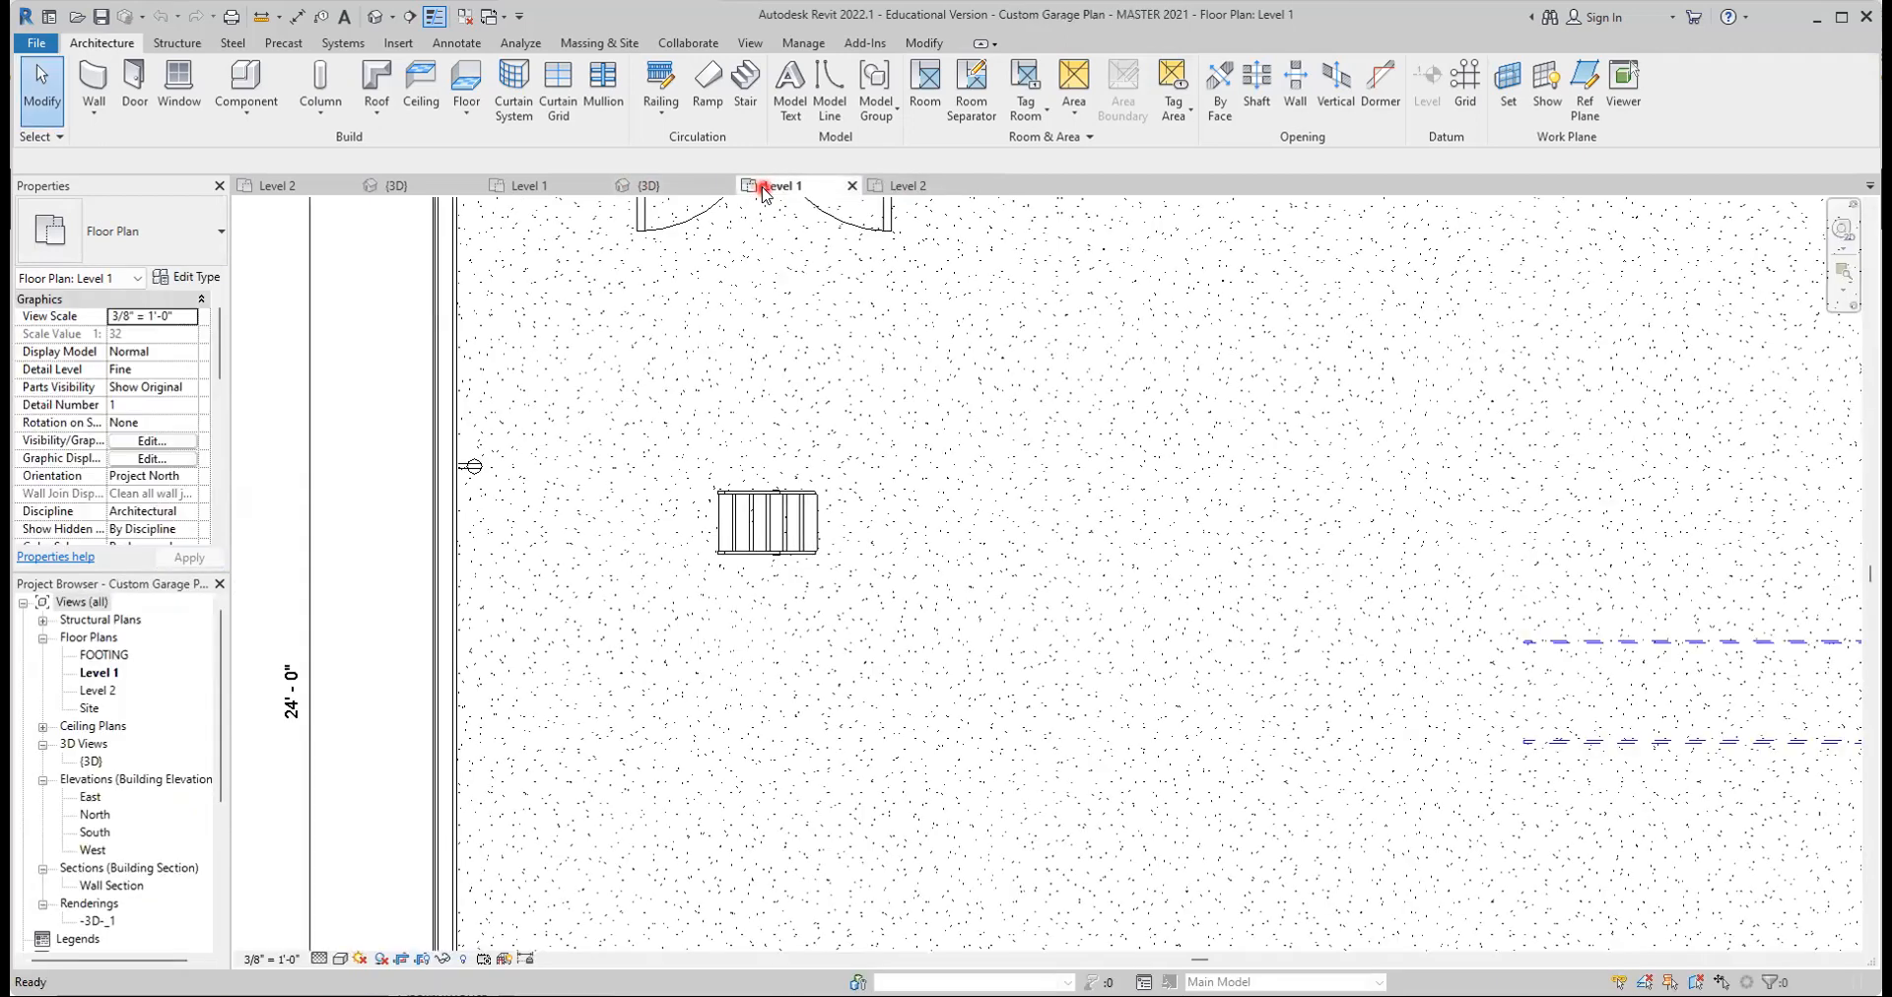
{"action": "scroll", "coordinate": [800, 599], "scroll_direction": "down", "scroll_amount": 5}
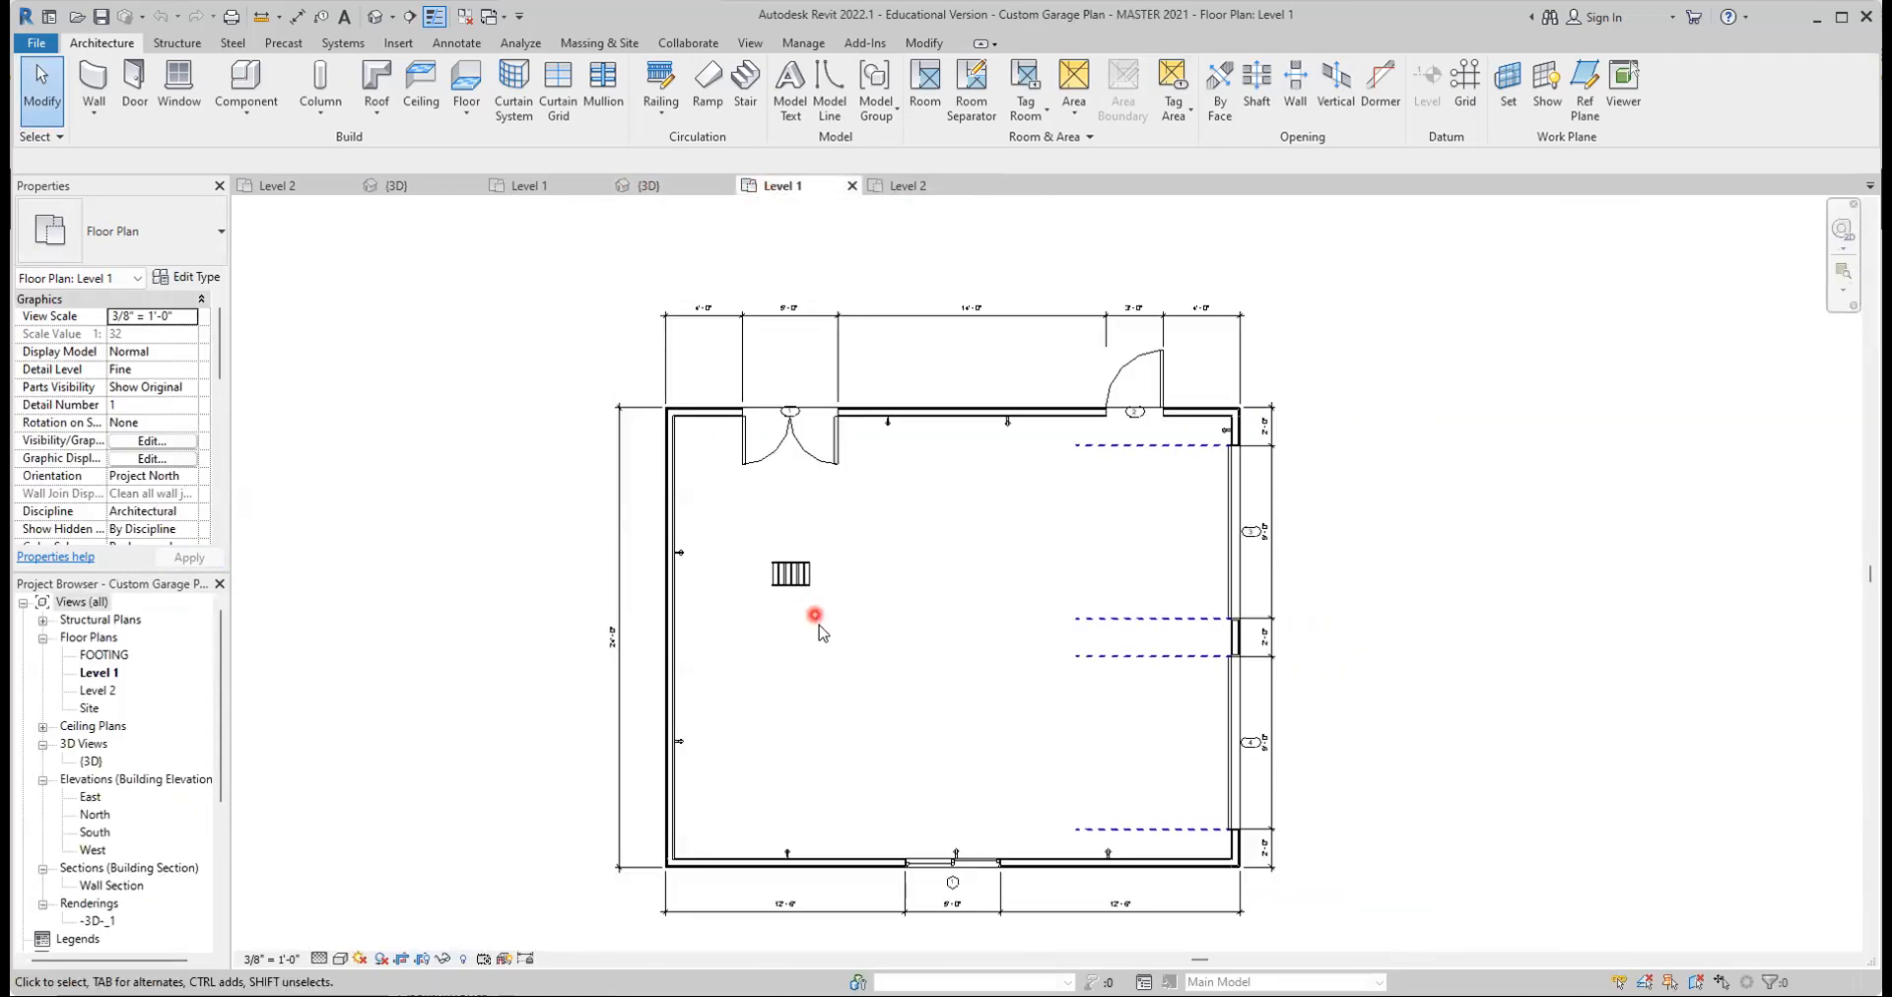
{"action": "middle_click_drag", "start_coordinate": [825, 628], "coordinate": [830, 630]}
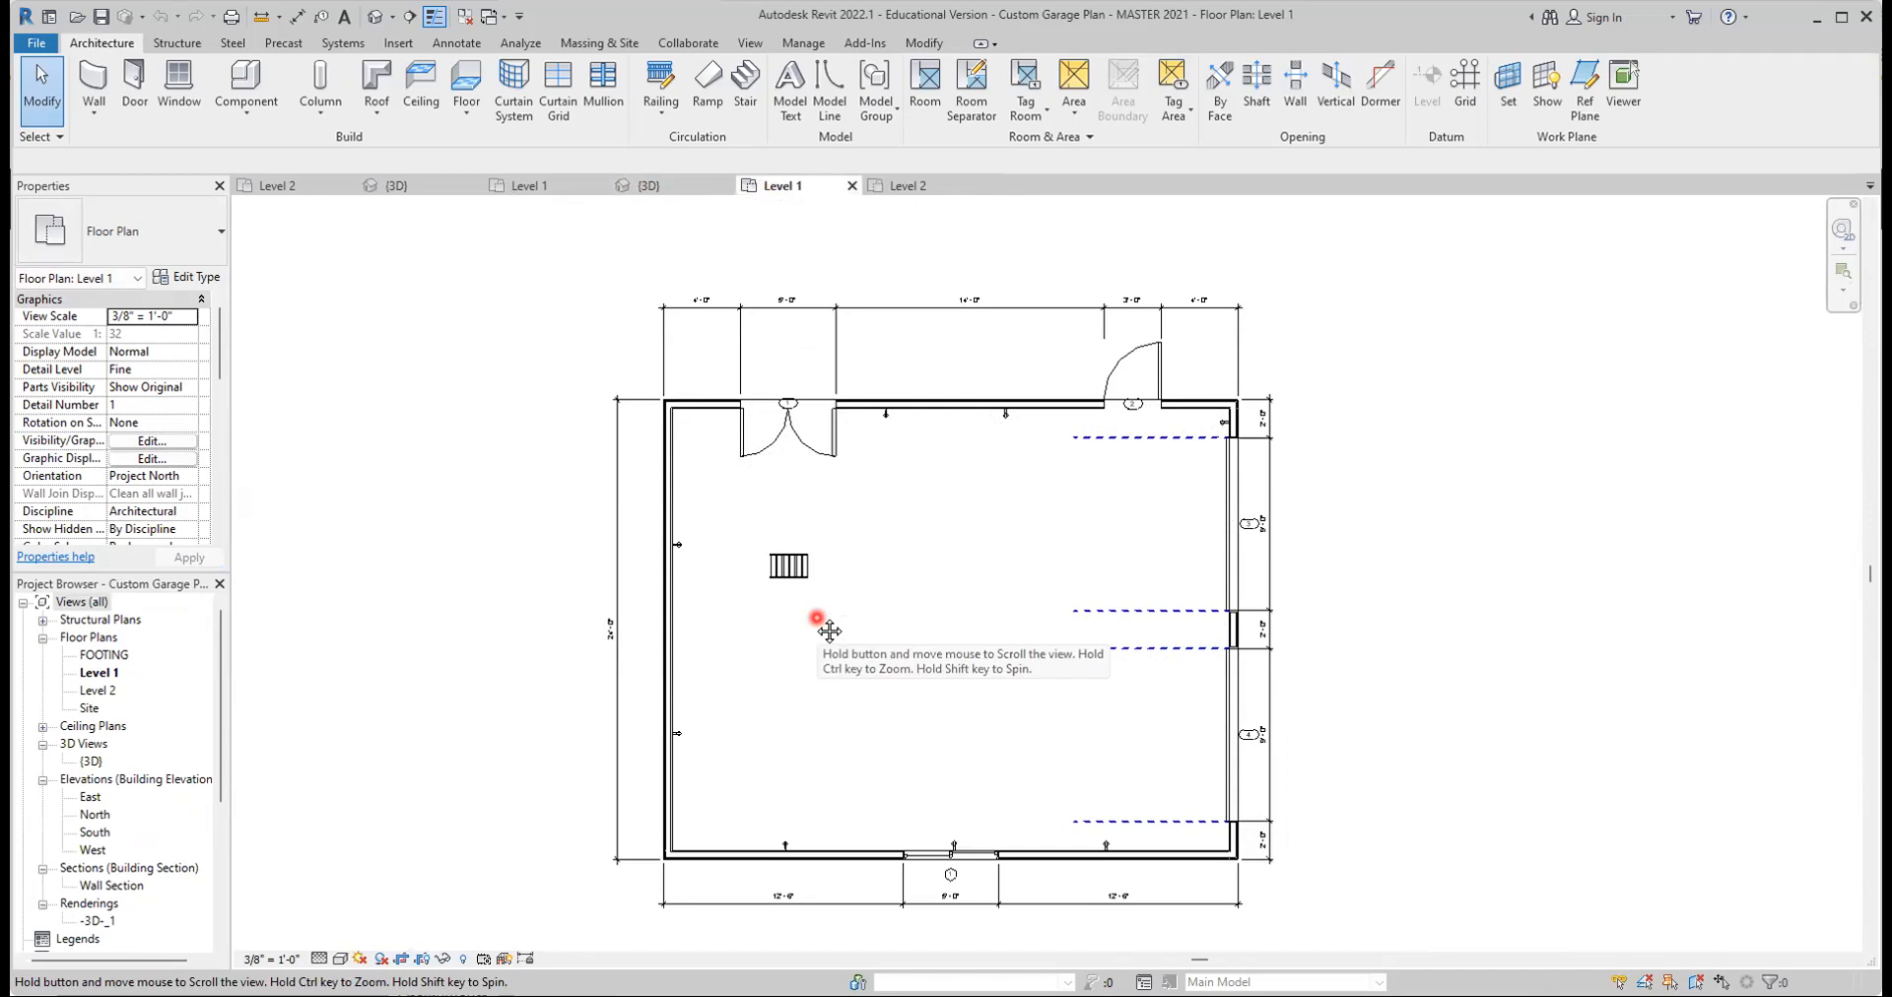
{"action": "left_click", "coordinate": [527, 187]}
{"action": "scroll", "coordinate": [1114, 680], "scroll_direction": "up", "scroll_amount": 2}
{"action": "scroll", "coordinate": [1108, 688], "scroll_direction": "up", "scroll_amount": 3}
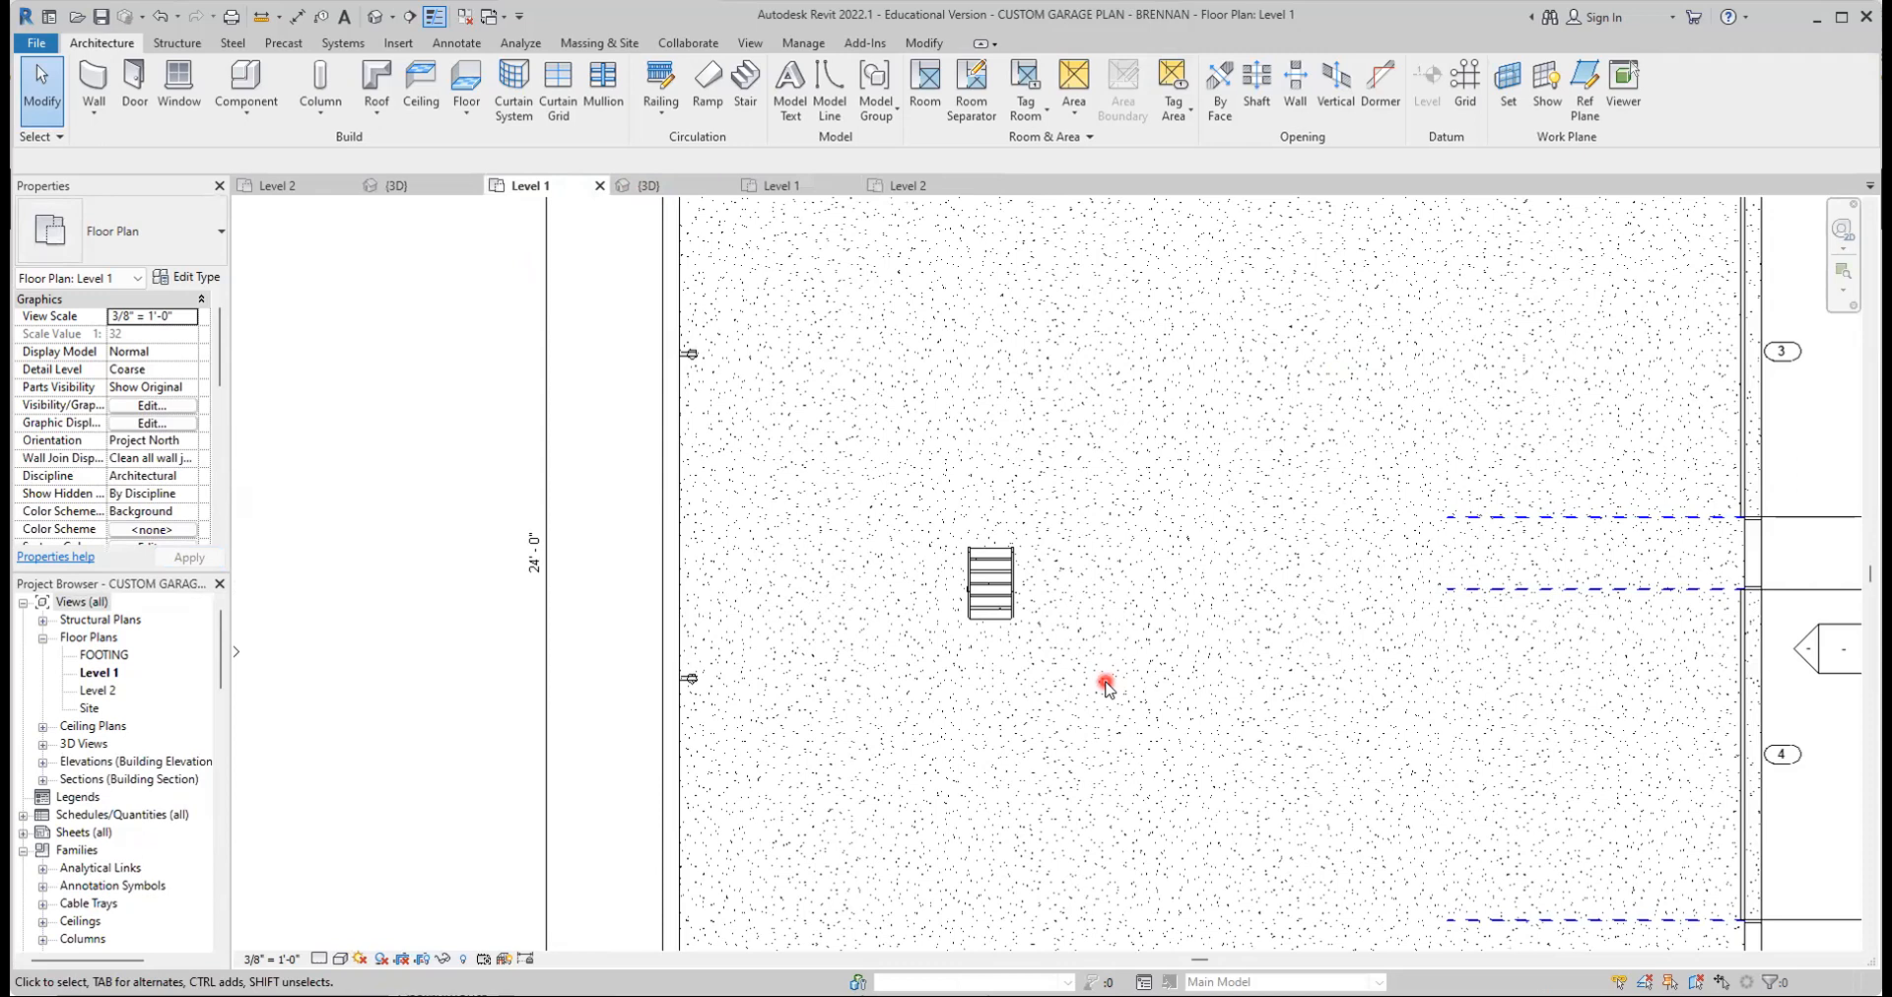
{"action": "left_click", "coordinate": [986, 557]}
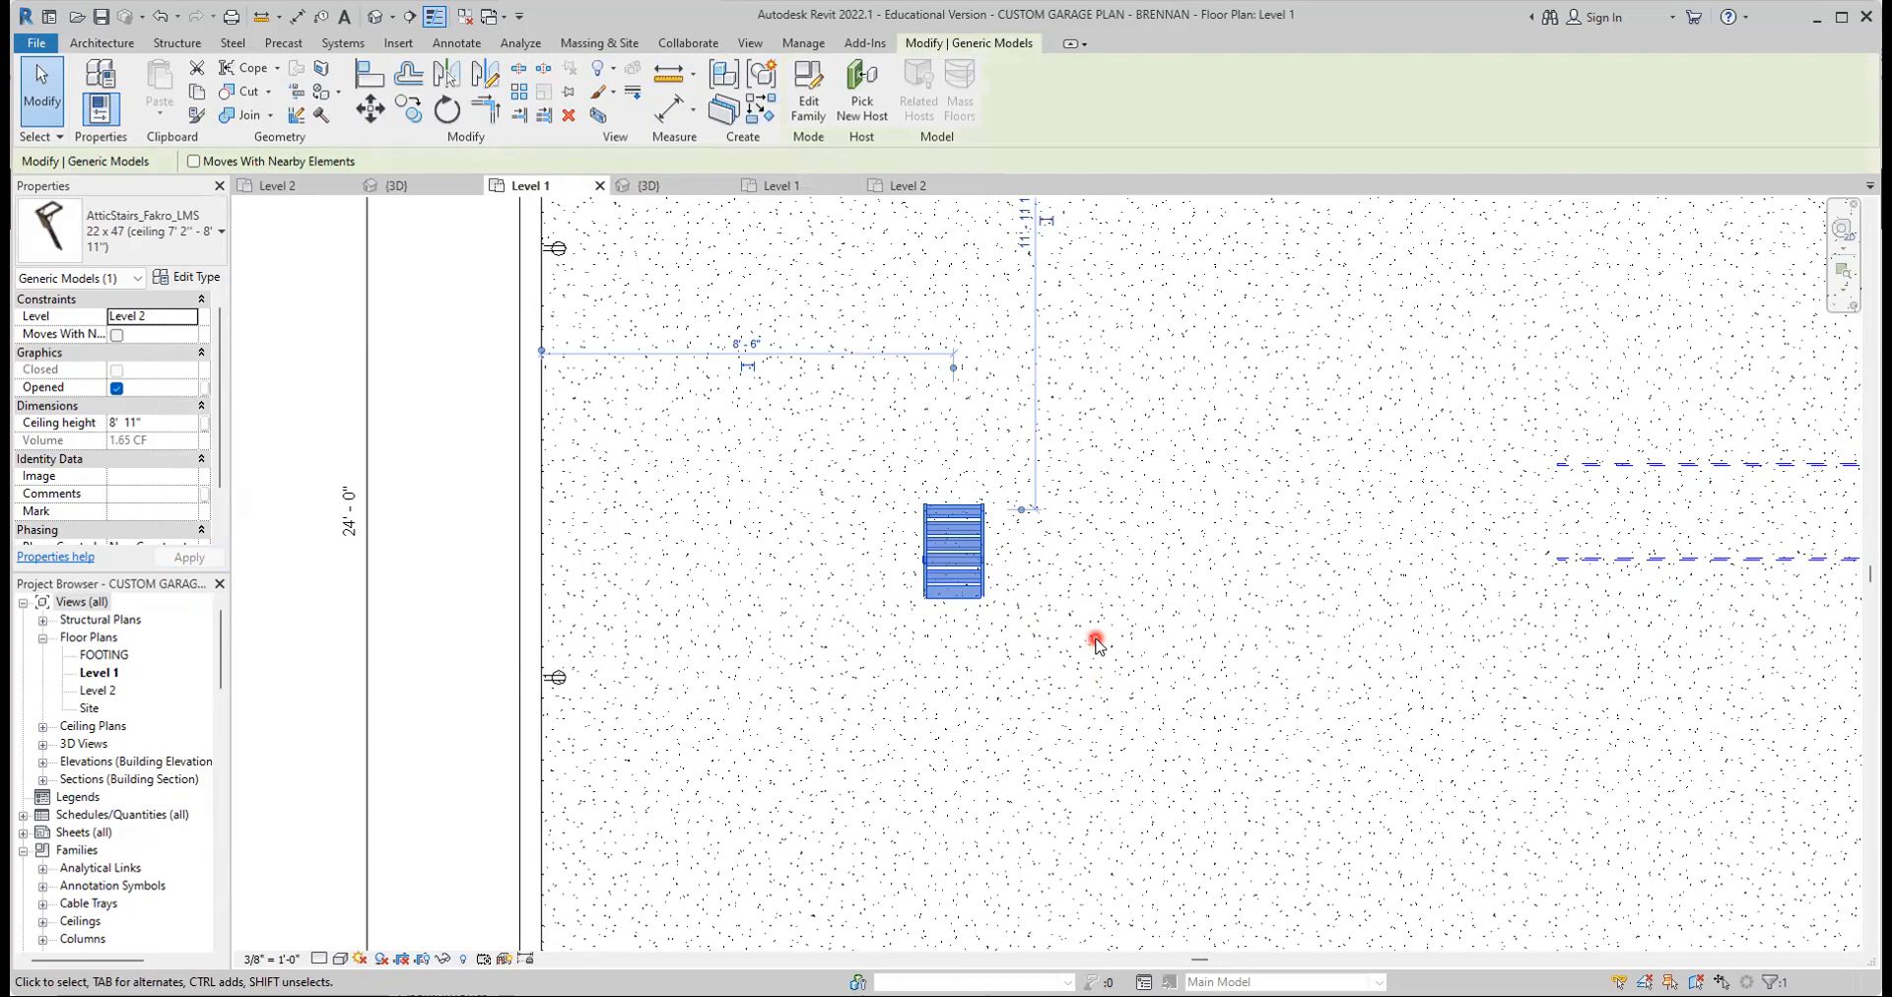
{"action": "key", "text": "space"}
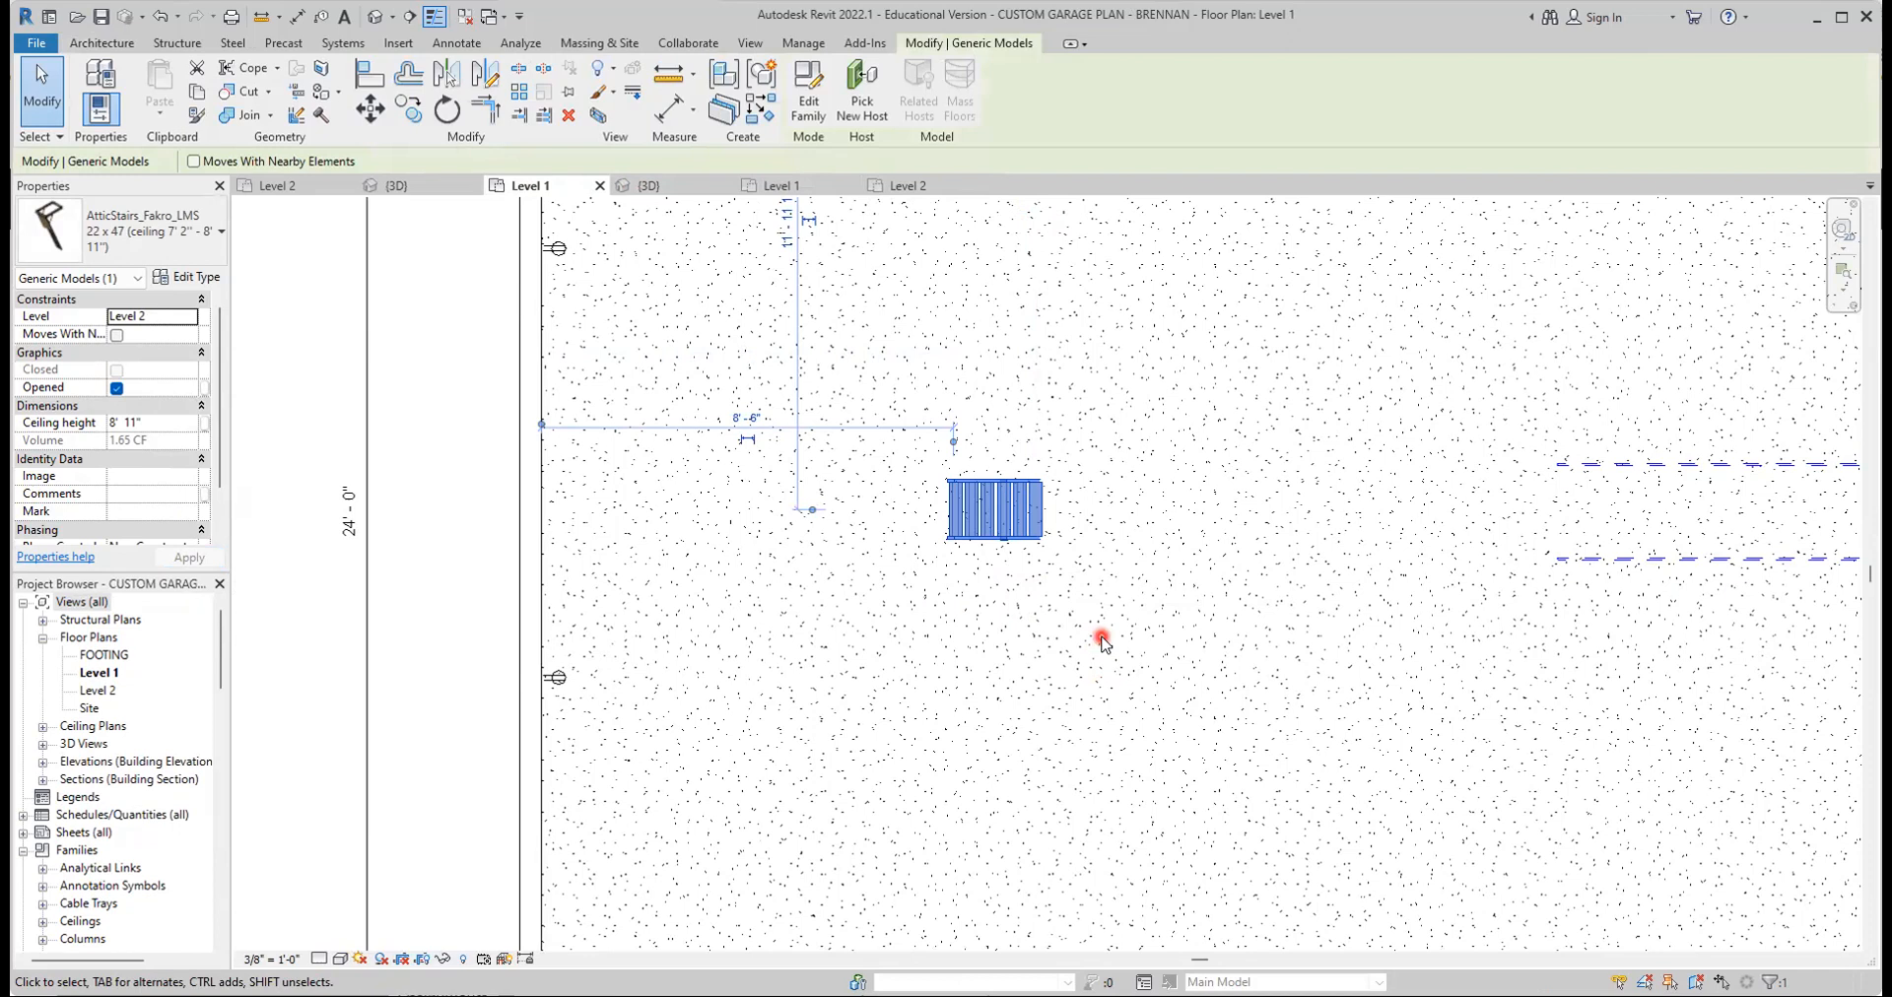
{"action": "key", "text": "space"}
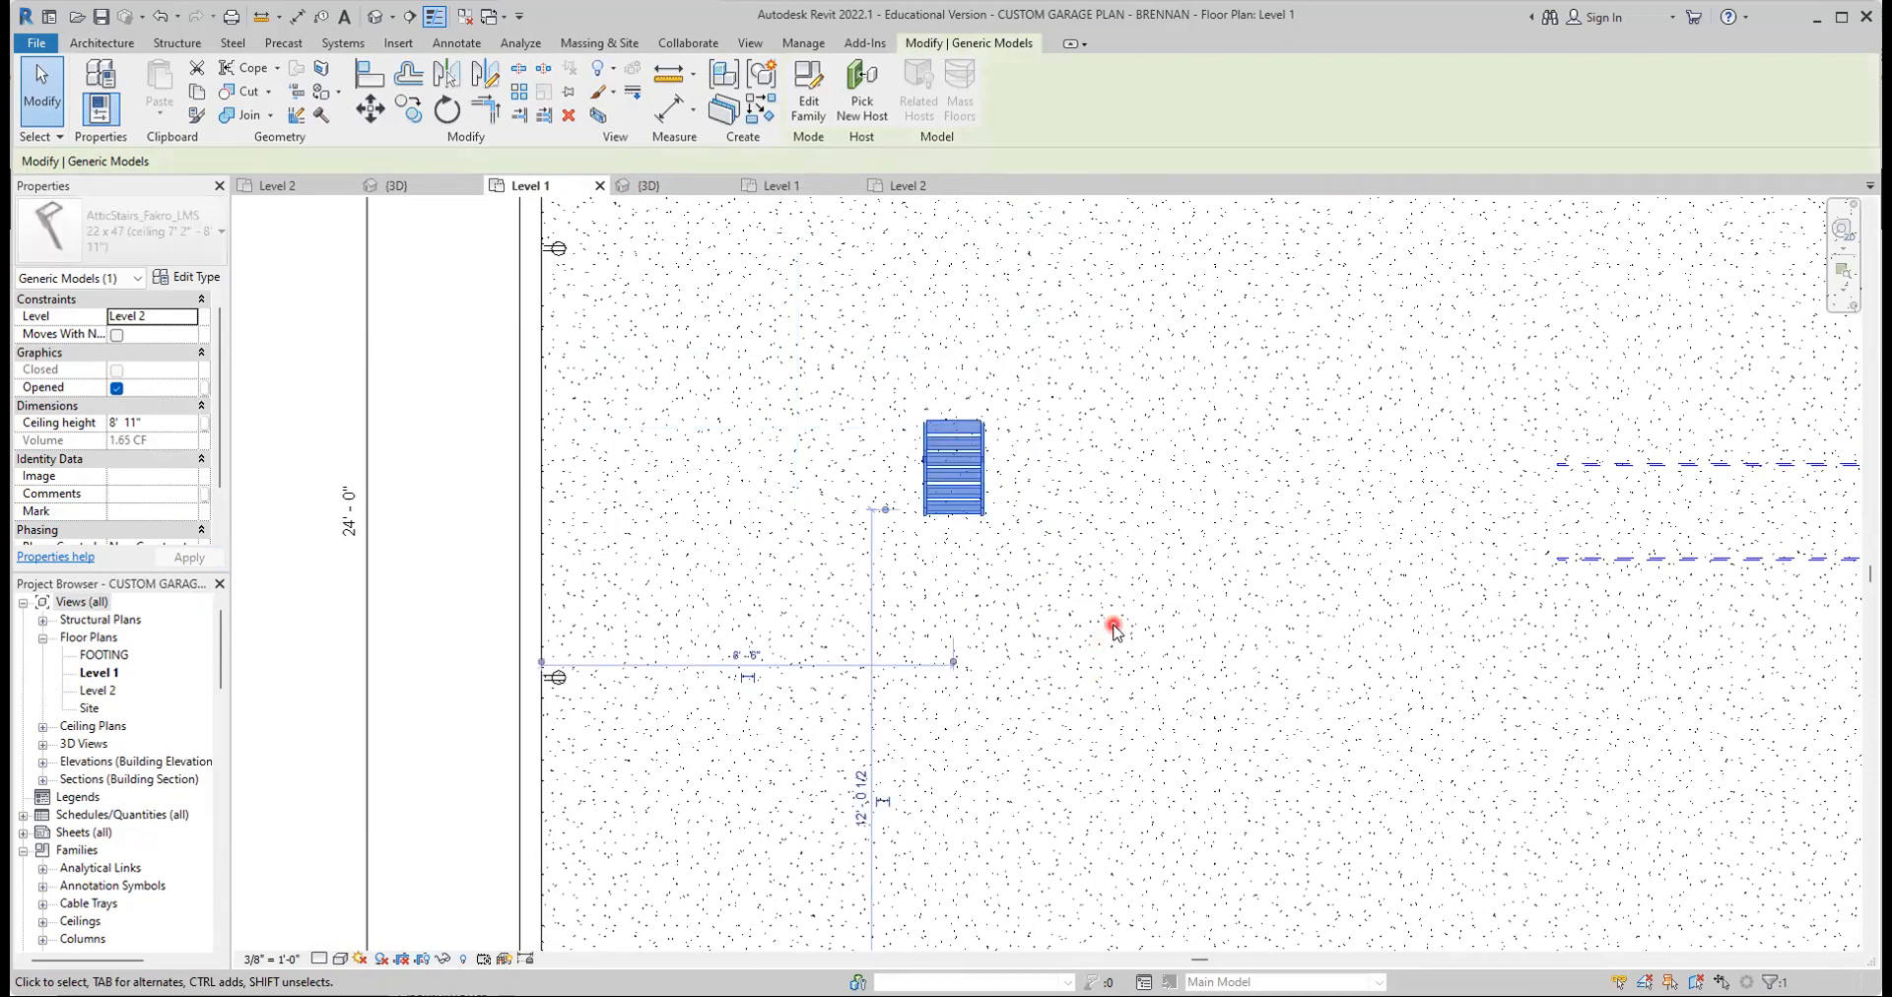
{"action": "key", "text": "space"}
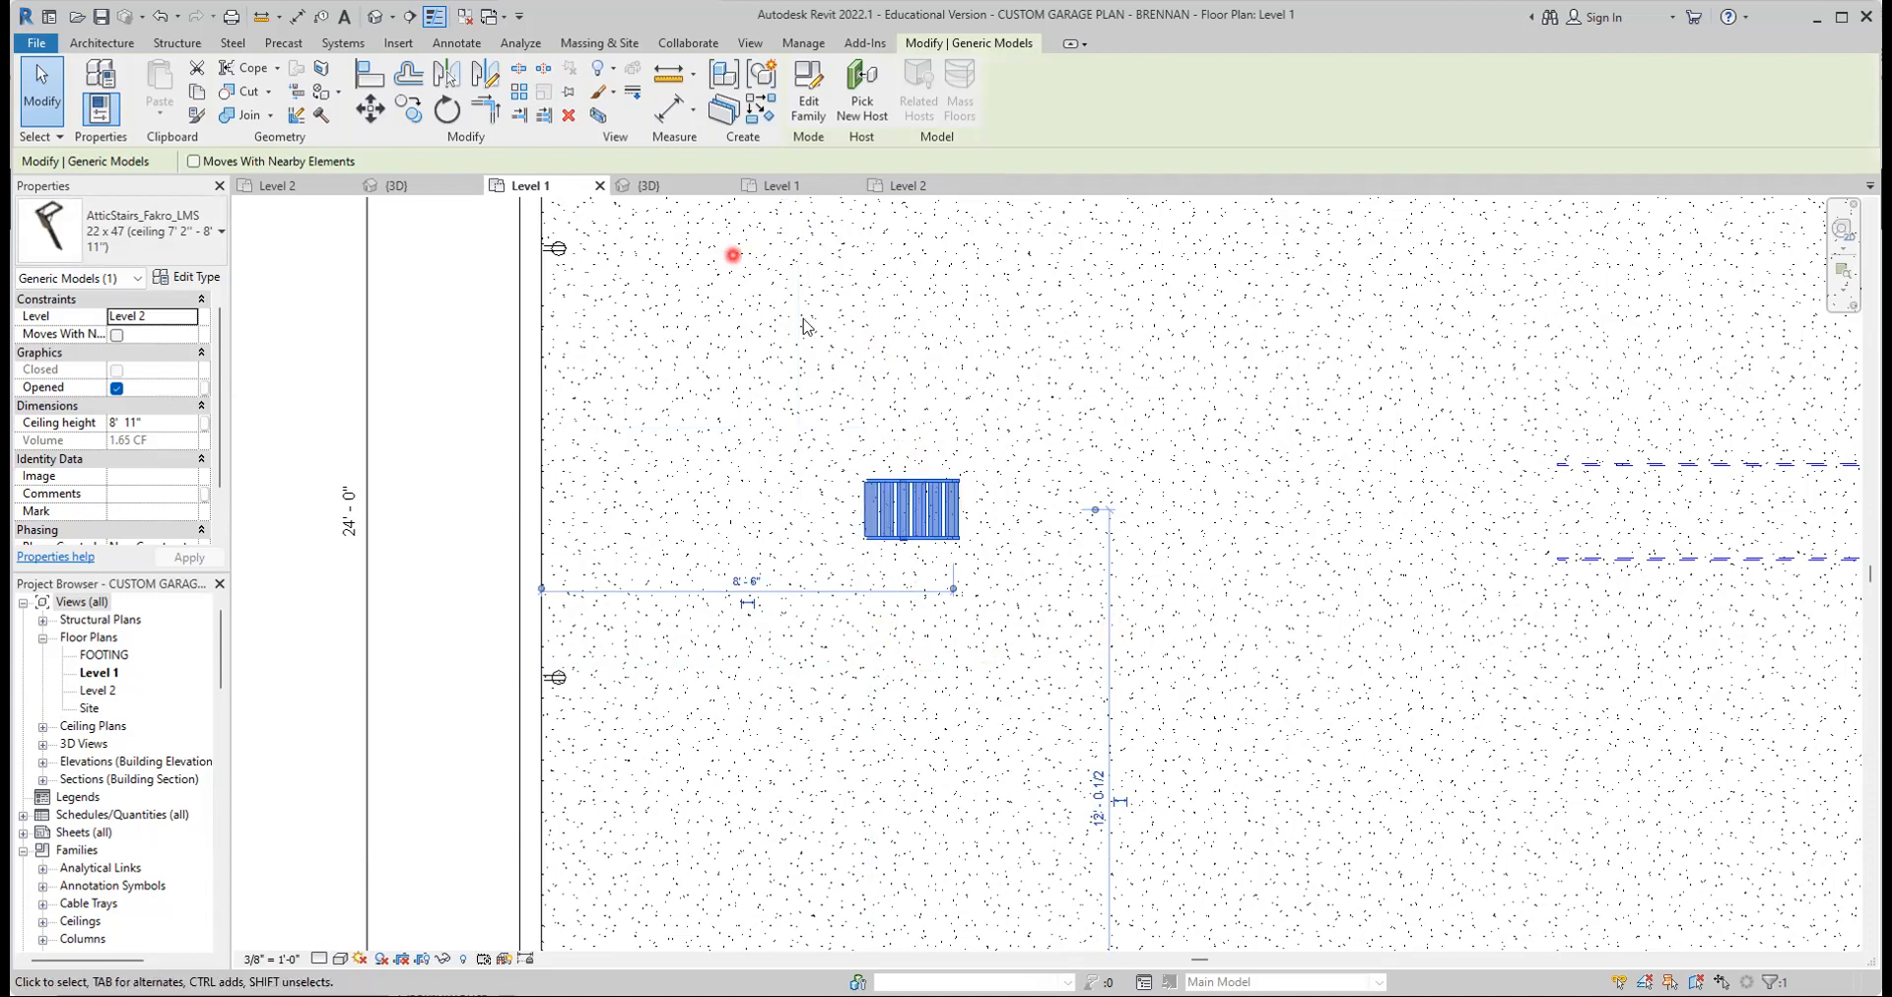
{"action": "left_click", "coordinate": [42, 95]}
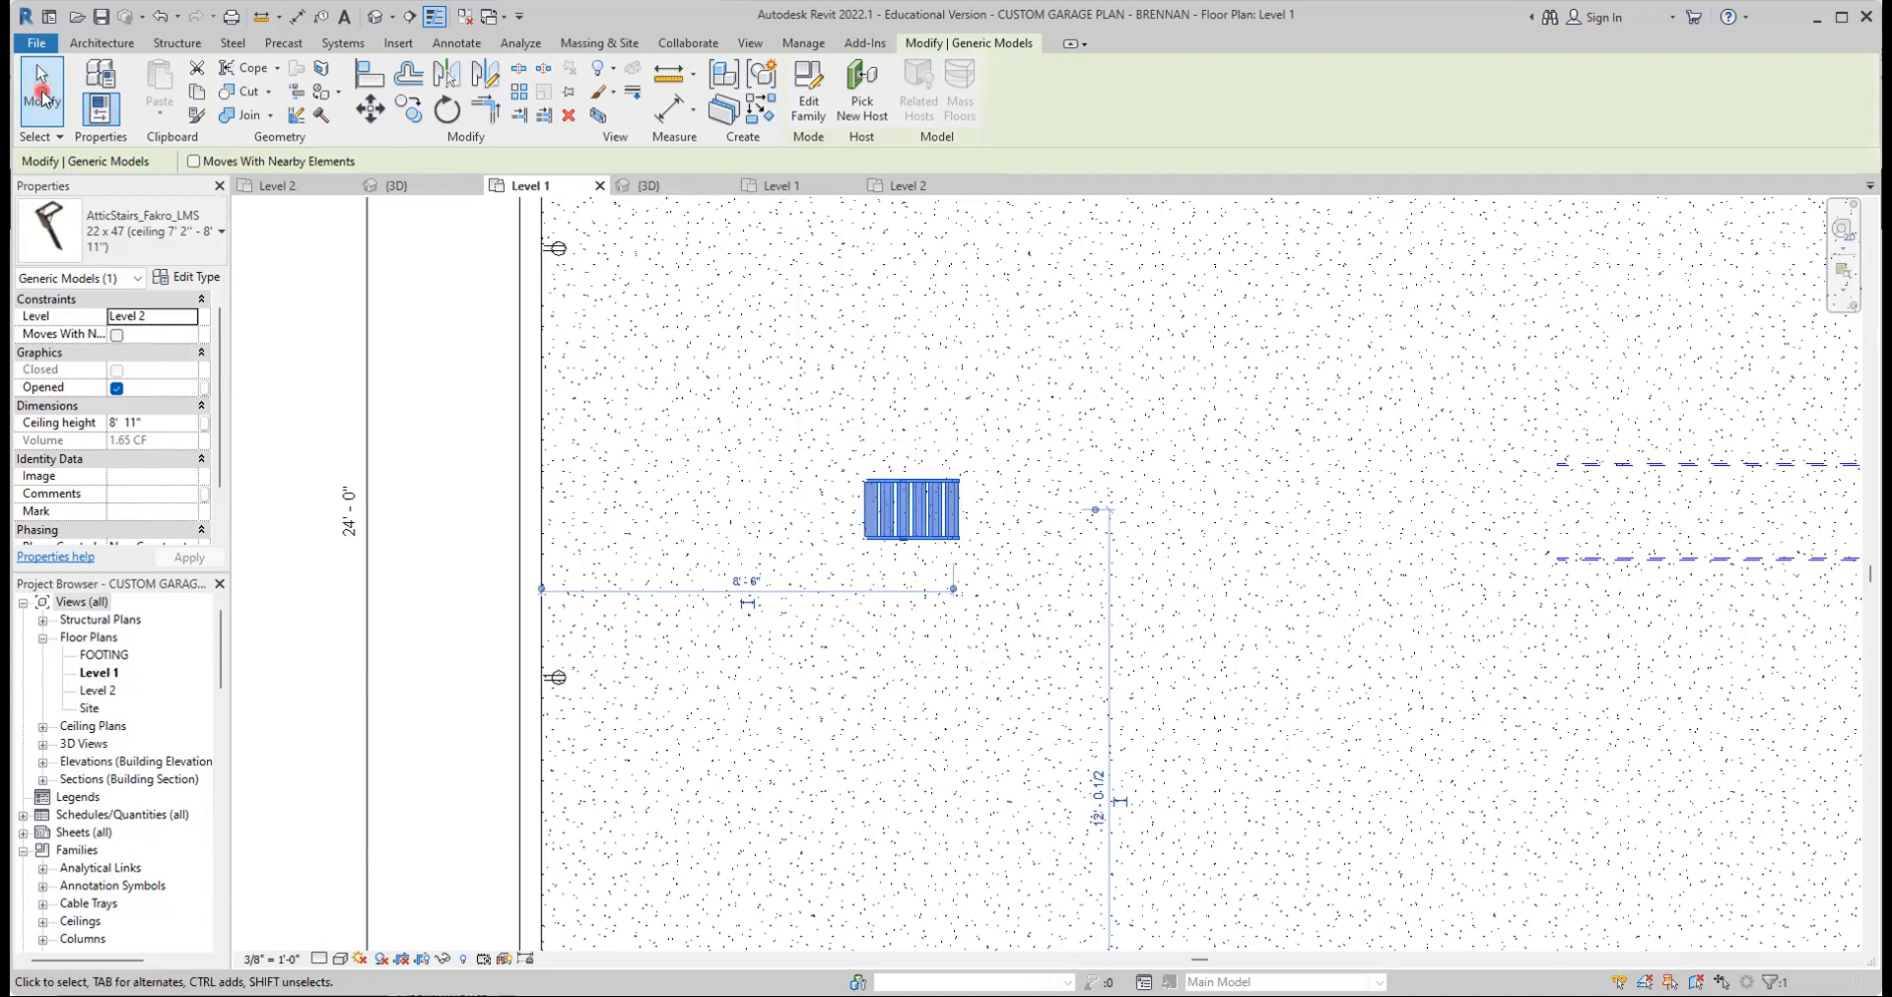
Examine the rotated attic stairs' opening in the Level 2 floor in the garage's 3D view
{"action": "left_click", "coordinate": [649, 186]}
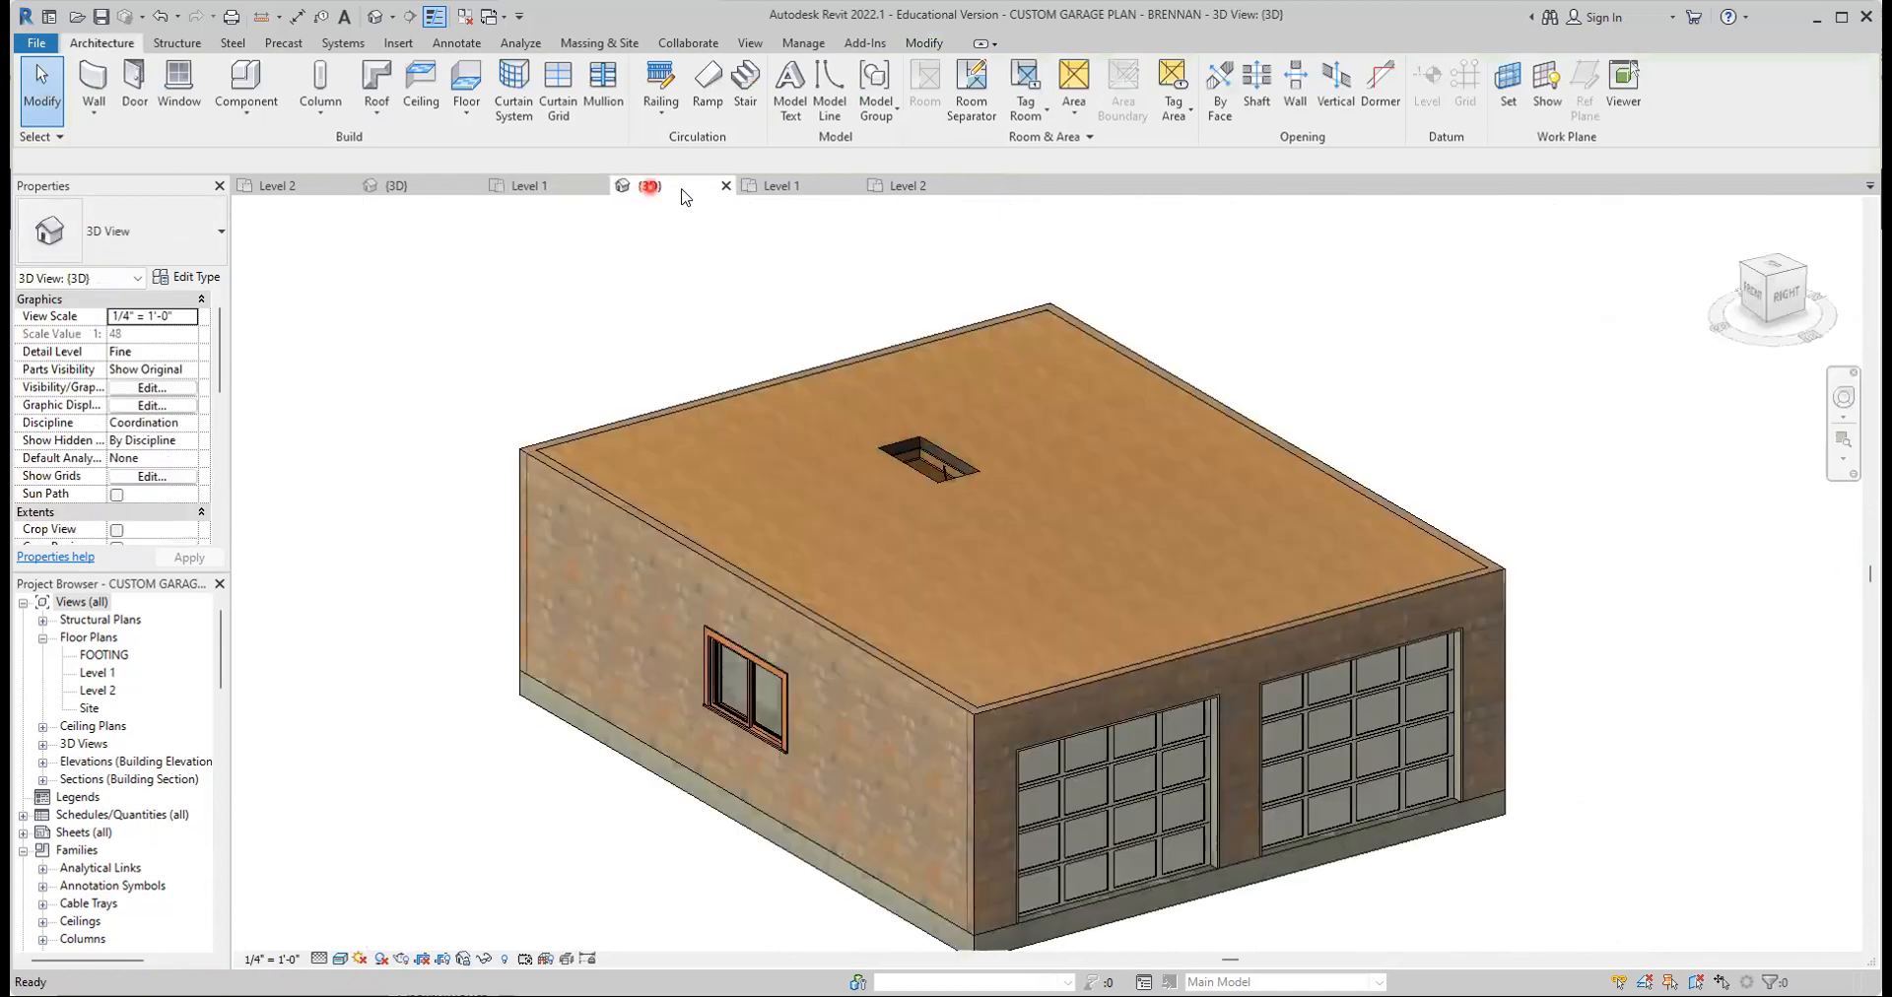
{"action": "scroll", "coordinate": [1014, 443], "scroll_direction": "up", "scroll_amount": 5}
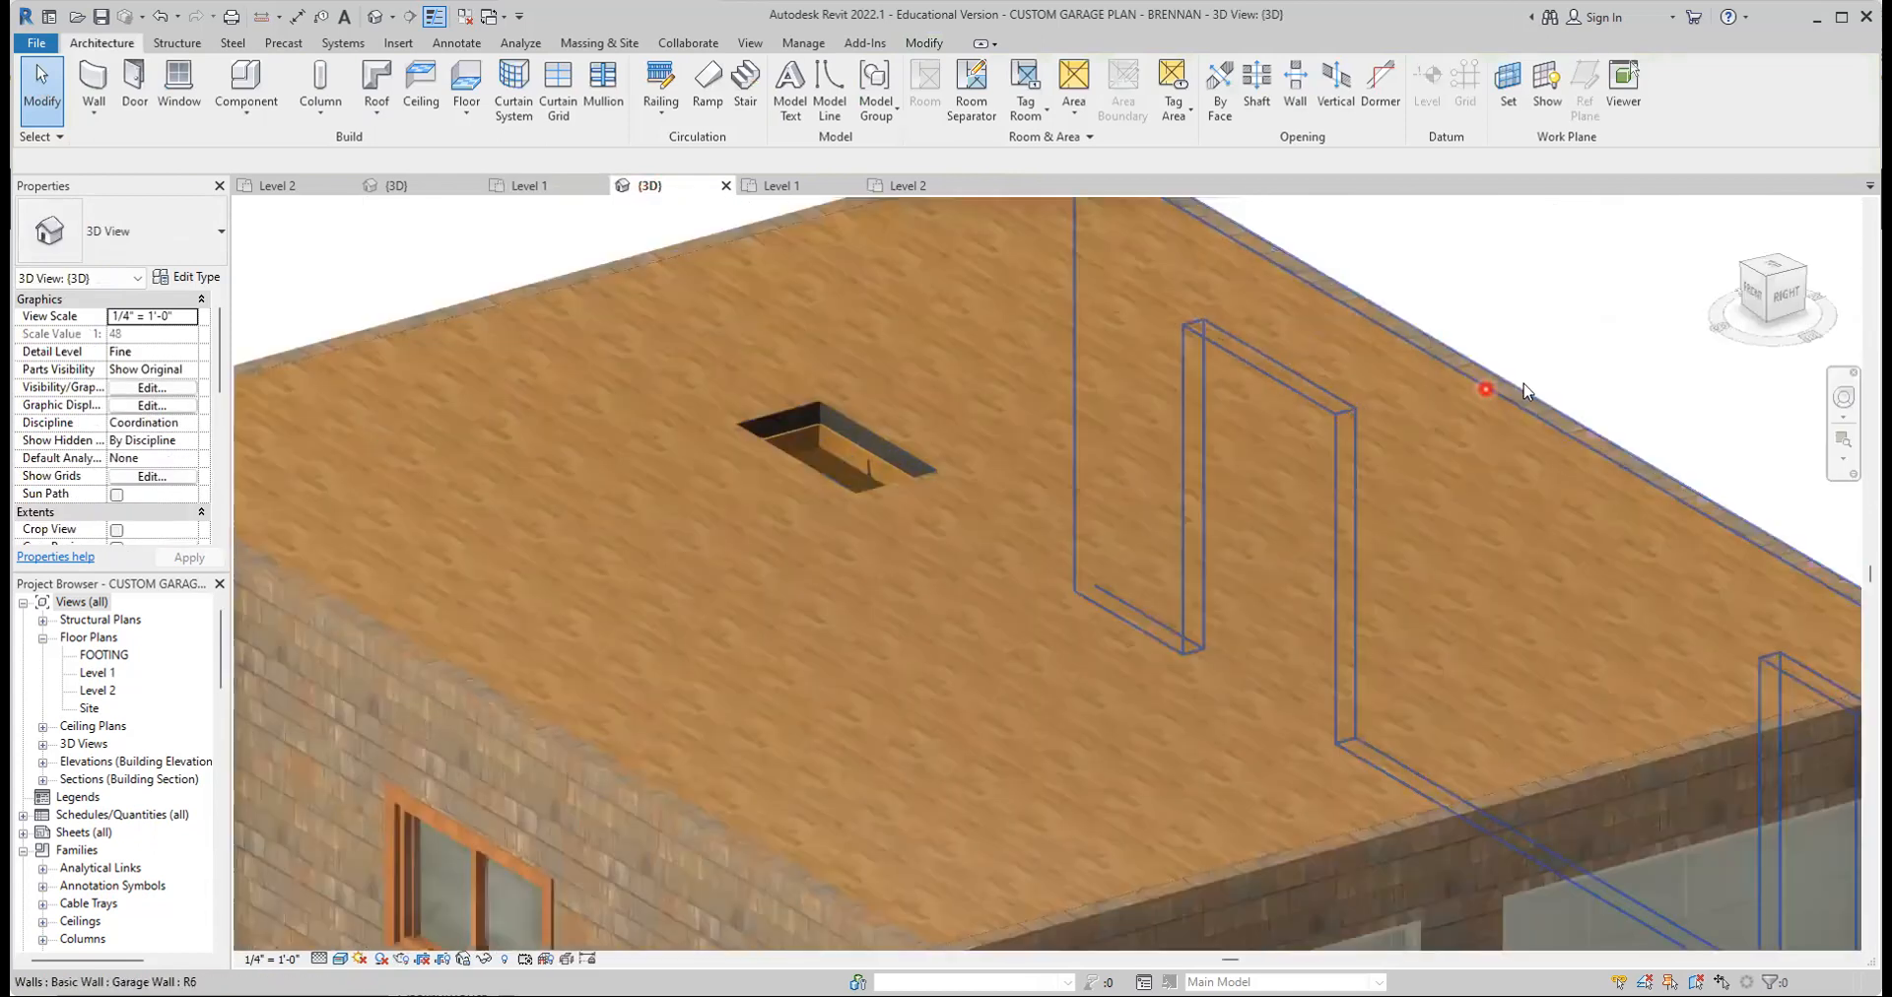
{"action": "scroll", "coordinate": [1580, 370], "scroll_direction": "down", "scroll_amount": 5}
{"action": "middle_click_drag", "start_coordinate": [1695, 493], "coordinate": [1705, 416], "text": "shift"}
Shift the attic stairs slightly sideways in the master file's Level 1 plan and deselect them
{"action": "left_click", "coordinate": [793, 185]}
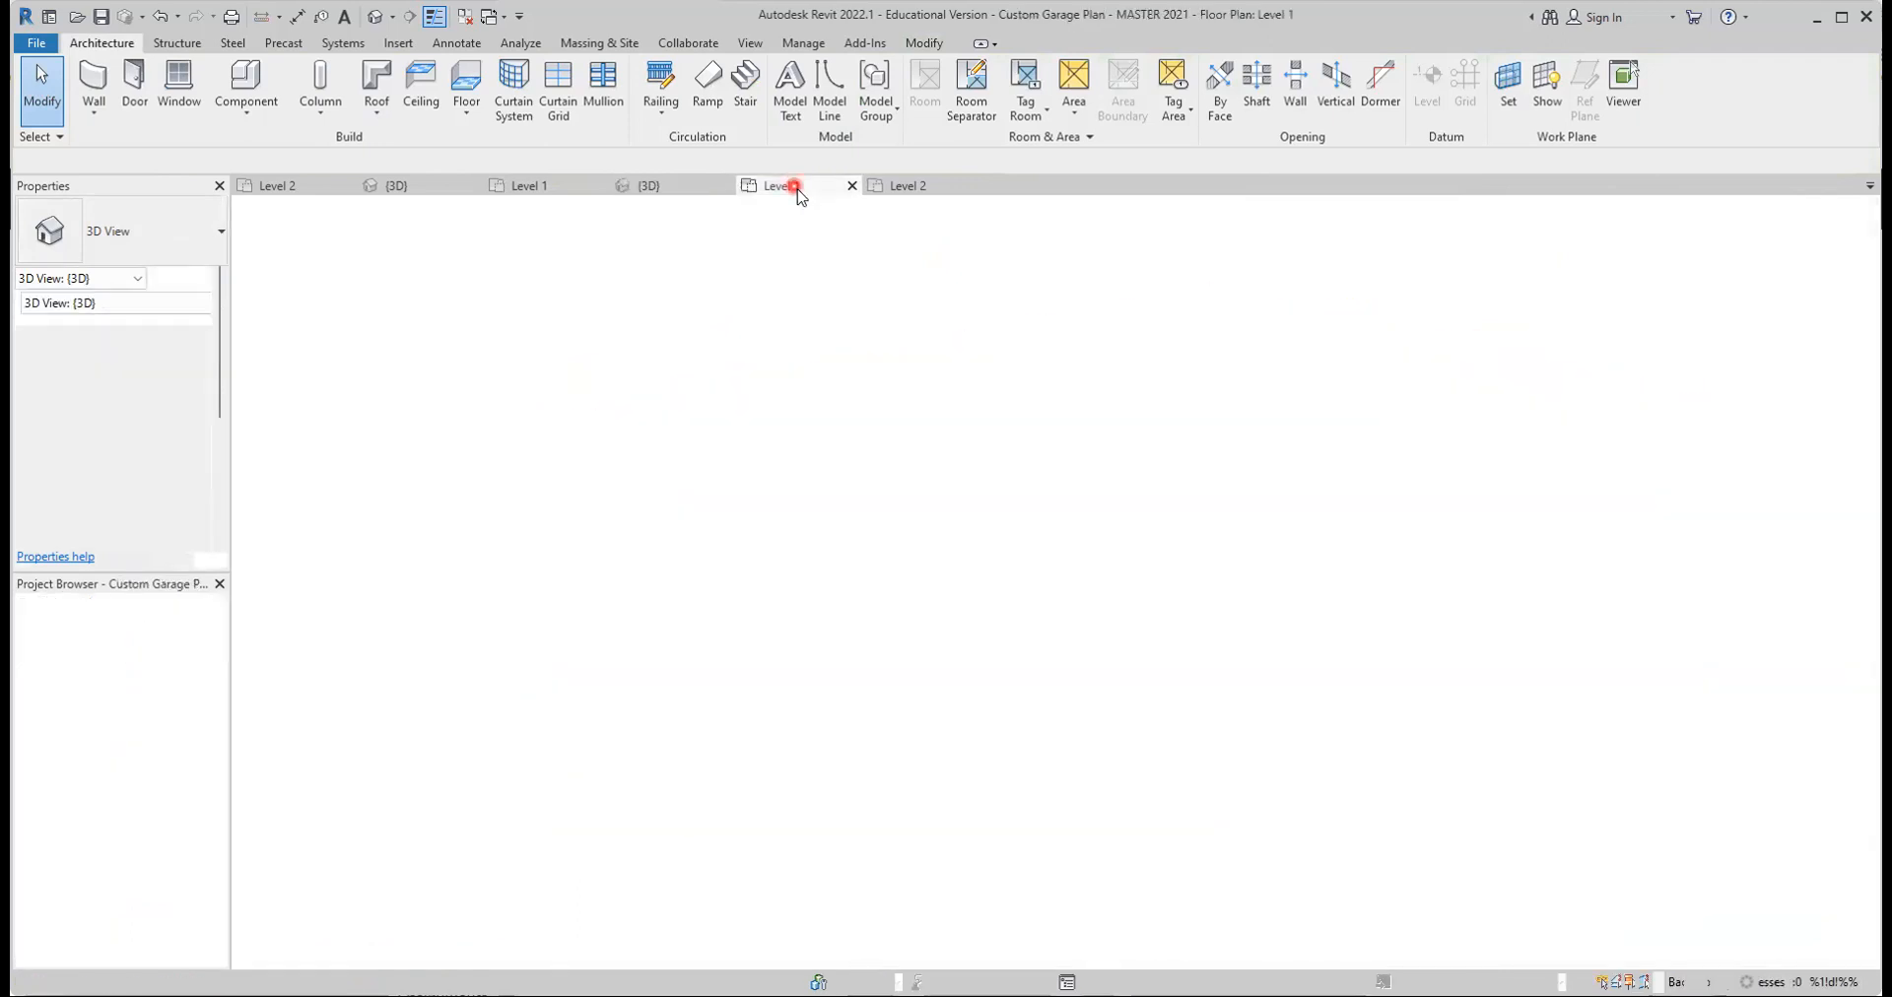
{"action": "left_click", "coordinate": [786, 567]}
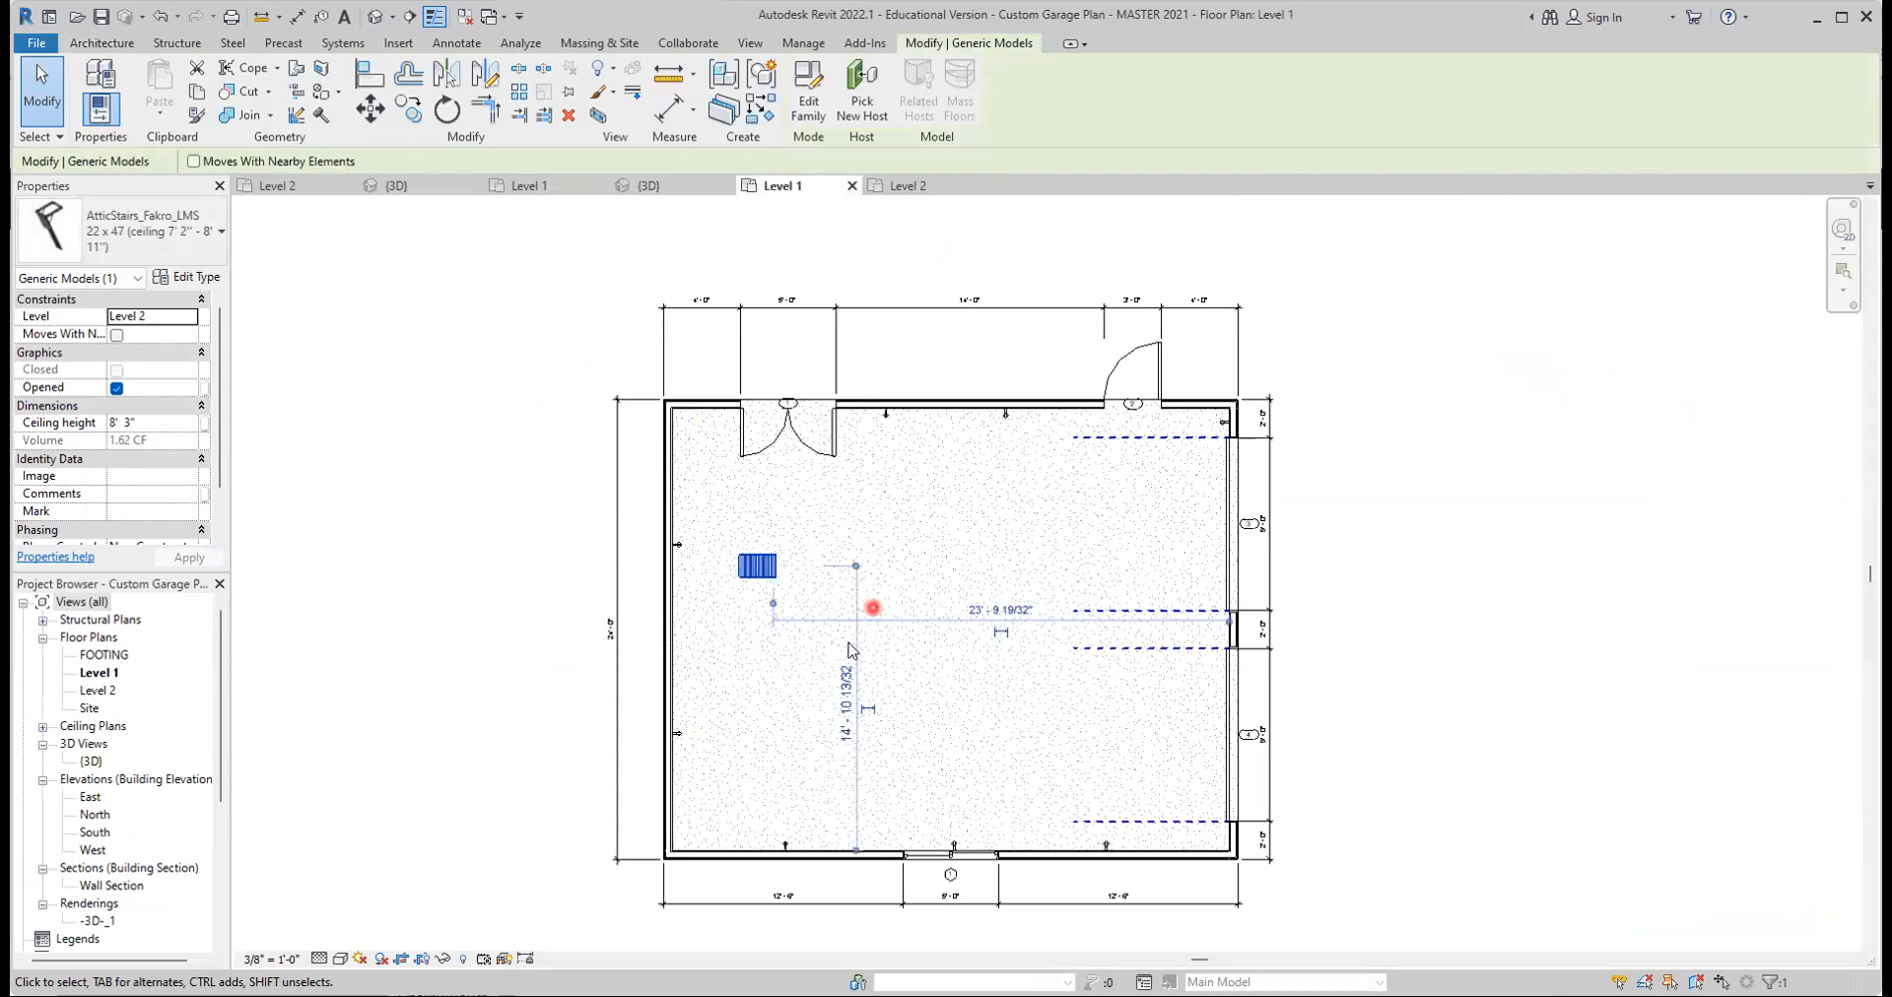
{"action": "left_click_drag", "start_coordinate": [817, 582], "coordinate": [838, 580]}
{"action": "key", "text": "Escape"}
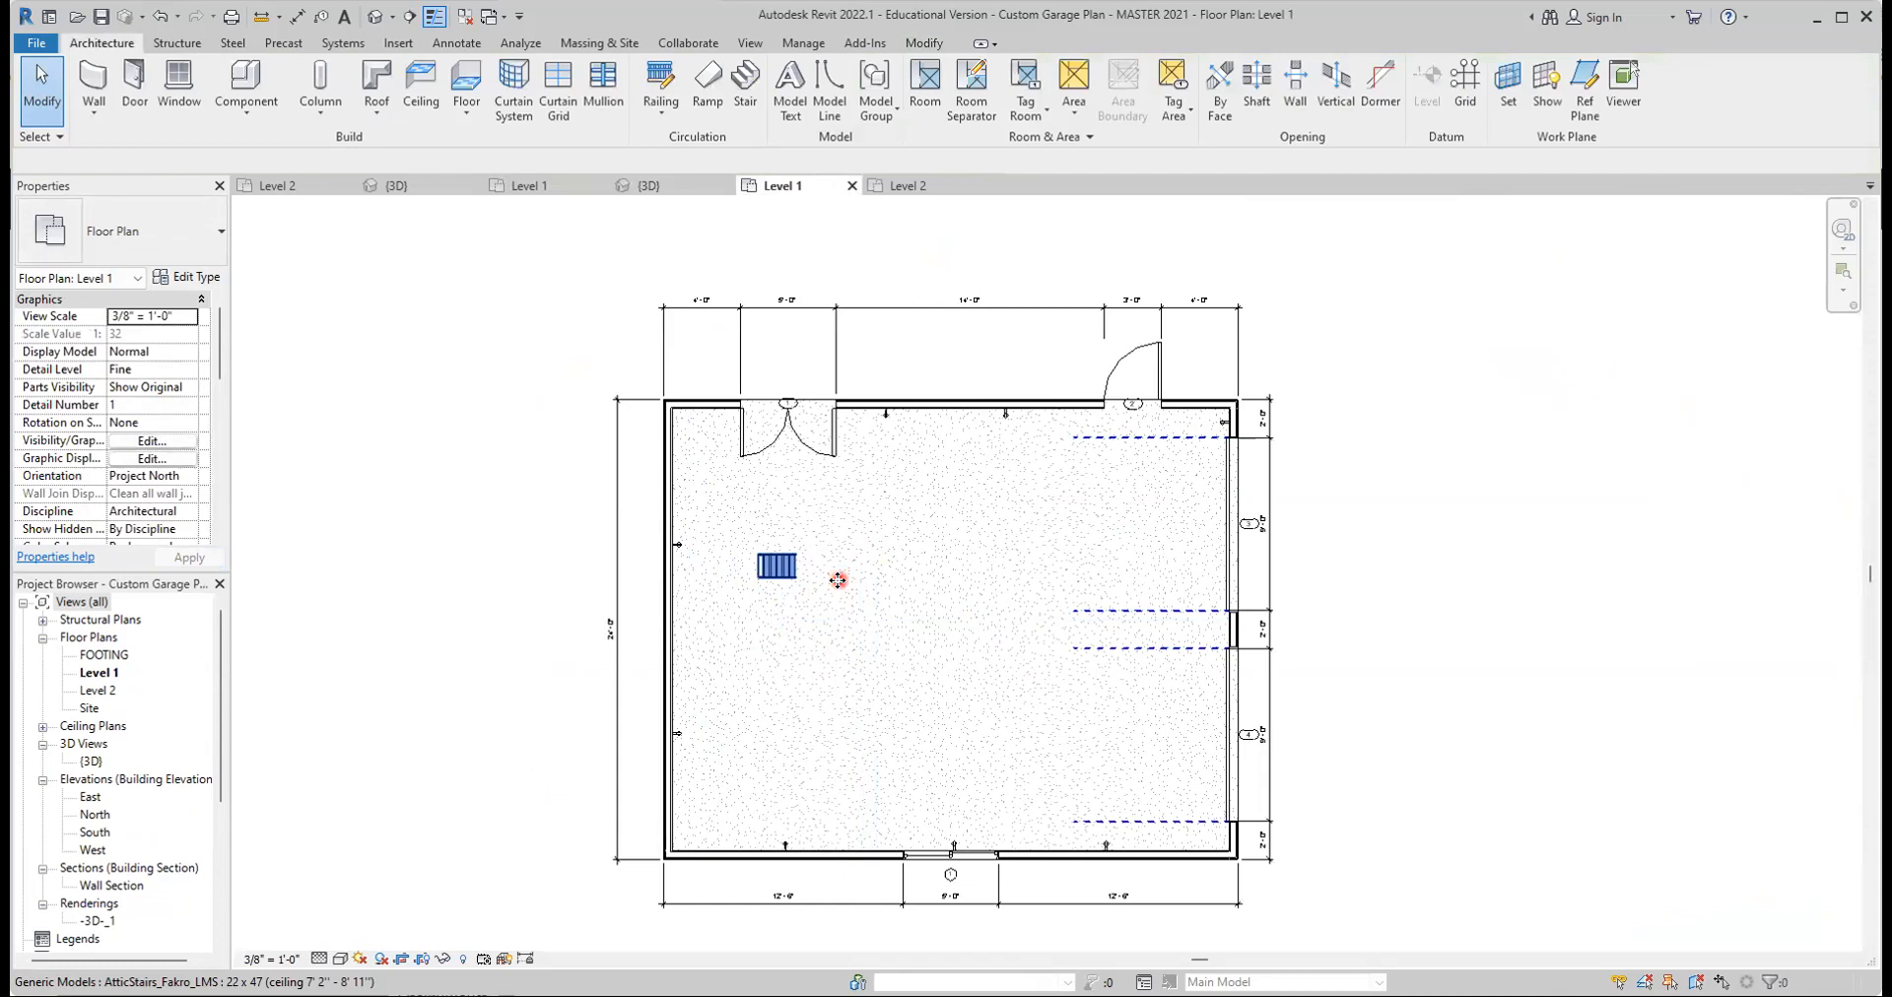
Inspect the floor and attic stair opening in the garage's 3D view, and save the garage project
{"action": "left_click", "coordinate": [649, 187]}
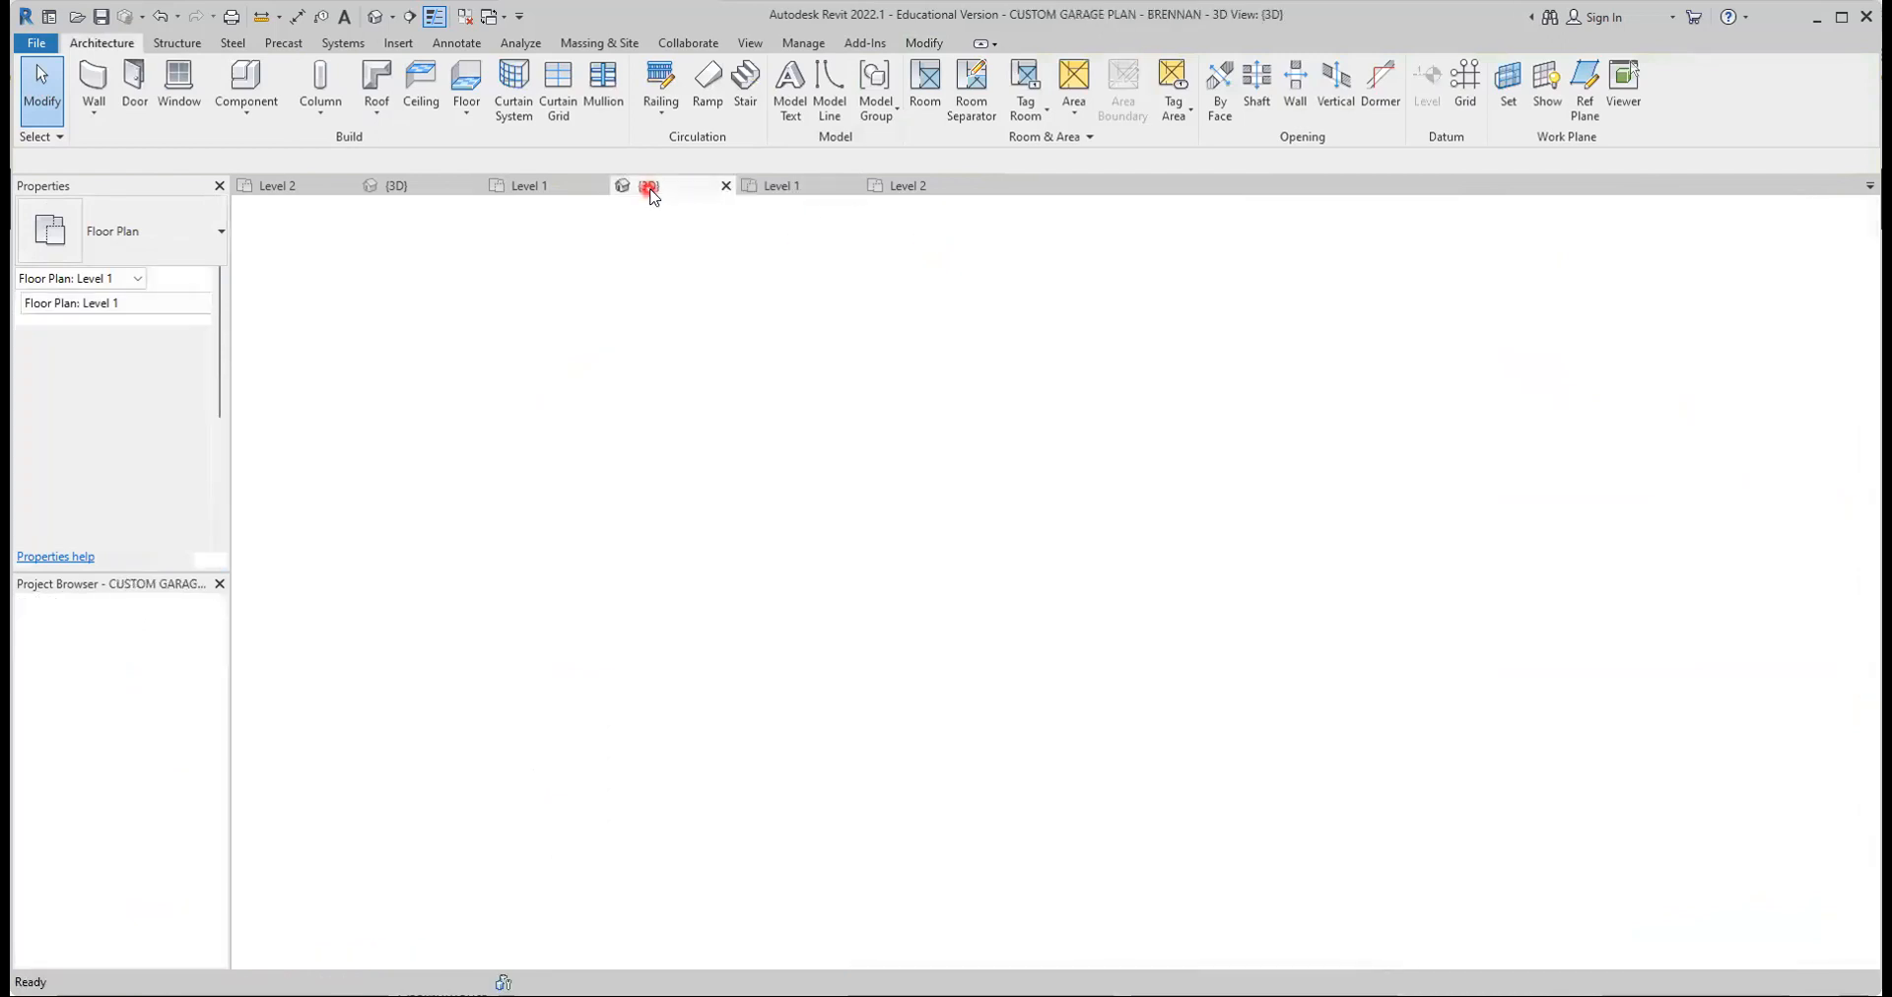
{"action": "middle_click_drag", "start_coordinate": [1220, 565], "coordinate": [1690, 941], "text": "shift"}
{"action": "scroll", "coordinate": [1686, 911], "scroll_direction": "down", "scroll_amount": 5}
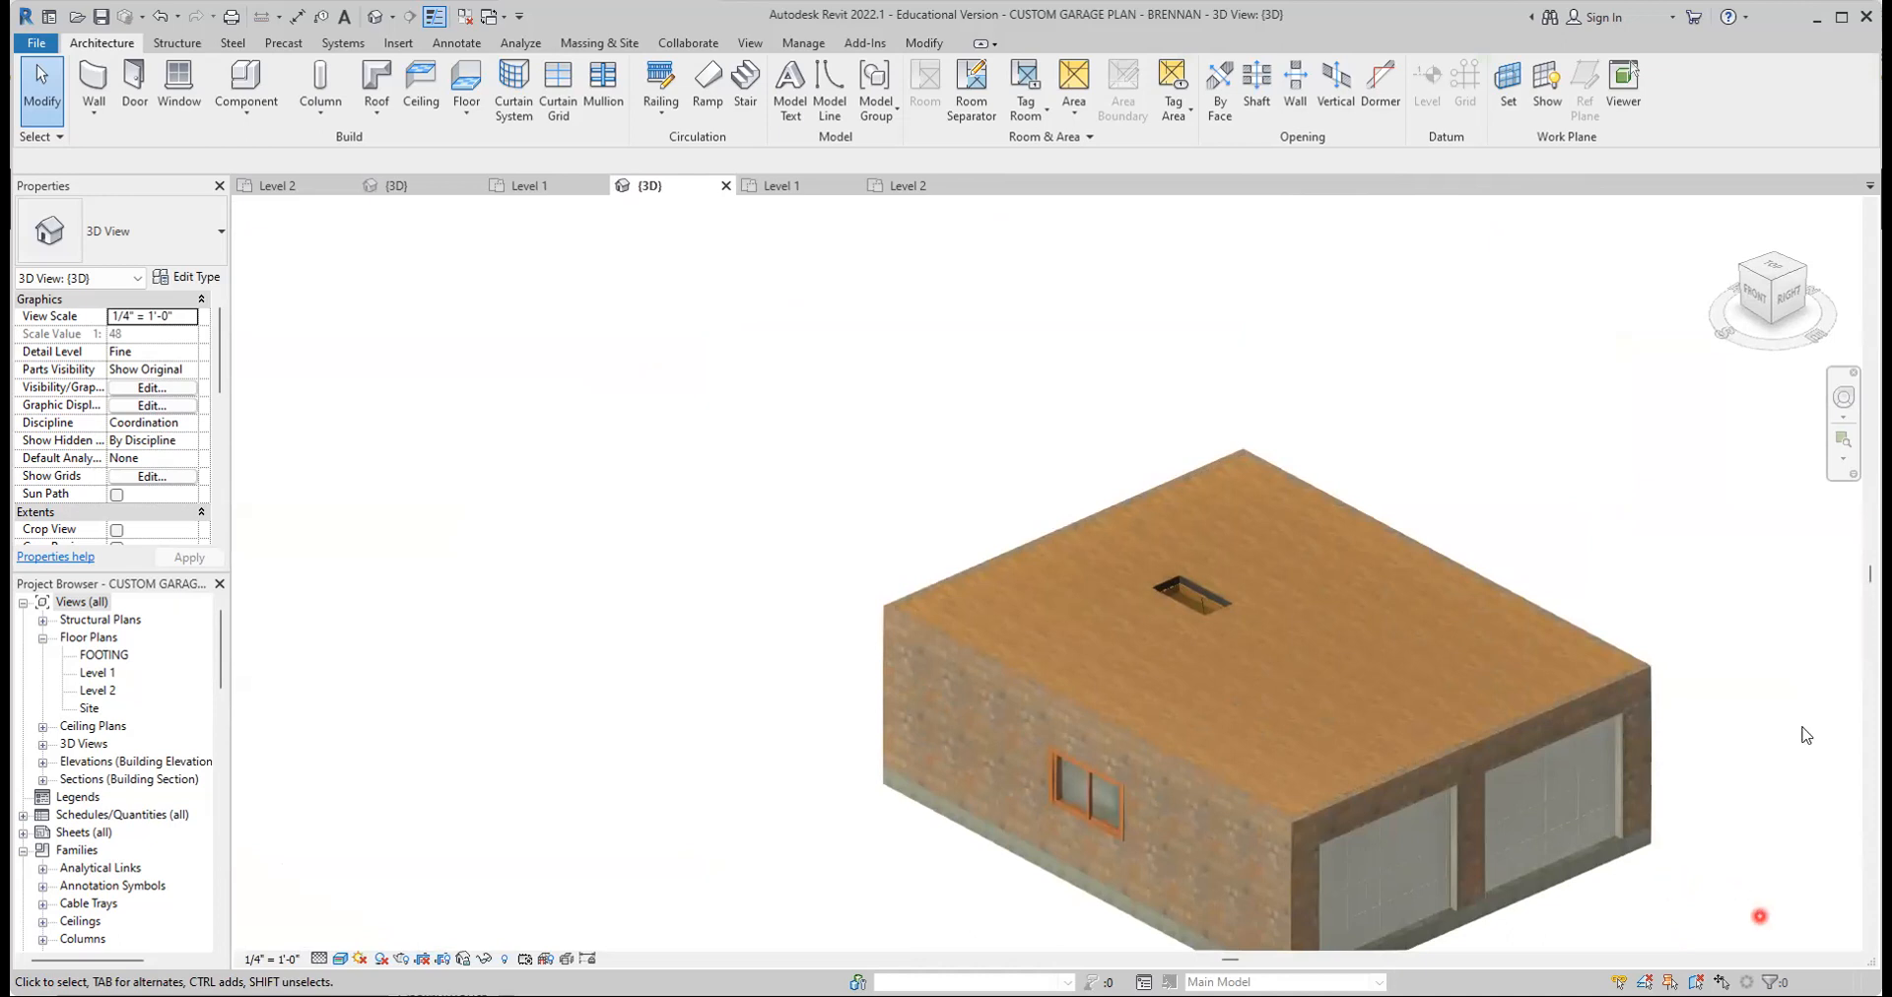
{"action": "scroll", "coordinate": [1734, 724], "scroll_direction": "up", "scroll_amount": 4}
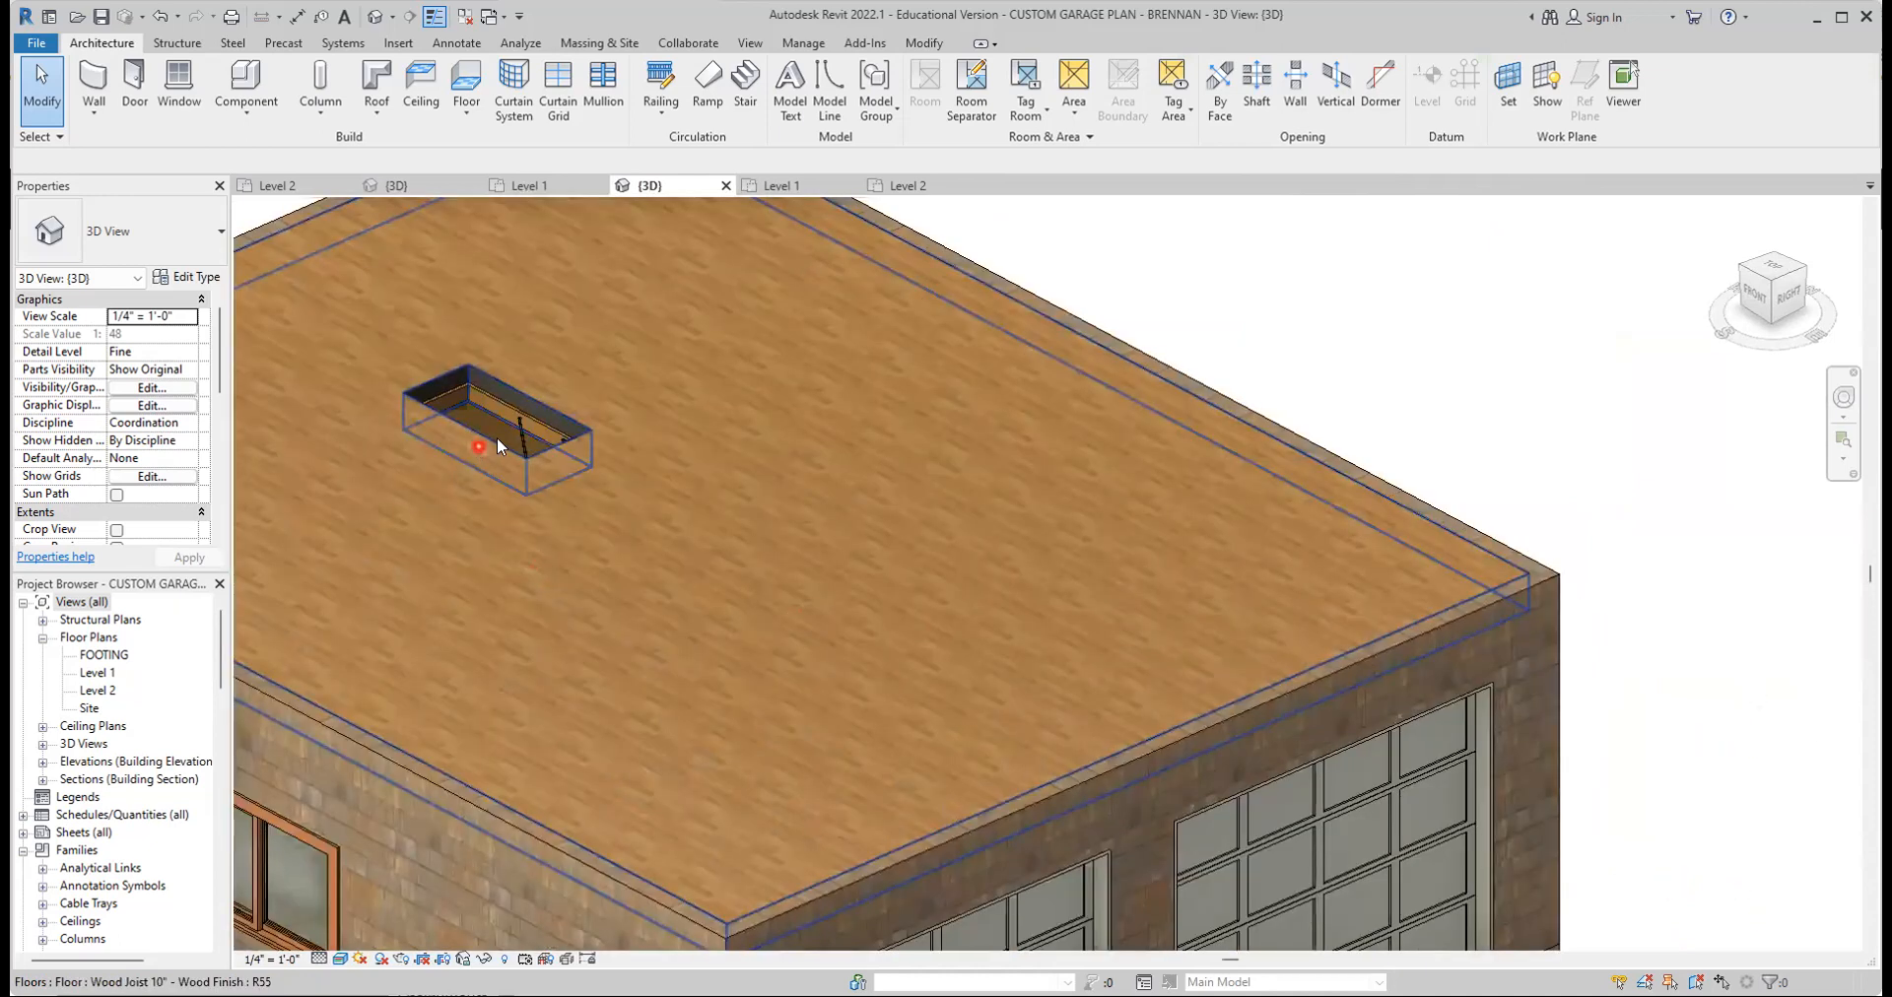
{"action": "scroll", "coordinate": [1508, 414], "scroll_direction": "down", "scroll_amount": 6}
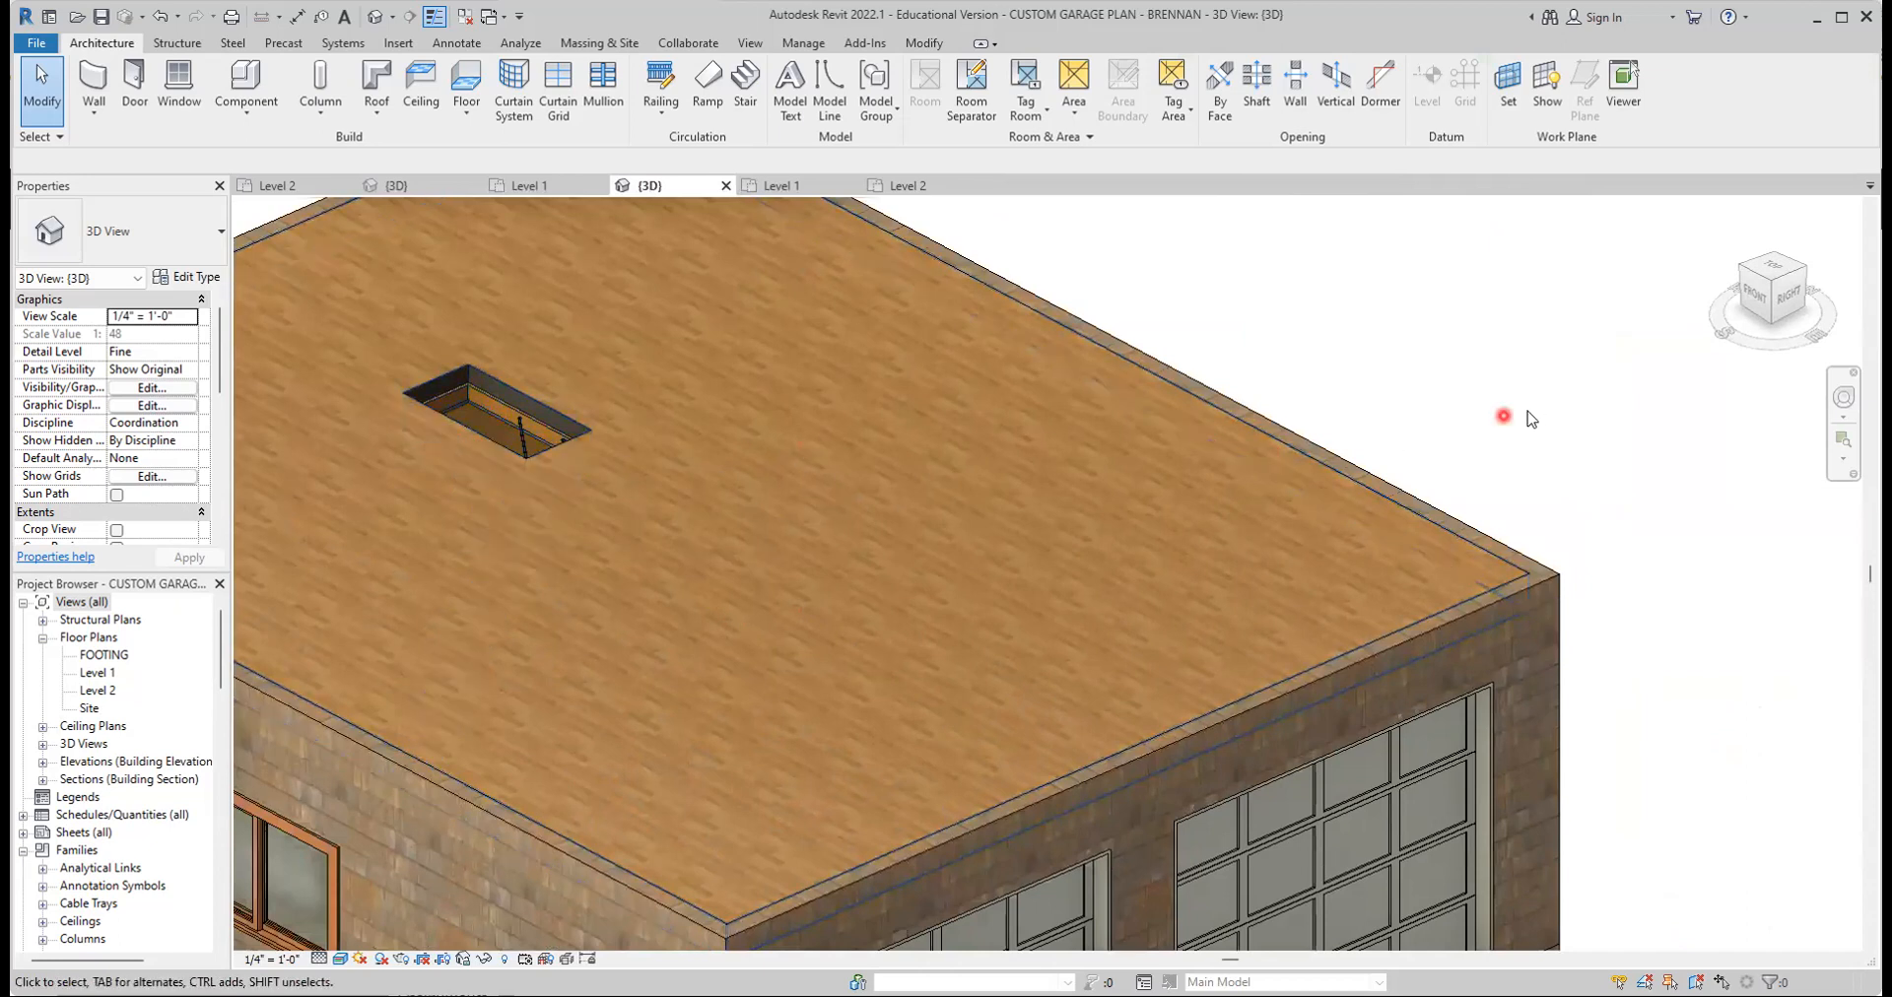
{"action": "left_click", "coordinate": [101, 16]}
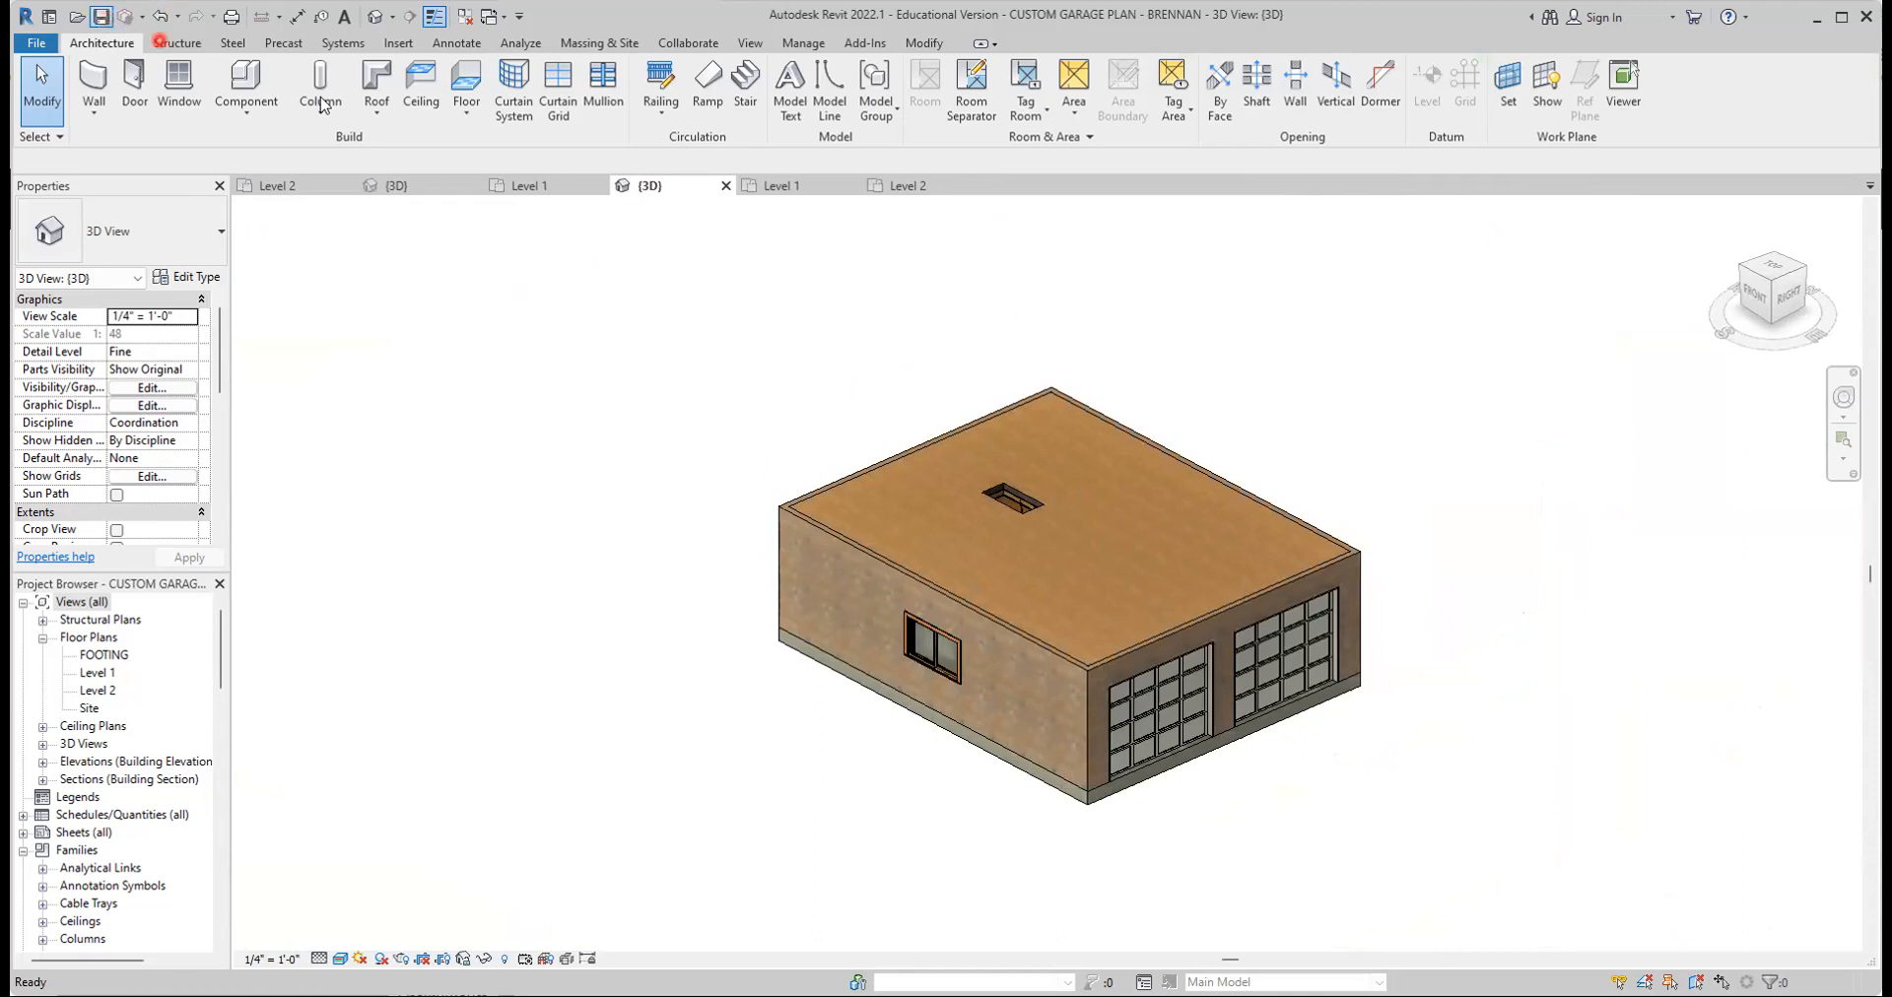
{"action": "left_click", "coordinate": [1433, 466]}
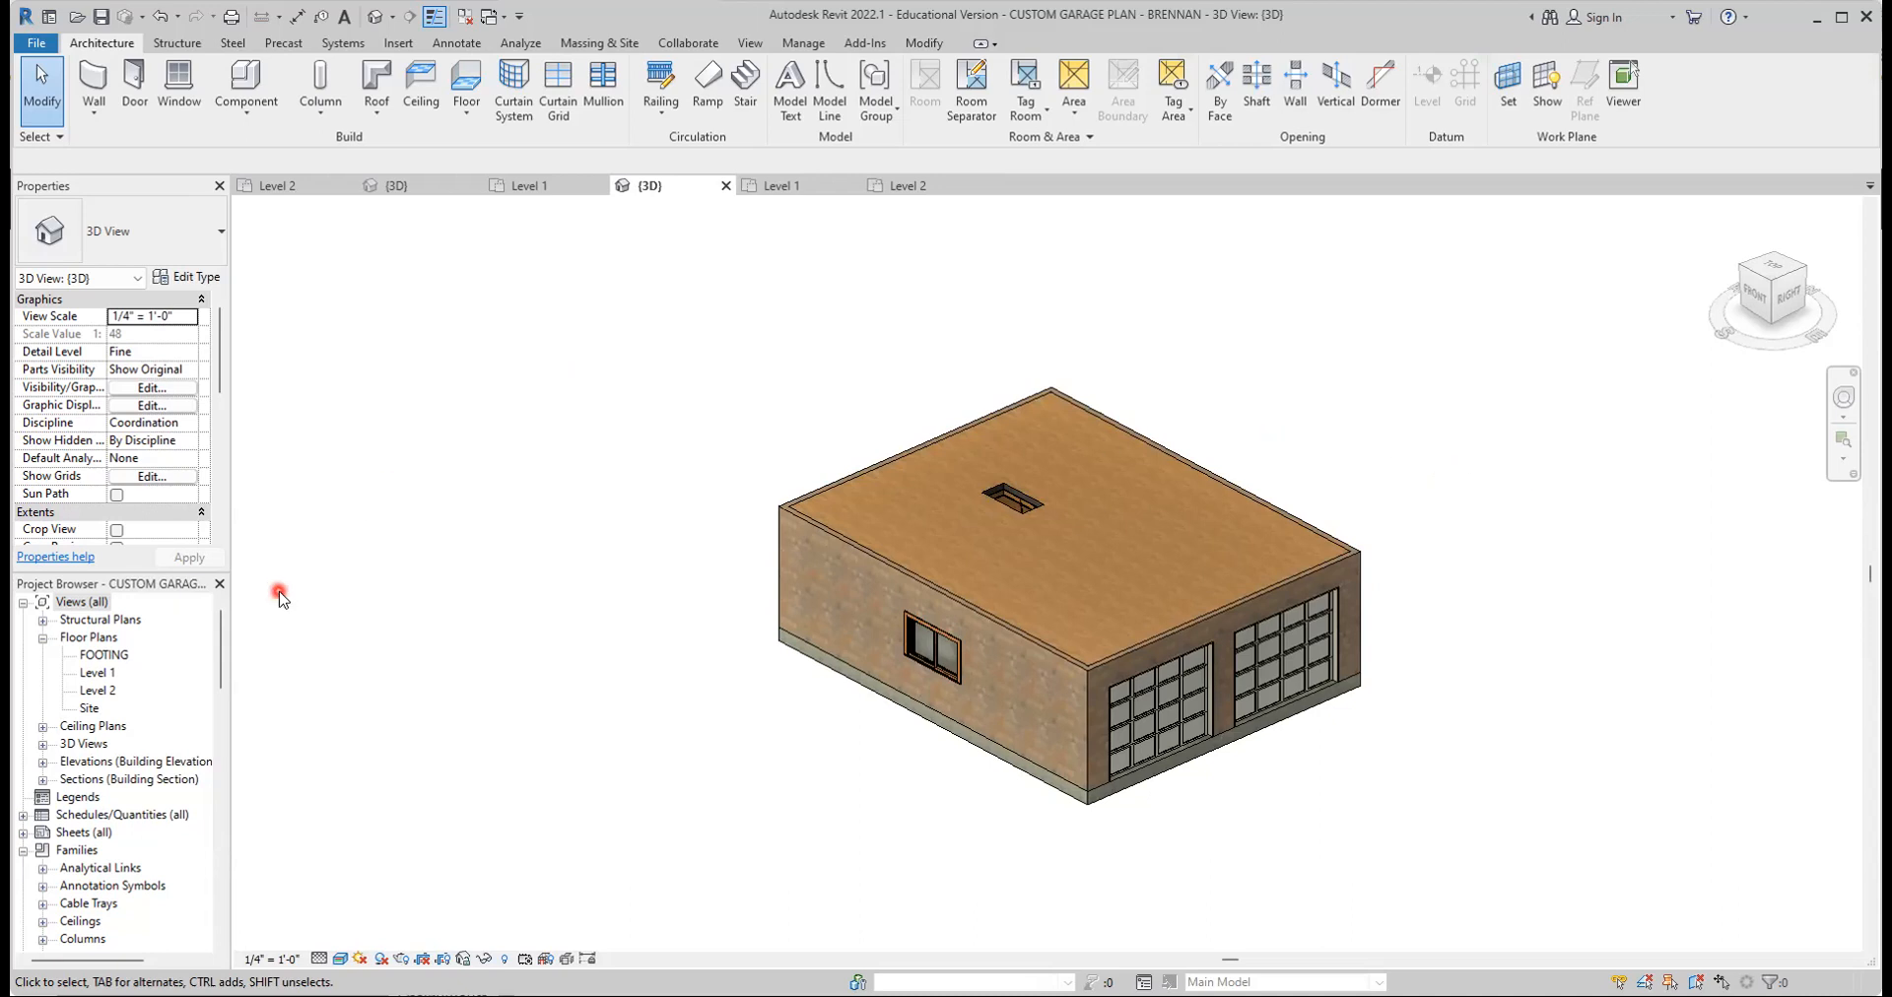
Start a roof by footprint on the garage's Level 2 plan, adding slope-defining edges with a 1'-3" overhang along the upper and lower walls
{"action": "double_click", "coordinate": [109, 691]}
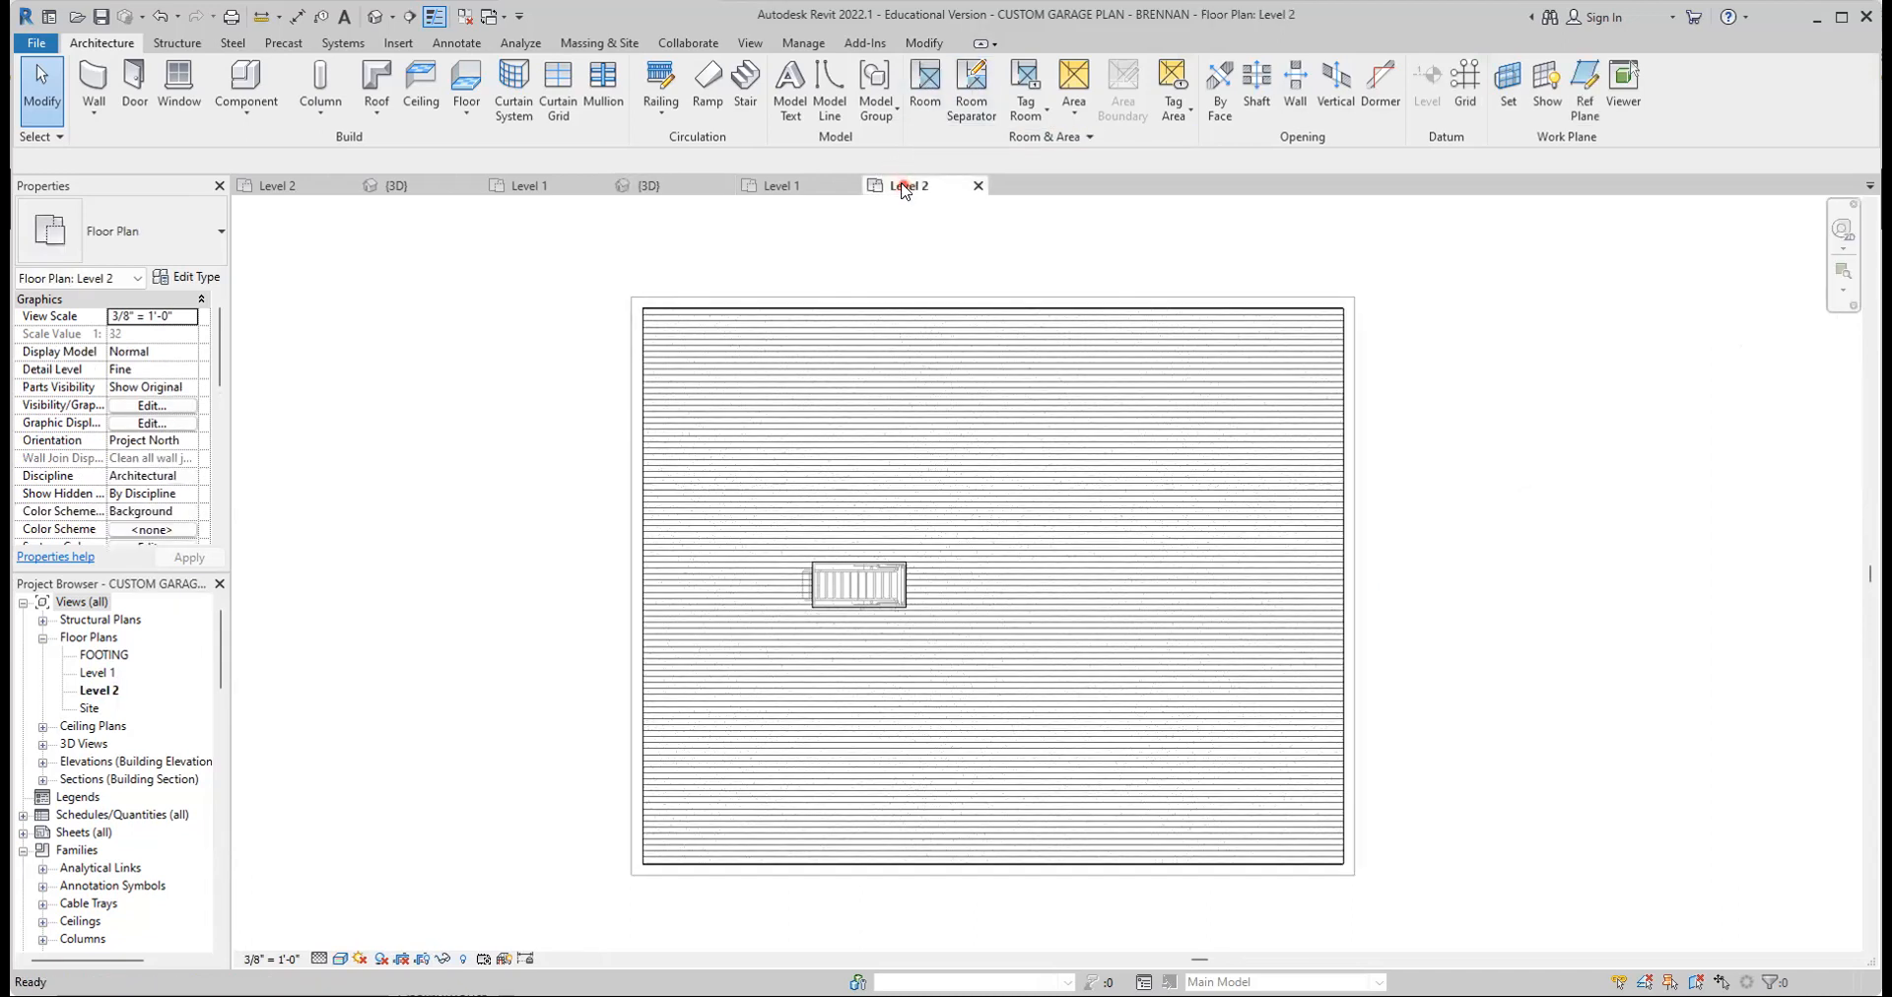
{"action": "mouse_move", "coordinate": [1457, 435]}
{"action": "middle_mouse_down"}
{"action": "mouse_move", "coordinate": [1448, 482]}
{"action": "mouse_move", "coordinate": [1415, 456]}
{"action": "mouse_move", "coordinate": [1370, 459]}
{"action": "middle_mouse_up"}
{"action": "scroll", "coordinate": [1413, 454], "scroll_direction": "down", "scroll_amount": 1}
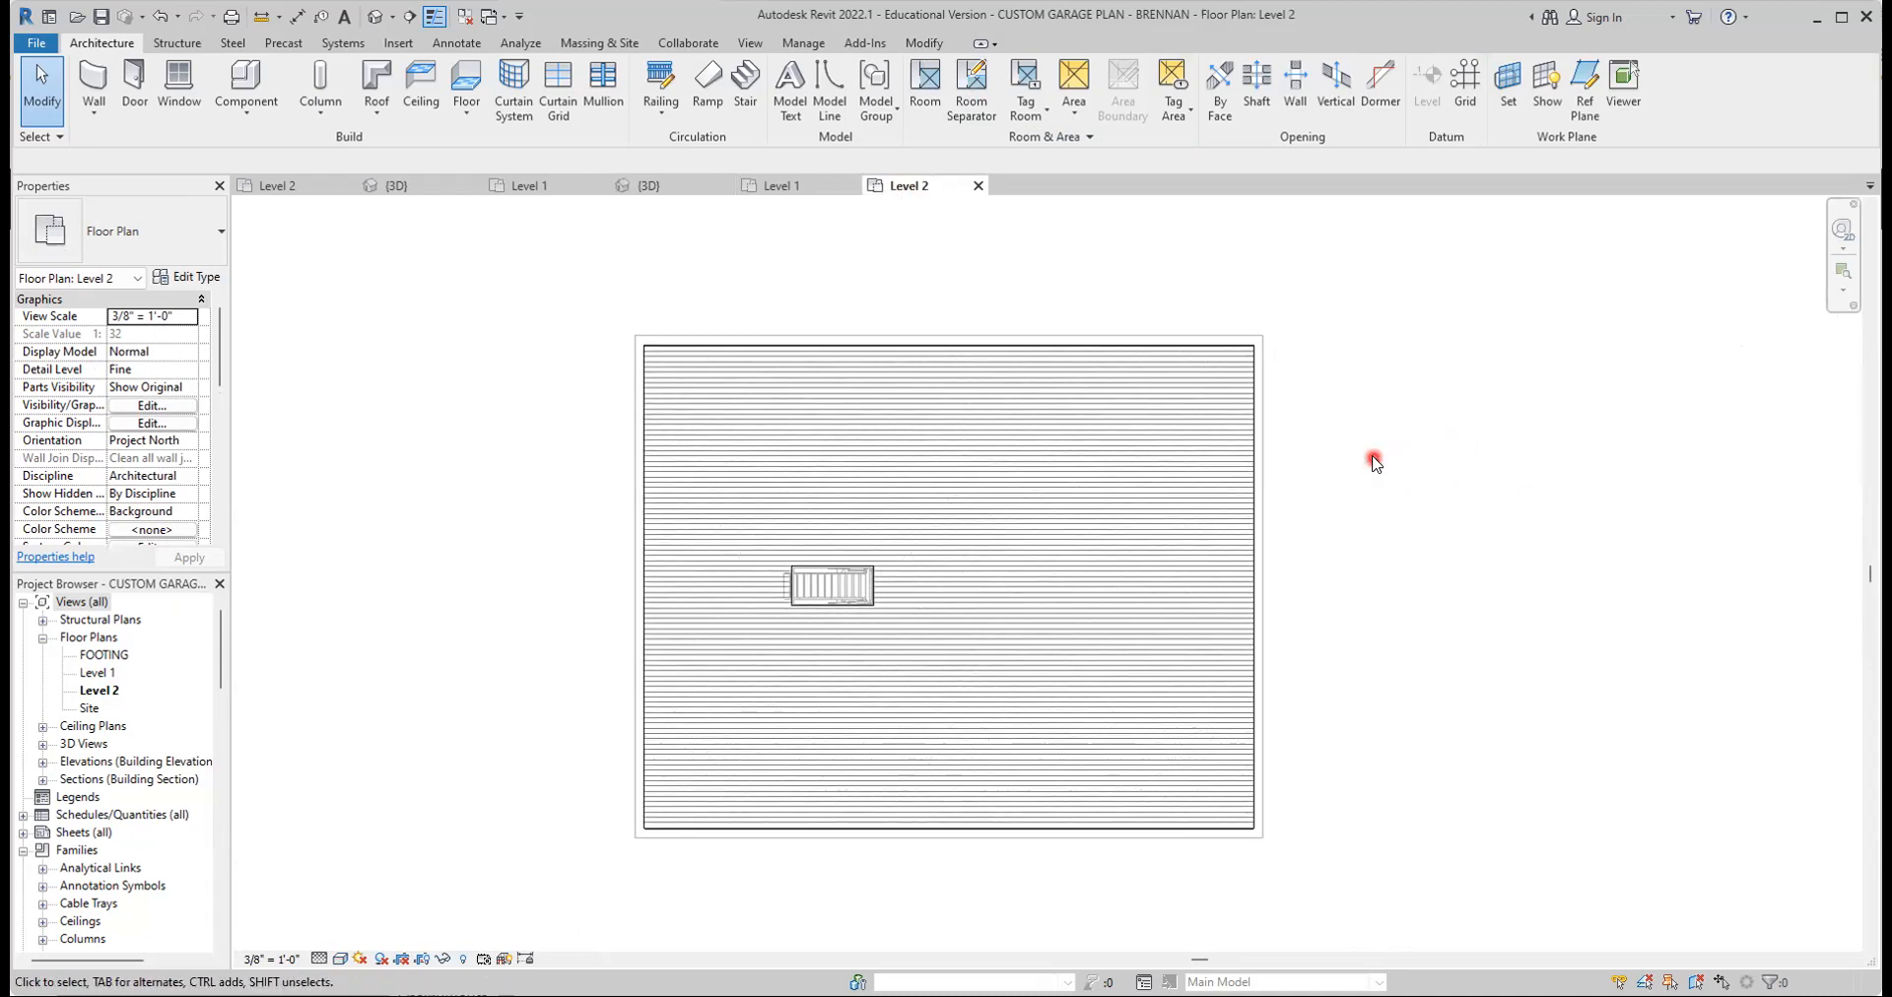
{"action": "left_click", "coordinate": [390, 116]}
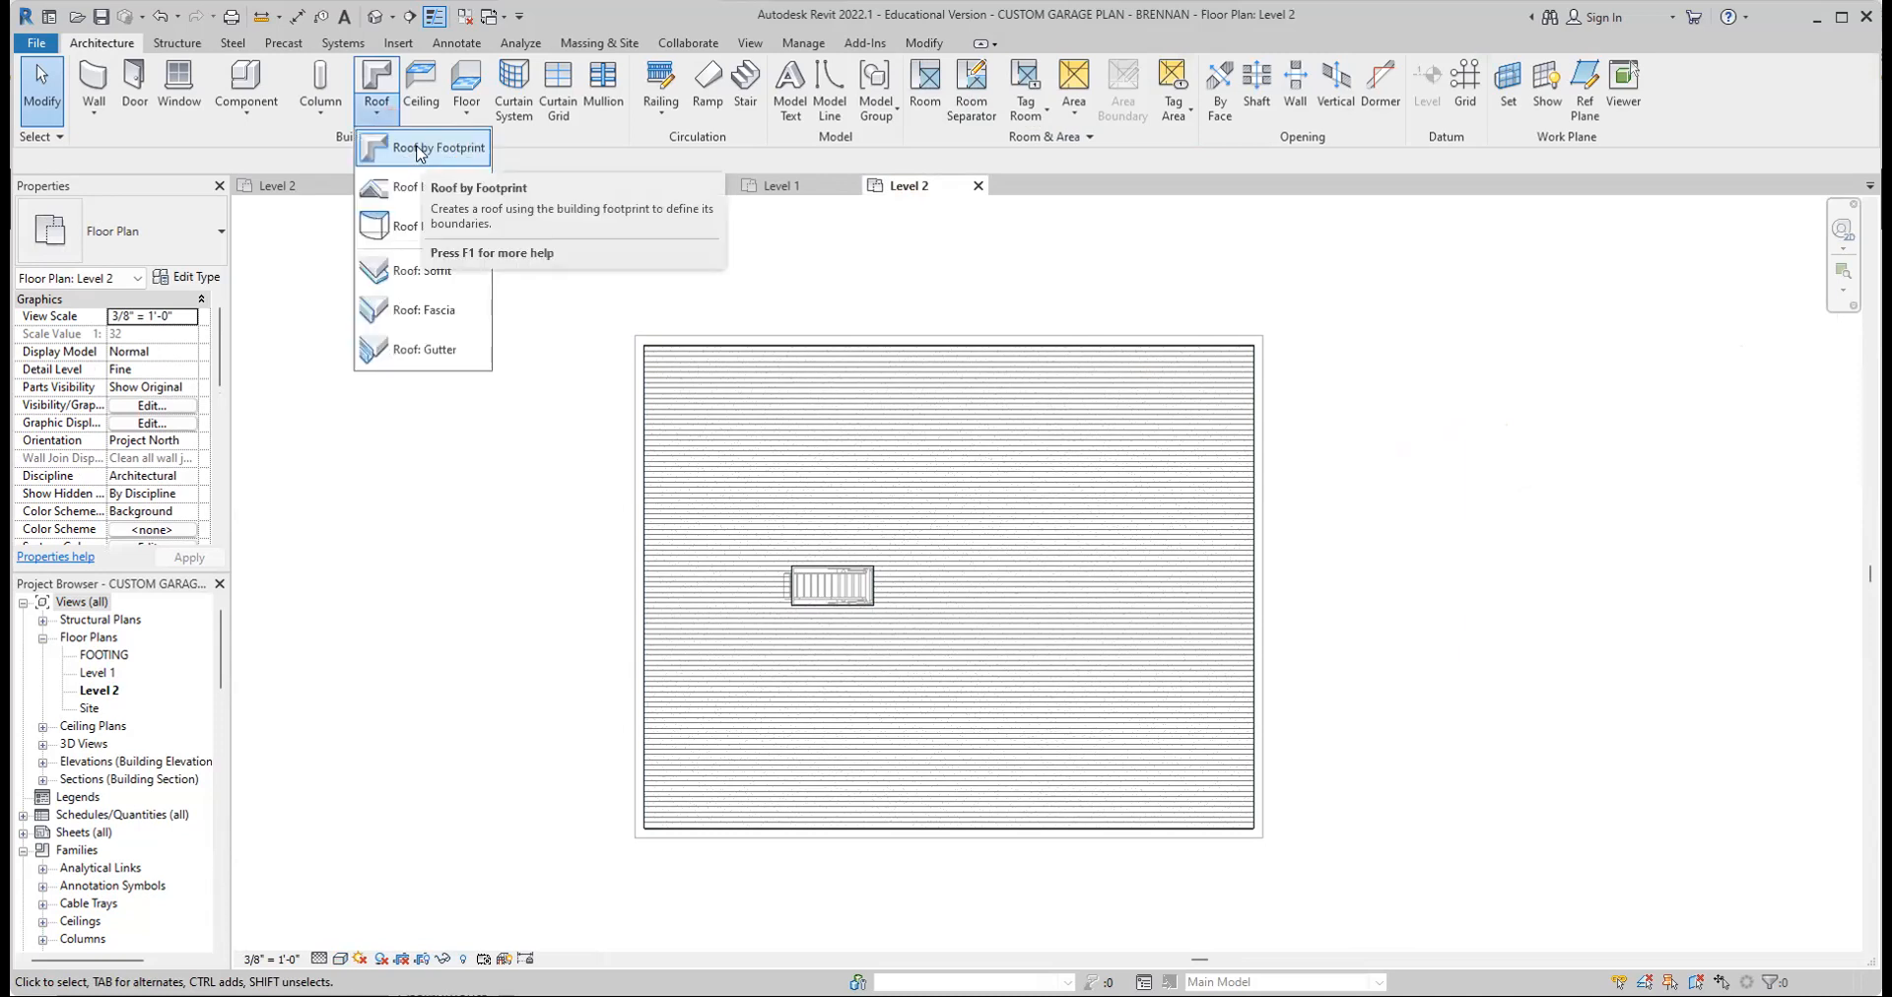
{"action": "left_click", "coordinate": [420, 149]}
{"action": "left_click", "coordinate": [453, 326]}
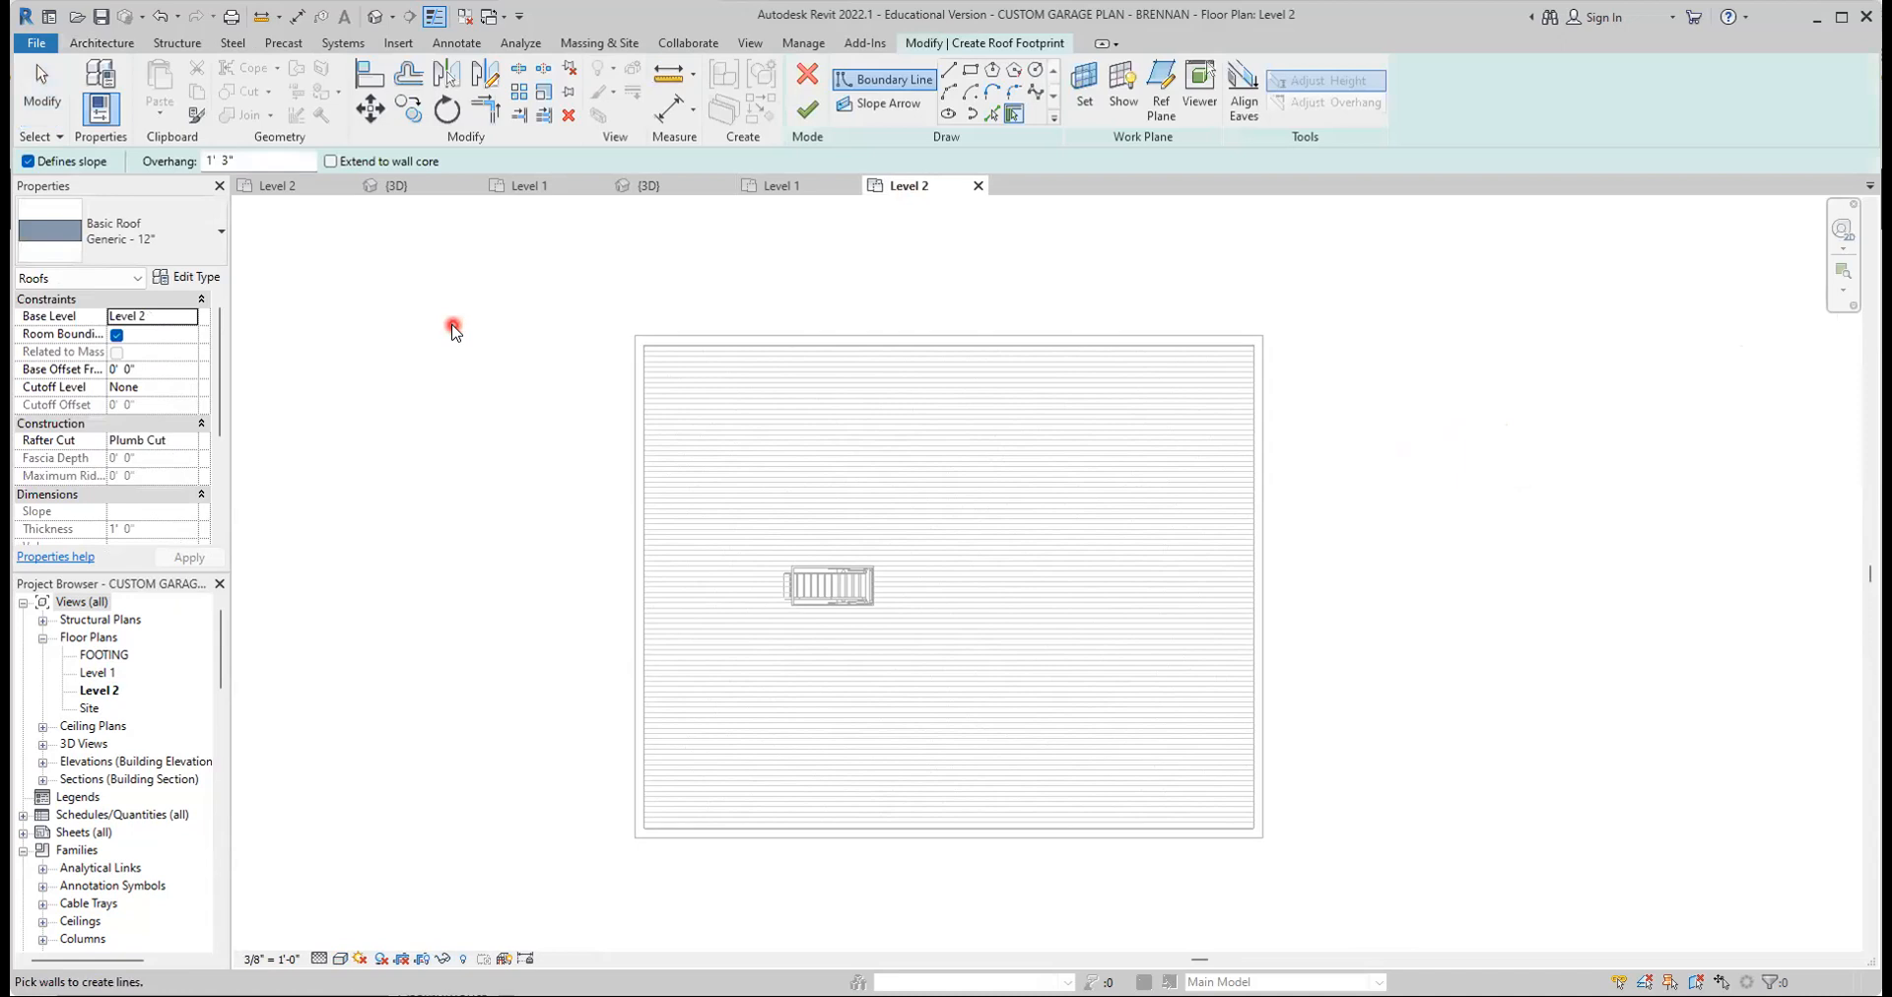
{"action": "left_click", "coordinate": [32, 161]}
{"action": "left_click", "coordinate": [273, 161]}
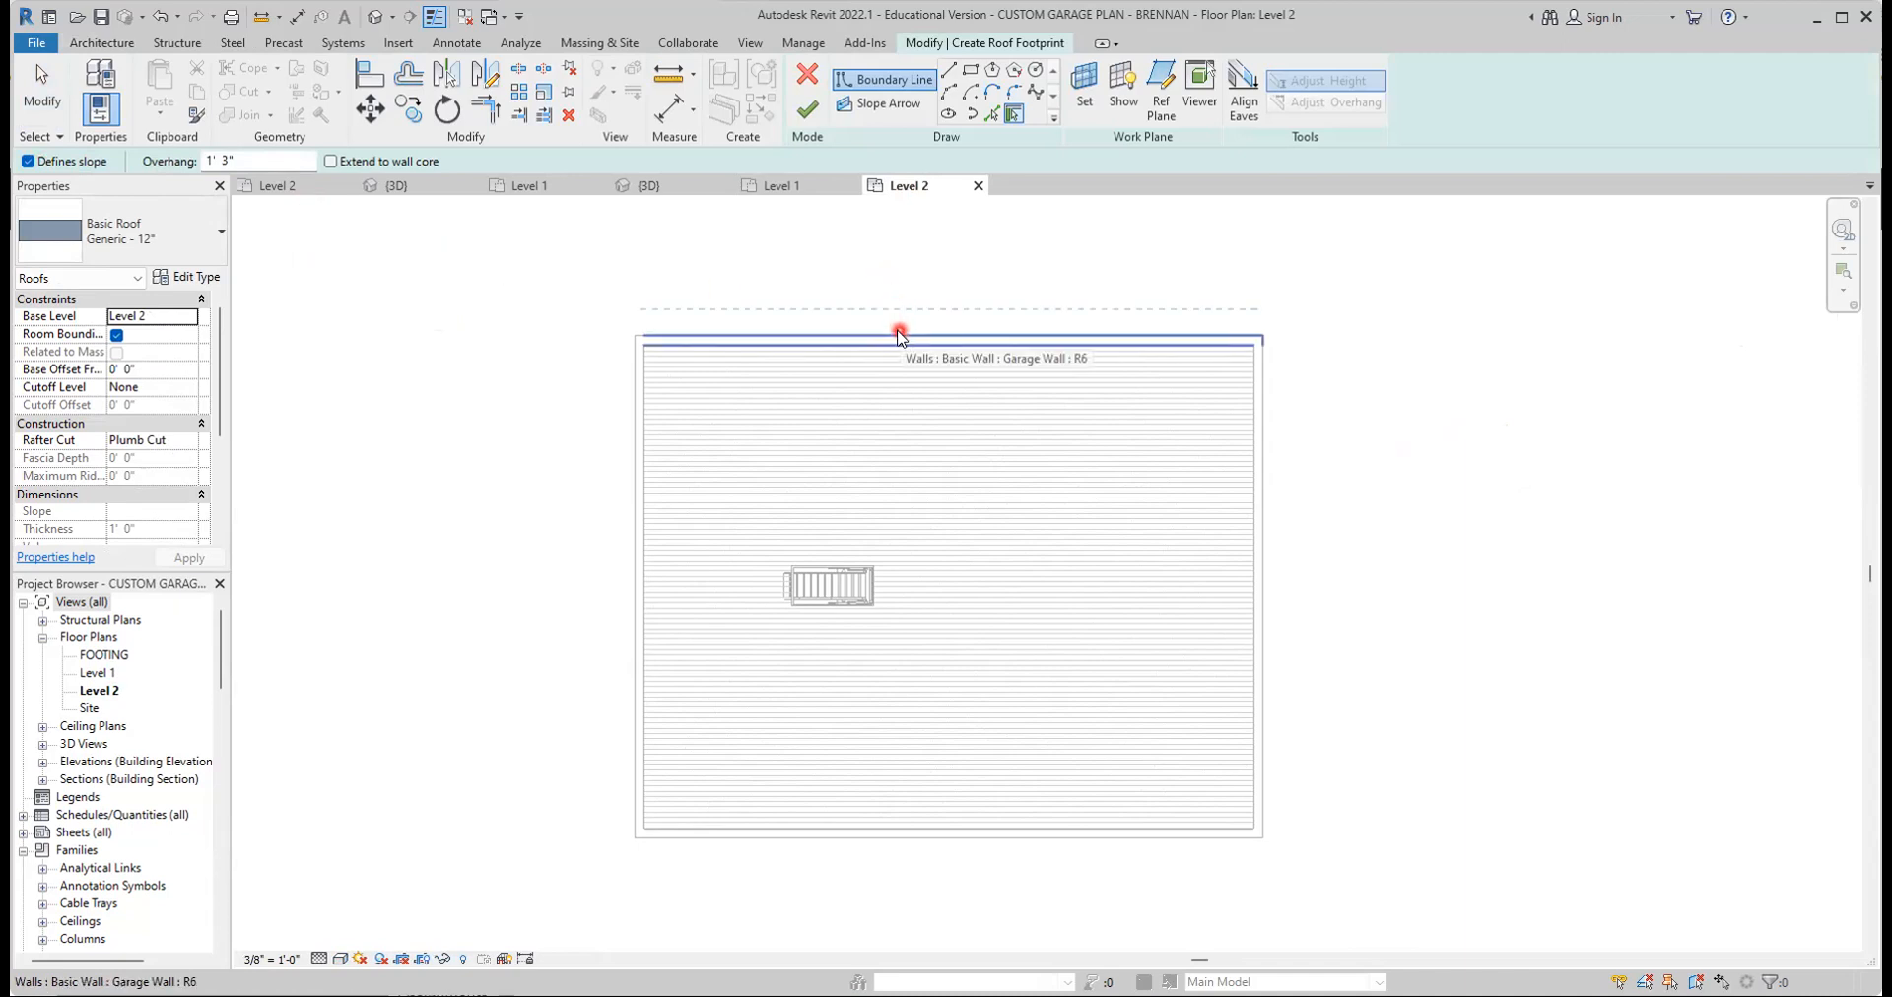
{"action": "left_click", "coordinate": [900, 335]}
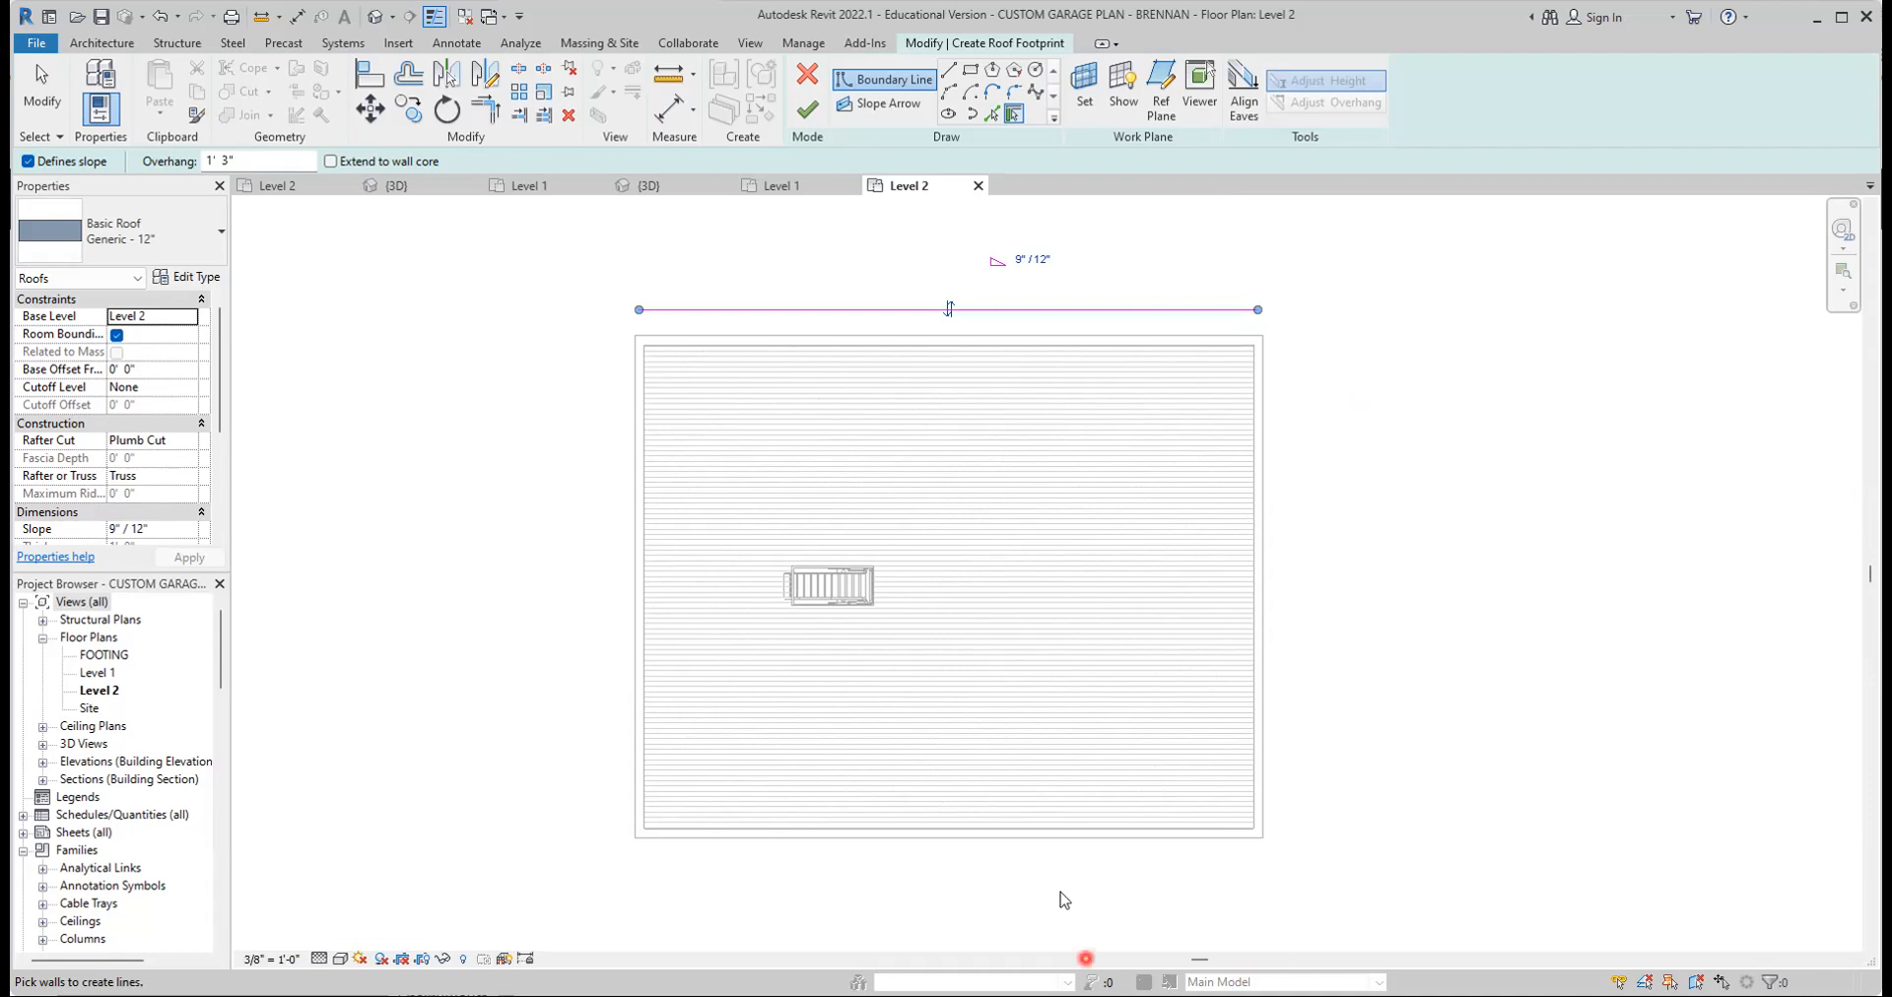
{"action": "left_click", "coordinate": [1082, 847]}
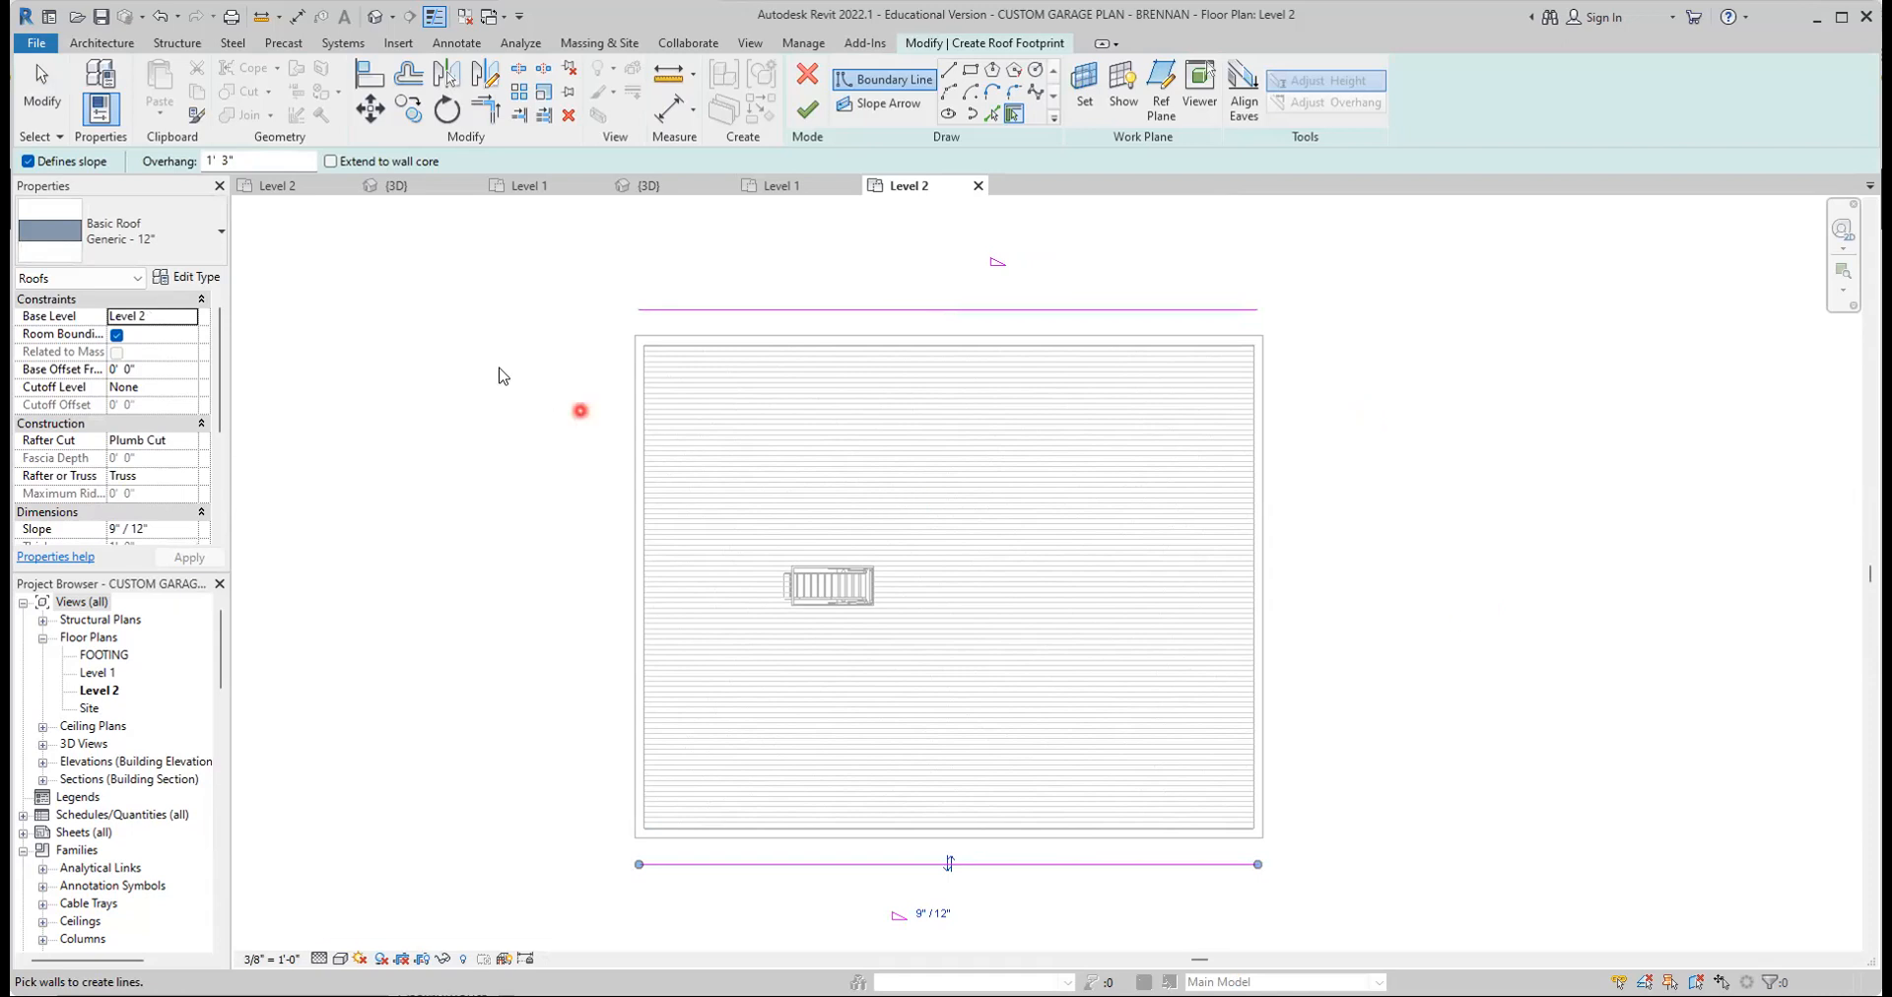
Complete the roof footprint with non-sloping edges along the left and right walls, and attach the highlighted walls to the roof
{"action": "left_click", "coordinate": [28, 161]}
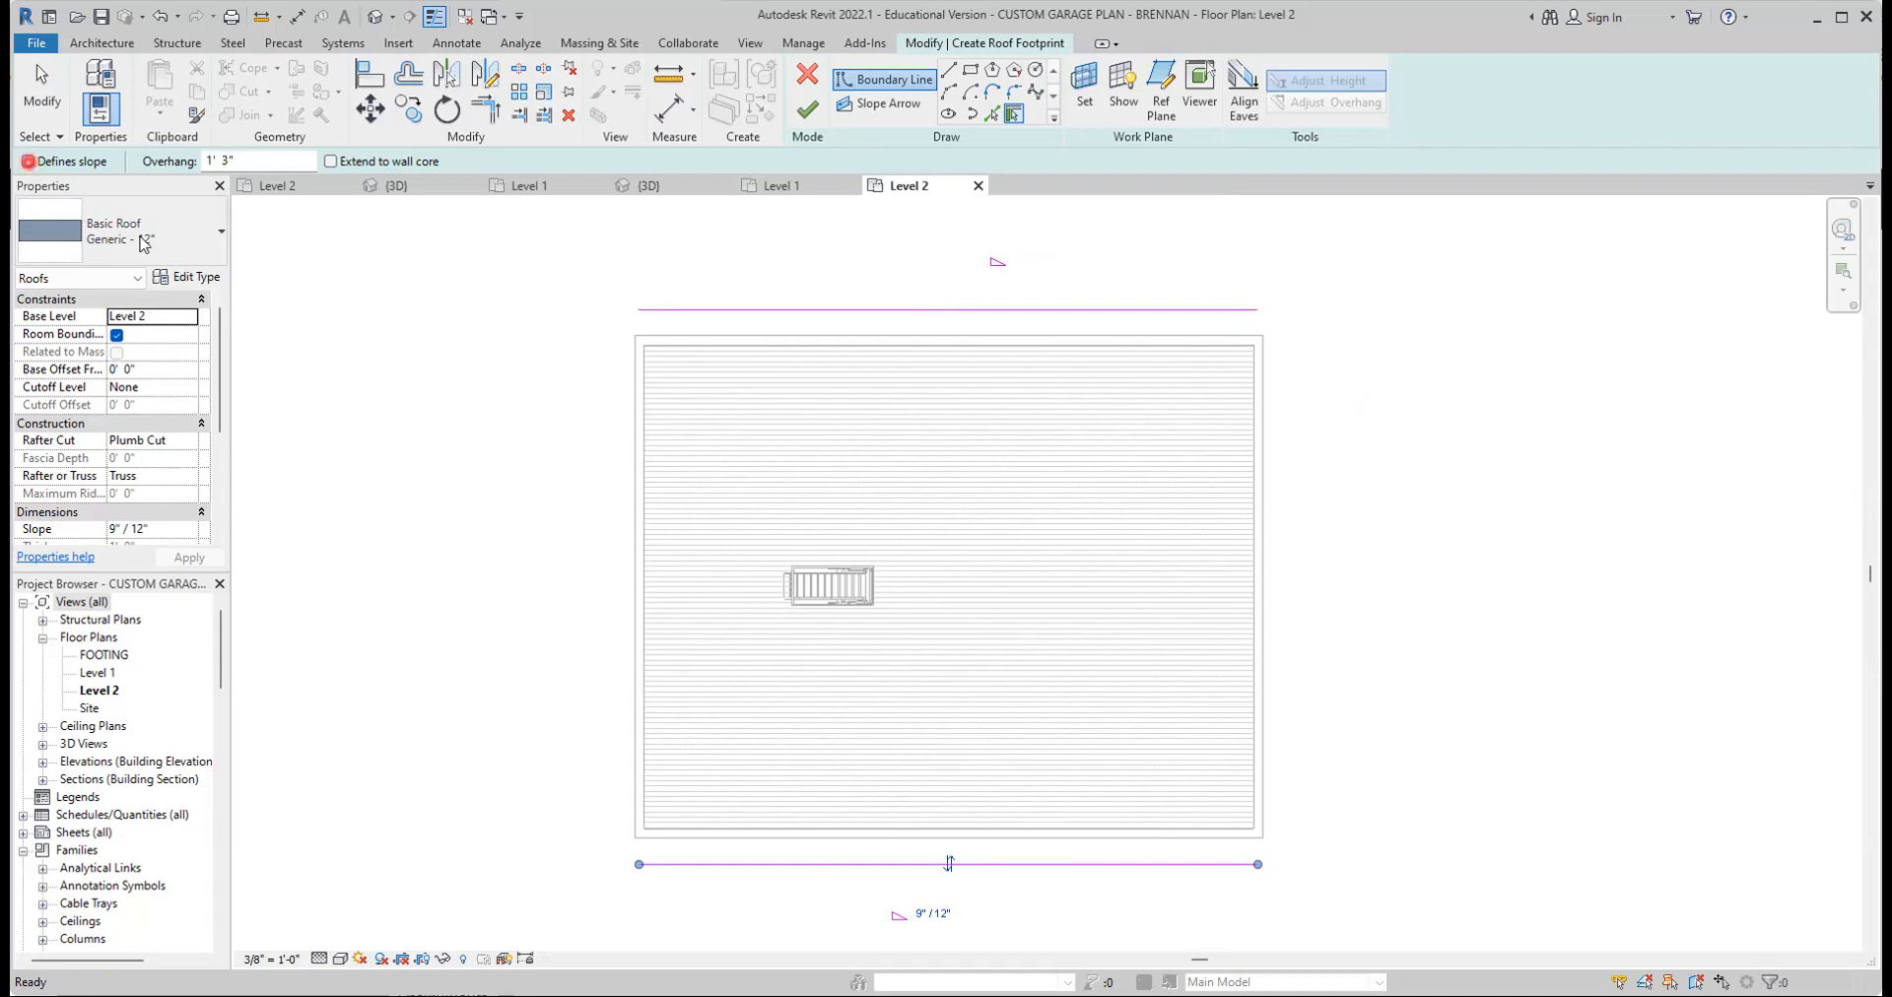
{"action": "left_click", "coordinate": [631, 504]}
{"action": "left_click", "coordinate": [1266, 463]}
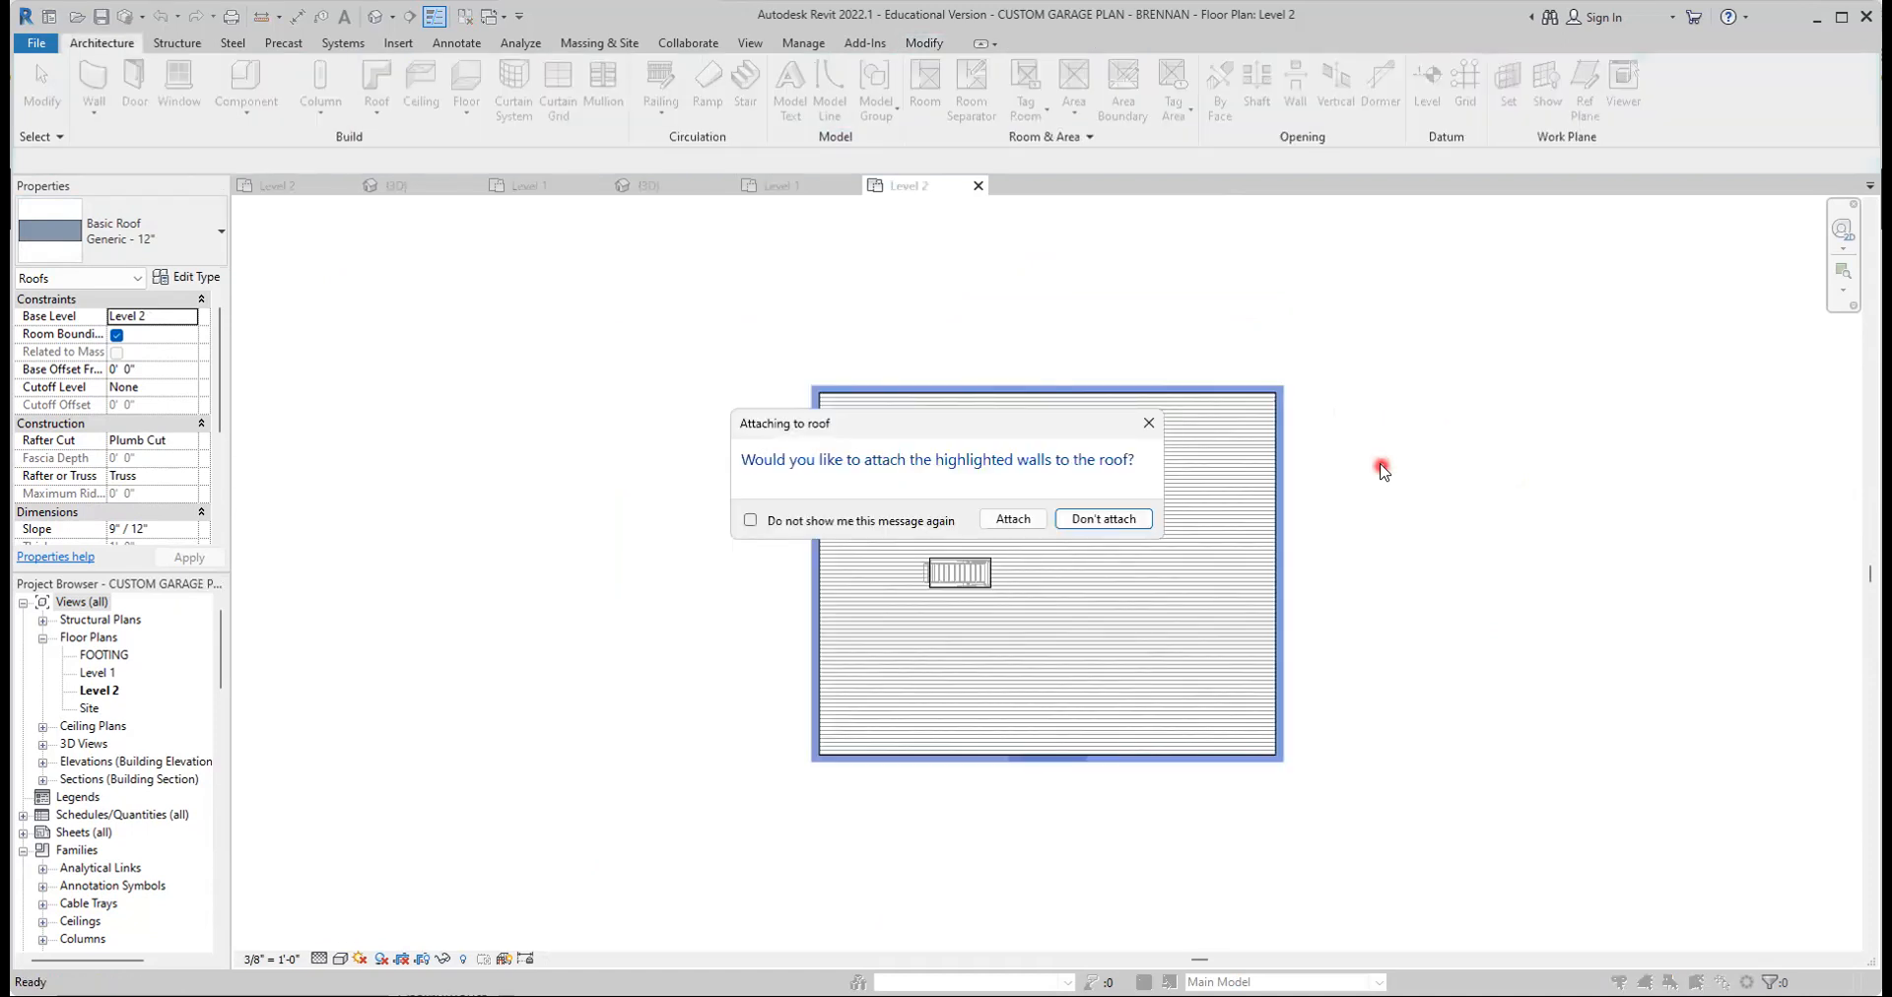
{"action": "left_click", "coordinate": [1012, 520]}
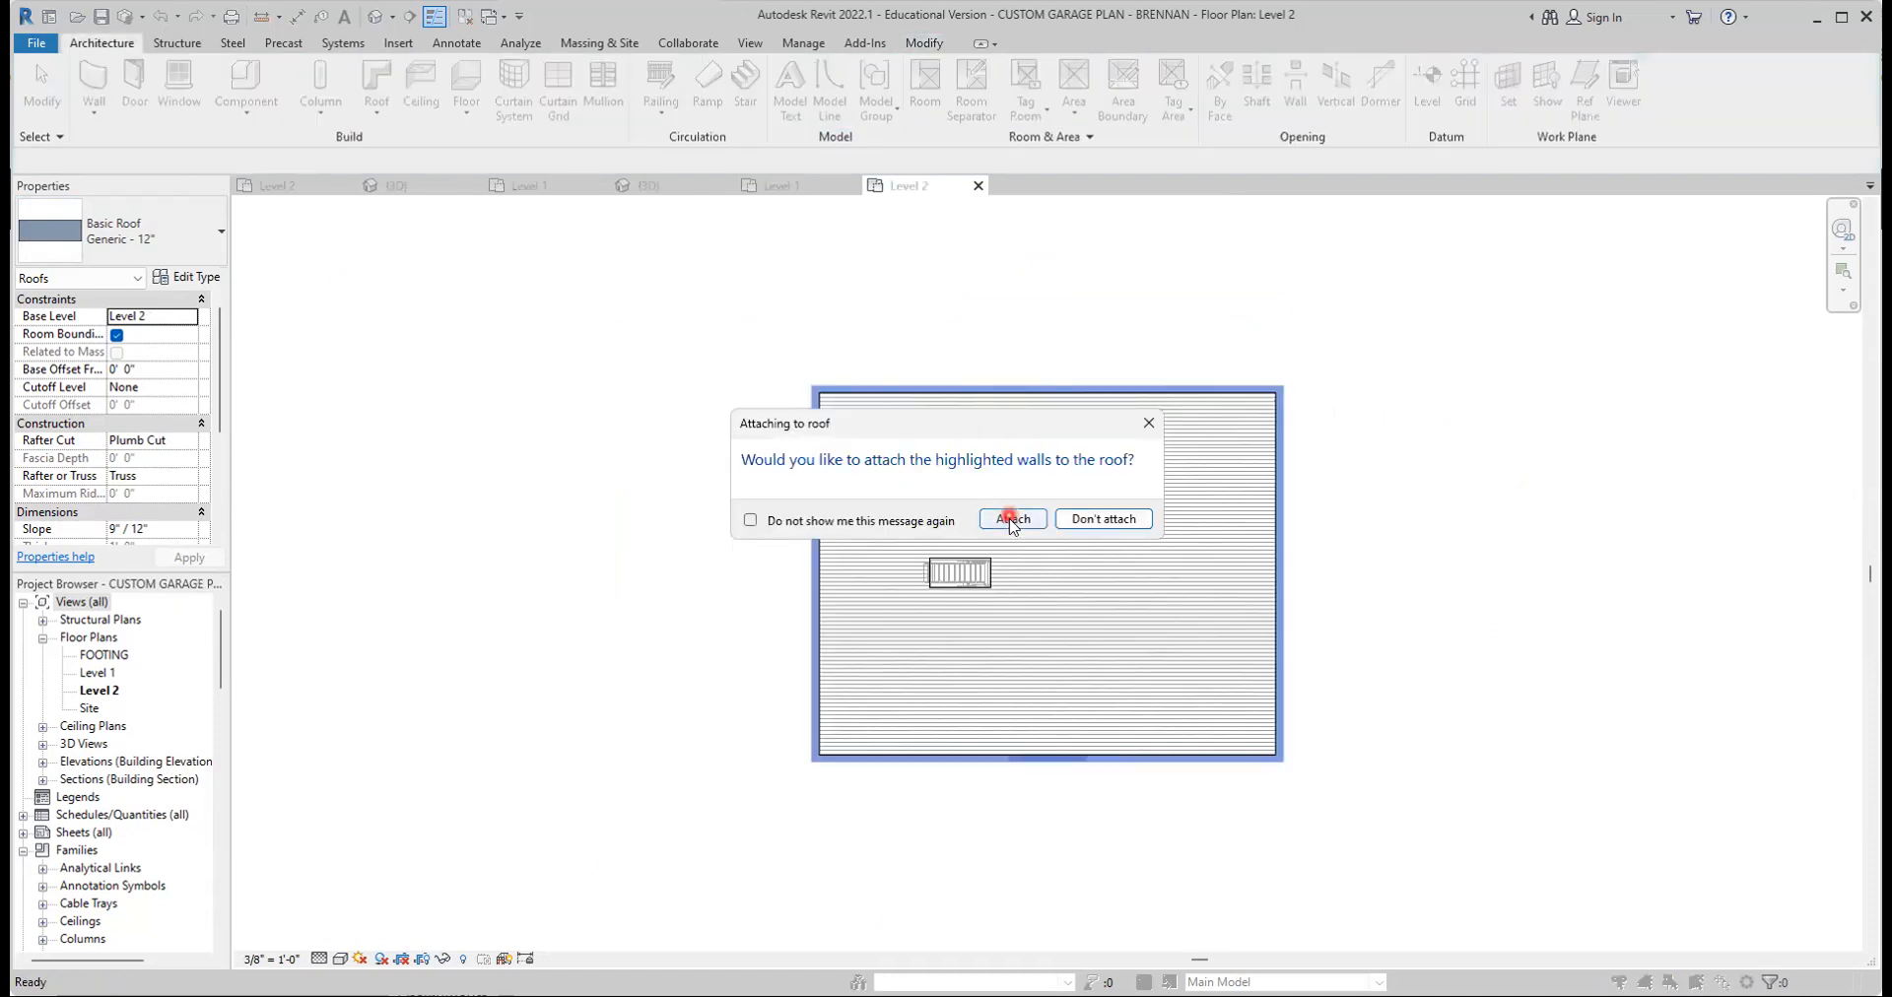
{"action": "left_click", "coordinate": [1406, 469]}
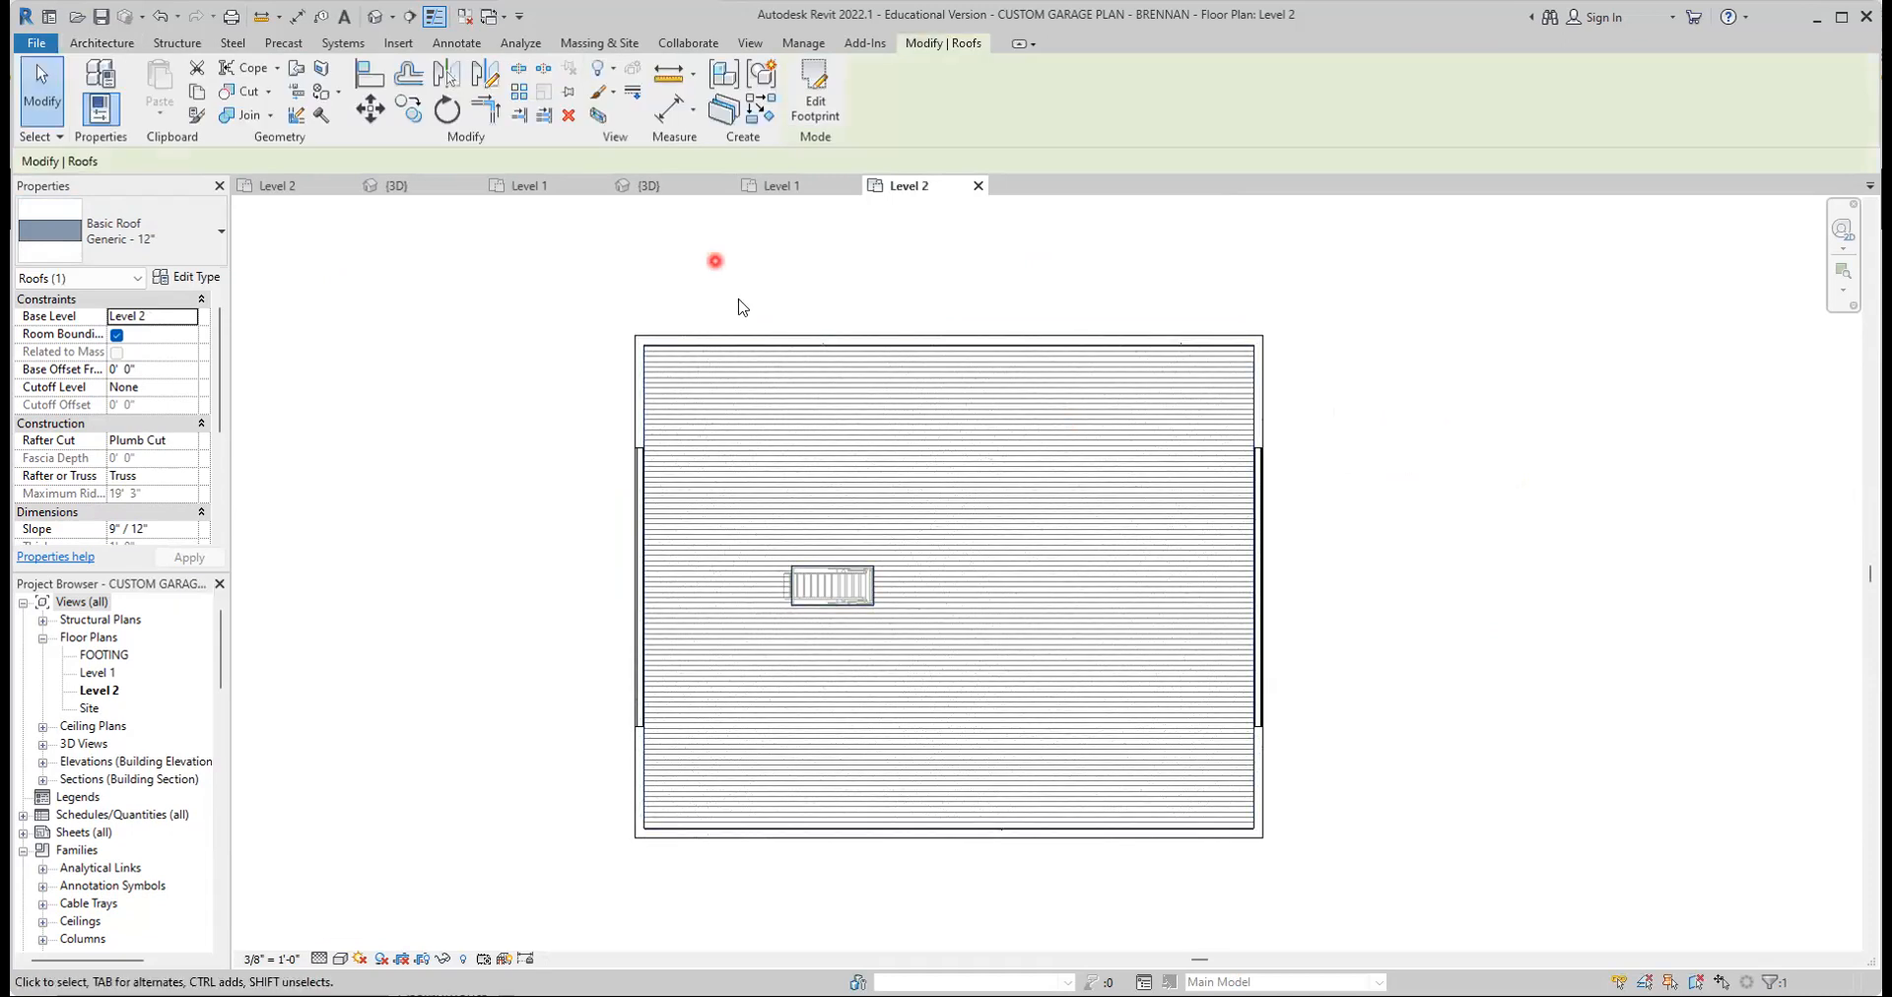
Change the garage roof's type to Wood Rafter 8" - Asphalt Shingle - Insulated in the 3D view and deselect it
{"action": "left_click", "coordinate": [649, 187]}
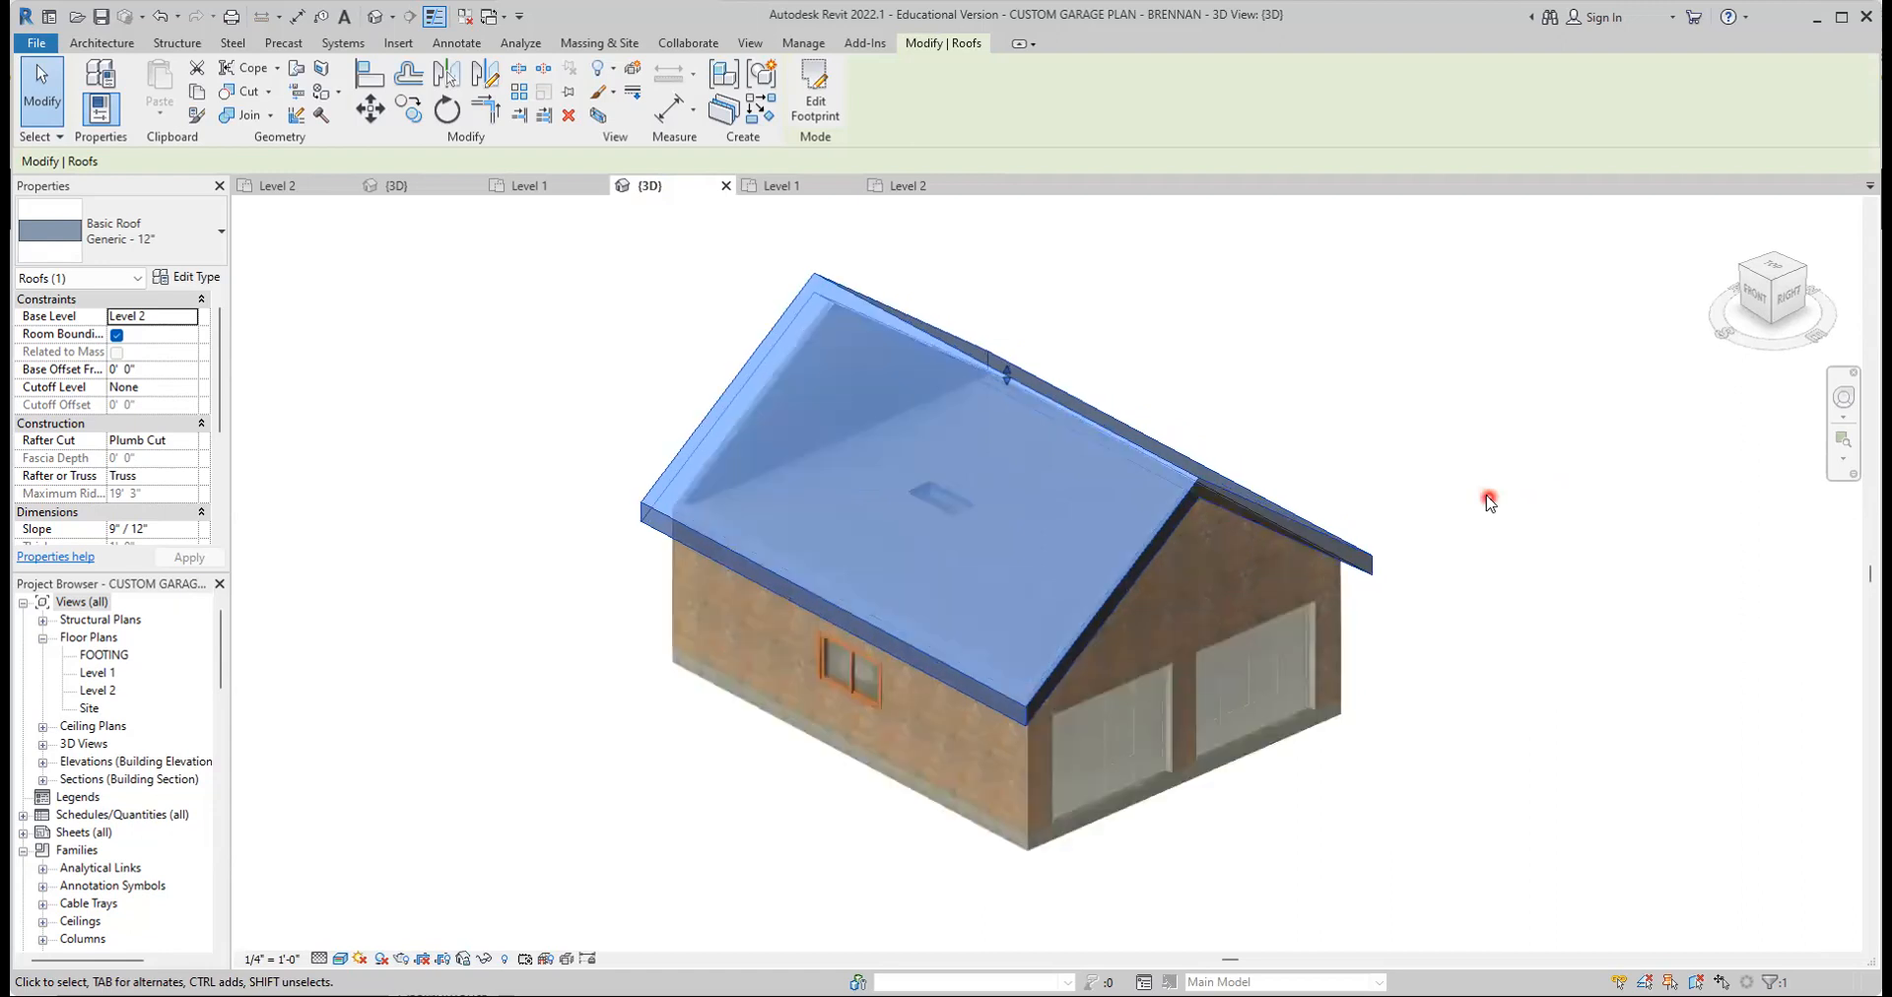
{"action": "scroll", "coordinate": [1488, 501], "scroll_direction": "up", "scroll_amount": 1}
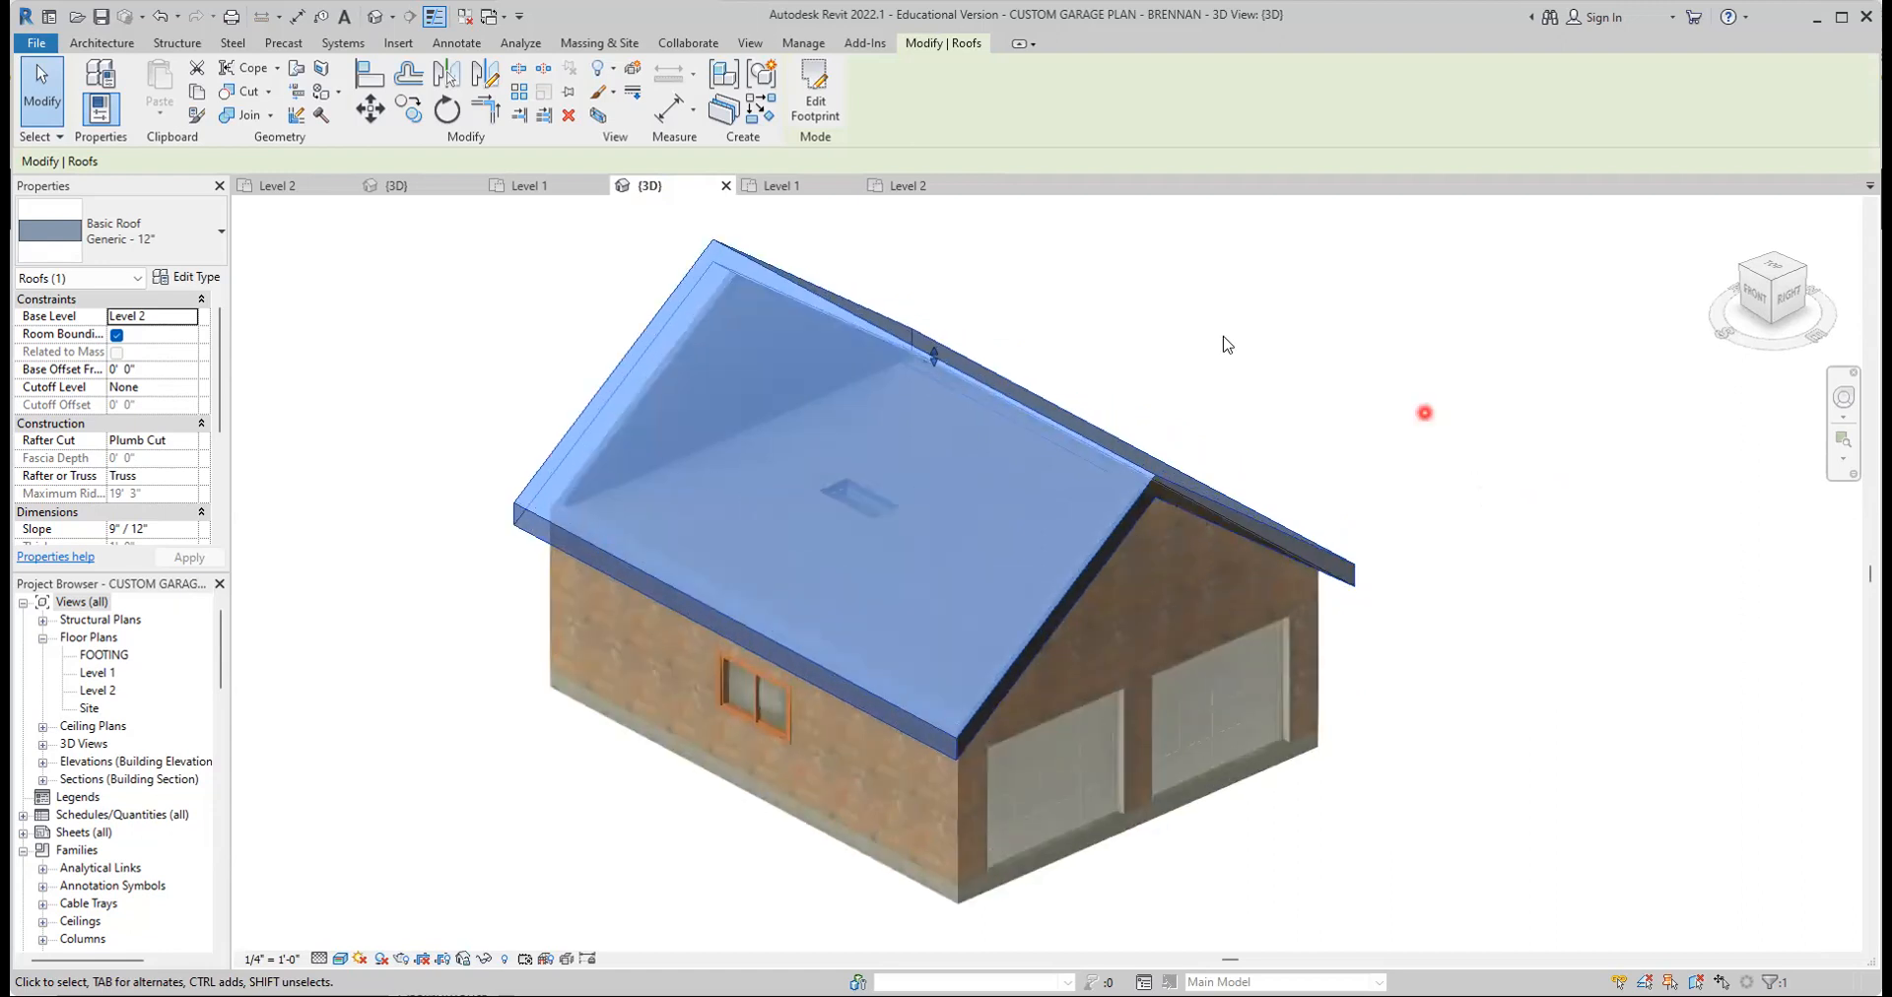
{"action": "left_click", "coordinate": [224, 236]}
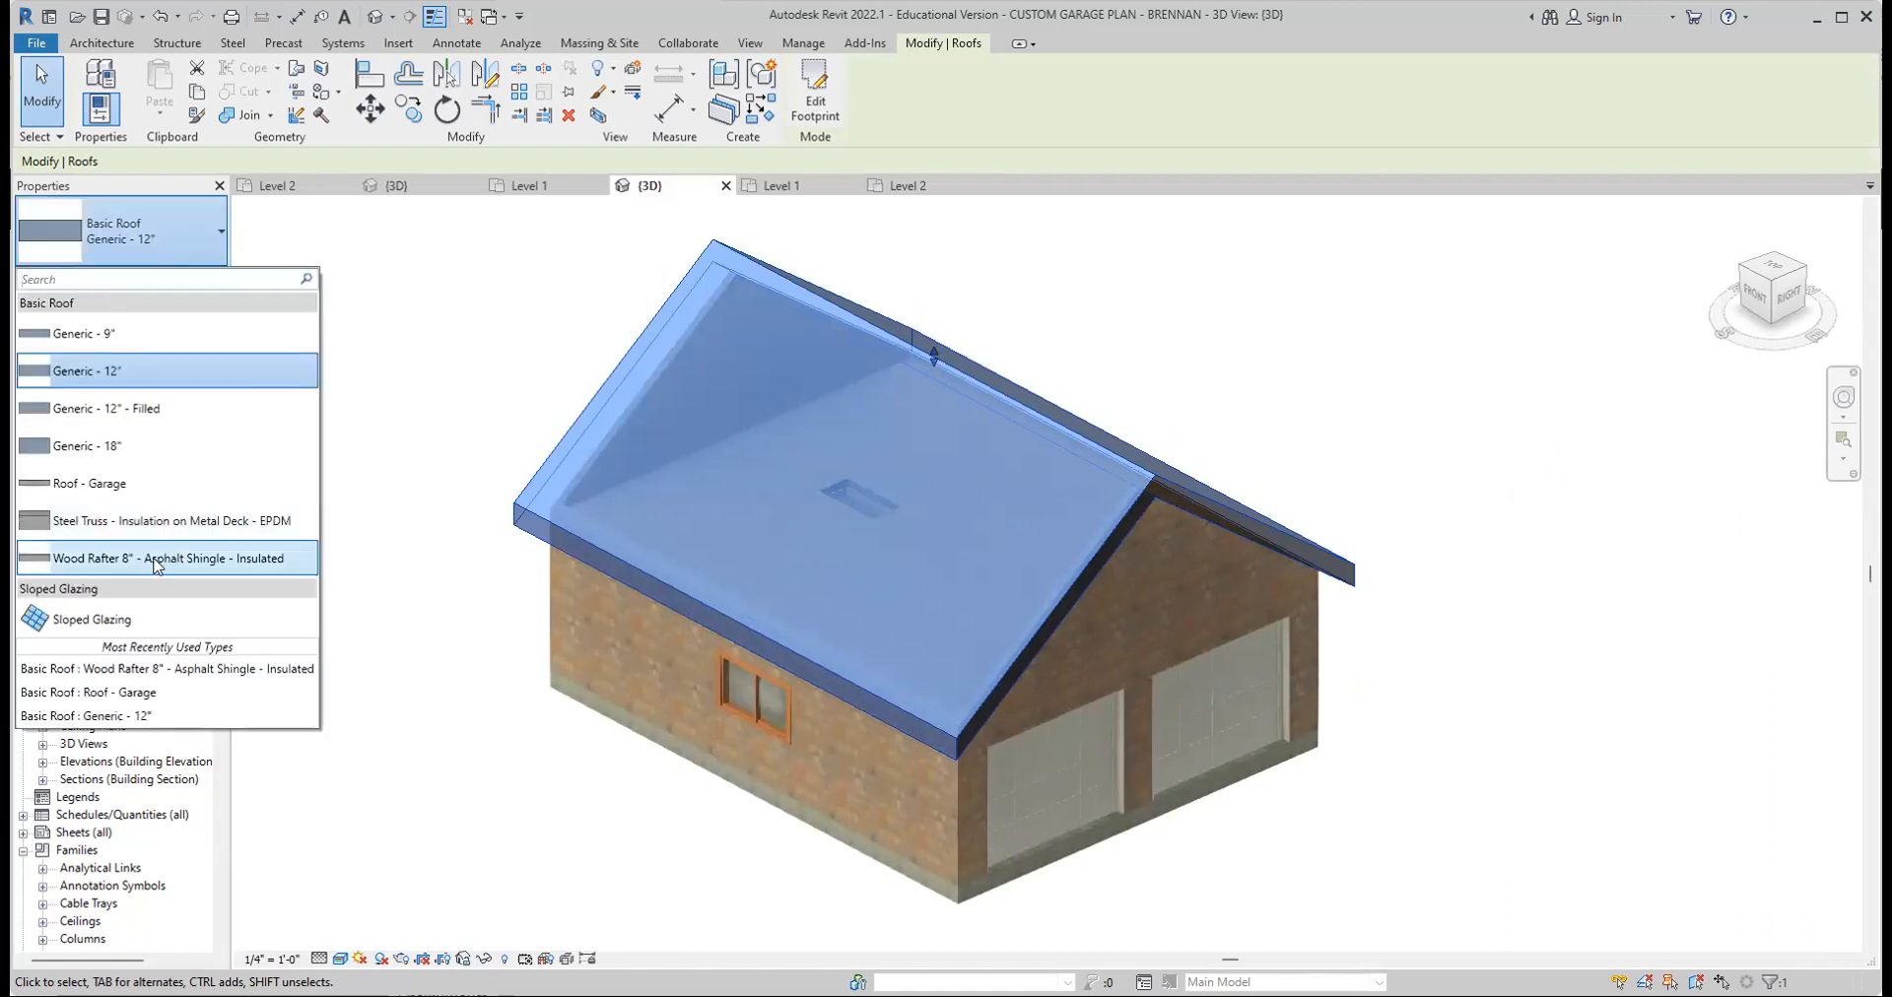
{"action": "mouse_move", "coordinate": [155, 564]}
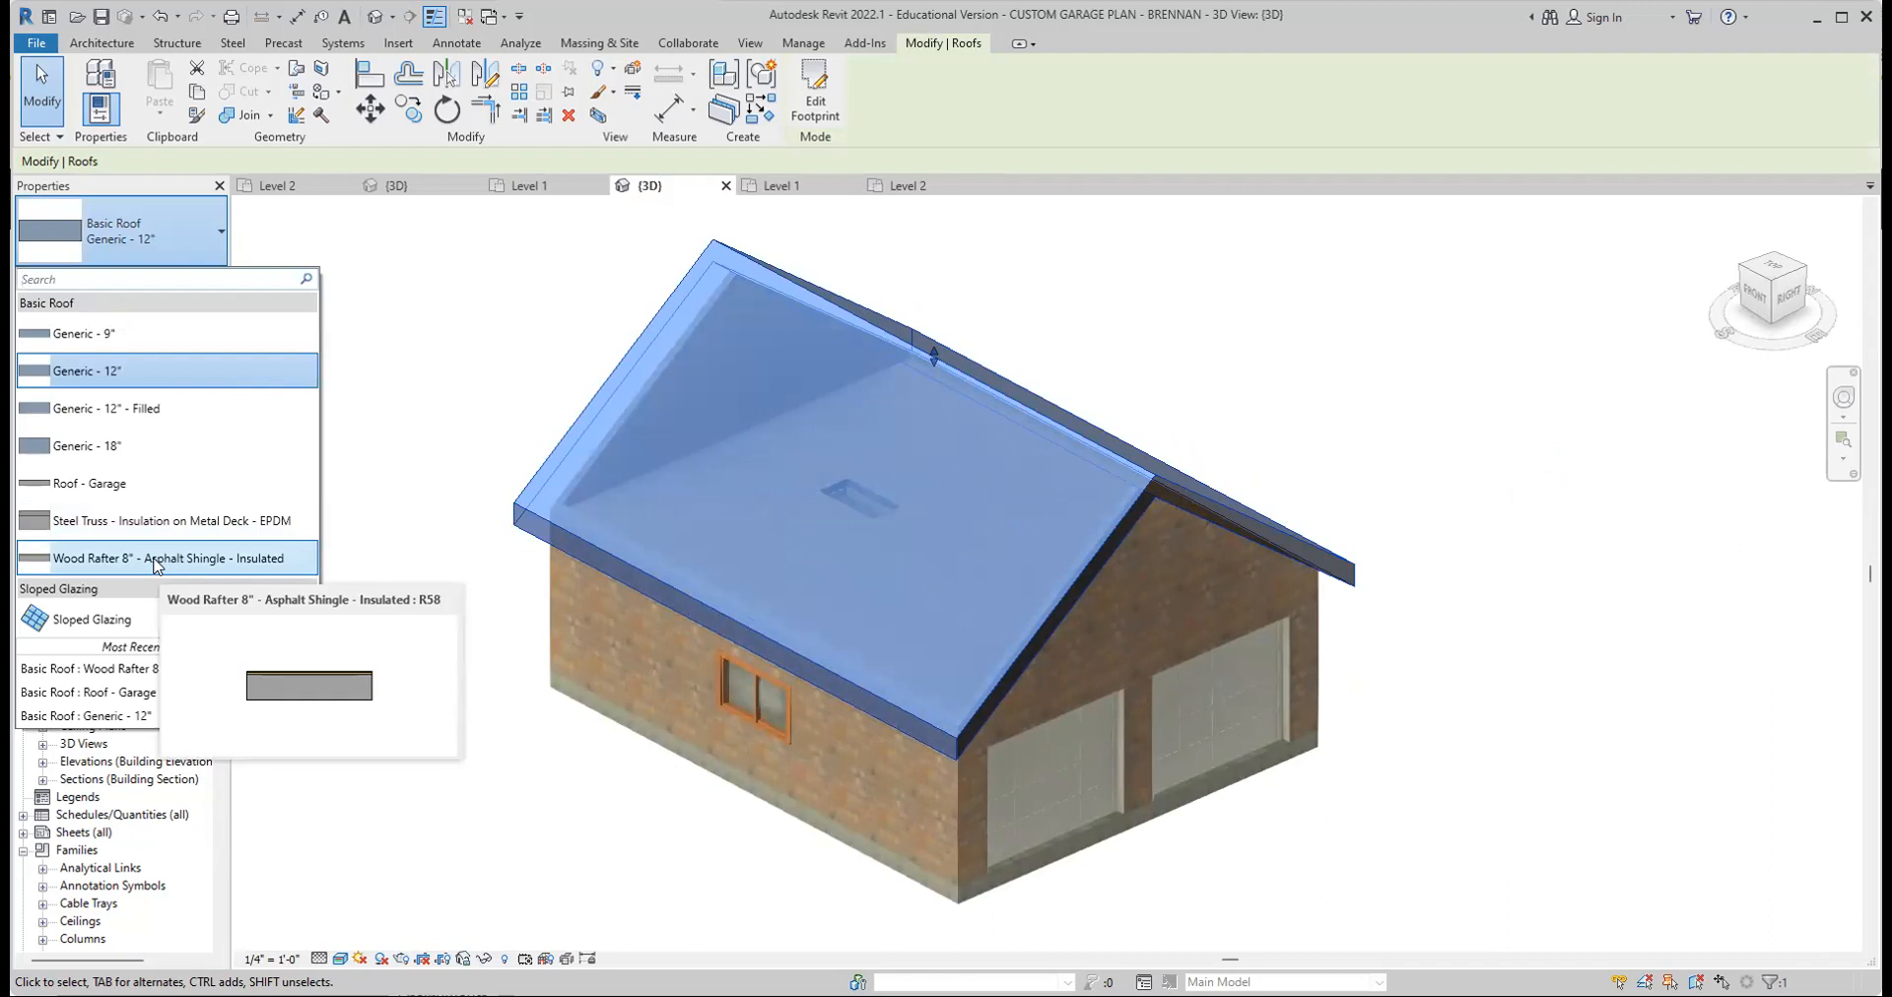
{"action": "left_click", "coordinate": [154, 560]}
{"action": "left_click", "coordinate": [1365, 383]}
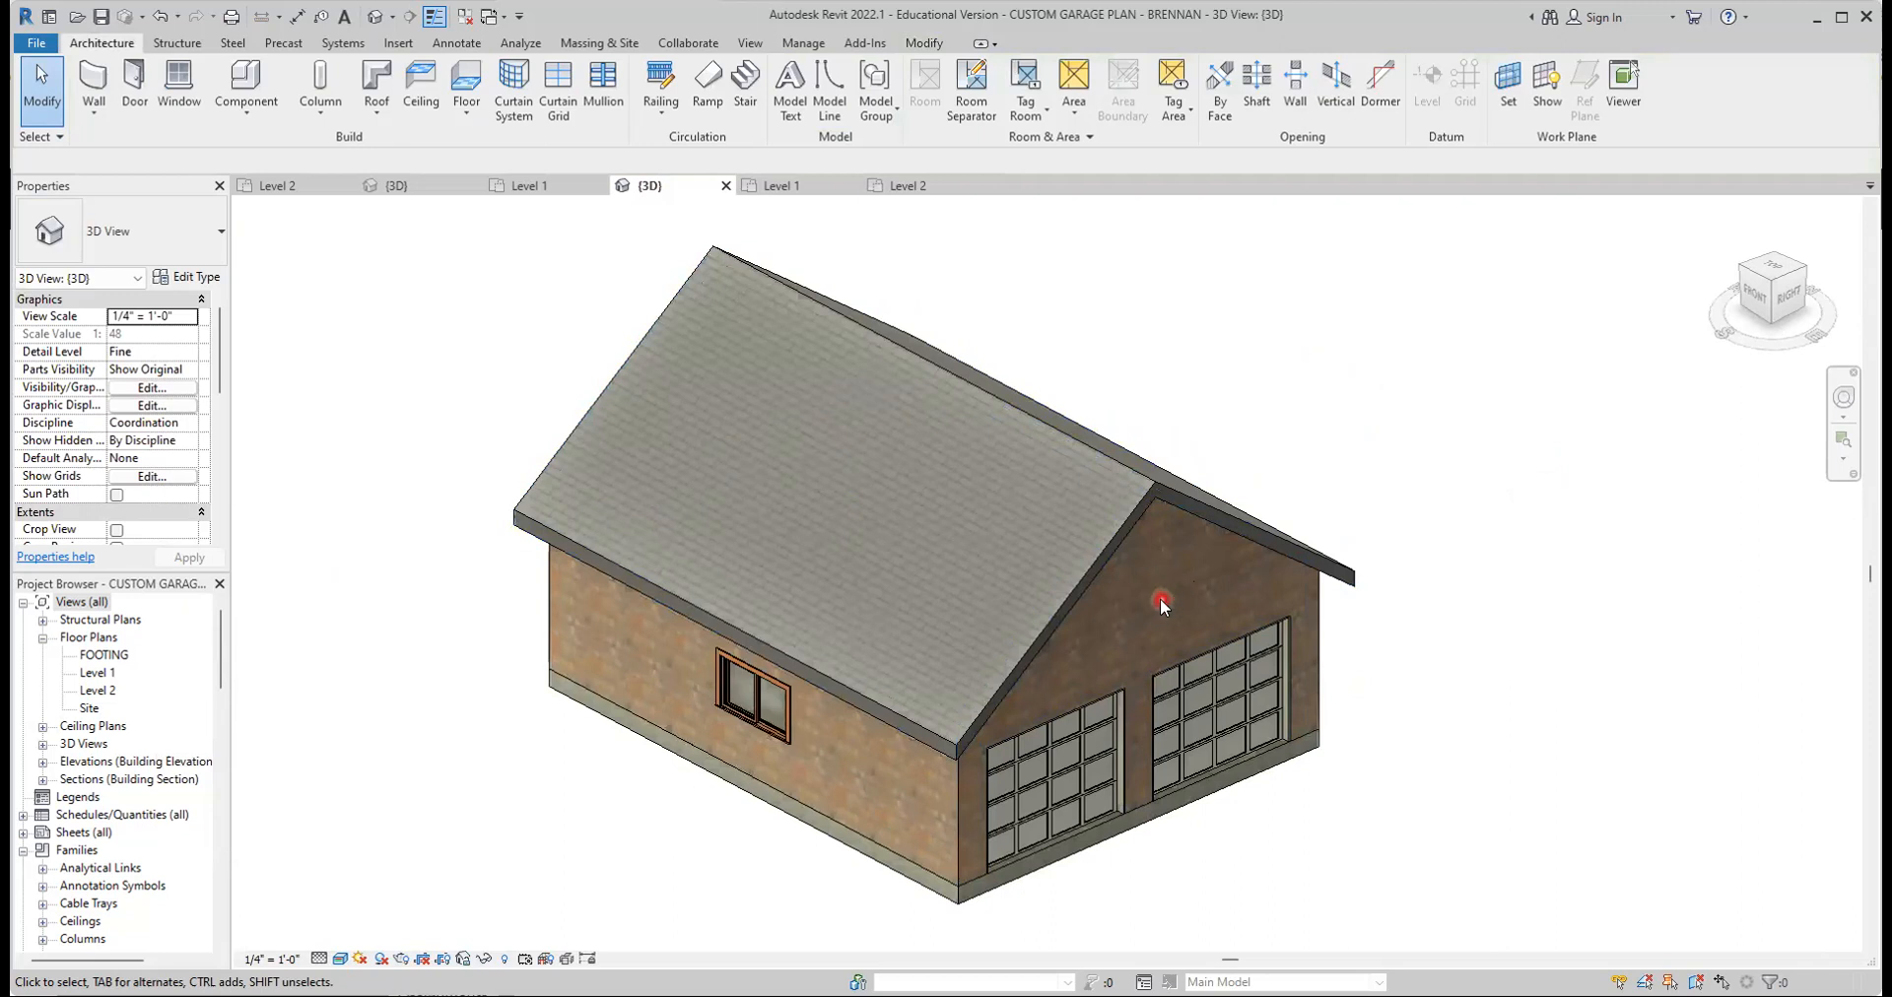
Place a Double Hung with Trim 36" x 48" window centered in the right-hand gable wall on the garage's Level 2 plan
{"action": "left_click", "coordinate": [906, 189]}
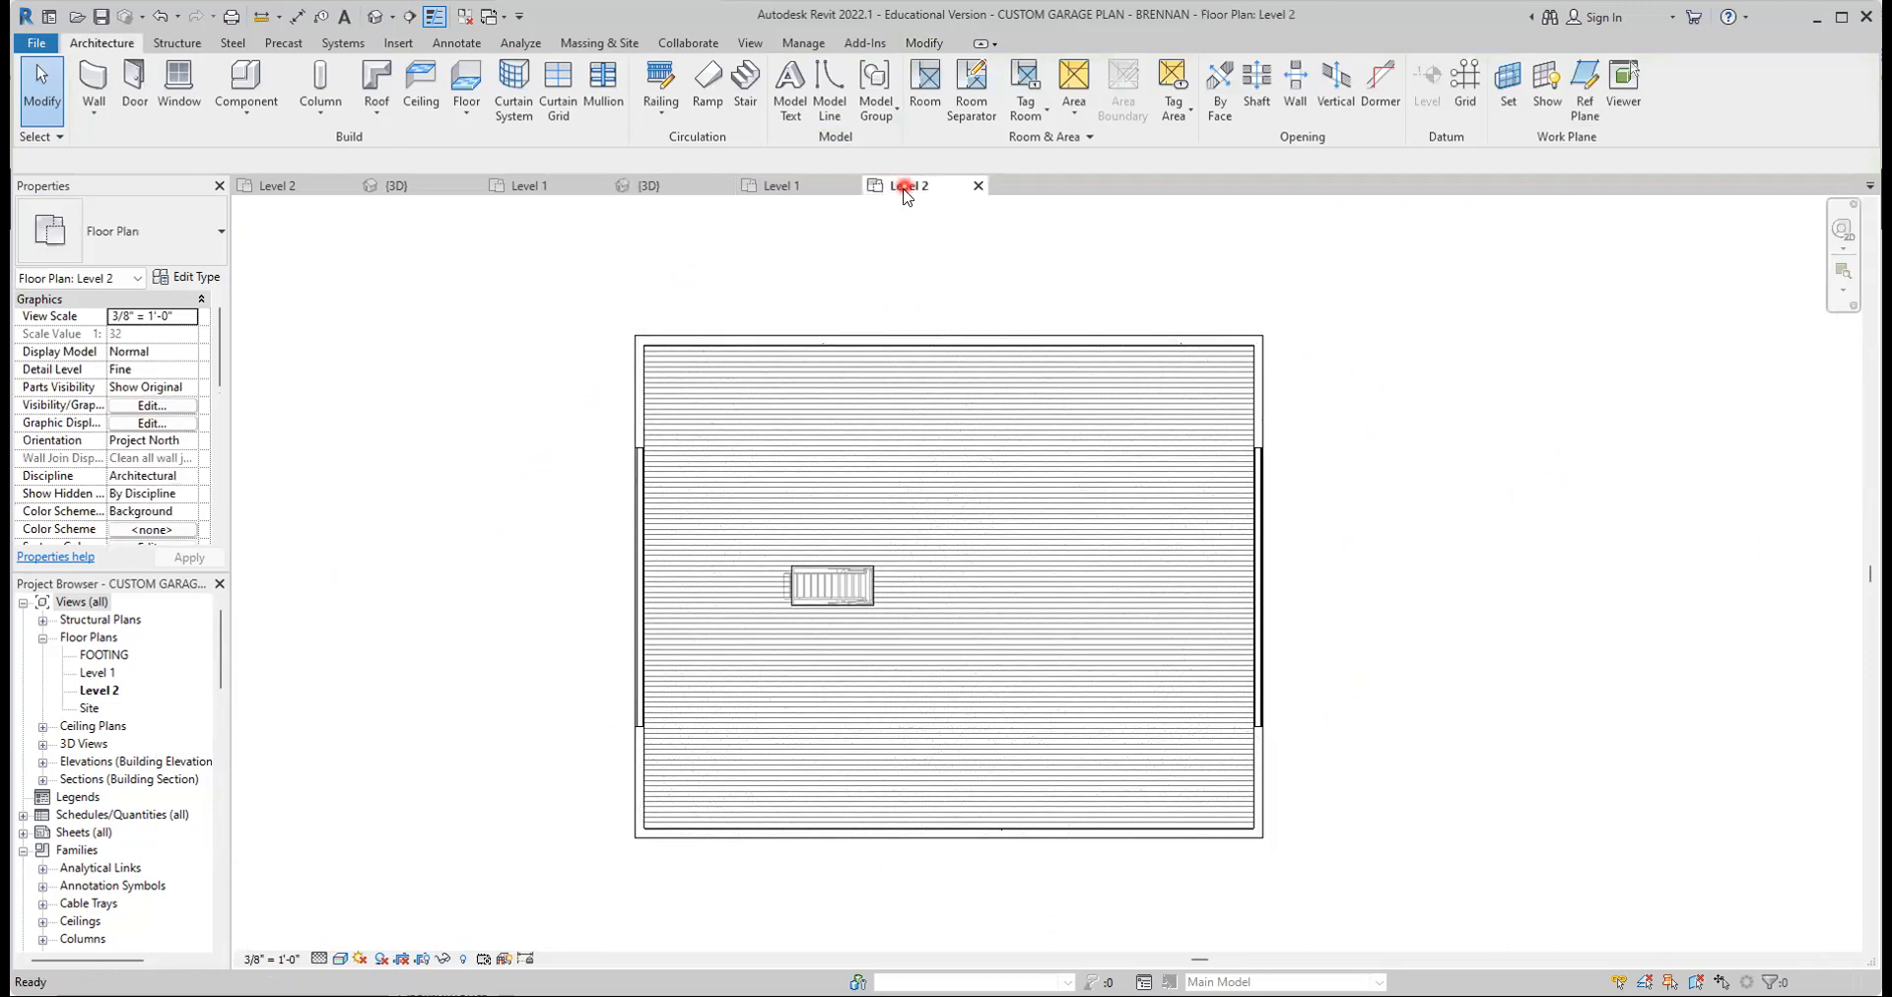
{"action": "scroll", "coordinate": [1369, 572], "scroll_direction": "up", "scroll_amount": 1}
{"action": "left_click_drag", "start_coordinate": [1303, 511], "coordinate": [1468, 486]}
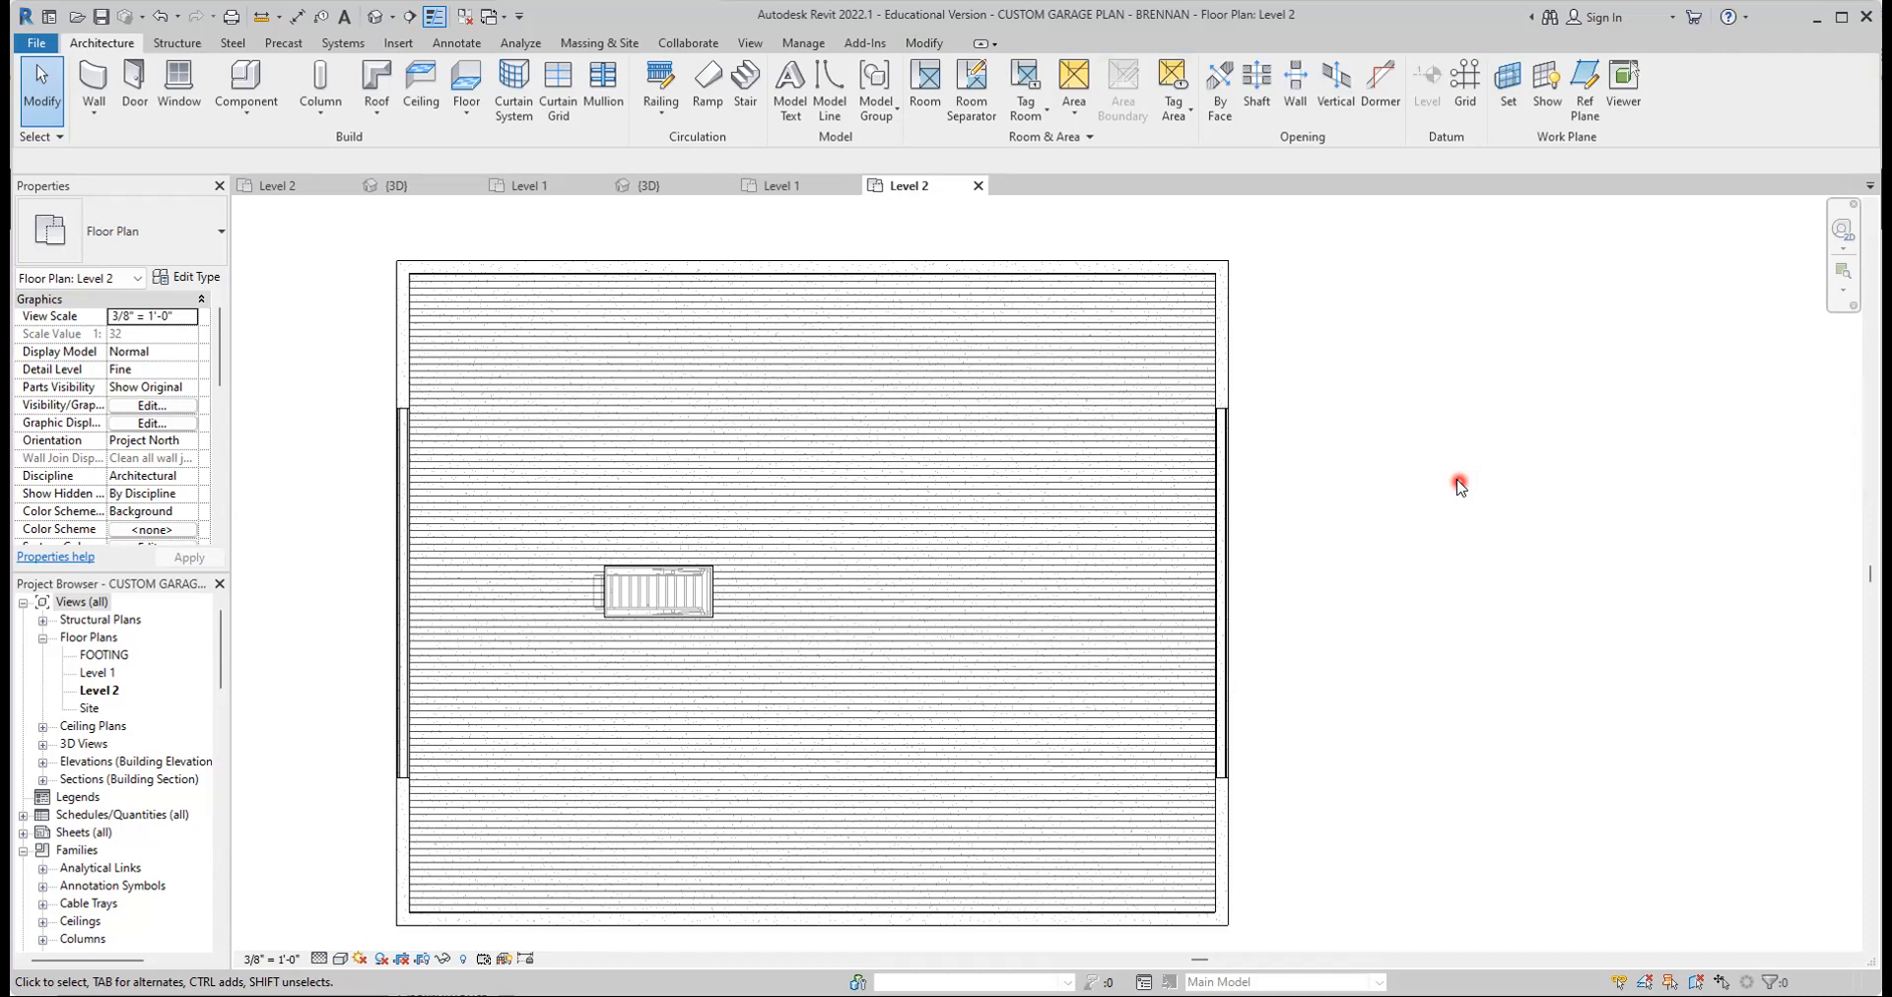
{"action": "left_click", "coordinate": [177, 95]}
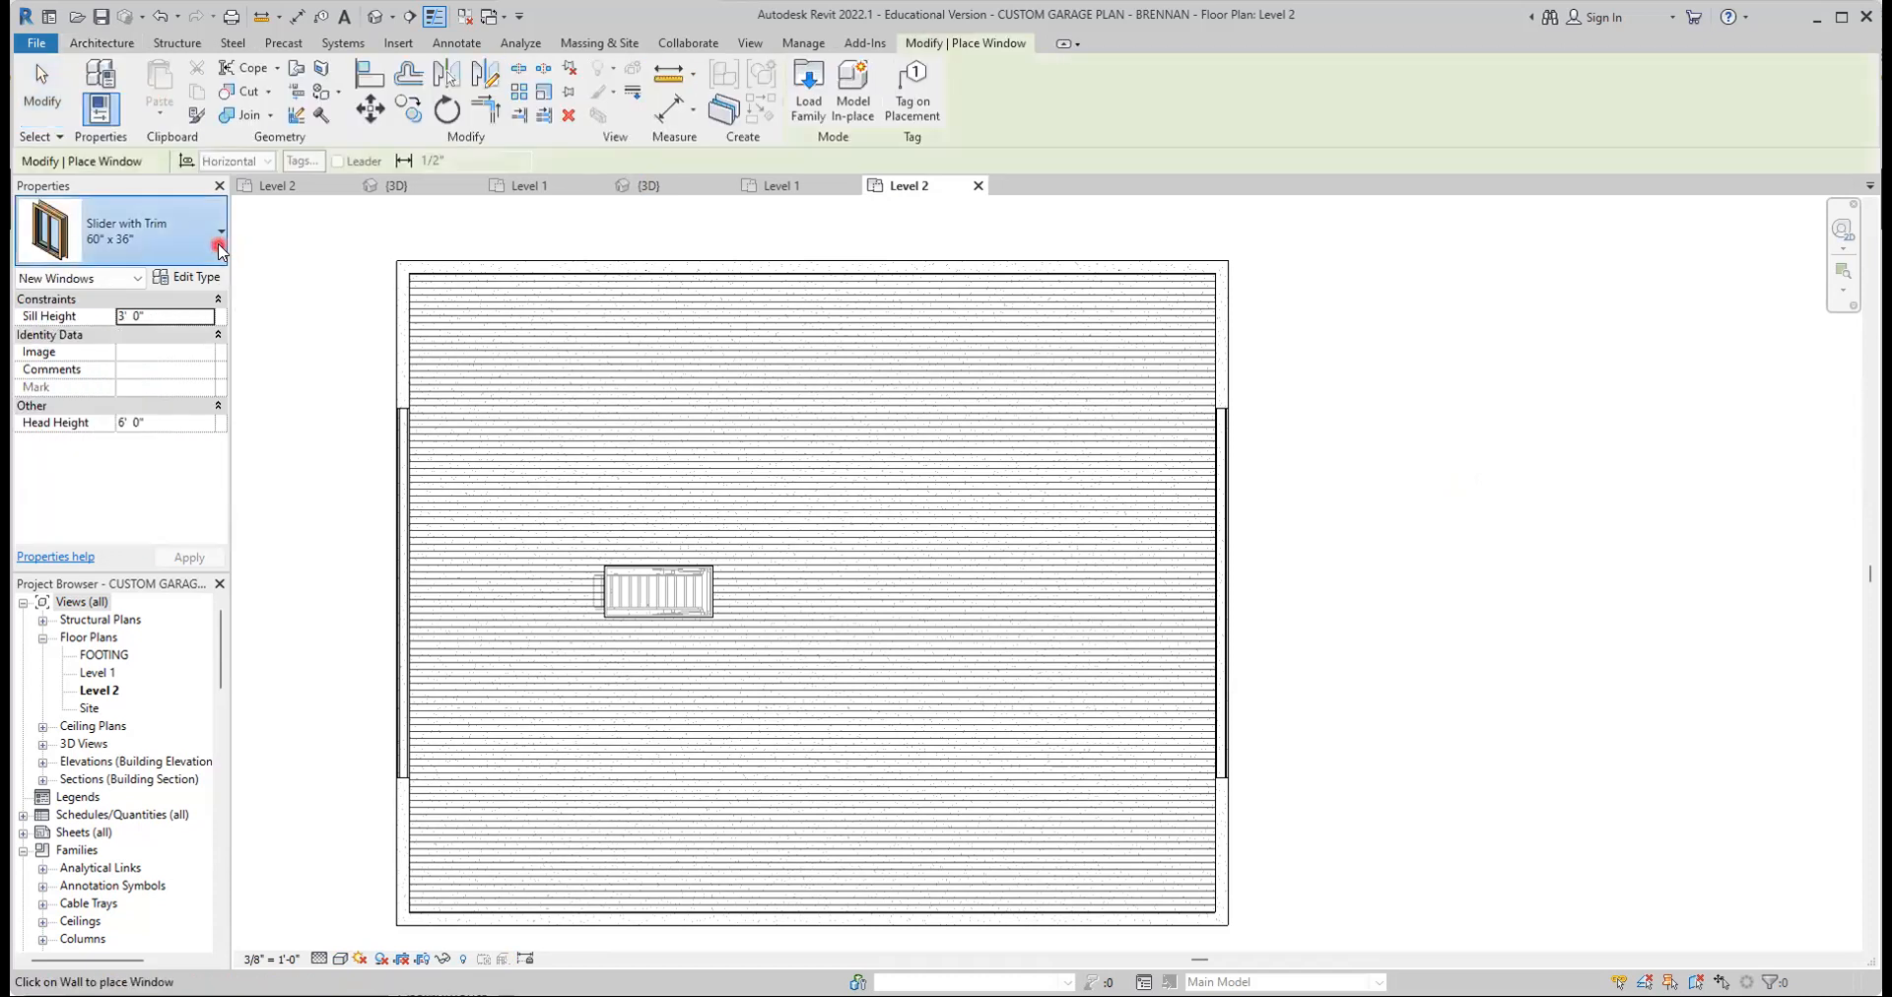
{"action": "left_click", "coordinate": [219, 246]}
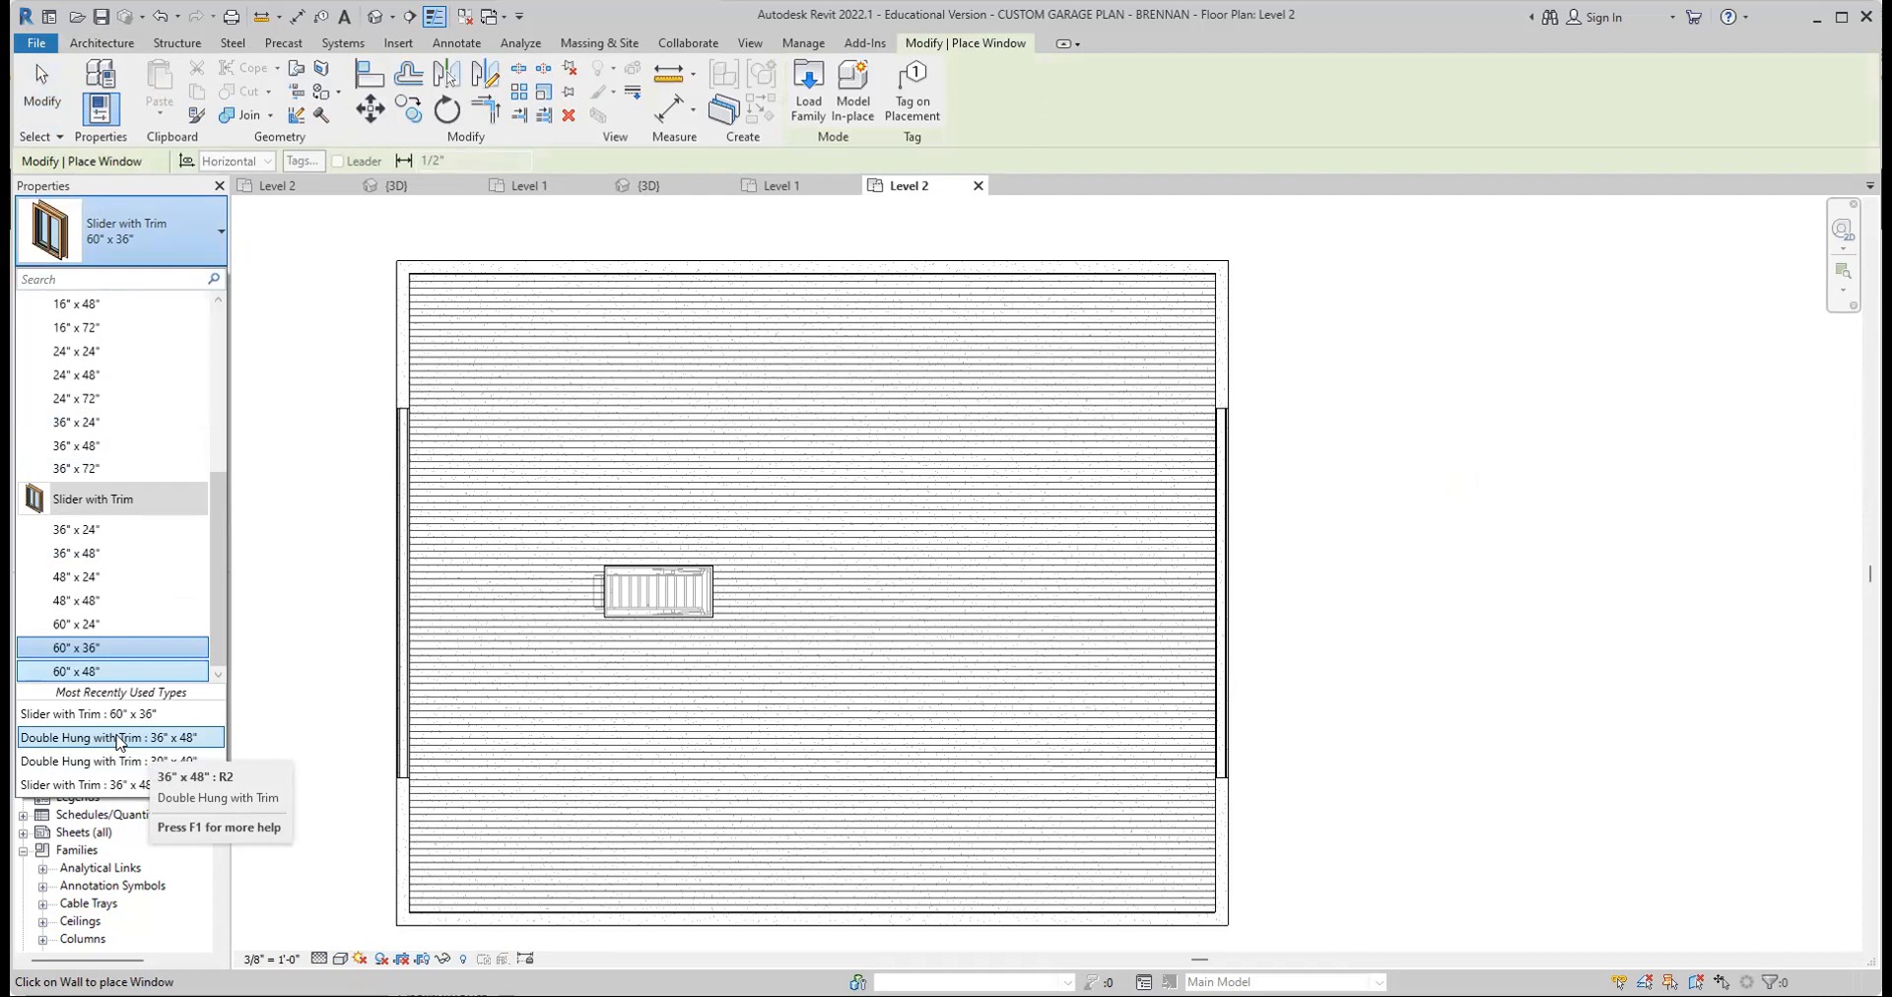
{"action": "left_click", "coordinate": [118, 741]}
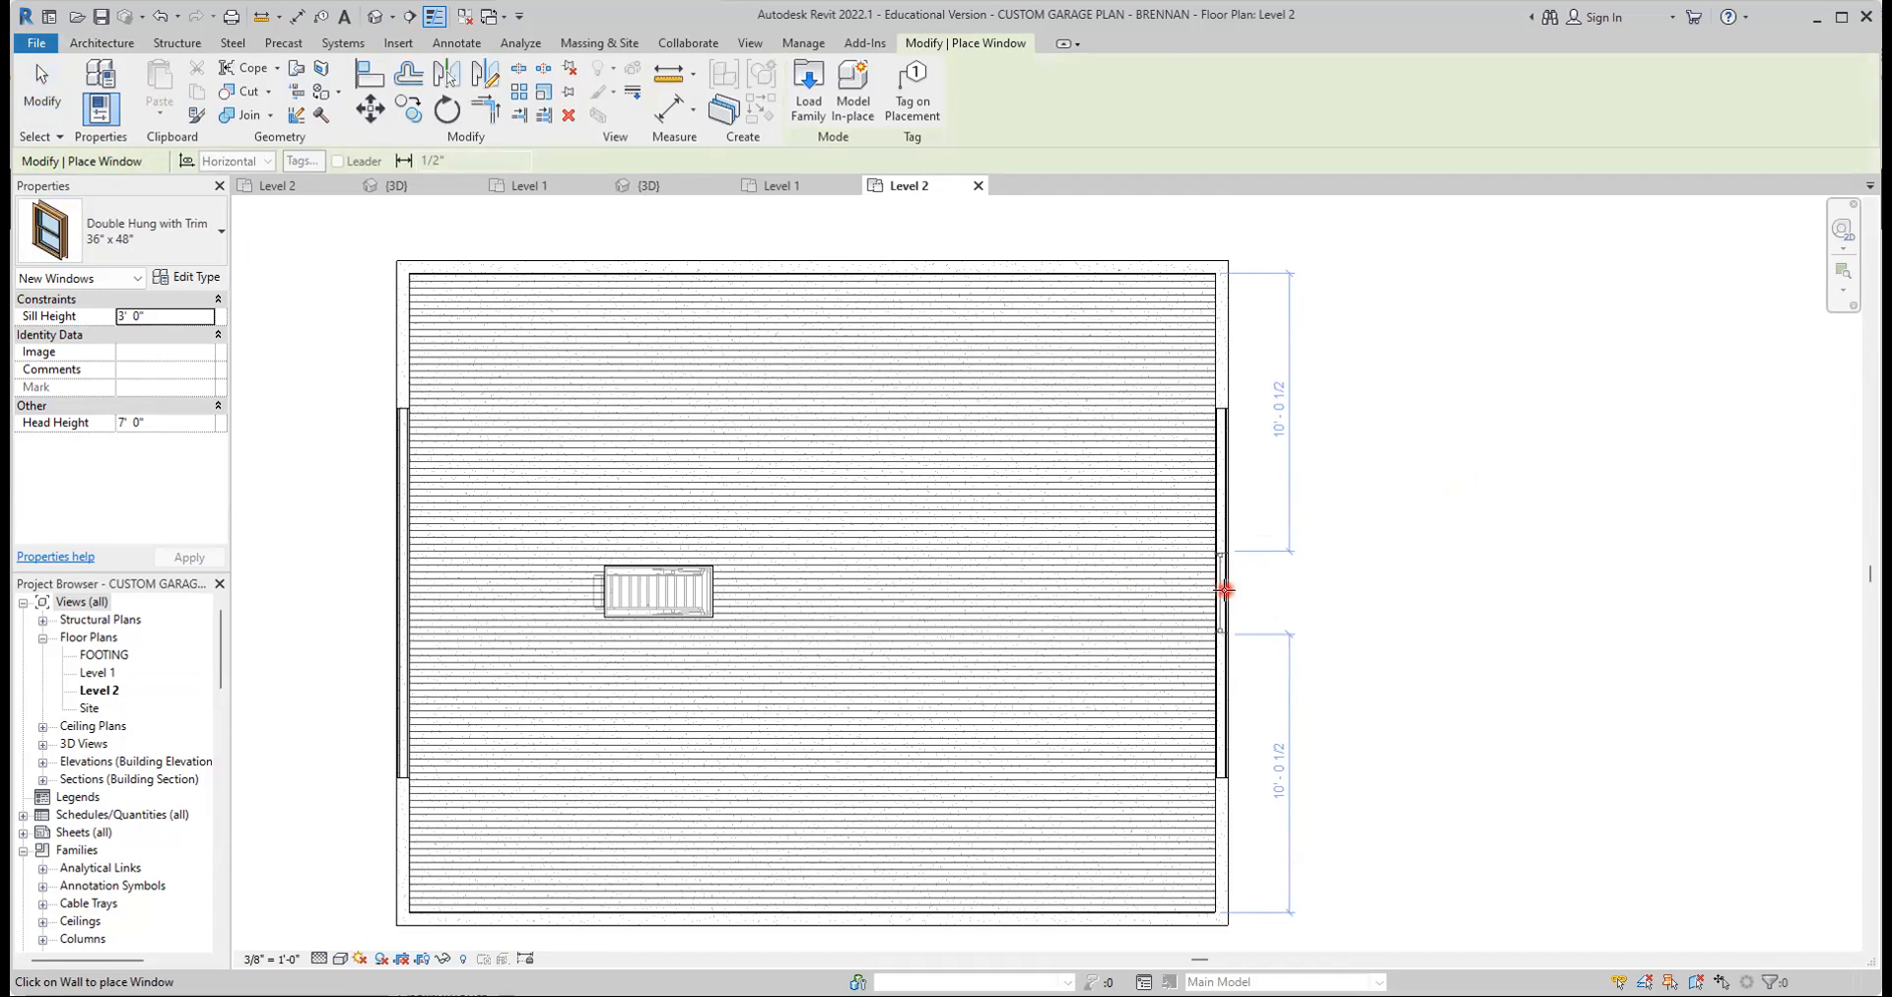
{"action": "left_click", "coordinate": [1225, 589]}
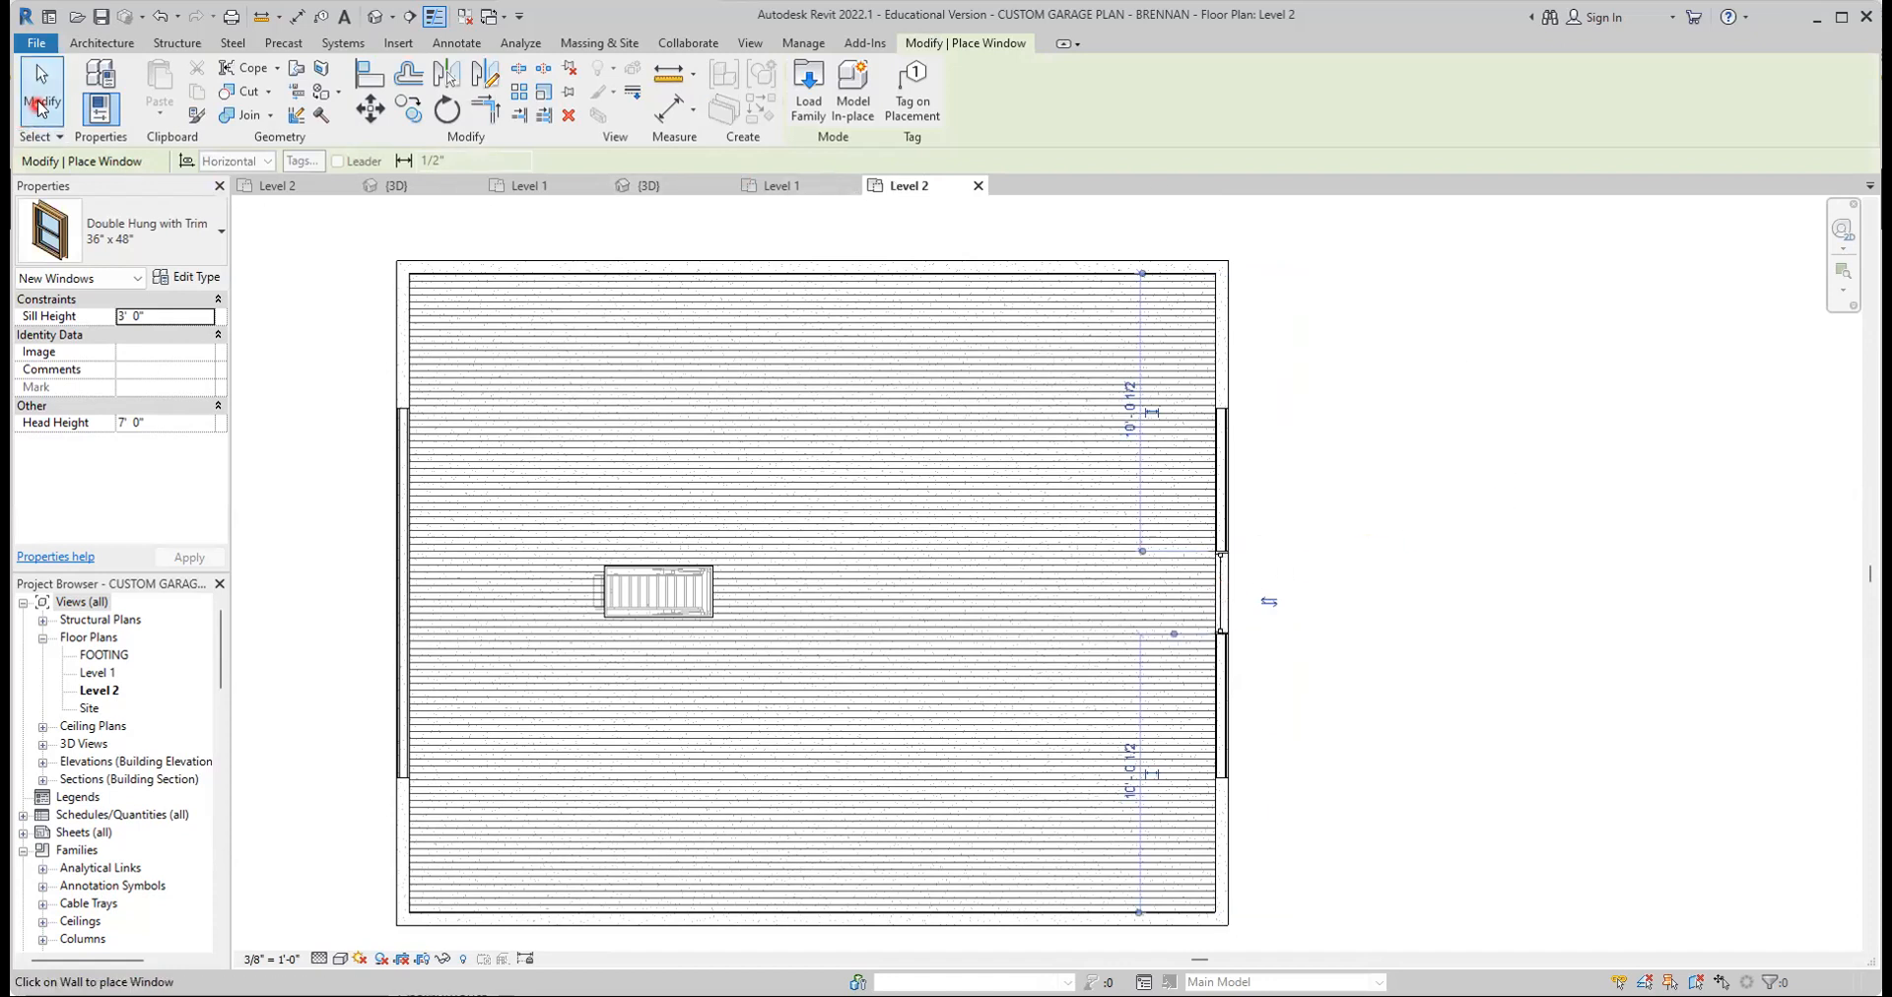
{"action": "left_click", "coordinate": [41, 103]}
In the 3D view, add Thickened 24" x 12" floor slab edges along the garage-door side and the slider-window side
{"action": "left_click", "coordinate": [658, 187]}
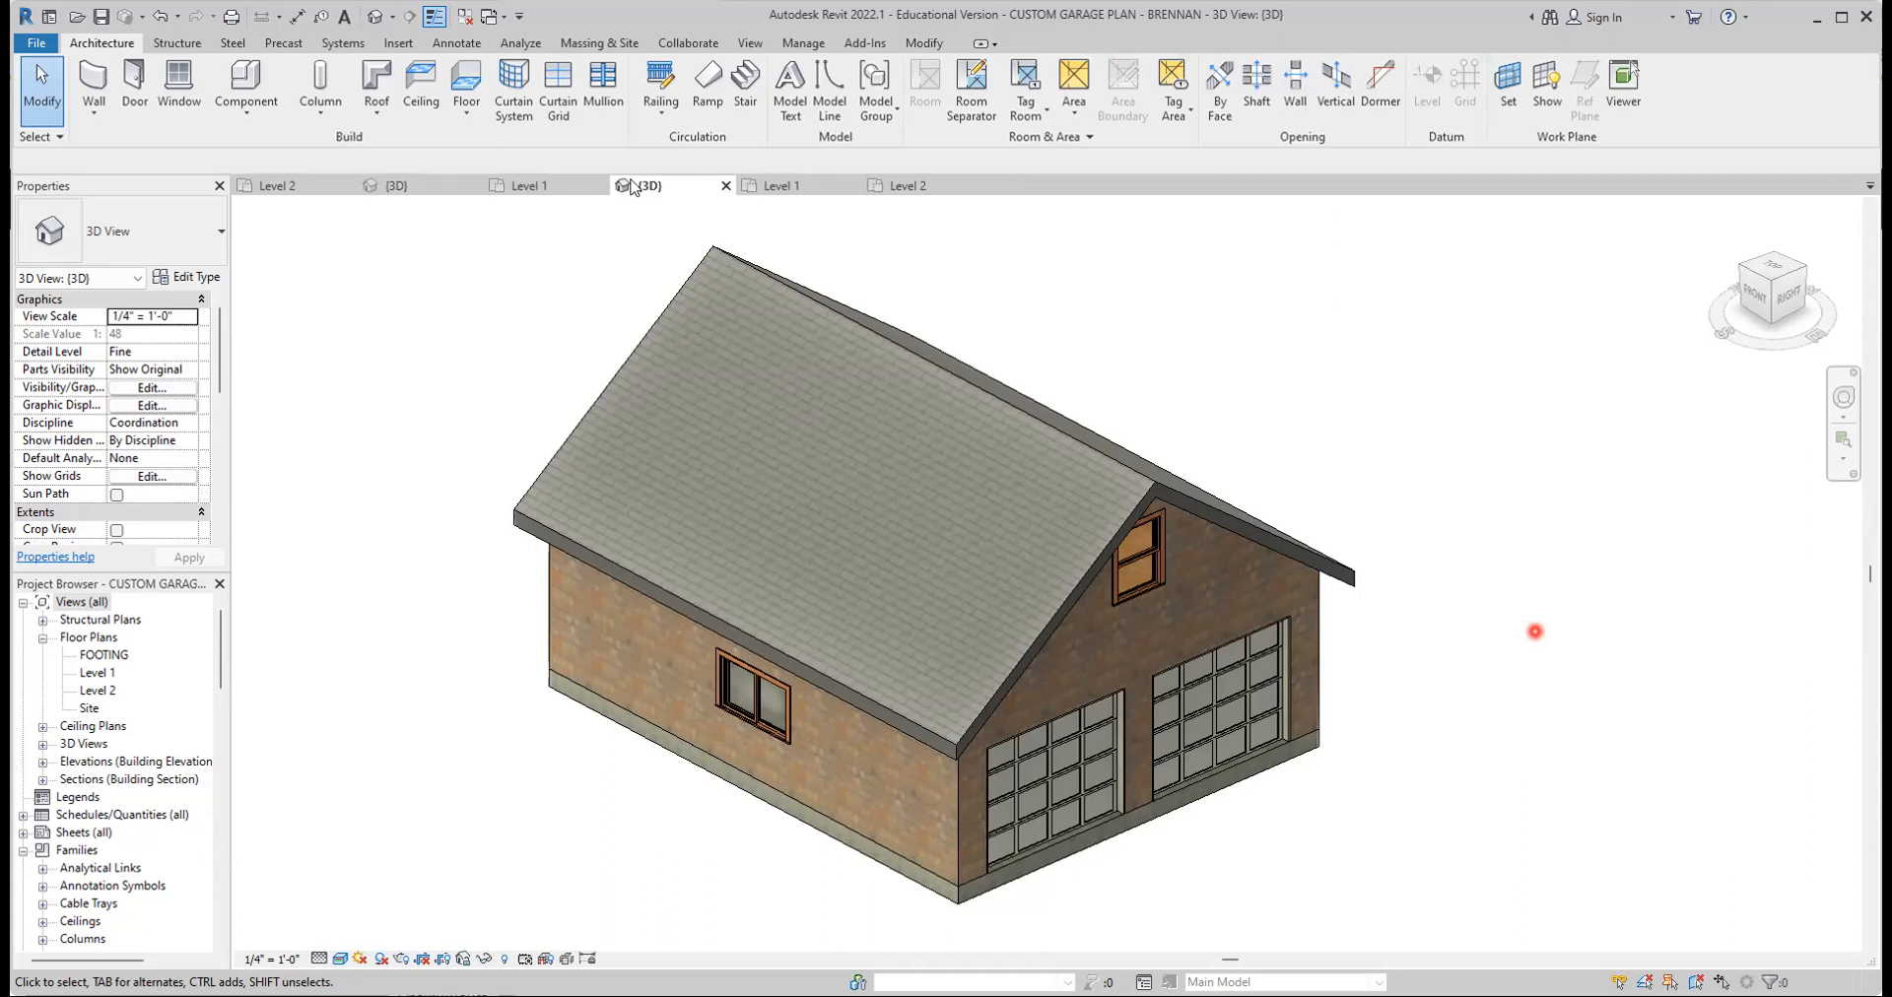
{"action": "scroll", "coordinate": [1235, 914], "scroll_direction": "up", "scroll_amount": 2}
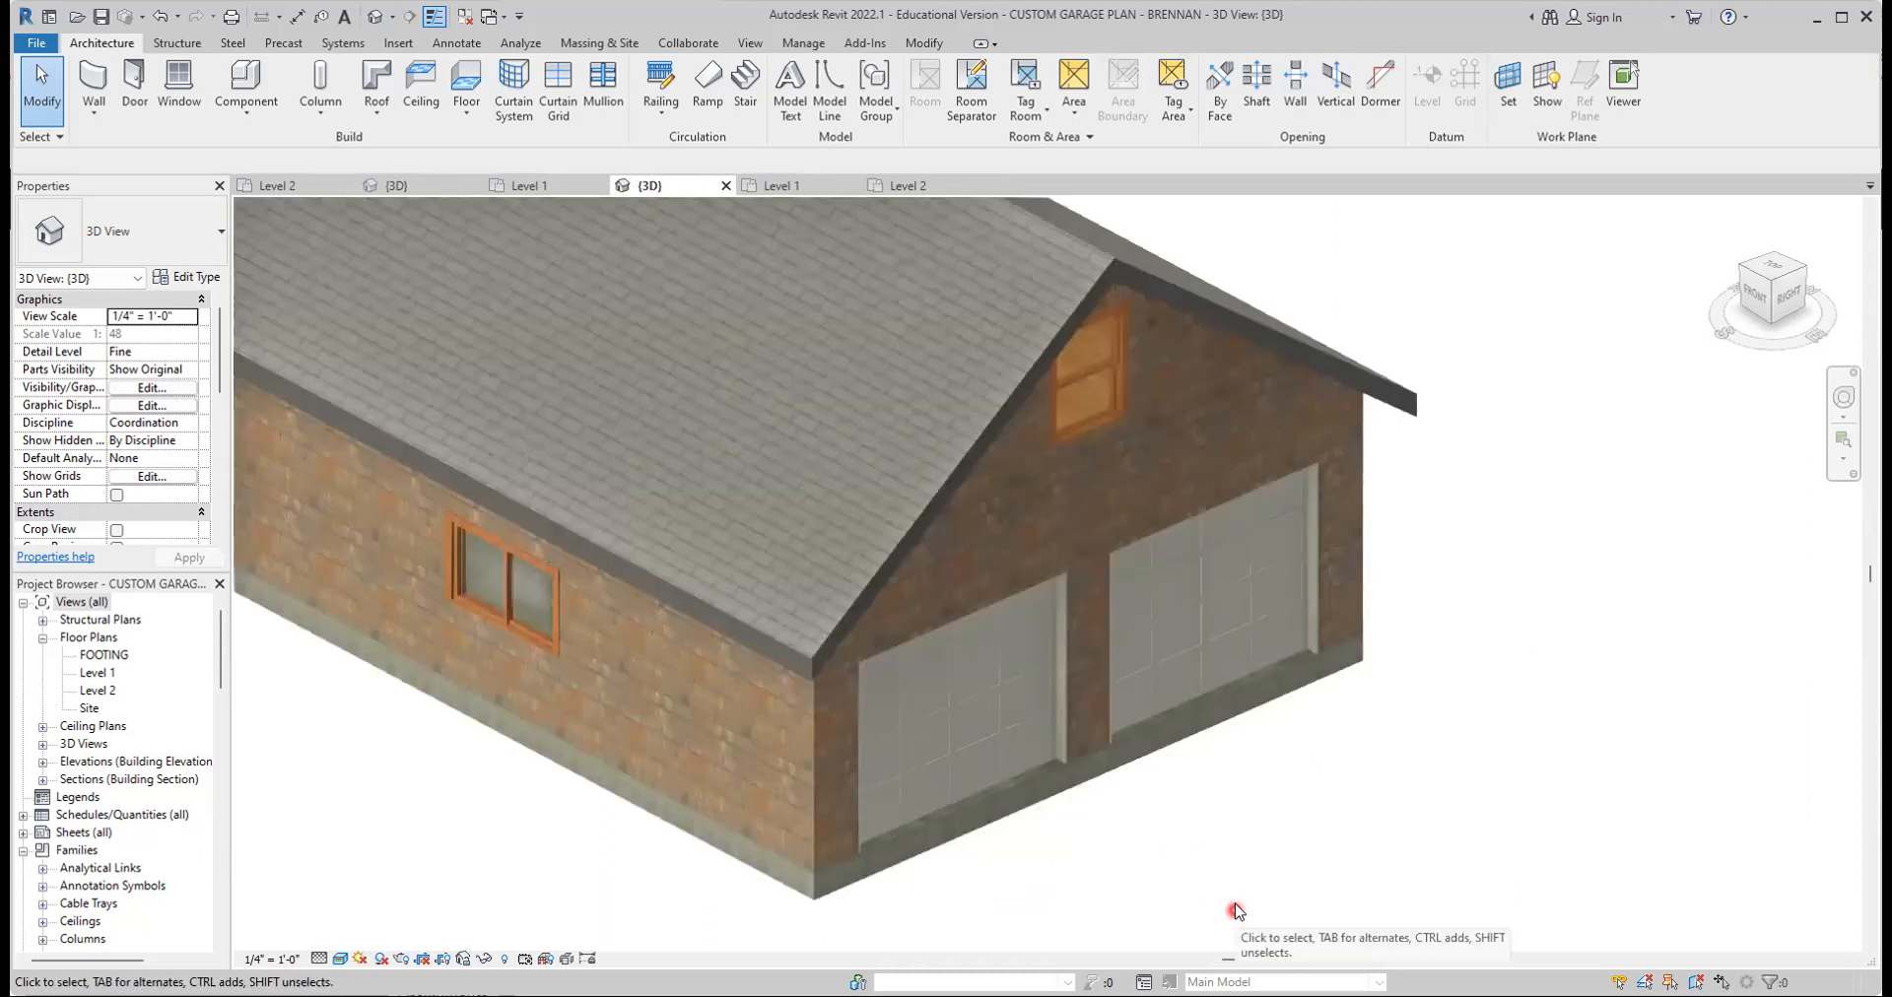
{"action": "scroll", "coordinate": [1326, 899], "scroll_direction": "down", "scroll_amount": 2}
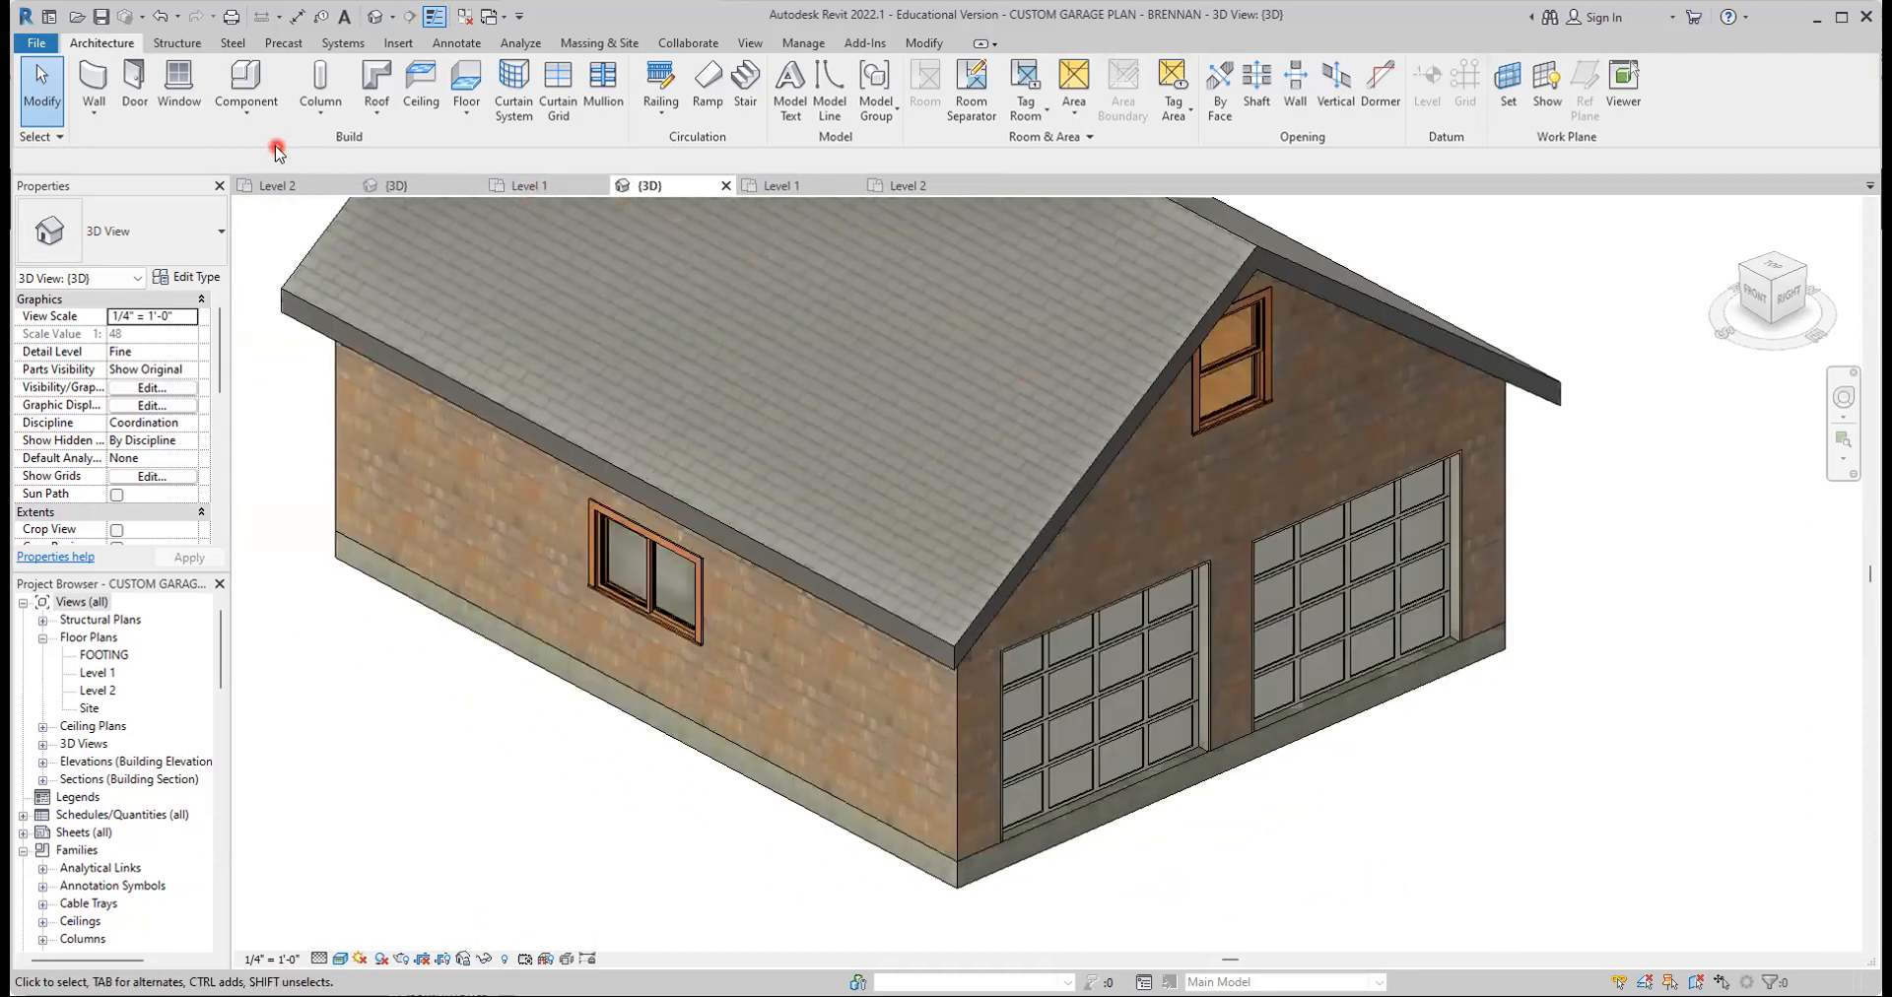
{"action": "left_click", "coordinate": [183, 45]}
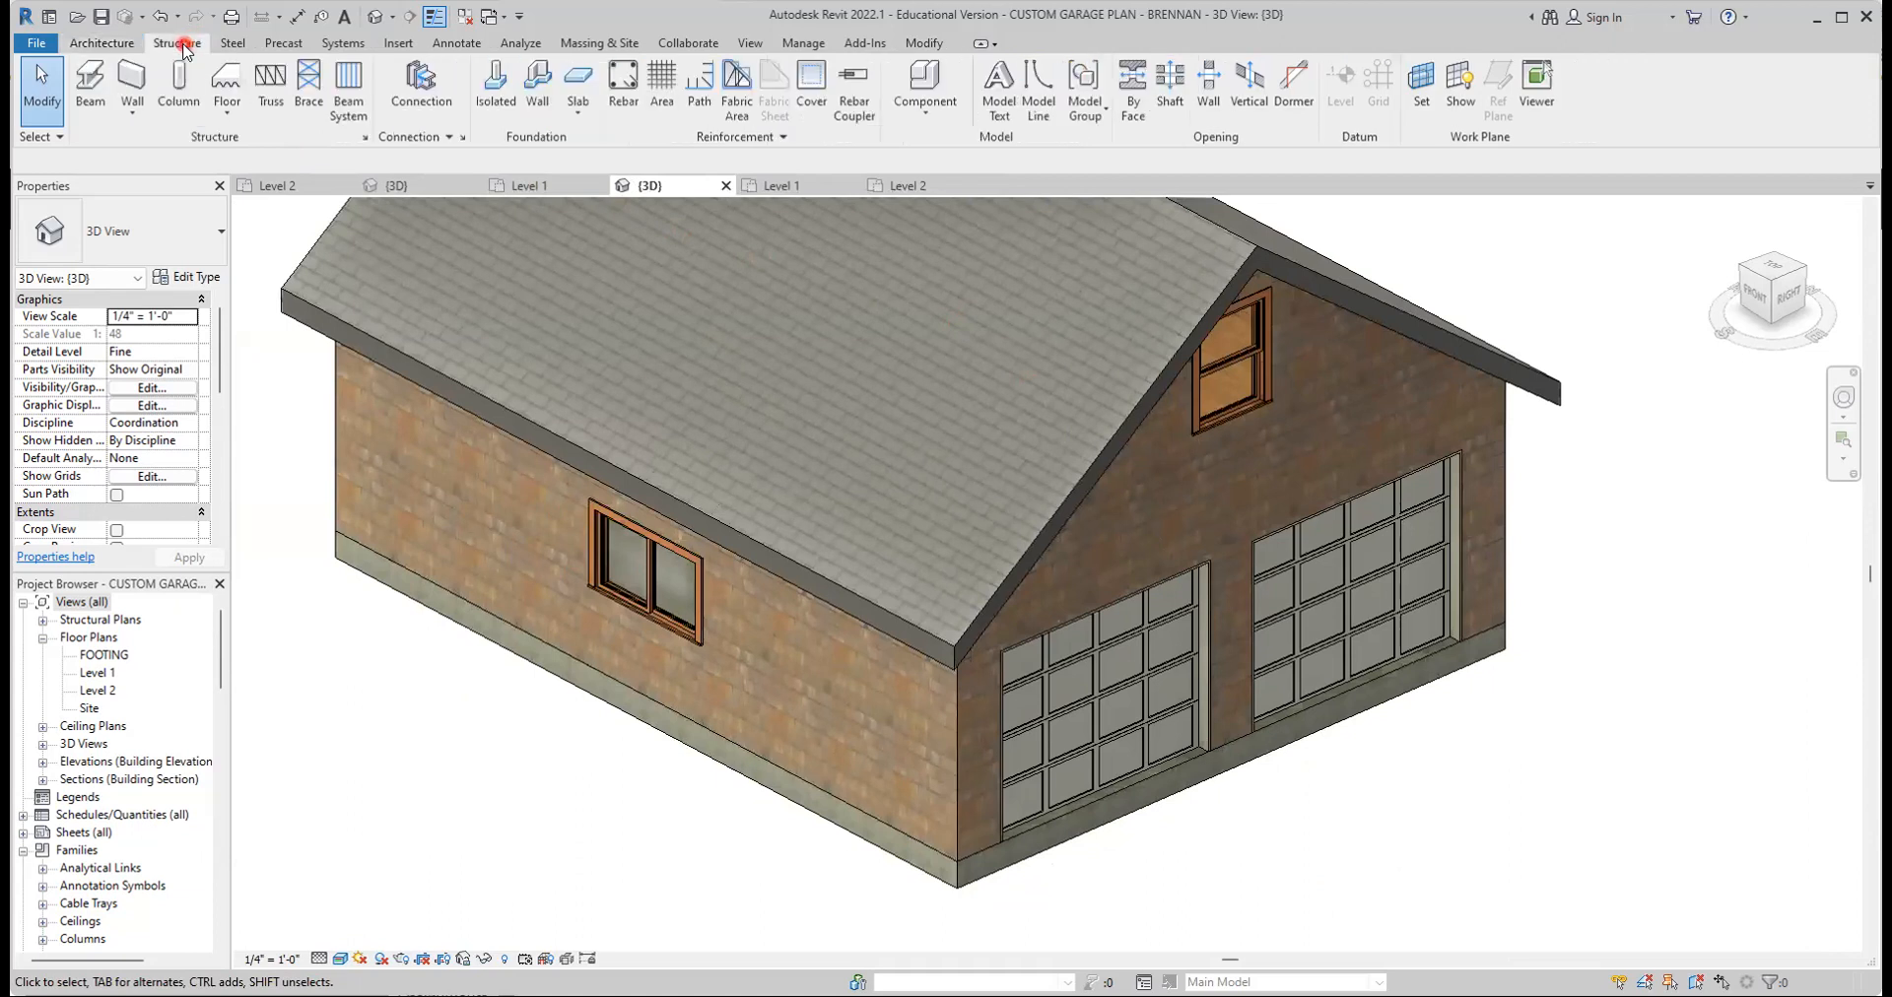
{"action": "left_click", "coordinate": [518, 161]}
{"action": "left_click", "coordinate": [569, 119]}
{"action": "left_click", "coordinate": [584, 121]}
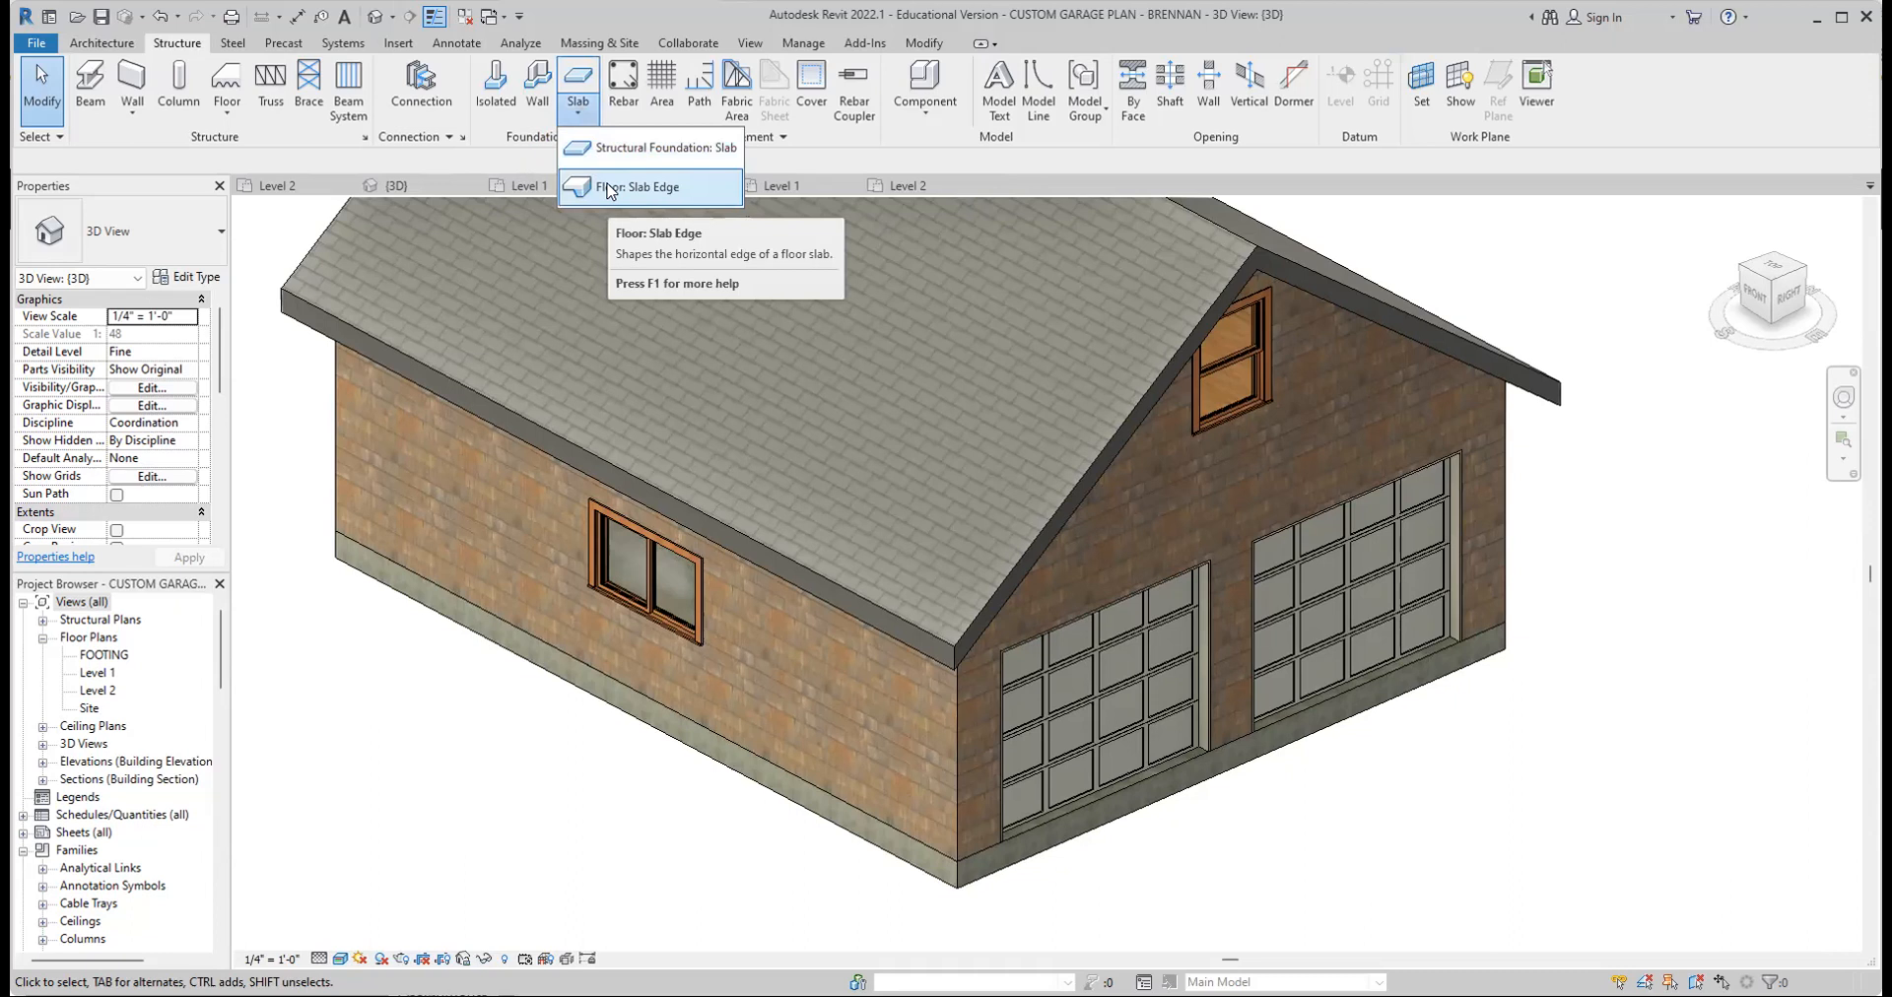
{"action": "left_click", "coordinate": [608, 187]}
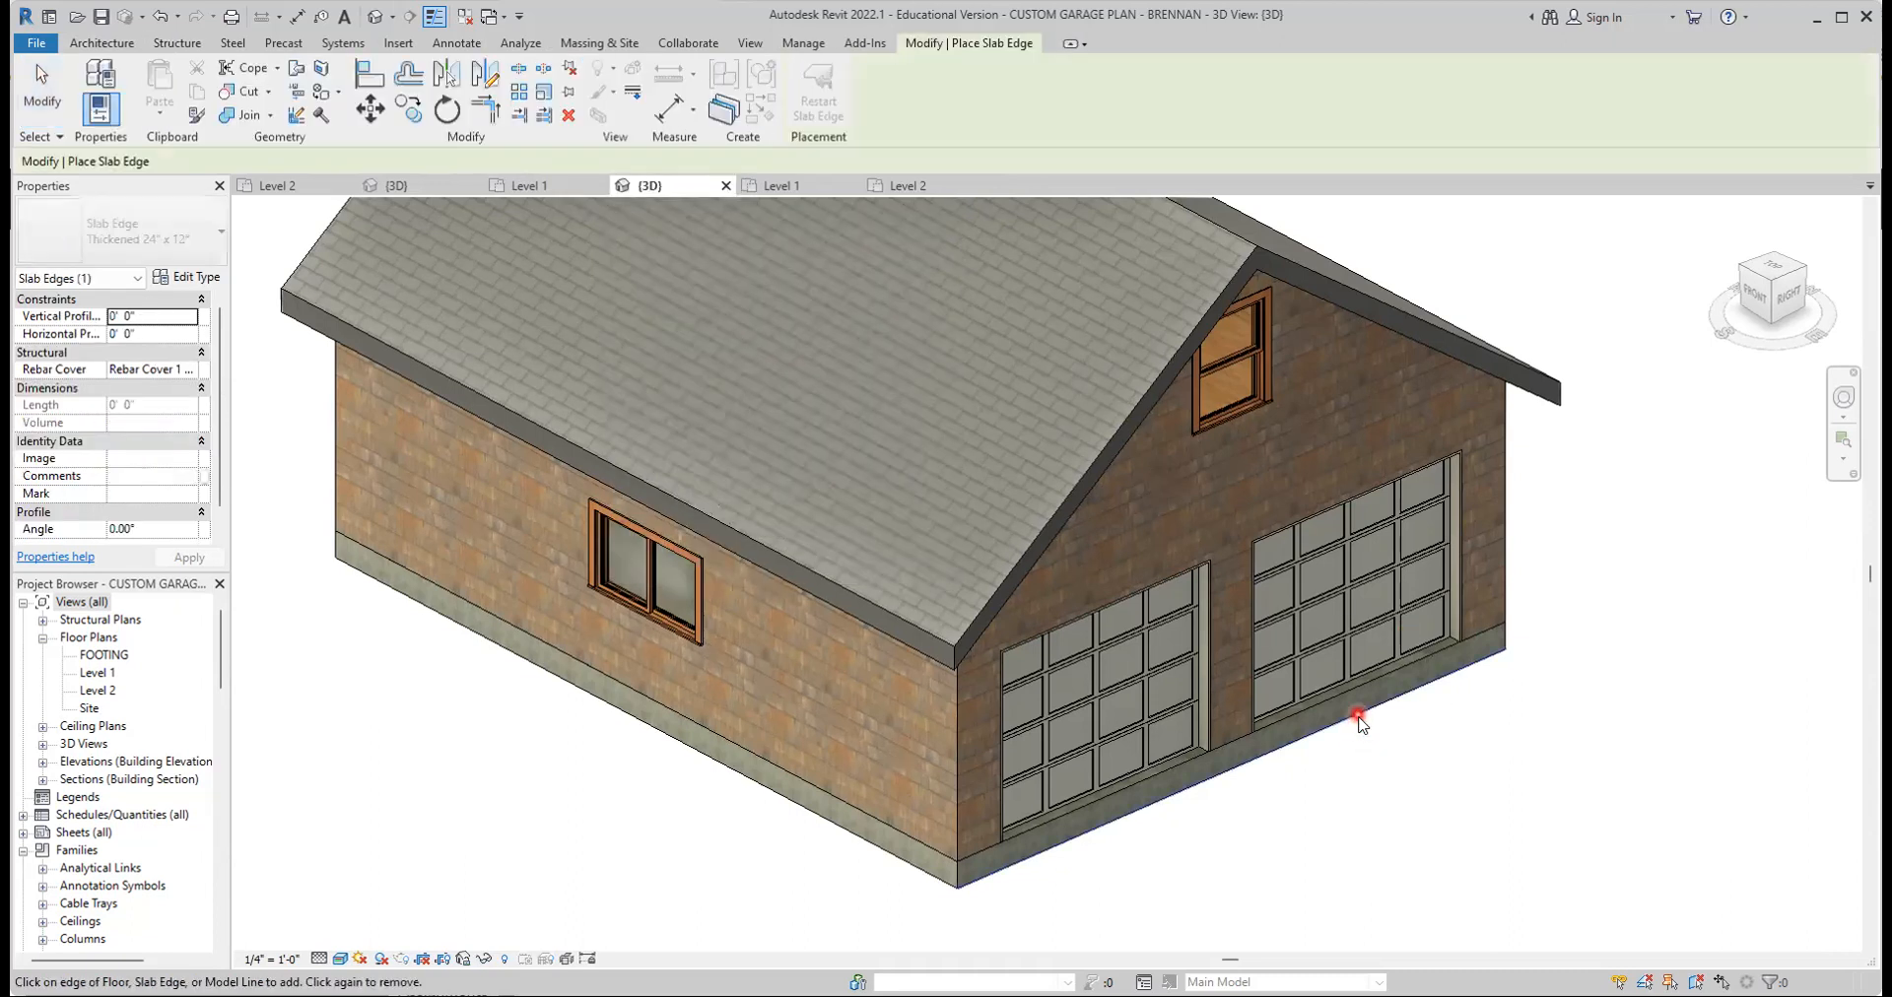
{"action": "left_click", "coordinate": [1356, 731]}
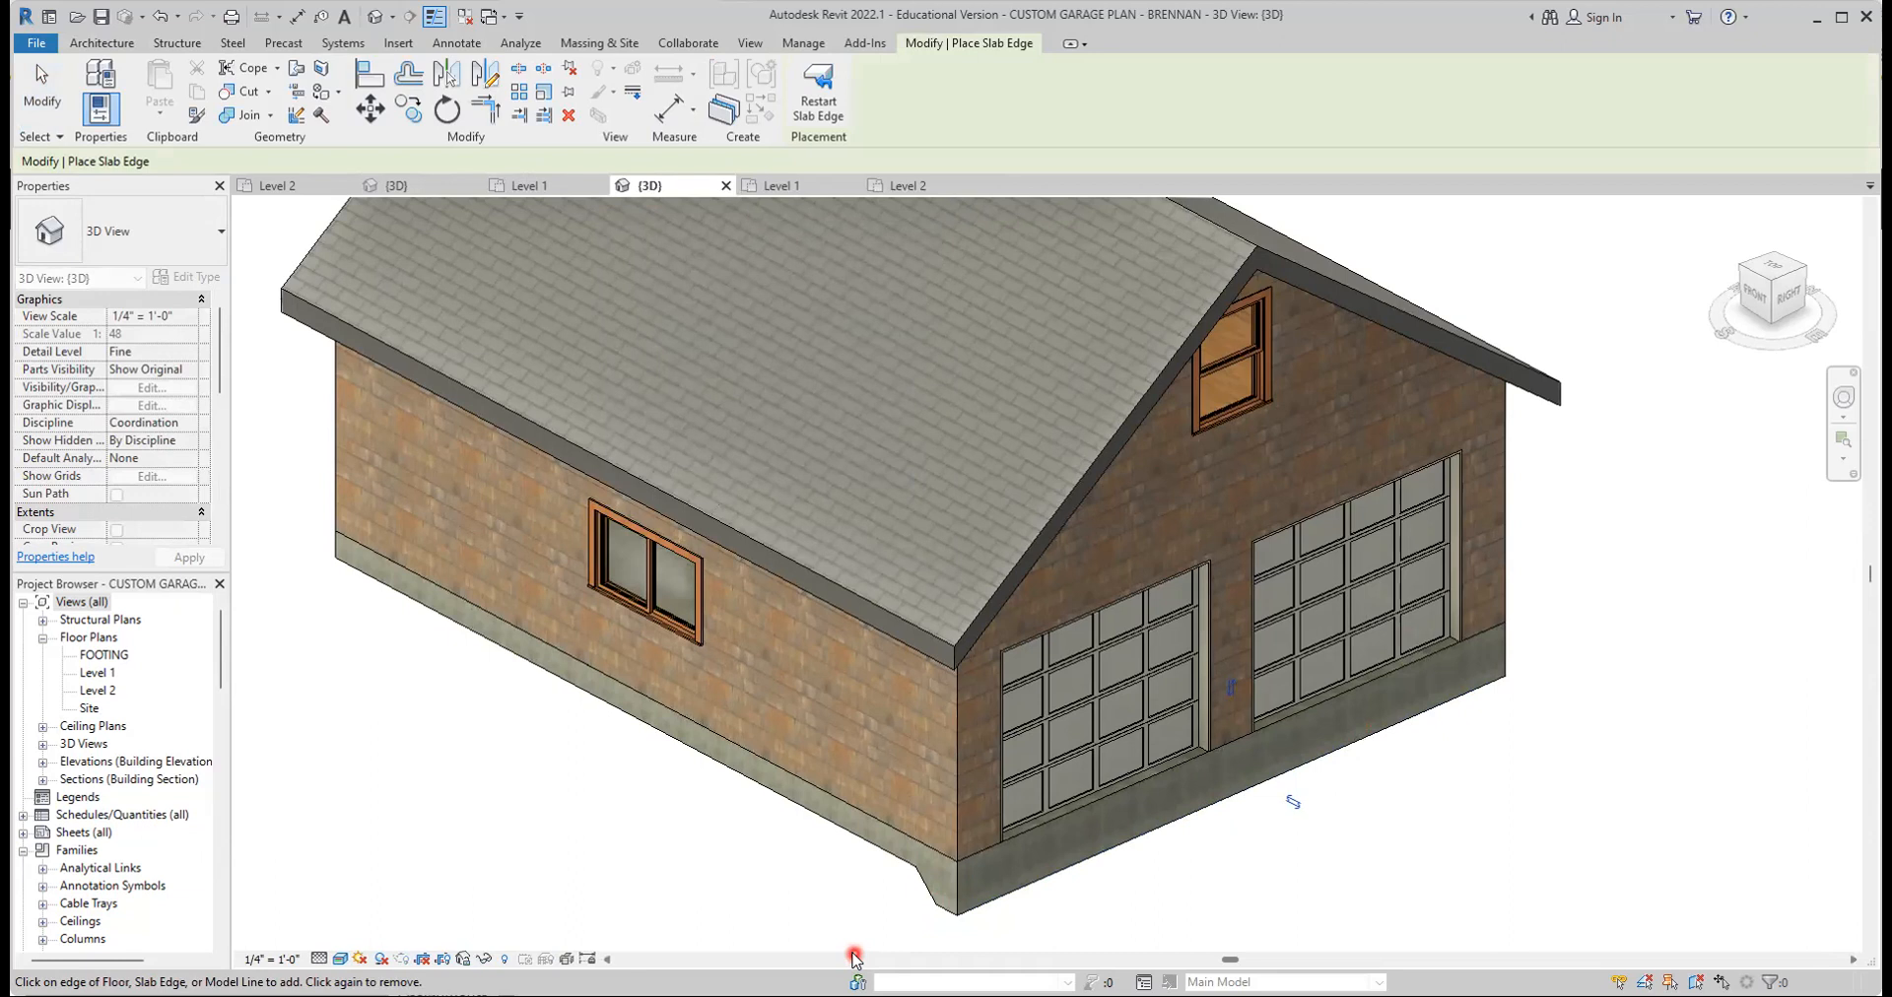
{"action": "left_click", "coordinate": [825, 831]}
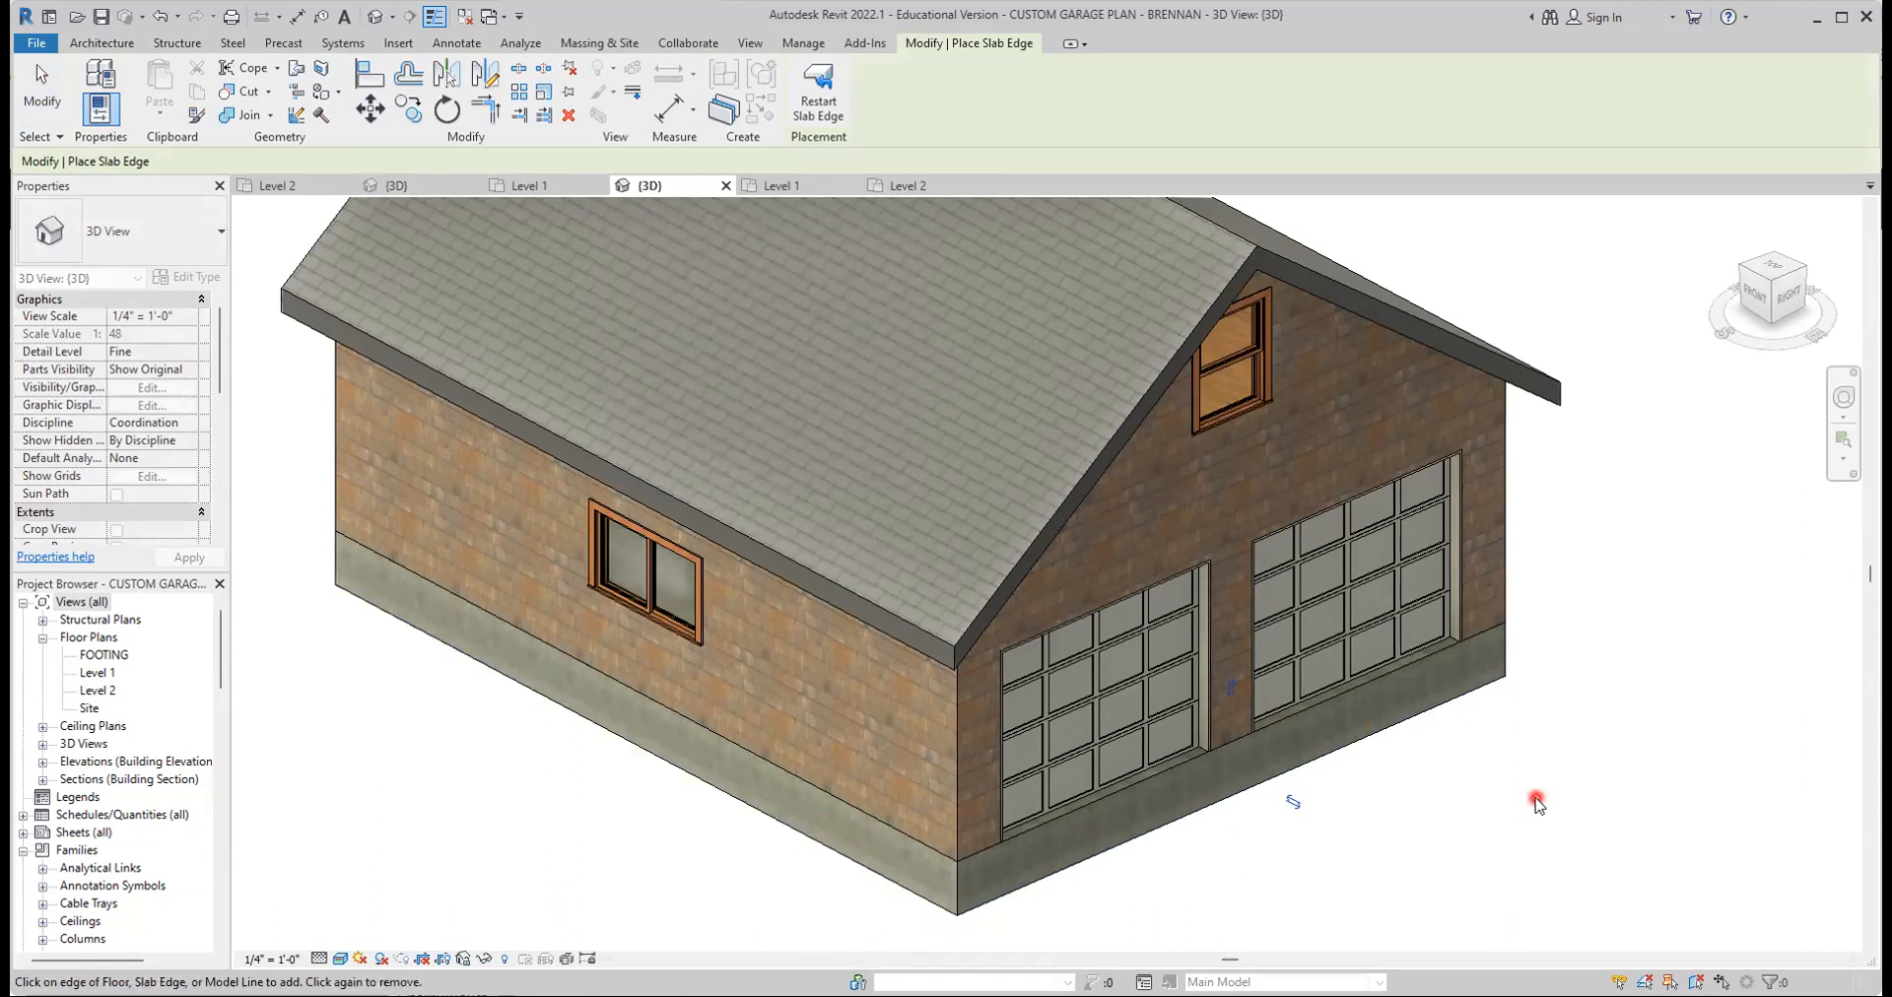
Add slab edges along the entry-door side and the remaining blank gable side, completing the slab perimeter
{"action": "middle_click_drag", "start_coordinate": [1538, 805], "coordinate": [1053, 867], "text": "shift"}
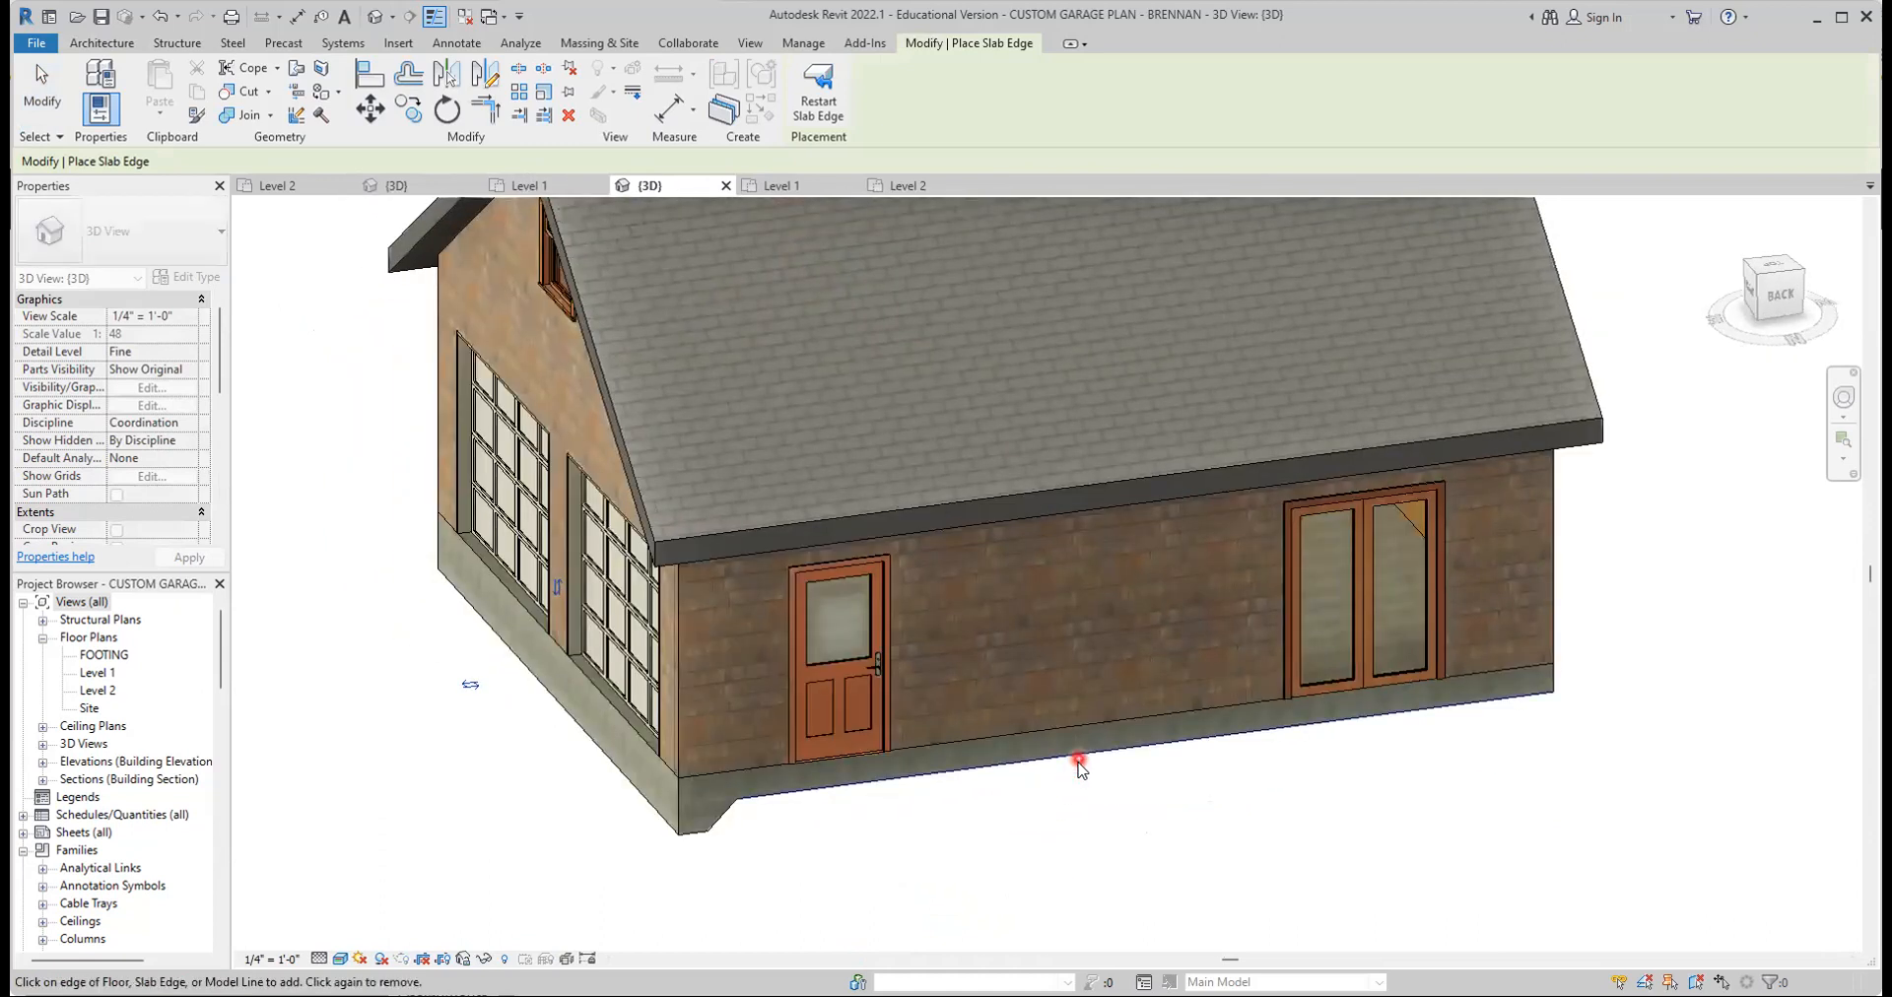
{"action": "left_click", "coordinate": [1076, 763]}
{"action": "middle_click_drag", "start_coordinate": [1369, 828], "coordinate": [1109, 892], "text": "shift"}
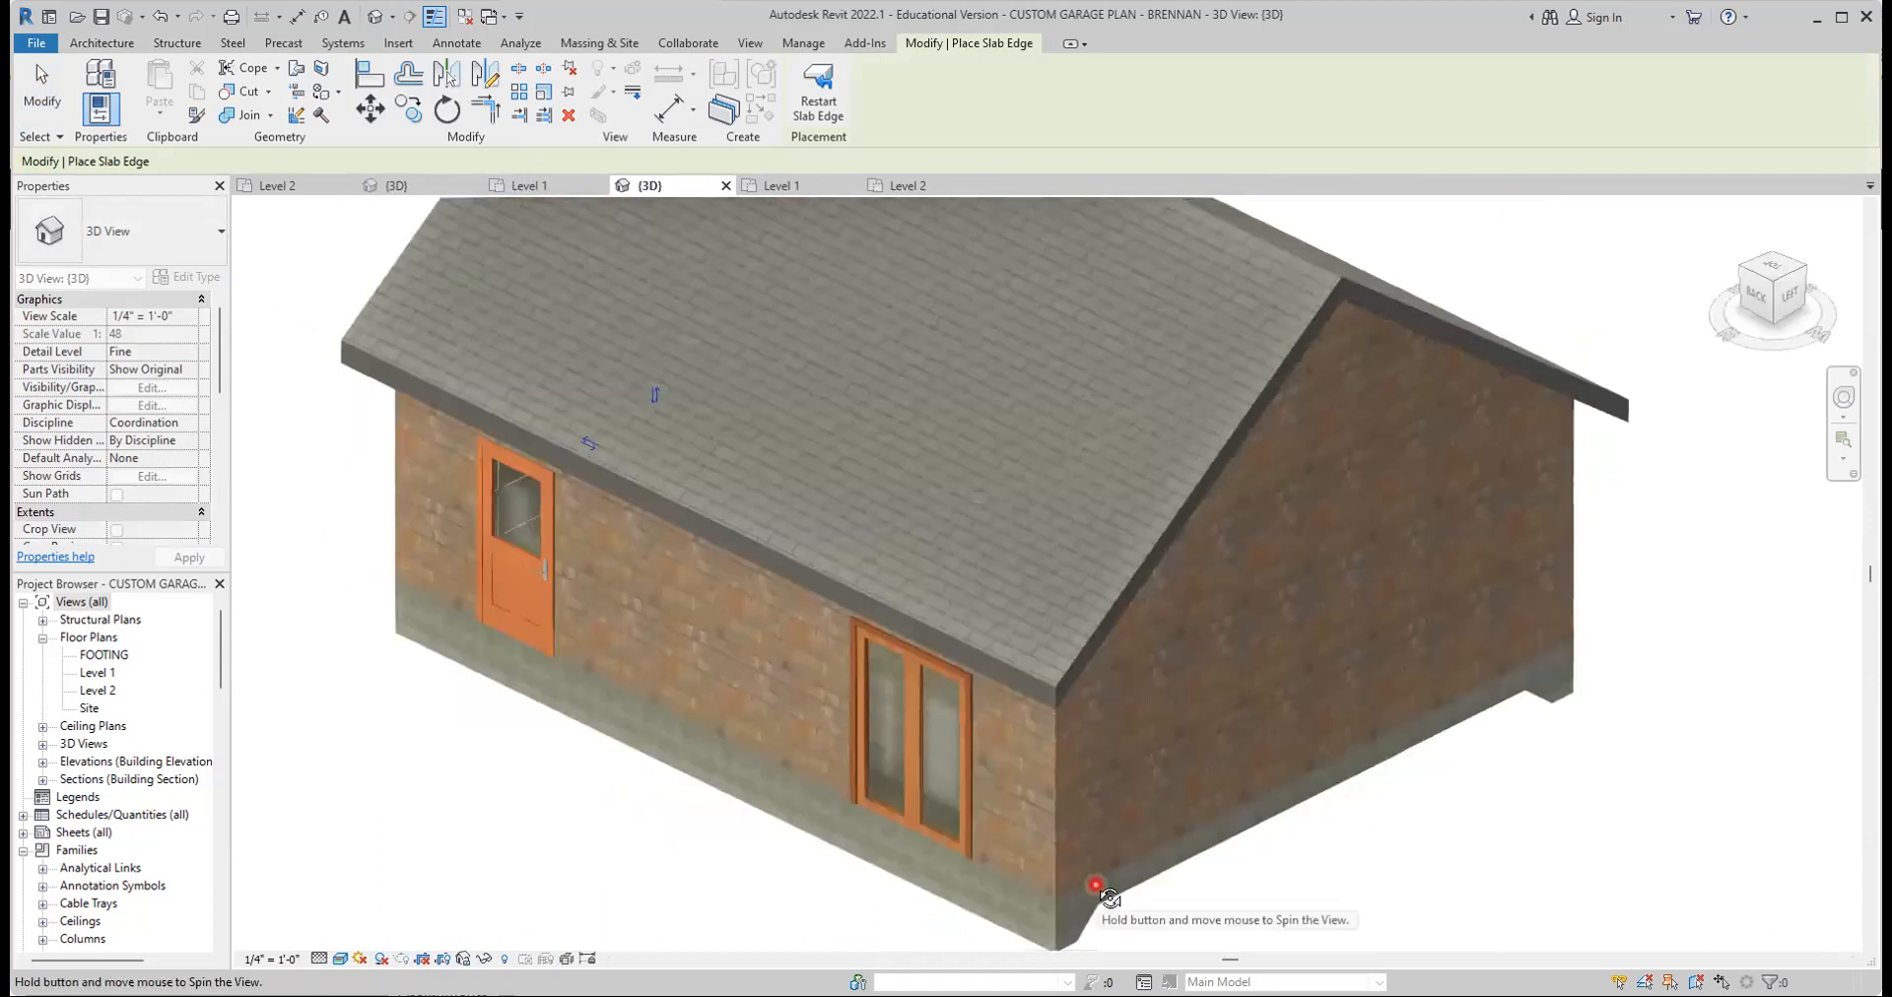
{"action": "left_click", "coordinate": [1279, 820]}
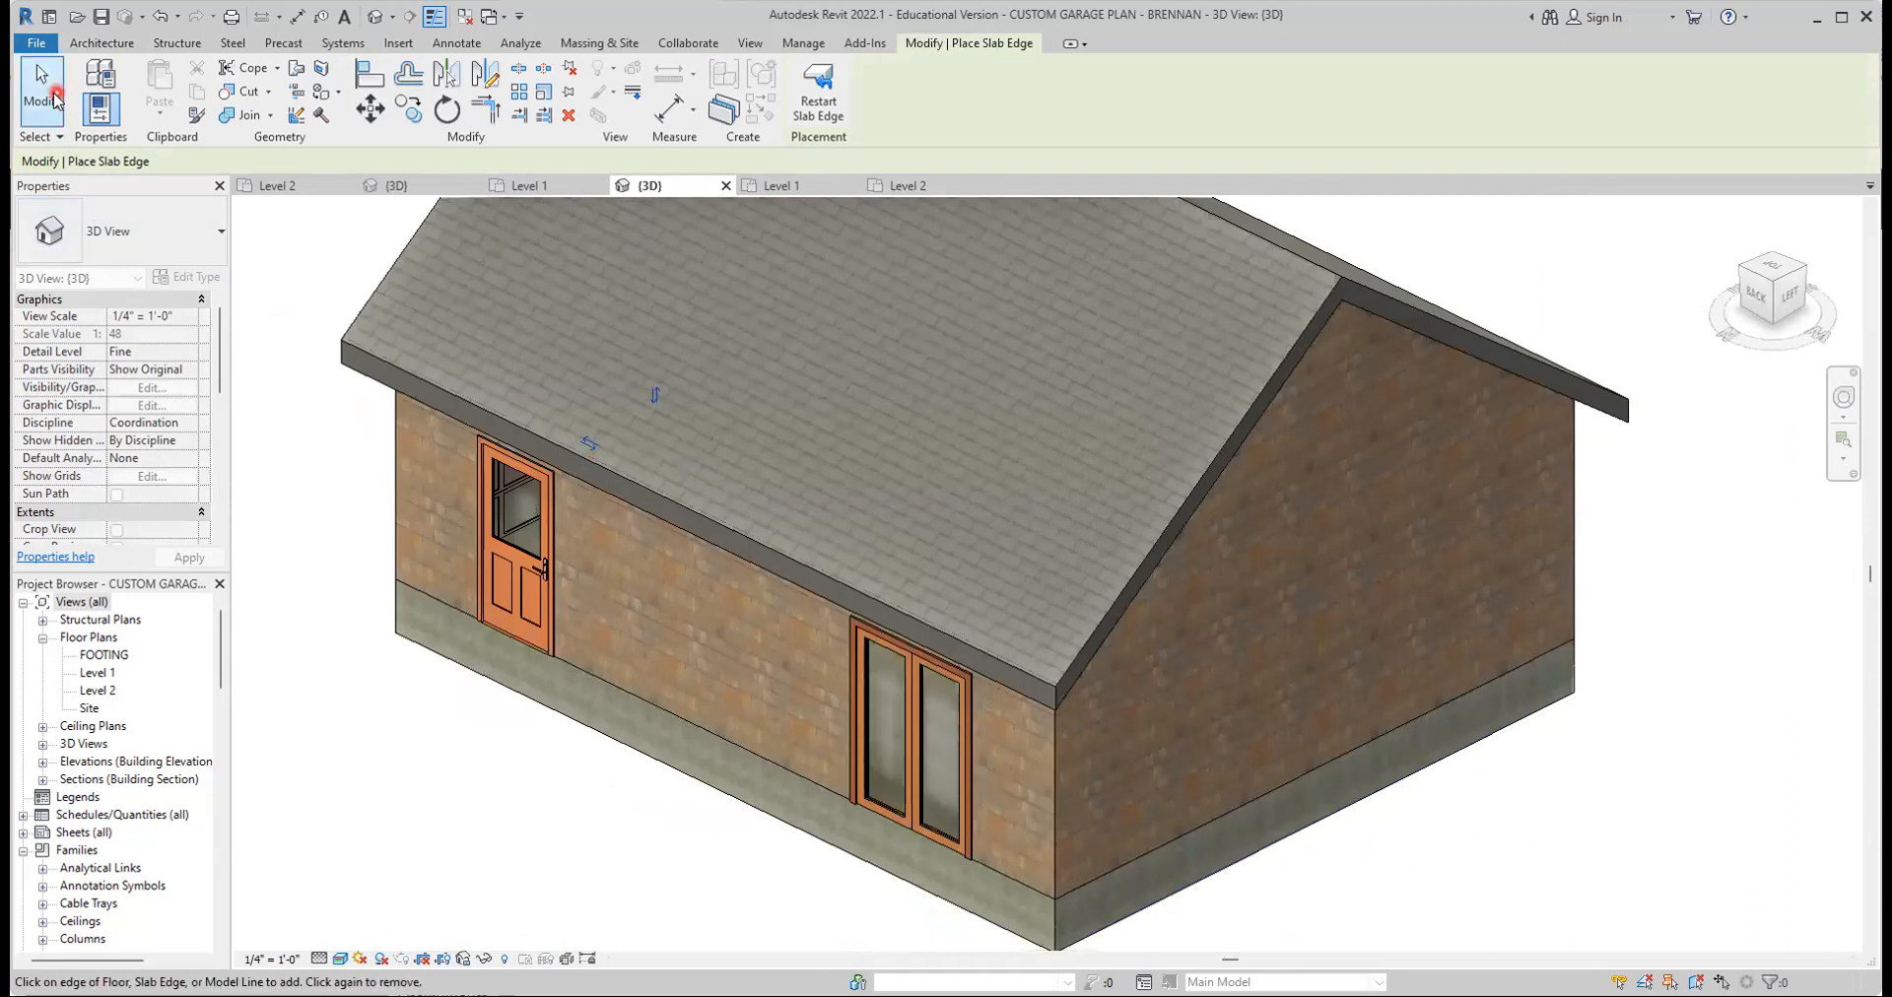
{"action": "left_click", "coordinate": [53, 102]}
Inspect the thickened slab edges from beneath the garage in 3D, and save the project
{"action": "scroll", "coordinate": [1389, 832], "scroll_direction": "down", "scroll_amount": 4}
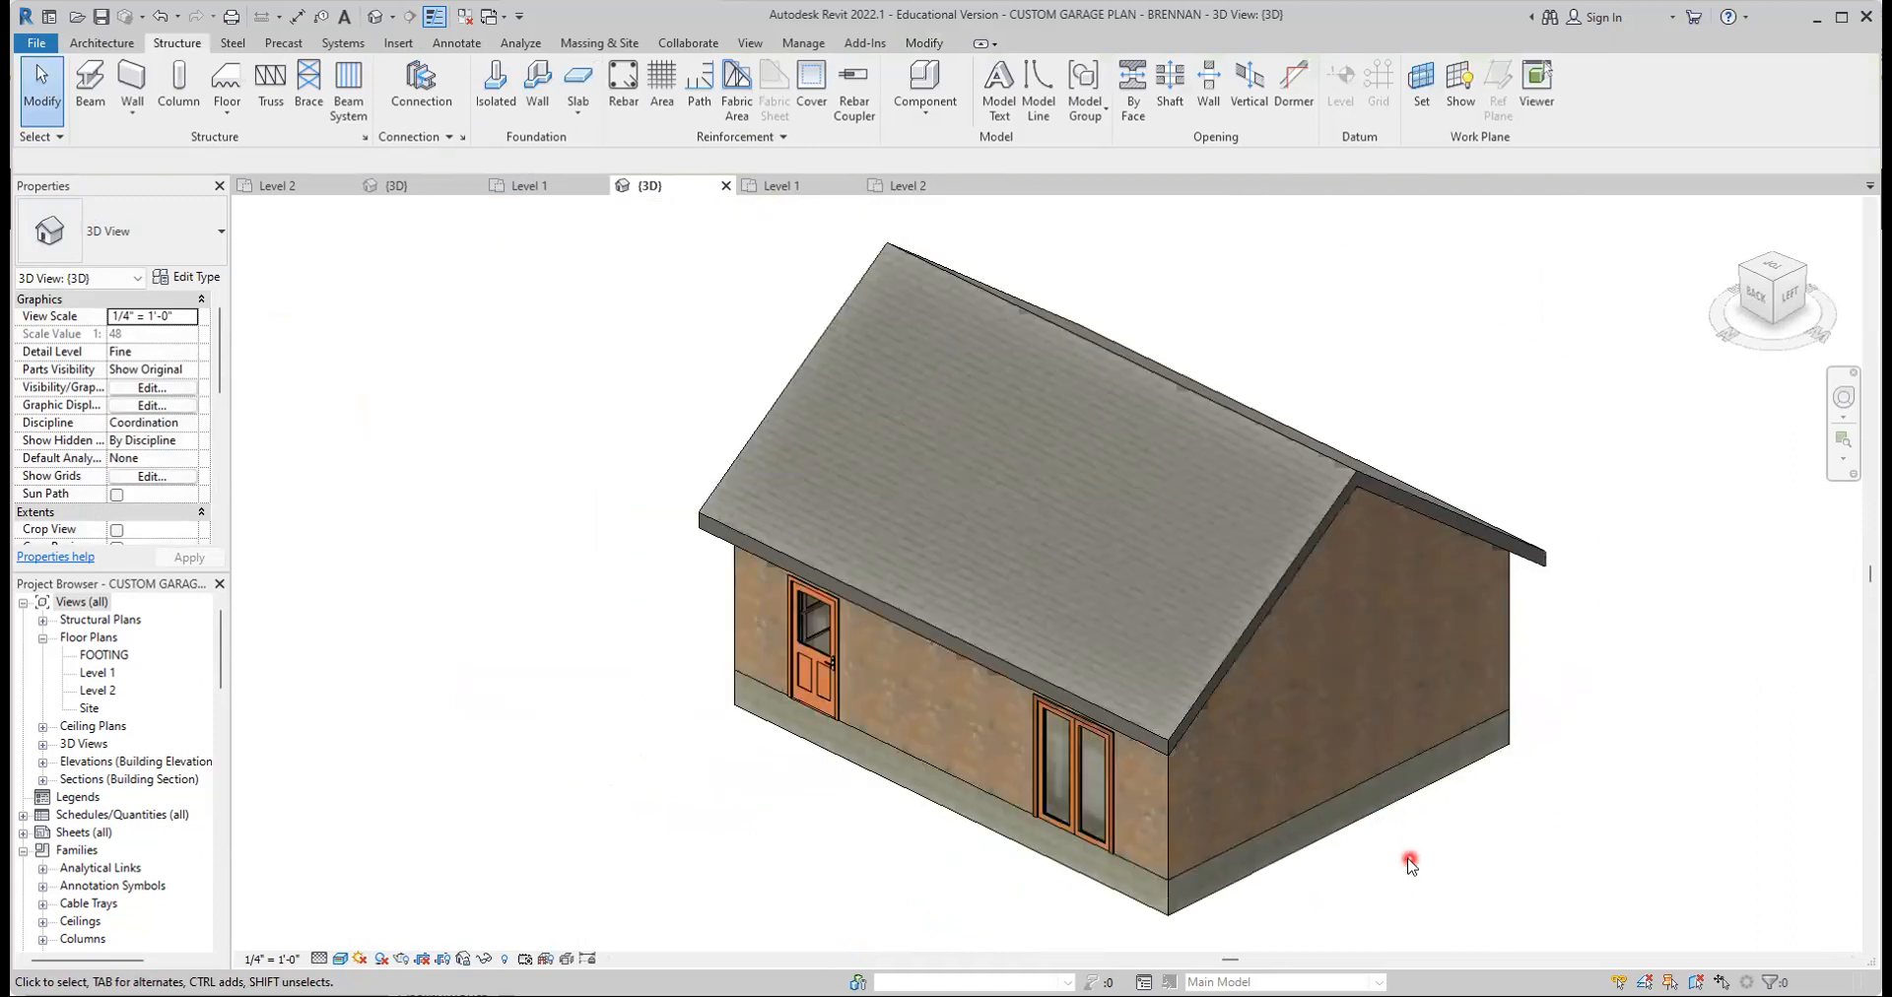
{"action": "middle_click_drag", "start_coordinate": [1487, 680], "coordinate": [1626, 634], "text": "shift"}
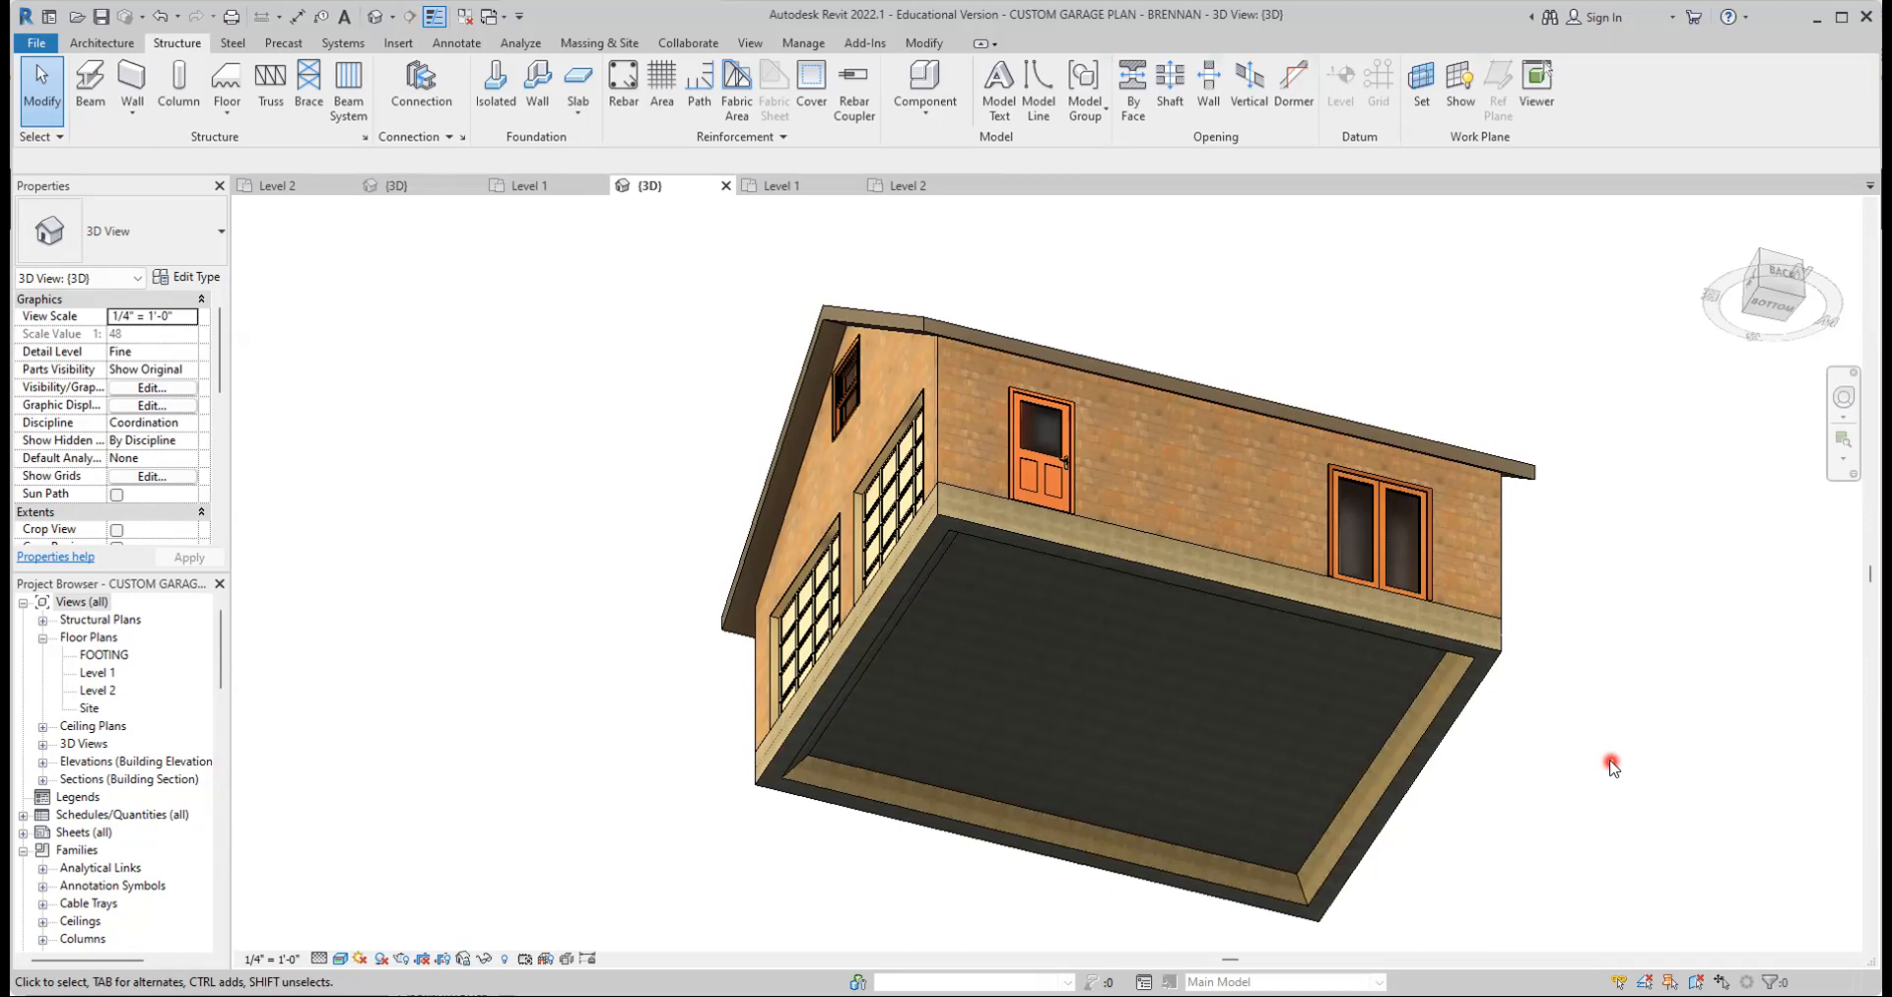
{"action": "middle_click_drag", "start_coordinate": [1626, 823], "coordinate": [1667, 820], "text": "shift"}
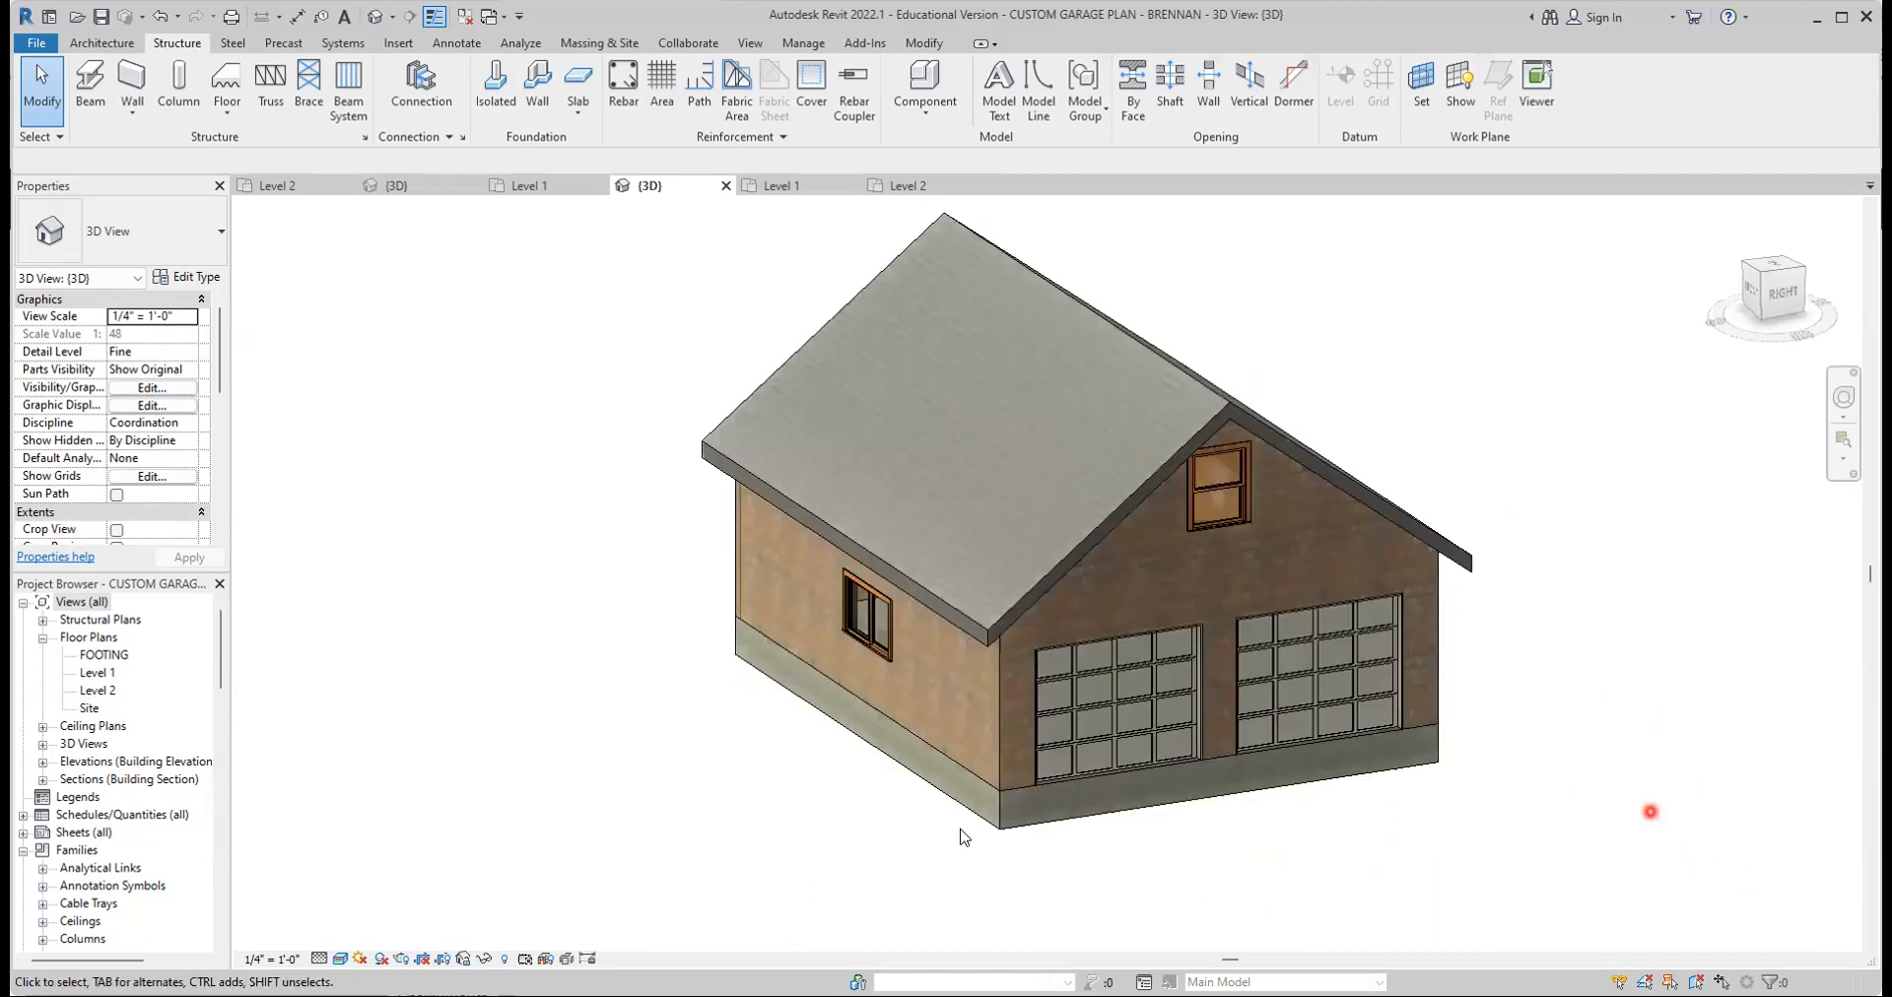
{"action": "left_click", "coordinate": [103, 18]}
{"action": "left_click", "coordinate": [102, 42]}
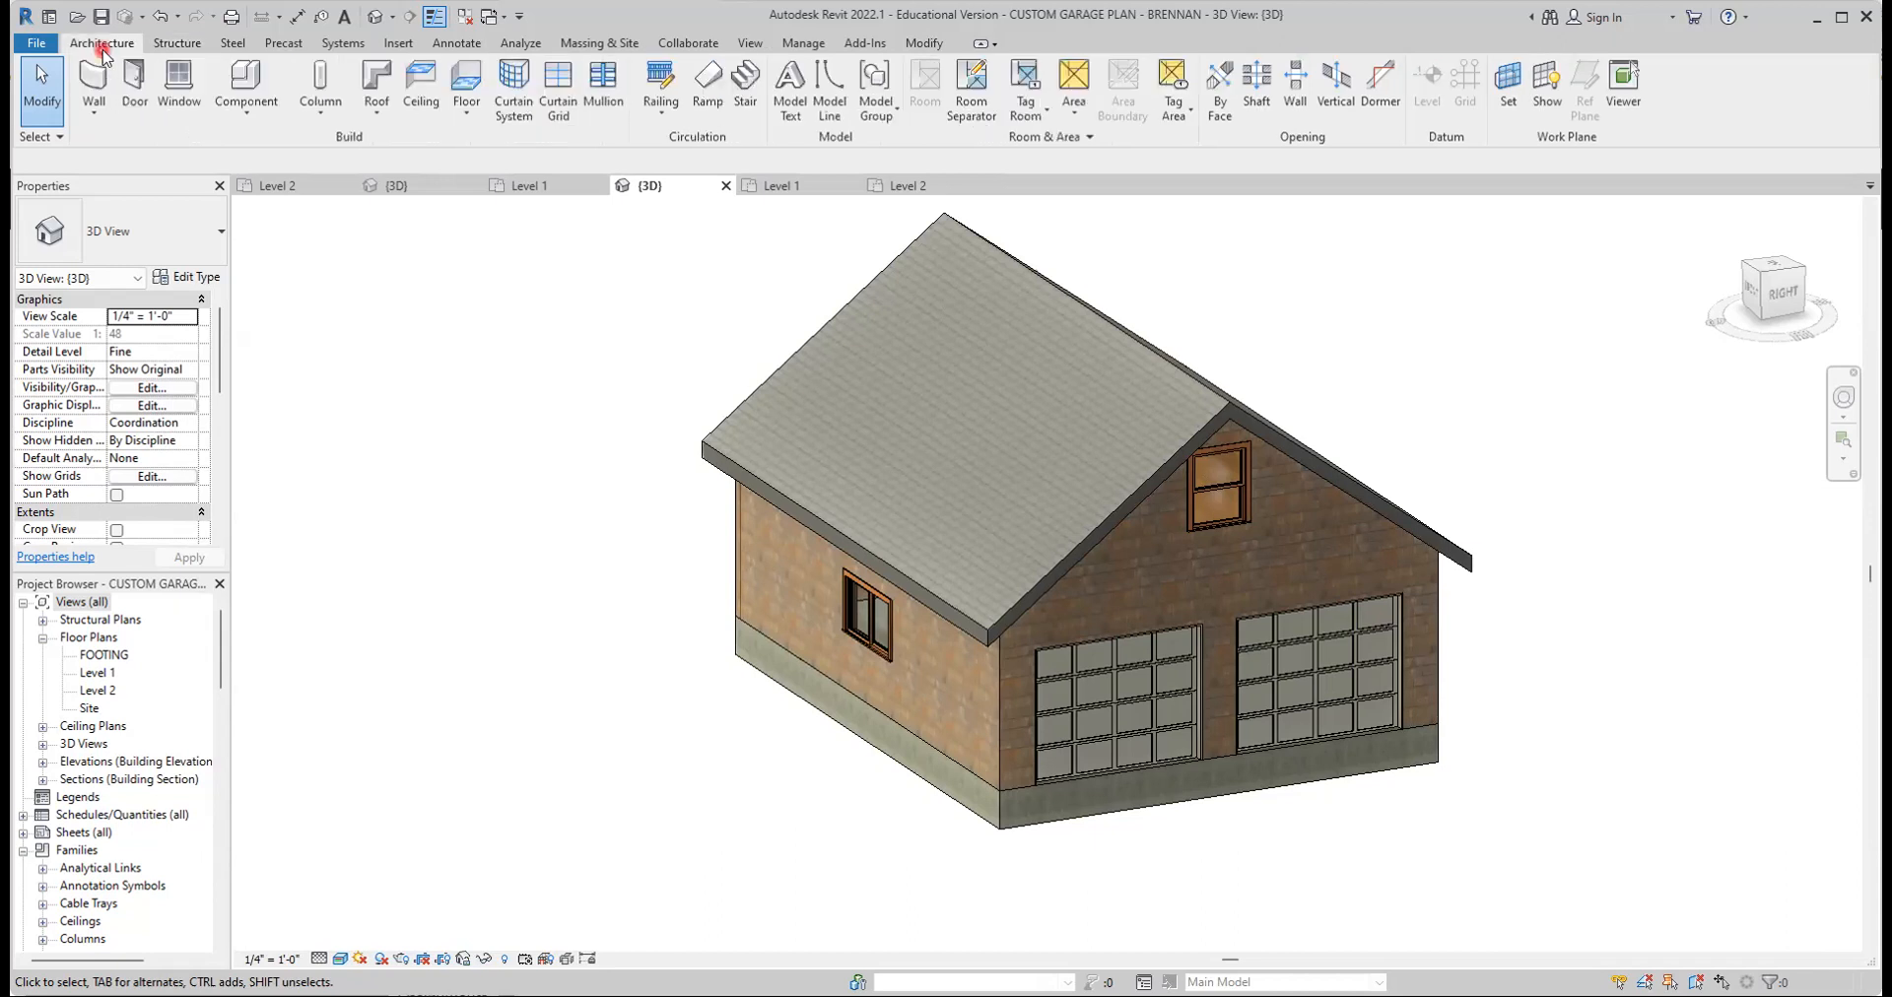
{"action": "left_click", "coordinate": [751, 45]}
{"action": "left_click", "coordinate": [567, 268]}
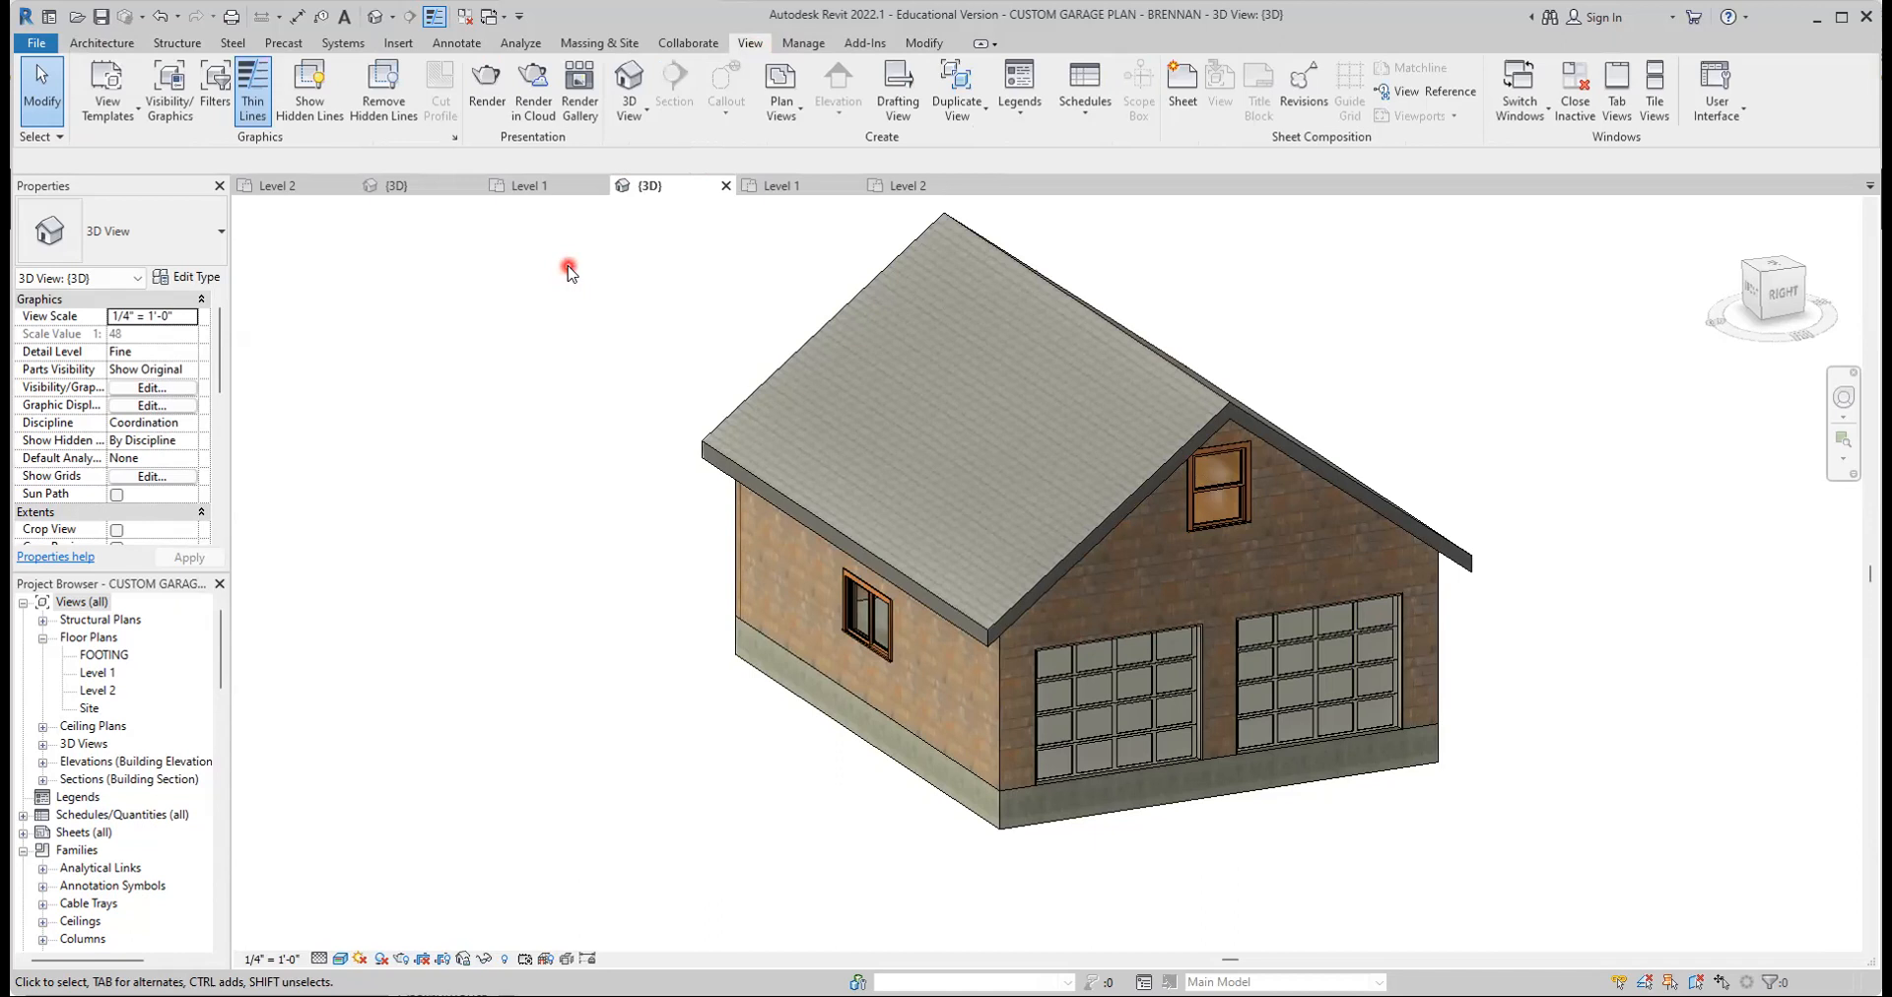
{"action": "left_click", "coordinate": [752, 46]}
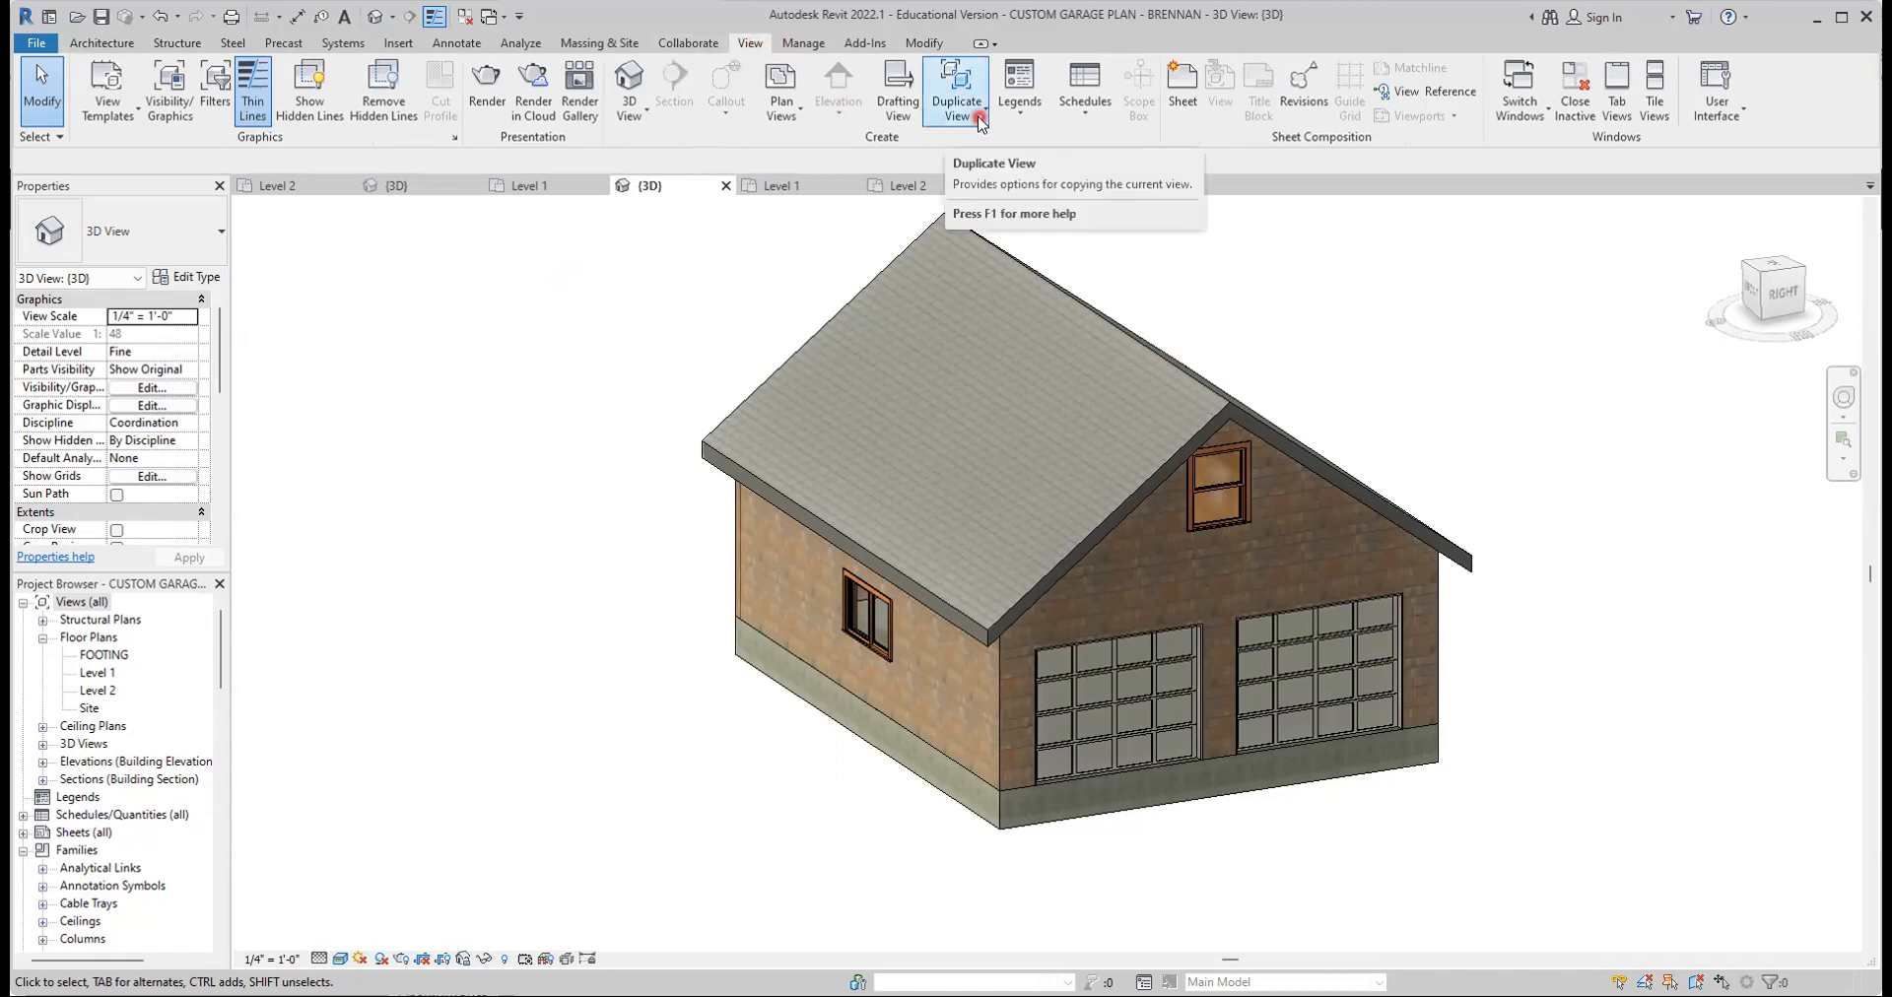
{"action": "left_click", "coordinate": [599, 260]}
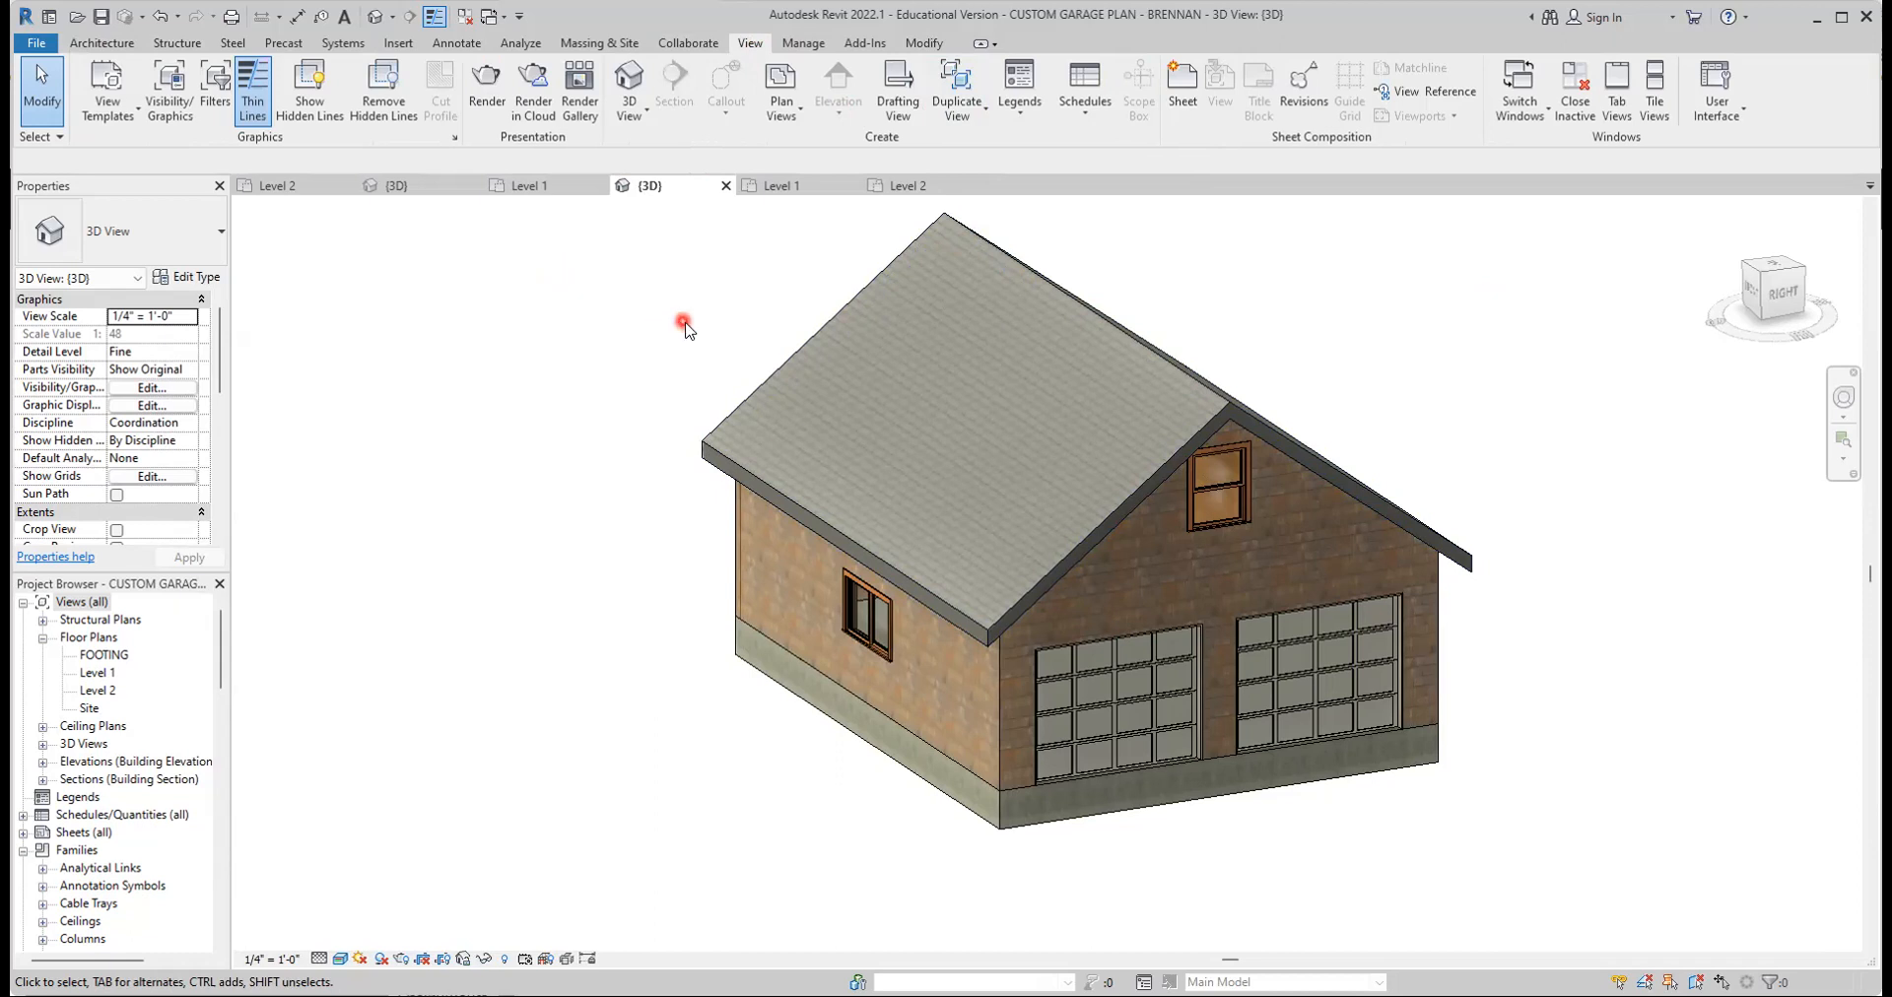
Rename the current {3D} view of the garage as COVER SHEET IMAGE
{"action": "middle_click_drag", "start_coordinate": [690, 335], "coordinate": [690, 363]}
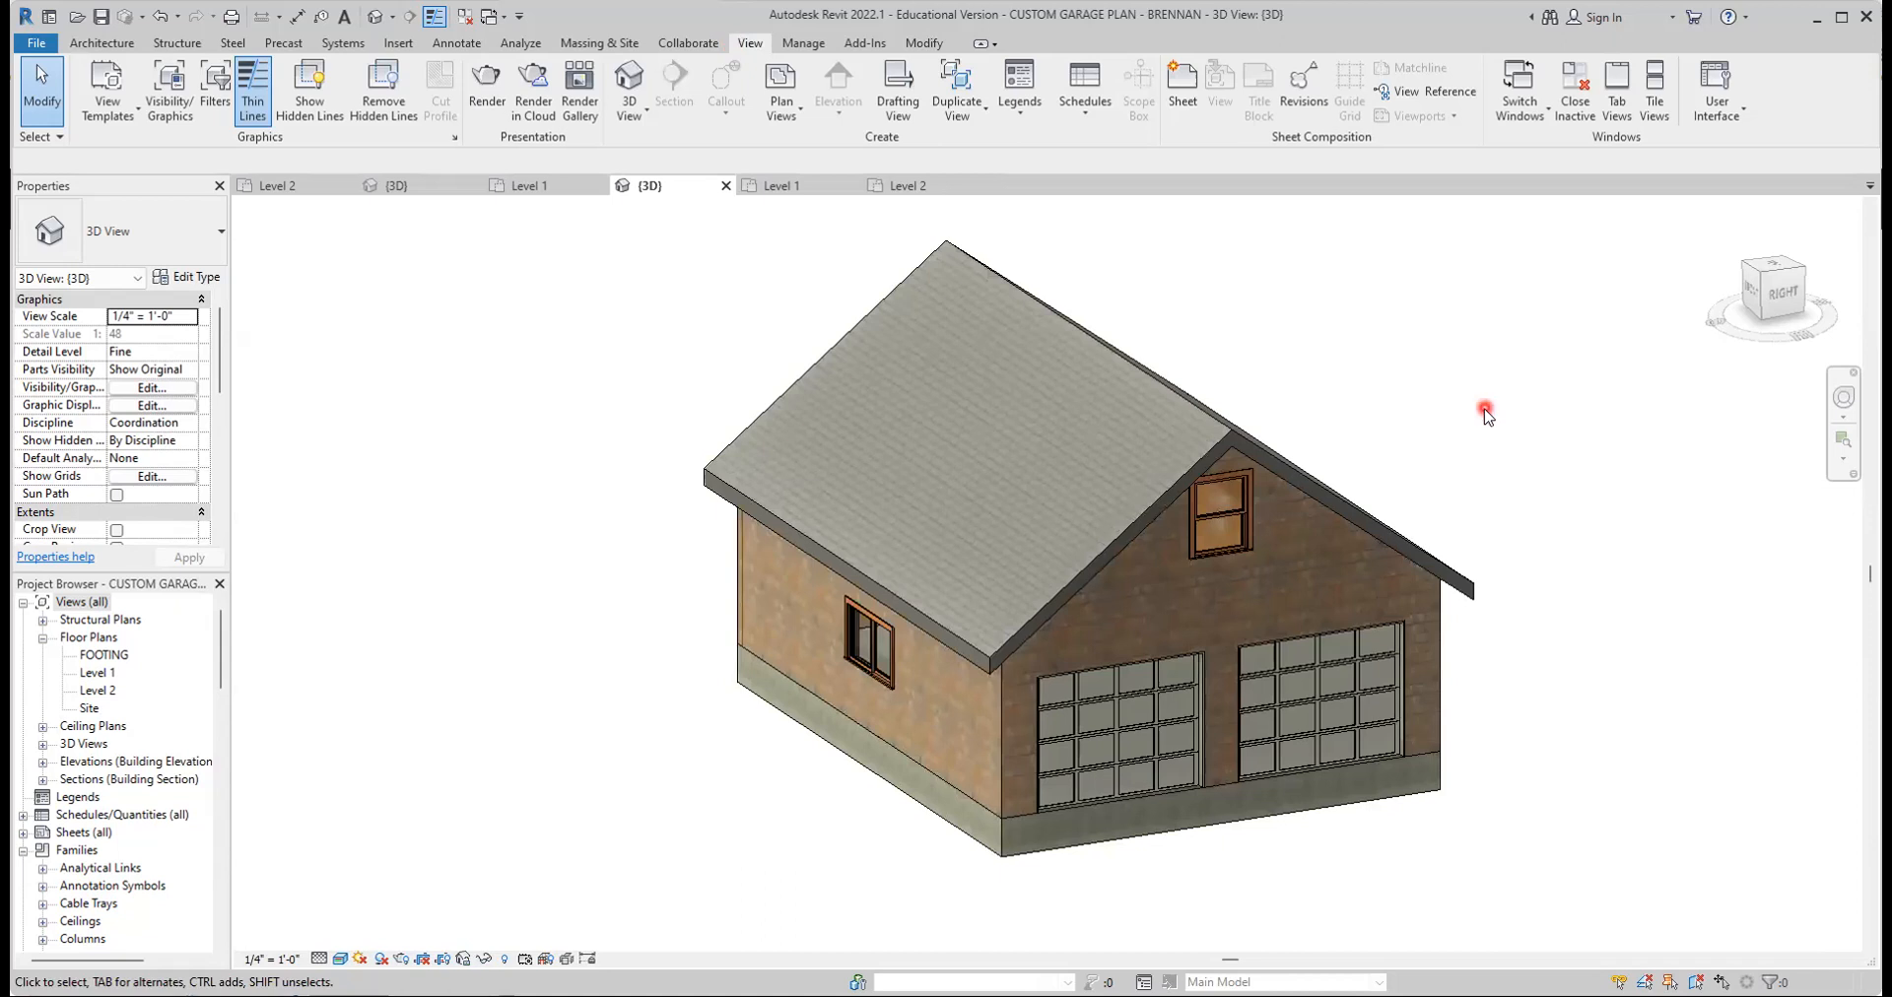
{"action": "middle_click_drag", "start_coordinate": [1448, 426], "coordinate": [1375, 506]}
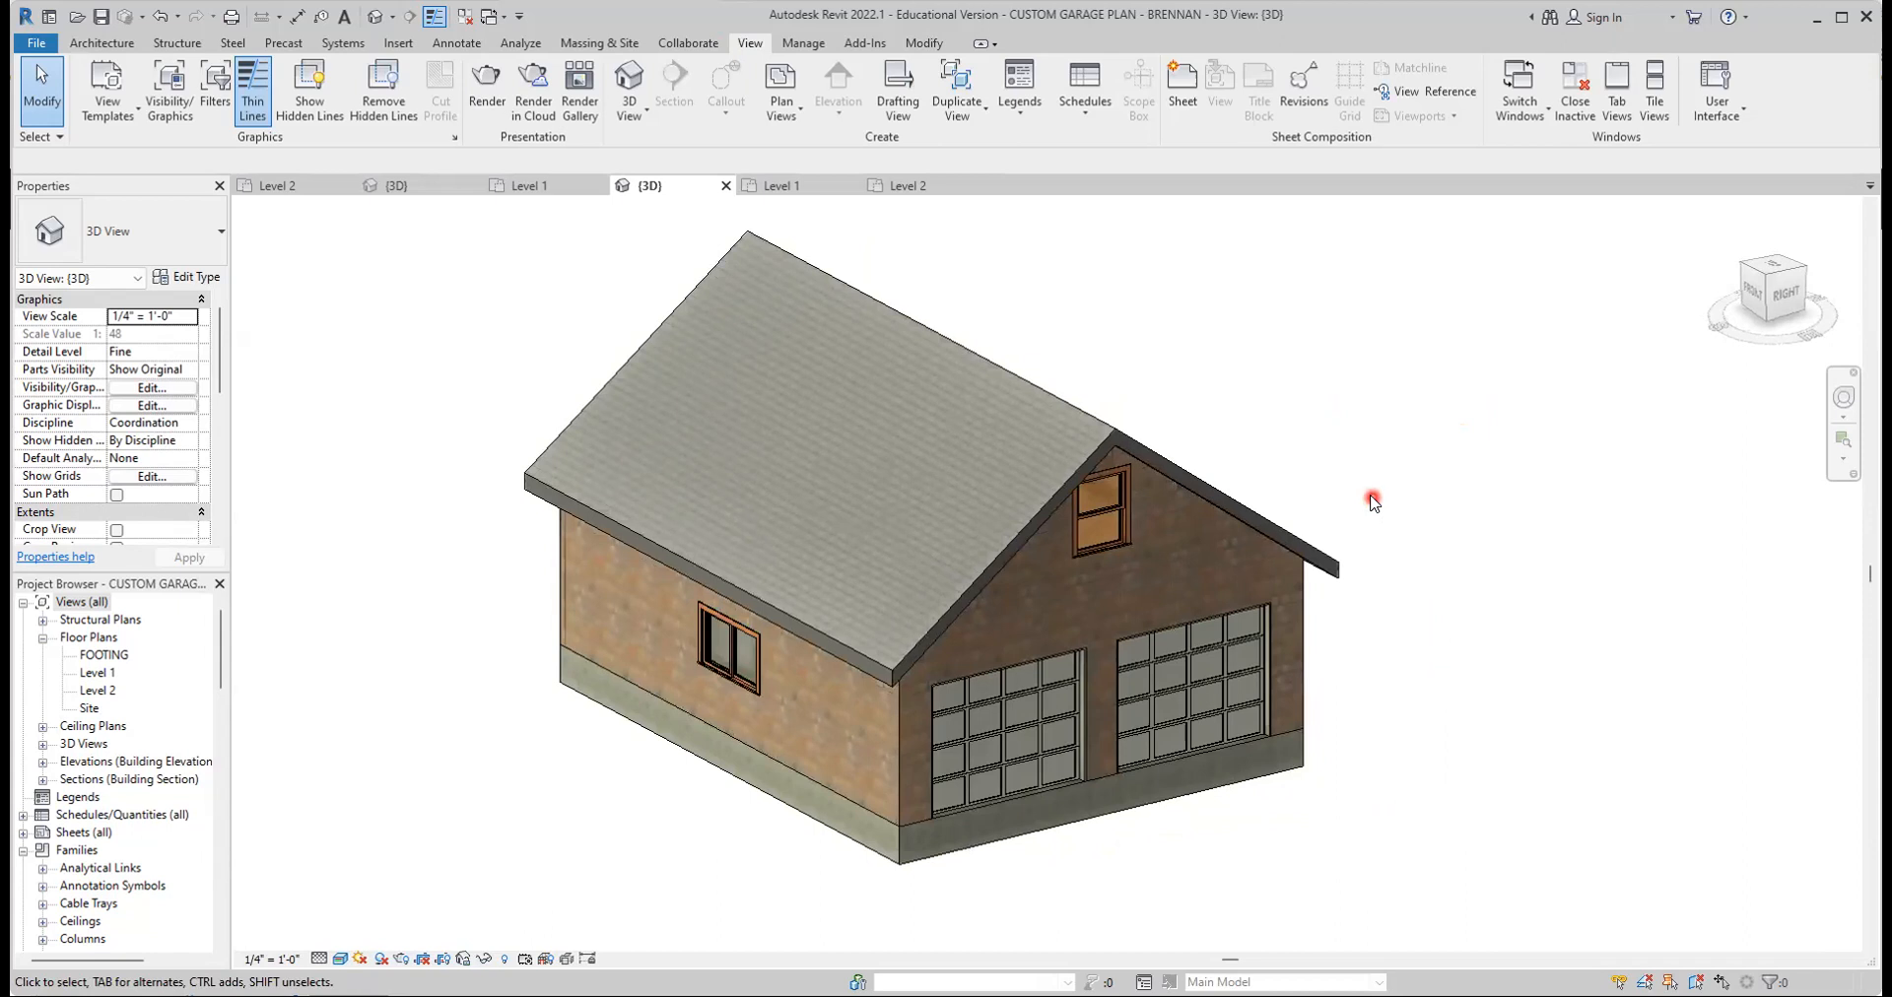
{"action": "left_click", "coordinate": [219, 649]}
{"action": "mouse_move", "coordinate": [219, 649]}
{"action": "left_mouse_down"}
{"action": "mouse_move", "coordinate": [221, 869]}
{"action": "mouse_move", "coordinate": [222, 634]}
{"action": "left_mouse_up"}
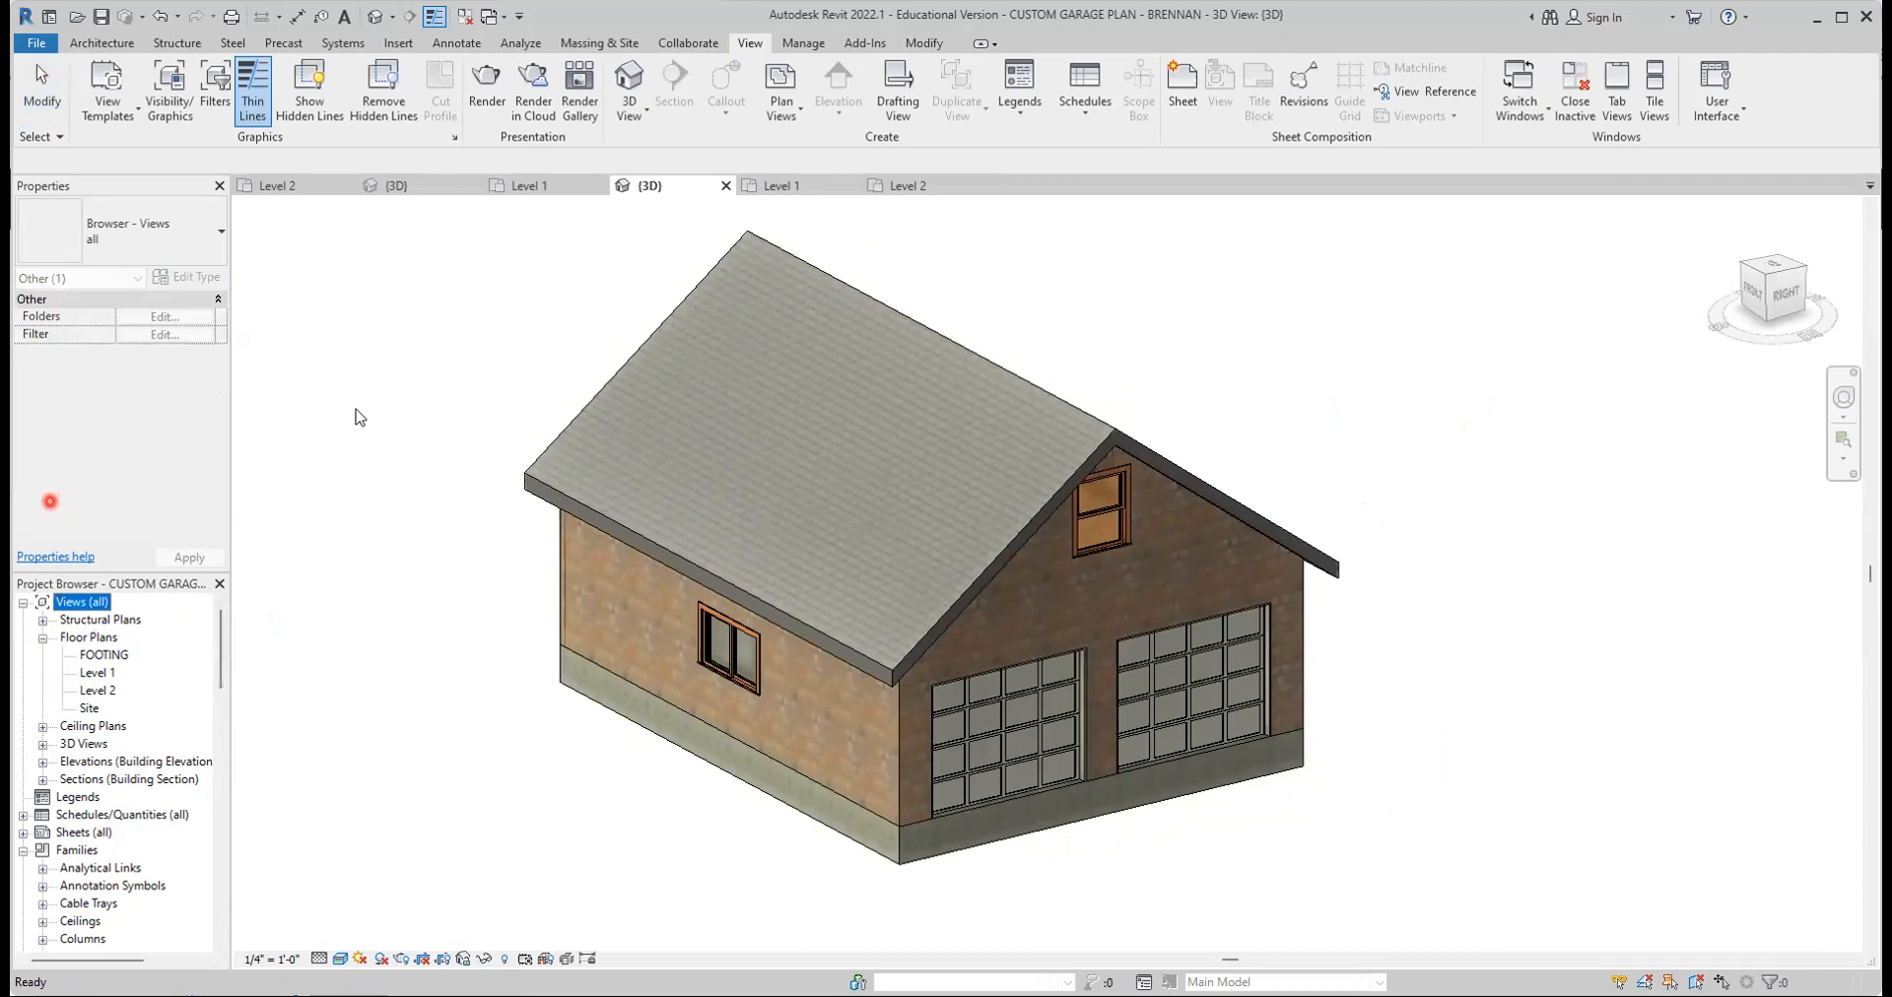
{"action": "left_click", "coordinate": [60, 488]}
{"action": "left_click", "coordinate": [42, 746]}
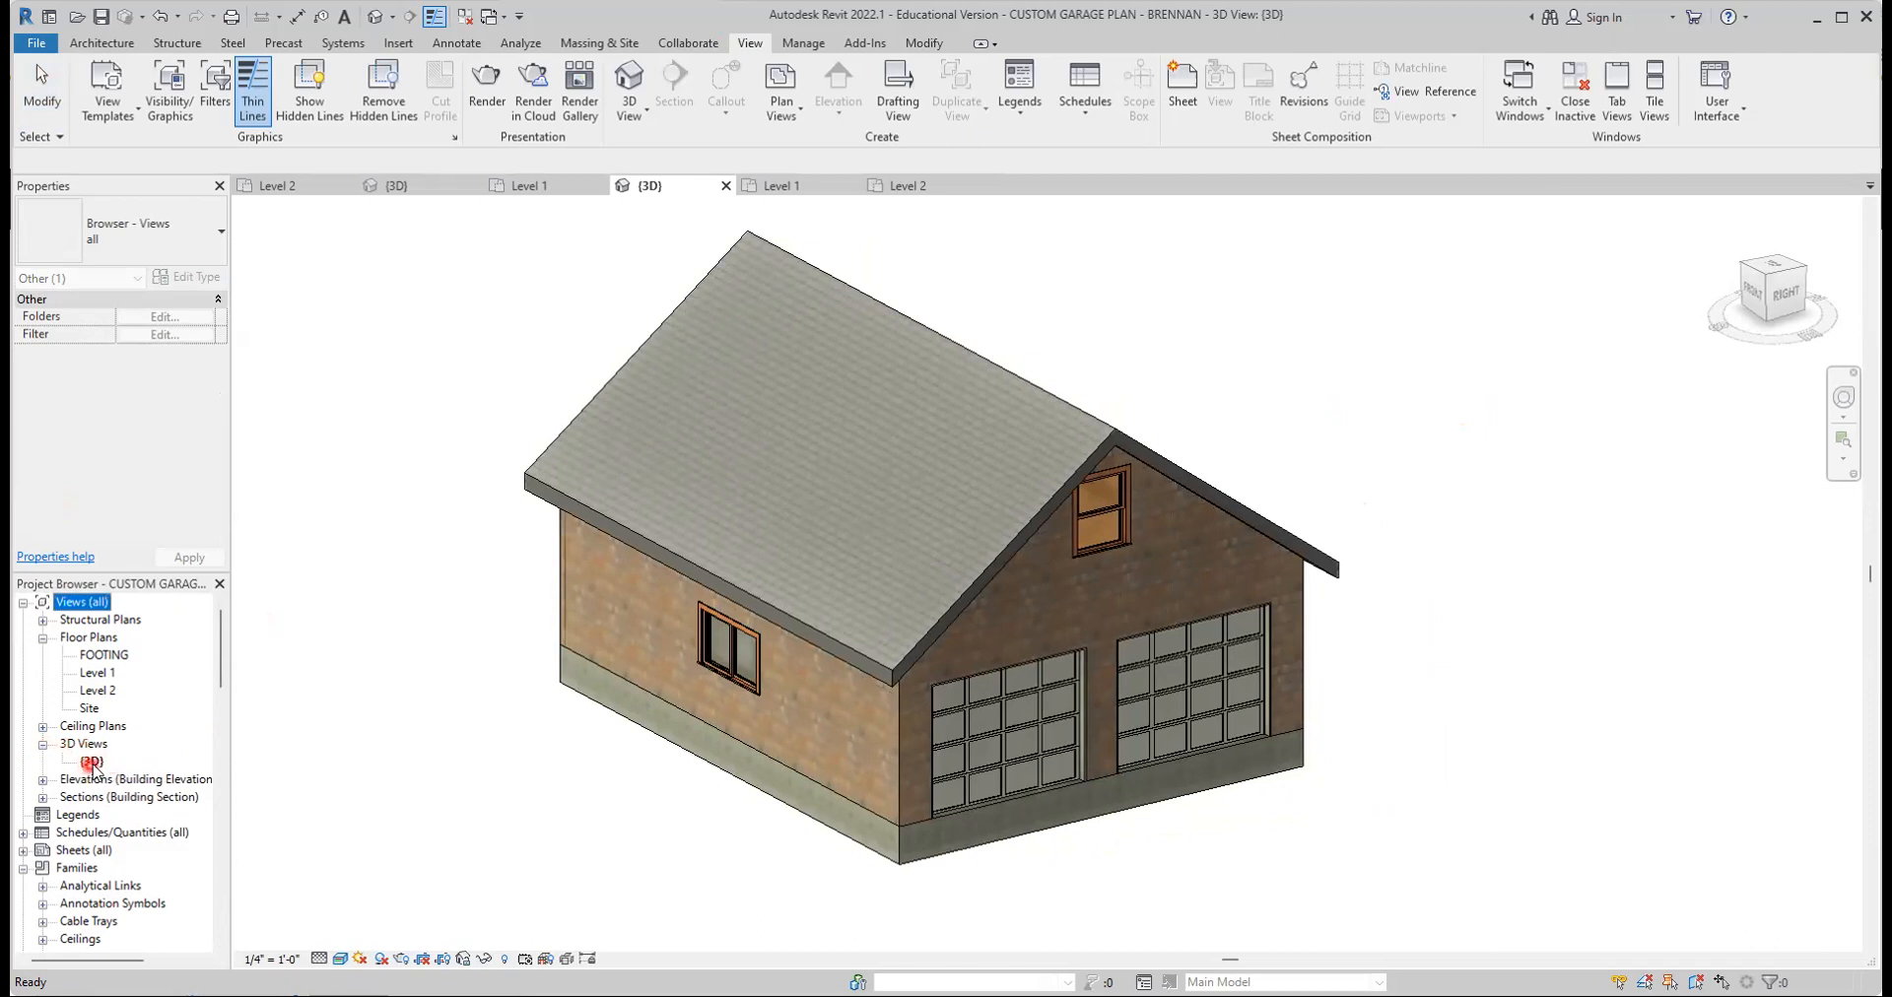
{"action": "left_click", "coordinate": [94, 763]}
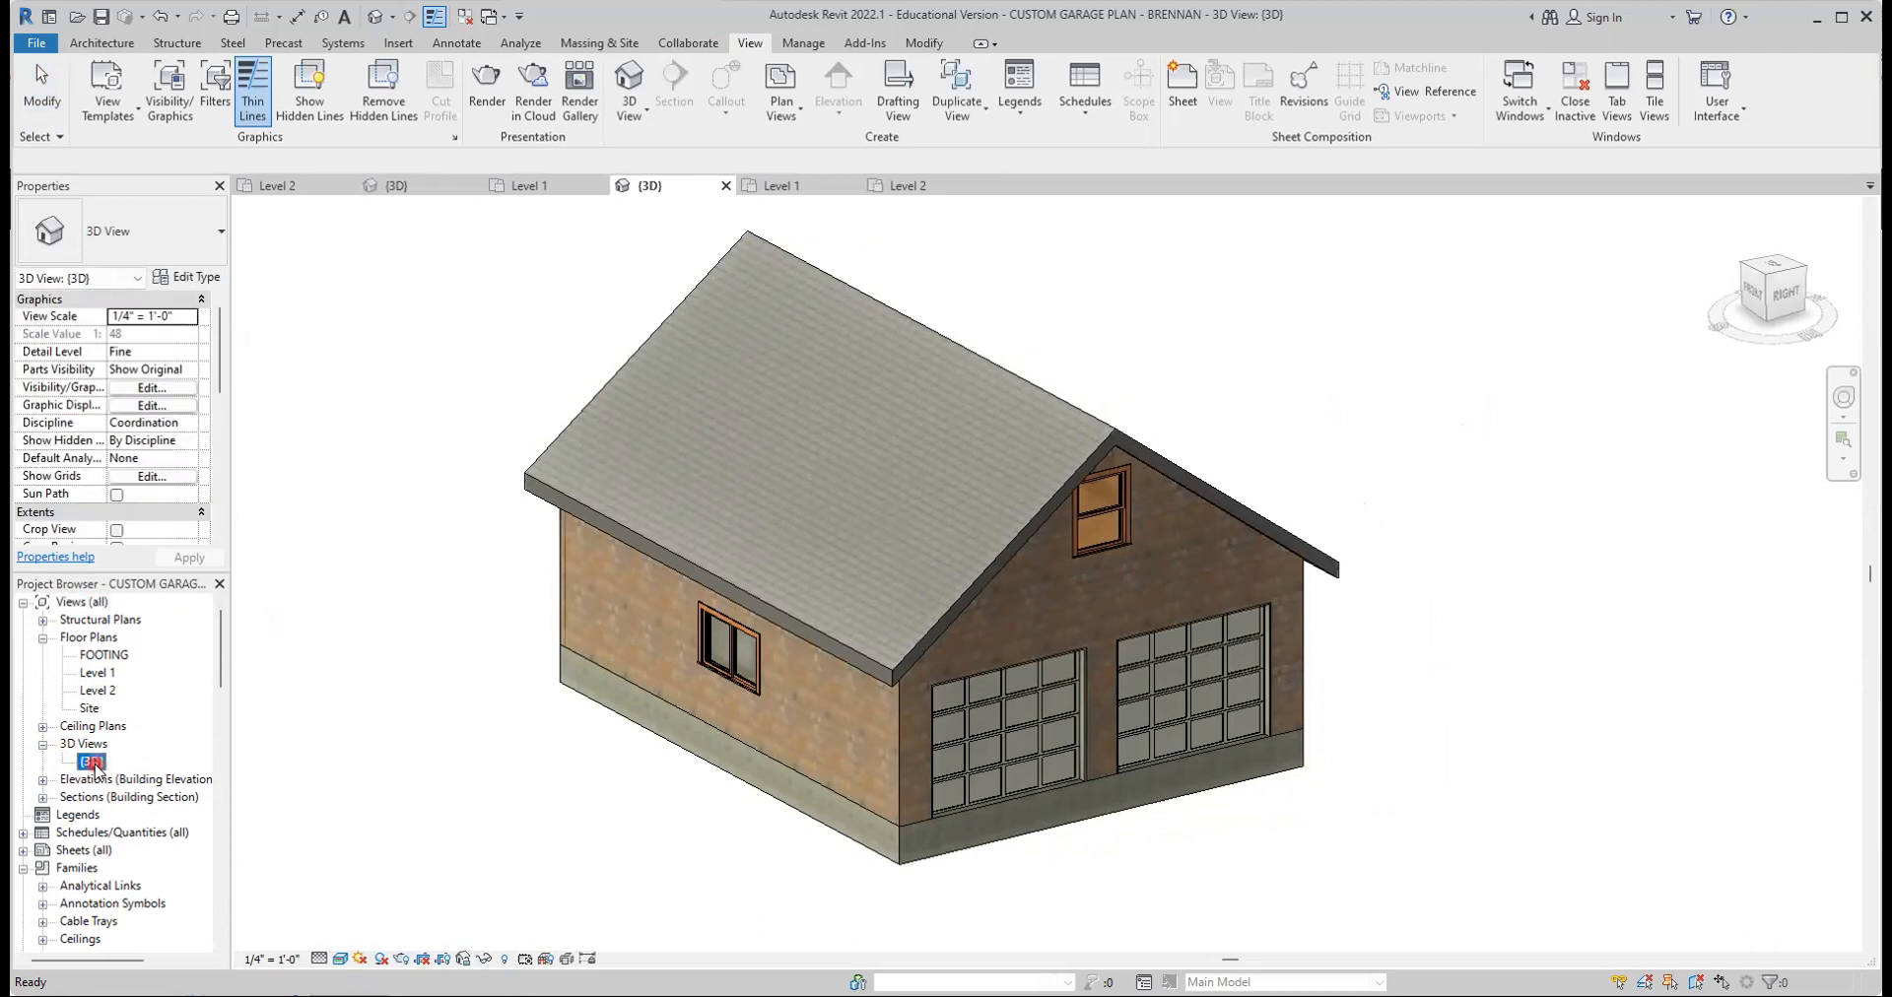
{"action": "right_click", "coordinate": [95, 764]}
{"action": "left_click", "coordinate": [158, 595]}
{"action": "type", "text": "cOV"}
{"action": "key", "text": "BackSpace"}
{"action": "key", "text": "BackSpace"}
{"action": "key", "text": "BackSpace"}
{"action": "key", "text": "BackSpace"}
{"action": "type", "text": "COVER SEE"}
{"action": "key", "text": "BackSpace"}
{"action": "key", "text": "BackSpace"}
{"action": "key", "text": "BackSpace"}
{"action": "type", "text": "SHJEE"}
{"action": "key", "text": "BackSpace"}
{"action": "key", "text": "BackSpace"}
{"action": "key", "text": "BackSpace"}
{"action": "type", "text": "EET IMAGE"}
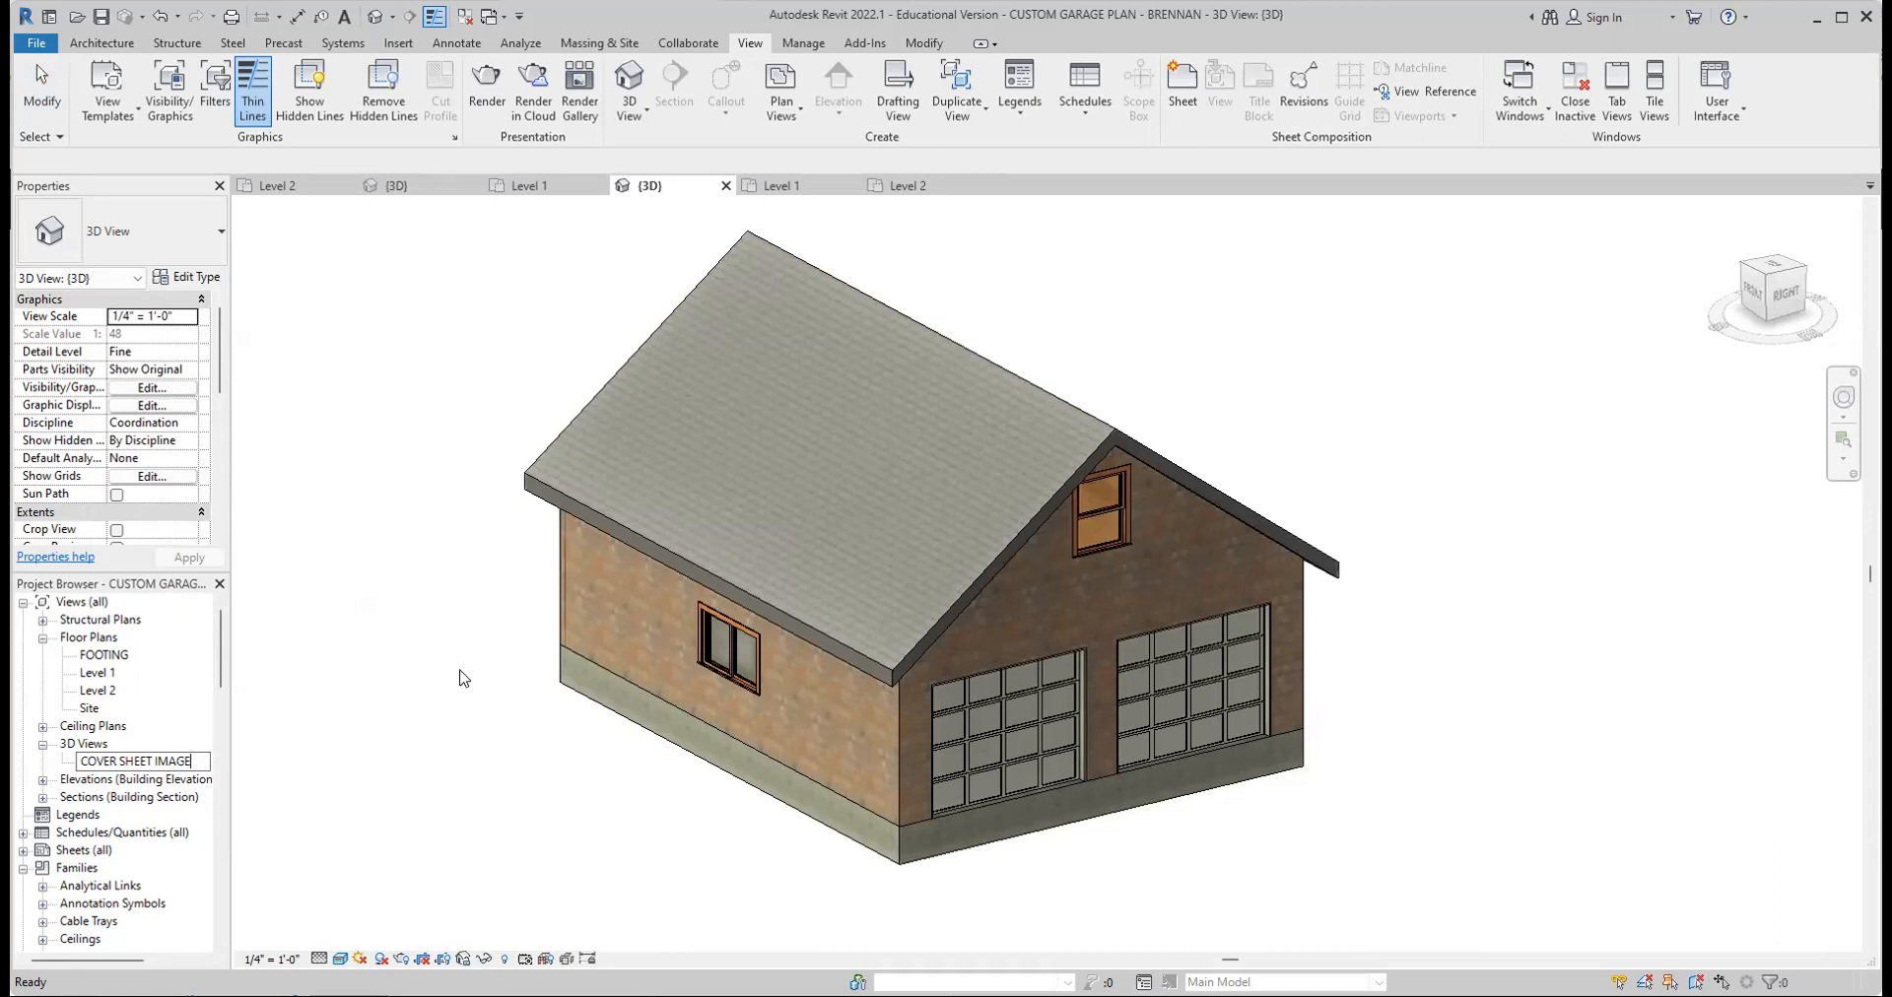
{"action": "key", "text": "Return"}
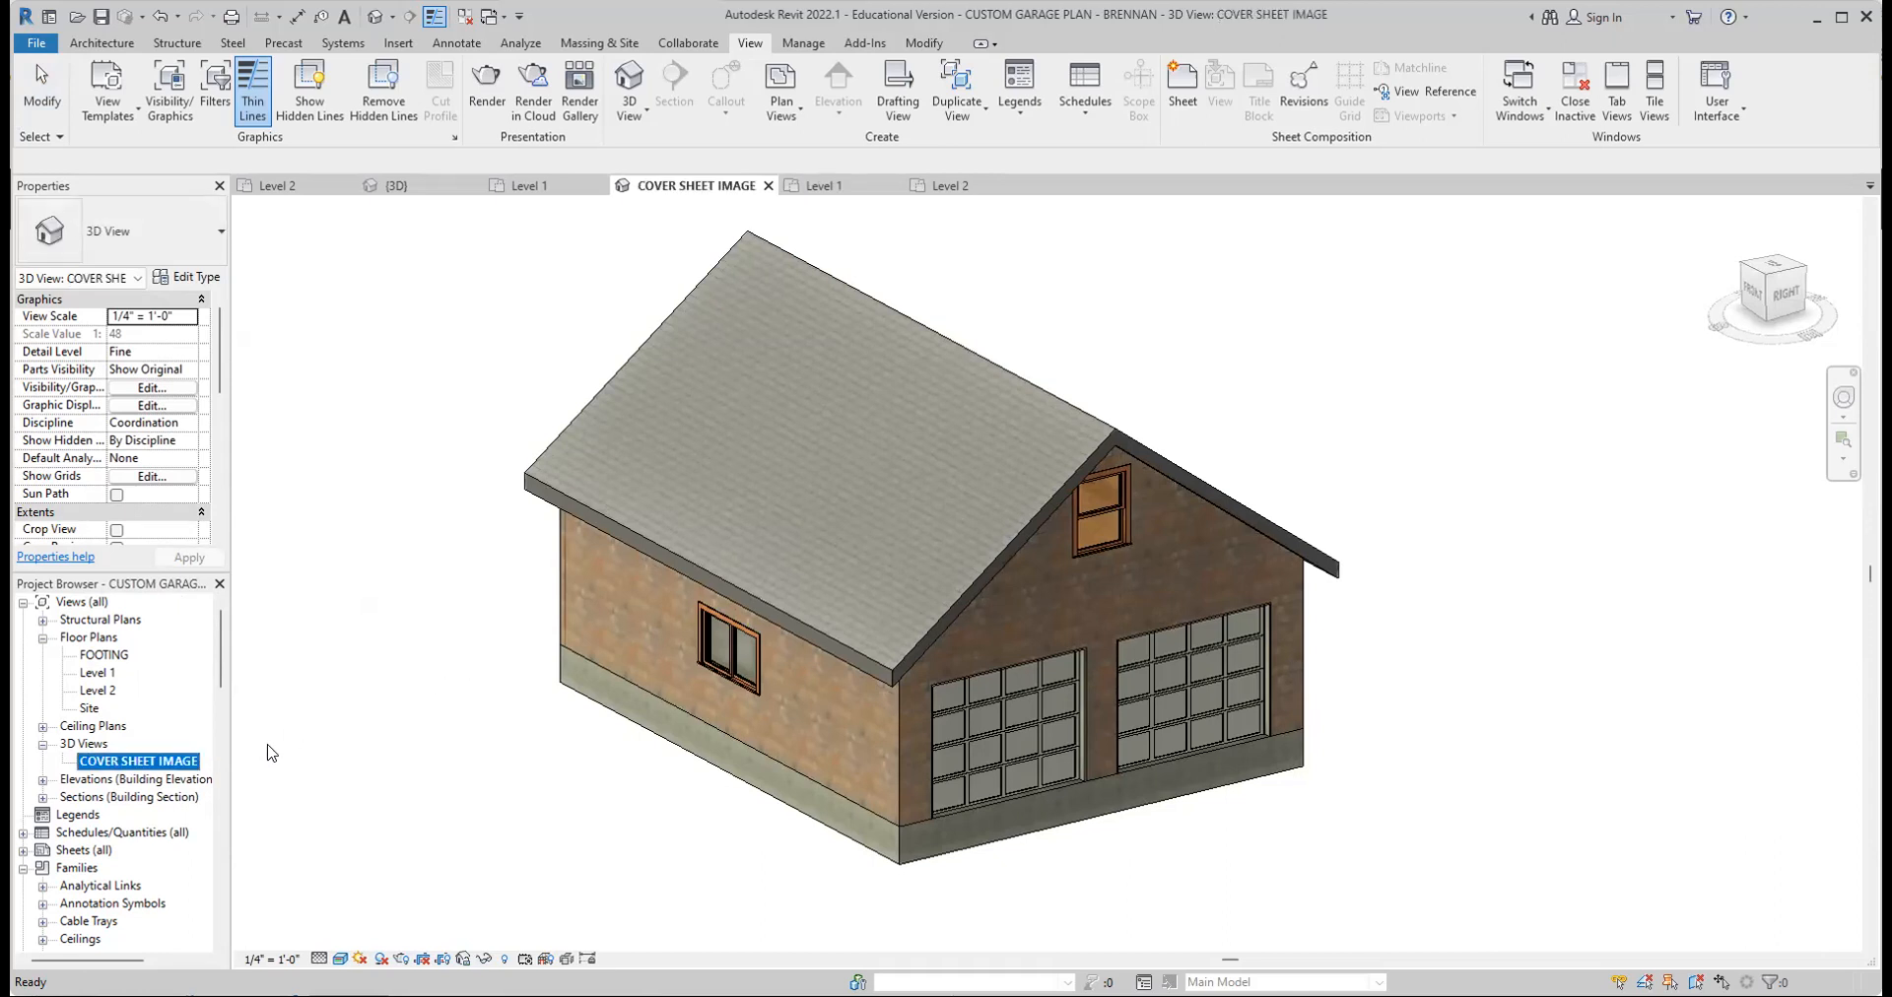
Generate a new default 3D view and return to the COVER SHEET IMAGE view
{"action": "left_click", "coordinate": [375, 16]}
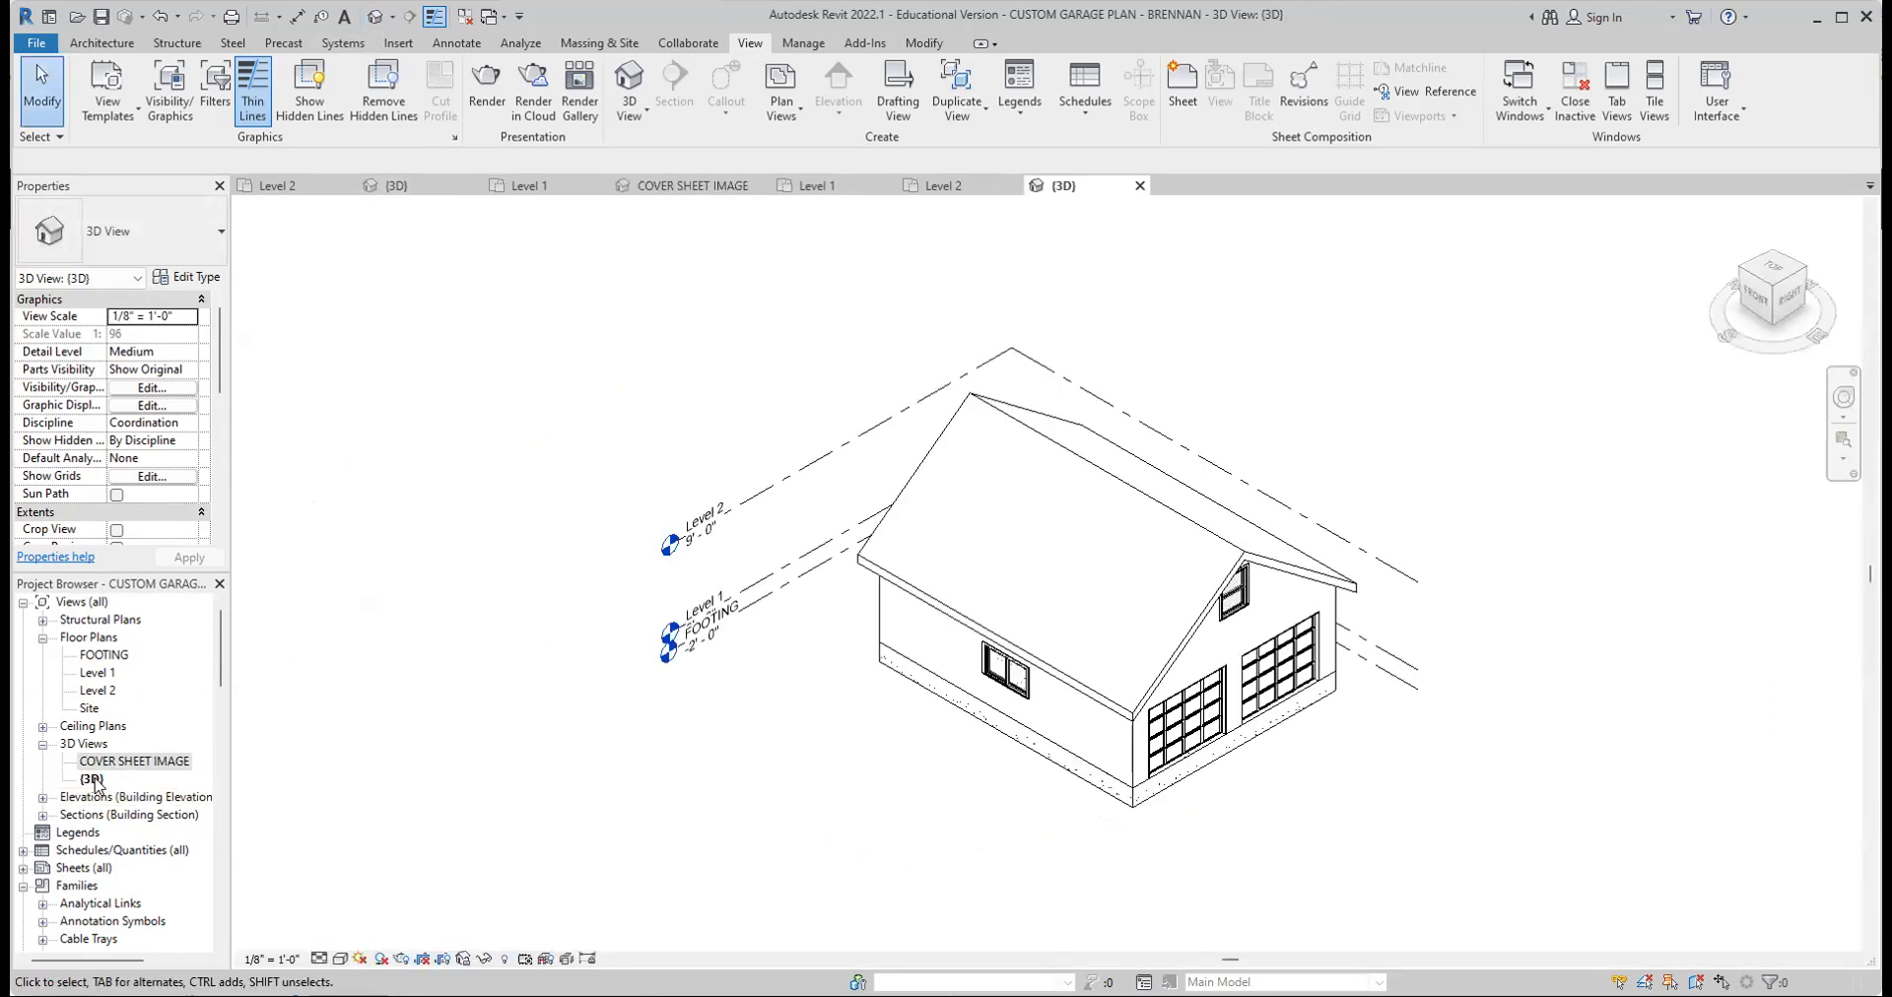
{"action": "left_click", "coordinate": [110, 763]}
{"action": "double_click", "coordinate": [114, 765]}
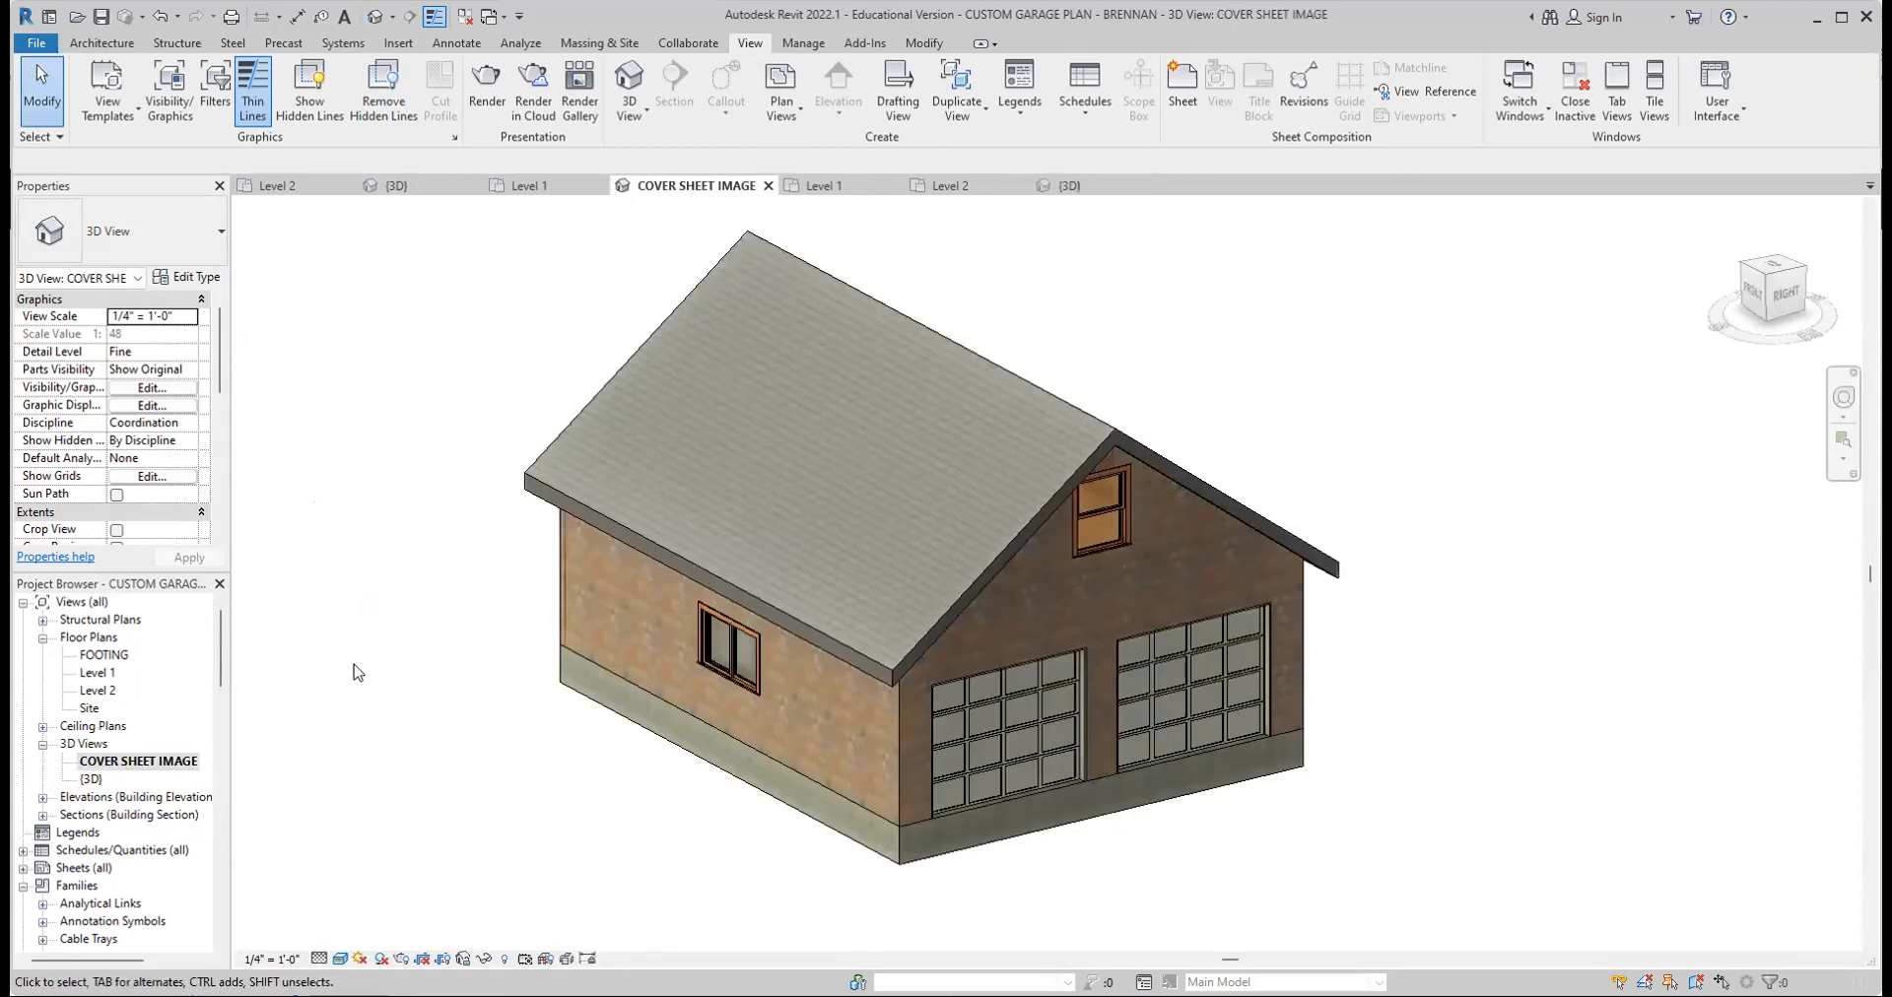
{"action": "middle_click_drag", "start_coordinate": [423, 724], "coordinate": [482, 727], "text": "shift"}
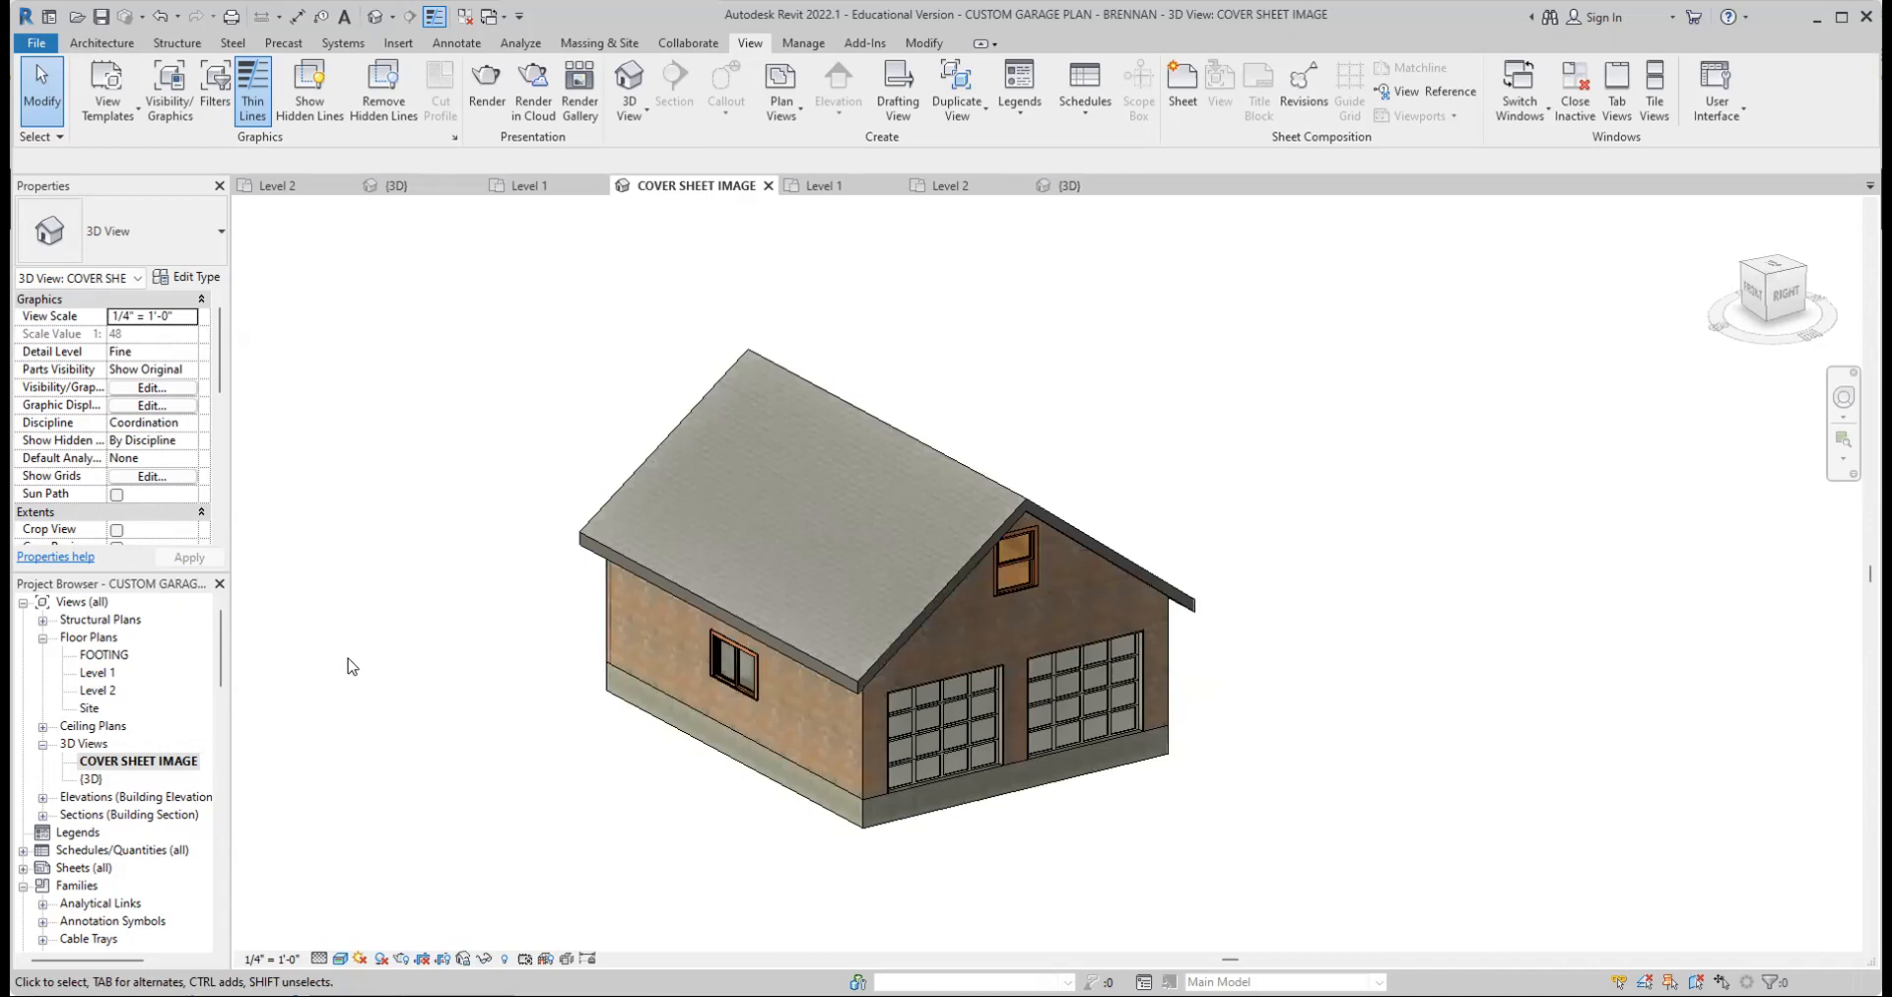
Find the project's sheets and open sheet A-0 - COVER SHEET
{"action": "left_click", "coordinate": [225, 659]}
{"action": "left_click_drag", "start_coordinate": [225, 658], "coordinate": [225, 696]}
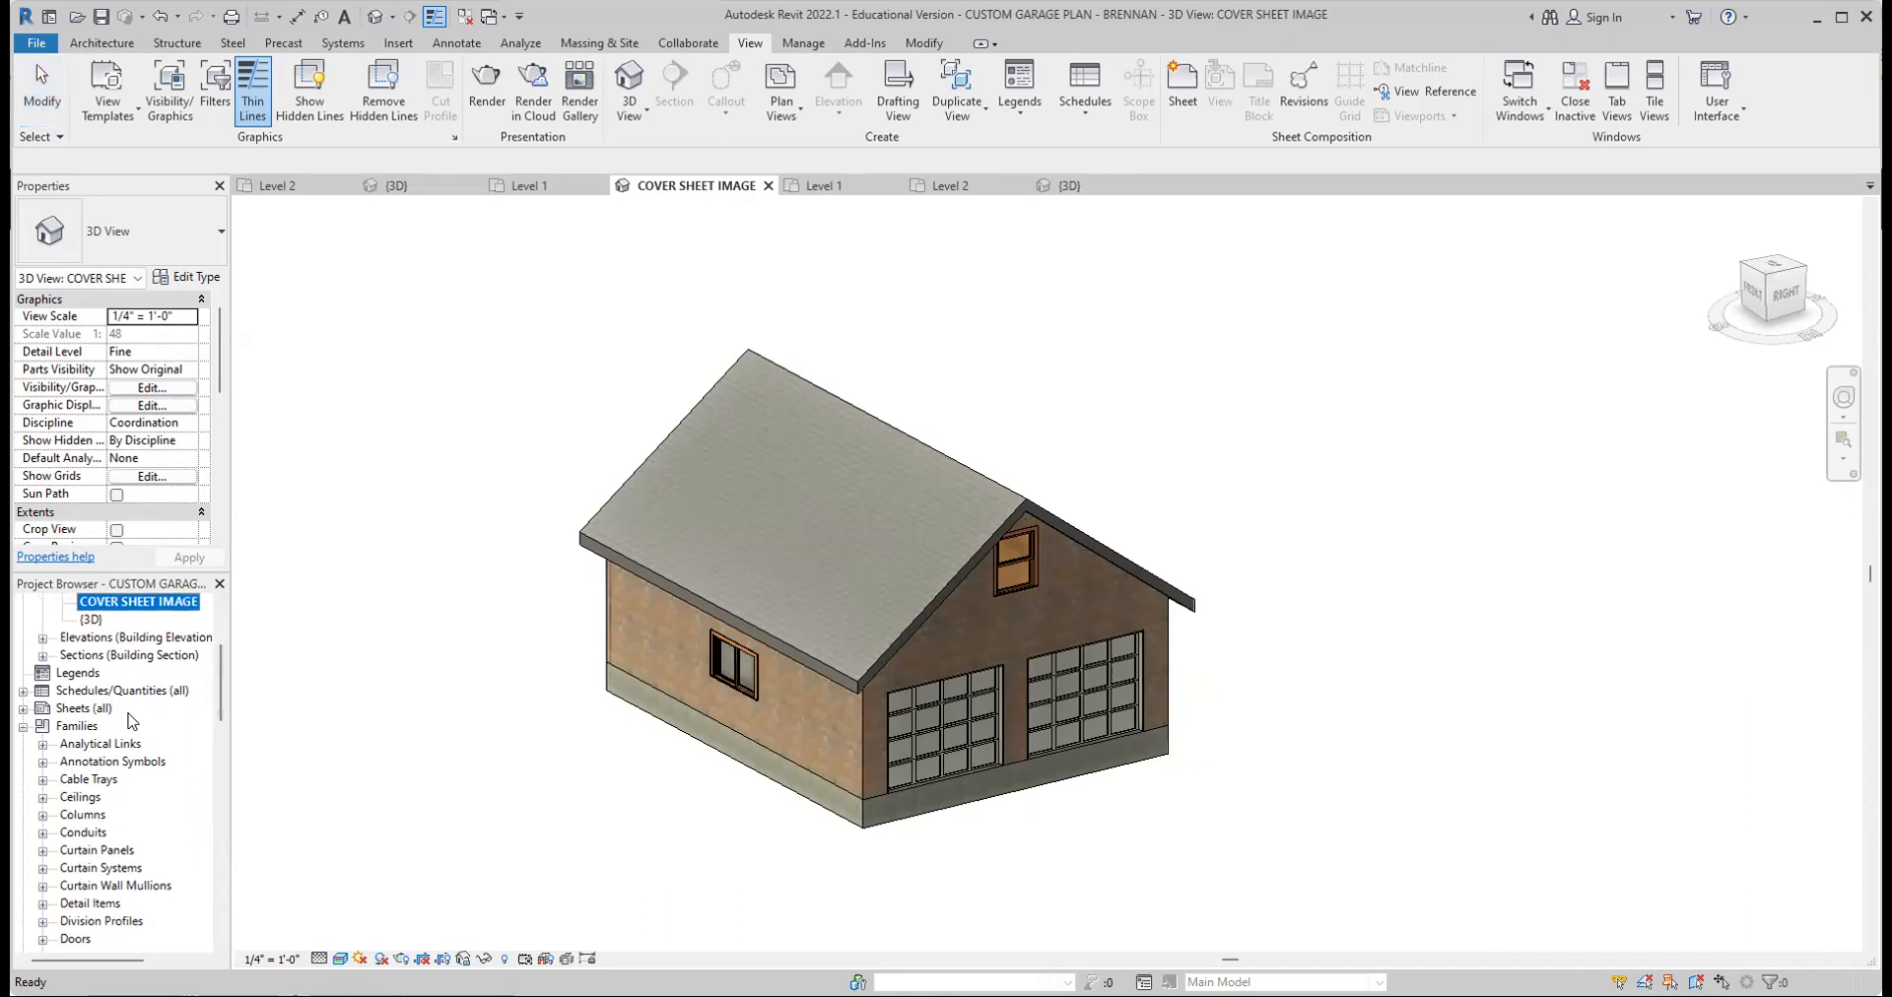
{"action": "left_click", "coordinate": [24, 709]}
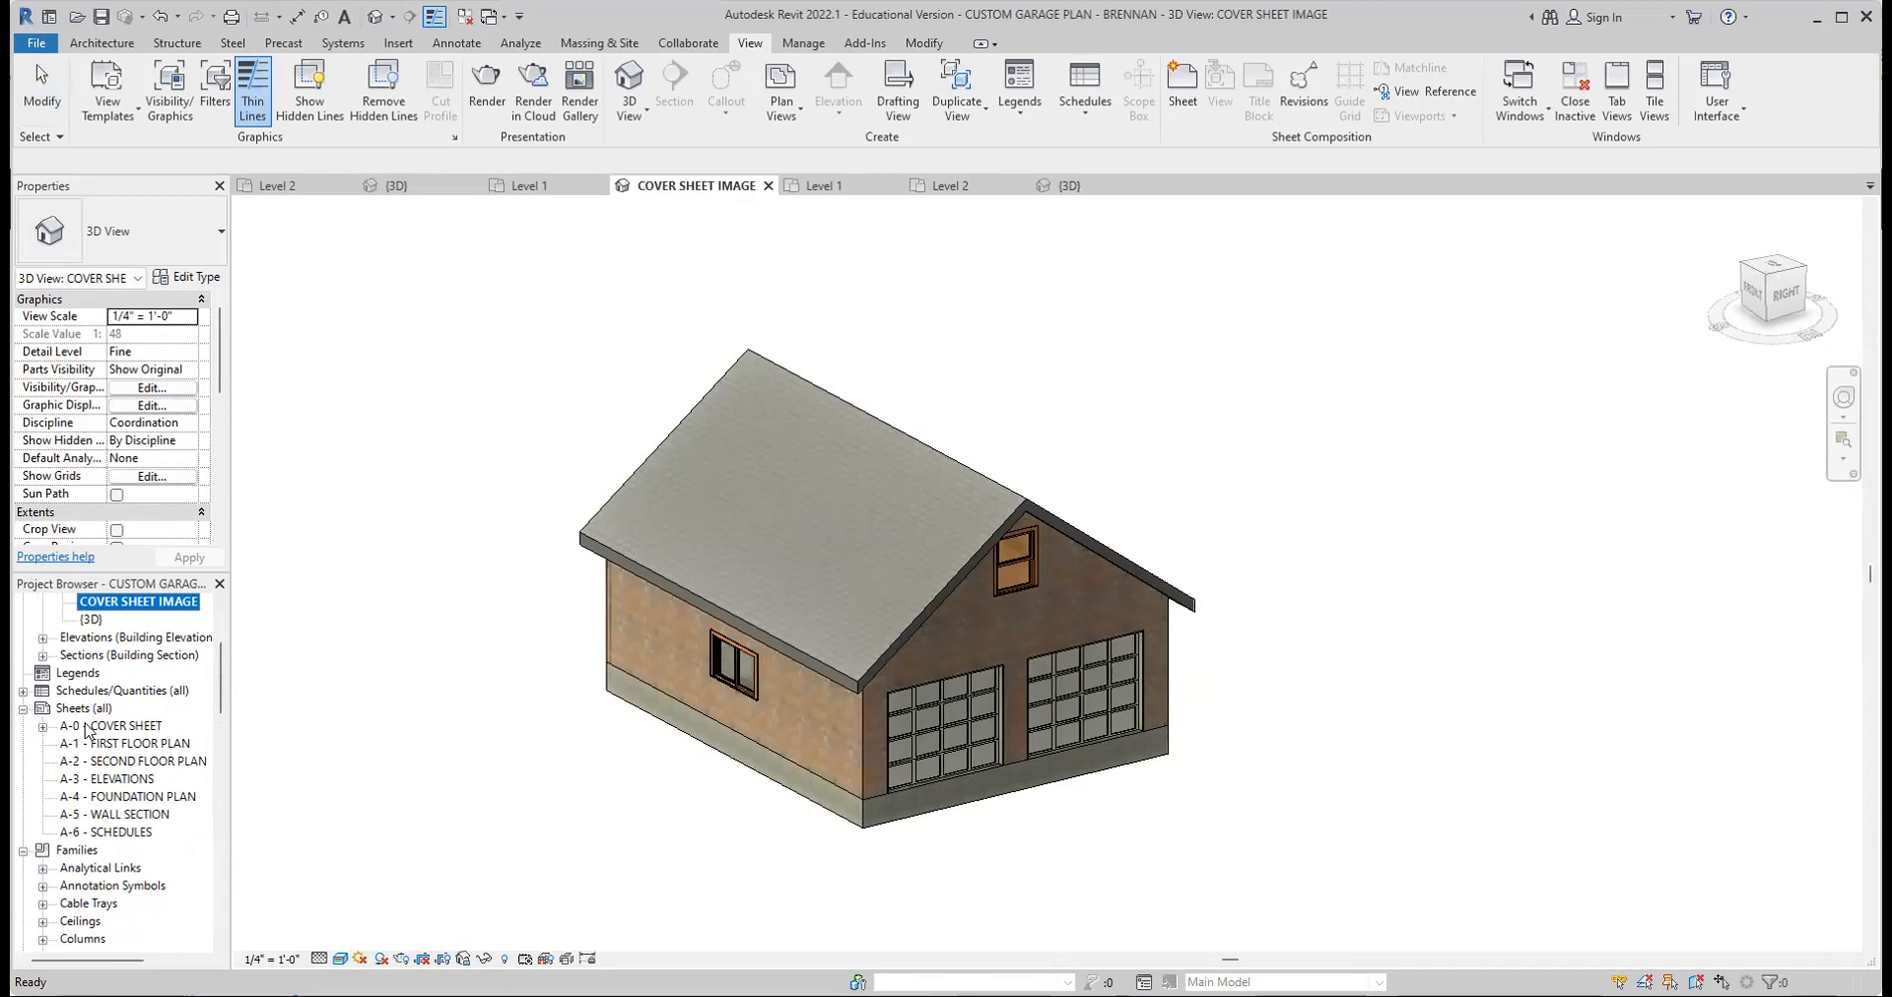
{"action": "left_click", "coordinate": [43, 726]}
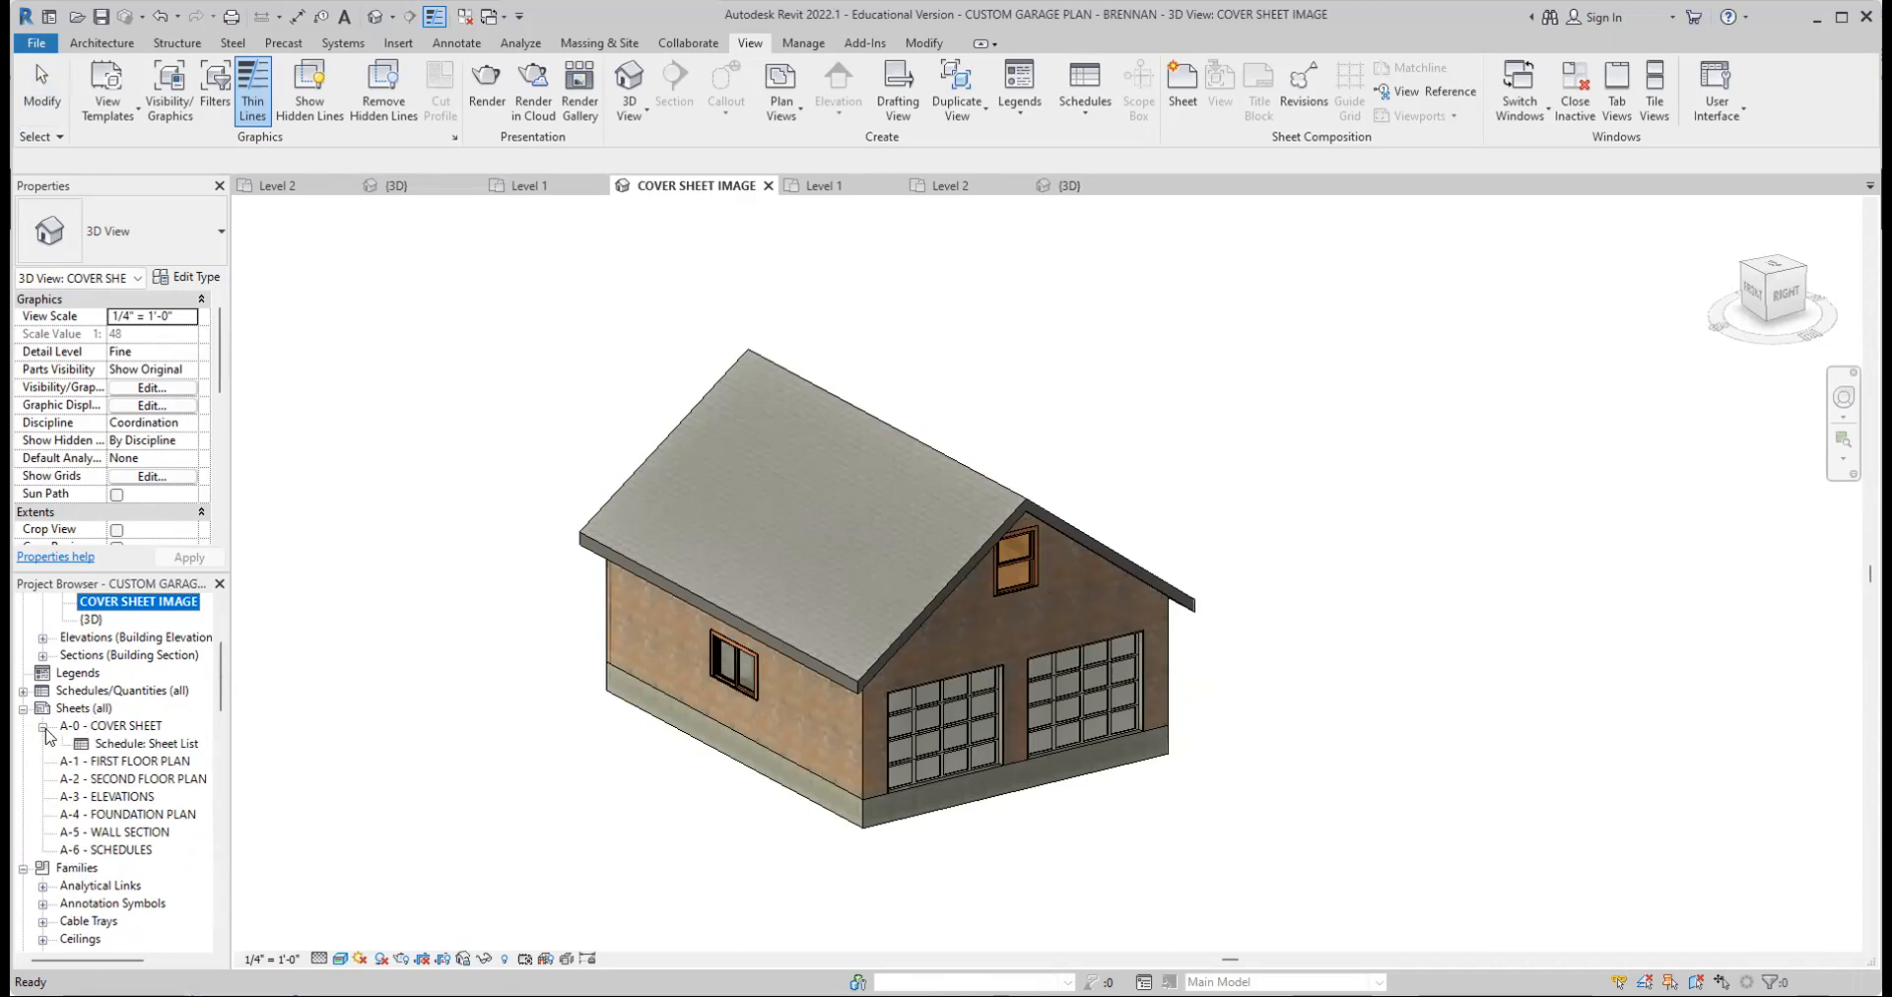
{"action": "double_click", "coordinate": [101, 727]}
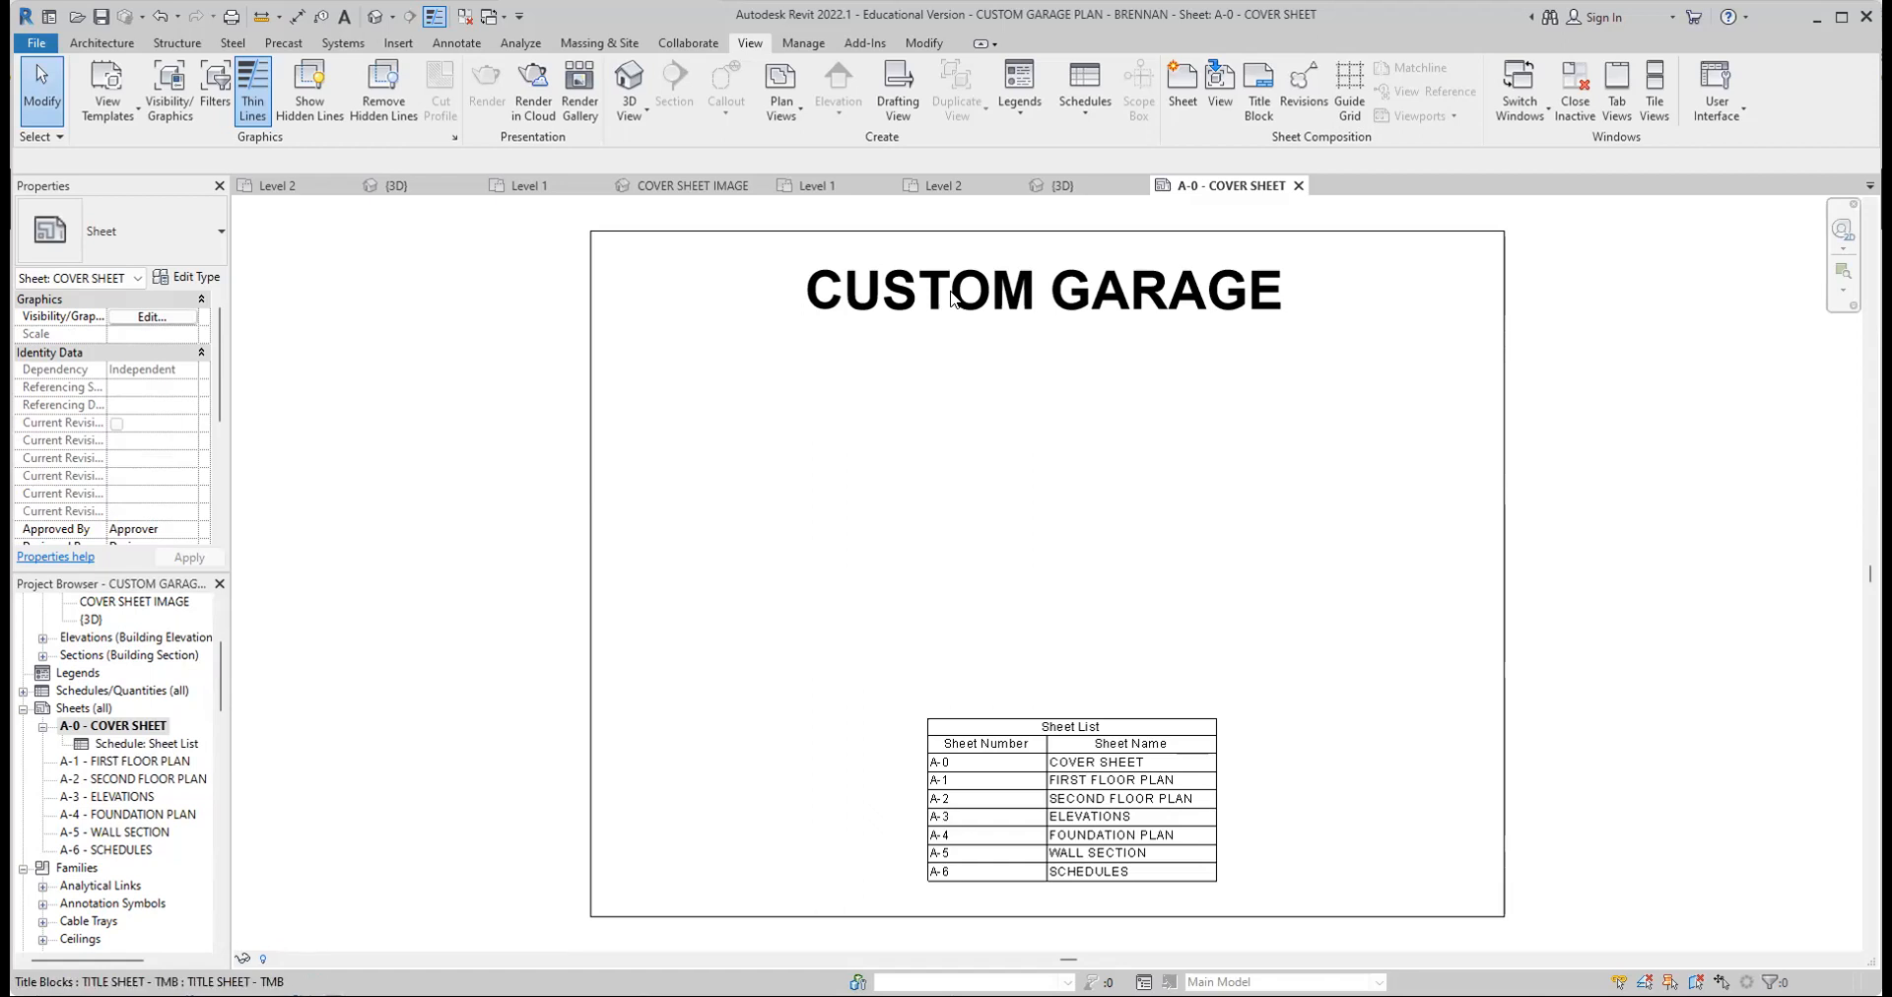
Place the COVER SHEET IMAGE 3D view on the cover sheet, centered between the CUSTOM GARAGE title and the sheet list
{"action": "left_click", "coordinate": [74, 711]}
{"action": "left_click", "coordinate": [85, 727]}
{"action": "left_click", "coordinate": [78, 710]}
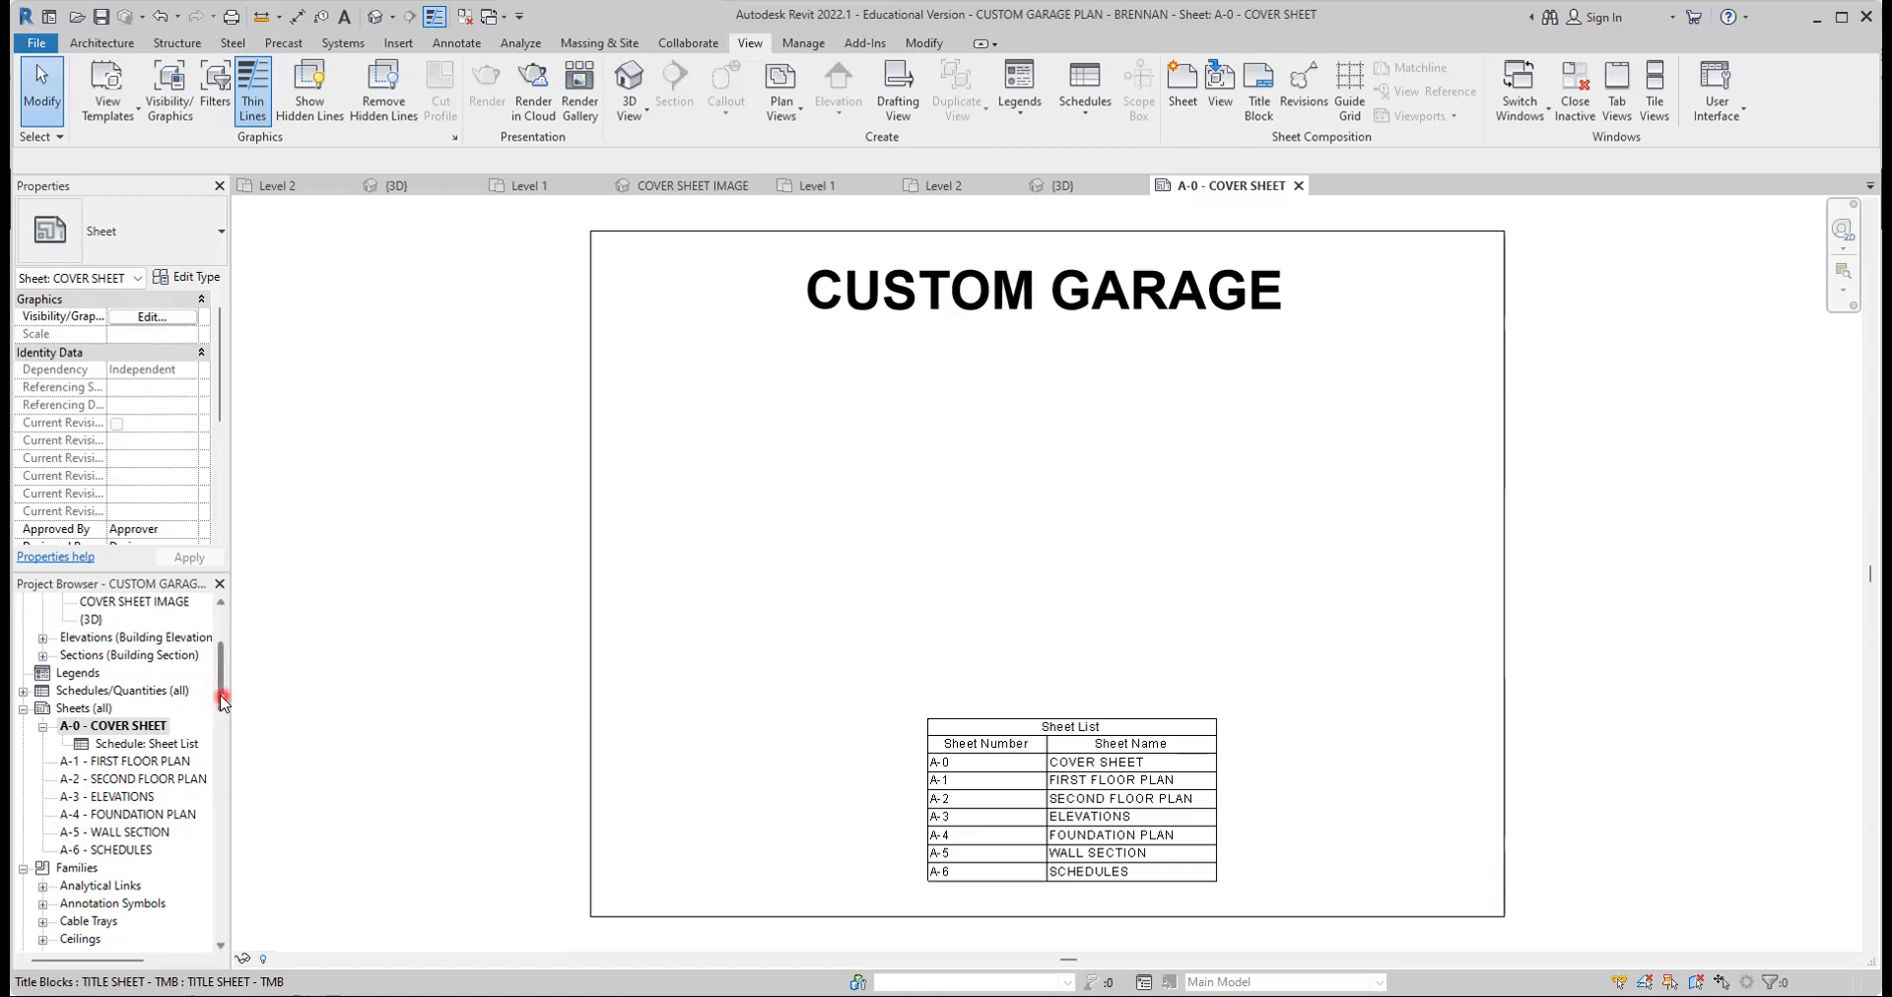
{"action": "left_click_drag", "start_coordinate": [223, 702], "coordinate": [221, 683]}
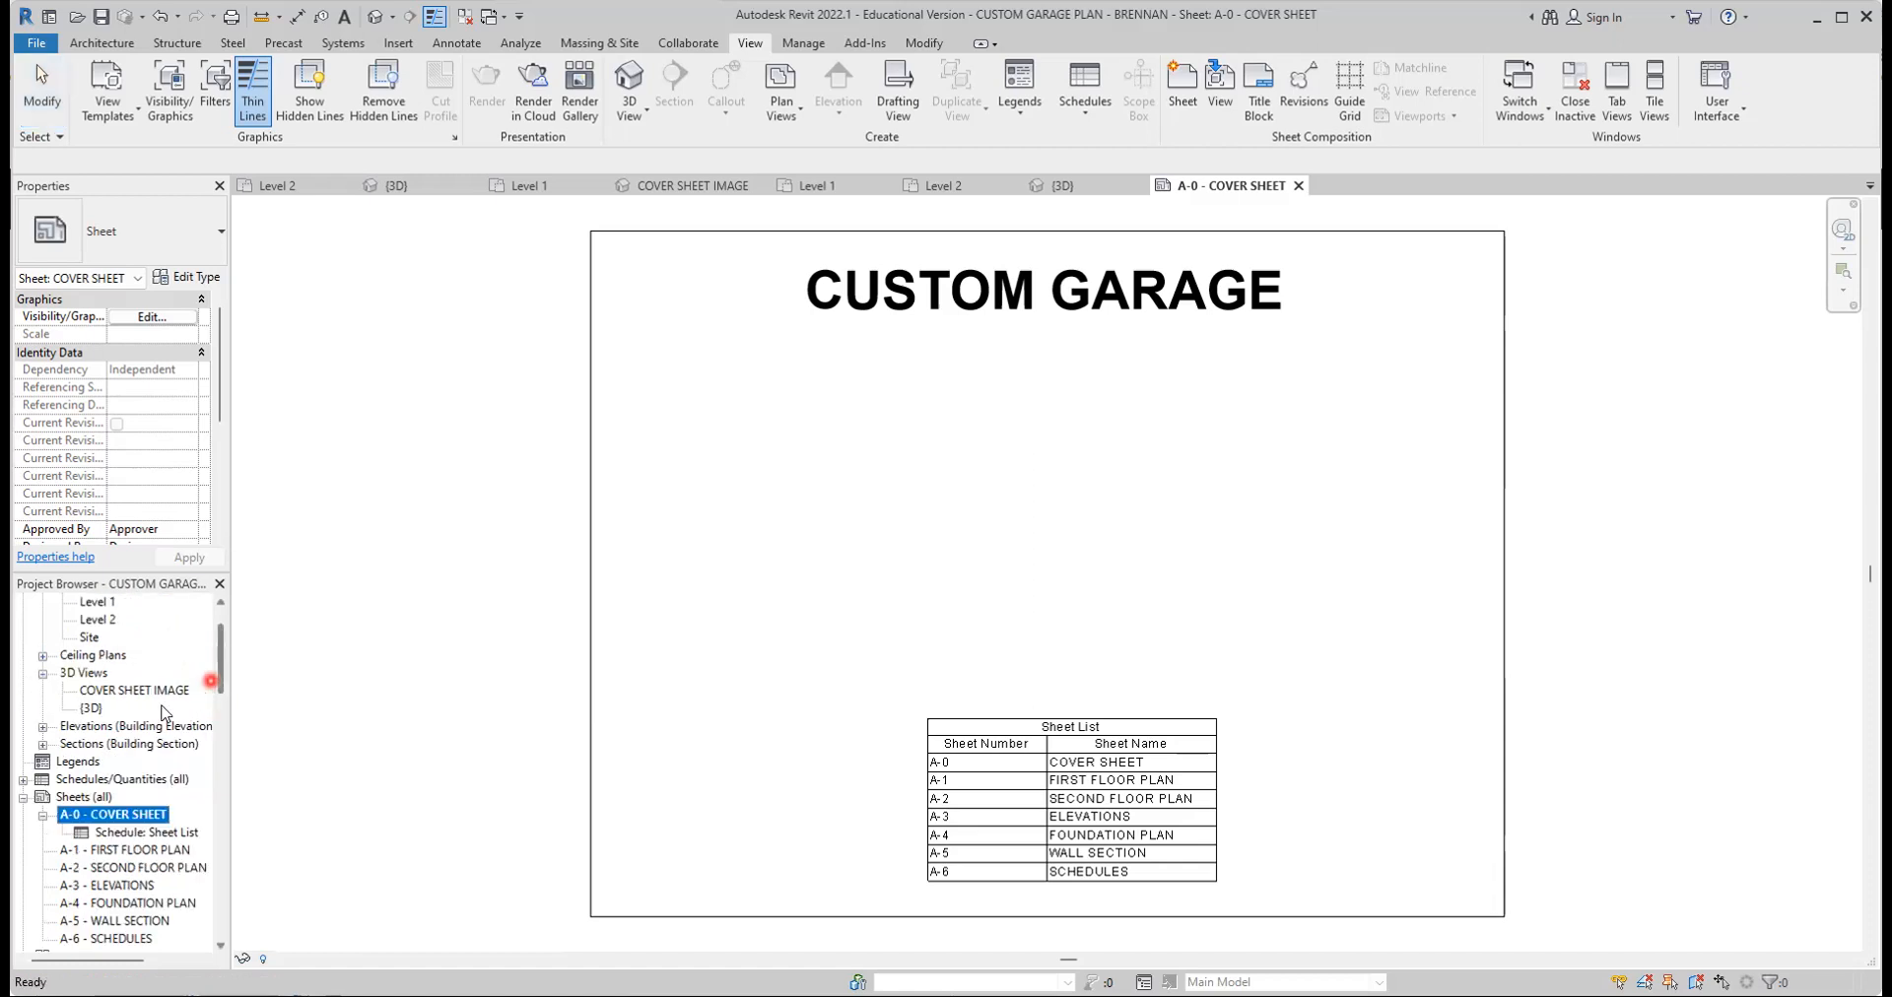
{"action": "left_click", "coordinate": [118, 692]}
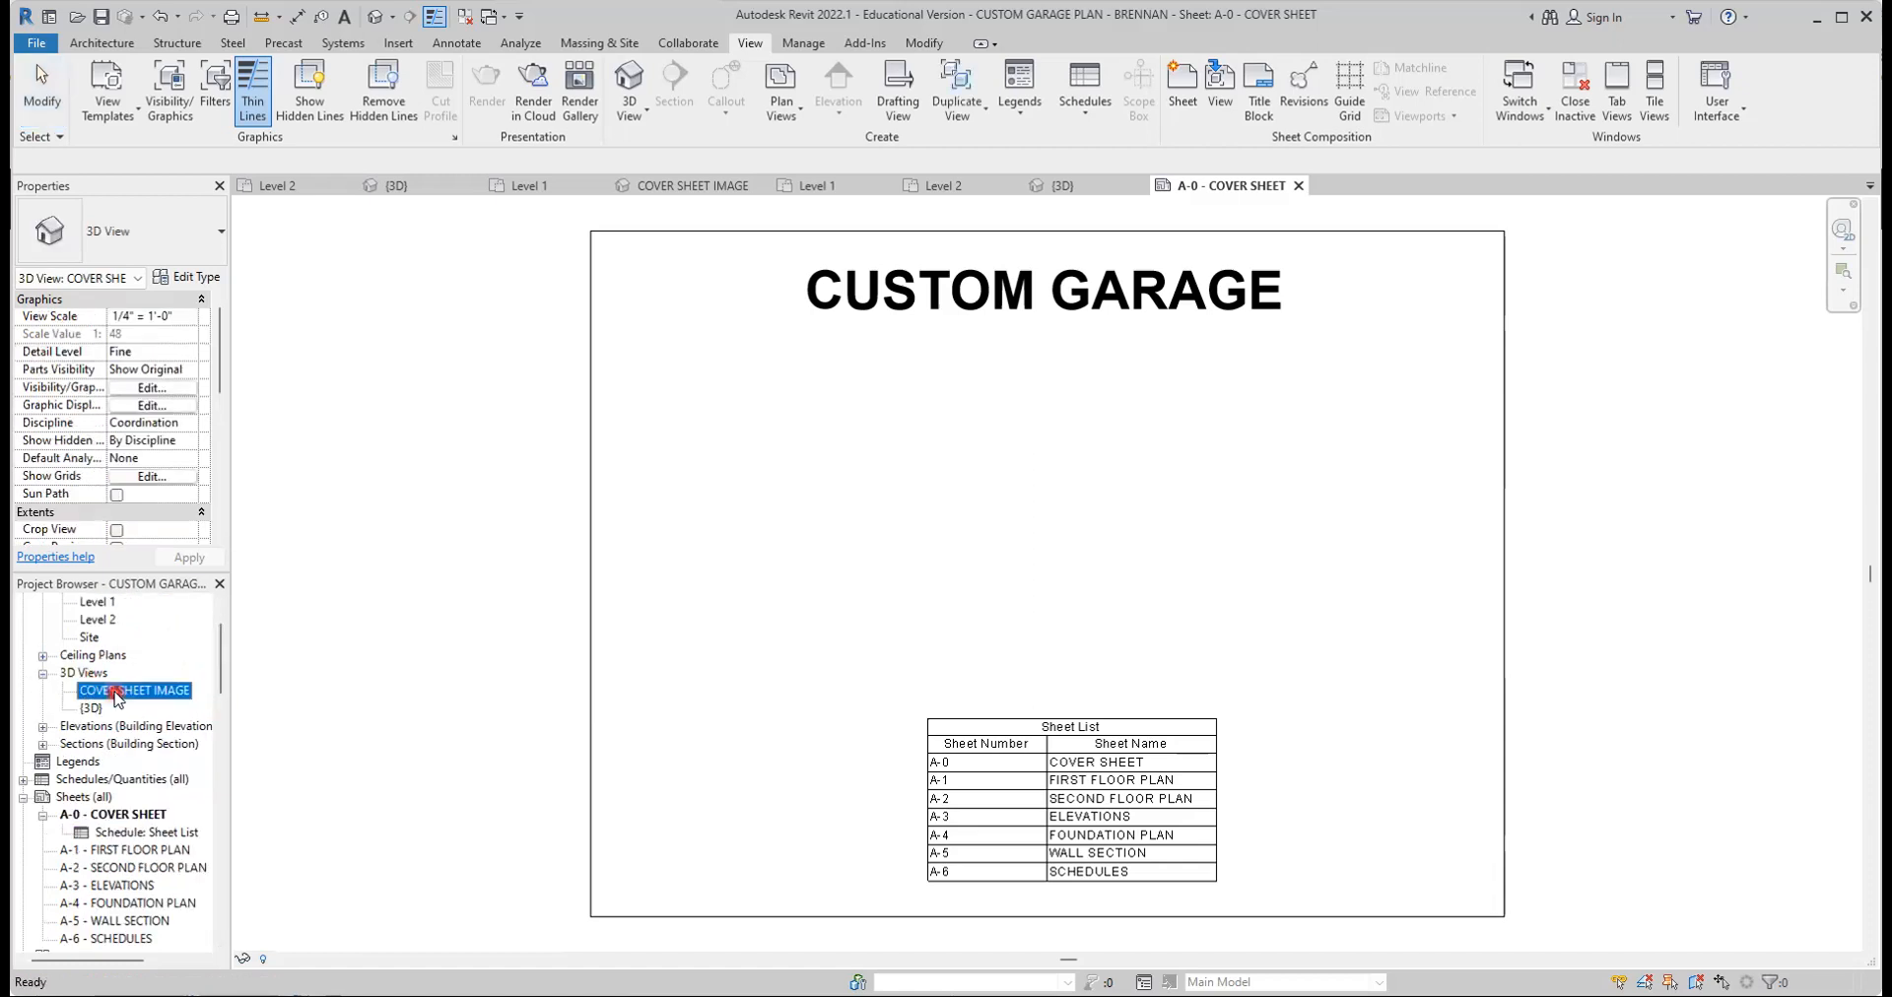
{"action": "left_click_drag", "start_coordinate": [114, 693], "coordinate": [1060, 512]}
{"action": "left_click", "coordinate": [1055, 511]}
{"action": "left_click", "coordinate": [1328, 581]}
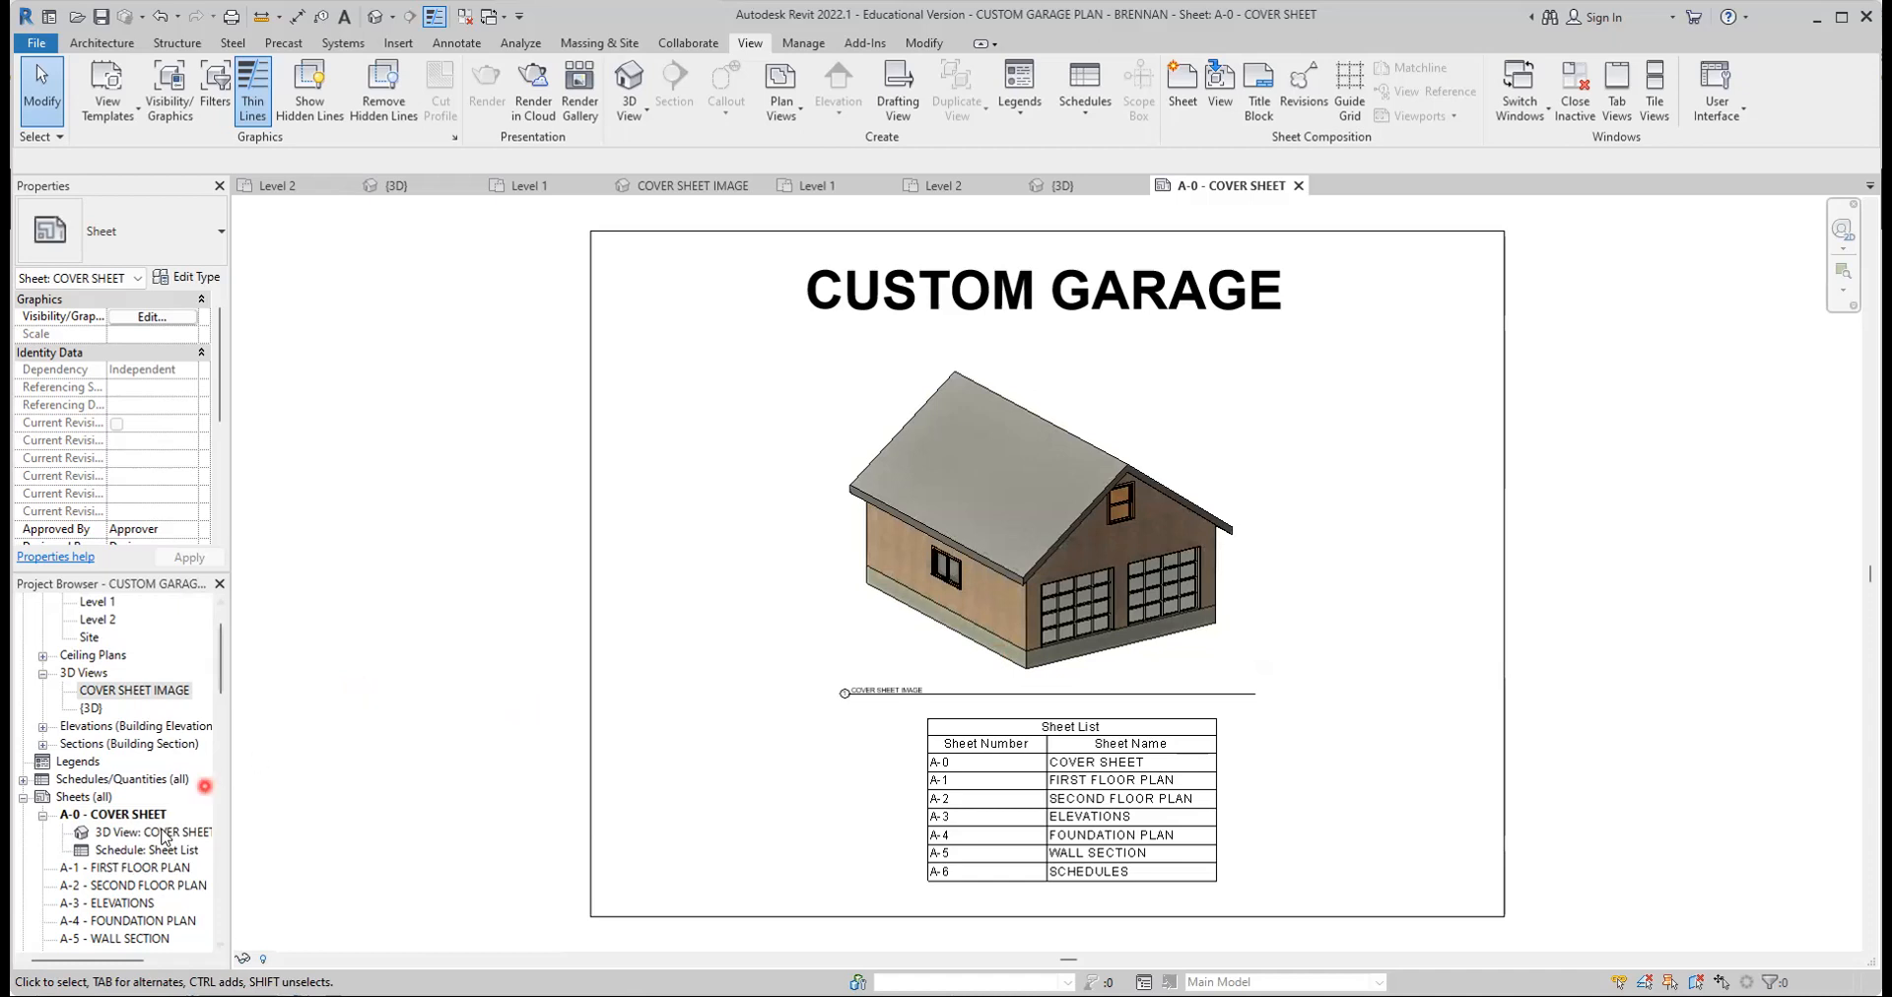
Open sheet A-1 - FIRST FLOOR PLAN and place the Level 1 floor plan on it
{"action": "left_click", "coordinate": [114, 867]}
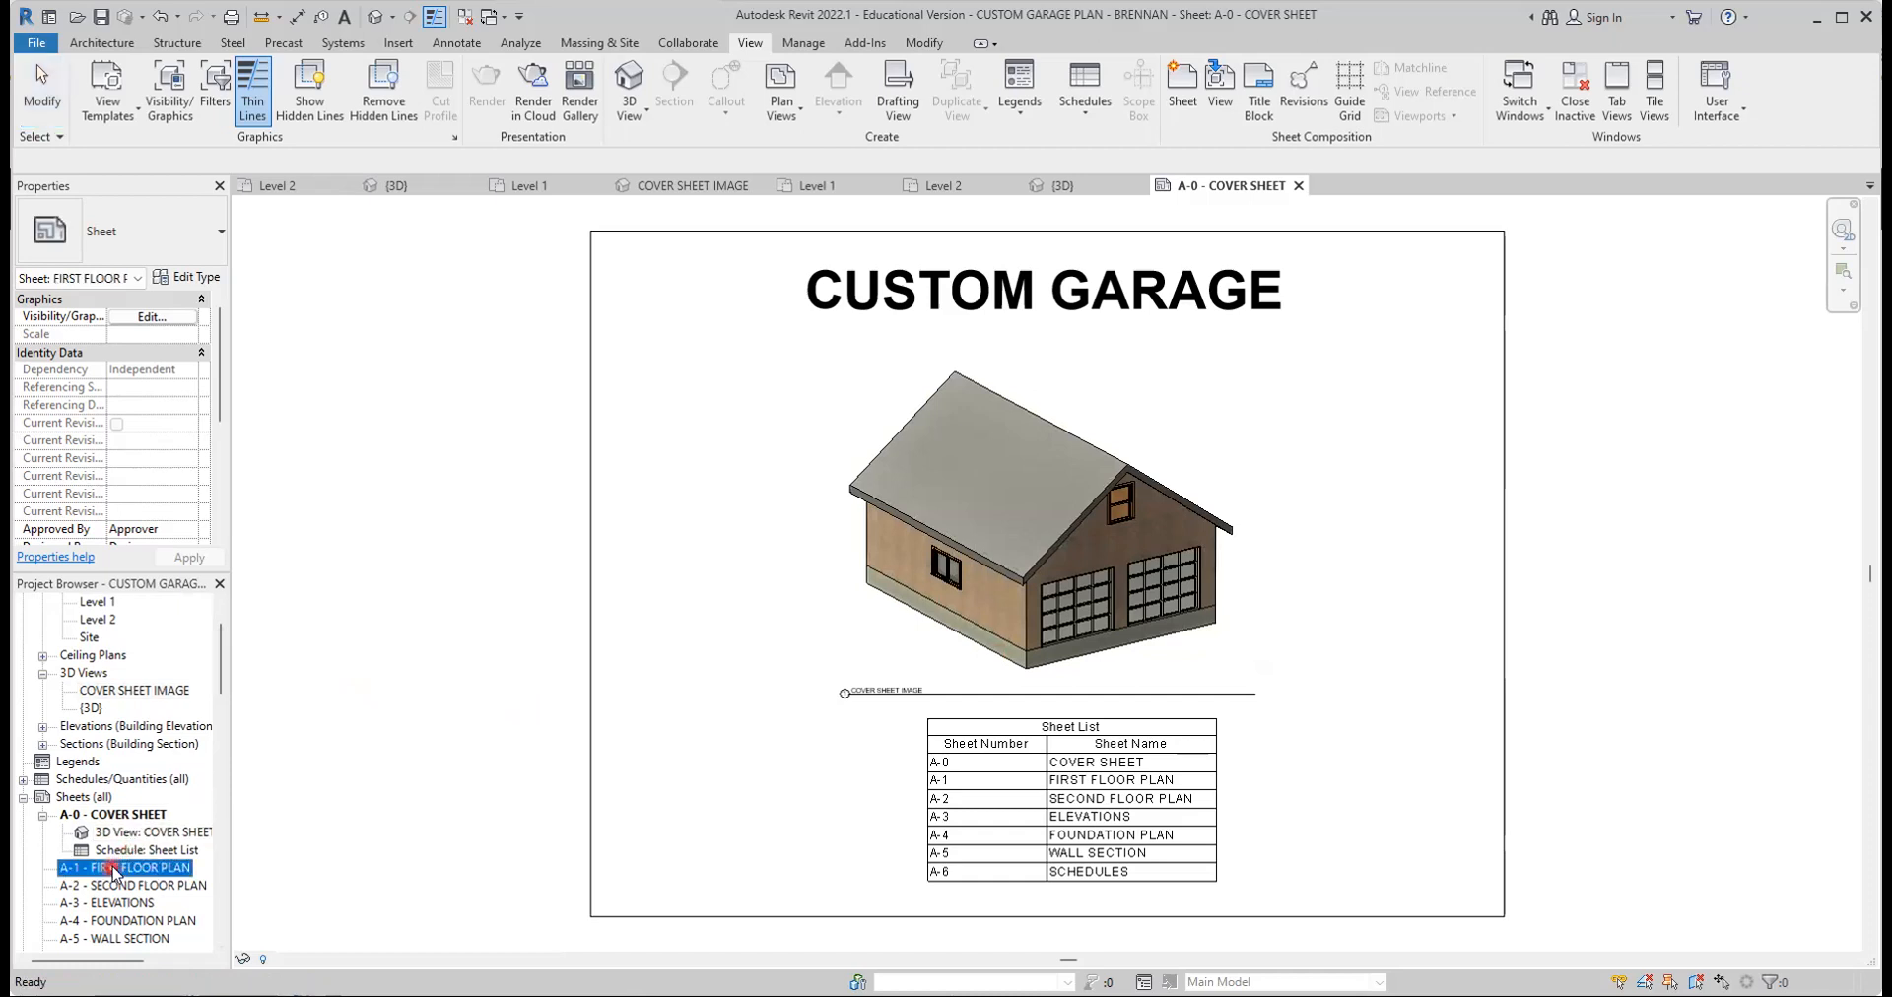
{"action": "double_click", "coordinate": [114, 867]}
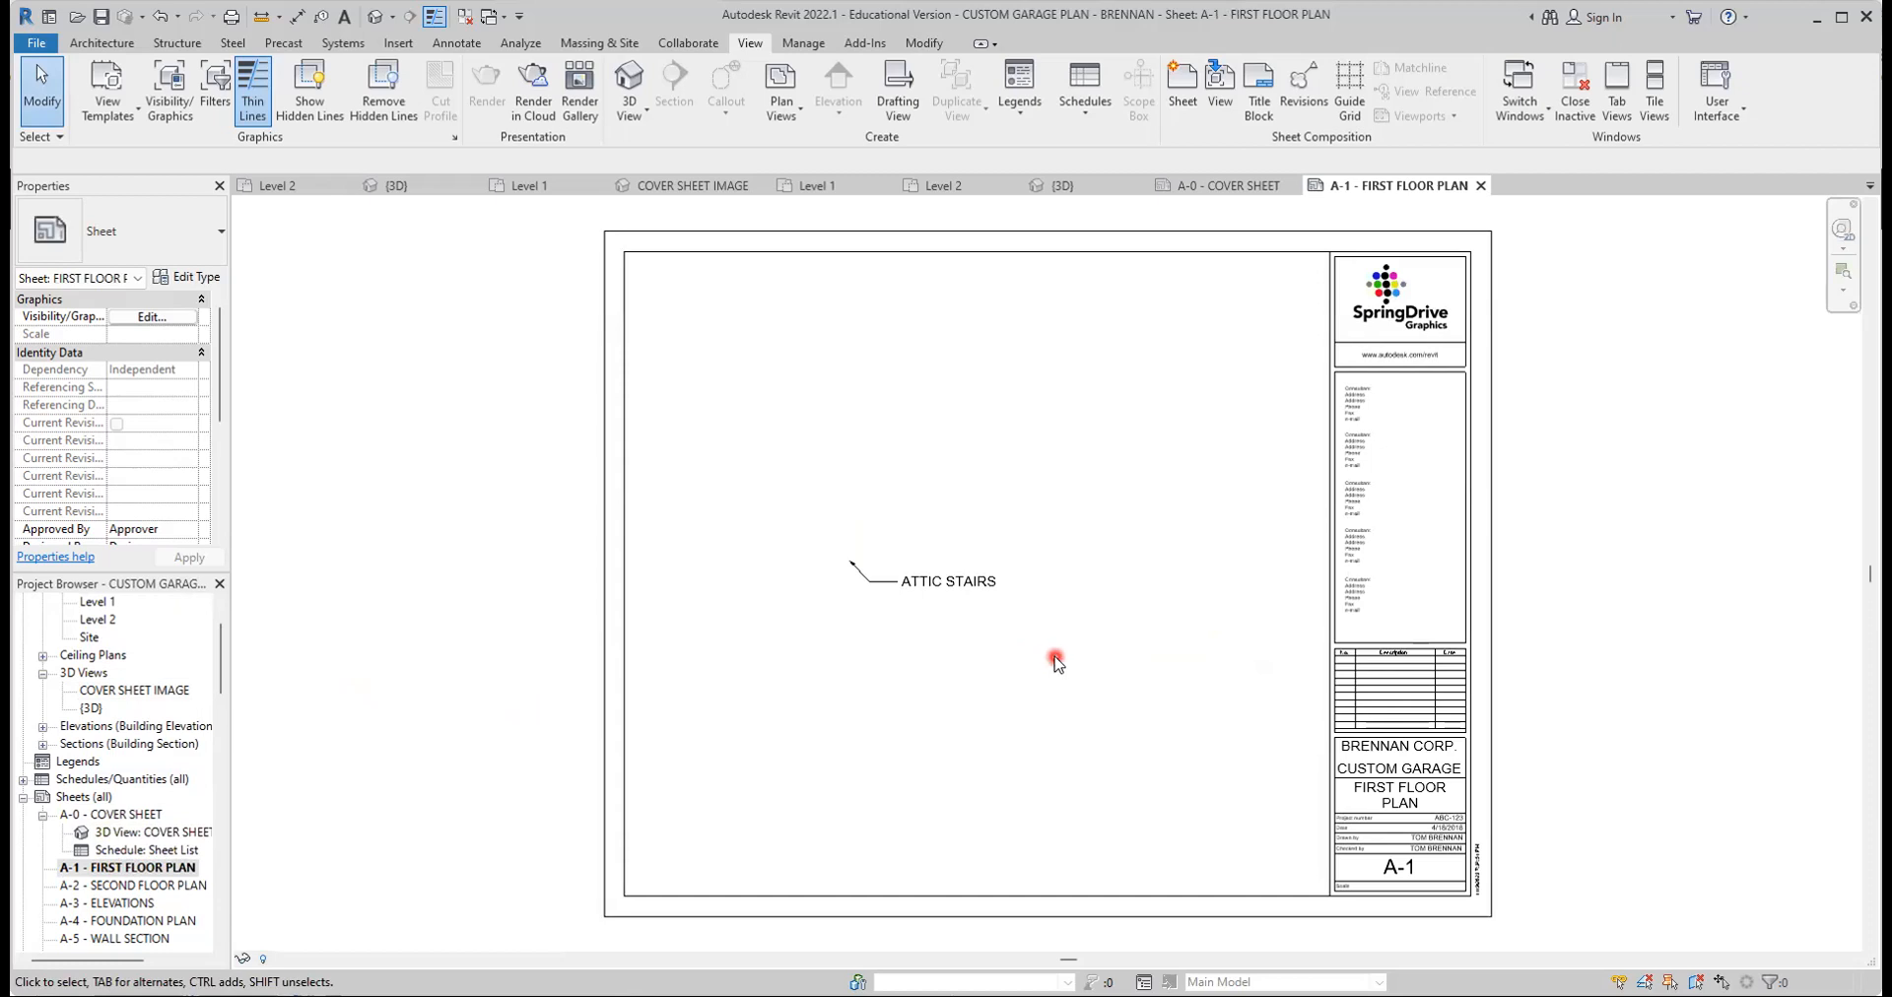
{"action": "left_click_drag", "start_coordinate": [222, 678], "coordinate": [221, 662]}
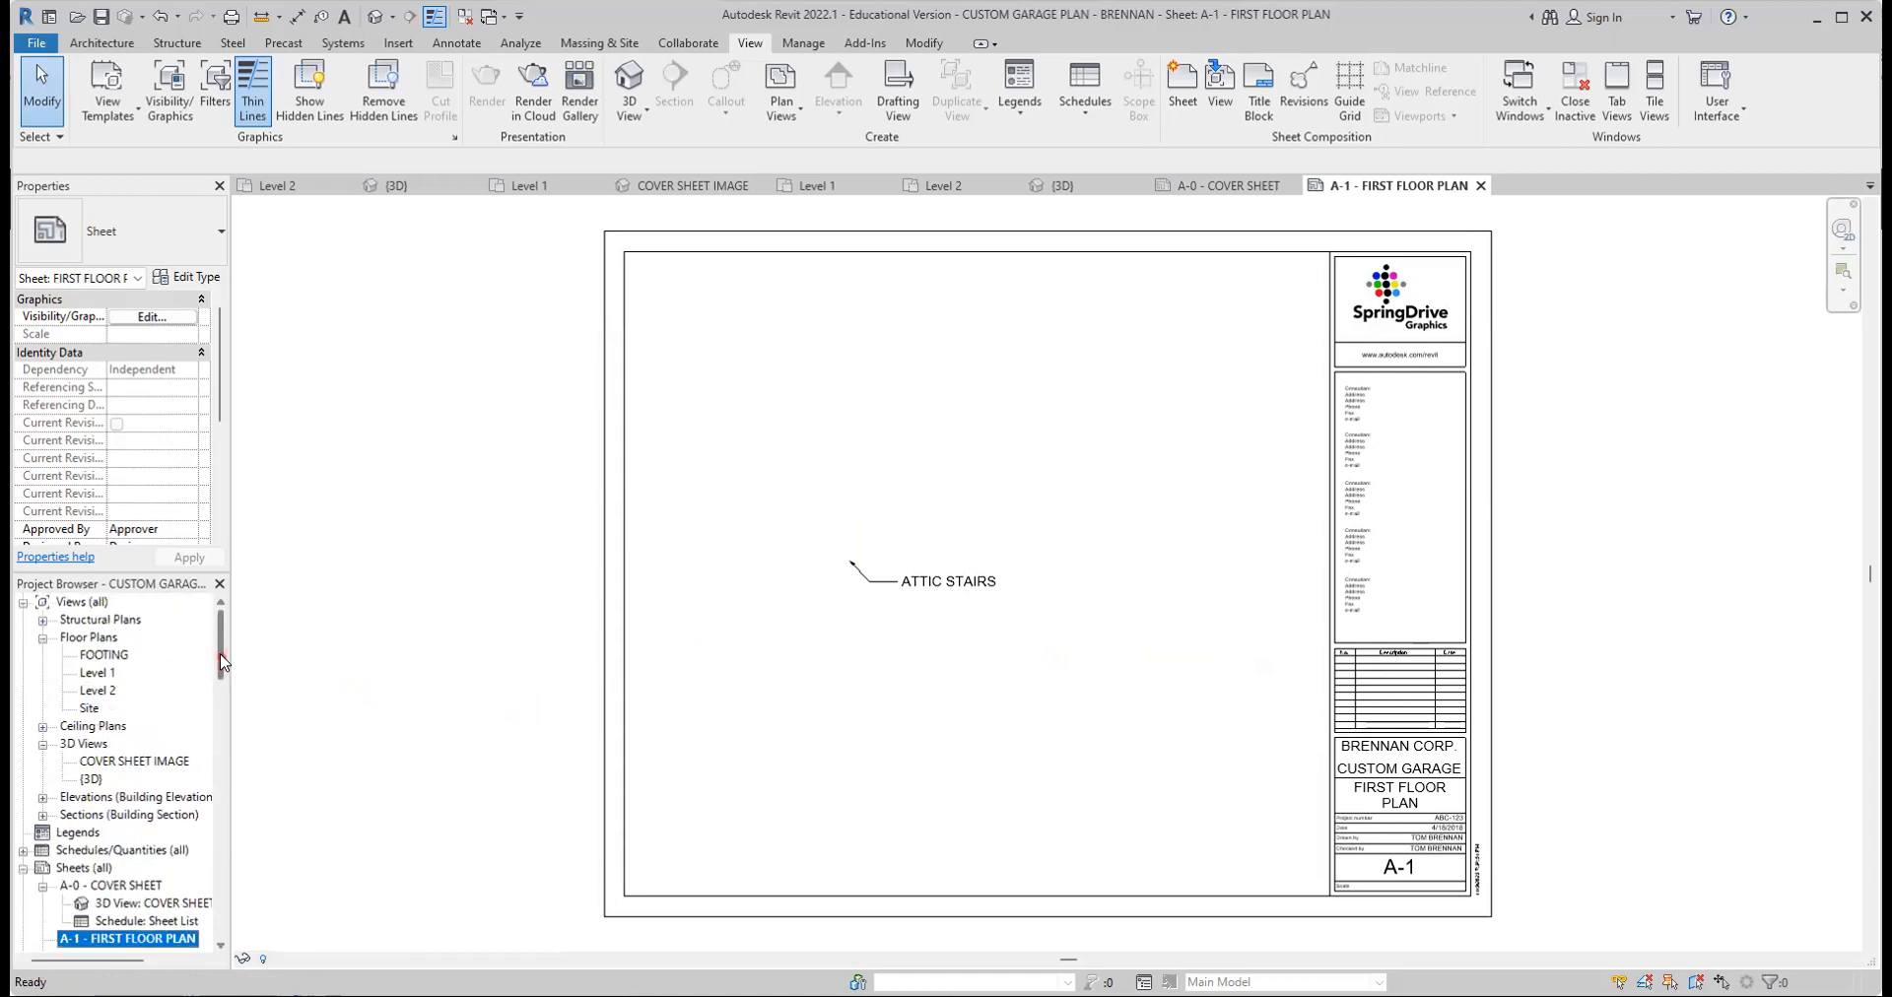
{"action": "left_click", "coordinate": [99, 674]}
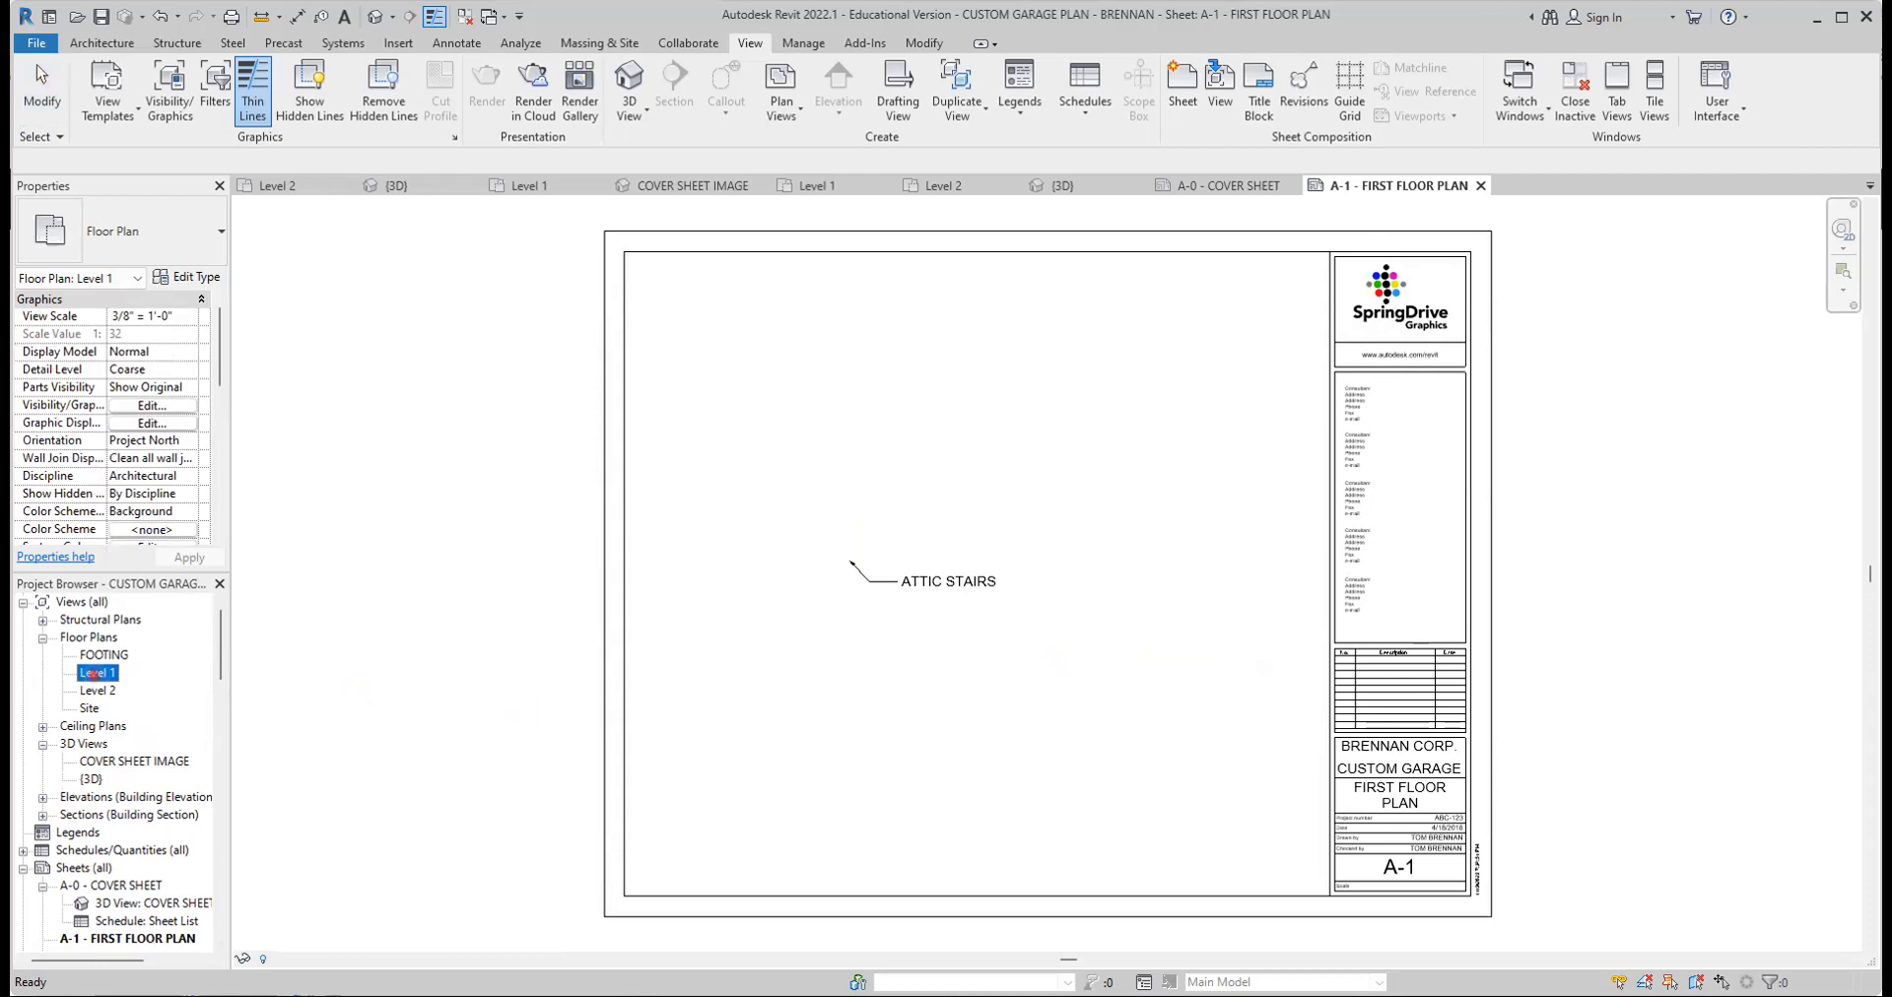
{"action": "left_click_drag", "start_coordinate": [93, 674], "coordinate": [891, 626]}
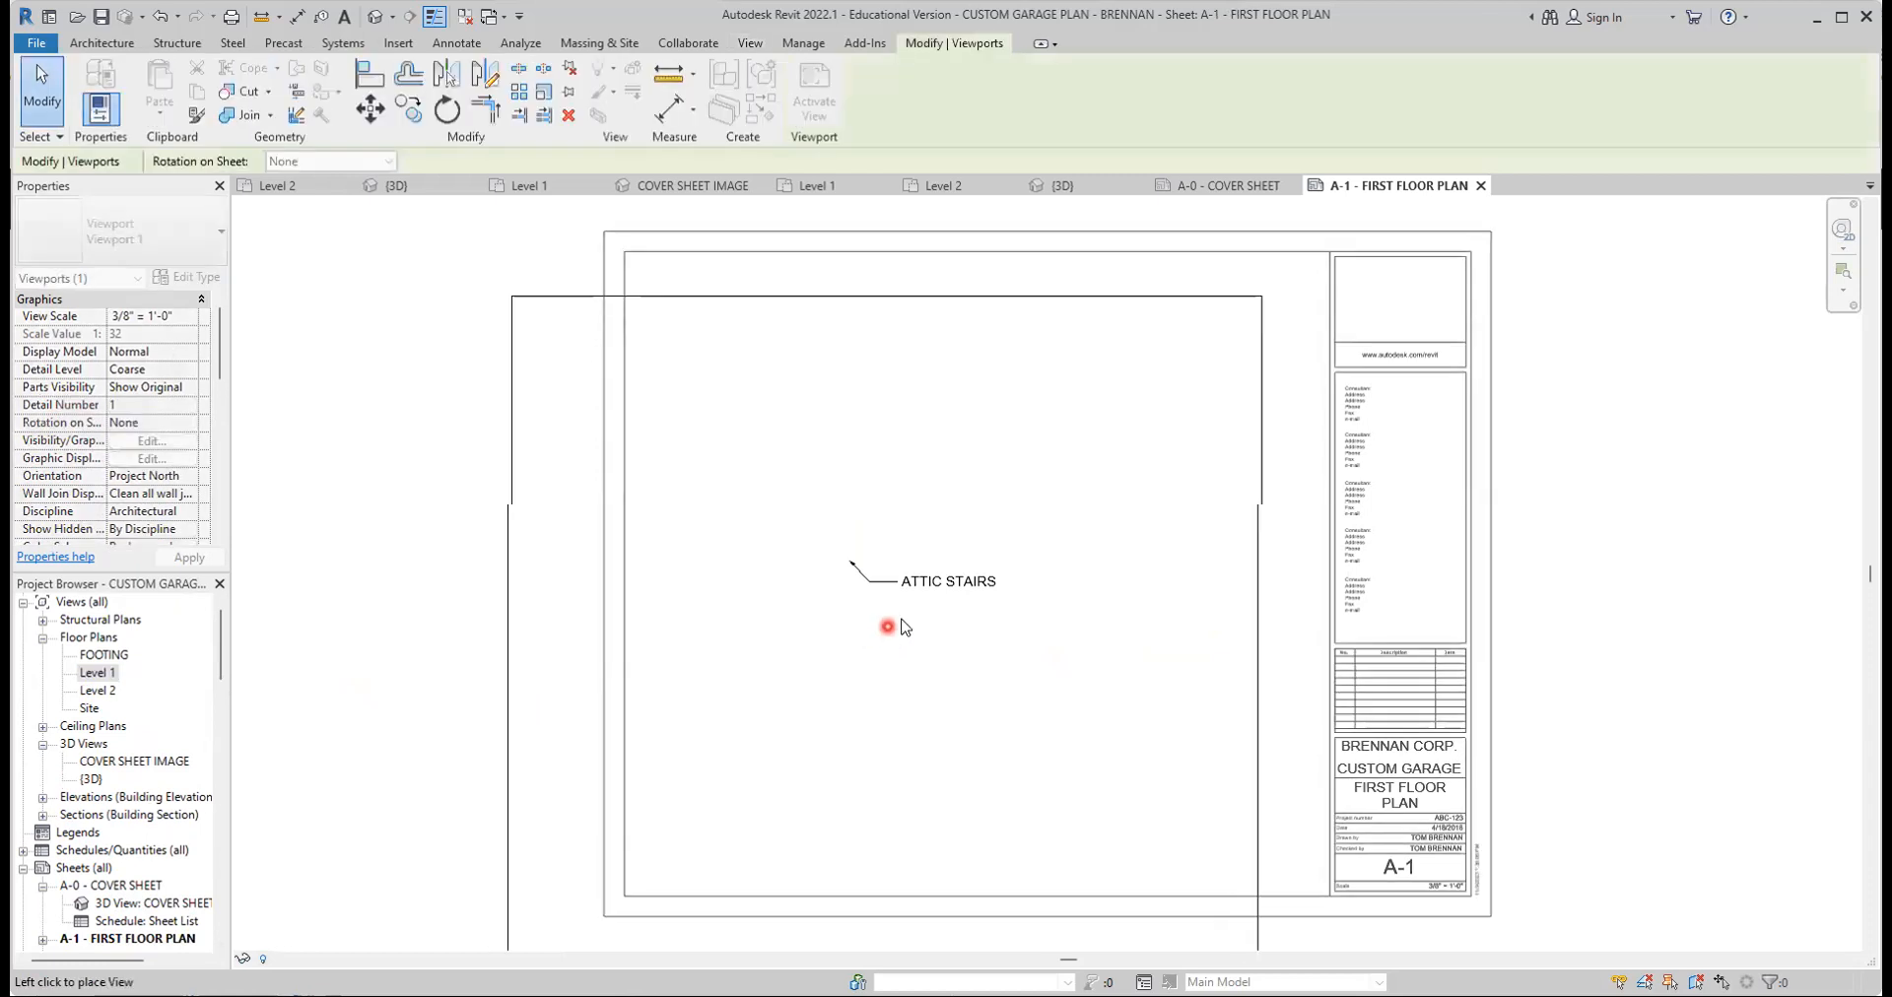
{"action": "left_click", "coordinate": [975, 576]}
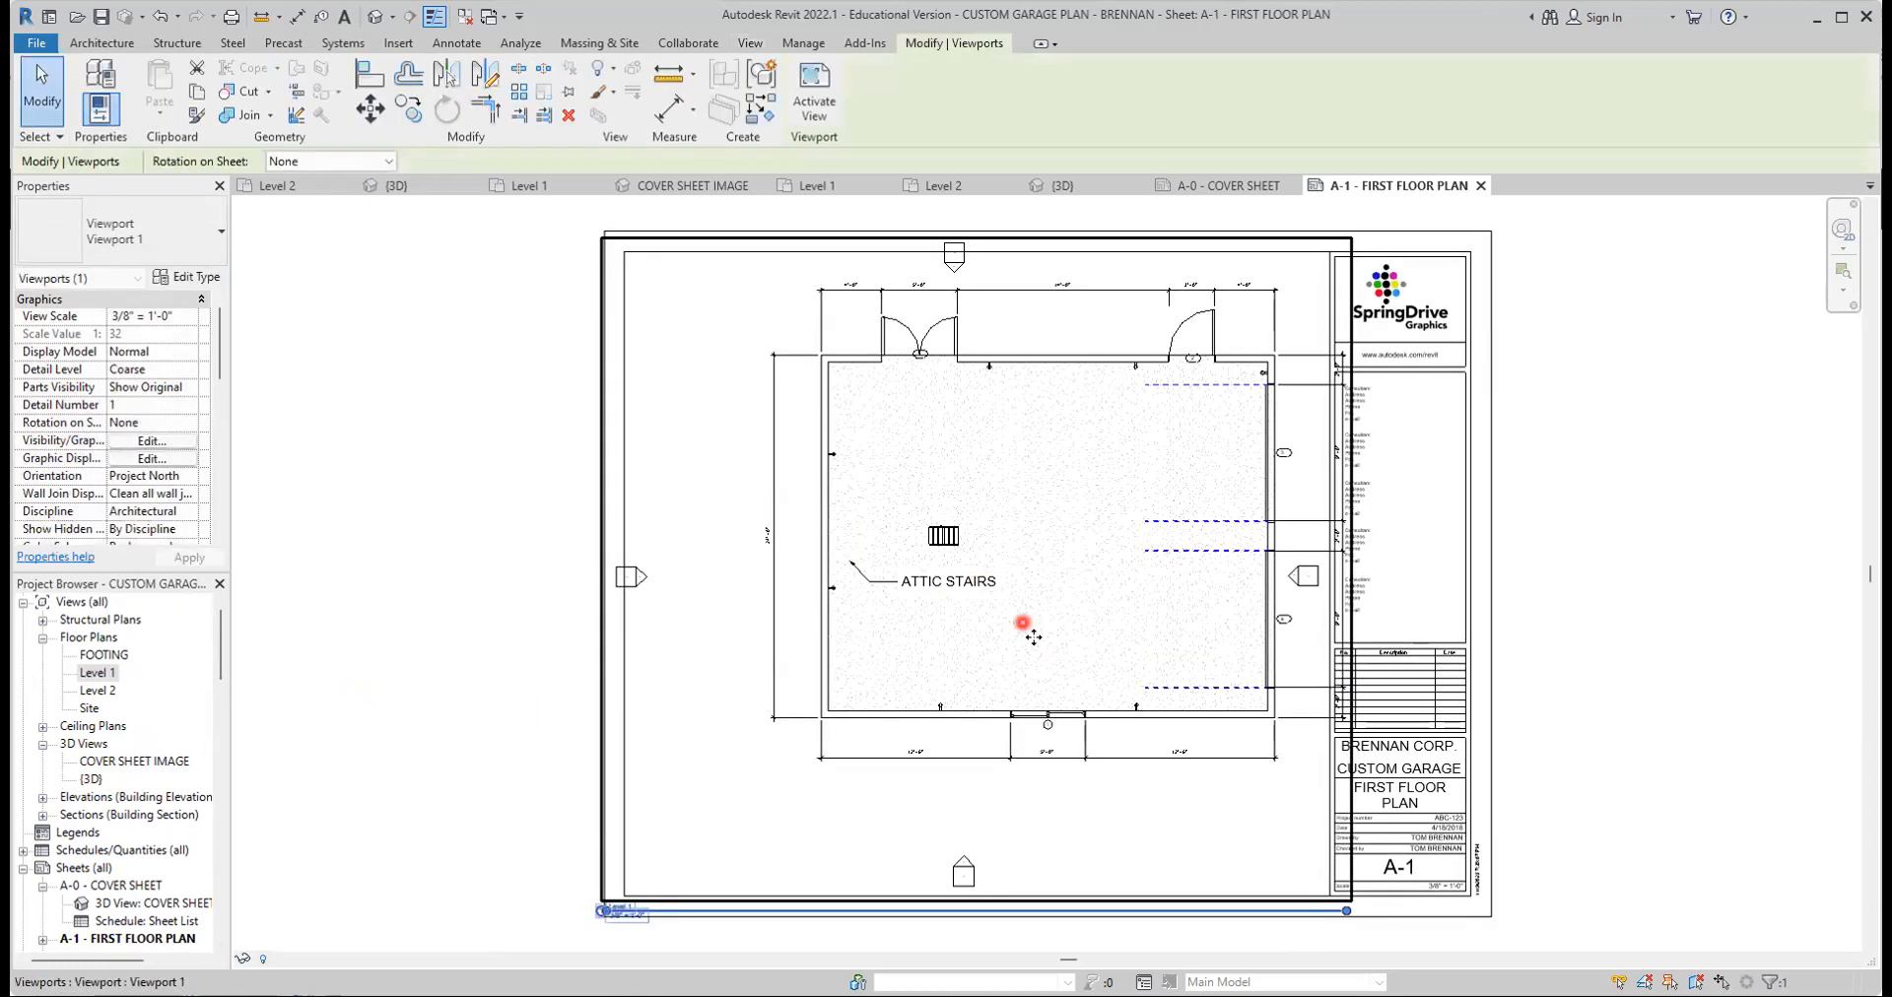
{"action": "left_click", "coordinate": [1688, 642]}
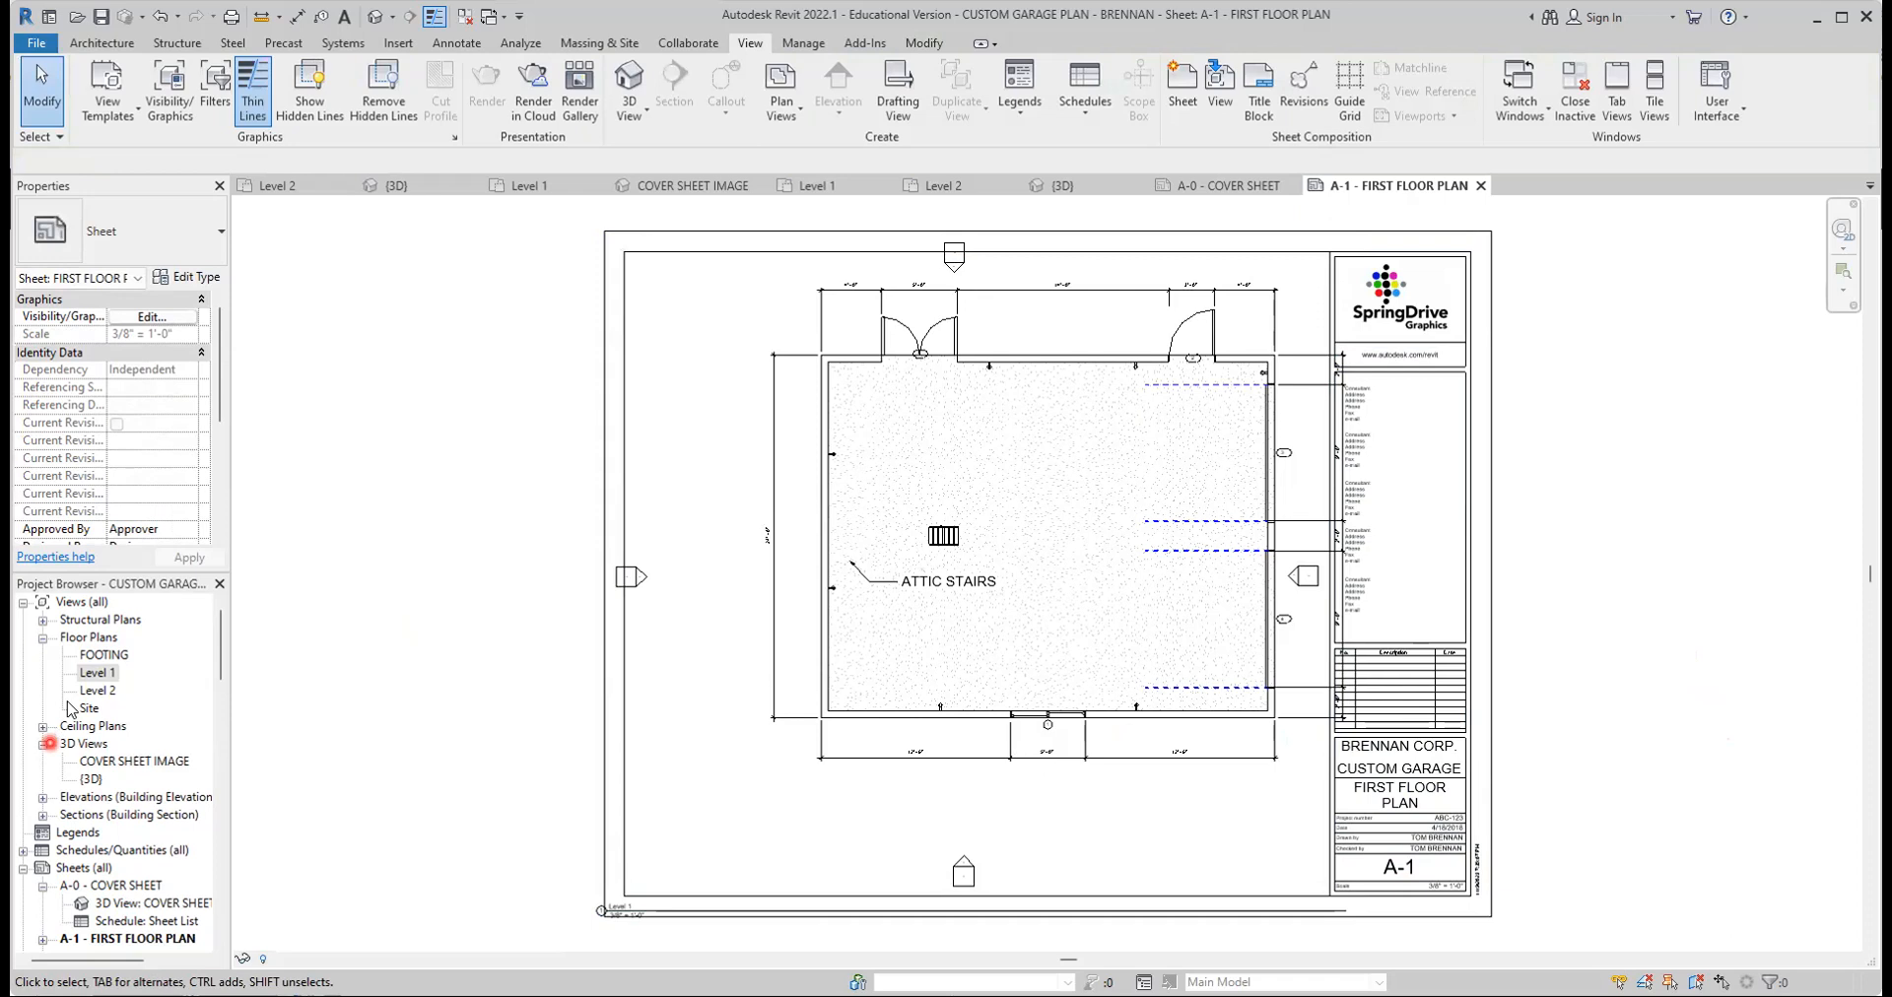
Open the Level 1 floor plan and show its crop region
{"action": "double_click", "coordinate": [95, 674]}
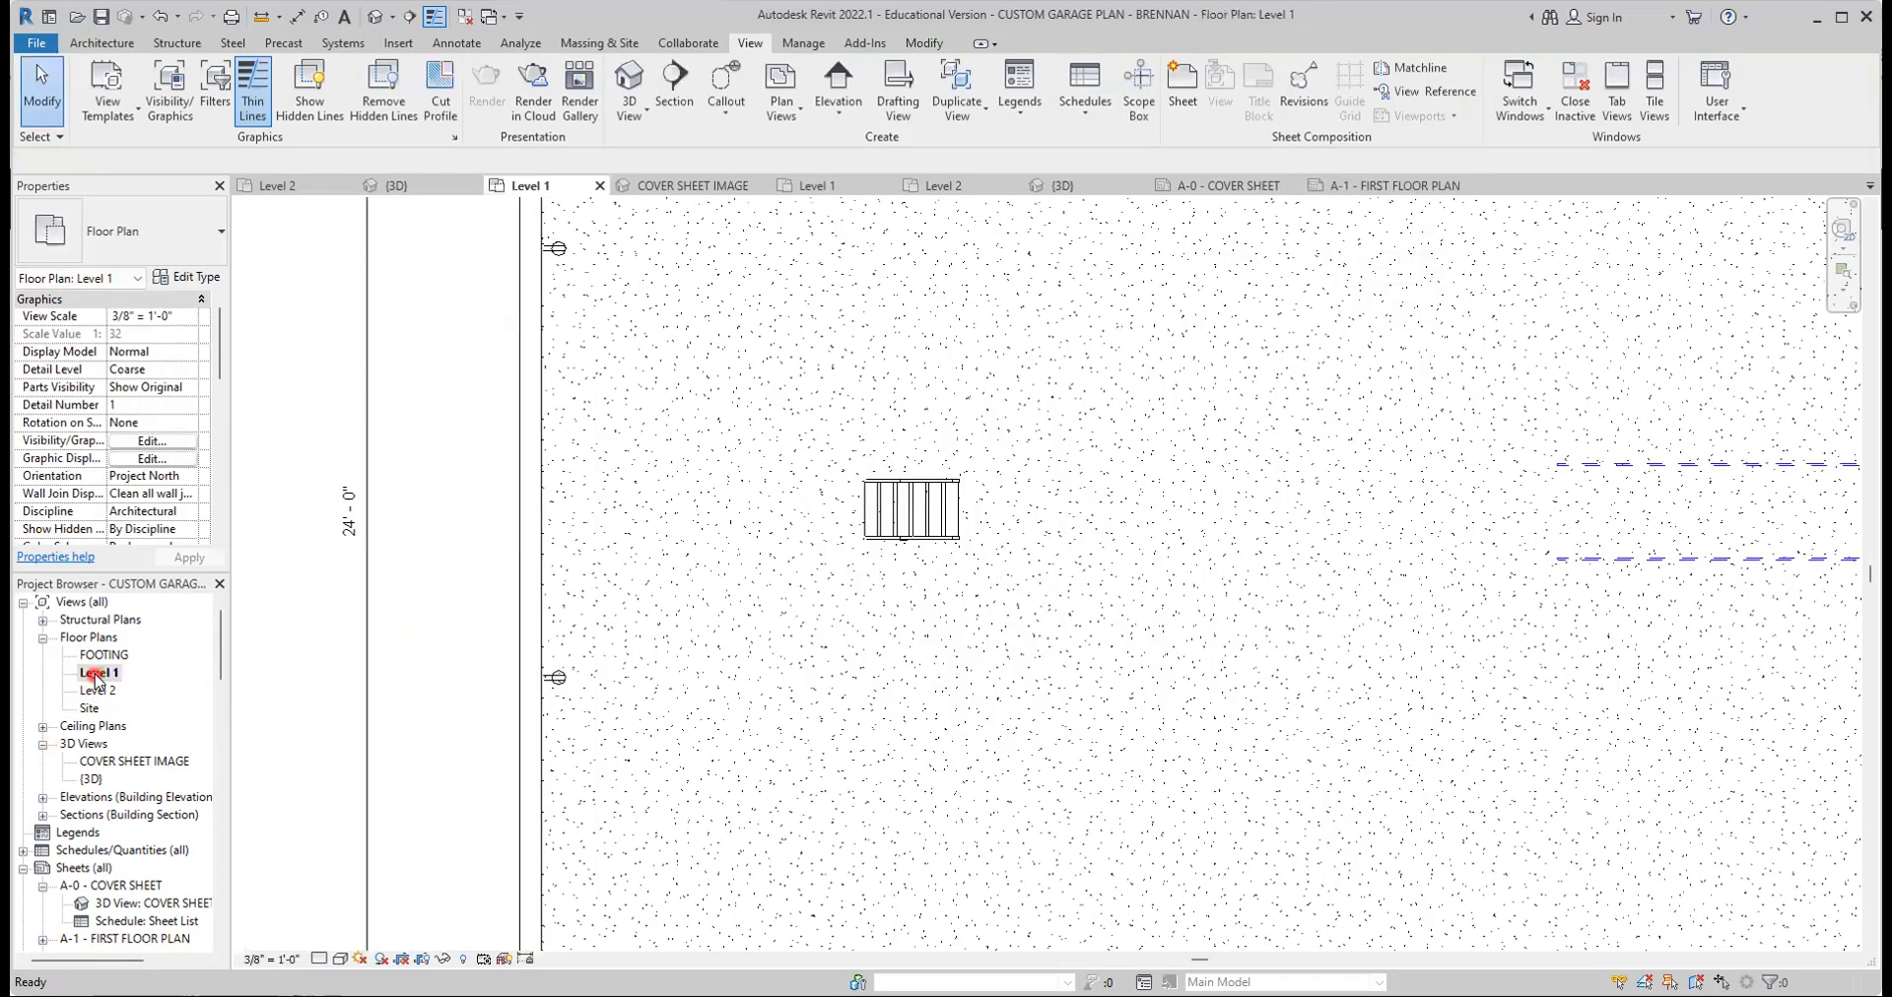
{"action": "scroll", "coordinate": [986, 603], "scroll_direction": "down", "scroll_amount": 2}
{"action": "scroll", "coordinate": [990, 606], "scroll_direction": "down", "scroll_amount": 3}
{"action": "middle_click_drag", "start_coordinate": [1048, 605], "coordinate": [840, 622]}
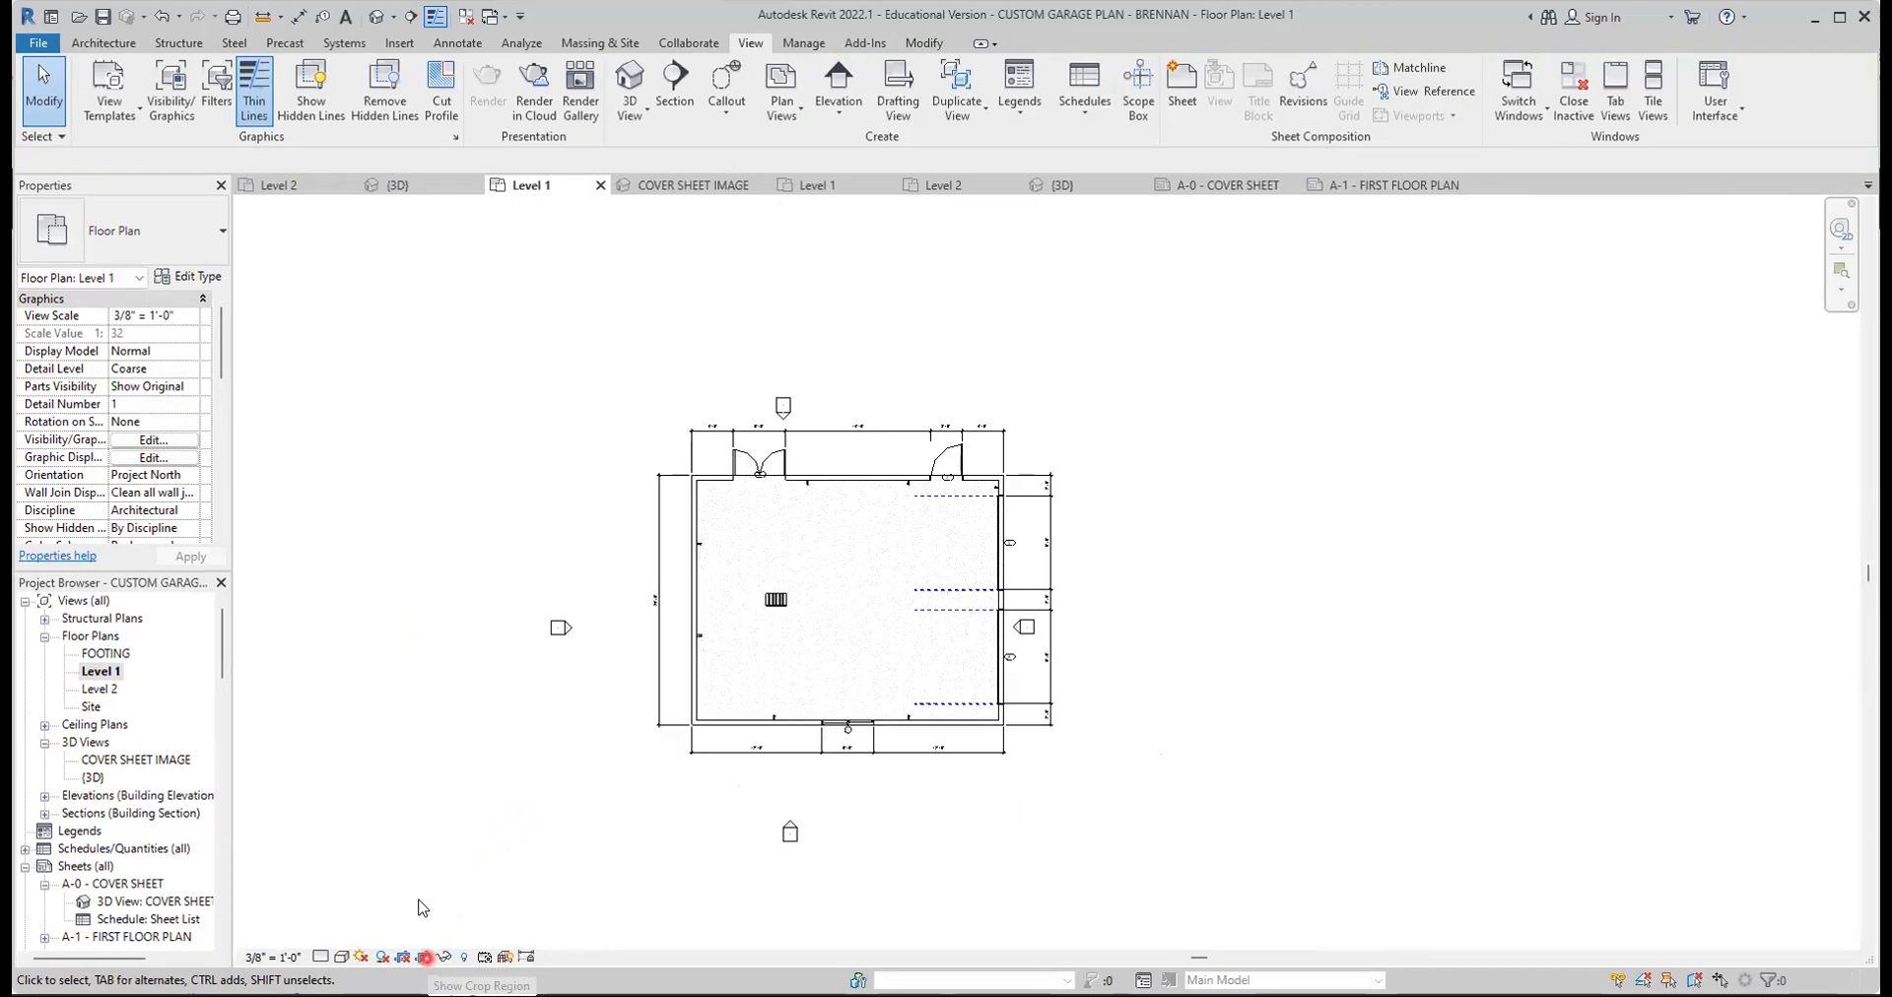
{"action": "left_click", "coordinate": [424, 958]}
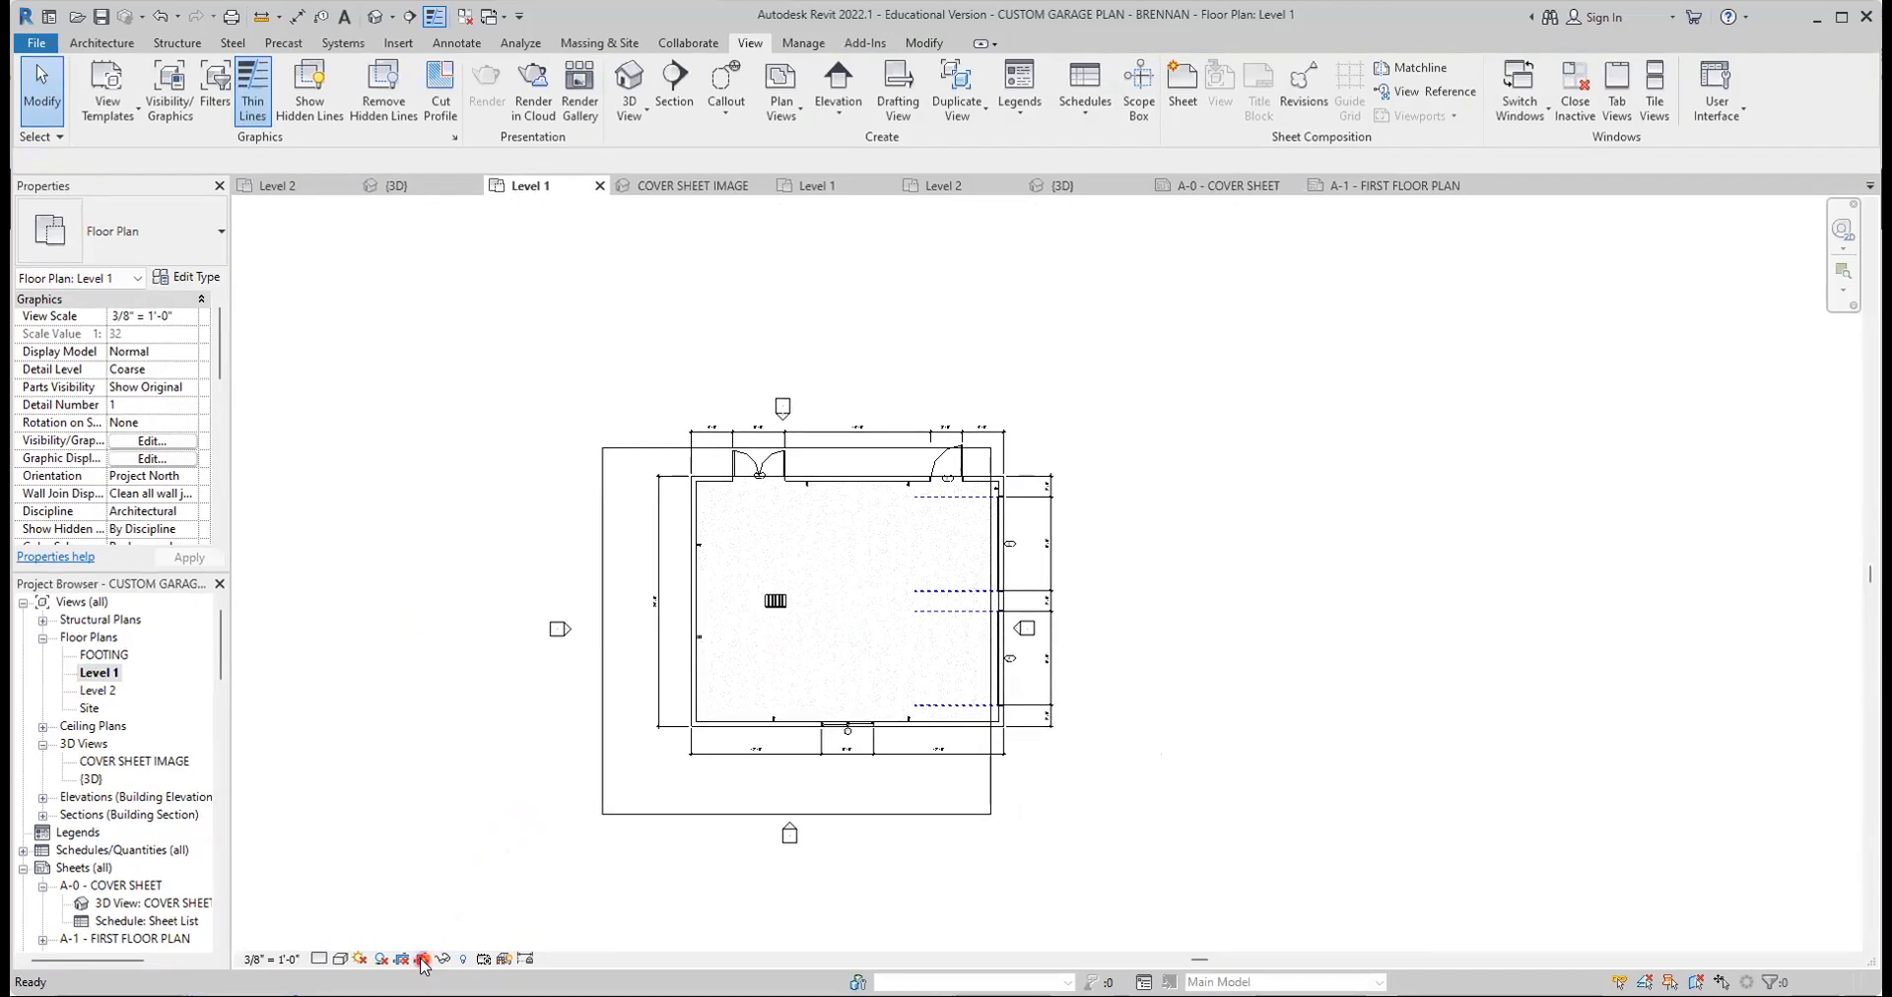
Resize the Level 1 crop region, moving in its slider-window and blank-wall edges and moving out its garage-door edge, and return to sheet A-1
{"action": "scroll", "coordinate": [701, 857], "scroll_direction": "up", "scroll_amount": 2}
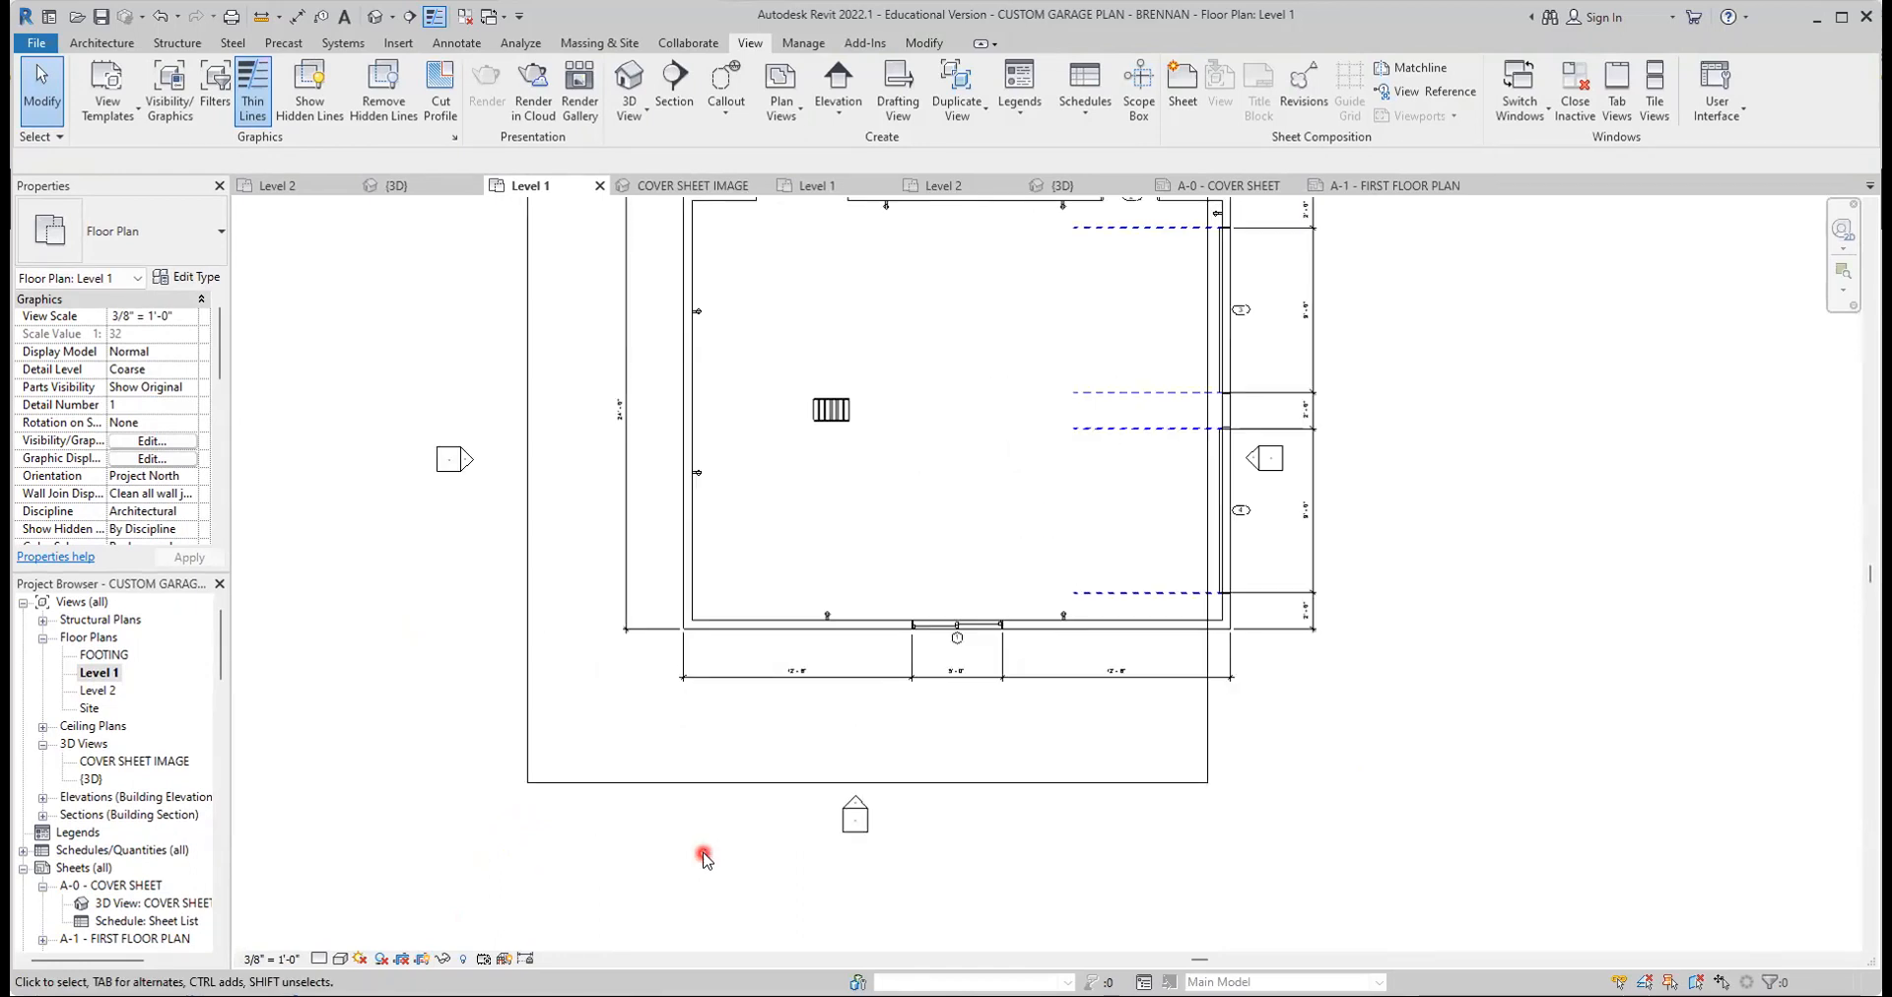
{"action": "left_click", "coordinate": [746, 783]}
{"action": "left_click_drag", "start_coordinate": [867, 781], "coordinate": [917, 711]}
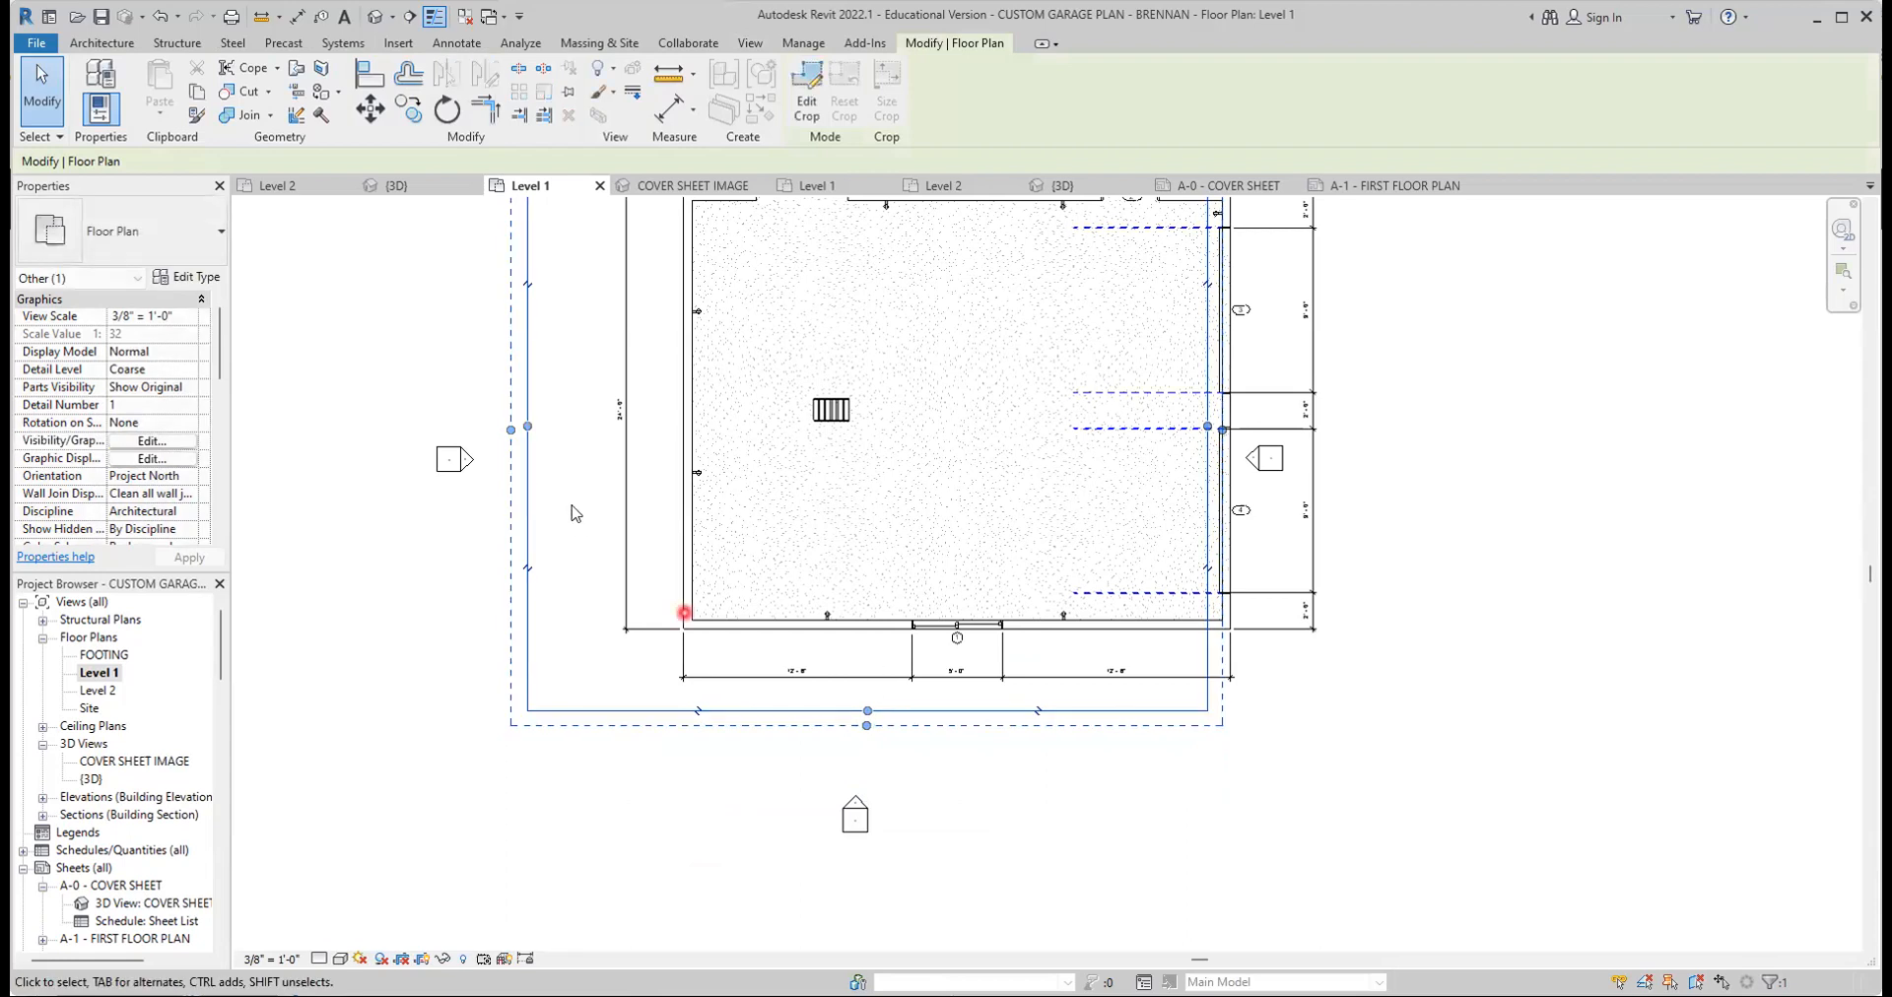
{"action": "left_click_drag", "start_coordinate": [527, 426], "coordinate": [607, 422]}
{"action": "scroll", "coordinate": [1379, 455], "scroll_direction": "down", "scroll_amount": 1}
{"action": "middle_click_drag", "start_coordinate": [1366, 522], "coordinate": [1283, 729]}
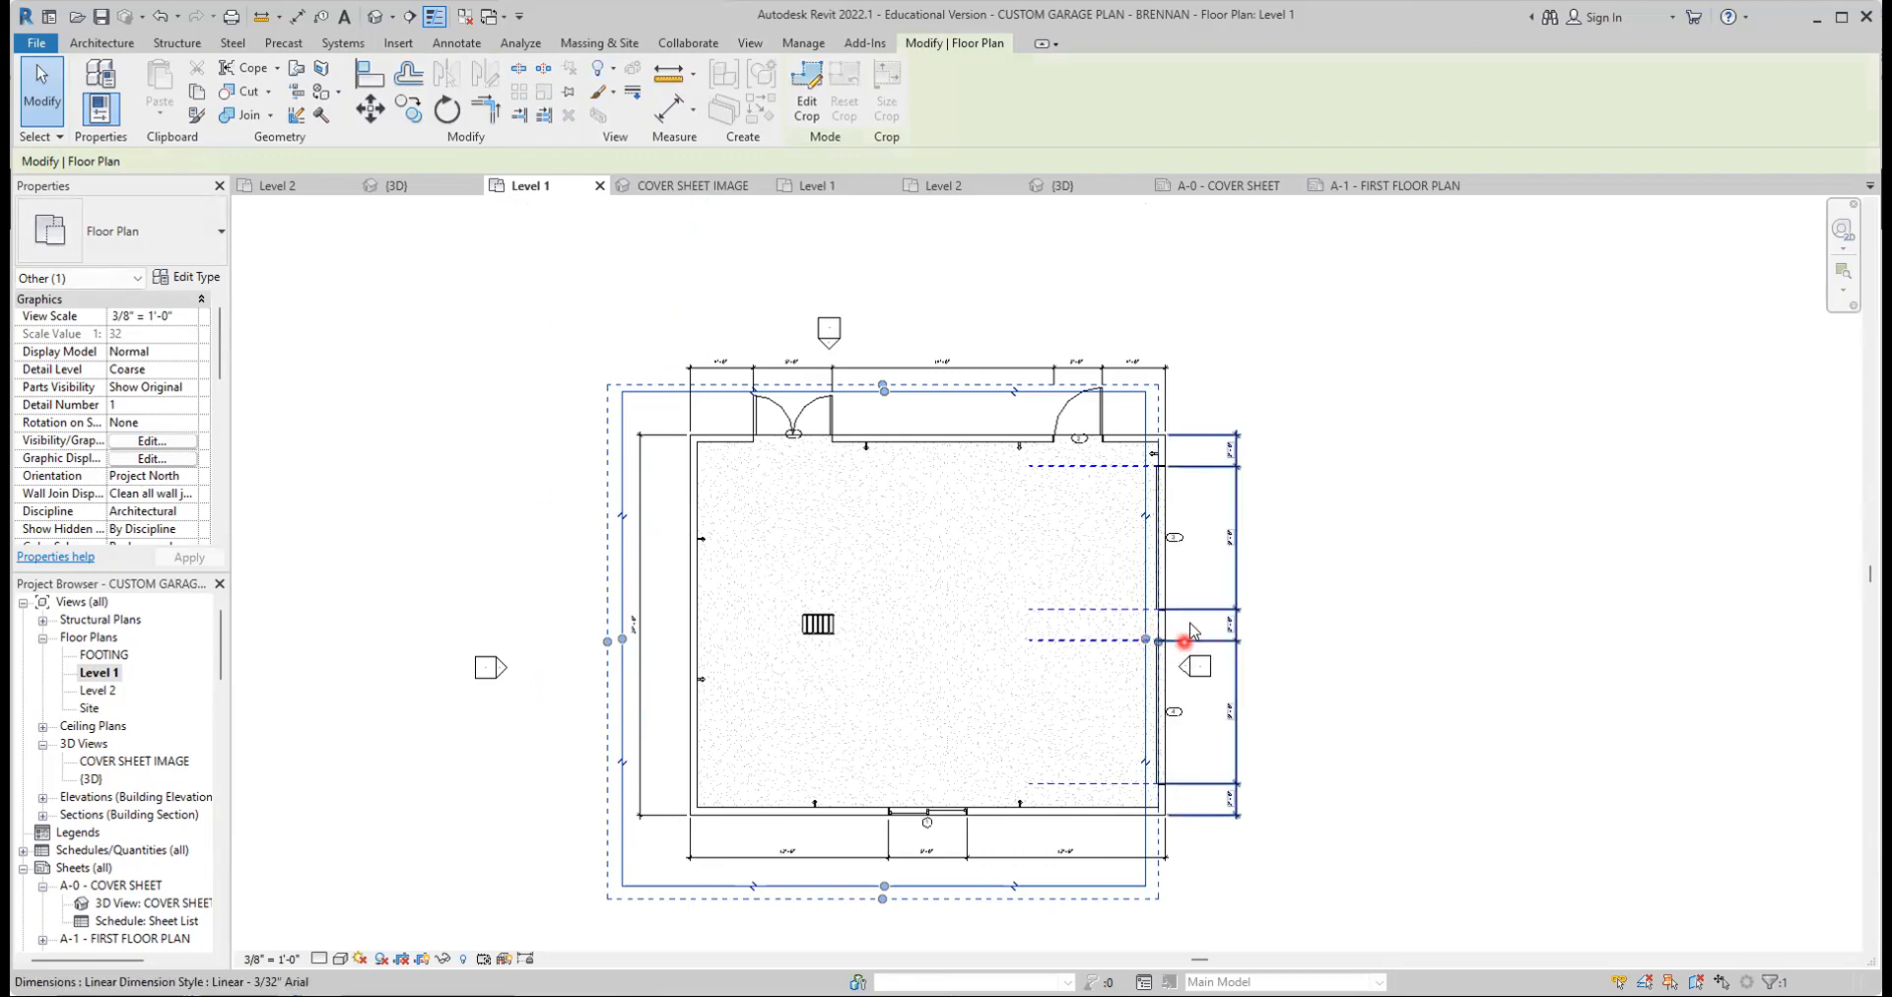
{"action": "scroll", "coordinate": [1189, 631], "scroll_direction": "up", "scroll_amount": 1}
{"action": "left_click_drag", "start_coordinate": [1136, 656], "coordinate": [1204, 654]}
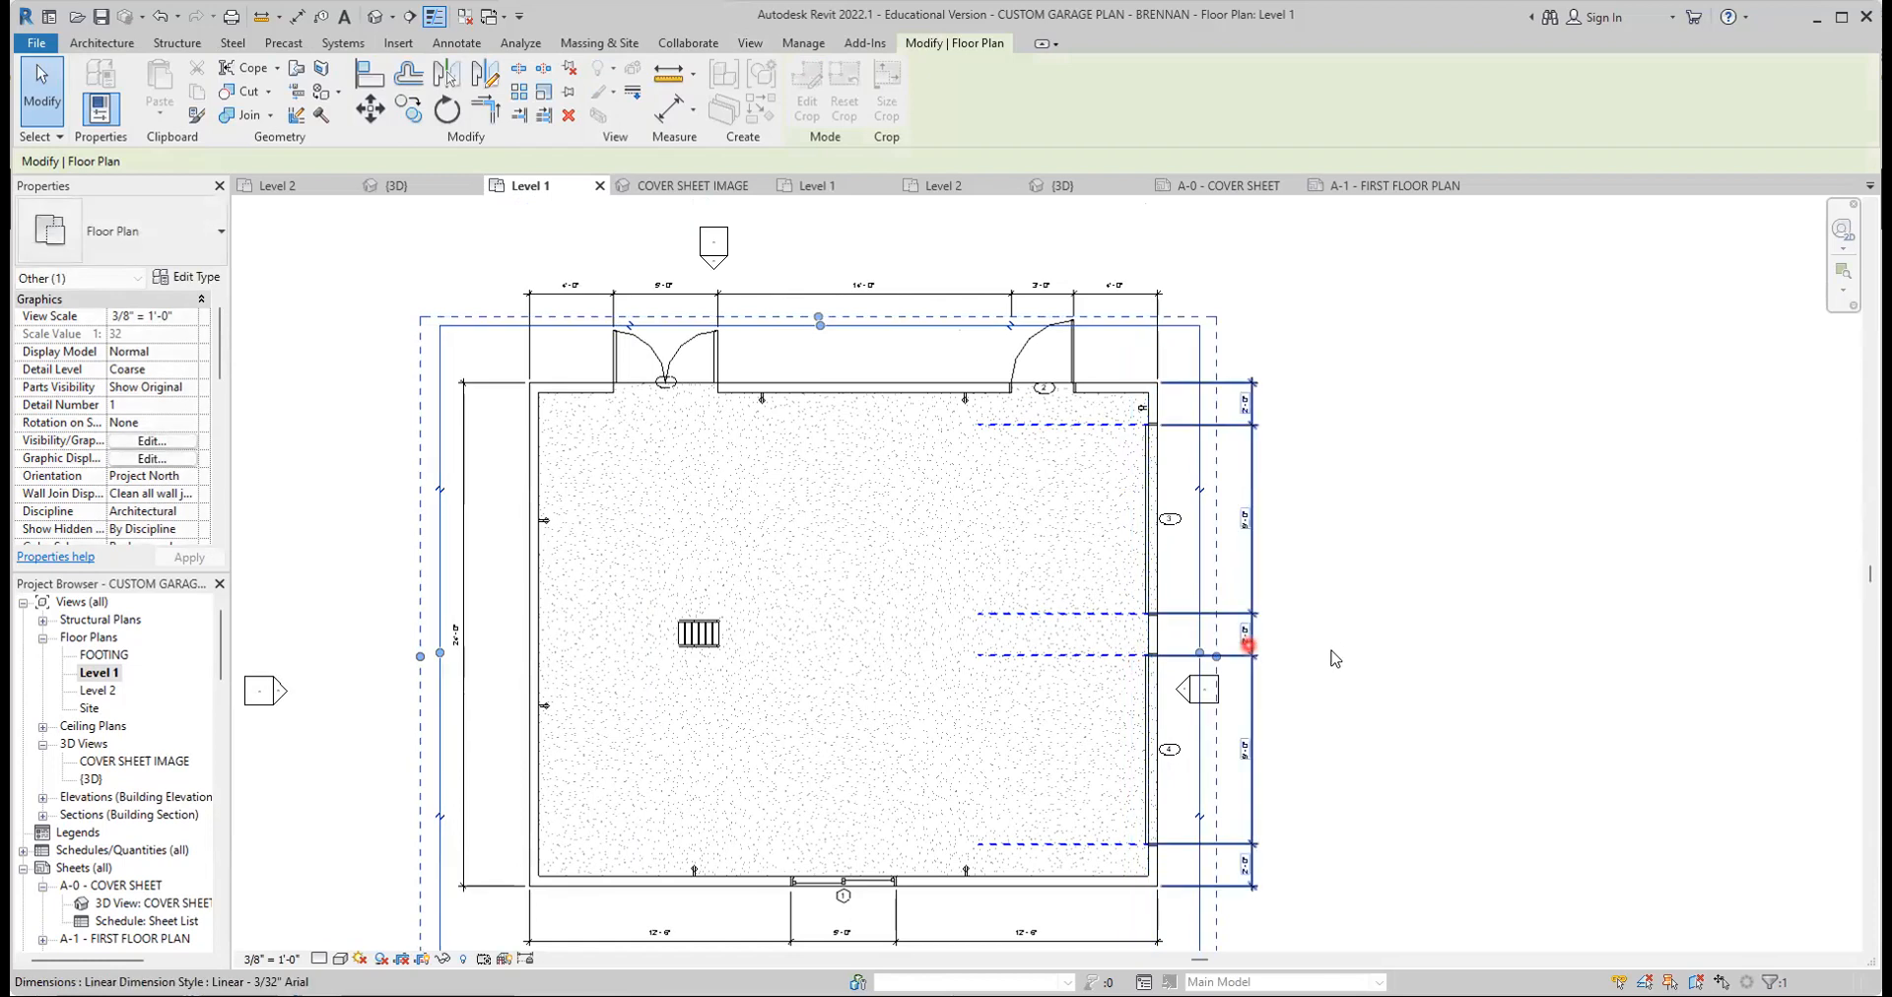
{"action": "left_click", "coordinate": [1389, 647]}
{"action": "scroll", "coordinate": [1402, 654], "scroll_direction": "down", "scroll_amount": 3}
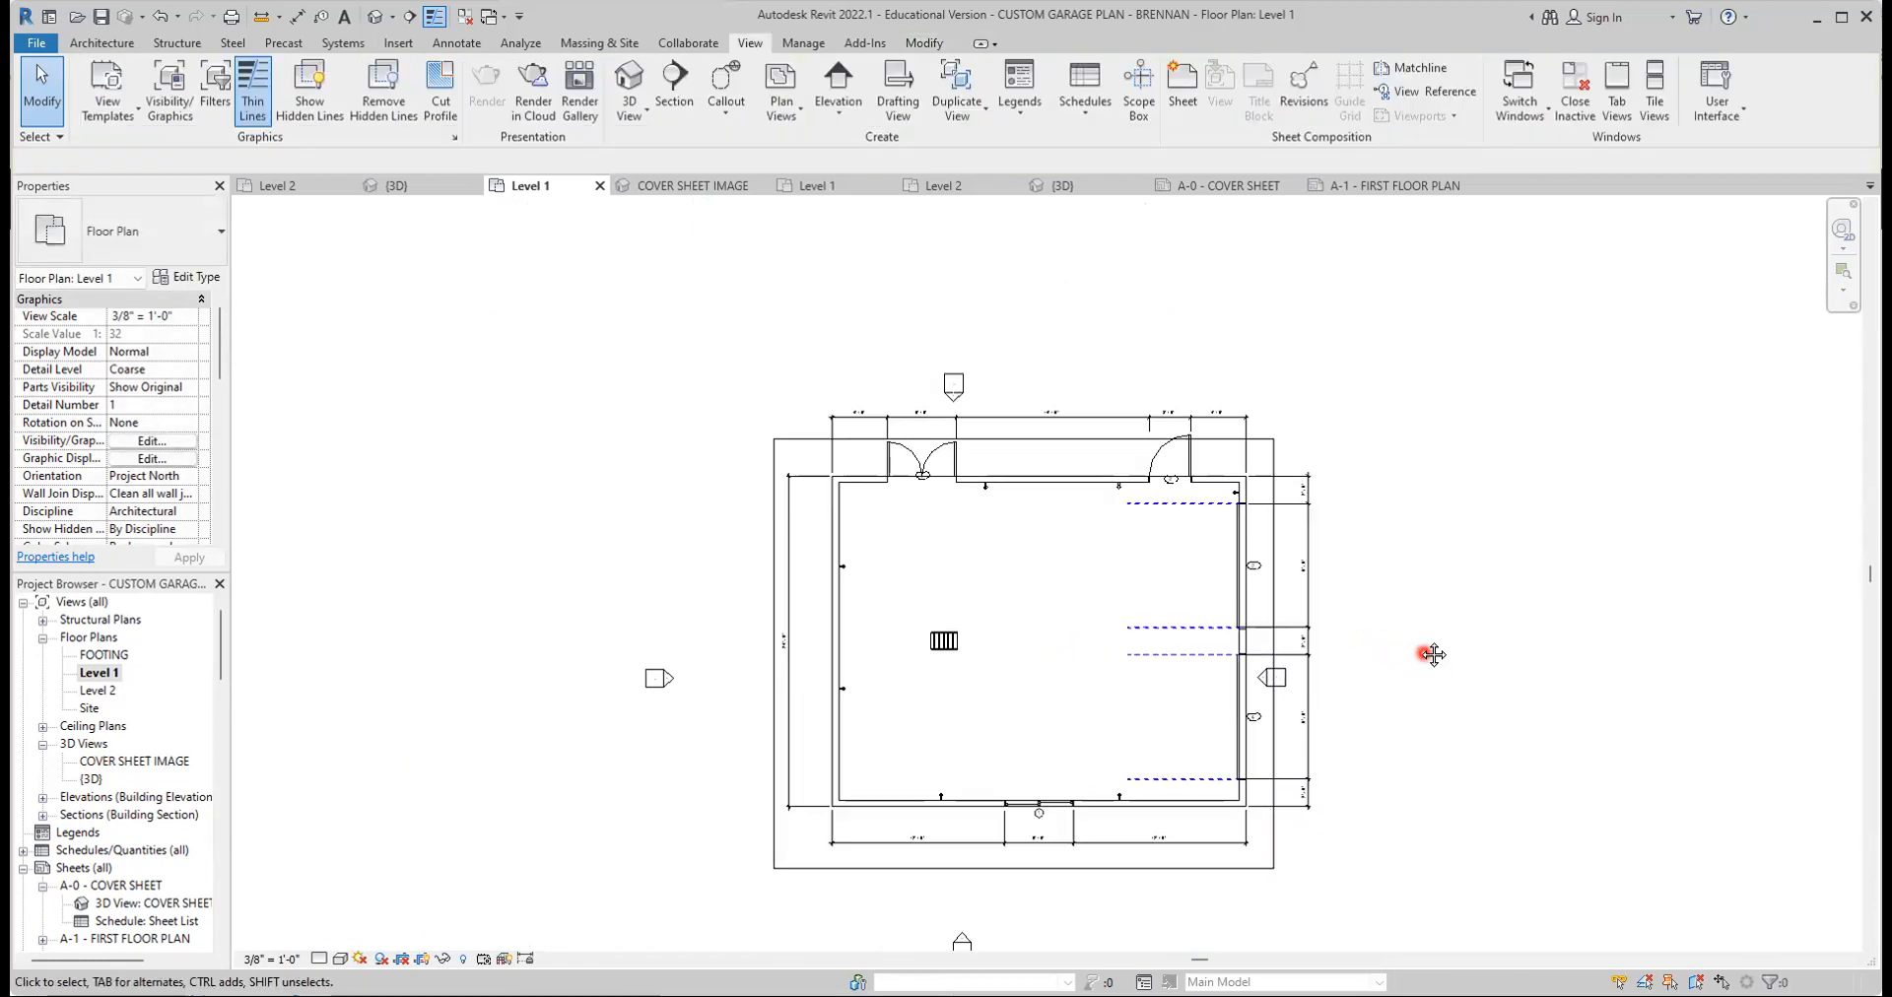
{"action": "middle_click_drag", "start_coordinate": [1432, 654], "coordinate": [1419, 616]}
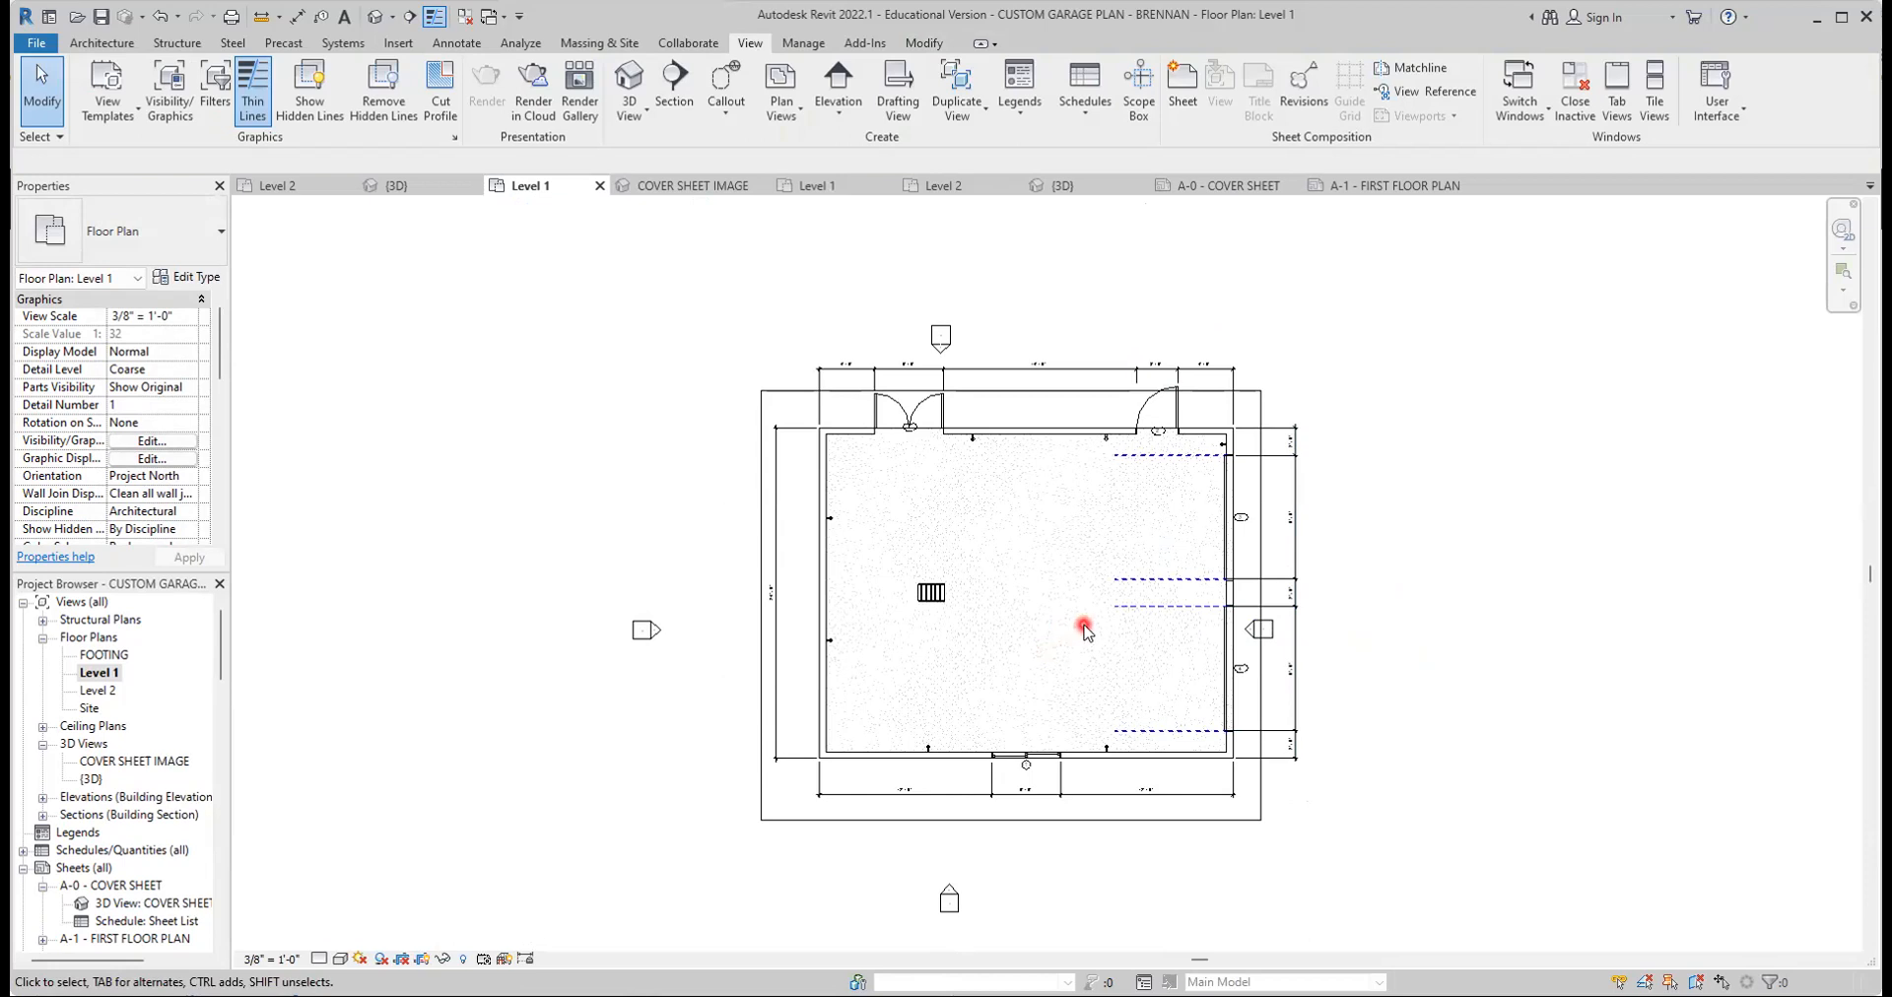
{"action": "left_click", "coordinate": [1394, 188]}
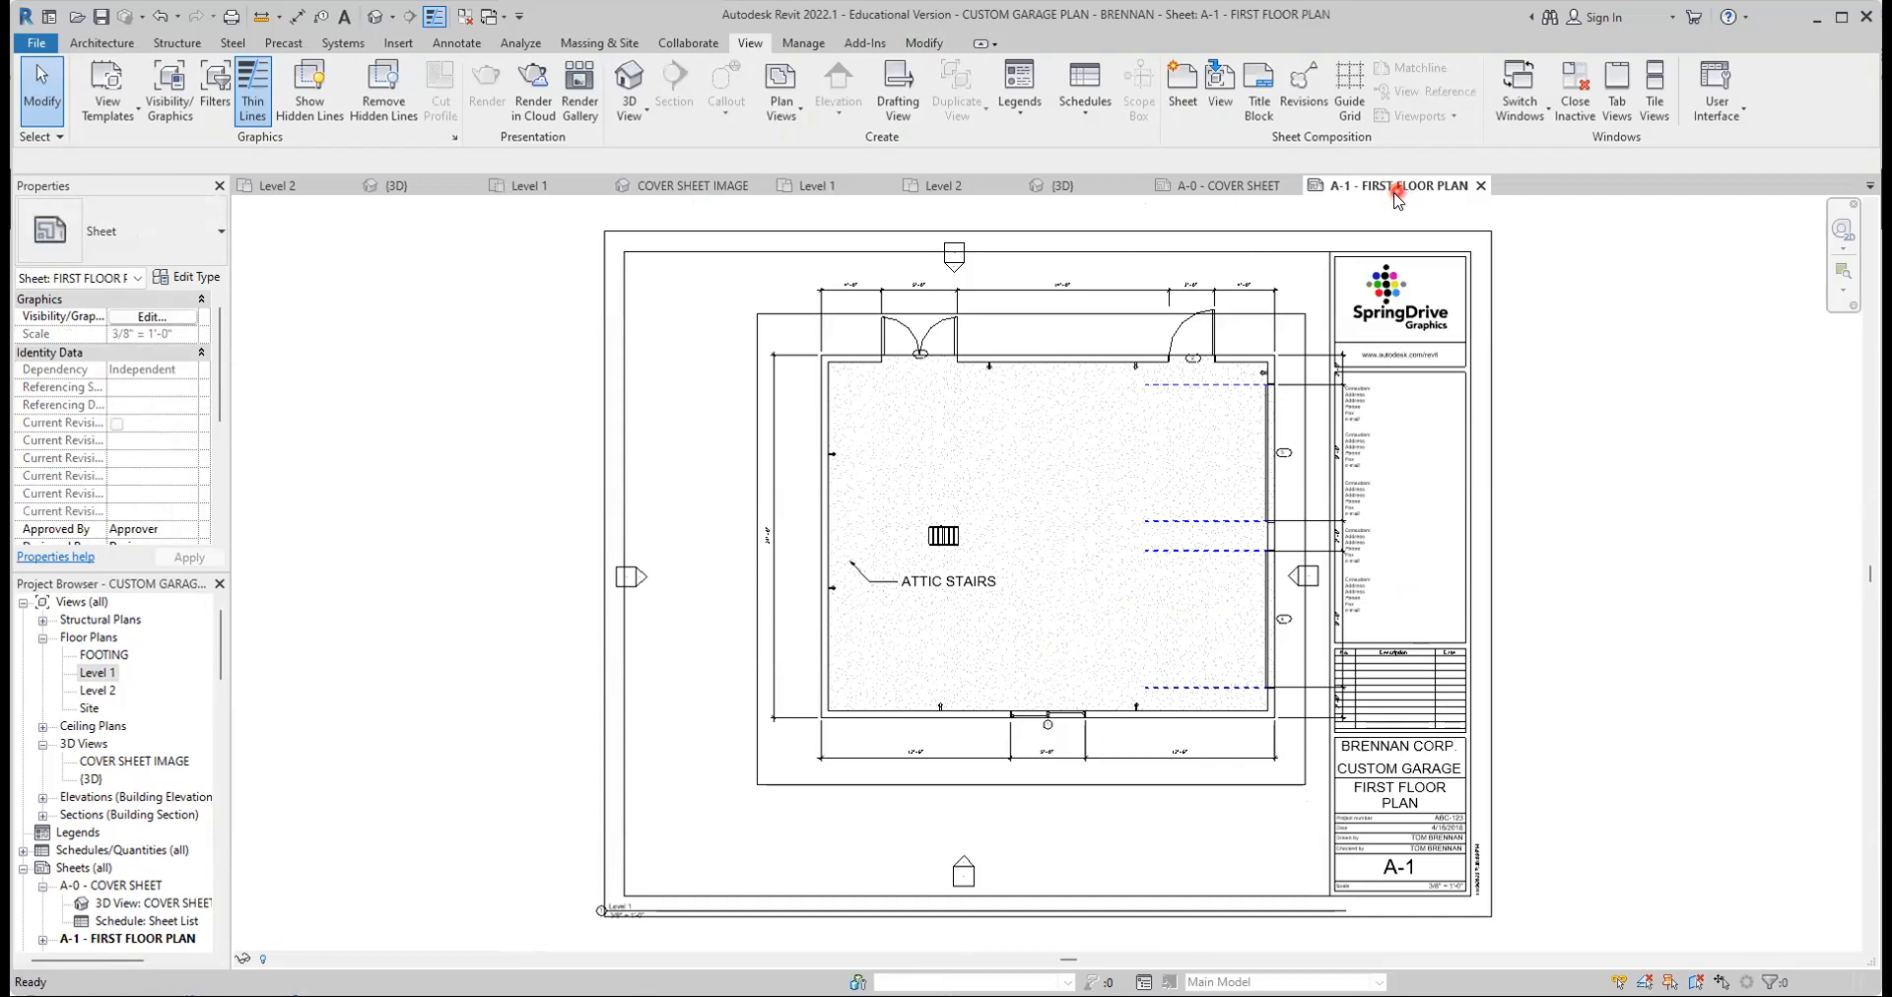
Reposition the Level 1 viewport on sheet A-1 so the plan and its dimensions clear the title block
{"action": "middle_click_drag", "start_coordinate": [1567, 549], "coordinate": [1576, 512]}
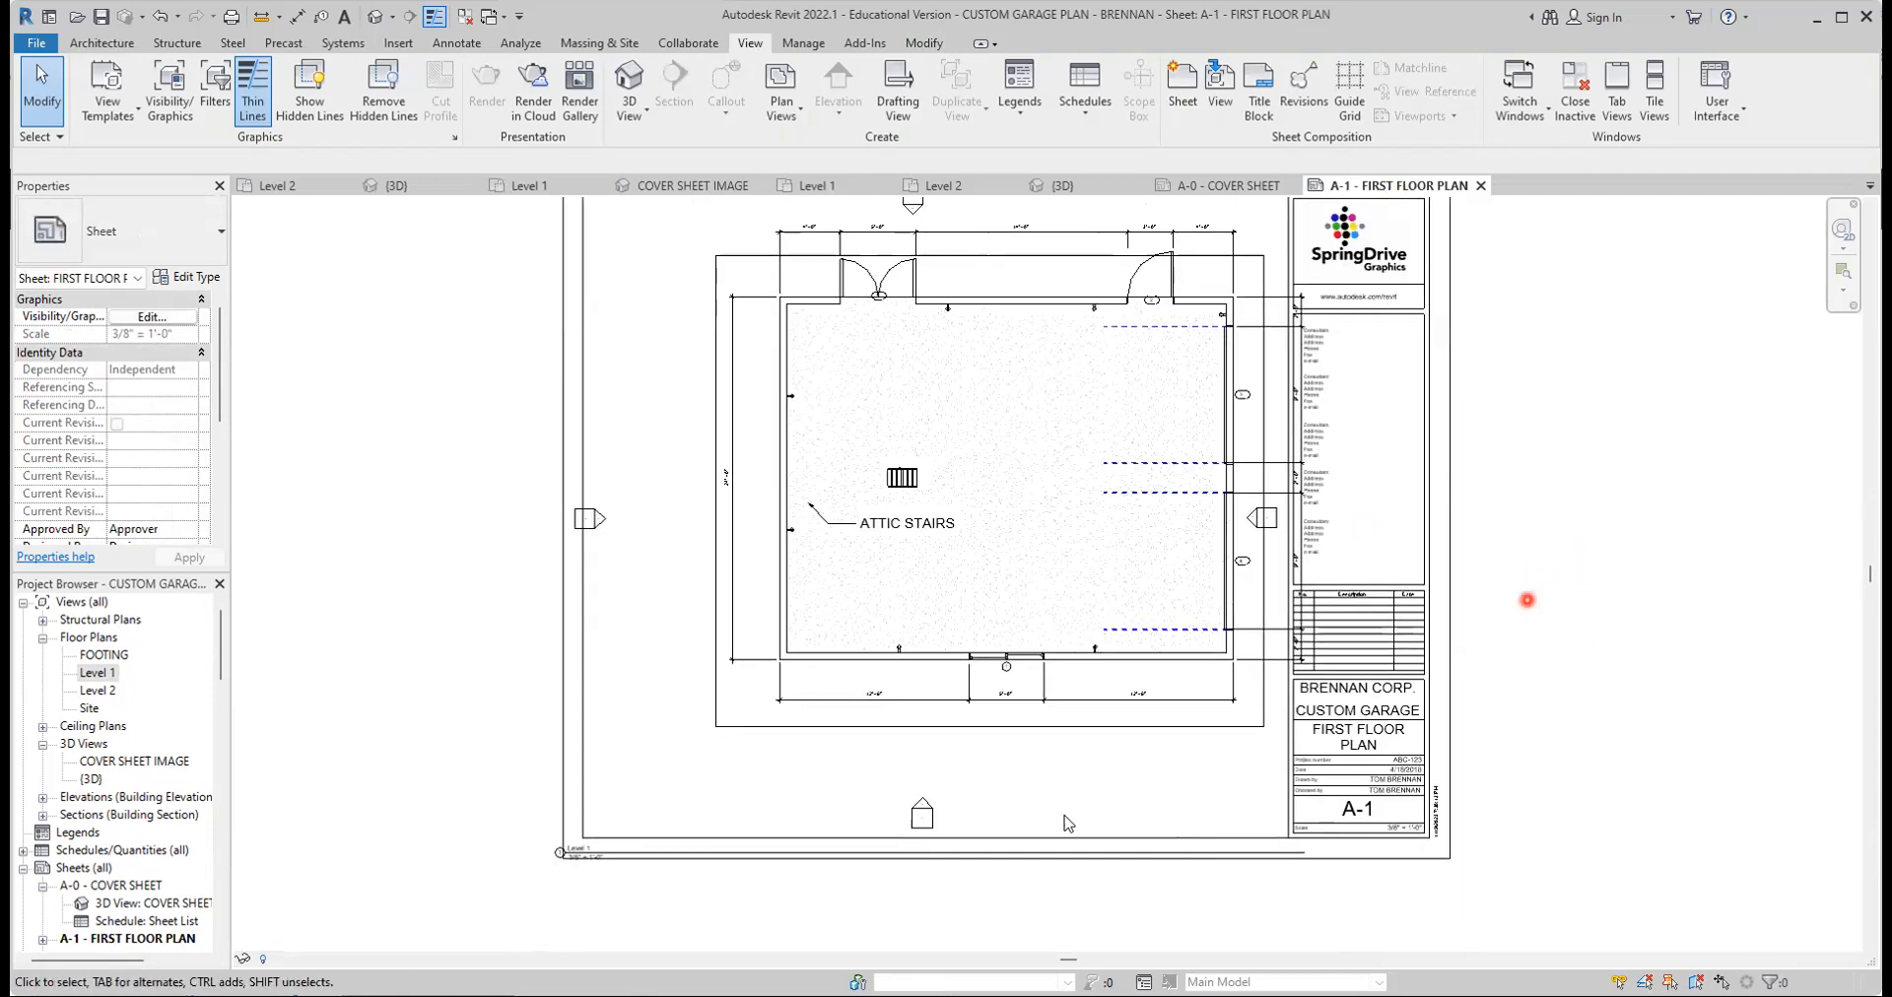
{"action": "left_click", "coordinate": [892, 720]}
{"action": "left_click_drag", "start_coordinate": [903, 685], "coordinate": [865, 705]}
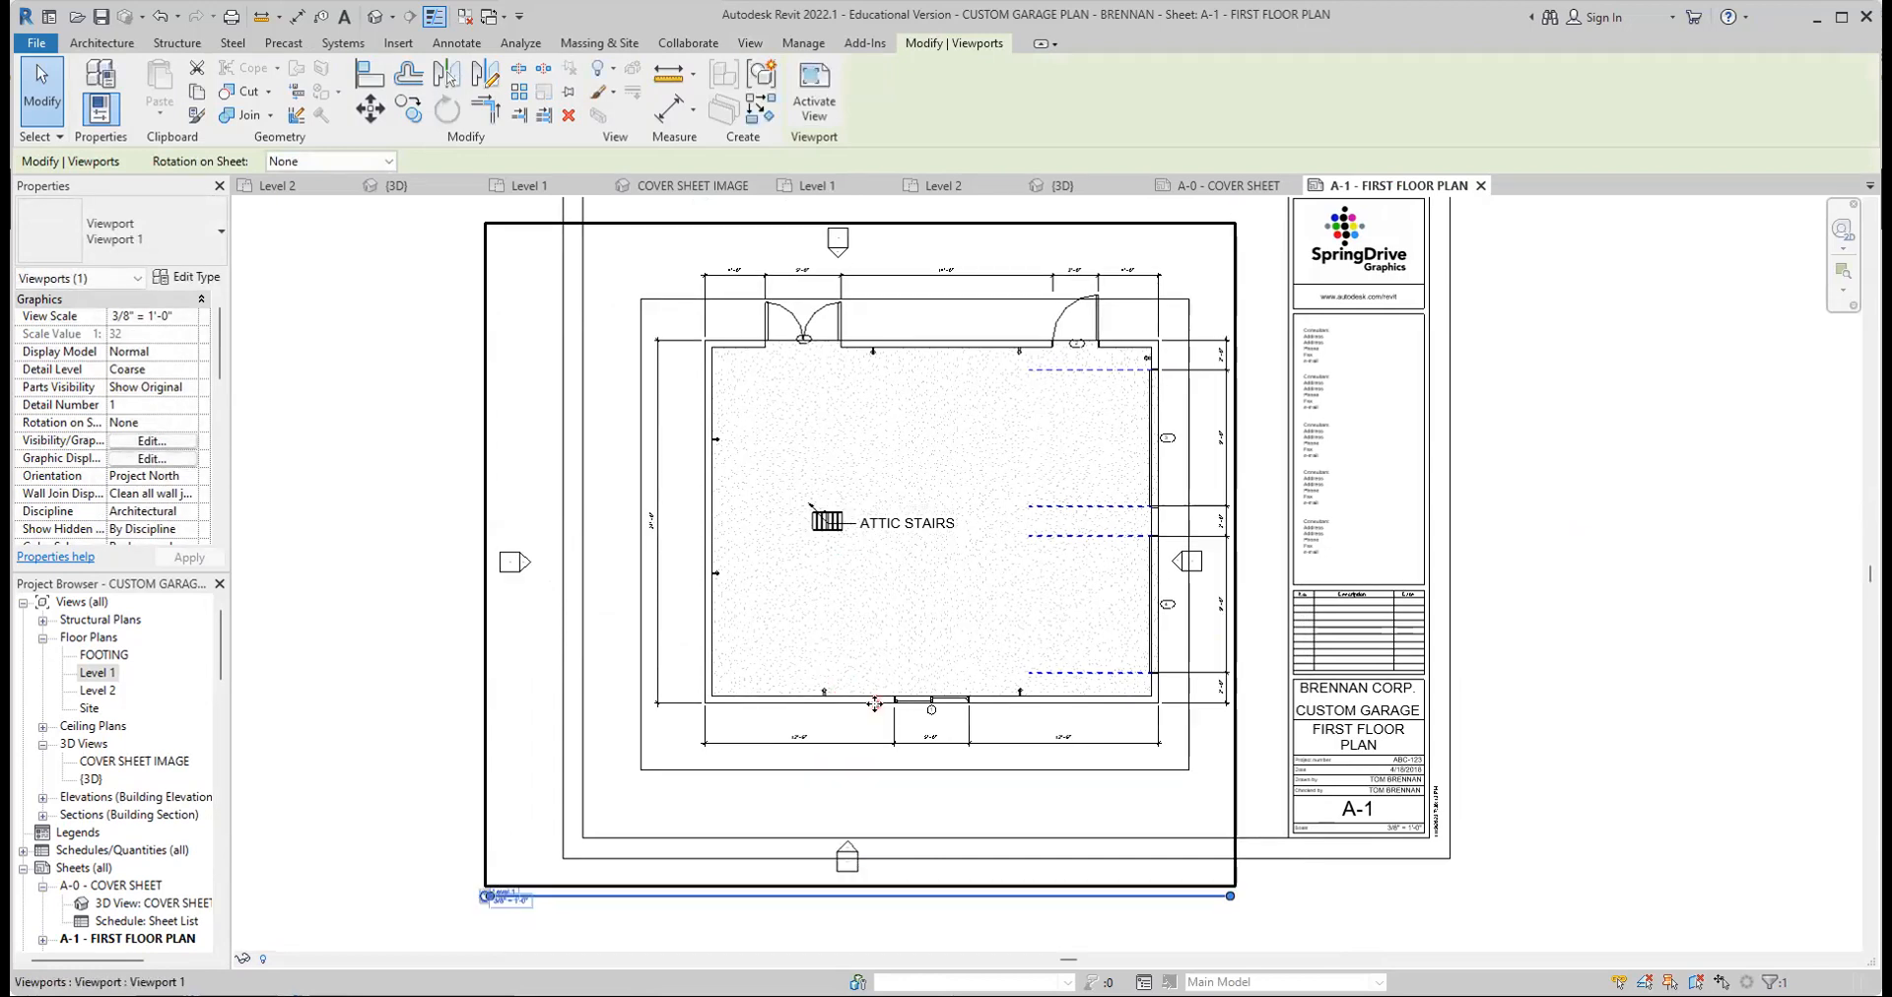
{"action": "left_click", "coordinate": [1572, 710]}
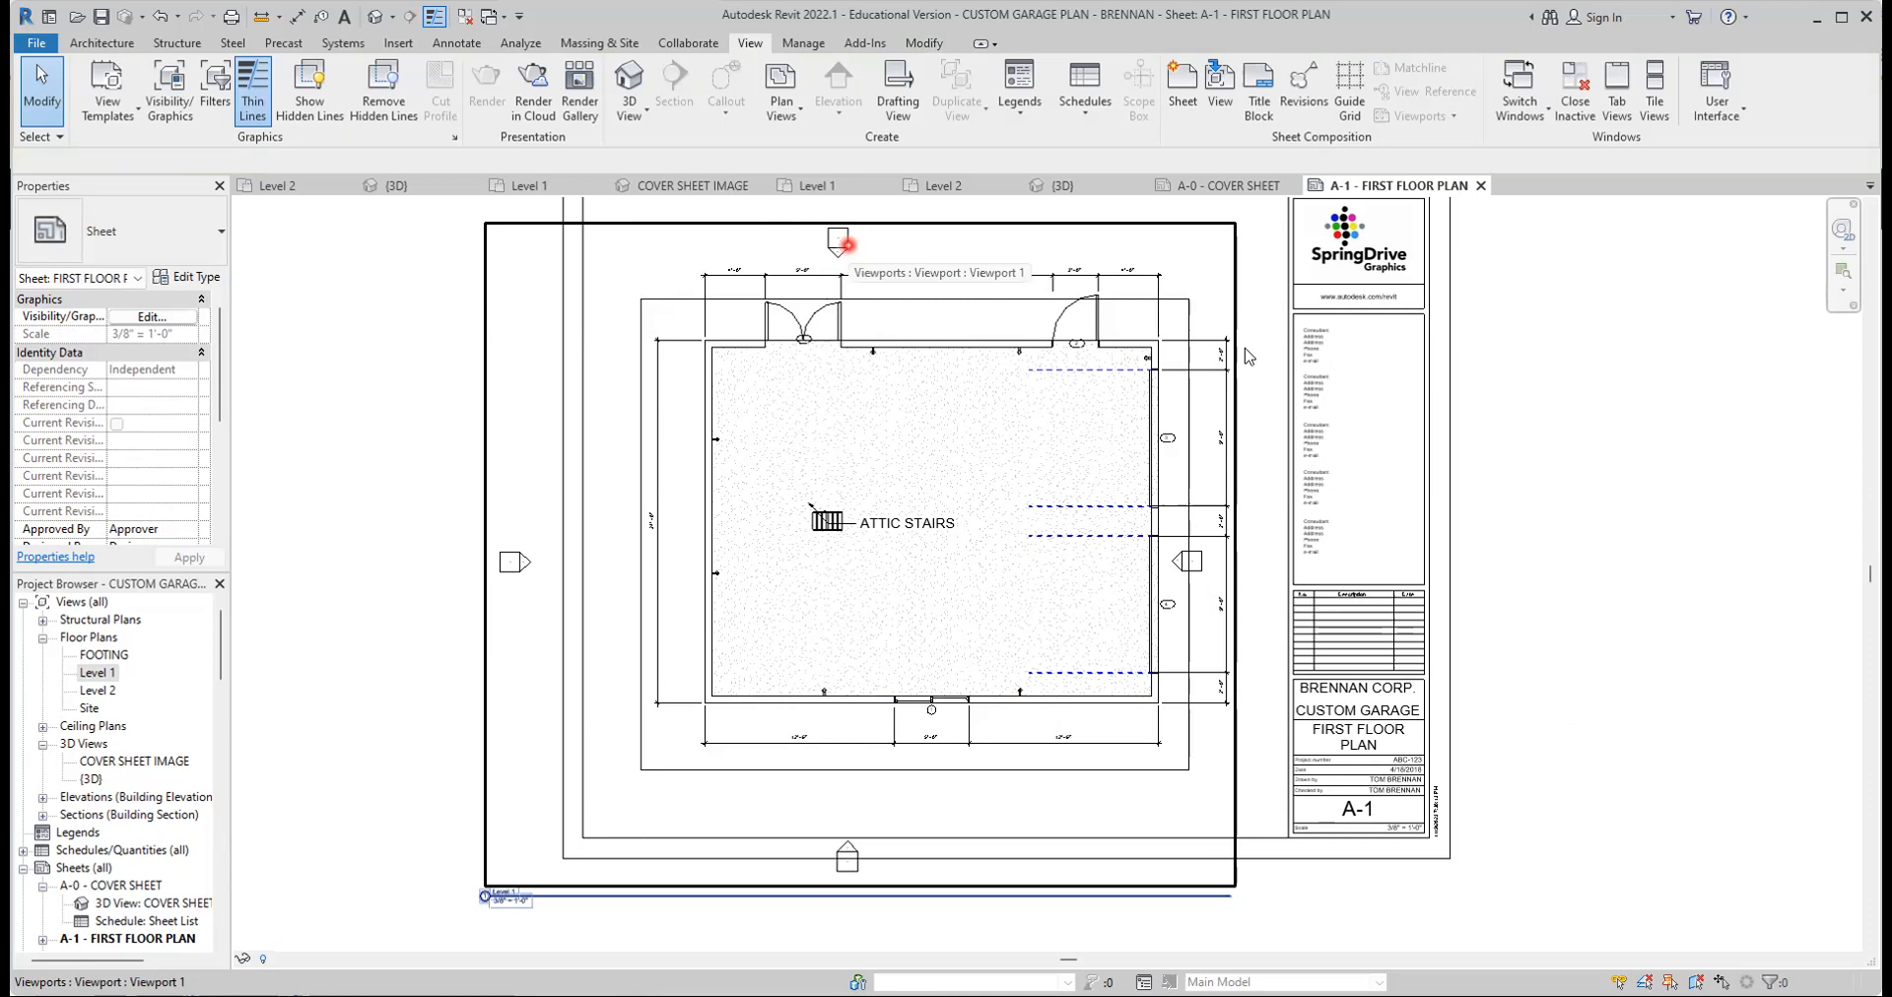
Open the CUSTOM GARAGE PLAN project's Level 1 floor plan and hide the elevation markers around the building
{"action": "left_click", "coordinate": [813, 187]}
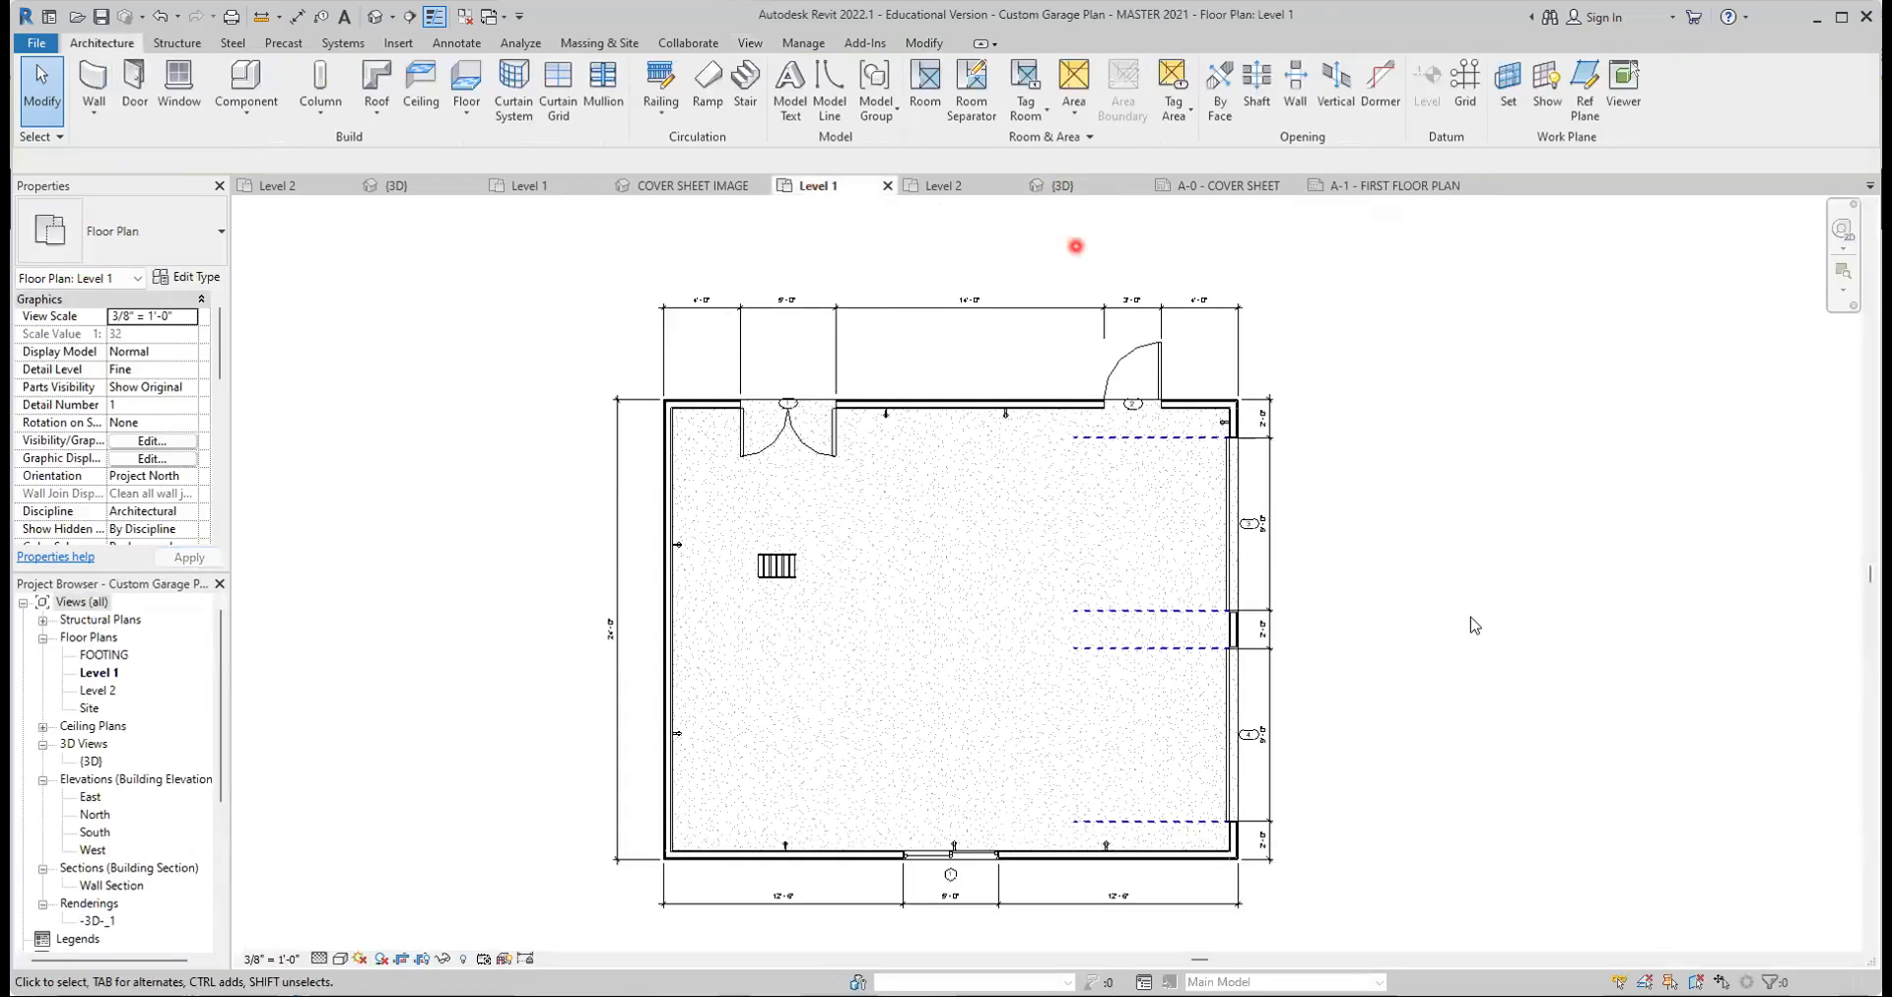
{"action": "left_click", "coordinate": [527, 186]}
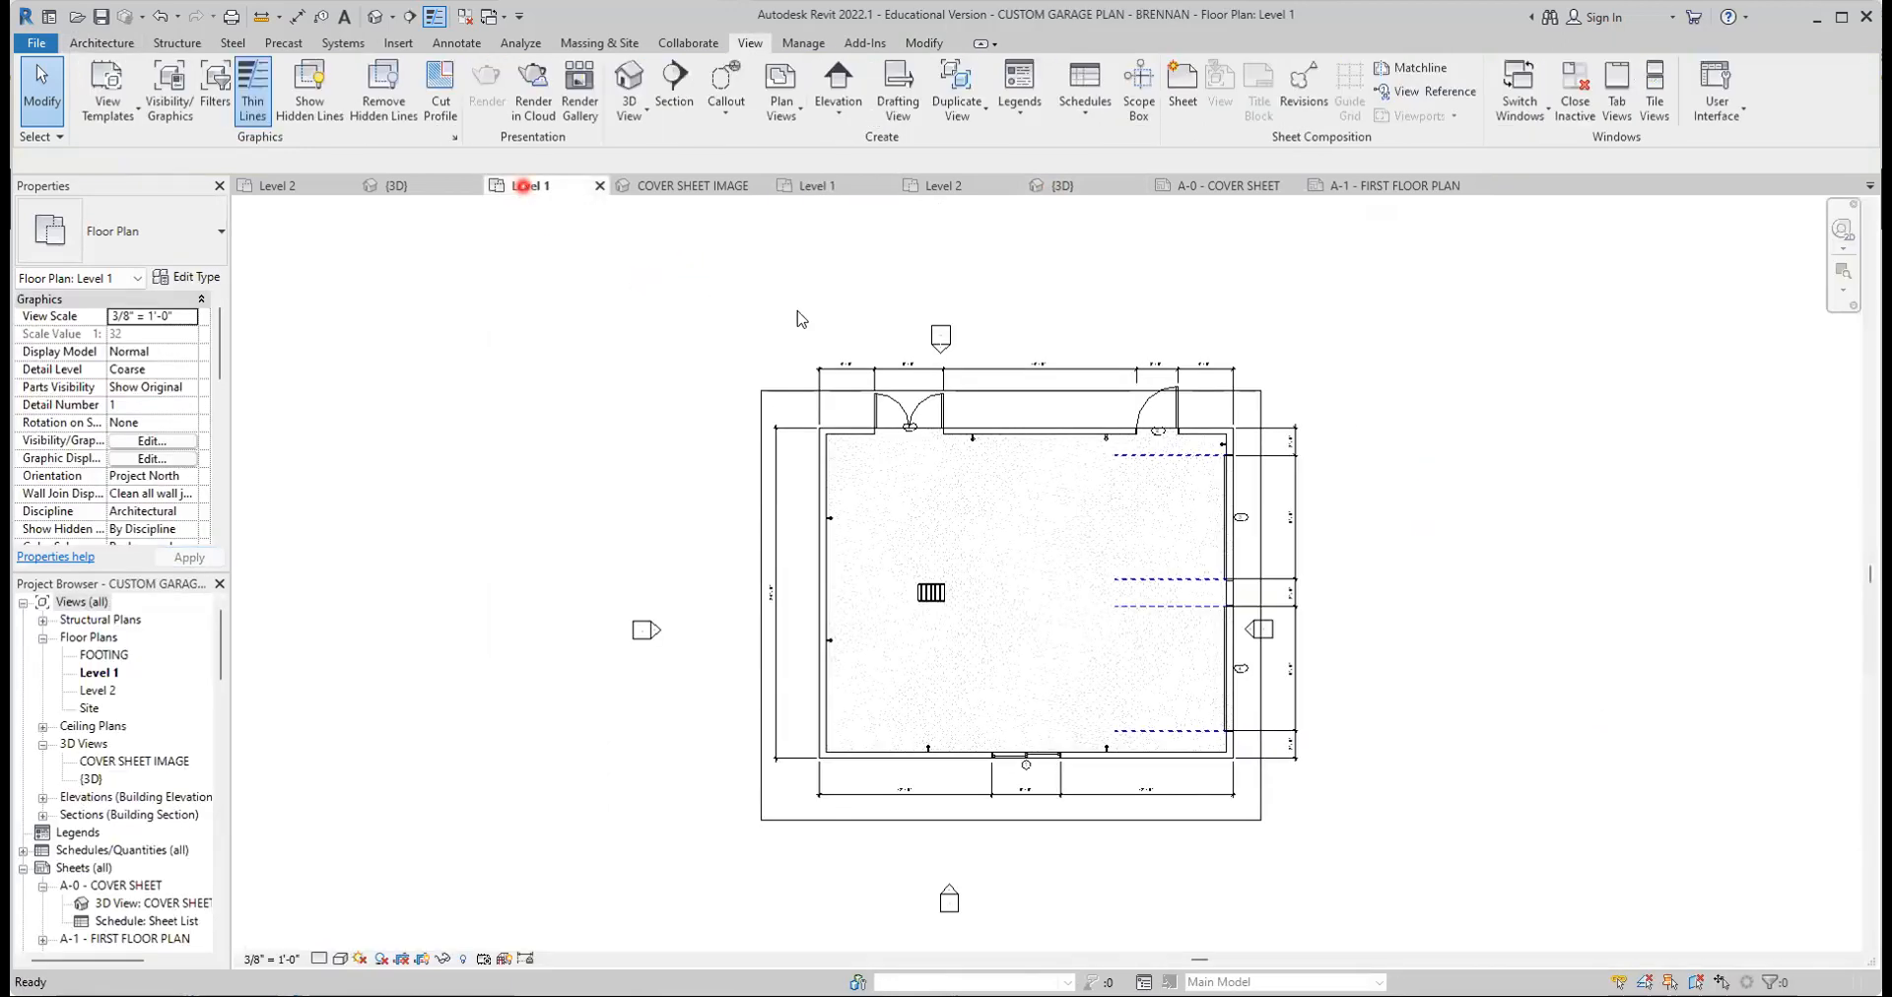
{"action": "left_click", "coordinate": [943, 336]}
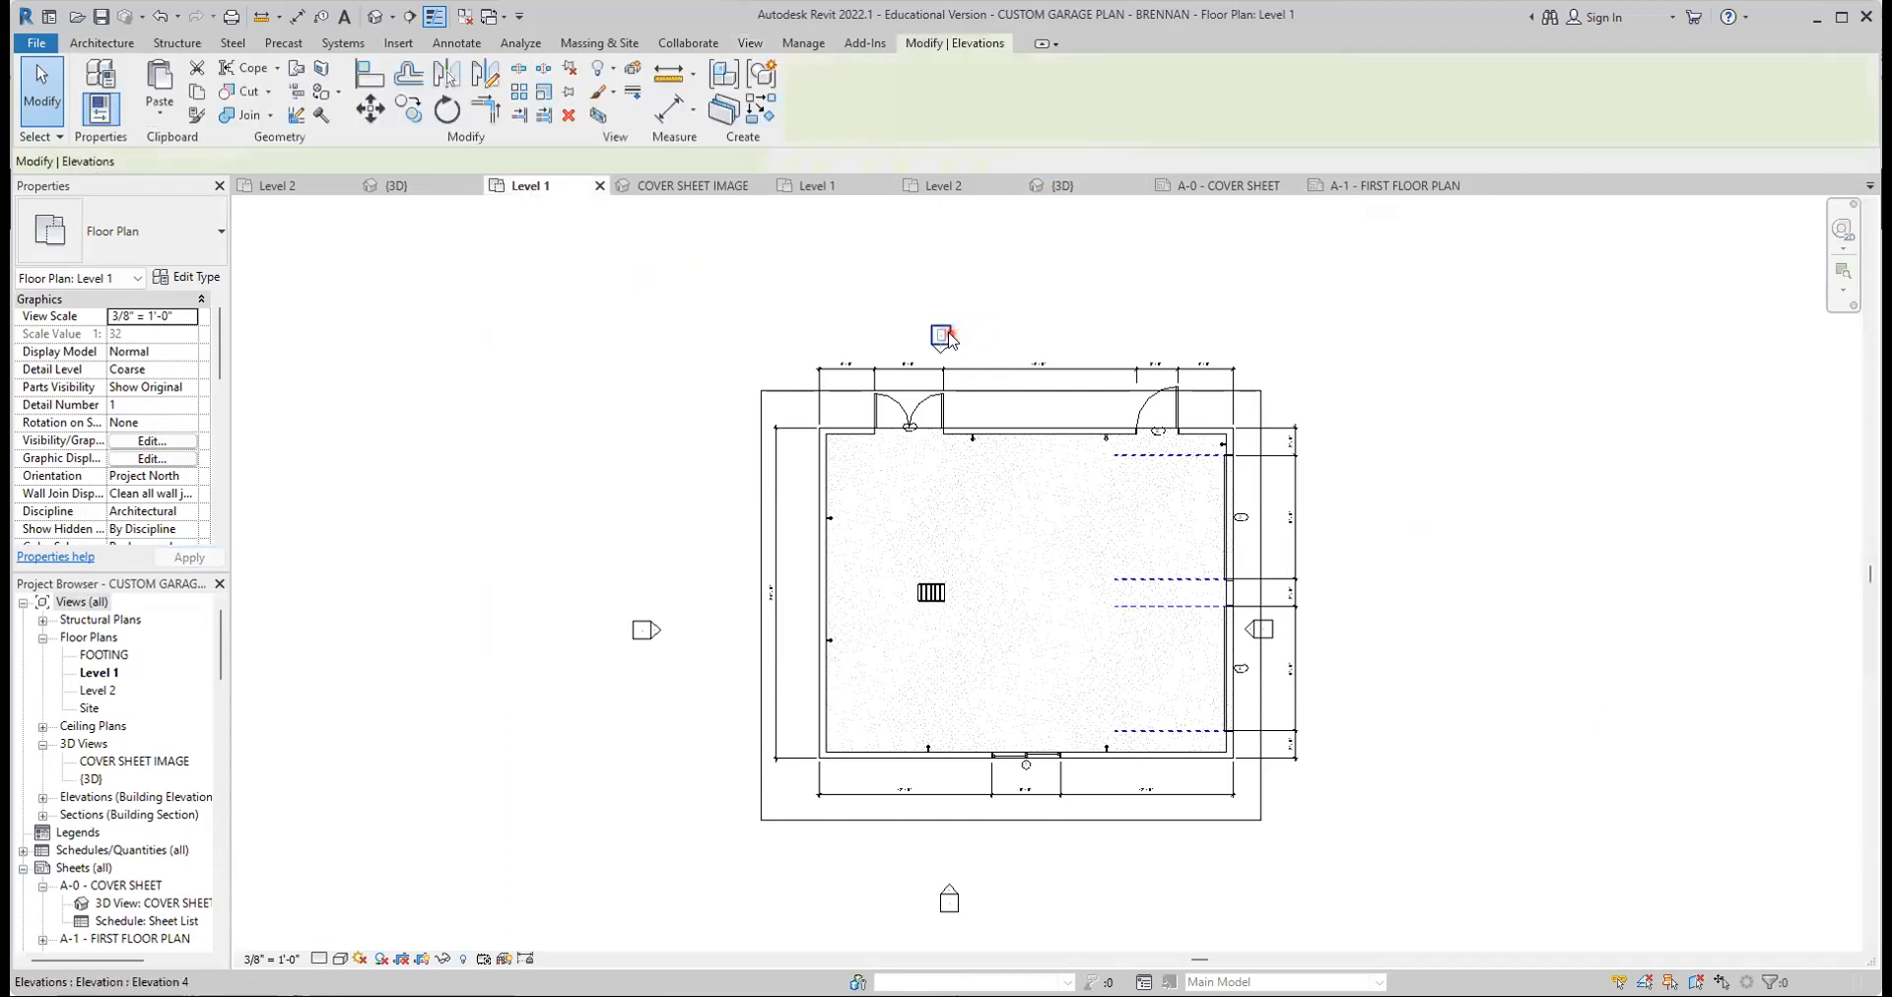
{"action": "left_click", "coordinate": [1058, 343]}
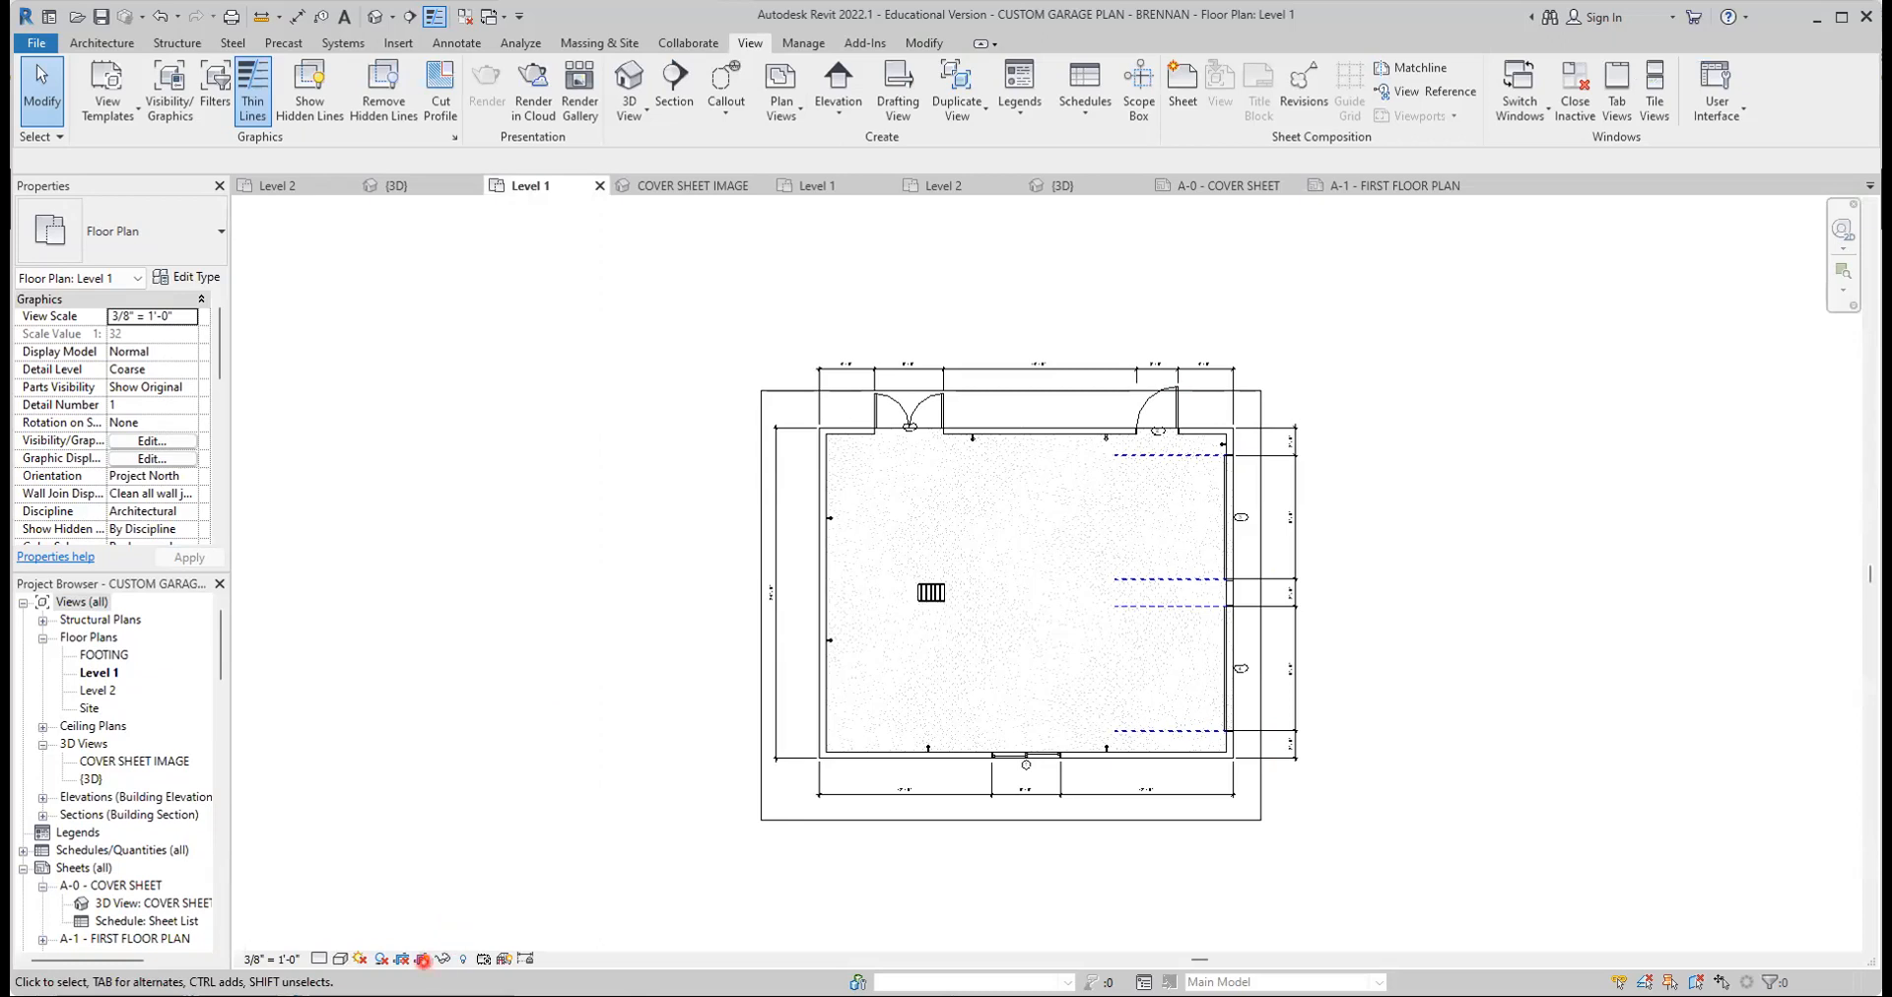
Hide the crop region in the Level 1 floor plan and return to sheet A-1 - FIRST FLOOR PLAN
{"action": "left_click", "coordinate": [423, 958]}
{"action": "left_click", "coordinate": [422, 959]}
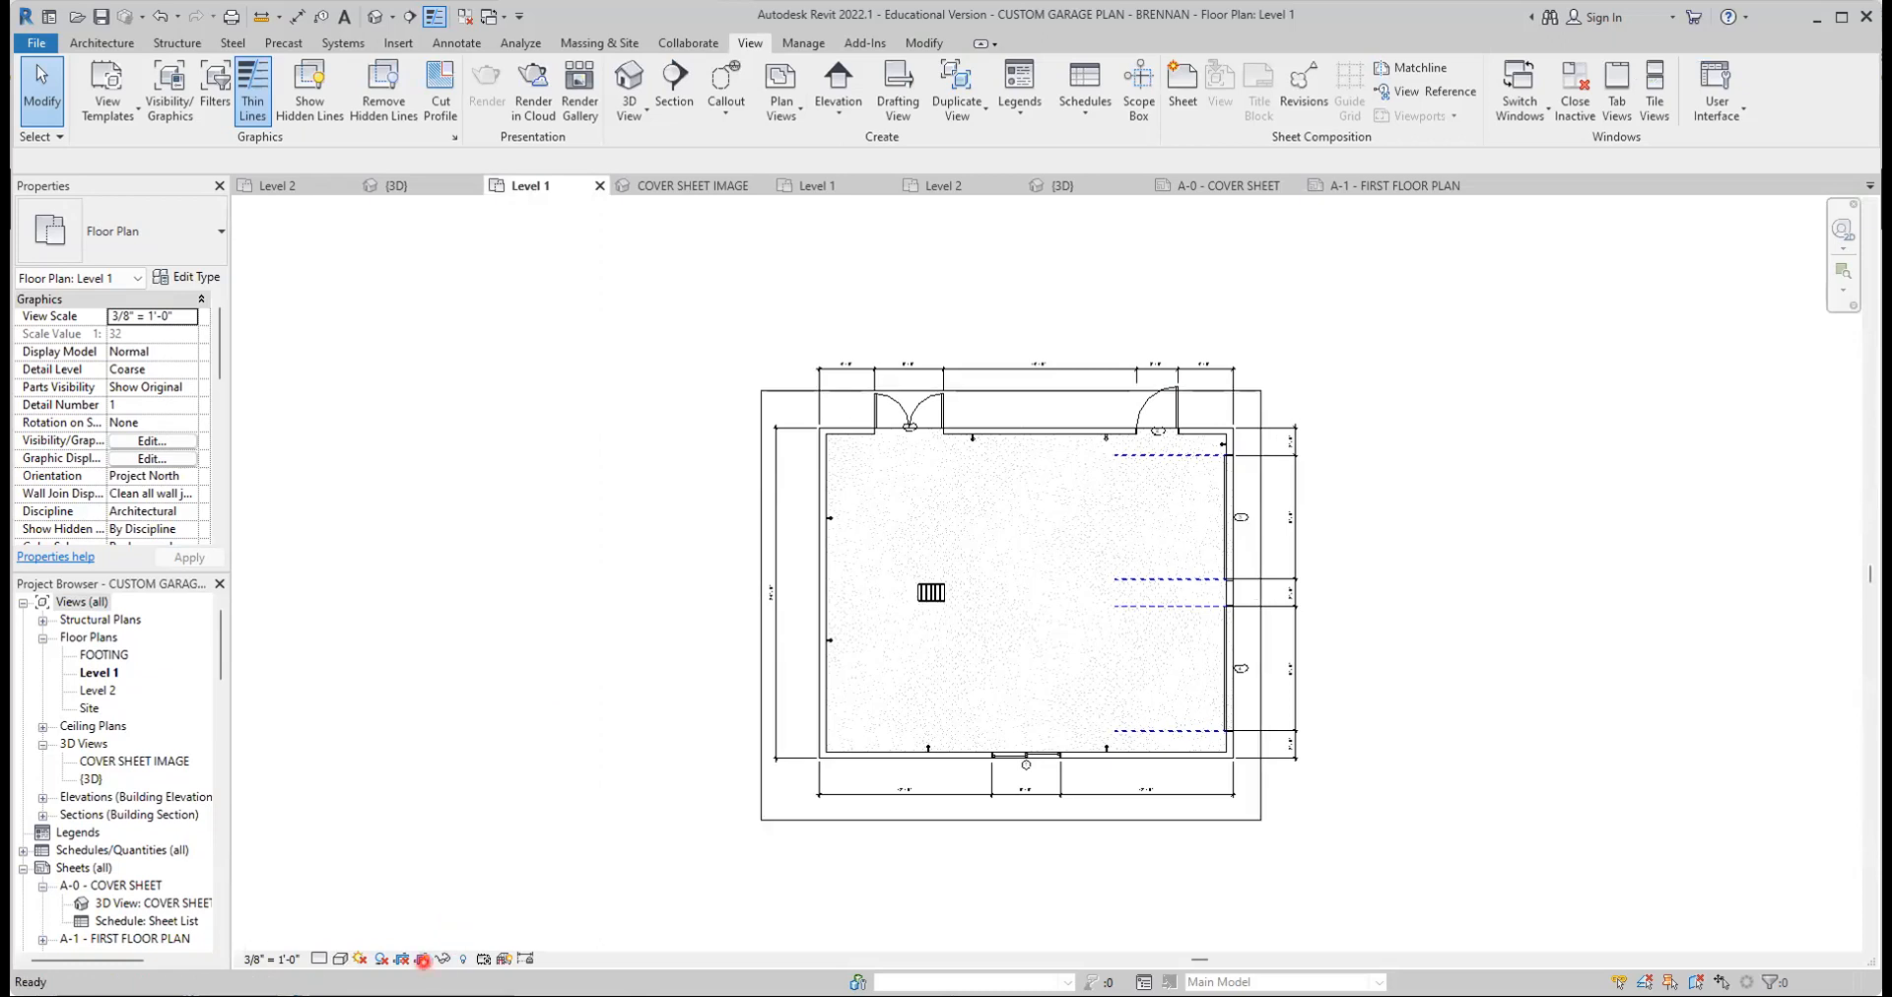
{"action": "left_click", "coordinate": [423, 958]}
{"action": "left_click", "coordinate": [422, 959]}
{"action": "left_click", "coordinate": [422, 959]}
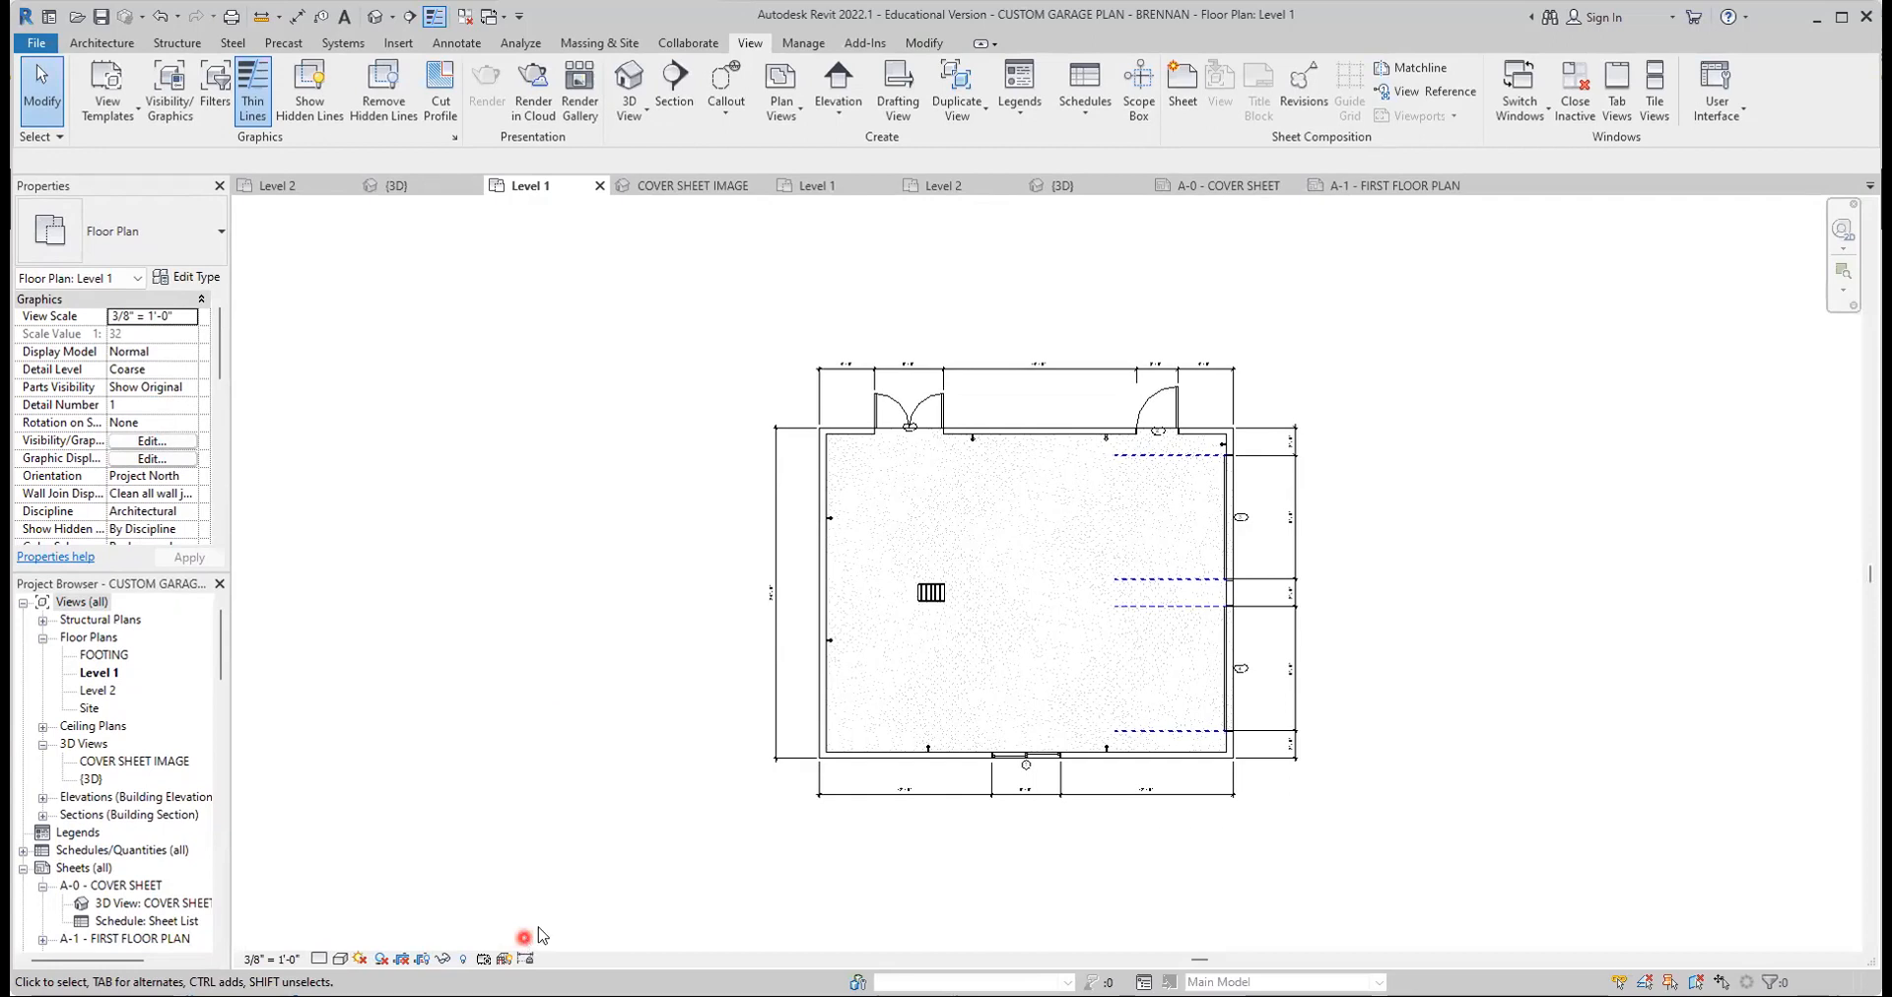
{"action": "left_click", "coordinate": [422, 957]}
{"action": "left_click", "coordinate": [423, 957]}
{"action": "left_click", "coordinate": [1390, 187]}
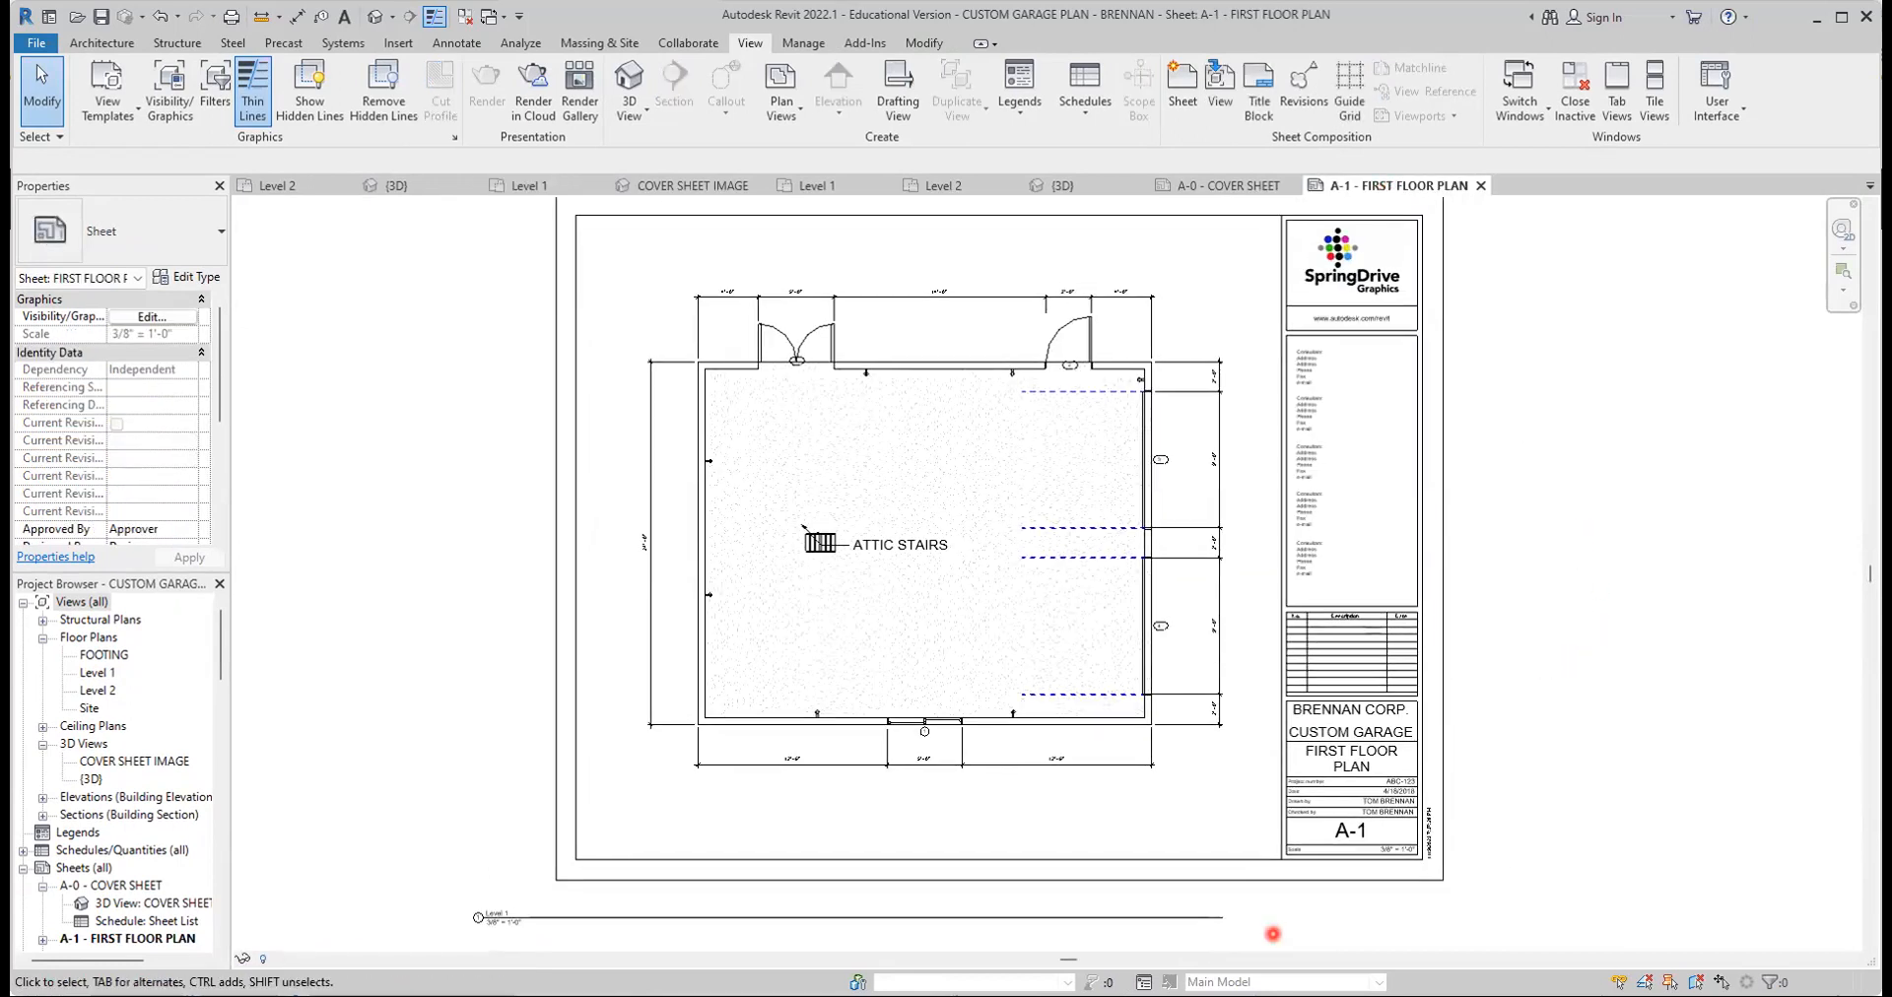
Move the Level 1 view title up inside the sheet border, just beneath the plan's lower dimensions
{"action": "left_click", "coordinate": [852, 918]}
{"action": "left_click_drag", "start_coordinate": [851, 918], "coordinate": [997, 803]}
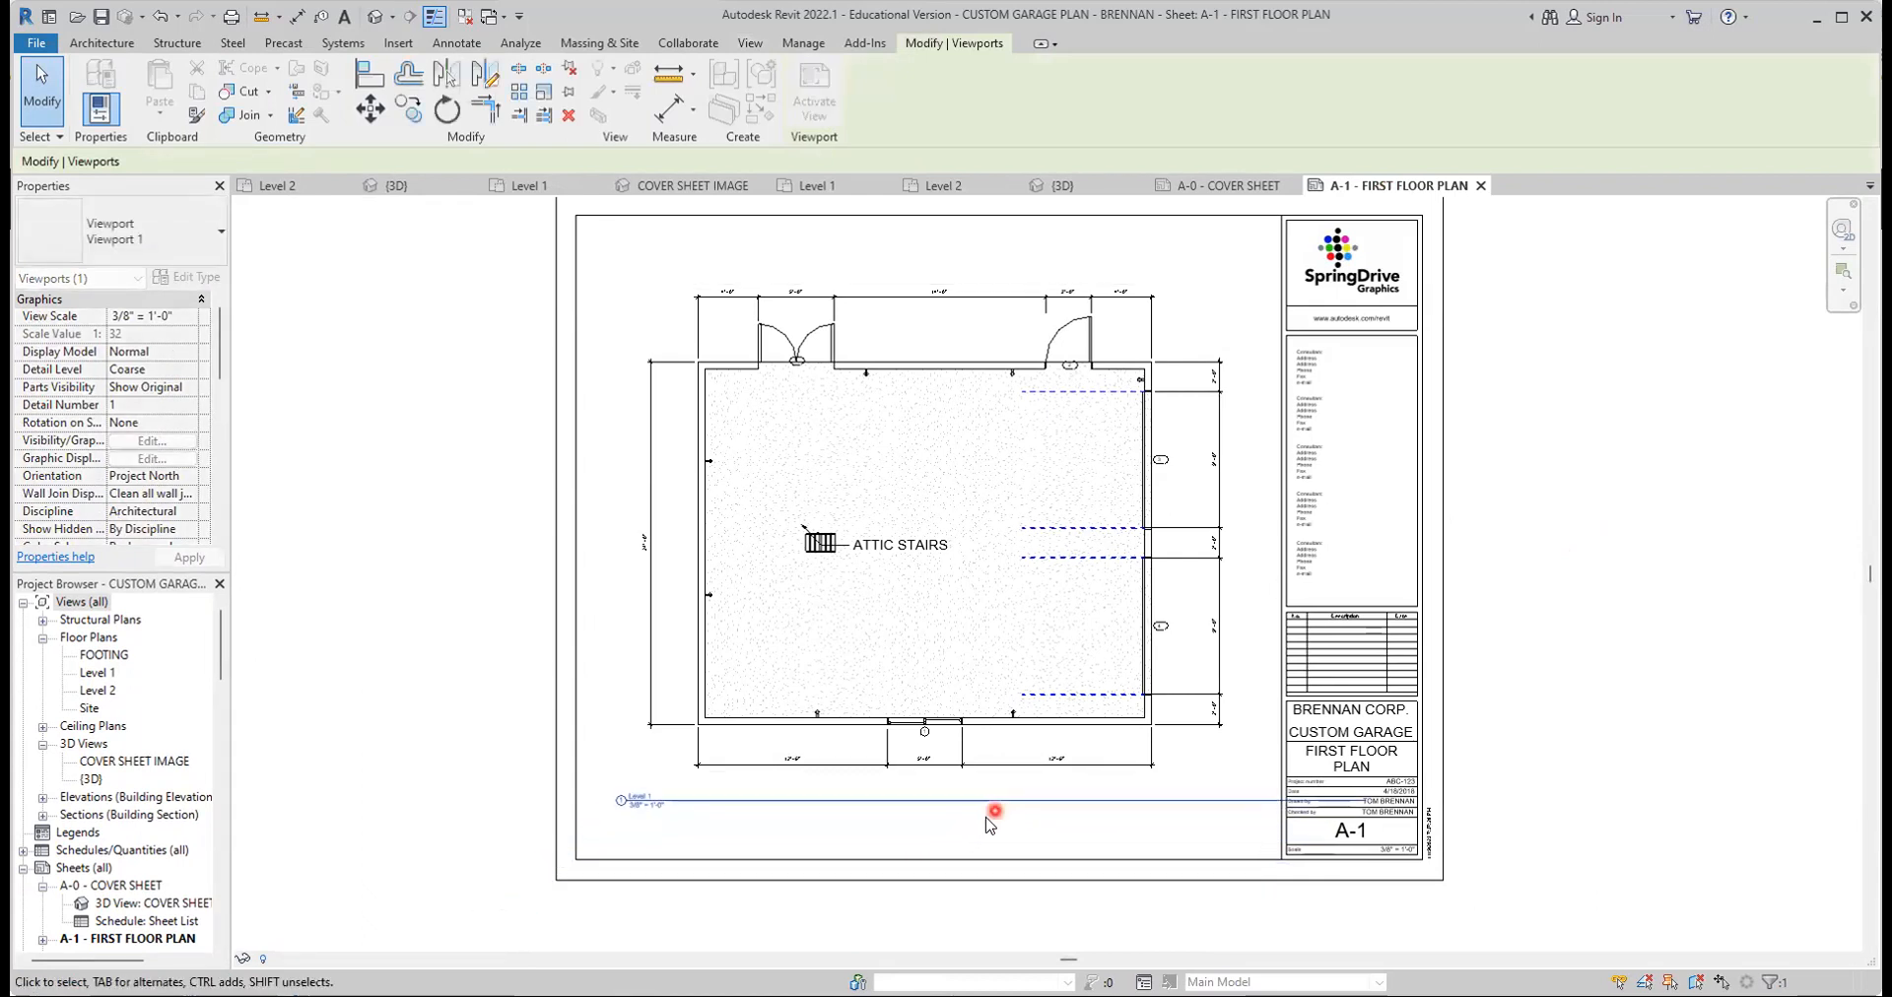
{"action": "left_click", "coordinate": [1661, 738]}
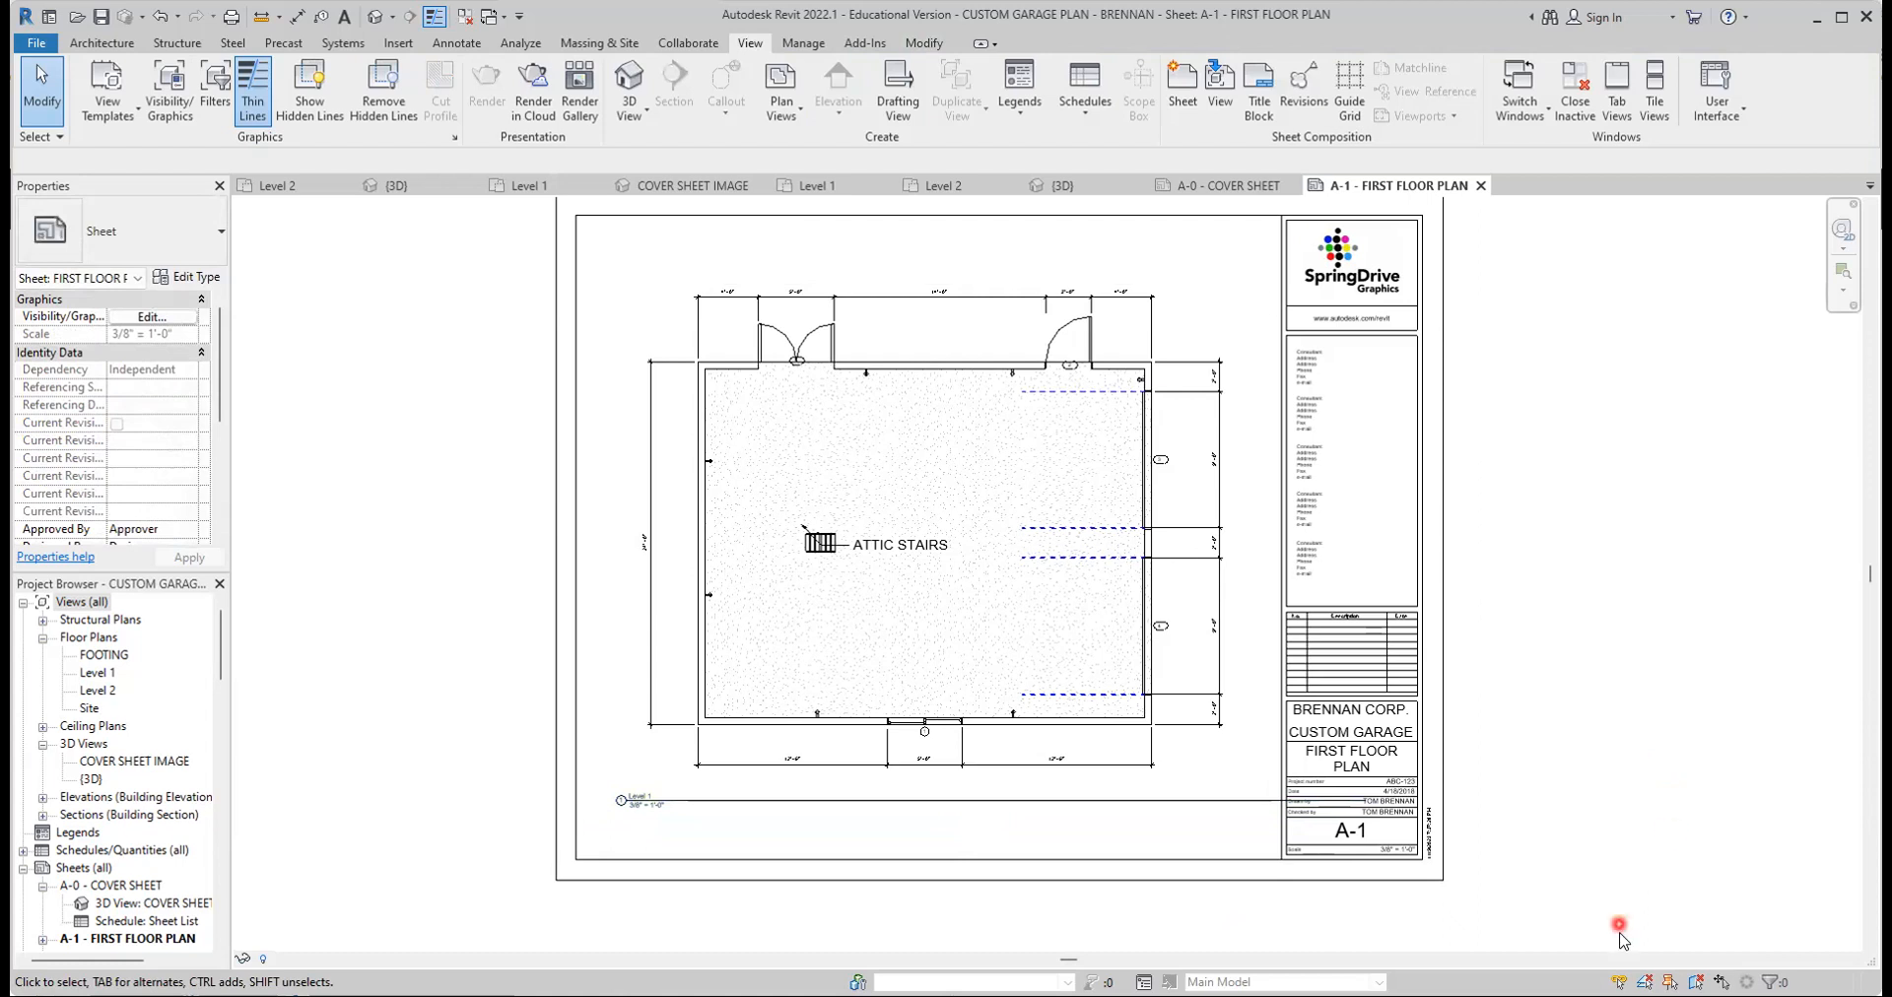
Shorten the Level 1 view title line so it ends before the title block, near the plan's outer dimension string
{"action": "left_click", "coordinate": [1216, 771]}
{"action": "left_click_drag", "start_coordinate": [1365, 801], "coordinate": [1232, 801]}
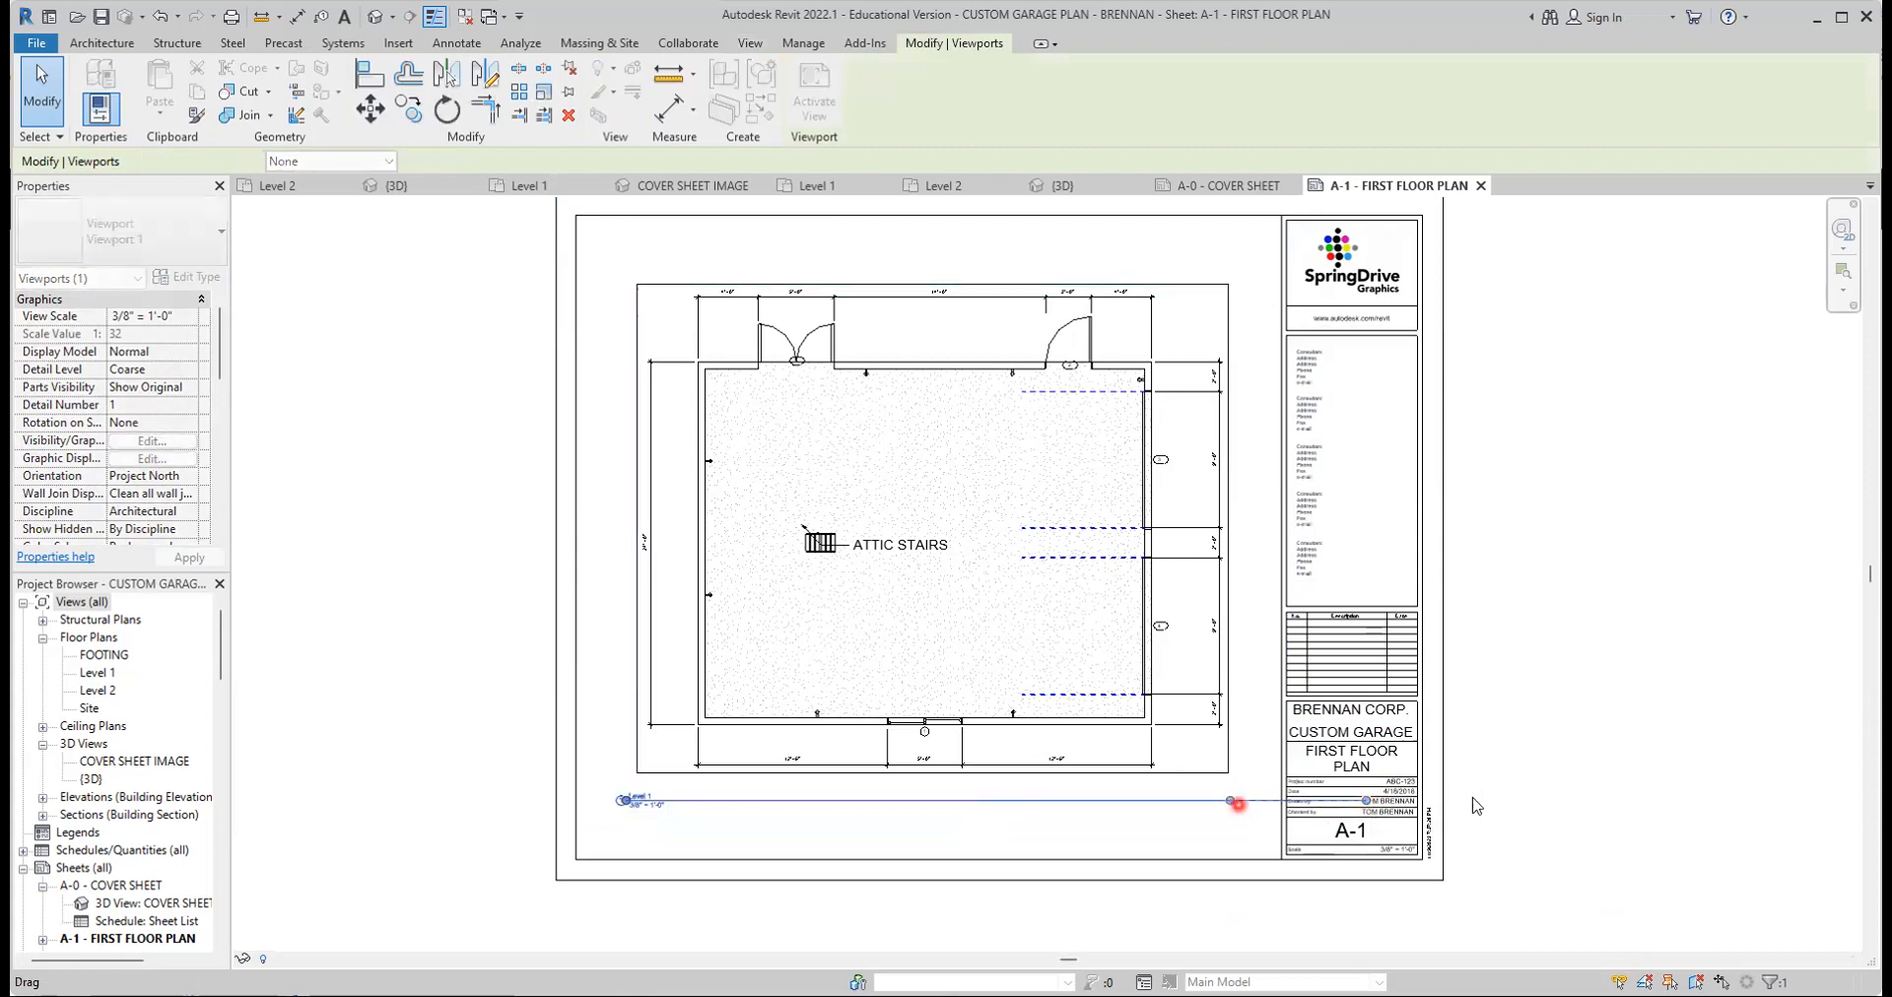
{"action": "left_click", "coordinate": [1582, 775]}
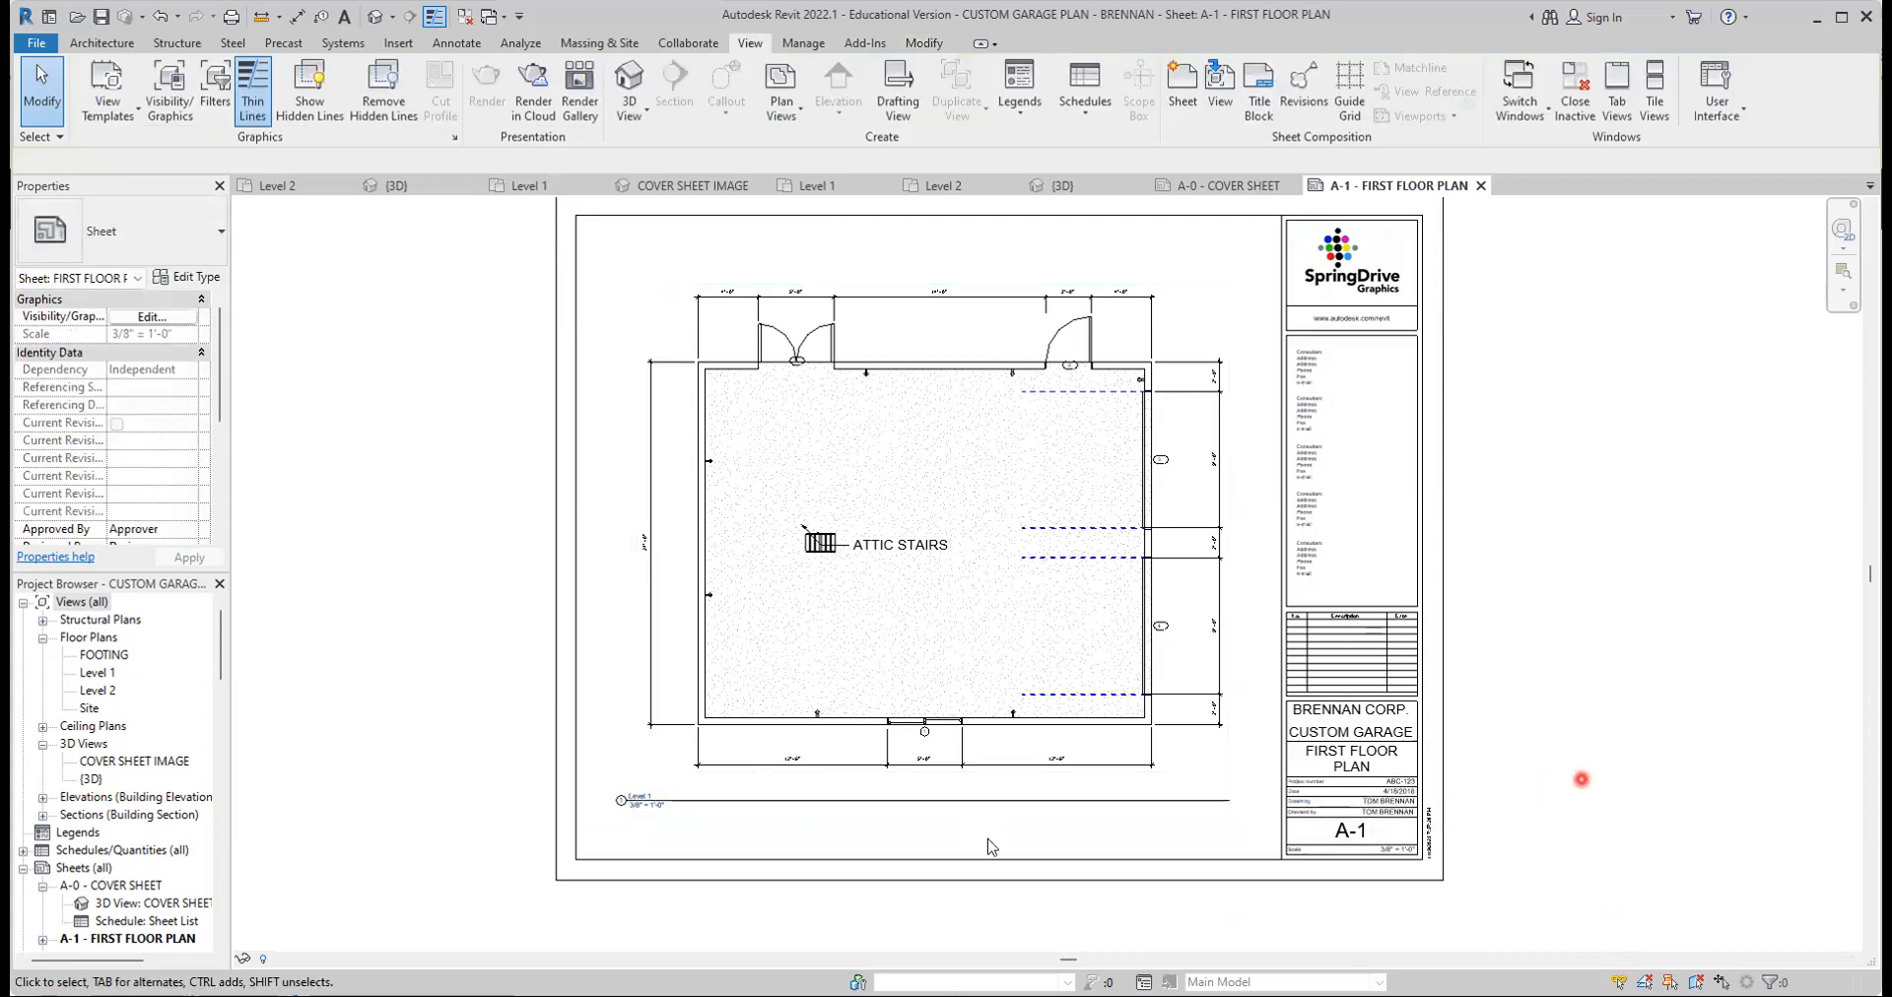
{"action": "left_click", "coordinate": [910, 801]}
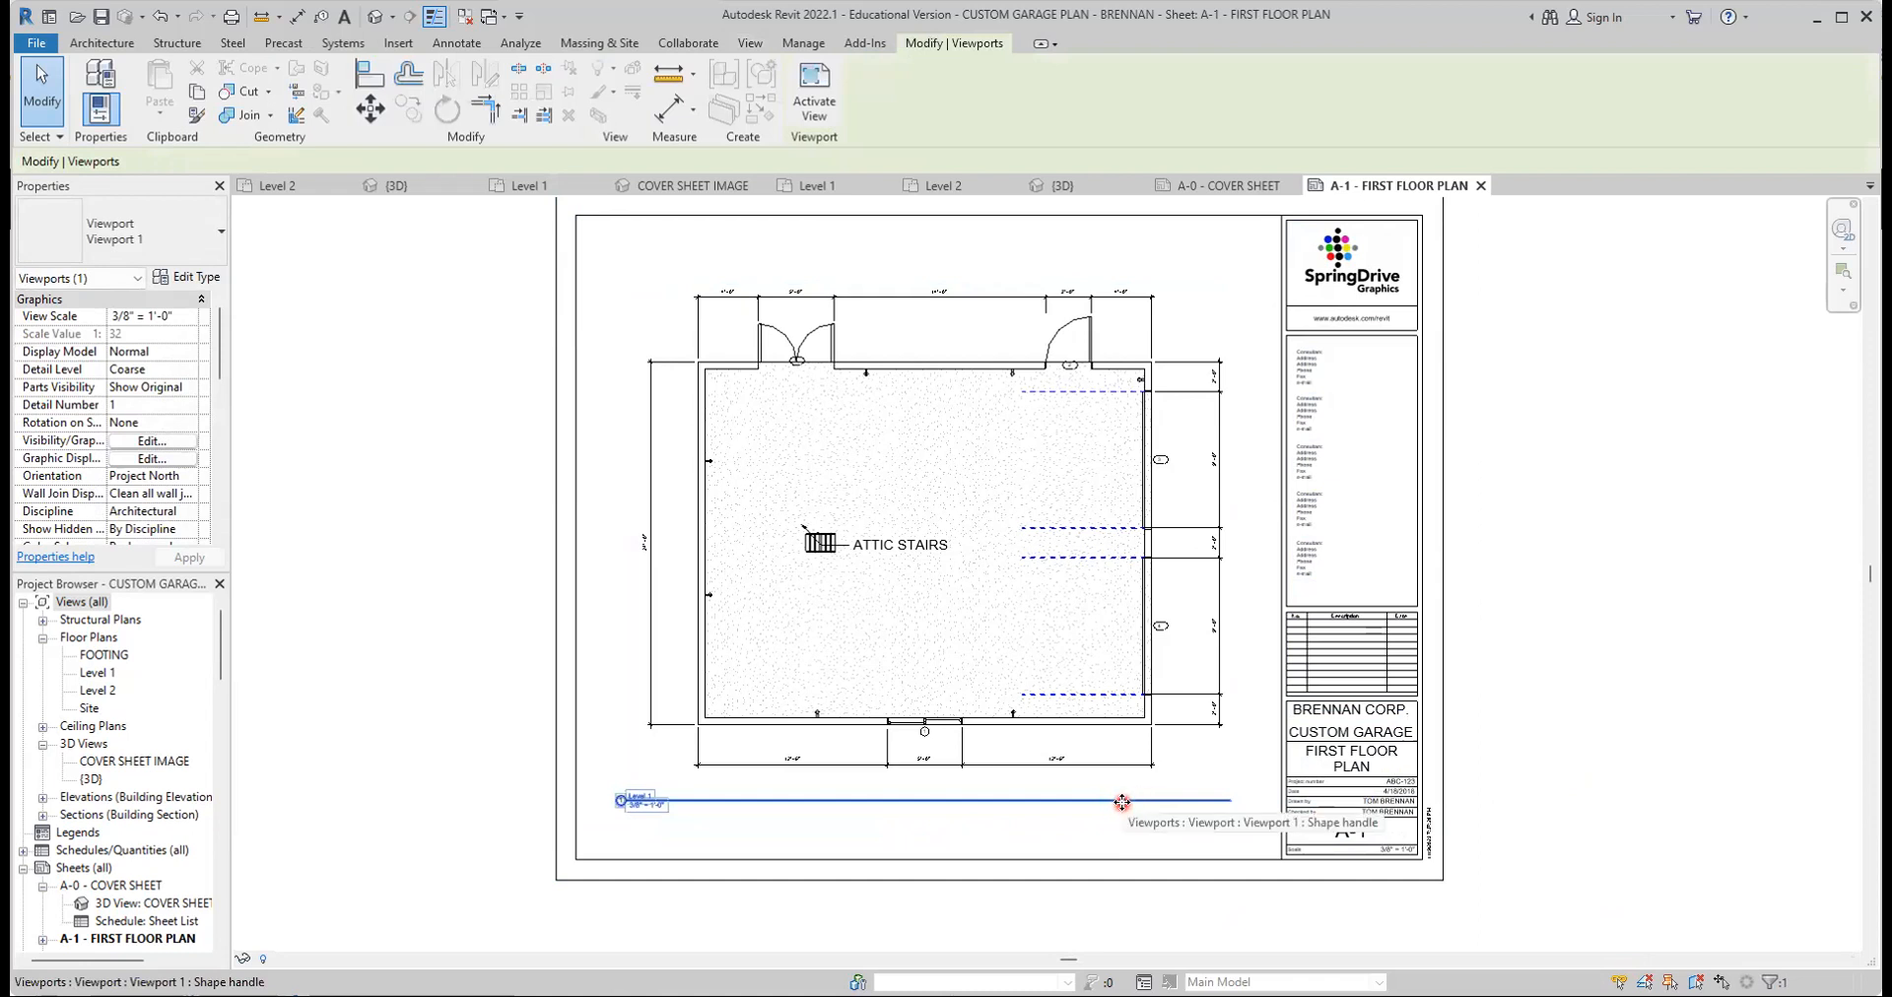
{"action": "left_click", "coordinate": [1232, 759]}
{"action": "mouse_move", "coordinate": [1227, 801]}
{"action": "left_mouse_down"}
{"action": "mouse_move", "coordinate": [1077, 797]}
{"action": "mouse_move", "coordinate": [1226, 800]}
{"action": "left_mouse_up"}
{"action": "left_click", "coordinate": [1555, 743]}
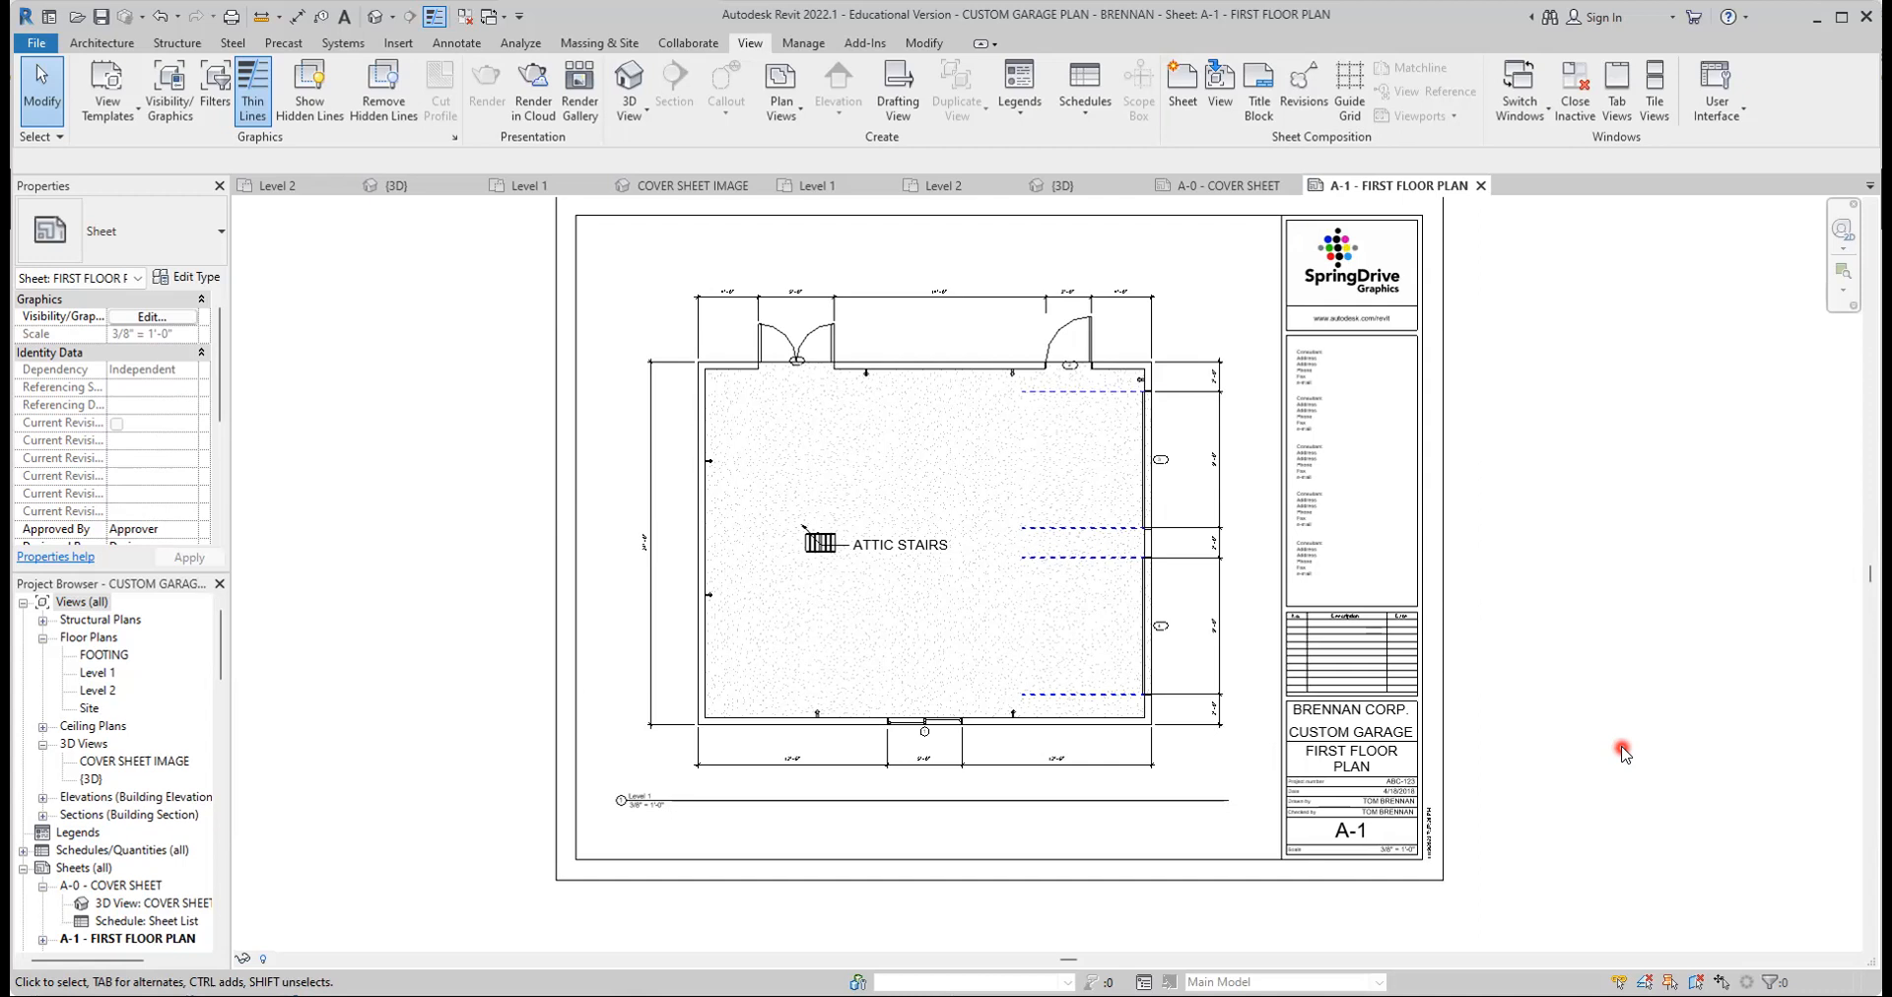
Nudge the ATTIC STAIRS note down and to the right so its leader points to the stairs symbol
{"action": "left_click", "coordinate": [919, 558]}
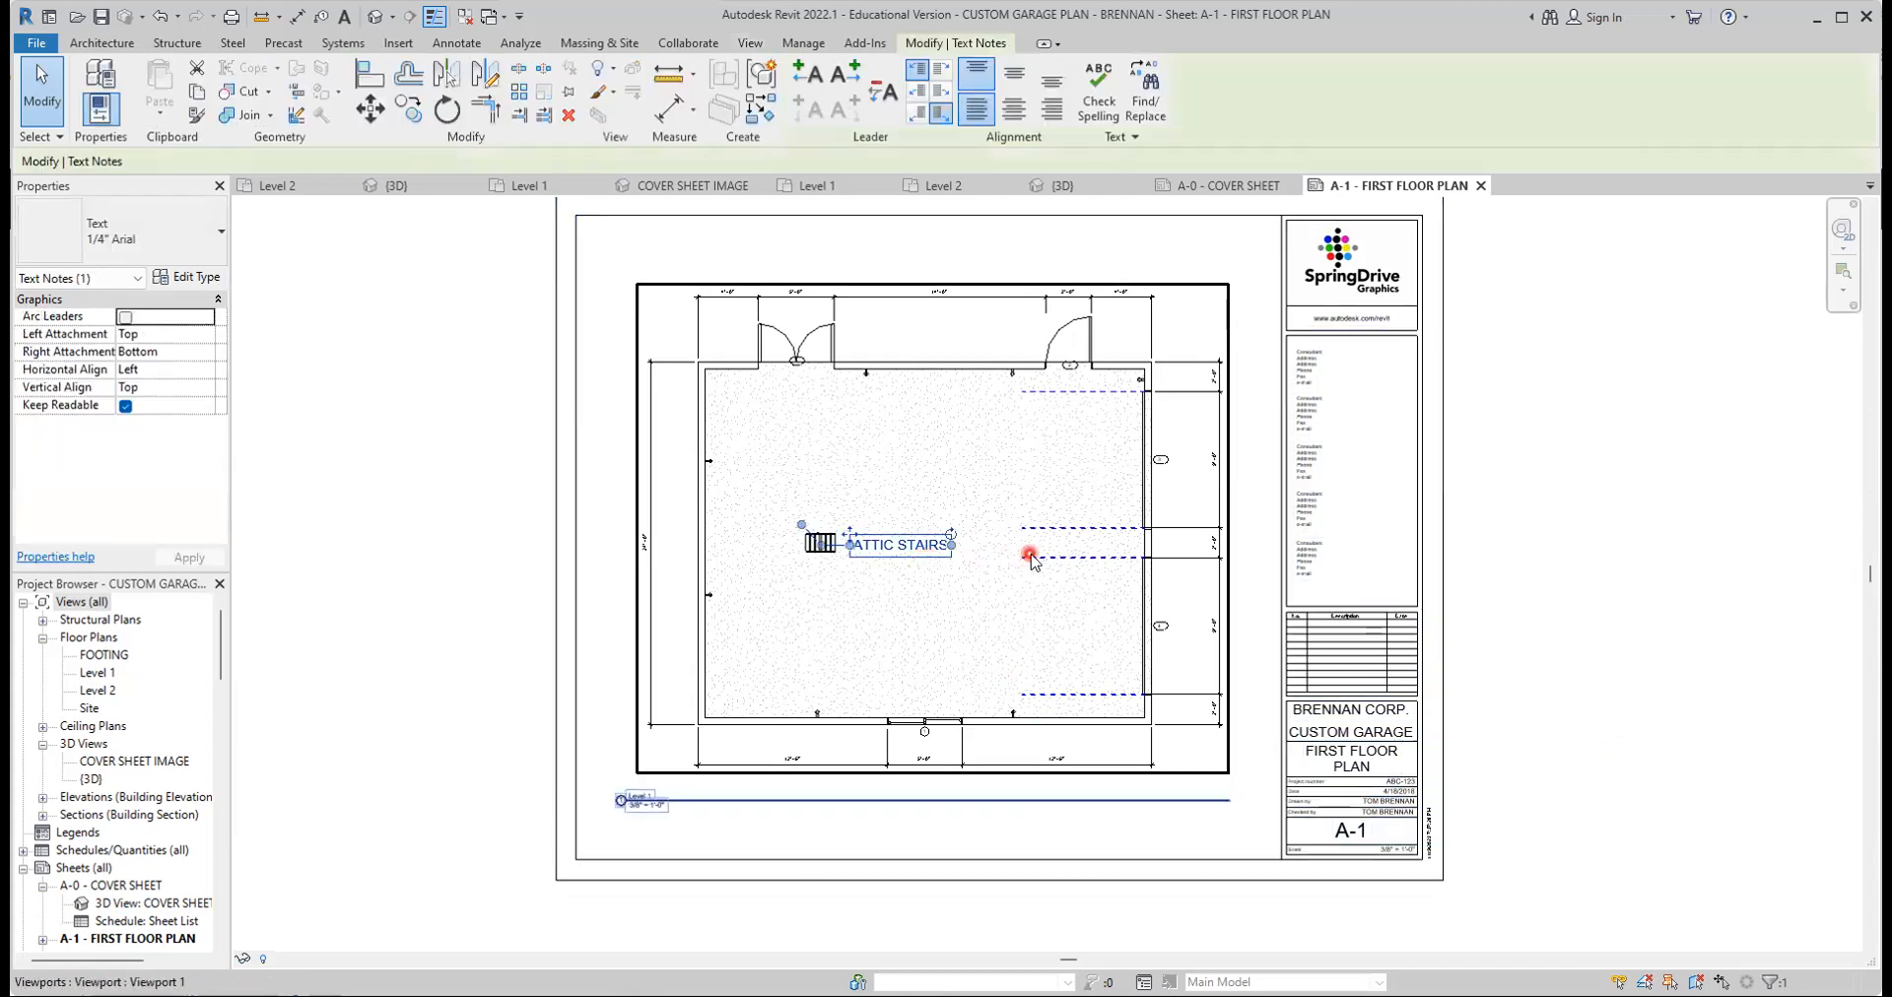
{"action": "key", "text": "Down"}
{"action": "key", "text": "Down"}
{"action": "key", "text": "Down"}
{"action": "key", "text": "Down"}
{"action": "key", "text": "Down"}
{"action": "key", "text": "Right"}
{"action": "key", "text": "Right"}
{"action": "key", "text": "Right"}
{"action": "key", "text": "Right"}
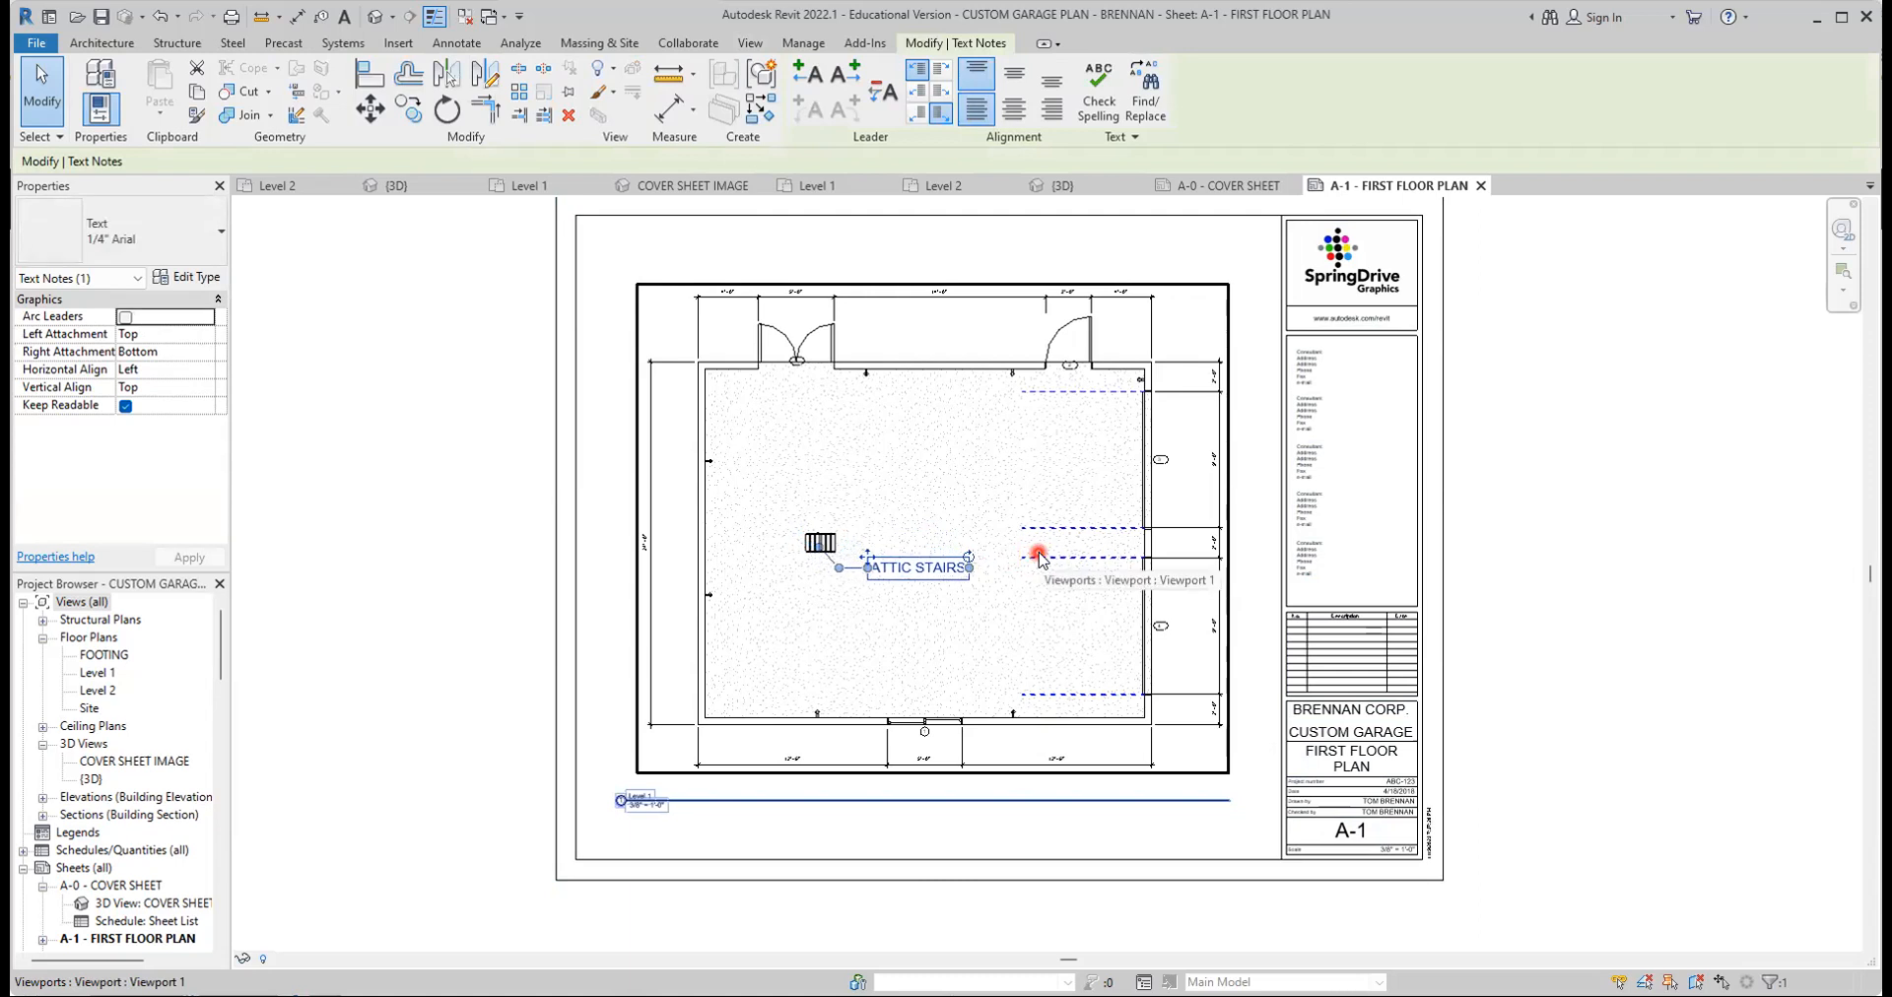
{"action": "key", "text": "Escape"}
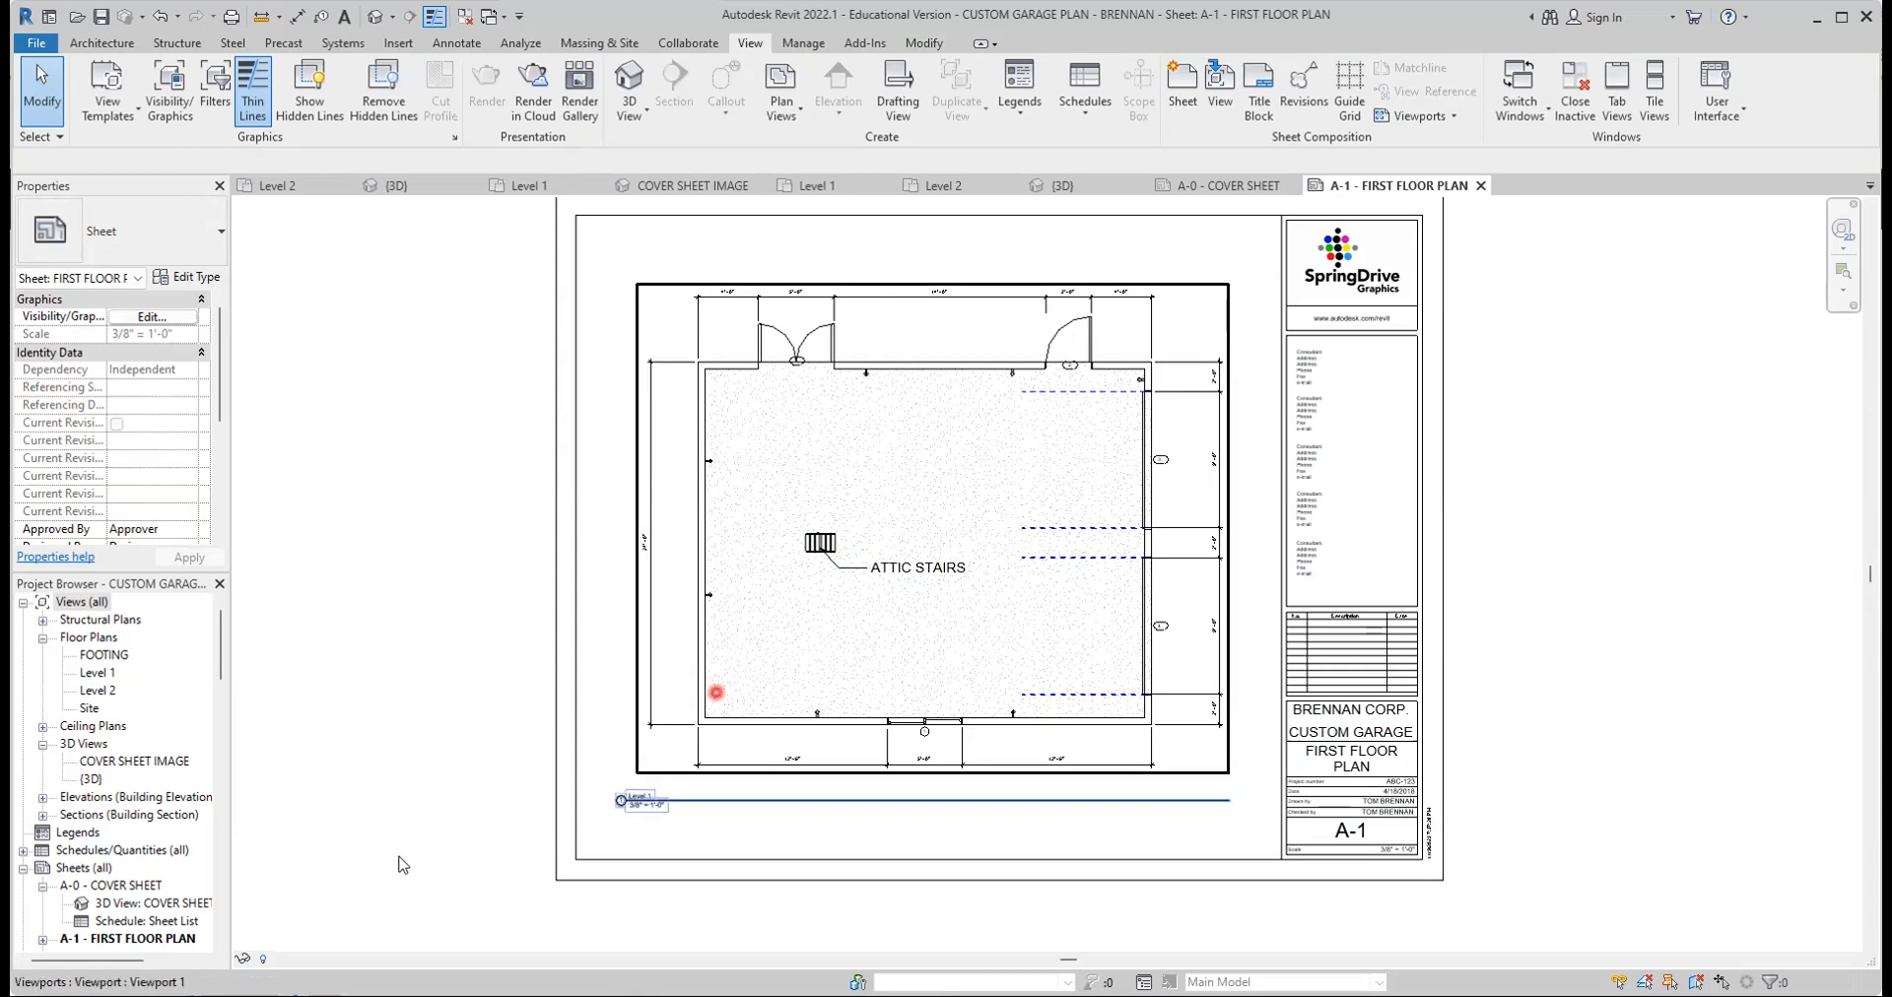
Open sheet A-2 - SECOND FLOOR PLAN and place the Level 2 floor plan on it
{"action": "scroll", "coordinate": [134, 839], "scroll_direction": "down", "scroll_amount": 3}
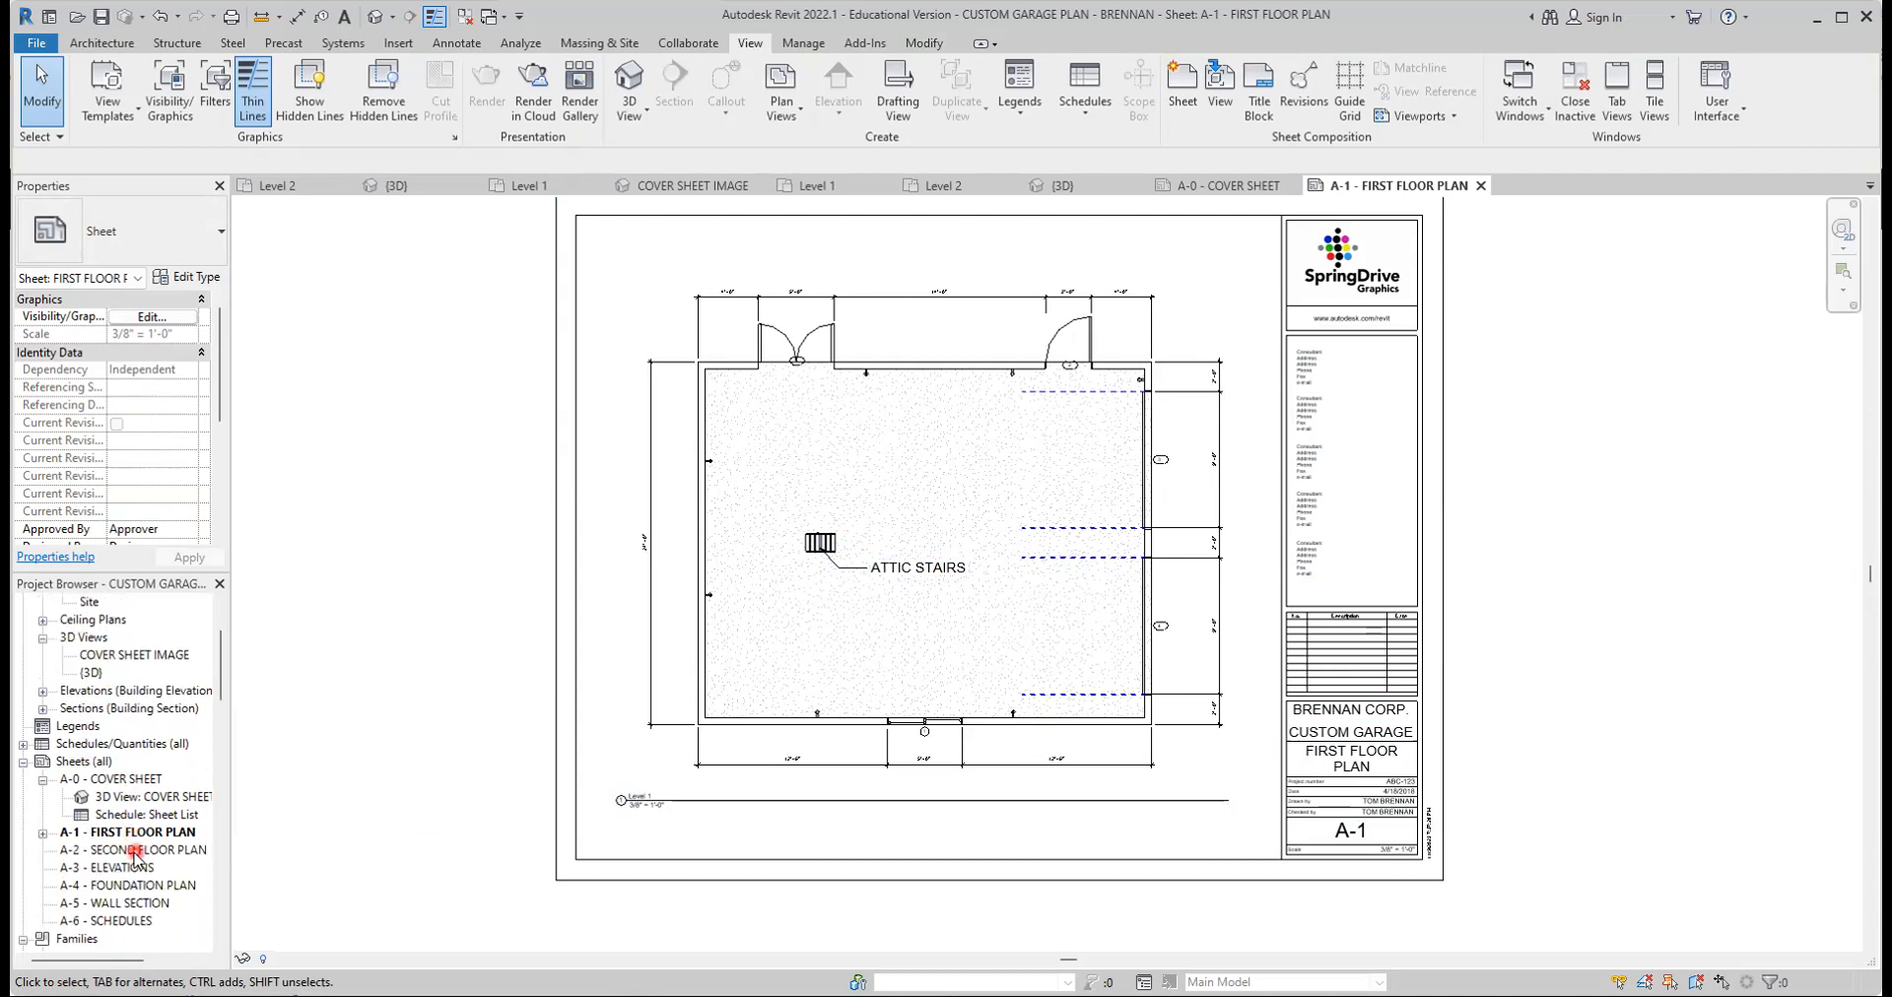
{"action": "double_click", "coordinate": [134, 850]}
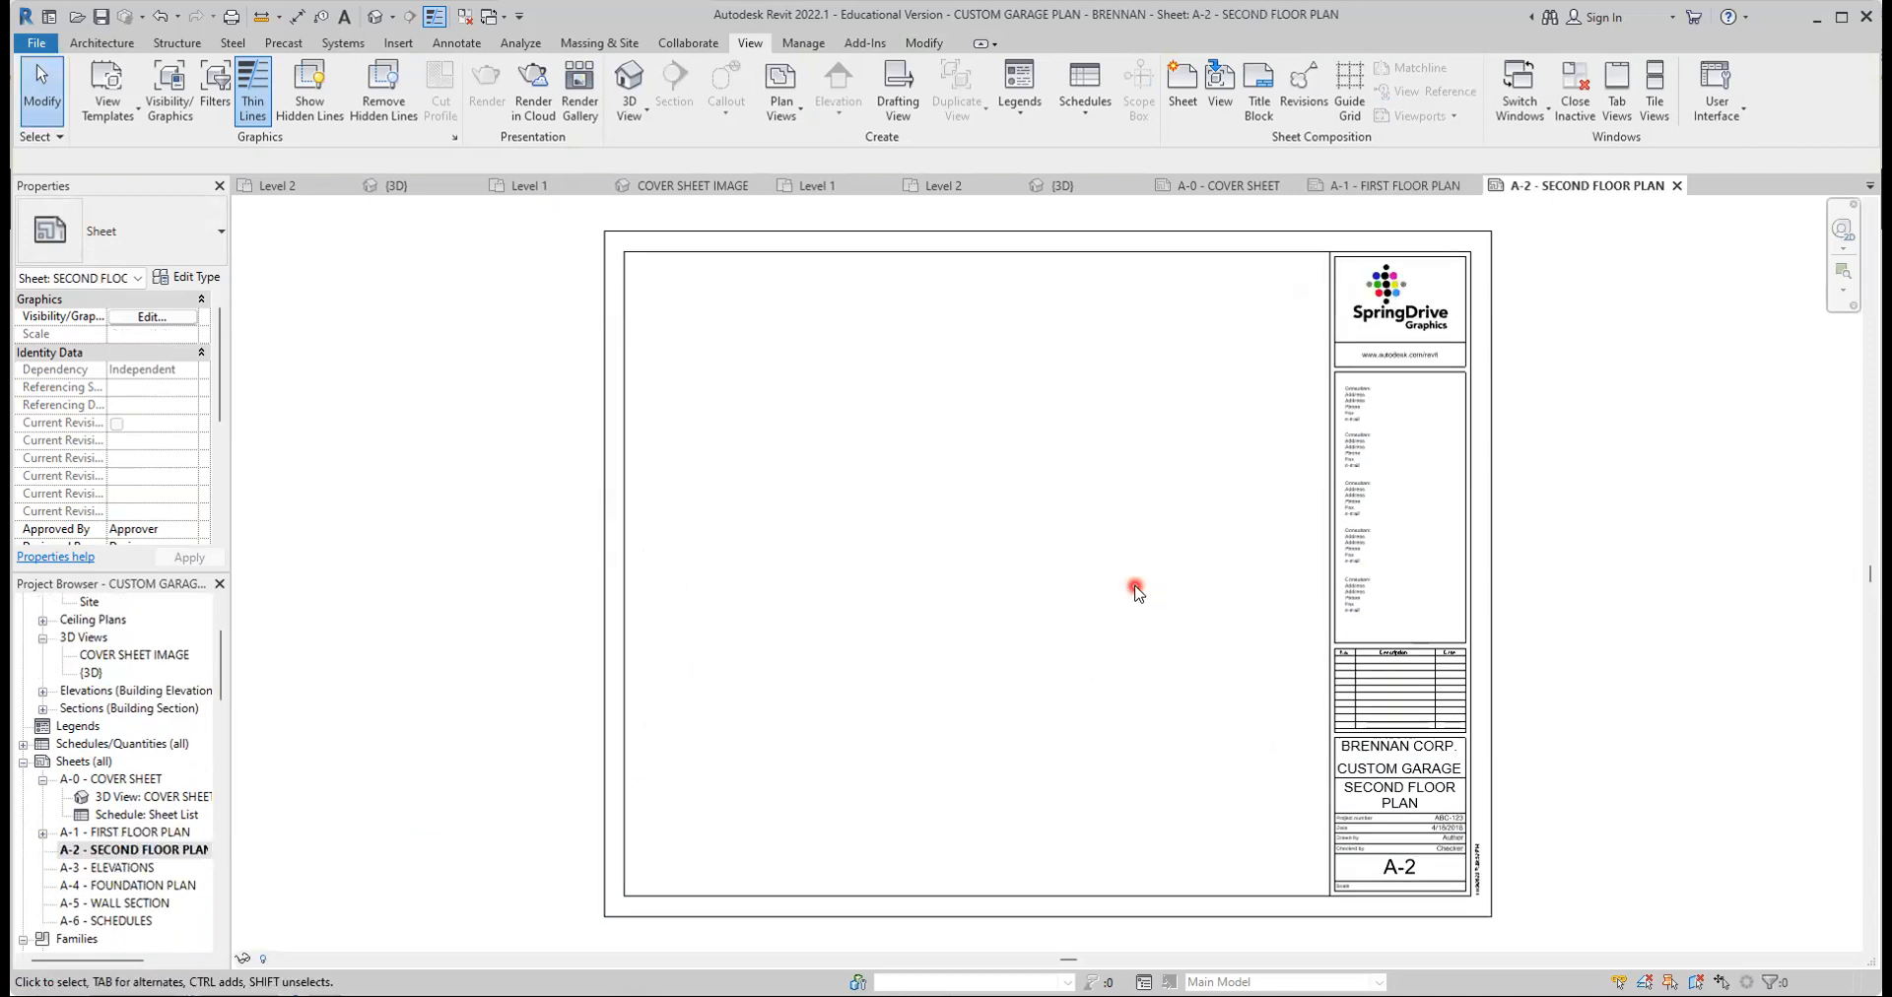
{"action": "left_click_drag", "start_coordinate": [221, 687], "coordinate": [220, 662]}
{"action": "left_click", "coordinate": [89, 694]}
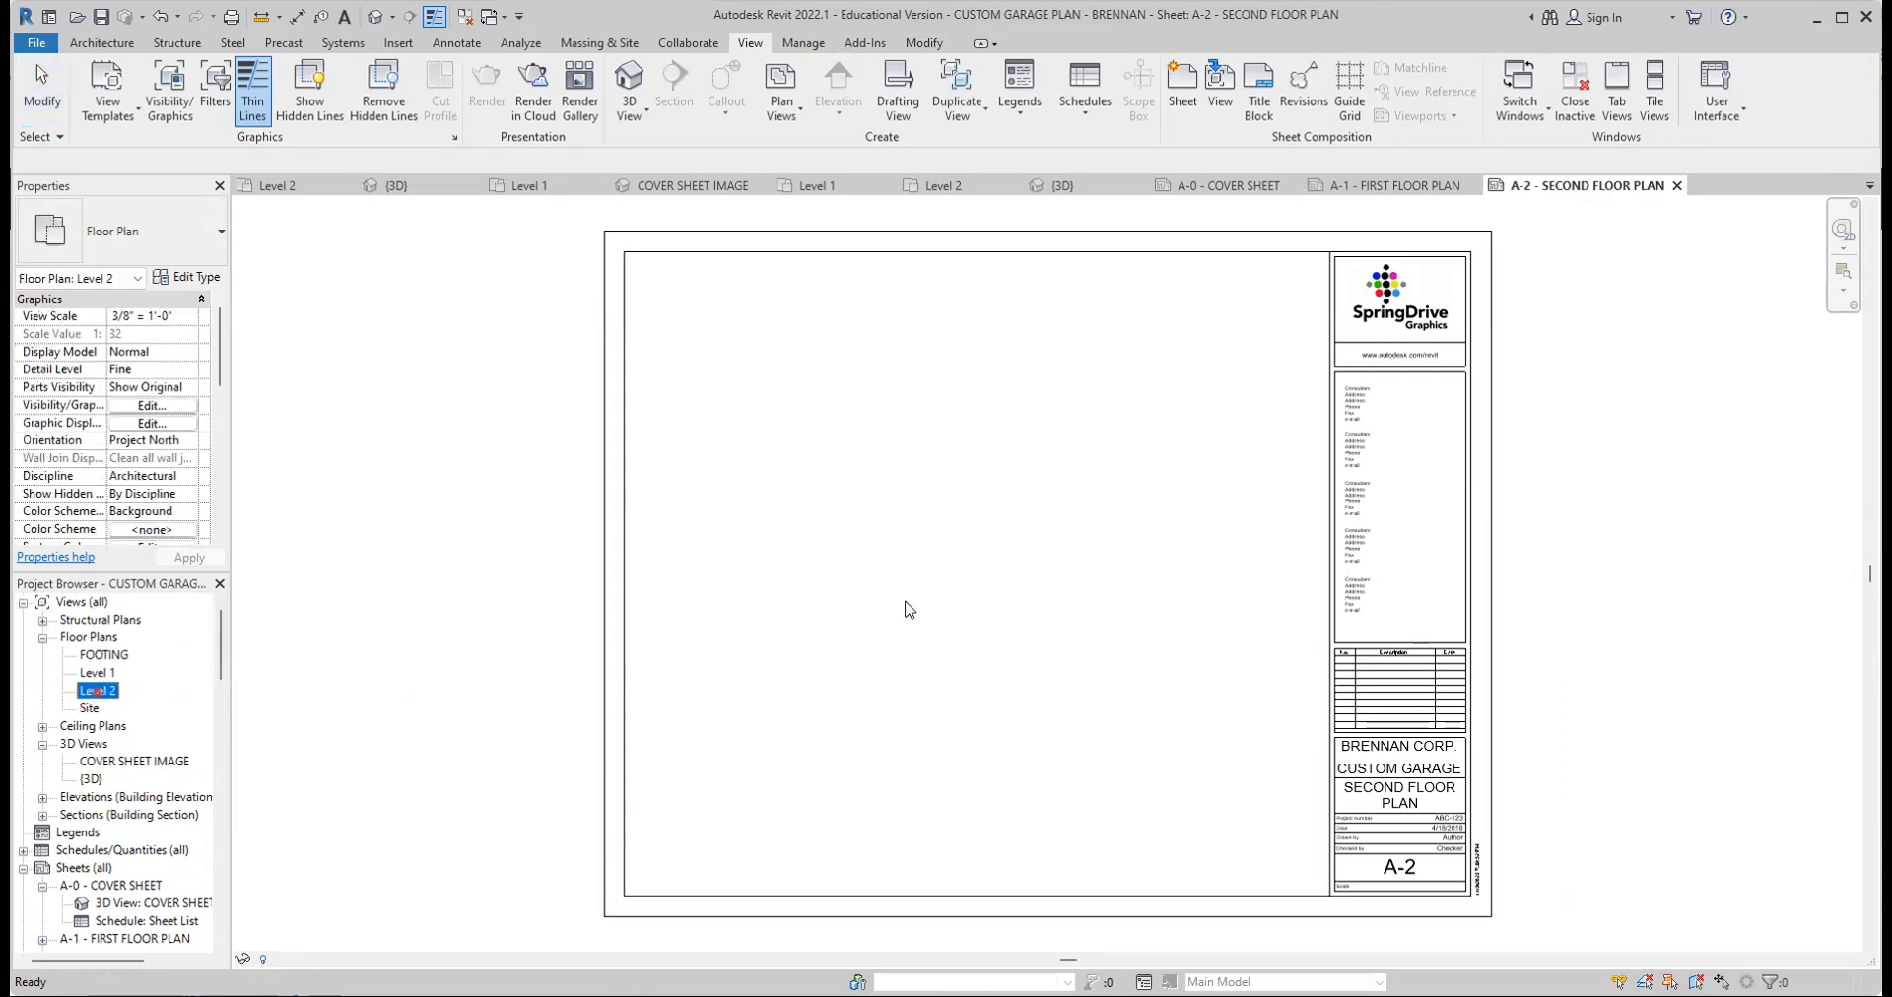
{"action": "left_click", "coordinate": [975, 571]}
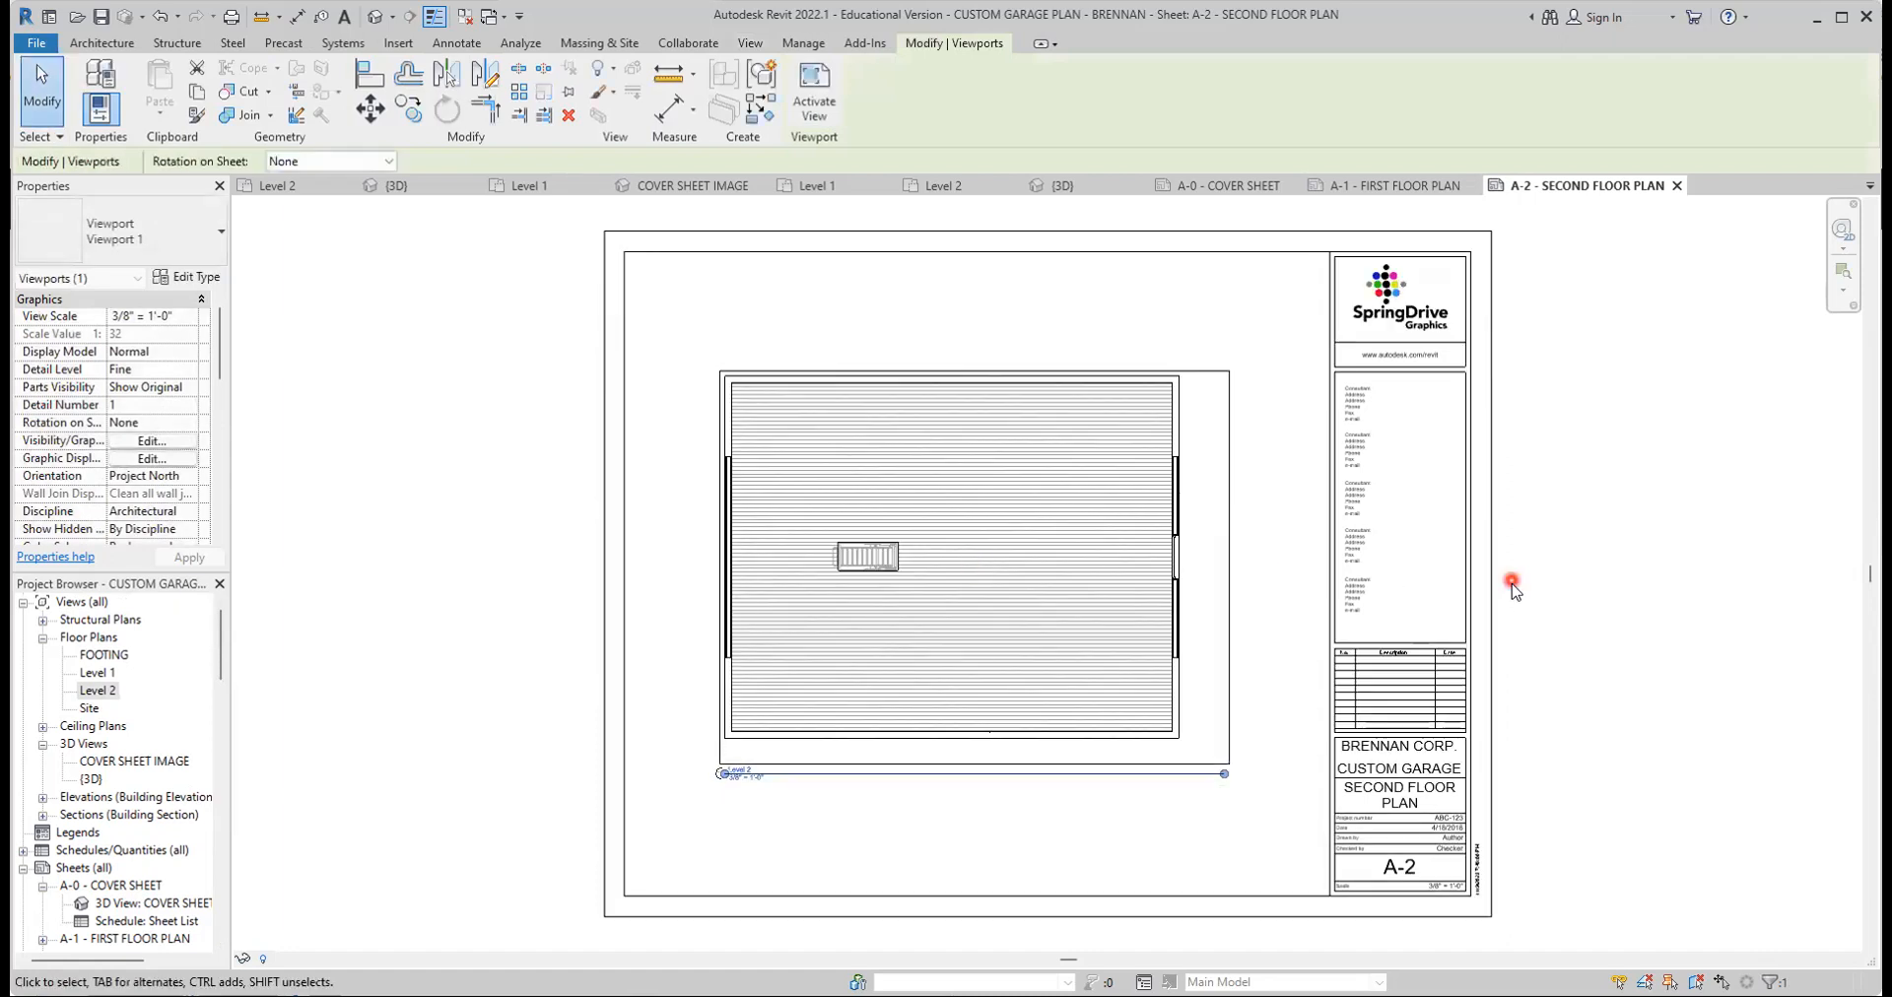
{"action": "left_click", "coordinate": [1616, 594]}
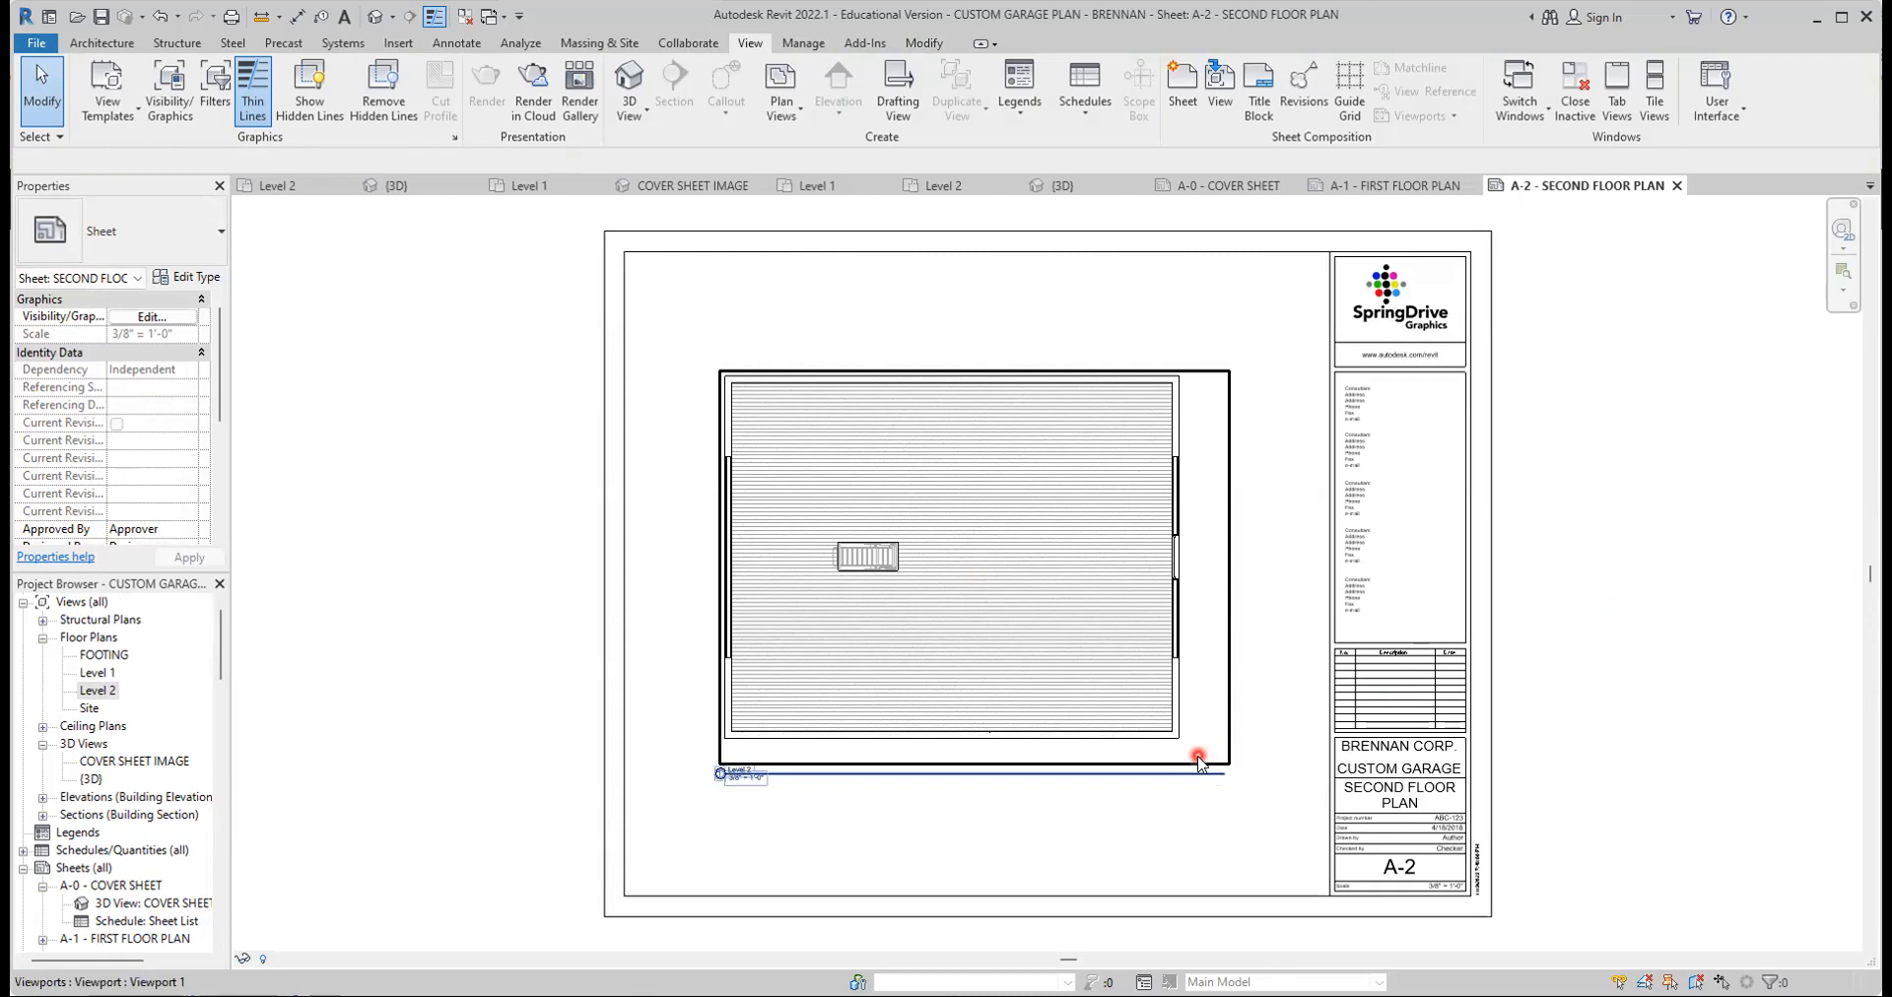
Shift the Level 2 viewport slightly to the right on sheet A-2
{"action": "left_click", "coordinate": [1201, 763]}
{"action": "left_click_drag", "start_coordinate": [1201, 762], "coordinate": [1222, 764]}
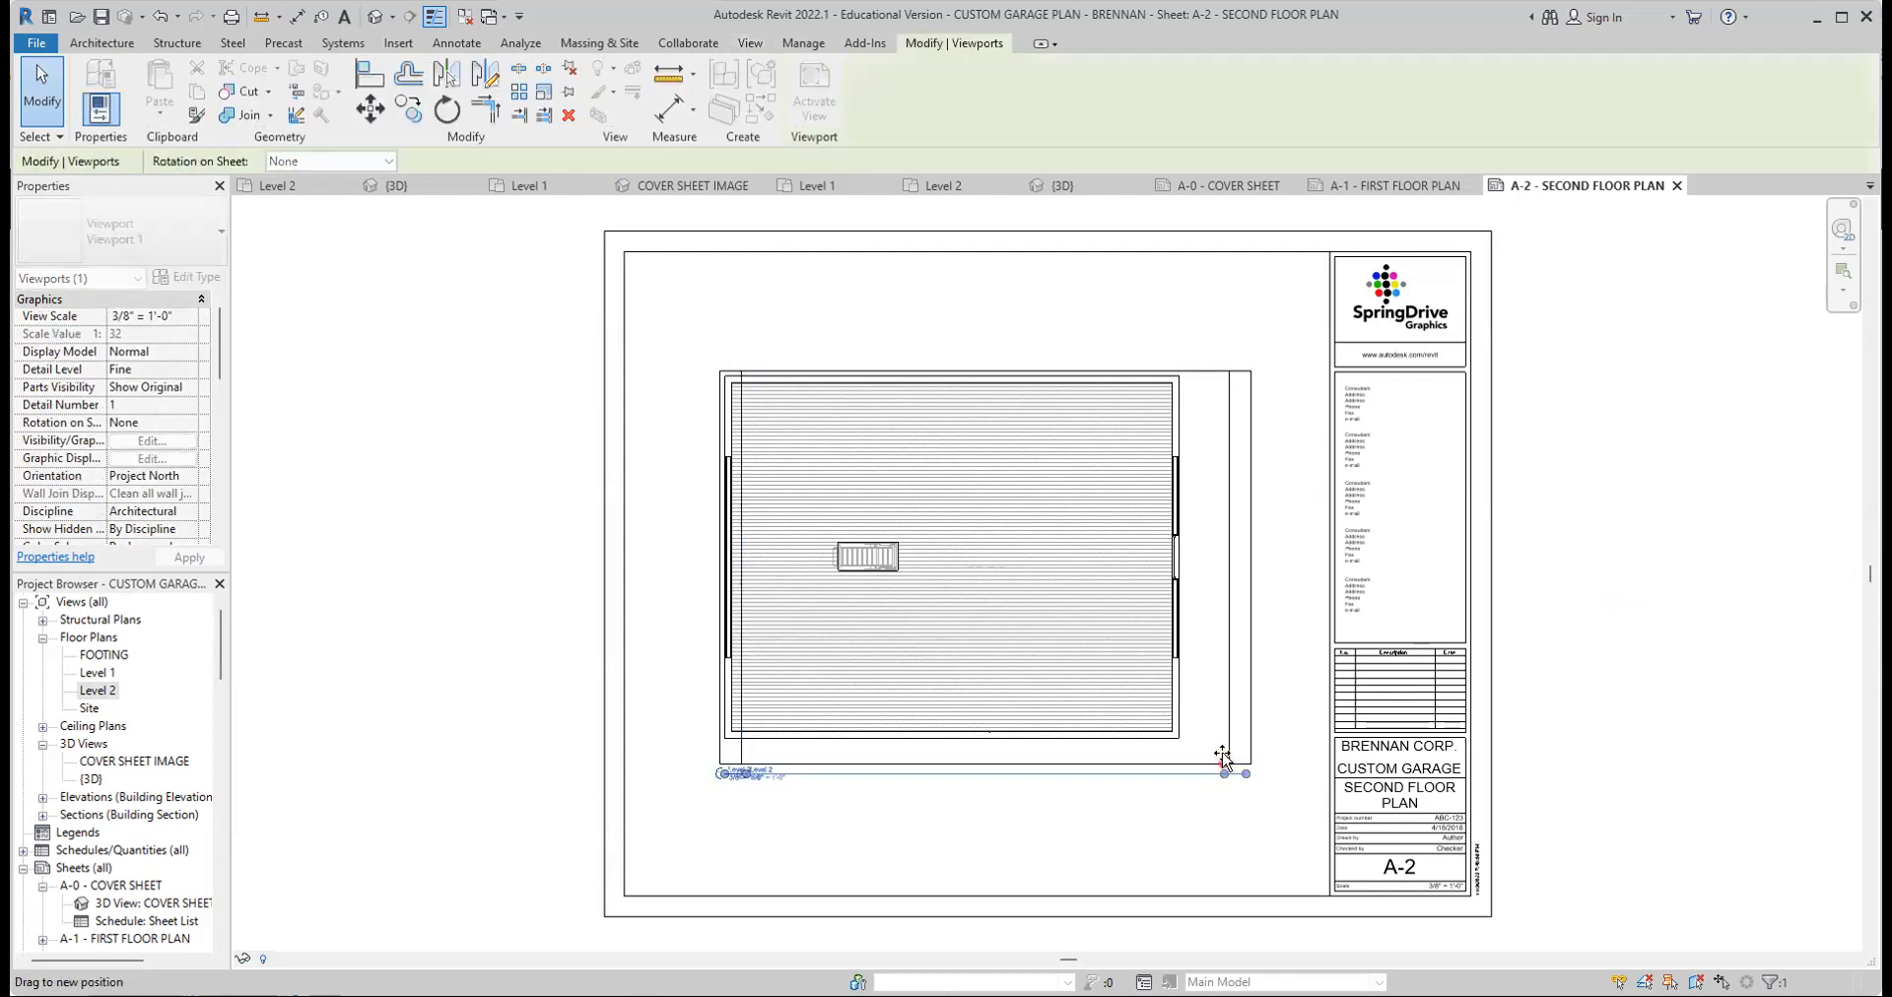
{"action": "left_click", "coordinate": [1617, 643]}
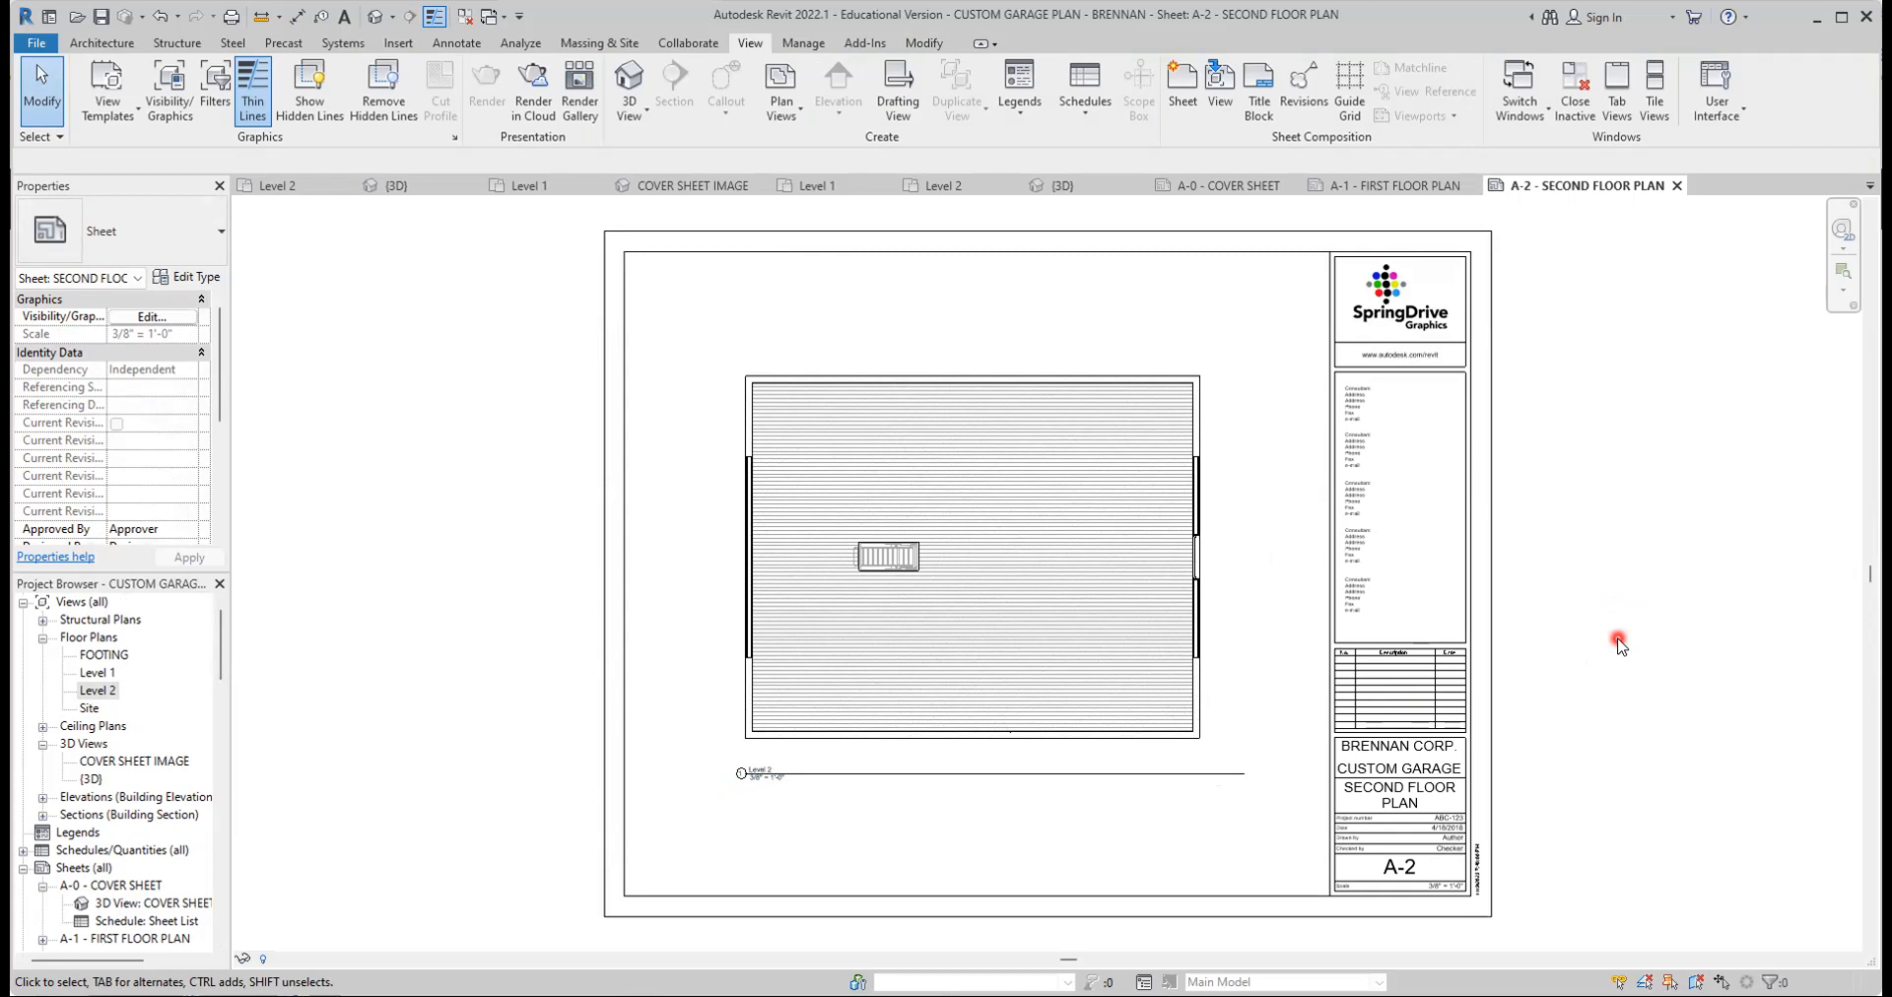
Open sheet A-3 - ELEVATIONS and place the East elevation in the sheet's upper-left area
{"action": "scroll", "coordinate": [156, 833], "scroll_direction": "down", "scroll_amount": 5}
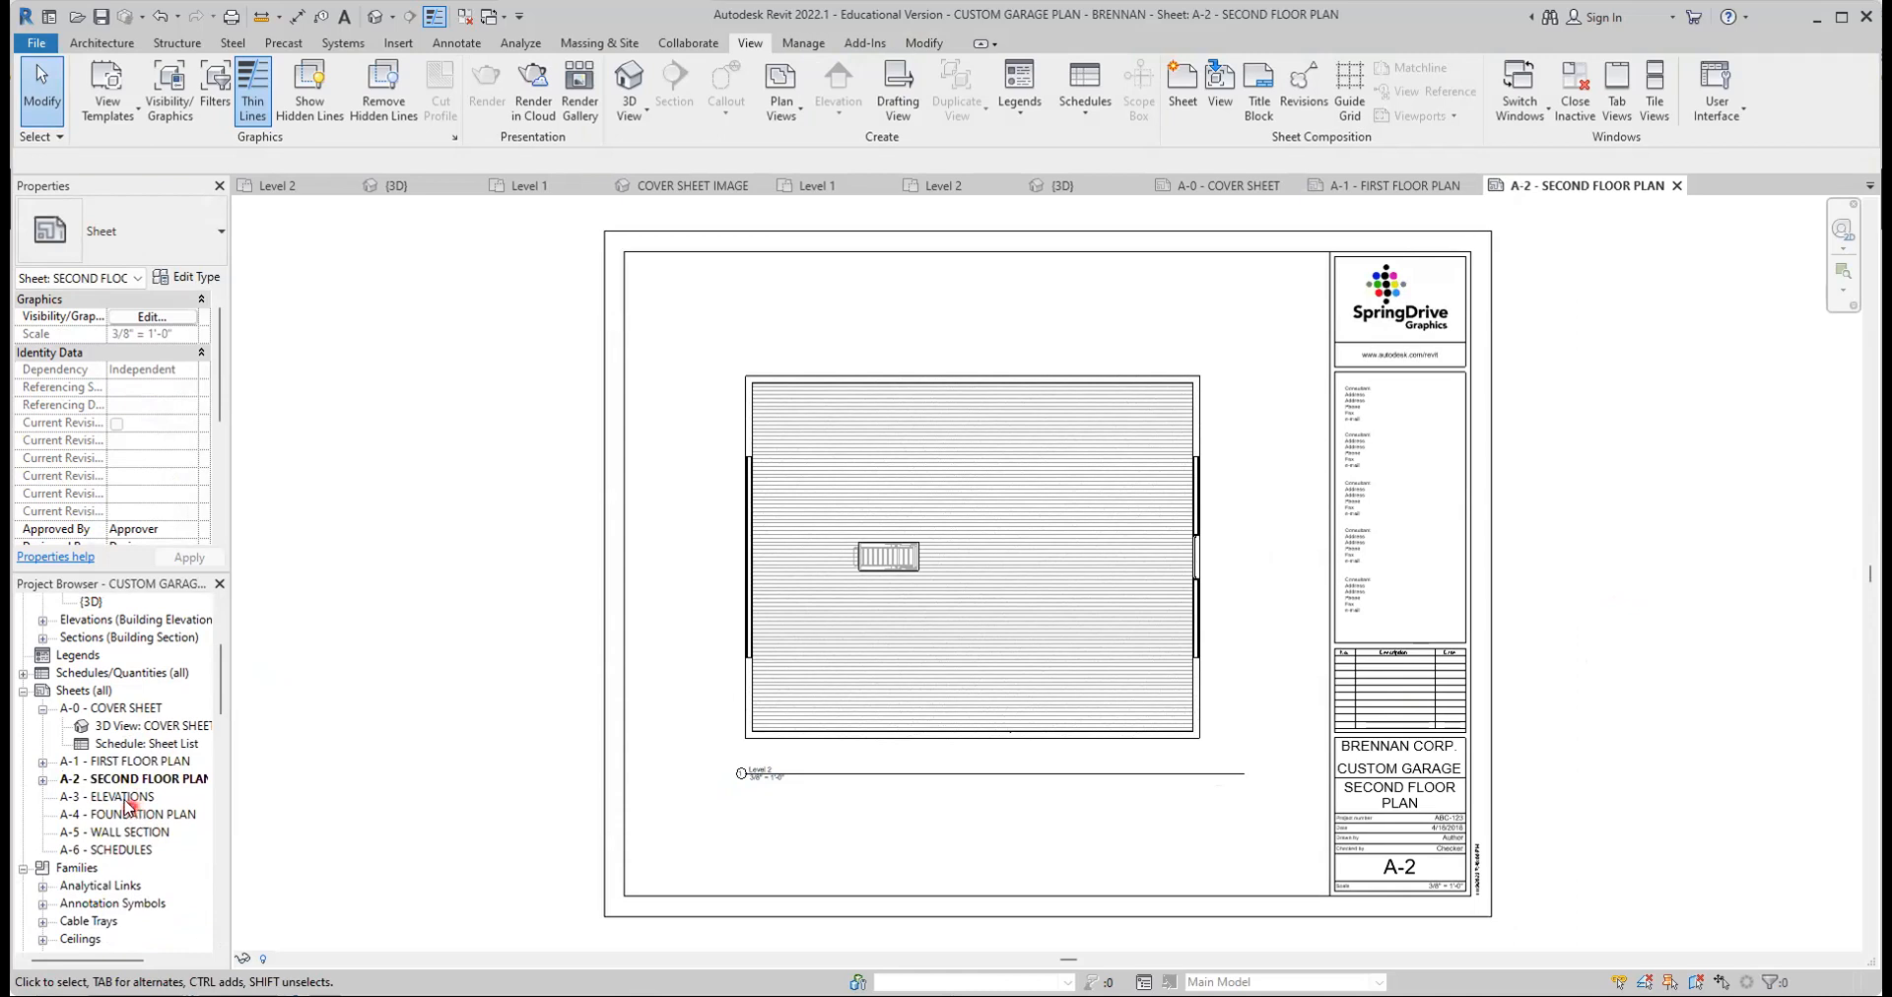
{"action": "double_click", "coordinate": [126, 798]}
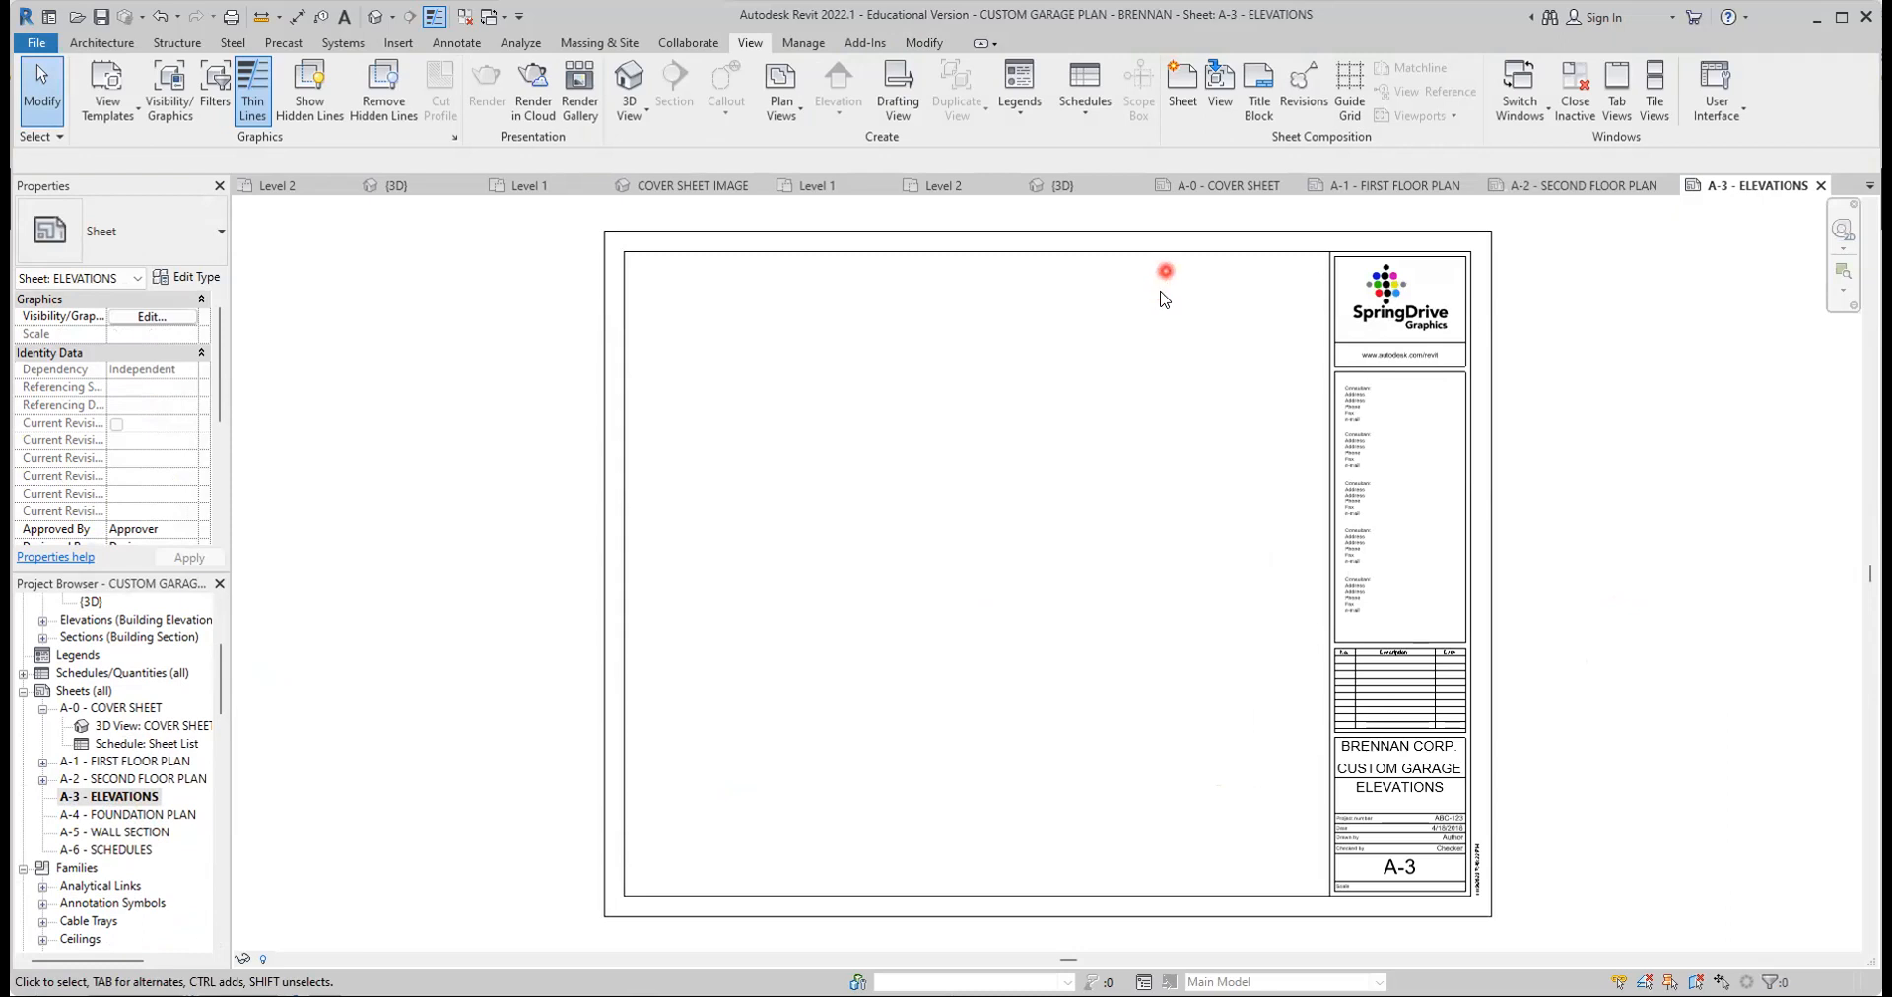
{"action": "left_click", "coordinate": [222, 686]}
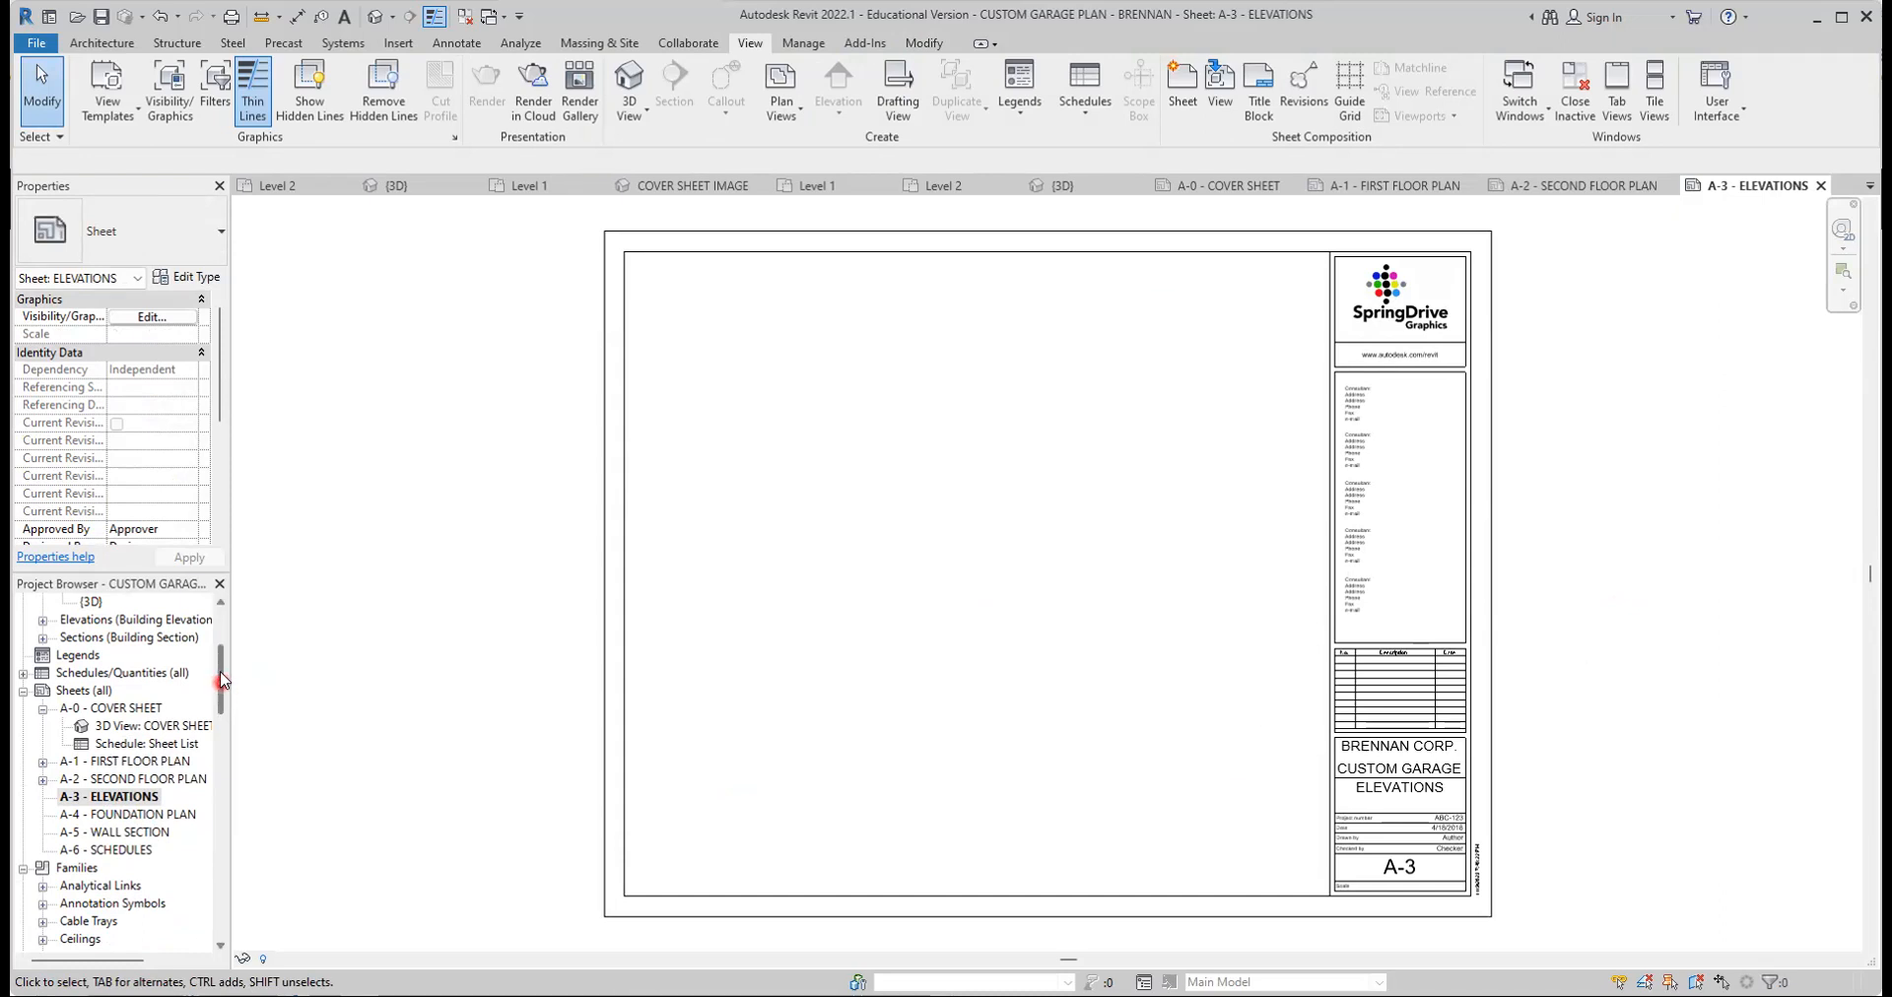
{"action": "left_click_drag", "start_coordinate": [222, 687], "coordinate": [221, 667]}
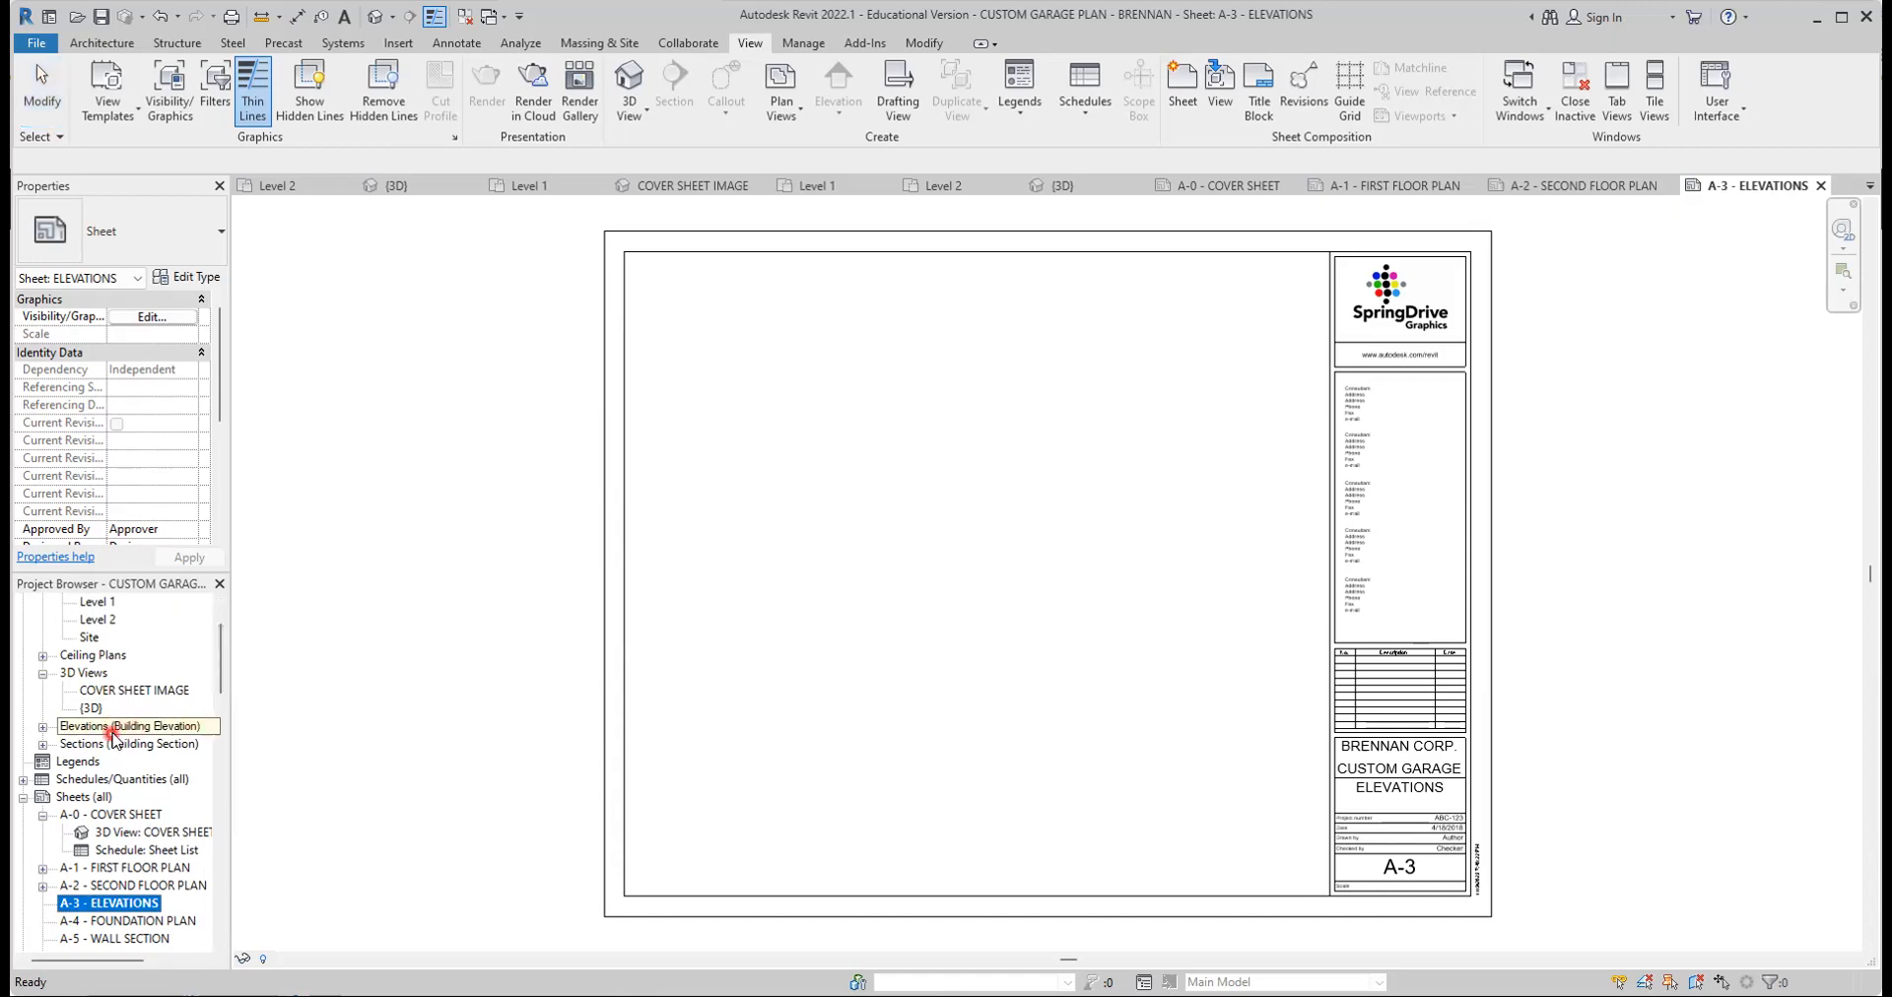
{"action": "left_click", "coordinate": [43, 729]}
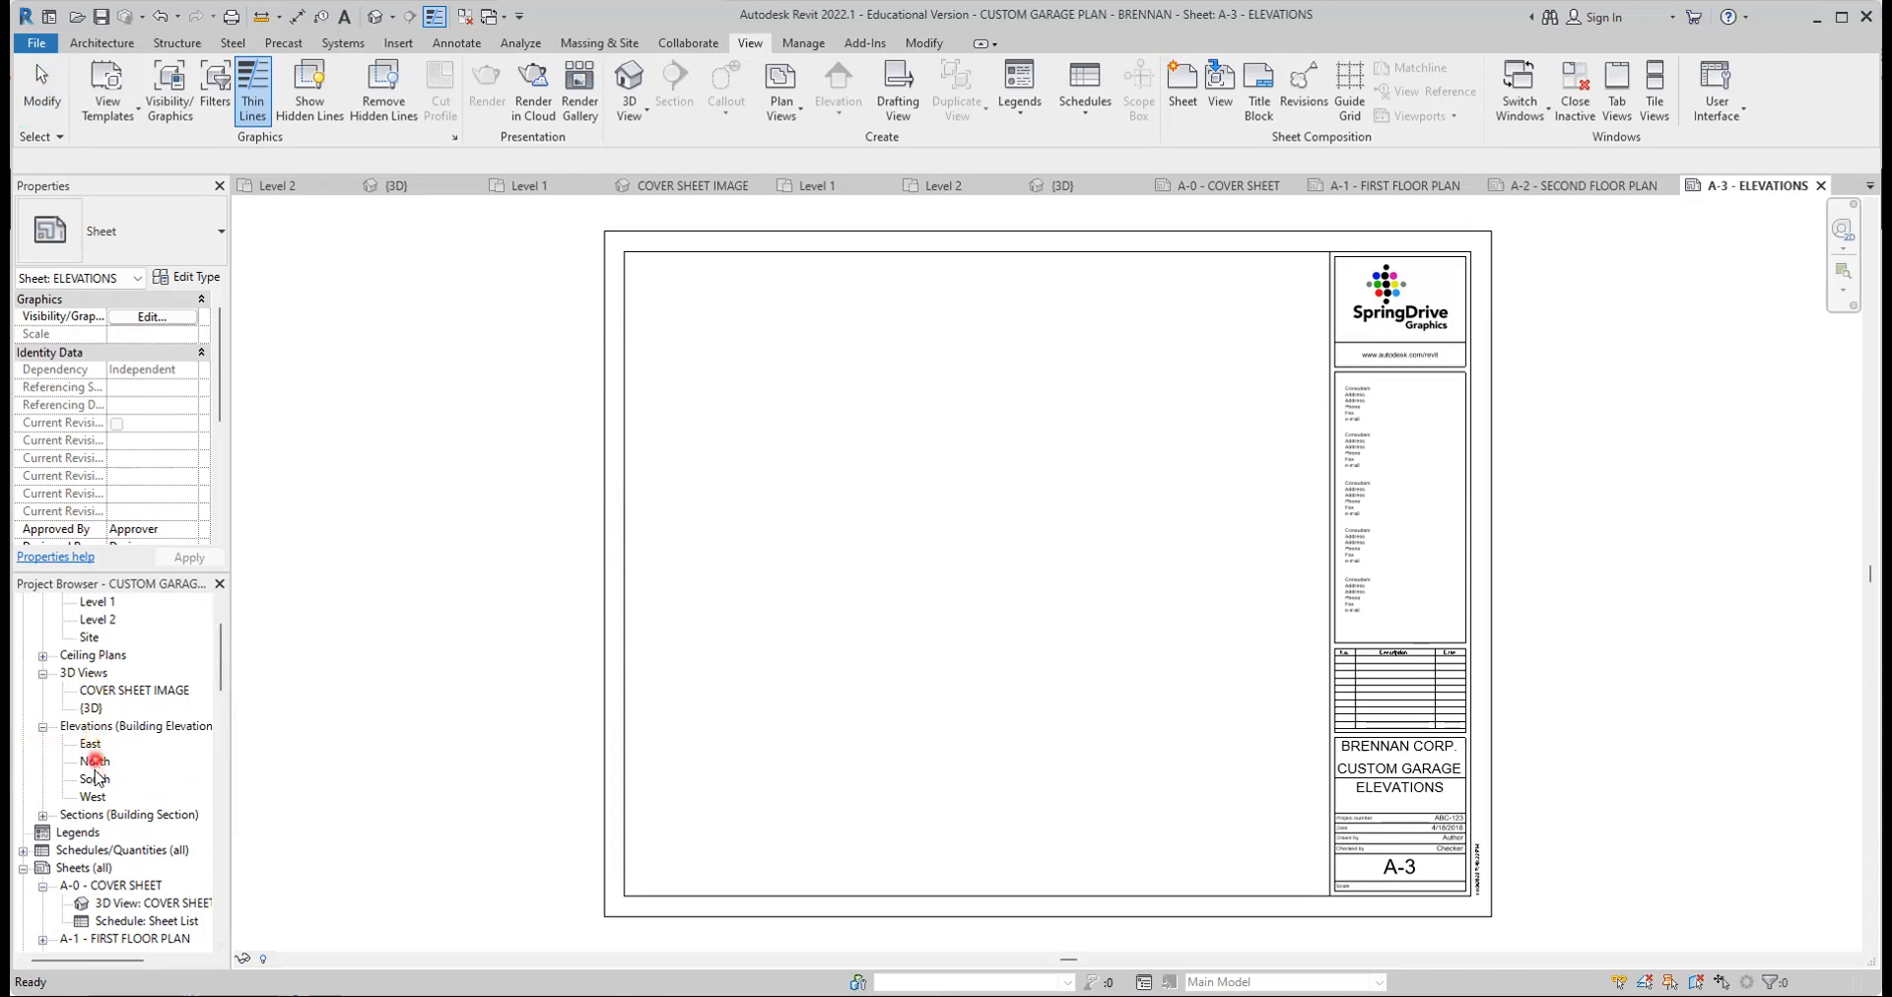
{"action": "left_click", "coordinate": [91, 745]}
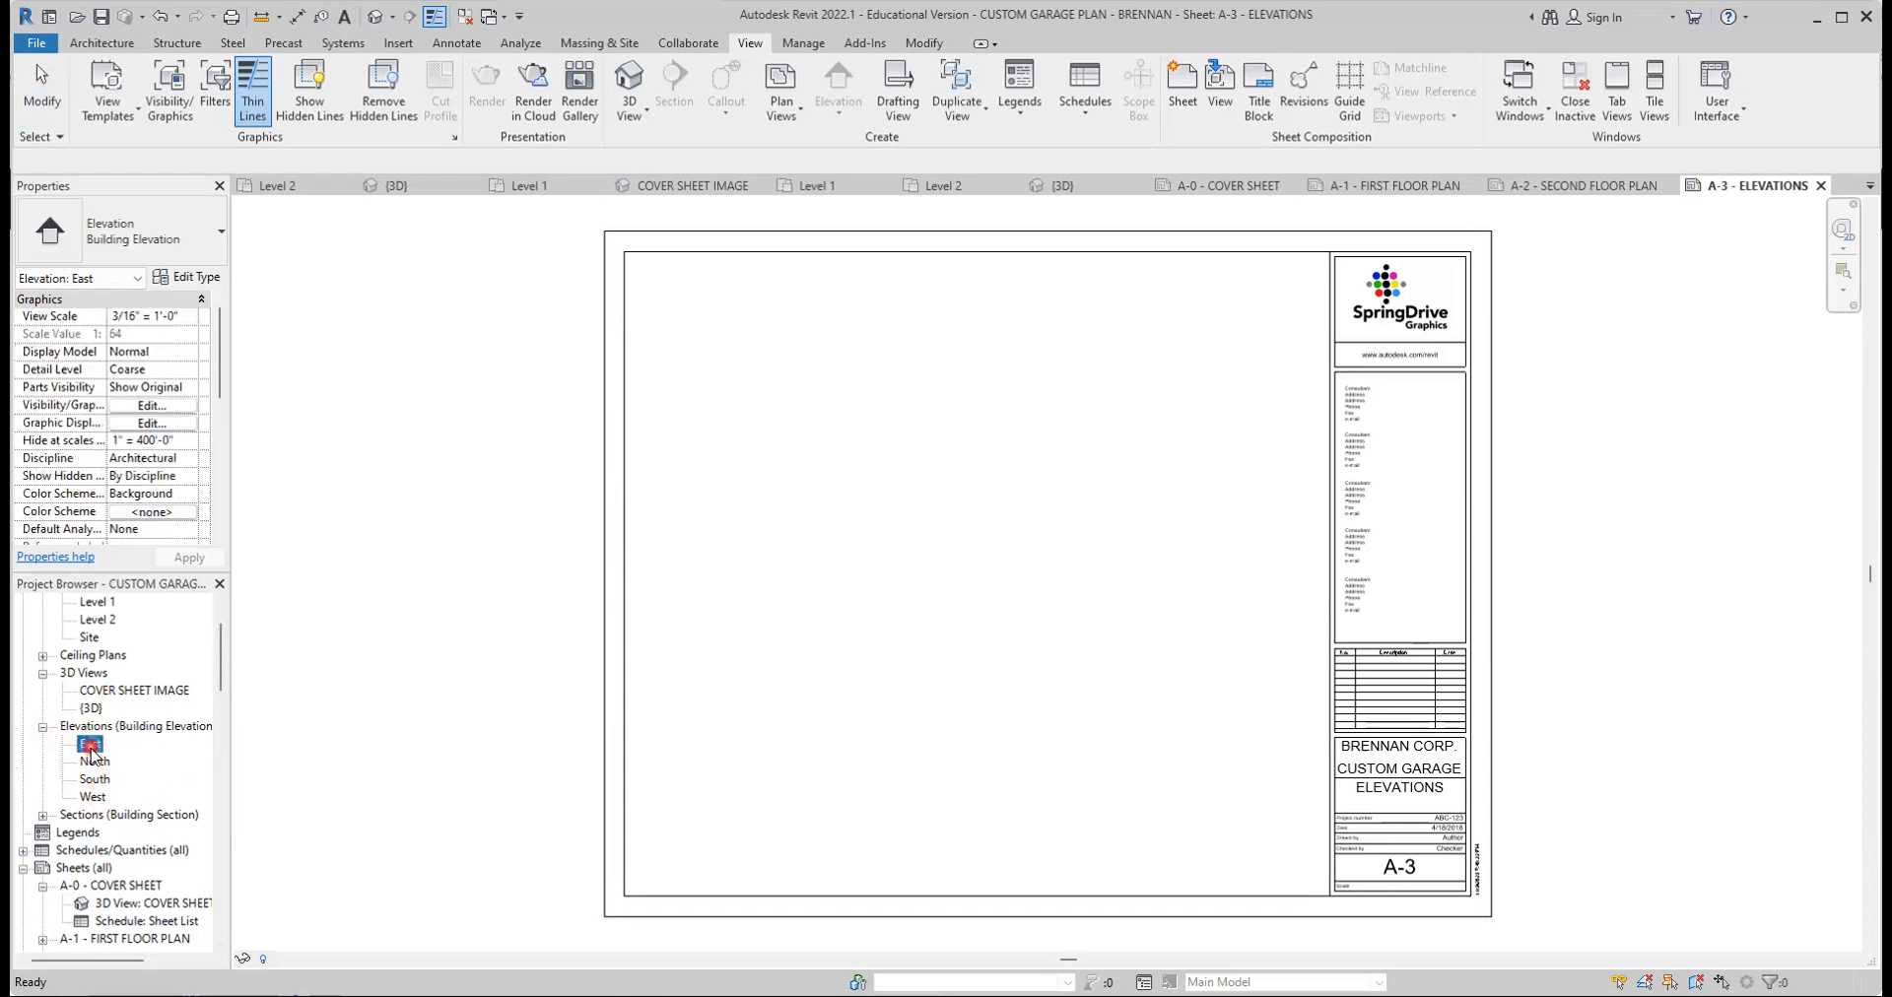
{"action": "left_click_drag", "start_coordinate": [746, 399], "coordinate": [815, 389]}
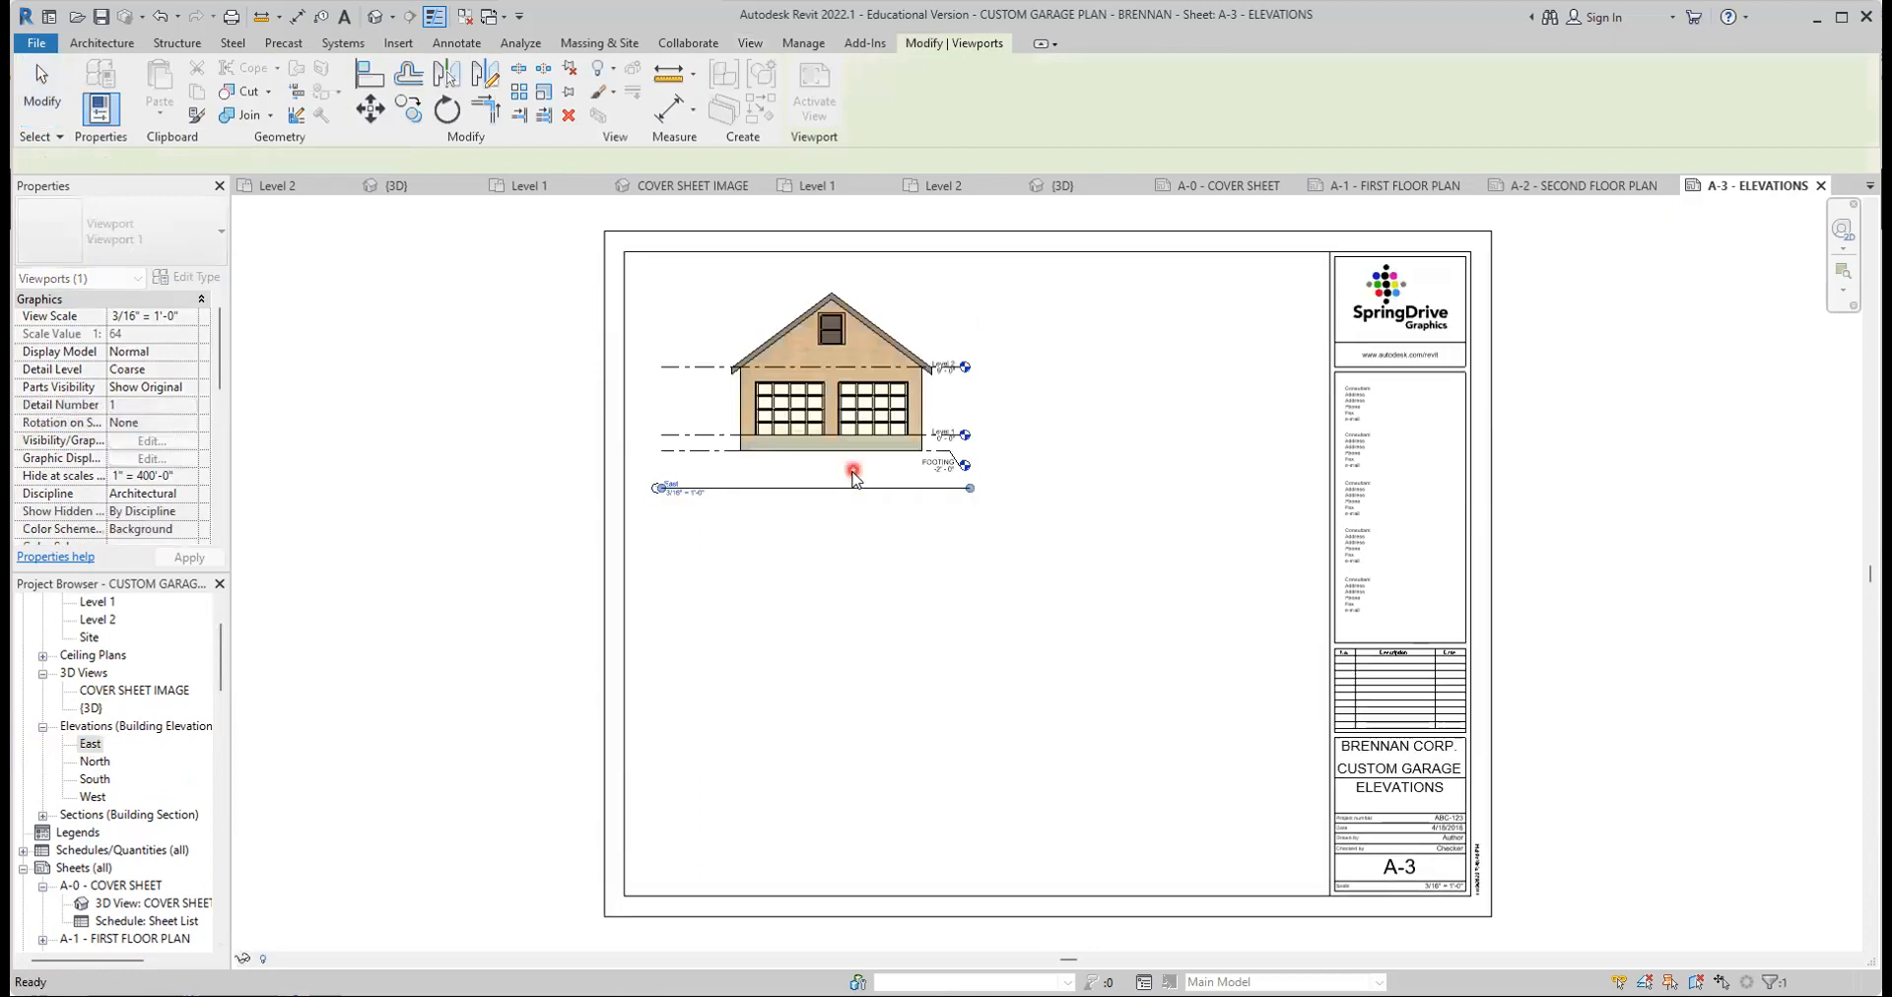
{"action": "left_click", "coordinate": [890, 636]}
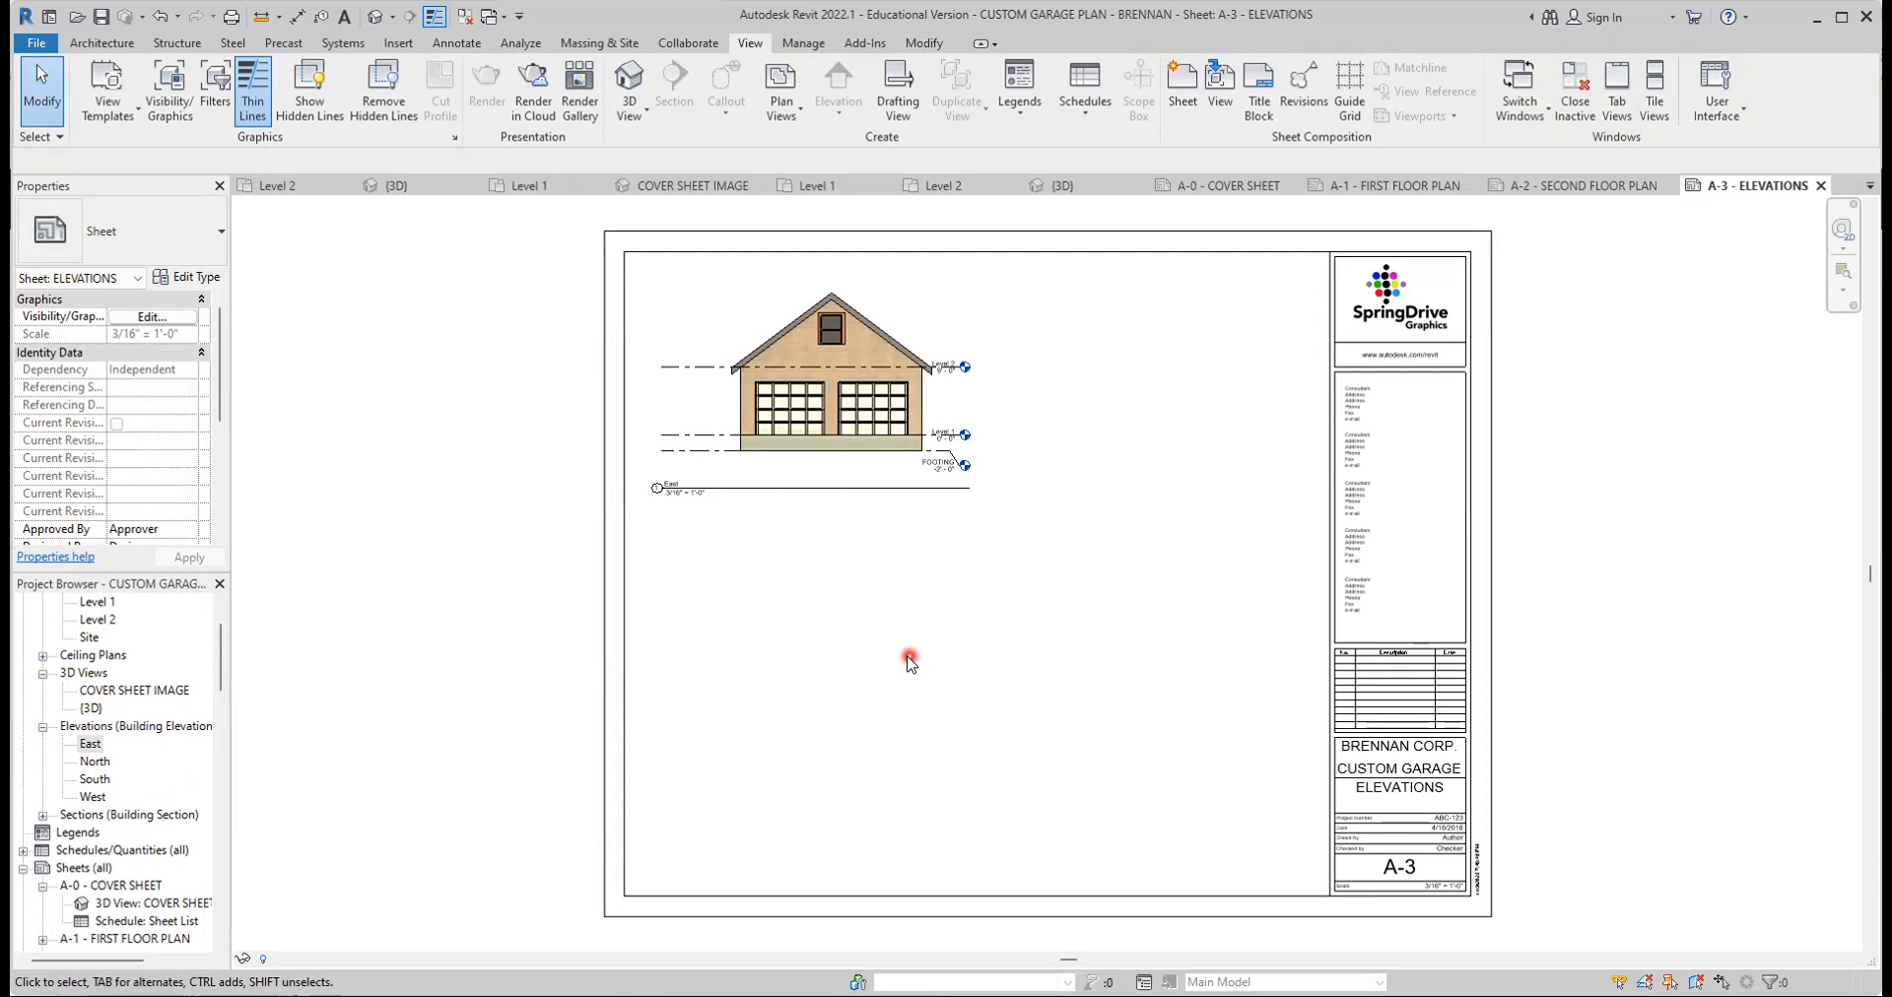
Place the North elevation on sheet A-3 beside the East elevation, with its roof and levels roughly aligned
{"action": "left_click", "coordinate": [98, 763]}
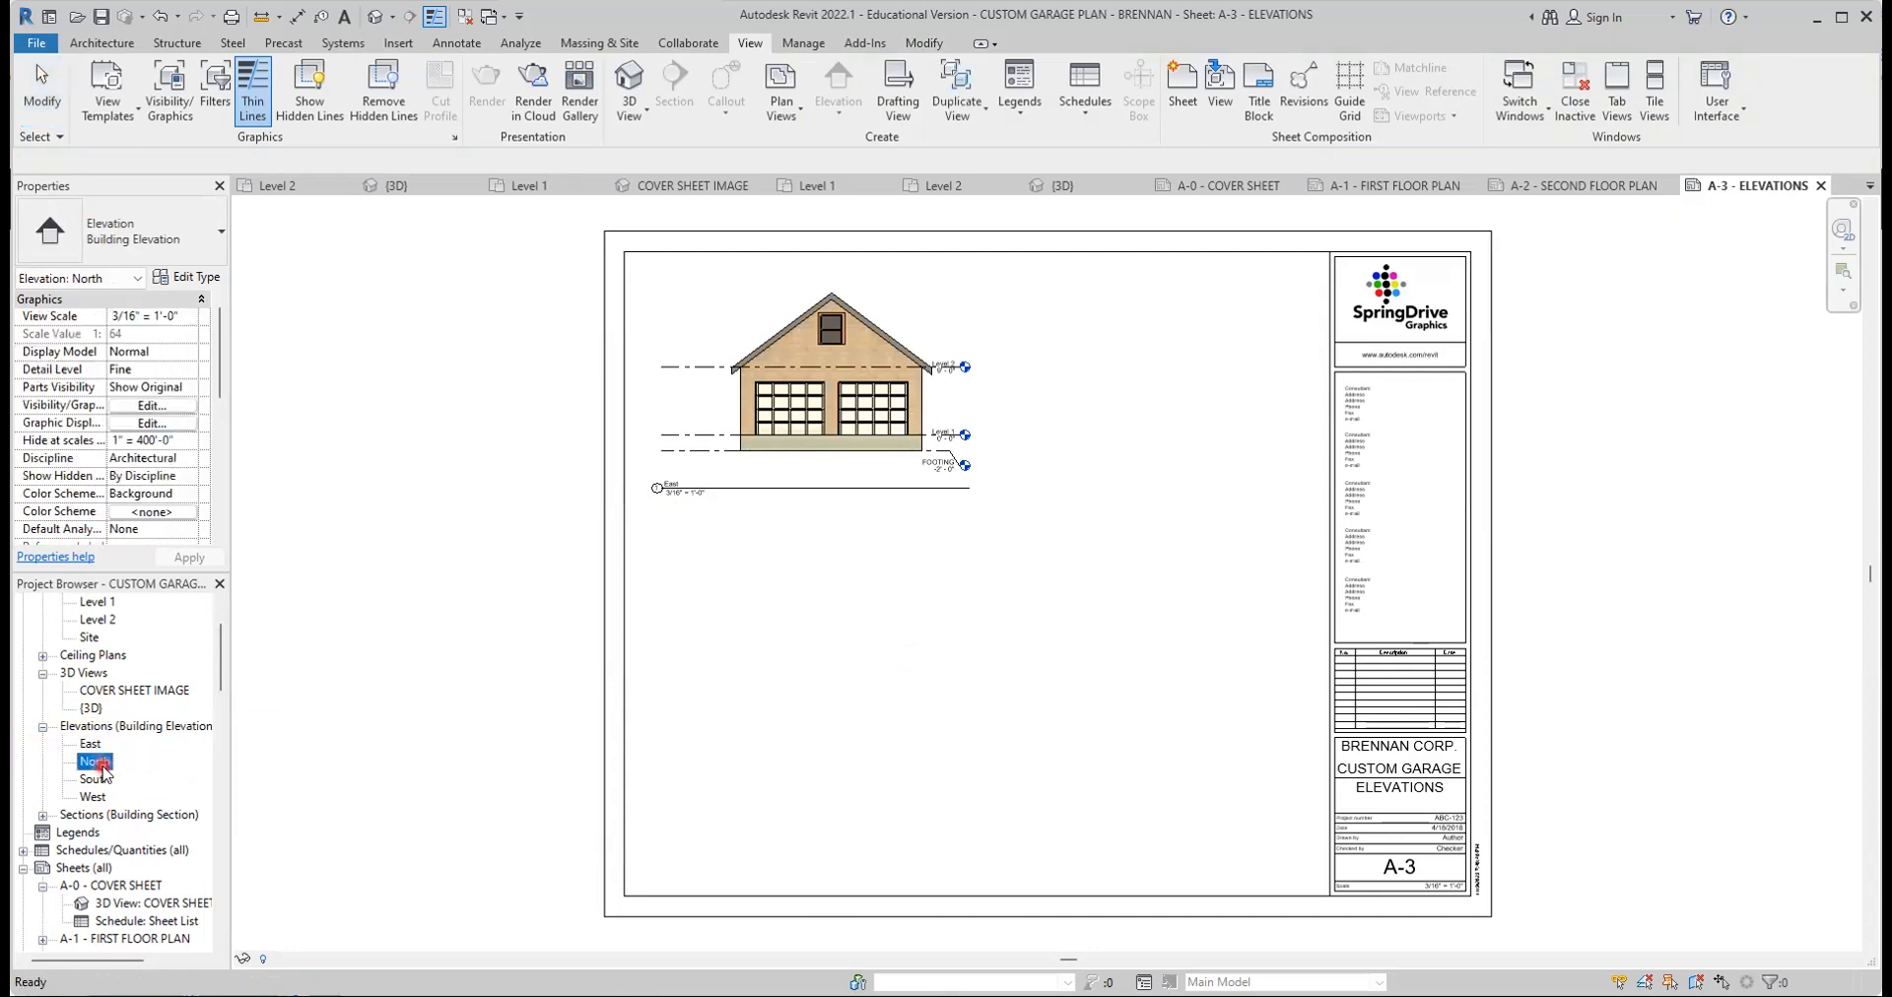
{"action": "mouse_move", "coordinate": [1156, 395]}
{"action": "left_mouse_down"}
{"action": "mouse_move", "coordinate": [1132, 393]}
{"action": "mouse_move", "coordinate": [1132, 376]}
{"action": "mouse_move", "coordinate": [1153, 382]}
{"action": "left_mouse_up"}
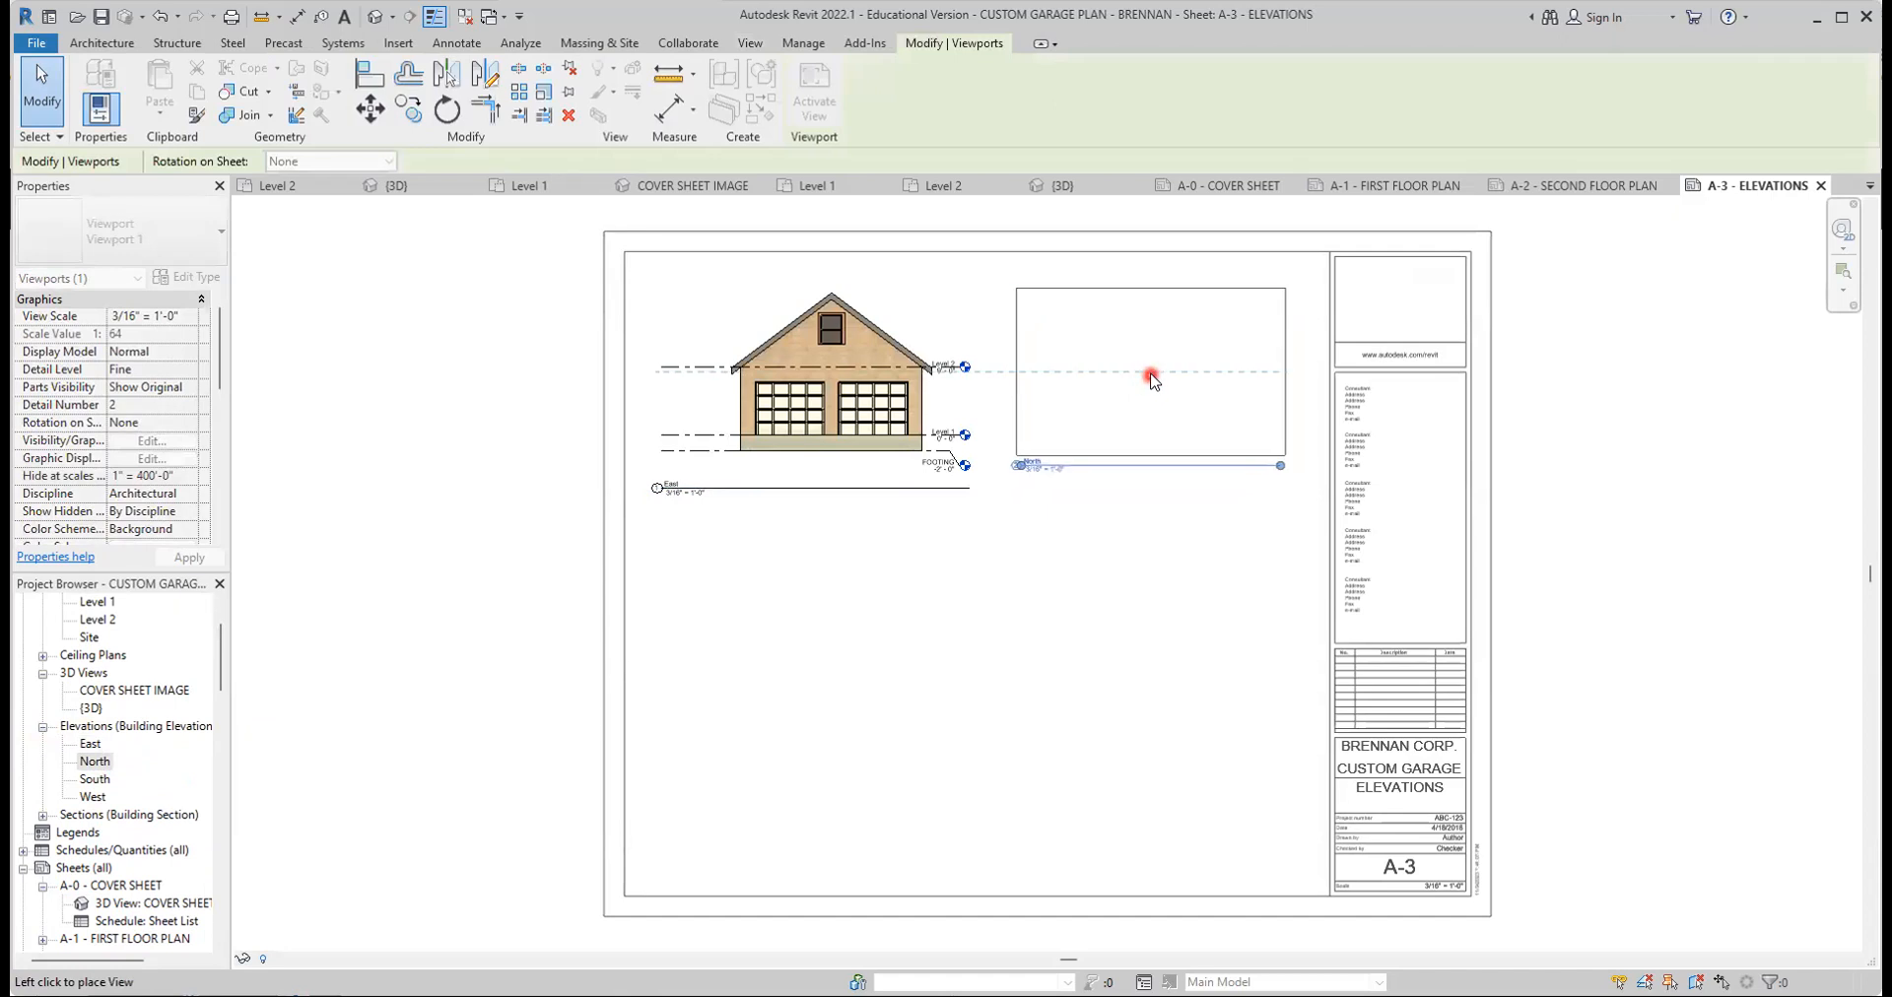
{"action": "left_click", "coordinate": [1153, 382]}
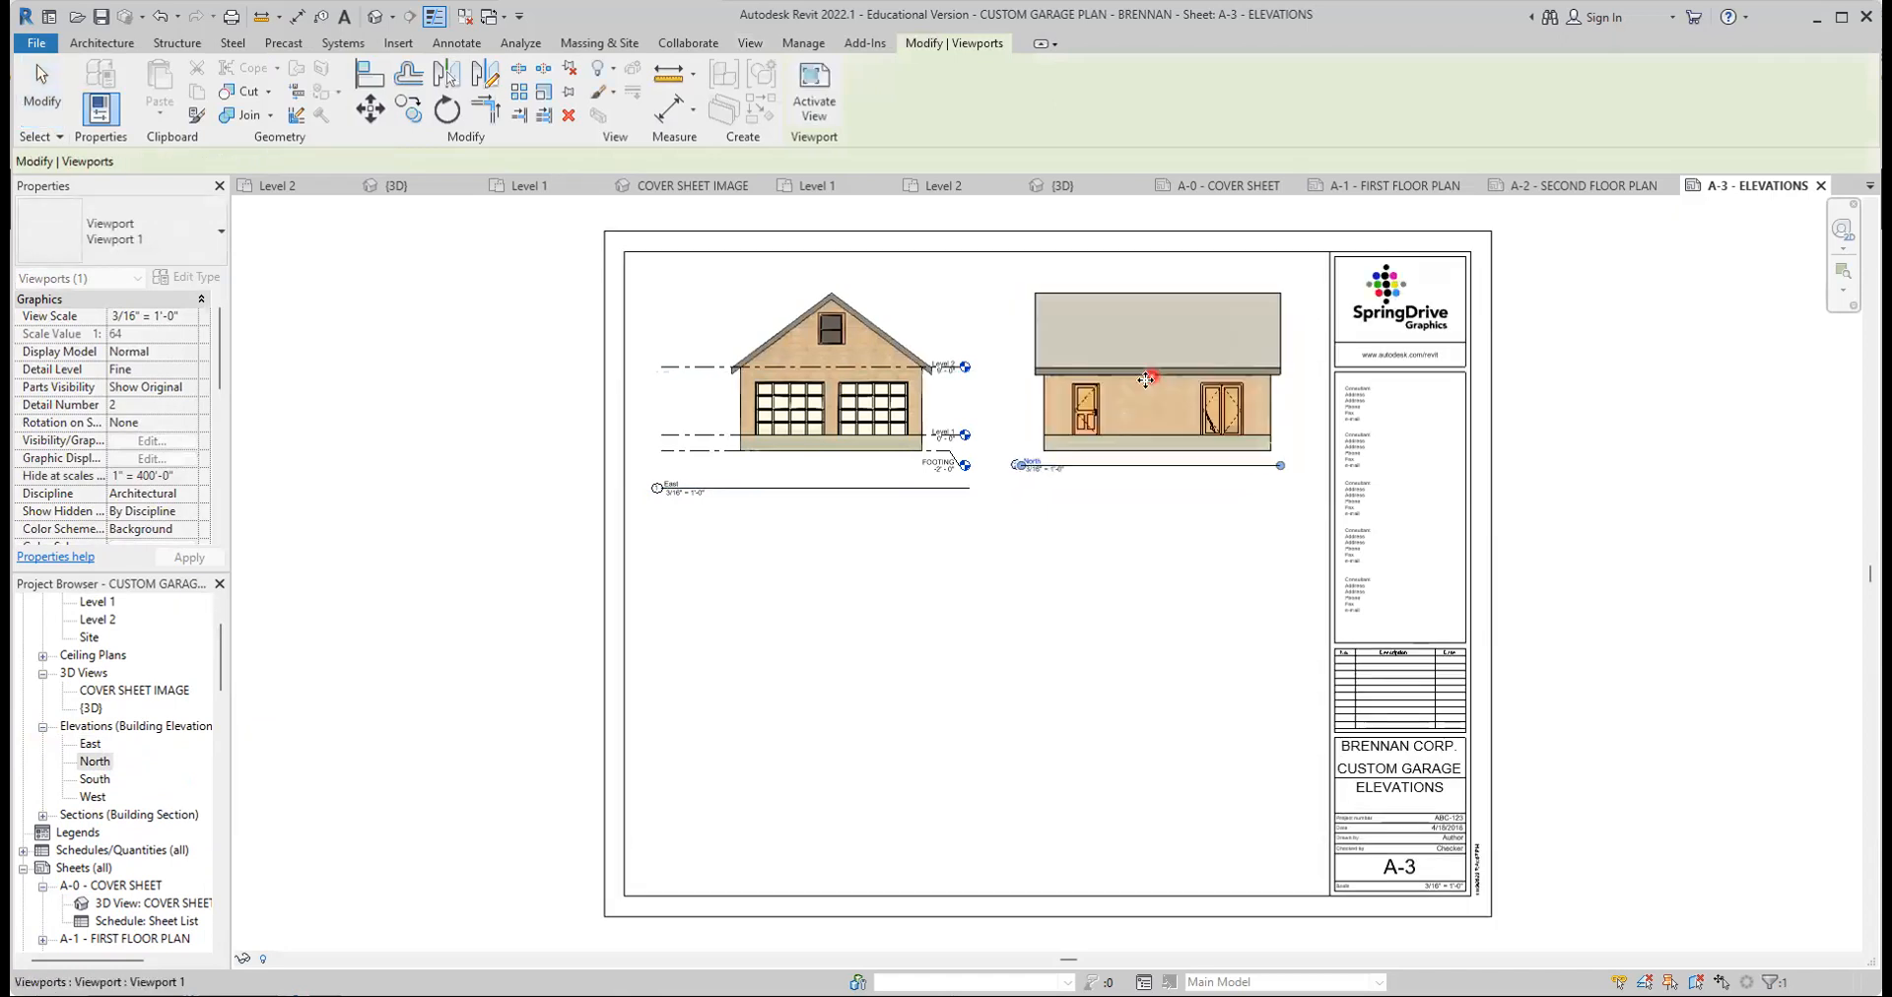
Place the South elevation on sheet A-3 directly below the North elevation, with the view titles aligned vertically
{"action": "left_click", "coordinate": [95, 779]}
{"action": "left_click_drag", "start_coordinate": [94, 779], "coordinate": [1149, 645]}
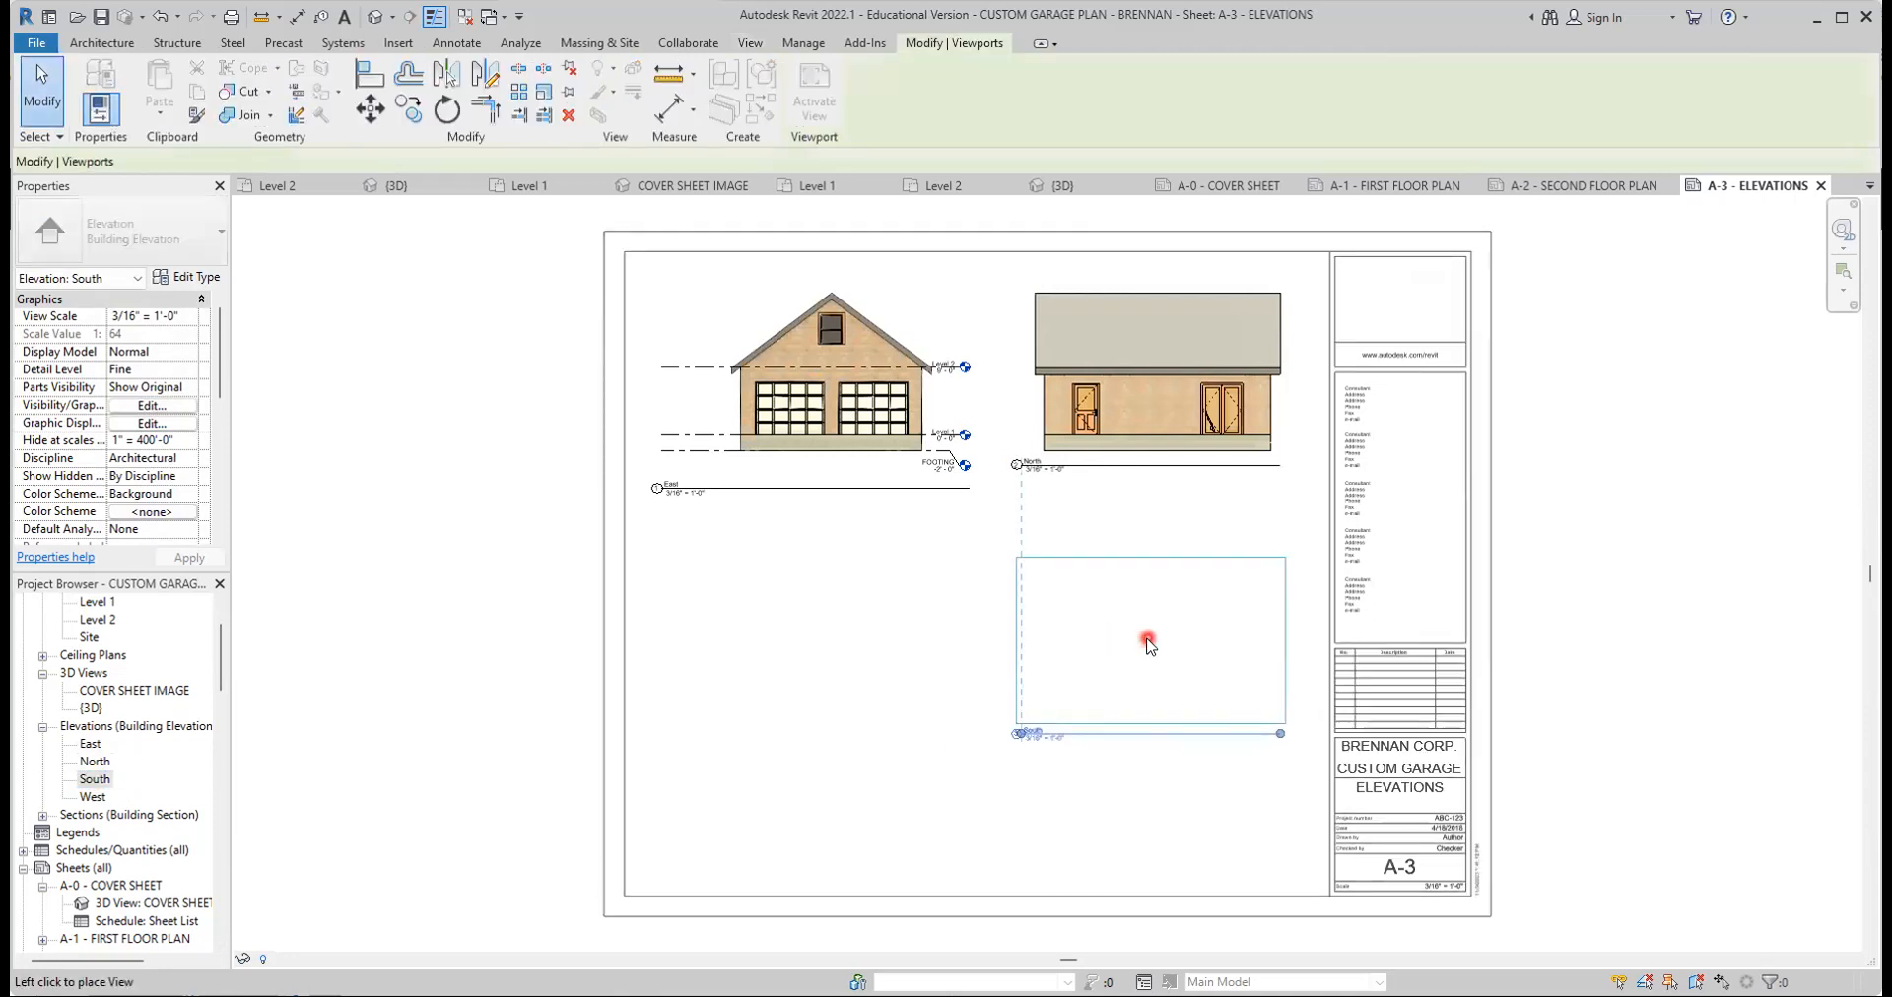
{"action": "left_click", "coordinate": [1149, 643]}
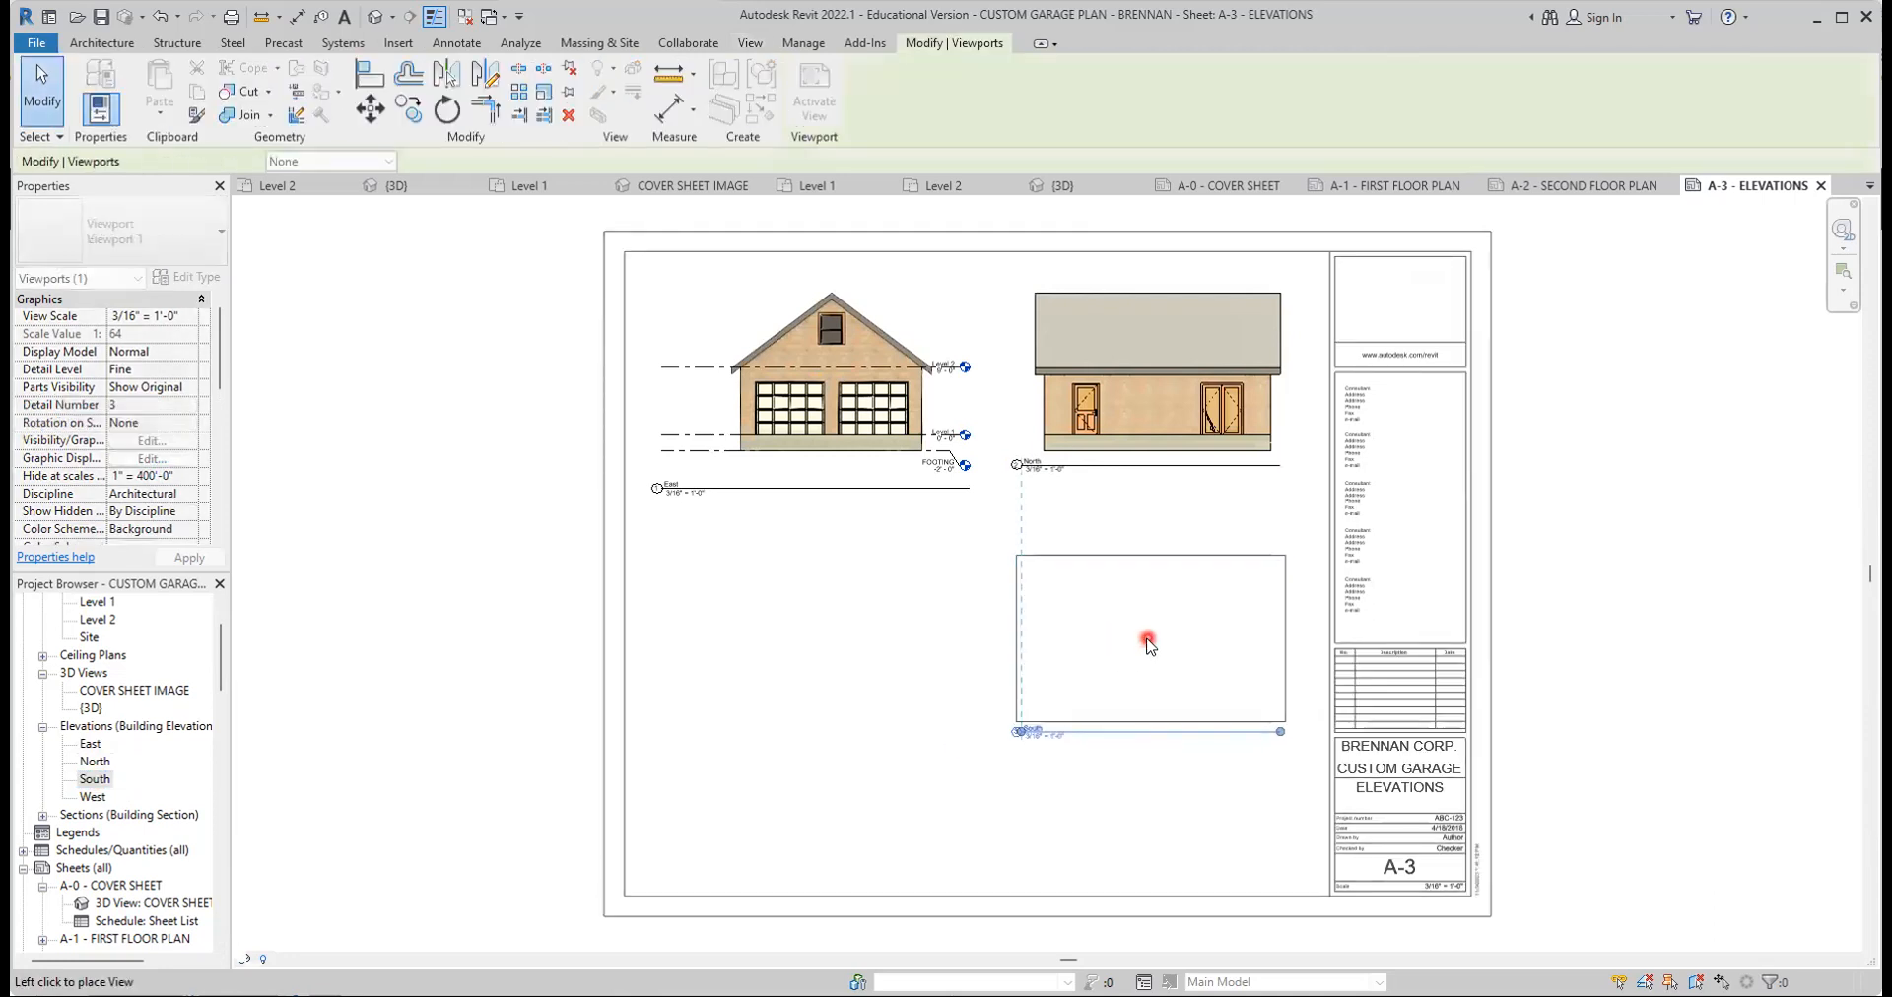
Place the West elevation on sheet A-3 below the East elevation, in line with the South elevation
{"action": "left_click", "coordinate": [98, 797]}
{"action": "left_click_drag", "start_coordinate": [99, 797], "coordinate": [837, 645]}
{"action": "left_click", "coordinate": [935, 783]}
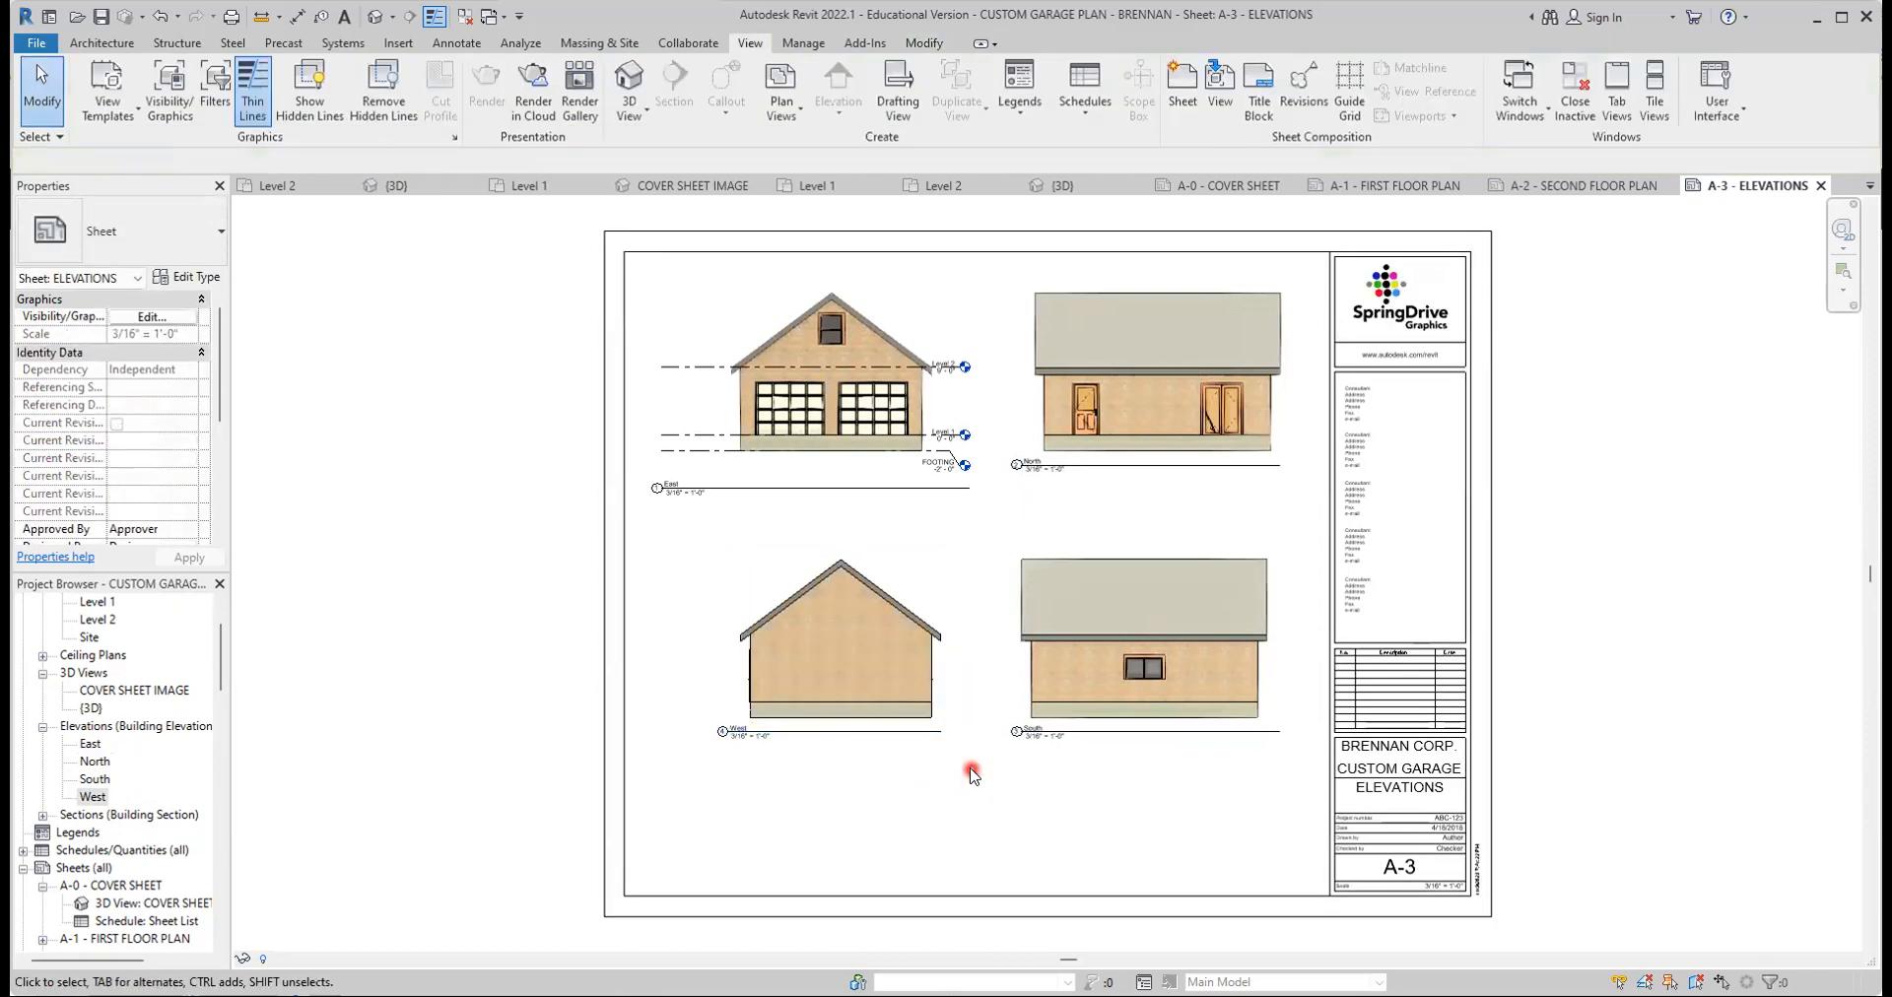
Lower the North elevation's view title so it lines up with the East elevation's title
{"action": "left_click", "coordinate": [1105, 471]}
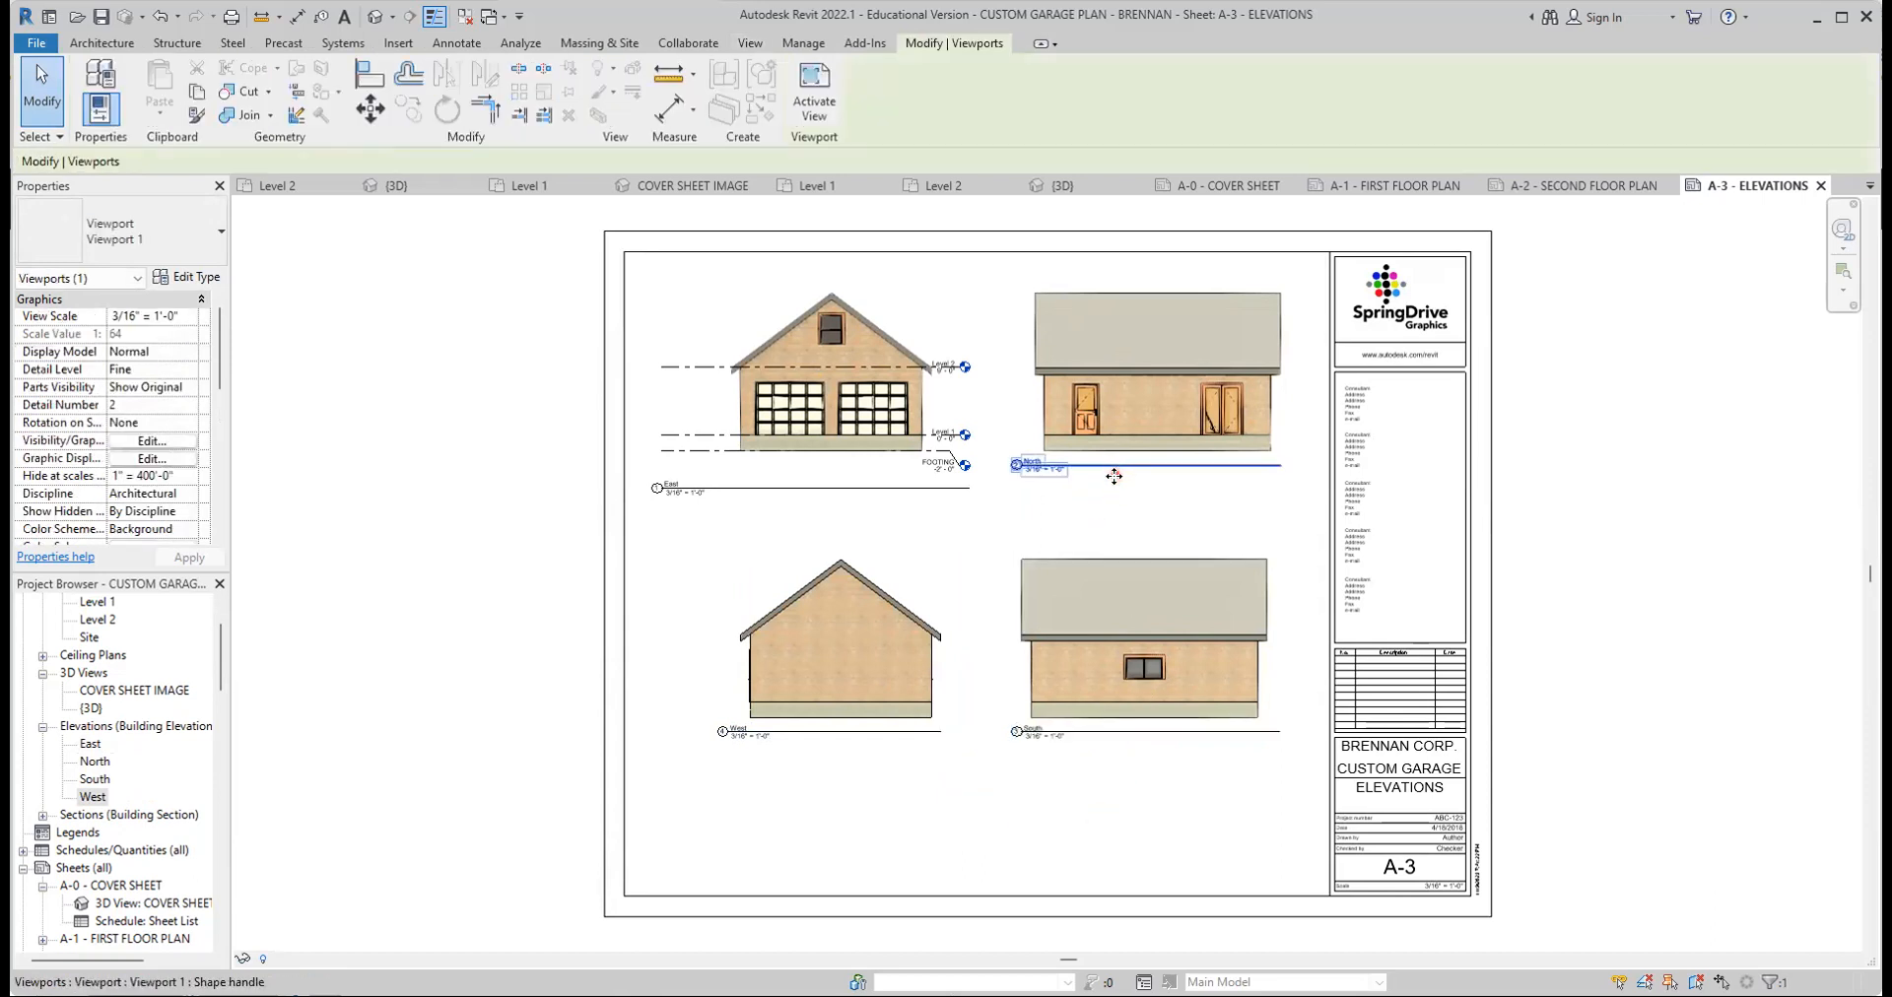
{"action": "left_click_drag", "start_coordinate": [1113, 476], "coordinate": [1111, 494]}
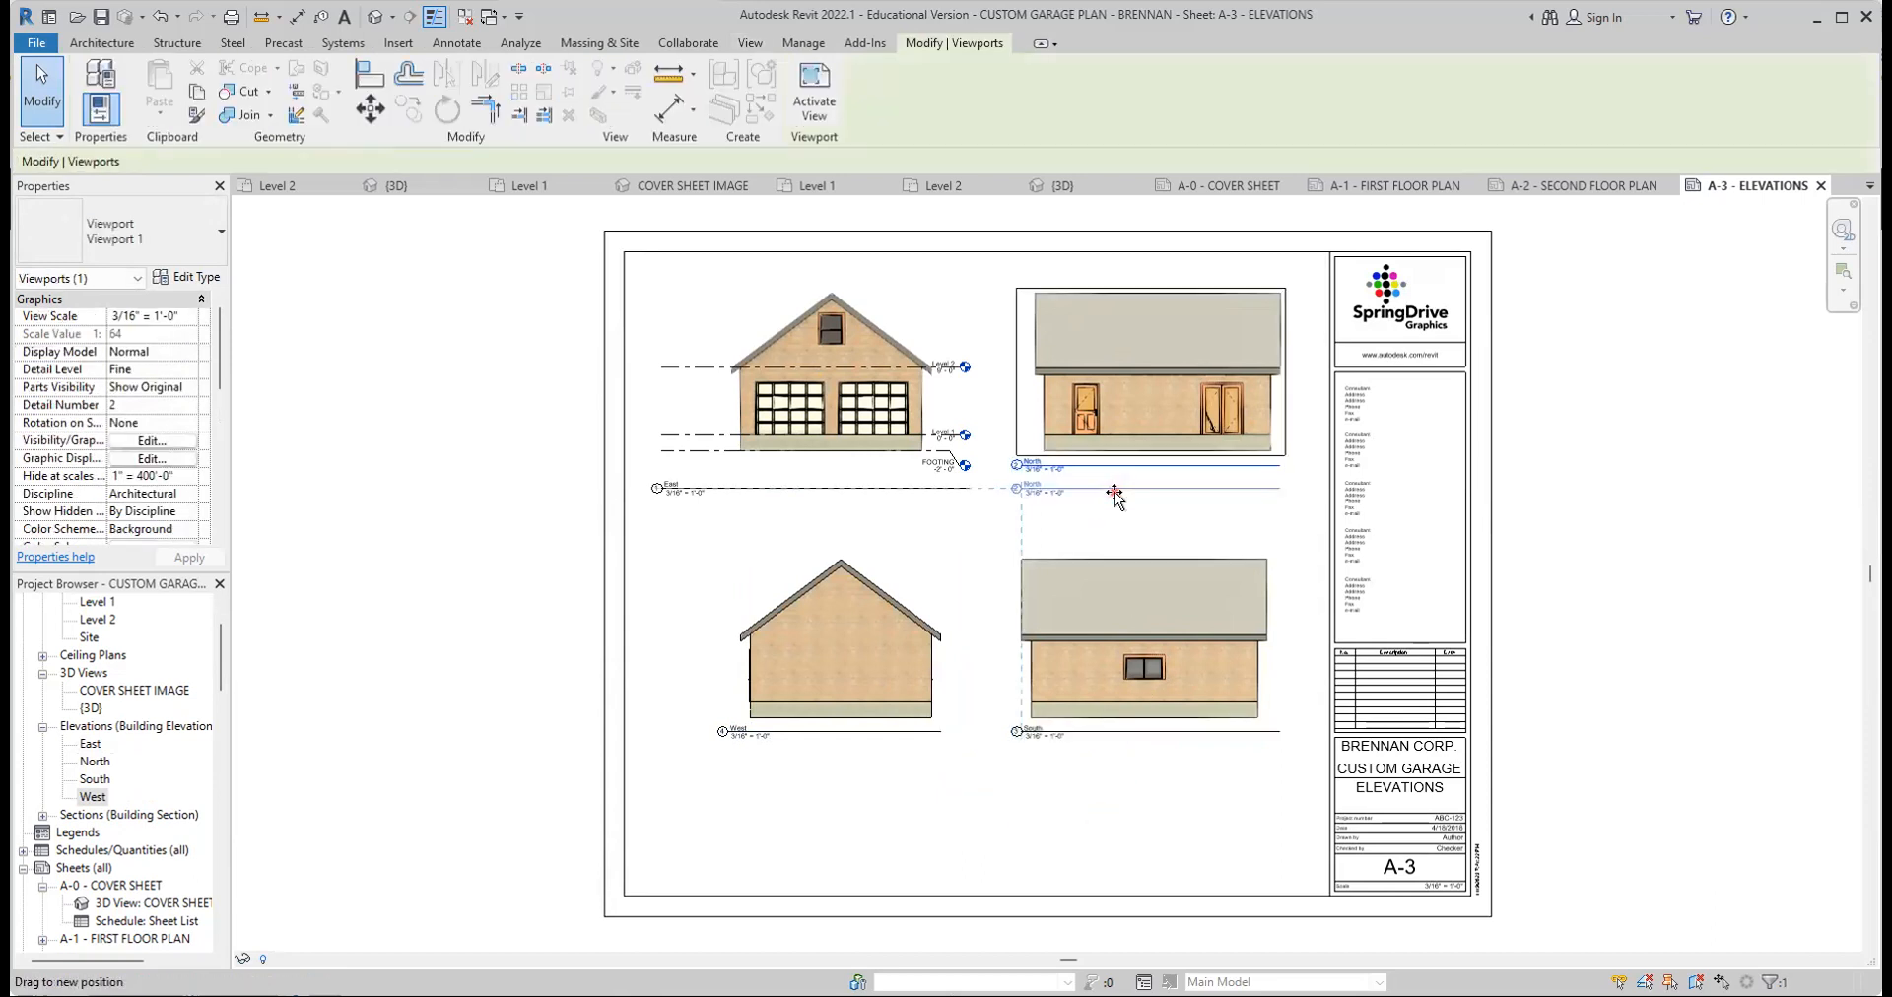
{"action": "left_click", "coordinate": [1529, 519]}
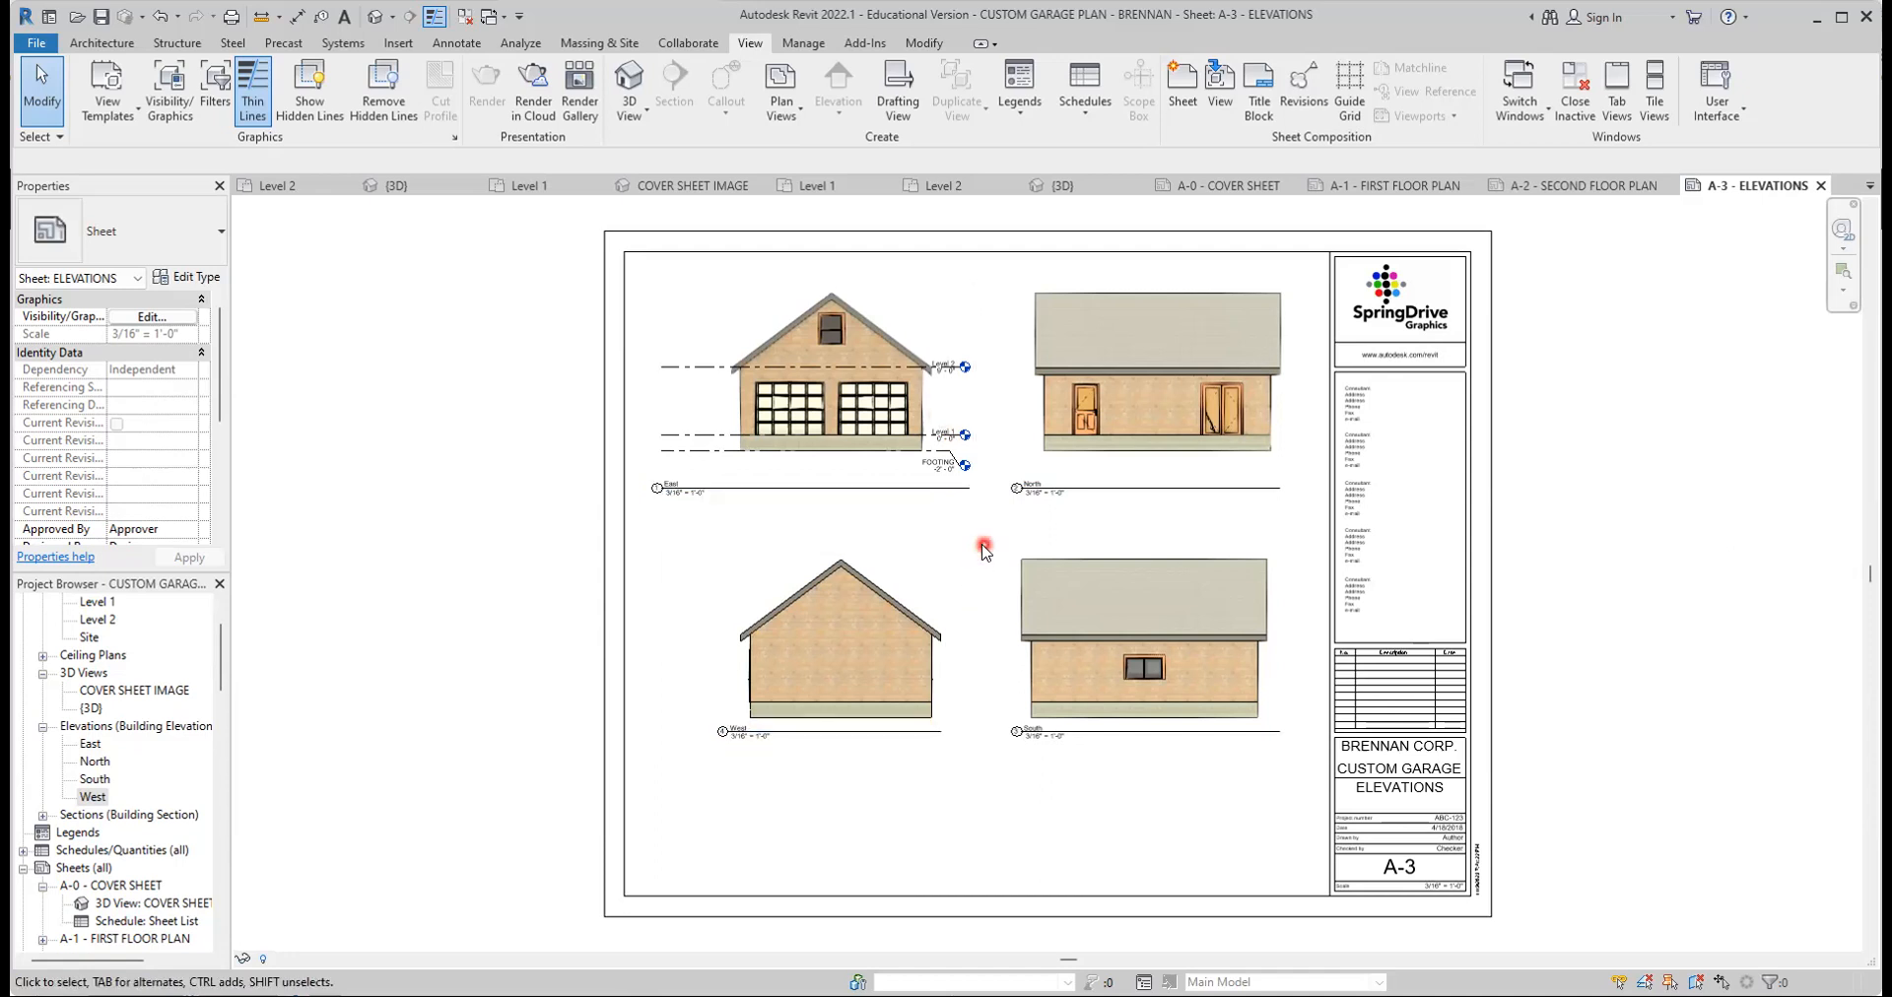
Examine the level markers, view titles and overall arrangement of the four elevations on sheet A-3
{"action": "scroll", "coordinate": [946, 394], "scroll_direction": "up", "scroll_amount": 5}
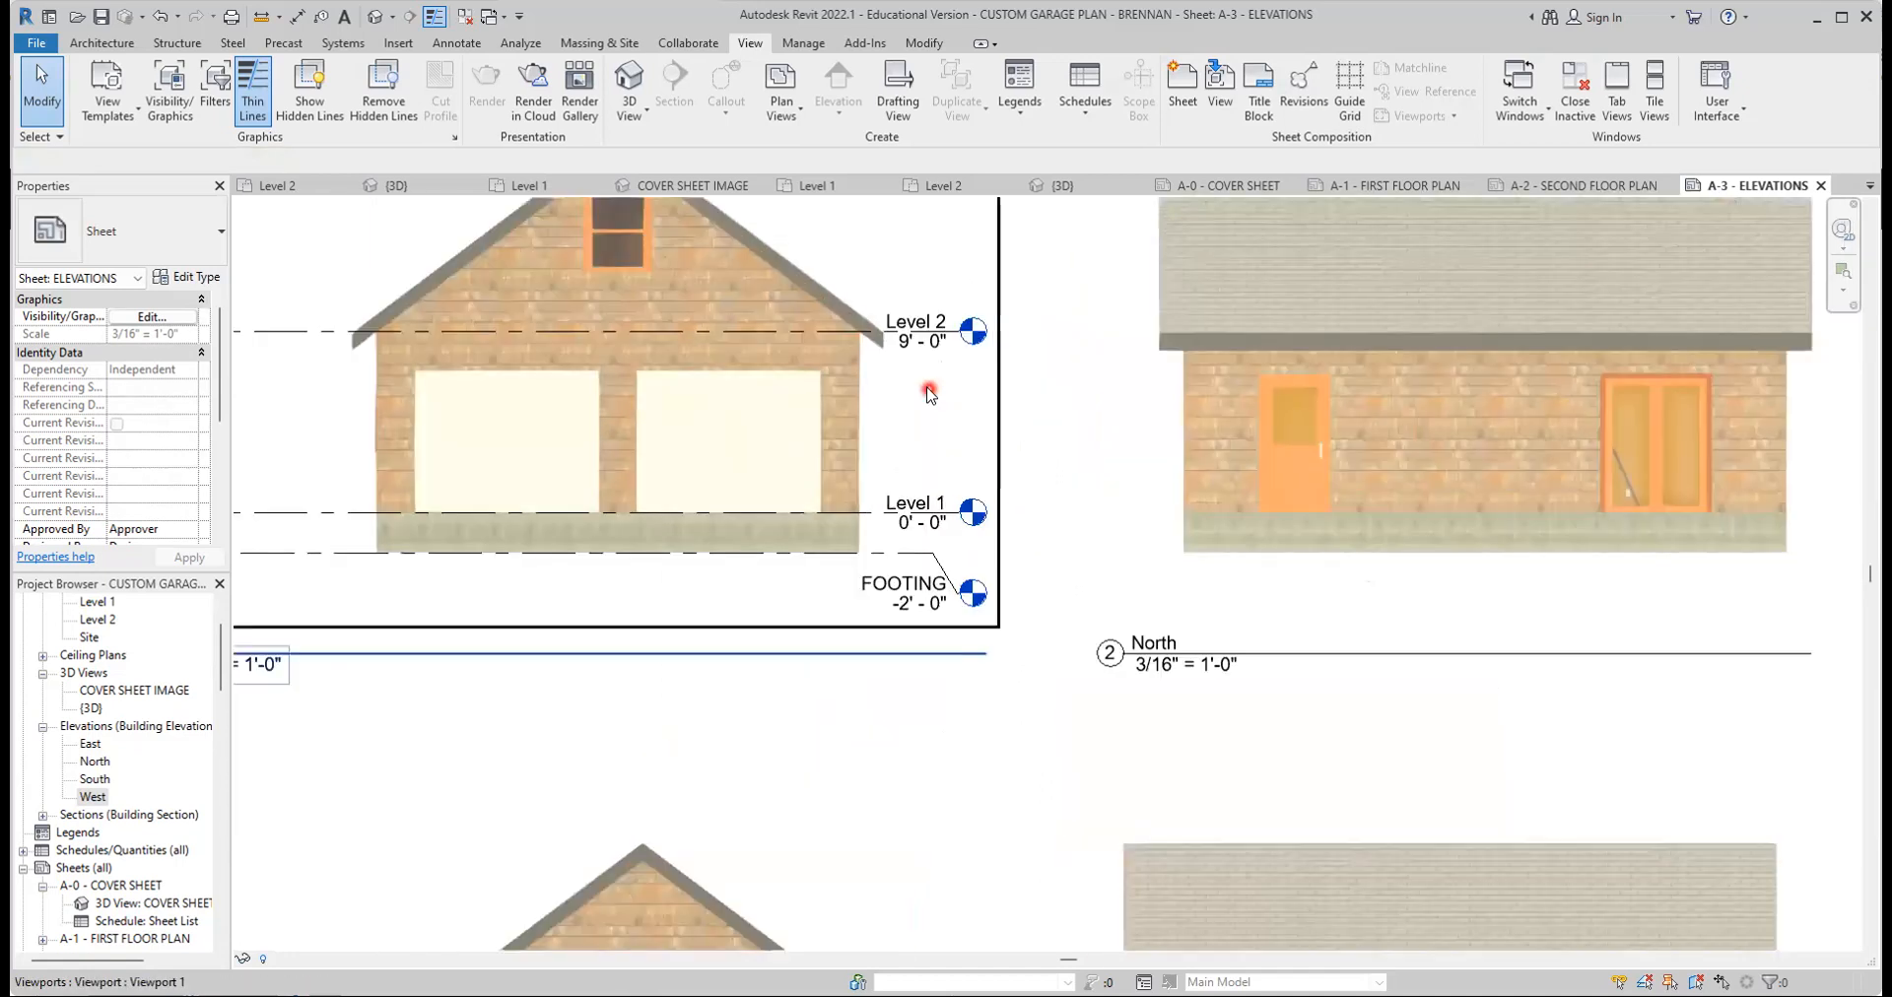
{"action": "scroll", "coordinate": [934, 398], "scroll_direction": "down", "scroll_amount": 5}
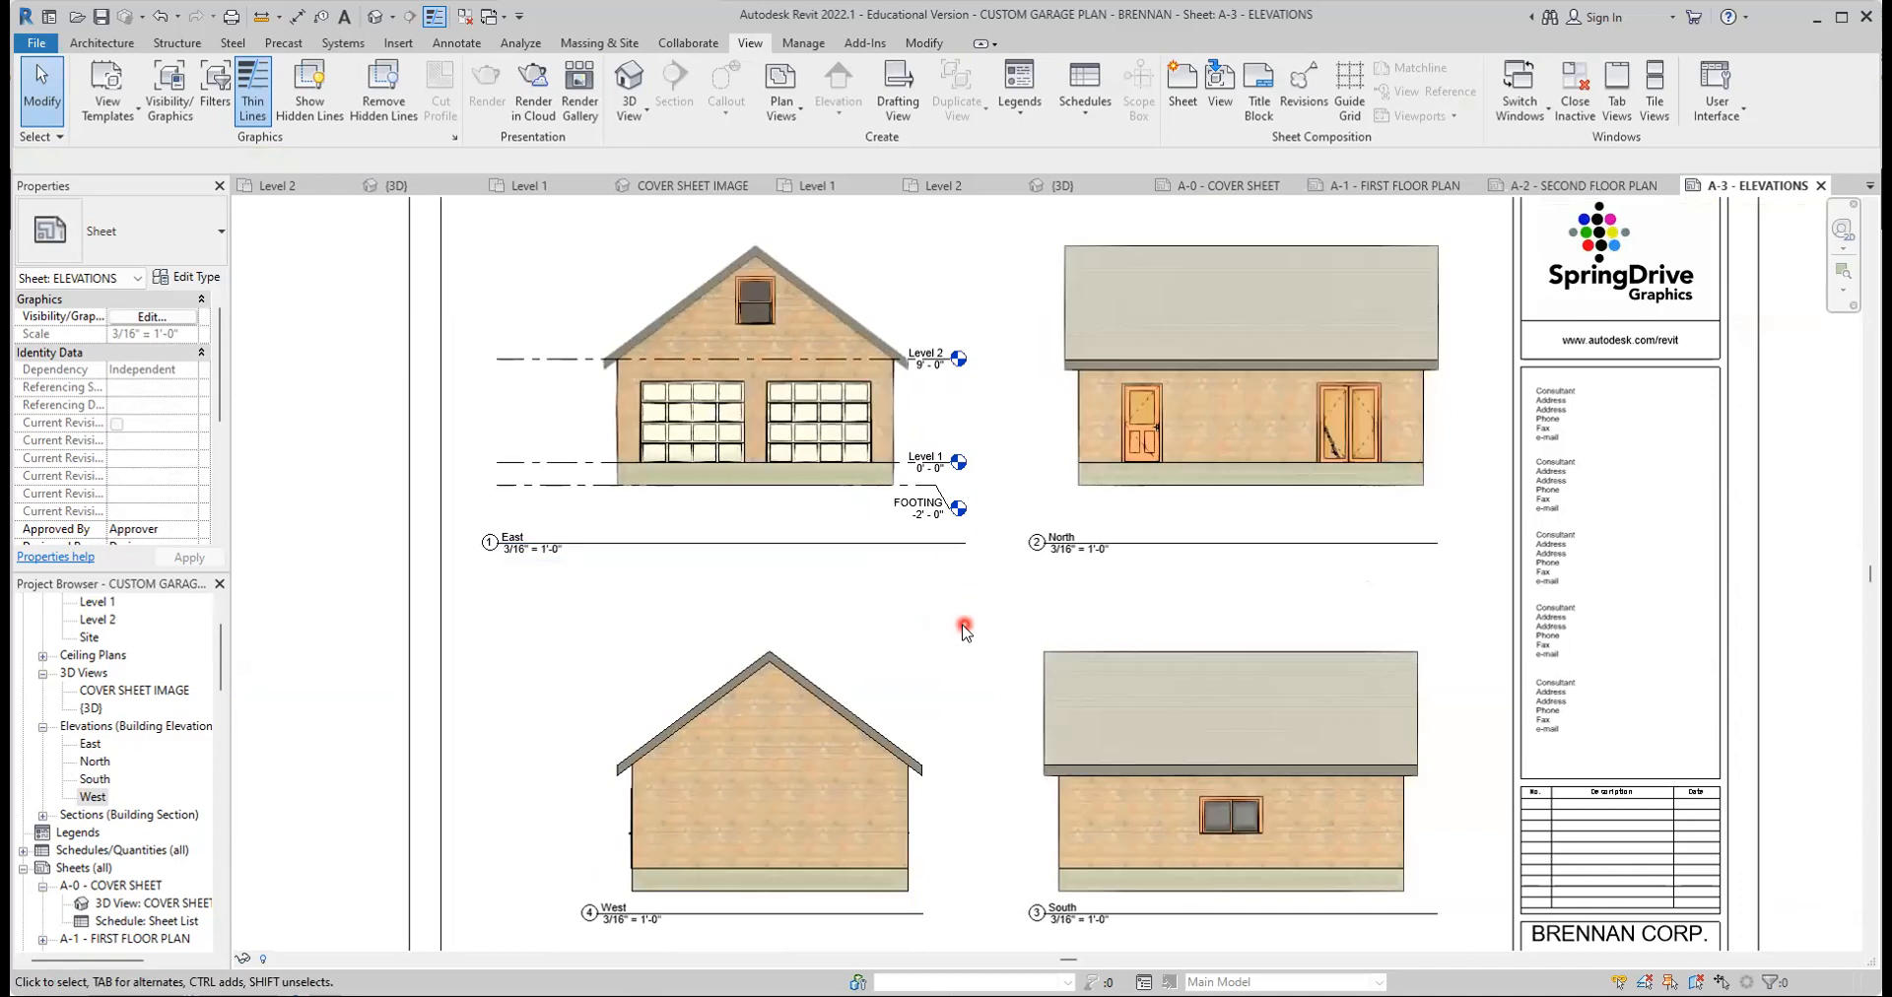
{"action": "scroll", "coordinate": [351, 726], "scroll_direction": "down", "scroll_amount": 3}
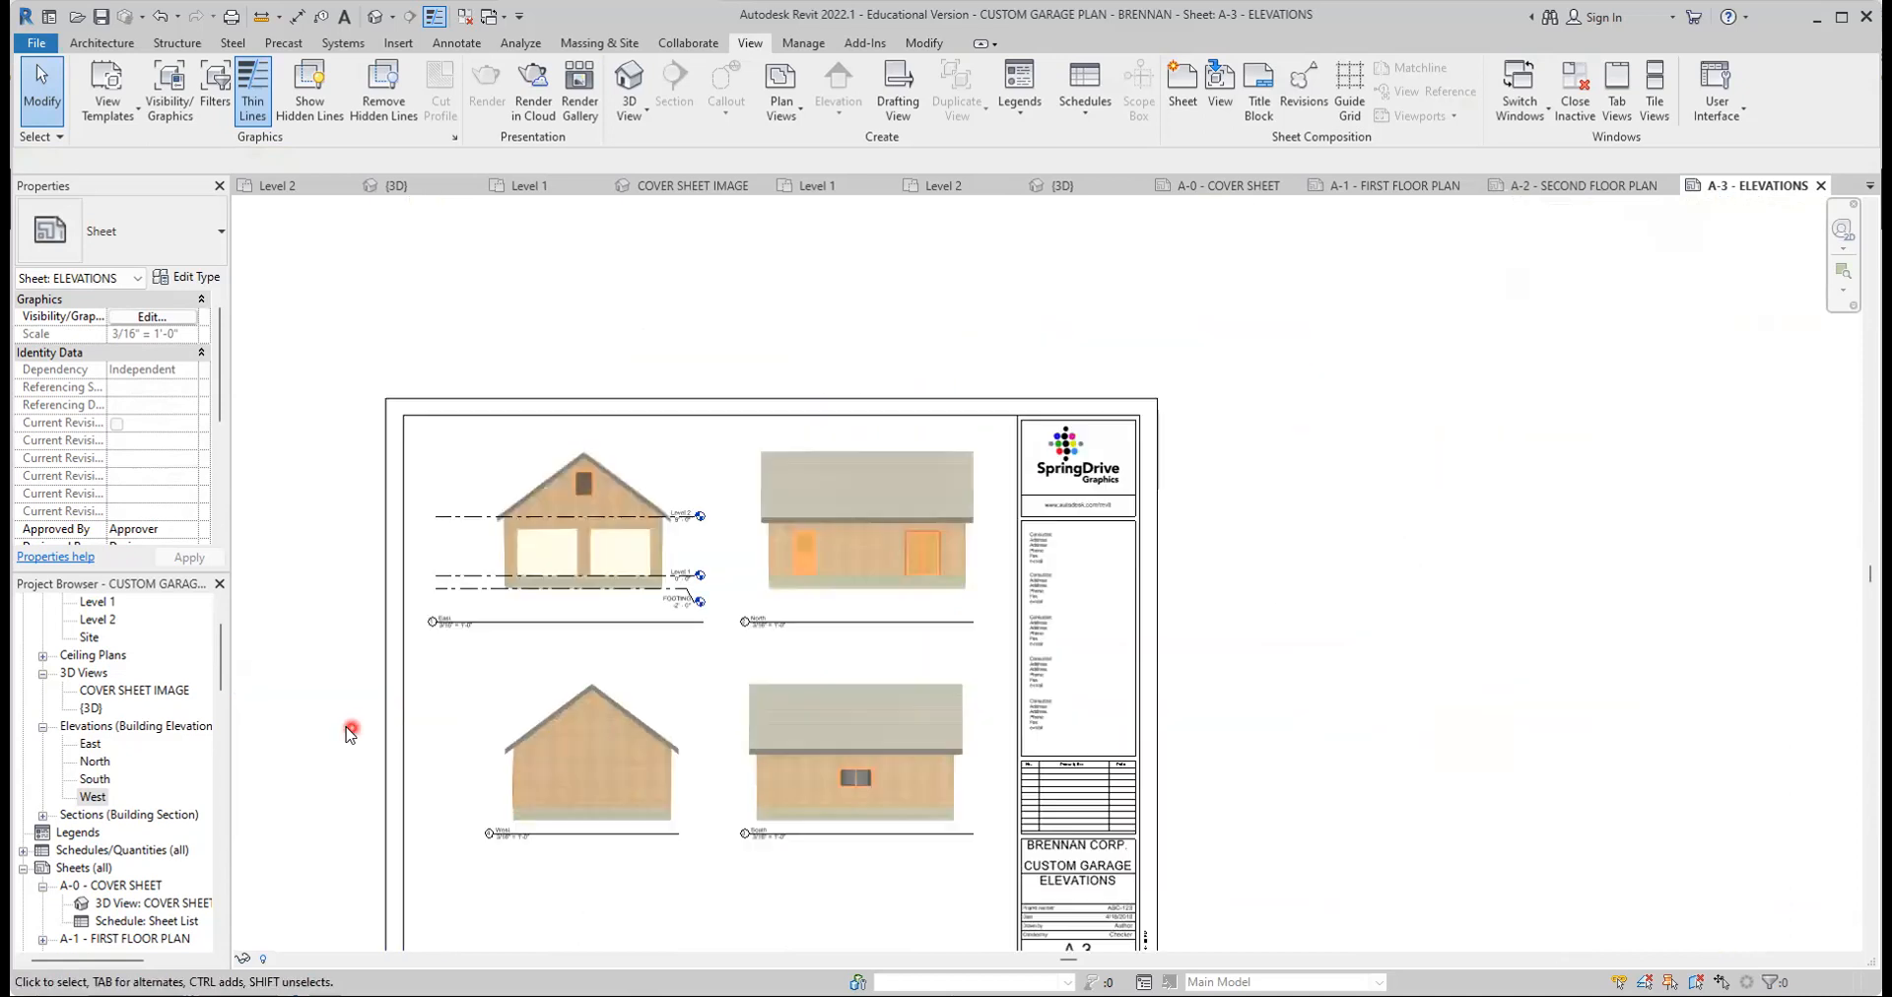
{"action": "scroll", "coordinate": [351, 737], "scroll_direction": "up", "scroll_amount": 1}
{"action": "scroll", "coordinate": [571, 670], "scroll_direction": "down", "scroll_amount": 1}
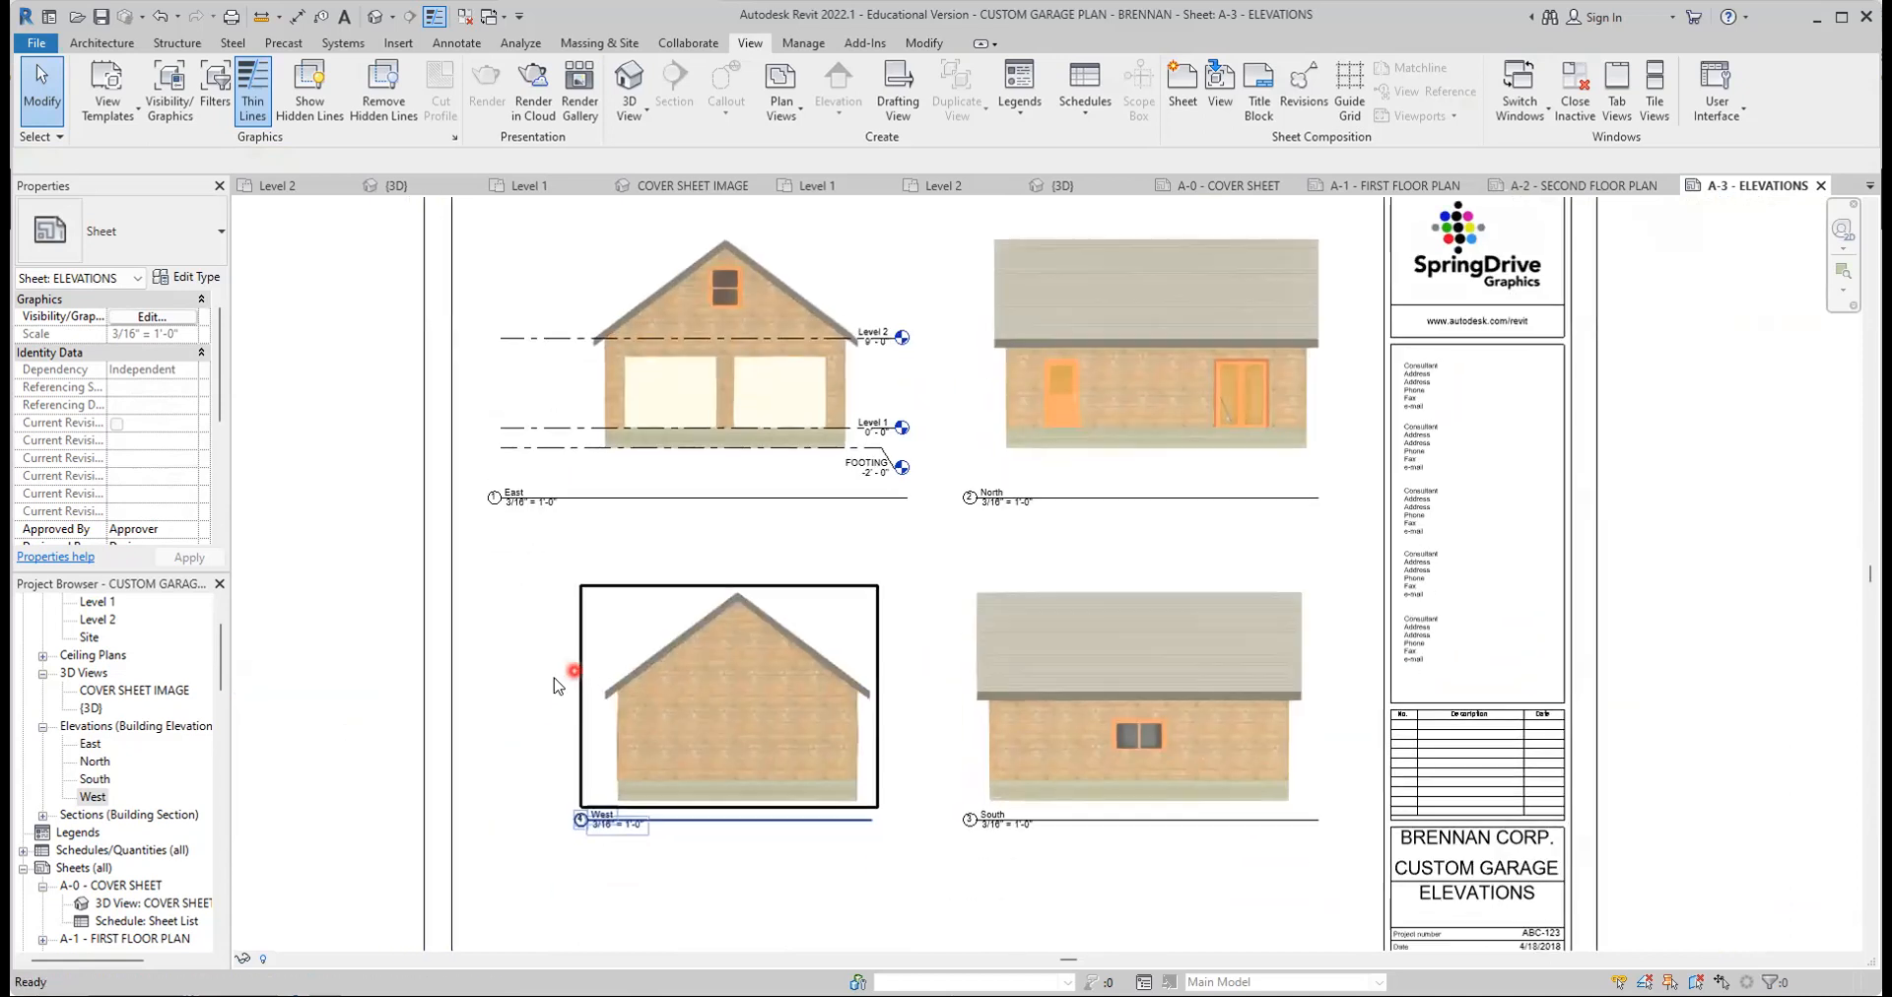
{"action": "scroll", "coordinate": [552, 680], "scroll_direction": "down", "scroll_amount": 1}
{"action": "scroll", "coordinate": [547, 689], "scroll_direction": "down", "scroll_amount": 2}
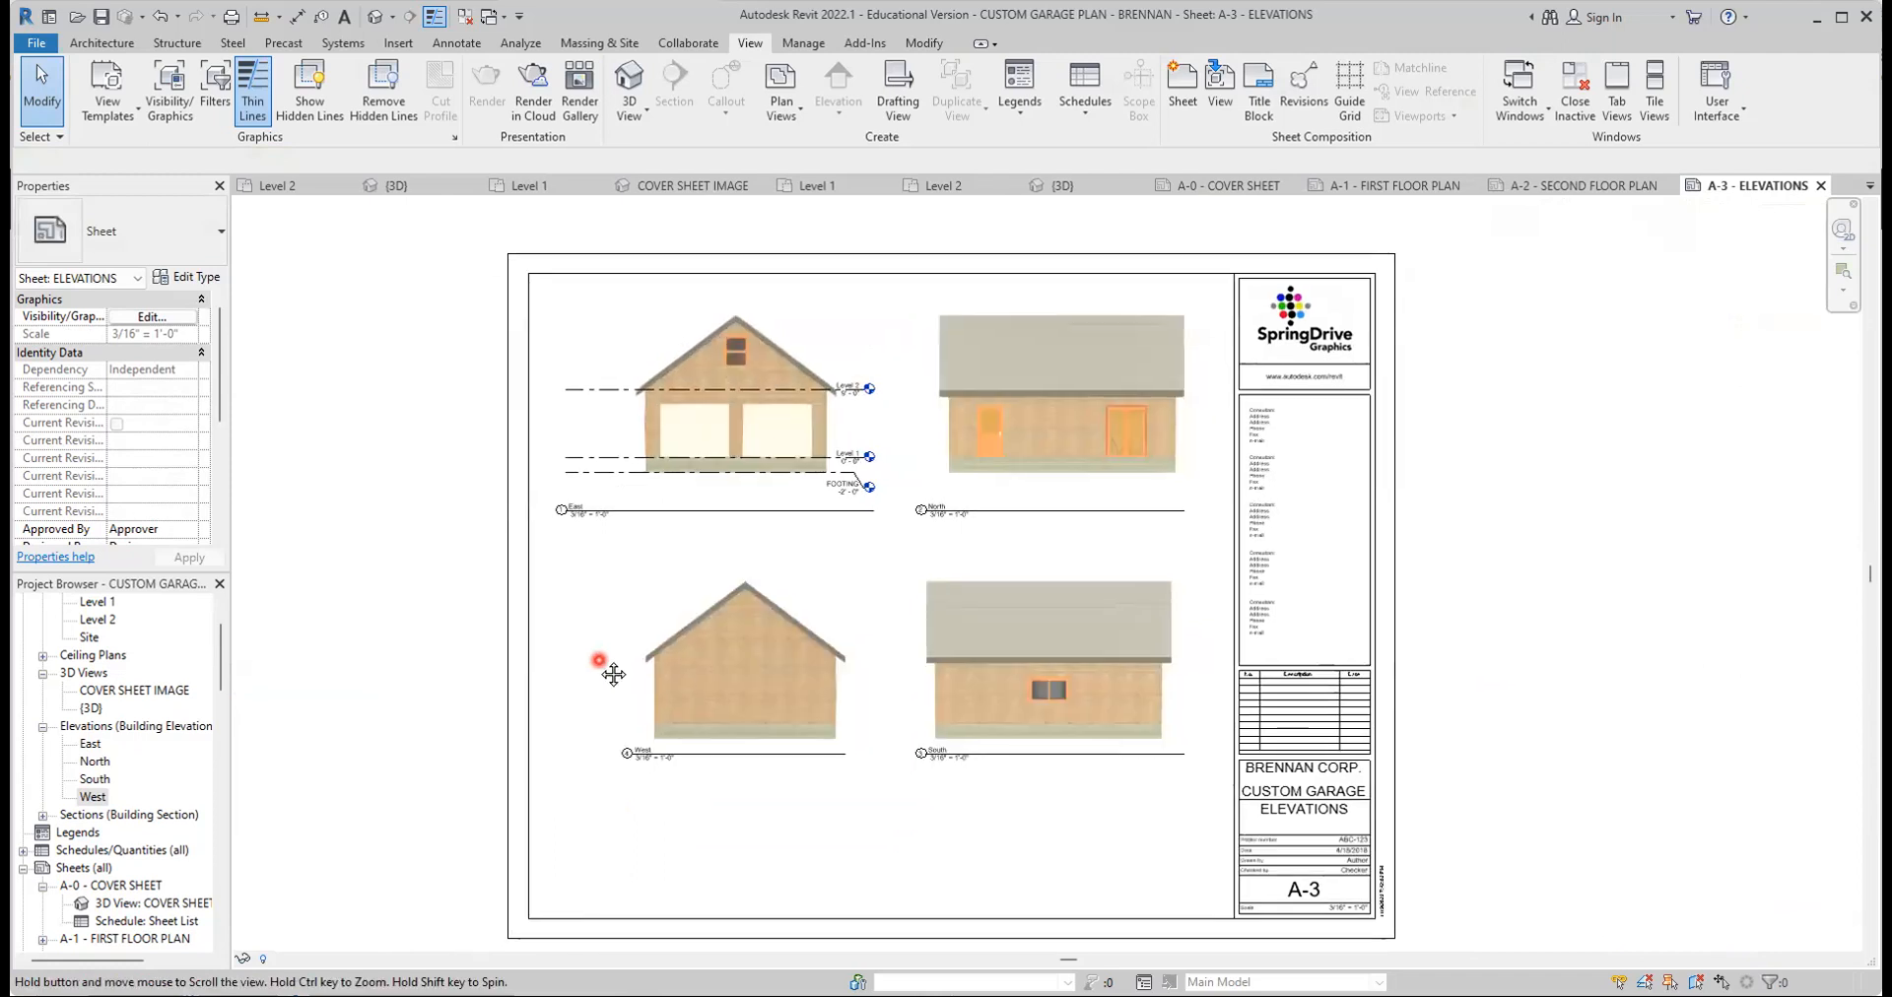
Open sheet A-4 - FOUNDATION PLAN and place the FOOTING floor plan near the middle of its drawing area
{"action": "scroll", "coordinate": [121, 813], "scroll_direction": "down", "scroll_amount": 1}
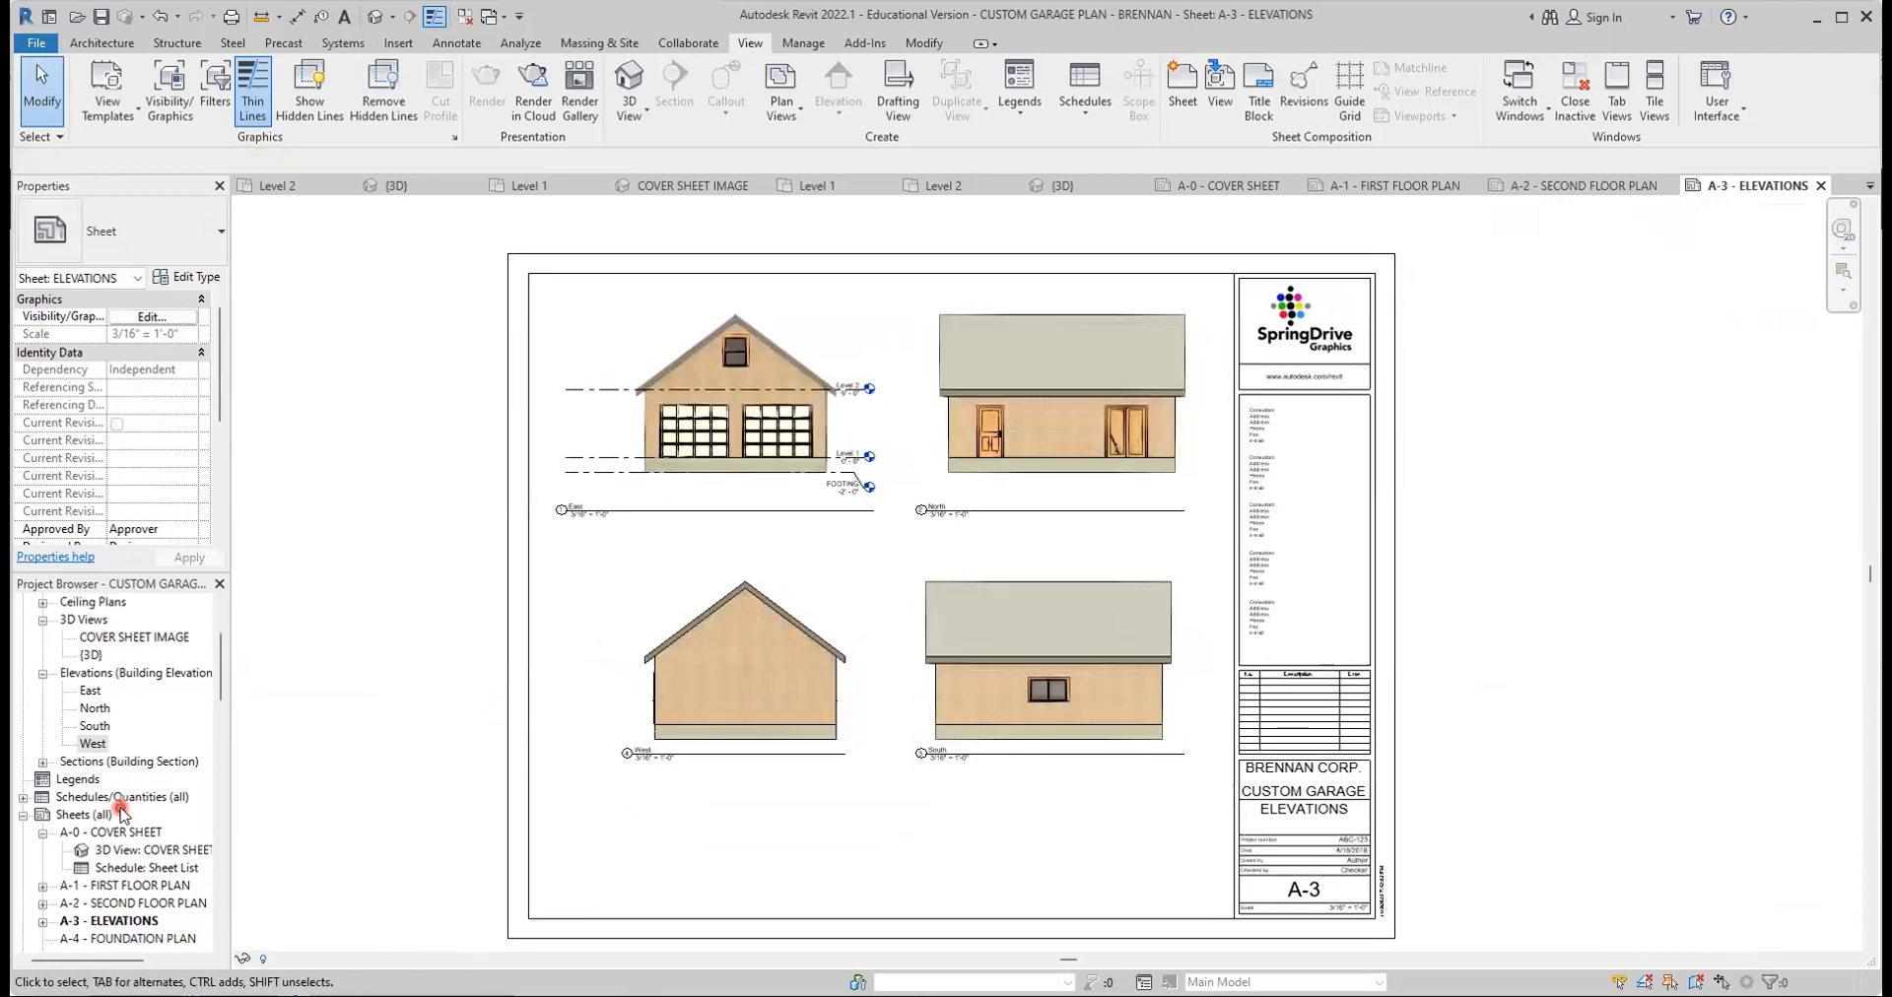
{"action": "scroll", "coordinate": [149, 859], "scroll_direction": "down", "scroll_amount": 1}
{"action": "scroll", "coordinate": [155, 877], "scroll_direction": "down", "scroll_amount": 1}
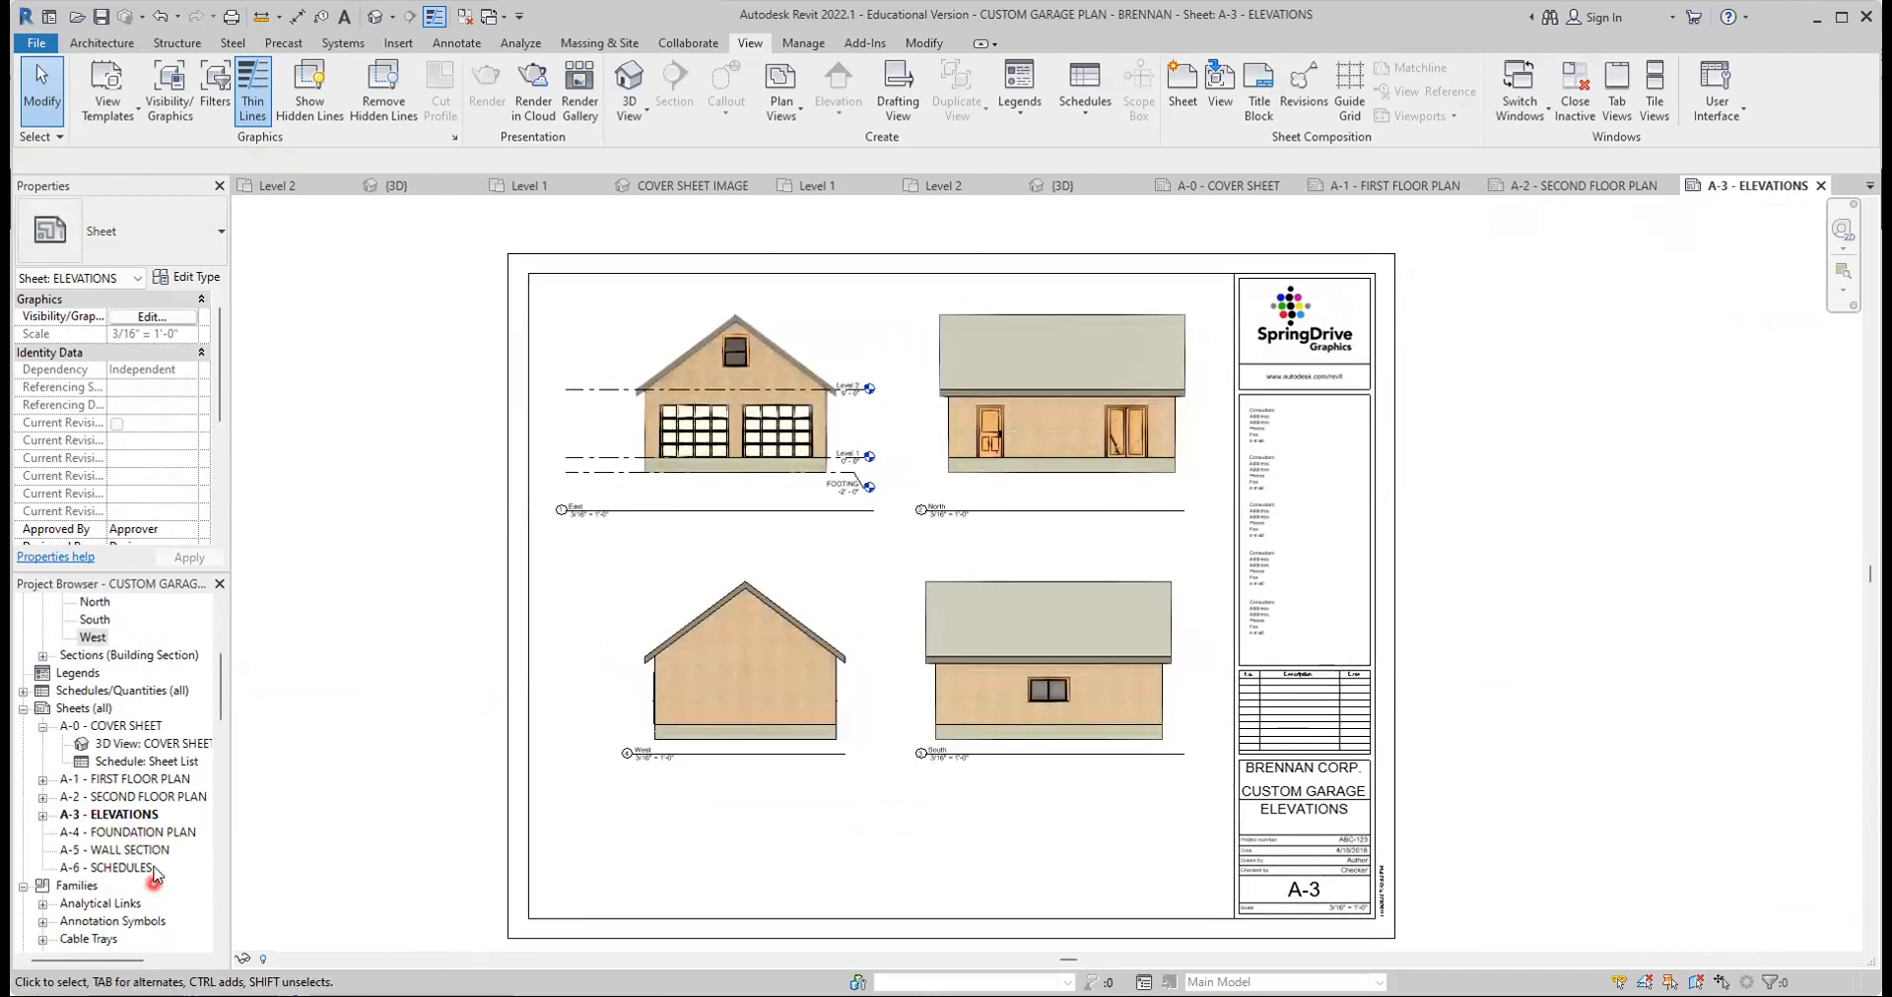
{"action": "double_click", "coordinate": [151, 832]}
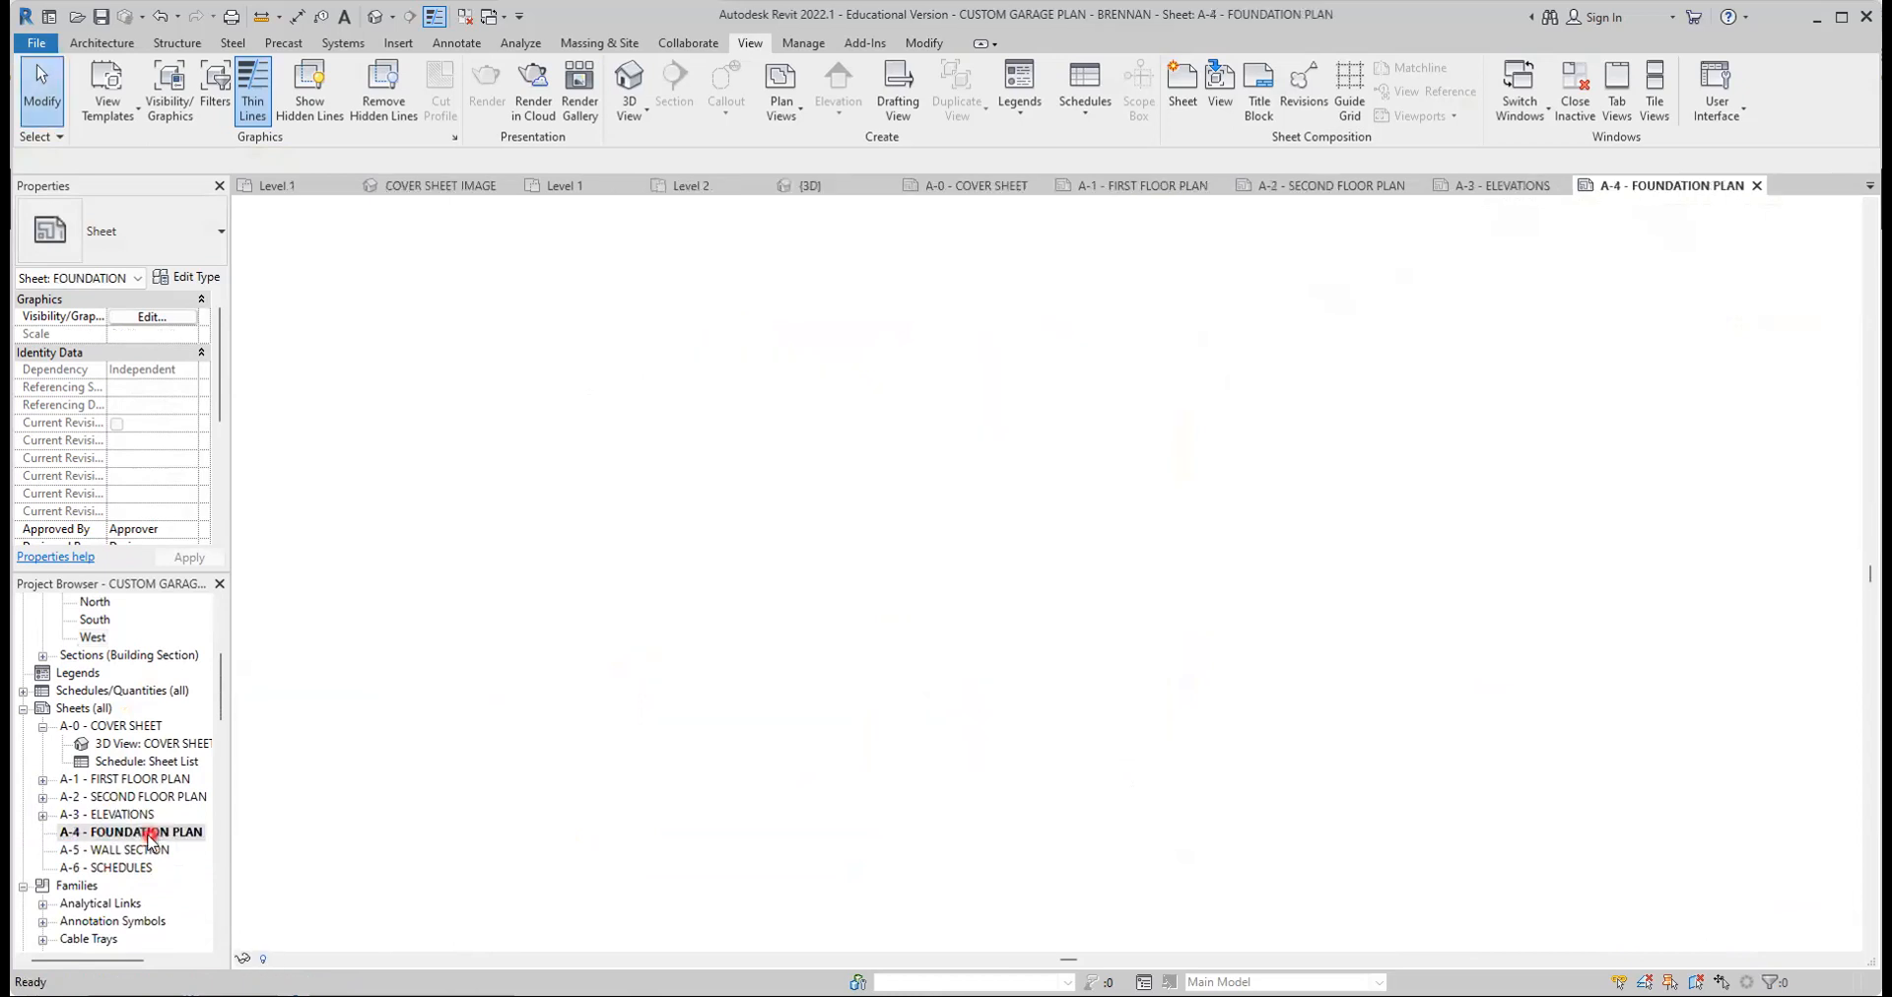
{"action": "left_click", "coordinate": [220, 734]}
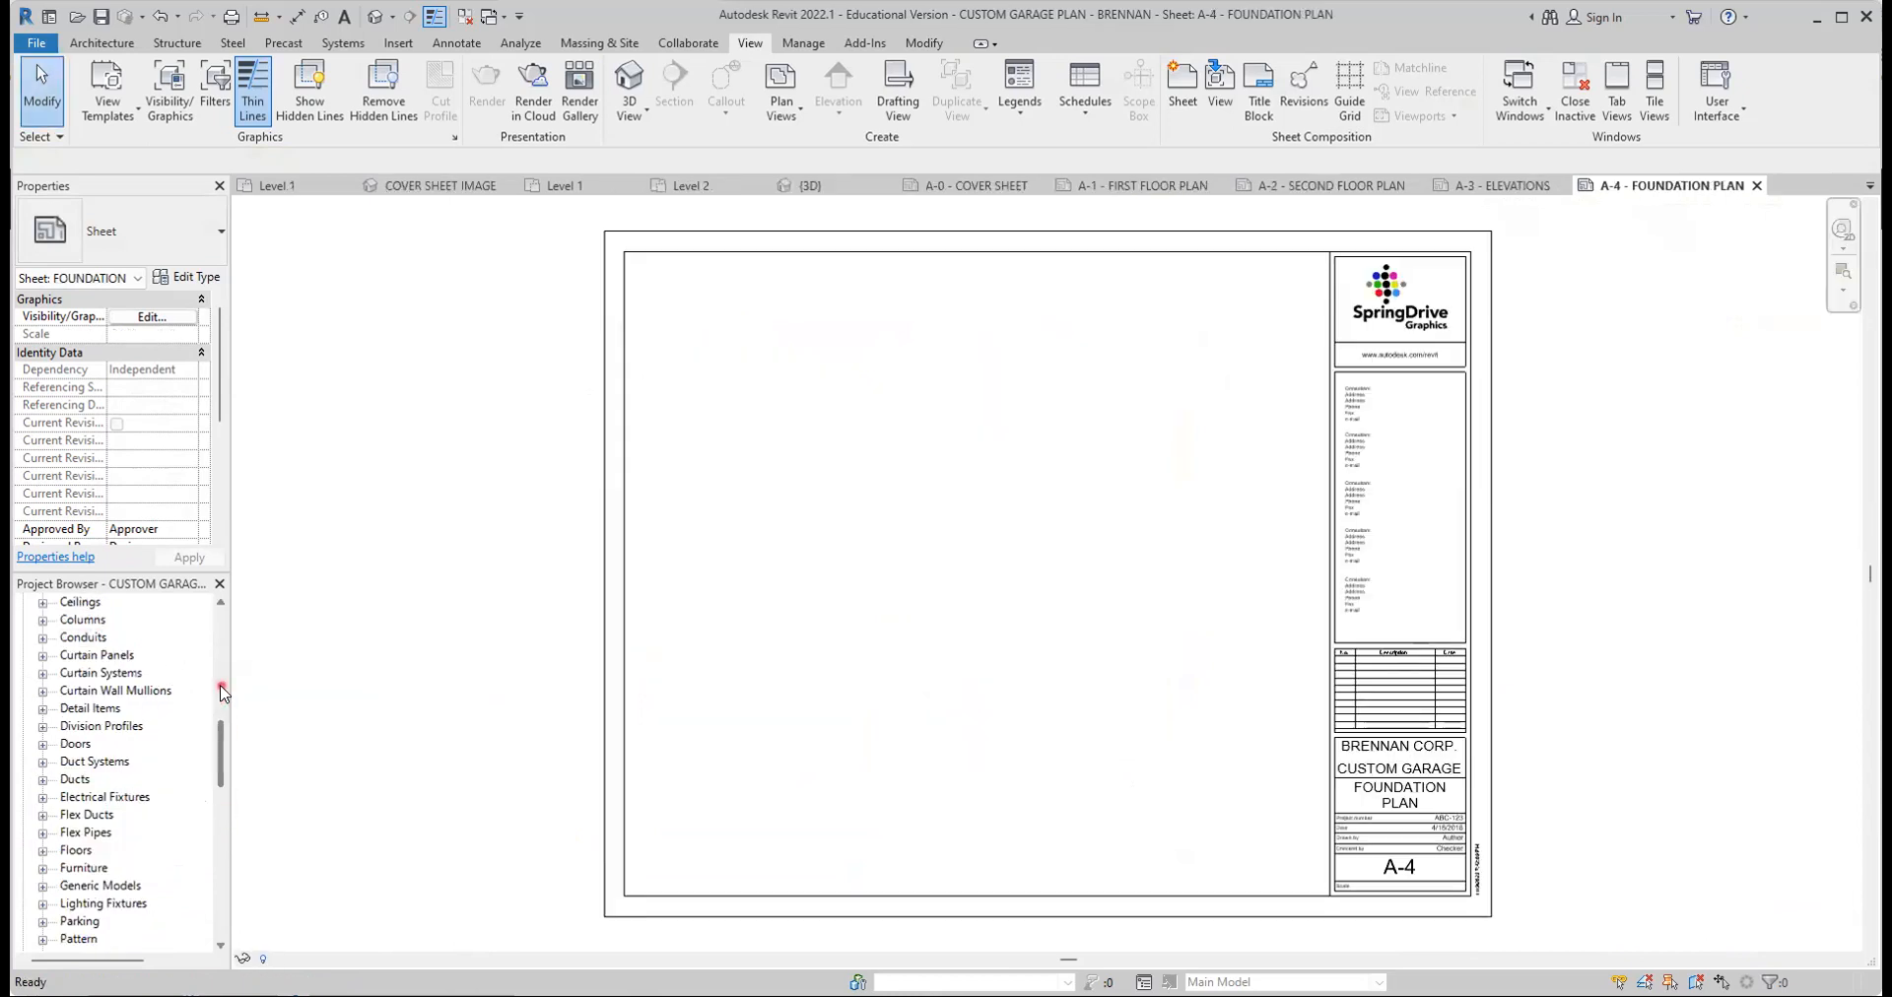
{"action": "left_click_drag", "start_coordinate": [221, 733], "coordinate": [216, 619]}
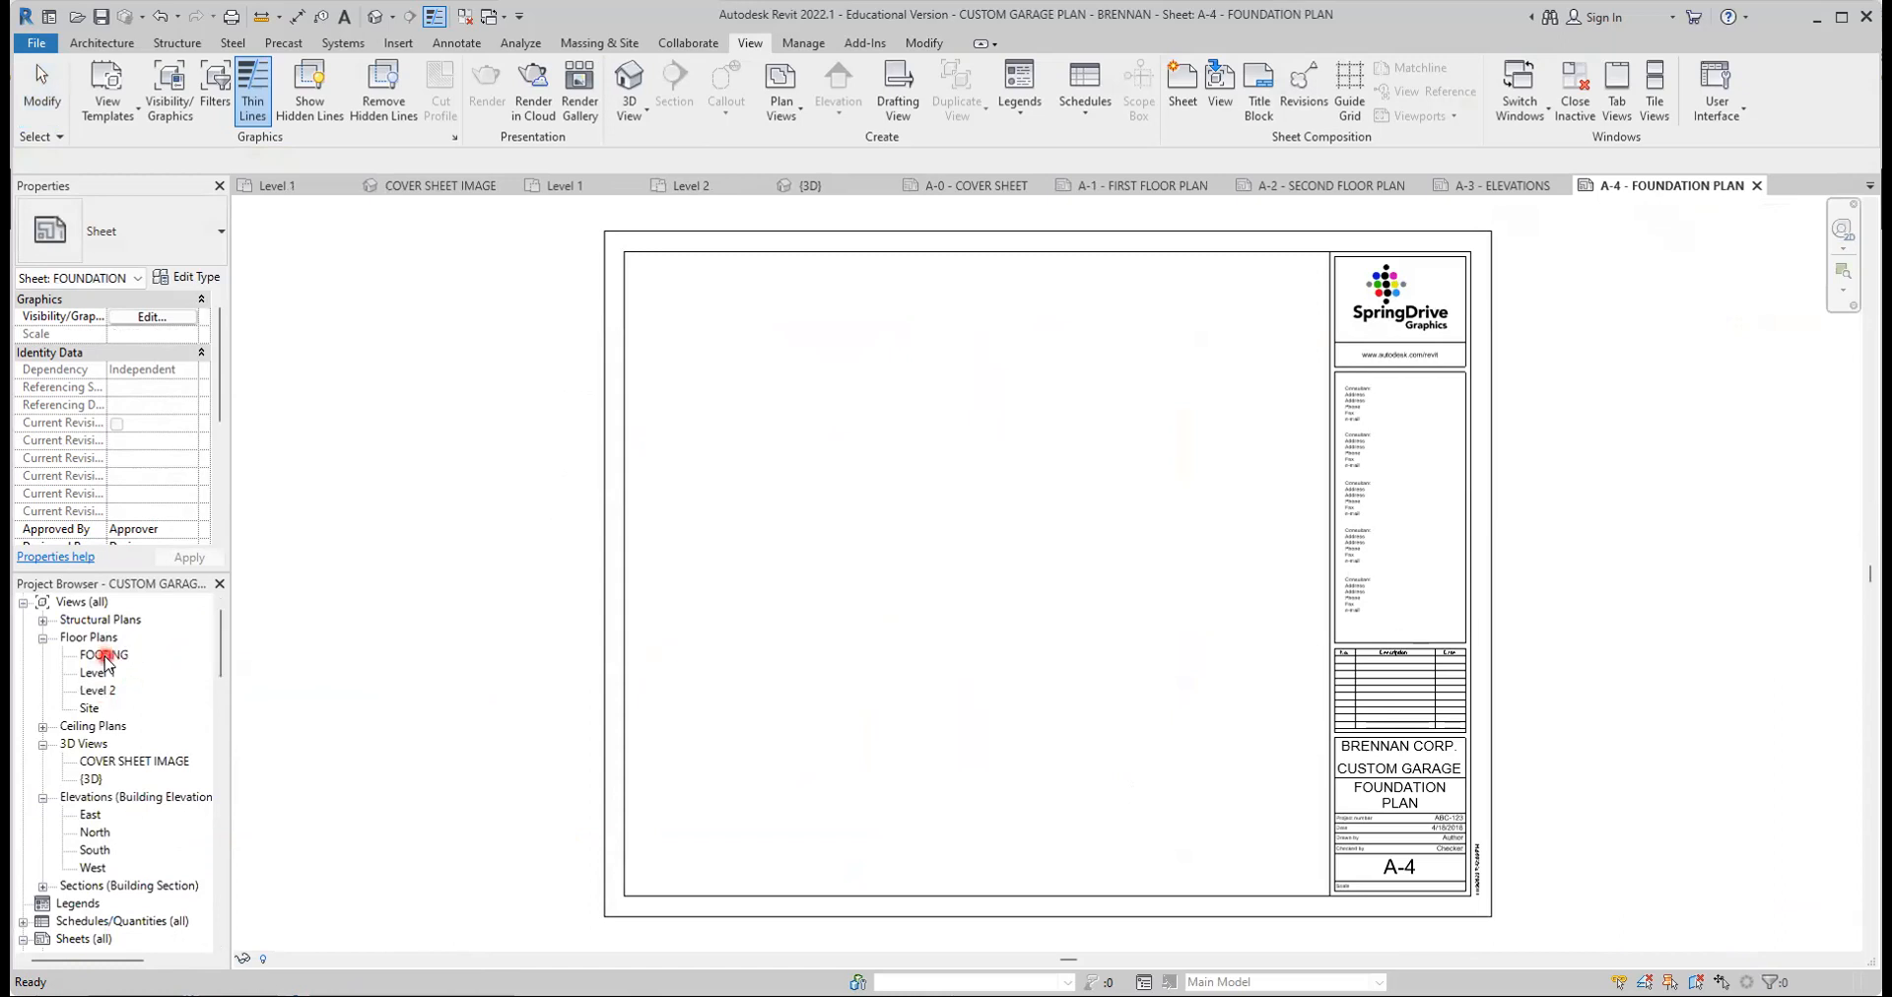
{"action": "left_click", "coordinate": [104, 655]}
{"action": "left_click_drag", "start_coordinate": [105, 656], "coordinate": [925, 553]}
{"action": "left_click", "coordinate": [971, 563]}
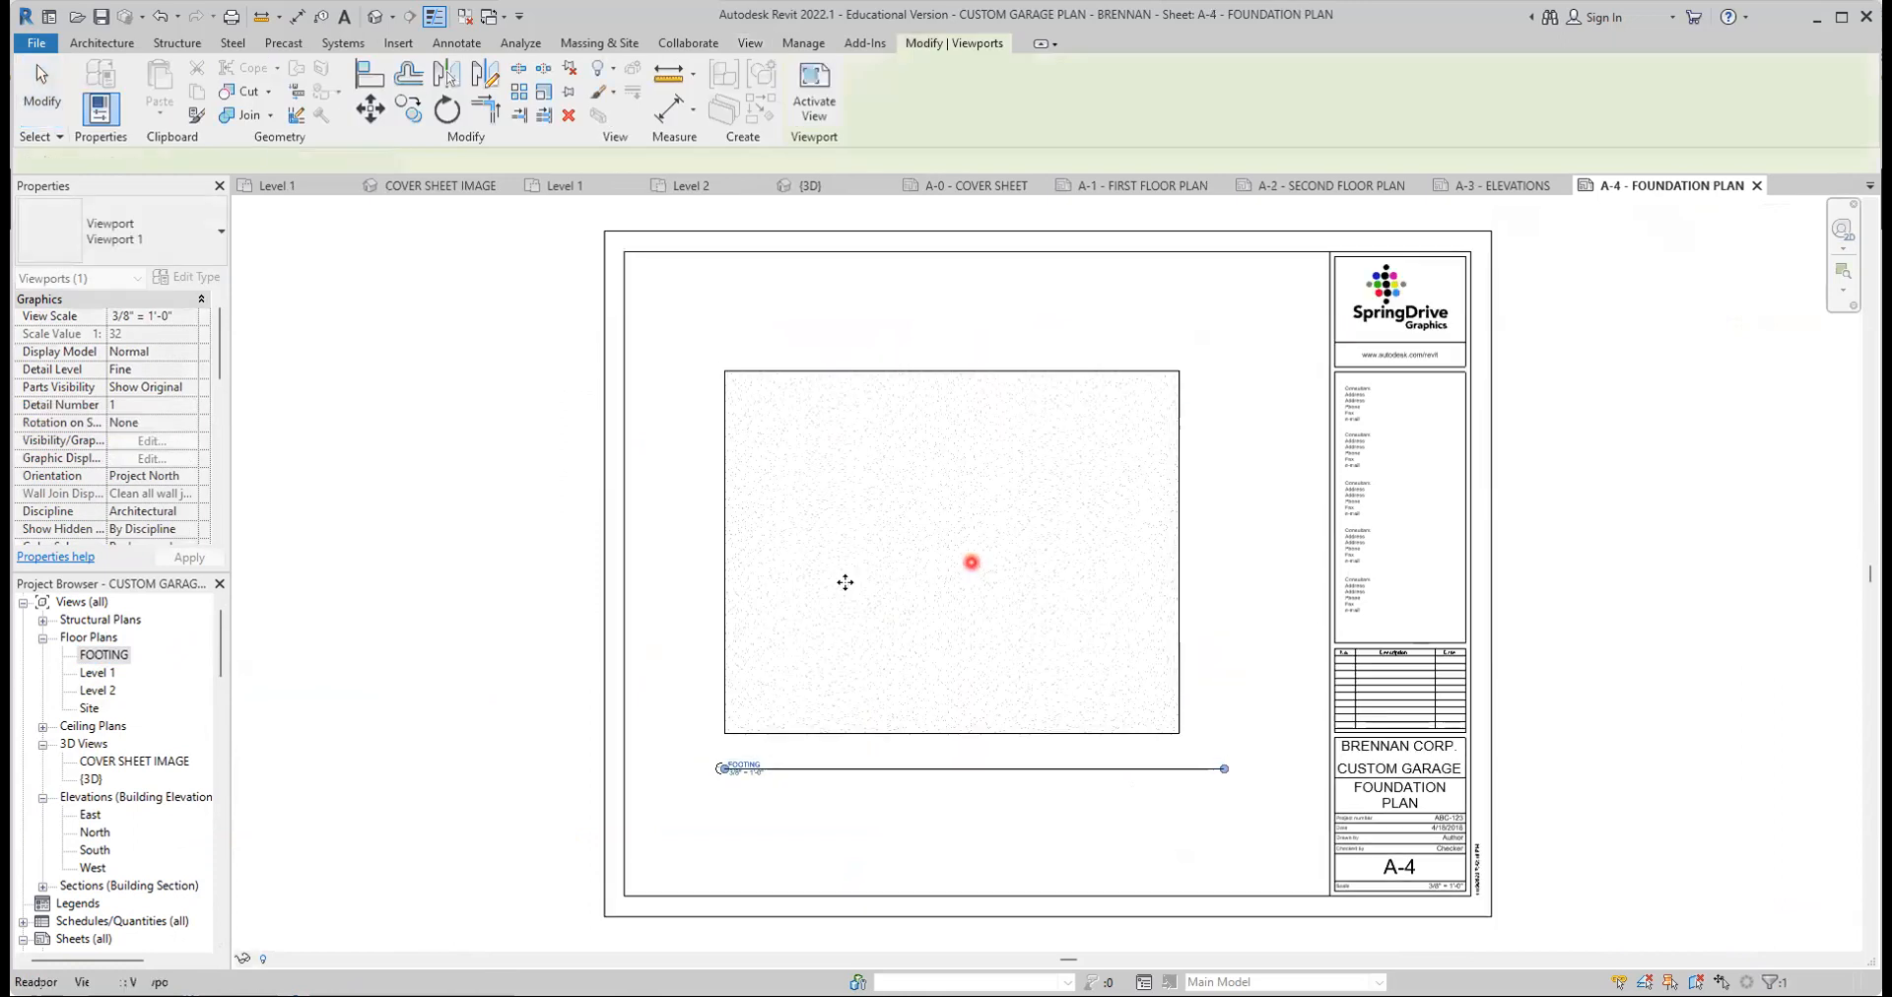
{"action": "left_click", "coordinate": [448, 626]}
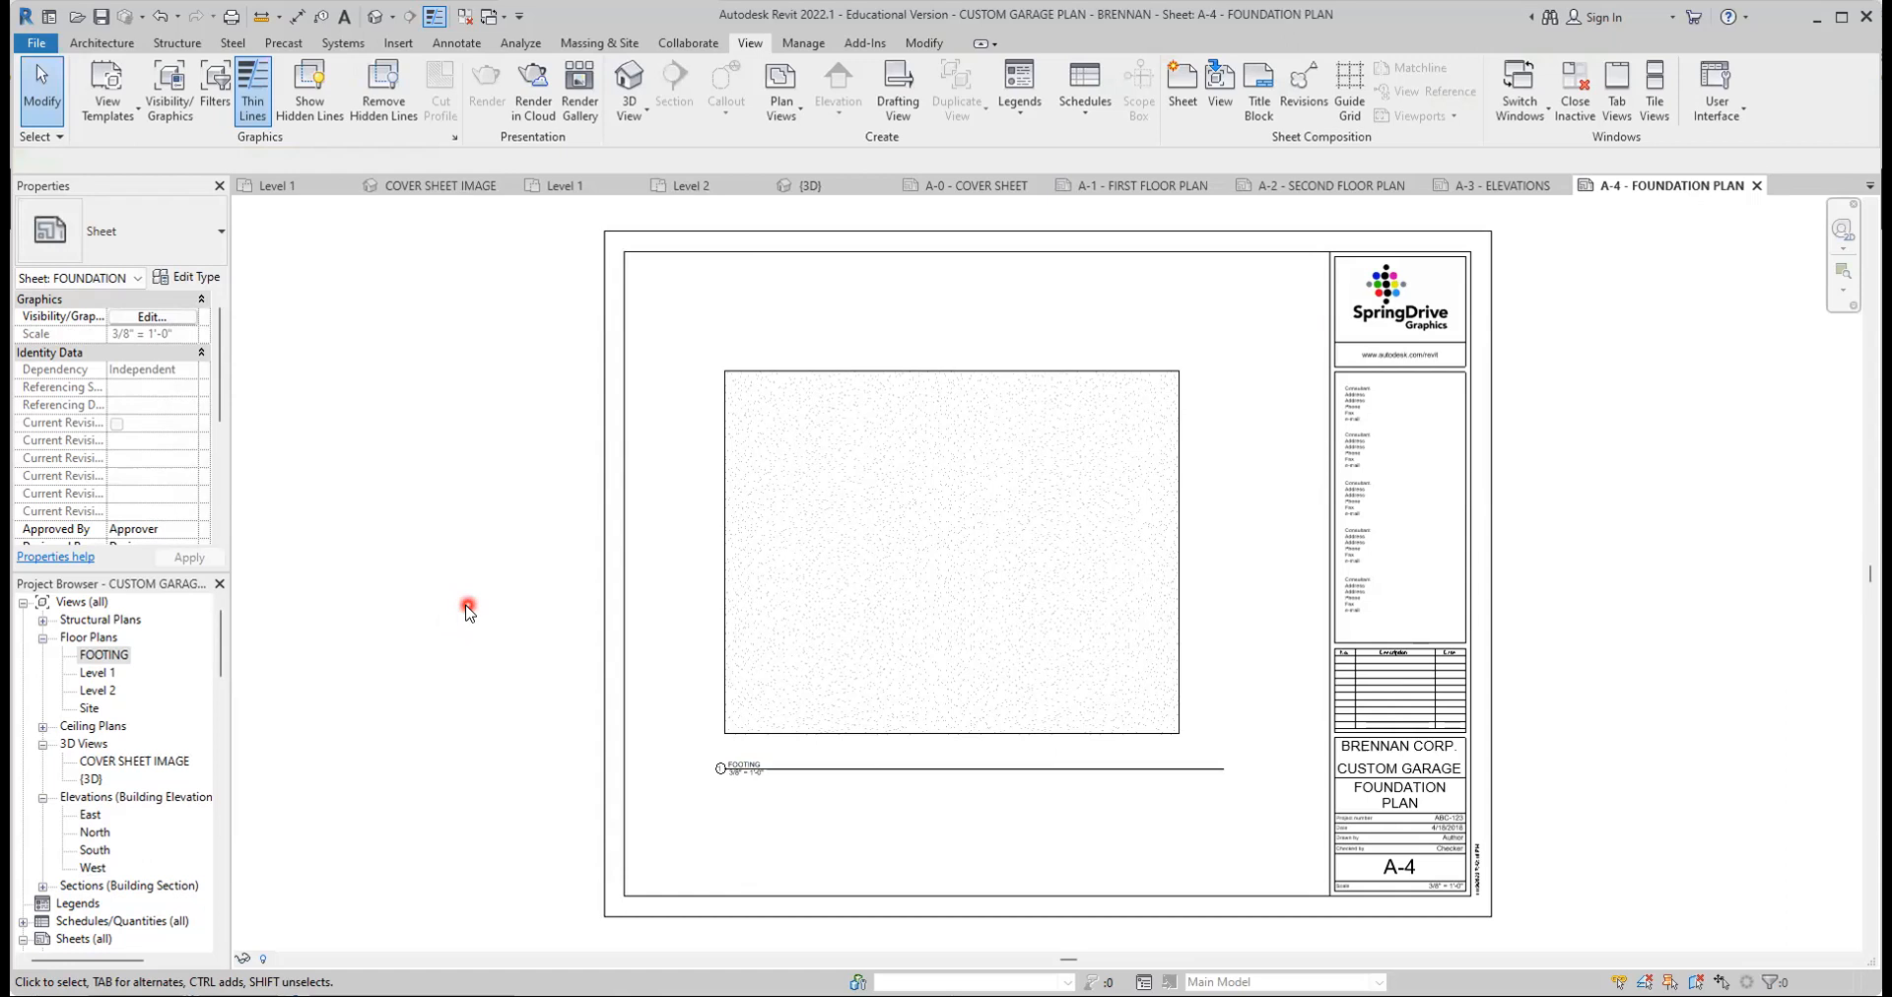
Open sheet A-5 - WALL SECTION, followed by sheet A-6 - SCHEDULES
{"action": "scroll", "coordinate": [156, 779], "scroll_direction": "down", "scroll_amount": 5}
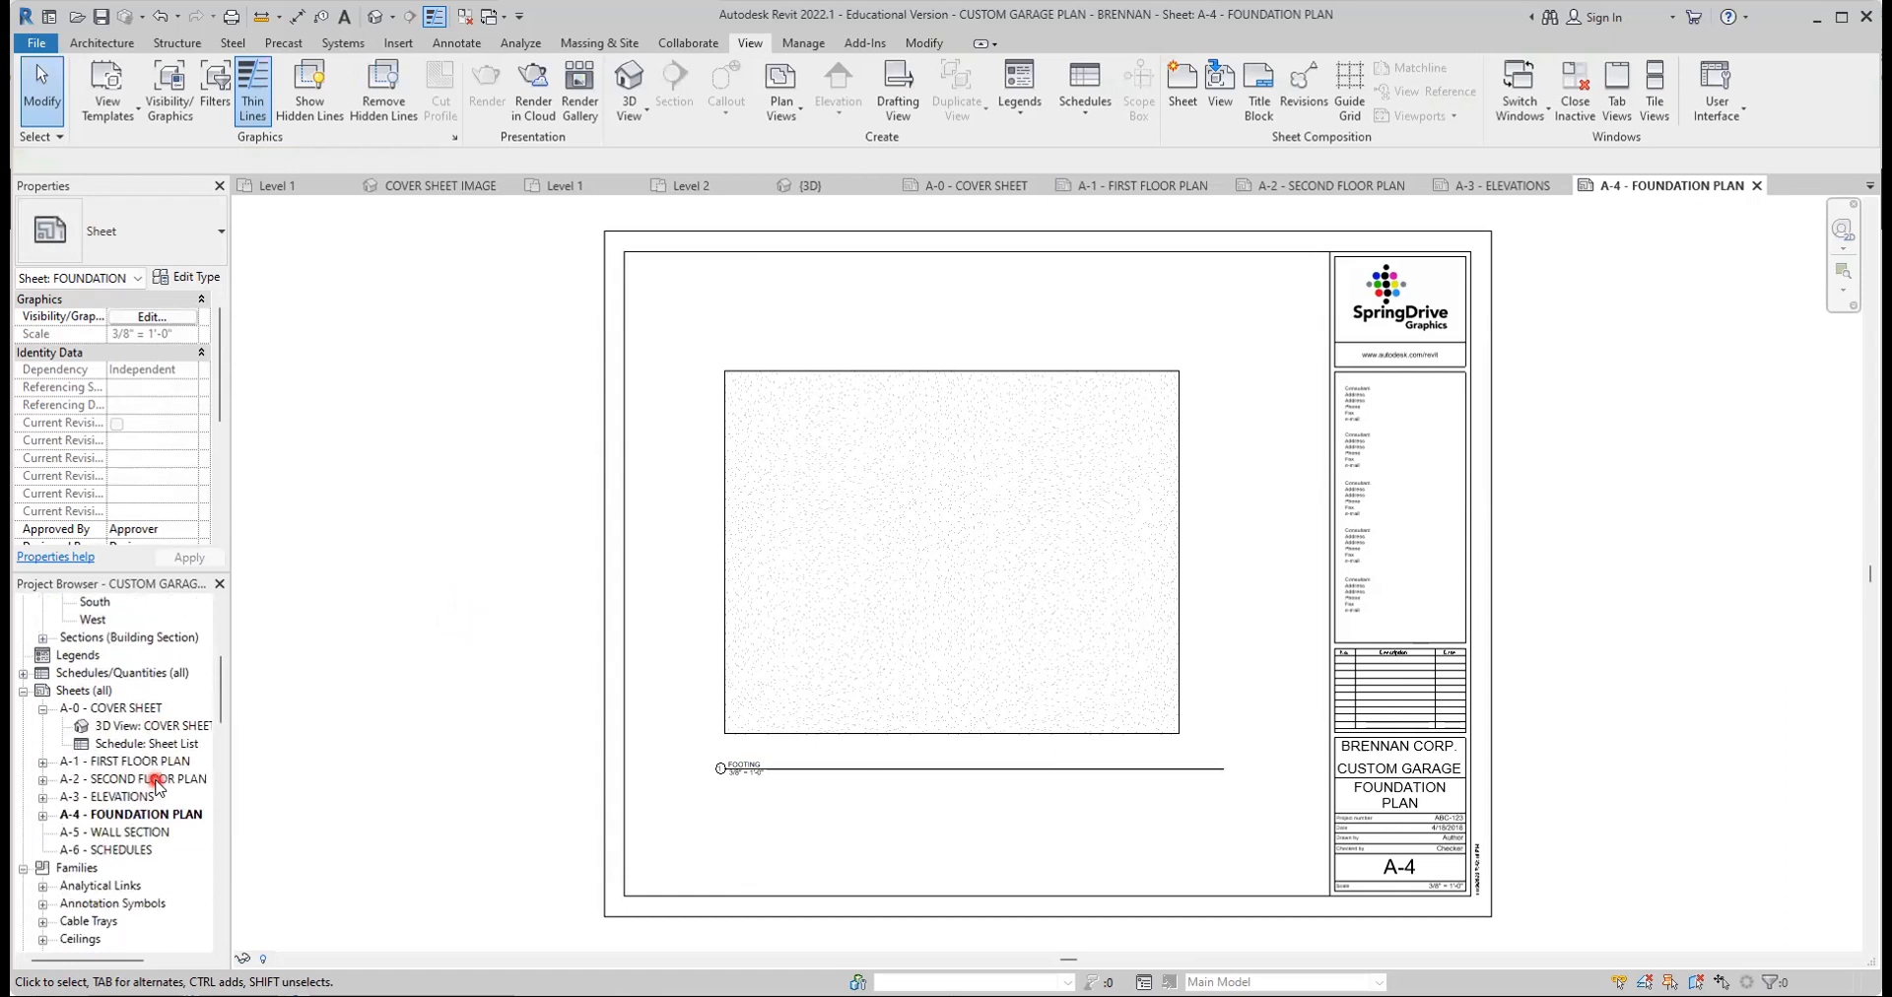
{"action": "double_click", "coordinate": [143, 831]}
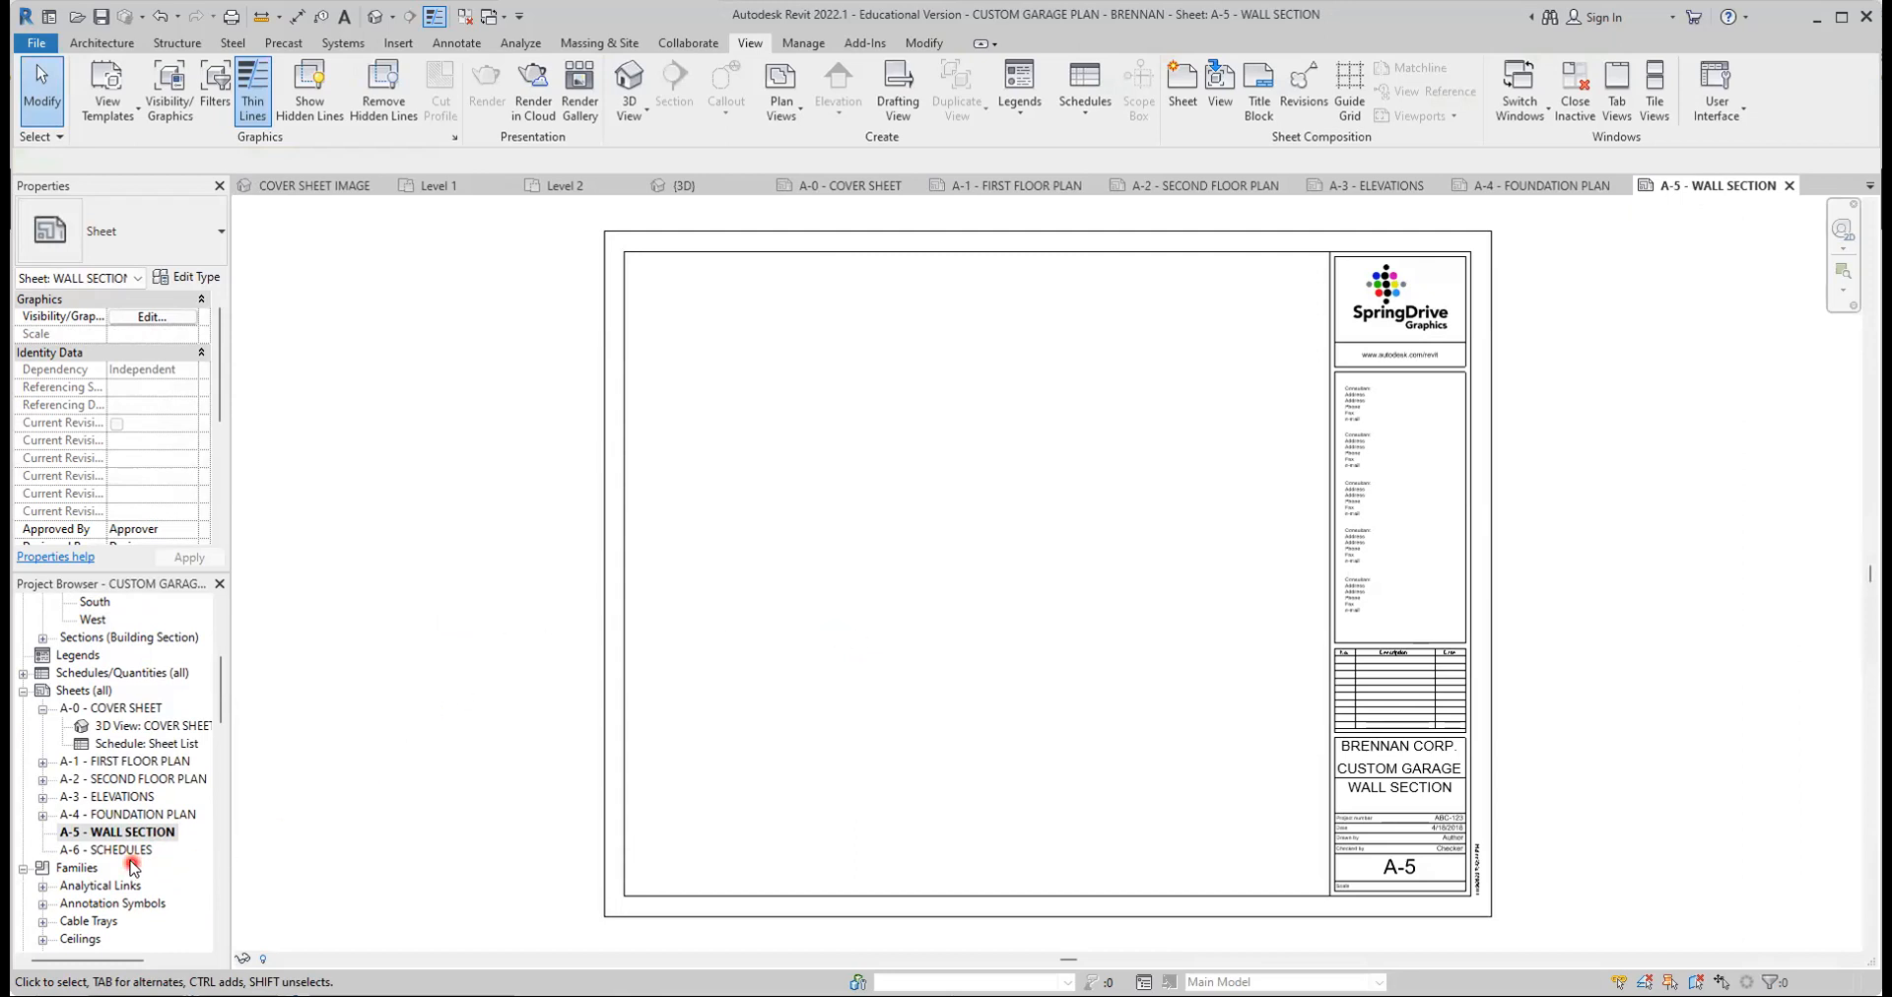
{"action": "double_click", "coordinate": [126, 850]}
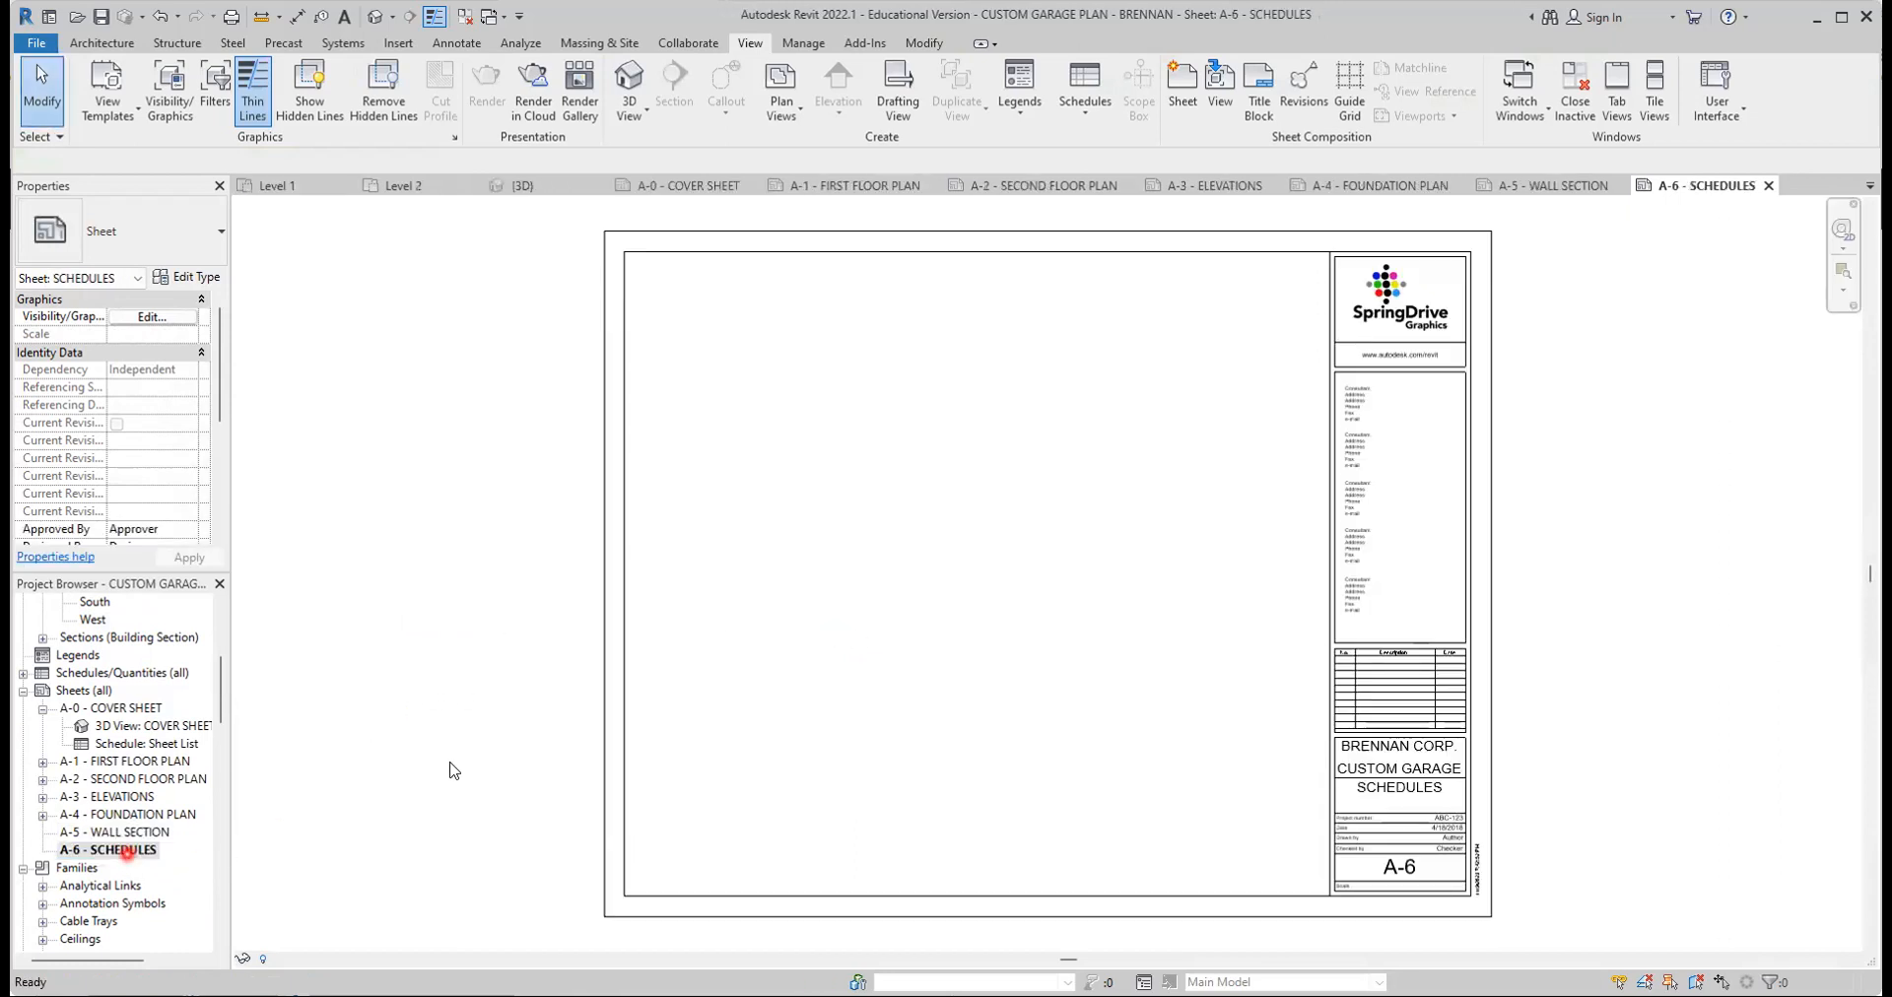
{"action": "left_click", "coordinate": [1077, 625]}
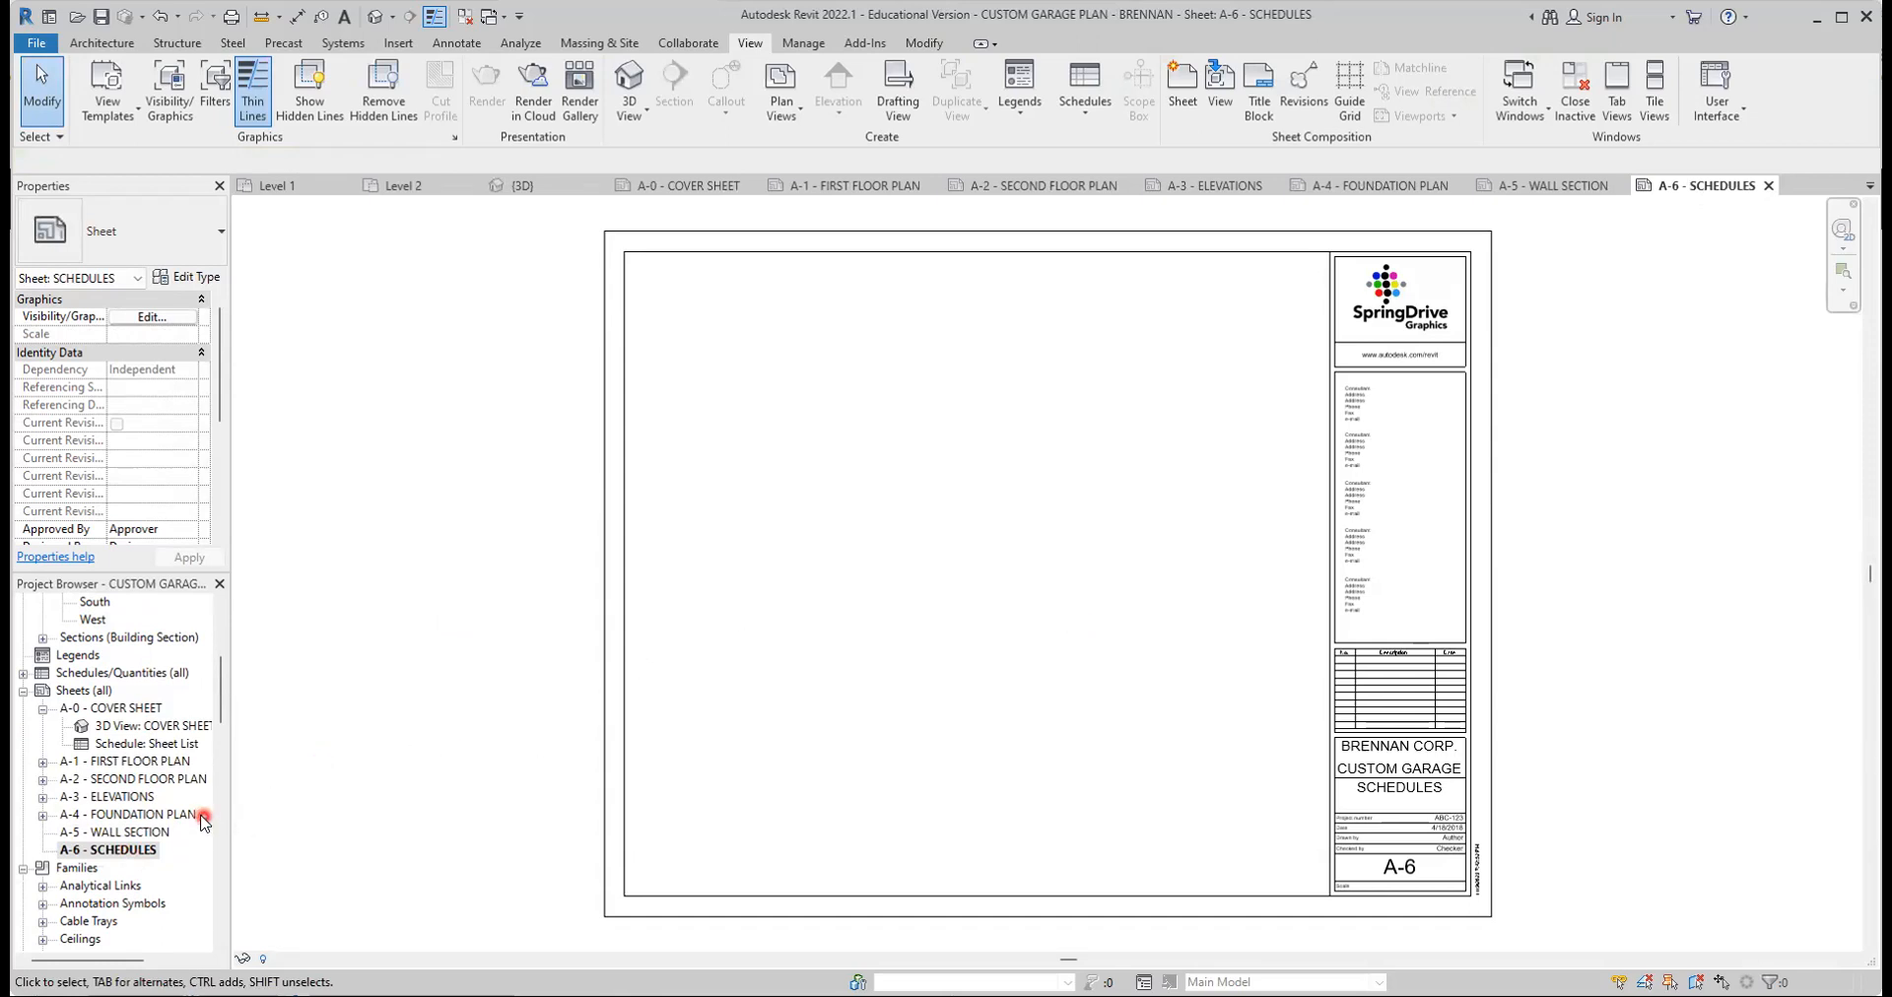
Place the Door Schedule across the upper part of sheet A-6
{"action": "left_click", "coordinate": [23, 673]}
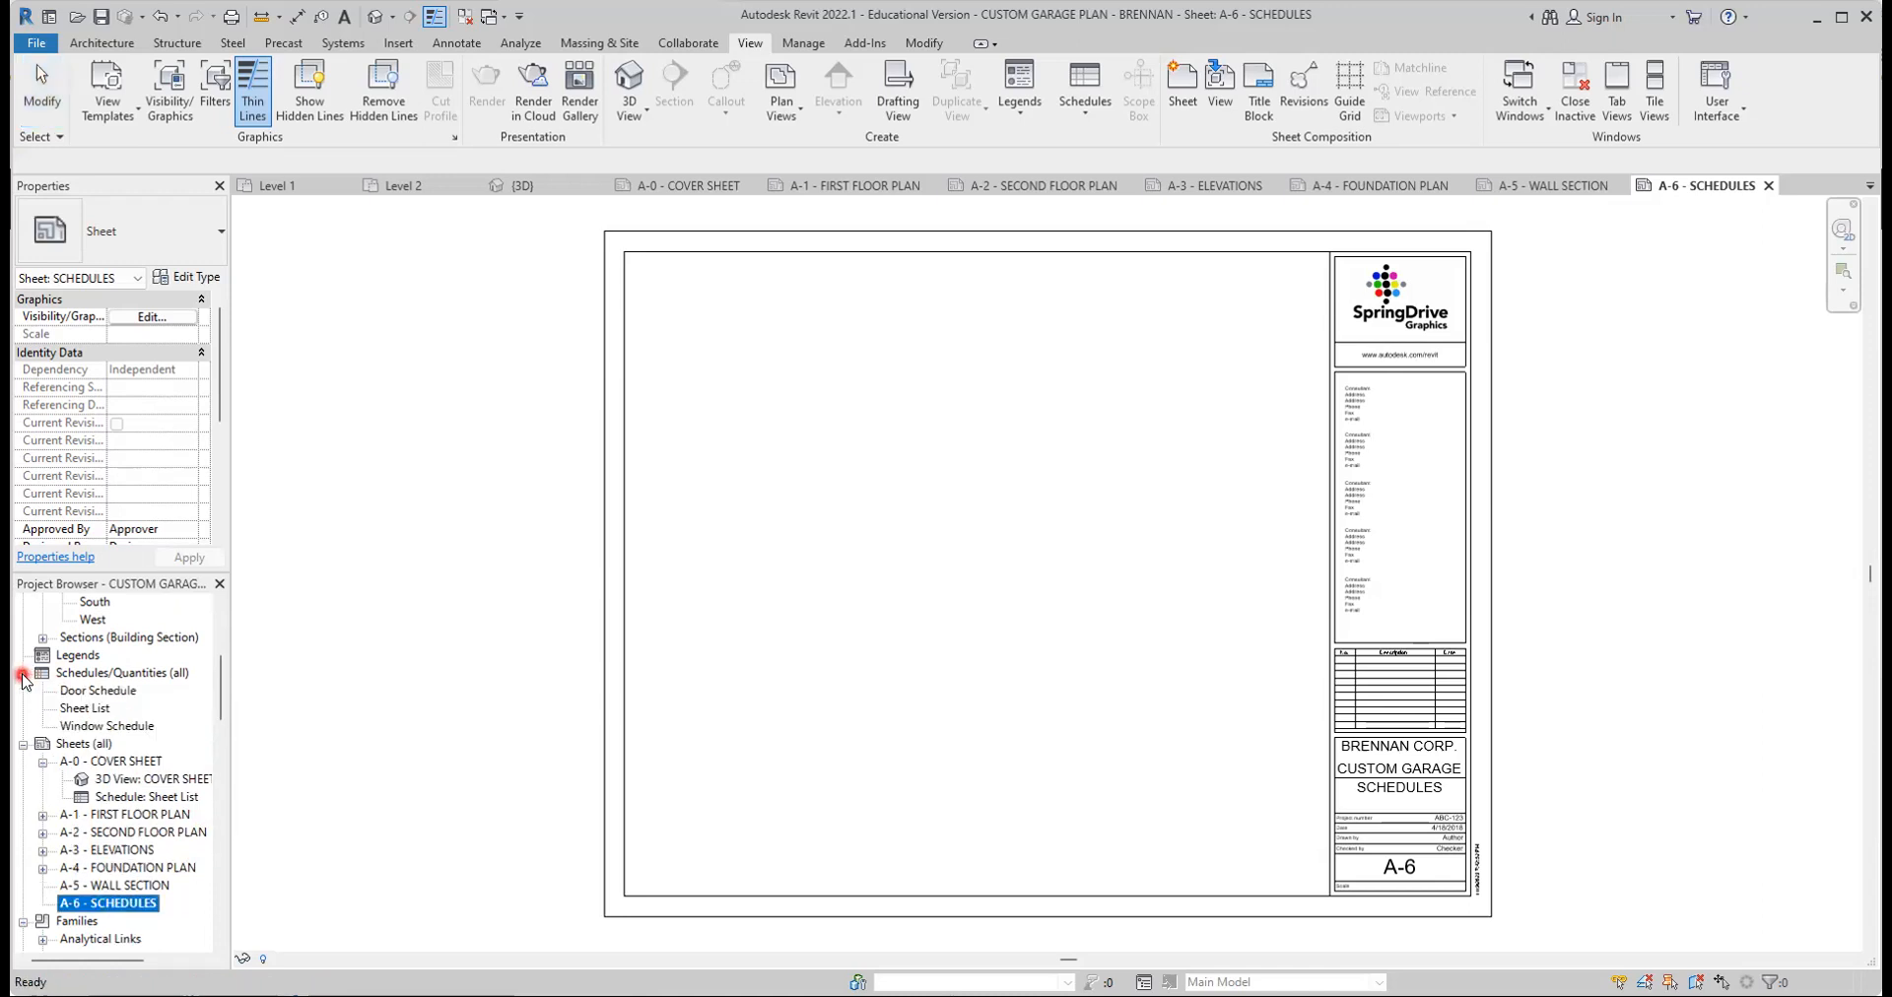
{"action": "left_click", "coordinate": [117, 691]}
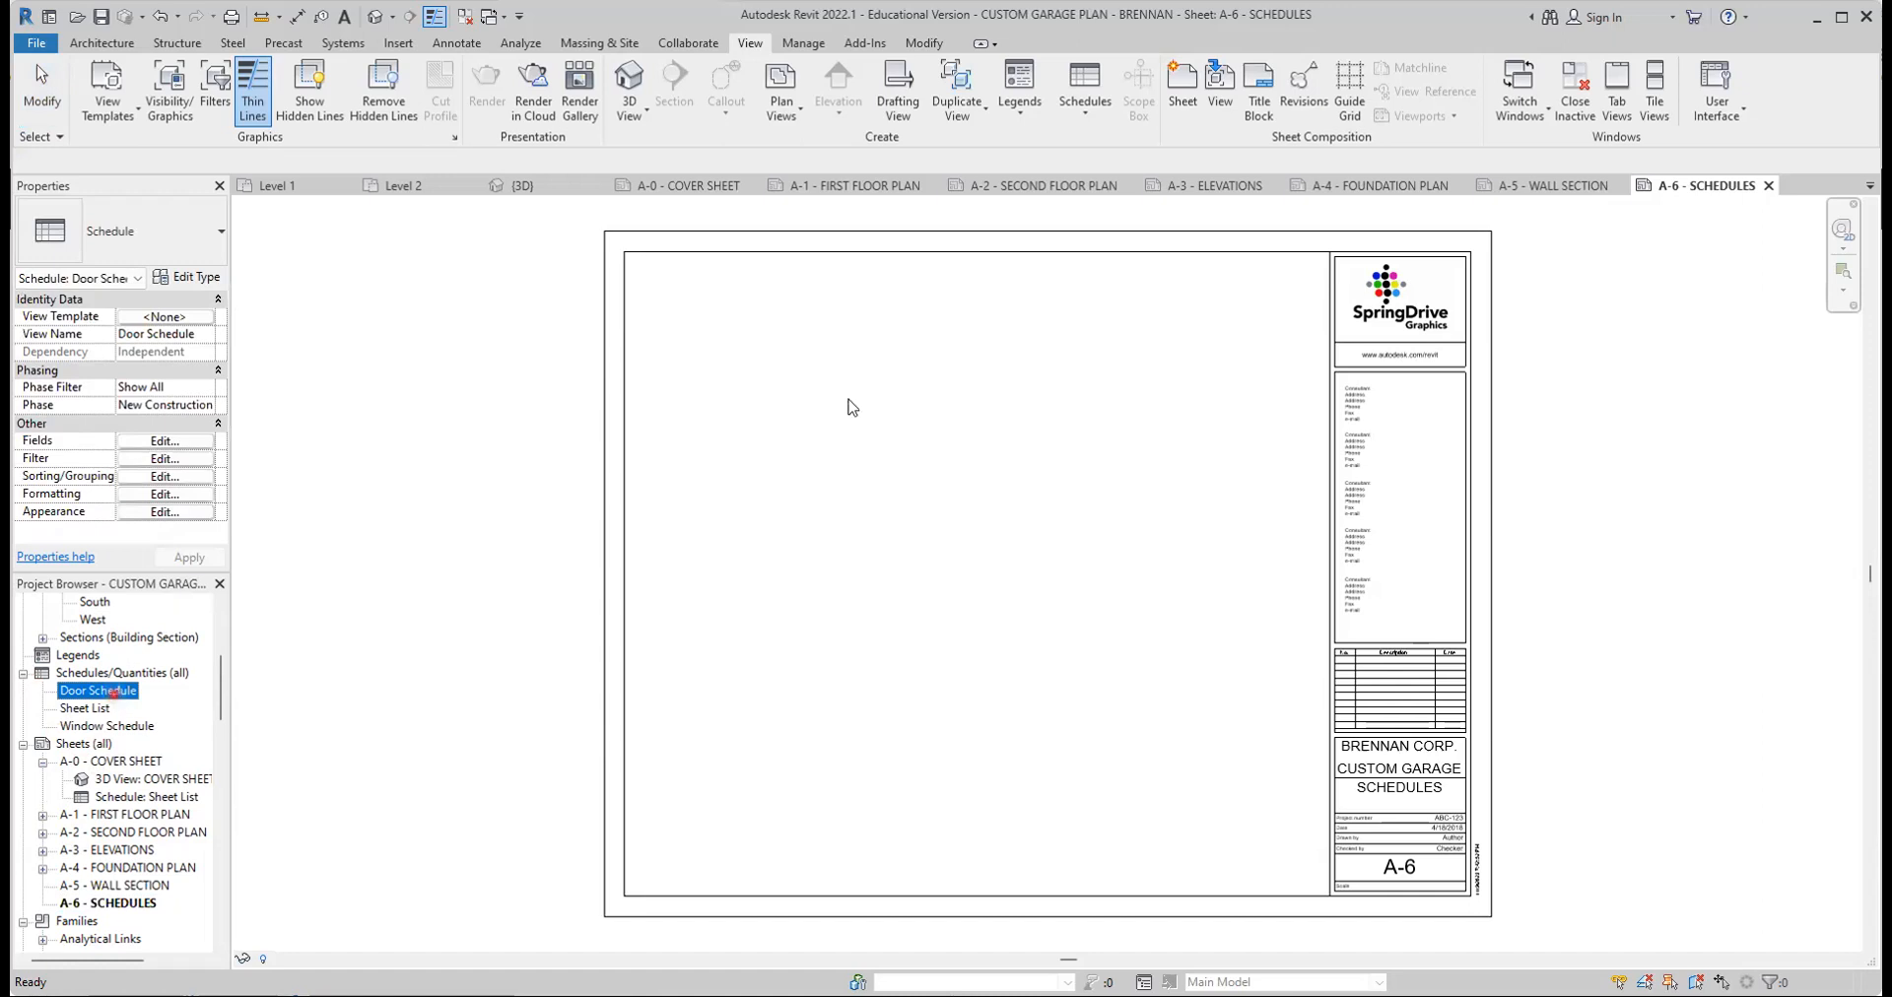
{"action": "left_click", "coordinate": [961, 379]}
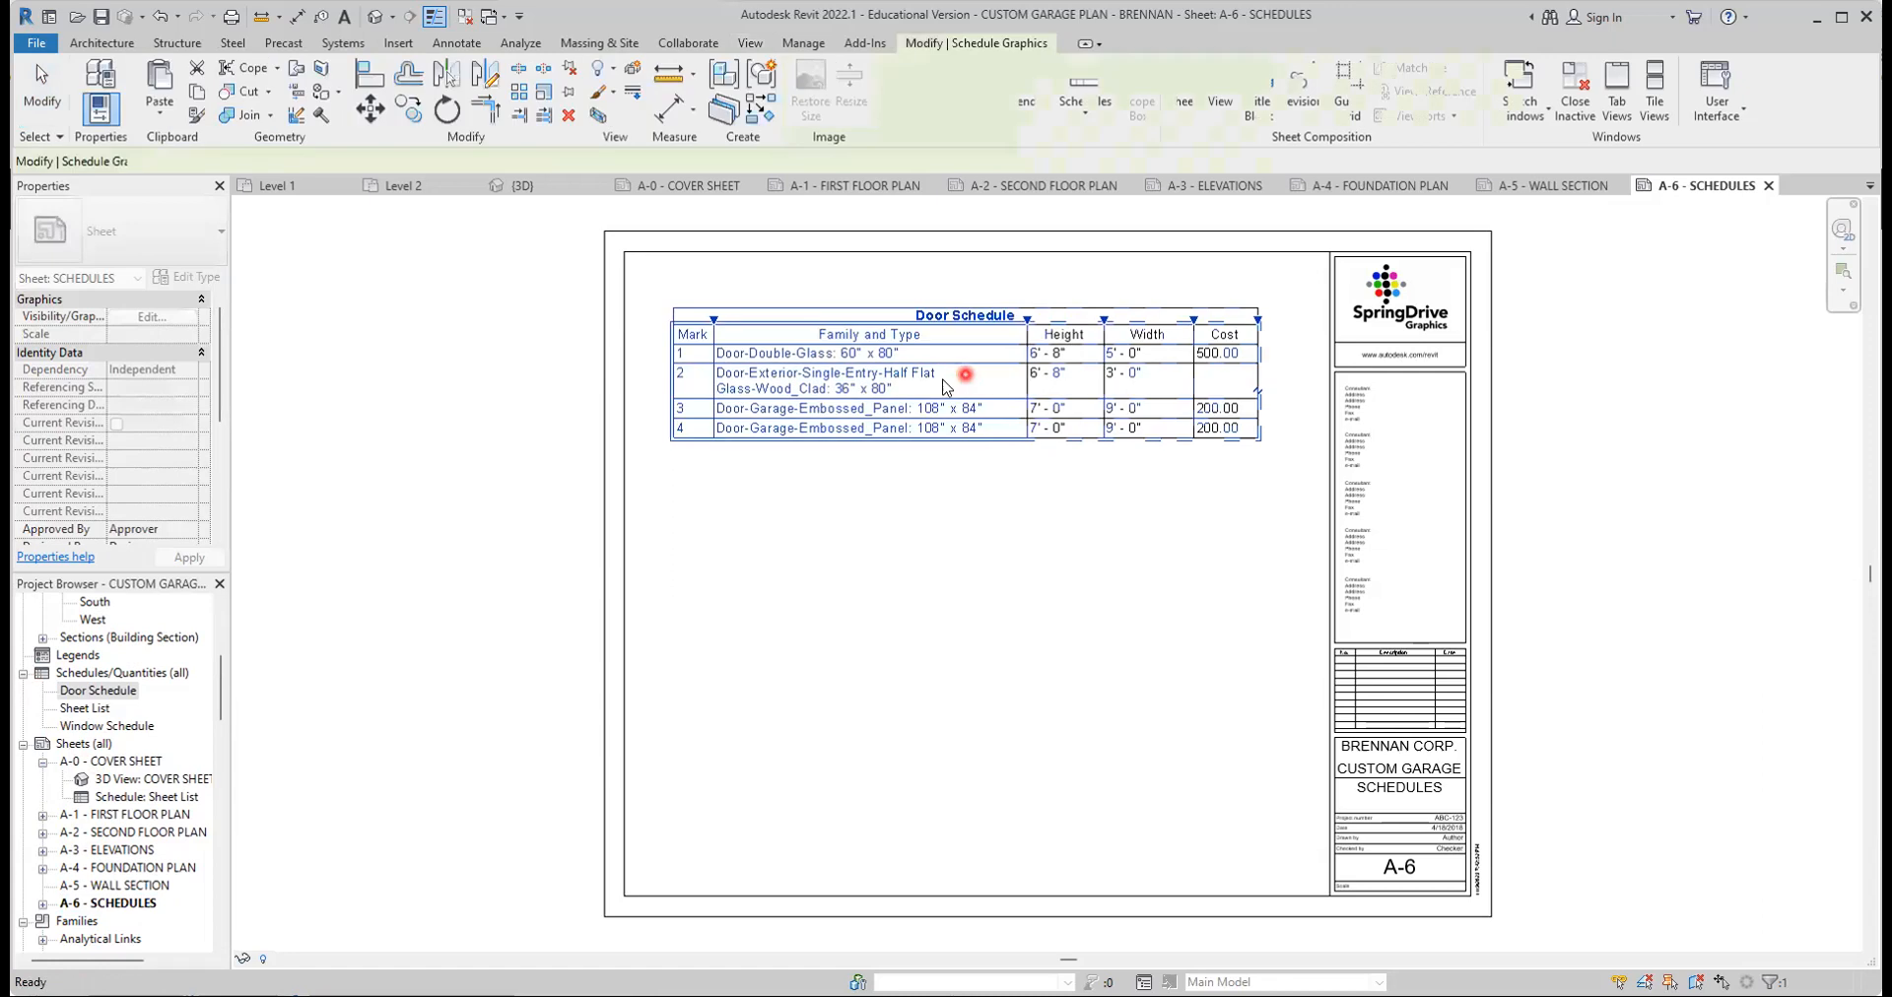
{"action": "left_click", "coordinate": [473, 532]}
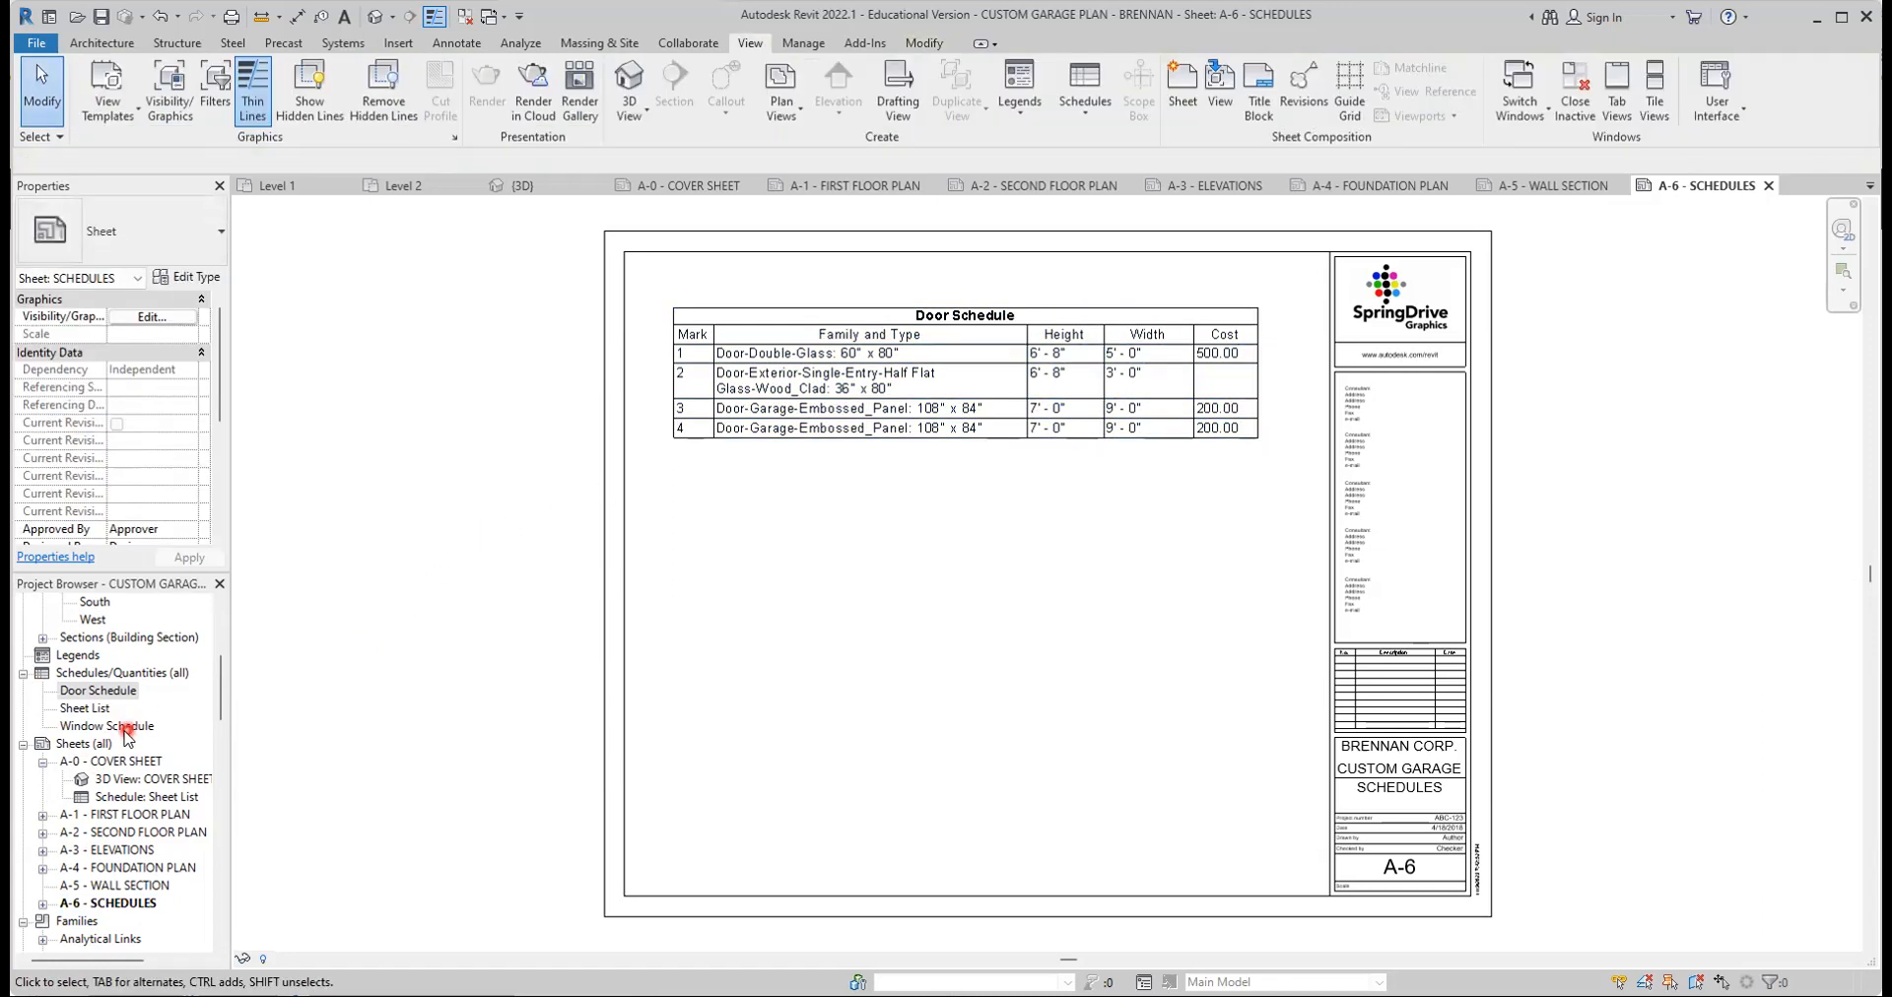
Place the Window Schedule below the Door Schedule on sheet A-6 and save the project
{"action": "left_click", "coordinate": [124, 728]}
{"action": "left_click_drag", "start_coordinate": [120, 729], "coordinate": [964, 639]}
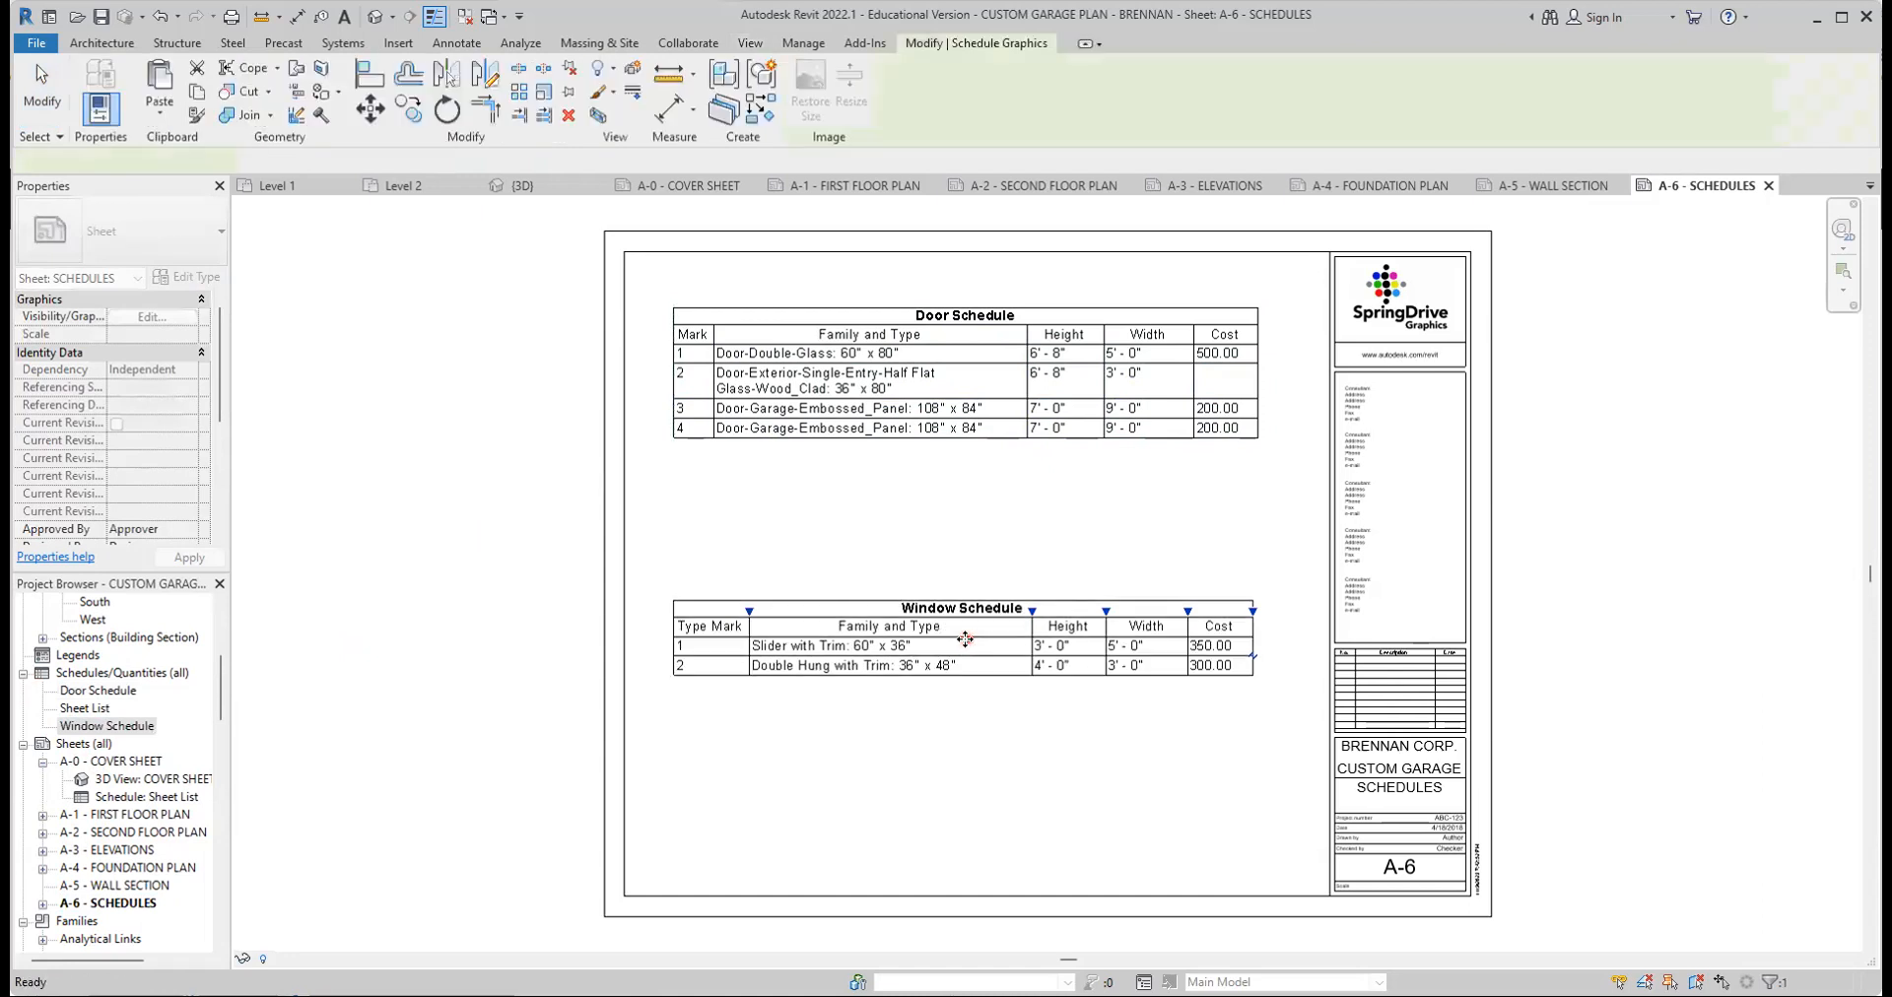
{"action": "left_click", "coordinate": [1621, 549]}
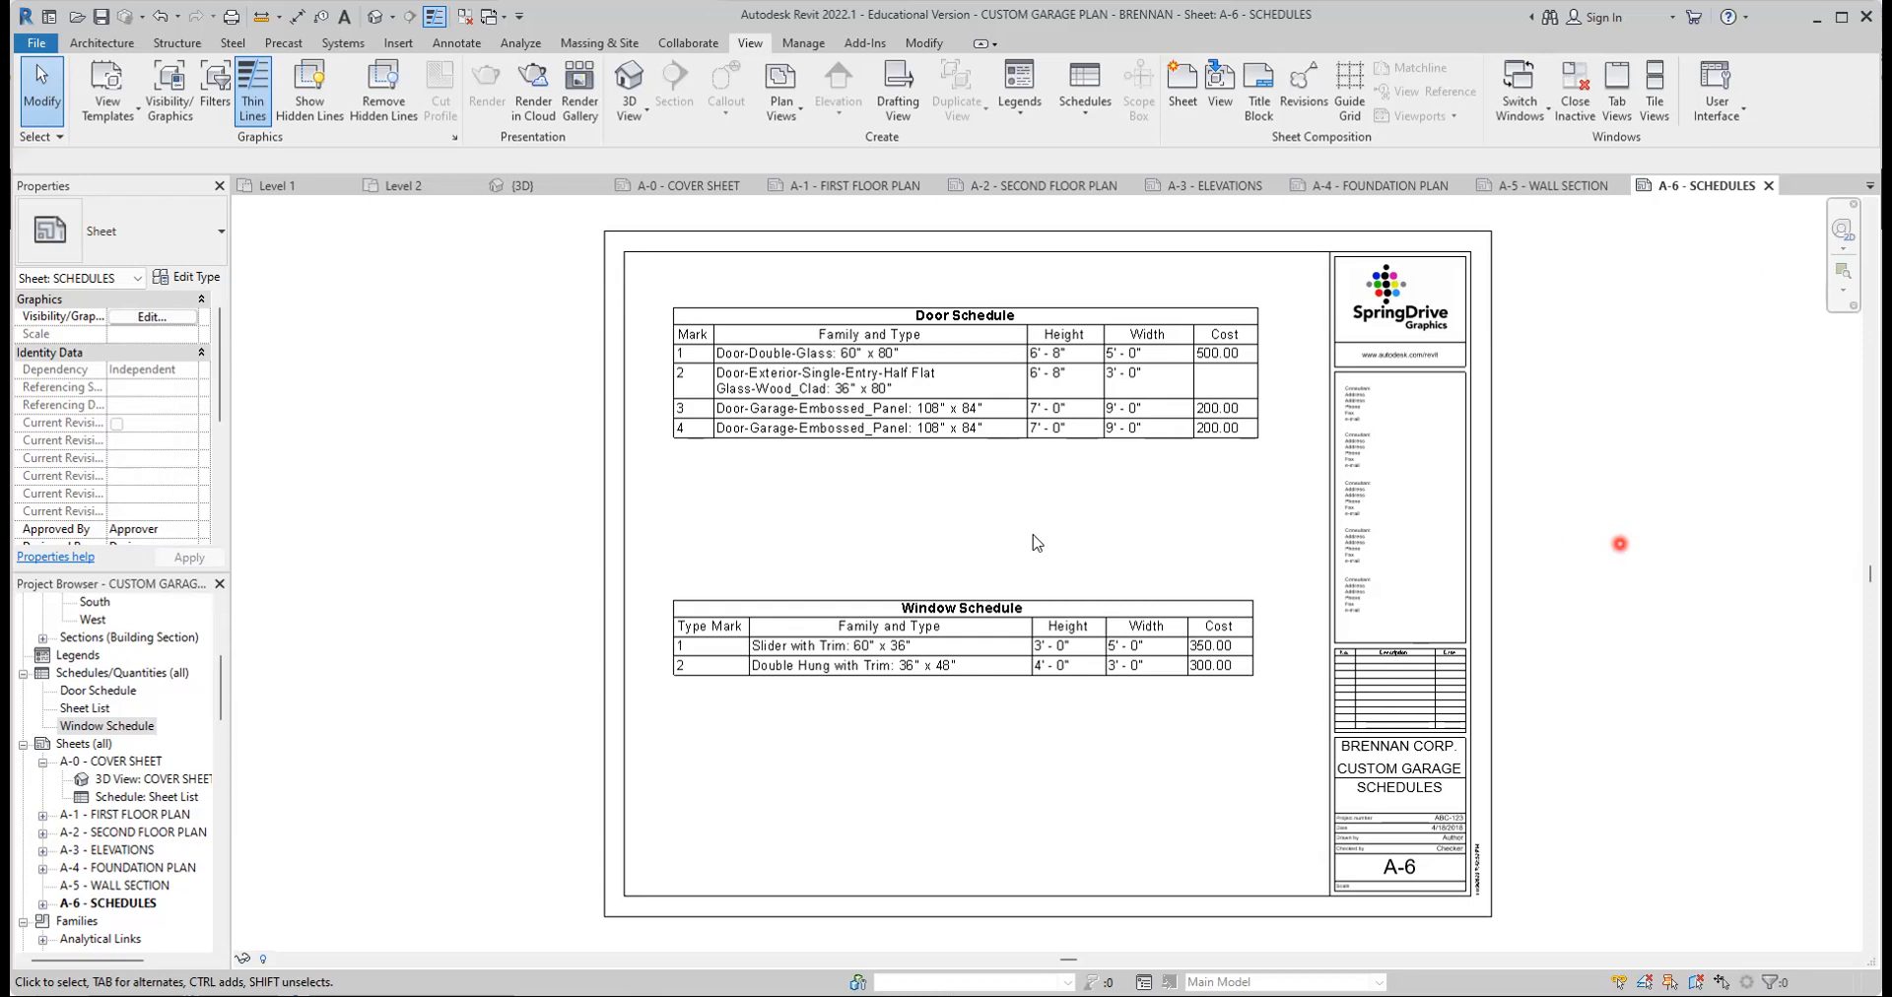
{"action": "left_click", "coordinate": [102, 18]}
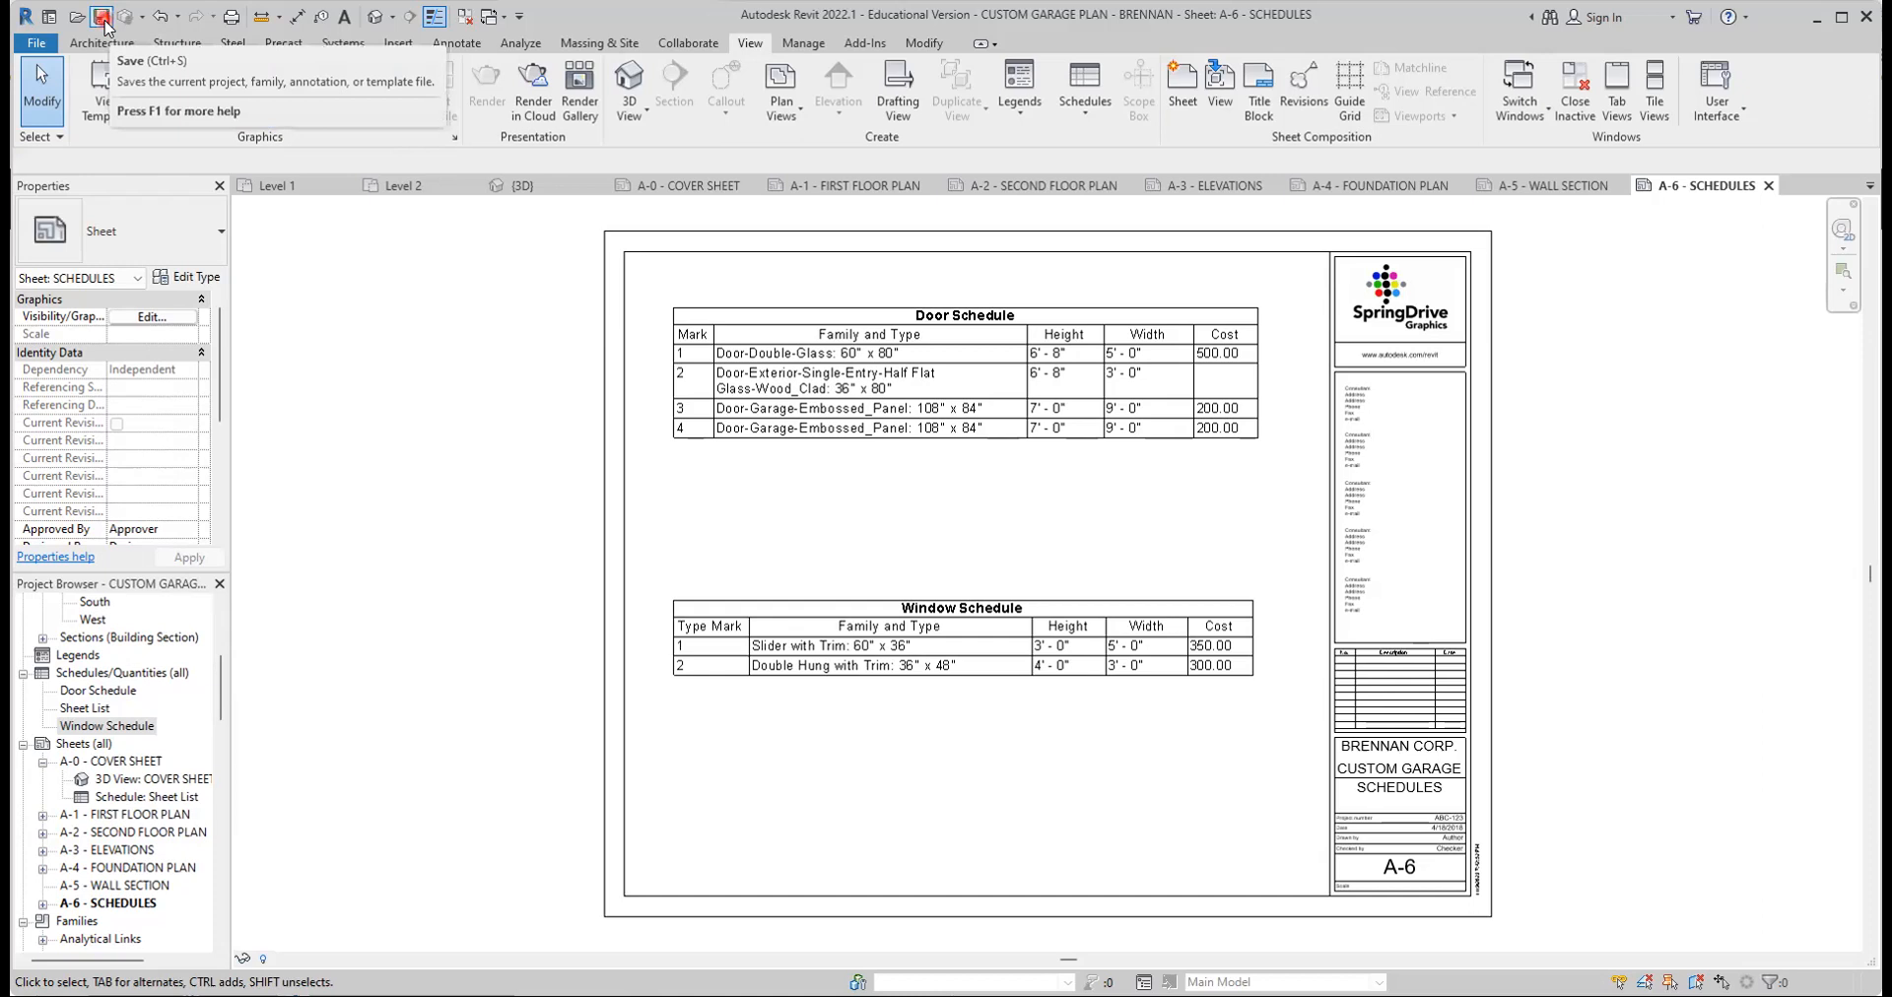
{"action": "left_click", "coordinate": [38, 45]}
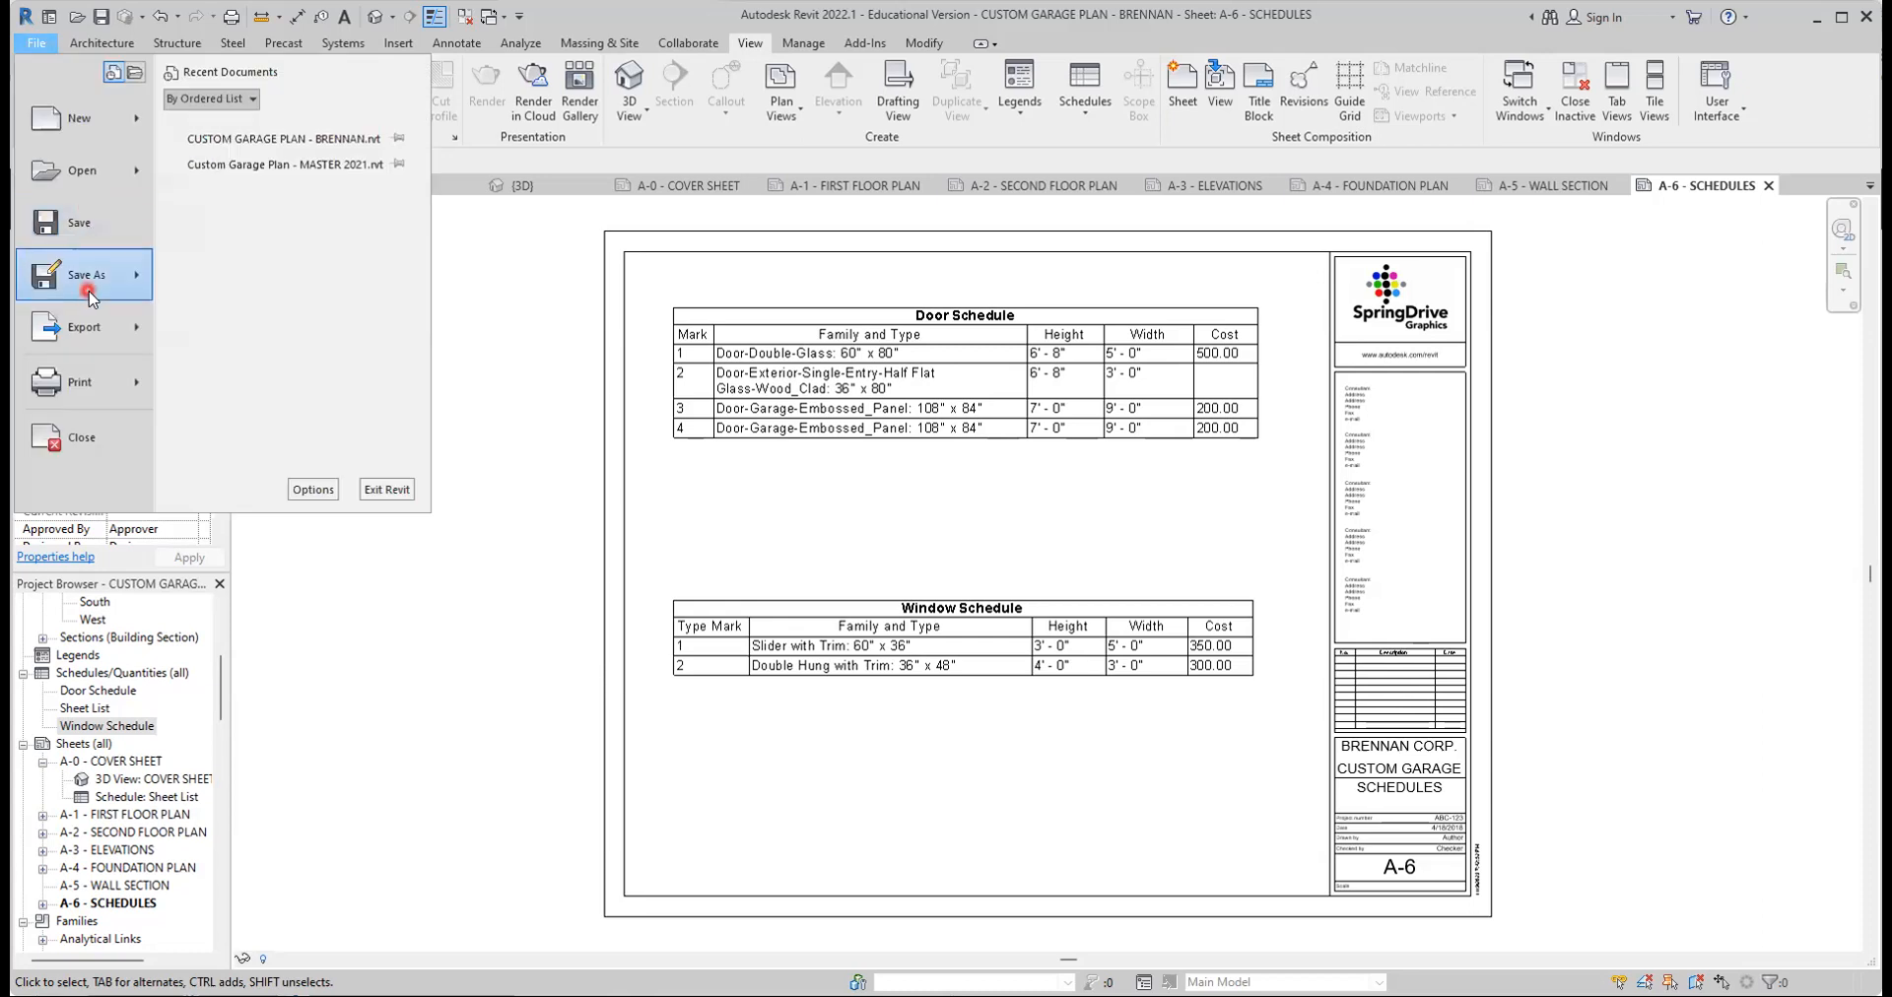
{"action": "mouse_move", "coordinate": [87, 285]}
{"action": "left_click", "coordinate": [249, 215]}
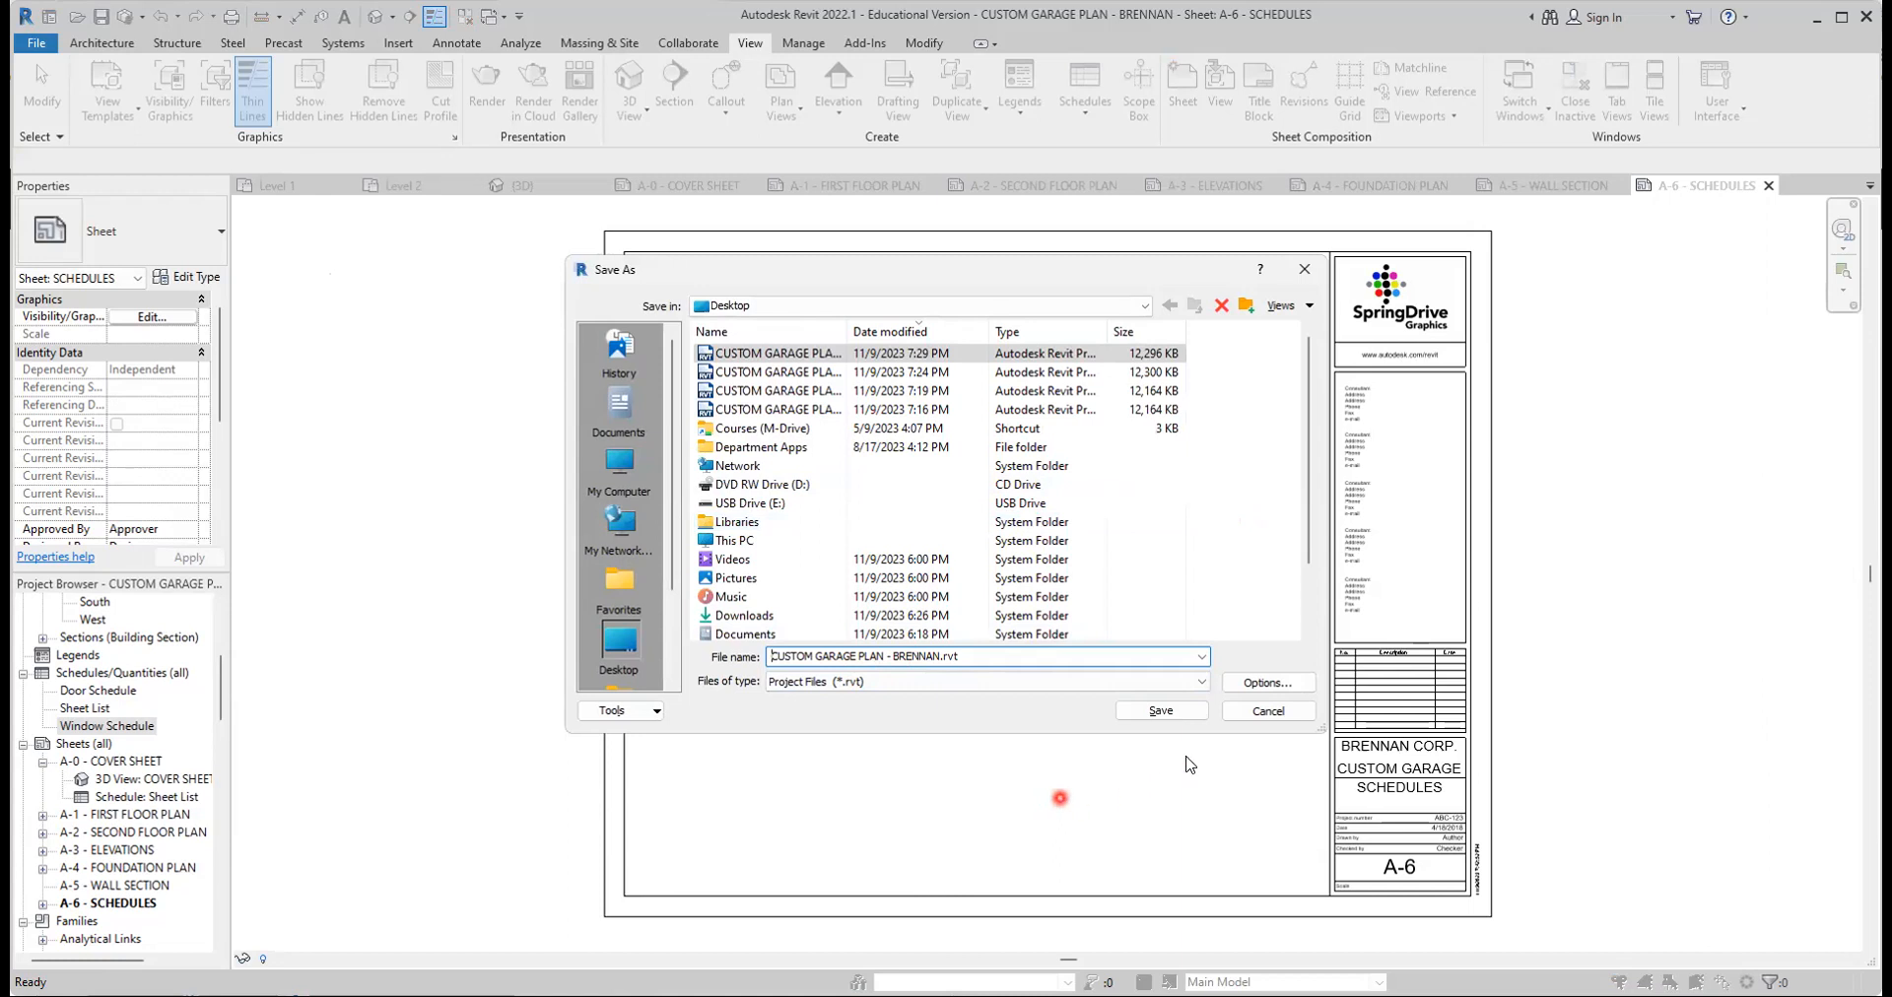
{"action": "left_click", "coordinate": [1274, 717]}
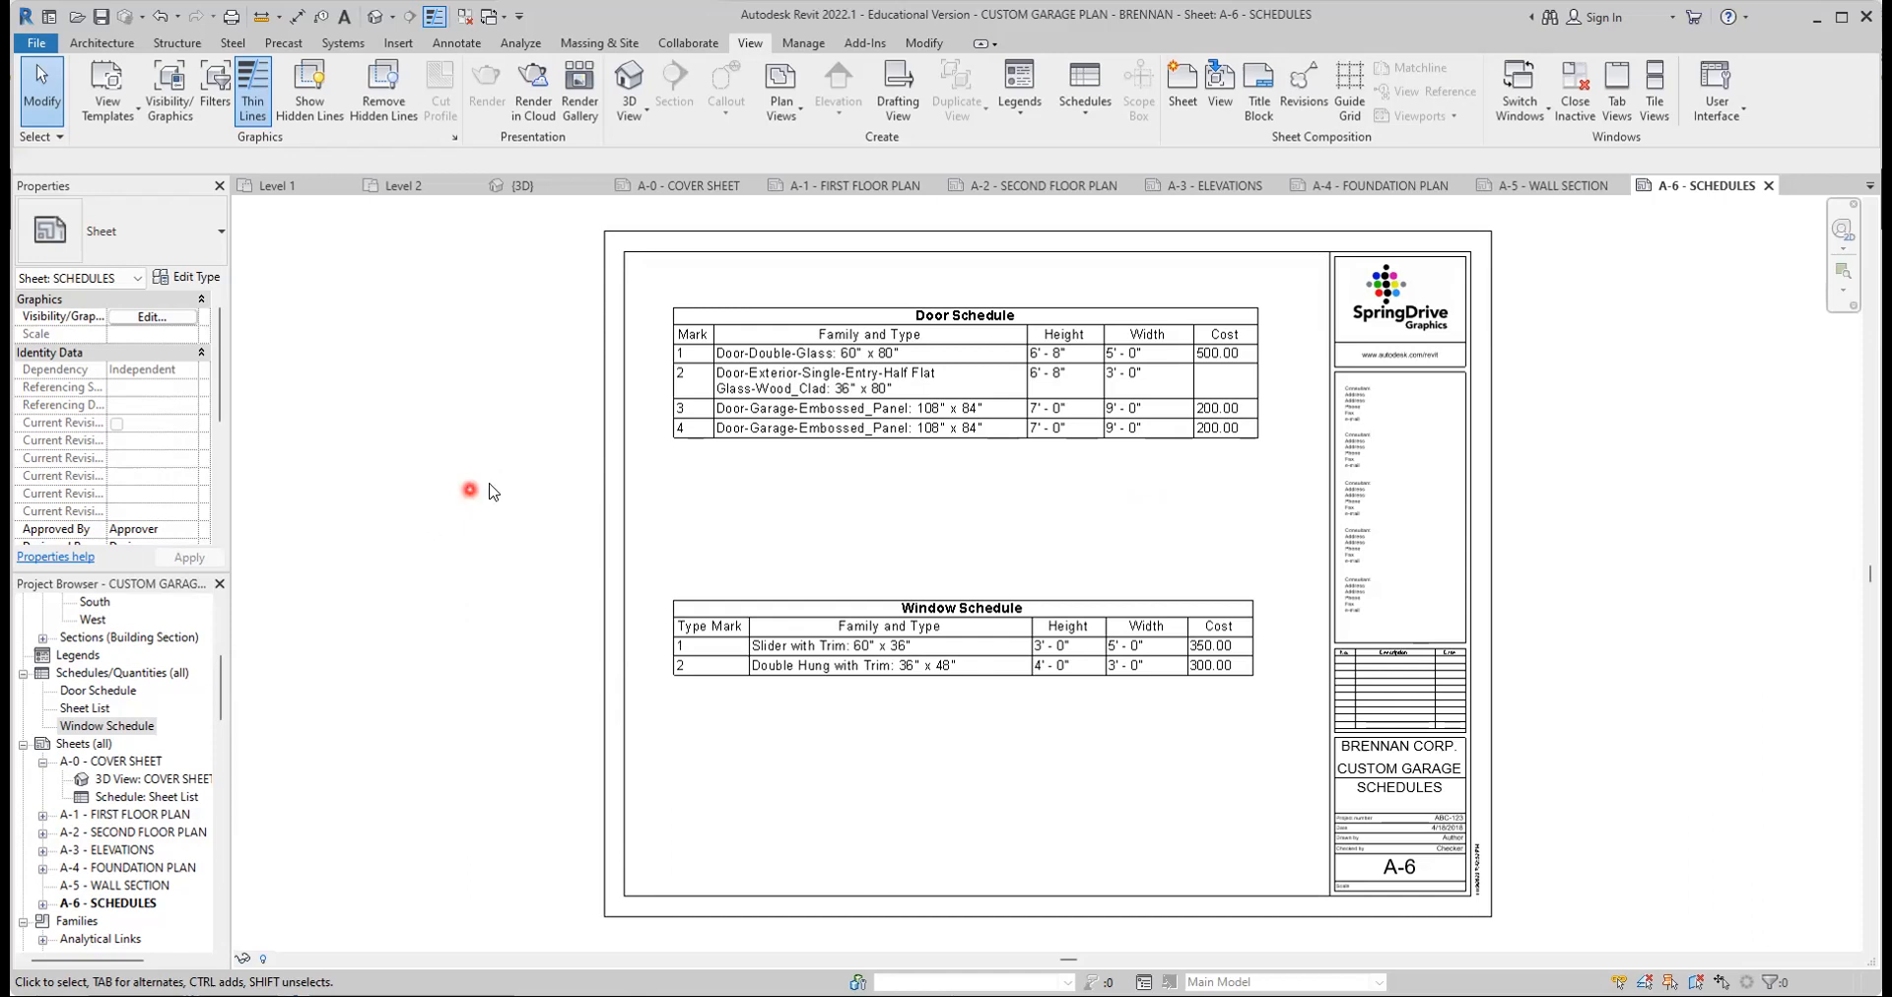
Open sheet A-0 - COVER SHEET to review the cover image and sheet list
{"action": "double_click", "coordinate": [128, 761]}
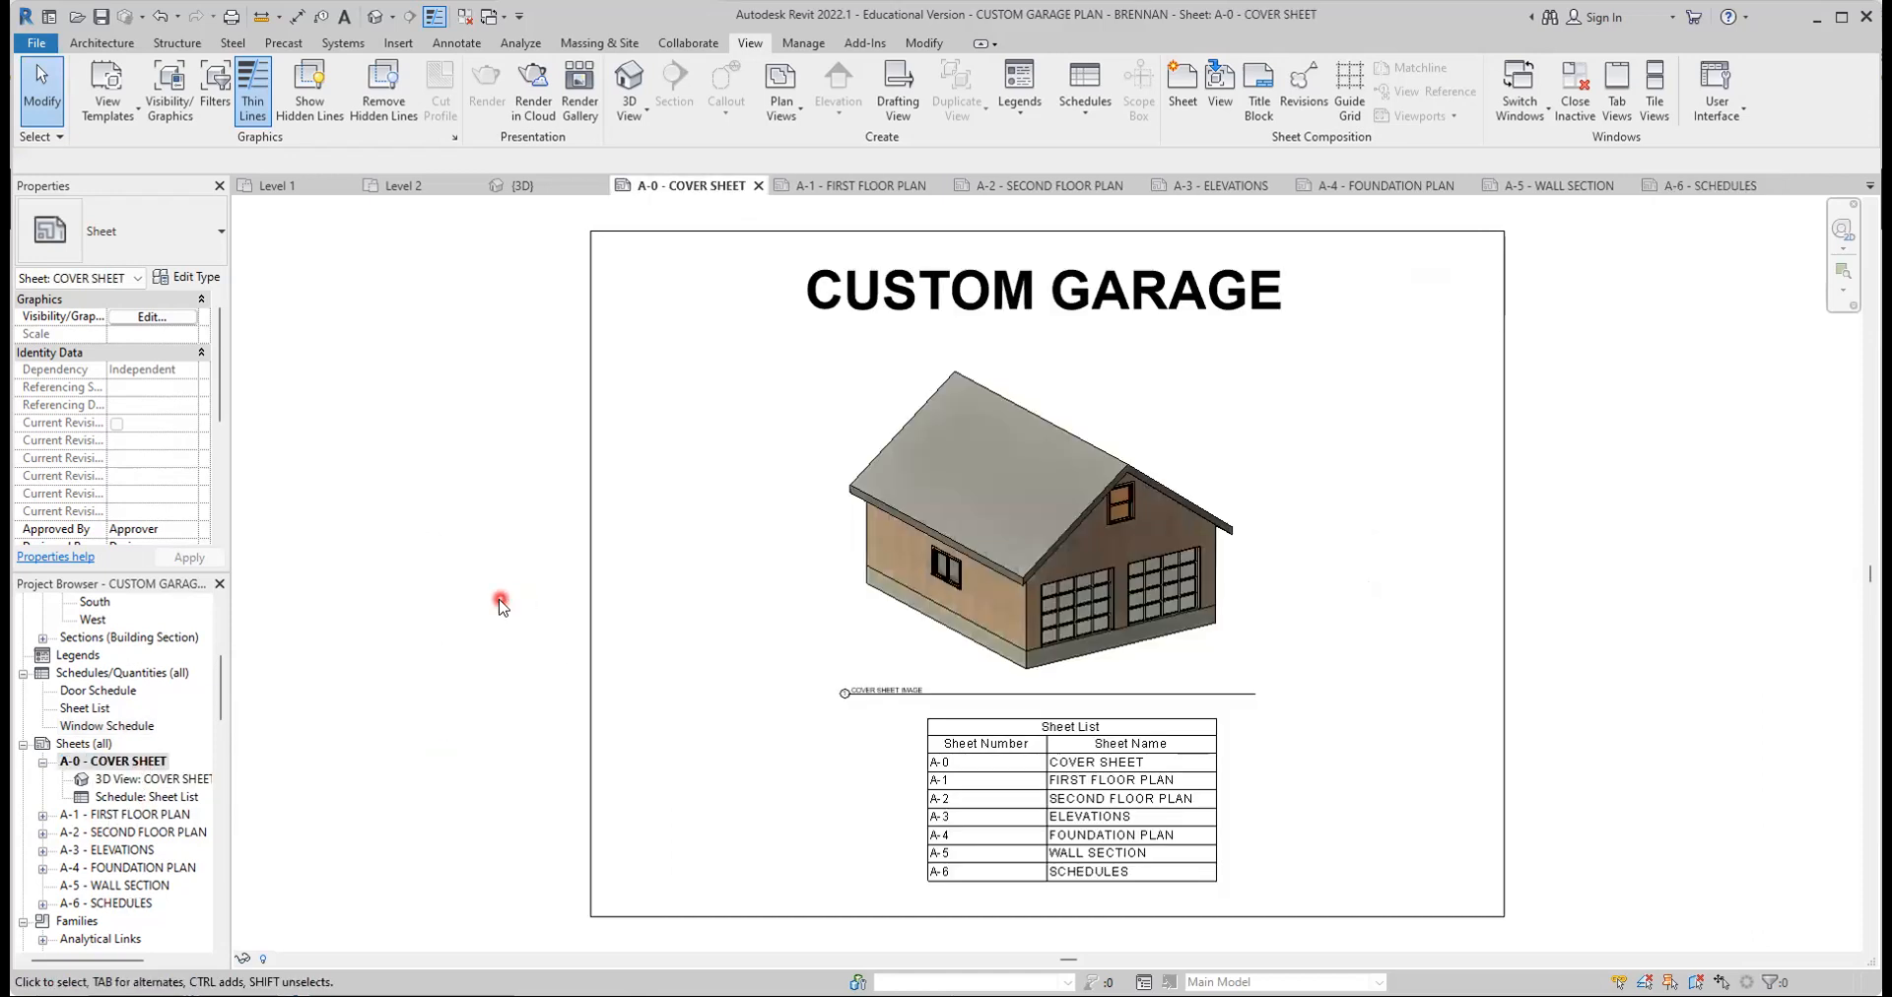